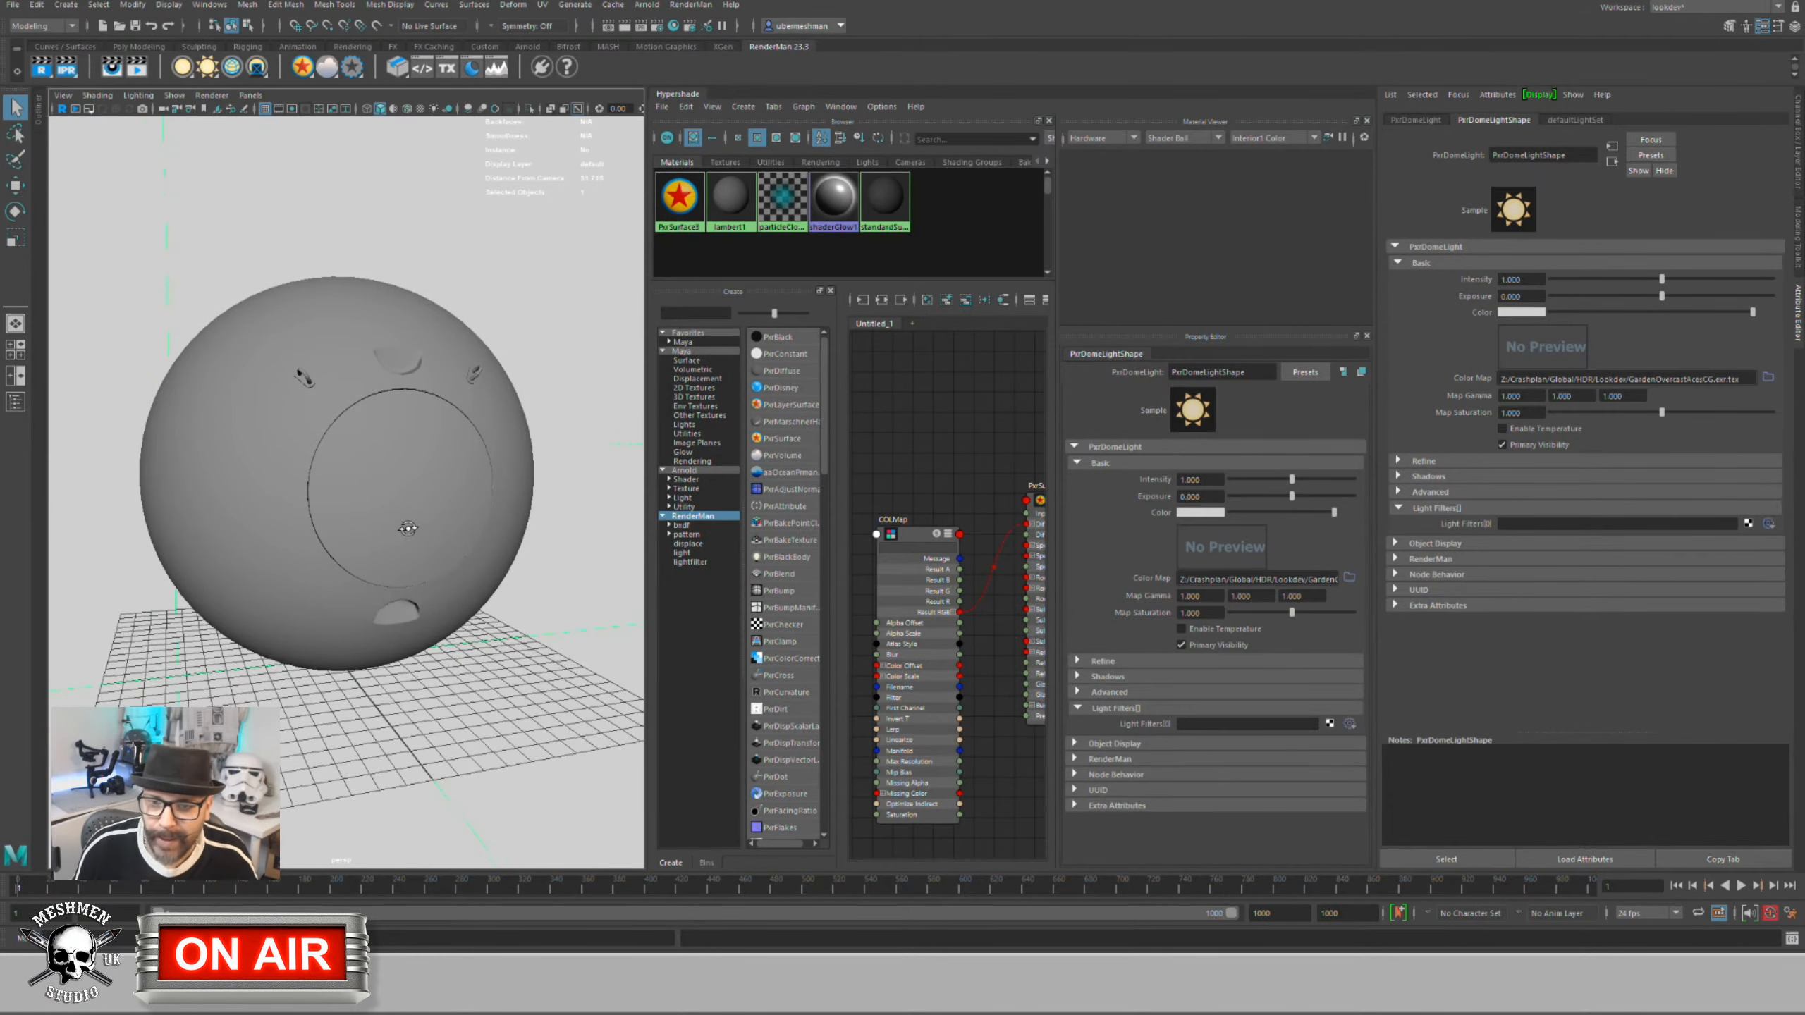
Step: Review the Color Management preferences for the OCIO configuration, rendering space and view transform, and save the preferences
{"action": "right_click_drag", "start_coordinate": [398, 528], "coordinate": [382, 529], "text": "alt"}
{"action": "left_click_drag", "start_coordinate": [382, 529], "coordinate": [423, 509], "text": "alt"}
{"action": "left_click", "coordinate": [407, 514]}
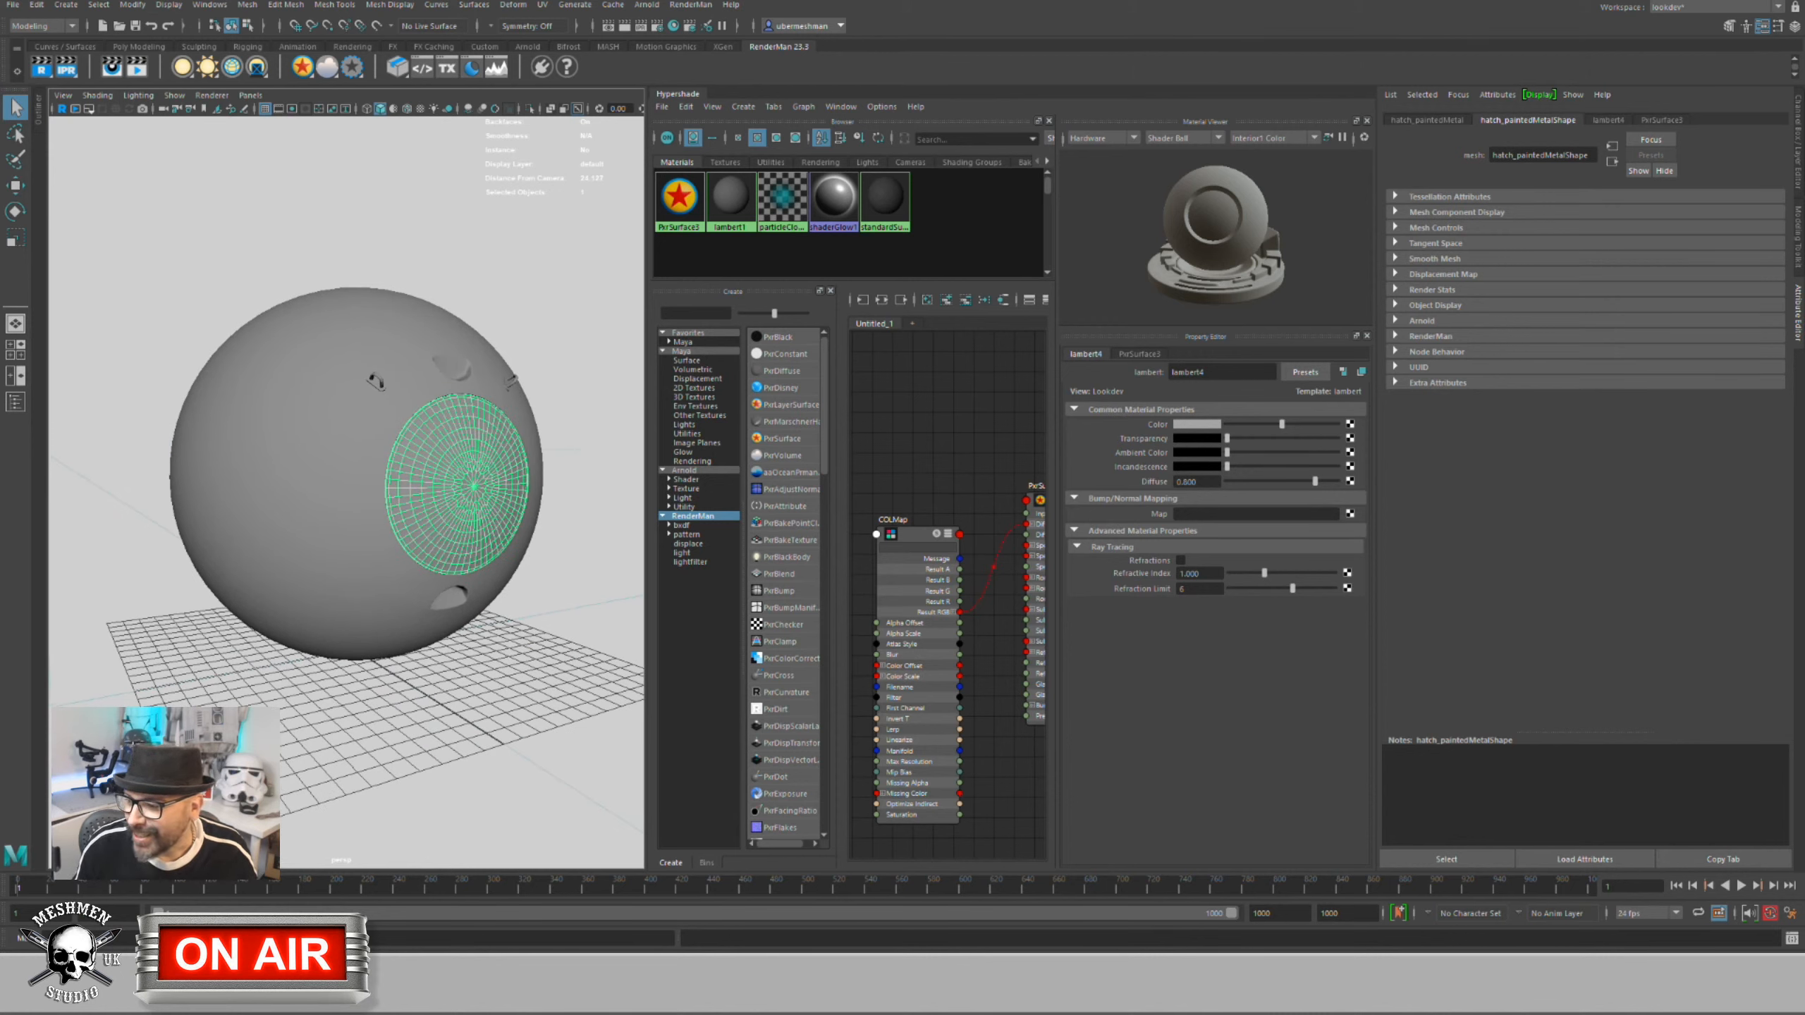
{"action": "left_click", "coordinate": [1790, 919]}
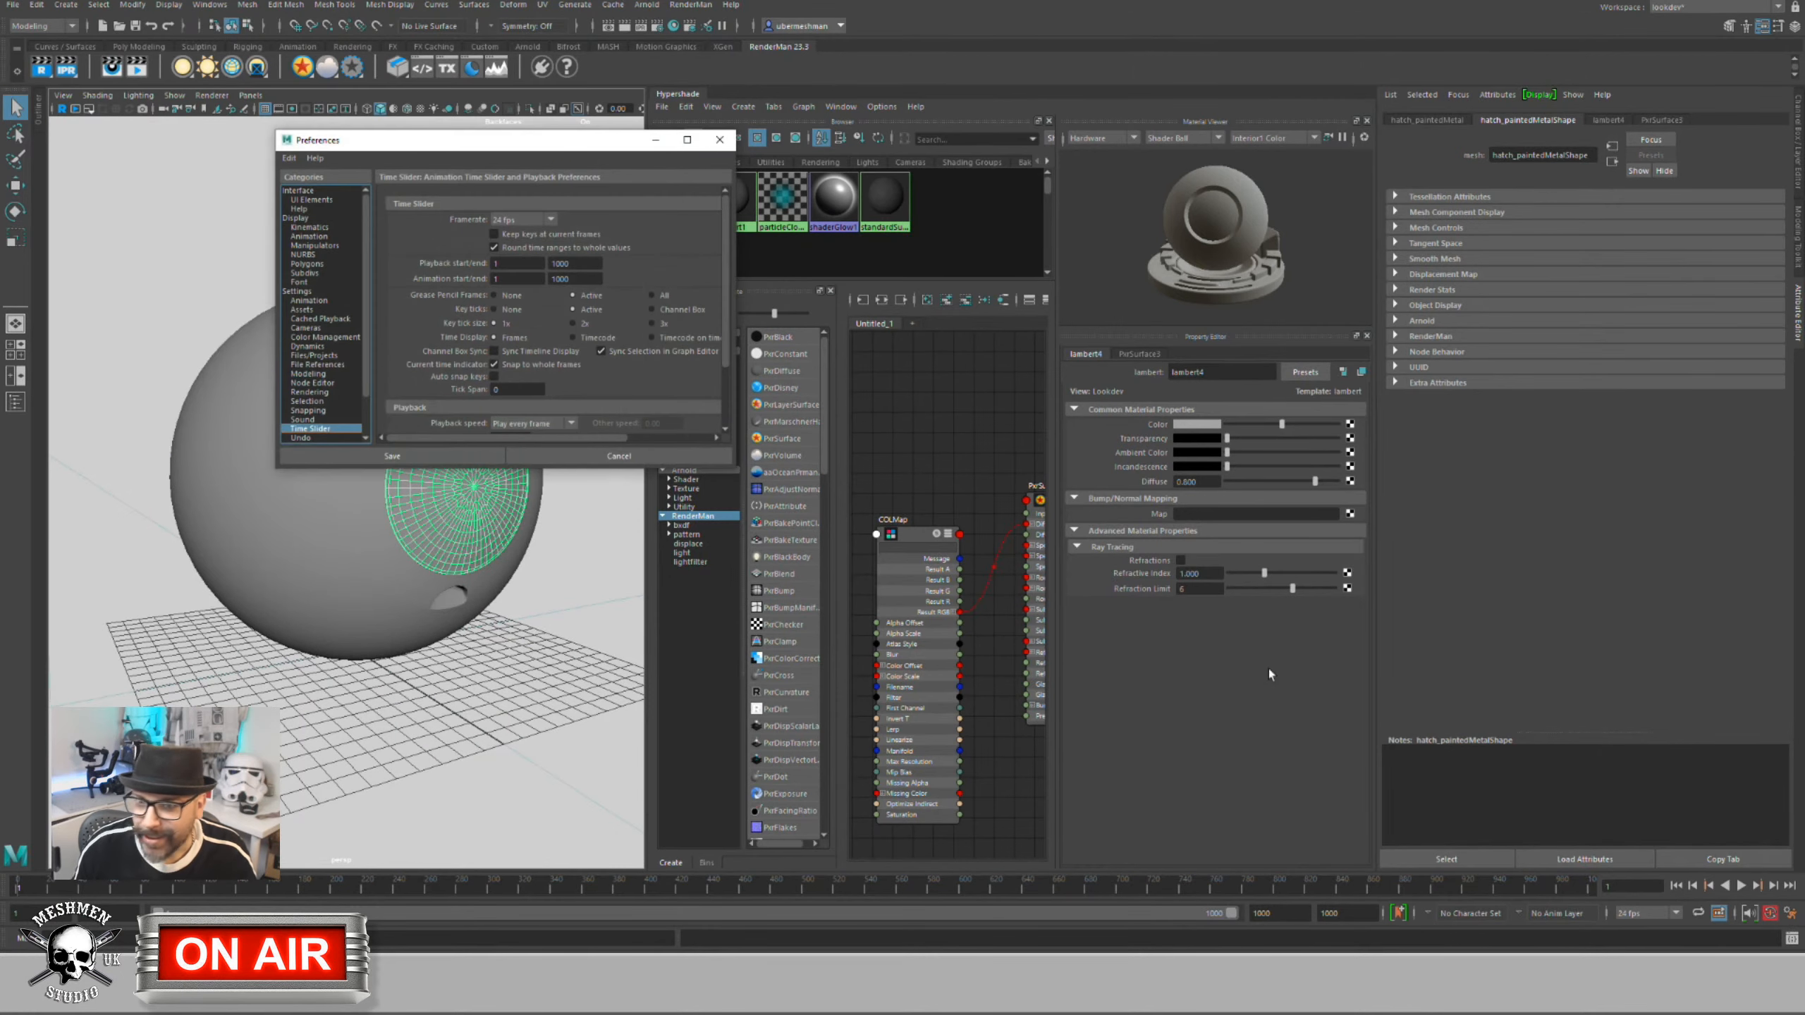
{"action": "left_click", "coordinate": [327, 337]}
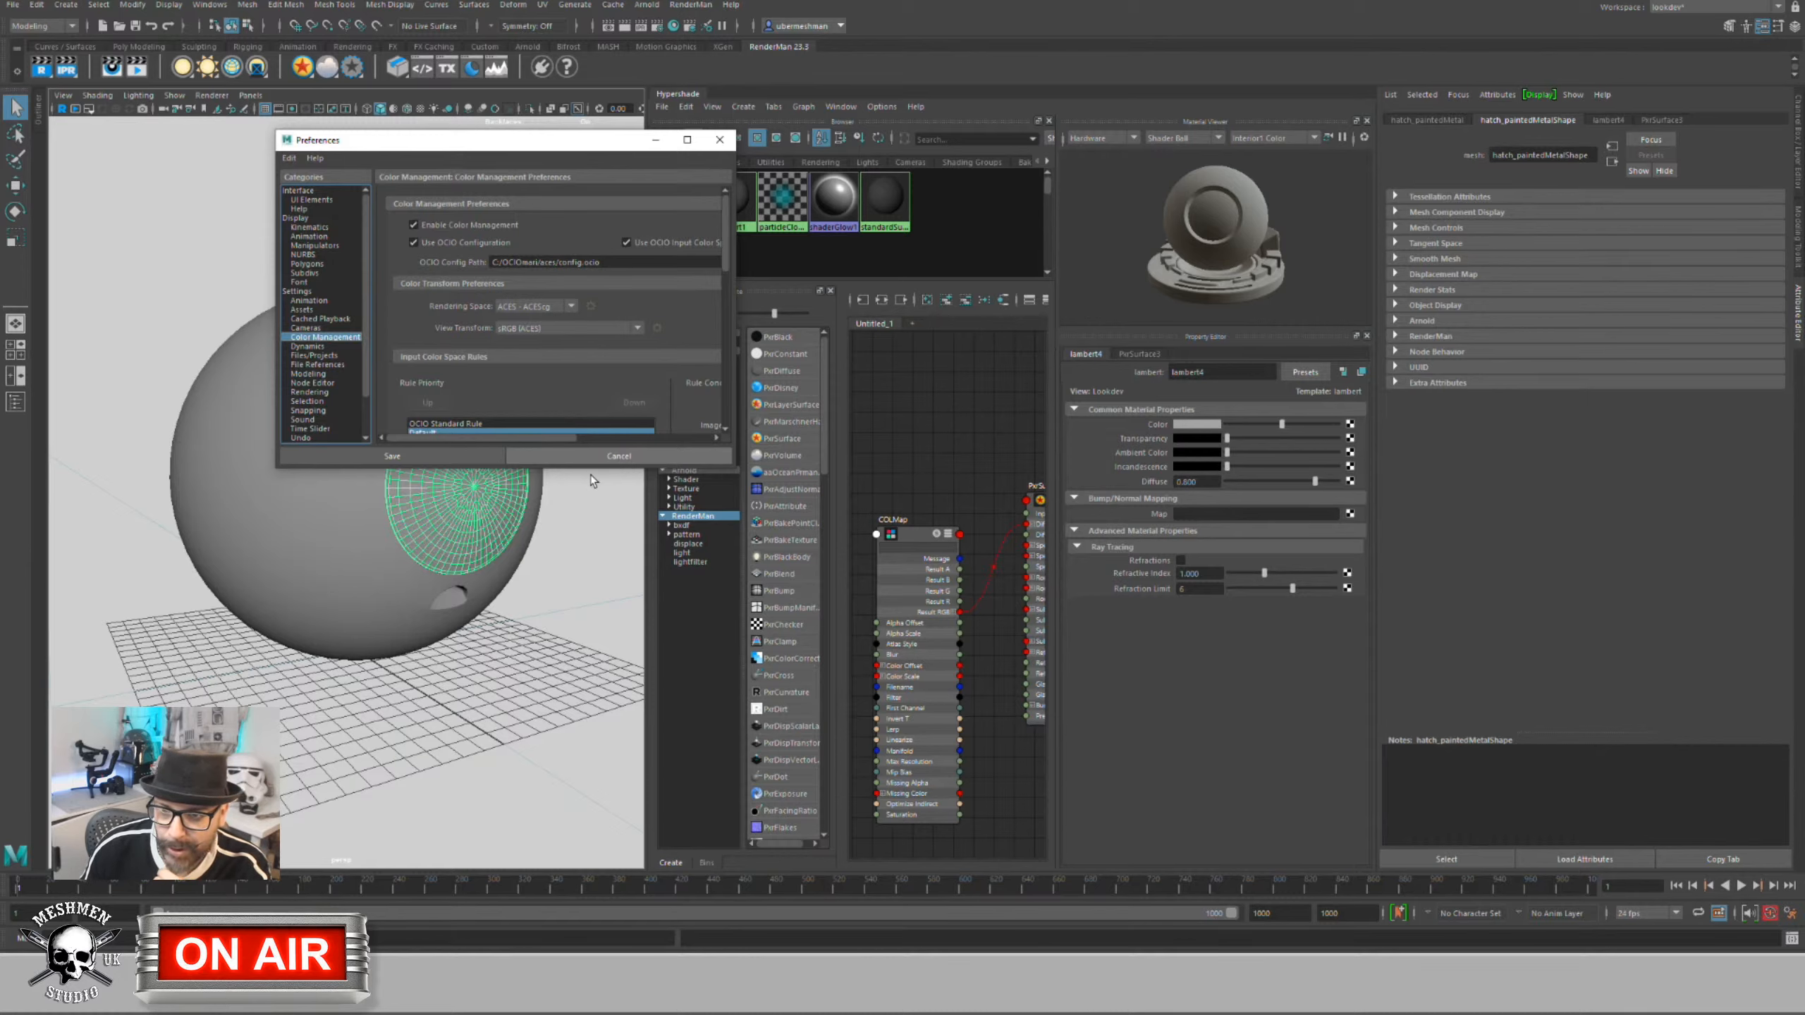
{"action": "left_click", "coordinate": [407, 457]}
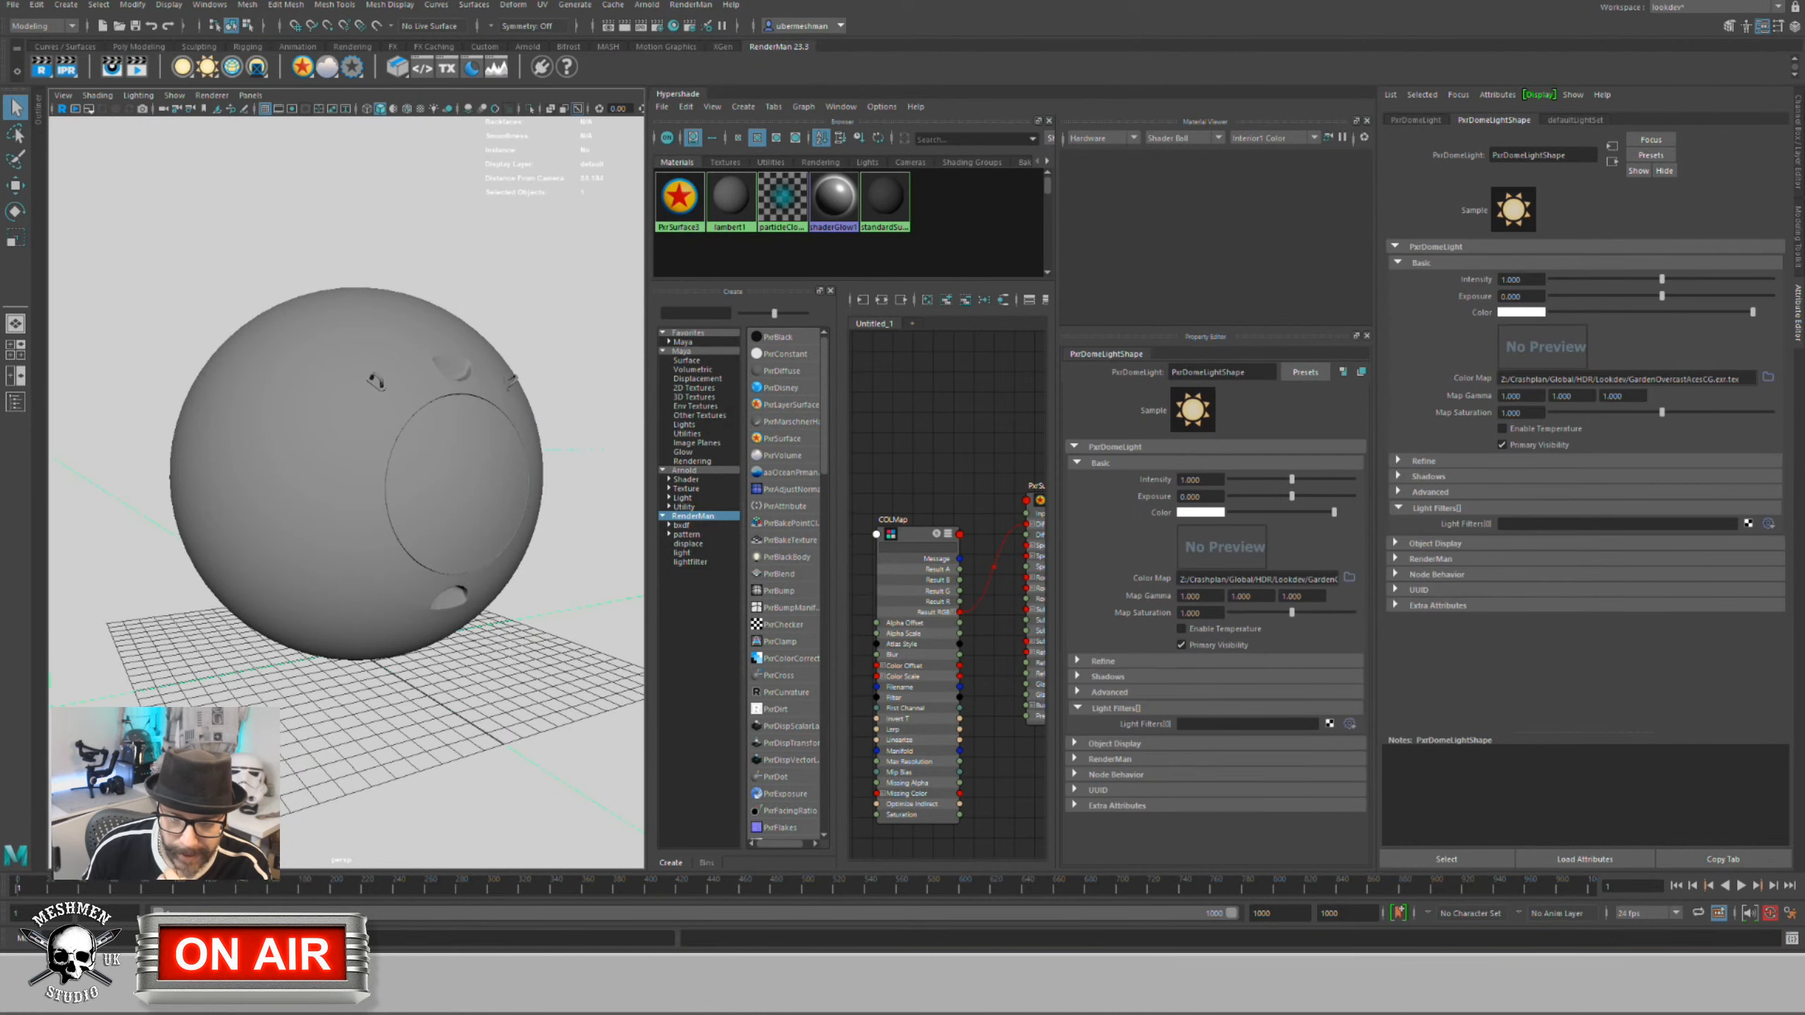
Step: Open the Windows environment variables from System Properties to check the OCIO user variable
{"action": "key", "text": "super"}
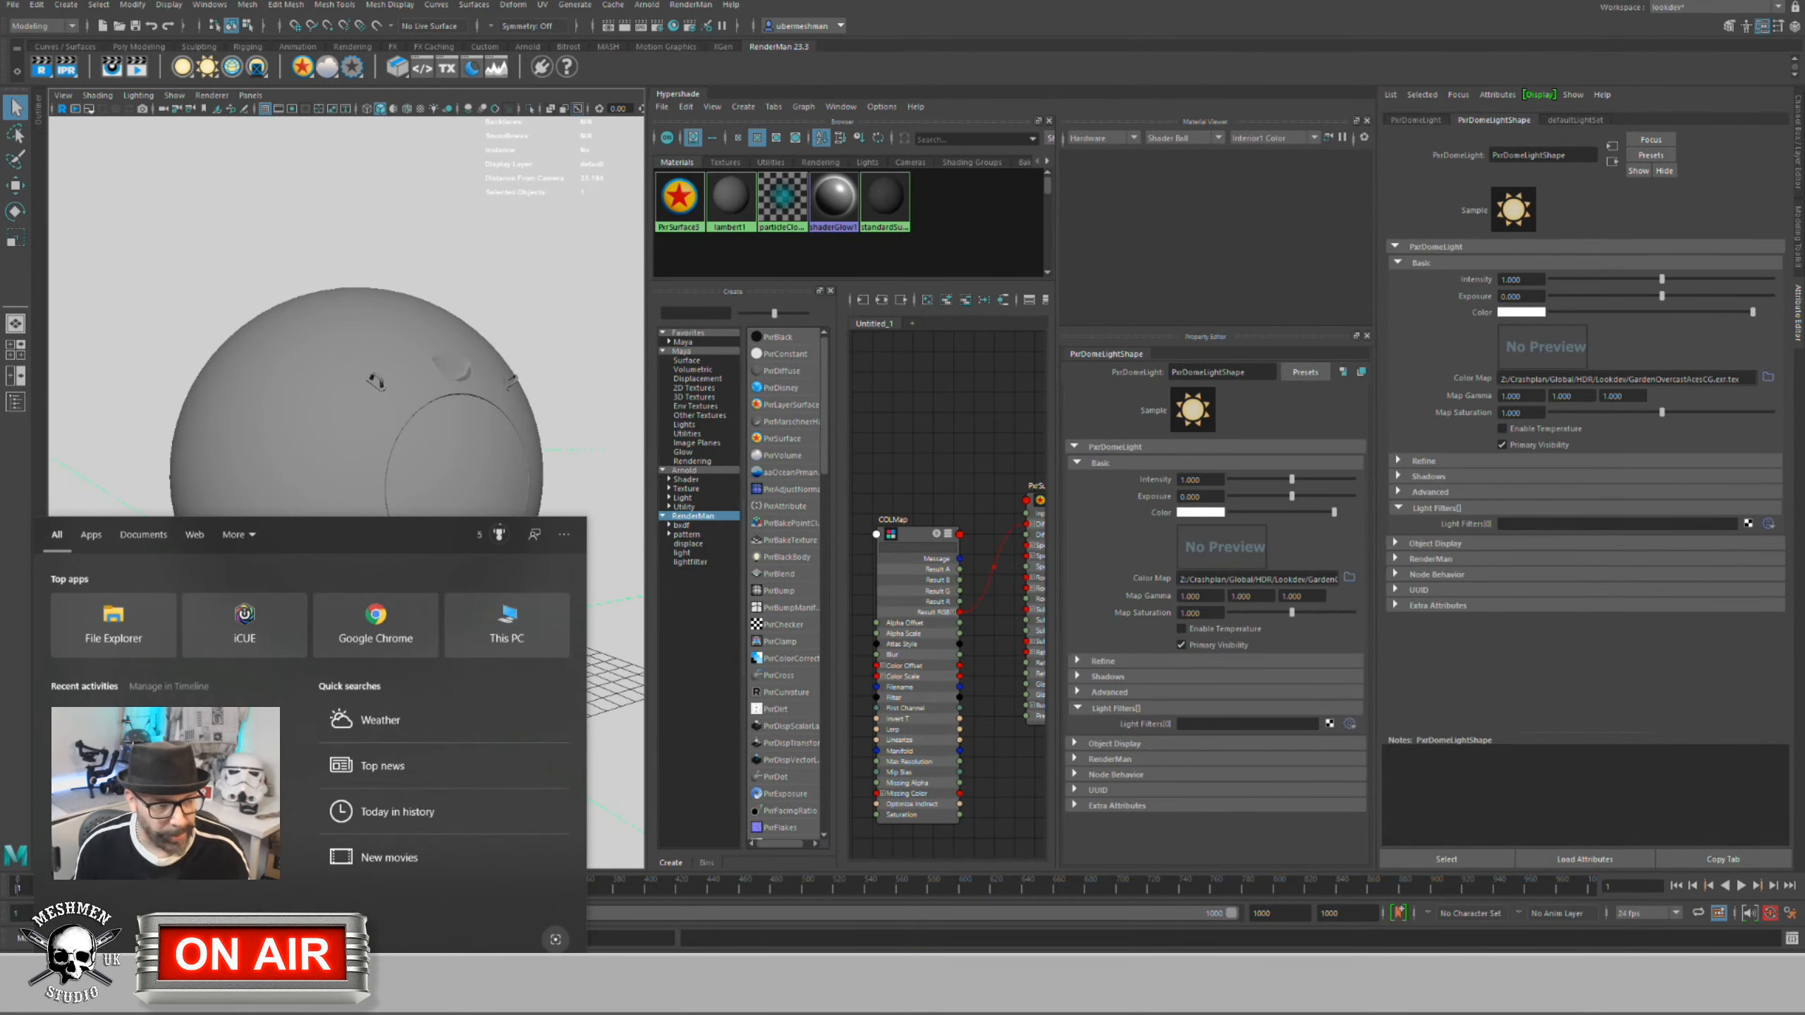
{"action": "type", "text": "en"}
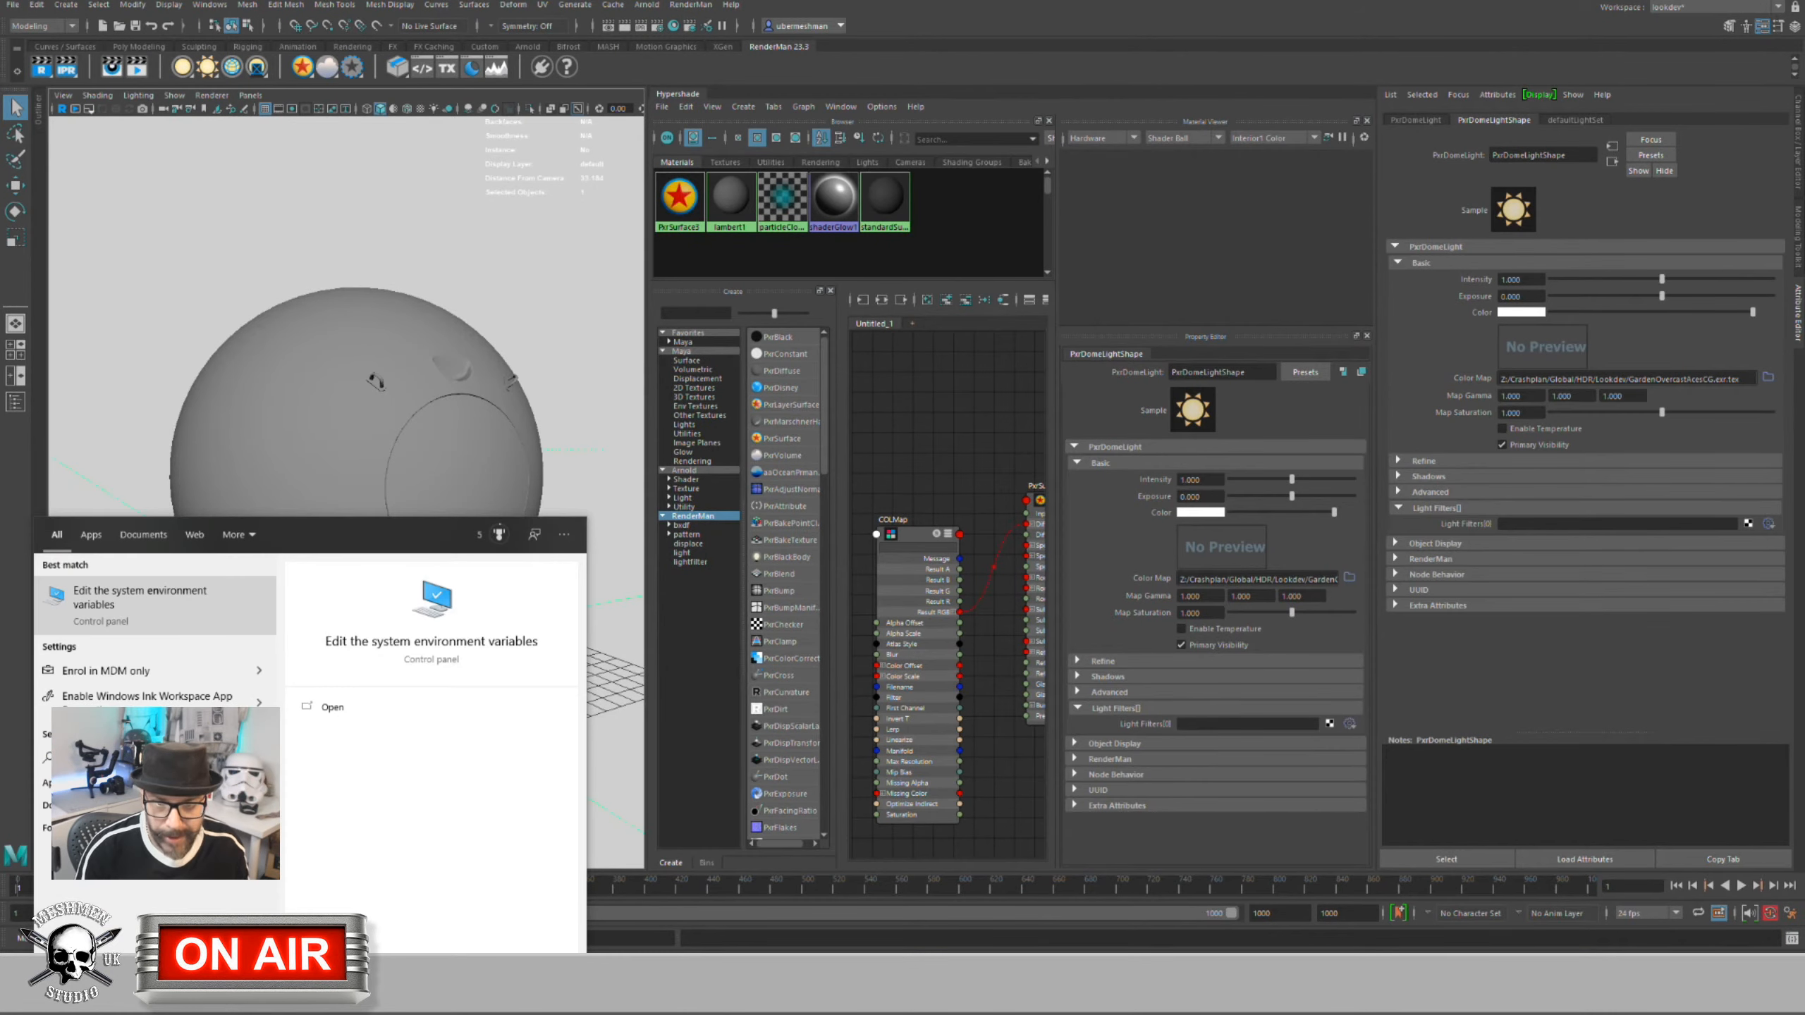
{"action": "key", "text": "Return"}
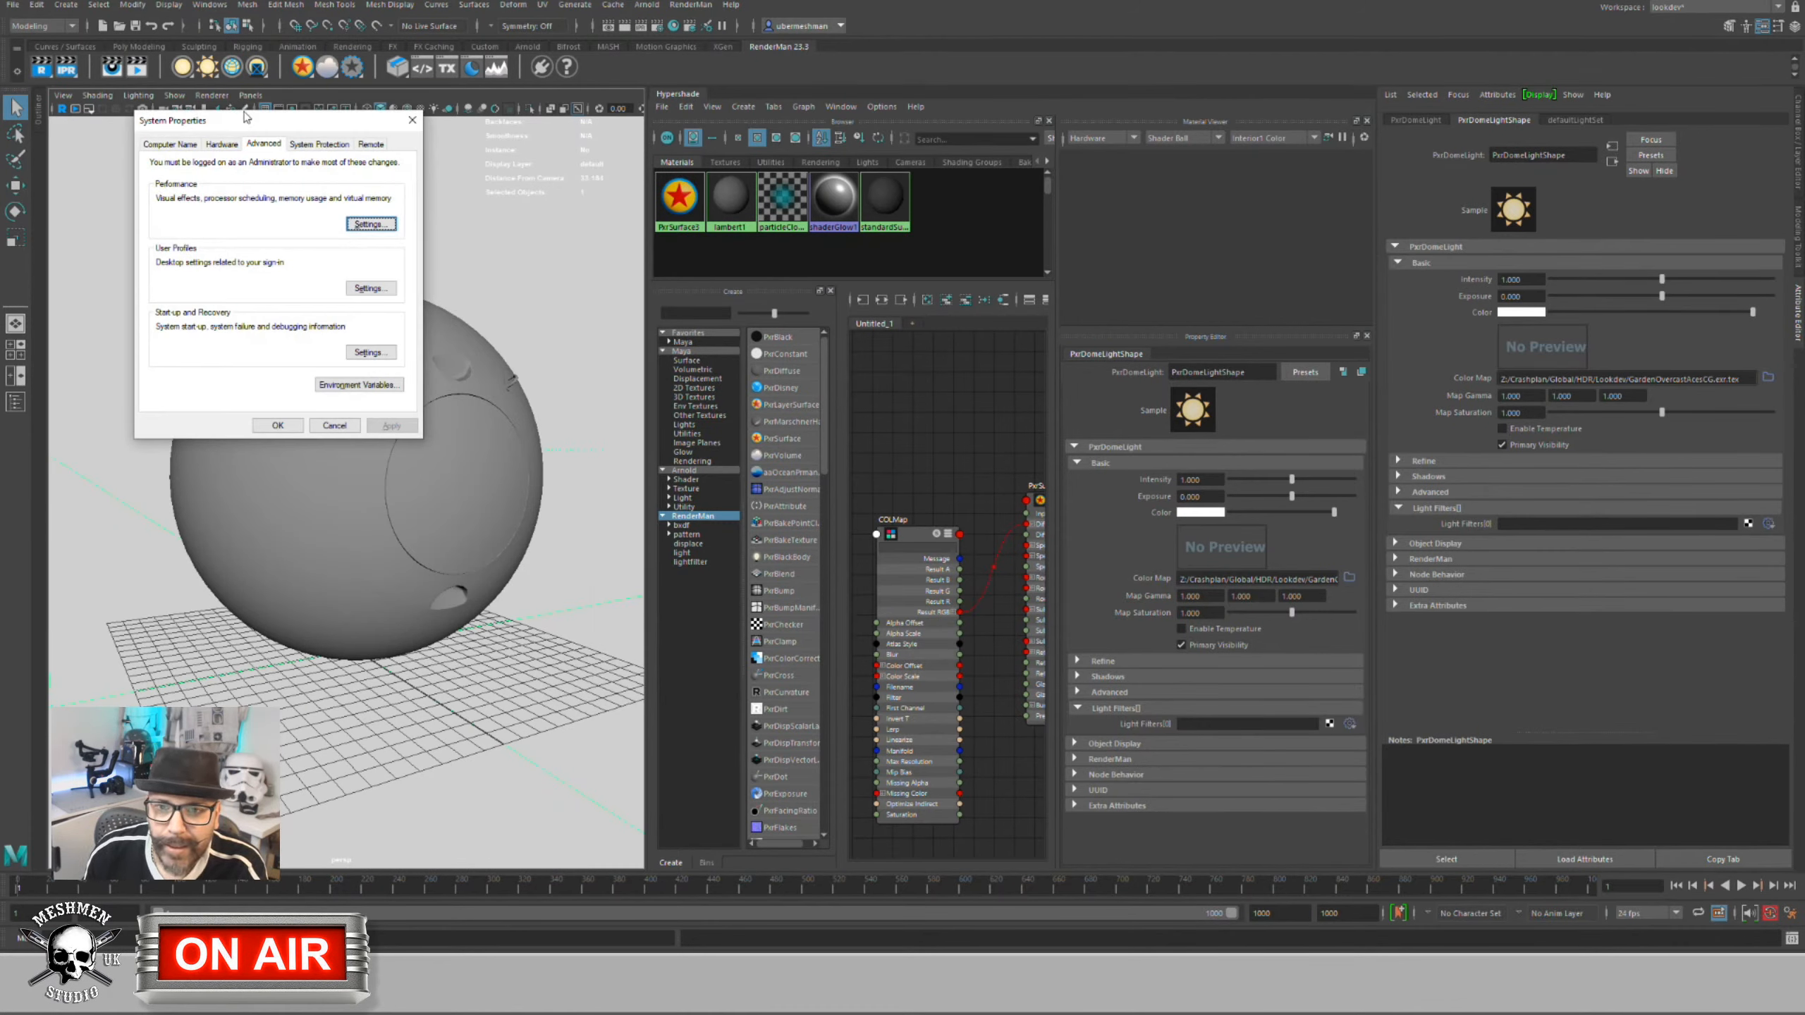
{"action": "left_click_drag", "start_coordinate": [249, 121], "coordinate": [280, 142]}
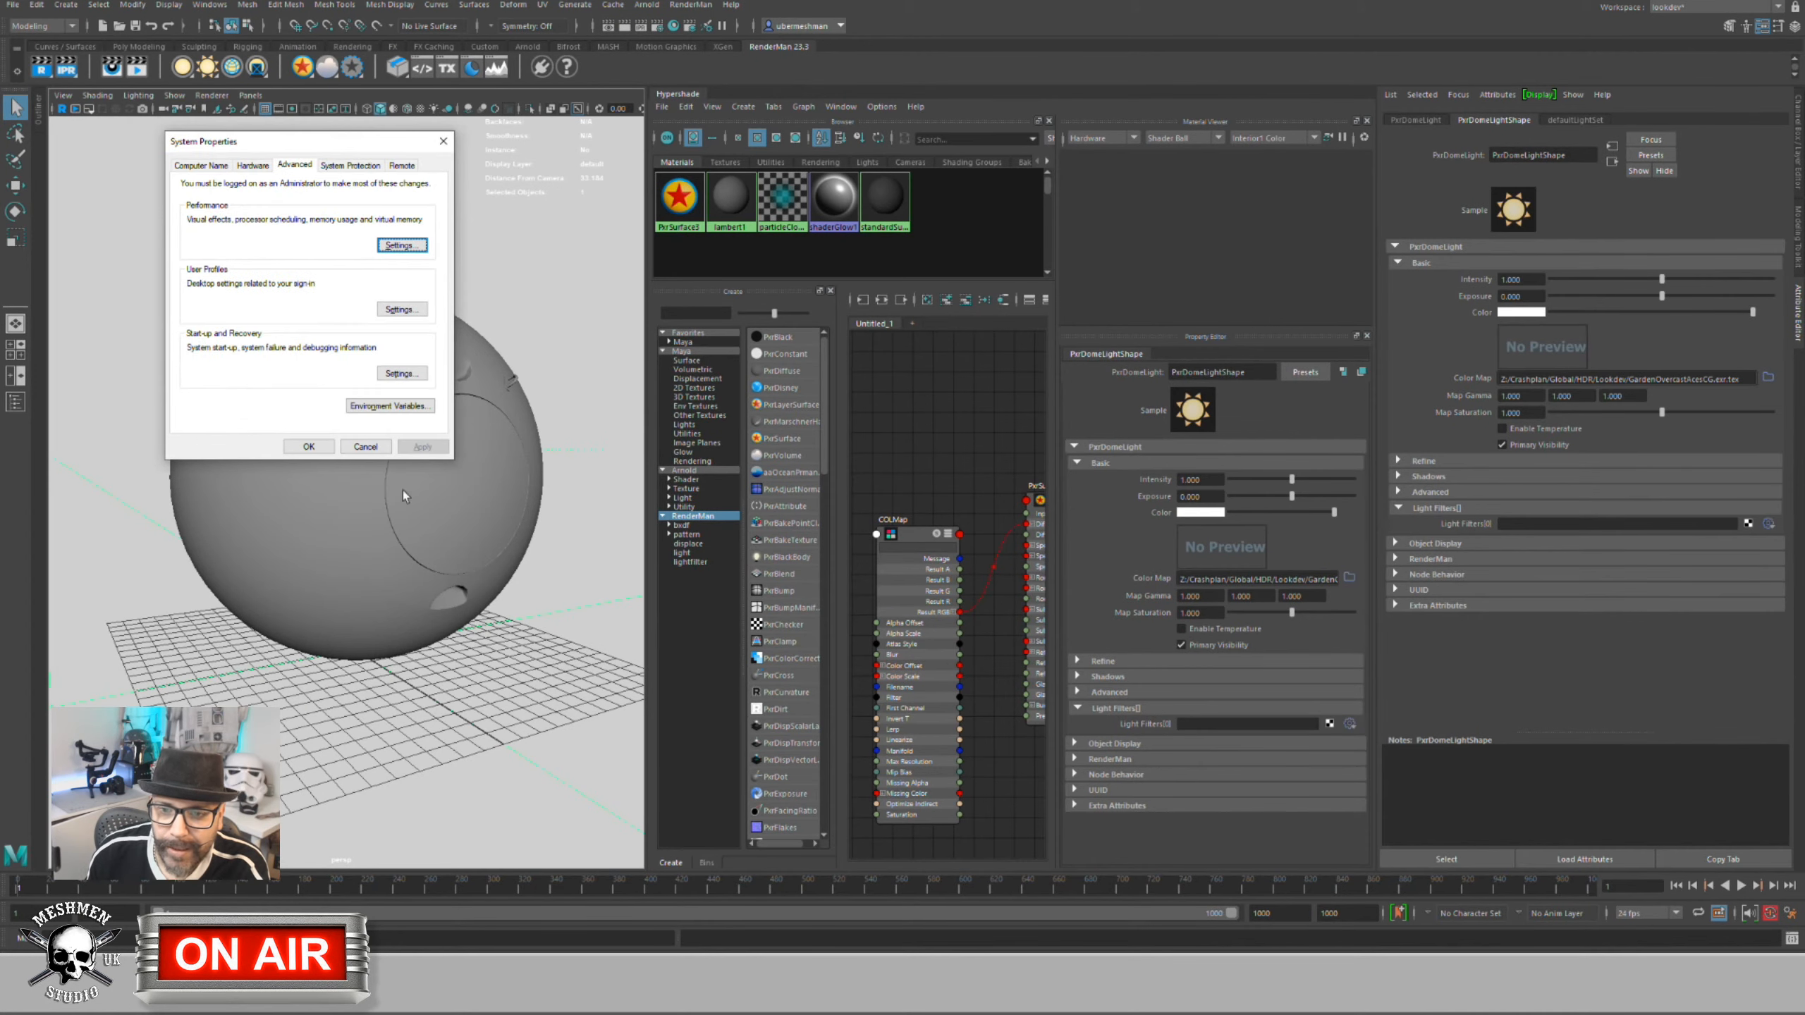
{"action": "left_click", "coordinate": [395, 411]}
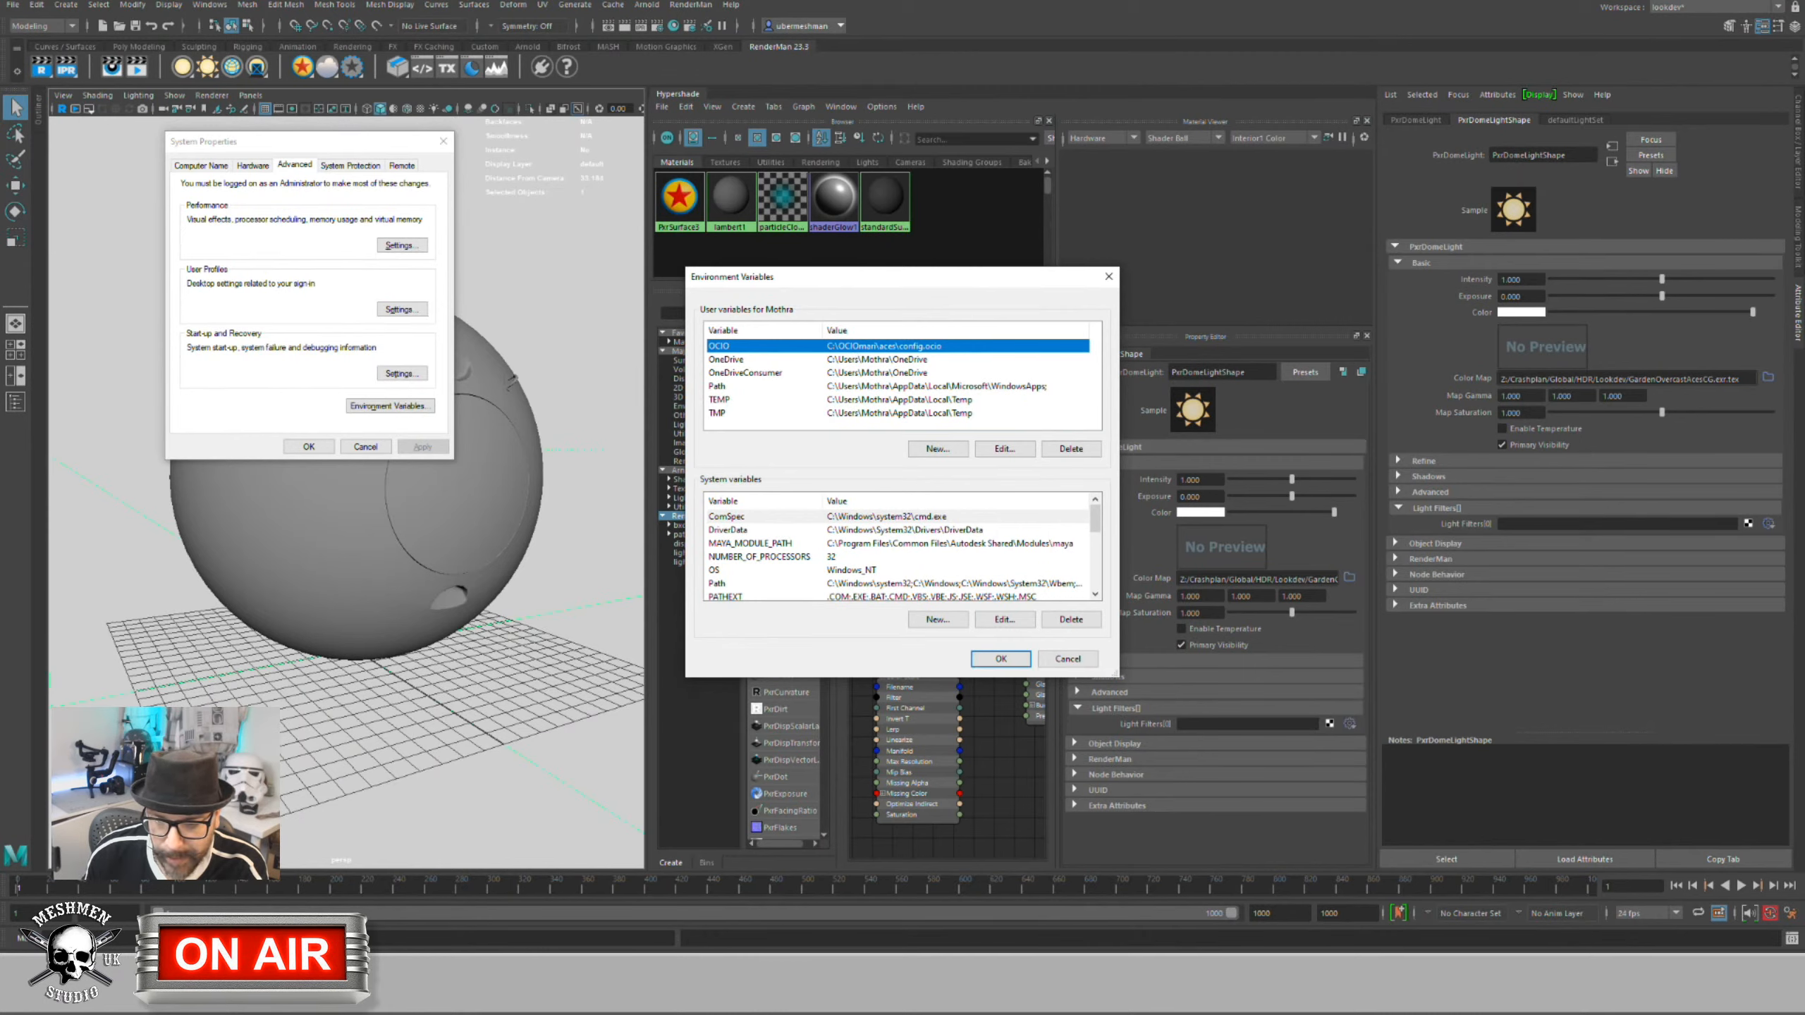
Step: Inspect the aces folder inside OCIOmari on drive C in File Explorer, and close it along with the system settings dialogs
{"action": "left_click", "coordinate": [399, 985]}
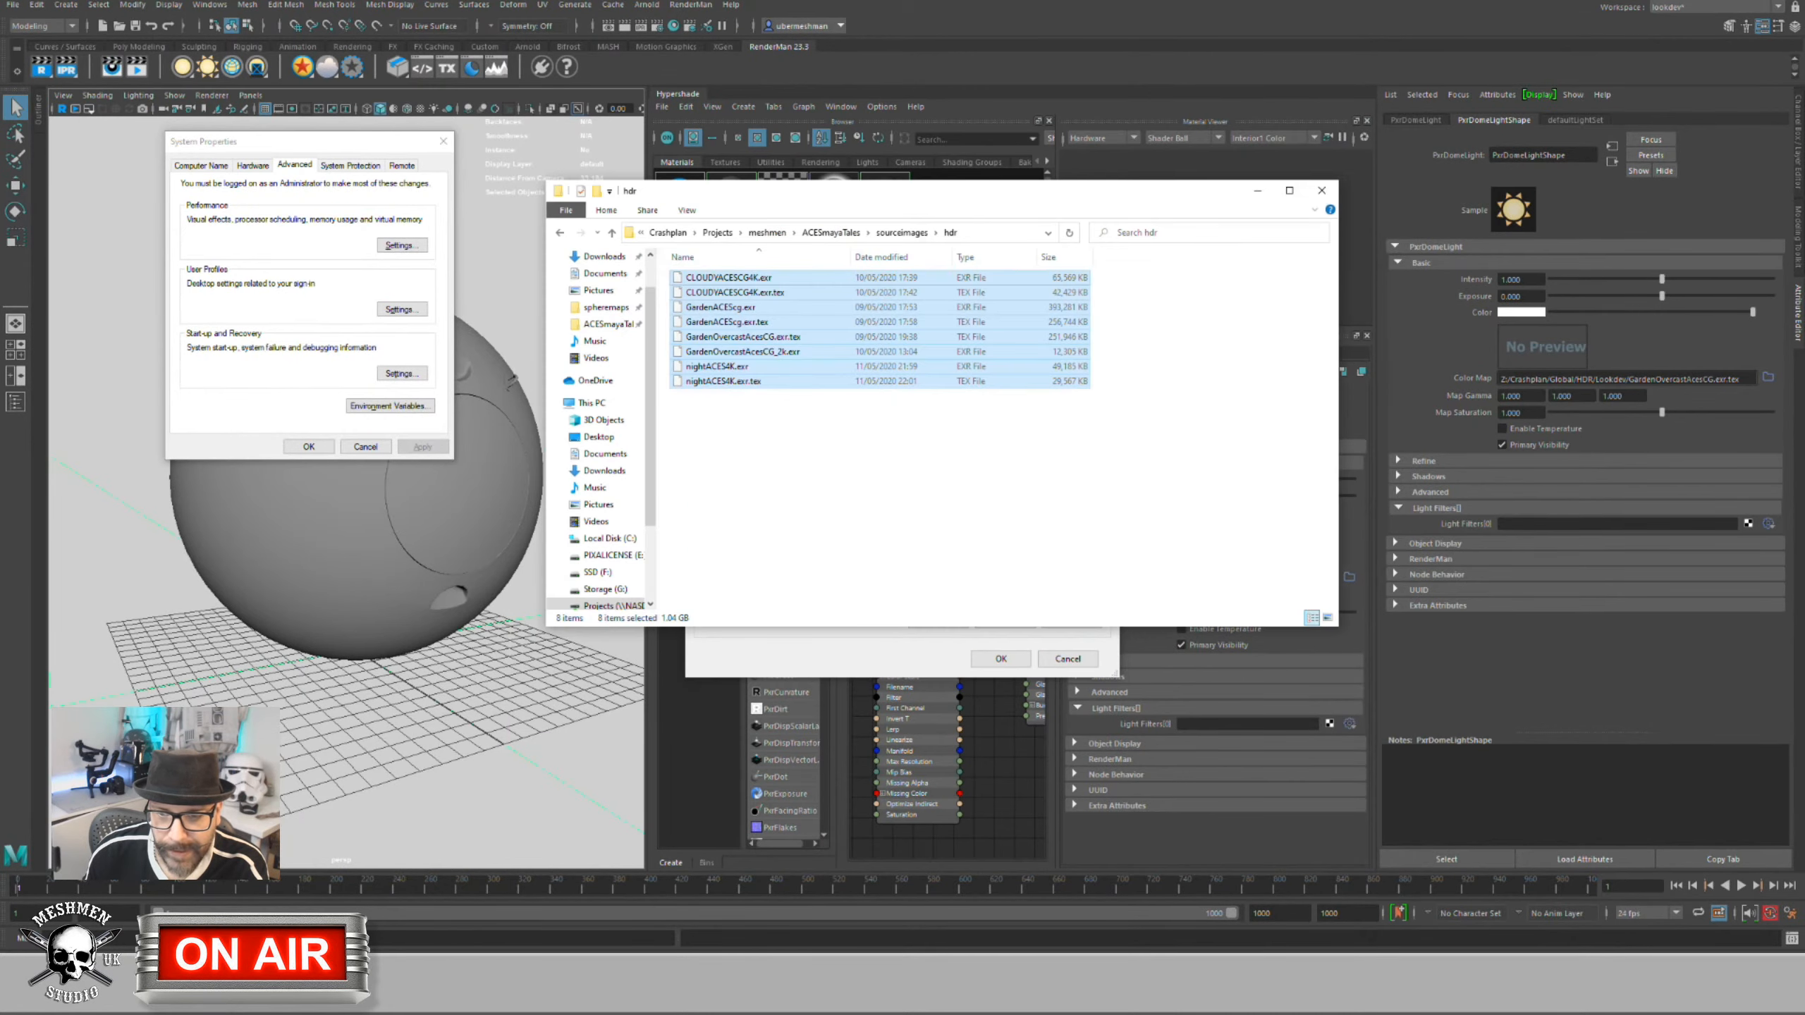
{"action": "left_click", "coordinate": [738, 494]}
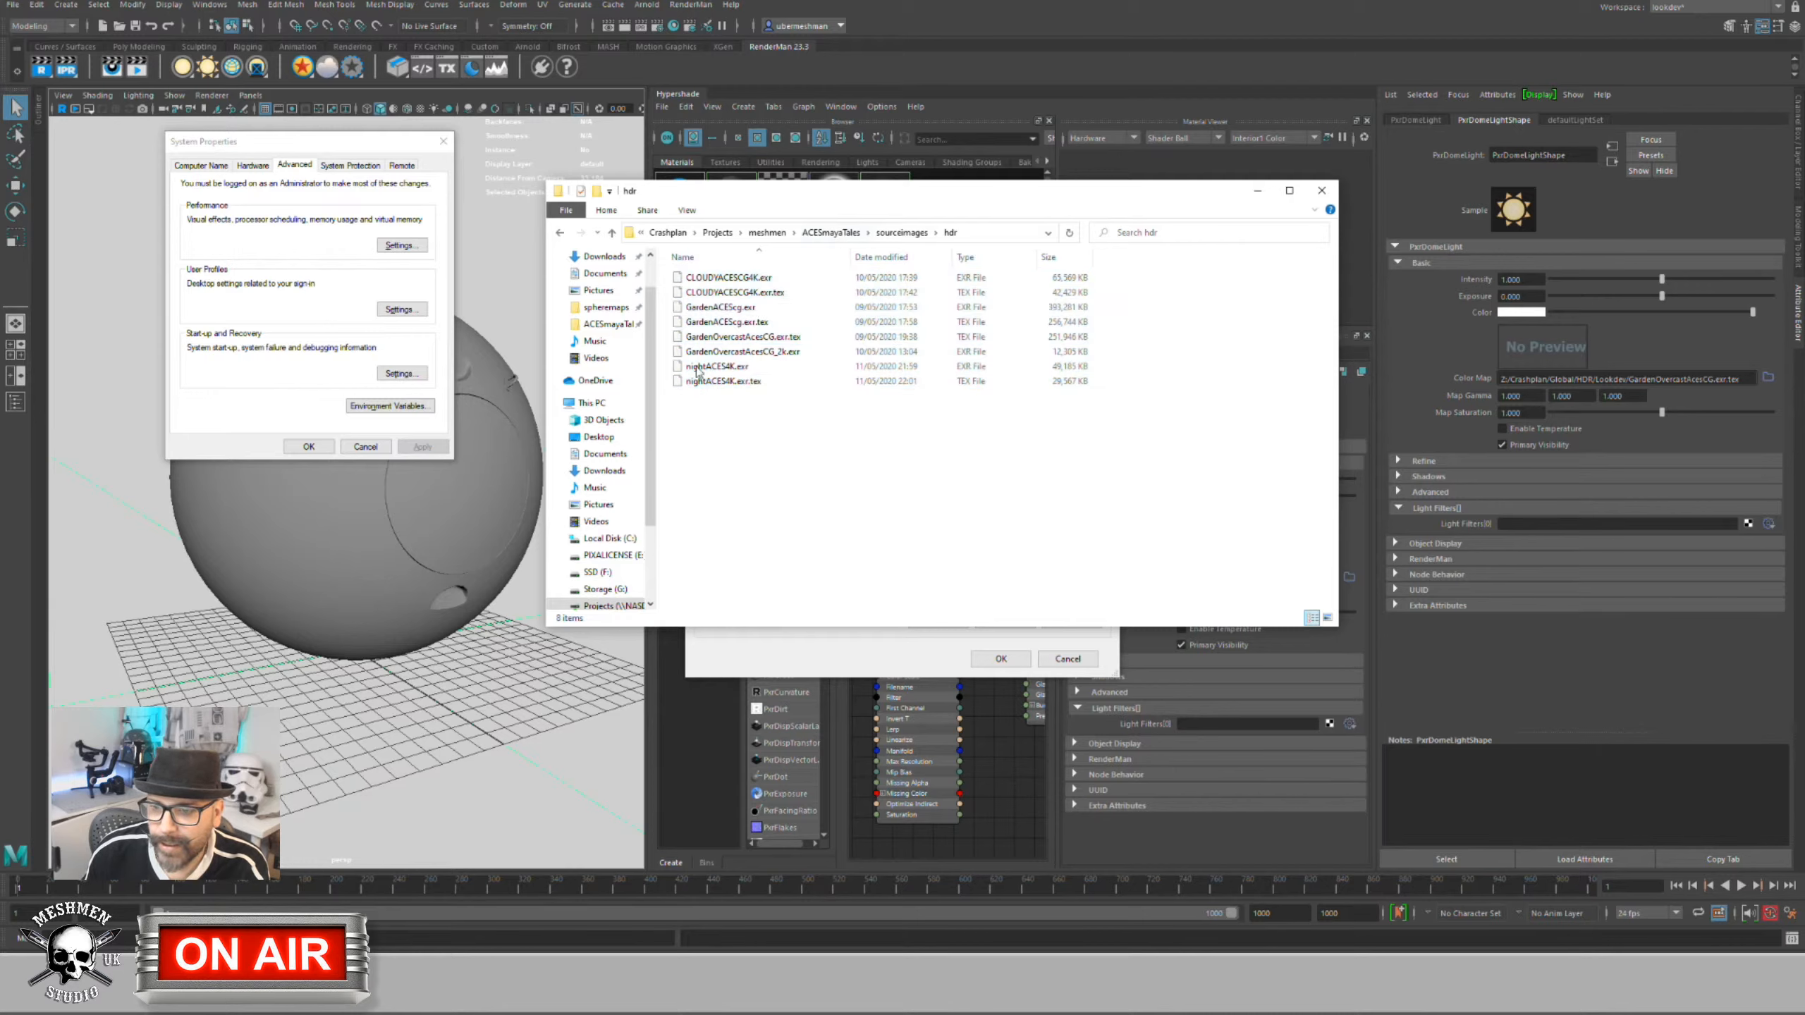
{"action": "left_click", "coordinate": [623, 540]}
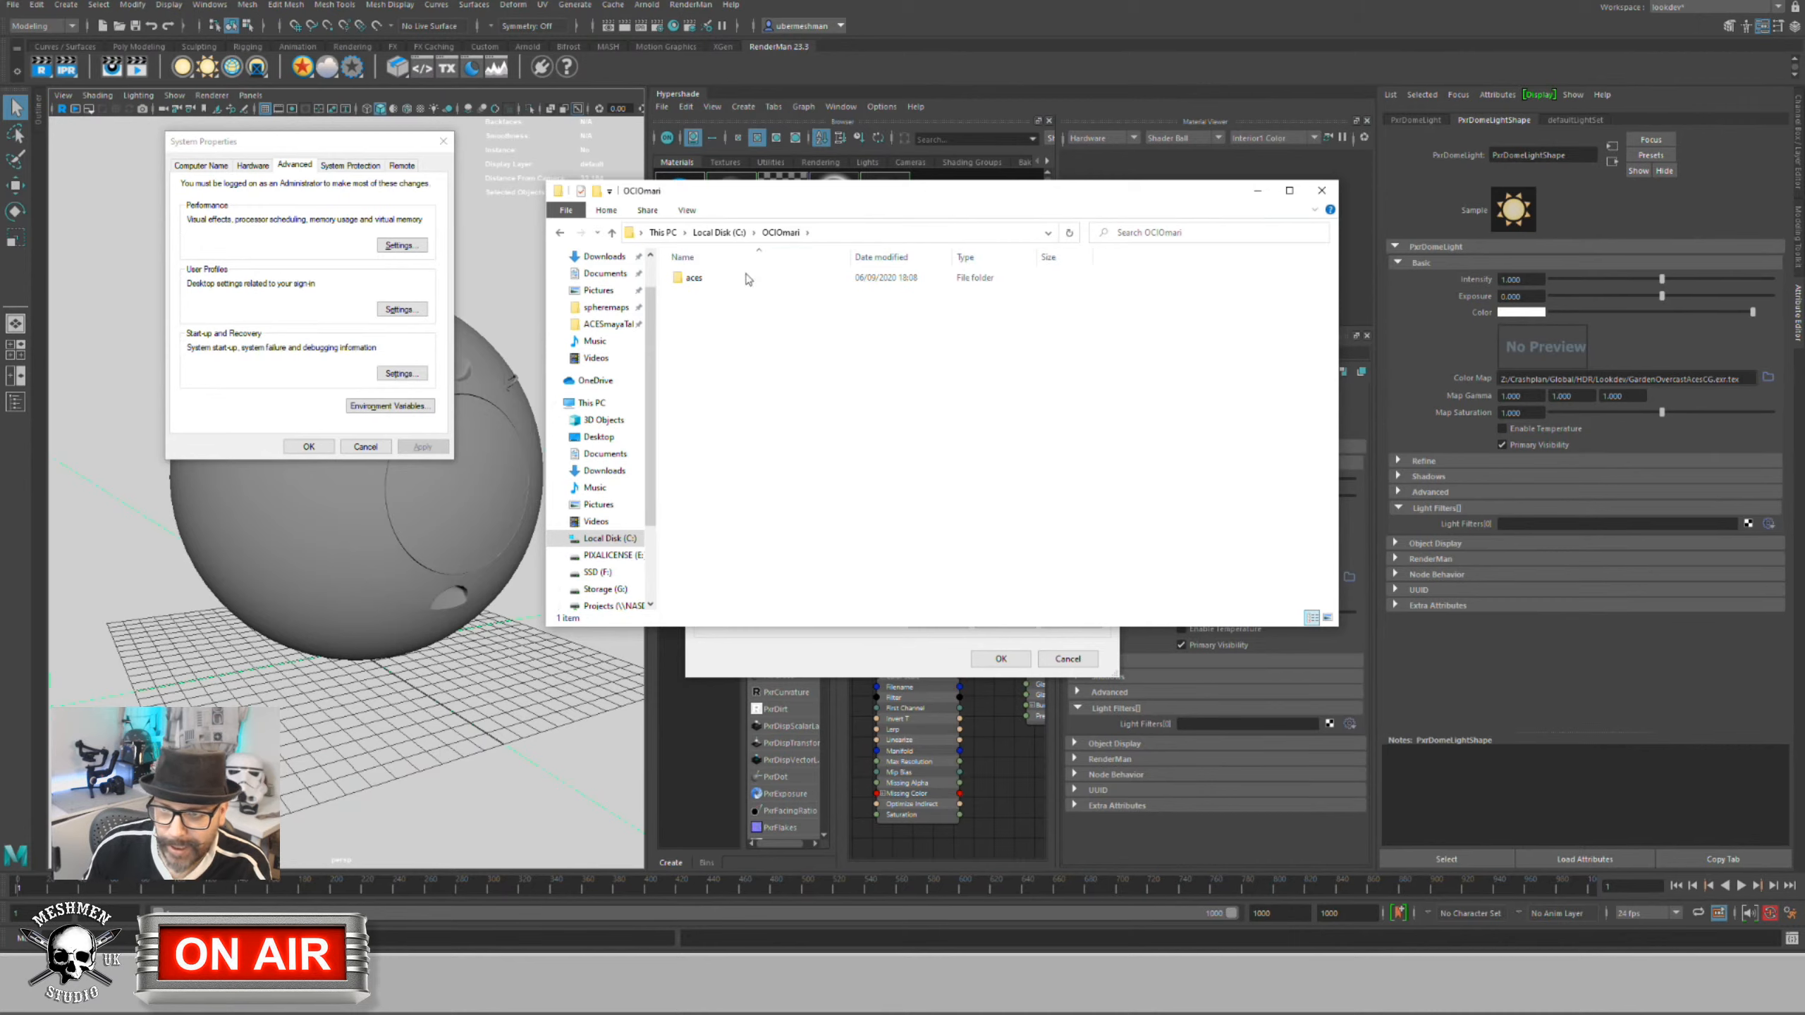
{"action": "double_click", "coordinate": [736, 276]}
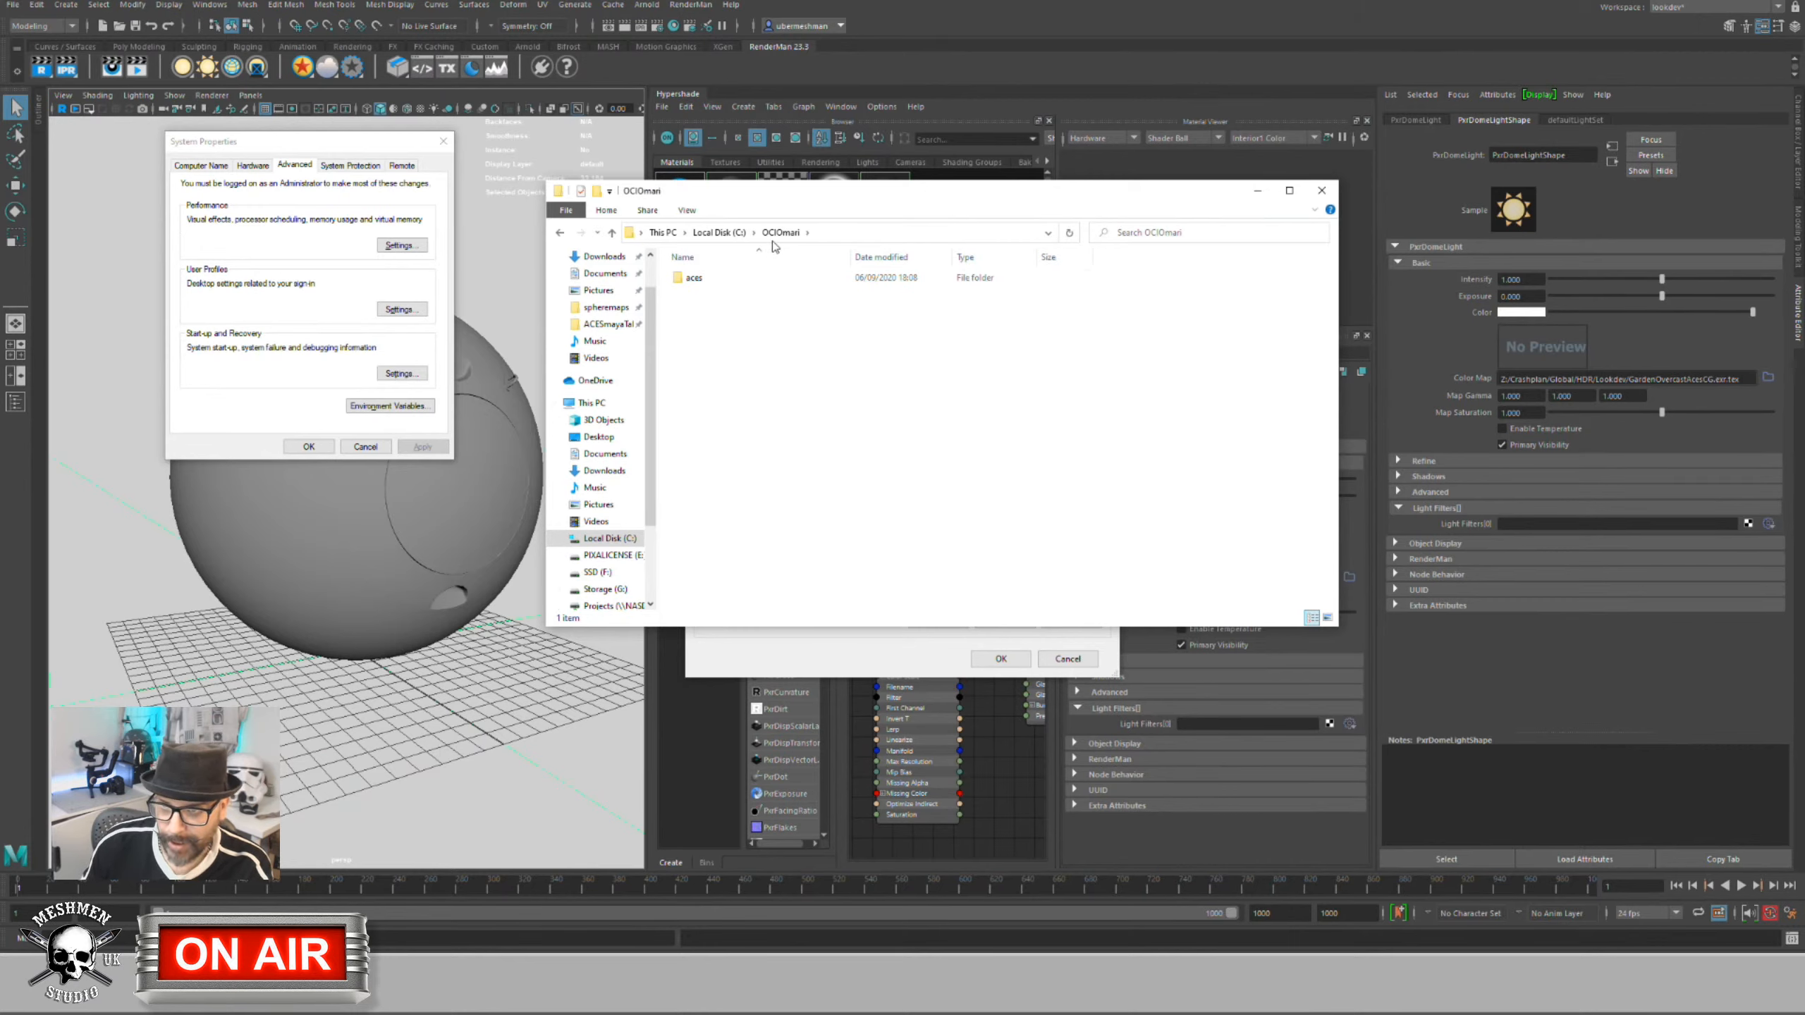
{"action": "double_click", "coordinate": [695, 280]}
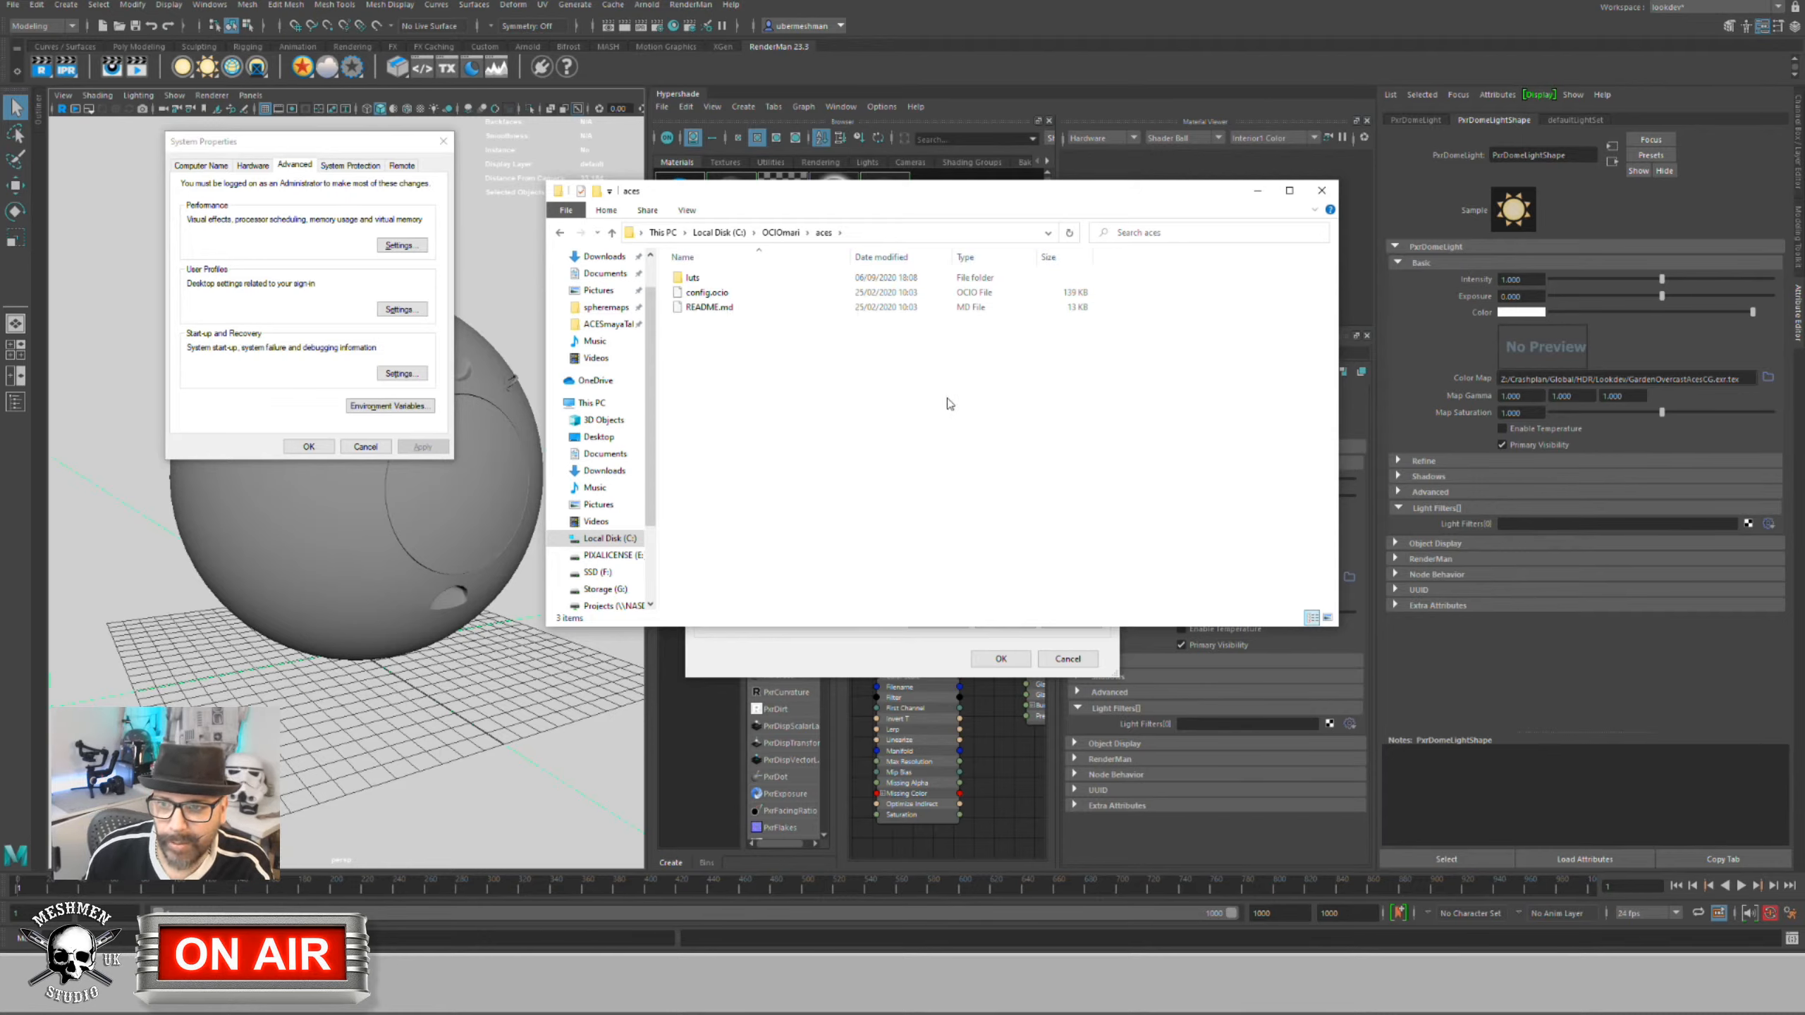
{"action": "left_click", "coordinate": [1322, 190]}
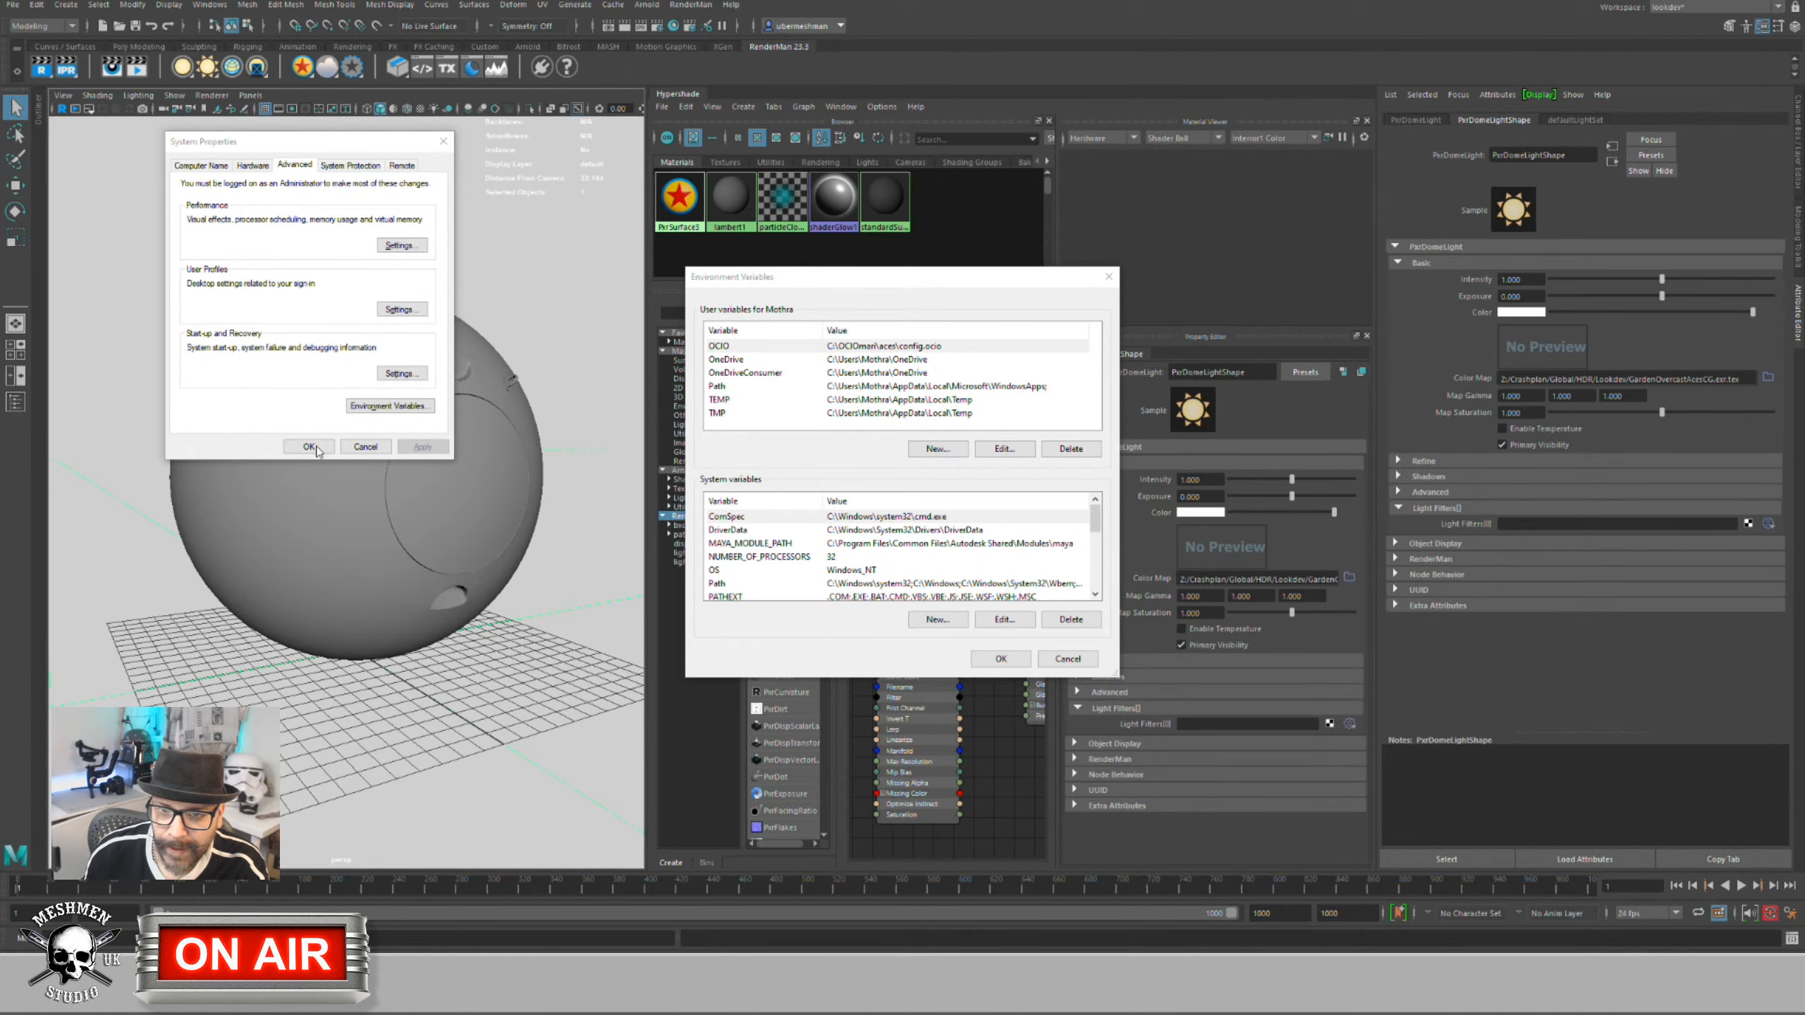
{"action": "left_click", "coordinate": [1015, 661]}
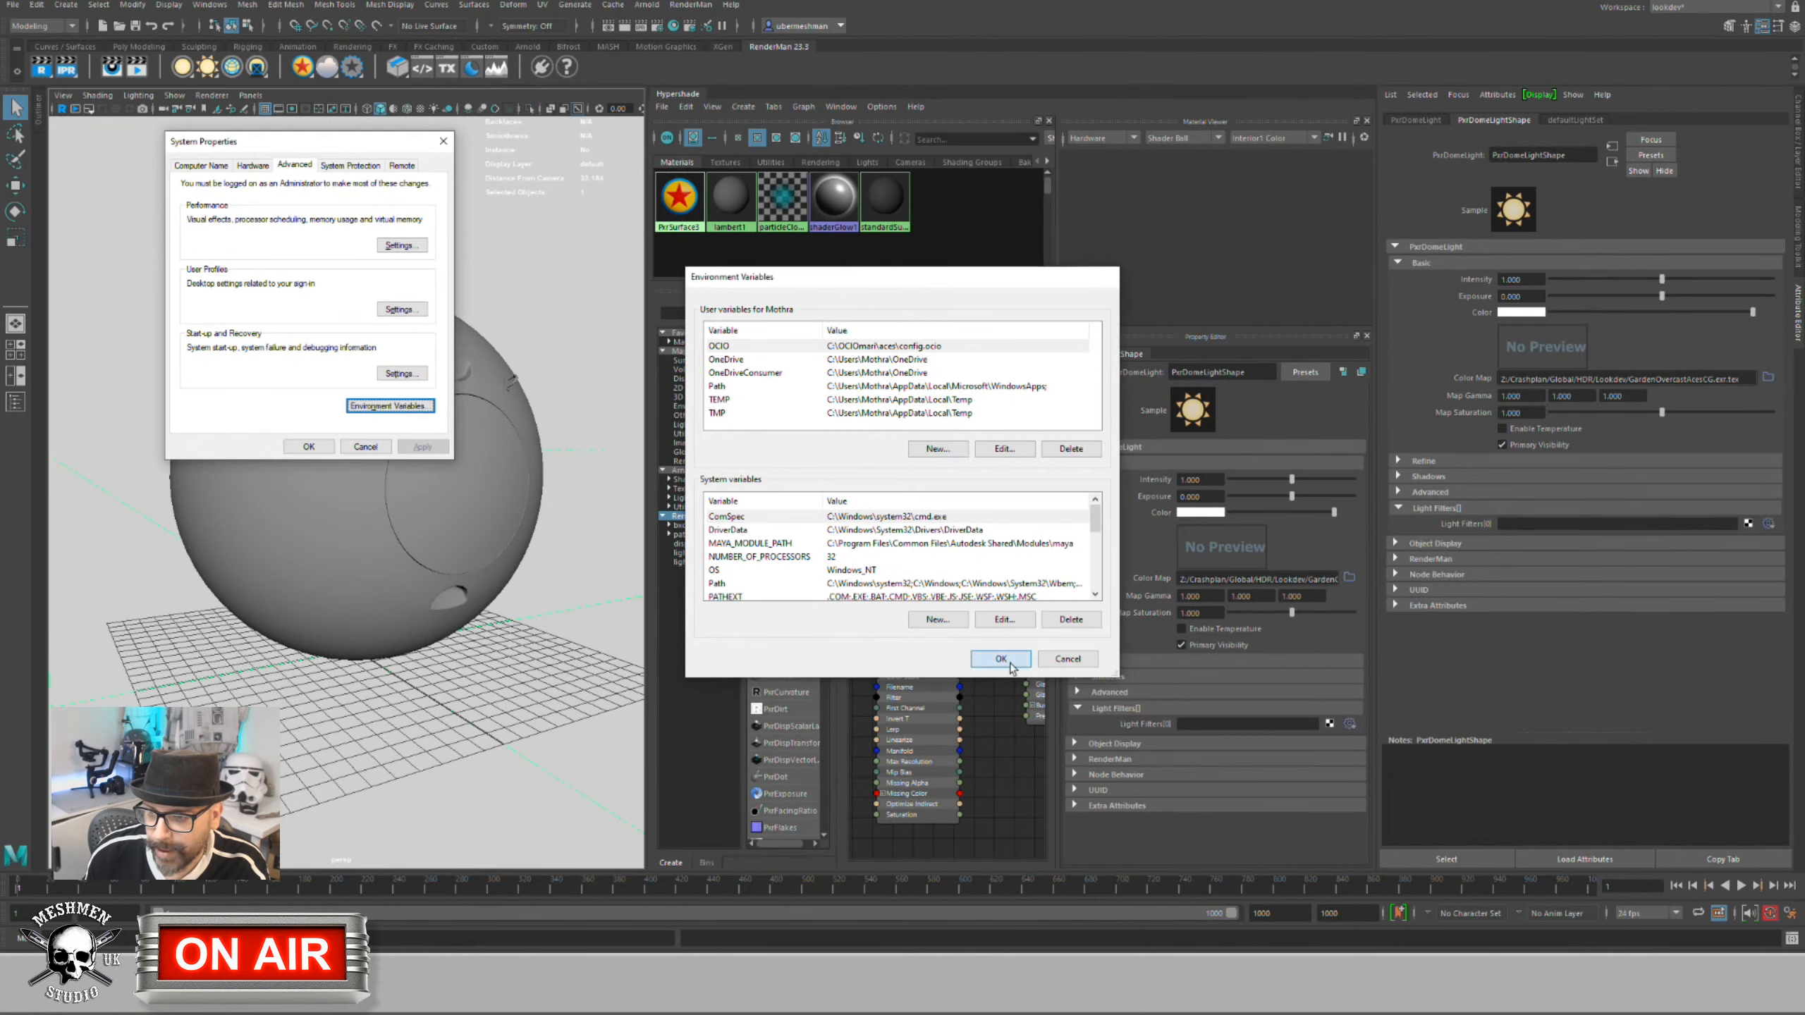
{"action": "left_click", "coordinate": [308, 447]}
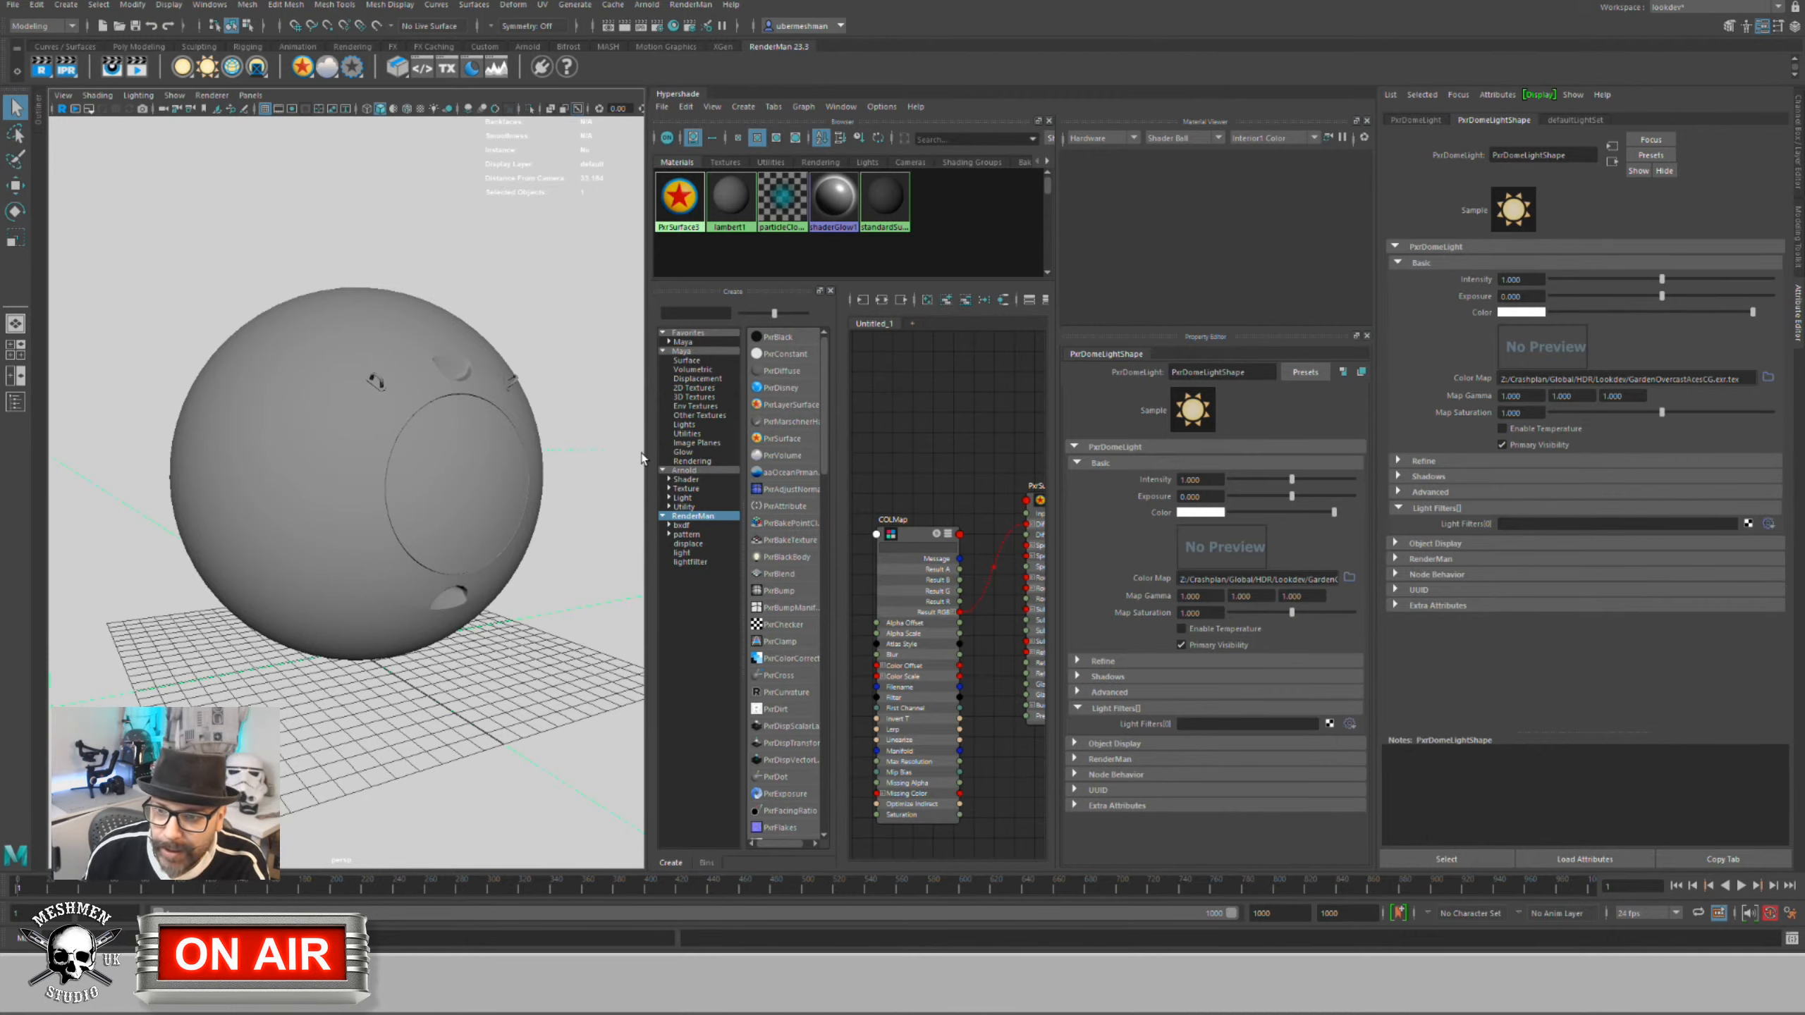
Step: Widen the viewport, look through its available view transforms and choose sRGB (ACES)
{"action": "left_click_drag", "start_coordinate": [644, 455], "coordinate": [781, 448]}
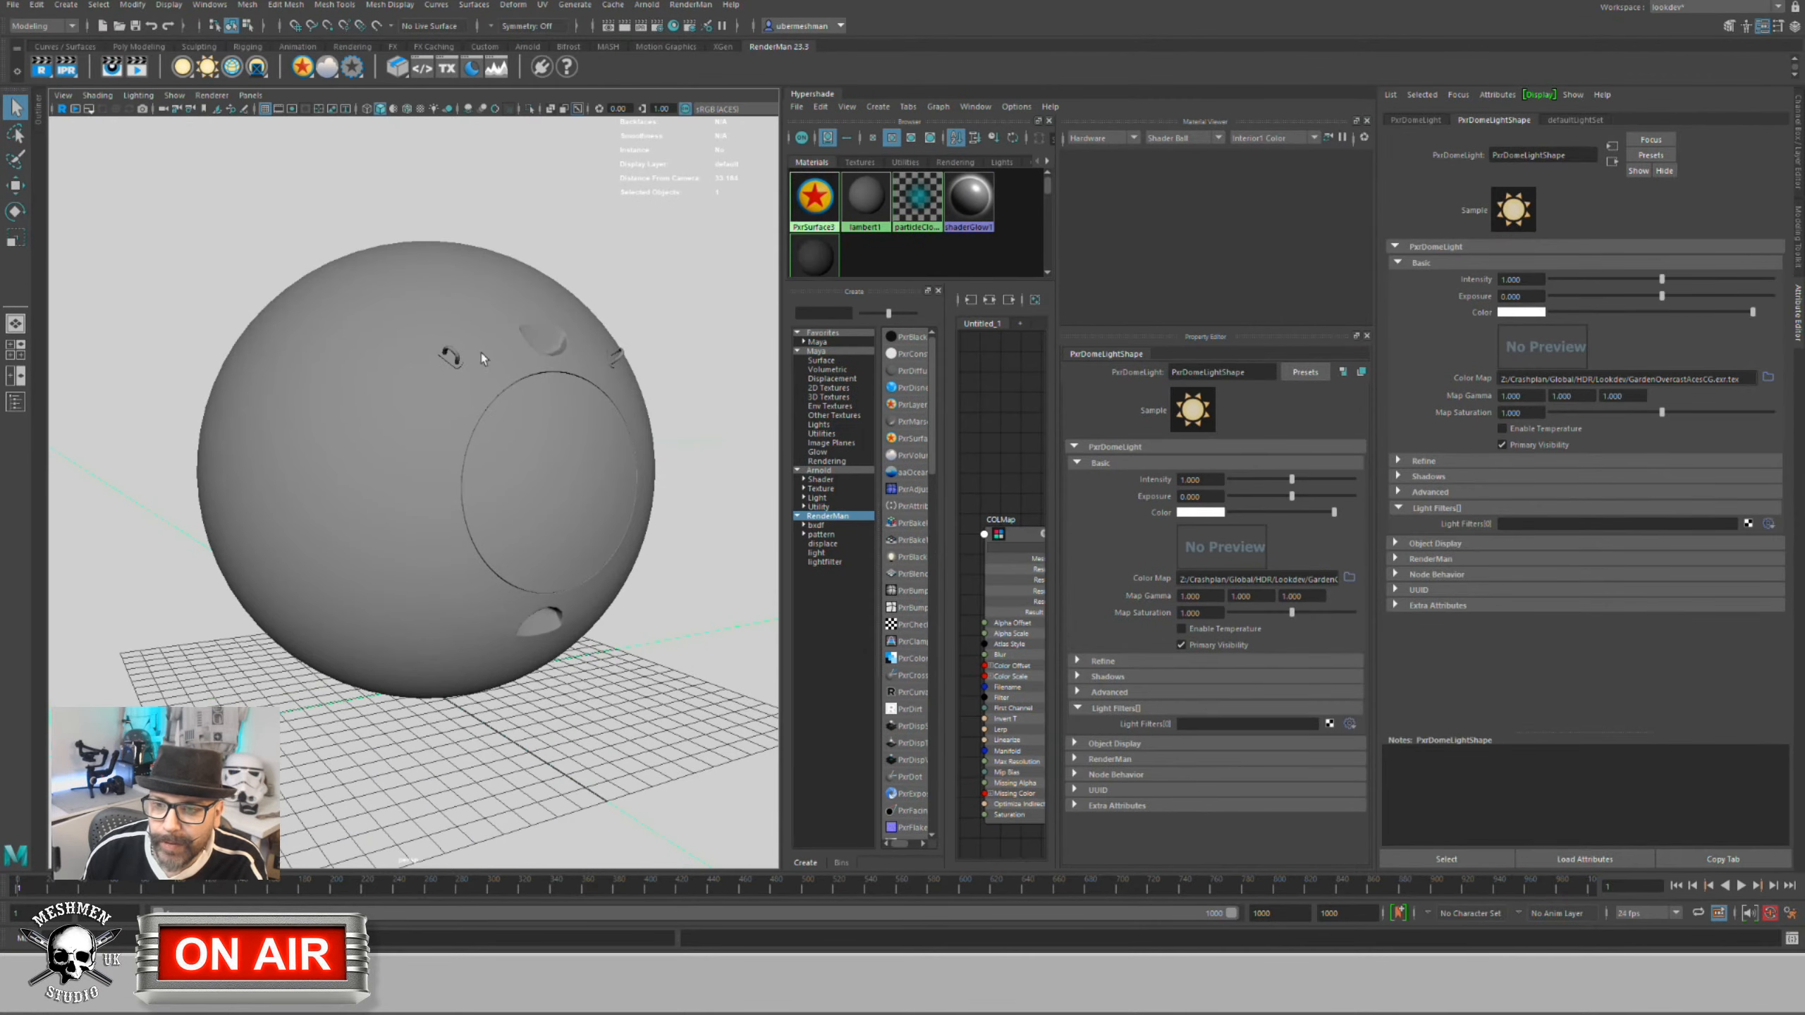
{"action": "left_click", "coordinate": [731, 109]}
{"action": "left_click", "coordinate": [732, 109]}
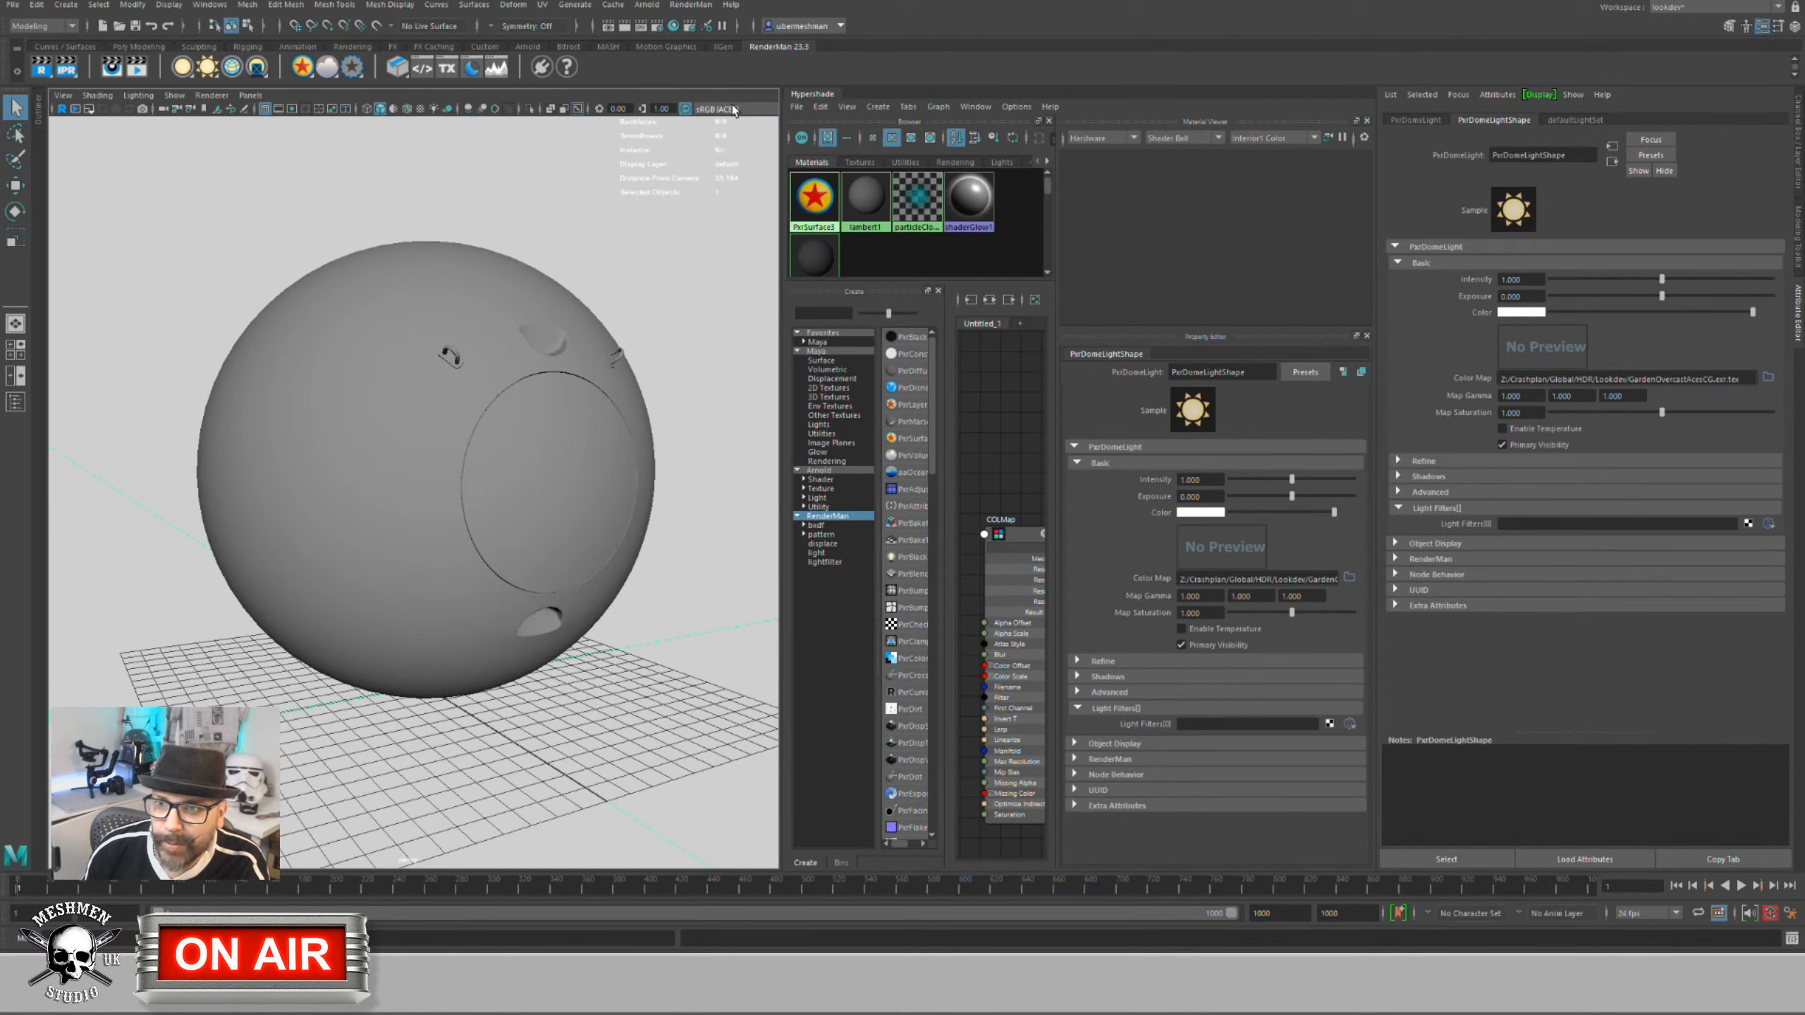
{"action": "left_click_drag", "start_coordinate": [782, 209], "coordinate": [807, 210]}
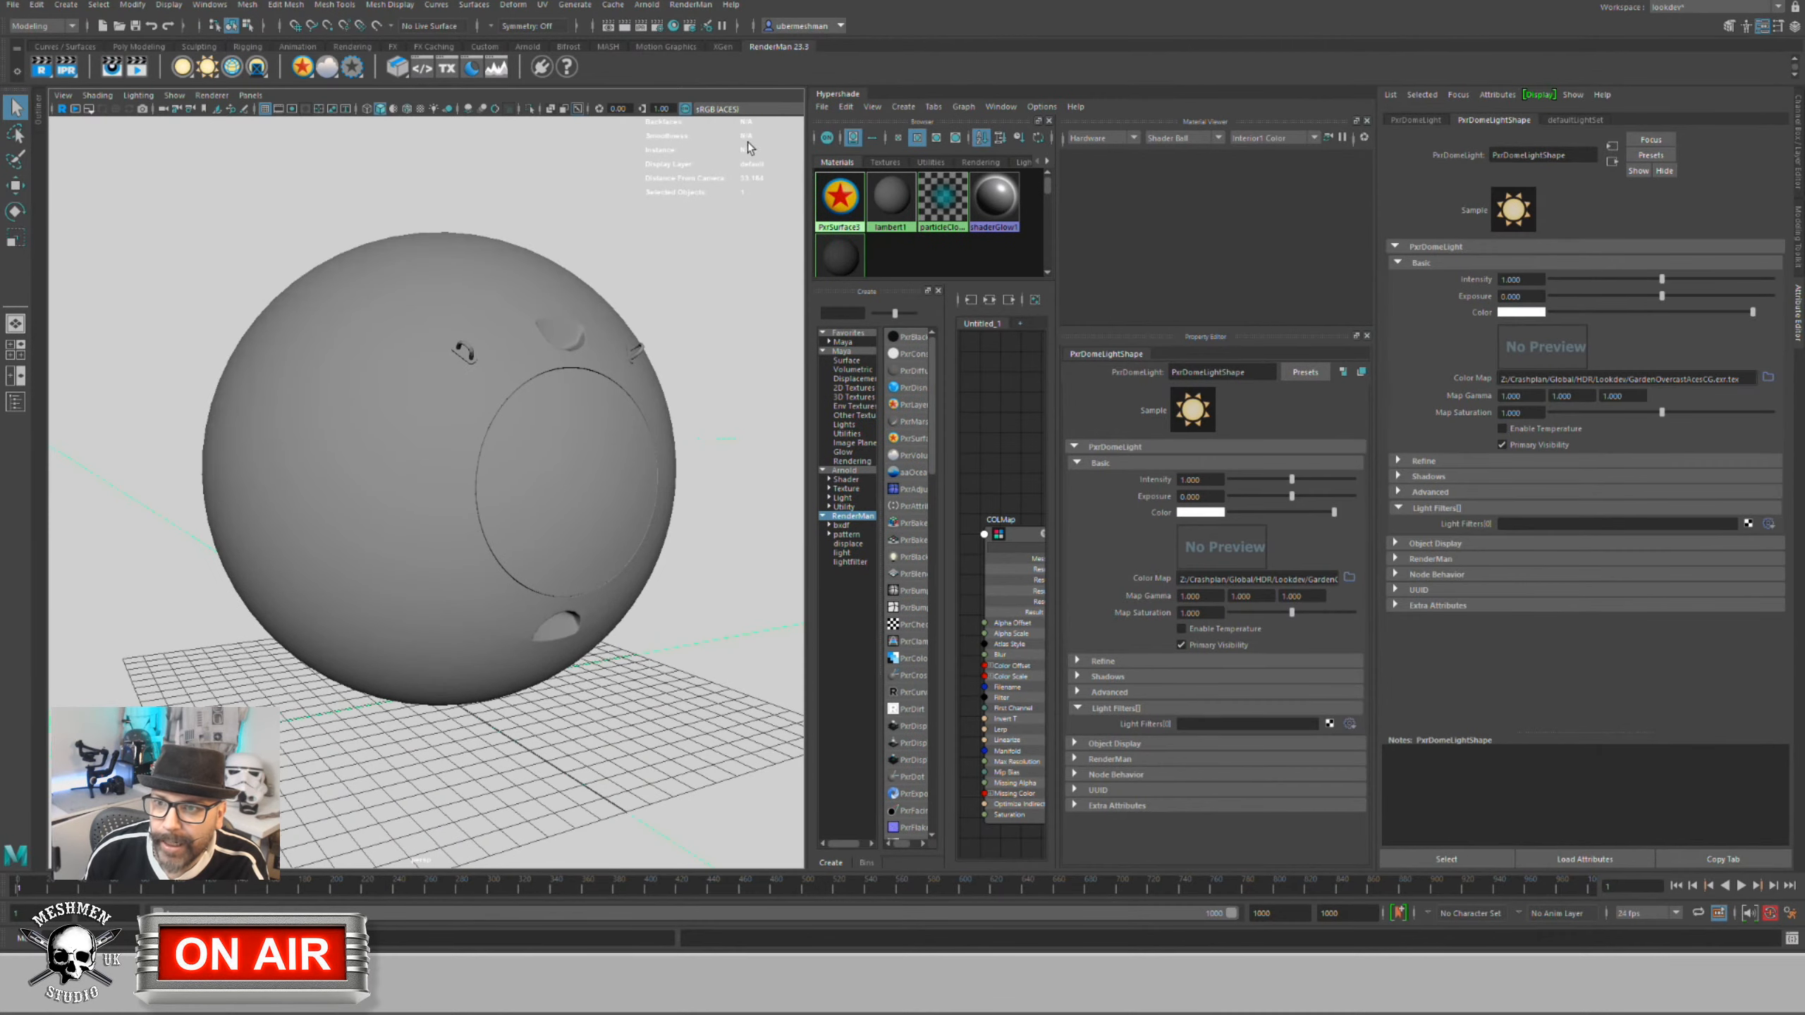
{"action": "left_click", "coordinate": [752, 110]}
{"action": "scroll", "coordinate": [758, 150], "scroll_direction": "down", "scroll_amount": 2}
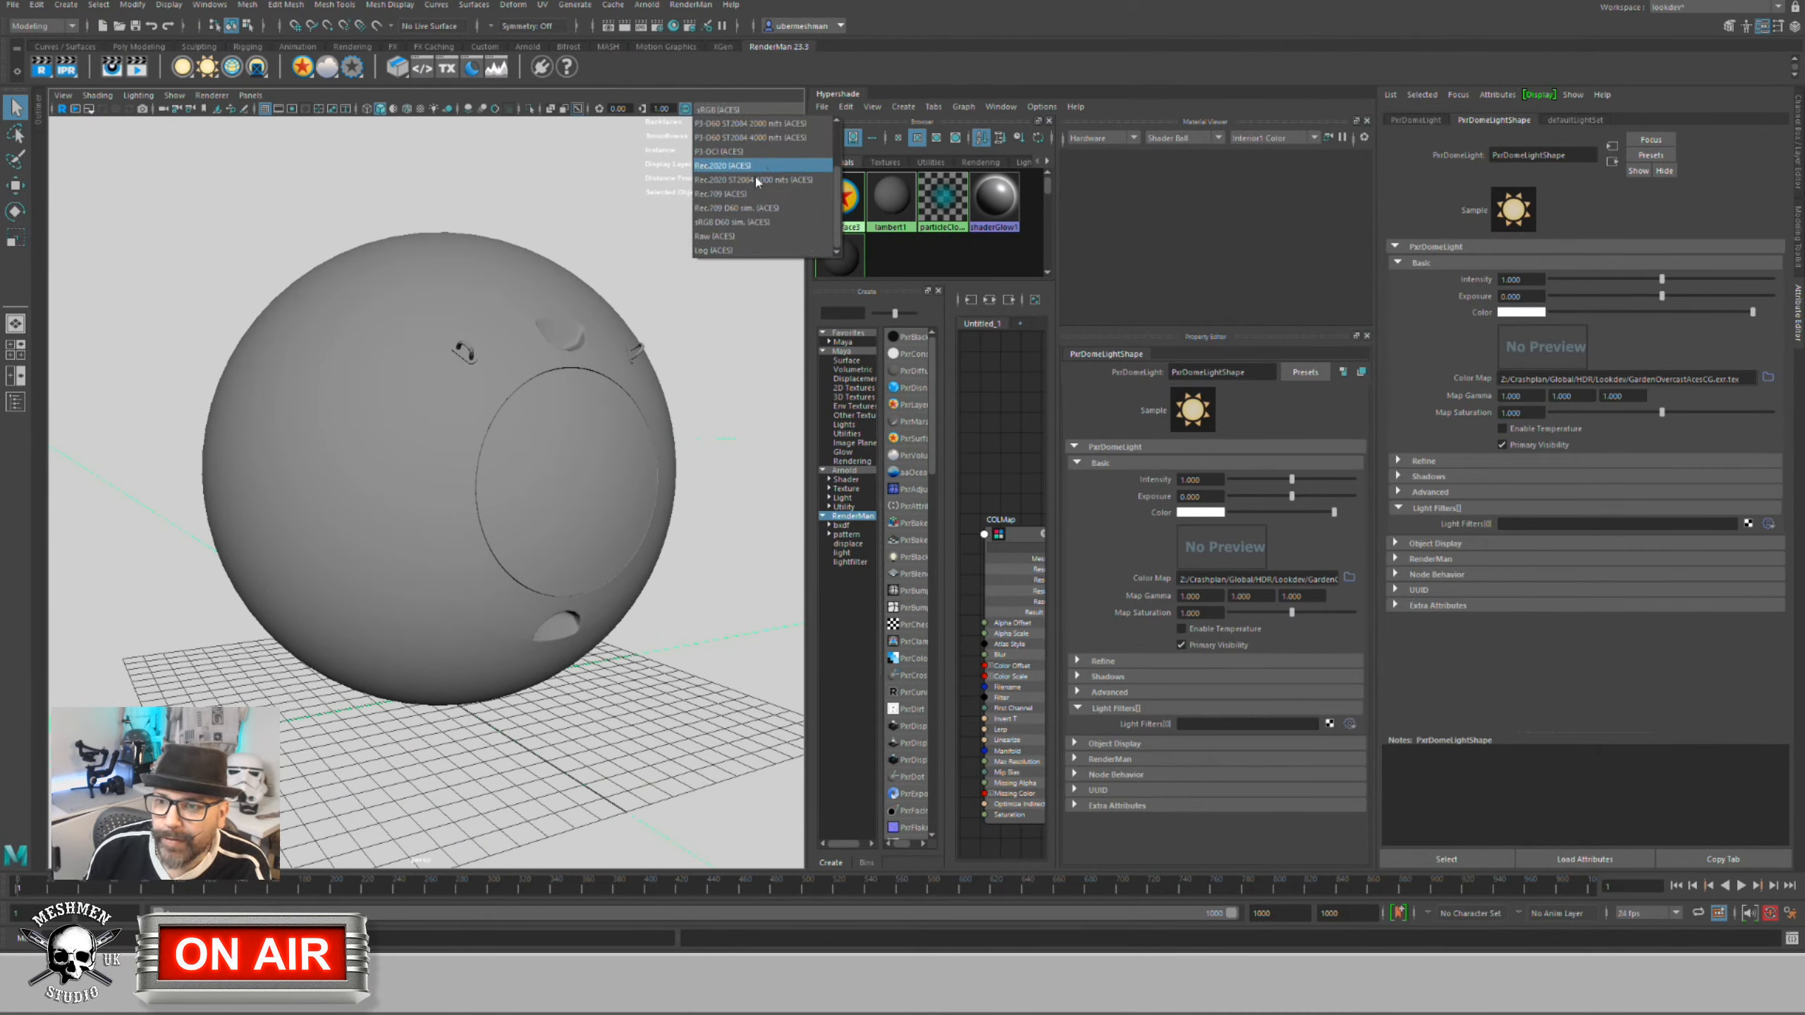
{"action": "scroll", "coordinate": [716, 139], "scroll_direction": "up", "scroll_amount": 2}
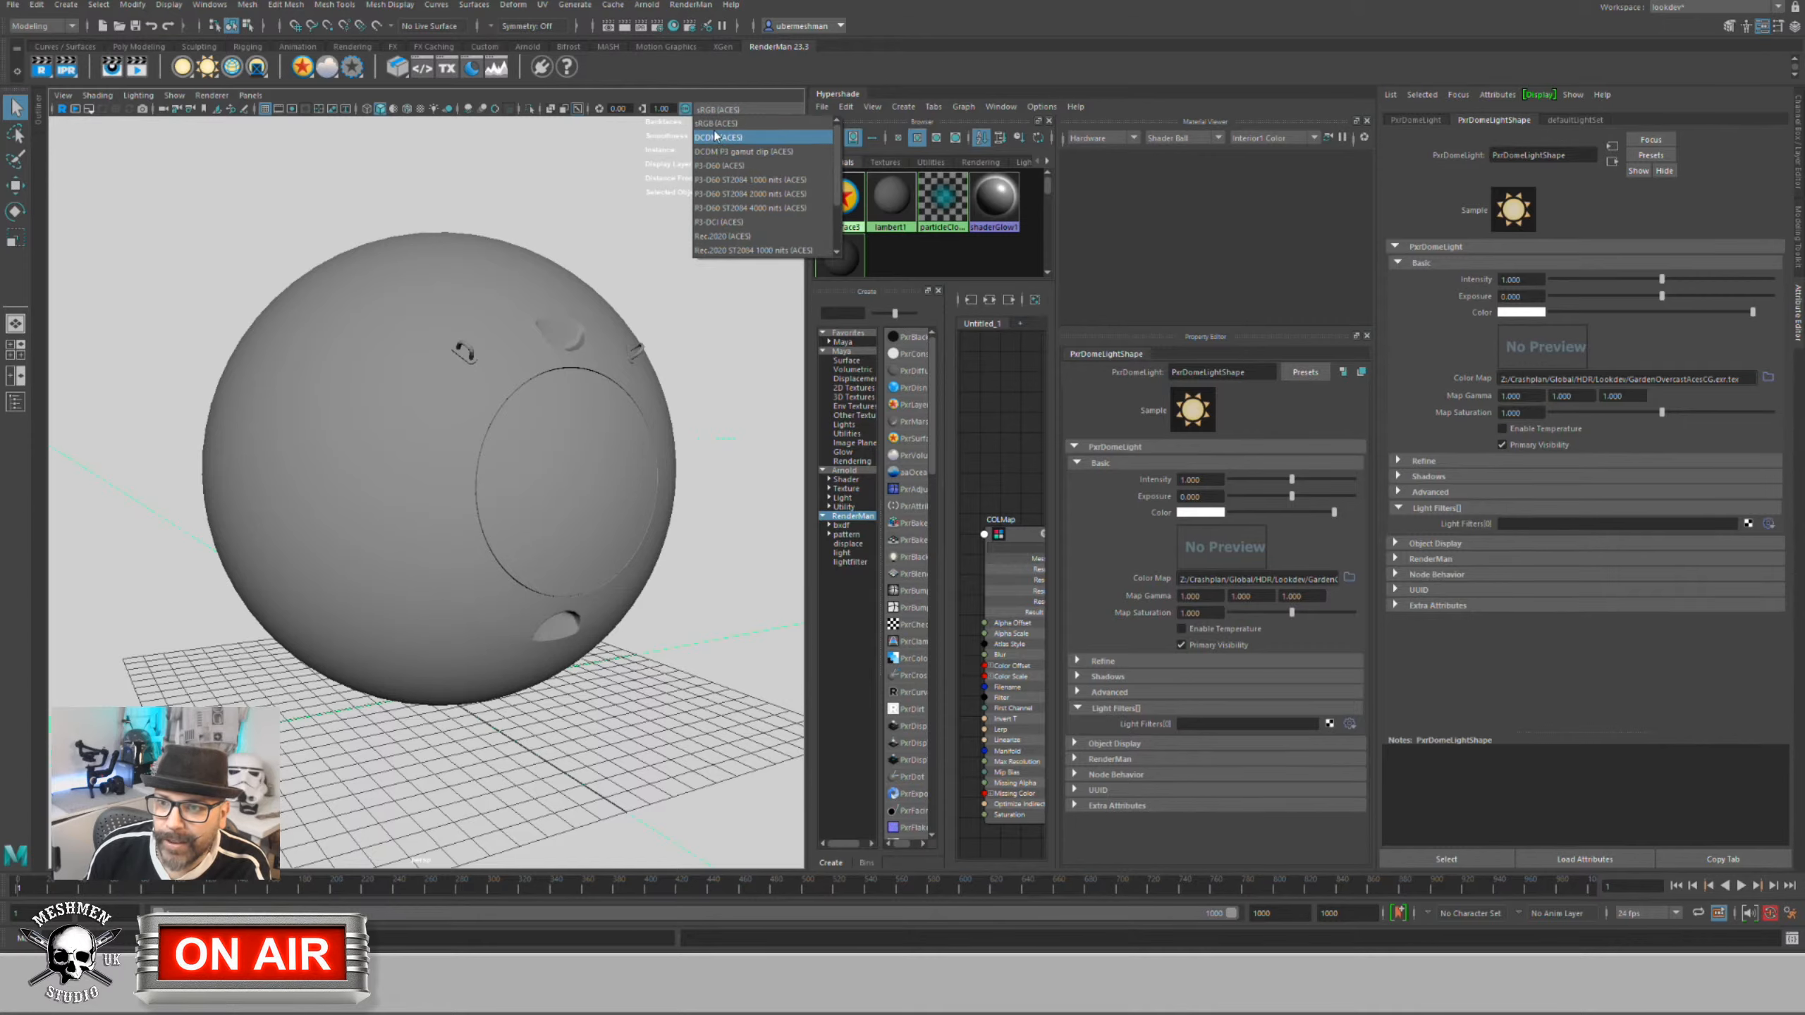
{"action": "left_click", "coordinate": [721, 124]}
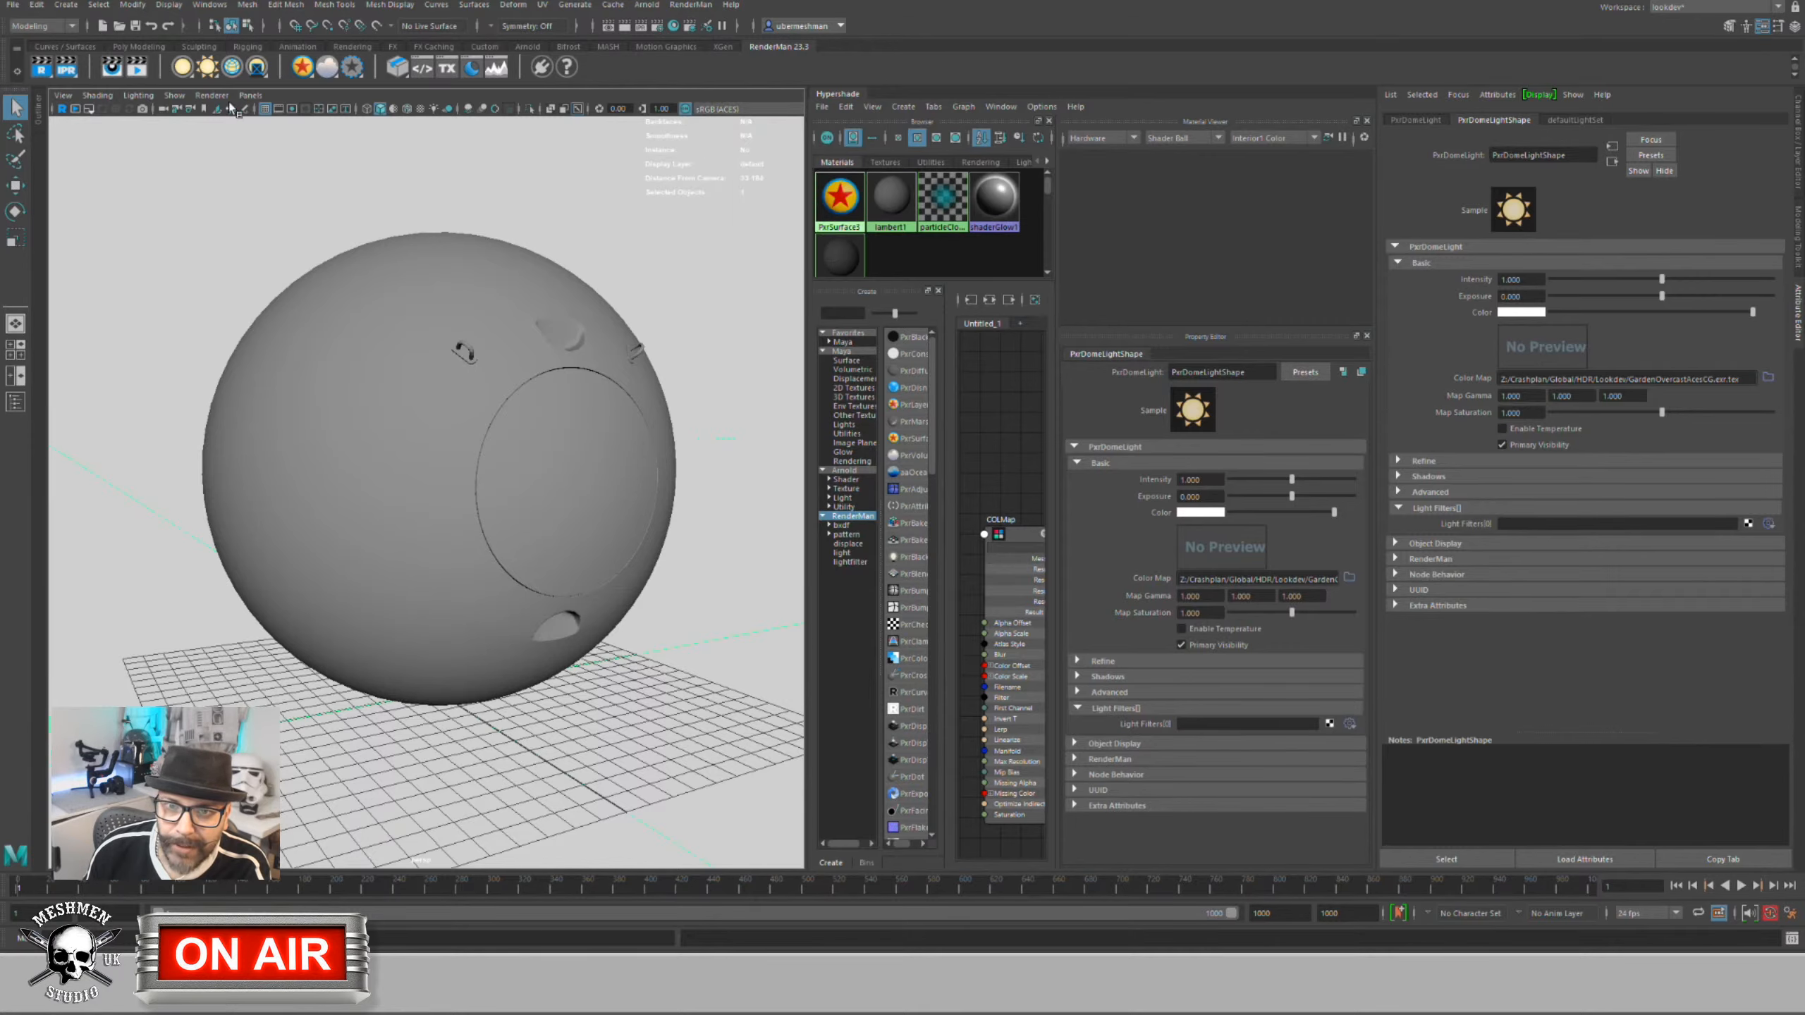
Step: Switch the viewport renderer to RenderMan to render the textured sphere live
{"action": "left_click", "coordinate": [212, 94]}
{"action": "left_click", "coordinate": [219, 145]}
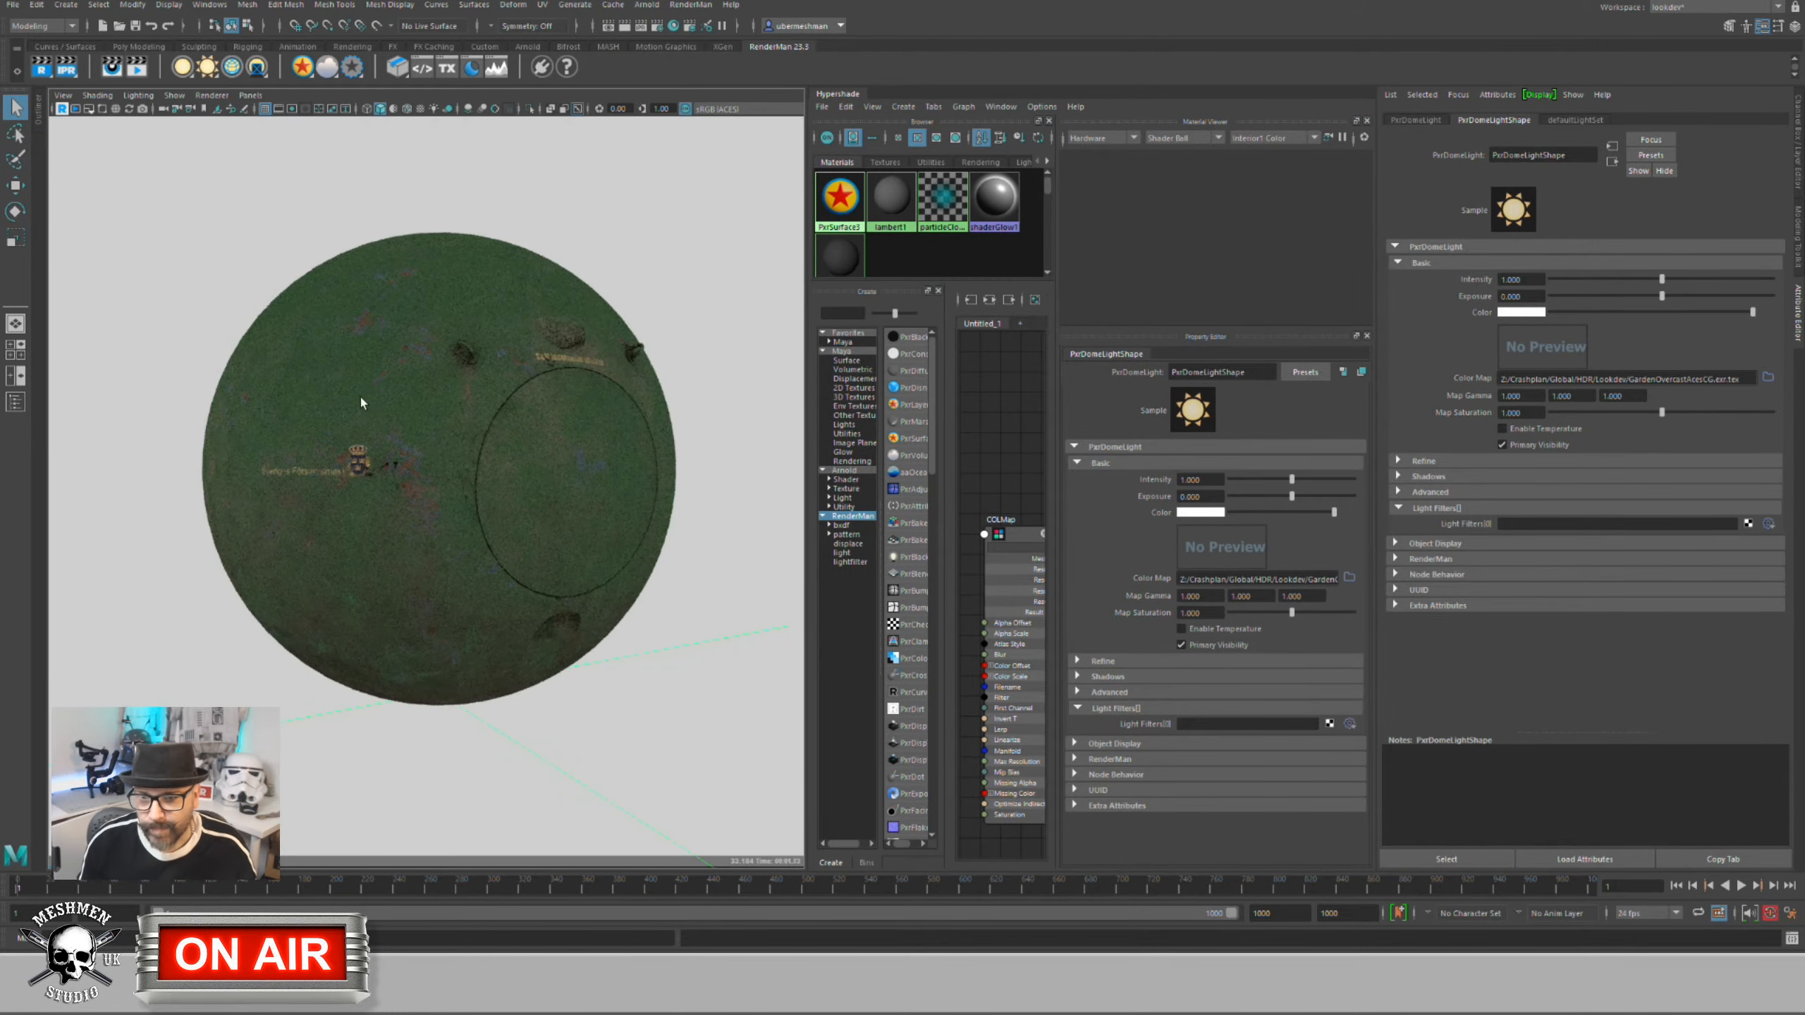
{"action": "left_click_drag", "start_coordinate": [479, 459], "coordinate": [466, 459], "text": "alt"}
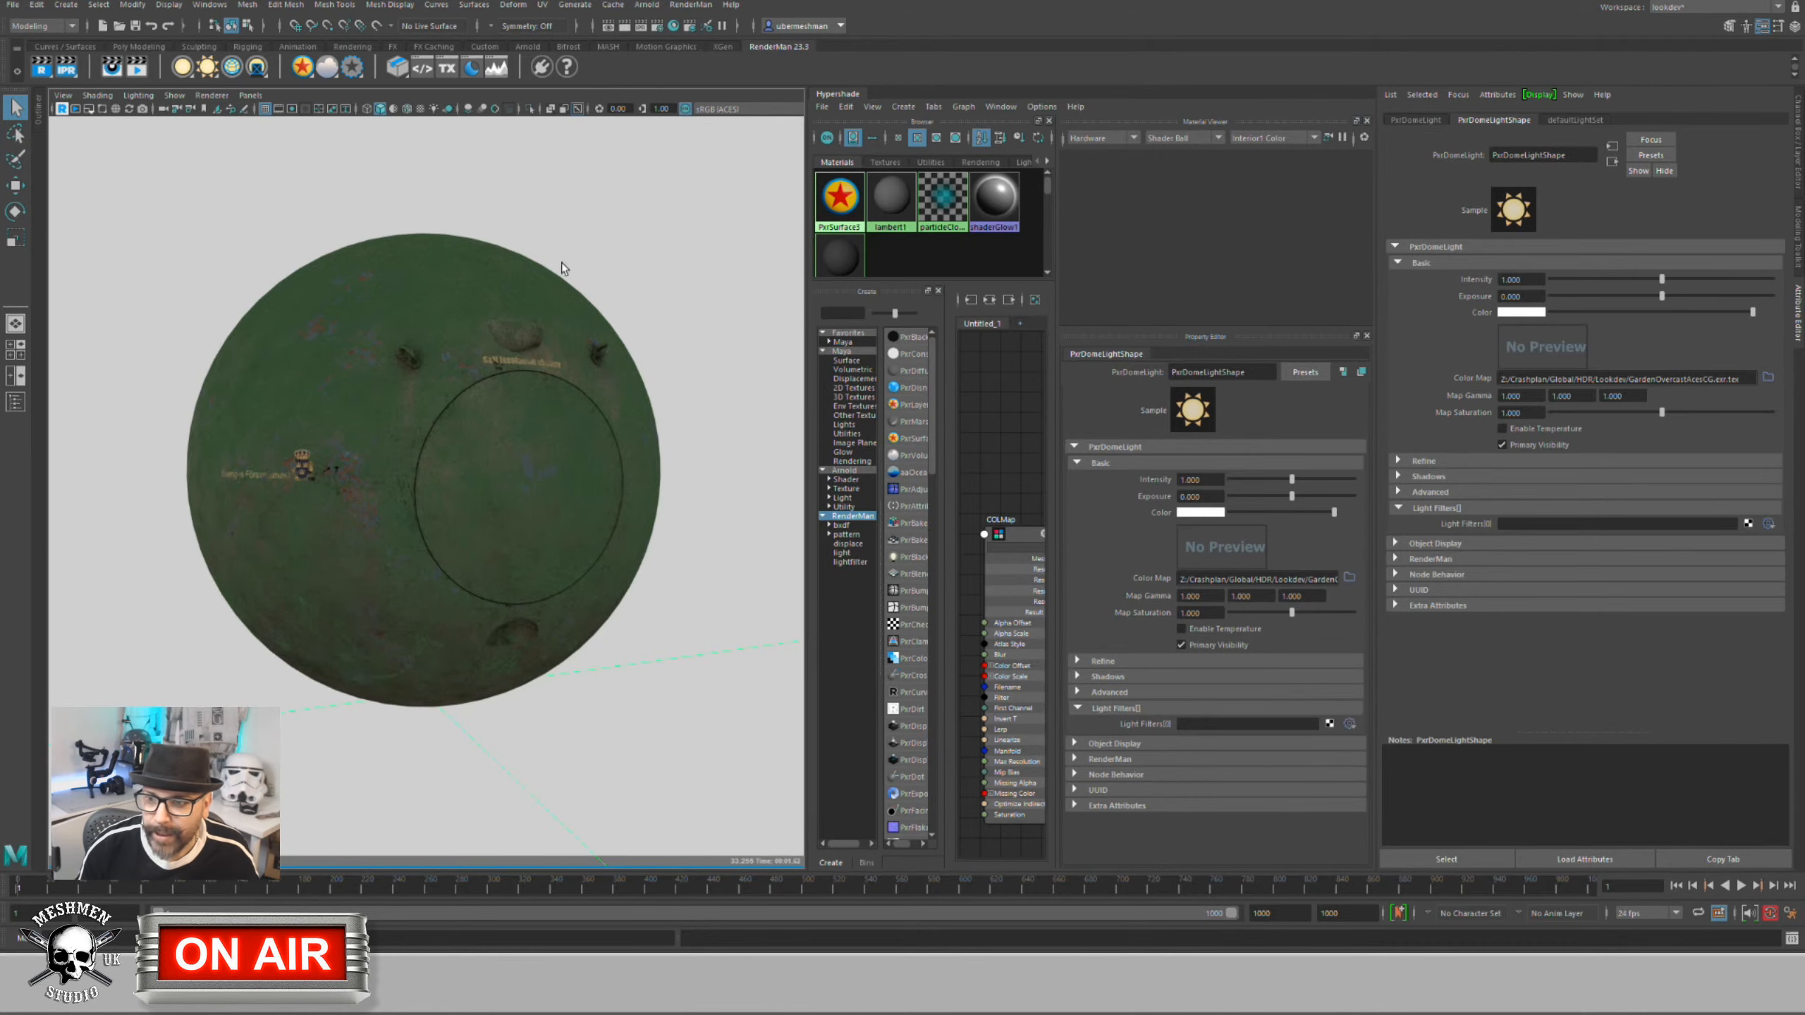
Step: Show the Outliner and select PxrDomeLight to display its shape attributes
{"action": "left_click", "coordinate": [39, 114]}
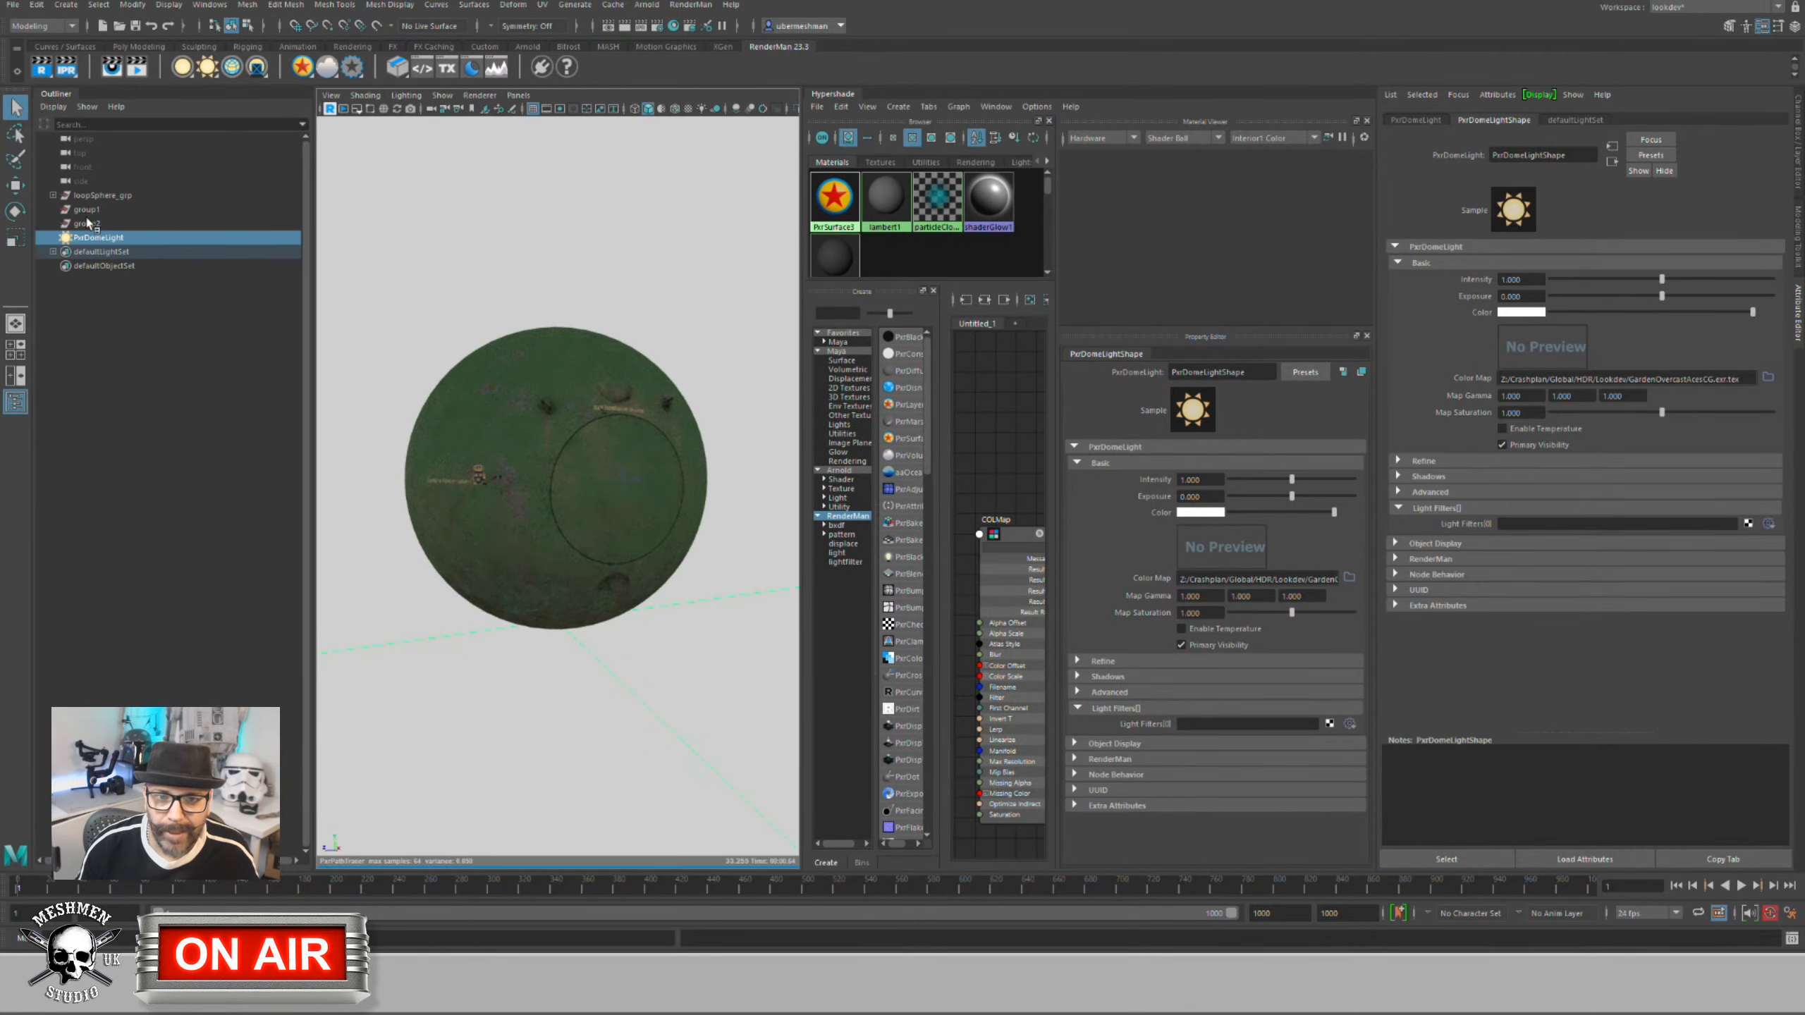
{"action": "left_click", "coordinate": [89, 237]}
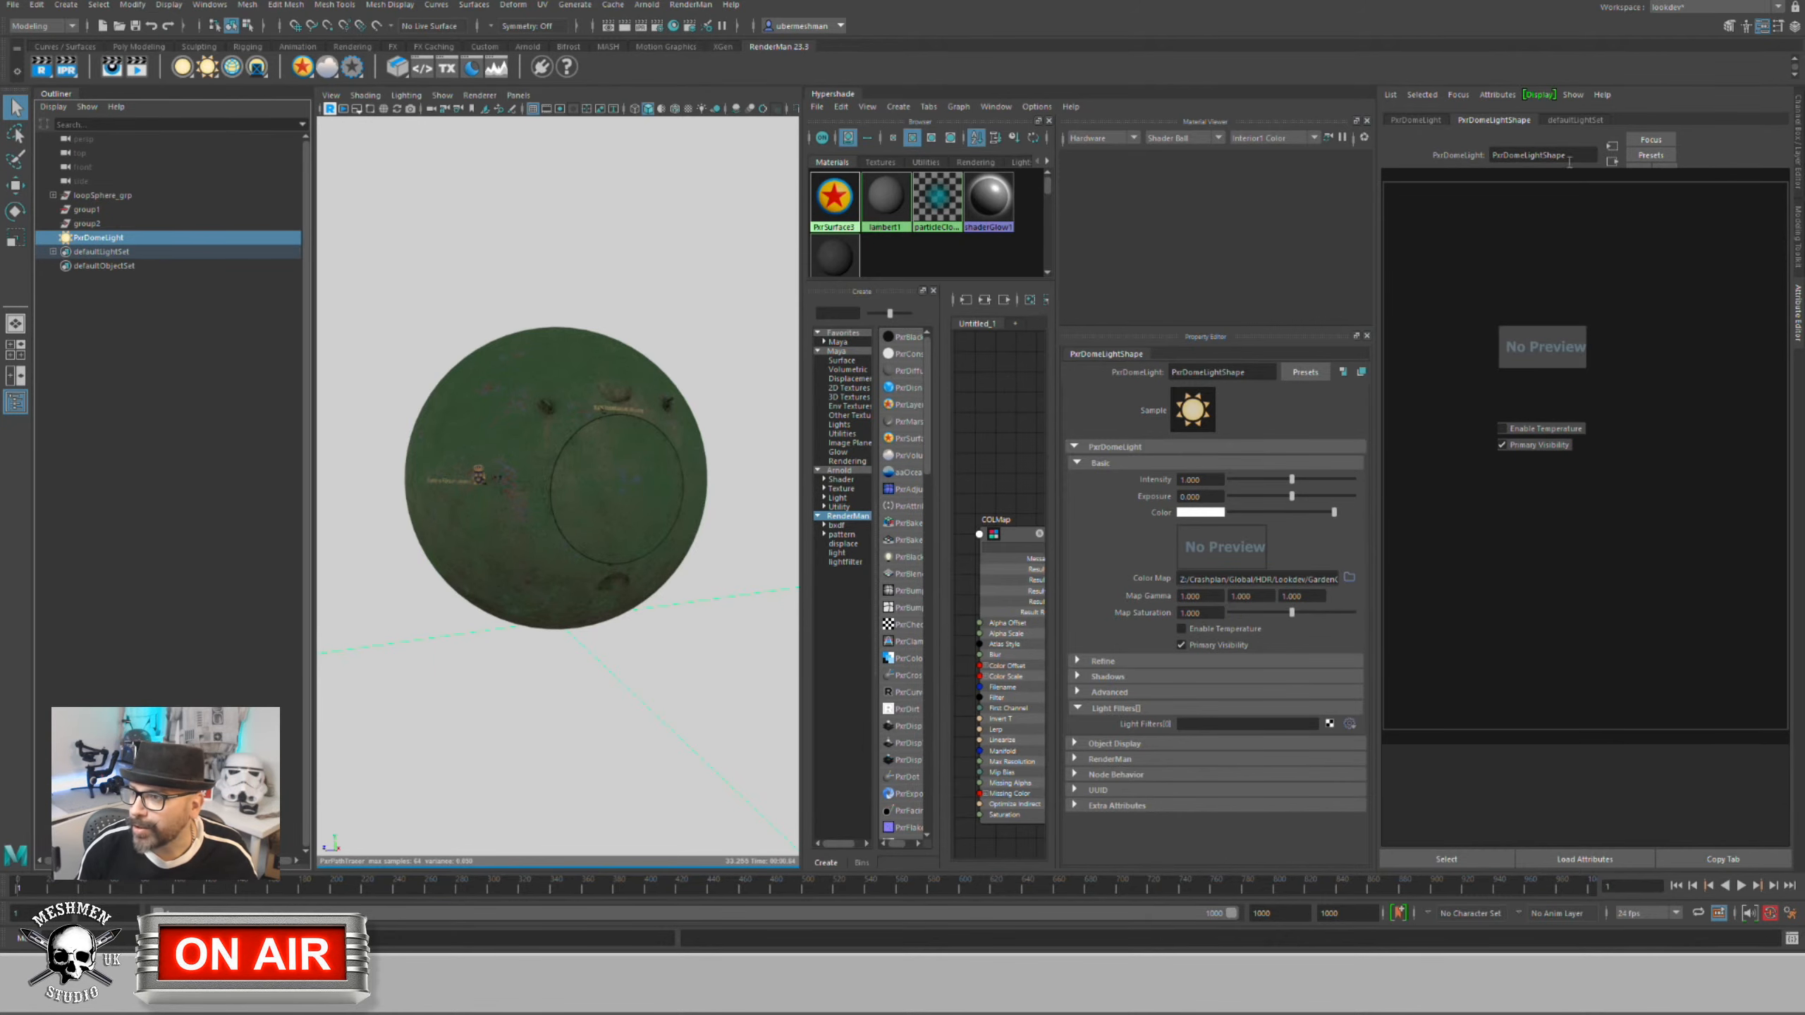
{"action": "left_click", "coordinate": [1424, 122]}
{"action": "left_click", "coordinate": [1493, 120]}
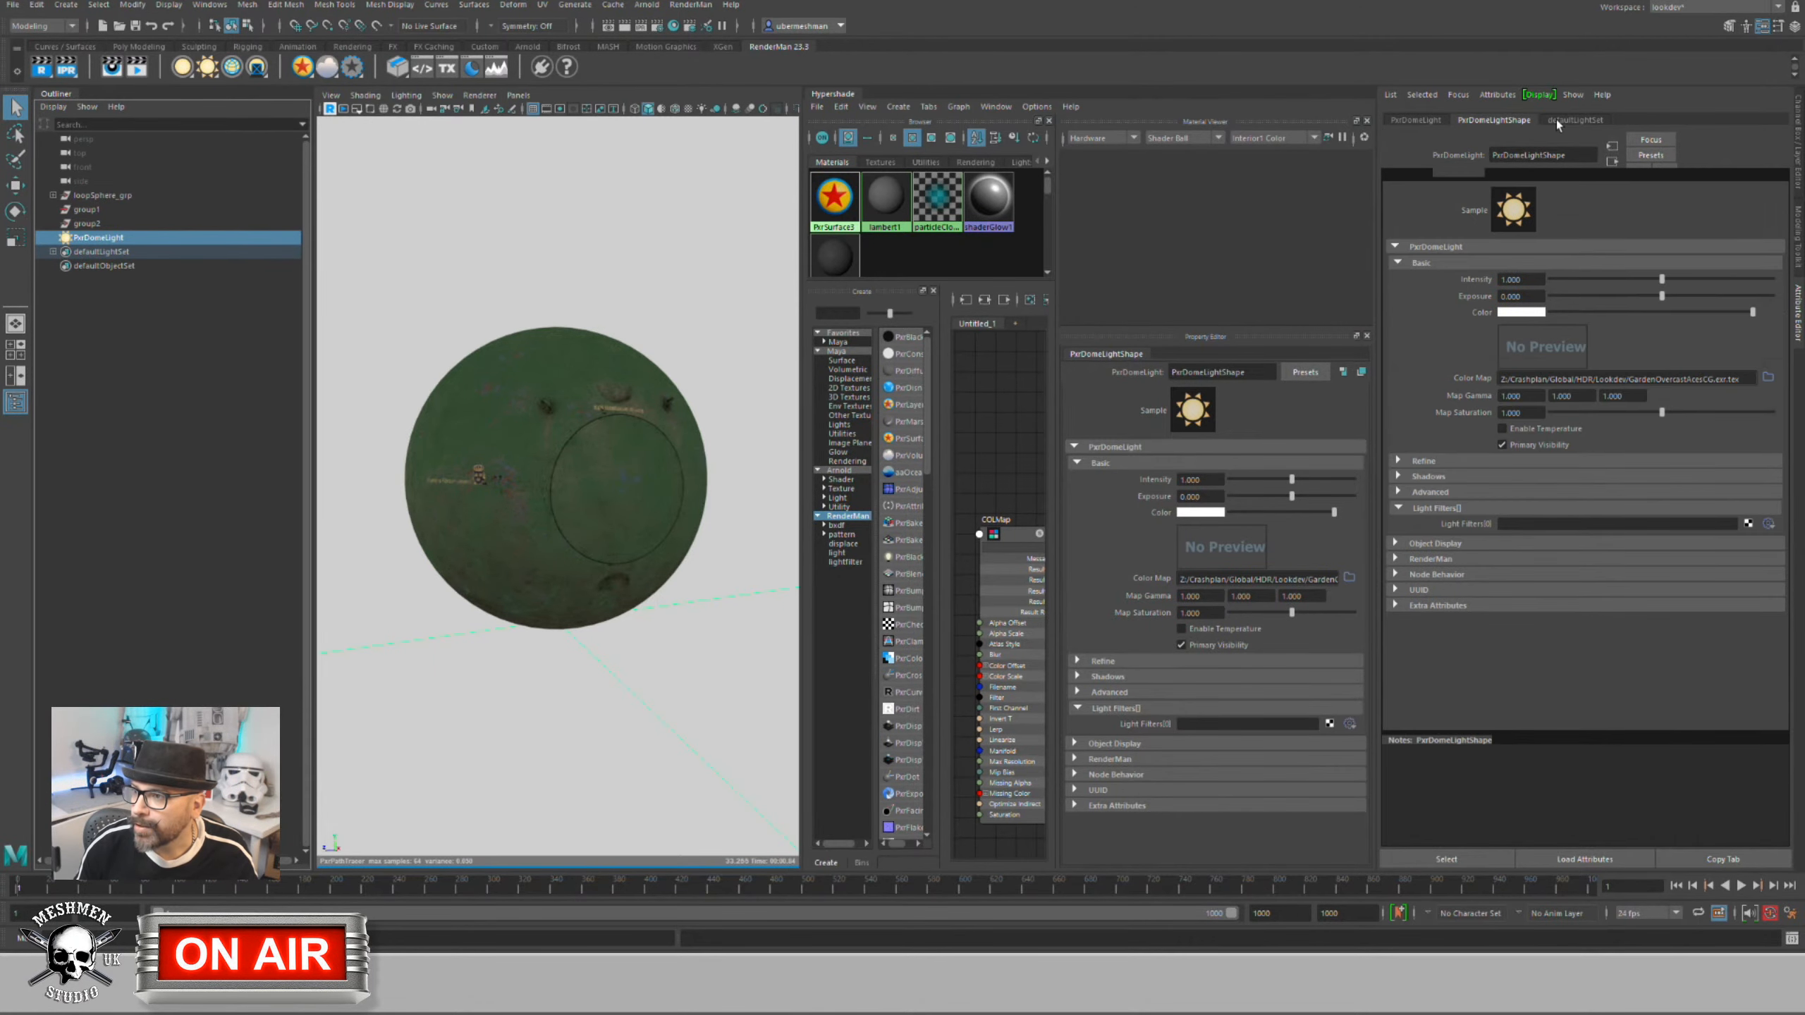
Step: Load CLOUDYACESCG4K.exr.tex from the project's sourceimages/hdr folder as the dome light's color map
{"action": "left_click", "coordinate": [1770, 378]}
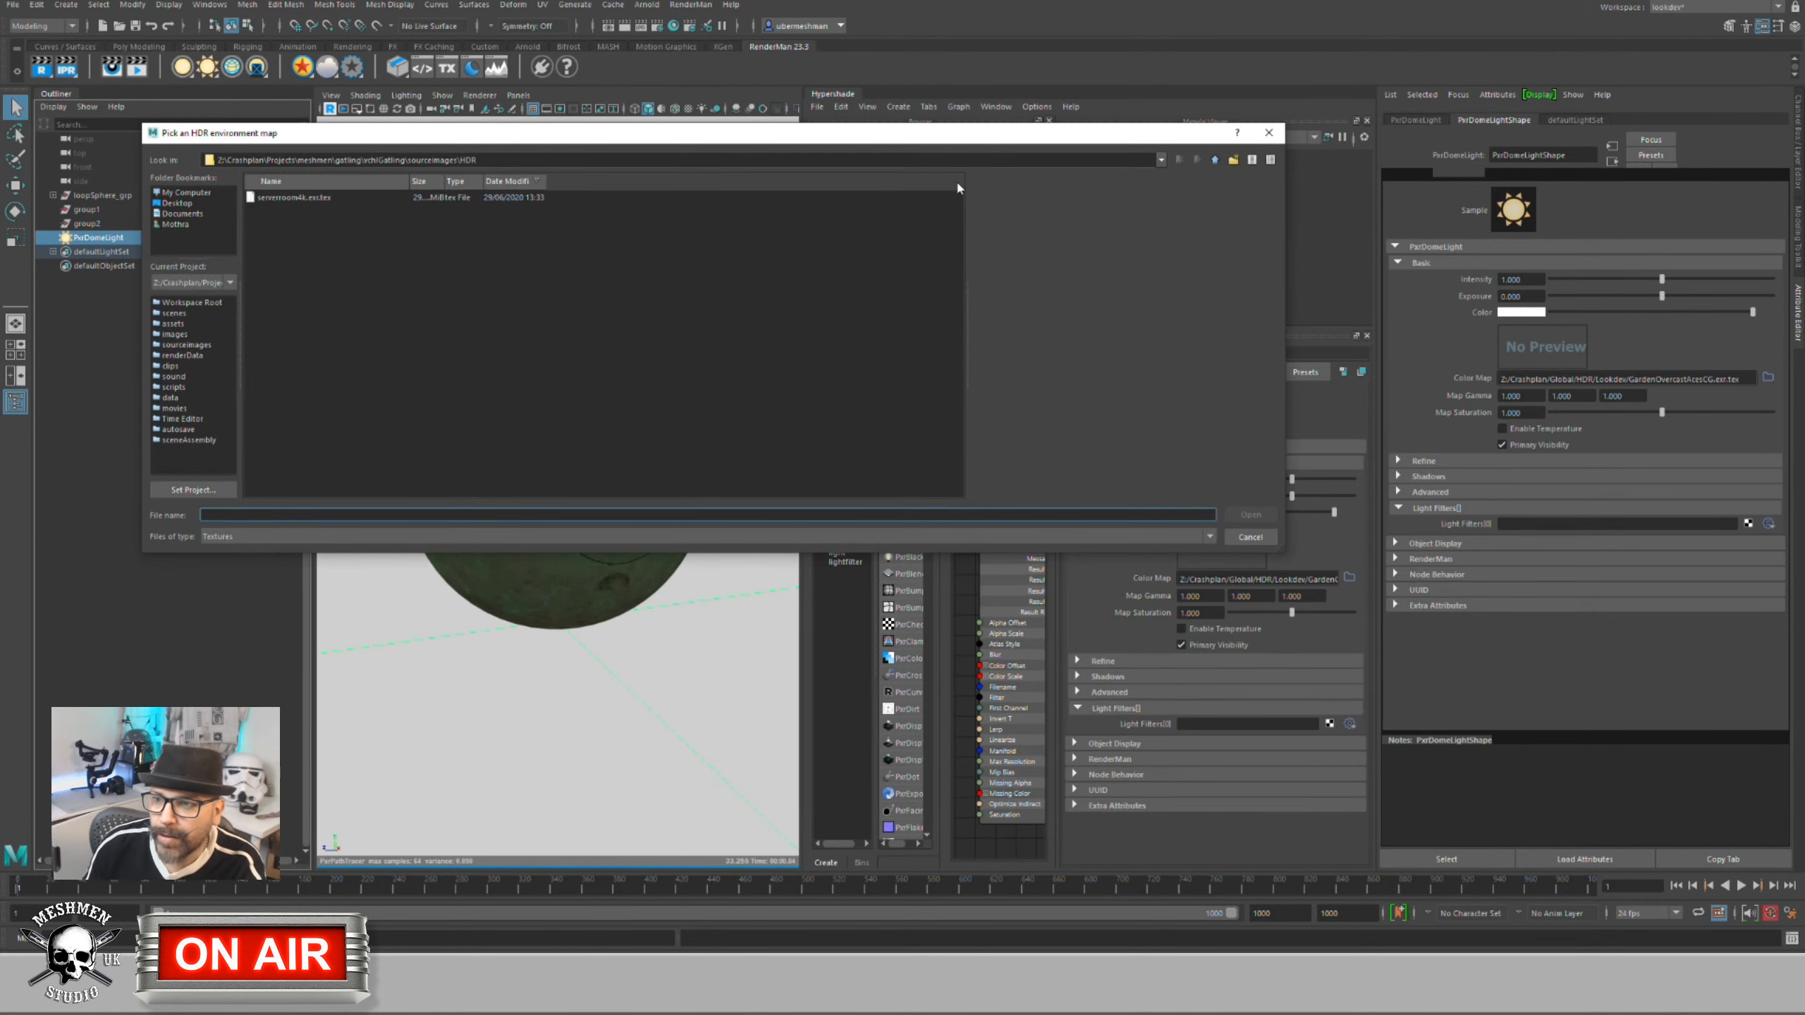
{"action": "left_click", "coordinate": [187, 345]}
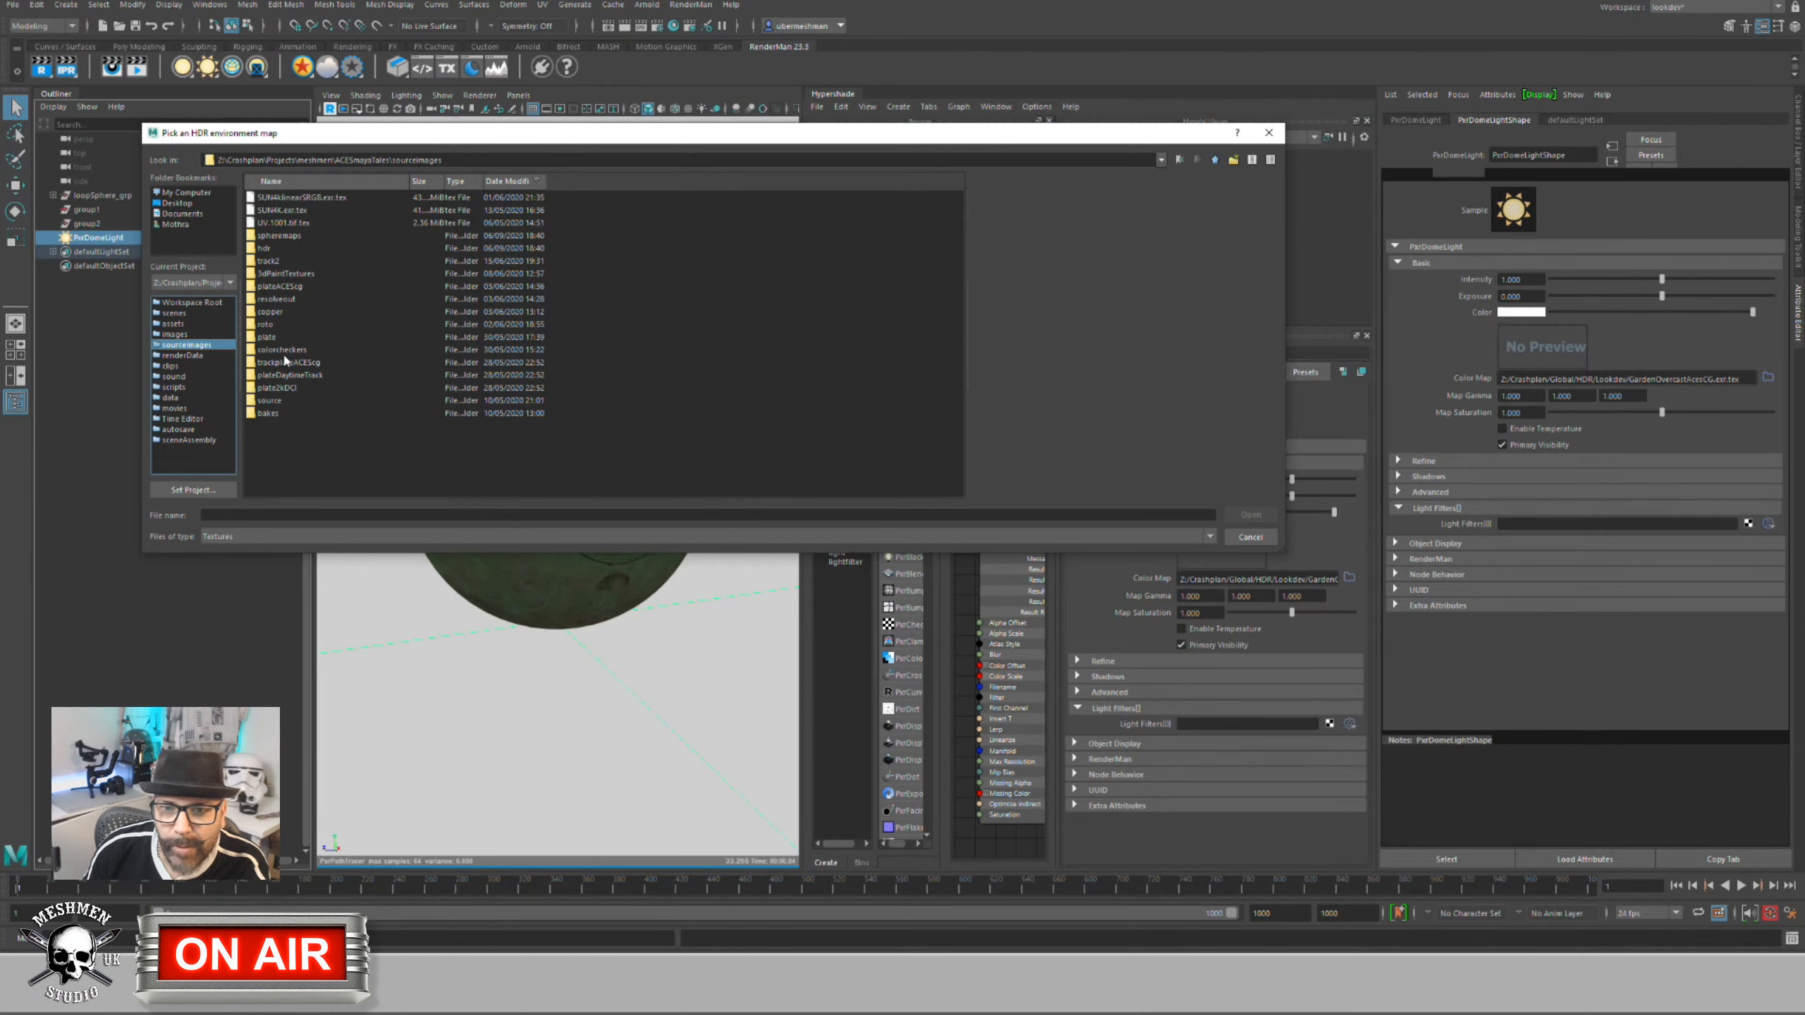
{"action": "double_click", "coordinate": [262, 249]}
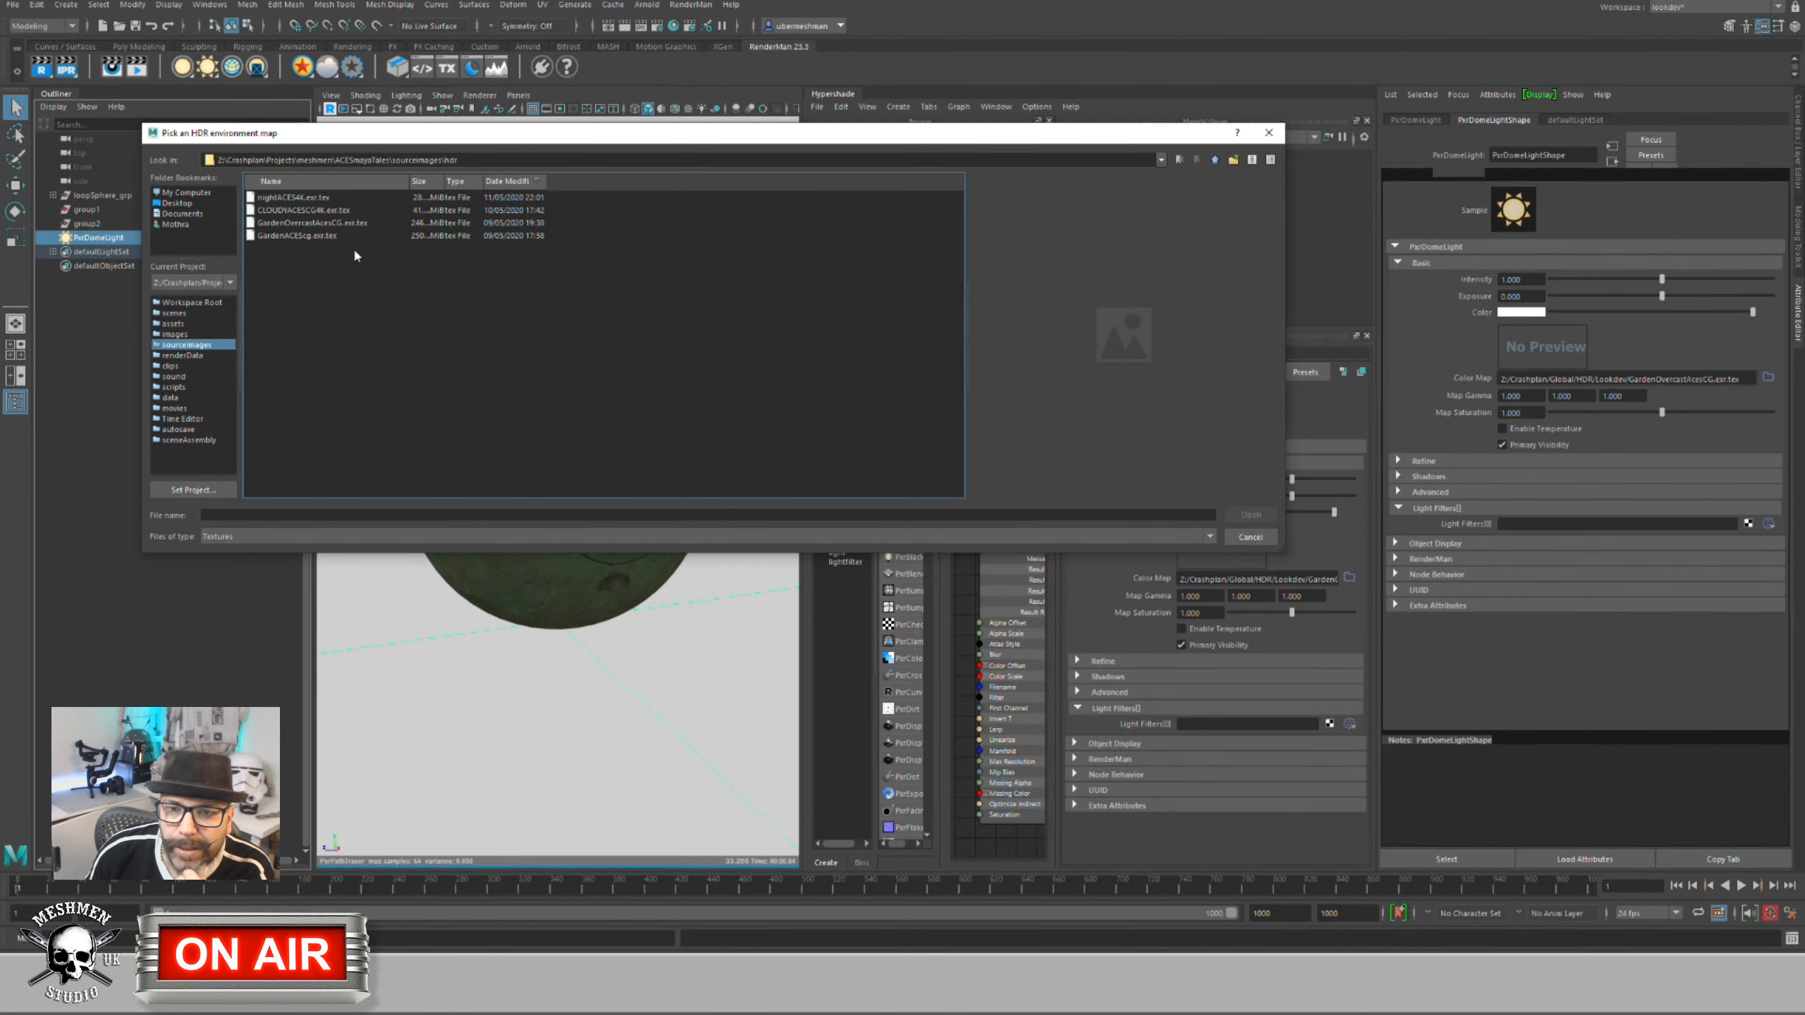
{"action": "left_click", "coordinate": [312, 212]}
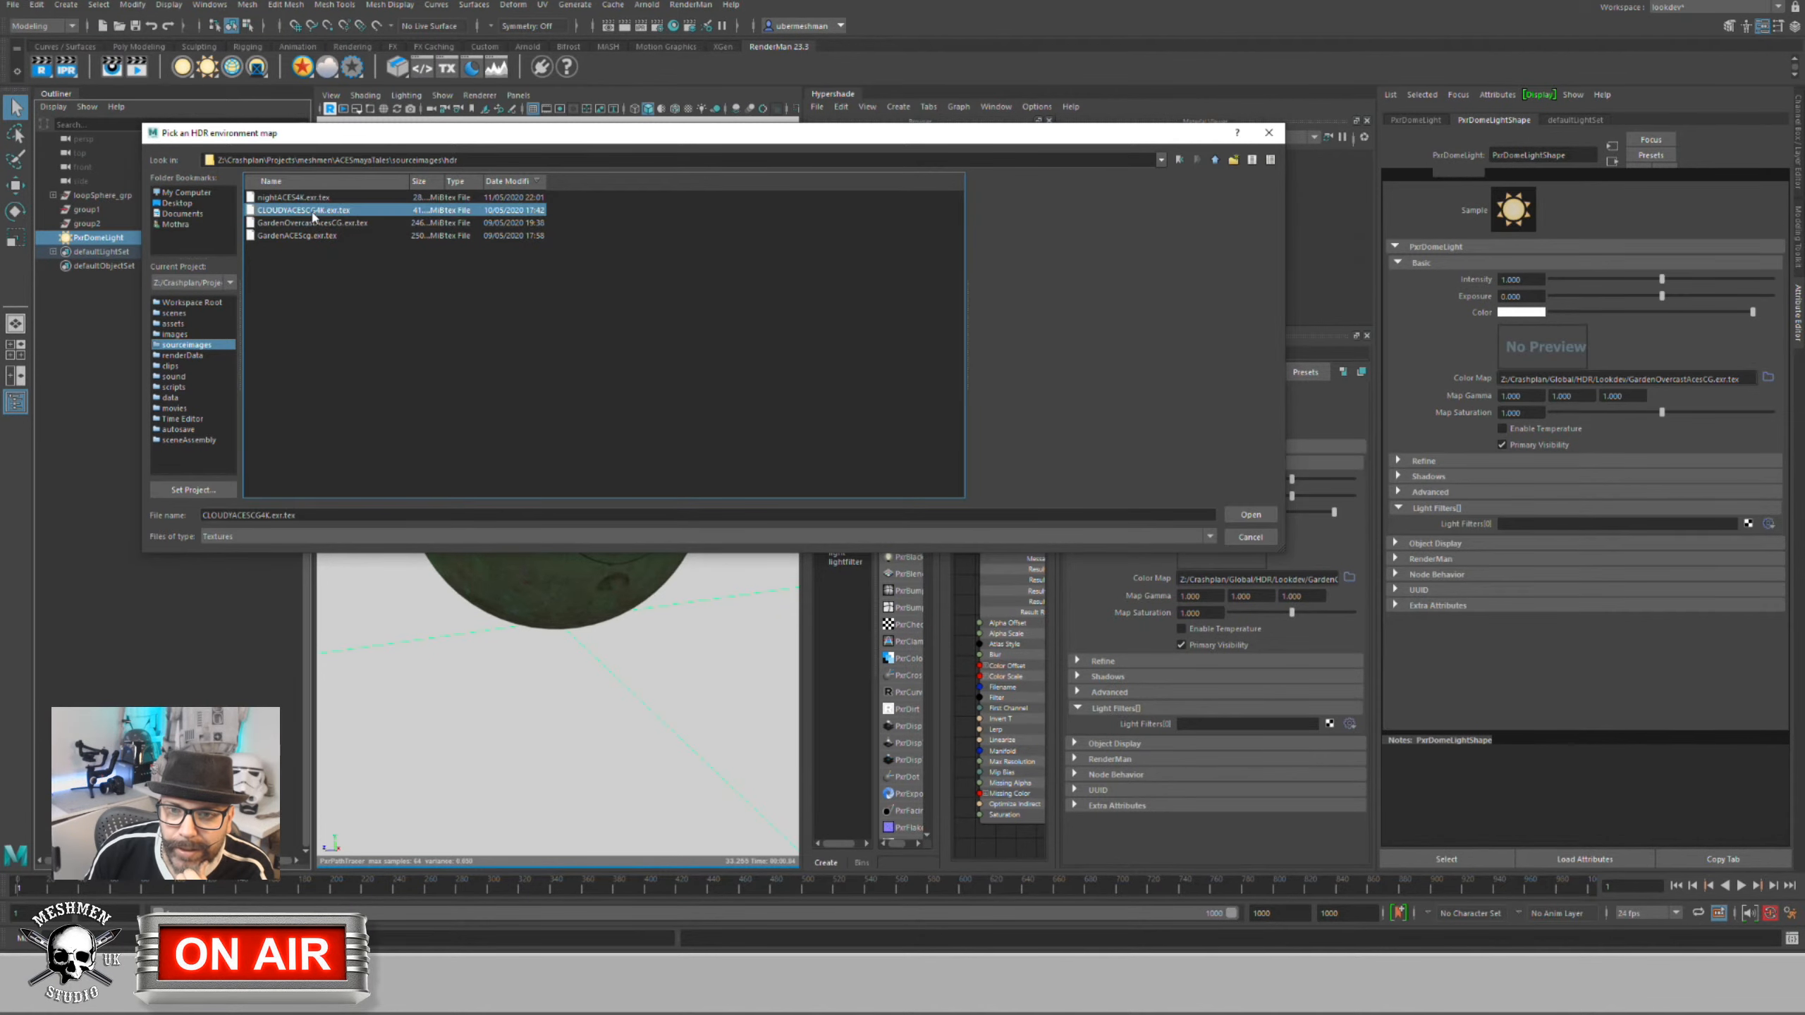
{"action": "left_click", "coordinate": [1250, 514]}
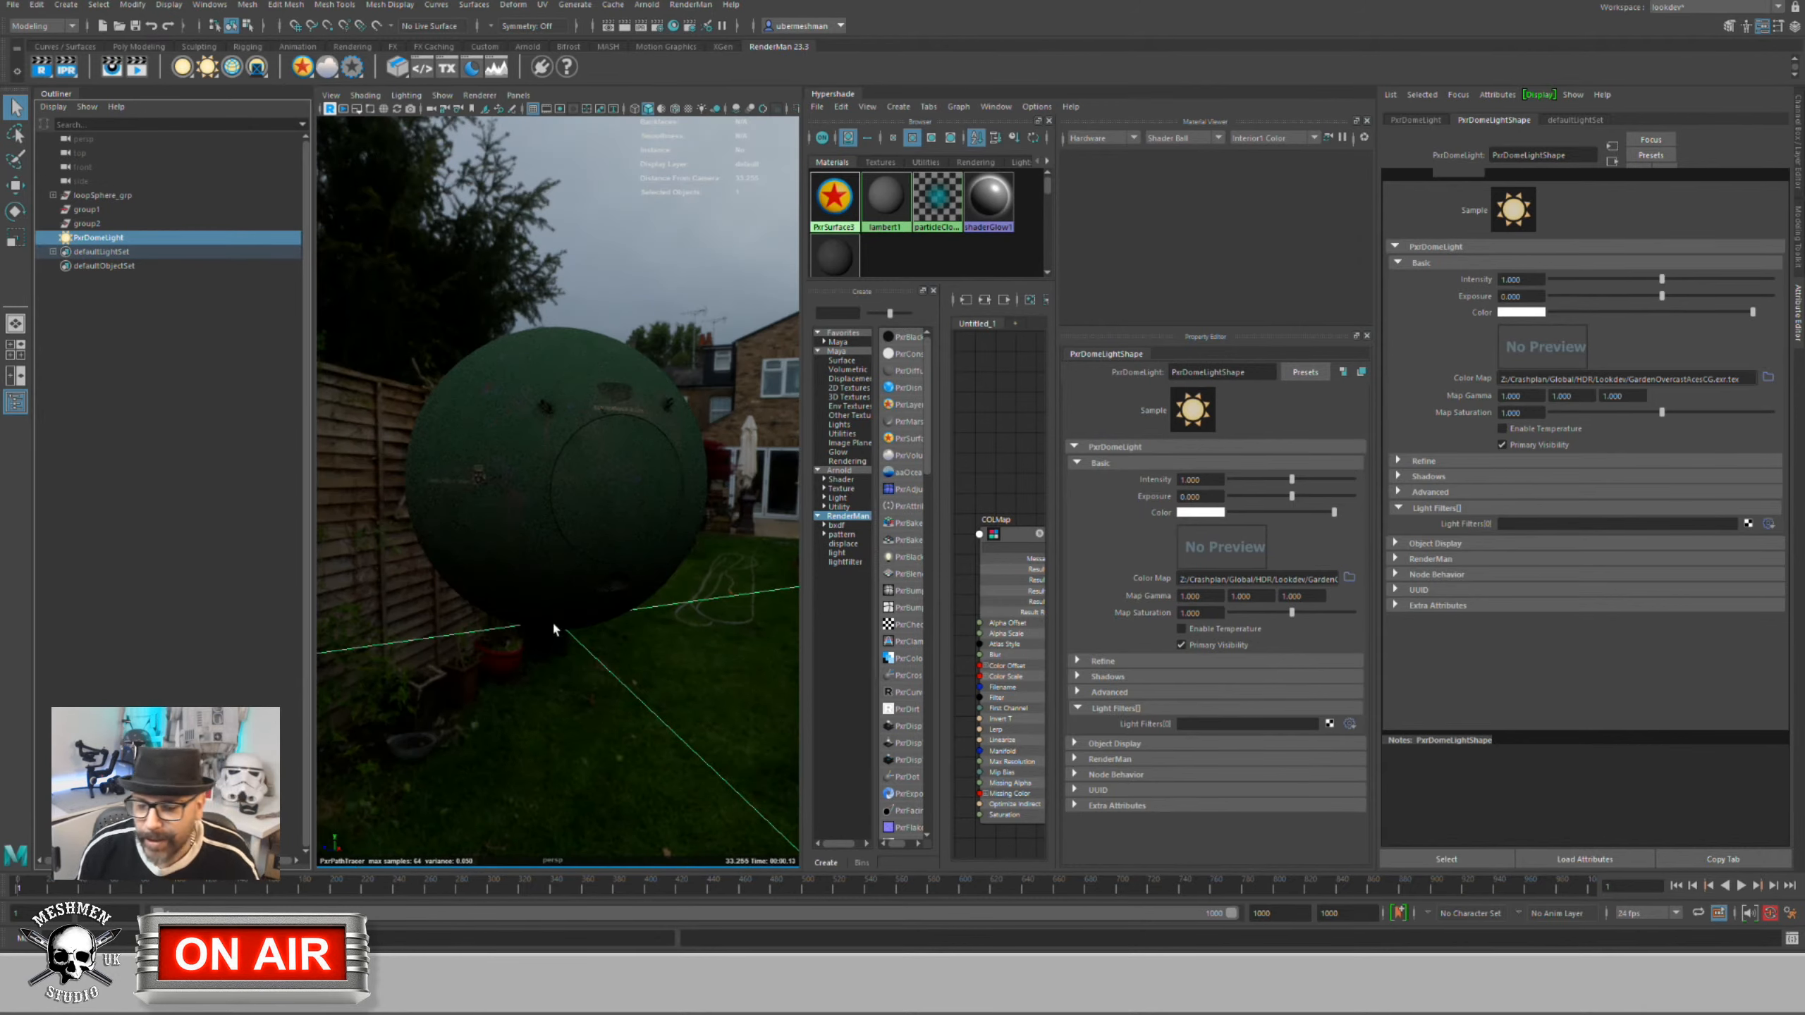
{"action": "left_click_drag", "start_coordinate": [583, 640], "coordinate": [634, 638], "text": "alt"}
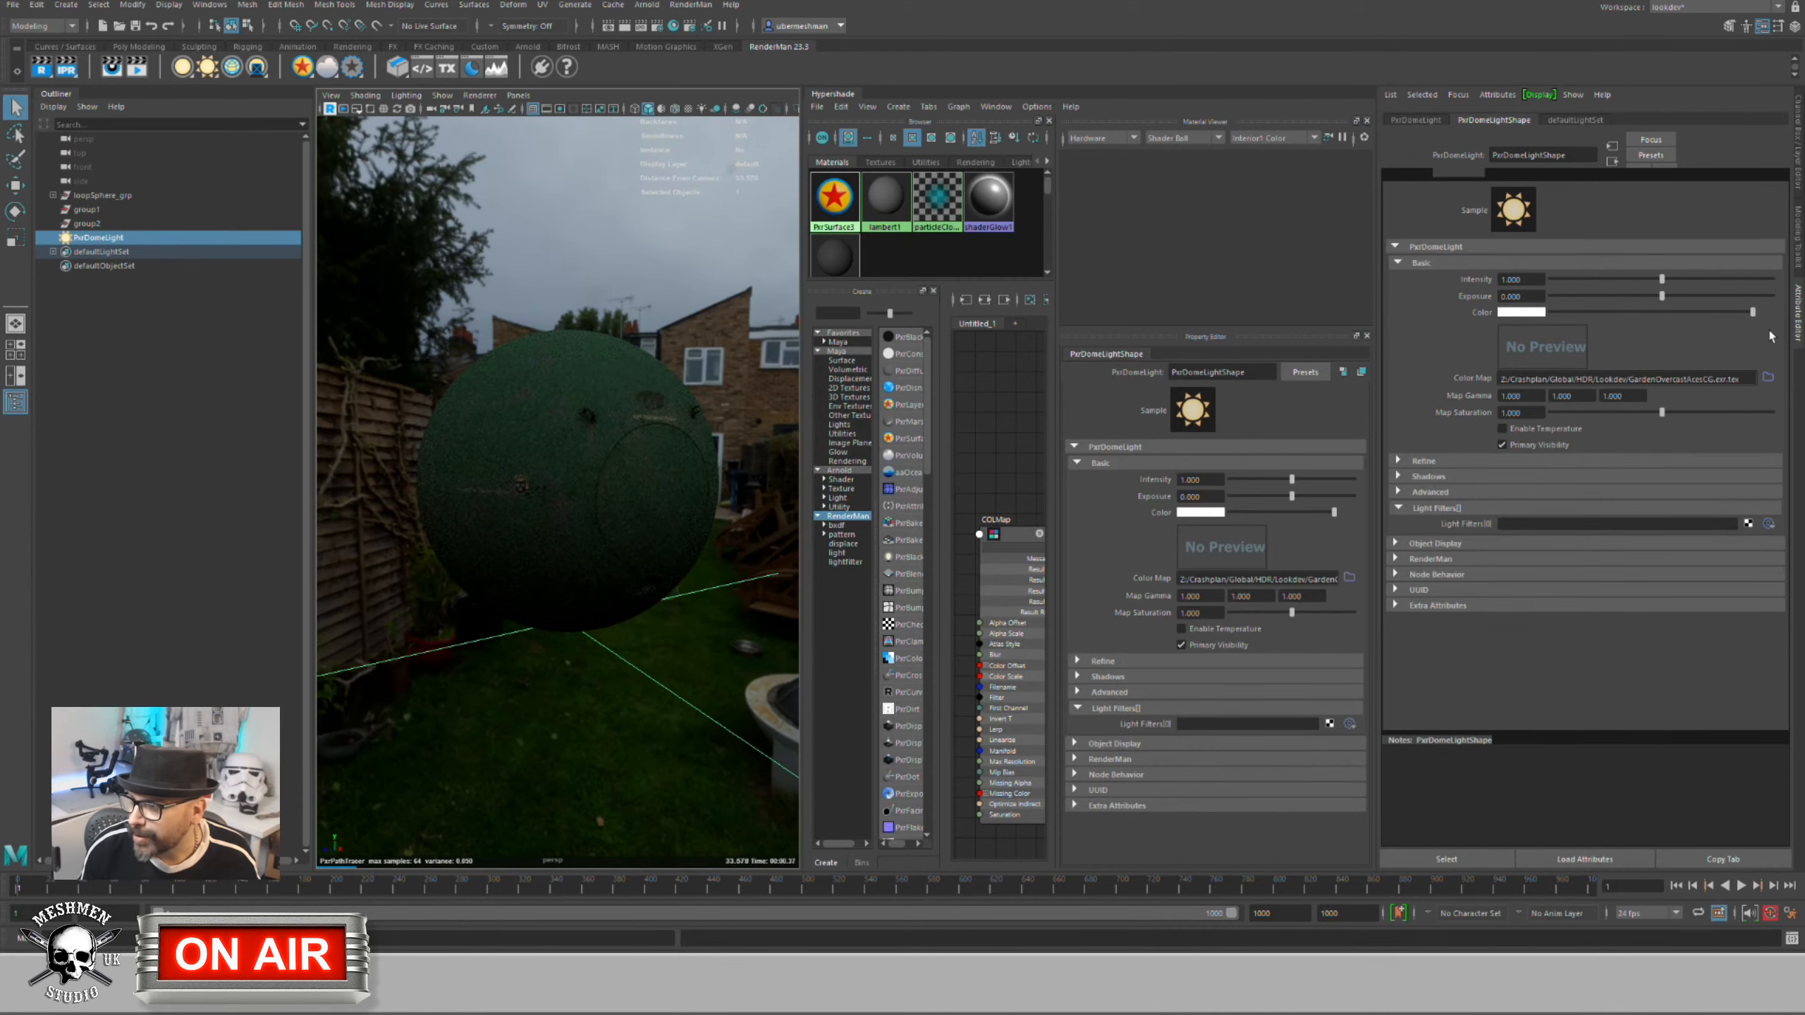
Step: Load GardenACEScg.exr.tex from the project's hdr folder as the dome light's color map
{"action": "left_click", "coordinate": [1766, 378]}
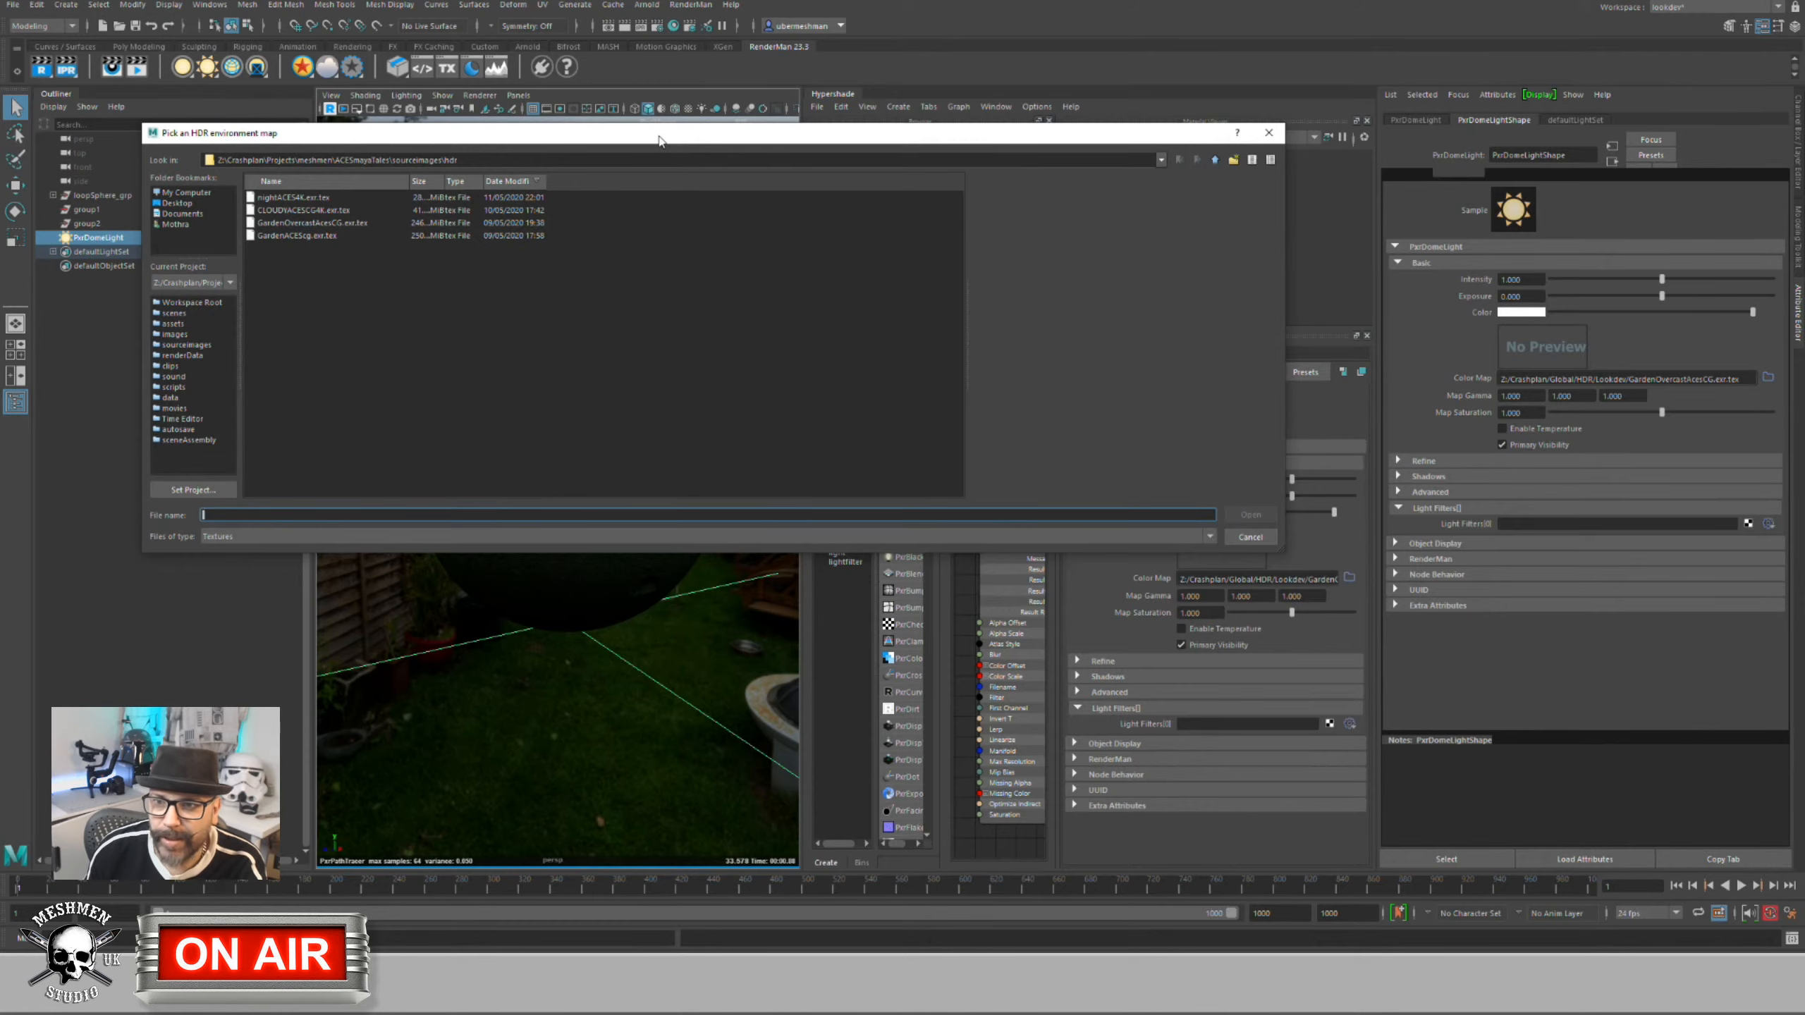
{"action": "left_click_drag", "start_coordinate": [661, 137], "coordinate": [1181, 204]}
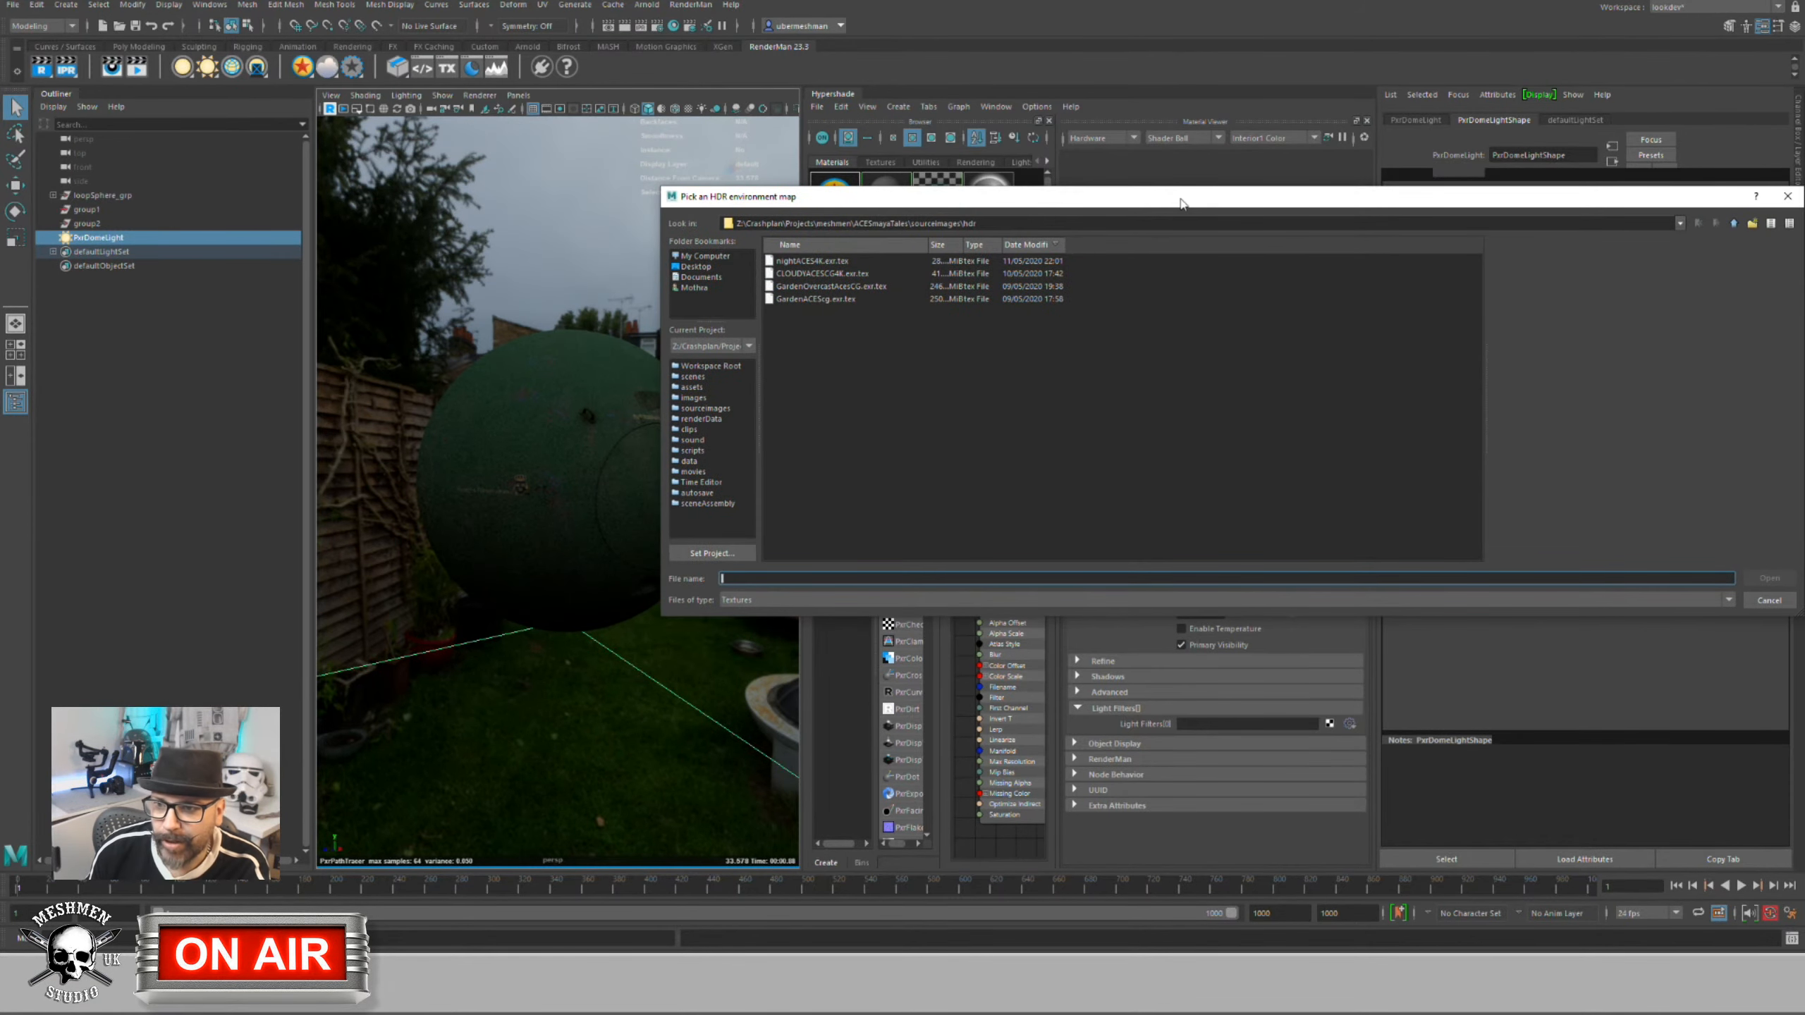
{"action": "left_click", "coordinate": [791, 300]}
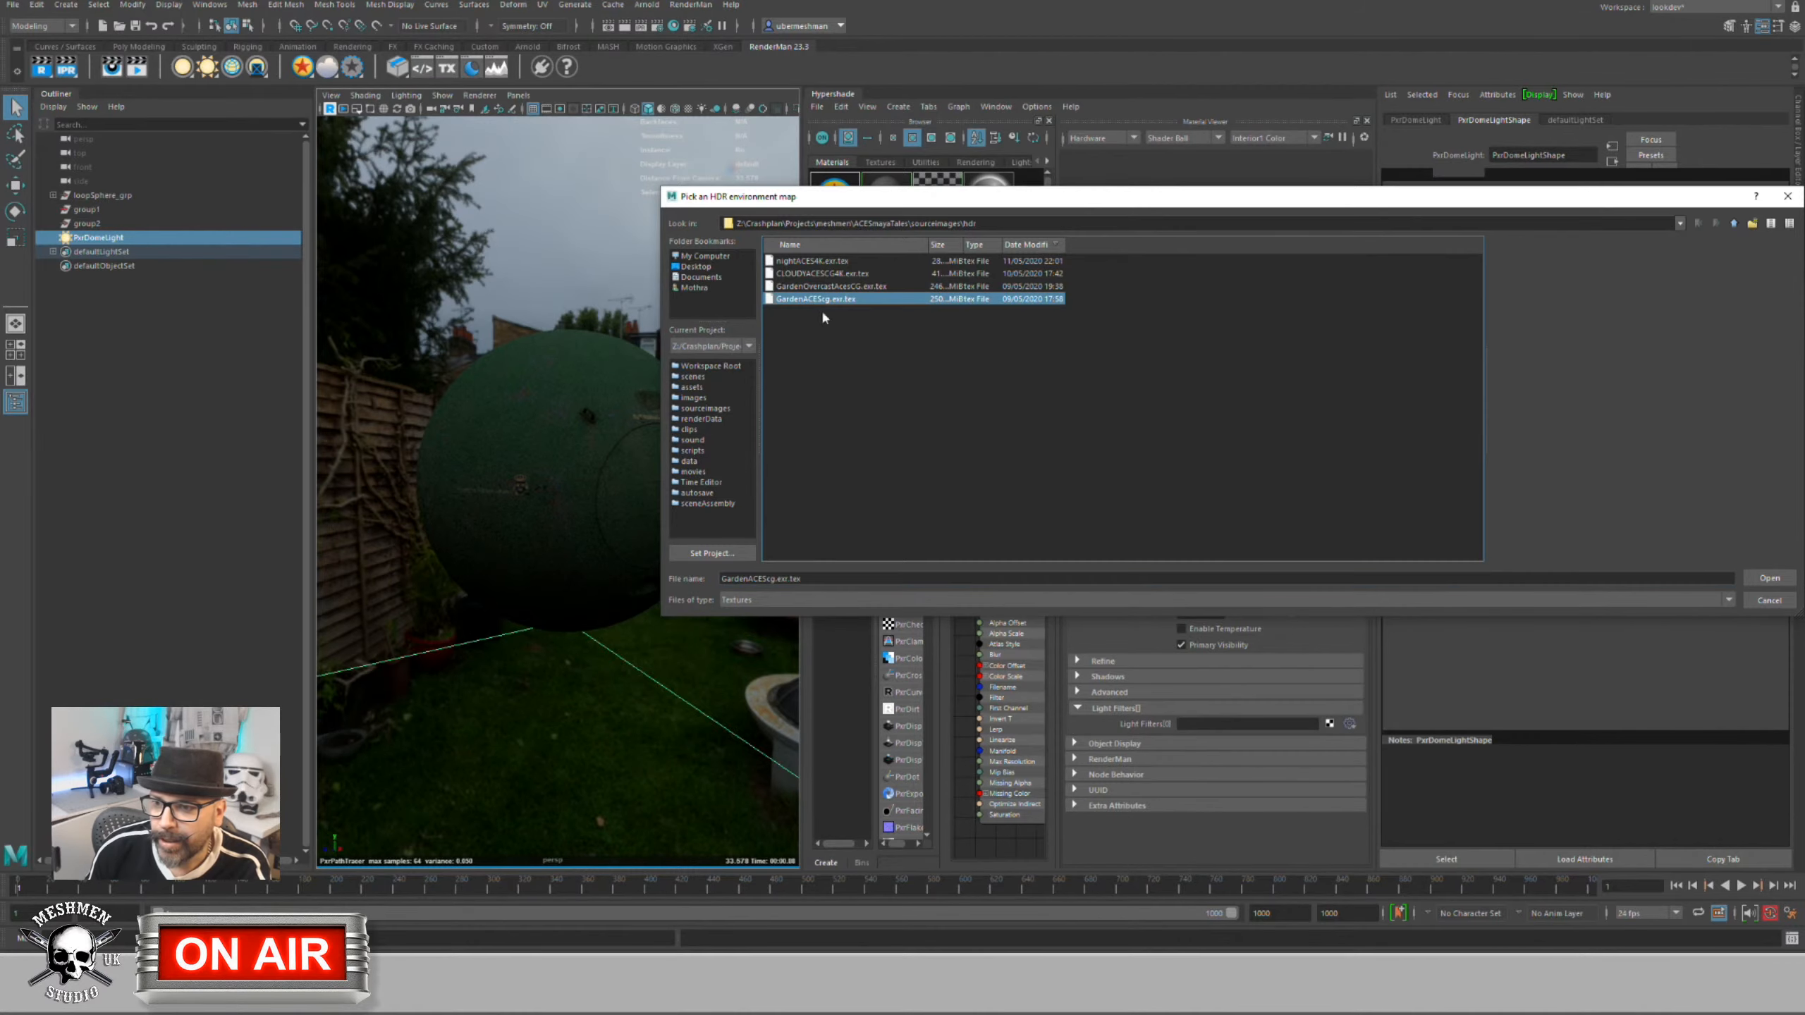
{"action": "left_click", "coordinate": [1770, 579]}
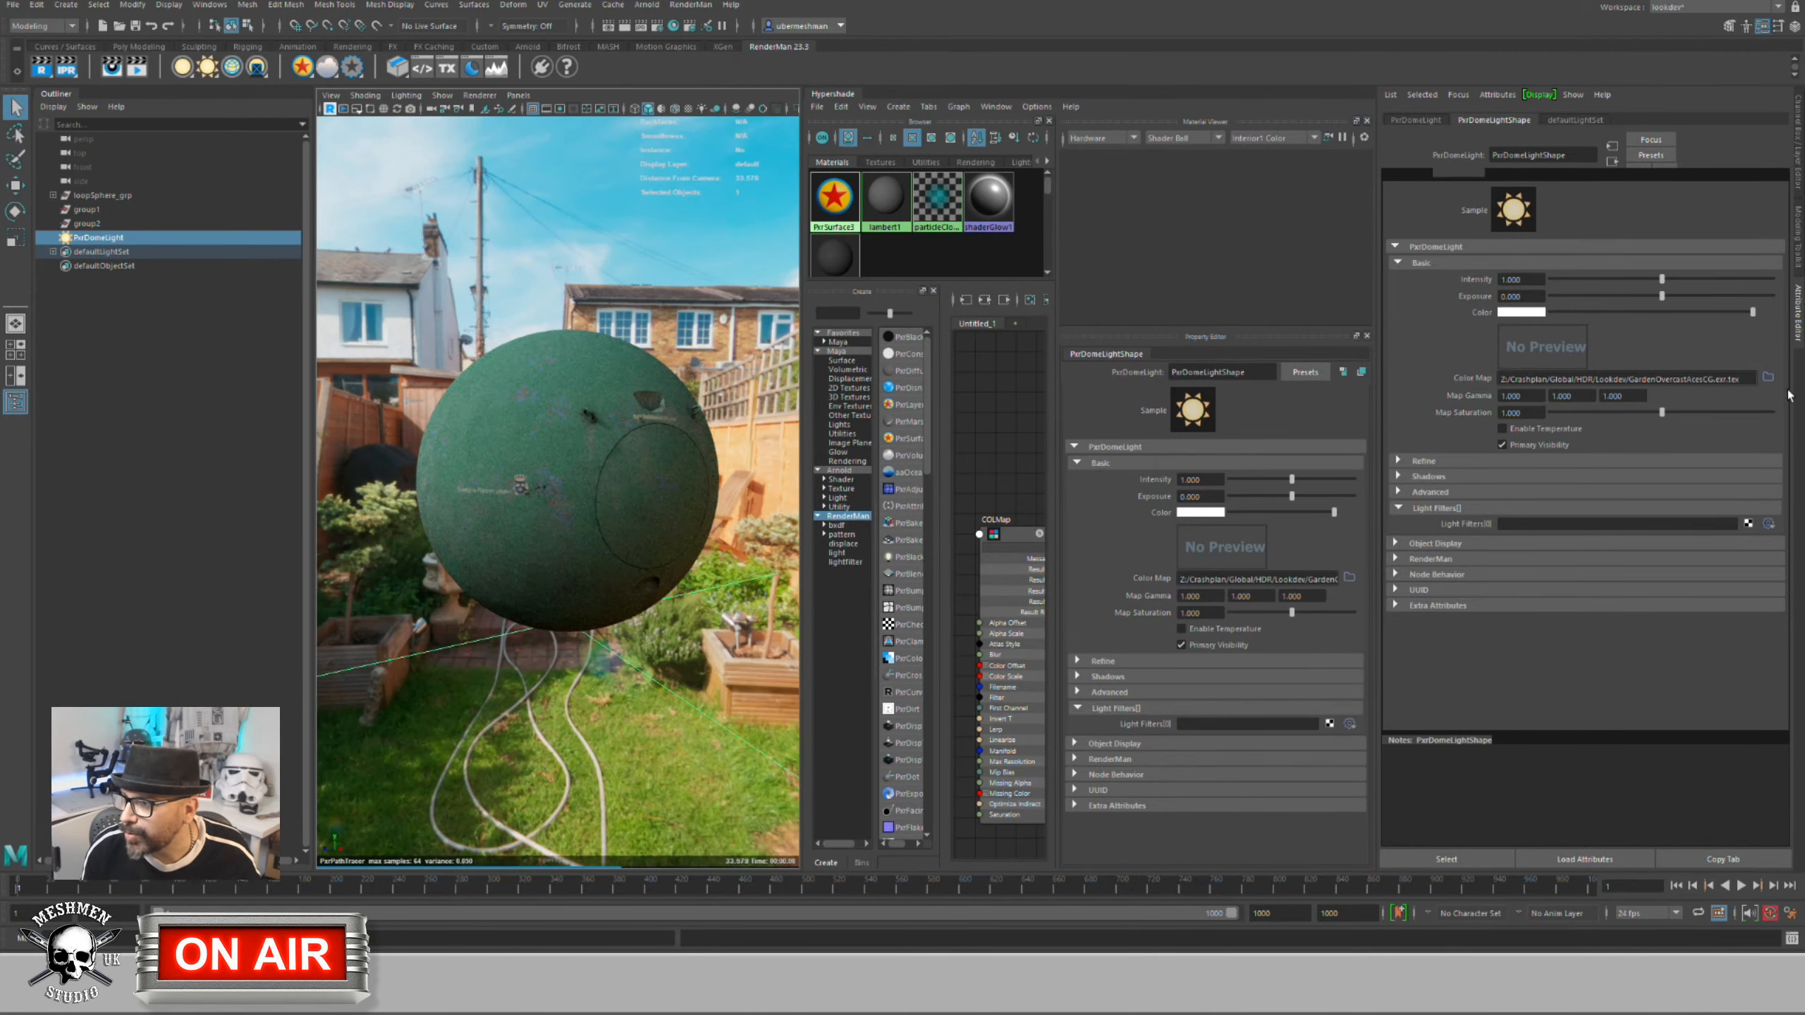
Step: Collapse the Outliner to enlarge the viewport and inspect the textured sphere under the sunny garden lighting
{"action": "left_click_drag", "start_coordinate": [528, 649], "coordinate": [459, 694], "text": "alt"}
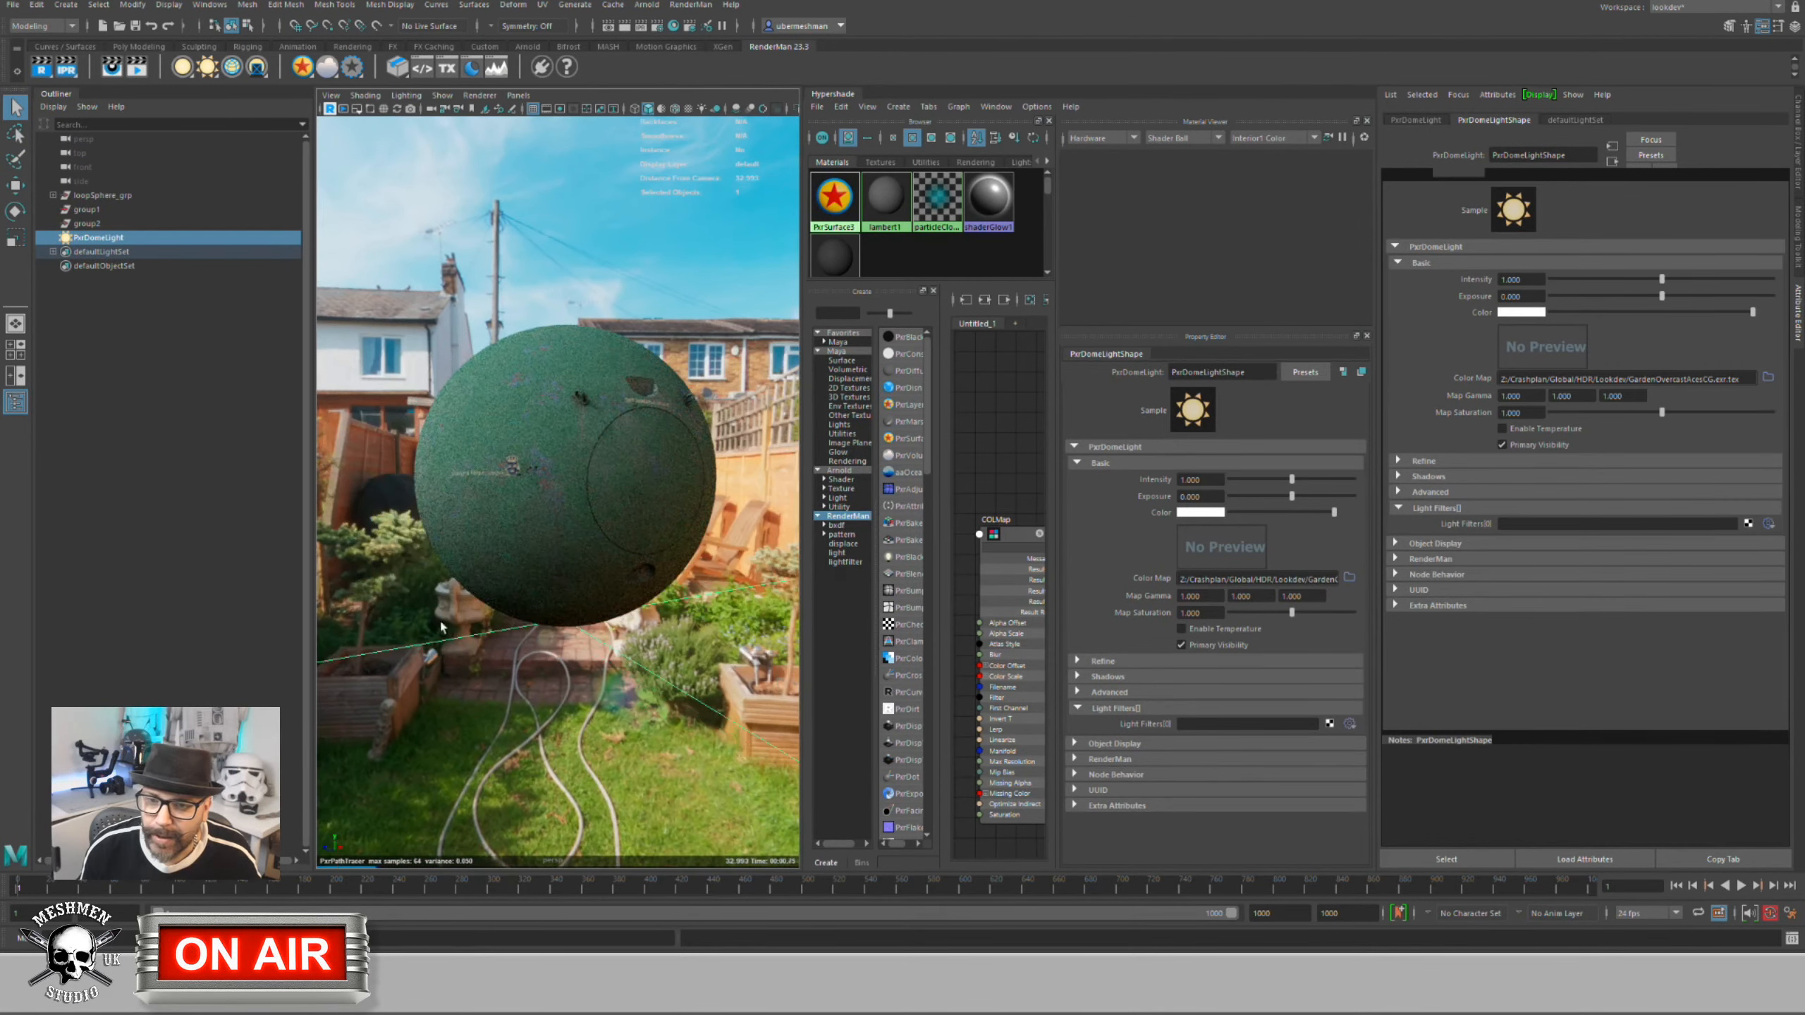
{"action": "double_click", "coordinate": [55, 95]}
{"action": "scroll", "coordinate": [293, 399], "scroll_direction": "up", "scroll_amount": 1}
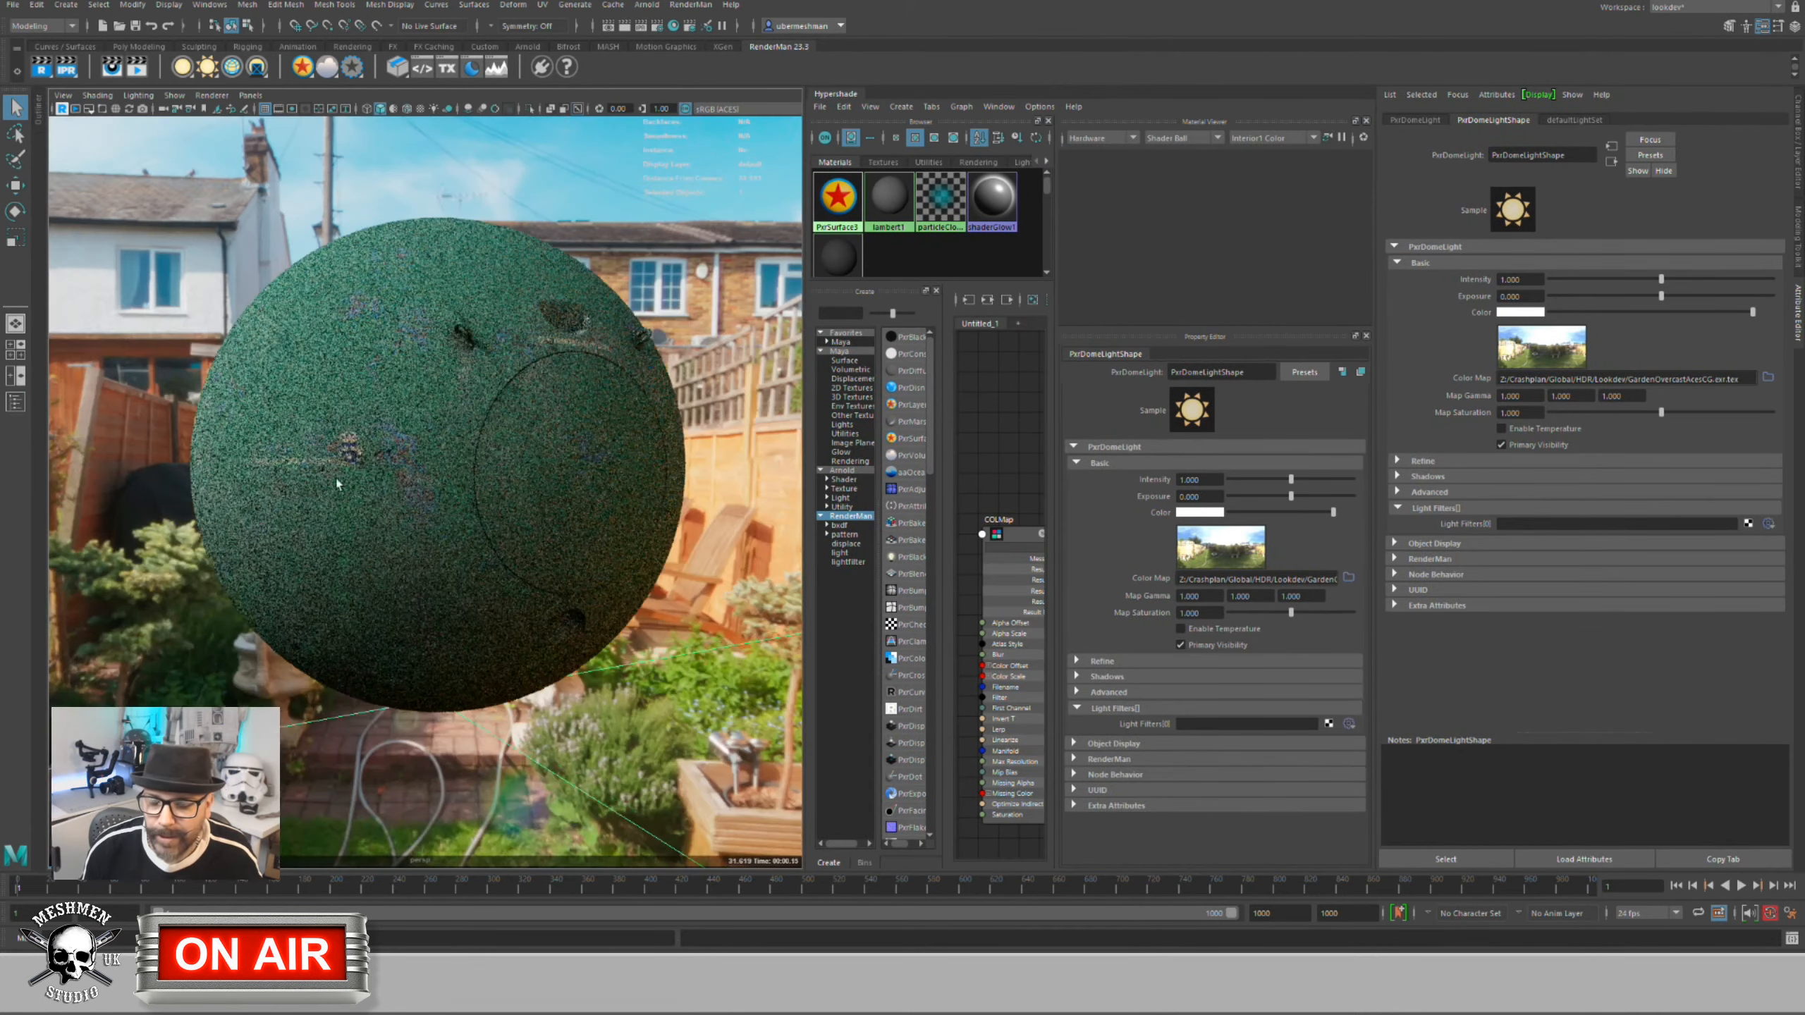
{"action": "scroll", "coordinate": [335, 491], "scroll_direction": "down", "scroll_amount": 3}
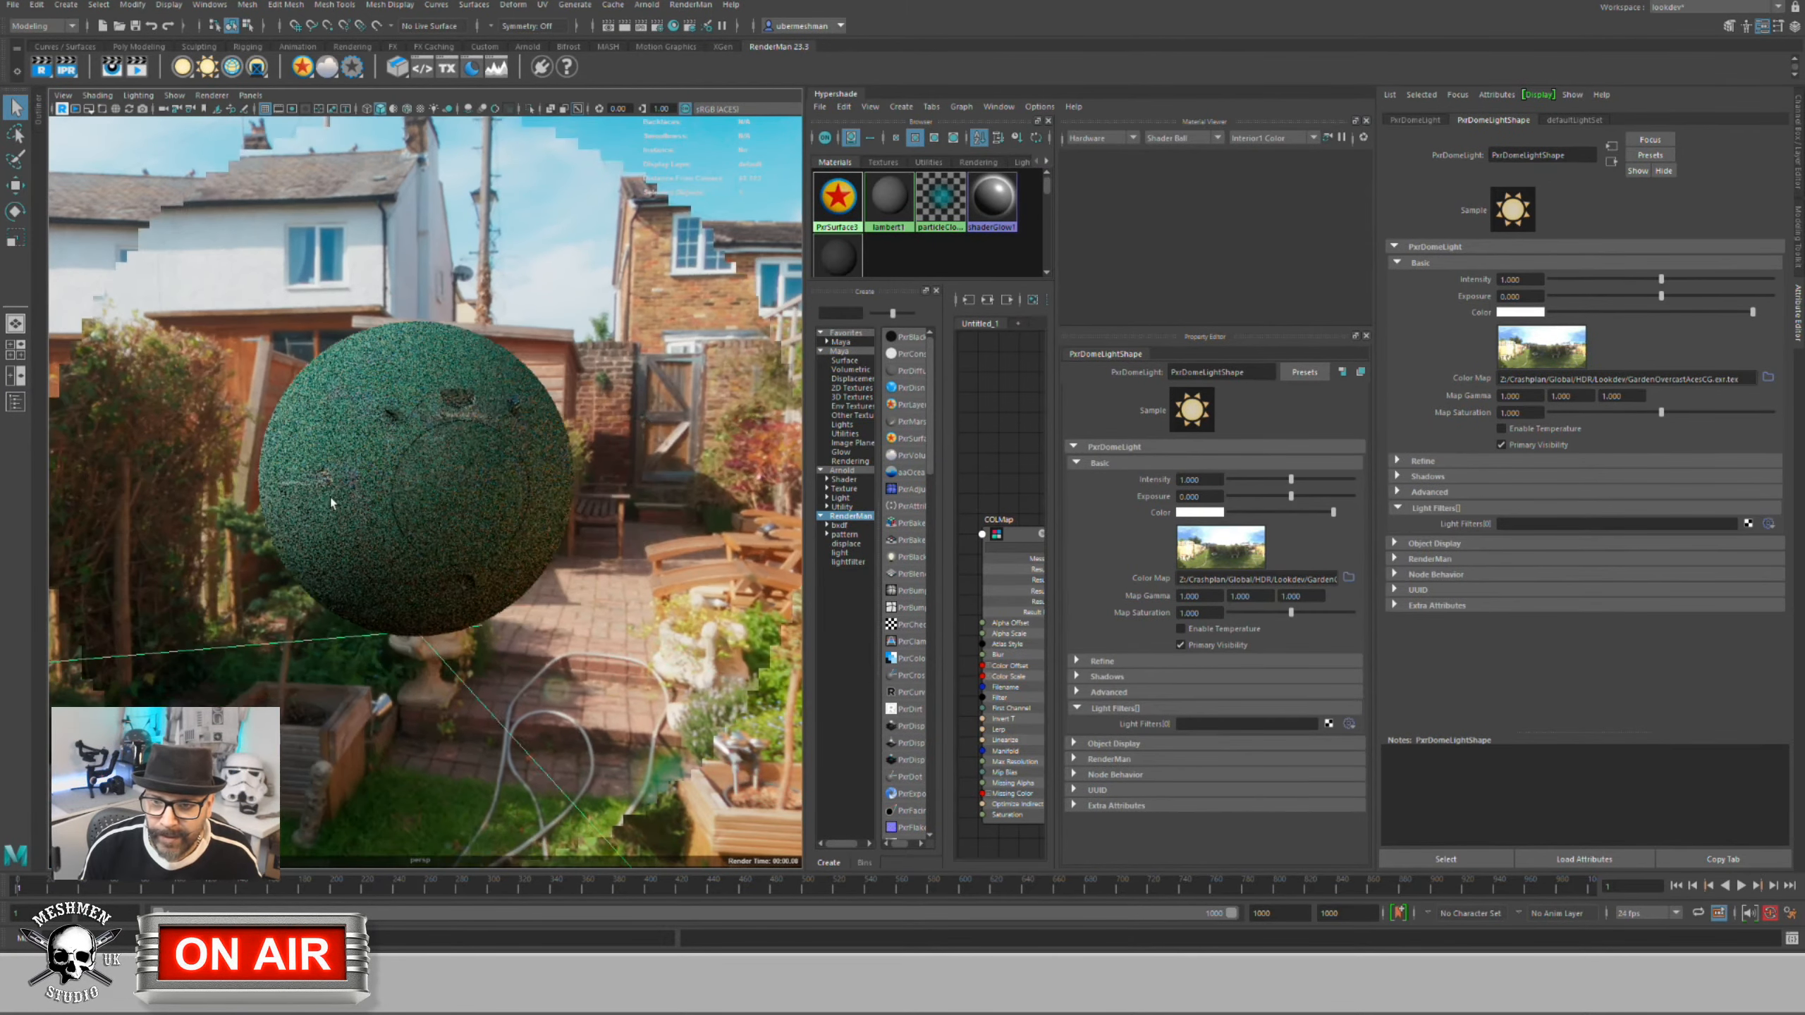
{"action": "scroll", "coordinate": [332, 503], "scroll_direction": "up", "scroll_amount": 3}
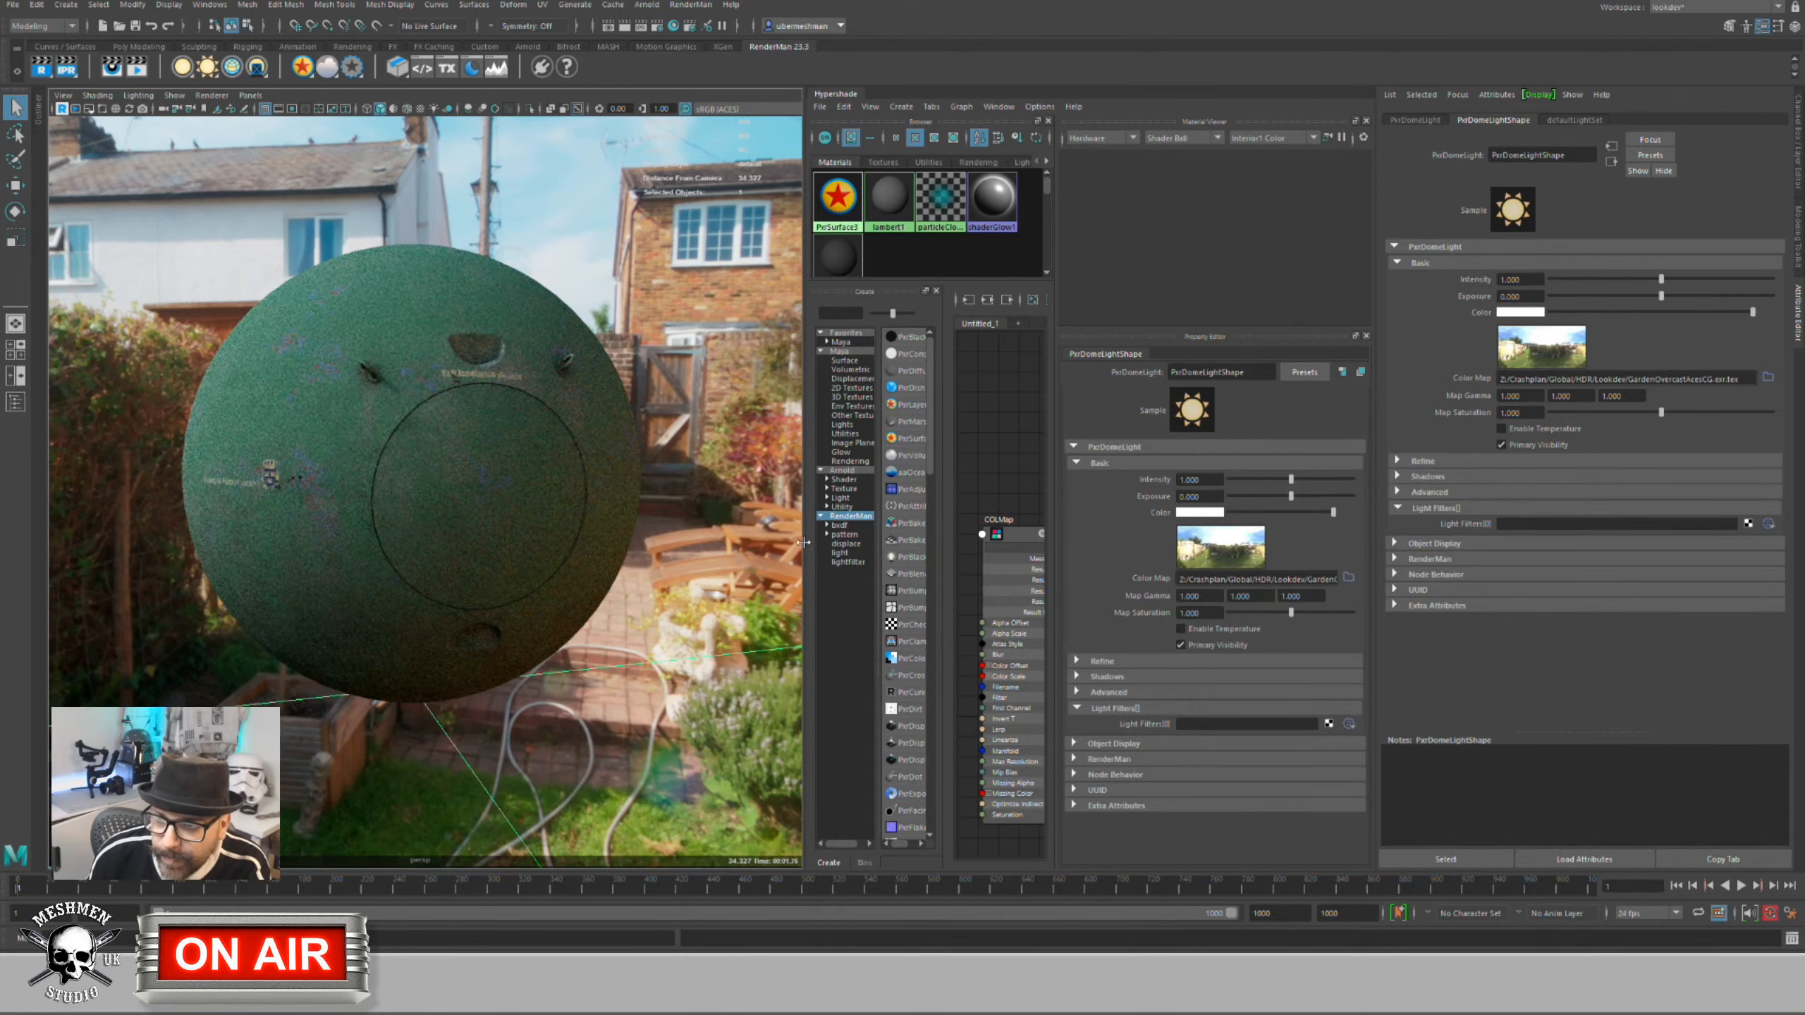
Step: Preview the render with the Raw (ACES) view transform and with Rec.709 (ACES)
{"action": "left_click", "coordinate": [736, 109]}
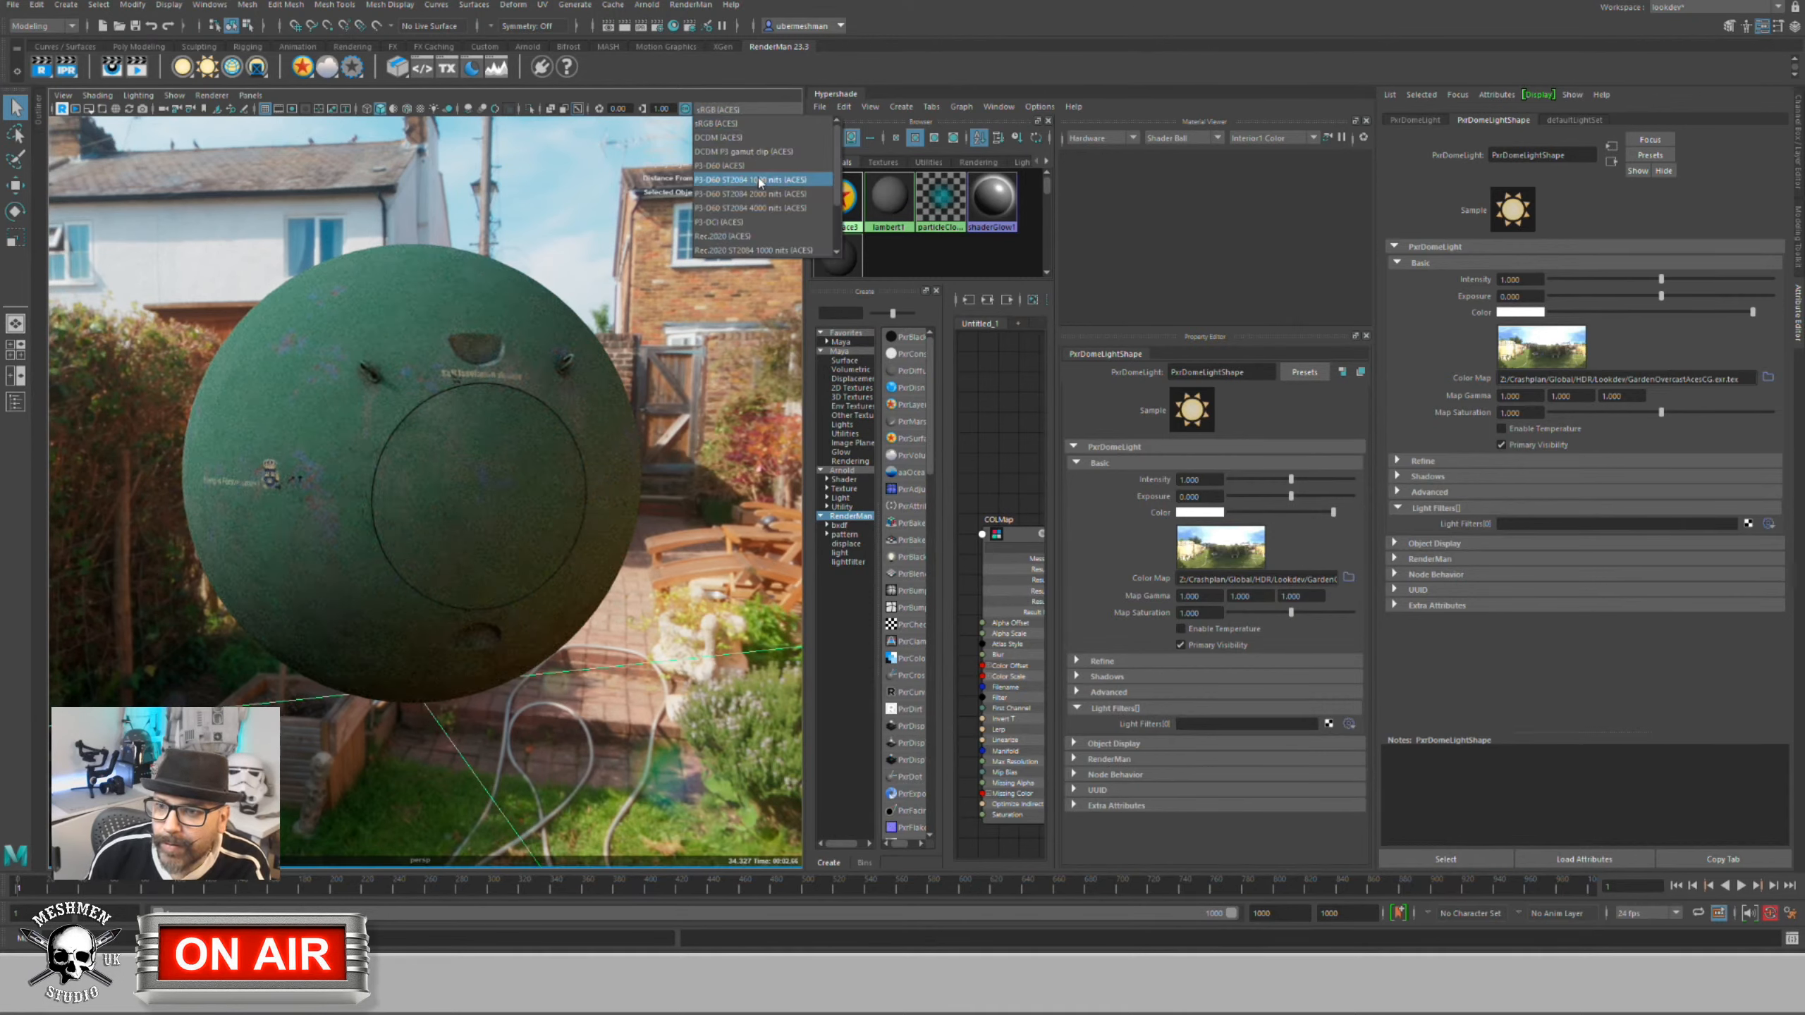
{"action": "scroll", "coordinate": [718, 242], "scroll_direction": "down", "scroll_amount": 2}
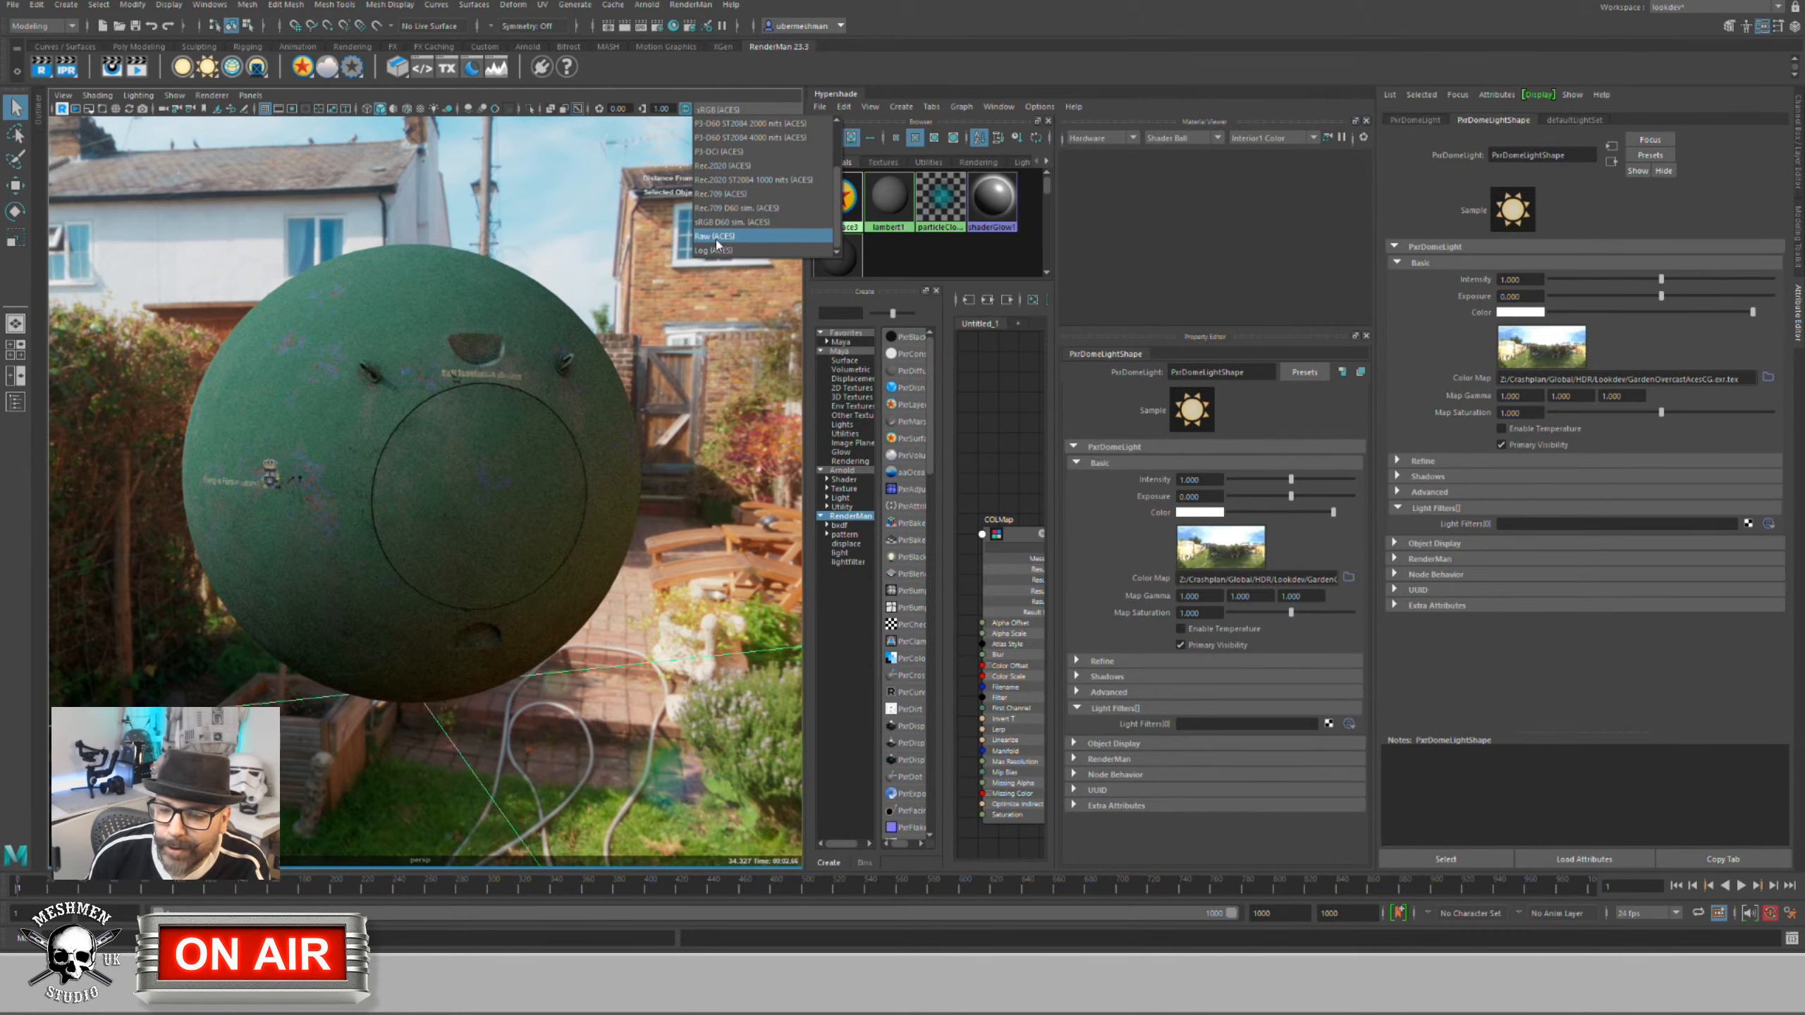
{"action": "left_click", "coordinate": [716, 237]}
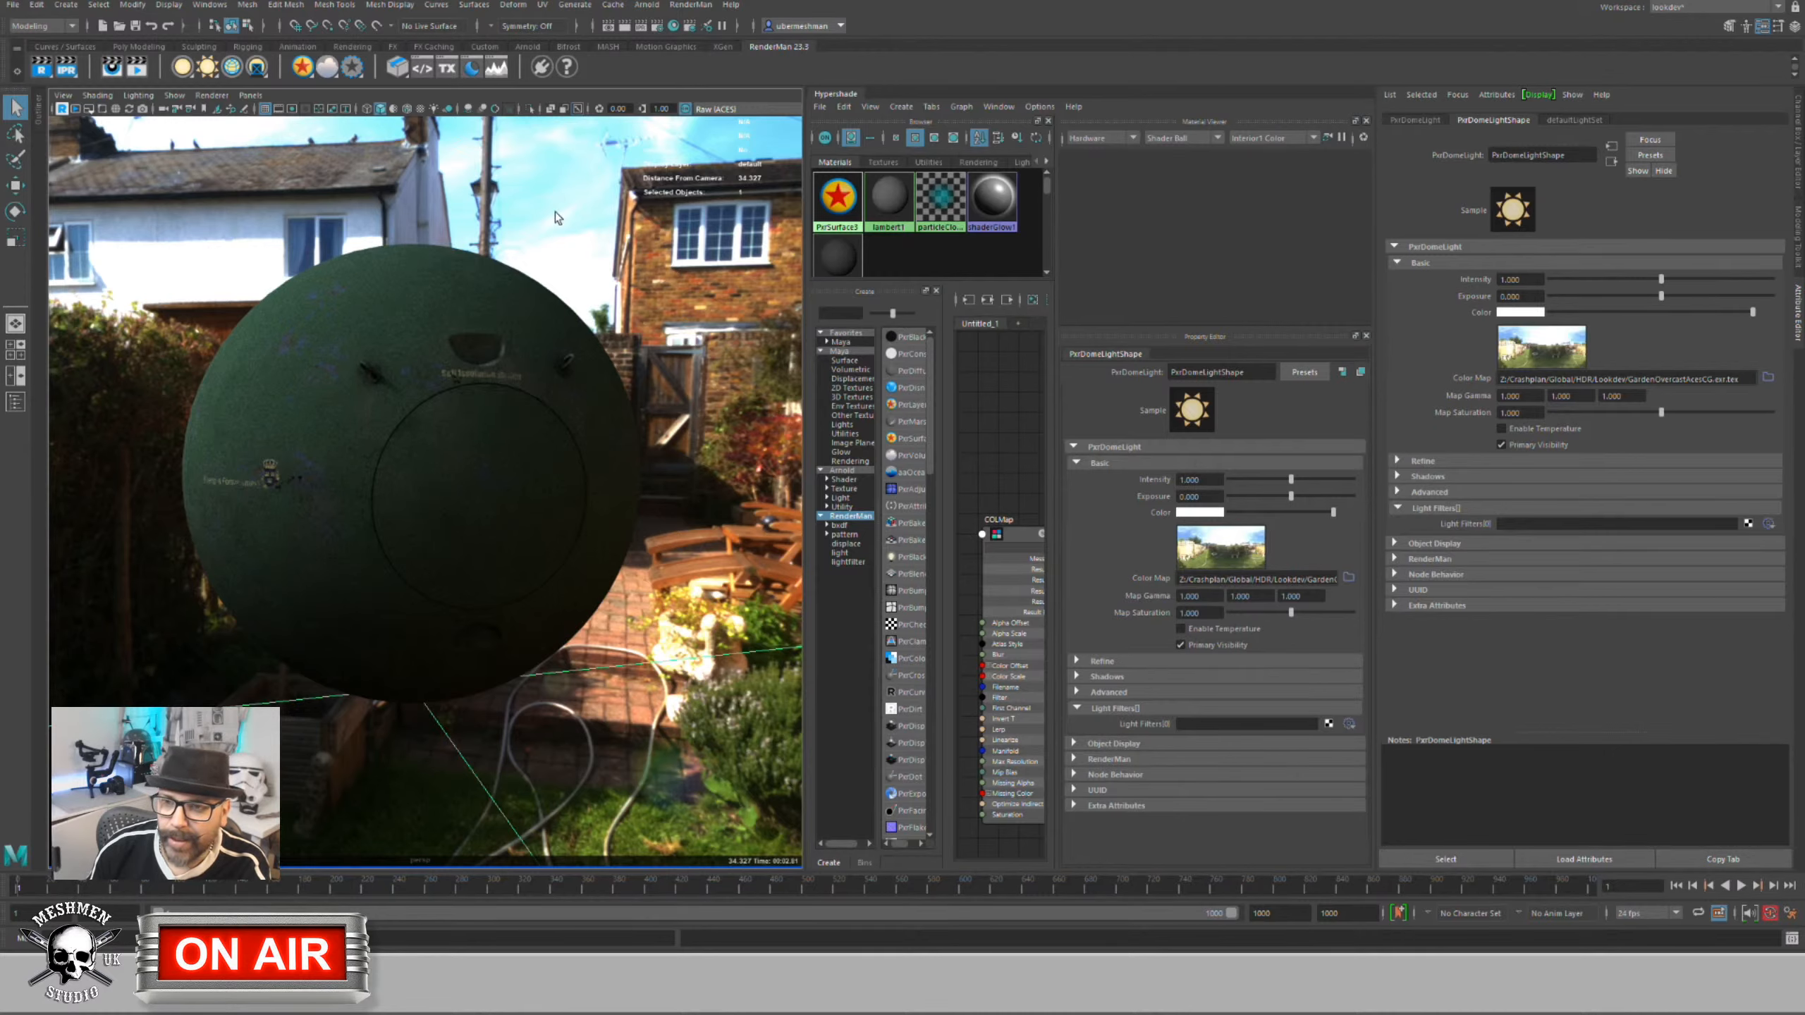
{"action": "left_click", "coordinate": [736, 108]}
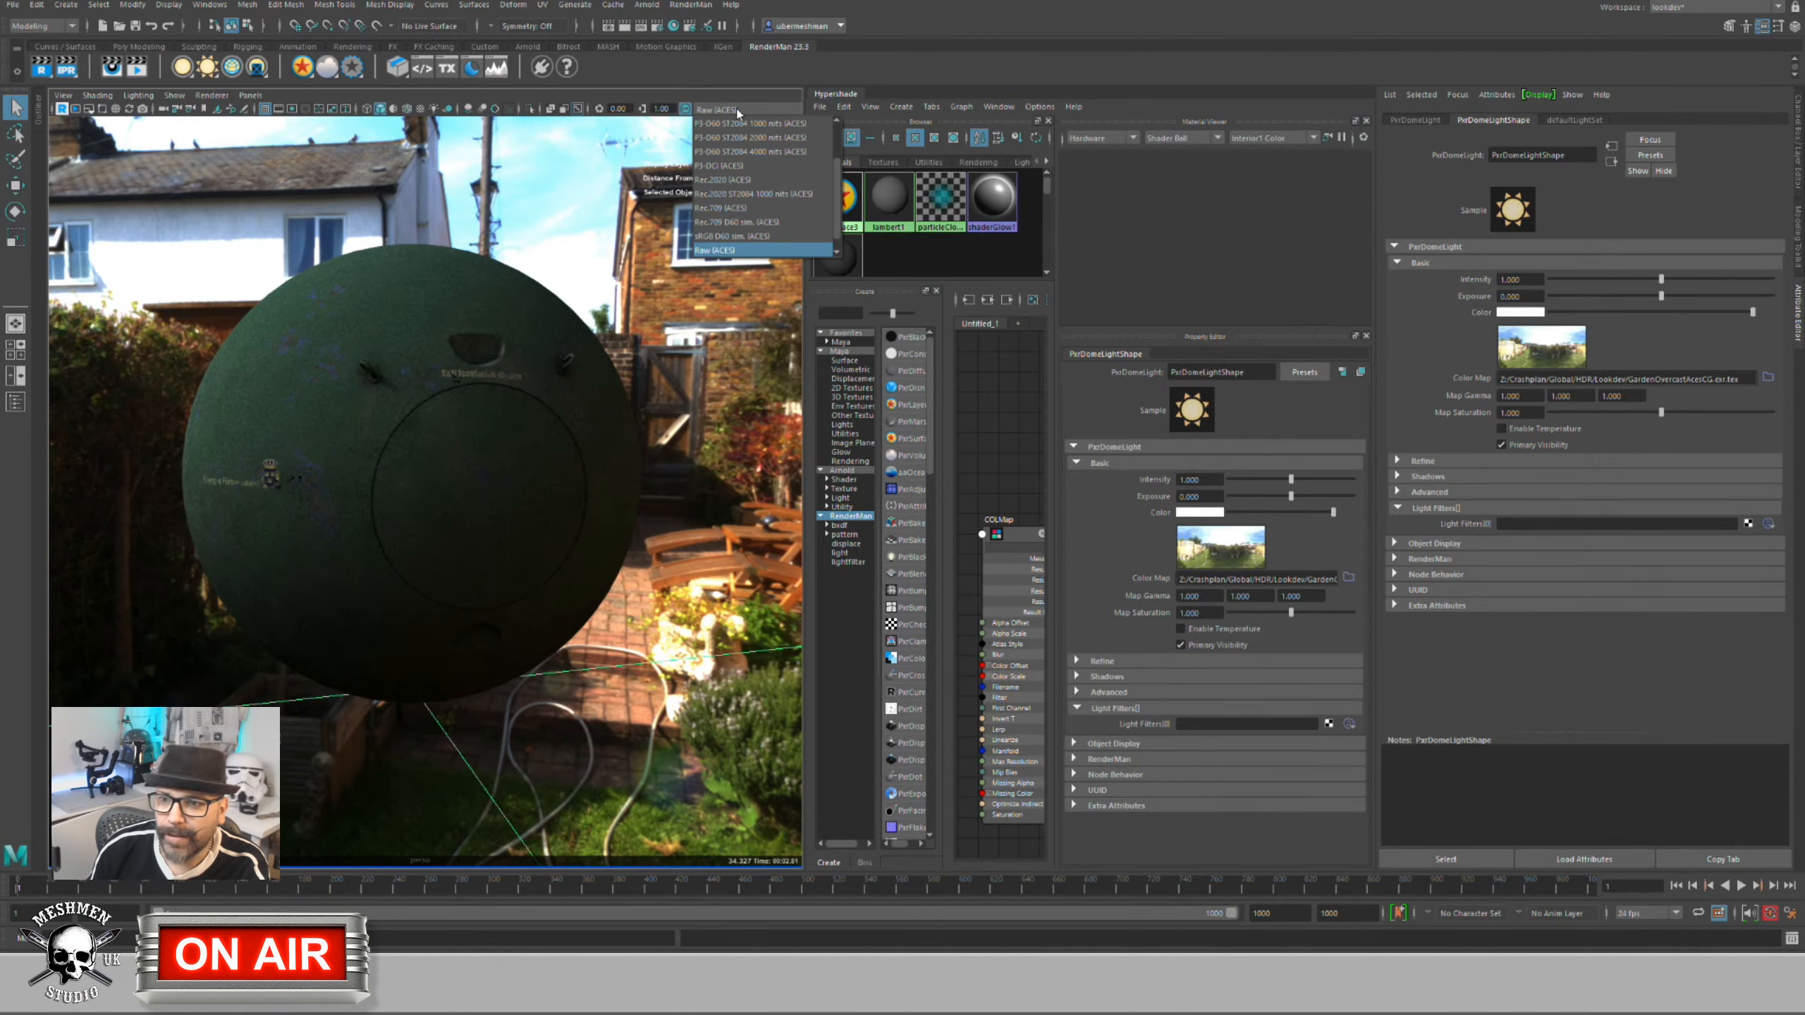
{"action": "left_click", "coordinate": [722, 207]}
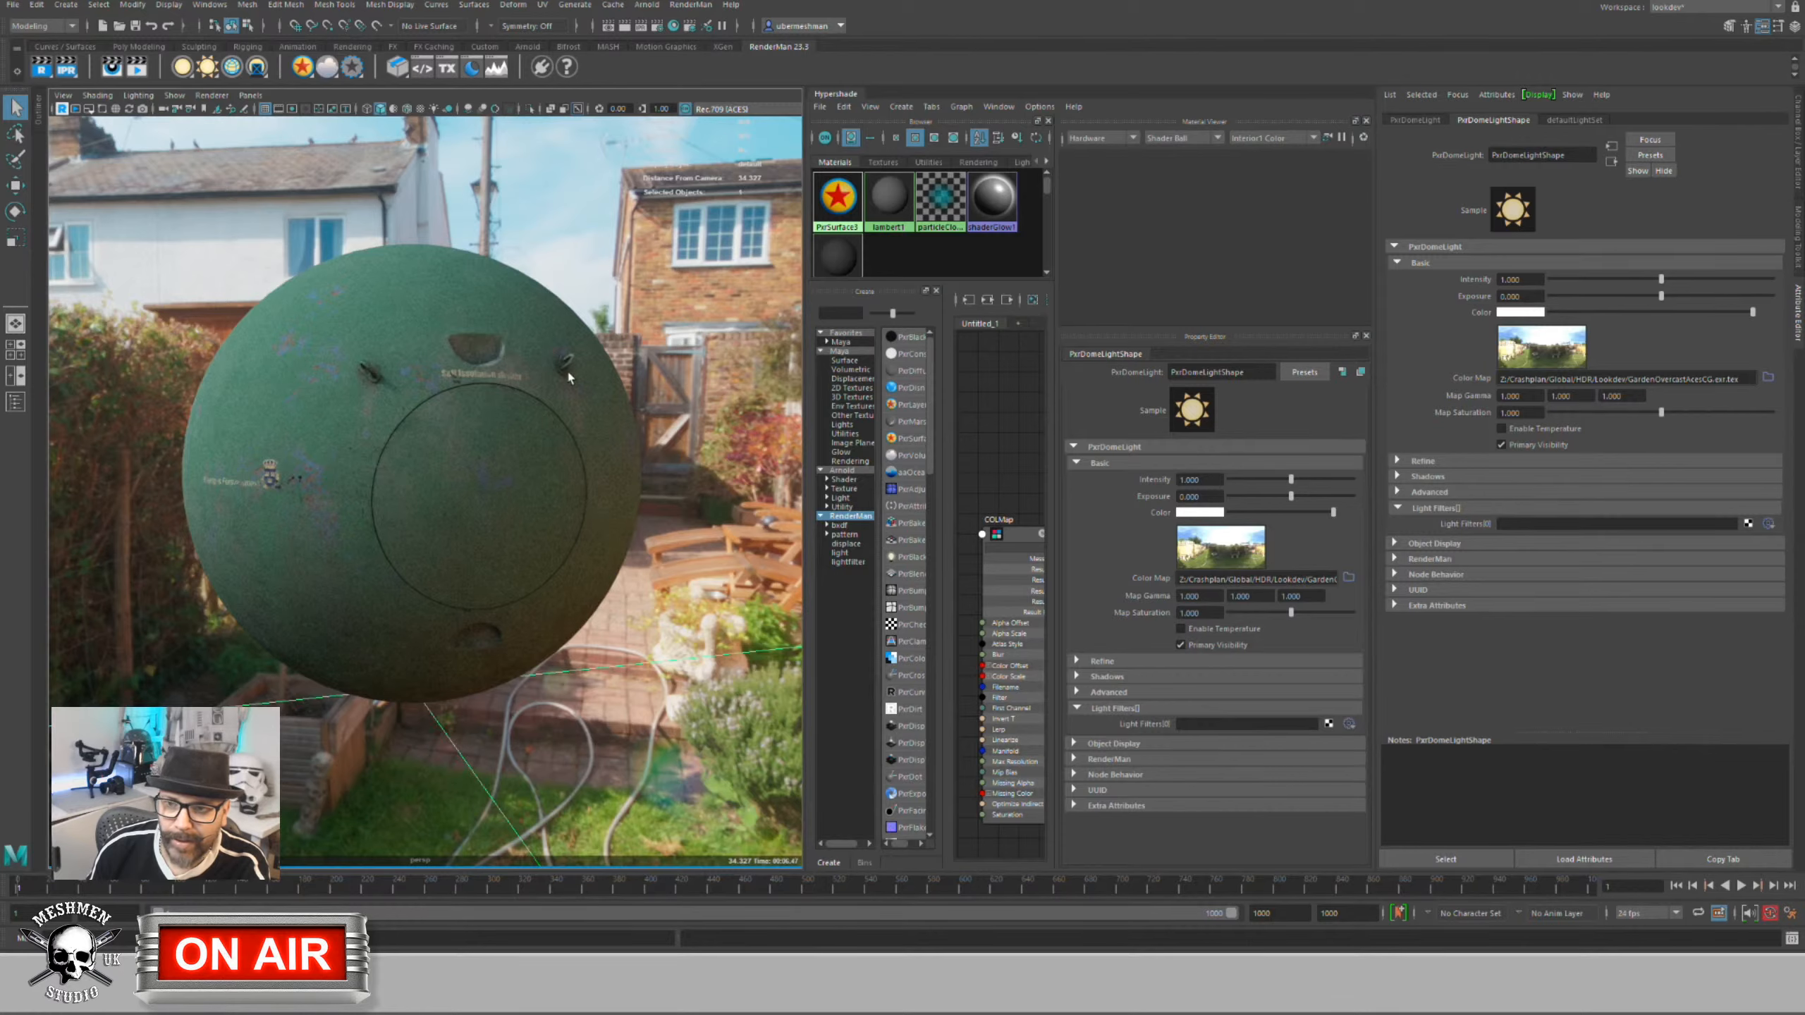
Step: Compare the sRGB (ACES) and Rec.709 (ACES) view transforms on the render, finishing on sRGB (ACES)
{"action": "left_click", "coordinate": [756, 112]}
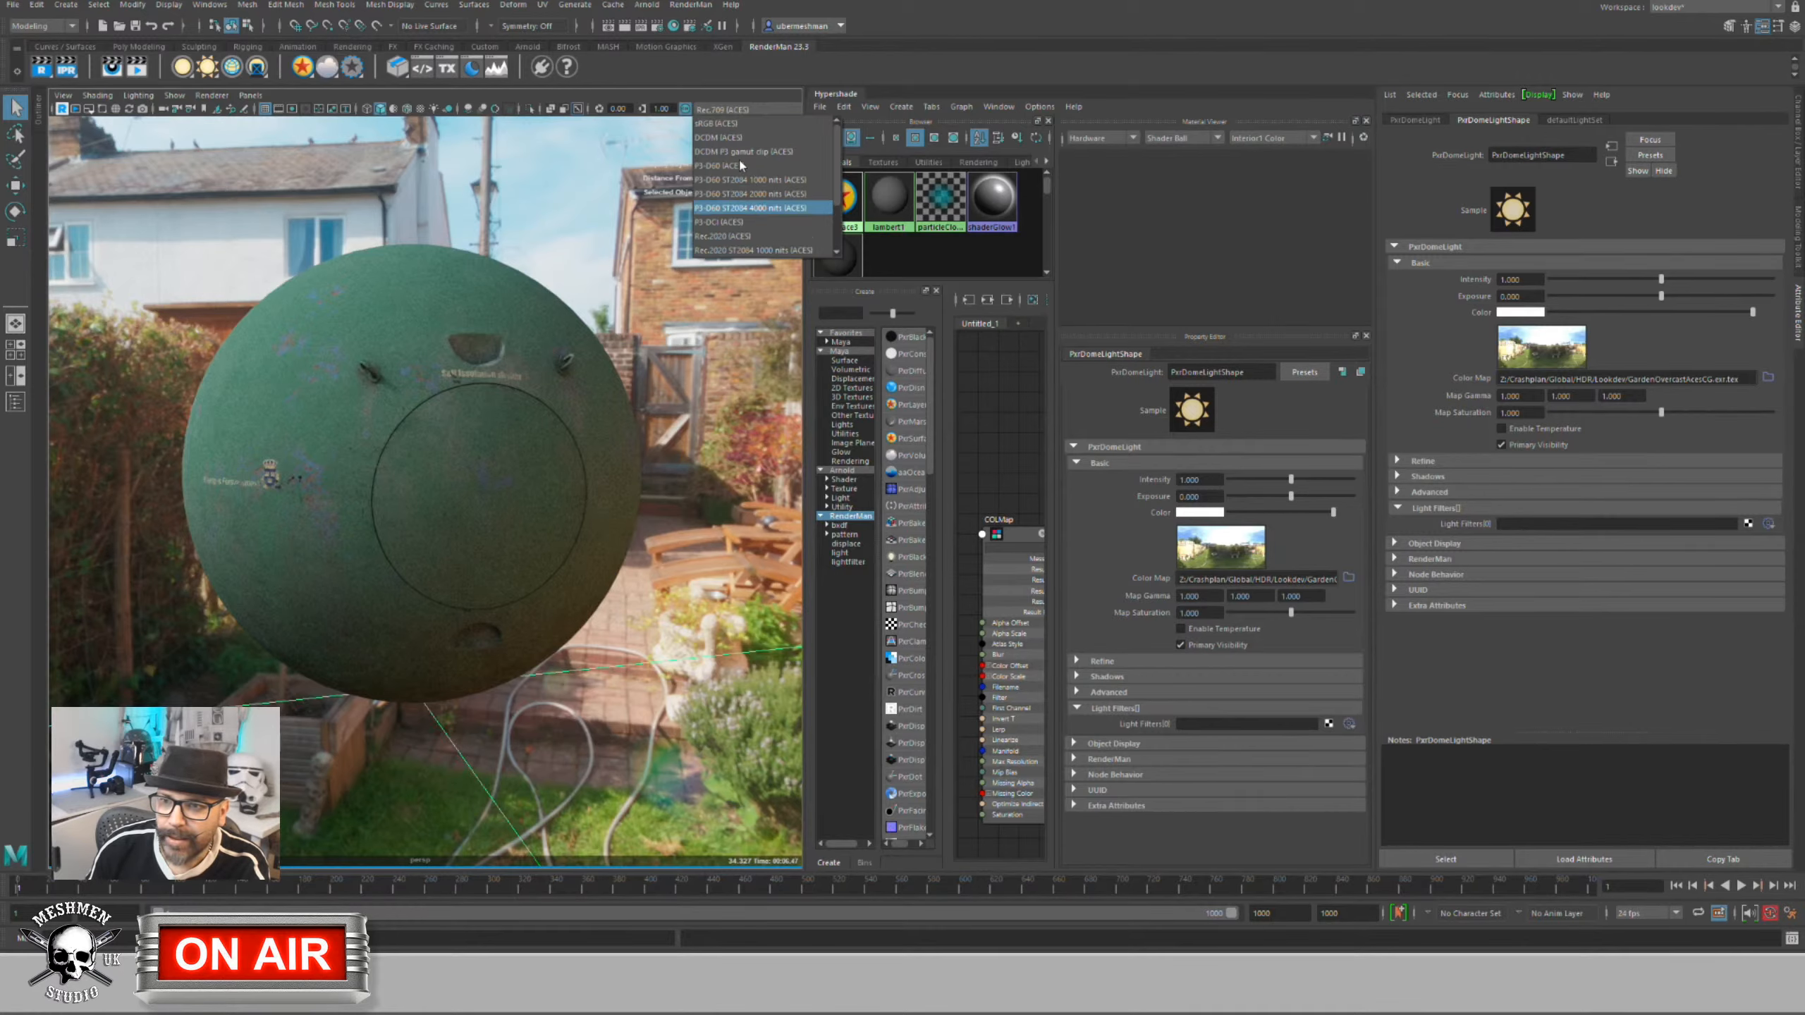
{"action": "left_click", "coordinate": [718, 124]}
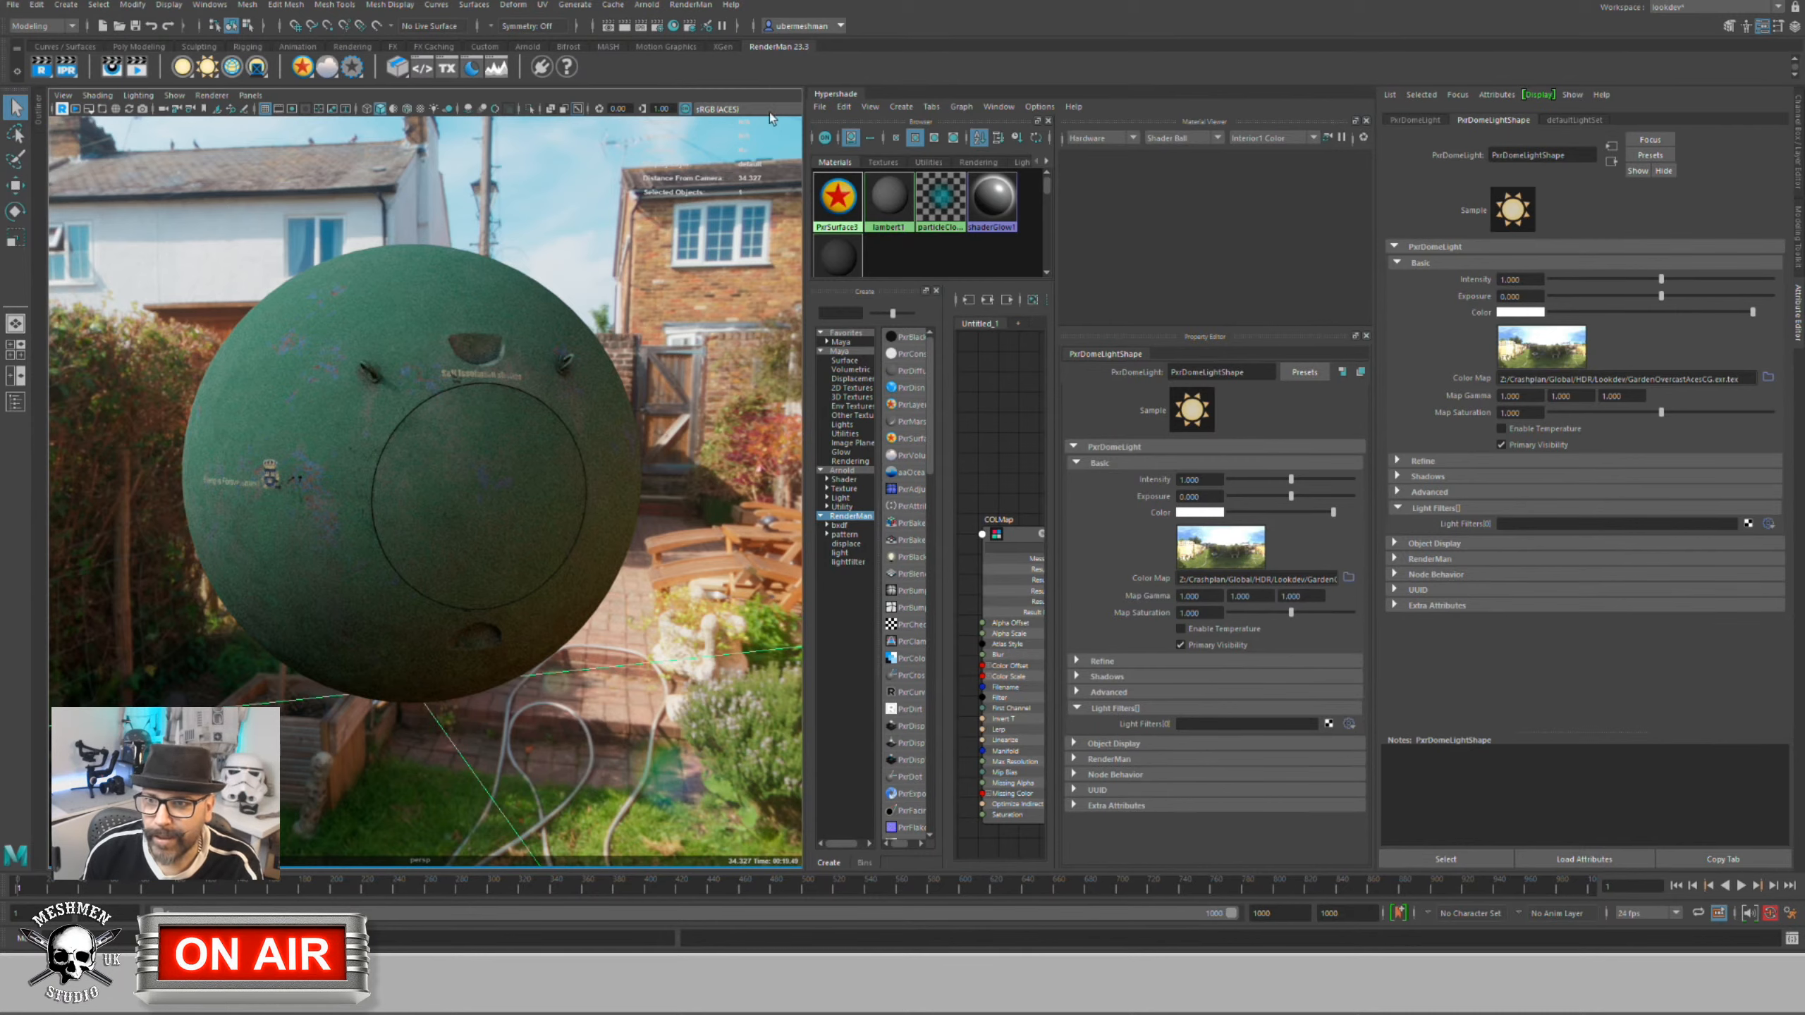
{"action": "left_click", "coordinate": [746, 111]}
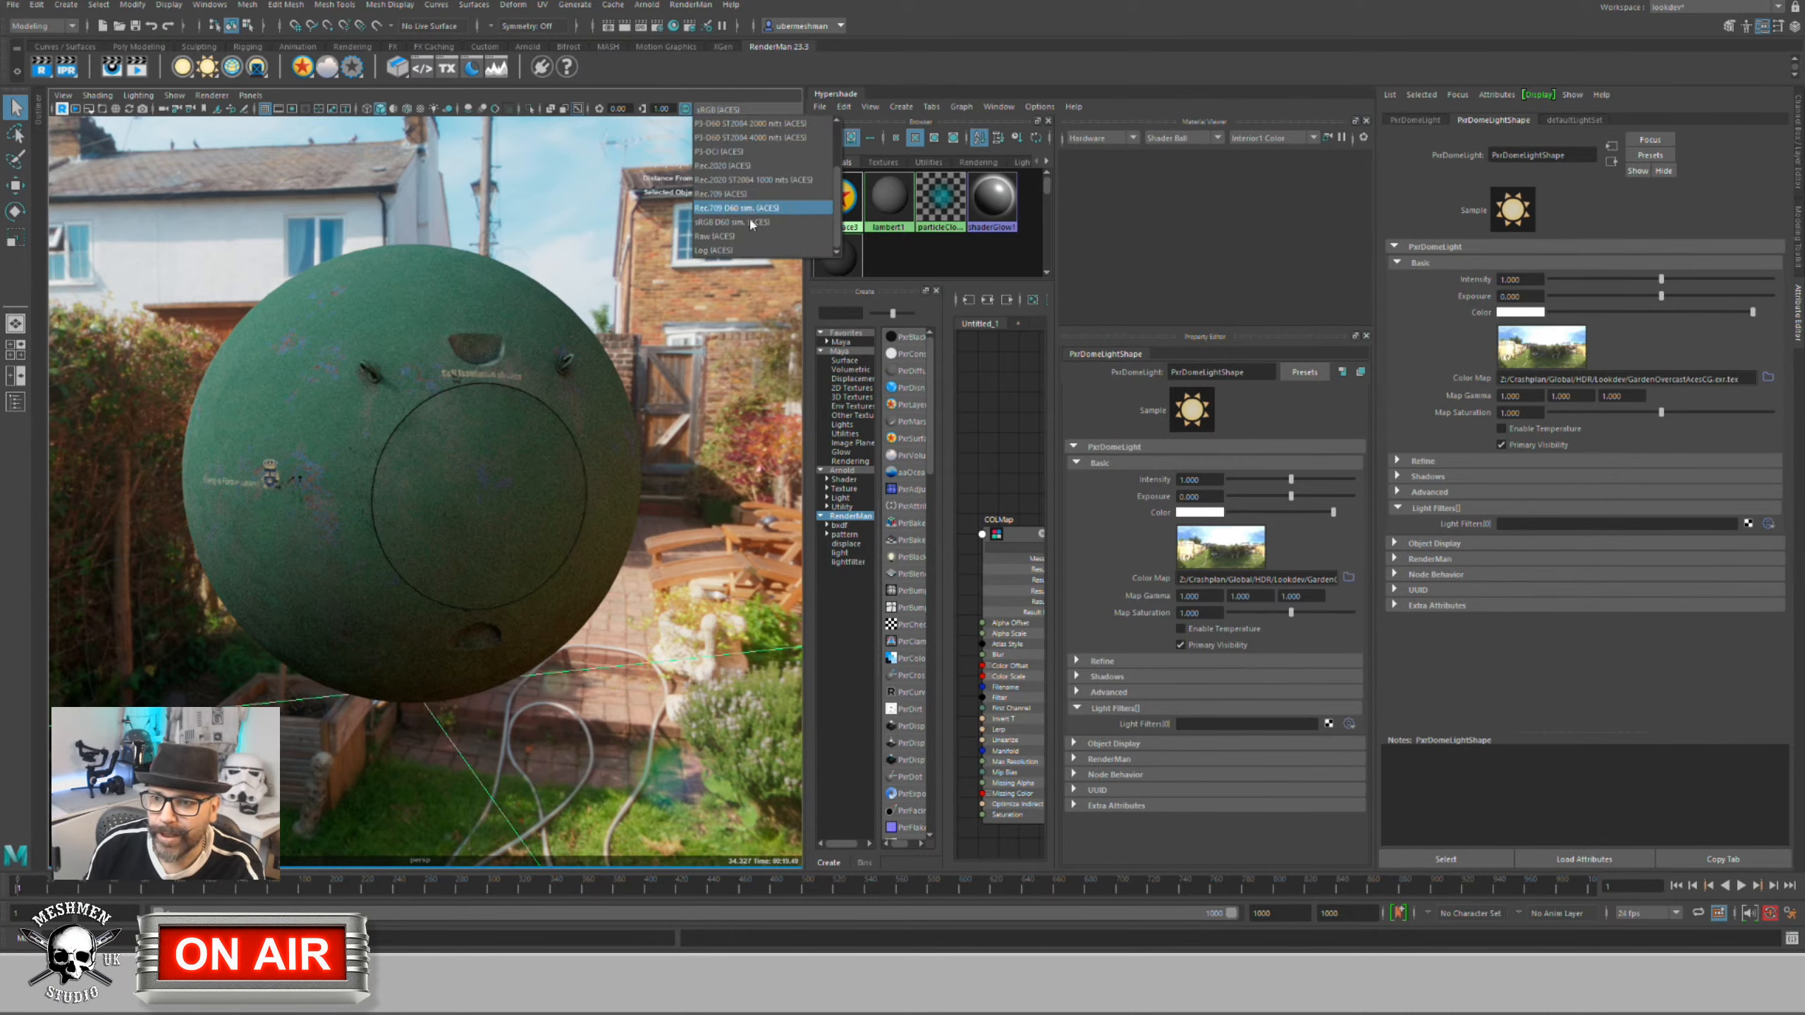
{"action": "left_click", "coordinate": [717, 193]}
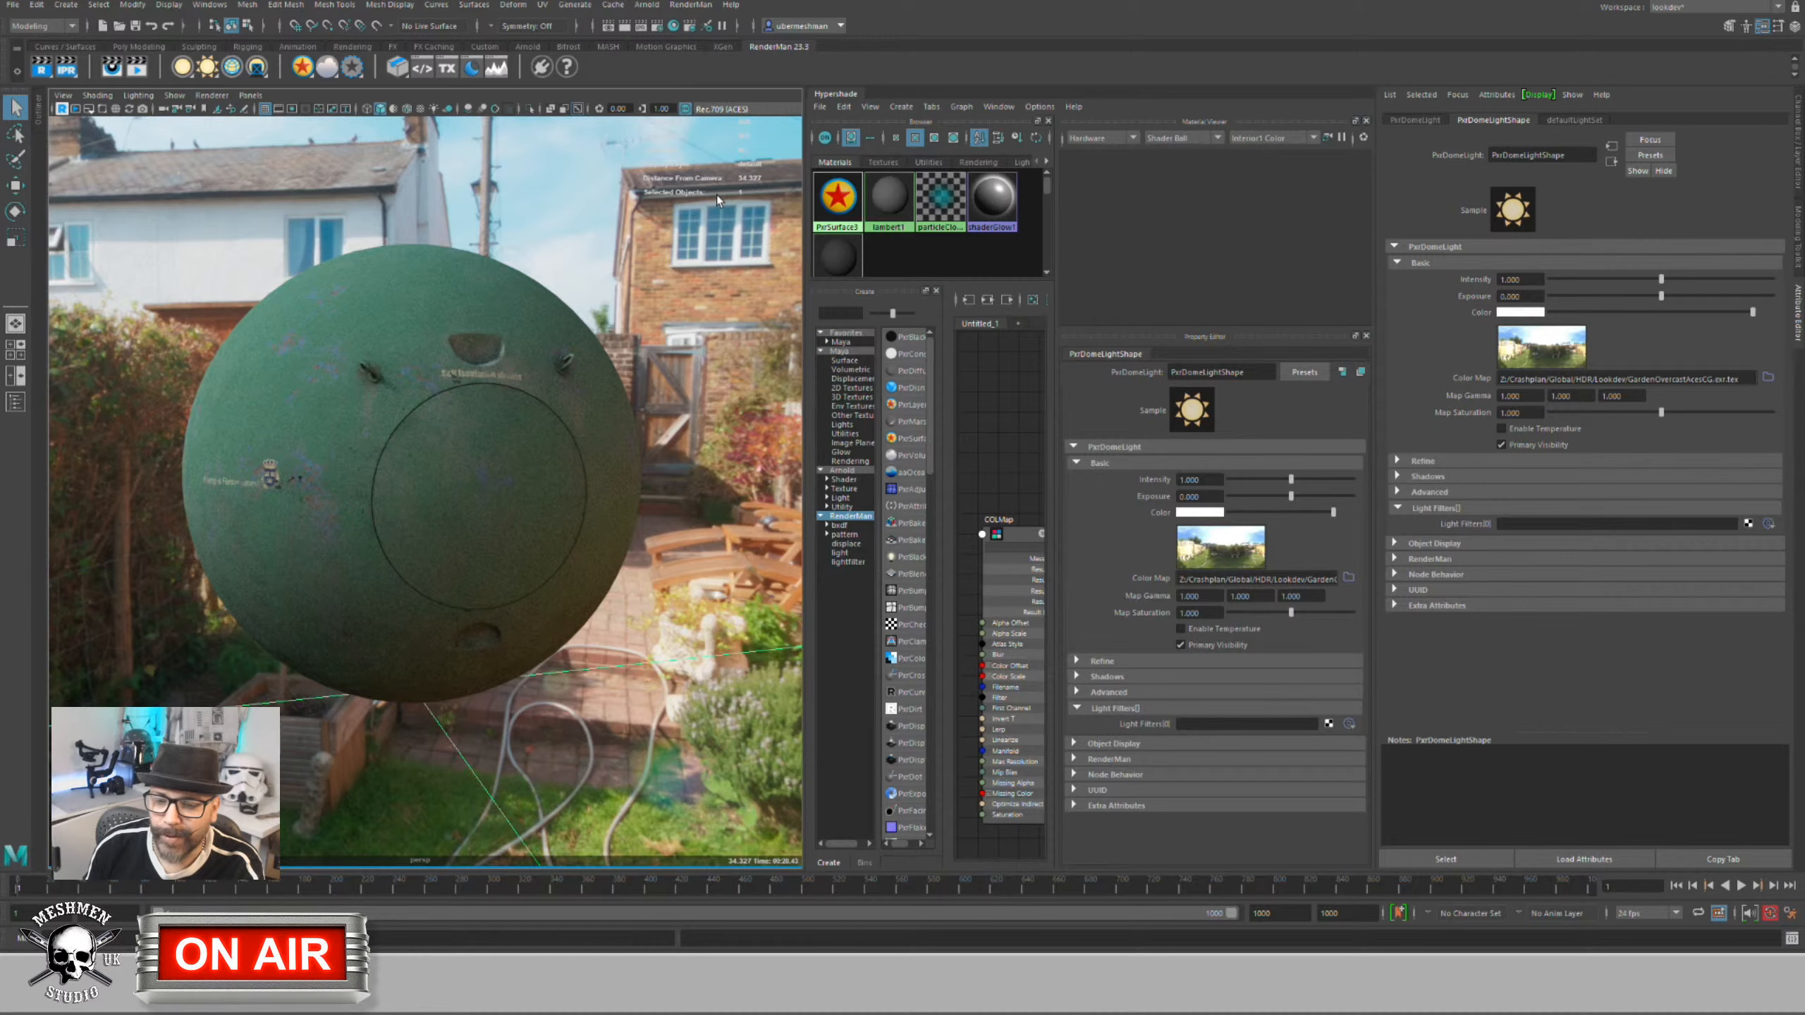
{"action": "left_click", "coordinate": [731, 108]}
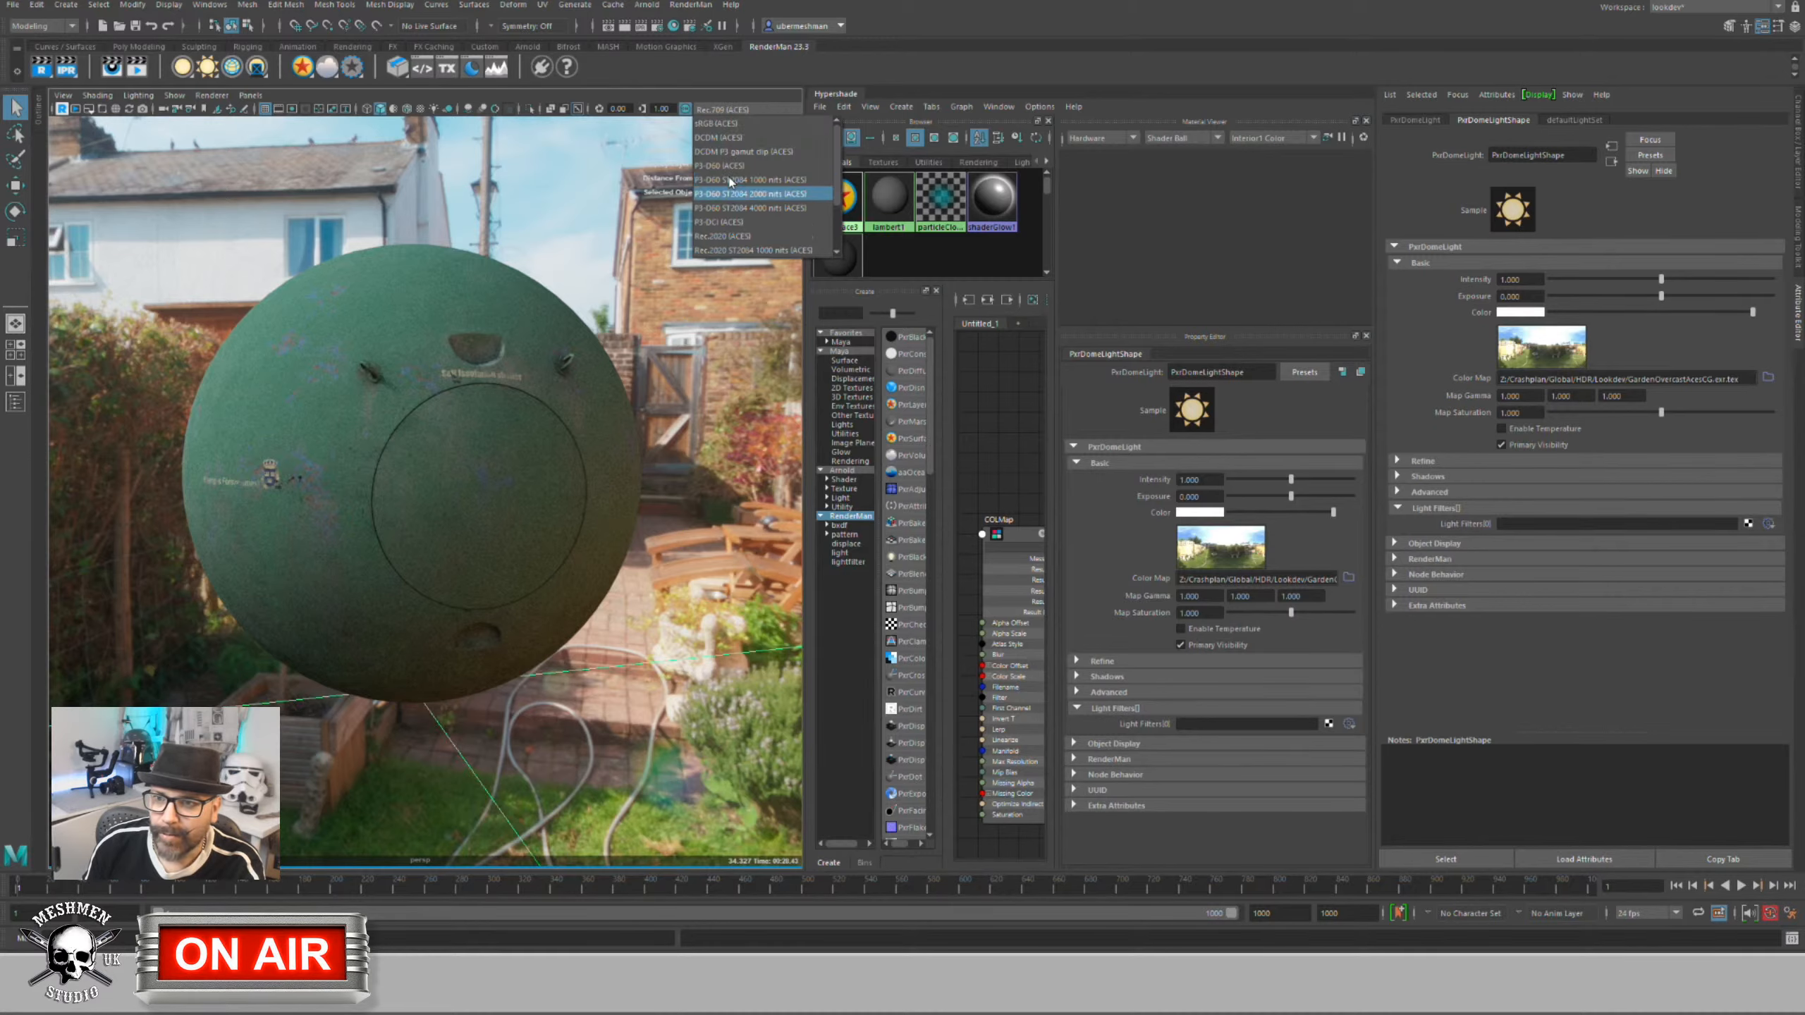
{"action": "left_click", "coordinate": [725, 123]}
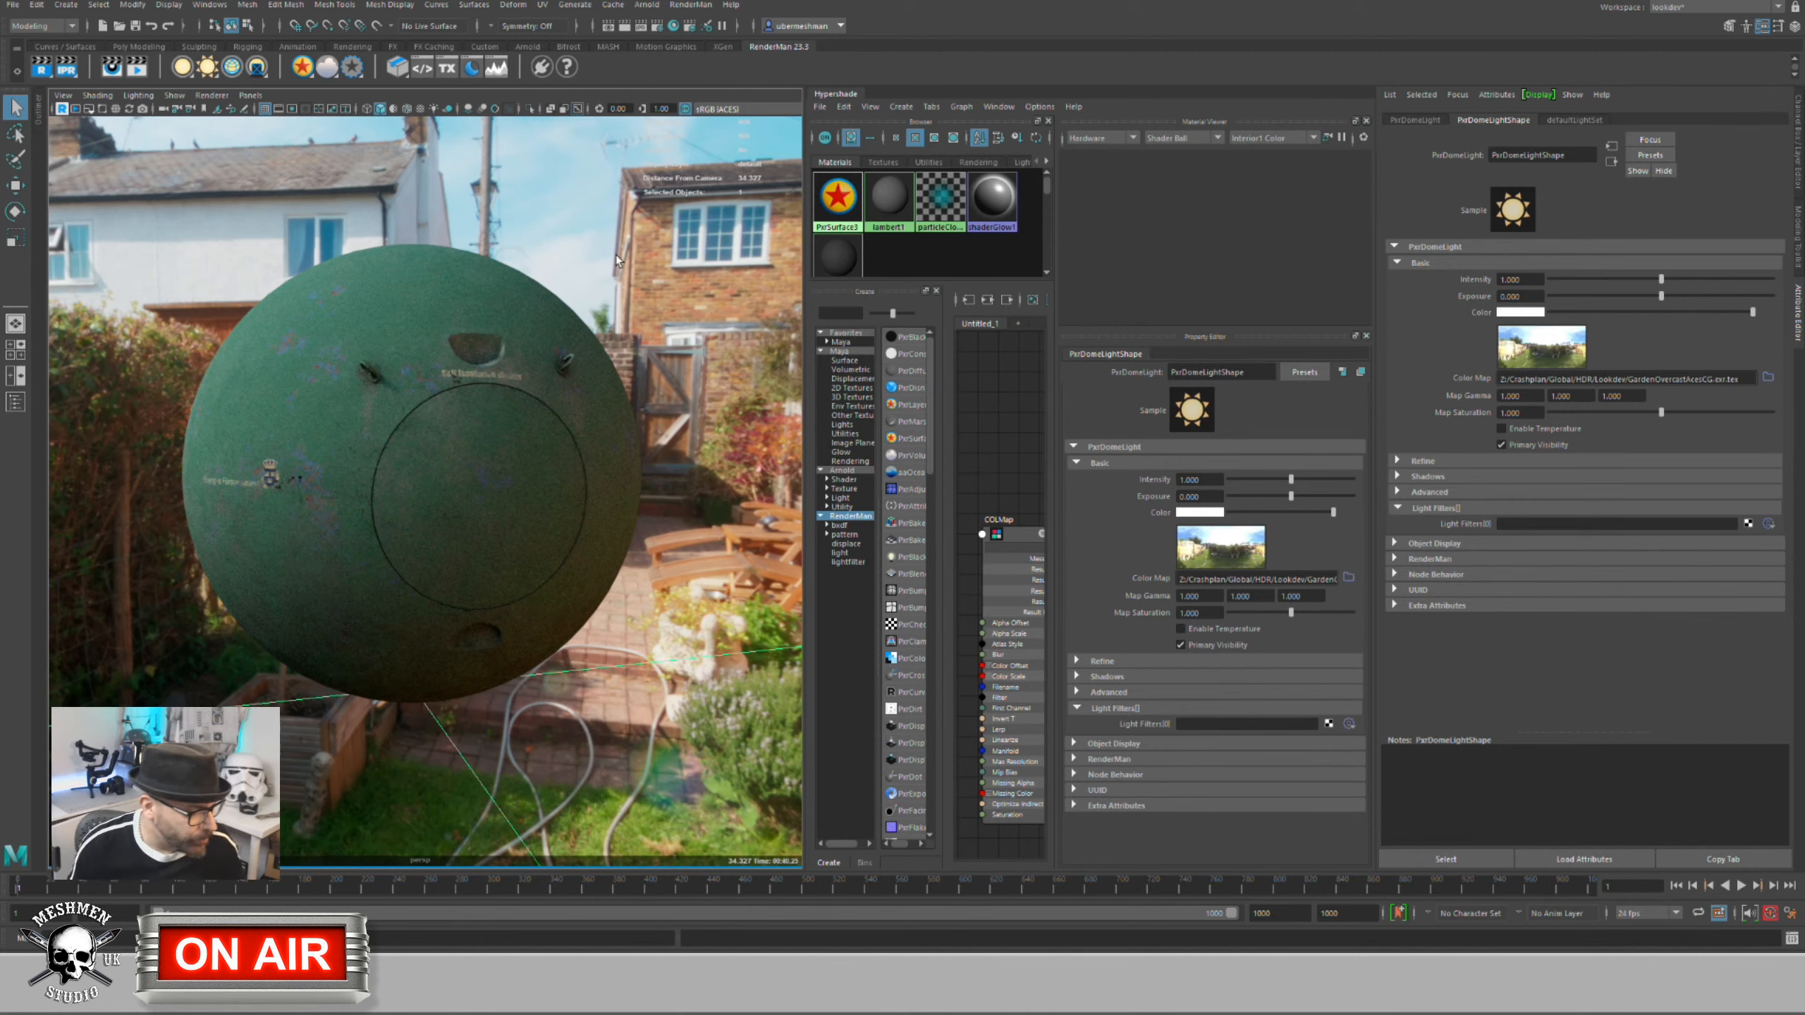
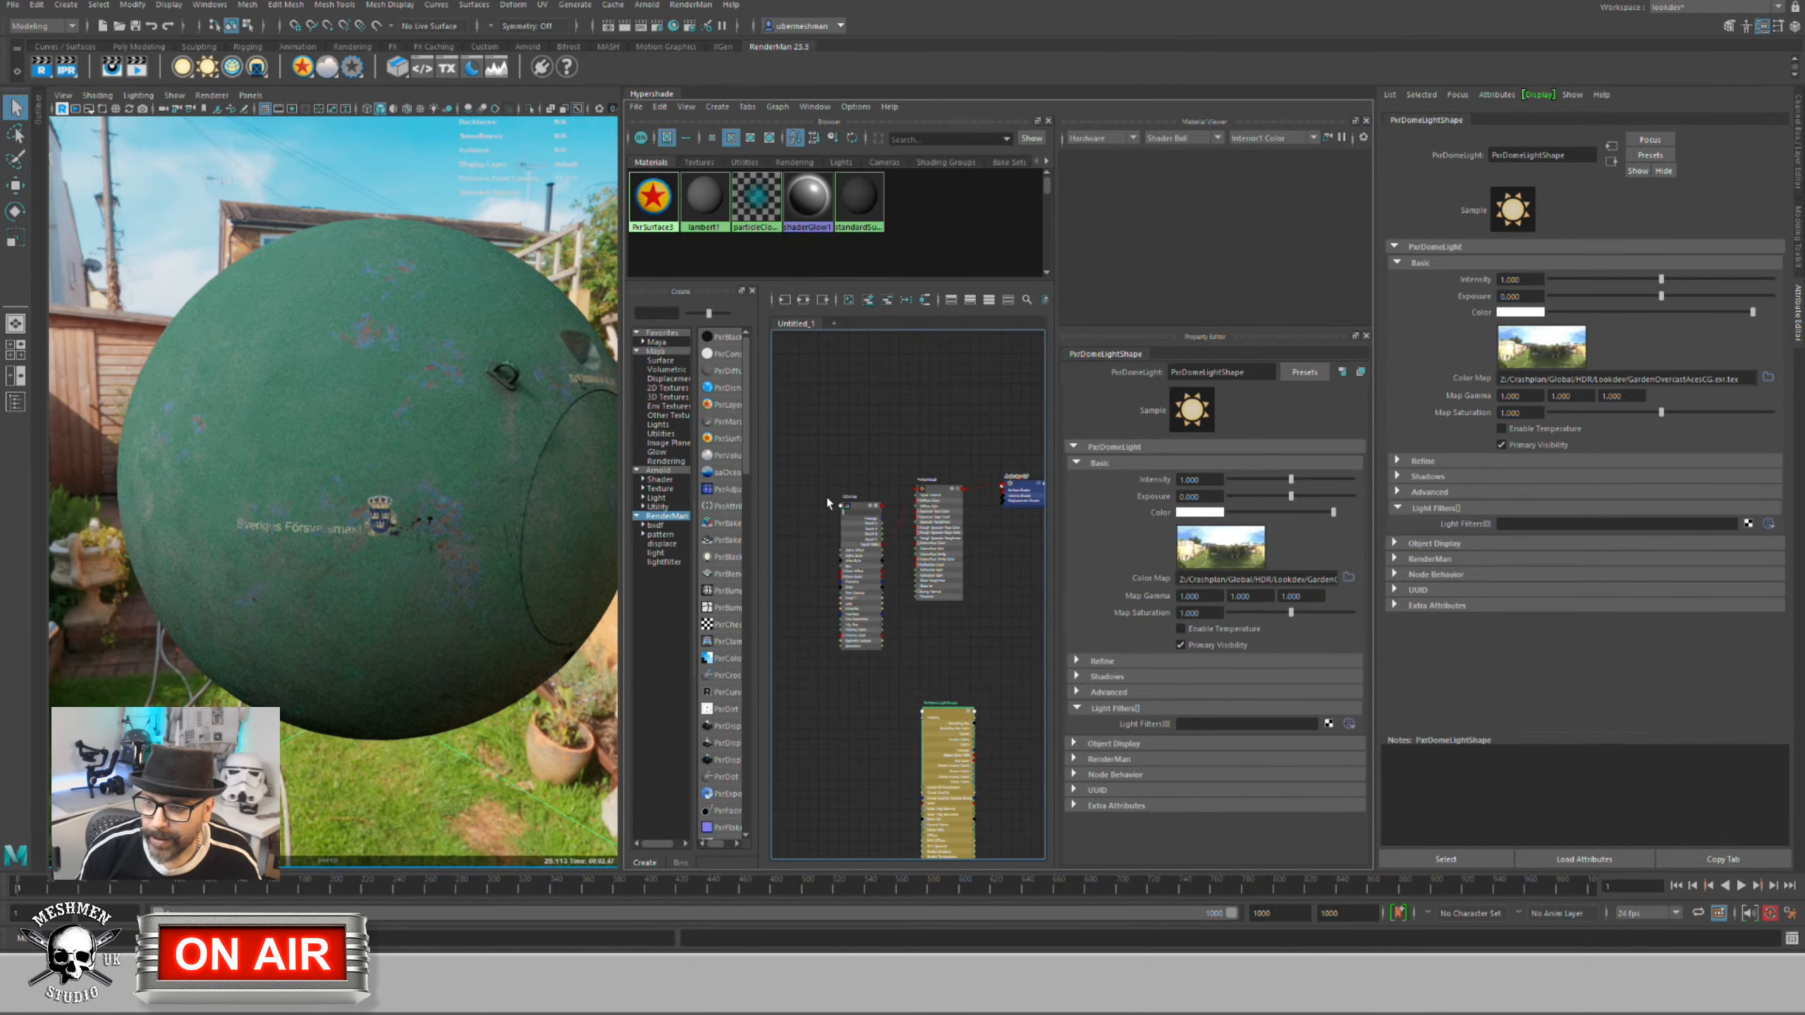
Step: Select the COLMap texture node in the Hypershade graph and frame it to show its attributes
{"action": "left_click_drag", "start_coordinate": [861, 506], "coordinate": [834, 491]}
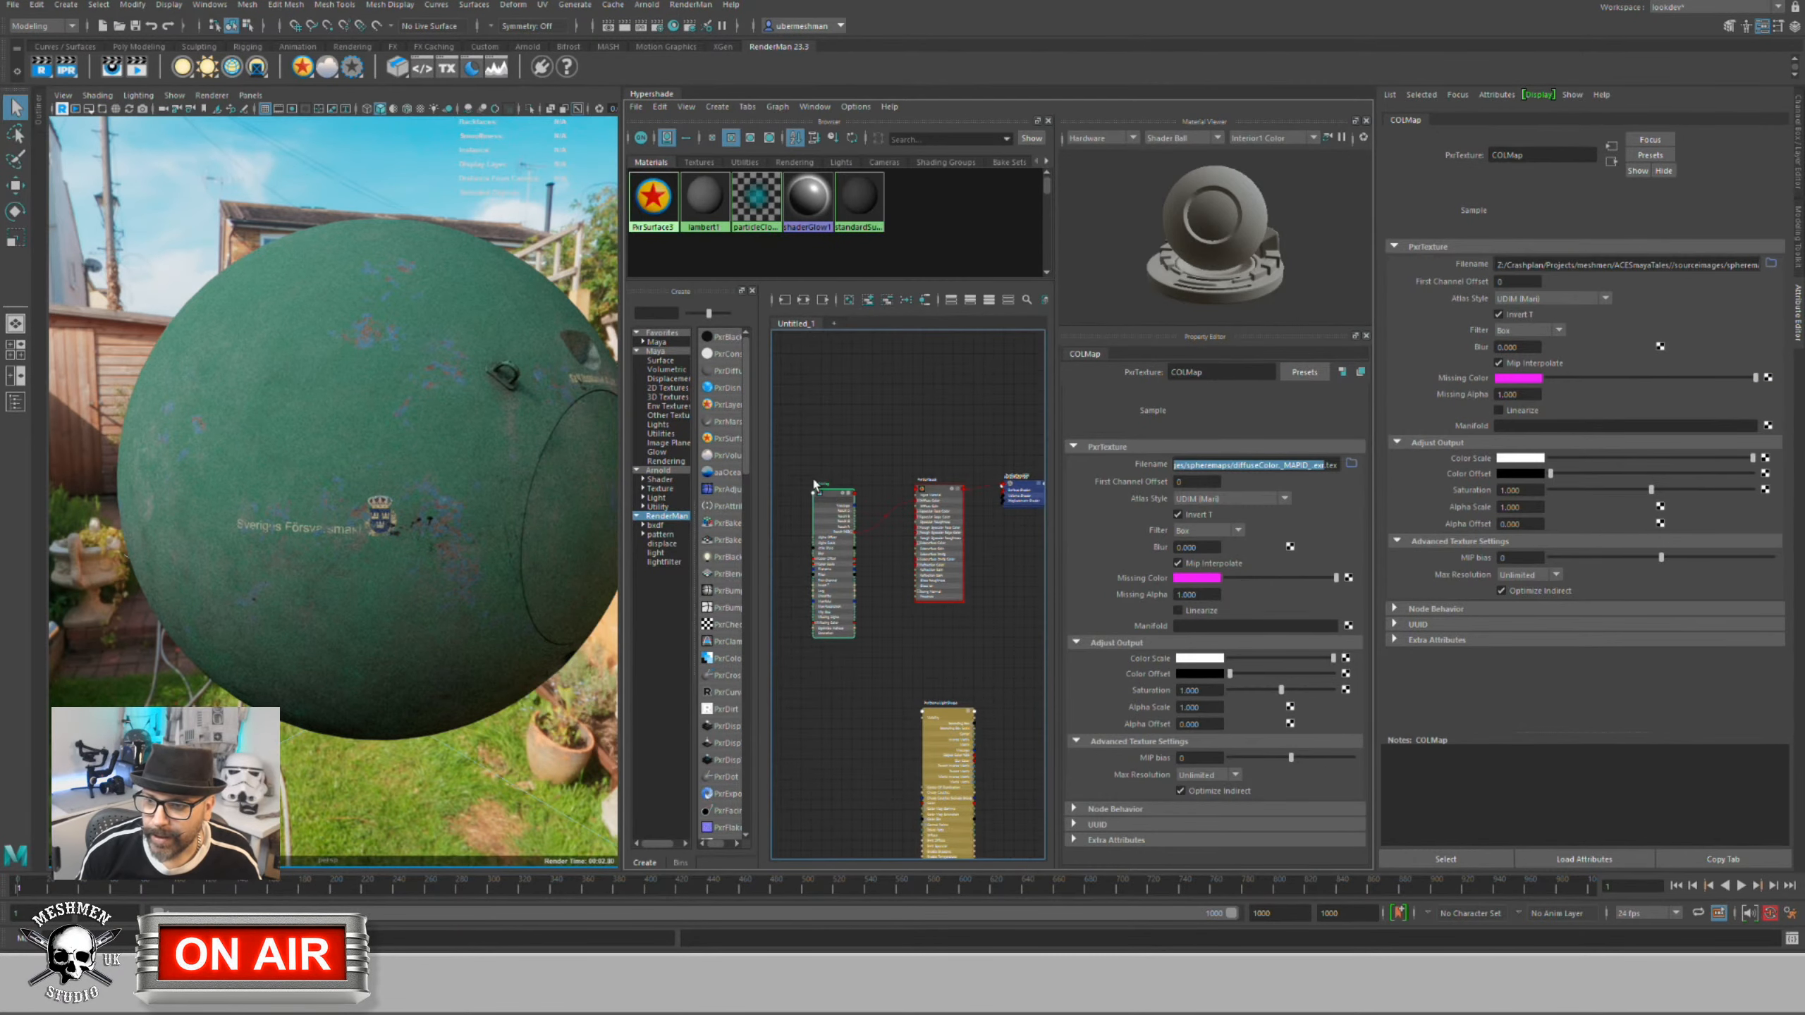
{"action": "key", "text": "f"}
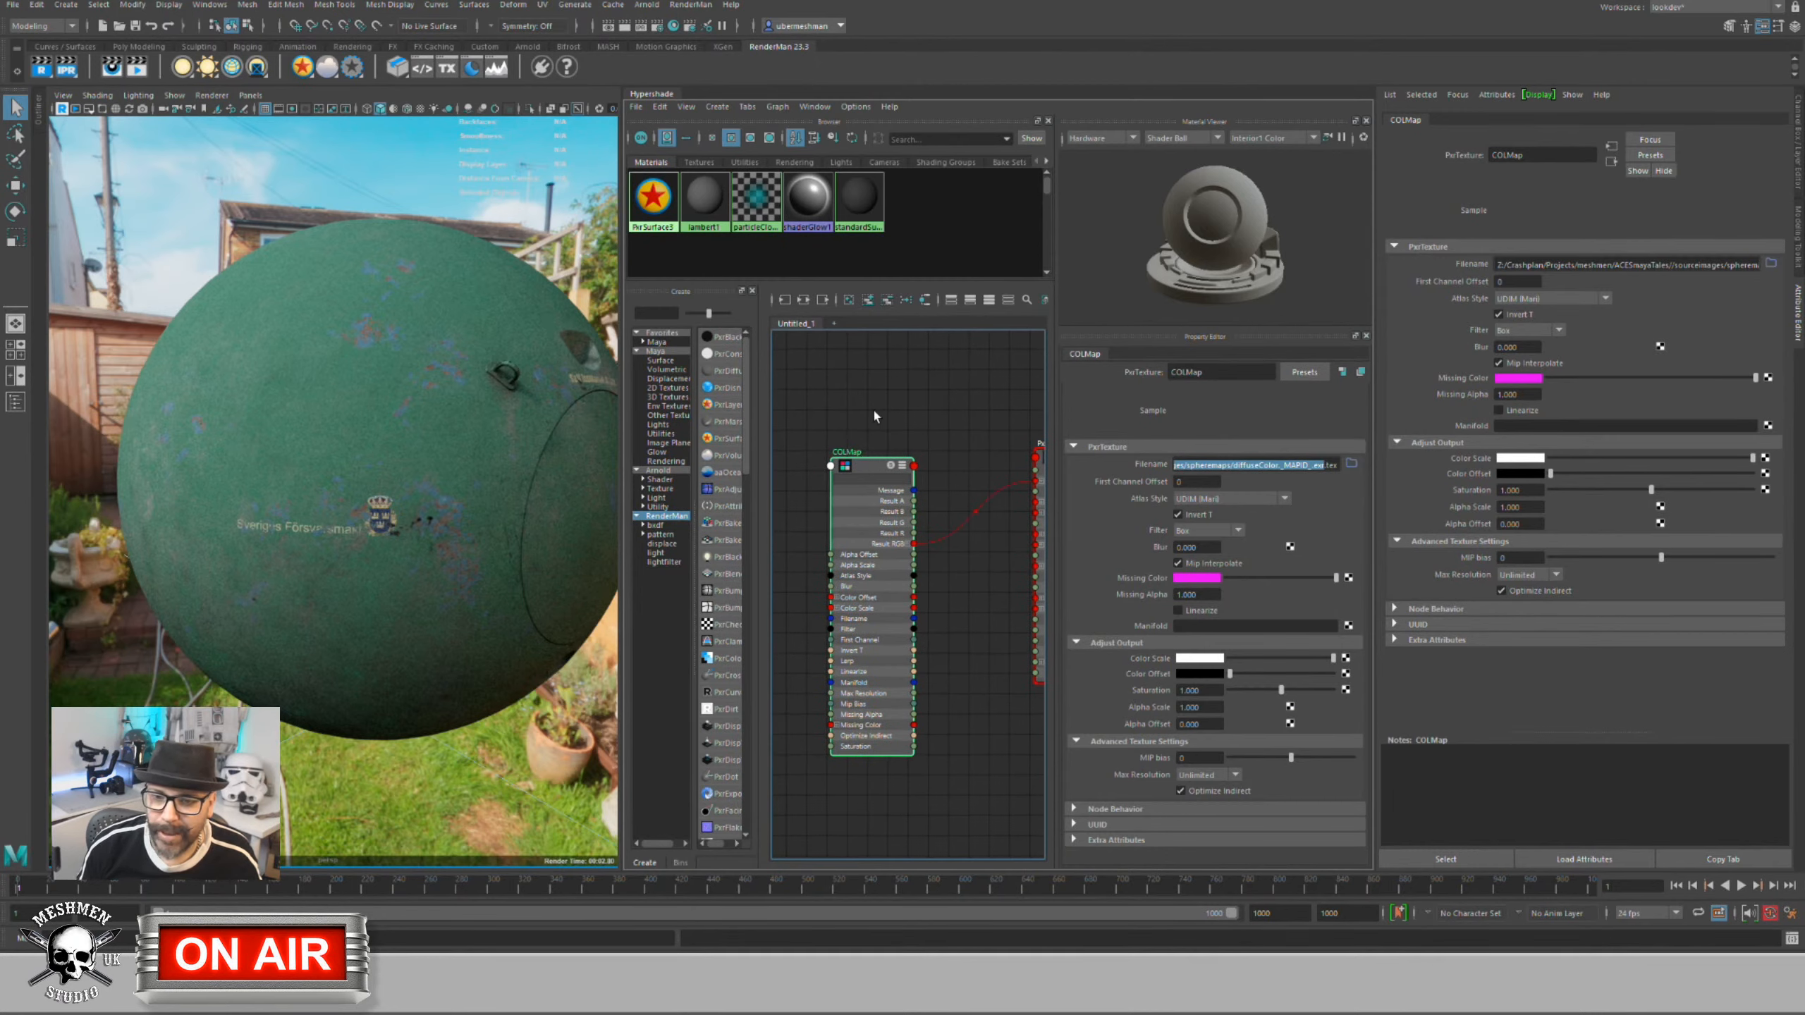
{"action": "left_click_drag", "start_coordinate": [312, 507], "coordinate": [265, 471], "text": "alt"}
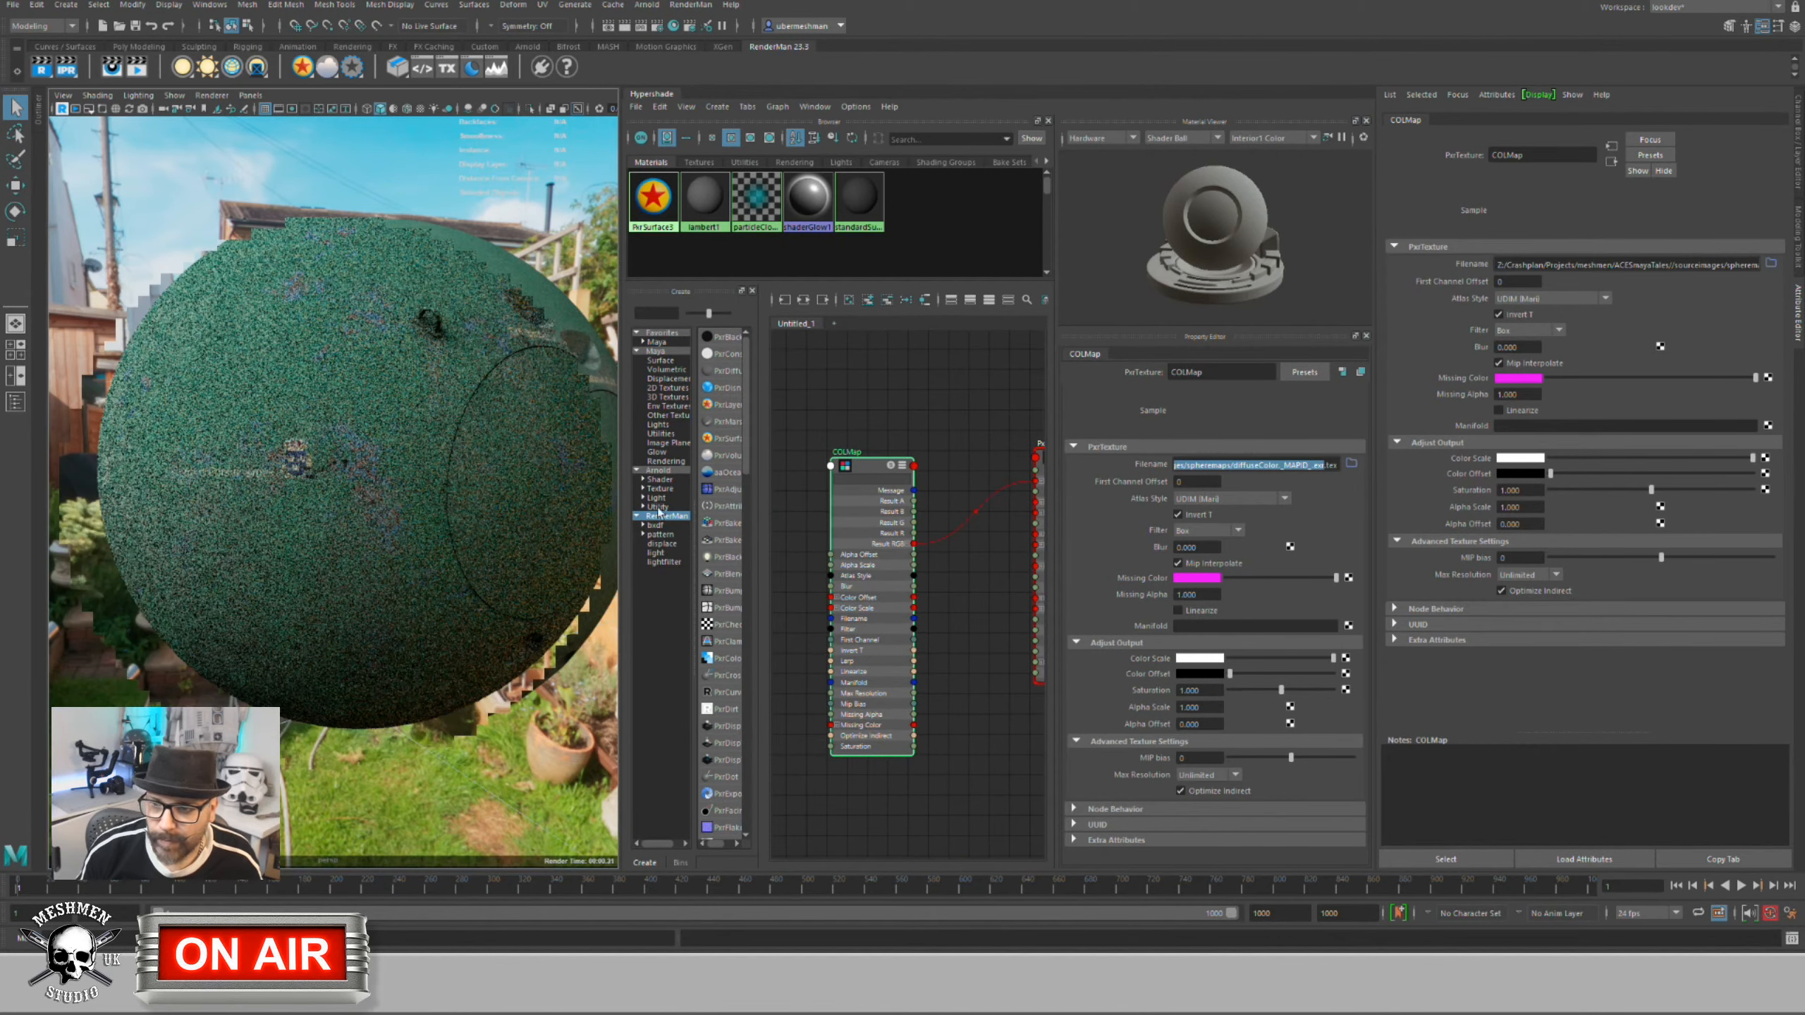
Step: Convert the images in the sourceimages/spheremaps folder to tex files with the RenderMan Texture Manager
{"action": "left_click", "coordinate": [447, 68]}
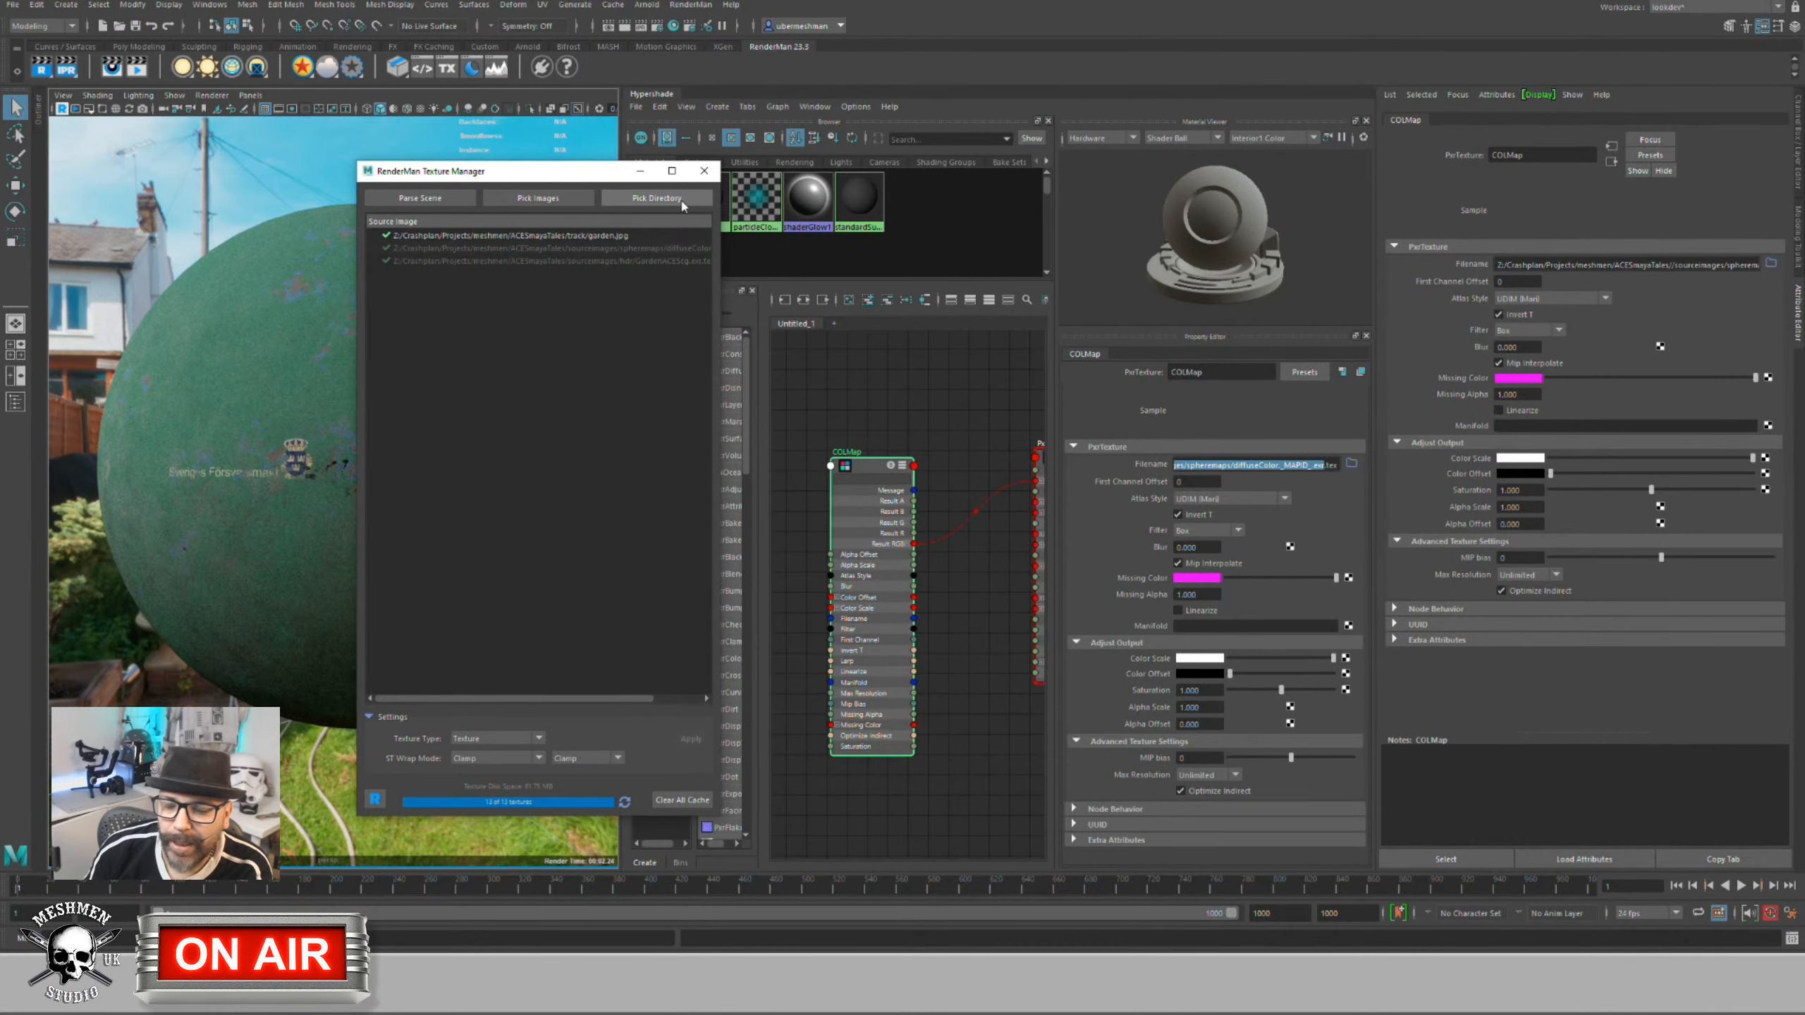
{"action": "left_click", "coordinate": [656, 198]}
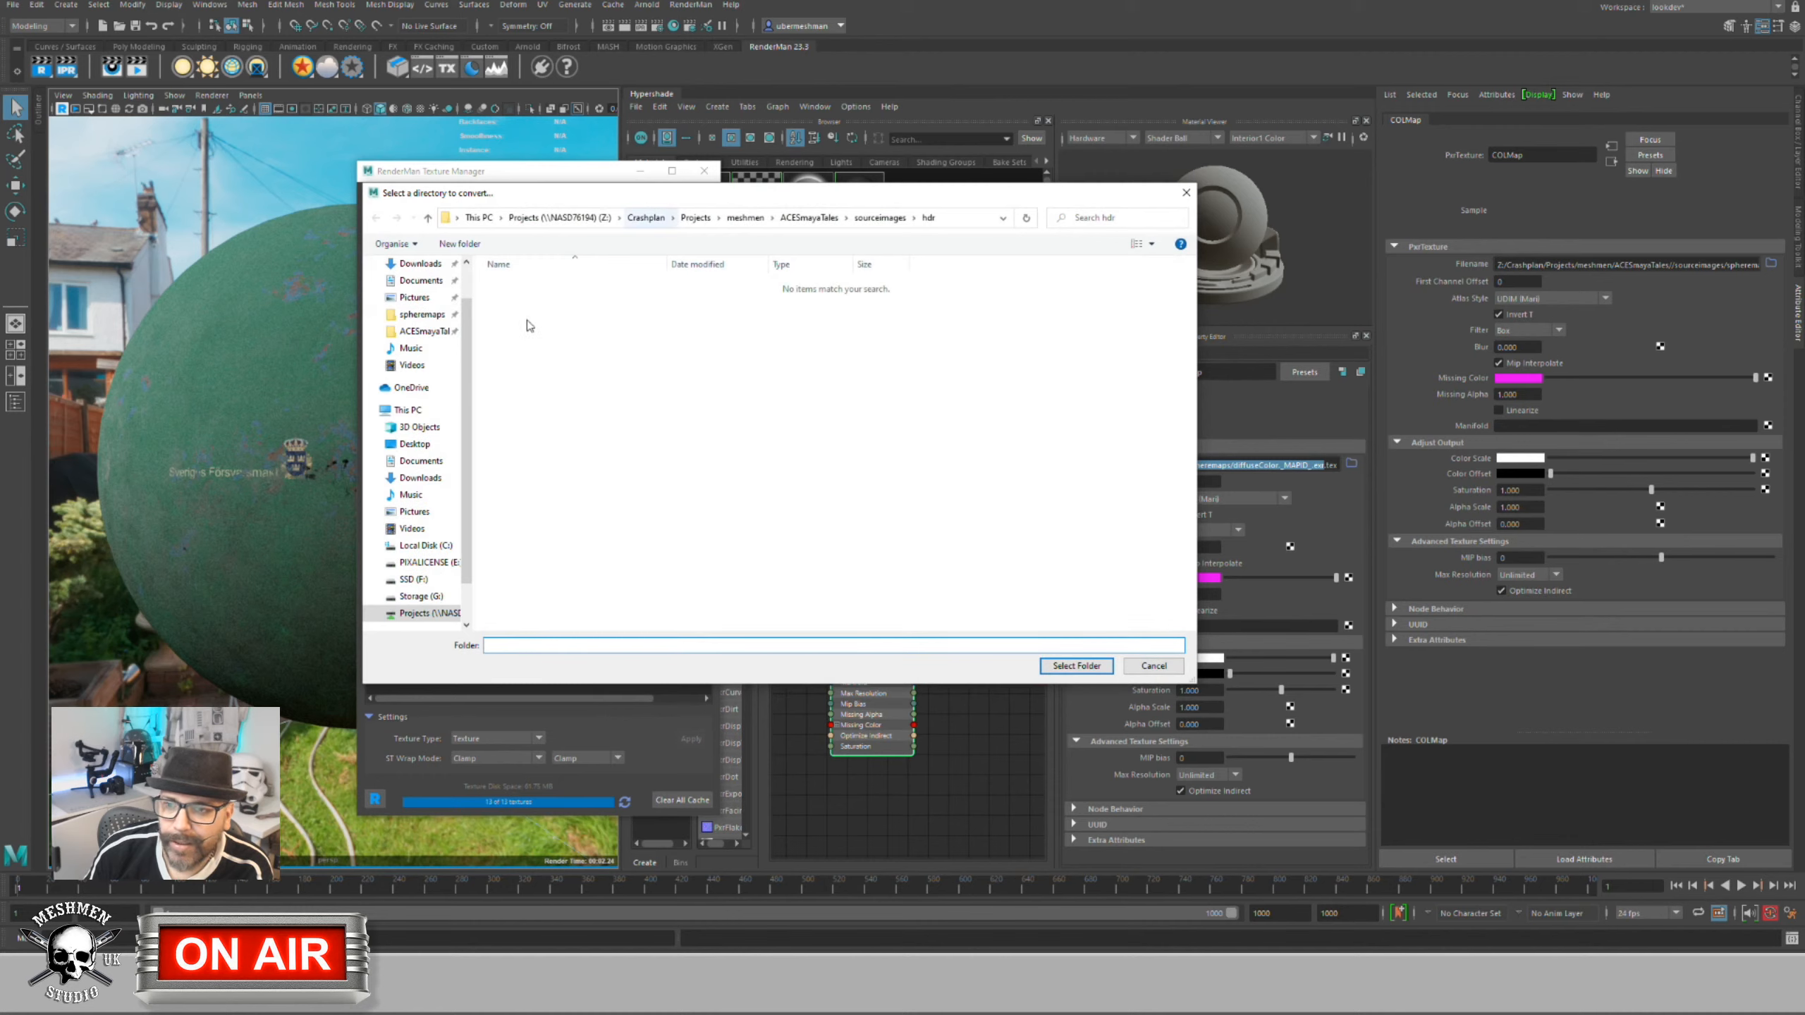
{"action": "left_click", "coordinate": [880, 218]}
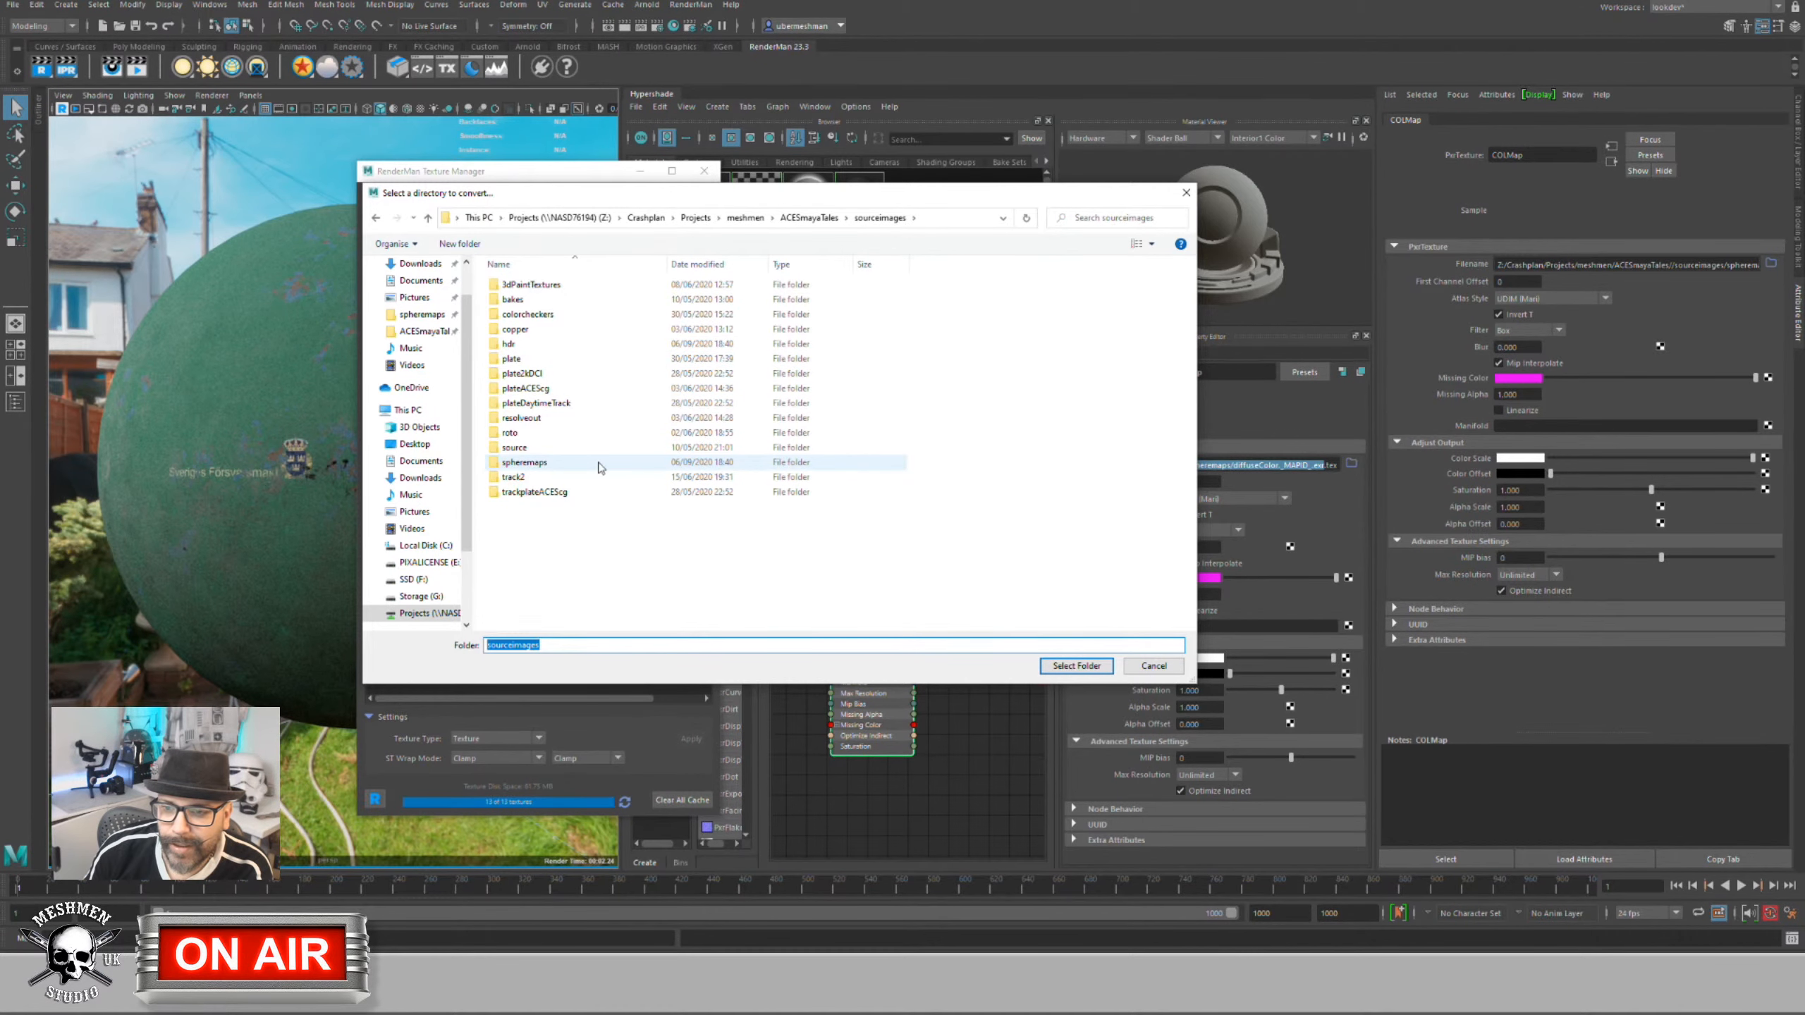
{"action": "left_click", "coordinate": [521, 464]}
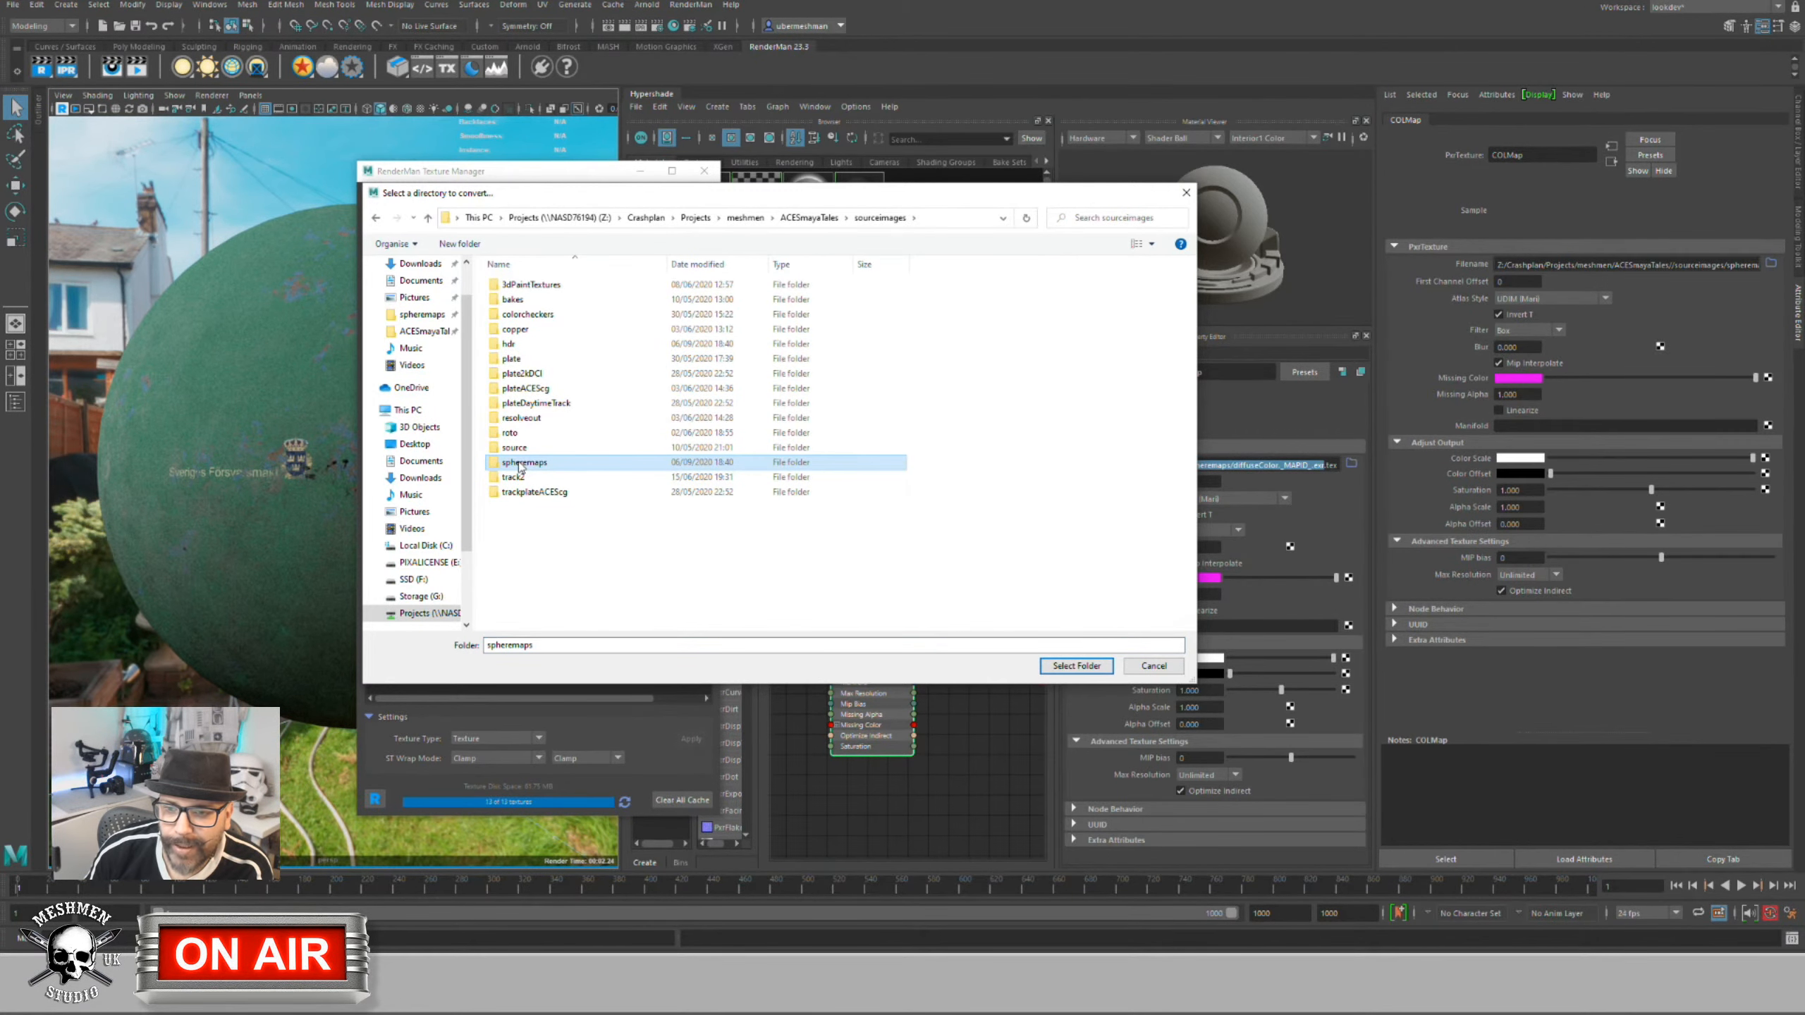
{"action": "left_click", "coordinate": [1073, 664]}
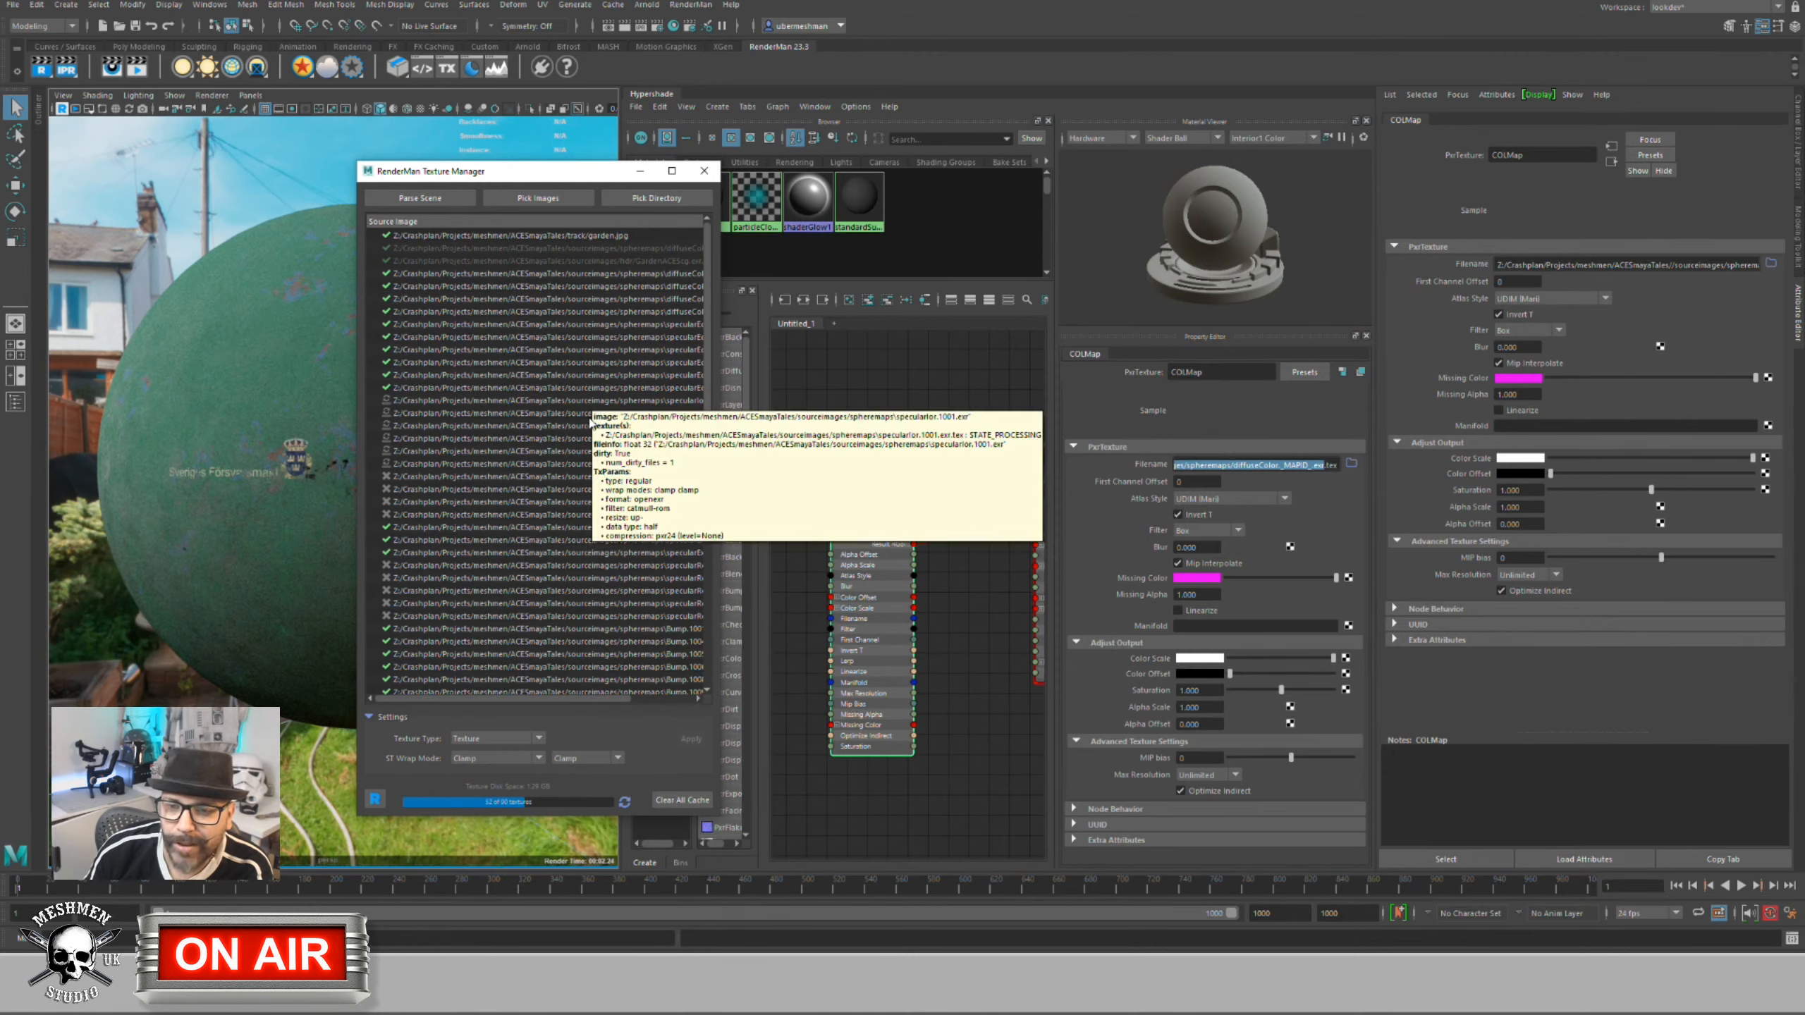
{"action": "mouse_move", "coordinate": [584, 435]}
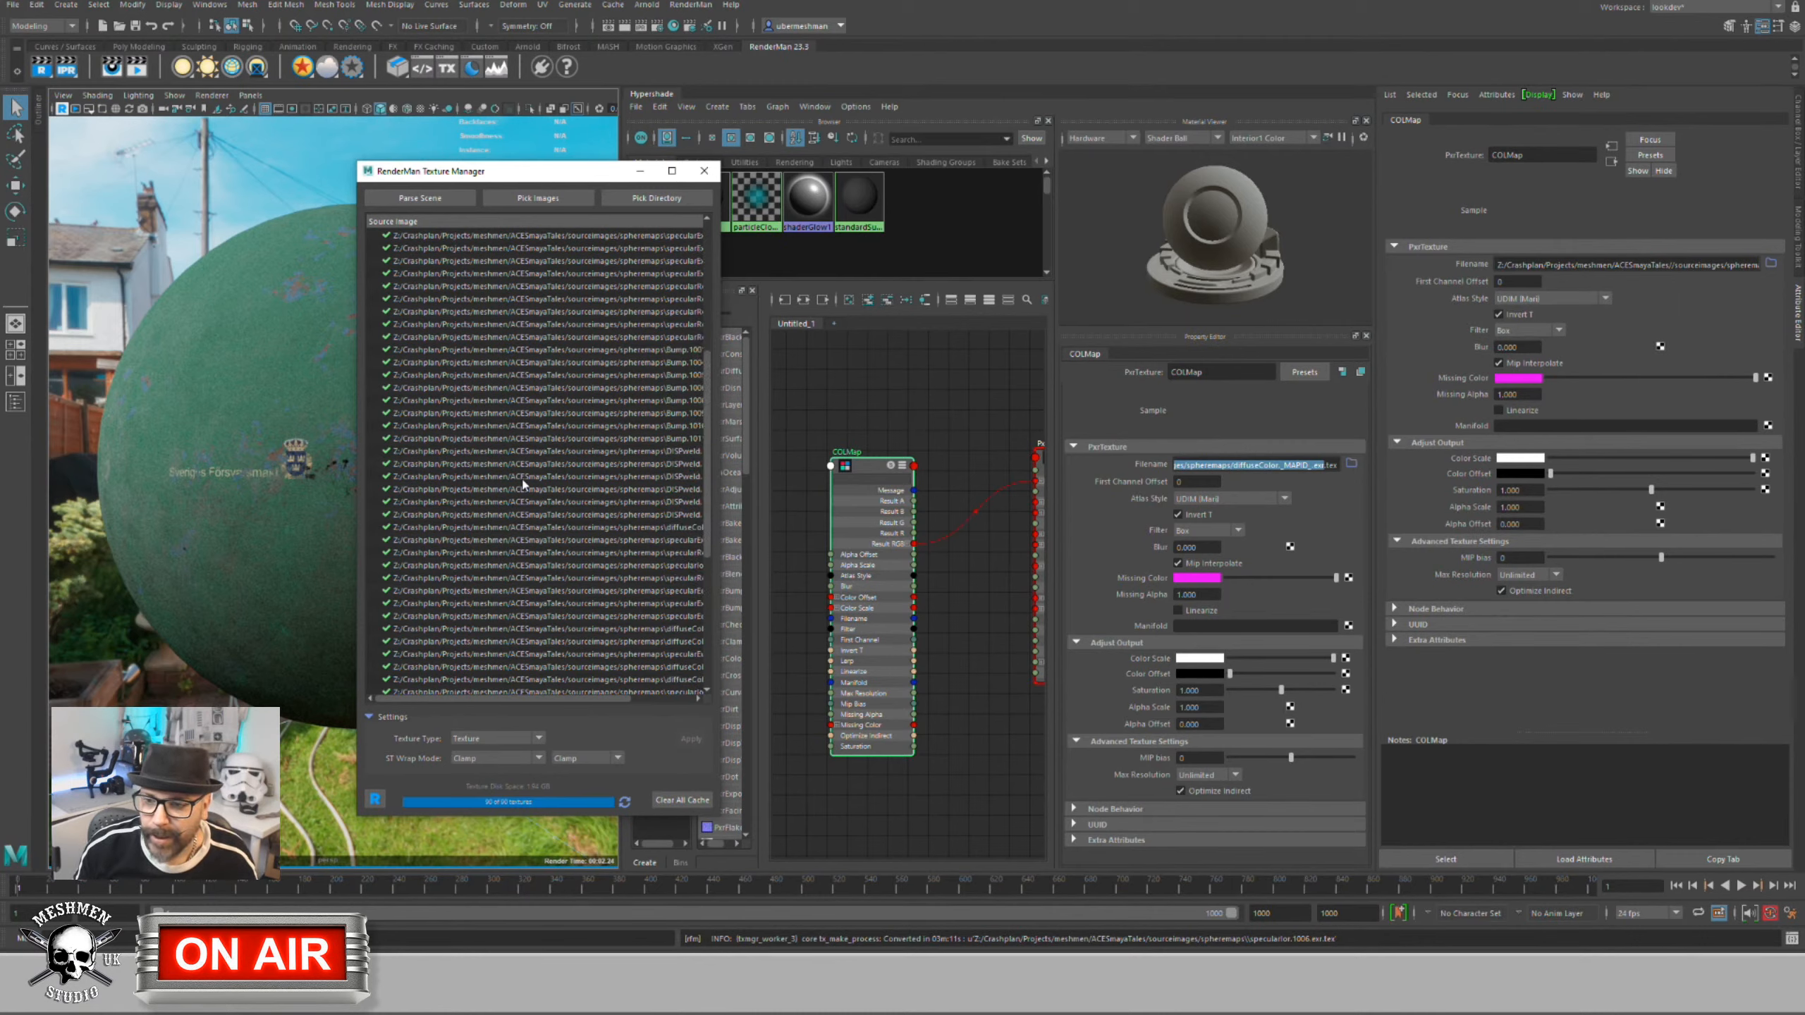
{"action": "left_click", "coordinate": [704, 171]}
Step: Hide the Attribute Editor and adjust the divider beside the viewport to give the Hypershade more room
{"action": "left_click", "coordinate": [898, 383]}
{"action": "left_click_drag", "start_coordinate": [866, 468], "coordinate": [858, 466]}
{"action": "left_click_drag", "start_coordinate": [621, 527], "coordinate": [480, 514]}
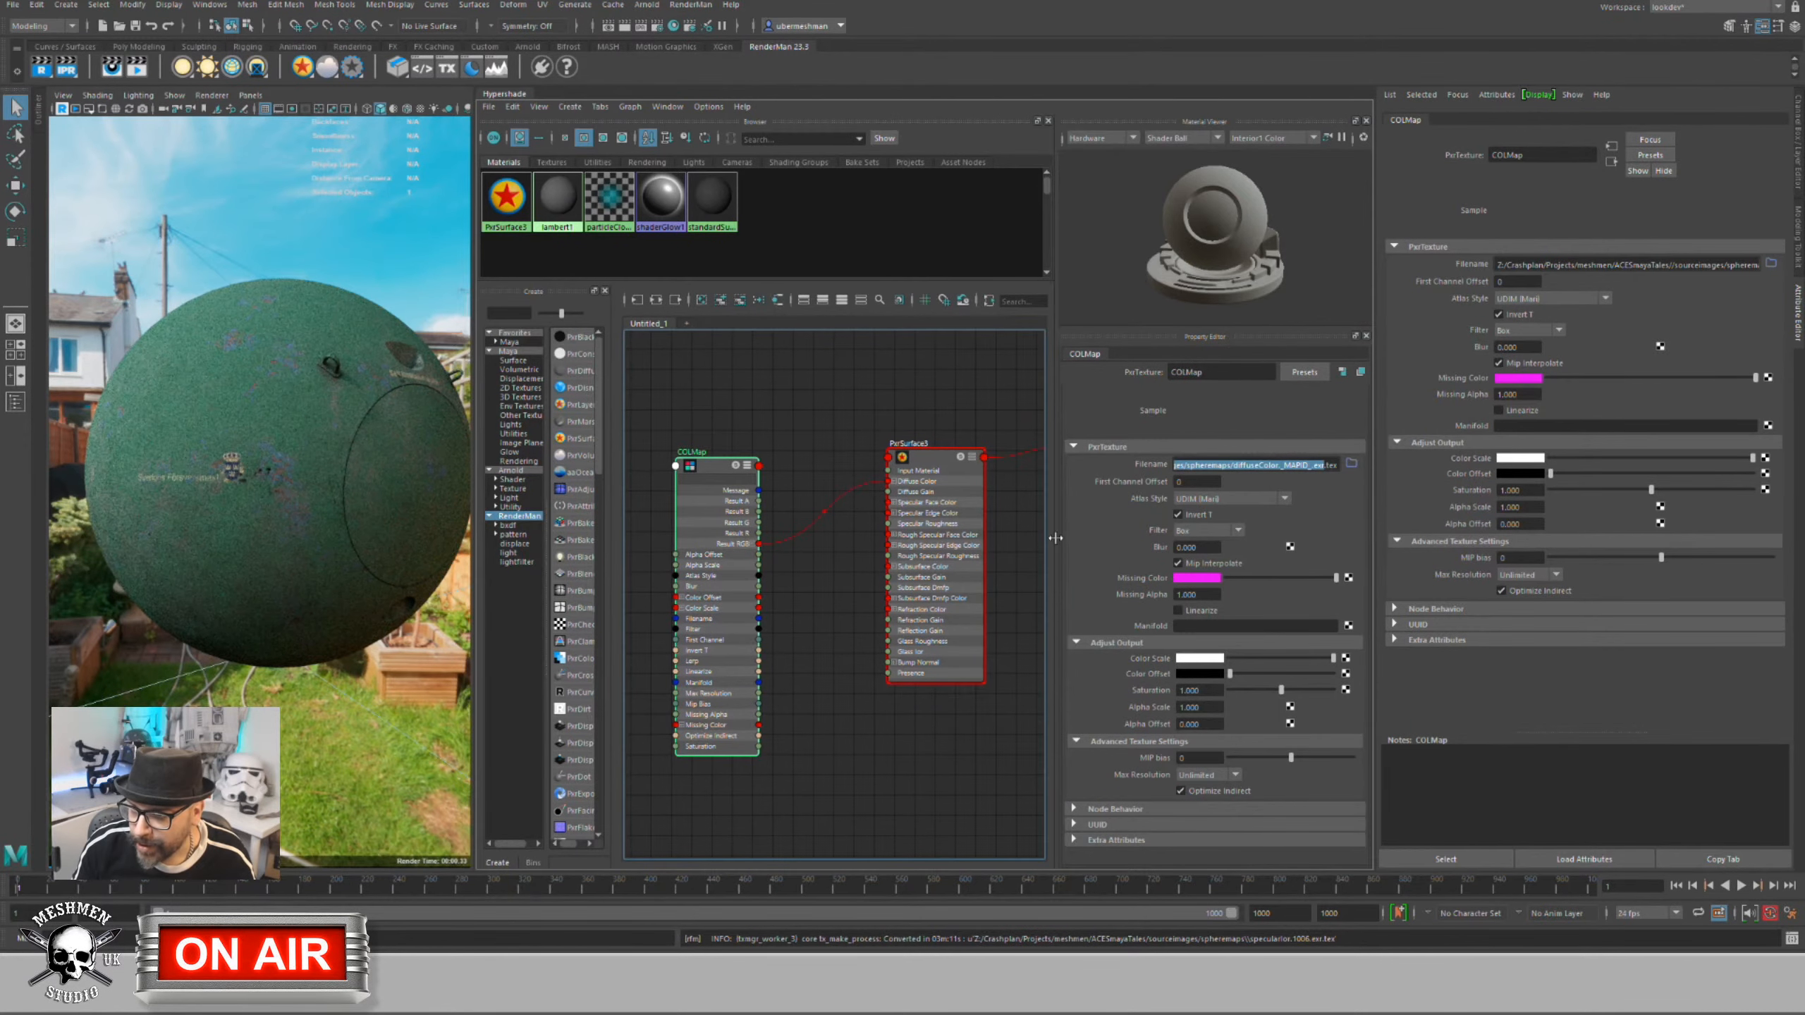
{"action": "left_click", "coordinate": [1801, 303]}
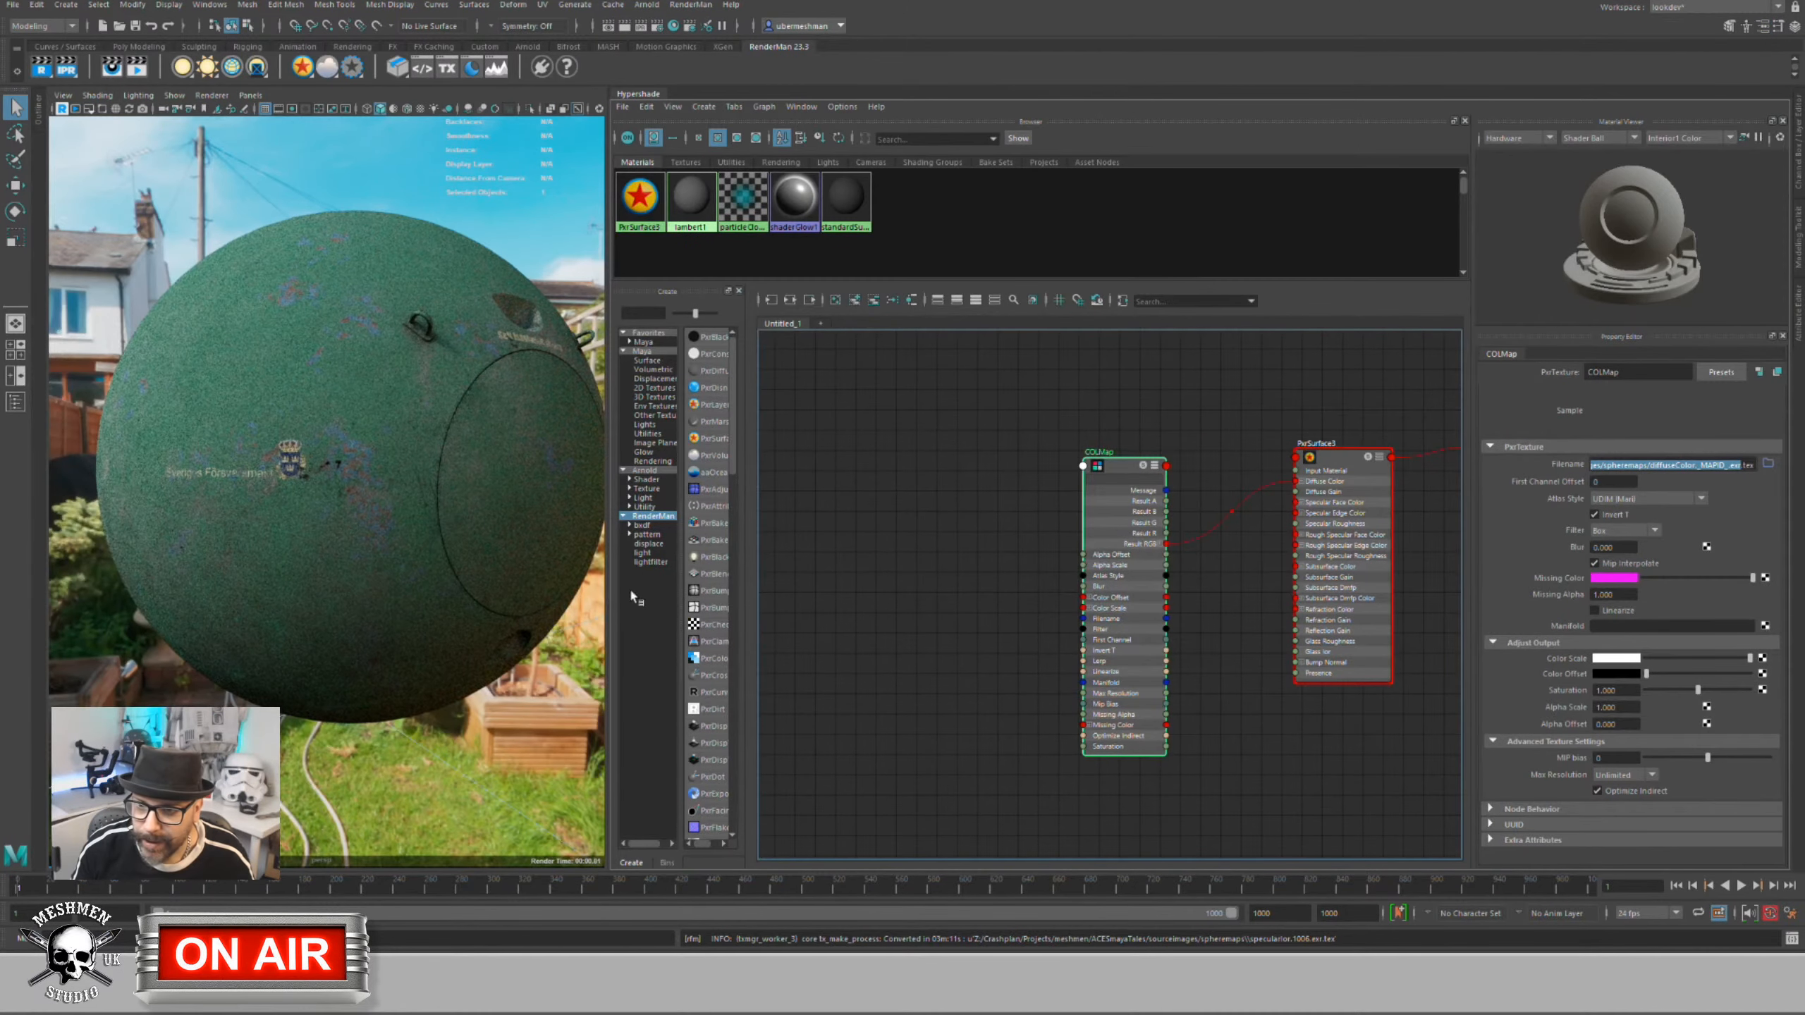
{"action": "left_click_drag", "start_coordinate": [611, 578], "coordinate": [631, 578]}
Step: Space out the COLMap and PxrSurface nodes and select the Result RGB to Diffuse Color connection between them
{"action": "left_click_drag", "start_coordinate": [1150, 460], "coordinate": [1102, 446]}
{"action": "middle_click_drag", "start_coordinate": [974, 525], "coordinate": [946, 527], "text": "alt"}
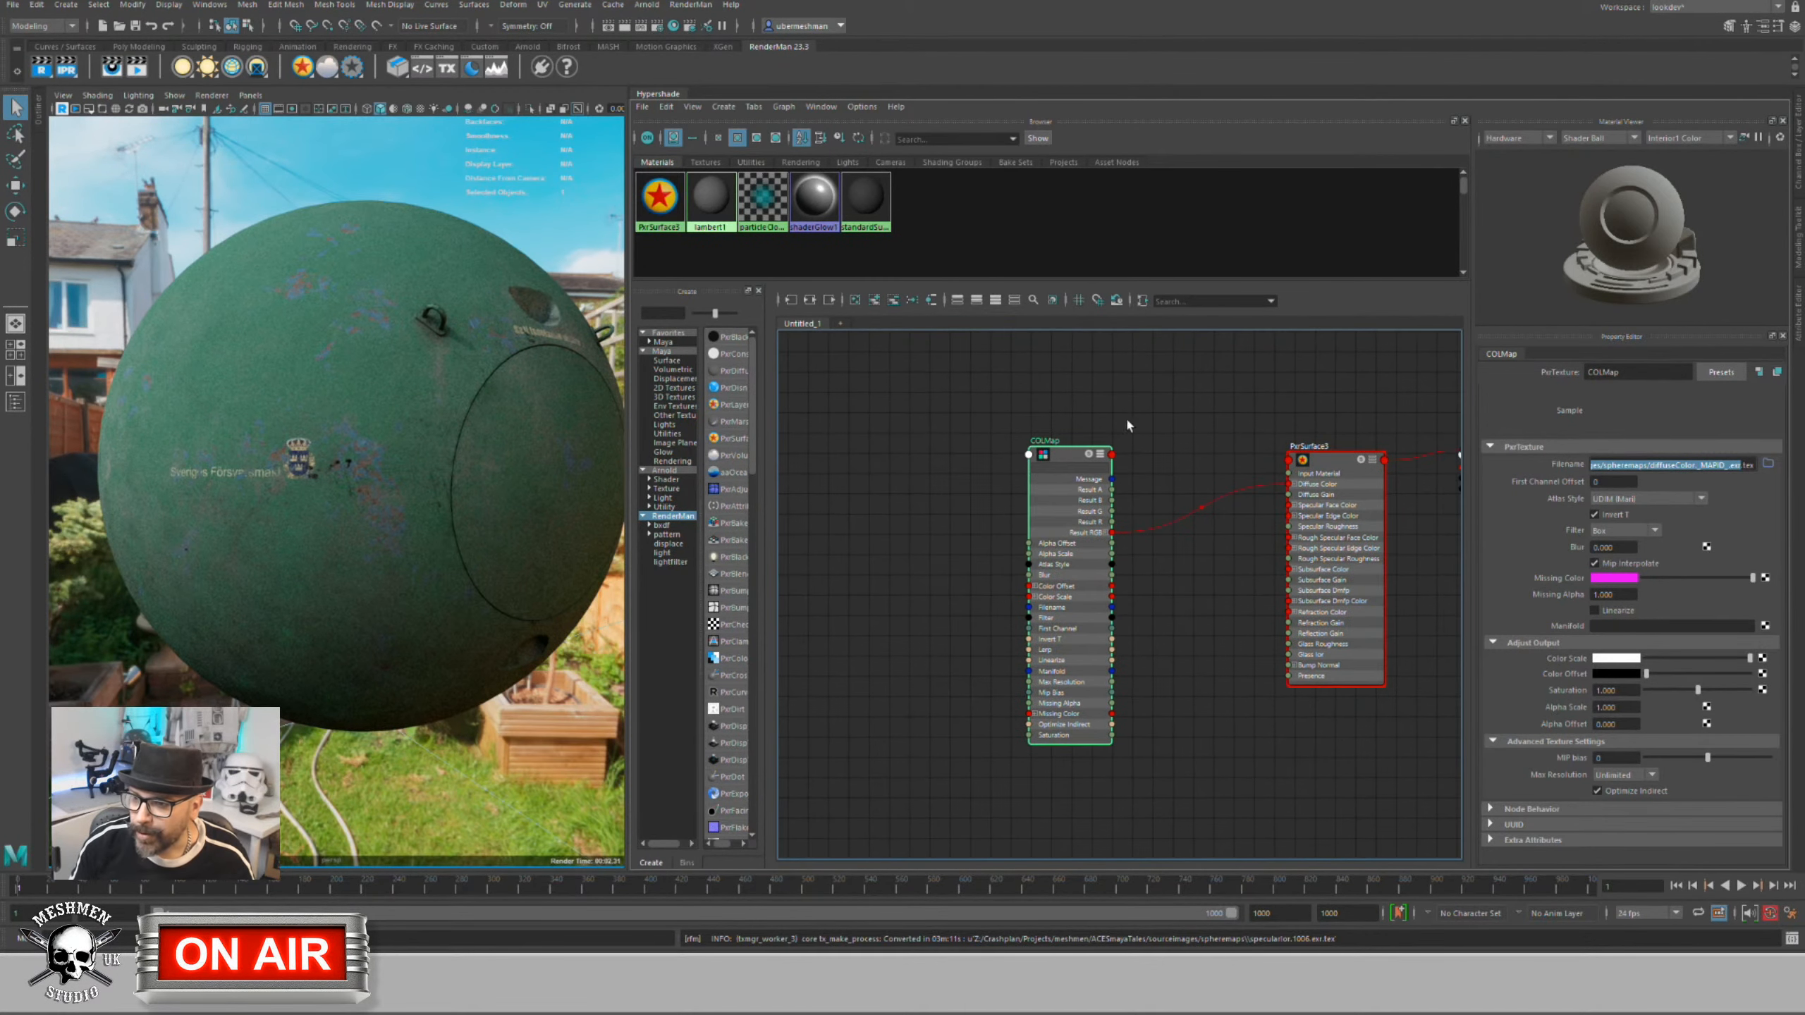
{"action": "left_click_drag", "start_coordinate": [1330, 457], "coordinate": [1323, 465]}
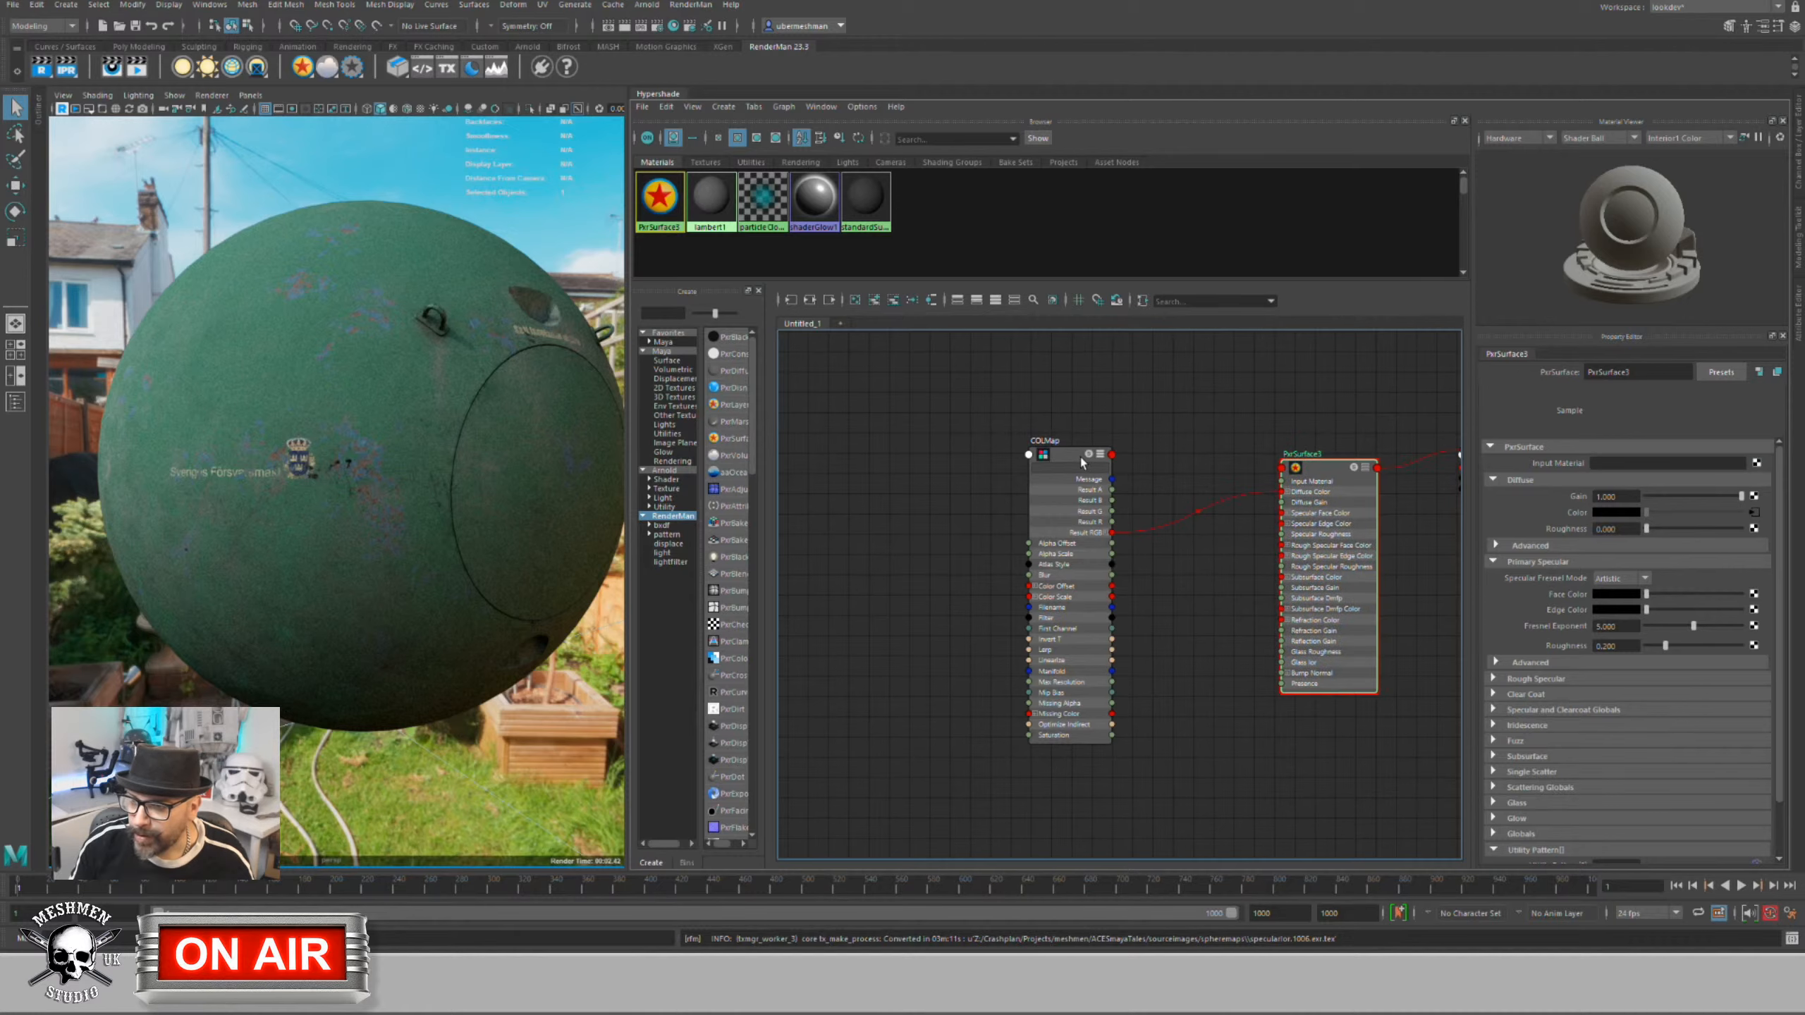
{"action": "left_click_drag", "start_coordinate": [1077, 458], "coordinate": [1058, 457]}
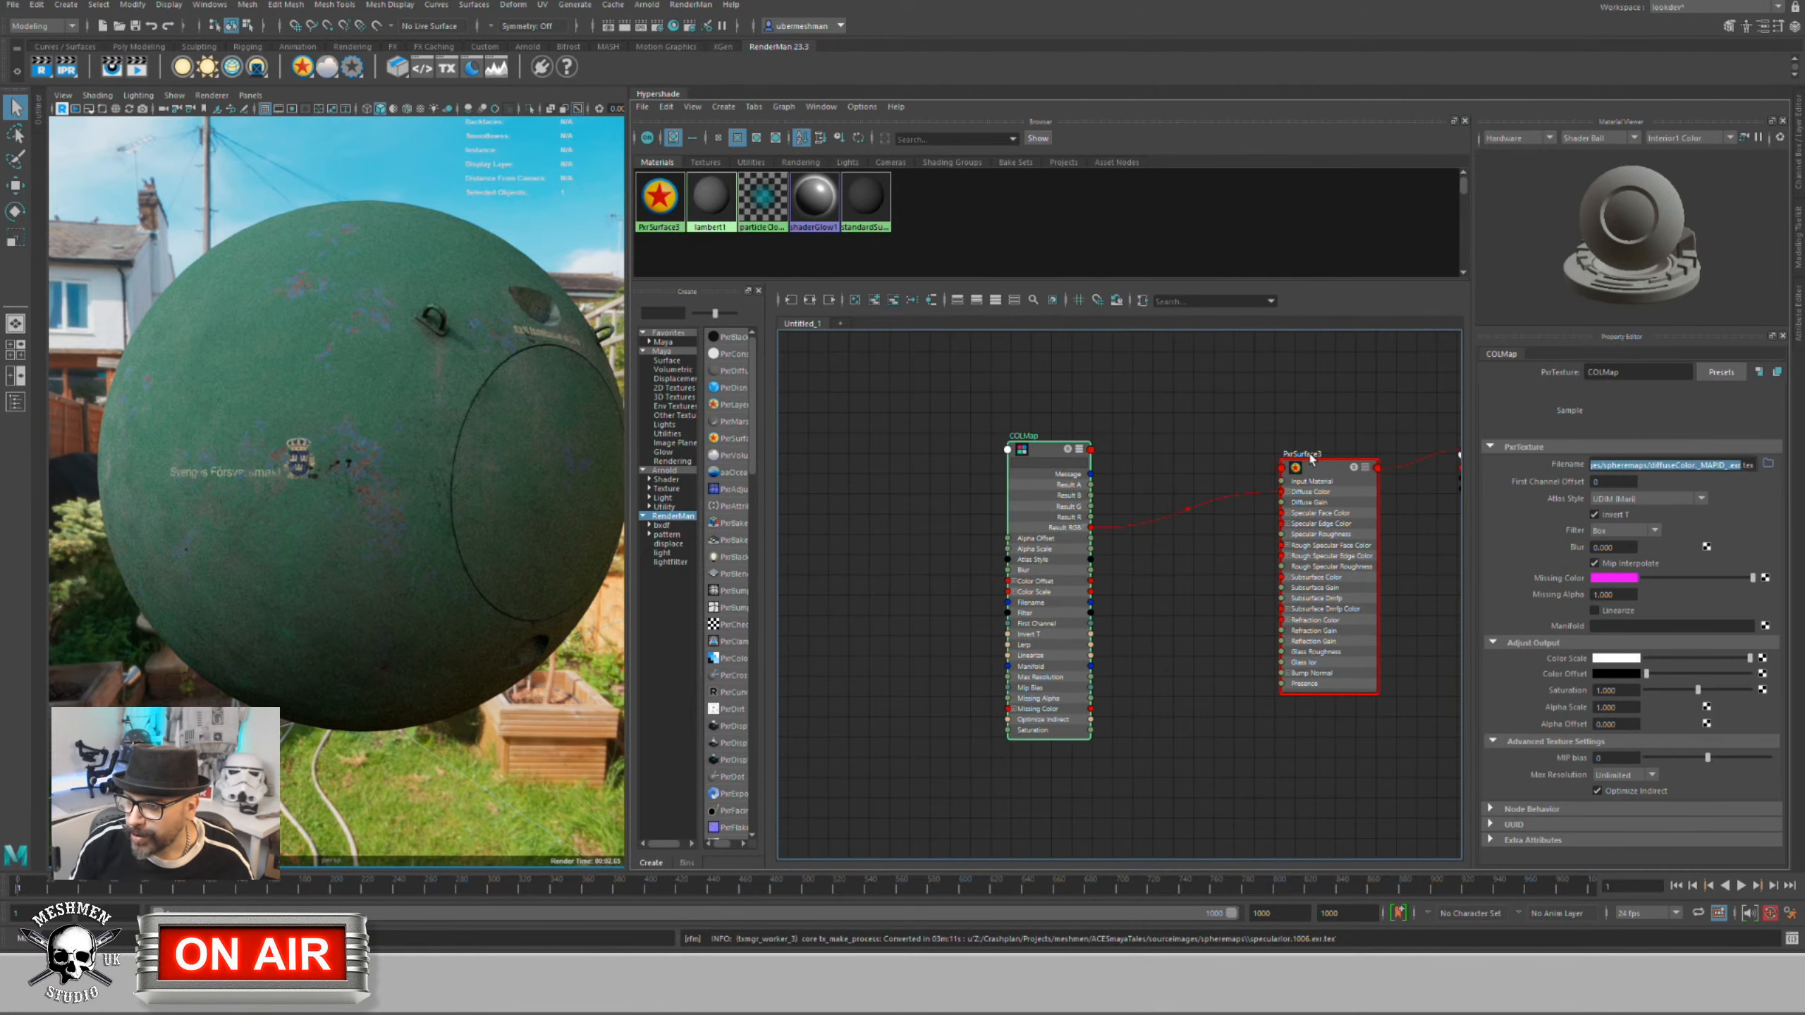
{"action": "left_click", "coordinate": [1204, 541]}
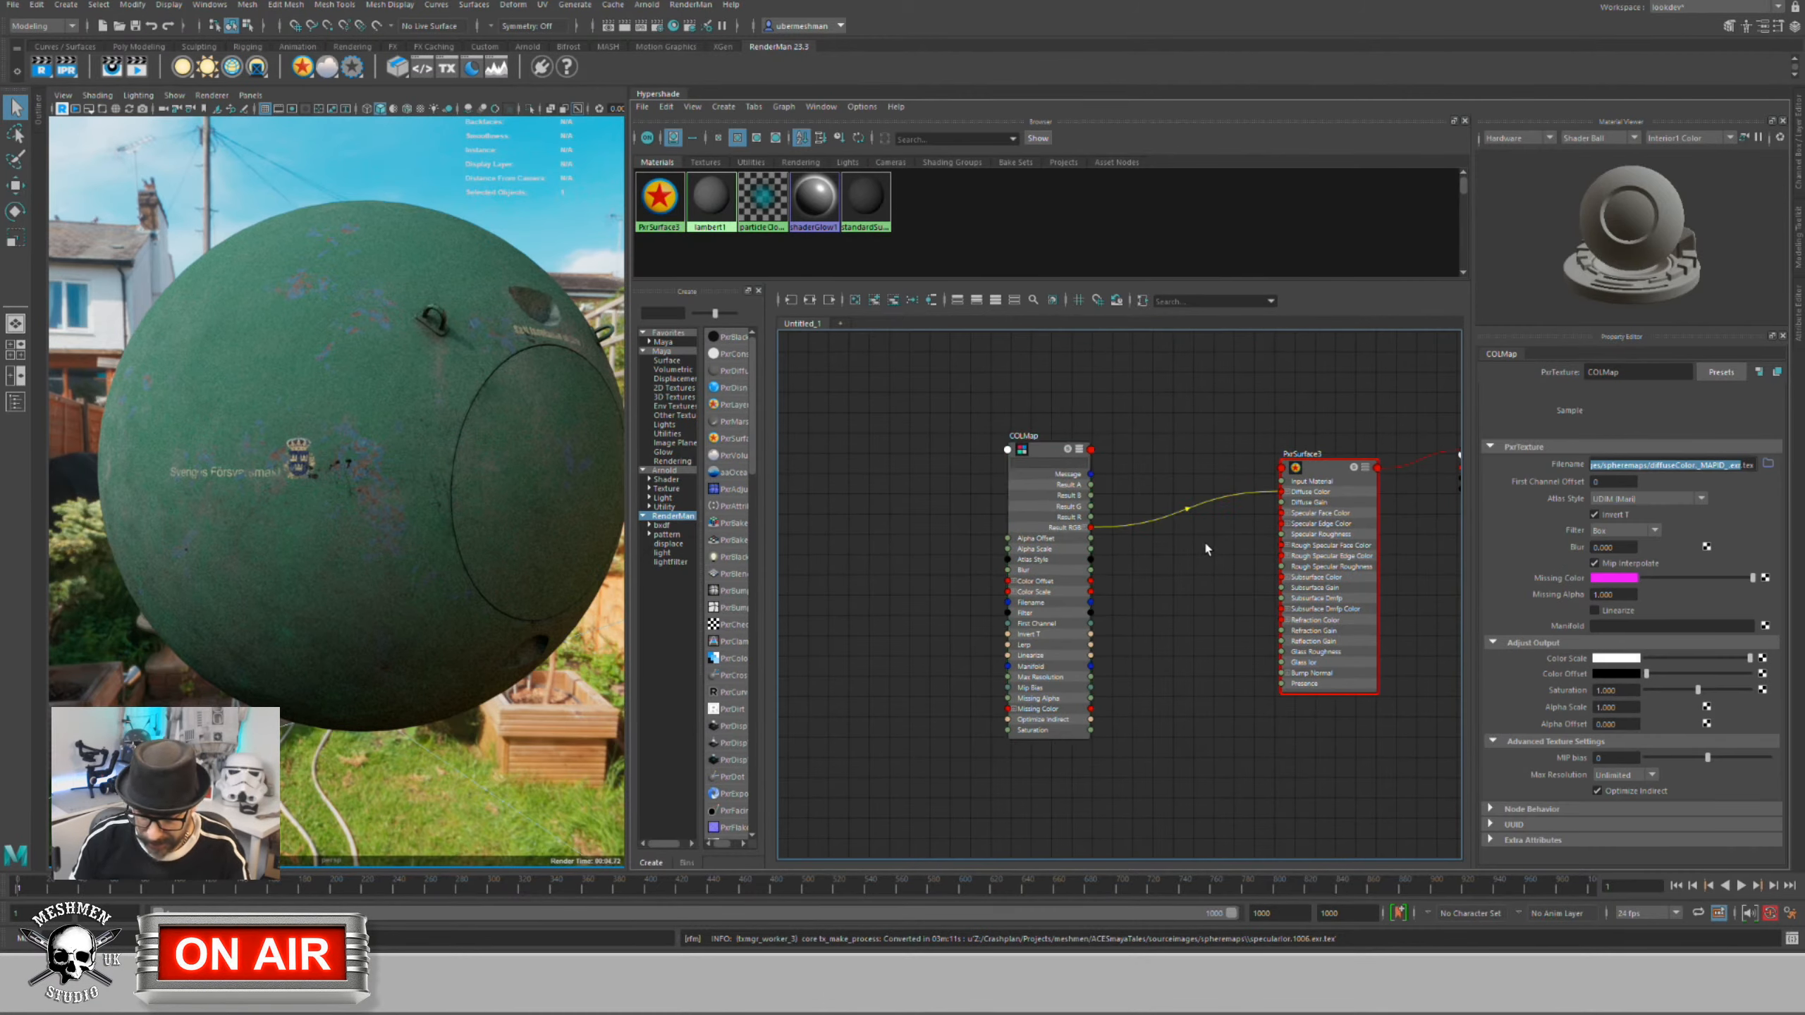
Step: Delete the selected Result RGB to Diffuse Color connection and rename the PxrSurface node to Sphere1
{"action": "key", "text": "Delete"}
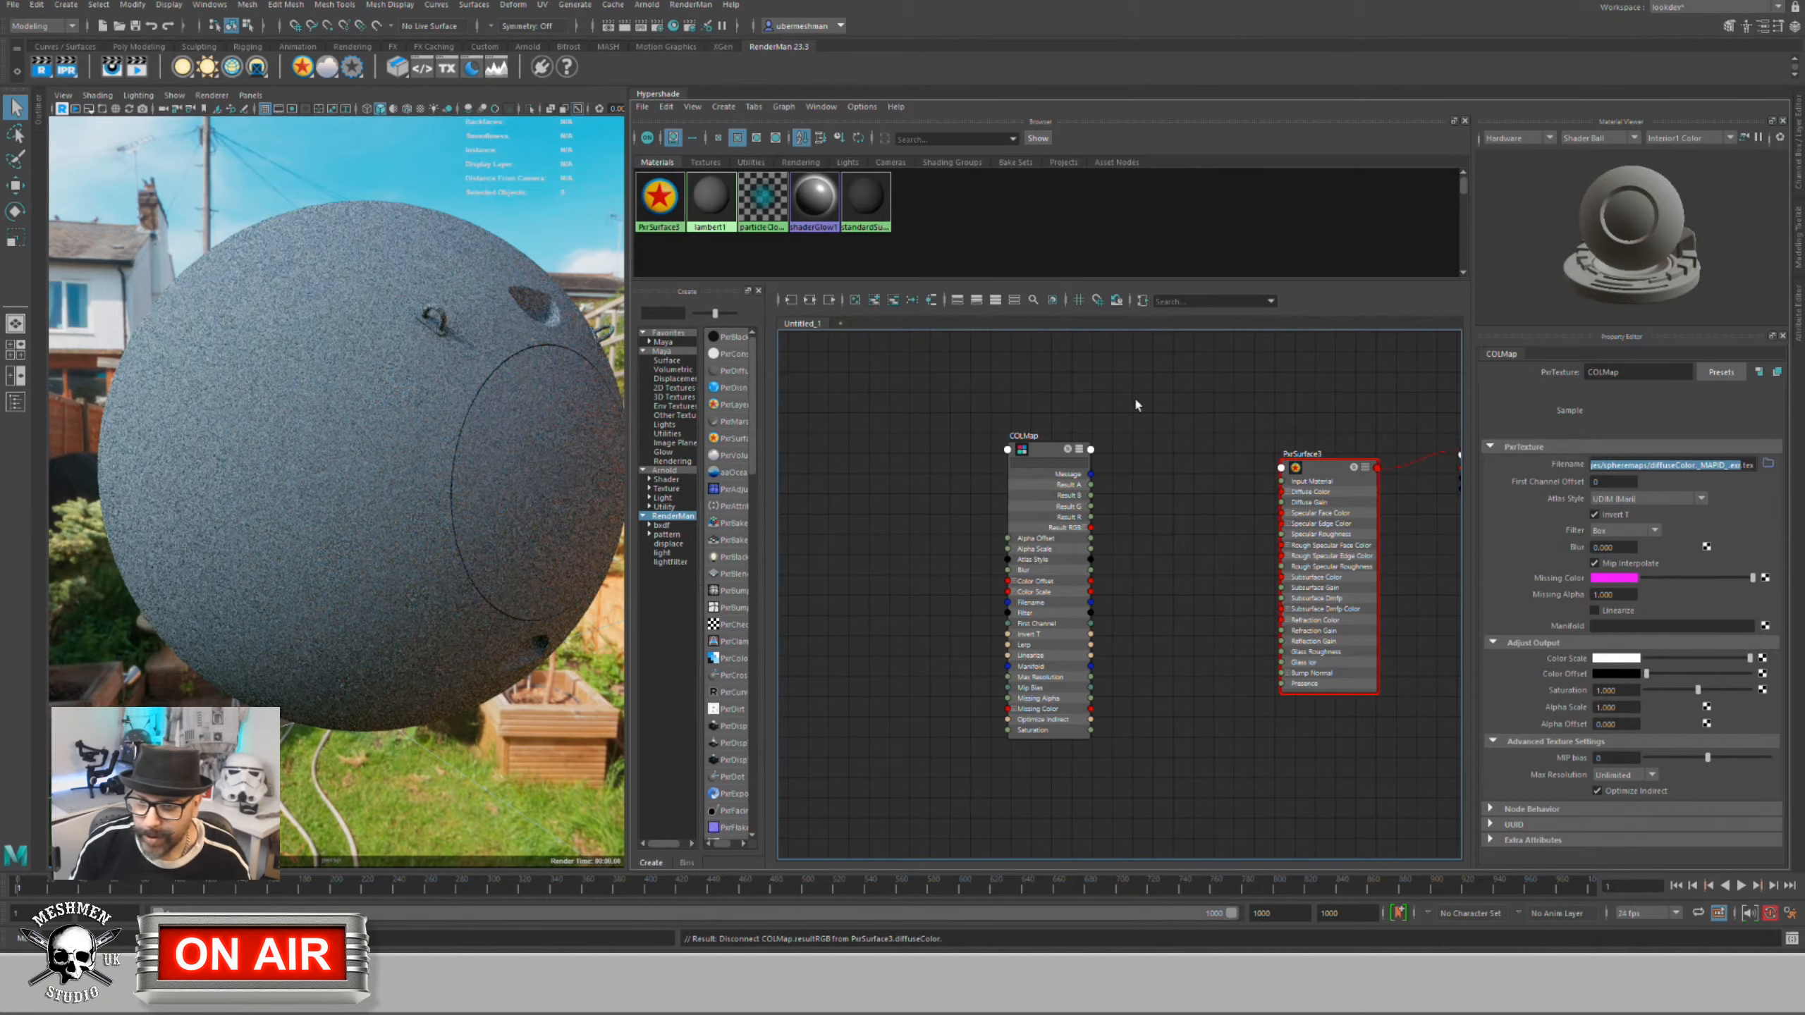
{"action": "left_click_drag", "start_coordinate": [1313, 473], "coordinate": [1305, 473]}
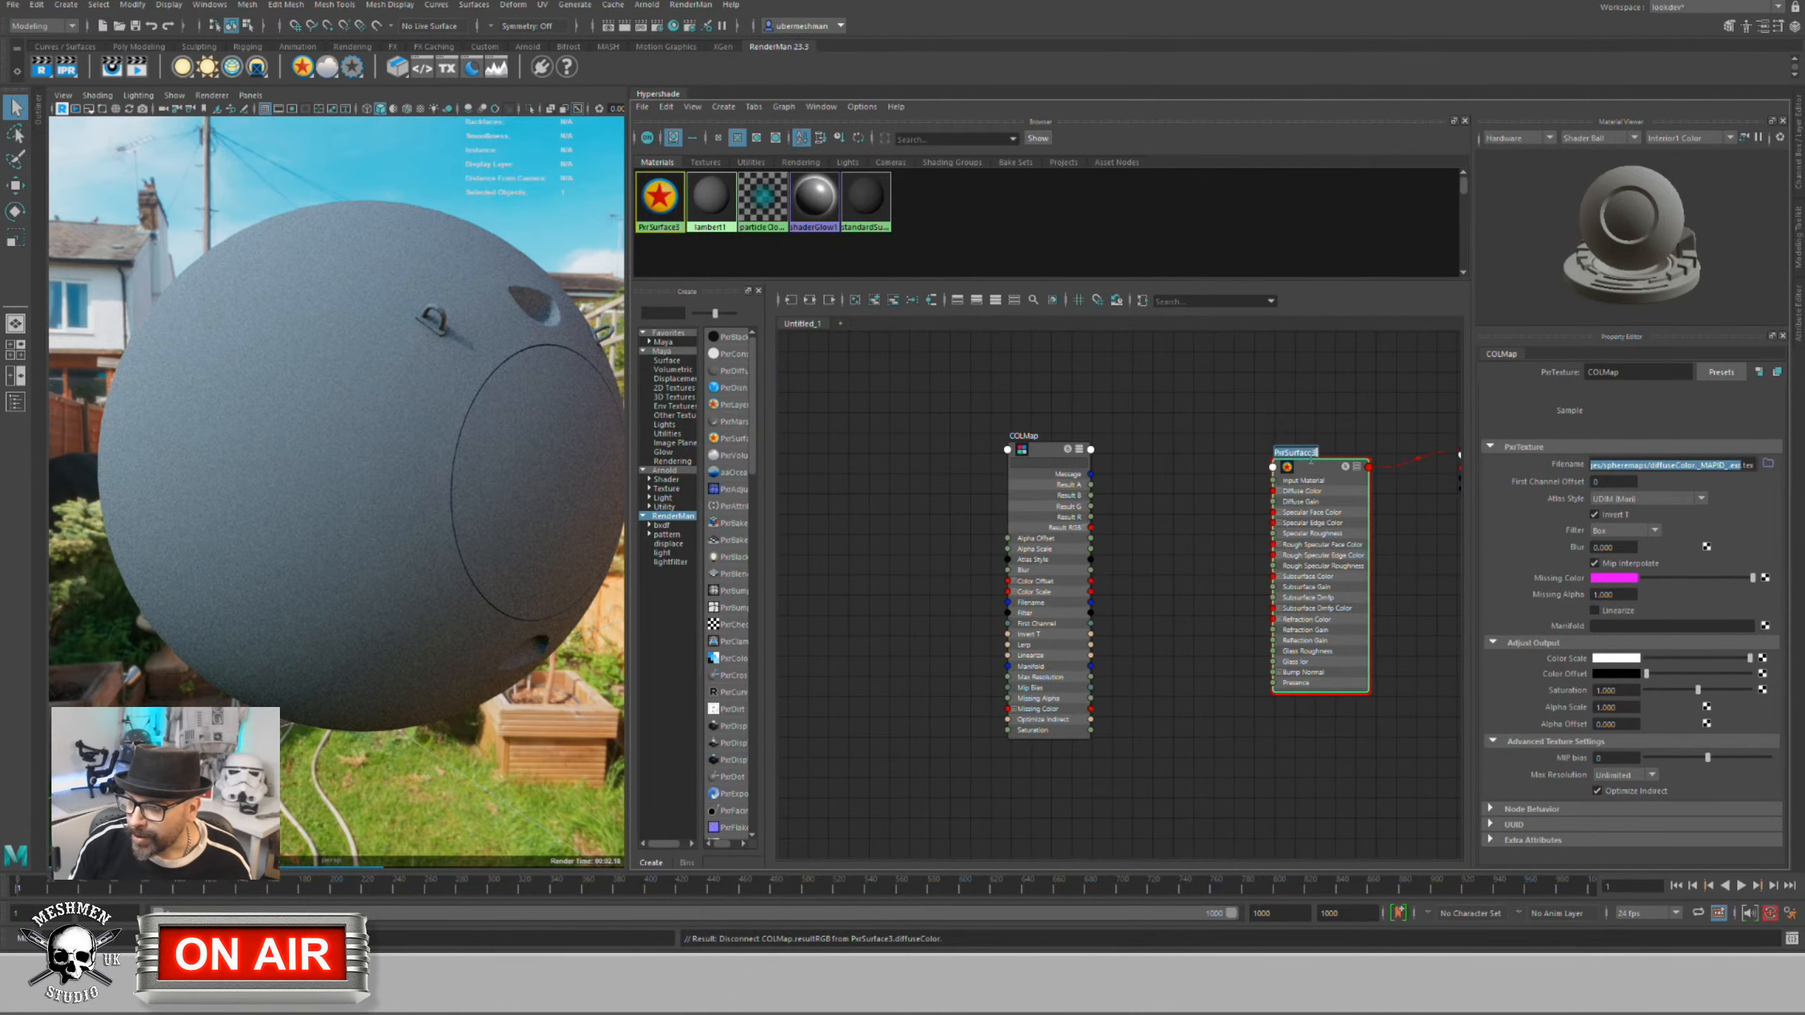
{"action": "double_click", "coordinate": [1304, 452]}
{"action": "type", "text": "Sphere"}
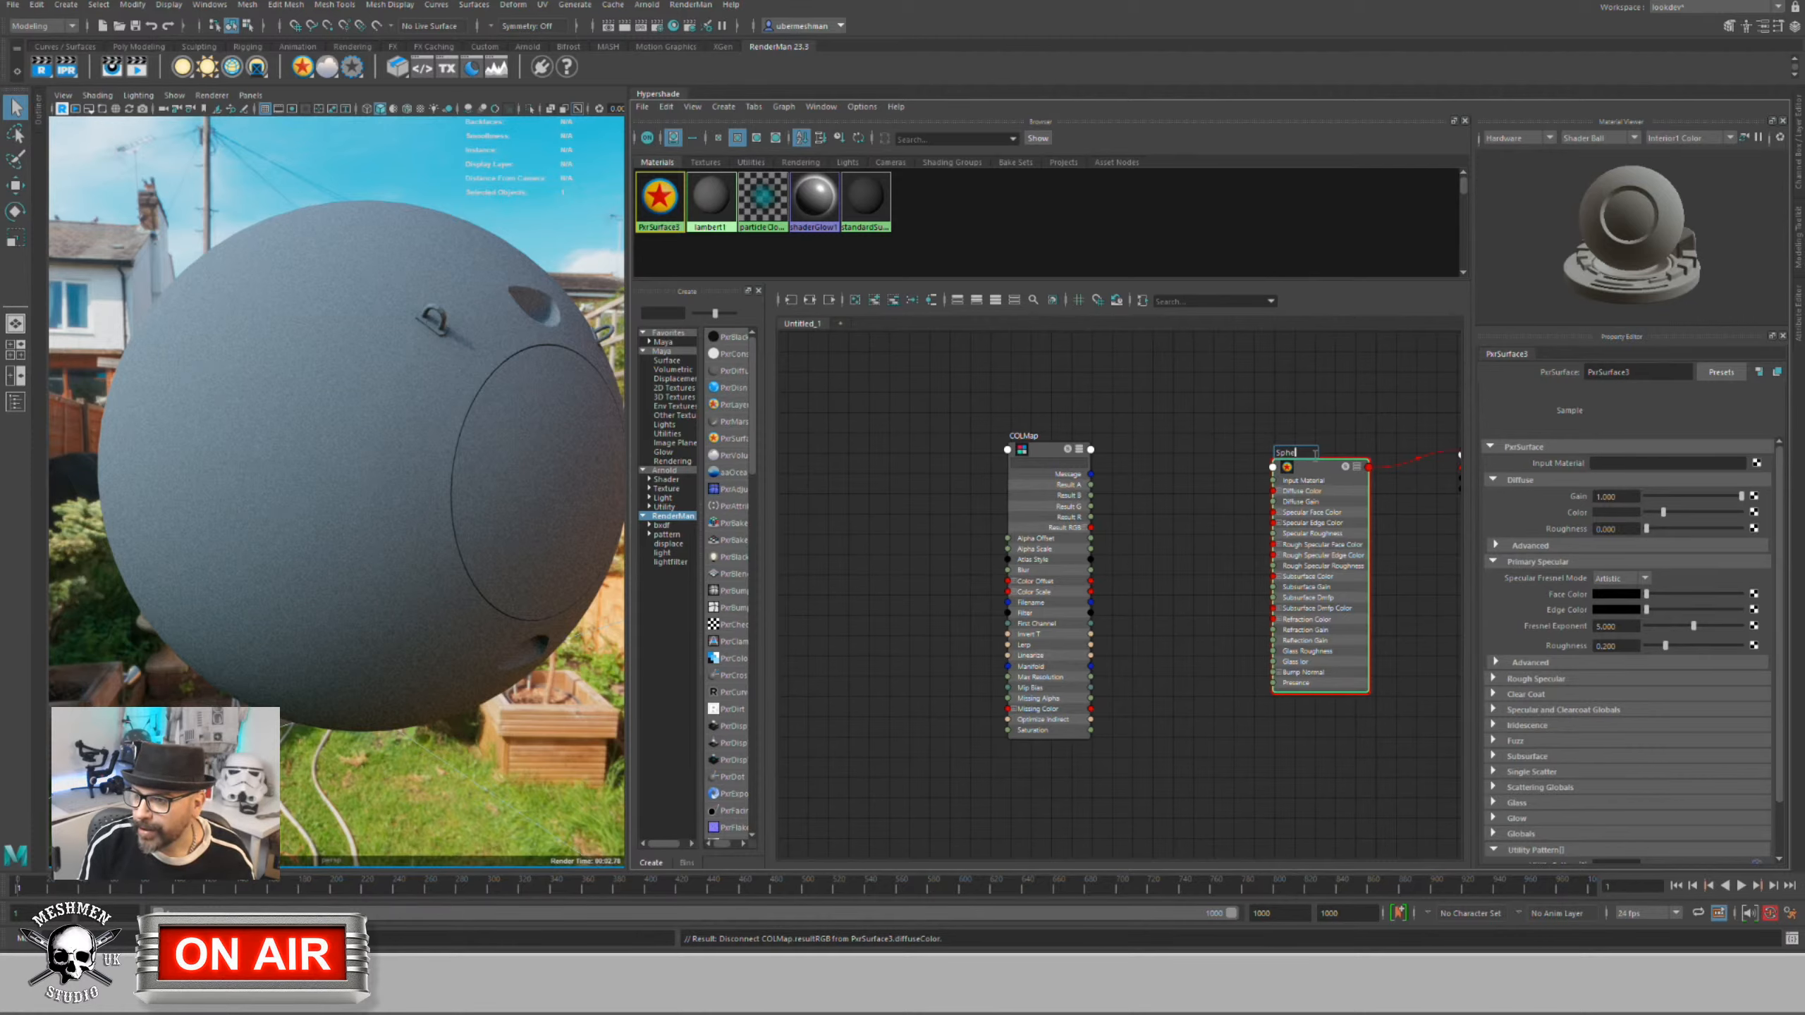
{"action": "type", "text": "1"}
{"action": "key", "text": "Return"}
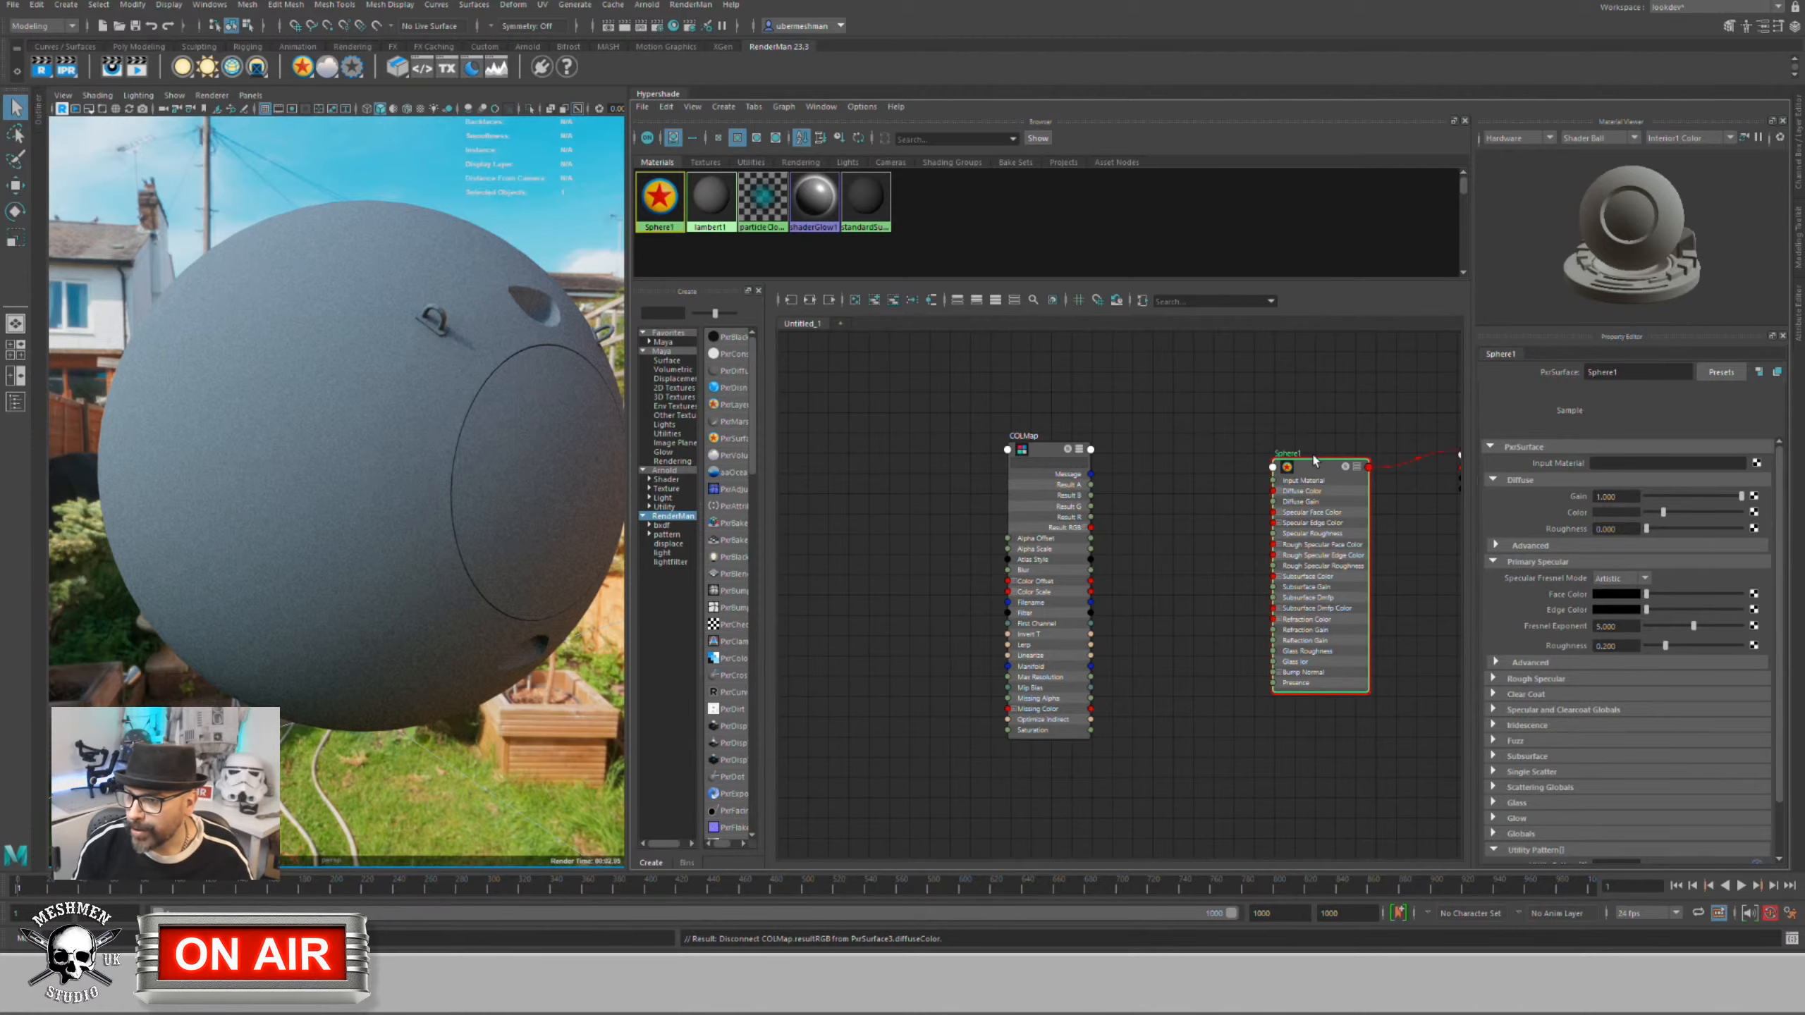
Step: Reposition the COLMap node and connect its Result RGB output to the Diffuse Color input of Sphere1
{"action": "left_click_drag", "start_coordinate": [439, 560], "coordinate": [371, 565], "text": "alt"}
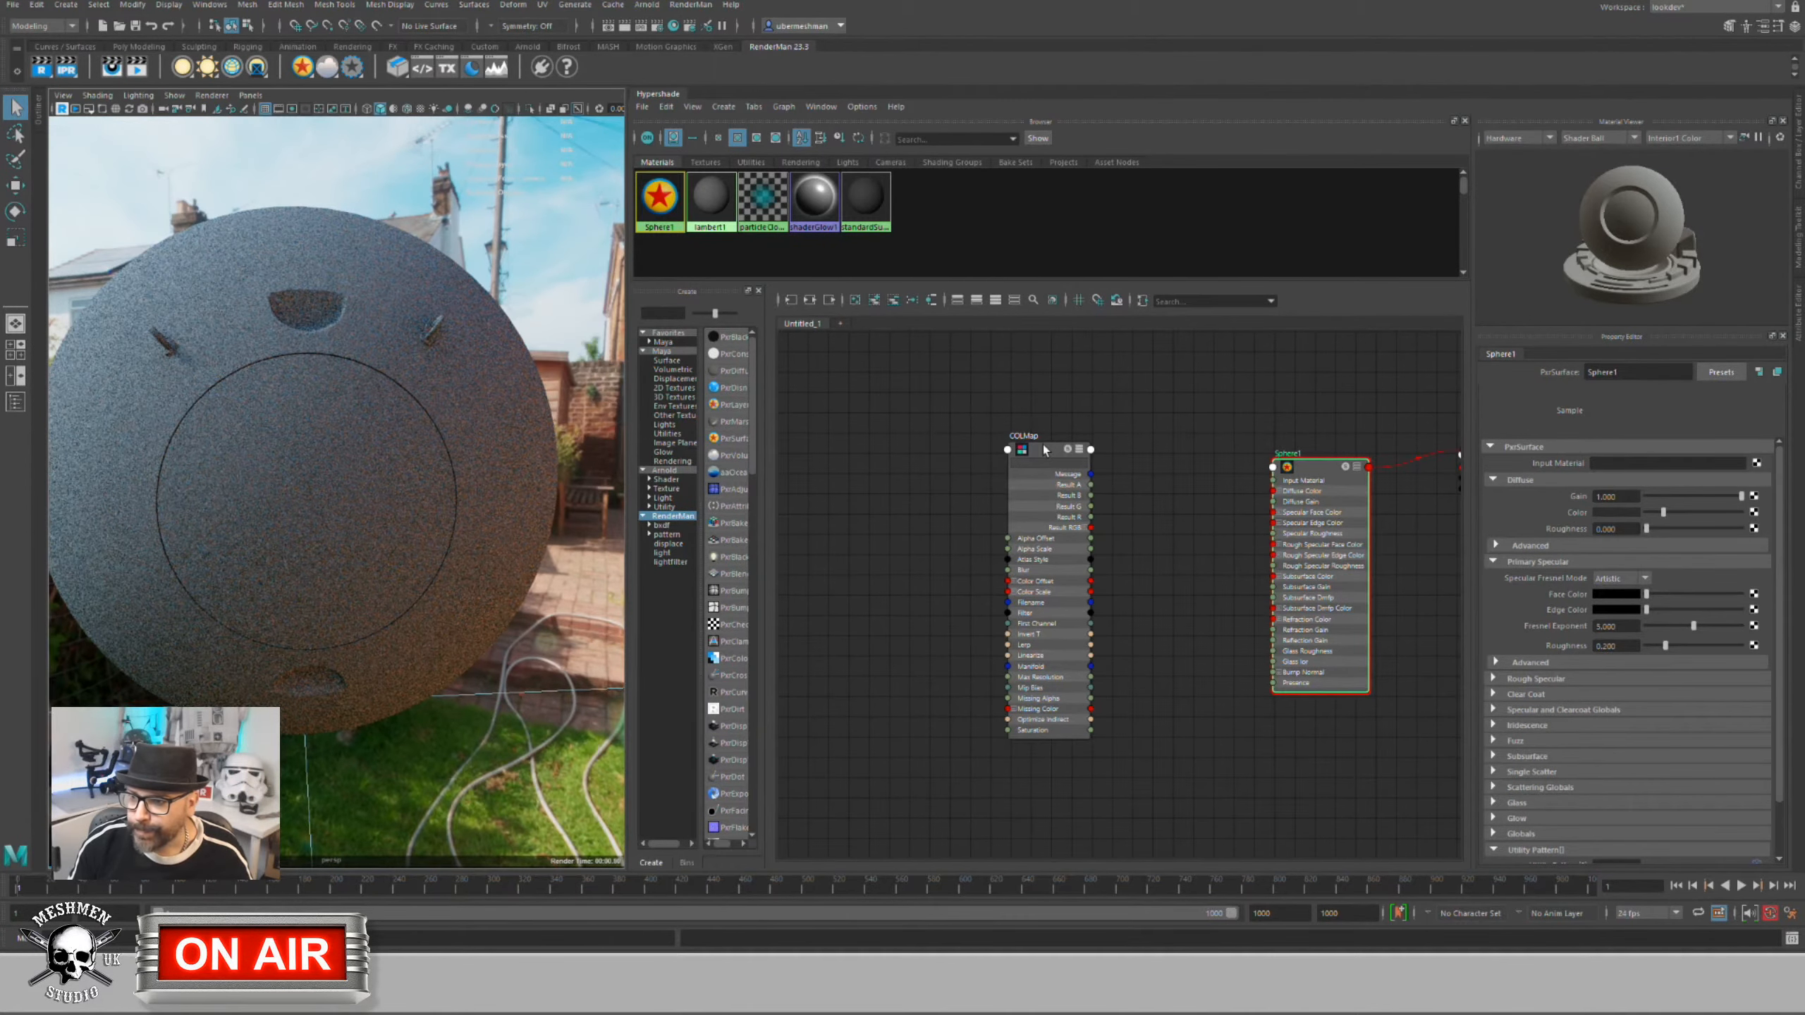
{"action": "left_click_drag", "start_coordinate": [1043, 448], "coordinate": [1018, 448]}
{"action": "middle_click_drag", "start_coordinate": [1104, 452], "coordinate": [1142, 450], "text": "alt"}
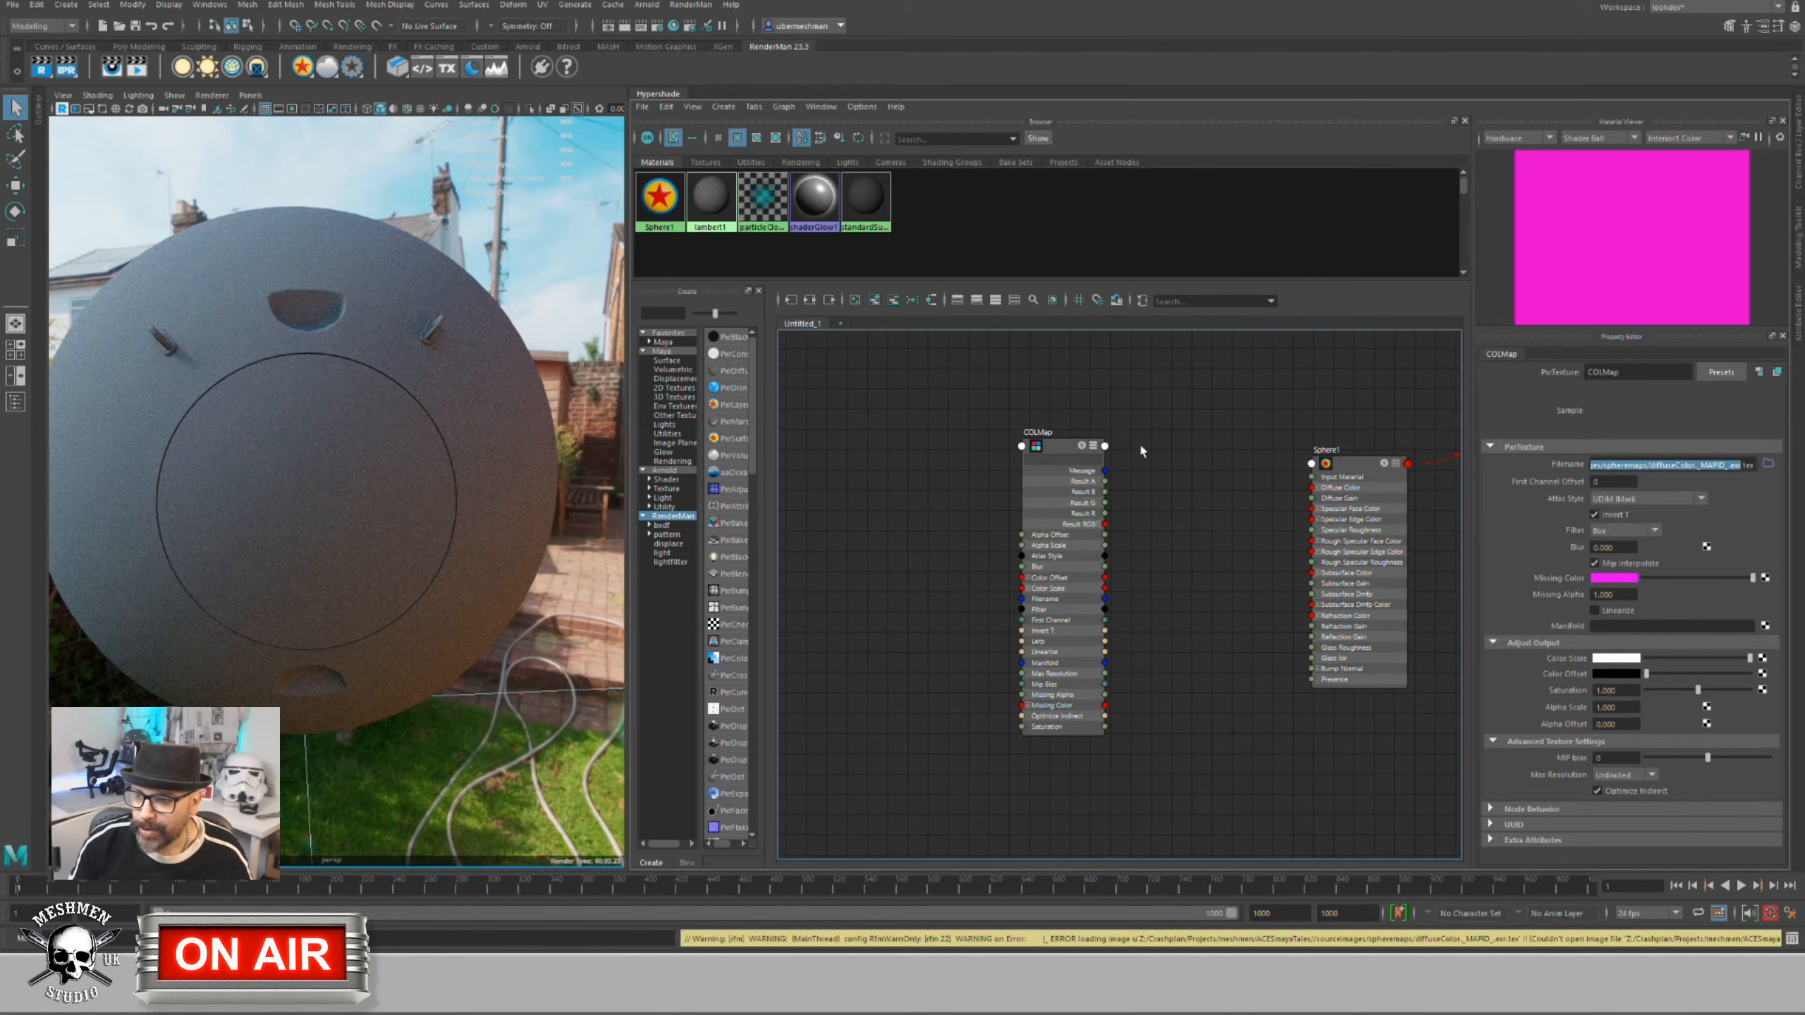
{"action": "left_click_drag", "start_coordinate": [1052, 450], "coordinate": [1021, 457]}
{"action": "left_click", "coordinate": [1117, 476]}
{"action": "middle_click_drag", "start_coordinate": [1139, 464], "coordinate": [1152, 455], "text": "alt"}
{"action": "left_click_drag", "start_coordinate": [1044, 449], "coordinate": [1036, 453]}
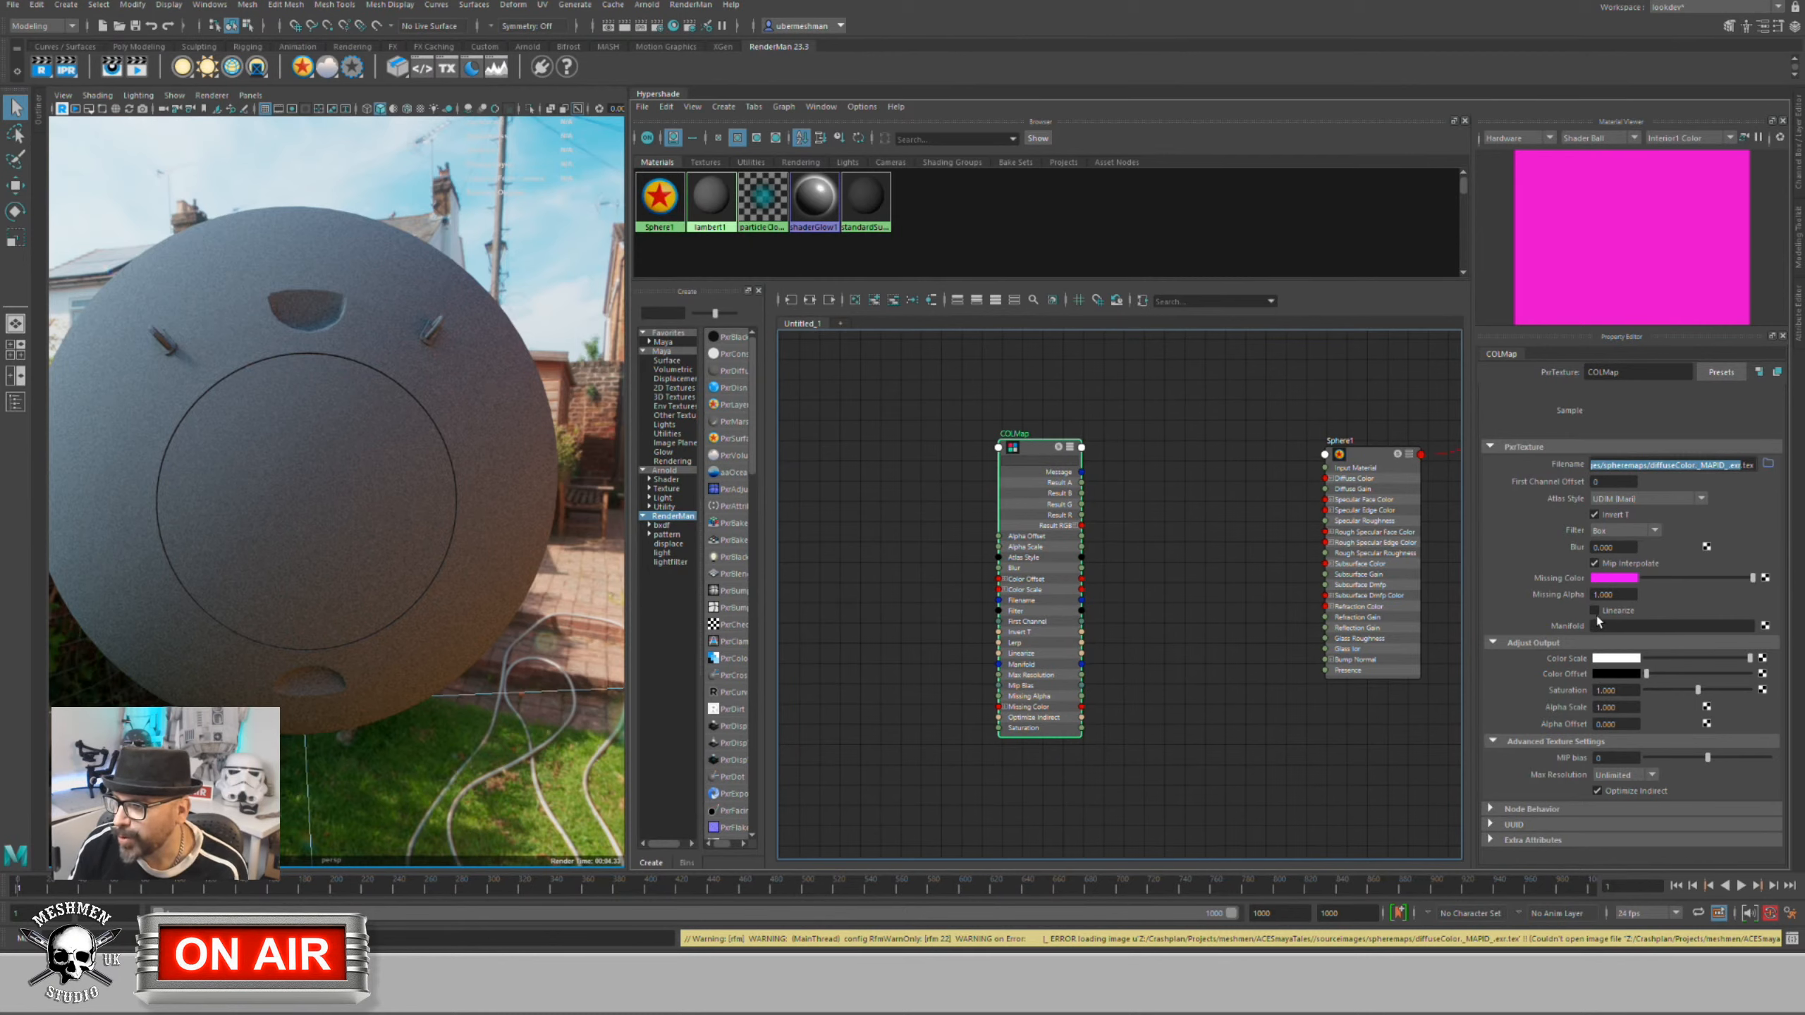
{"action": "mouse_move", "coordinate": [1598, 616]}
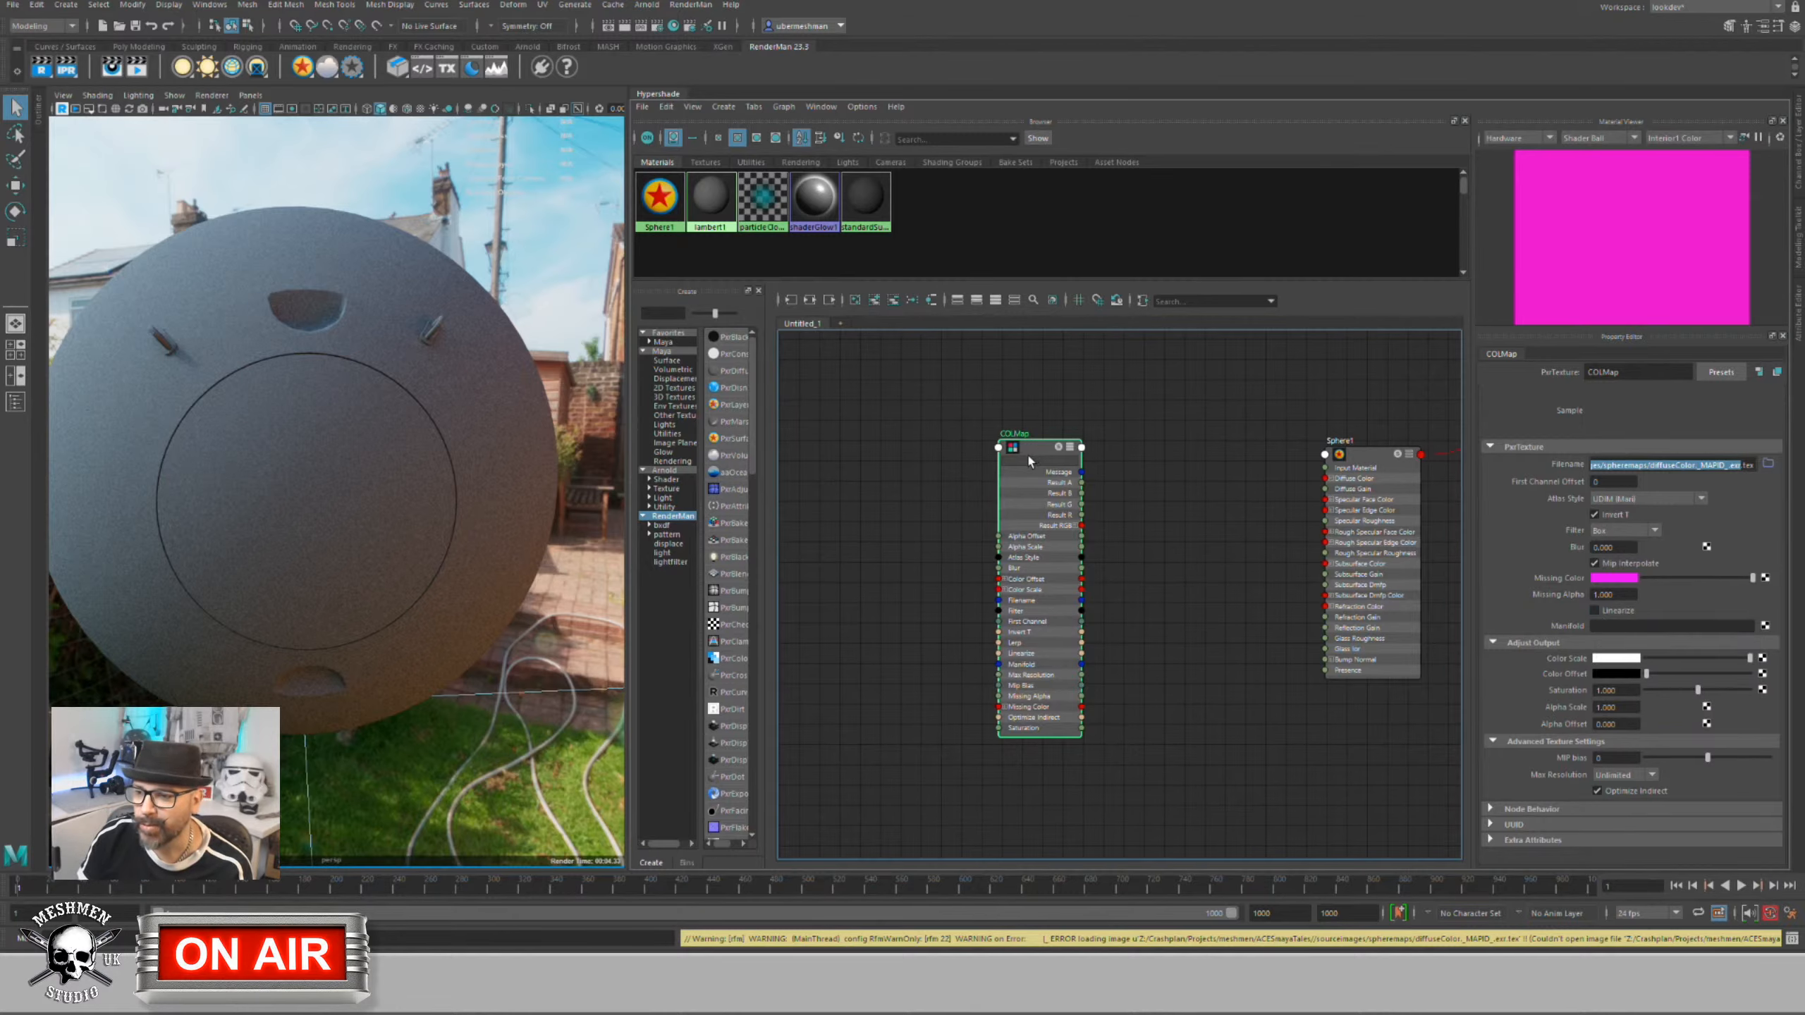
{"action": "left_click_drag", "start_coordinate": [1044, 457], "coordinate": [1044, 457]}
{"action": "left_click", "coordinate": [1137, 517]}
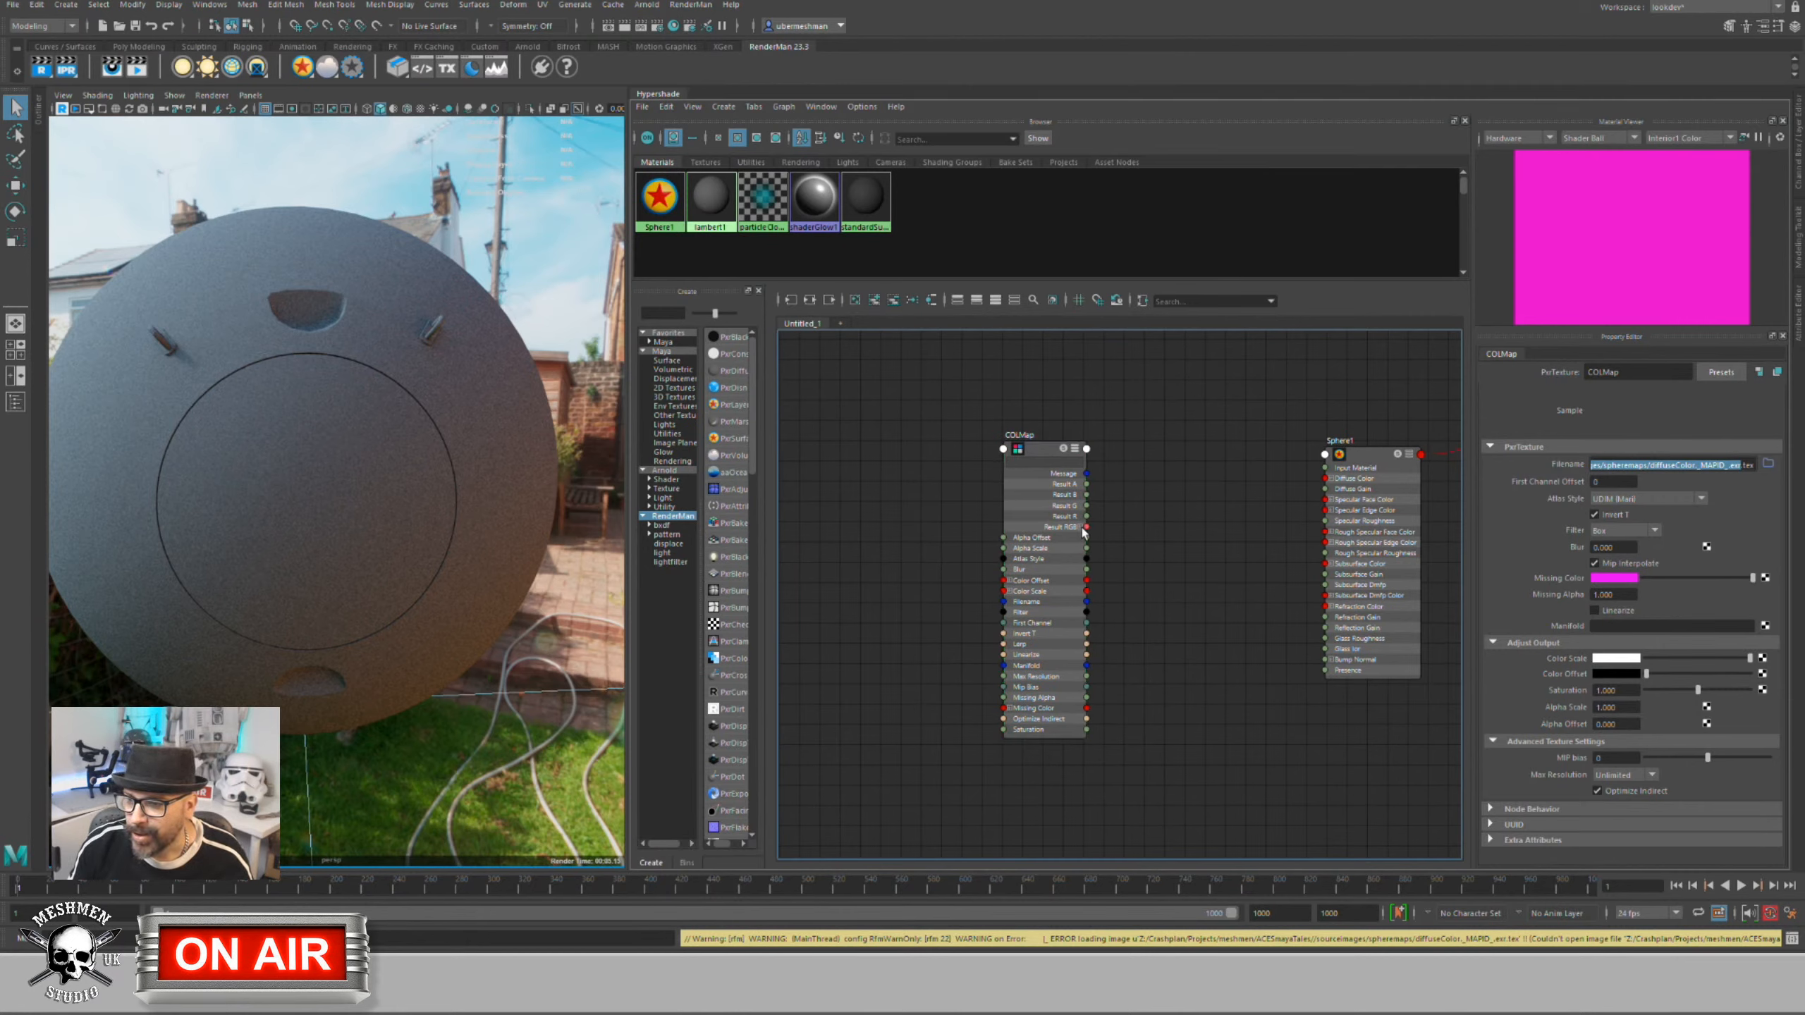
{"action": "left_click_drag", "start_coordinate": [1034, 456], "coordinate": [1048, 453]}
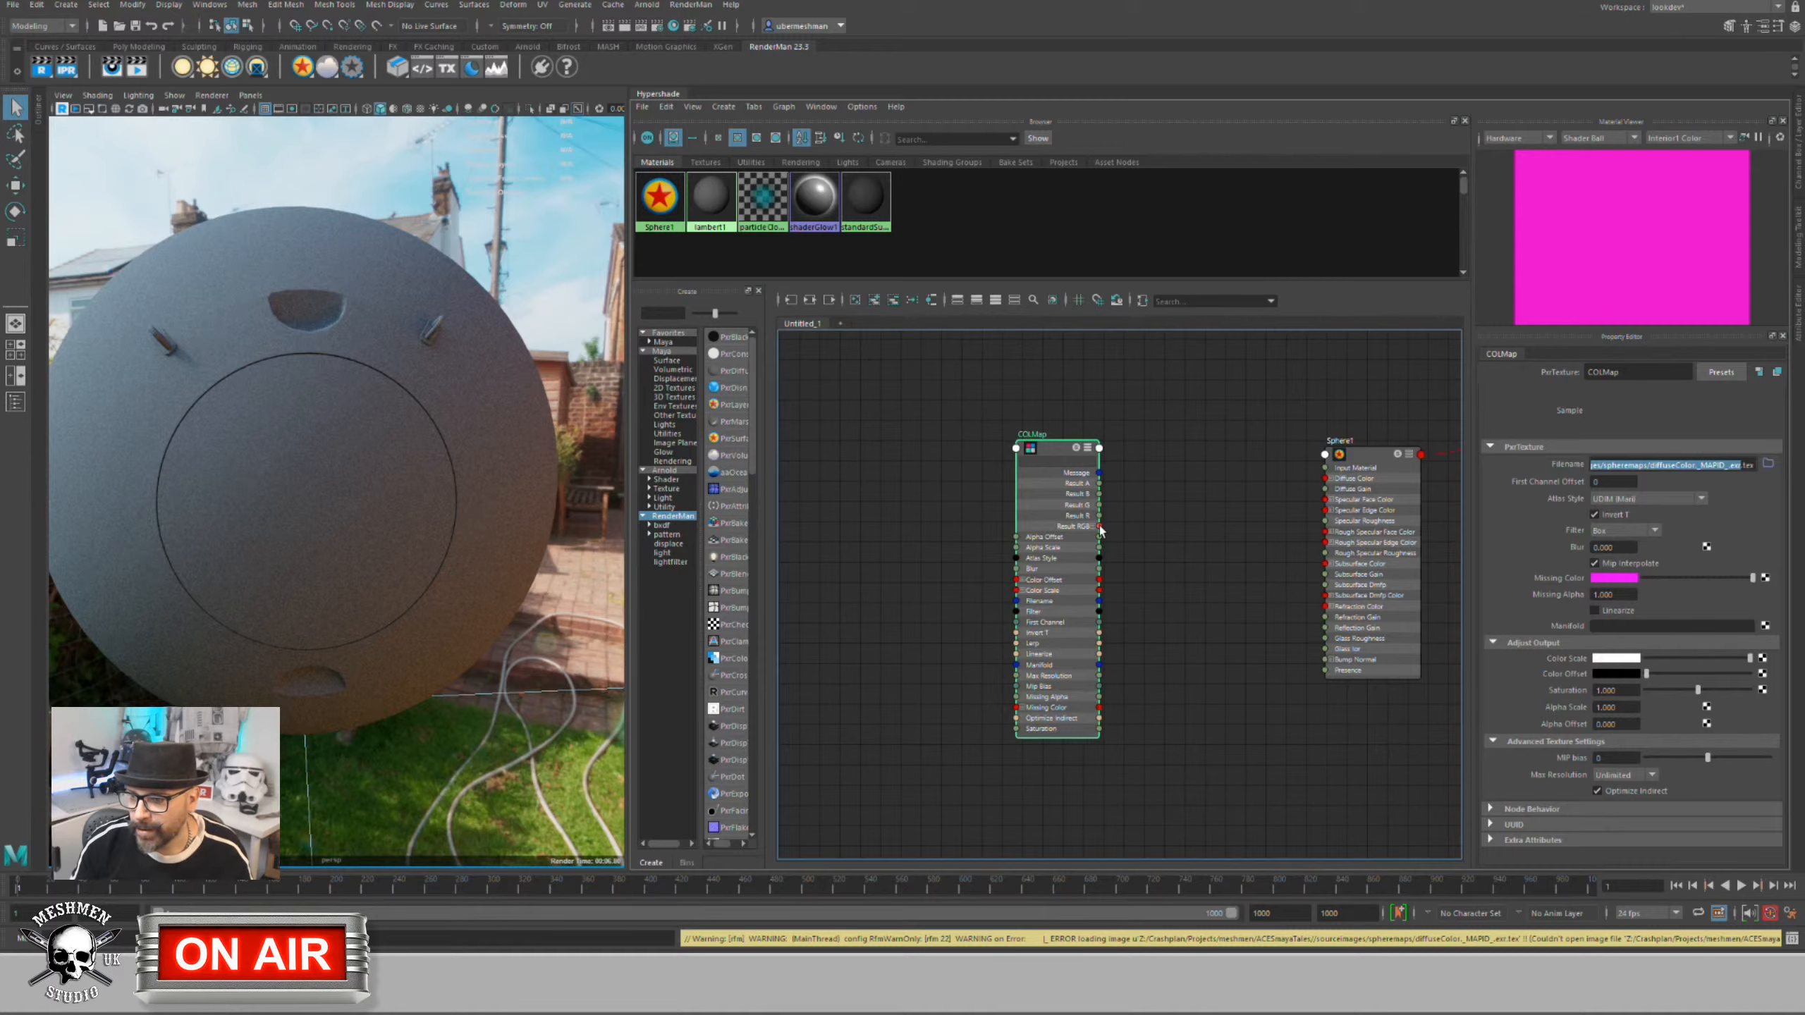
{"action": "left_click_drag", "start_coordinate": [1100, 526], "coordinate": [1326, 478]}
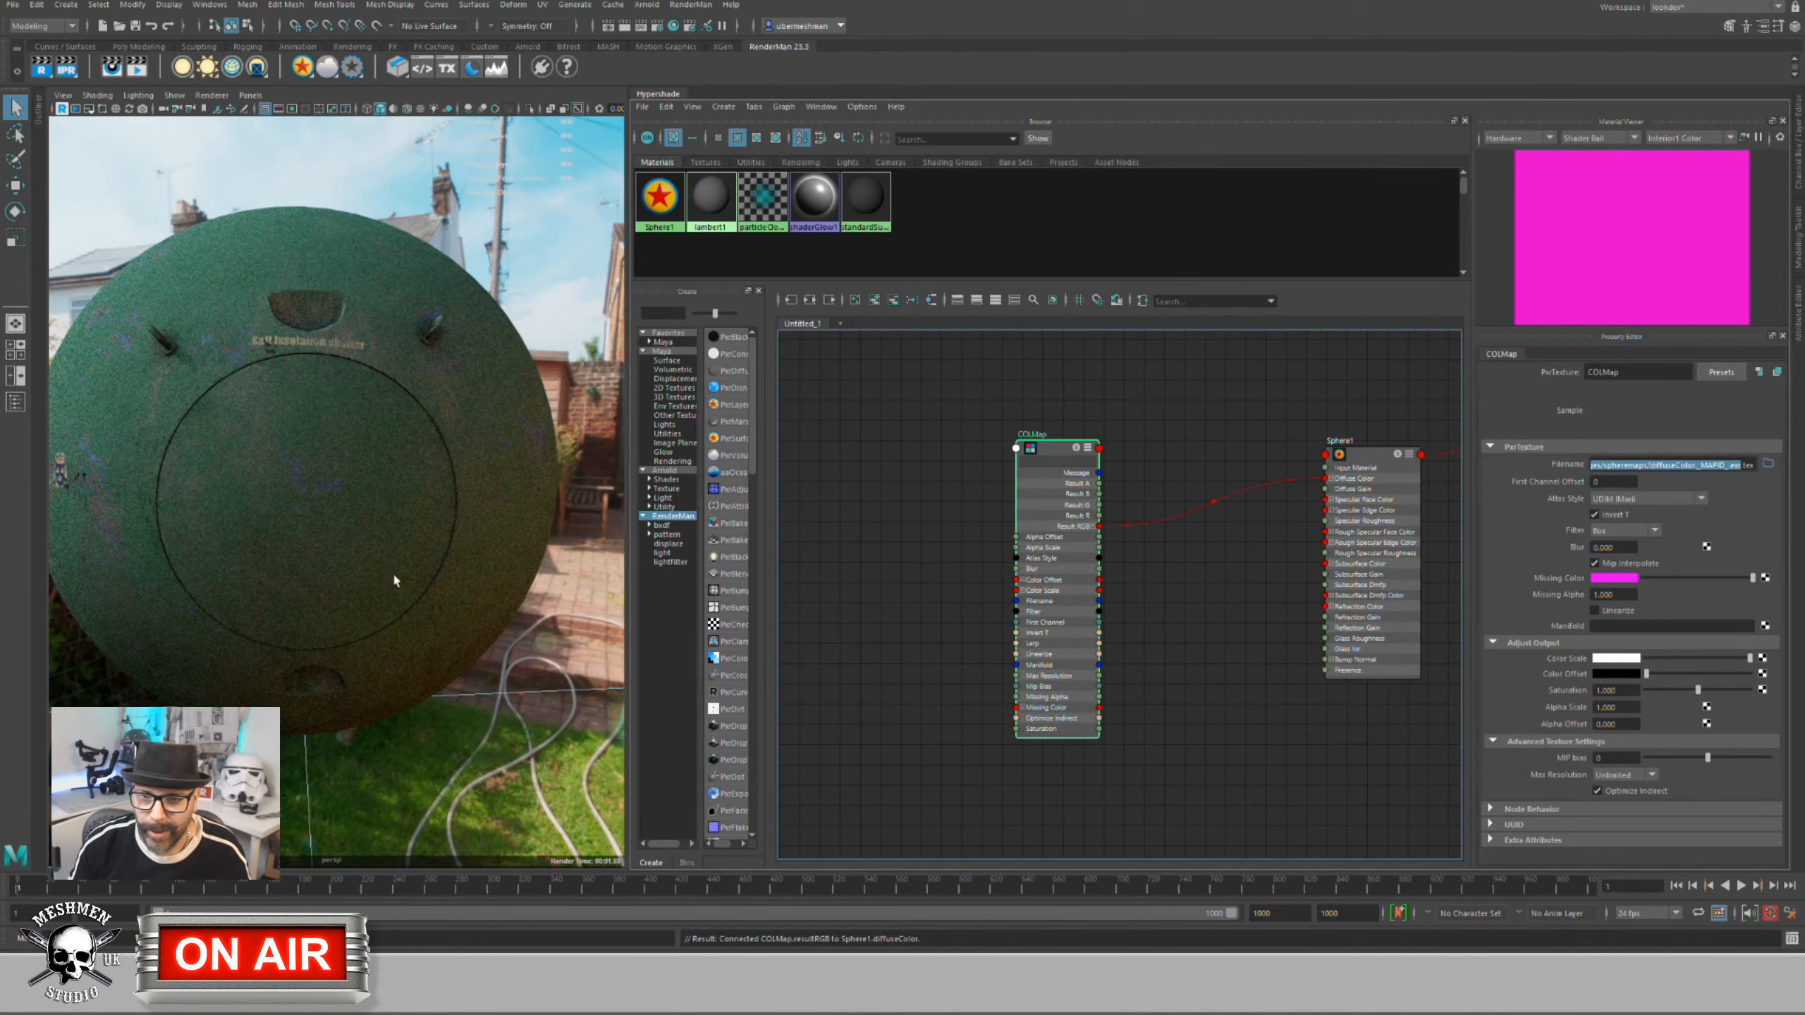
Step: Temporarily hide the sphere's circular hatch to look at the opening behind it, restore it and clear its selection
{"action": "mouse_move", "coordinate": [393, 577]}
{"action": "left_mouse_down", "text": "alt"}
{"action": "mouse_move", "coordinate": [487, 576]}
{"action": "mouse_move", "coordinate": [296, 597]}
{"action": "mouse_move", "coordinate": [403, 597]}
{"action": "mouse_move", "coordinate": [417, 549]}
{"action": "left_mouse_up", "text": "alt"}
{"action": "left_click", "coordinate": [416, 552]}
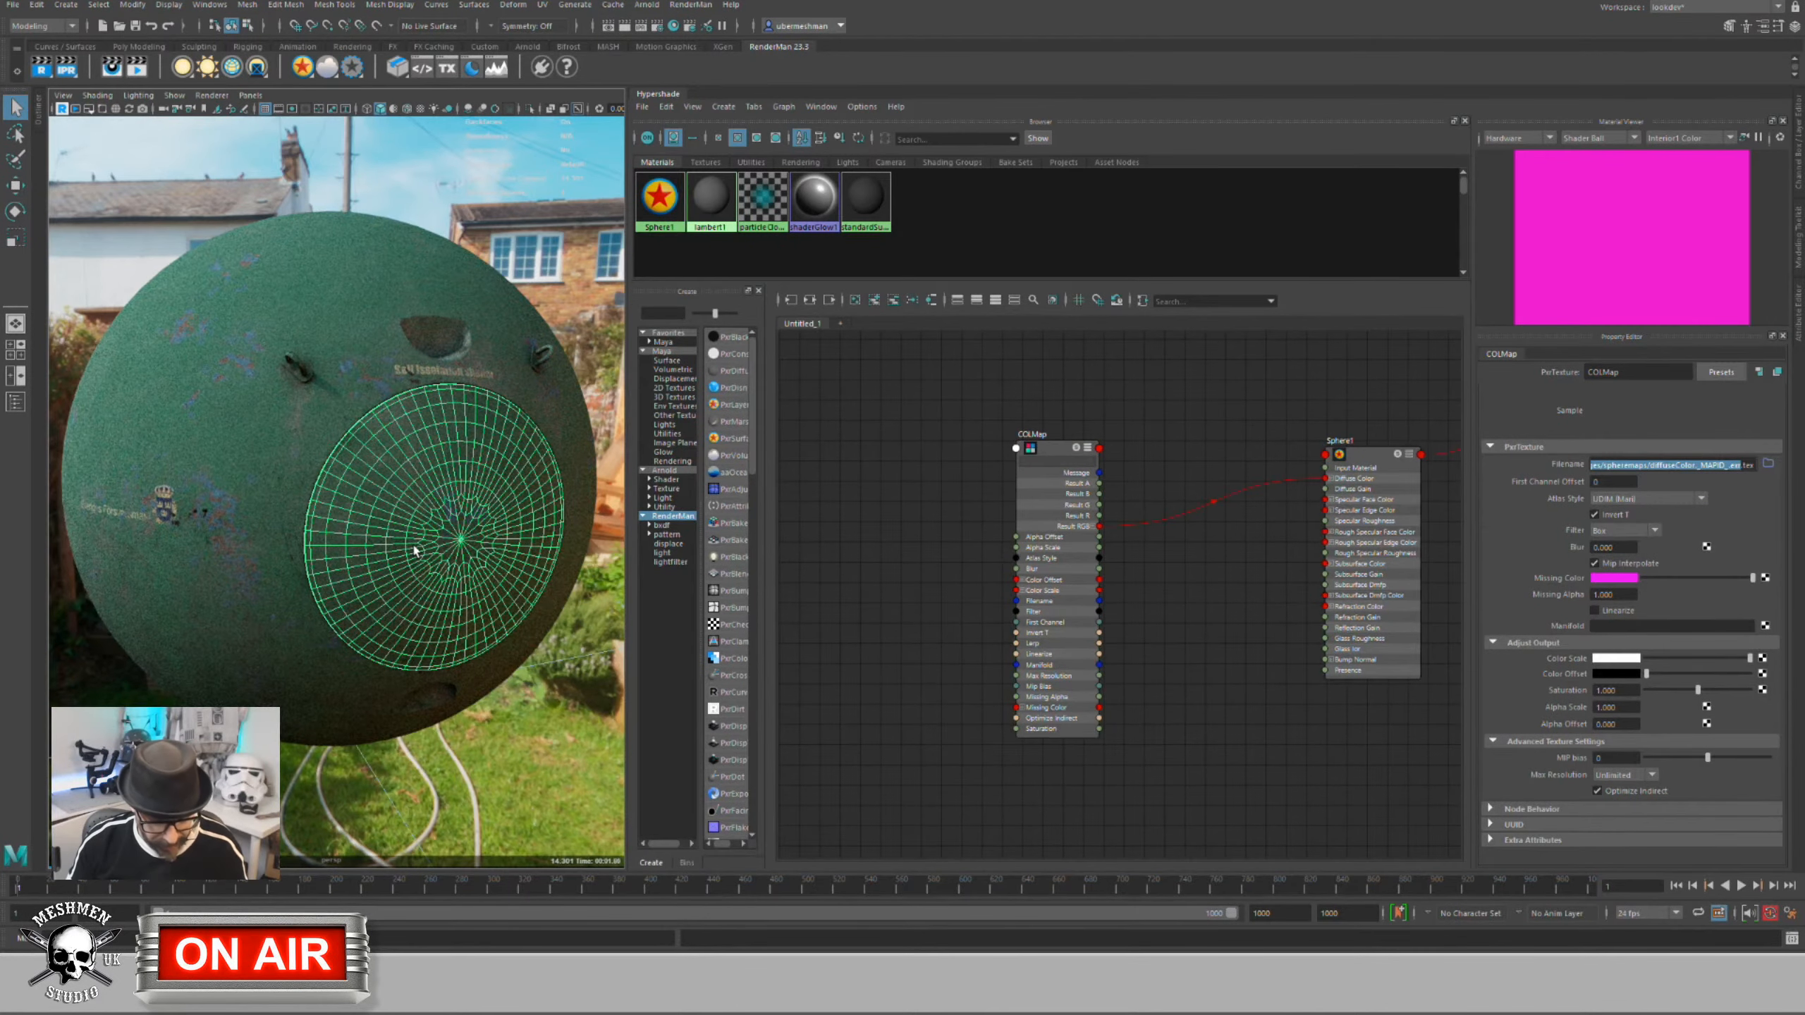
{"action": "key", "text": "h"}
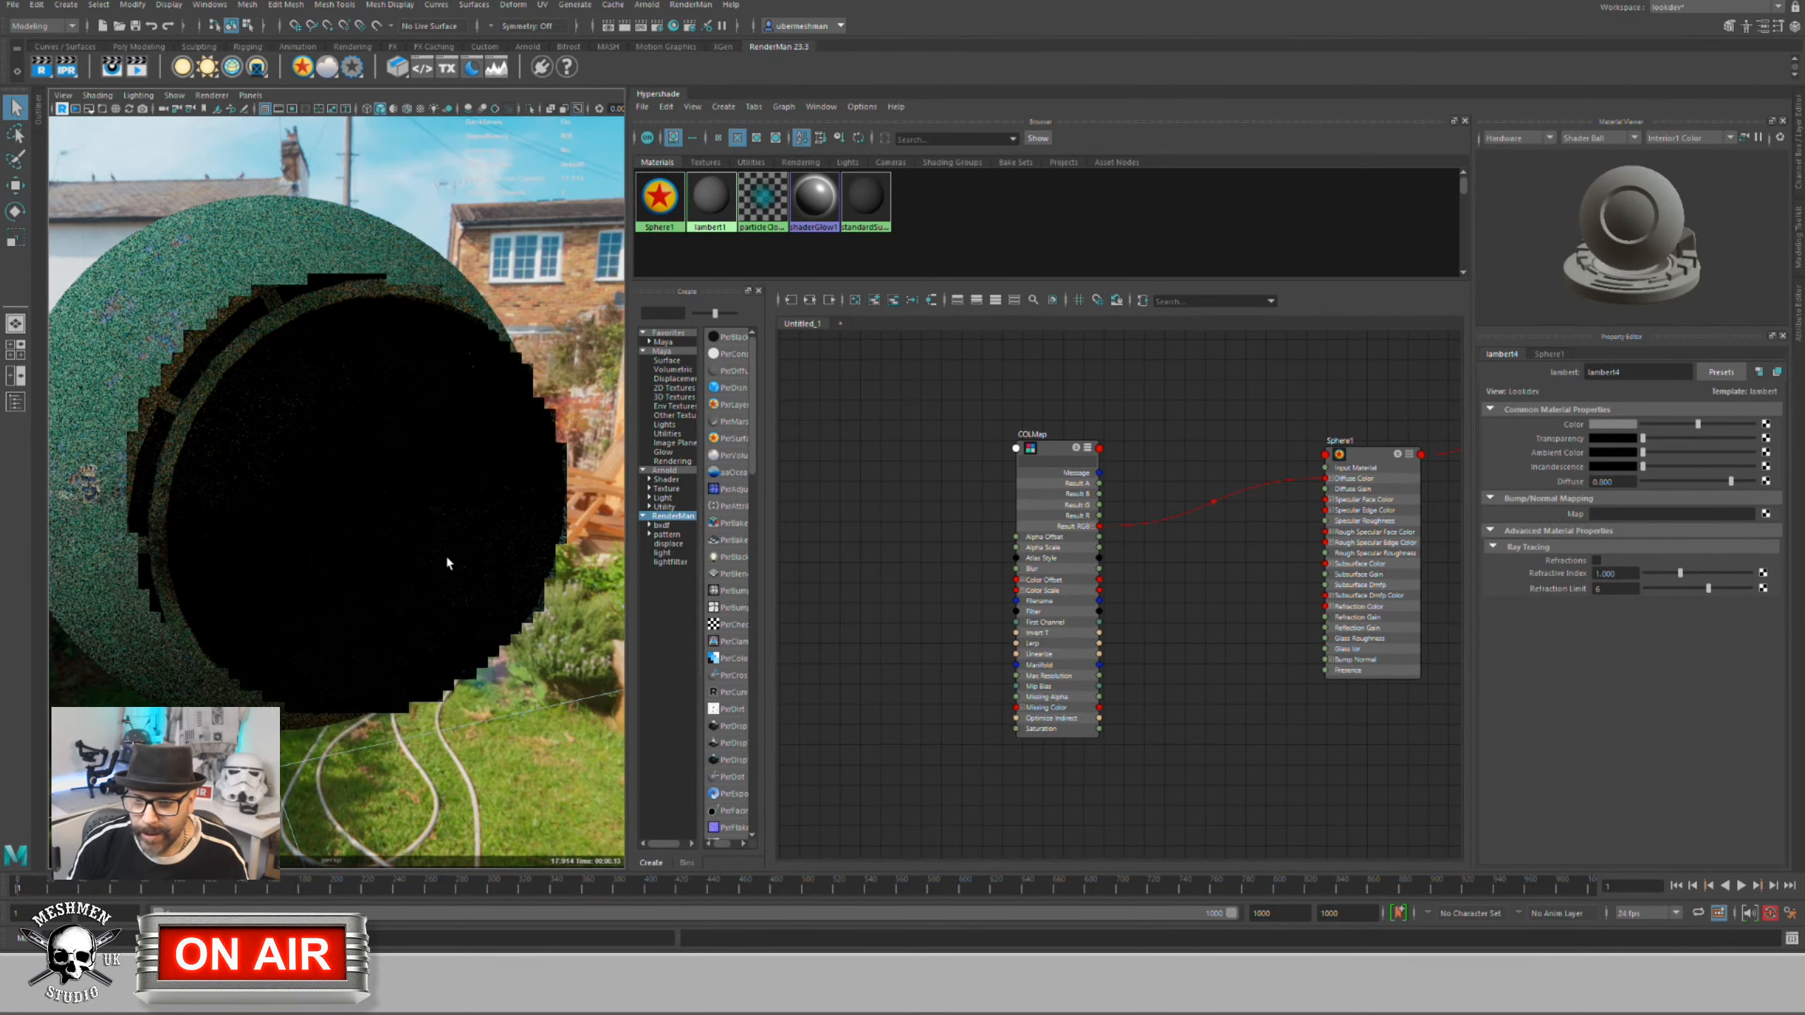
{"action": "right_click_drag", "start_coordinate": [439, 582], "coordinate": [407, 576], "text": "alt"}
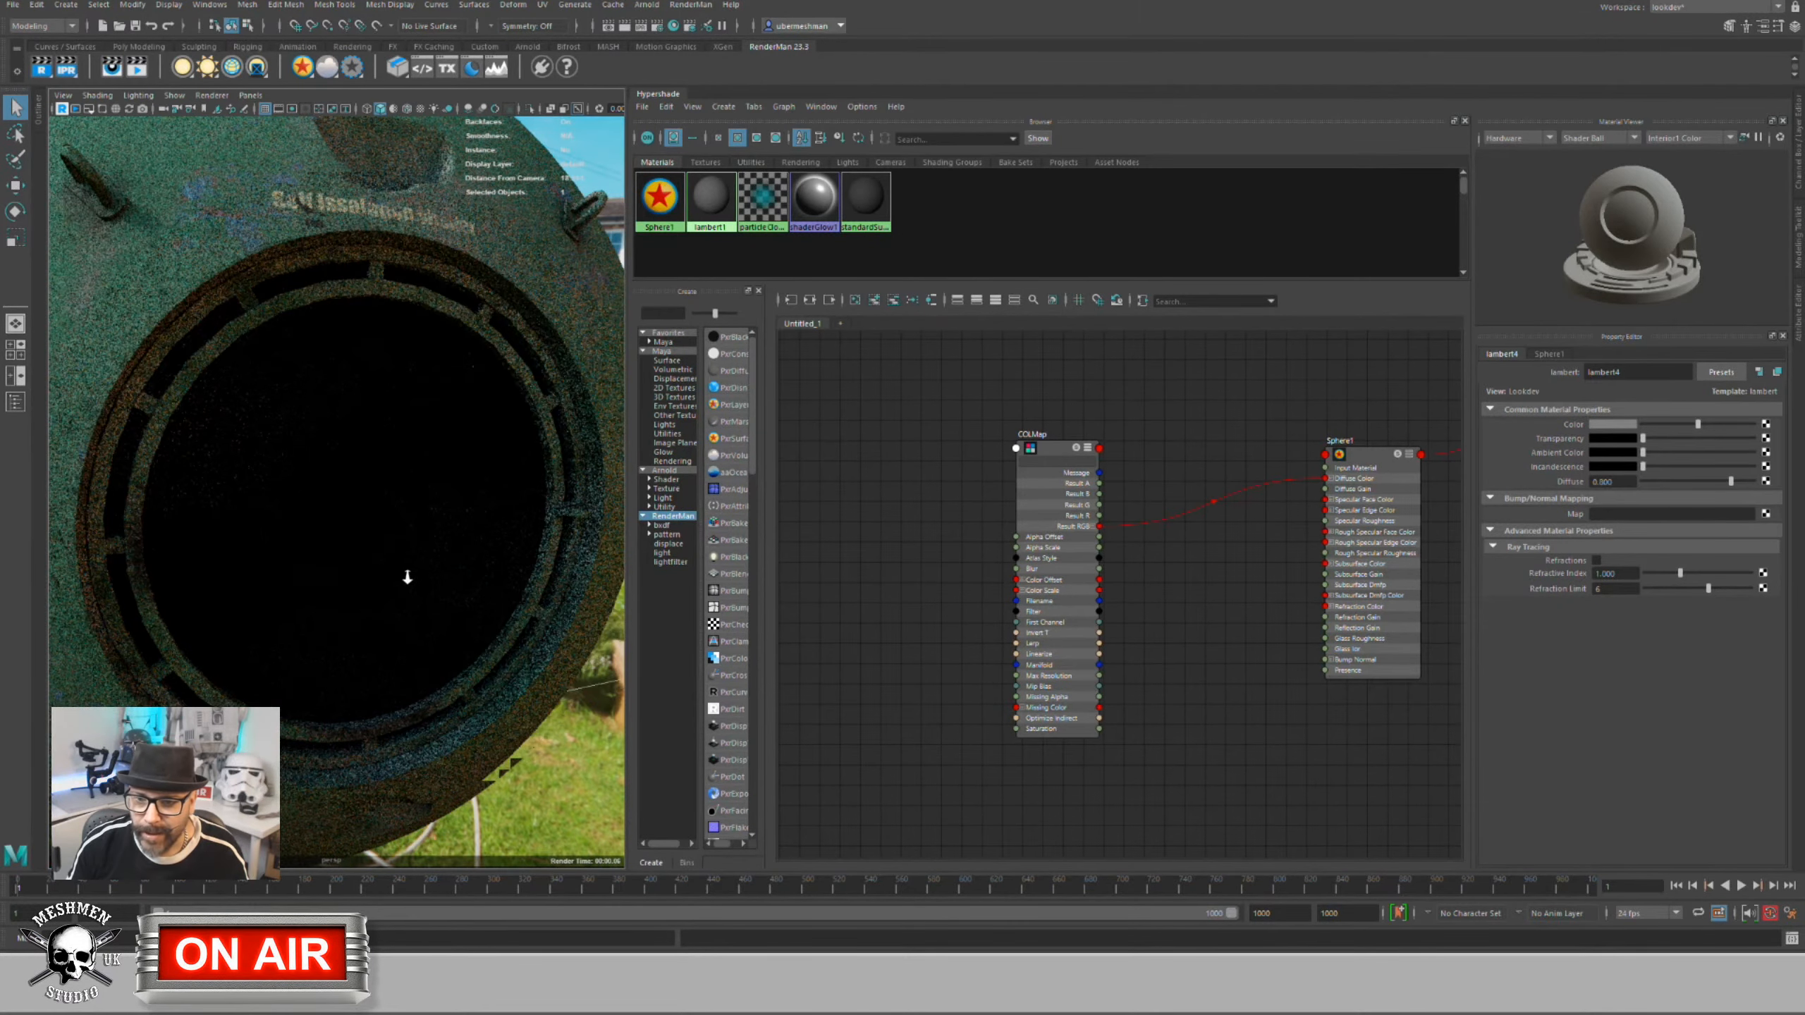
{"action": "key", "text": "ctrl+shift+h"}
{"action": "scroll", "coordinate": [384, 565], "scroll_direction": "down", "scroll_amount": 5}
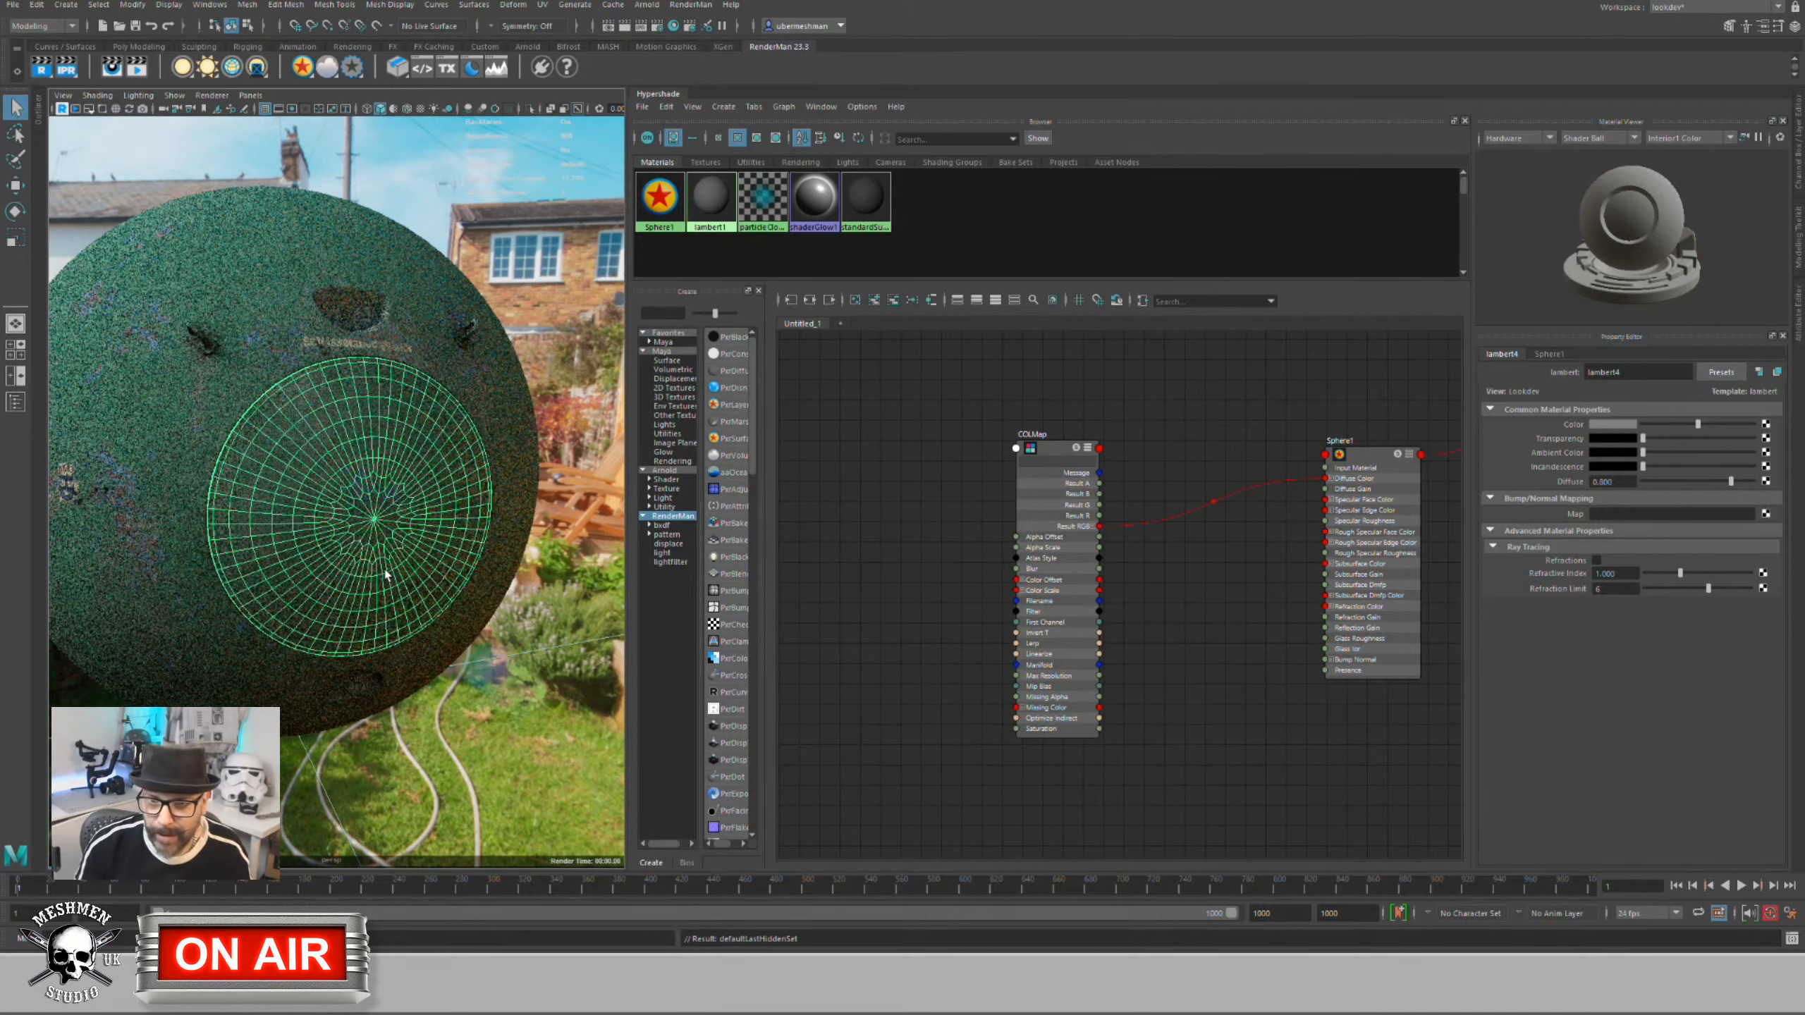
{"action": "left_click", "coordinate": [488, 705]}
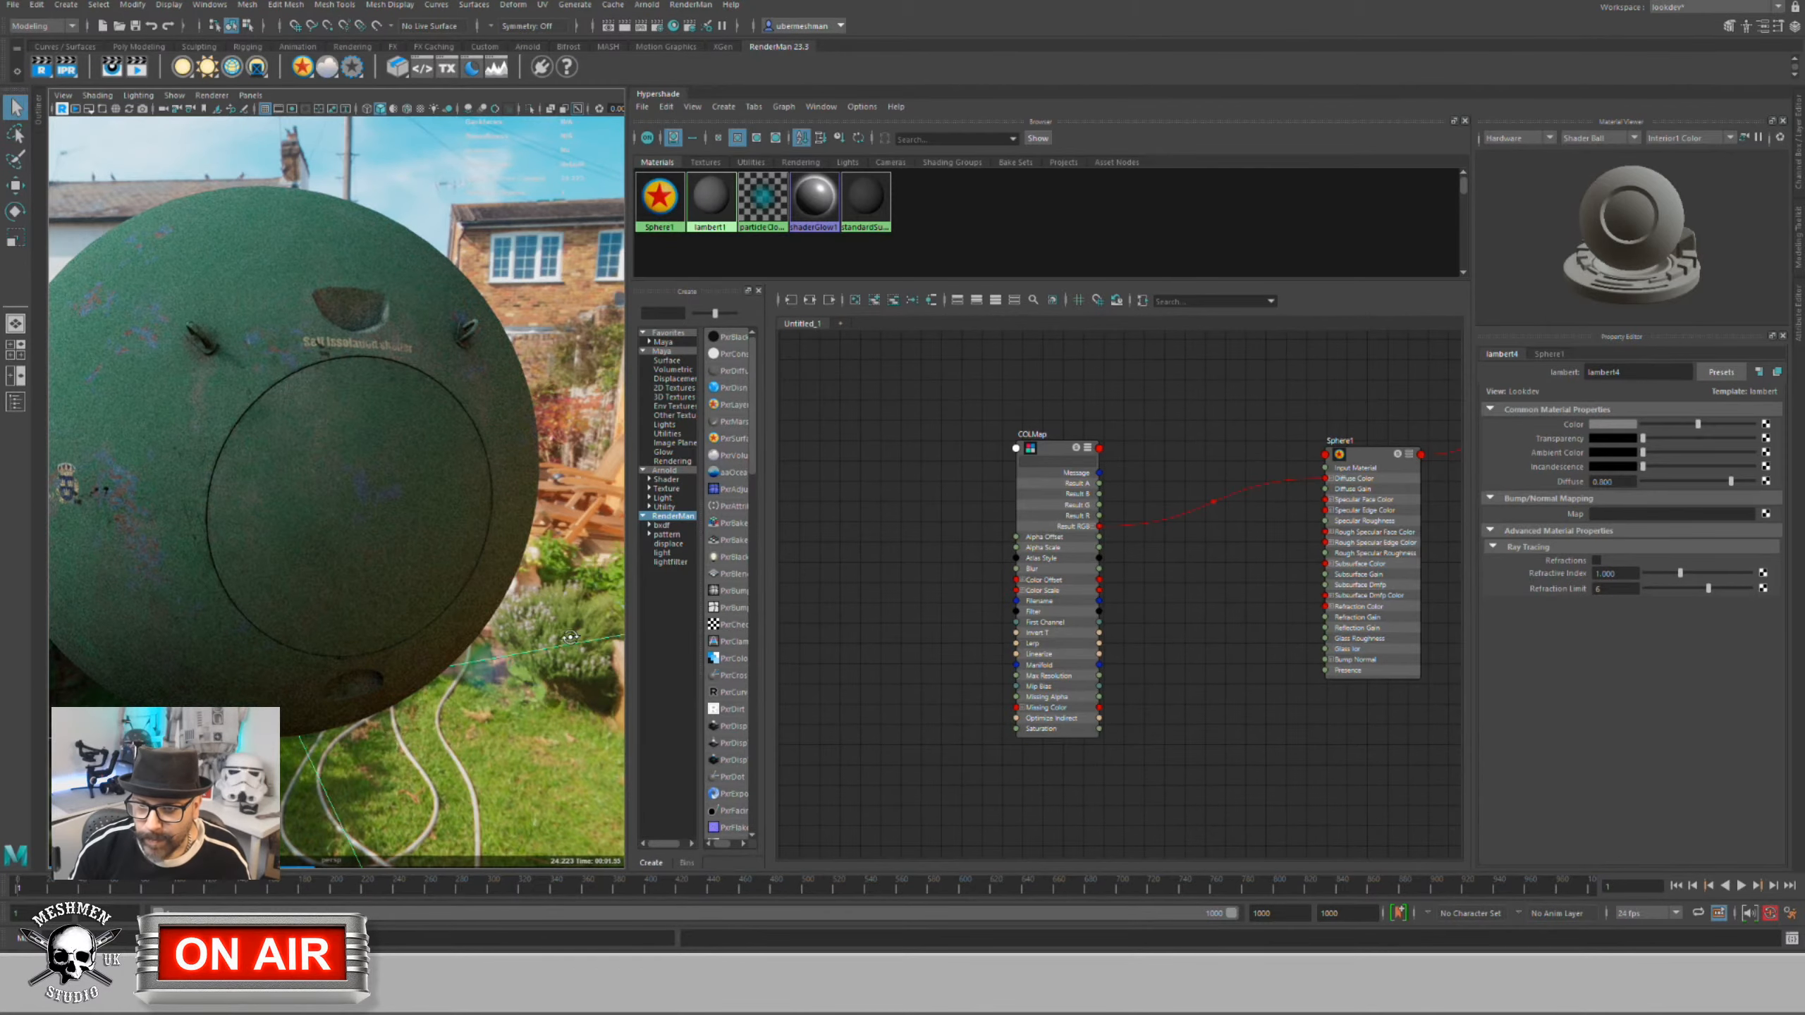
Step: Examine the color-textured sphere and its HDR surroundings from several angles and distances in the rendered viewport
{"action": "left_click_drag", "start_coordinate": [569, 551], "coordinate": [523, 573], "text": "alt"}
{"action": "middle_click_drag", "start_coordinate": [523, 572], "coordinate": [499, 580], "text": "alt"}
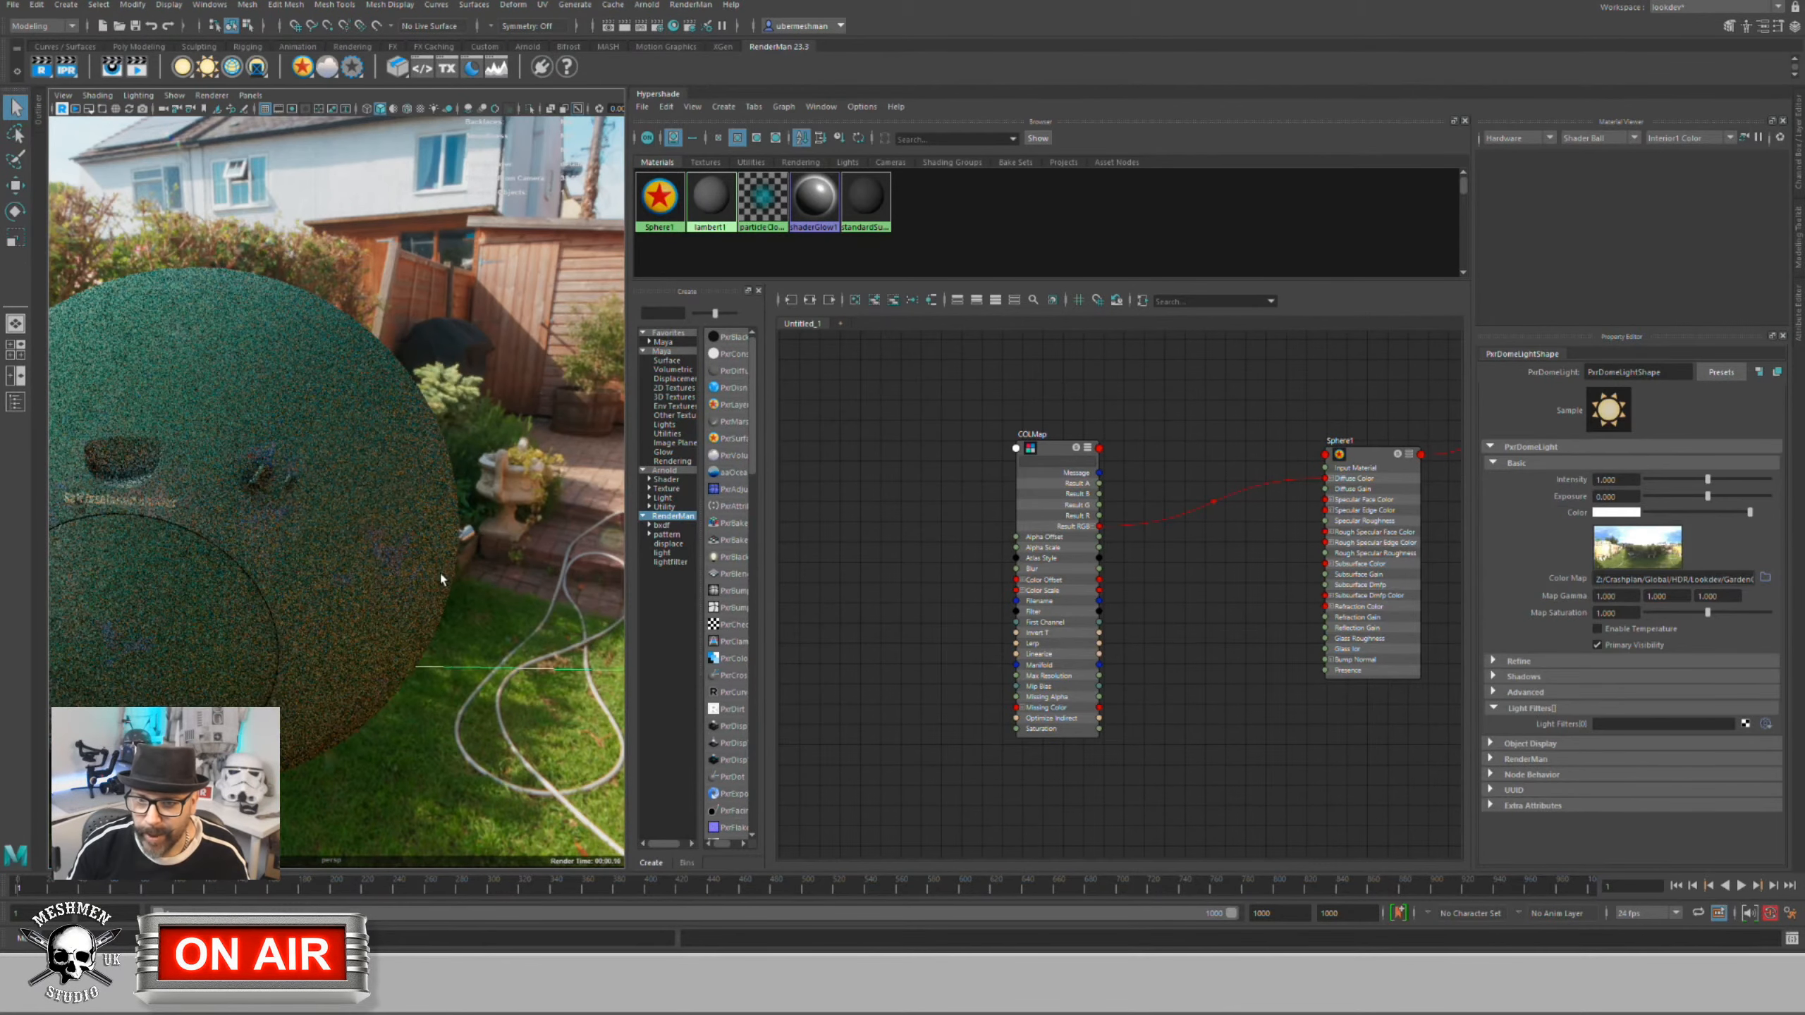
{"action": "left_click_drag", "start_coordinate": [500, 580], "coordinate": [448, 674], "text": "alt"}
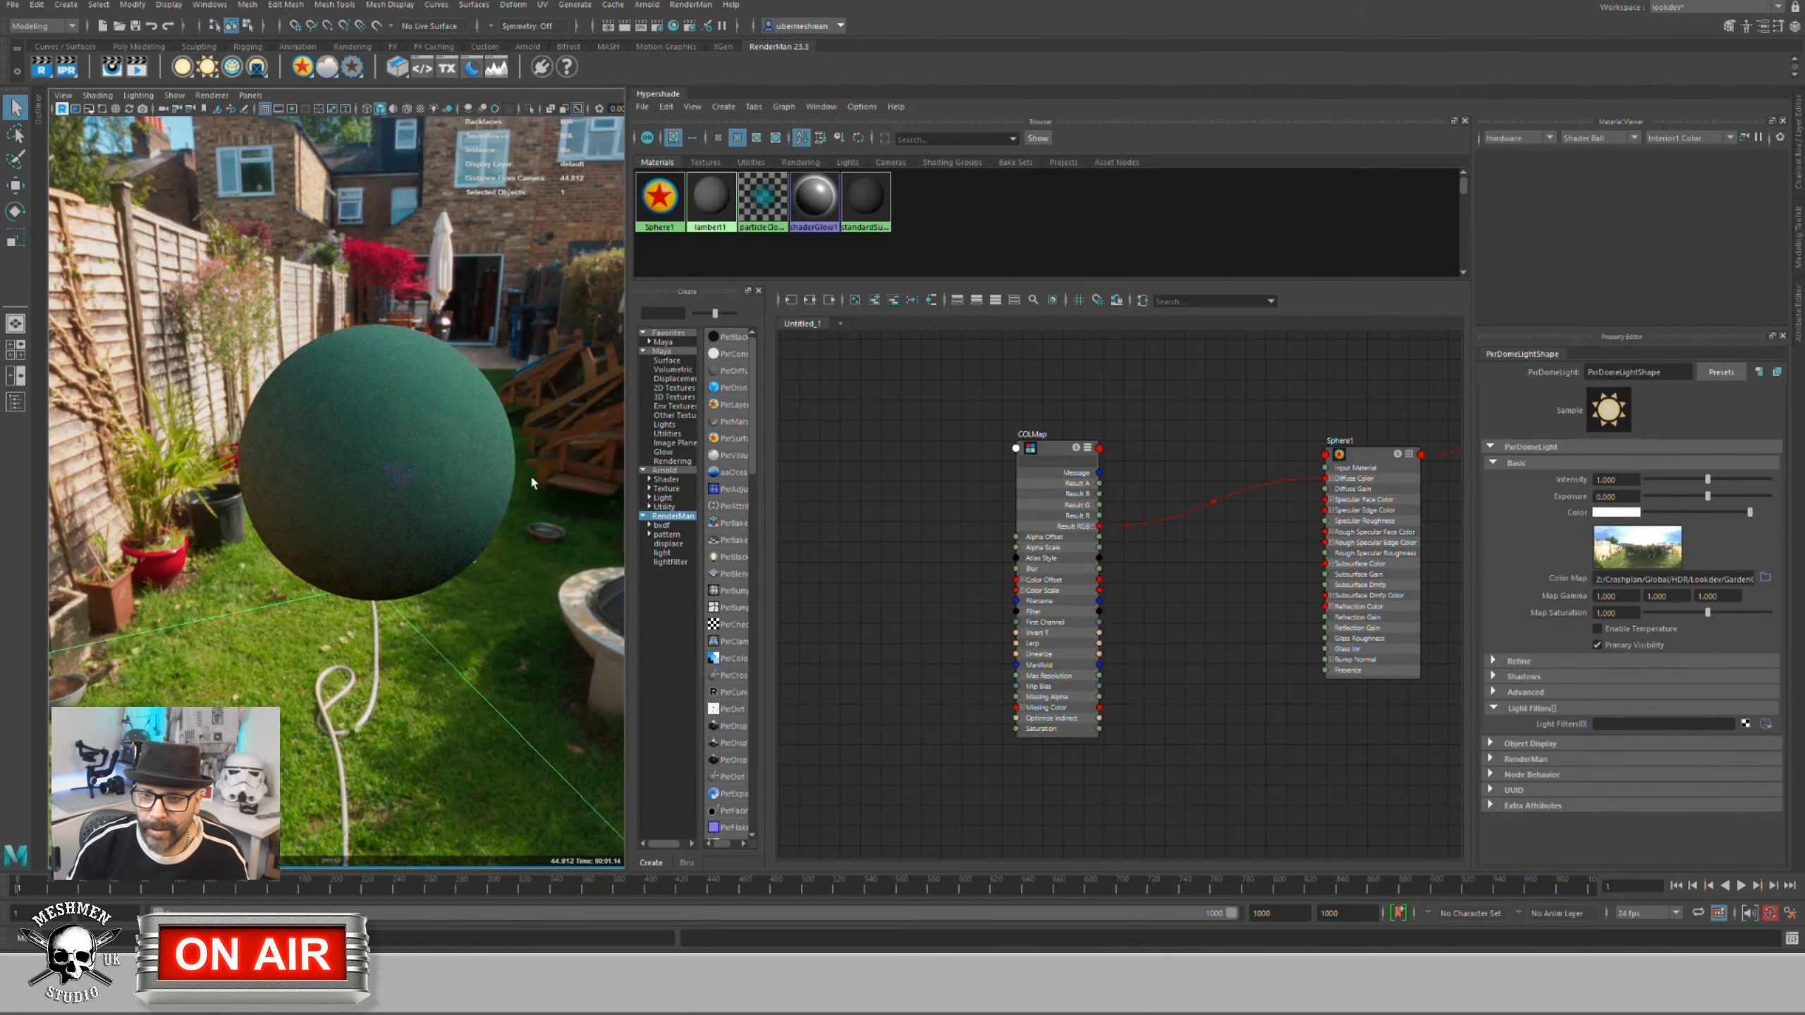
{"action": "left_click_drag", "start_coordinate": [500, 544], "coordinate": [355, 589], "text": "alt"}
{"action": "middle_click_drag", "start_coordinate": [354, 589], "coordinate": [322, 526], "text": "alt"}
{"action": "right_click_drag", "start_coordinate": [323, 526], "coordinate": [285, 586], "text": "alt"}
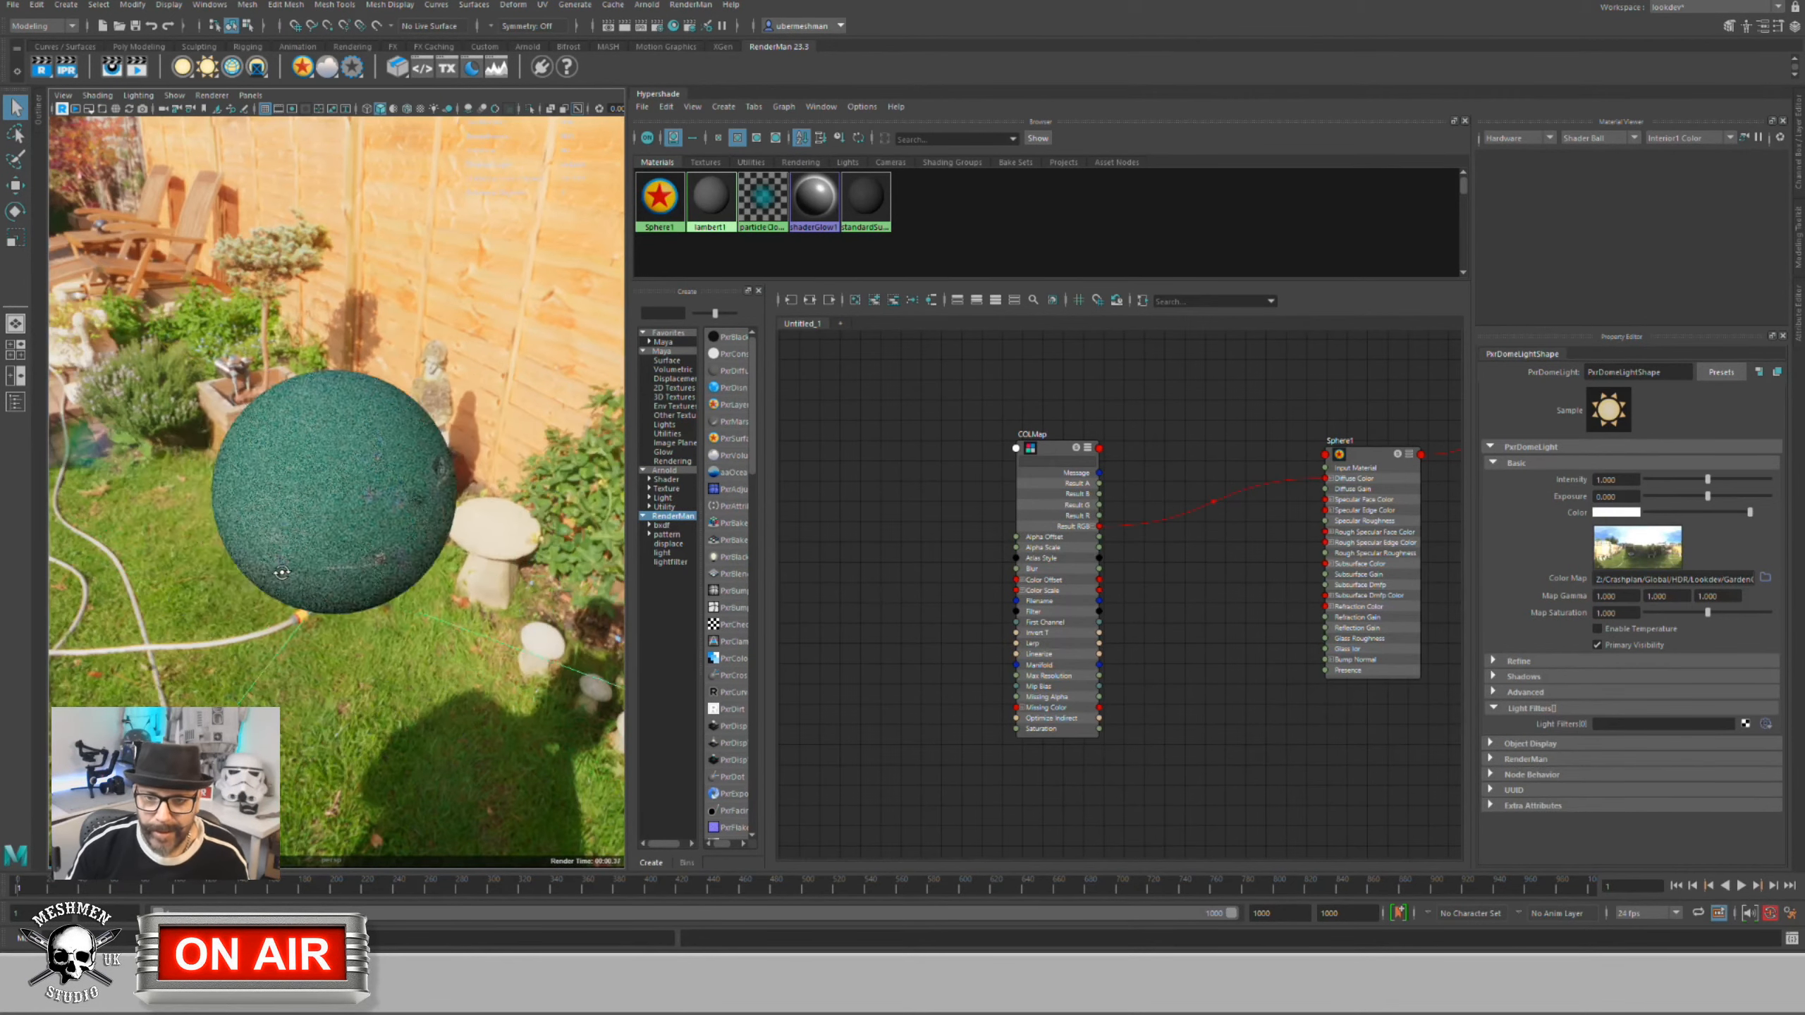
{"action": "mouse_move", "coordinate": [285, 585]}
{"action": "left_mouse_down", "text": "alt"}
{"action": "mouse_move", "coordinate": [272, 573]}
{"action": "mouse_move", "coordinate": [327, 590]}
{"action": "mouse_move", "coordinate": [268, 571]}
{"action": "left_mouse_up", "text": "alt"}
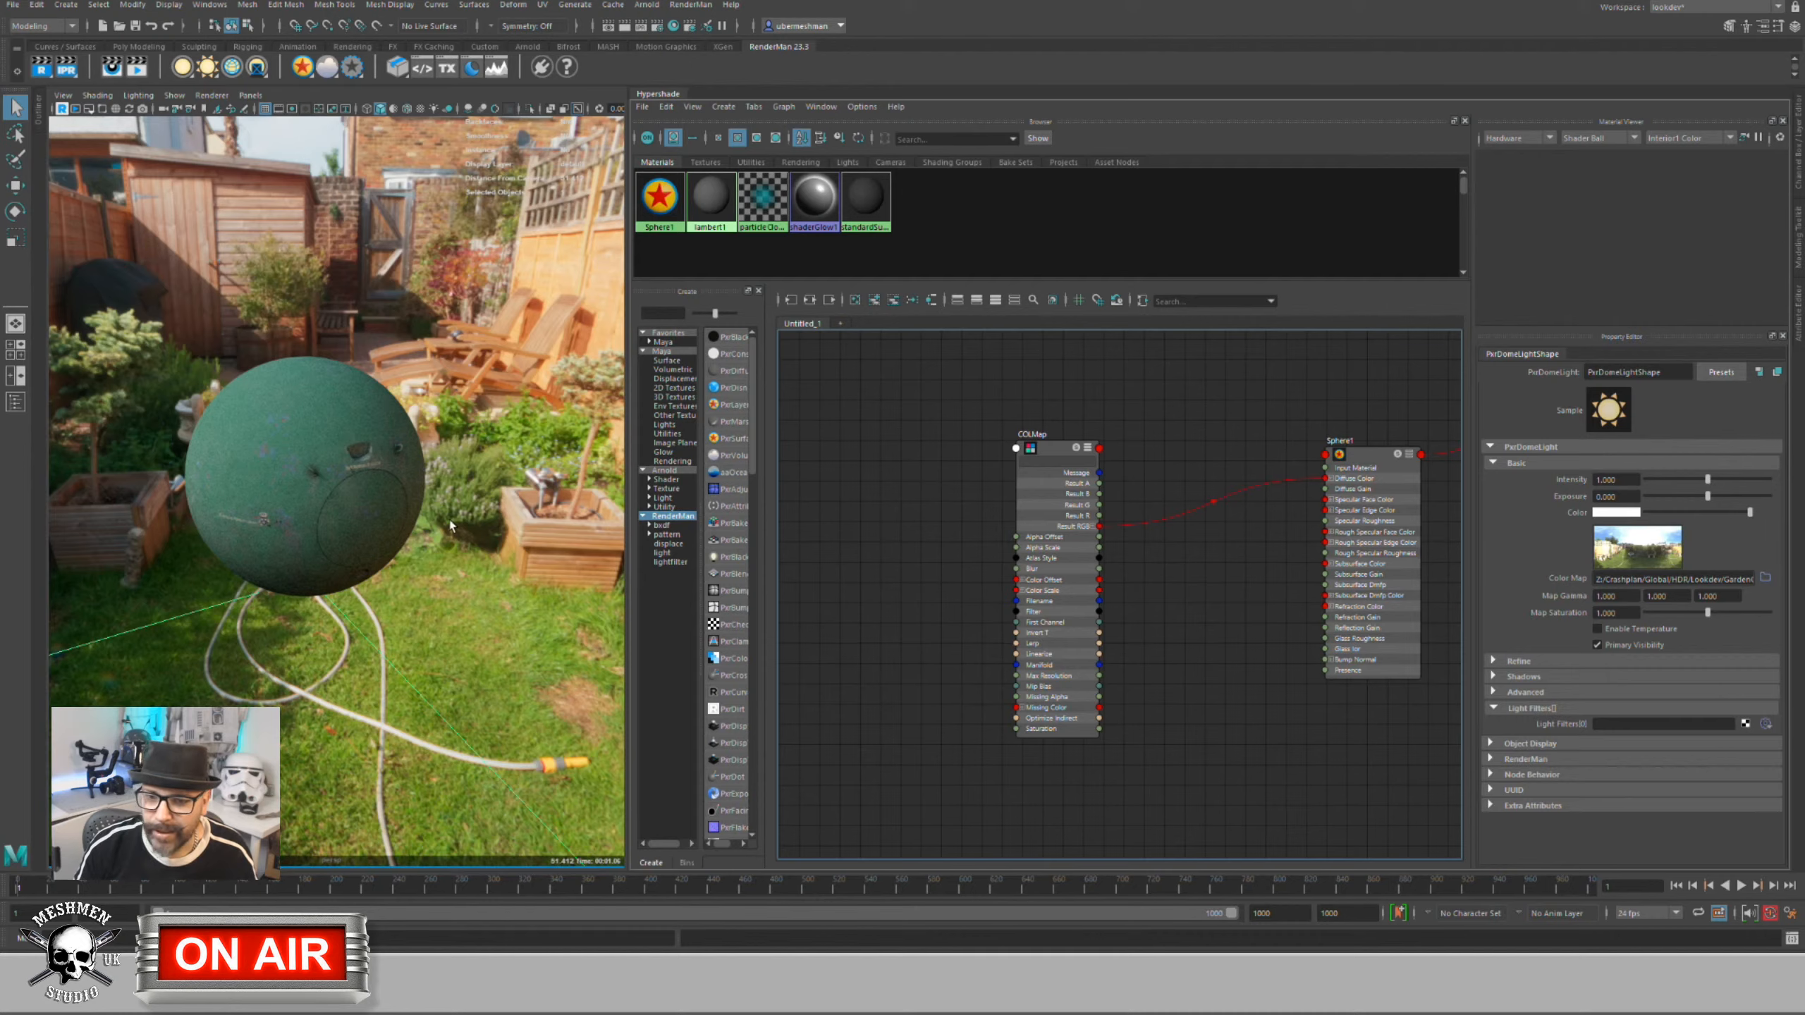
{"action": "scroll", "coordinate": [513, 524], "scroll_direction": "up", "scroll_amount": 4}
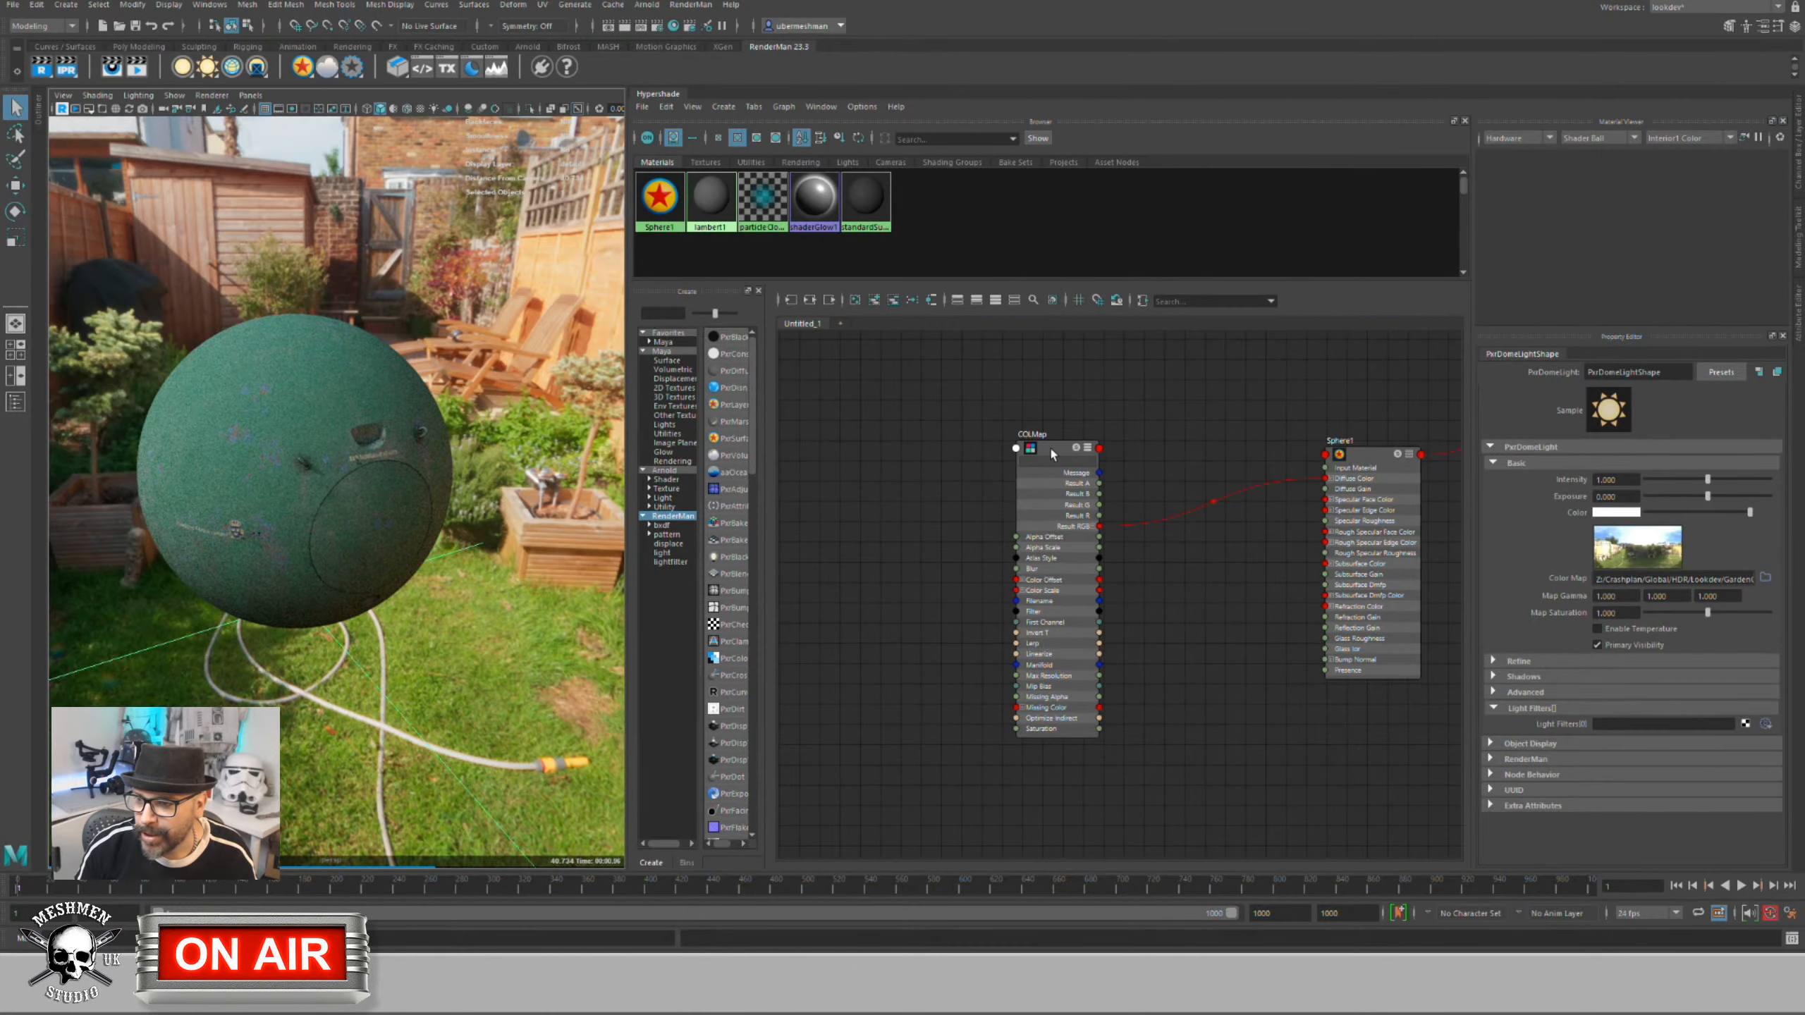
Step: Move the COLMap node farther from Sphere1 and collapse it to hide its attributes
{"action": "left_click_drag", "start_coordinate": [1041, 448], "coordinate": [990, 431]}
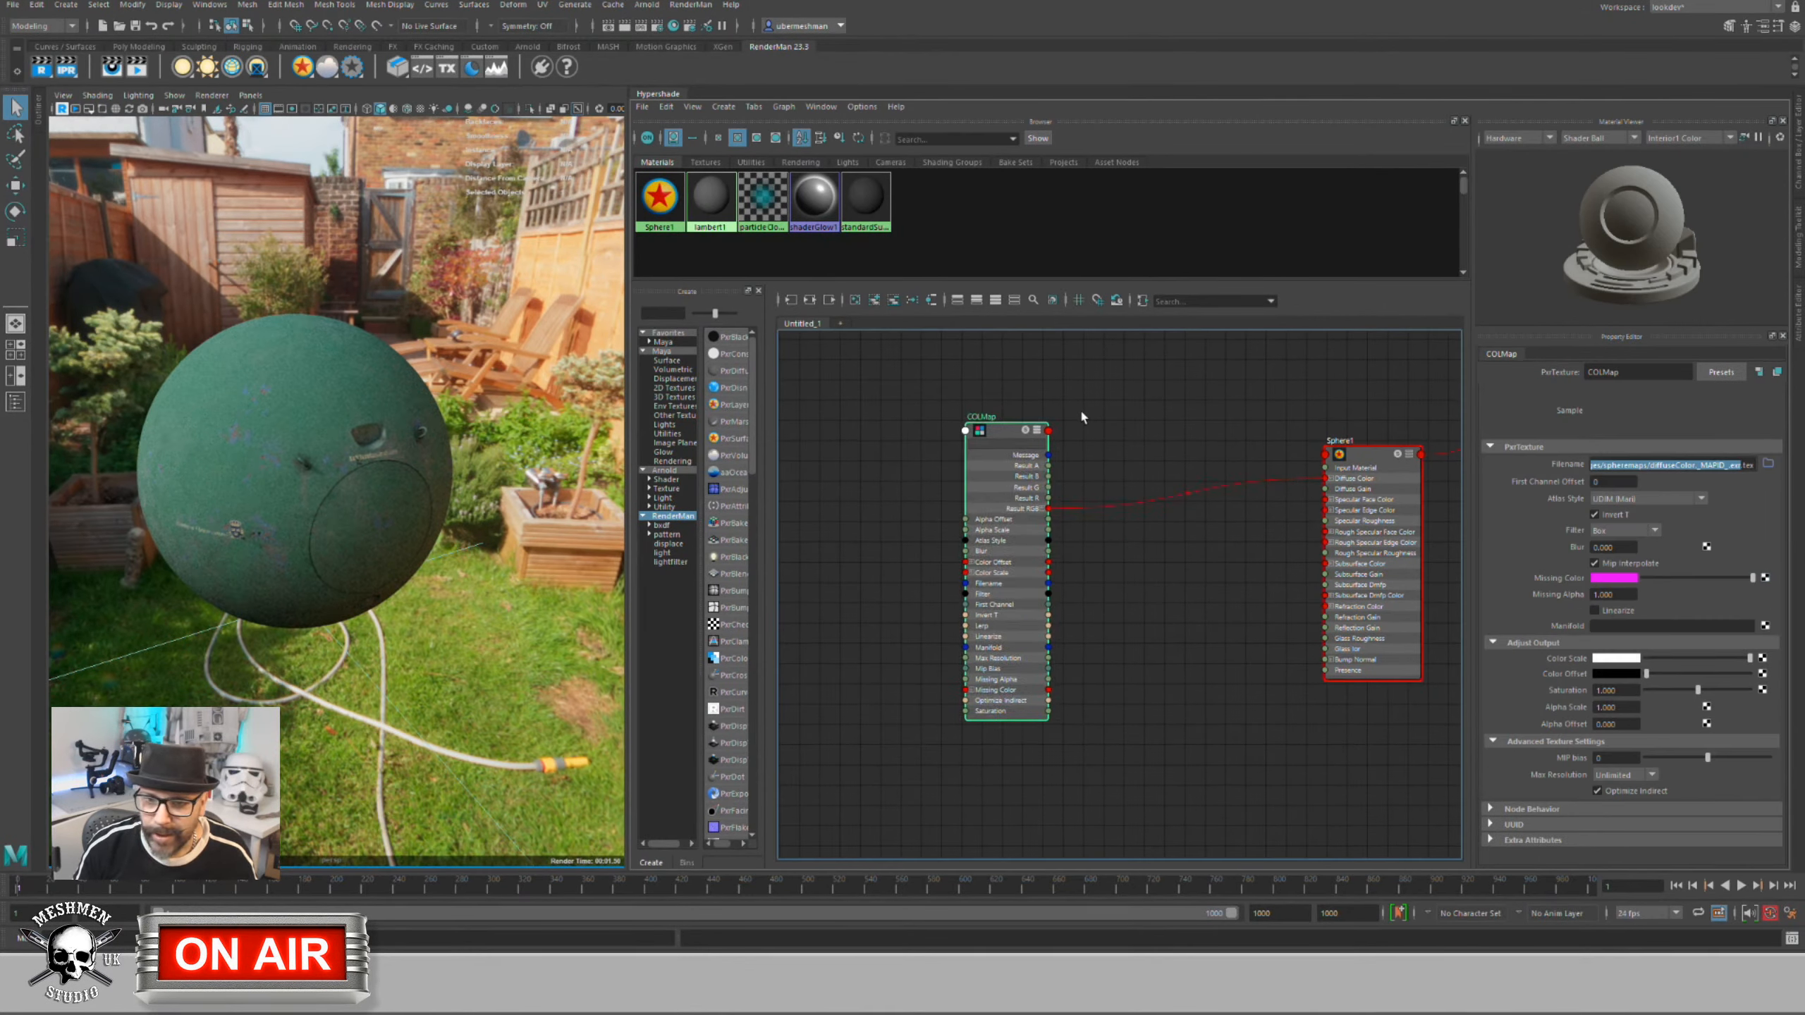
{"action": "middle_click_drag", "start_coordinate": [1097, 411], "coordinate": [1083, 411], "text": "alt"}
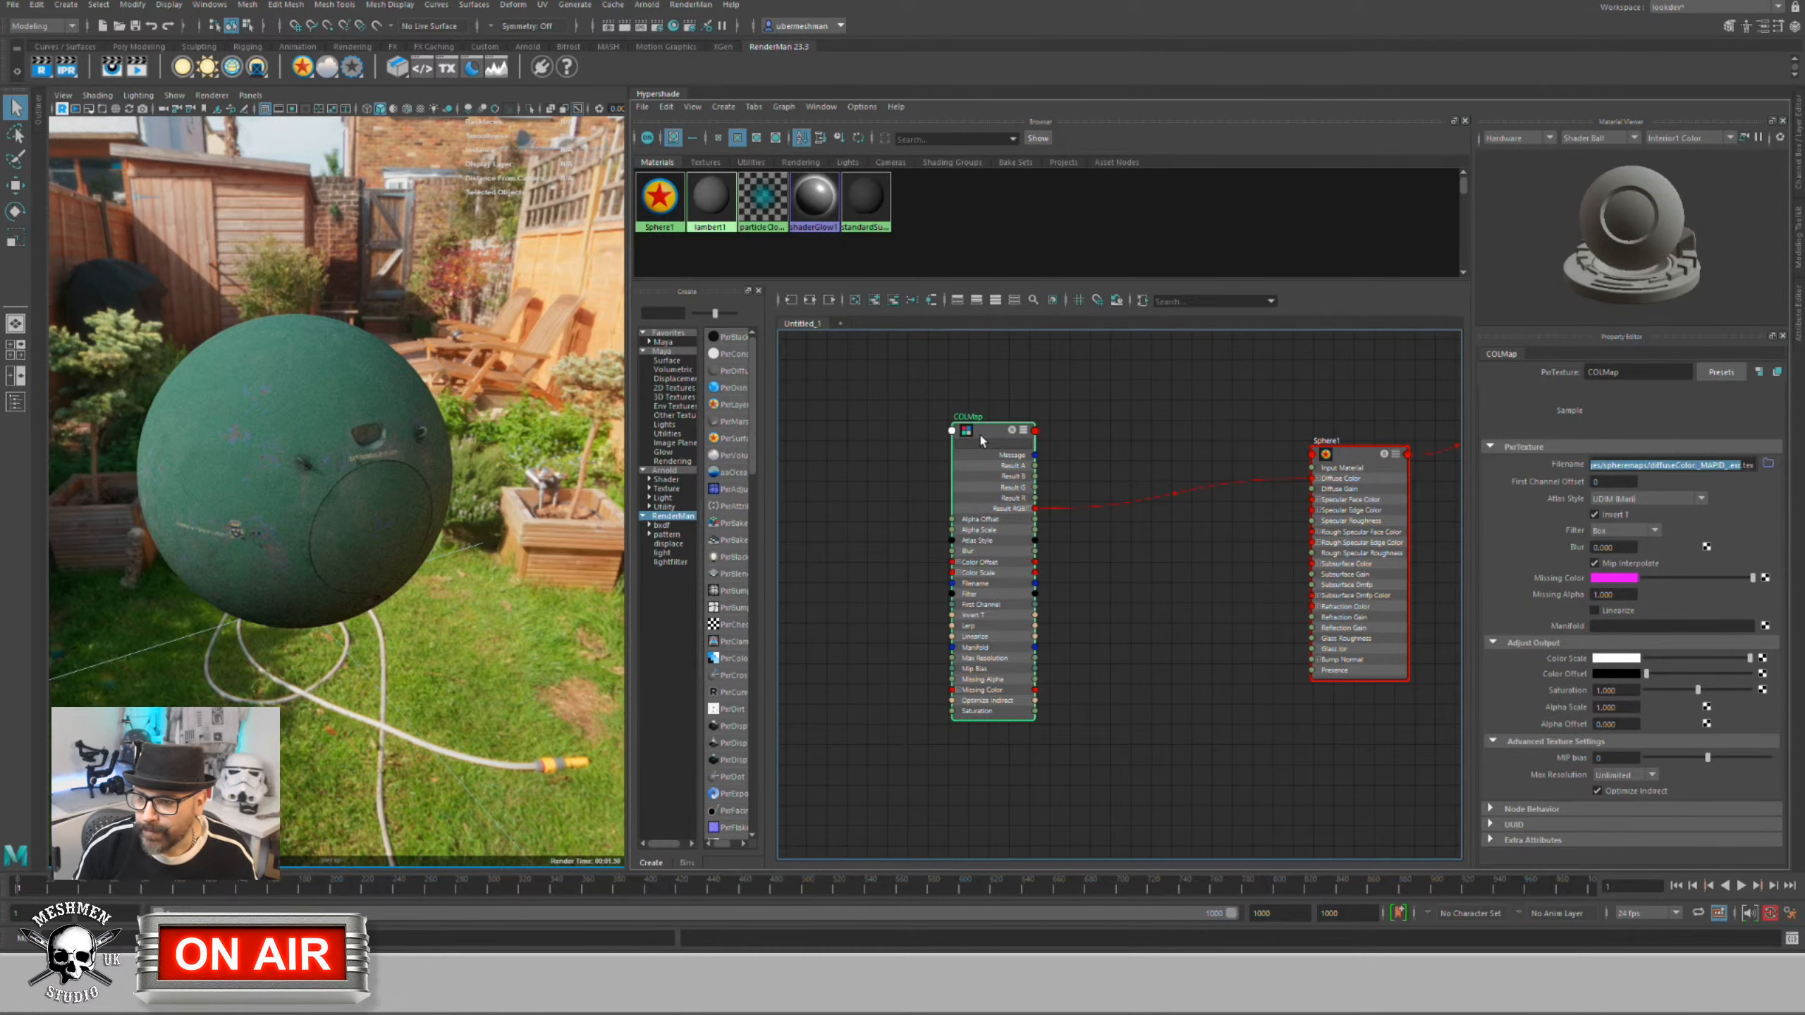
{"action": "key", "text": "1"}
Step: Create a new PxrTexture node in the empty graph area beneath the COLMap node
{"action": "left_click", "coordinate": [953, 538]}
{"action": "key", "text": "Tab"}
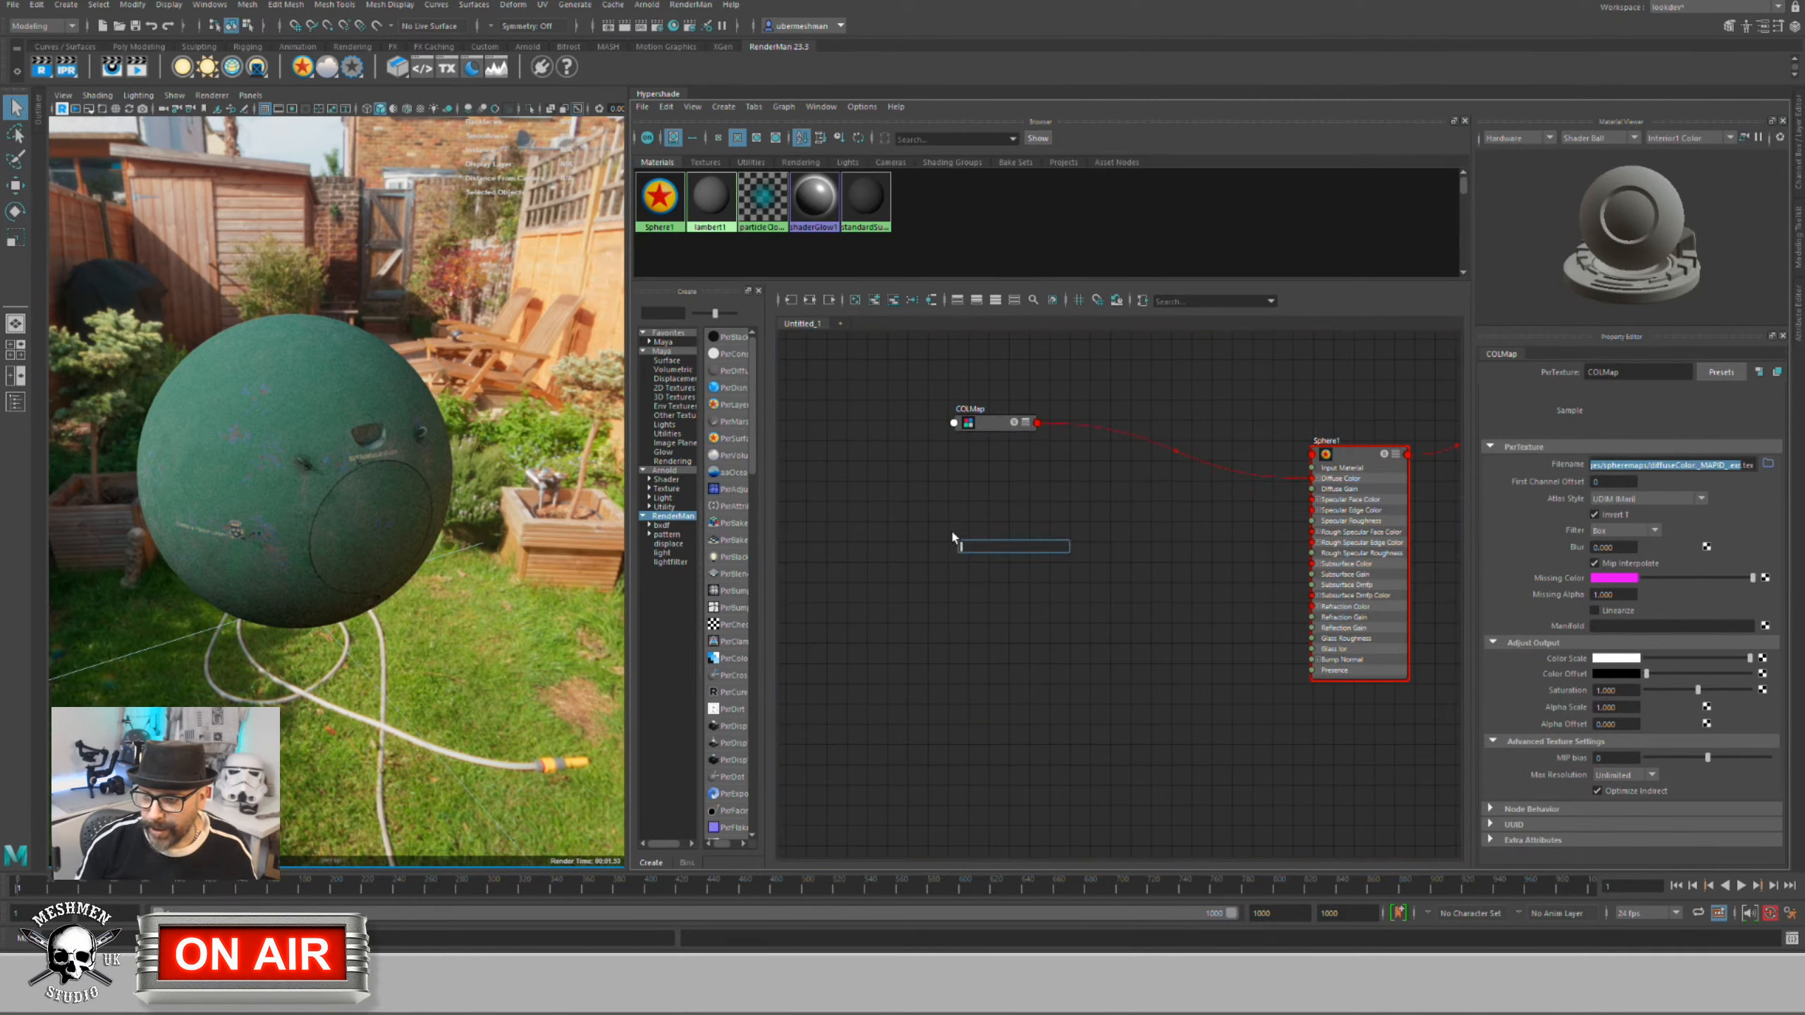
{"action": "middle_click_drag", "start_coordinate": [945, 511], "coordinate": [948, 511], "text": "alt"}
{"action": "key", "text": "Tab"}
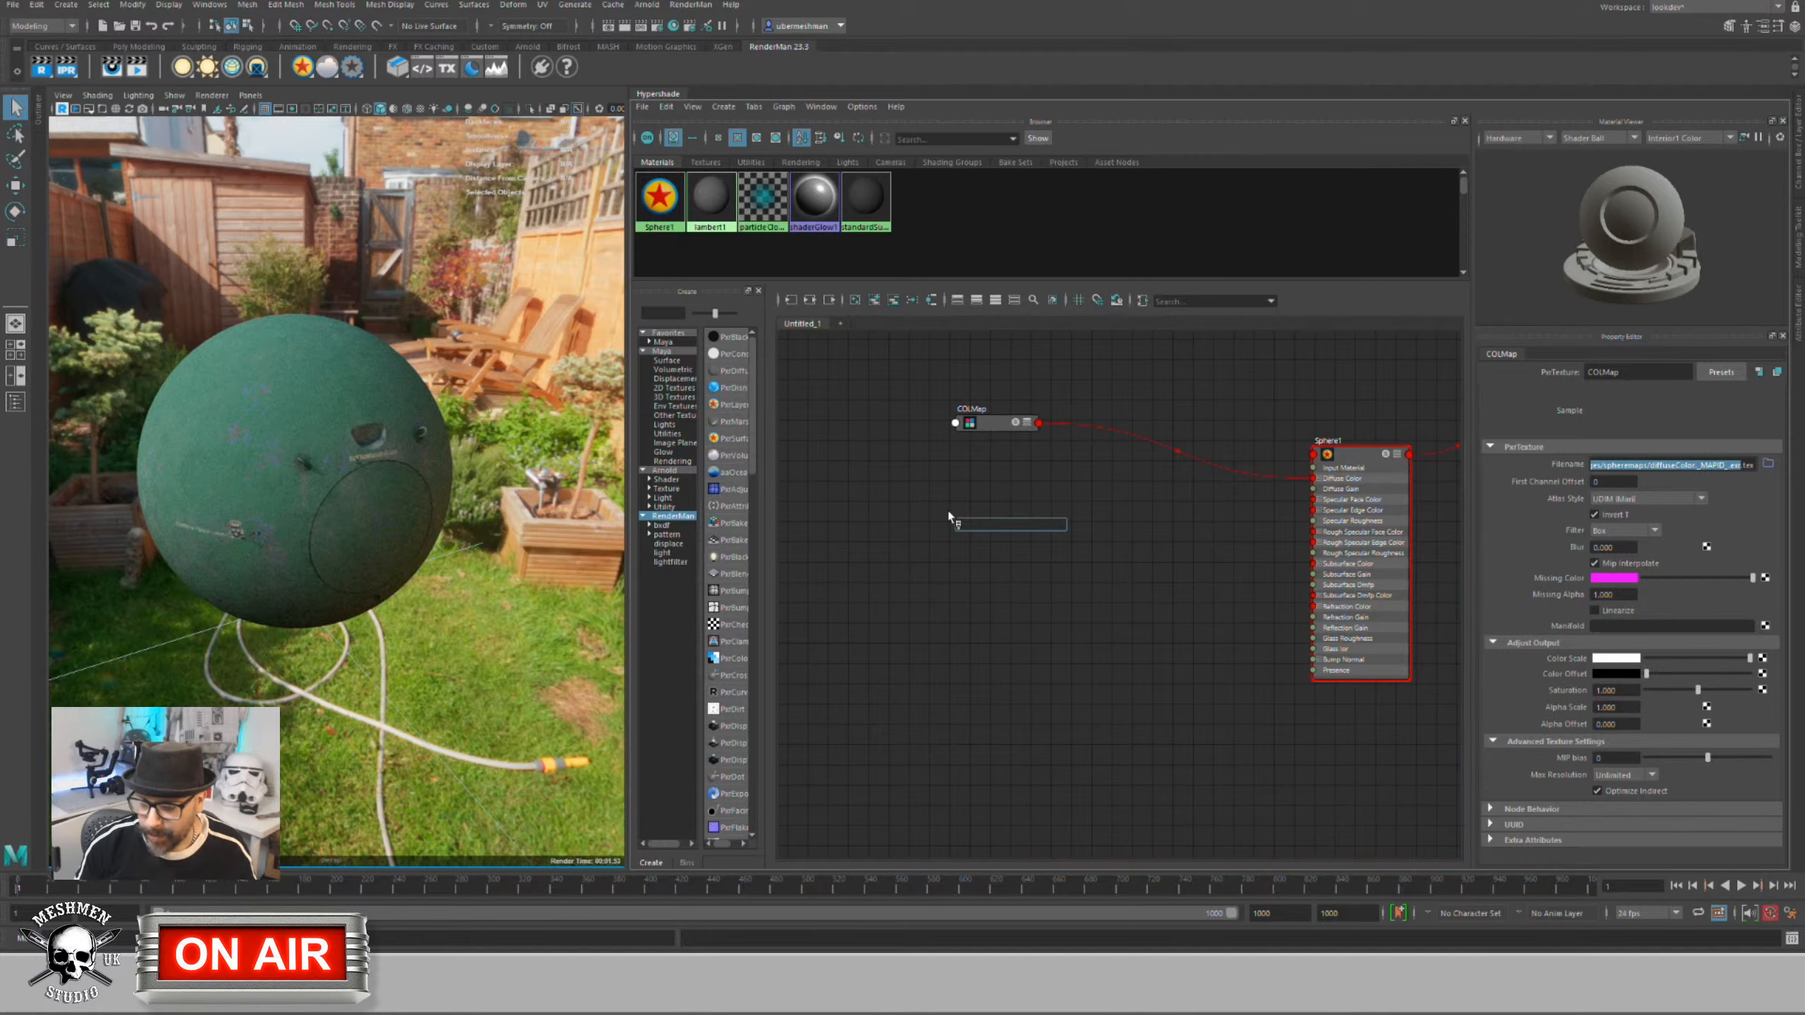
{"action": "type", "text": "pxrt"}
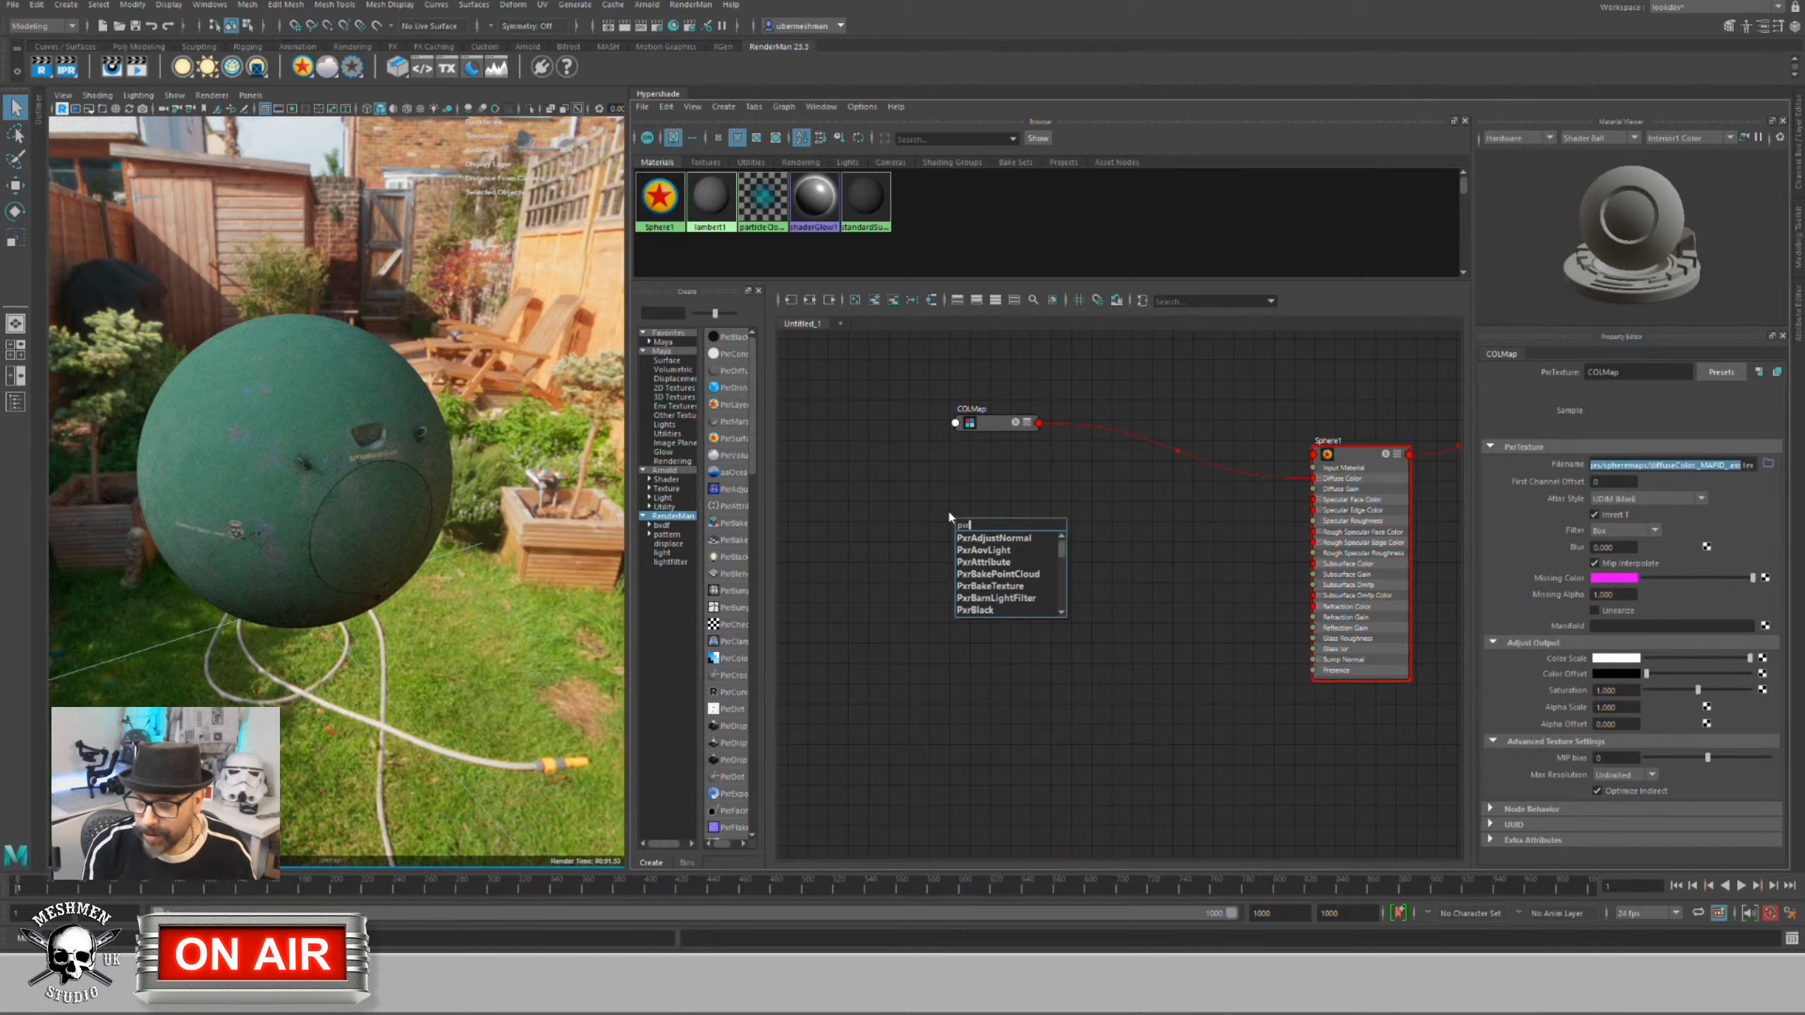
{"action": "key", "text": "Down"}
{"action": "key", "text": "Down"}
{"action": "key", "text": "Return"}
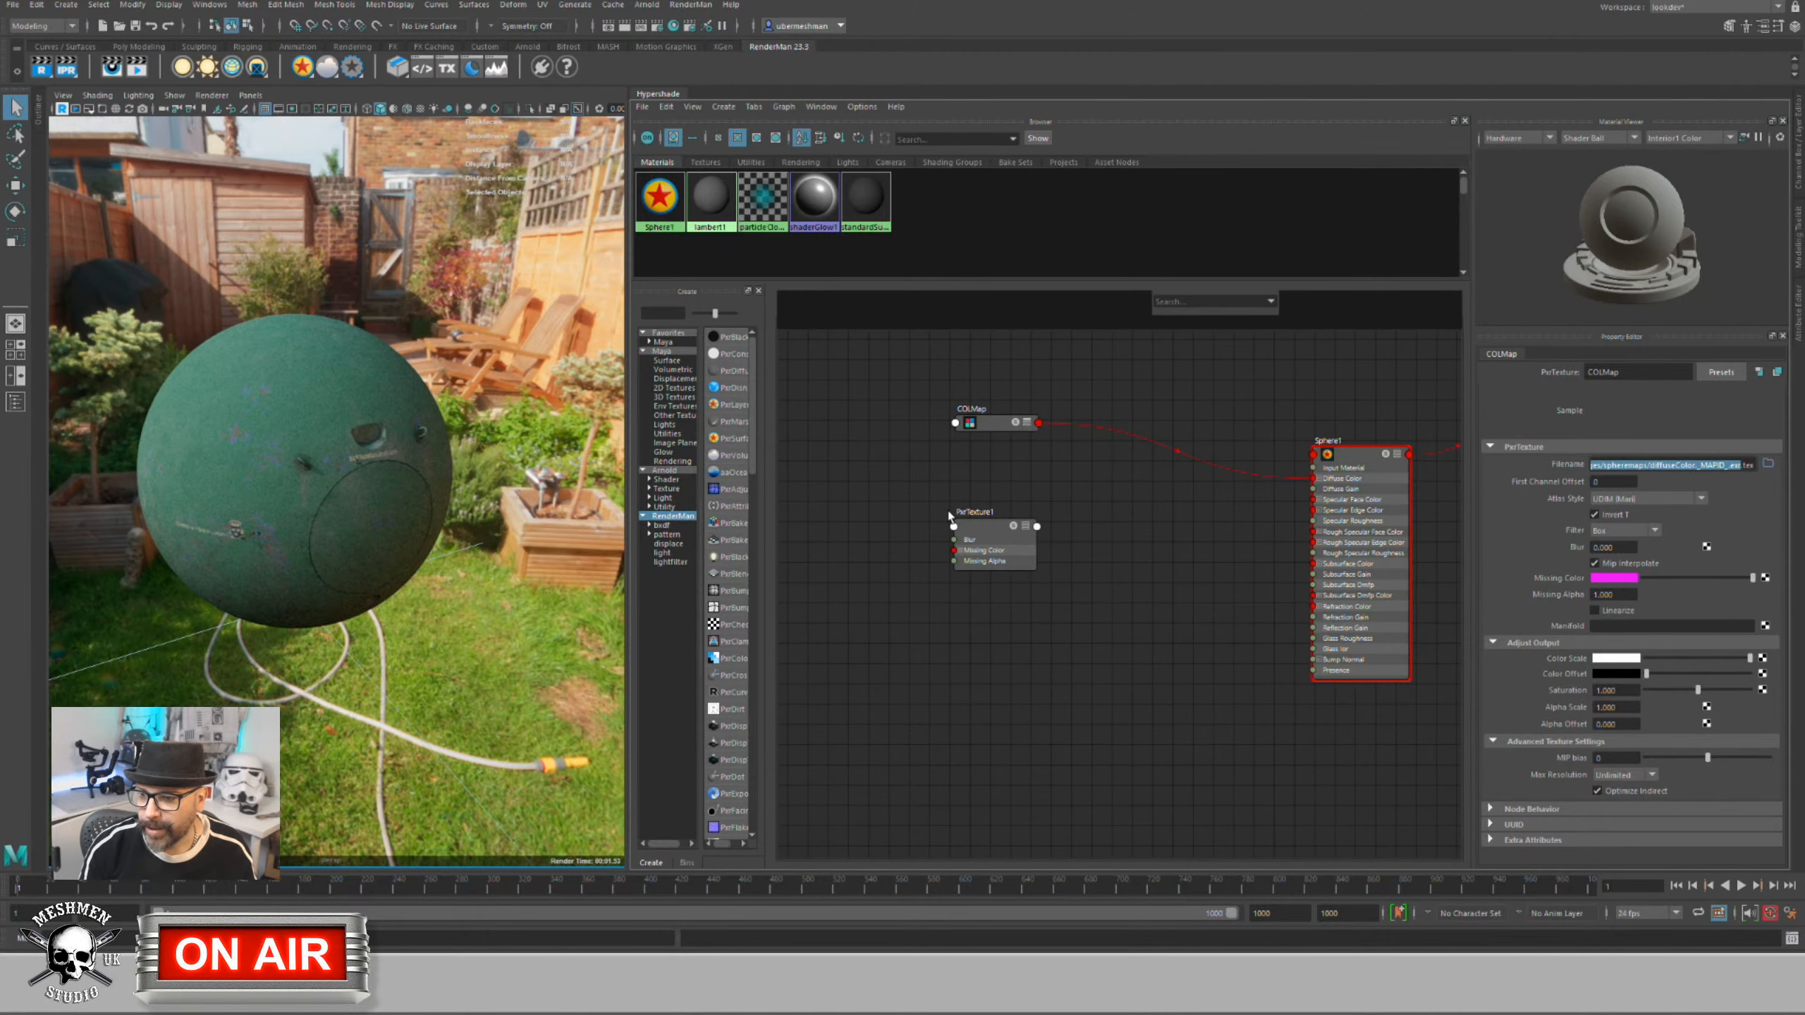
Step: Rename the new PxrTexture node to SPECIOR and deselect it
{"action": "left_click", "coordinate": [971, 526]}
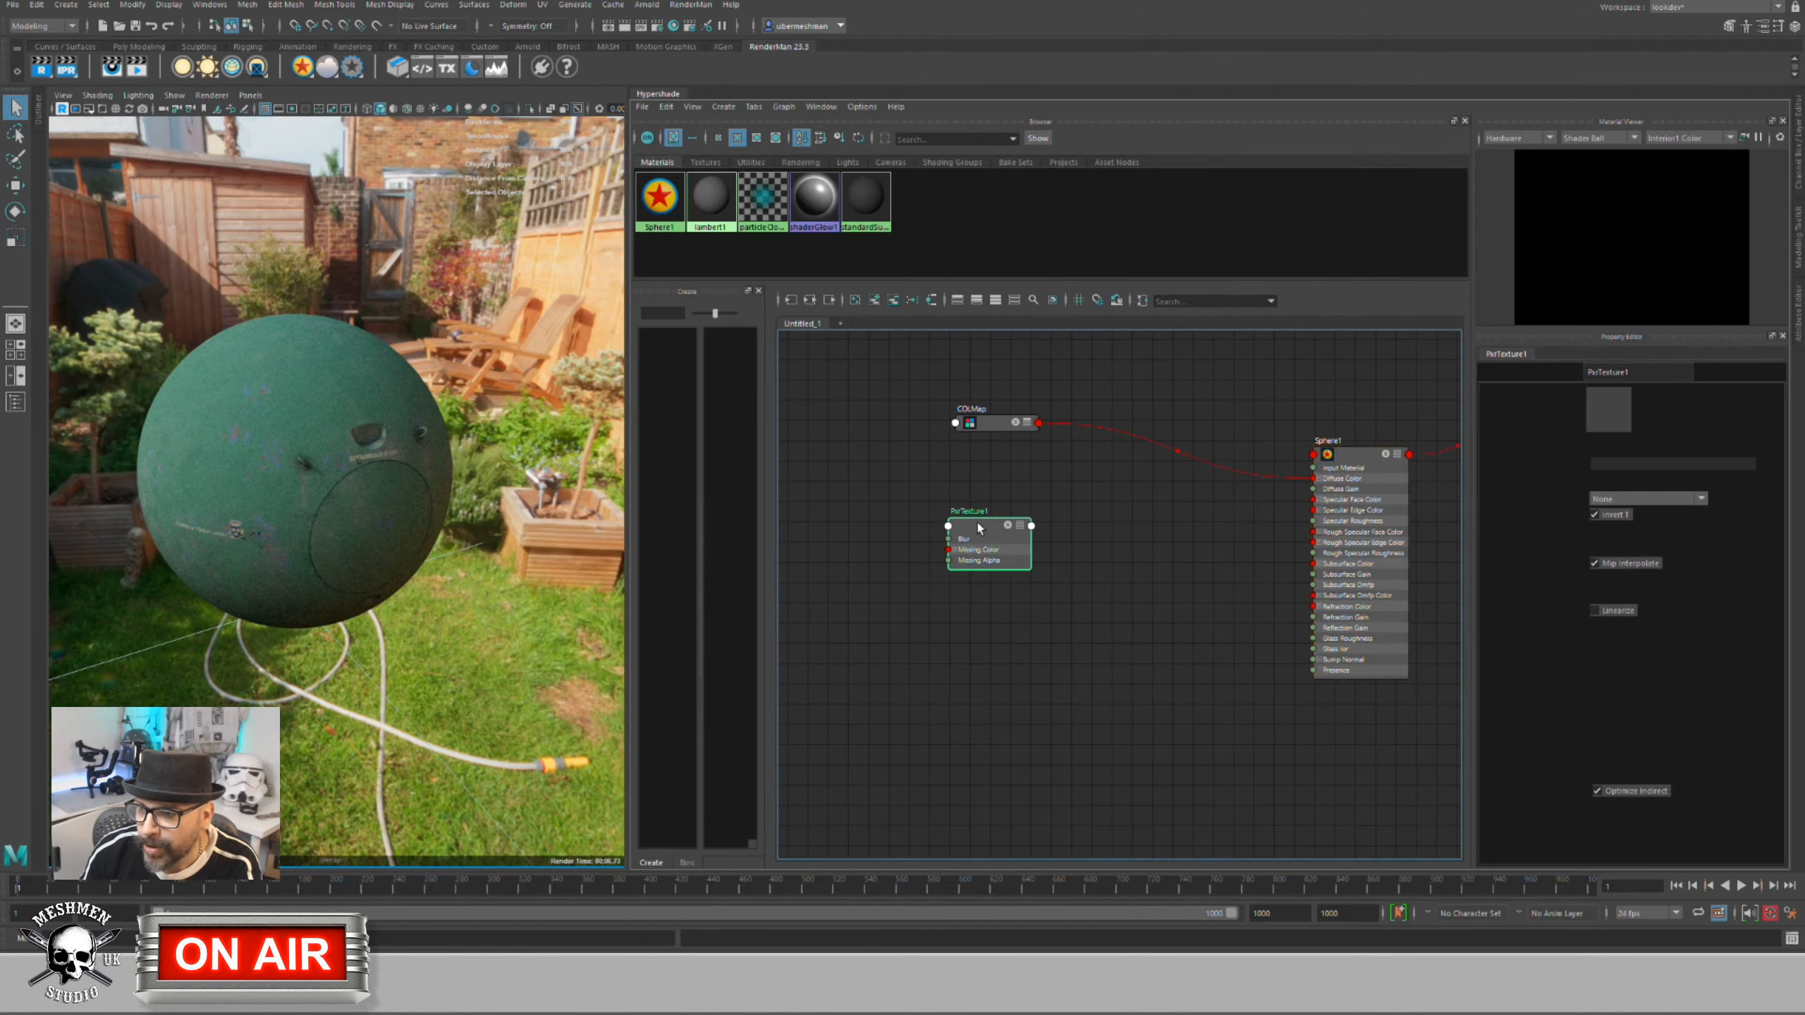
{"action": "double_click", "coordinate": [983, 512]}
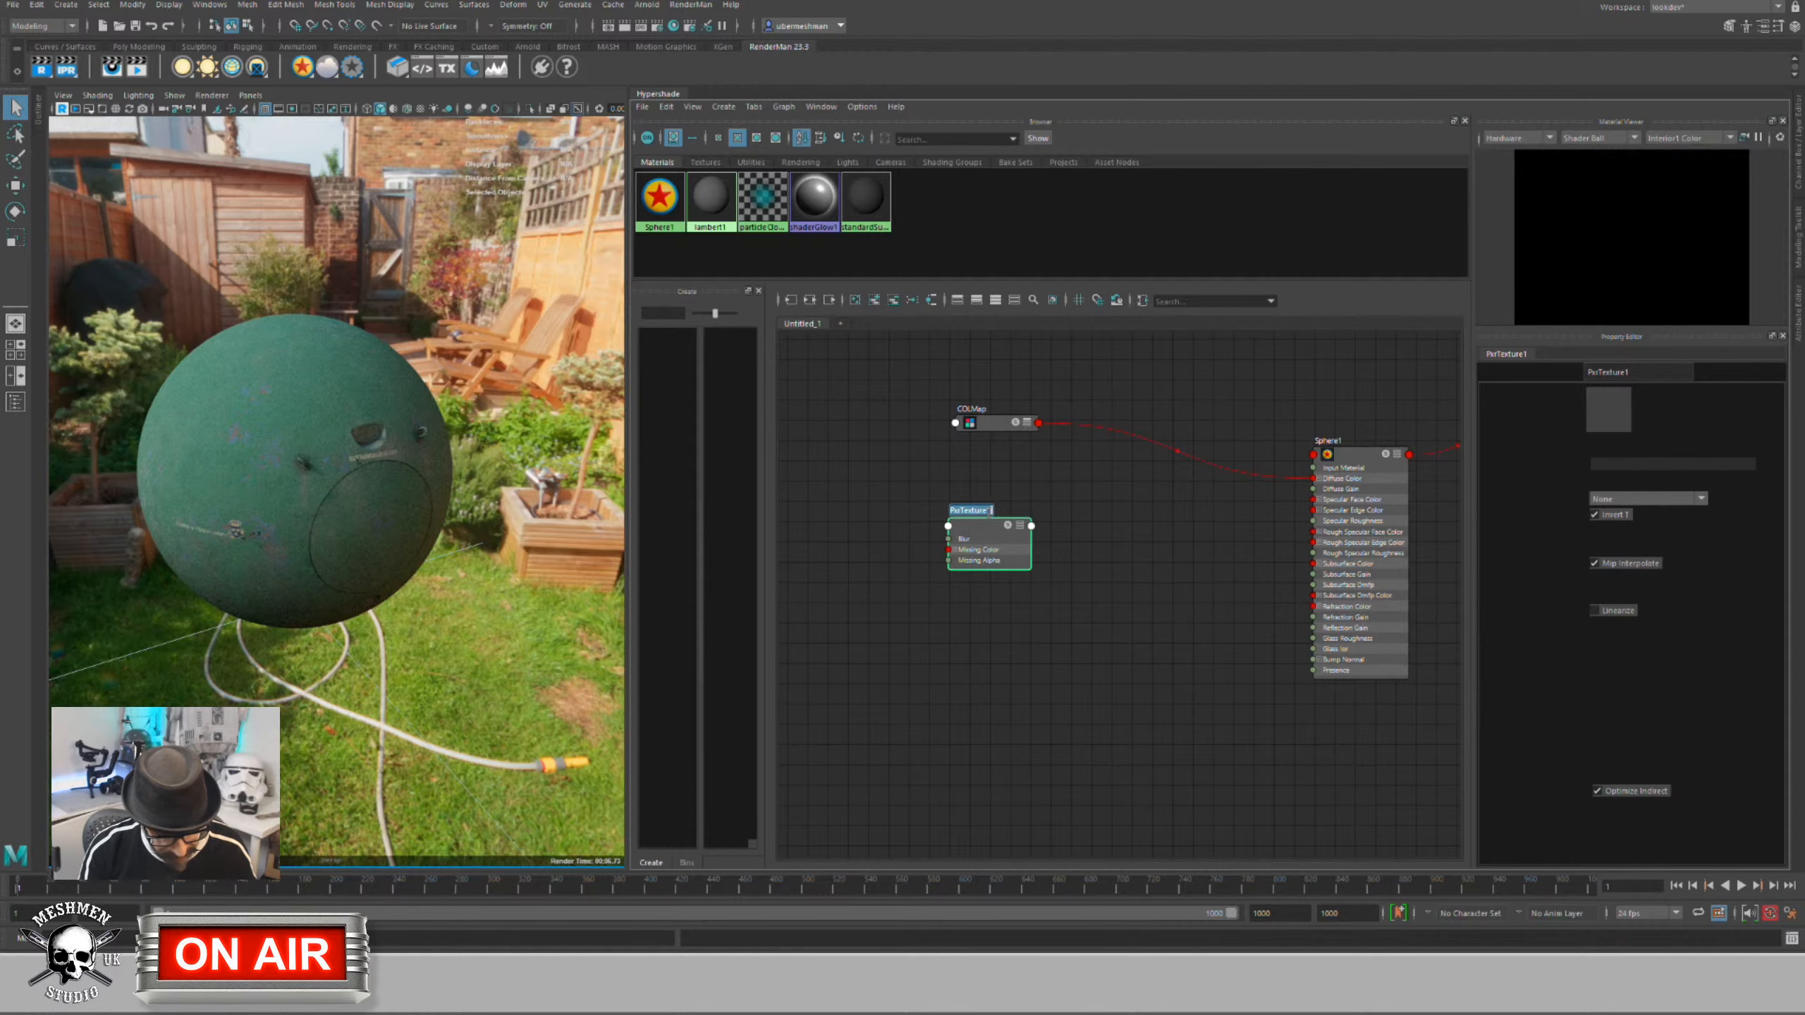
{"action": "type", "text": "SPEC"}
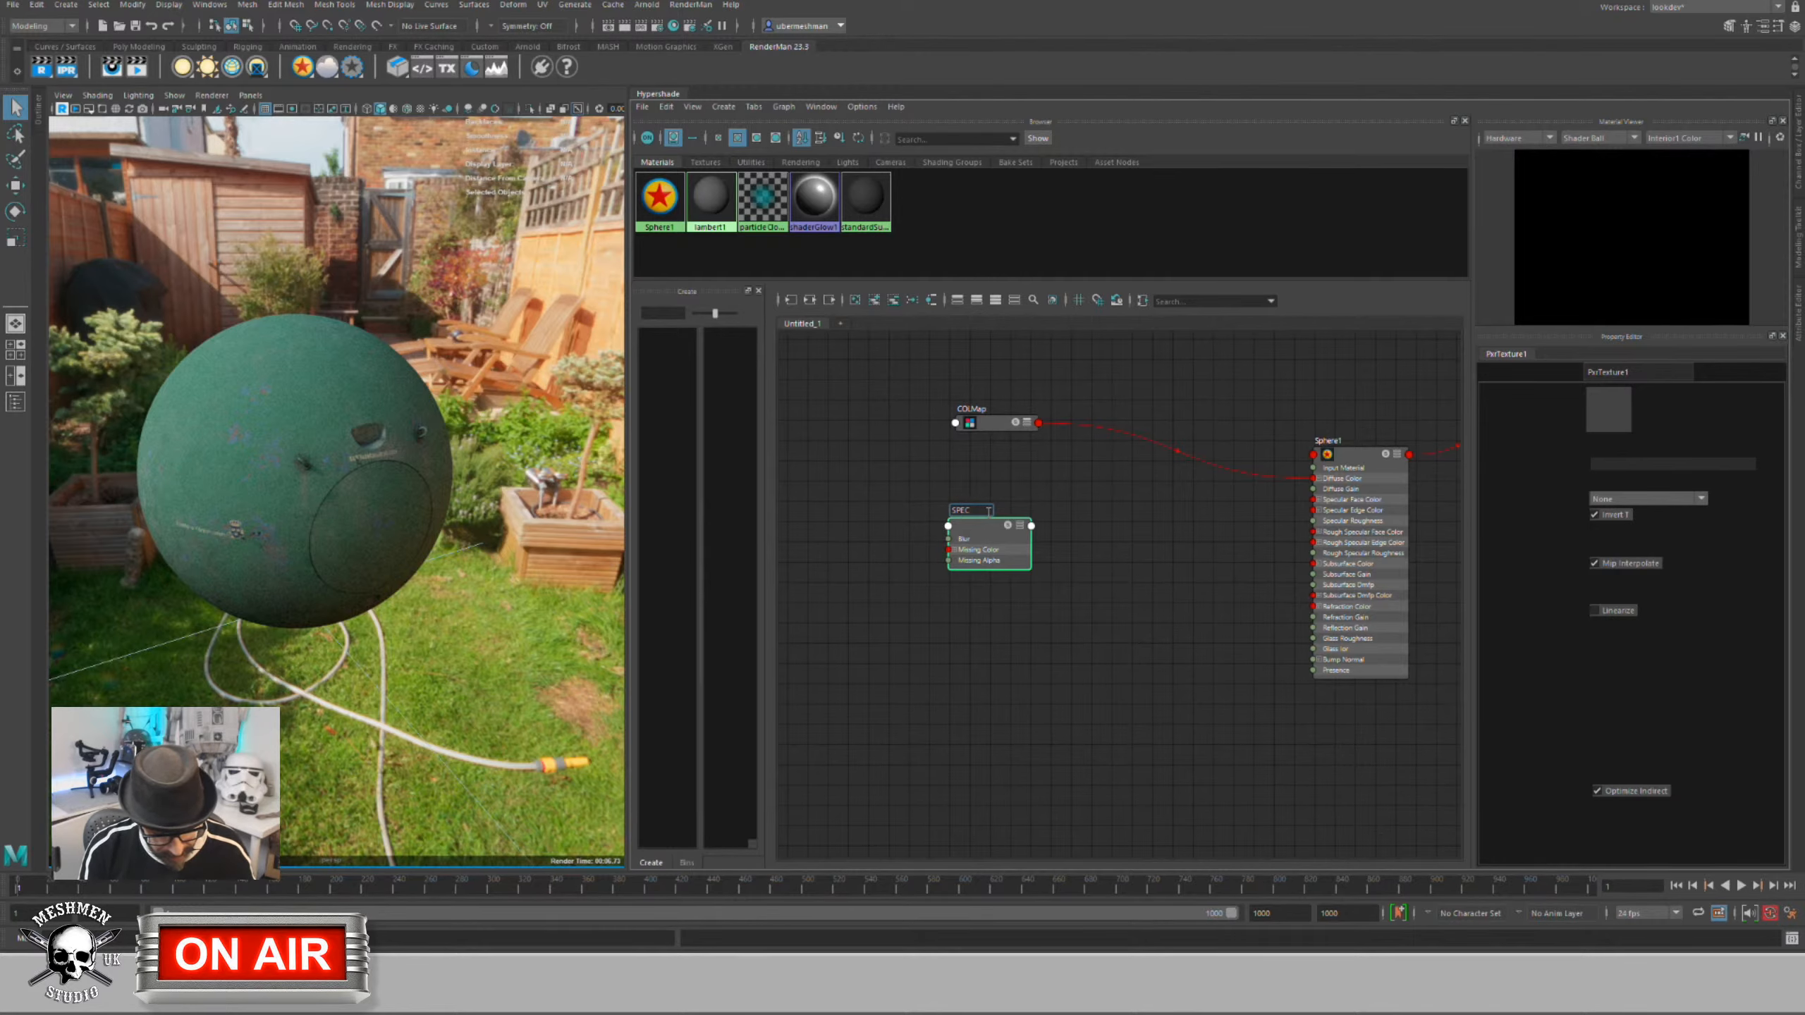
{"action": "type", "text": "IOR"}
{"action": "key", "text": "Return"}
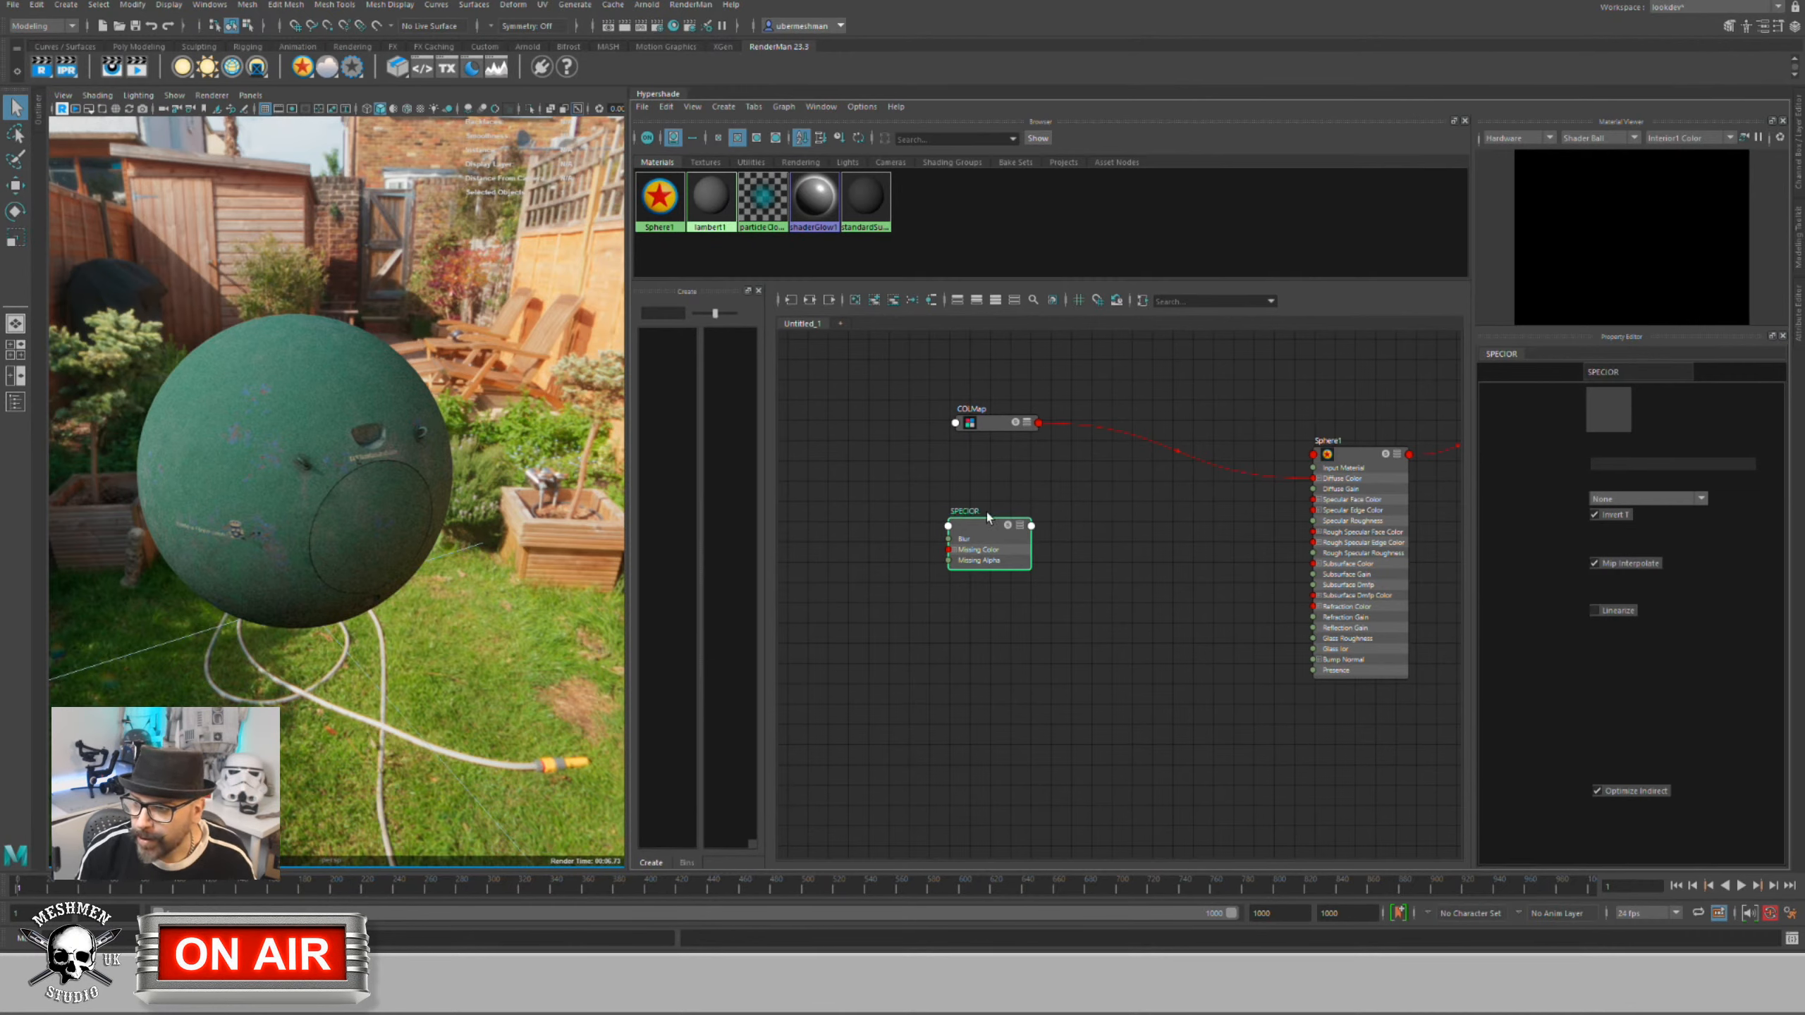
{"action": "left_click", "coordinate": [1010, 499]}
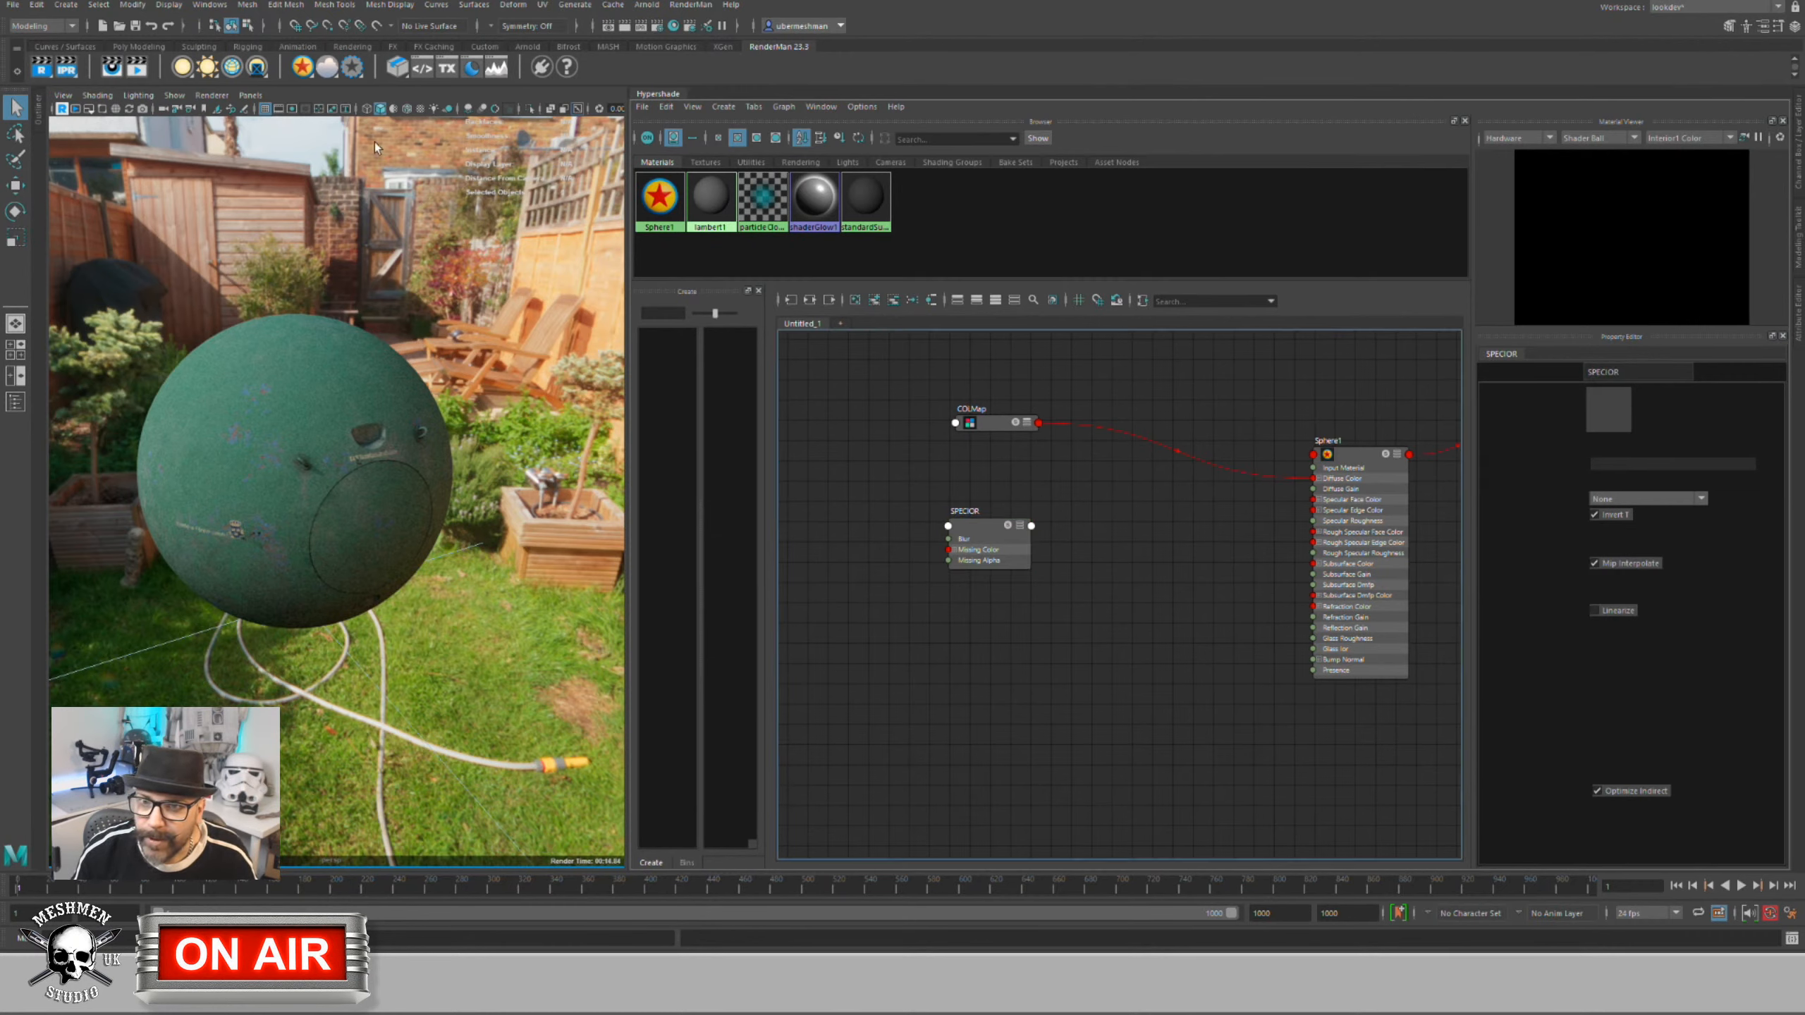
Step: Switch the viewport from RenderMan rendering to plain shaded display, and widen the Property Editor to show the selected SPECIOR node's attributes
{"action": "left_click", "coordinate": [211, 94]}
{"action": "left_click", "coordinate": [221, 122]}
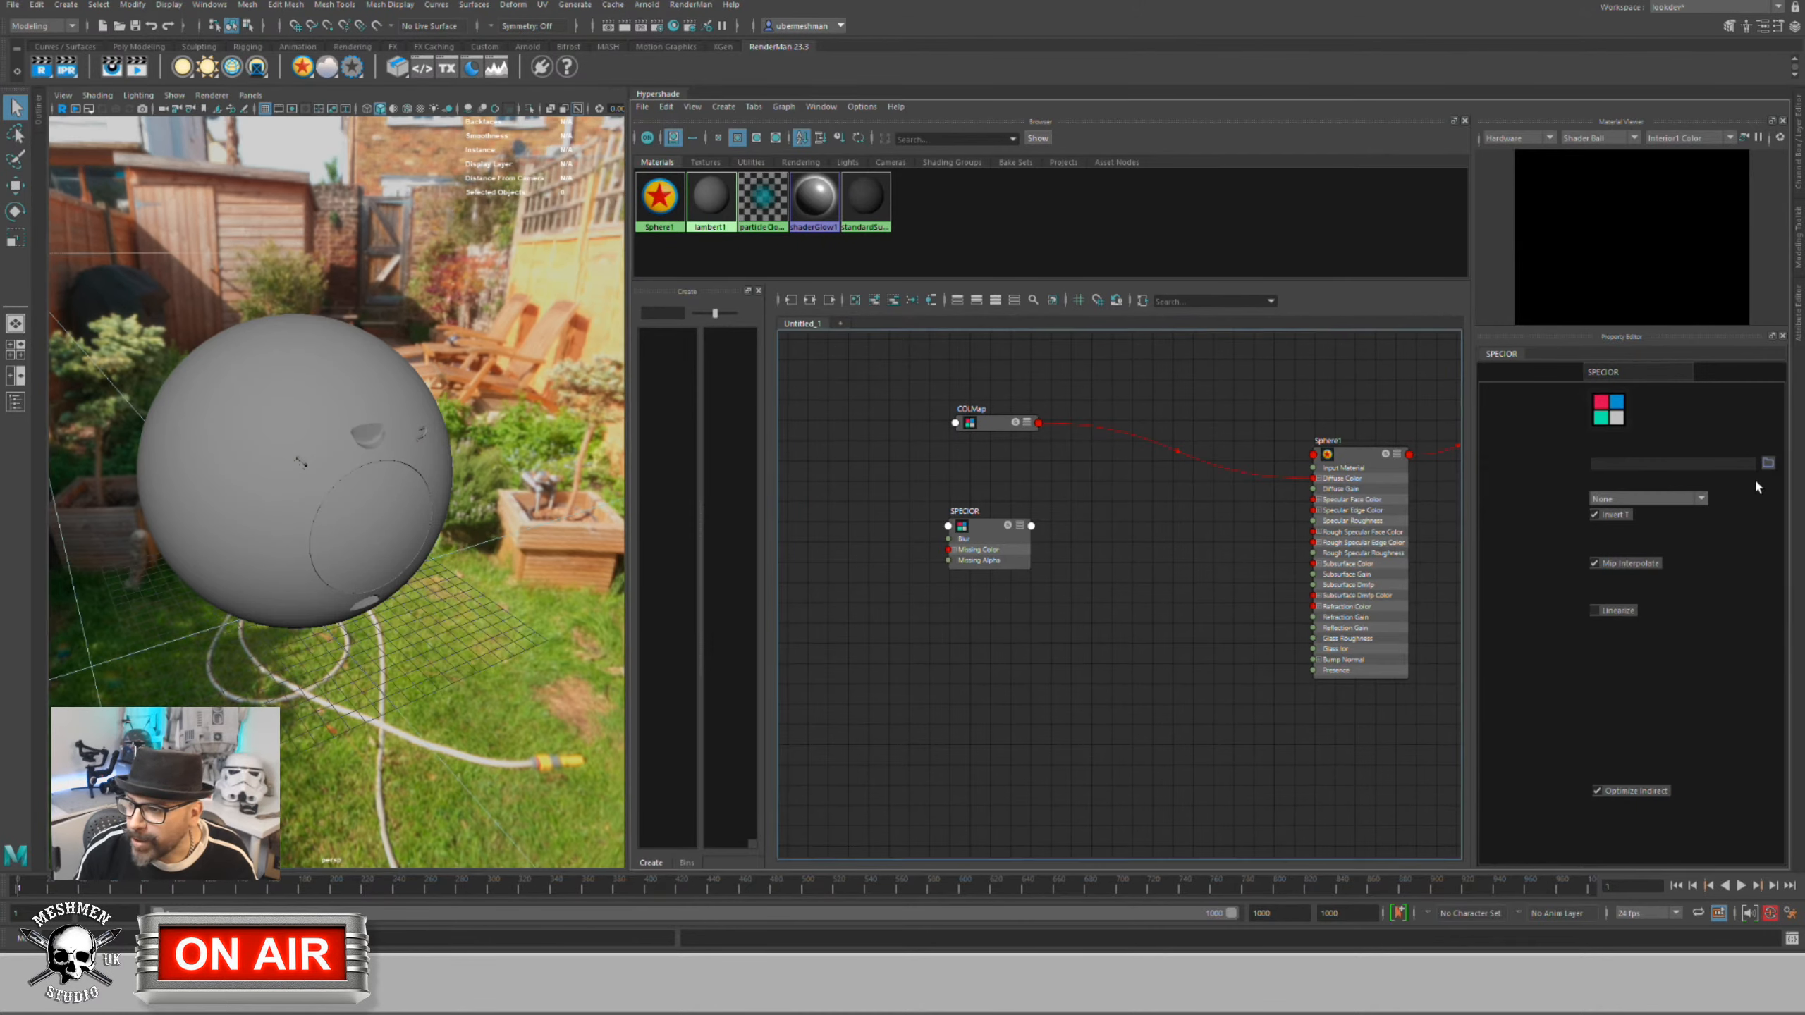
{"action": "mouse_move", "coordinate": [1472, 512]}
{"action": "left_mouse_down"}
{"action": "mouse_move", "coordinate": [1419, 506]}
{"action": "mouse_move", "coordinate": [1449, 507]}
{"action": "left_mouse_up"}
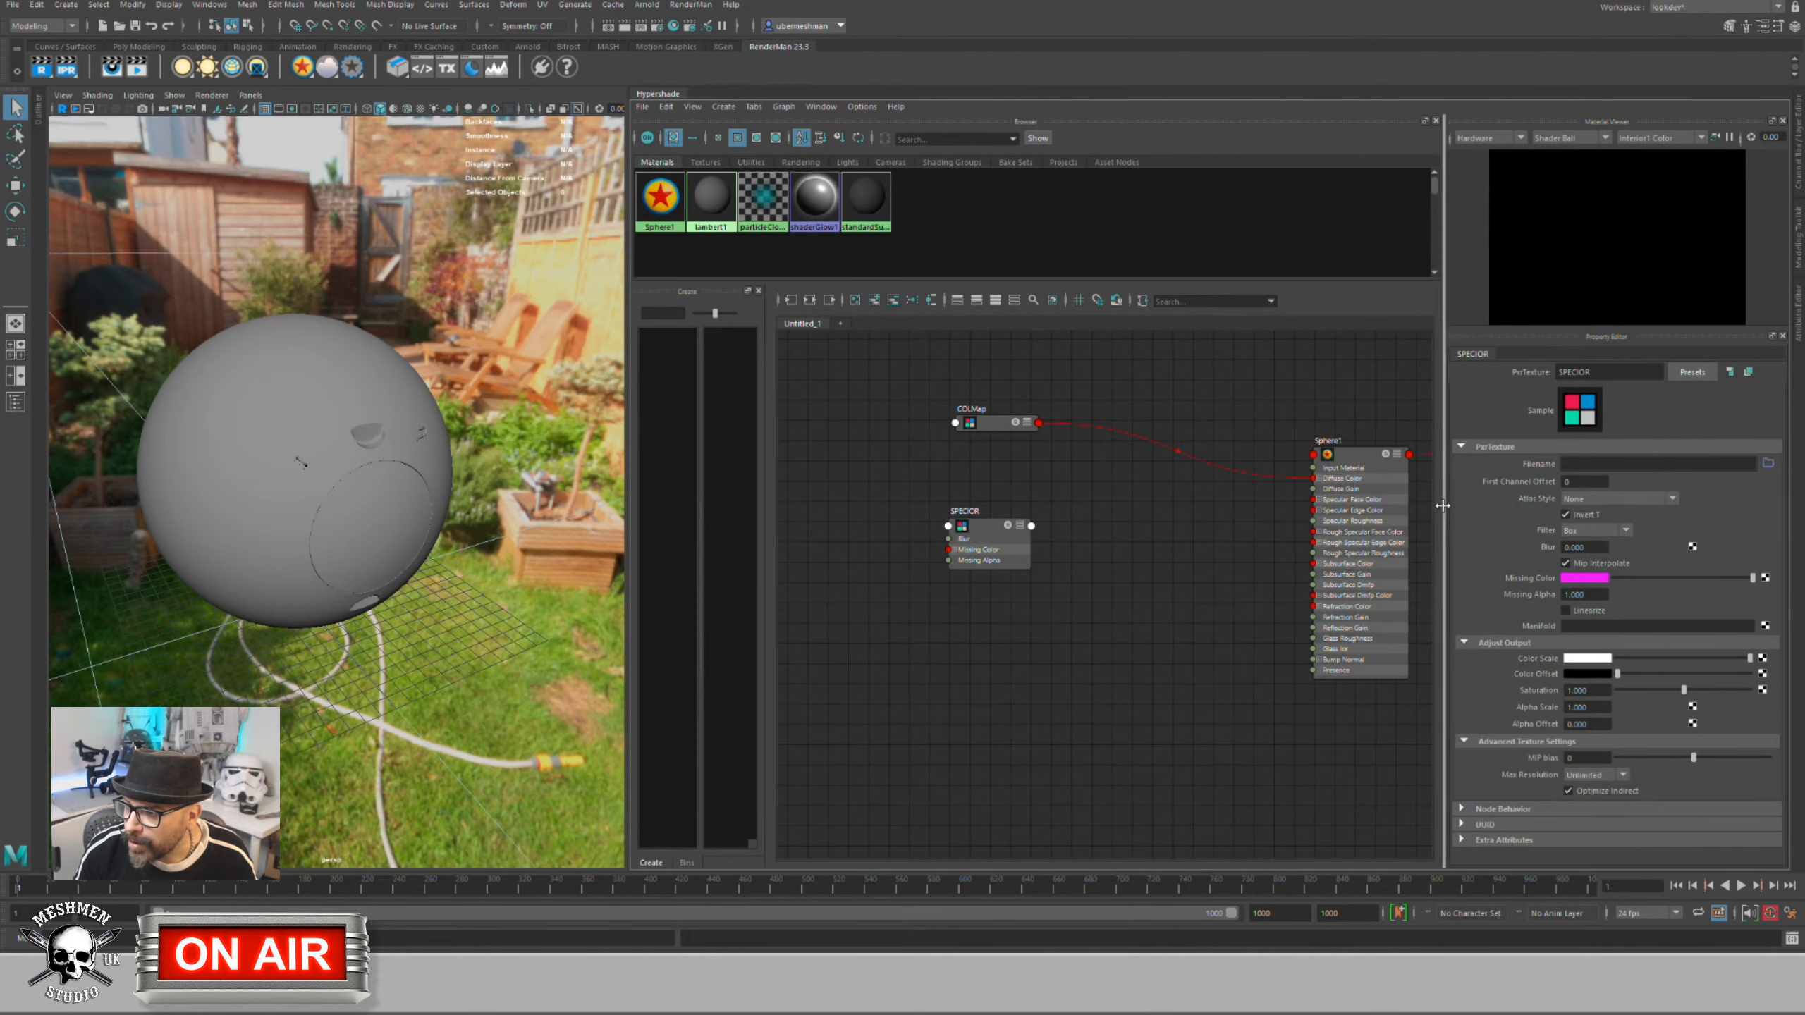
{"action": "left_click", "coordinate": [998, 526]}
{"action": "left_click_drag", "start_coordinate": [996, 523], "coordinate": [994, 524]}
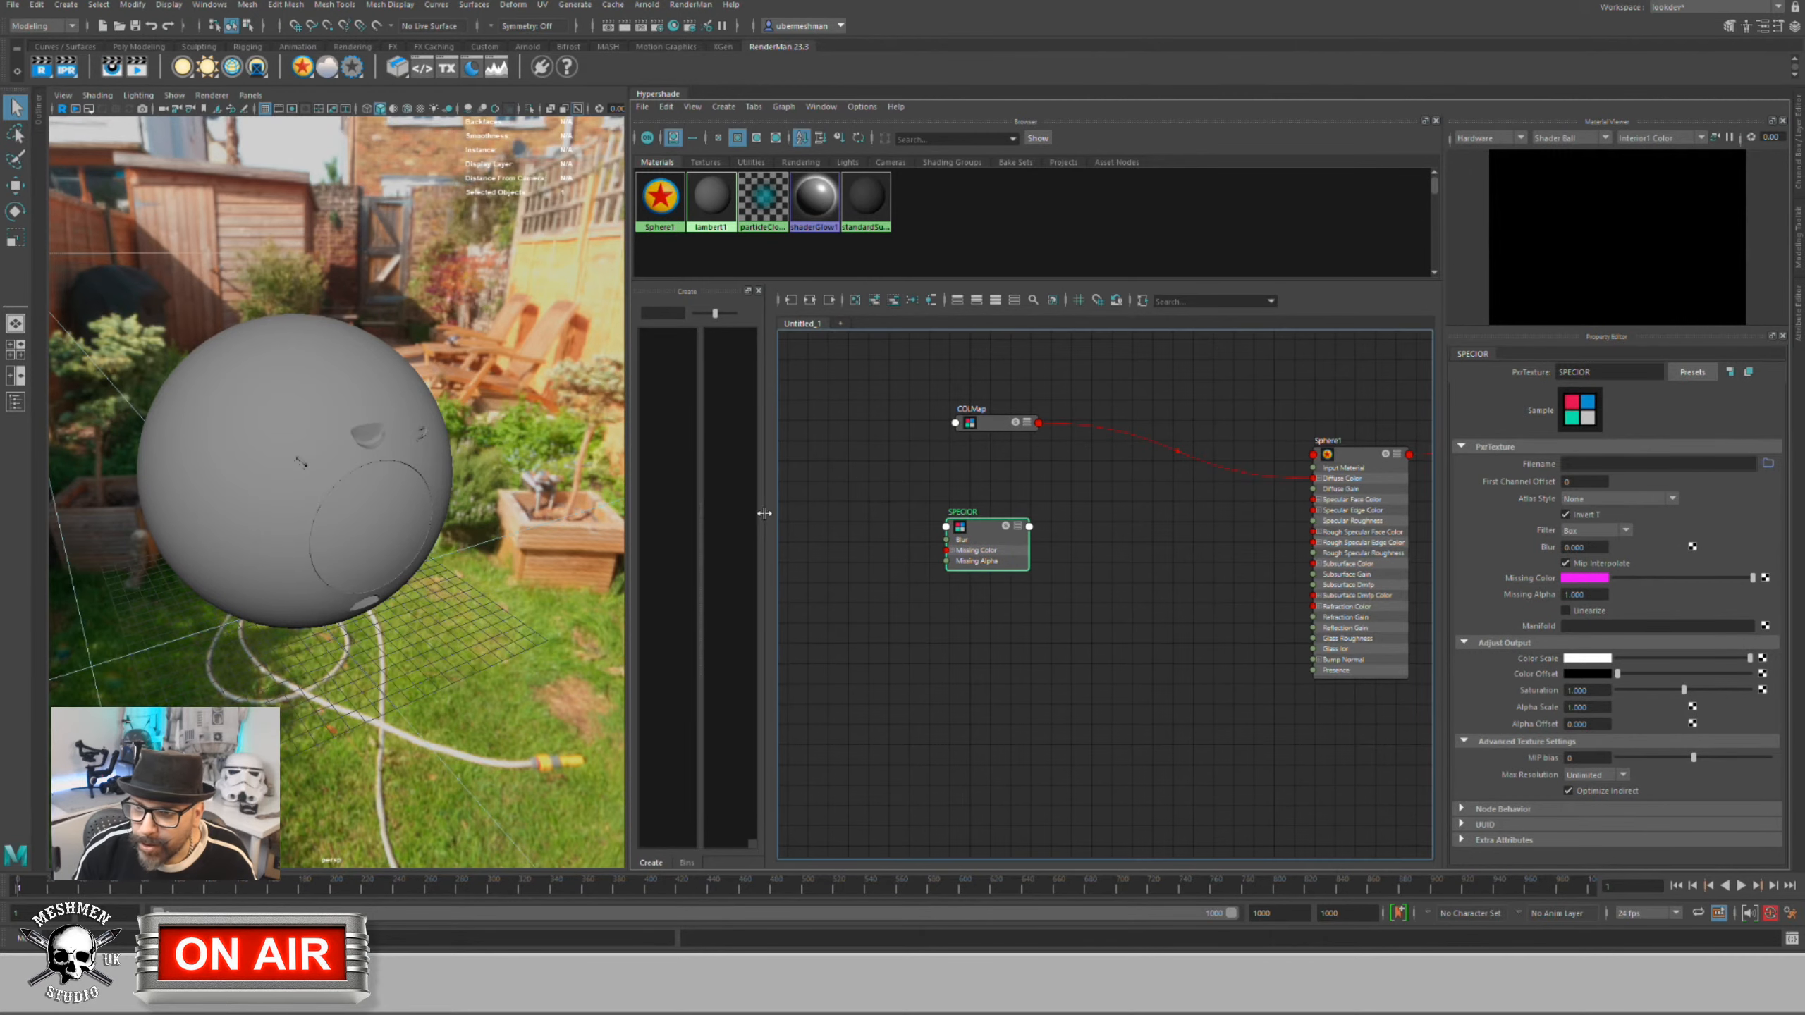
Step: Widen the node creation panel in the Hypershade and adjust the SPECIOR node's placement in the graph
{"action": "left_click_drag", "start_coordinate": [629, 514], "coordinate": [639, 513]}
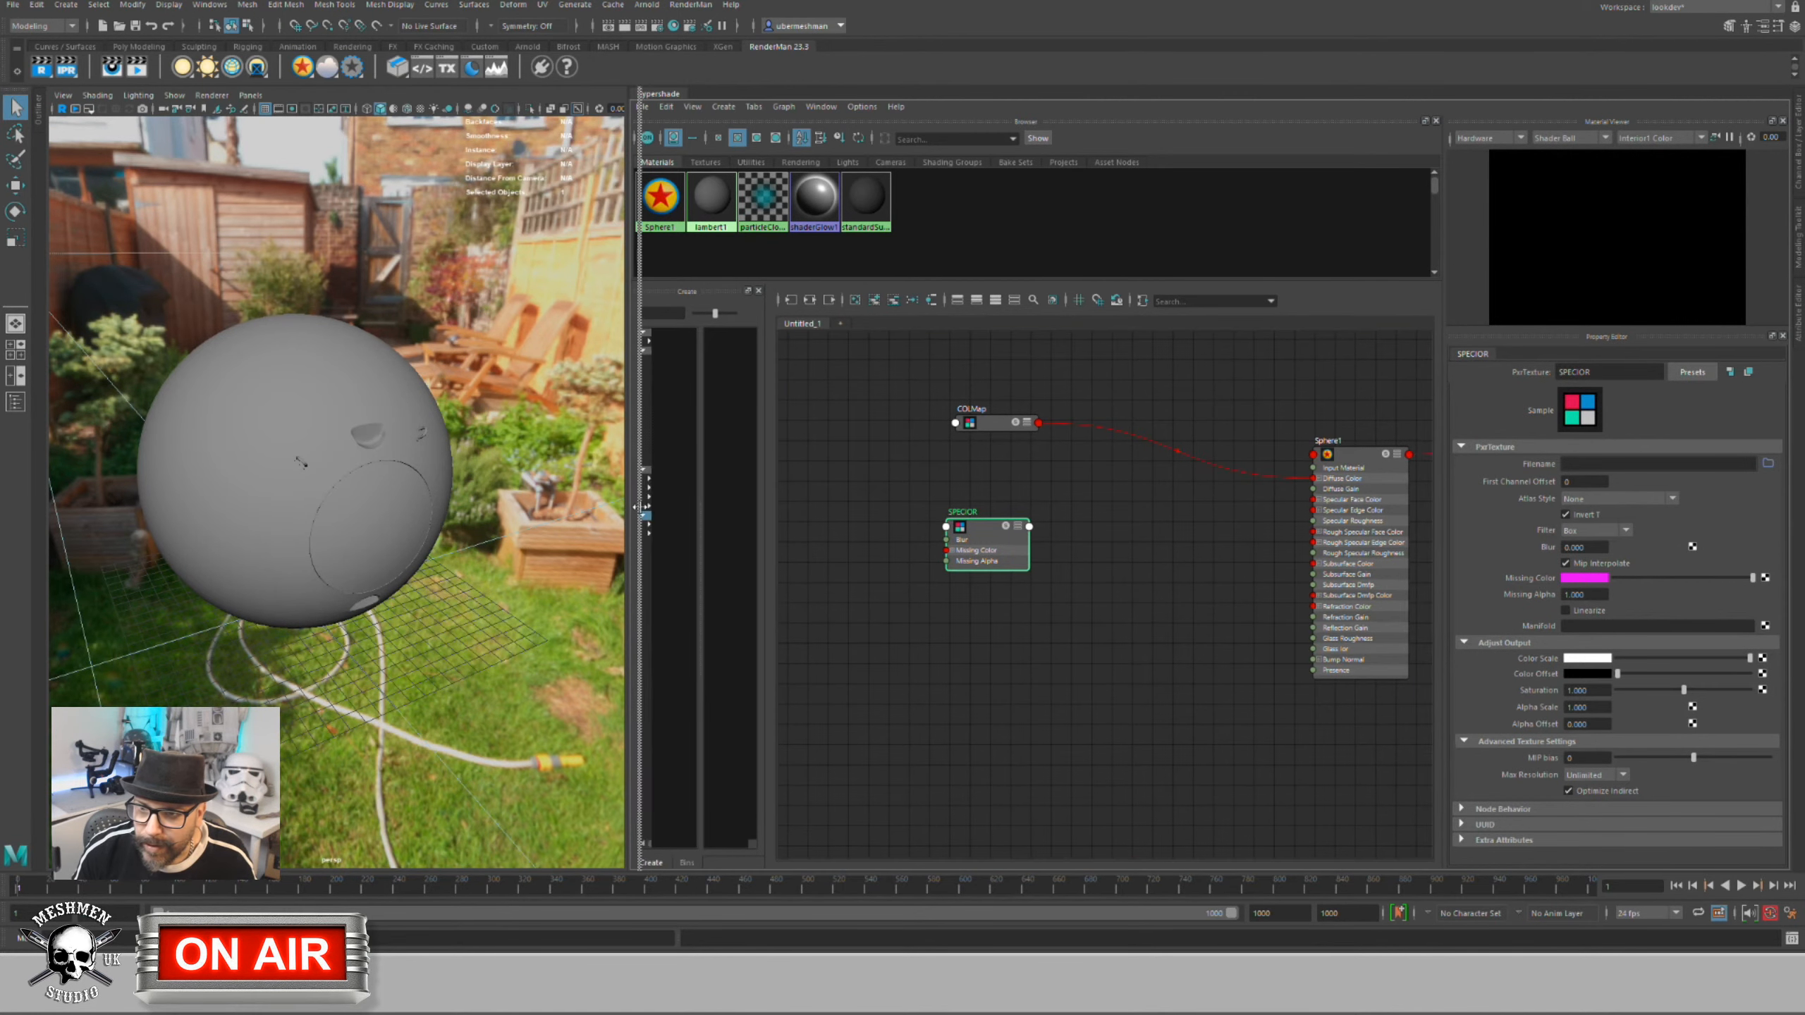
{"action": "left_click_drag", "start_coordinate": [773, 525], "coordinate": [791, 524]}
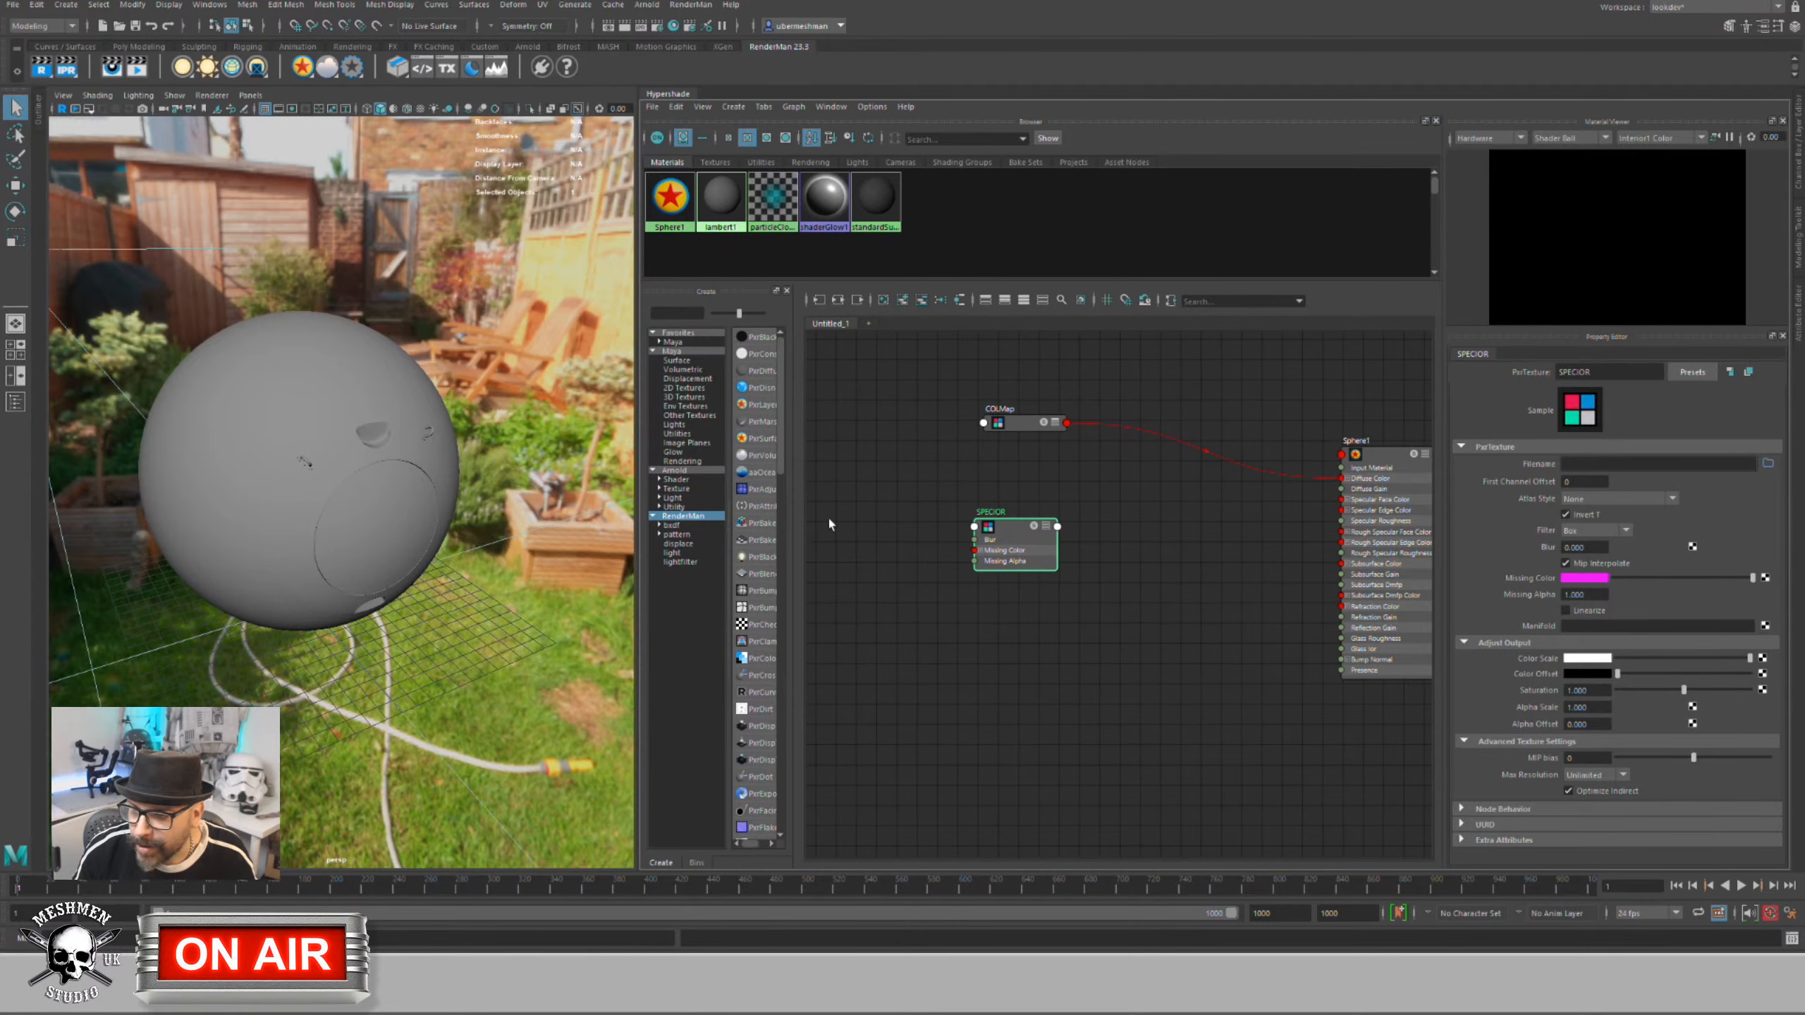
{"action": "left_click", "coordinate": [1014, 526]}
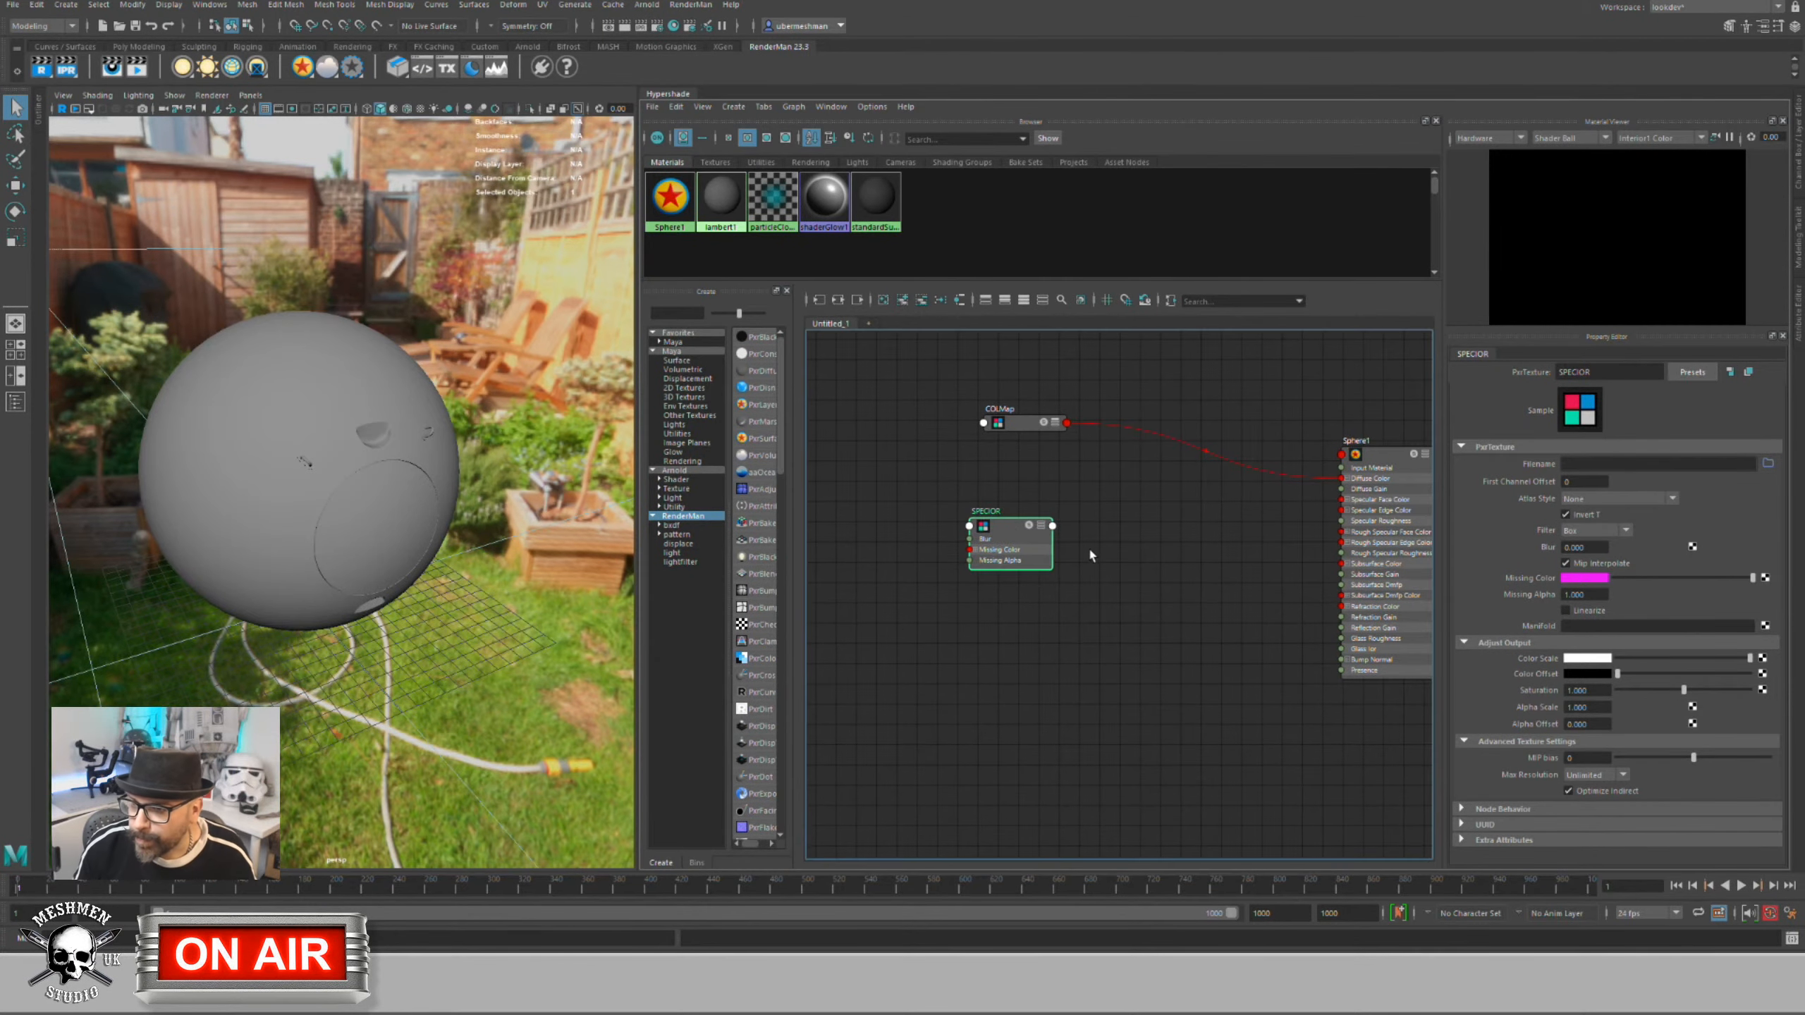
{"action": "middle_click_drag", "start_coordinate": [1168, 533], "coordinate": [1150, 532], "text": "alt"}
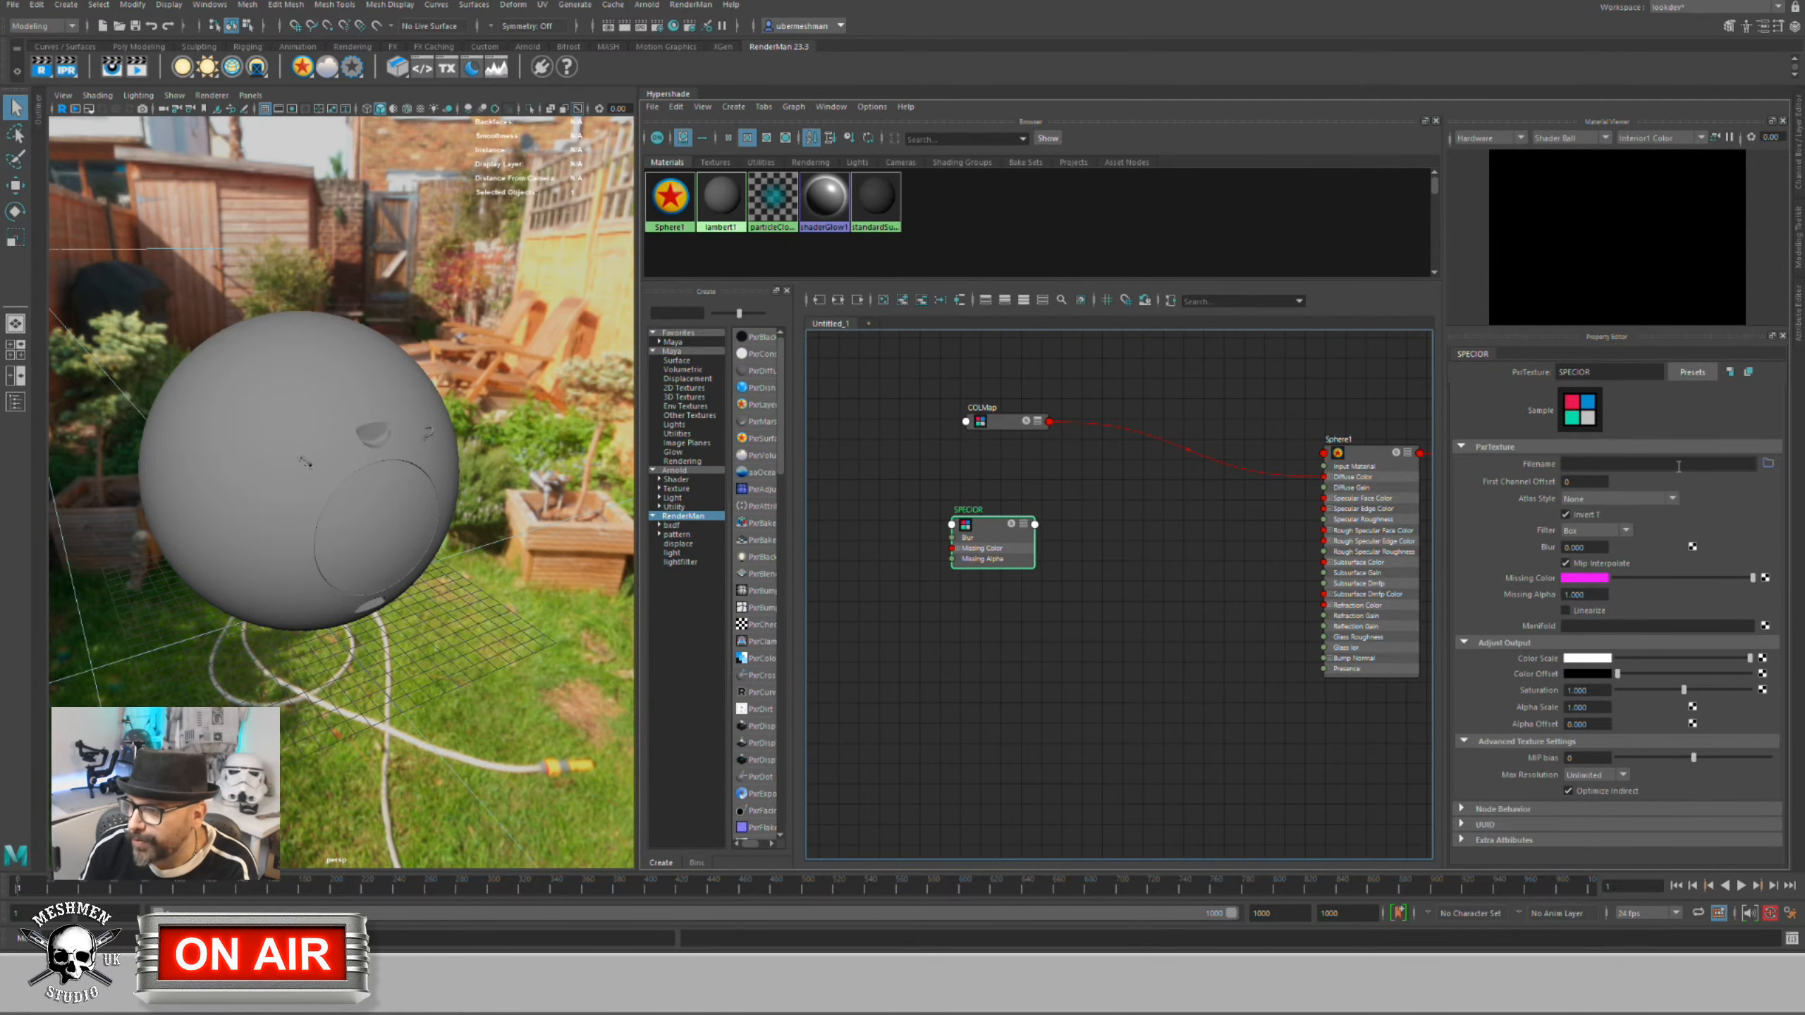
Step: Load specularIor.1001.exr.tex from the spheremaps folder as the SPECIOR node's texture file, sorting the files by name to find it
{"action": "left_click", "coordinate": [1767, 464]}
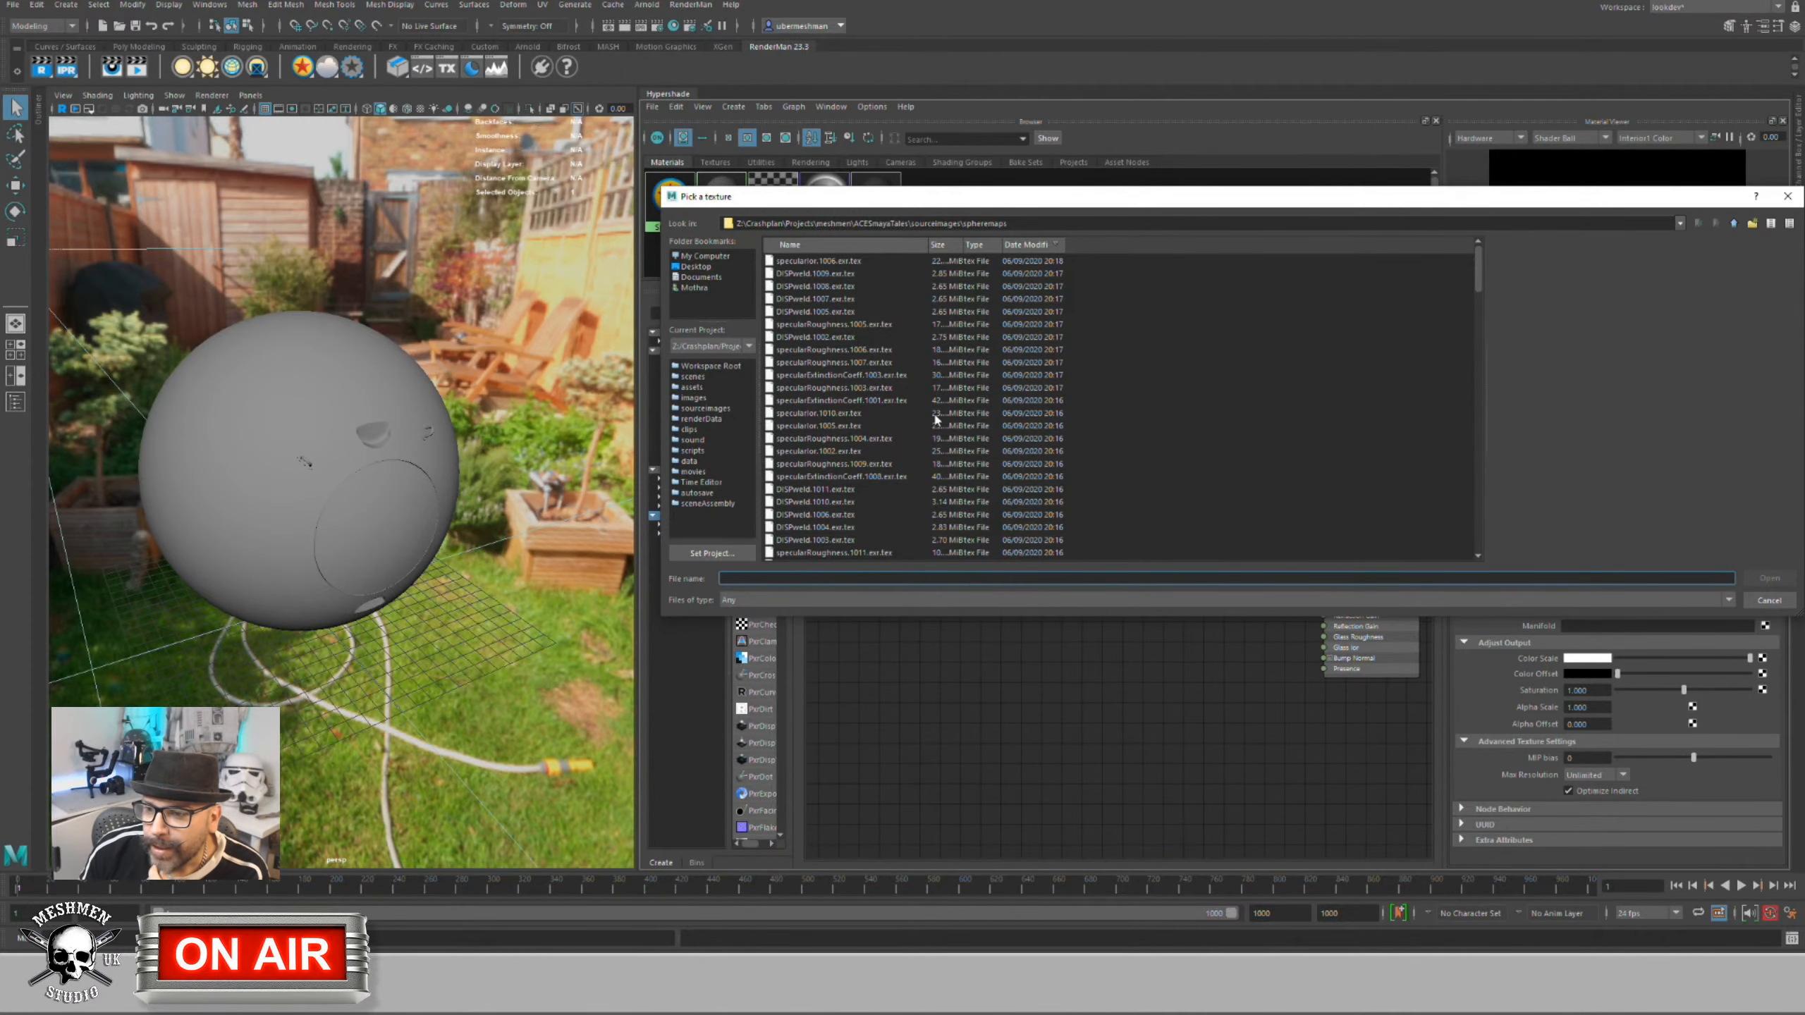
{"action": "left_click", "coordinate": [875, 247]}
{"action": "scroll", "coordinate": [888, 369], "scroll_direction": "down", "scroll_amount": 20}
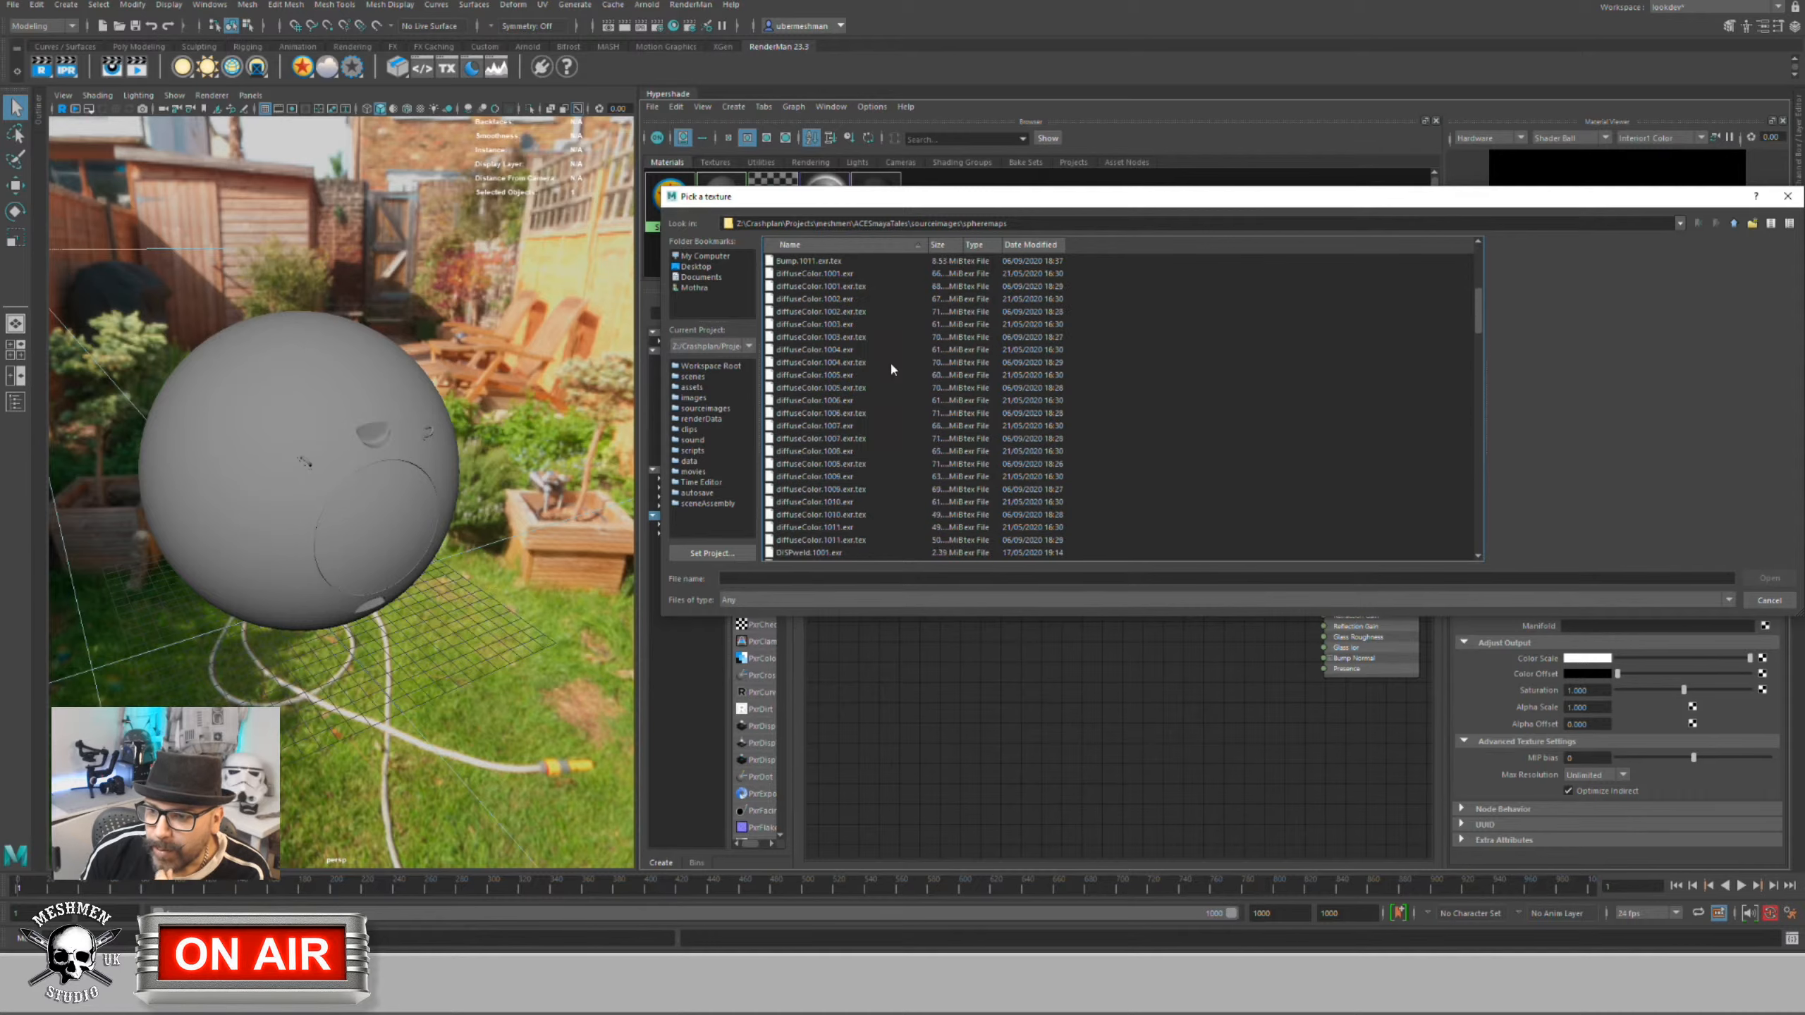
{"action": "scroll", "coordinate": [887, 371], "scroll_direction": "down", "scroll_amount": 2}
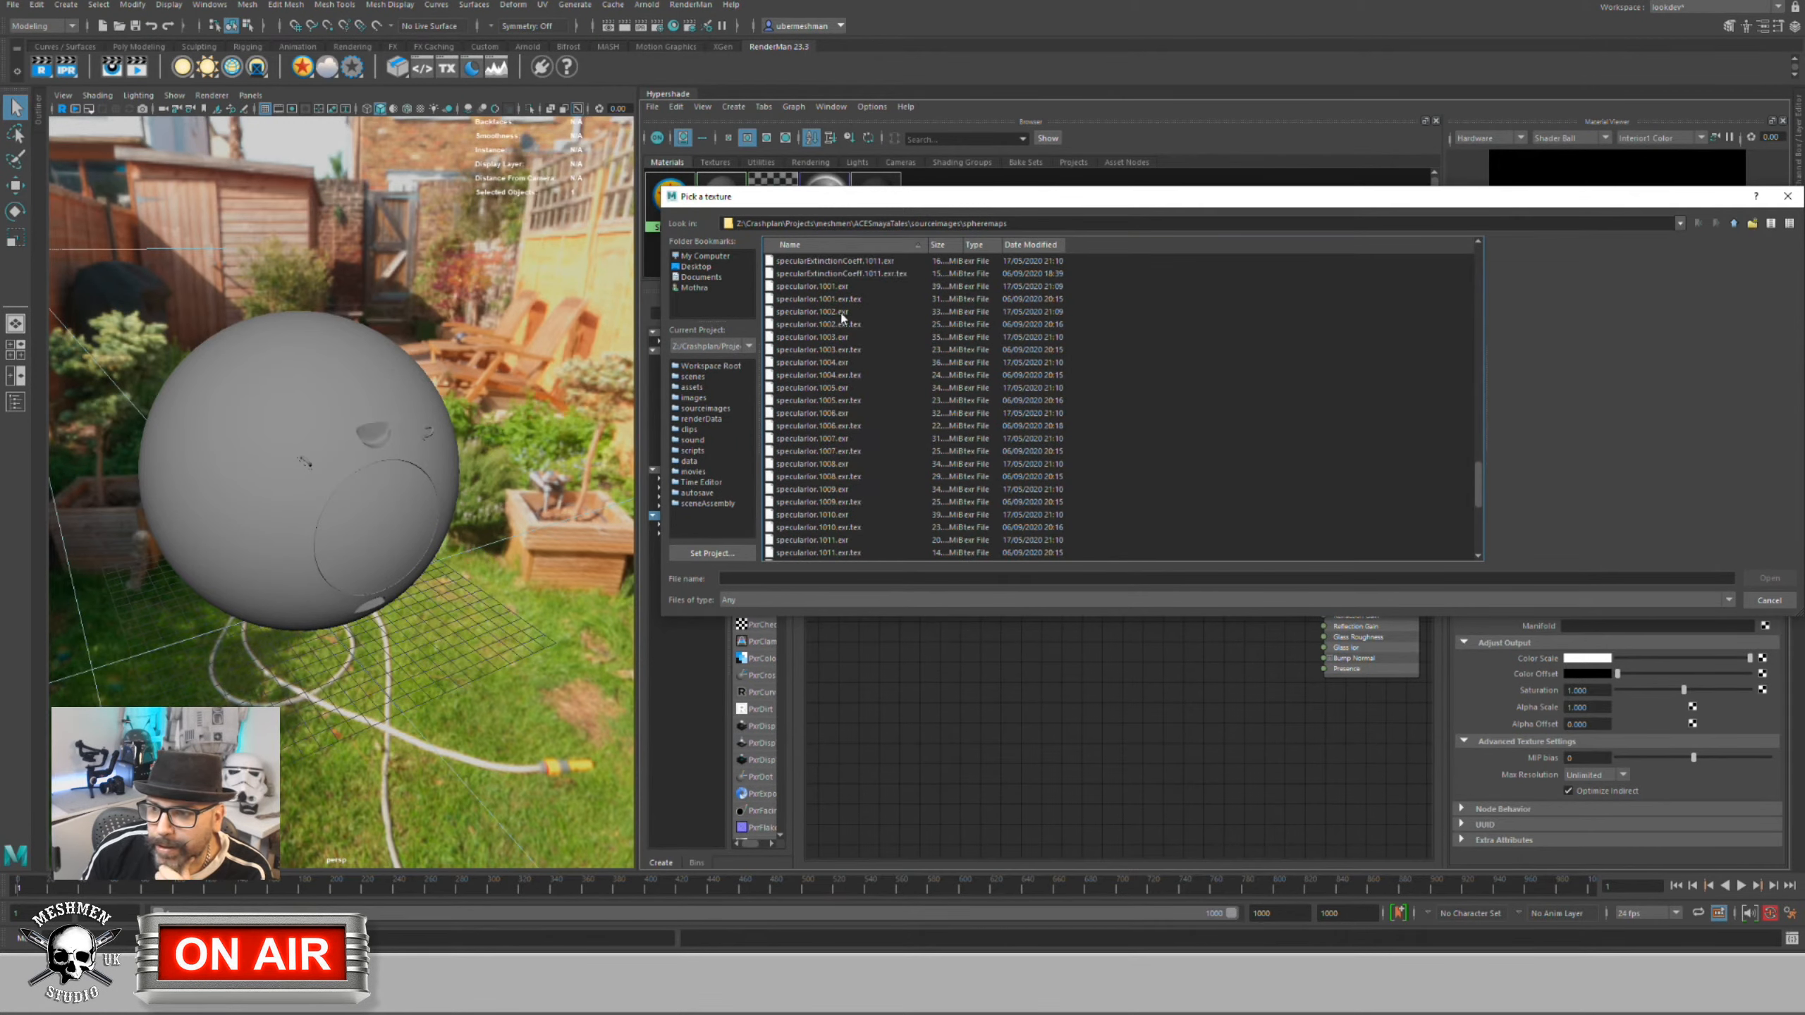
{"action": "left_click", "coordinate": [817, 299]}
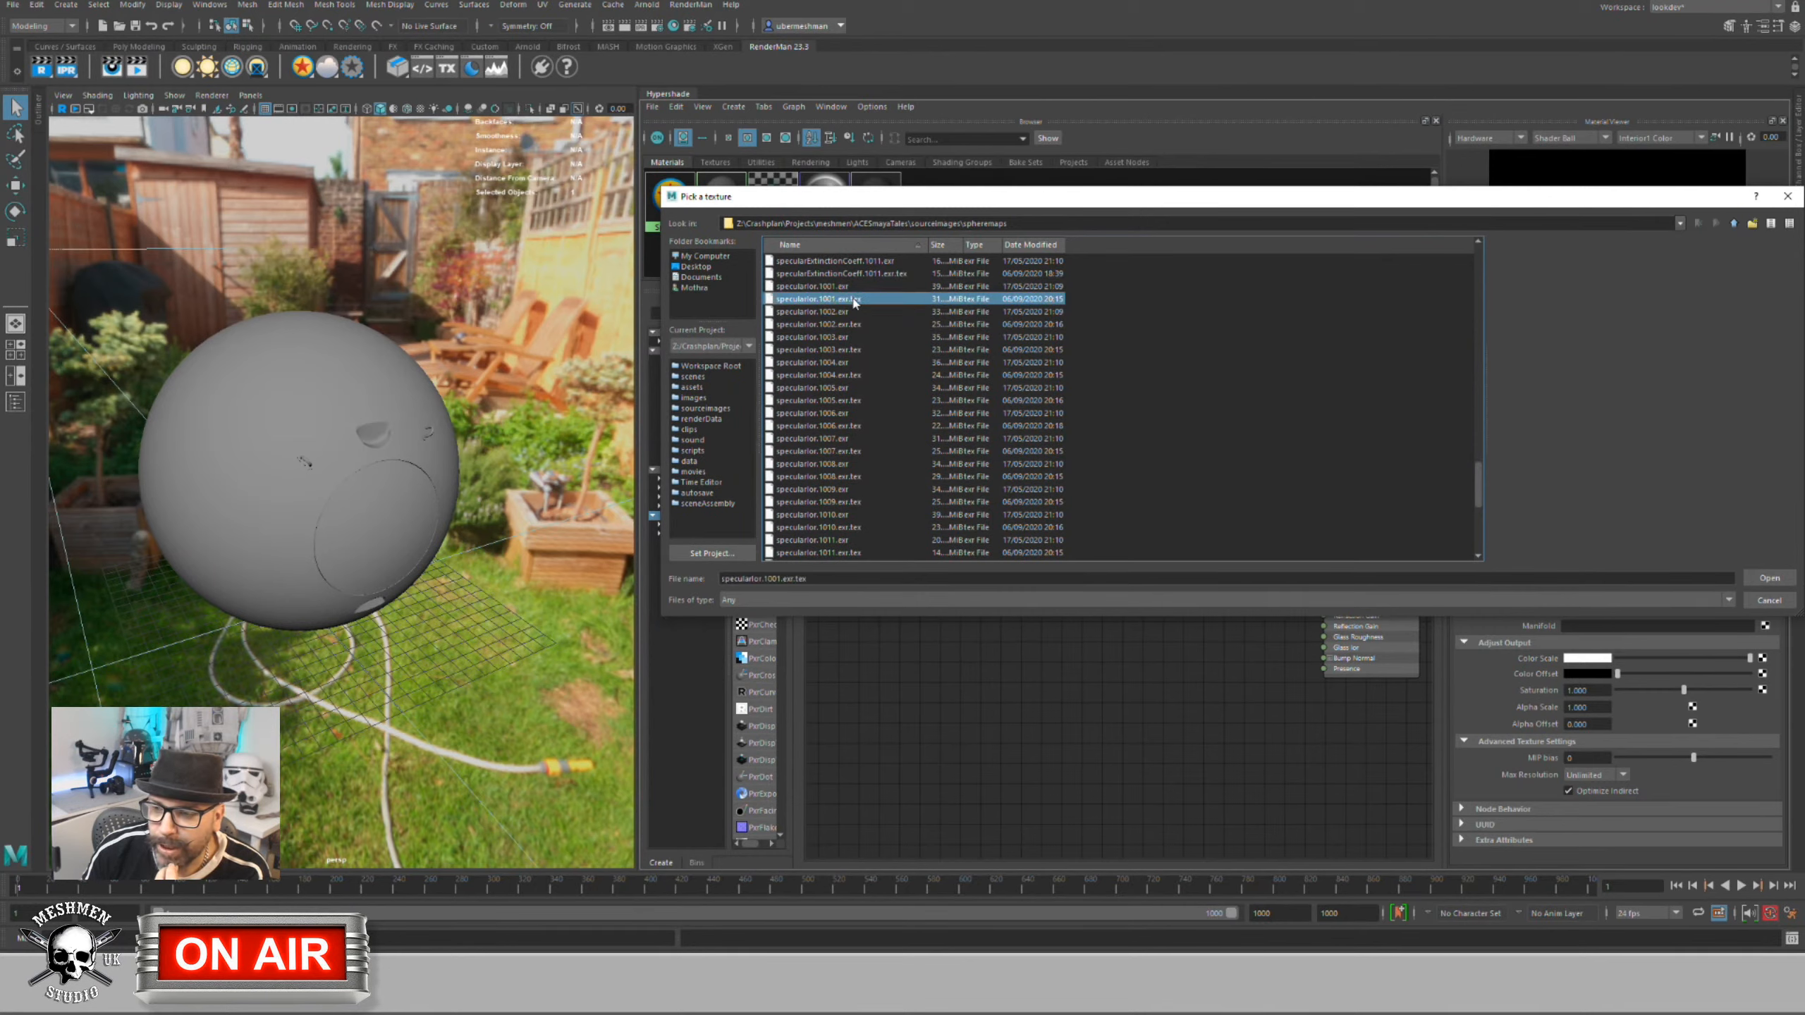
{"action": "left_click", "coordinate": [1749, 580]}
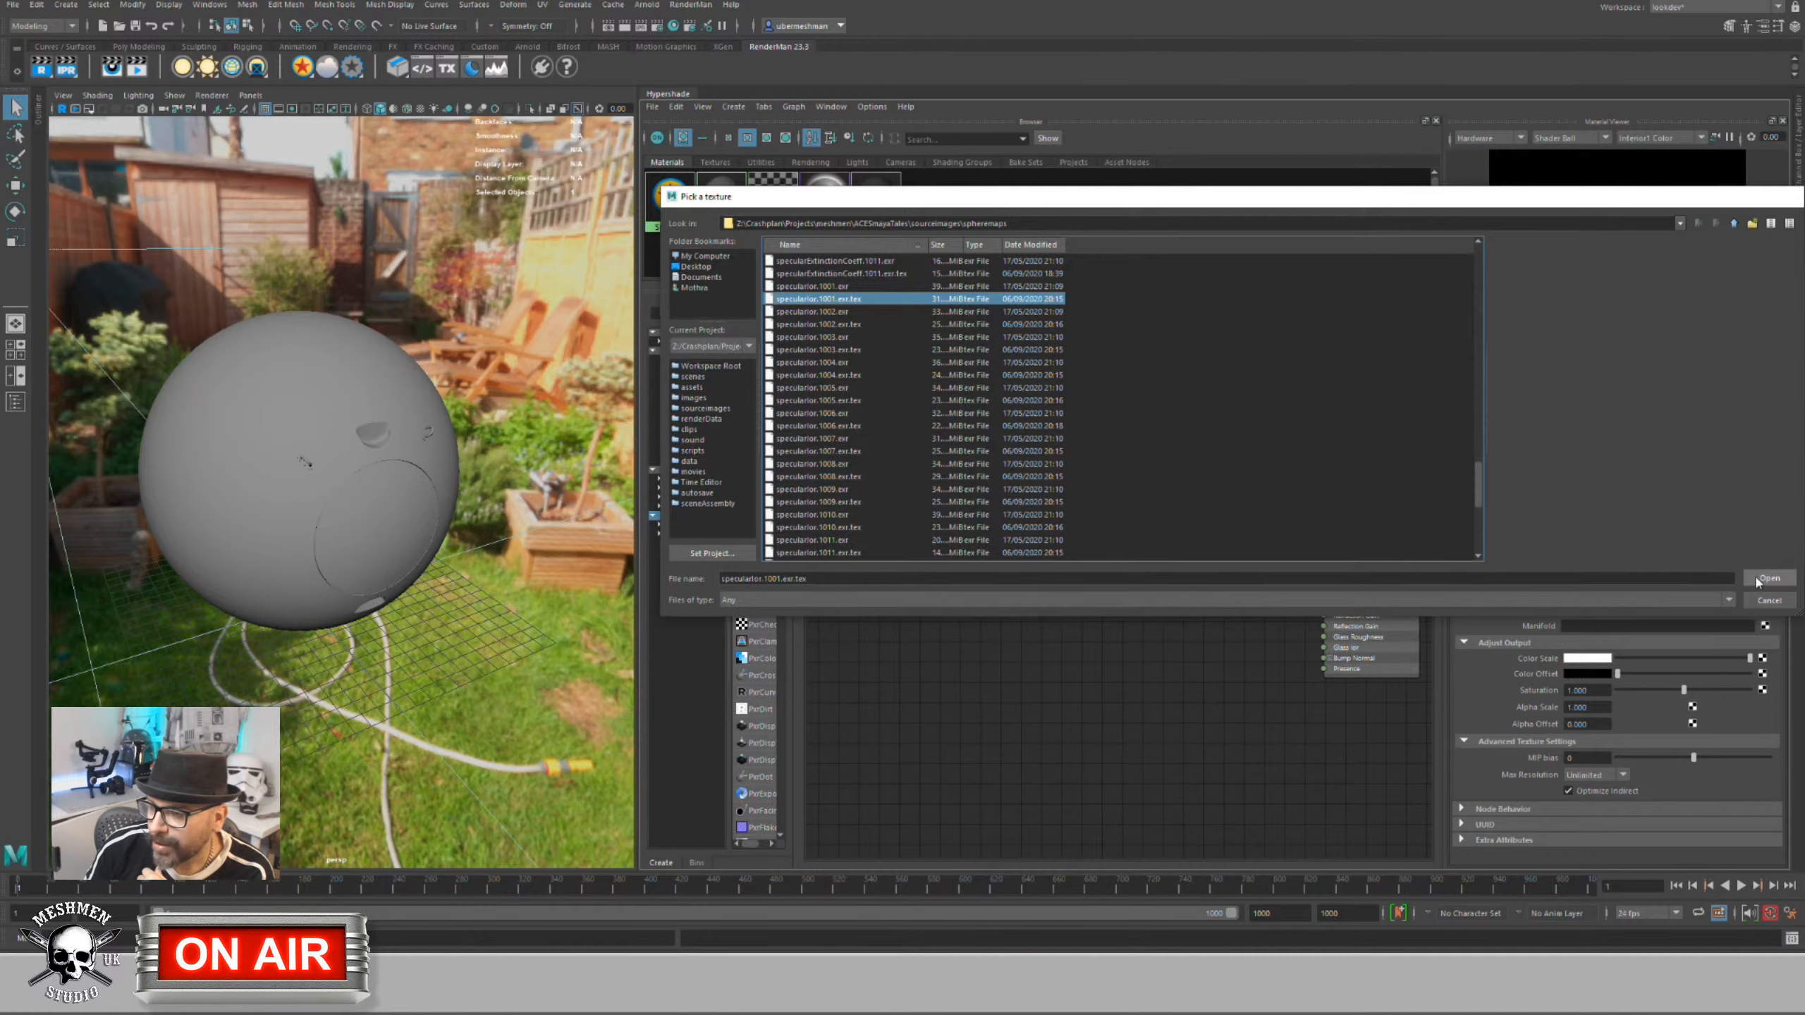
Step: Set SPECIOR's atlas style to UDIM (Mari) and check the end of its texture file path
{"action": "left_click", "coordinate": [1613, 499]}
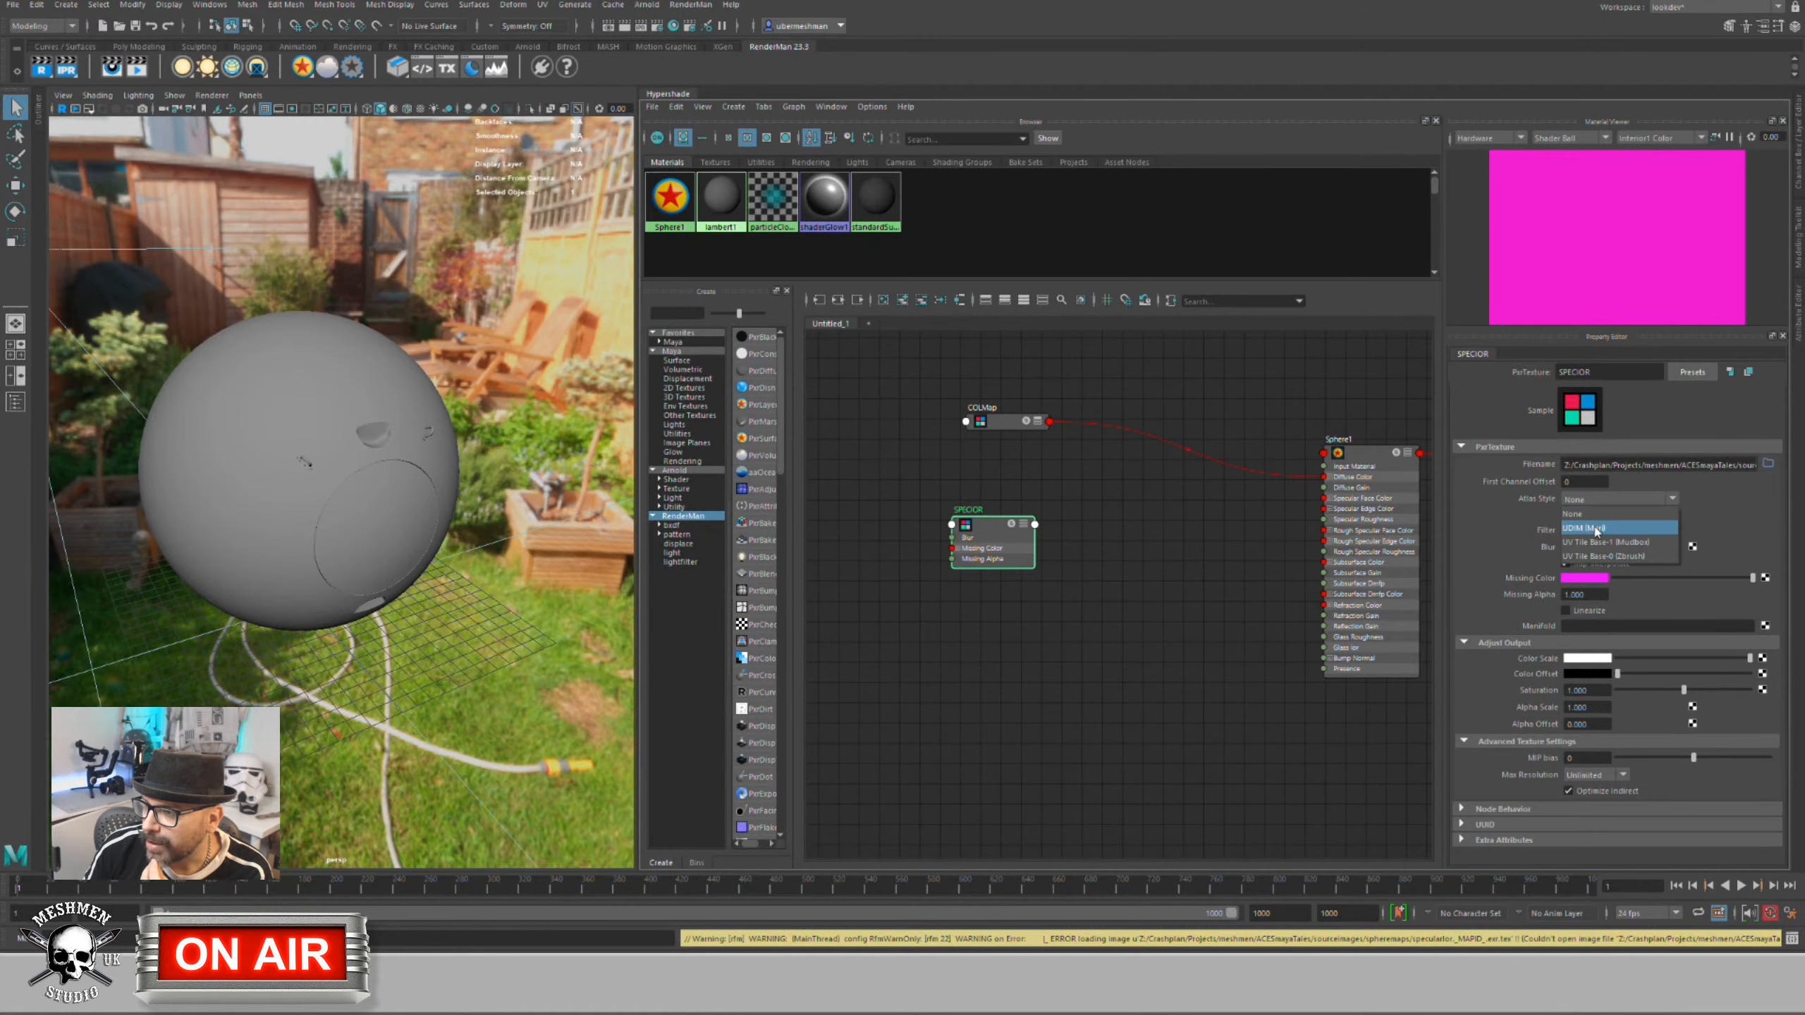
{"action": "left_click", "coordinate": [1591, 527]}
{"action": "left_click_drag", "start_coordinate": [1735, 467], "coordinate": [1745, 468]}
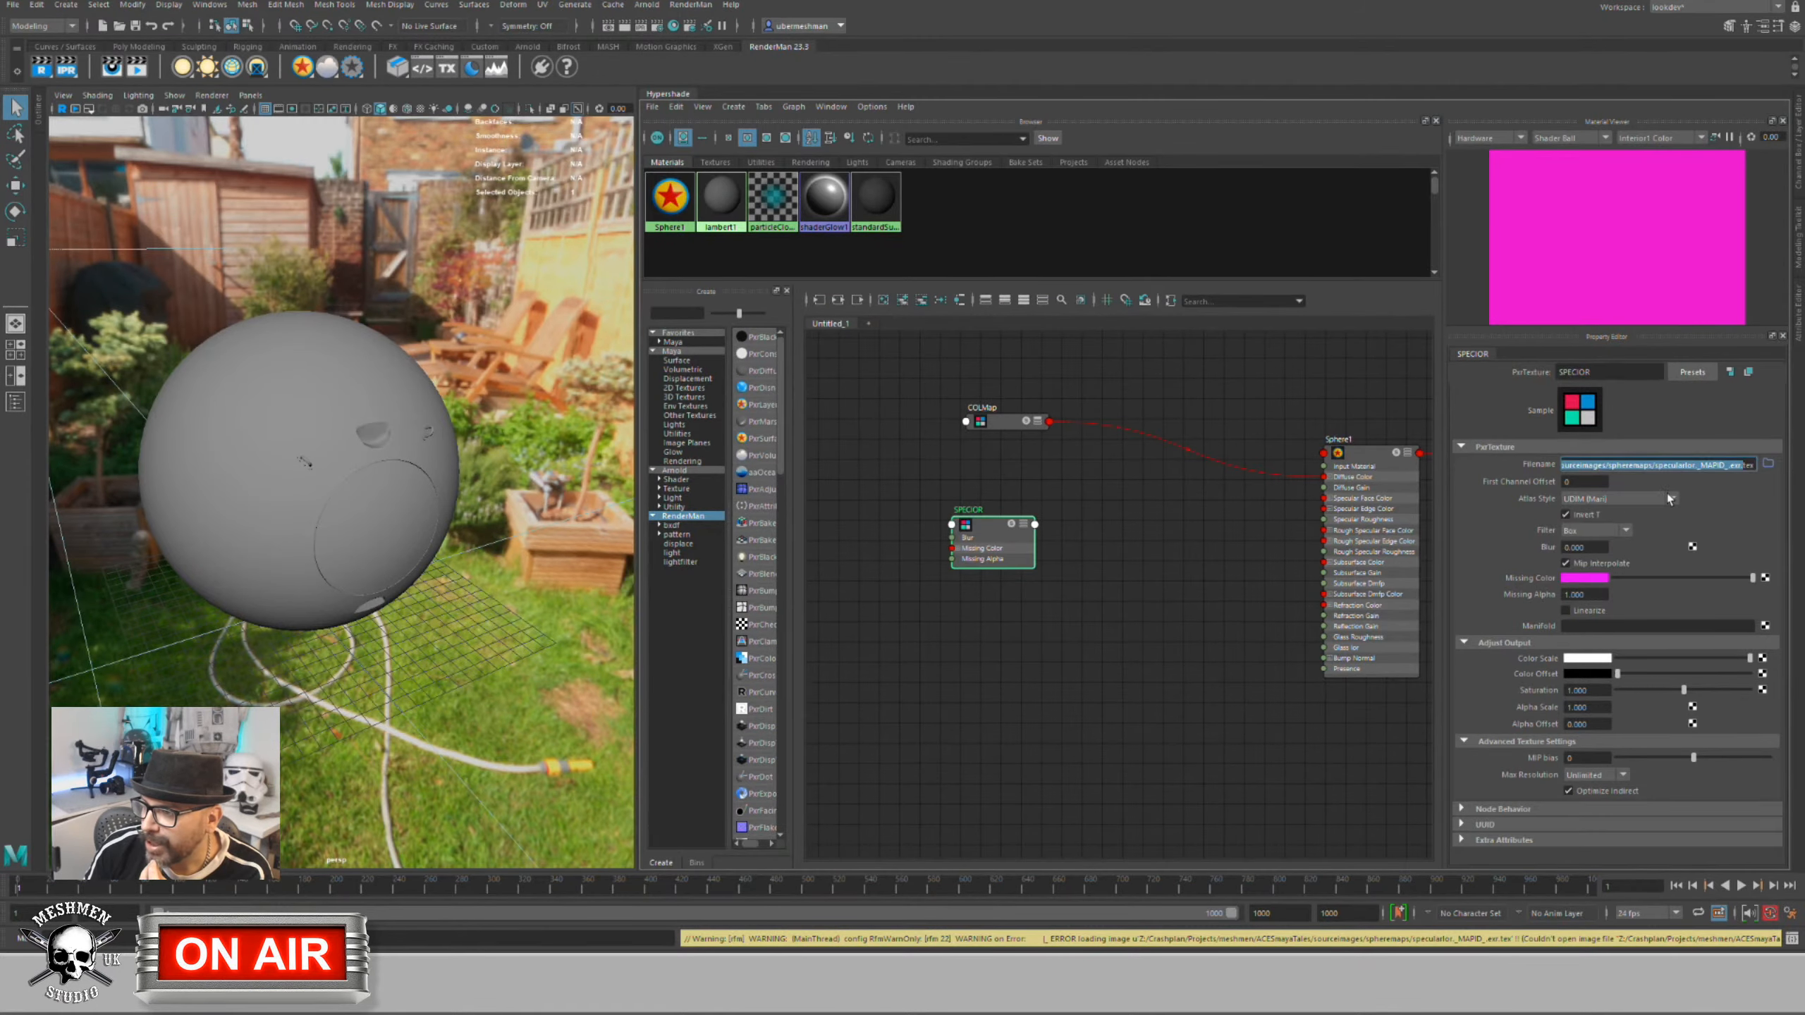
Step: Adjust the SPECIOR and Sphere1 node positions, and disconnect COLMap from Sphere1's Diffuse Color
{"action": "left_click", "coordinate": [1162, 633]}
{"action": "left_click_drag", "start_coordinate": [1002, 533], "coordinate": [1003, 538]}
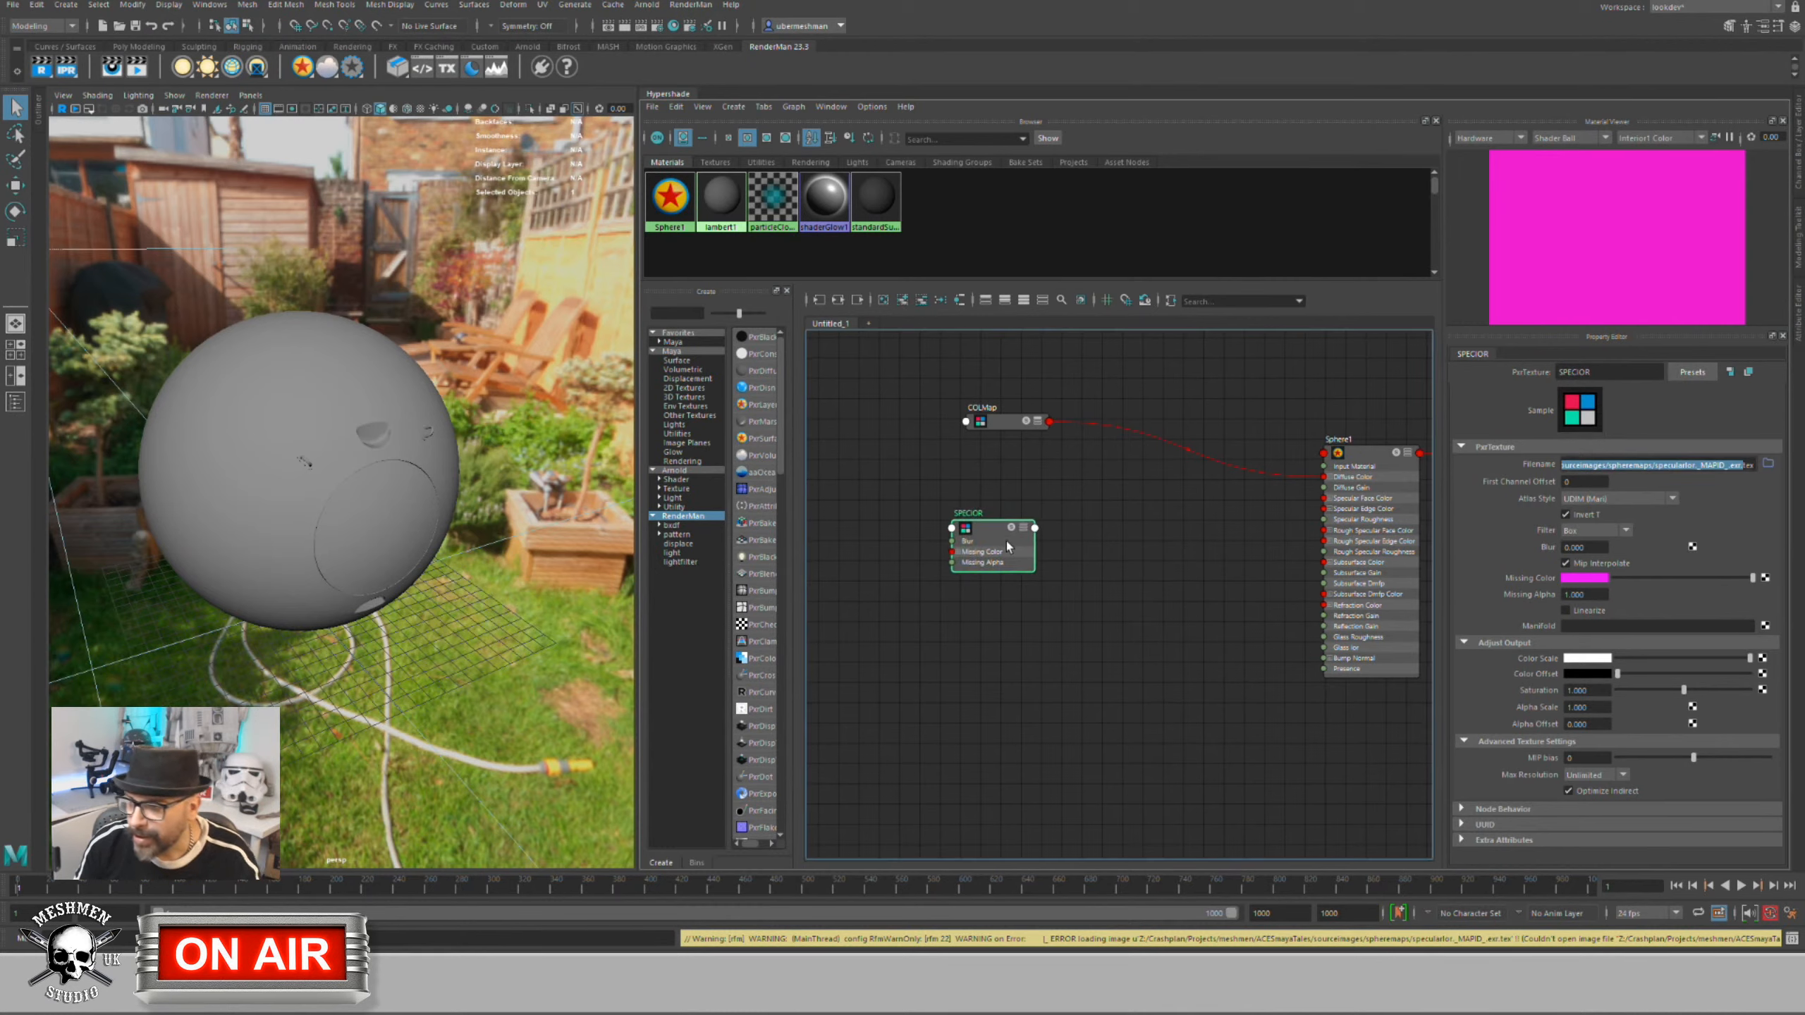
{"action": "middle_click_drag", "start_coordinate": [1175, 591], "coordinate": [1091, 585], "text": "alt"}
{"action": "left_click_drag", "start_coordinate": [1314, 452], "coordinate": [1306, 452]}
{"action": "left_click_drag", "start_coordinate": [902, 523], "coordinate": [908, 523]}
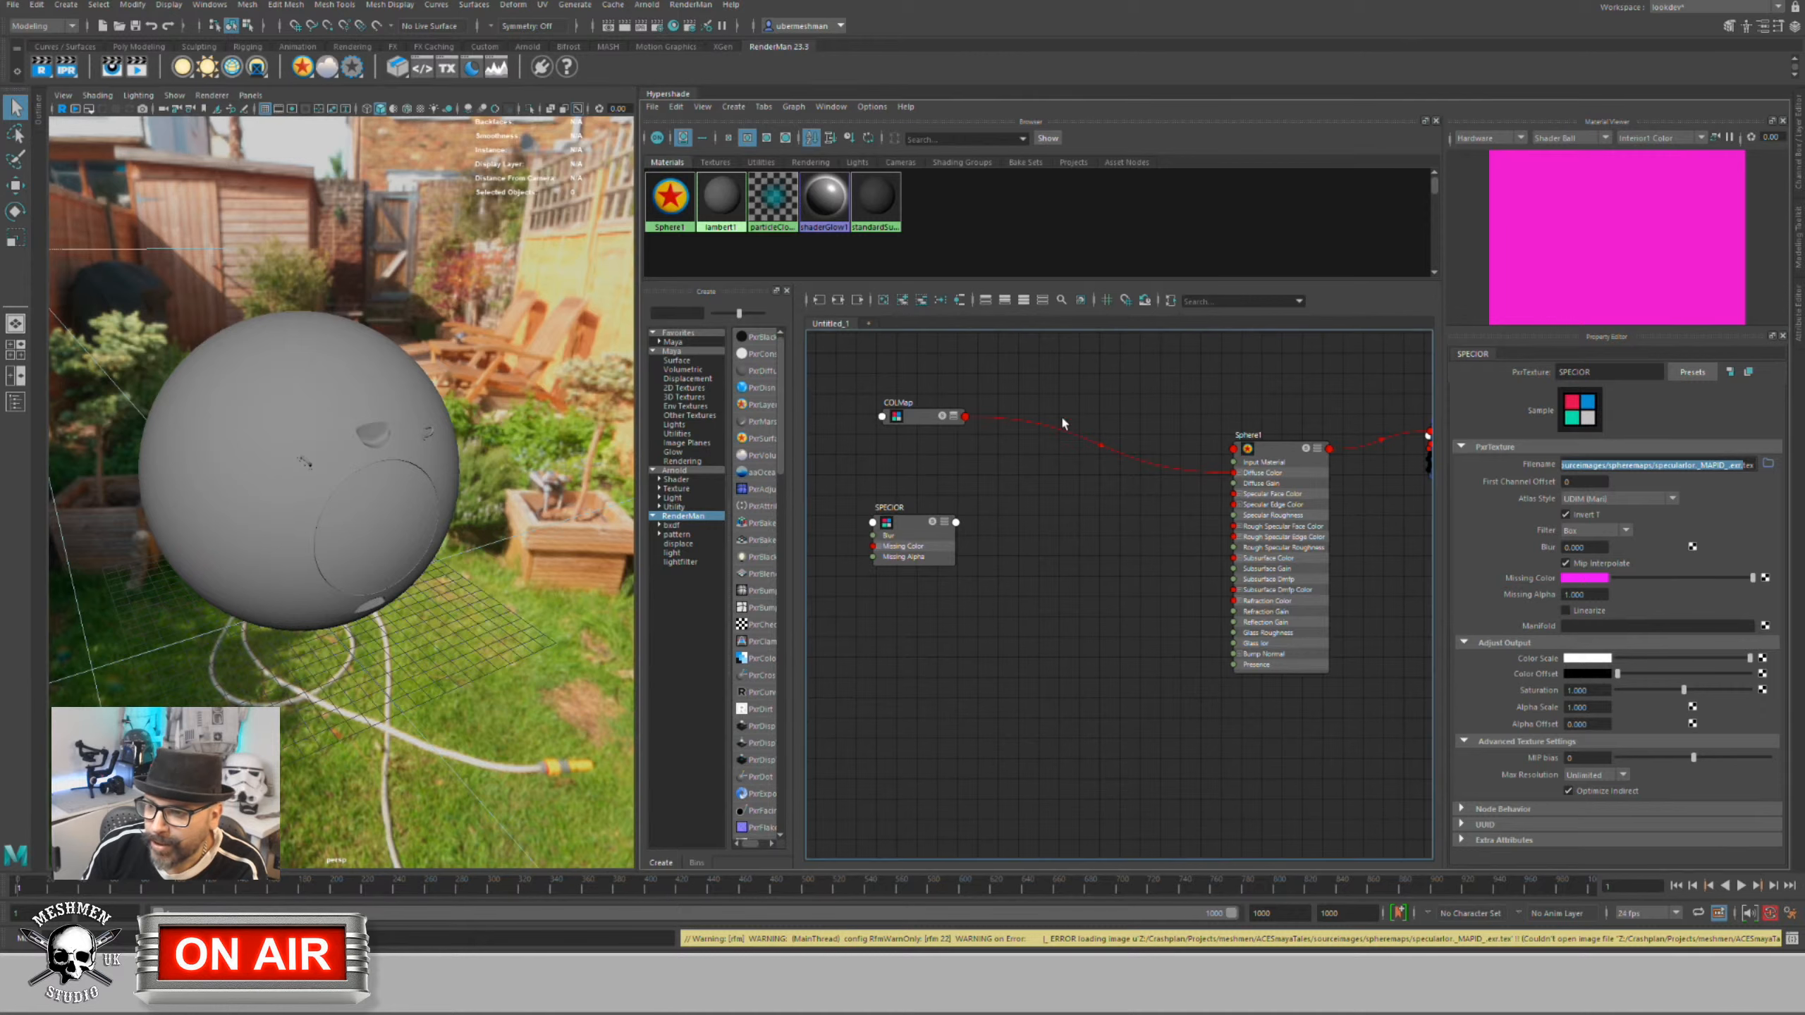
{"action": "key", "text": "Delete"}
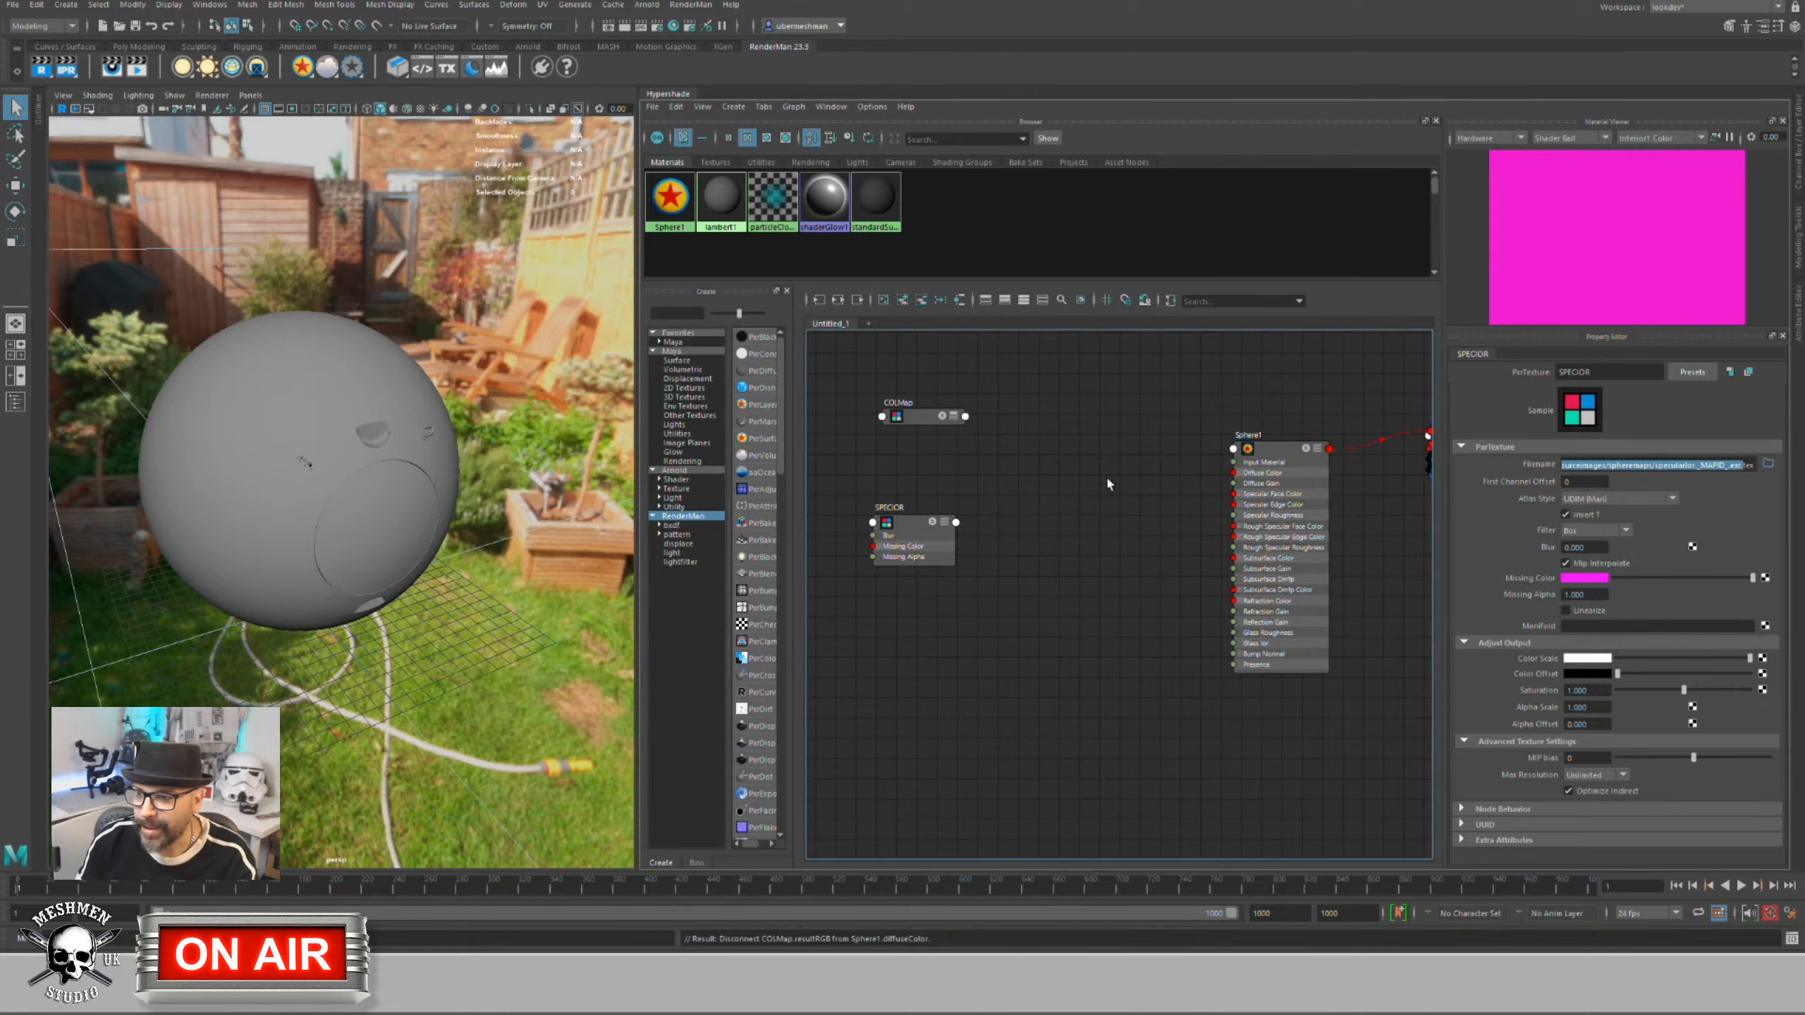
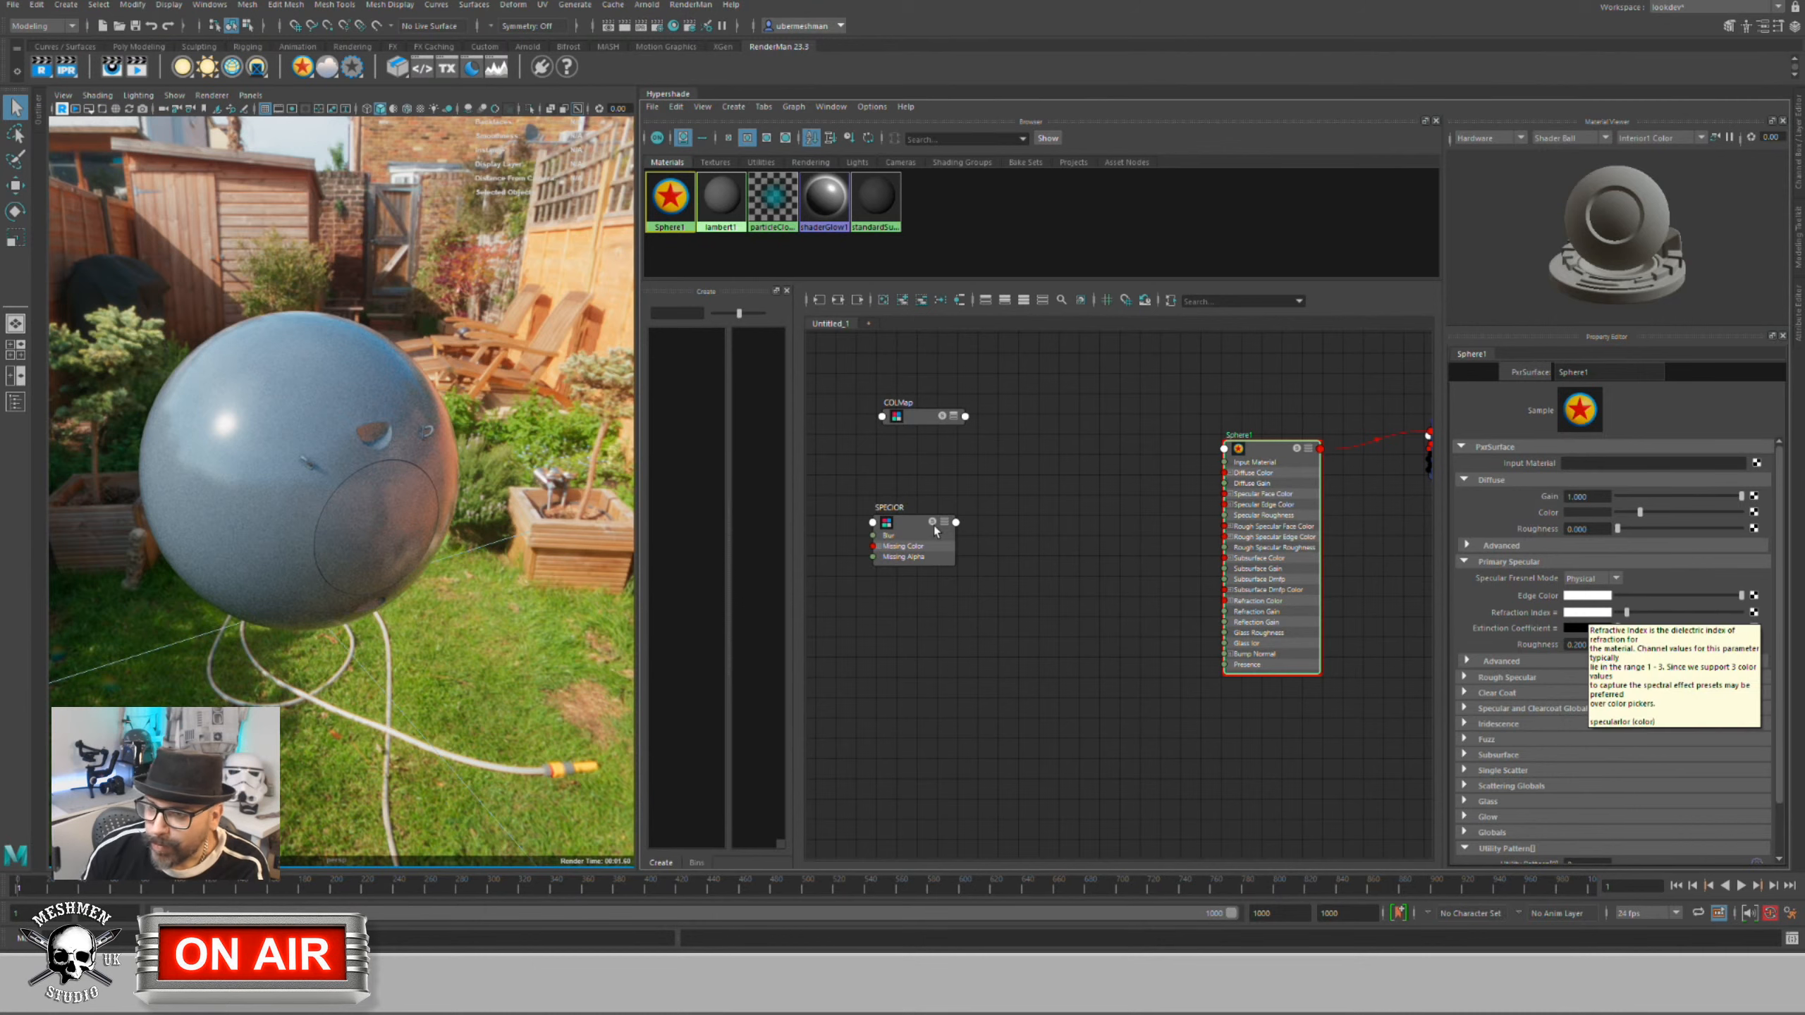
Step: Compare the SPECIOR texture attributes with Sphere1's Primary Specular settings, moving SPECIOR slightly lower in the graph
{"action": "left_click_drag", "start_coordinate": [908, 522], "coordinate": [932, 541]}
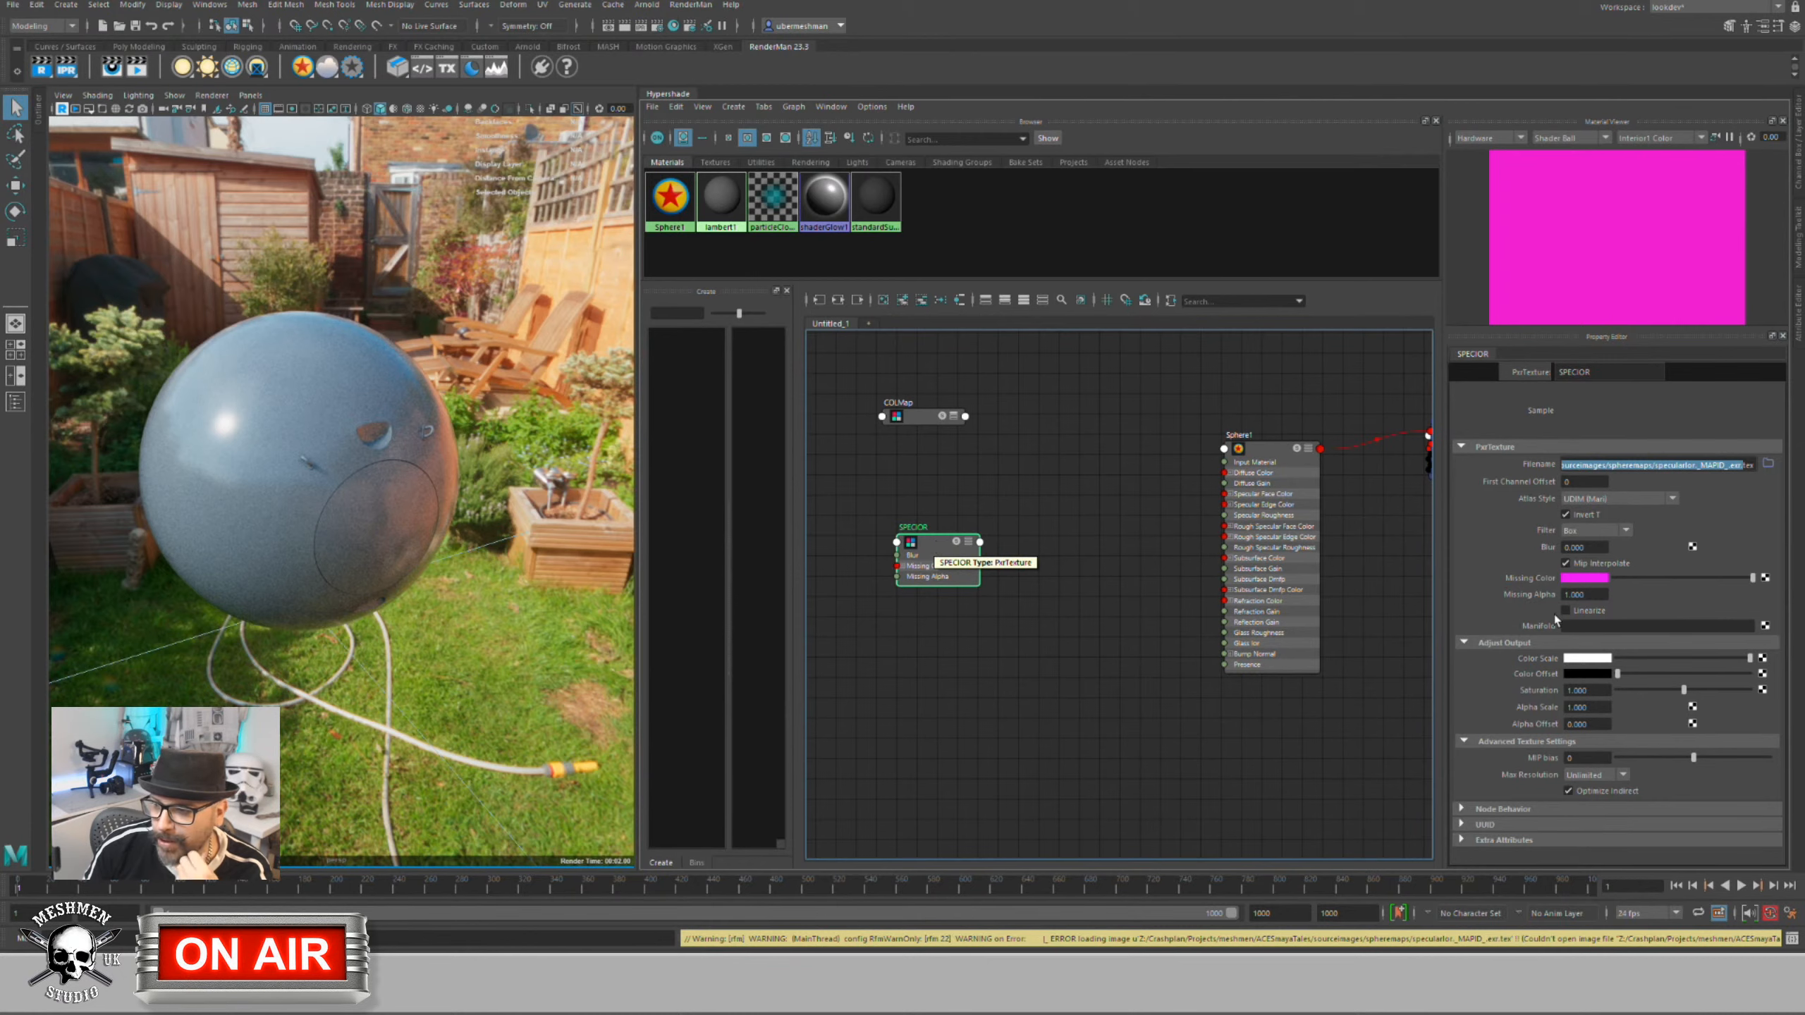
{"action": "left_click", "coordinate": [1259, 449]}
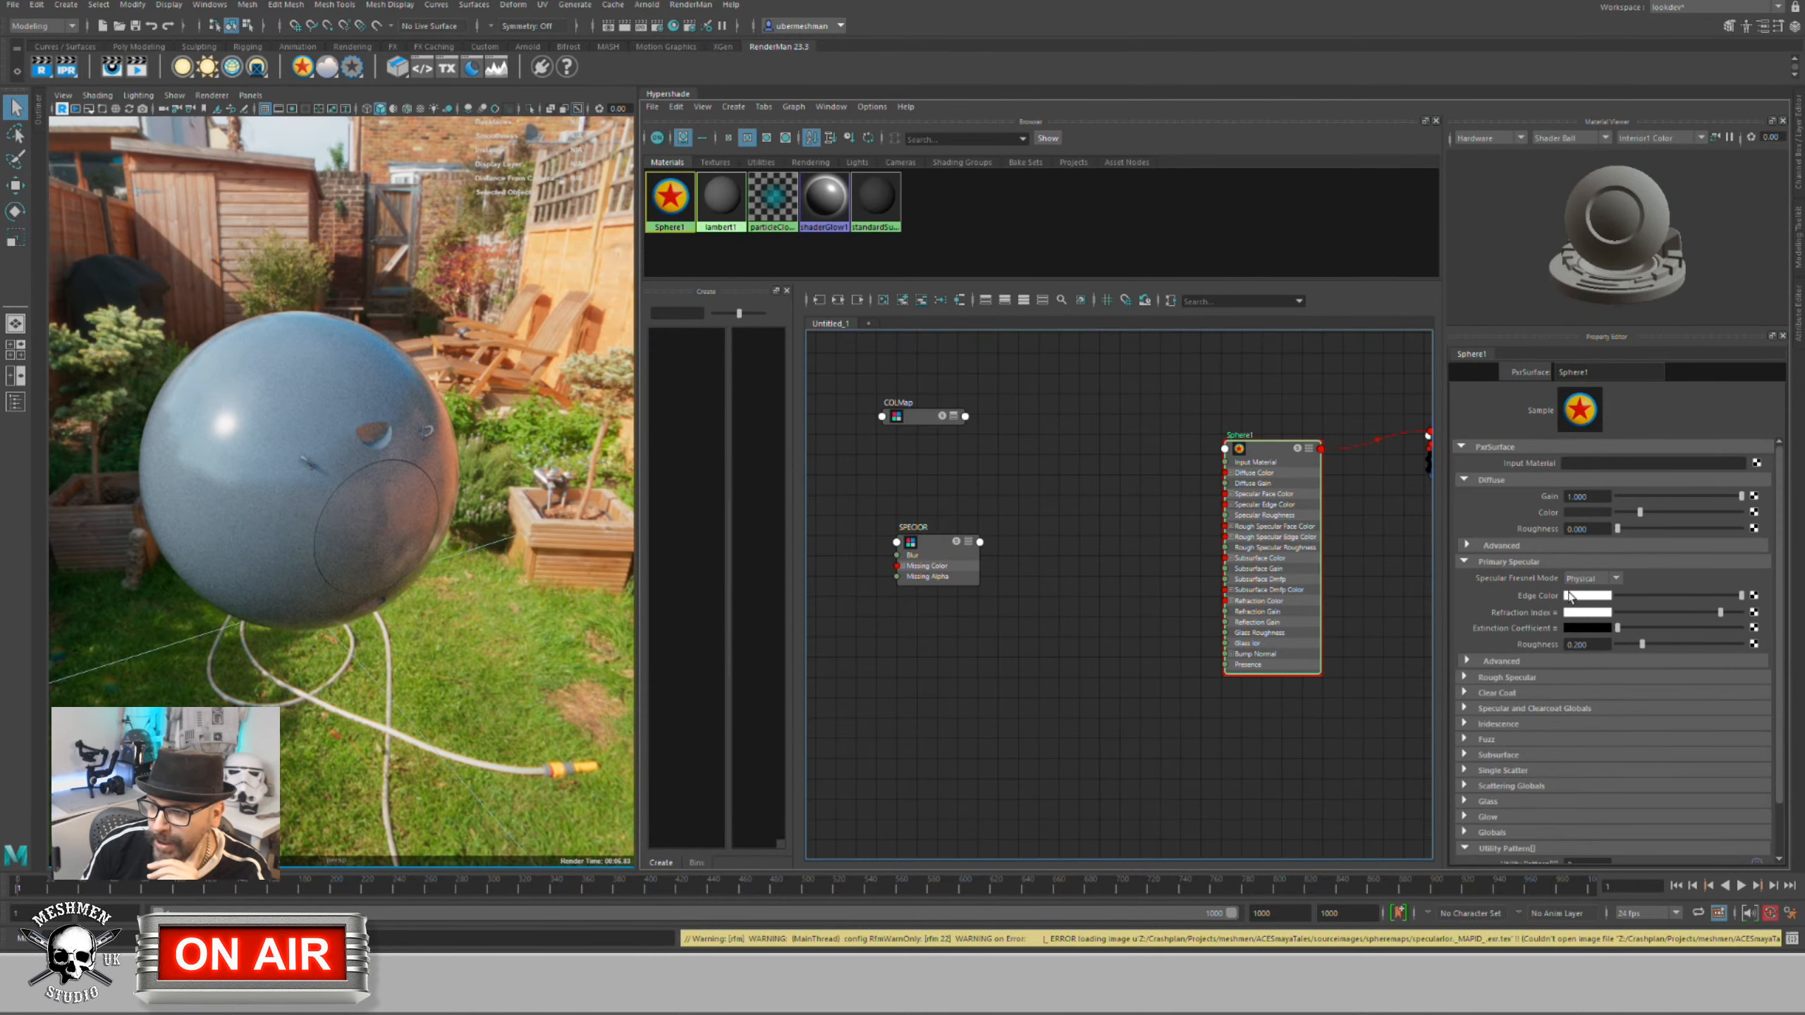
{"action": "mouse_move", "coordinate": [1741, 598]}
{"action": "left_mouse_down"}
{"action": "mouse_move", "coordinate": [1618, 601]}
{"action": "mouse_move", "coordinate": [1744, 600]}
{"action": "left_mouse_up"}
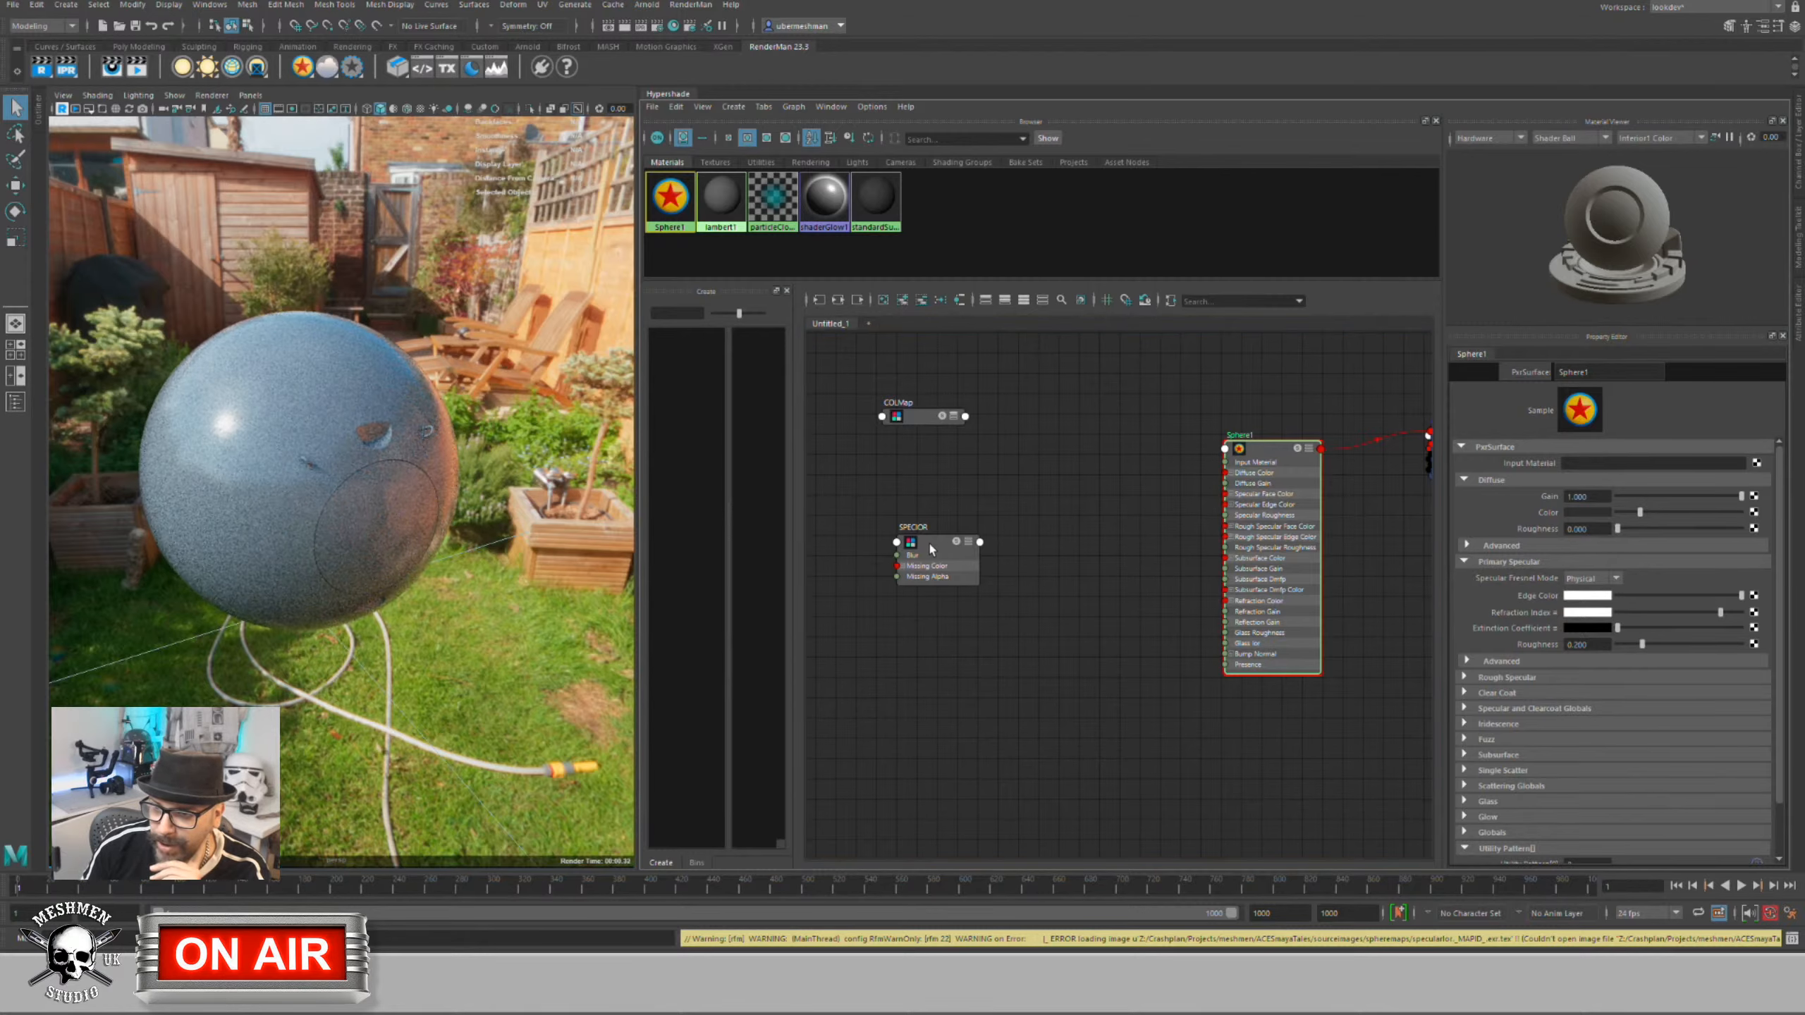
{"action": "left_click_drag", "start_coordinate": [938, 561], "coordinate": [939, 571]}
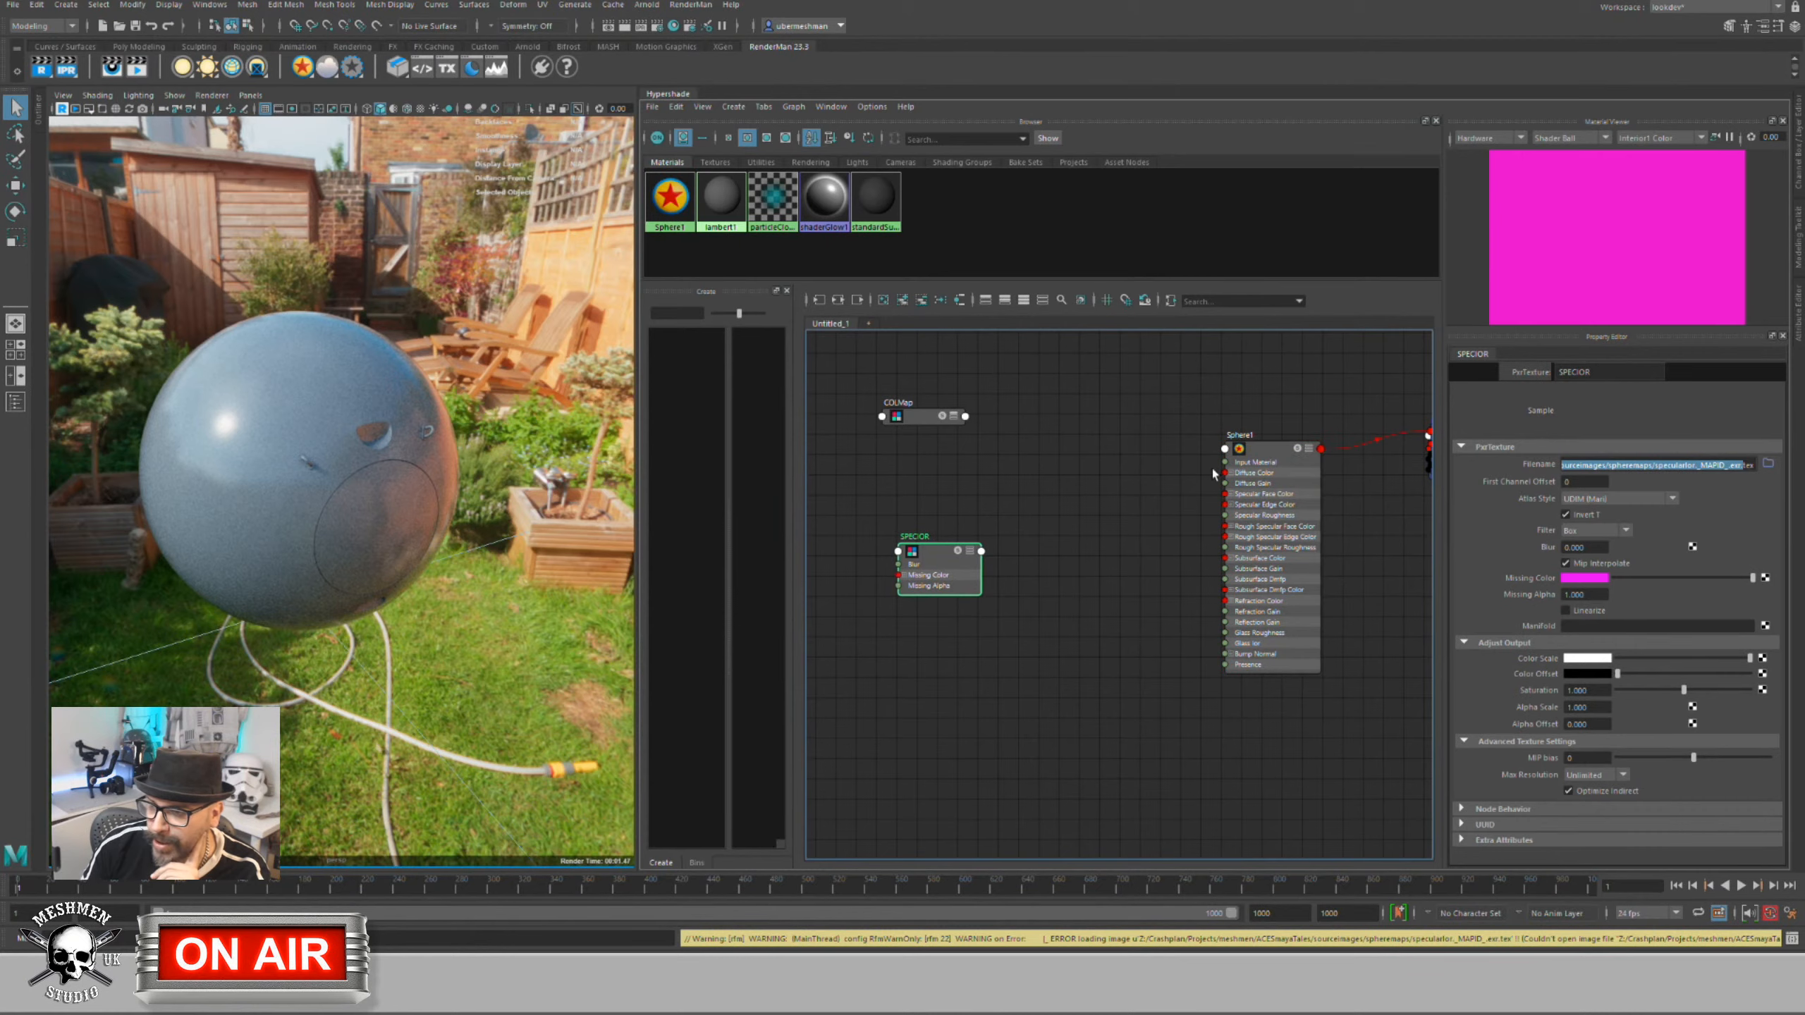
{"action": "left_click", "coordinate": [1276, 462]}
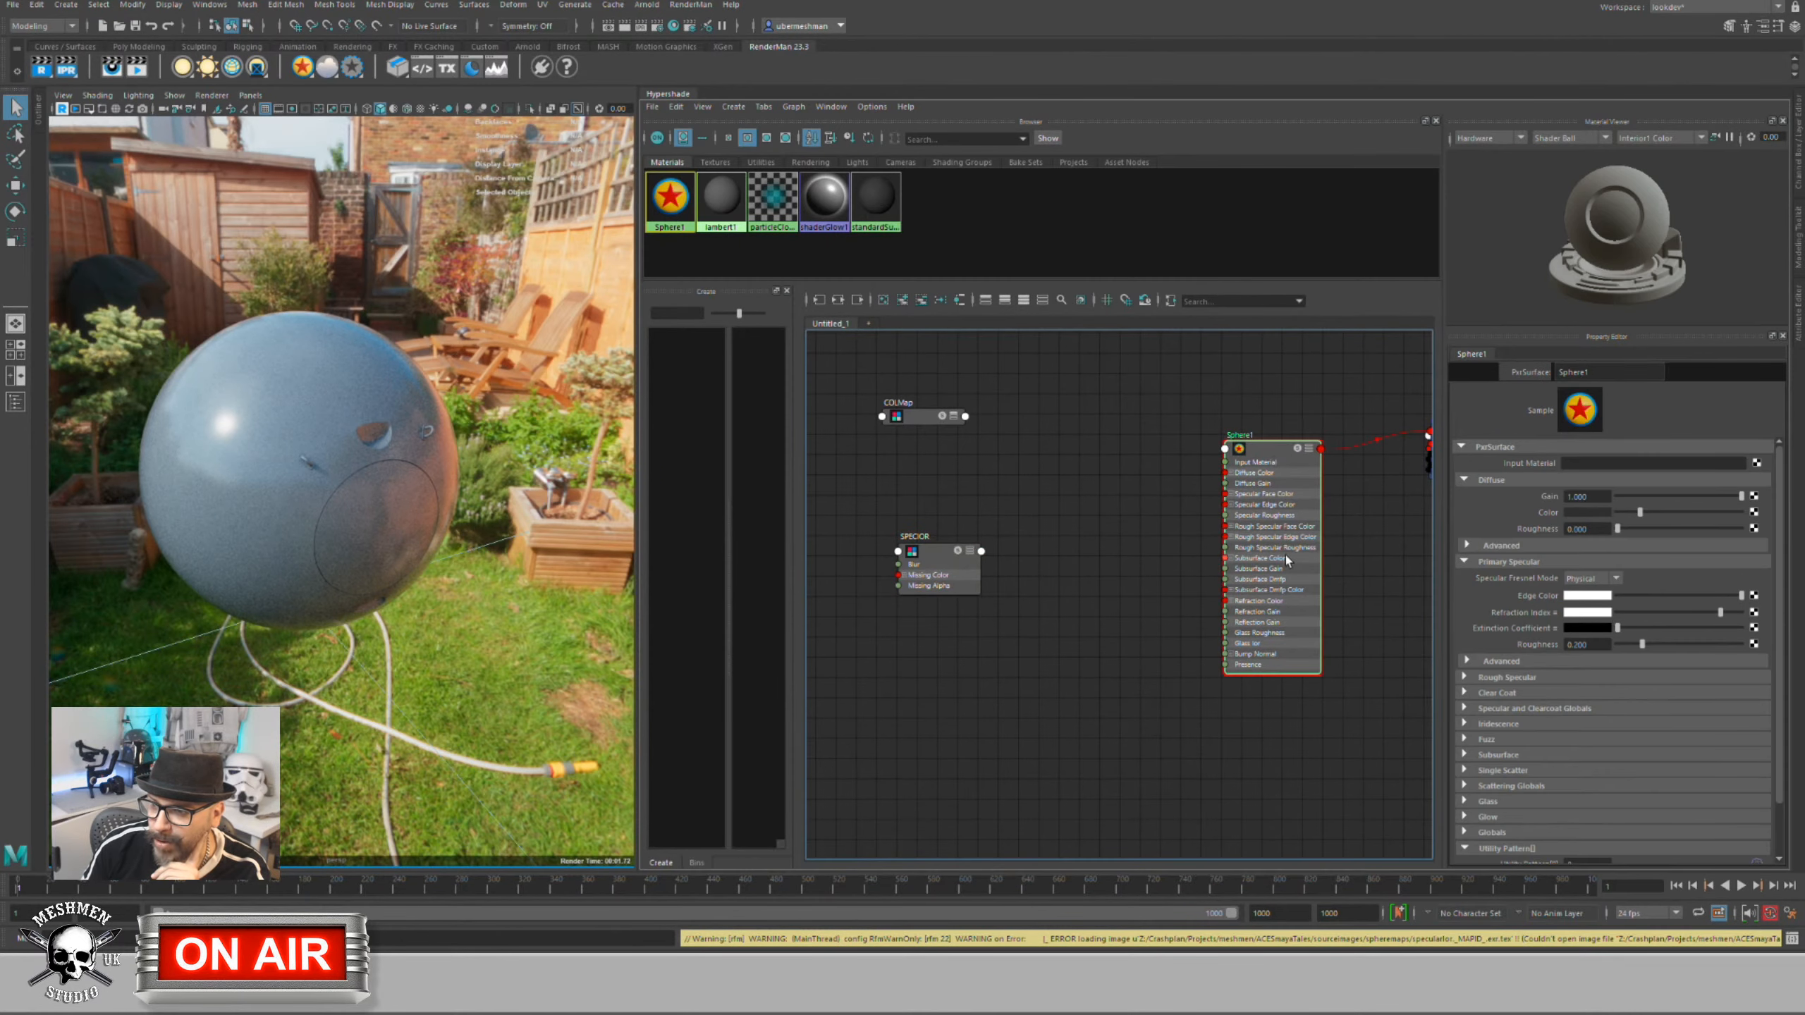
Step: Expand SPECIOR to show all its attributes and try routing its Result RGB output toward Sphere1
{"action": "left_click", "coordinate": [940, 556]}
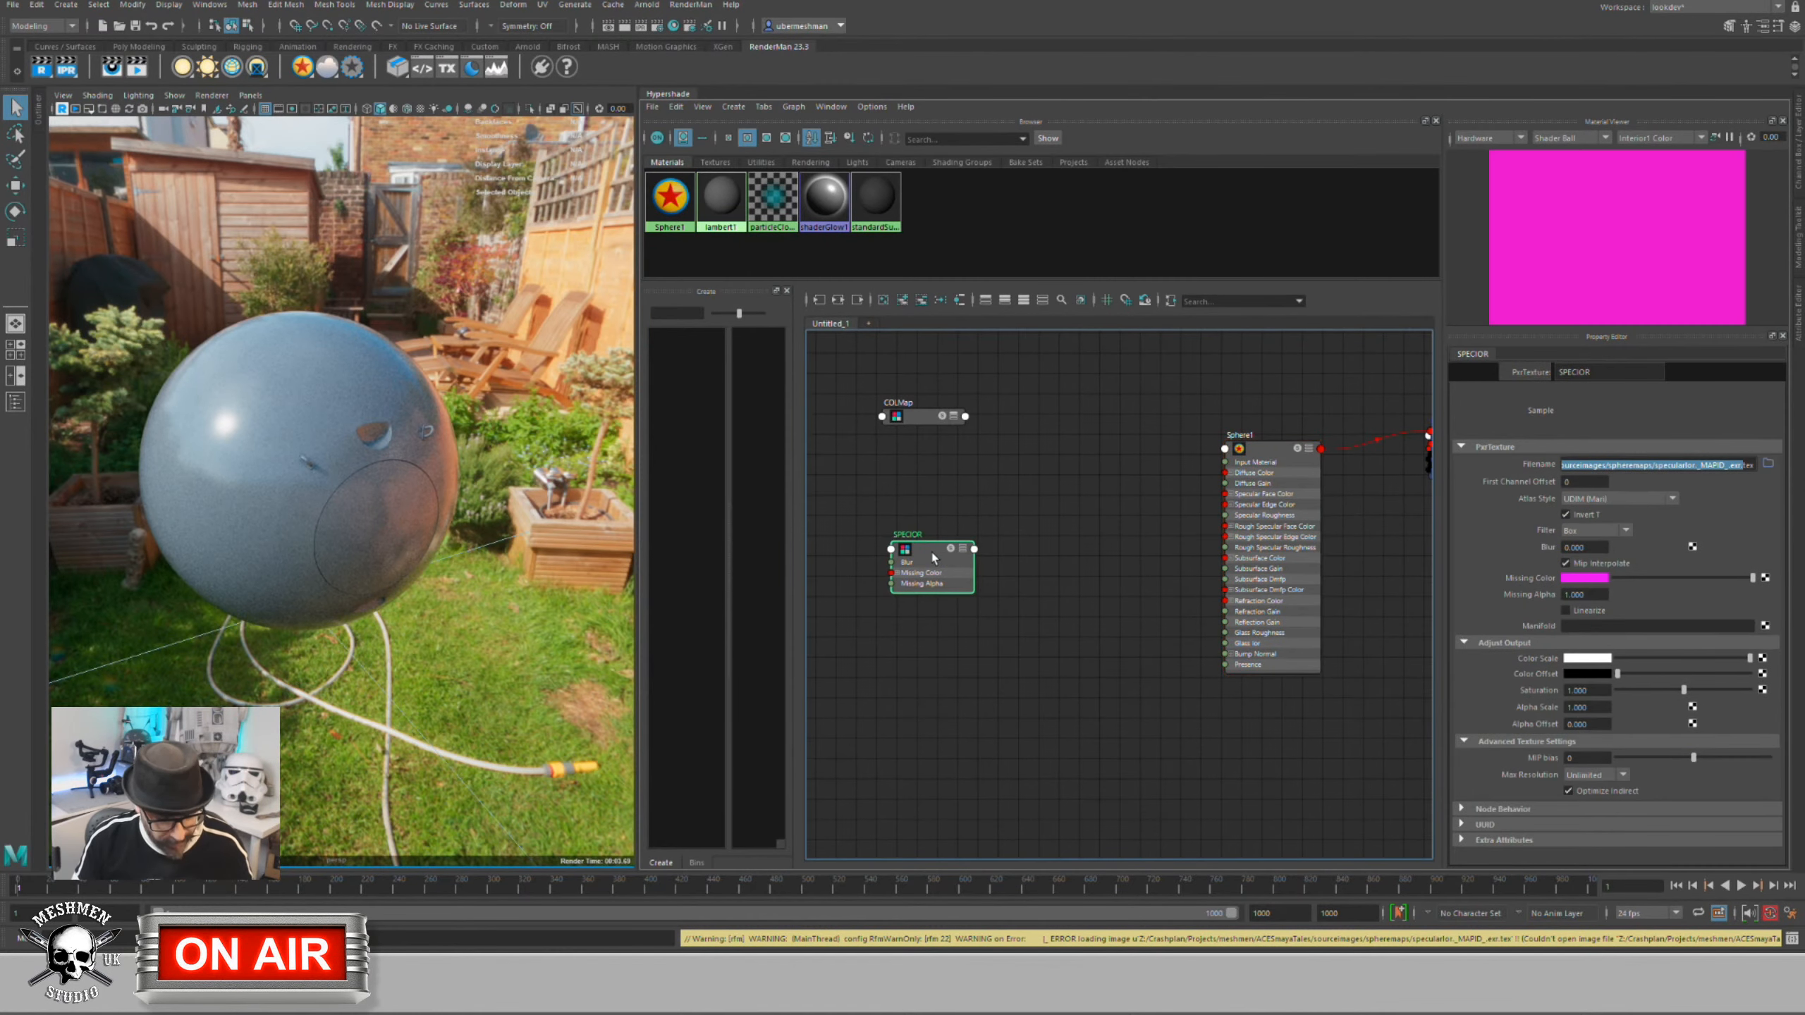
{"action": "key", "text": "3"}
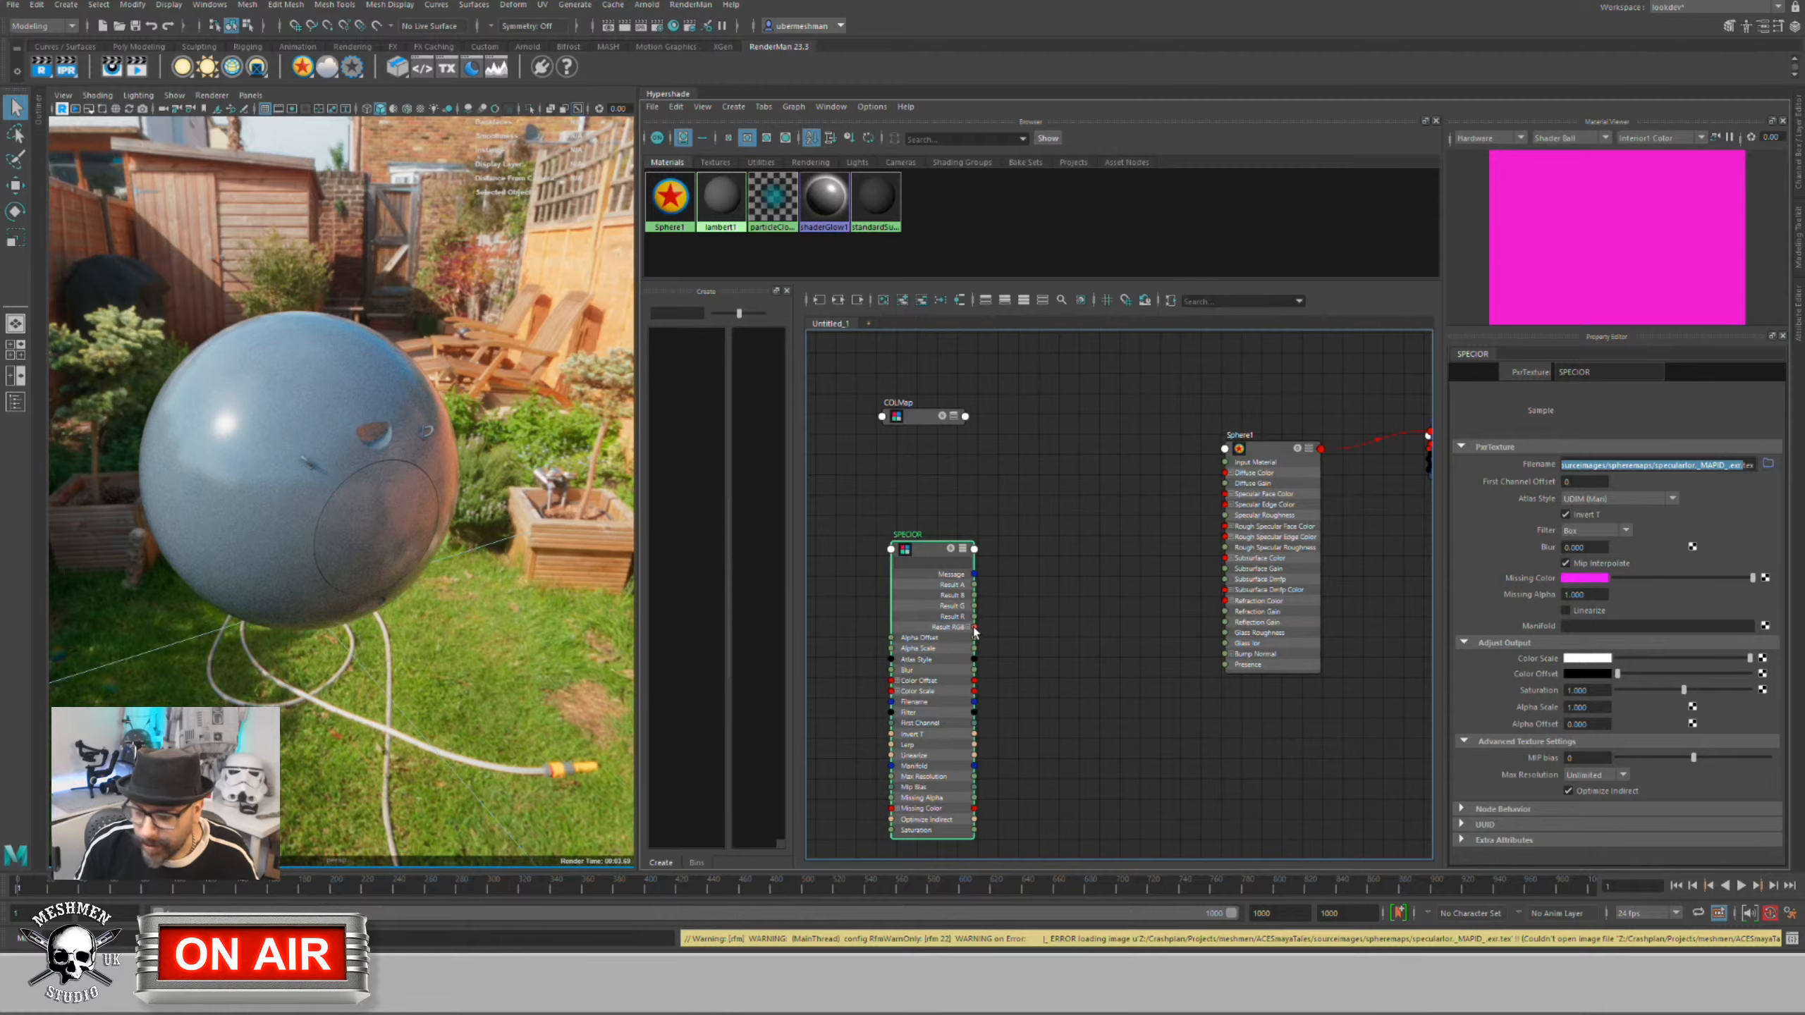
{"action": "key", "text": "1"}
{"action": "key", "text": "3"}
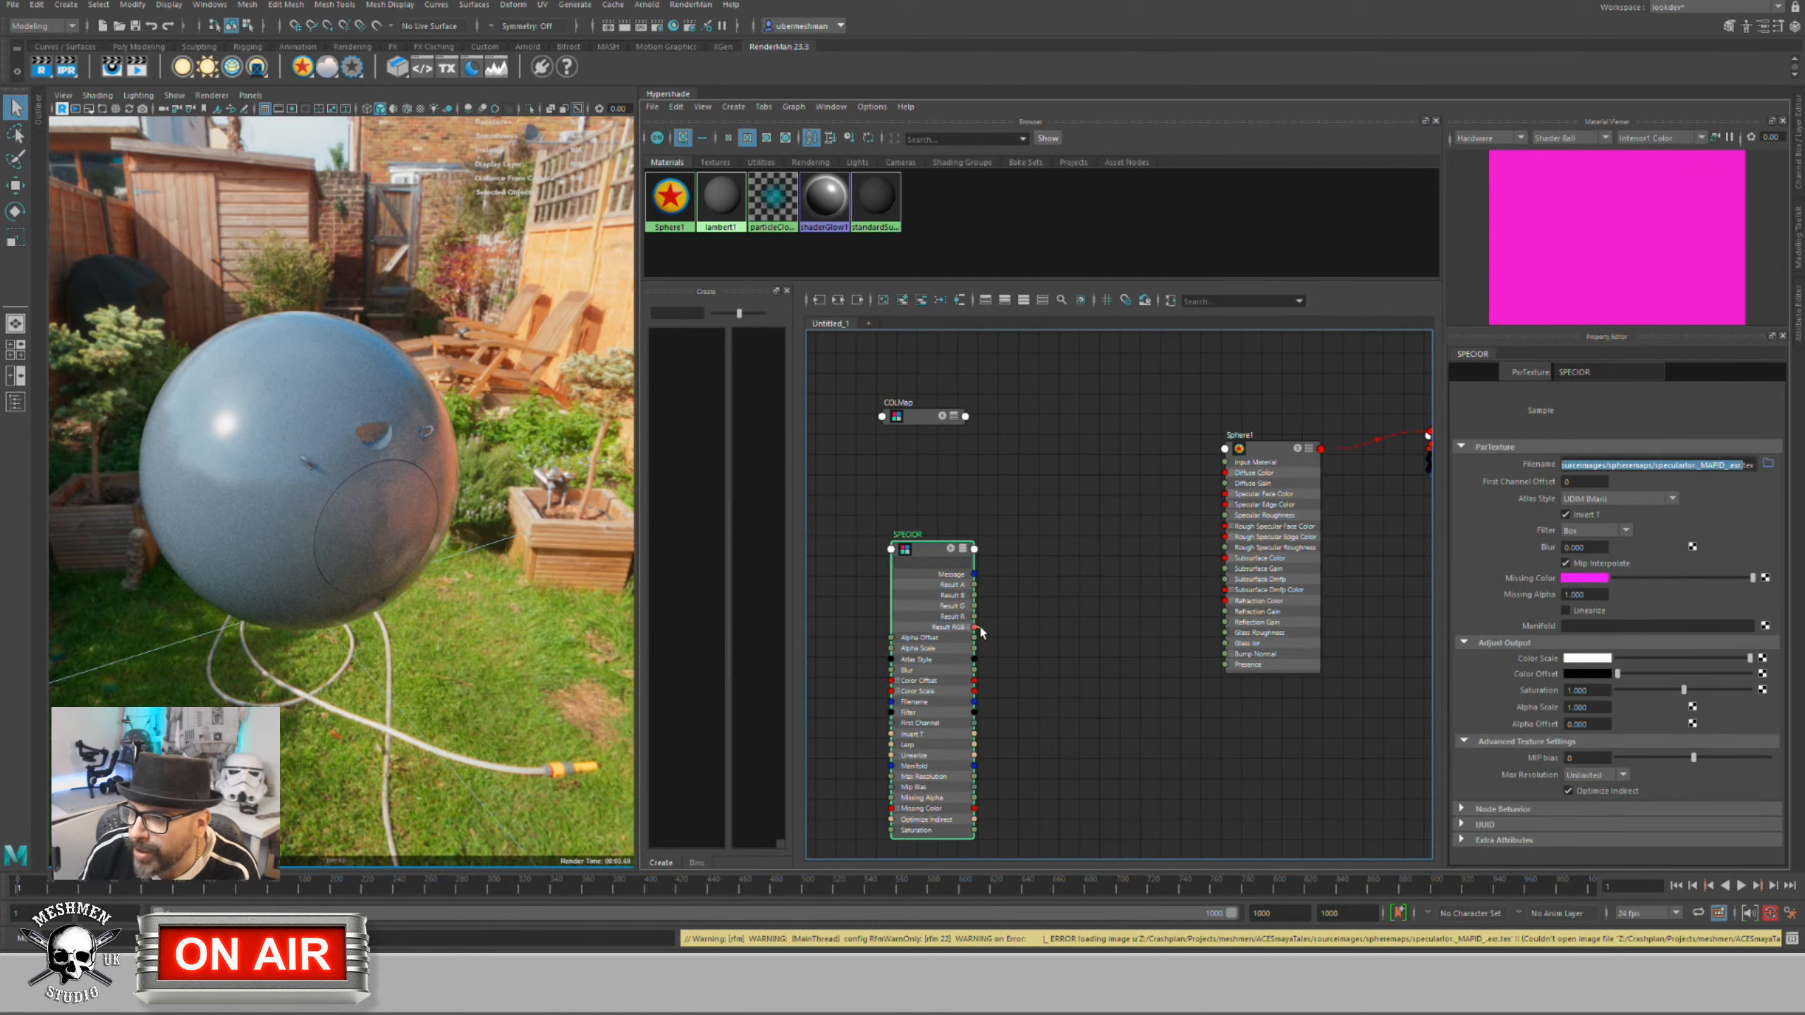
{"action": "left_click_drag", "start_coordinate": [978, 627], "coordinate": [1199, 472]}
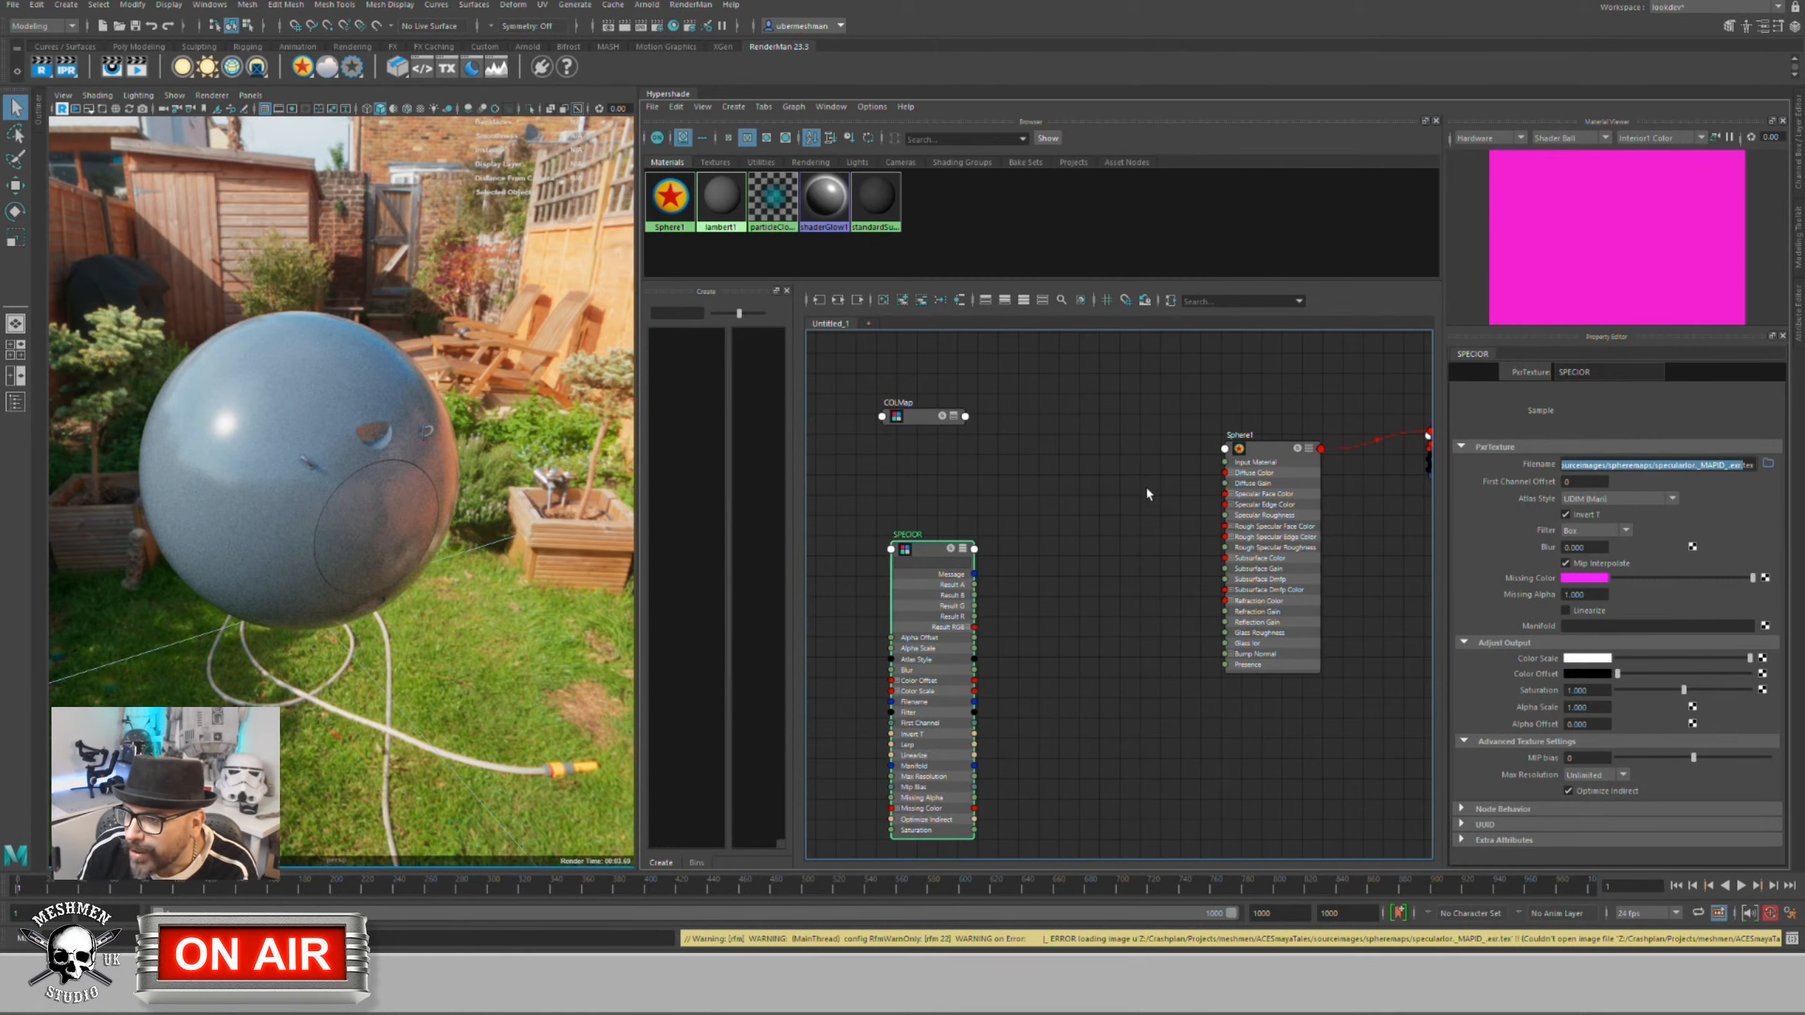
Step: Expand Sphere1, filter its attributes by "ior", and connect SPECIOR's Result RGB to Specular Ior
{"action": "left_click", "coordinate": [1259, 452]}
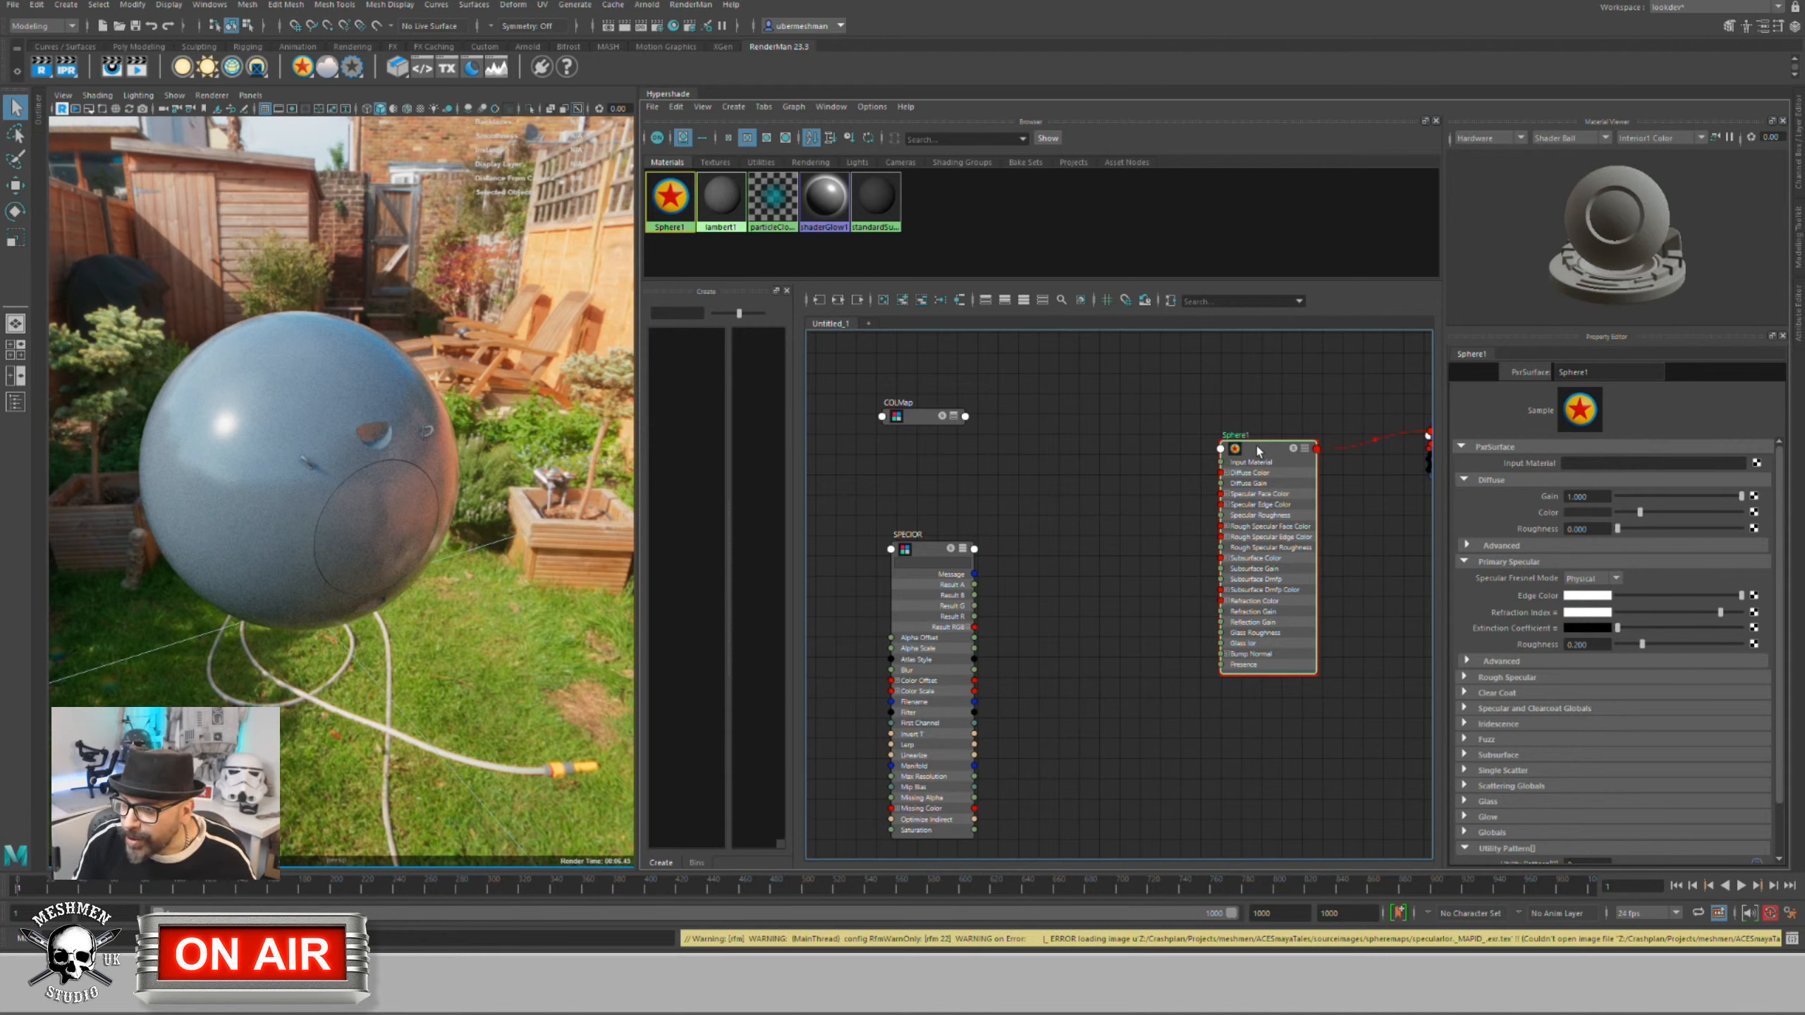
{"action": "left_click_drag", "start_coordinate": [1258, 451], "coordinate": [1252, 447]}
{"action": "key", "text": "3"}
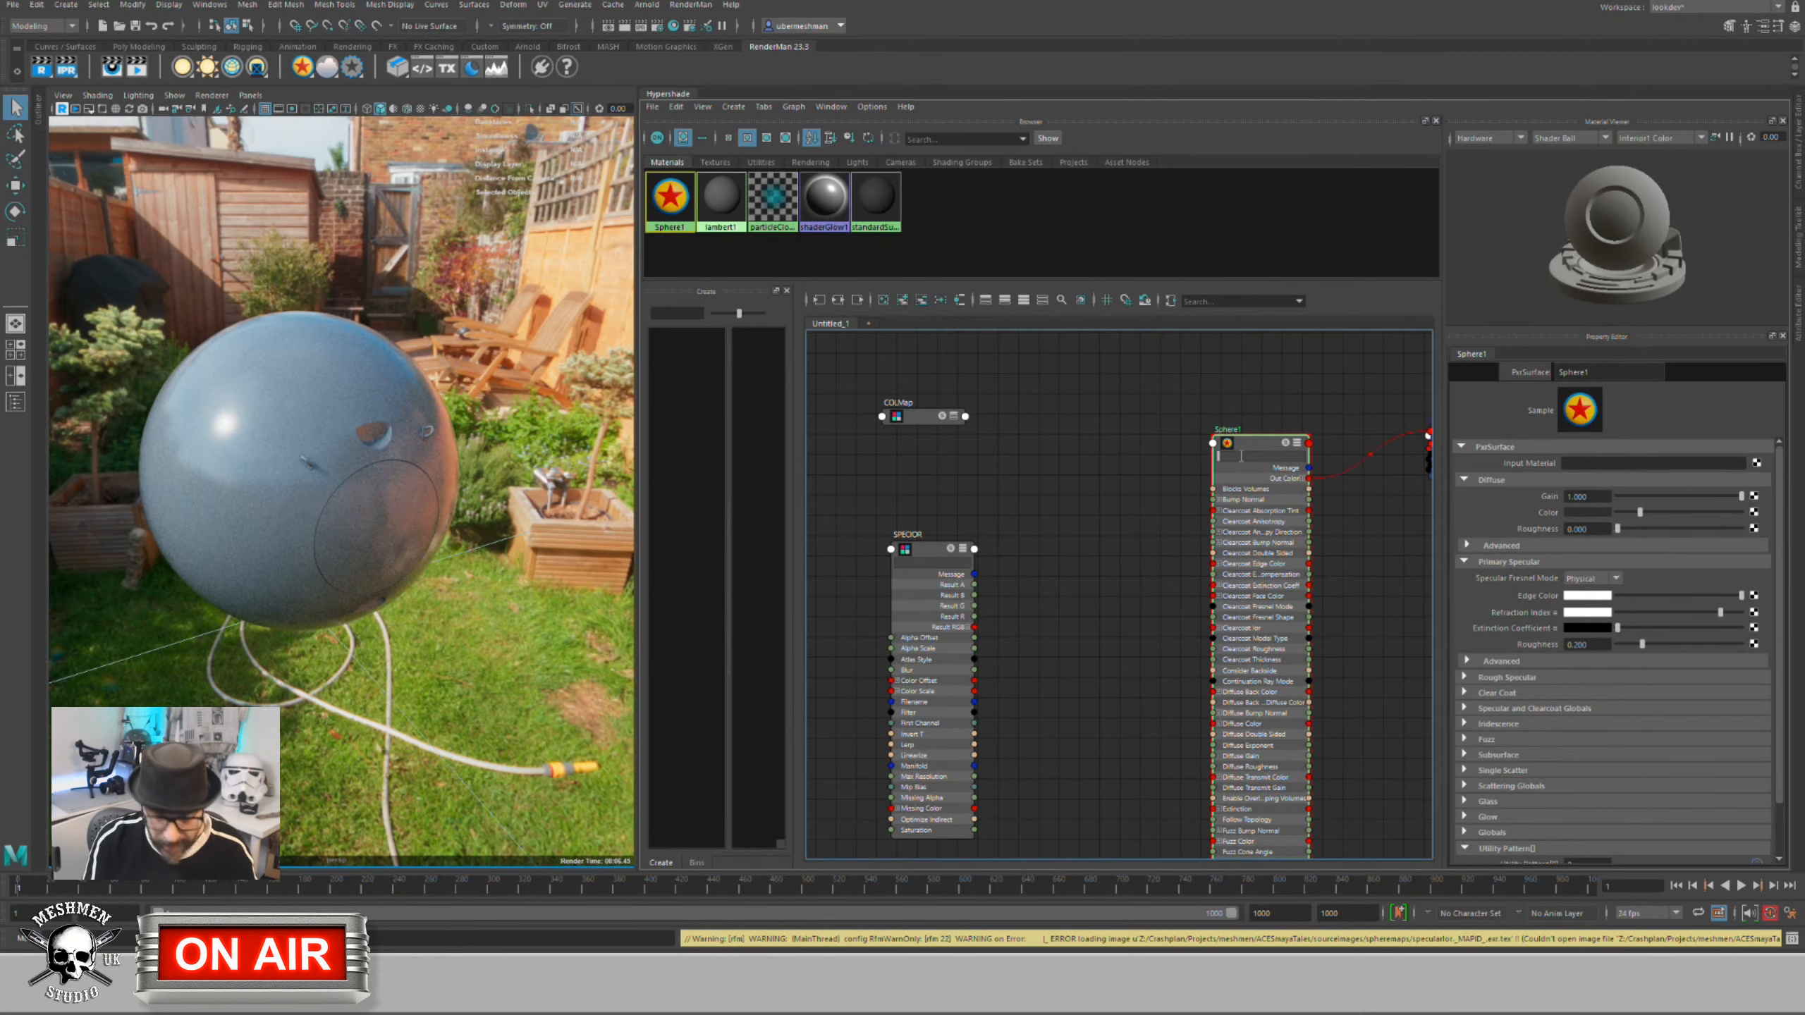
{"action": "type", "text": "ior"}
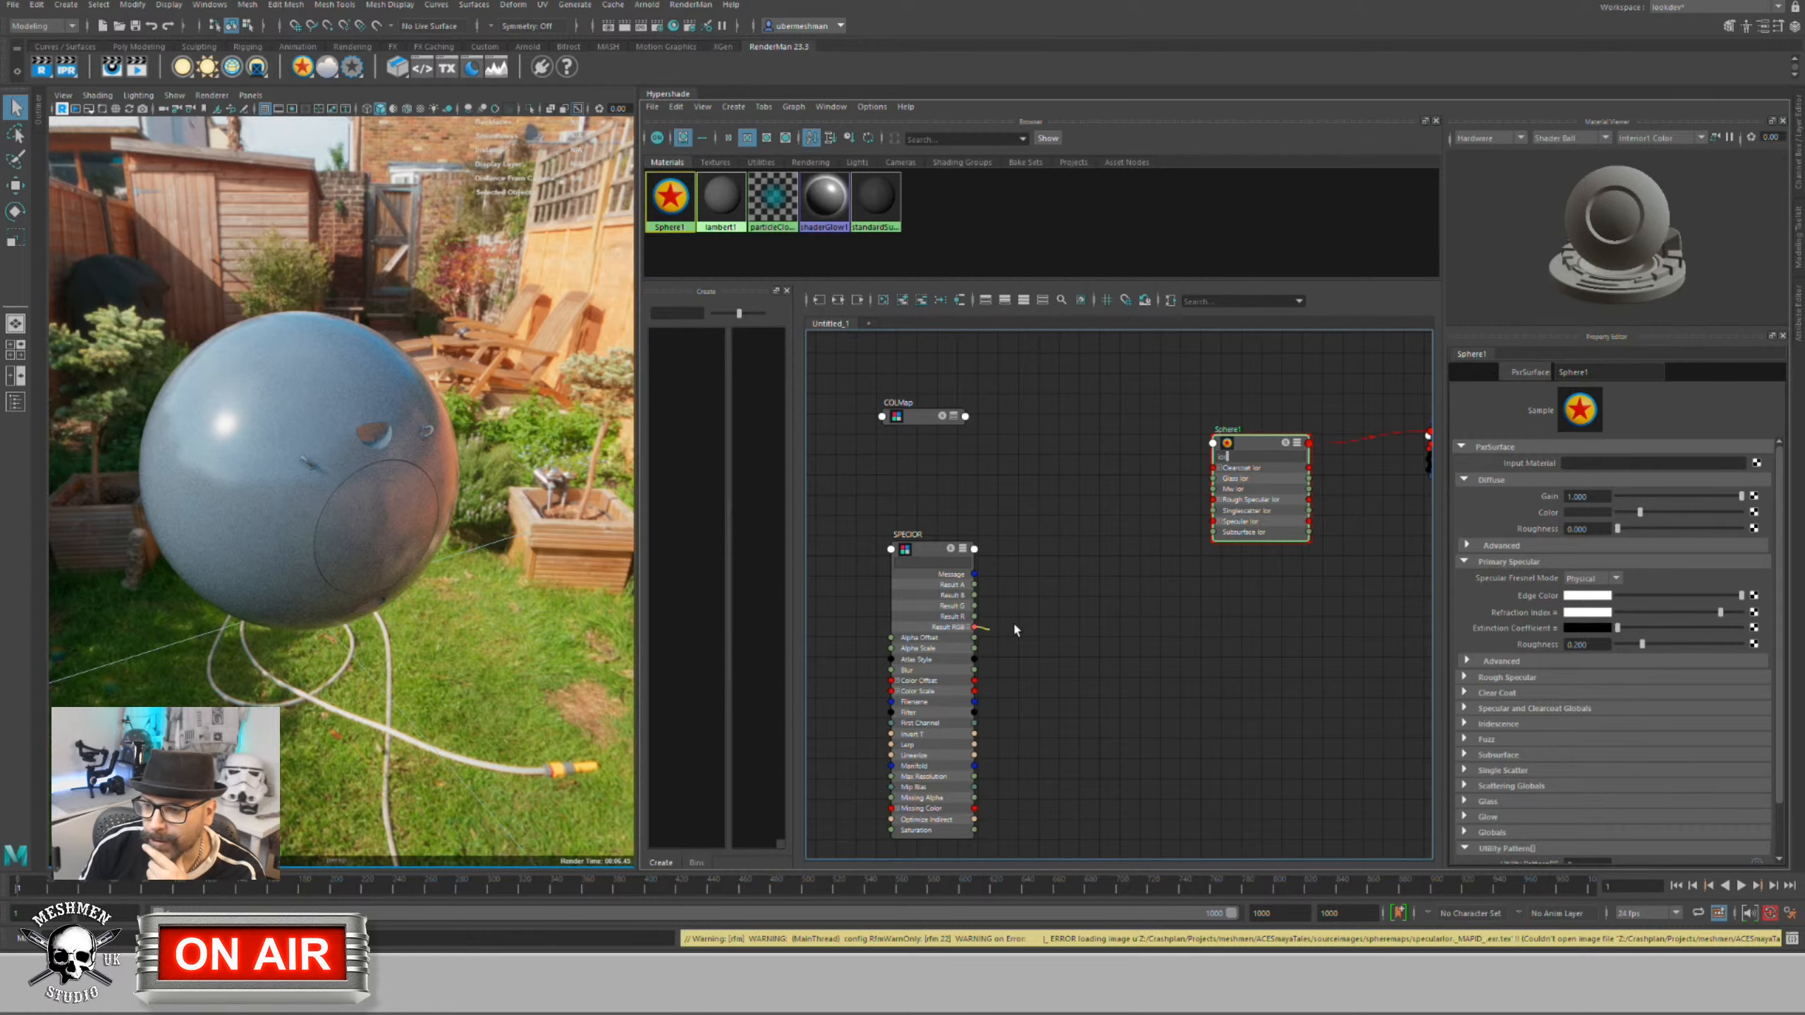
{"action": "left_click_drag", "start_coordinate": [1015, 625], "coordinate": [1221, 524]}
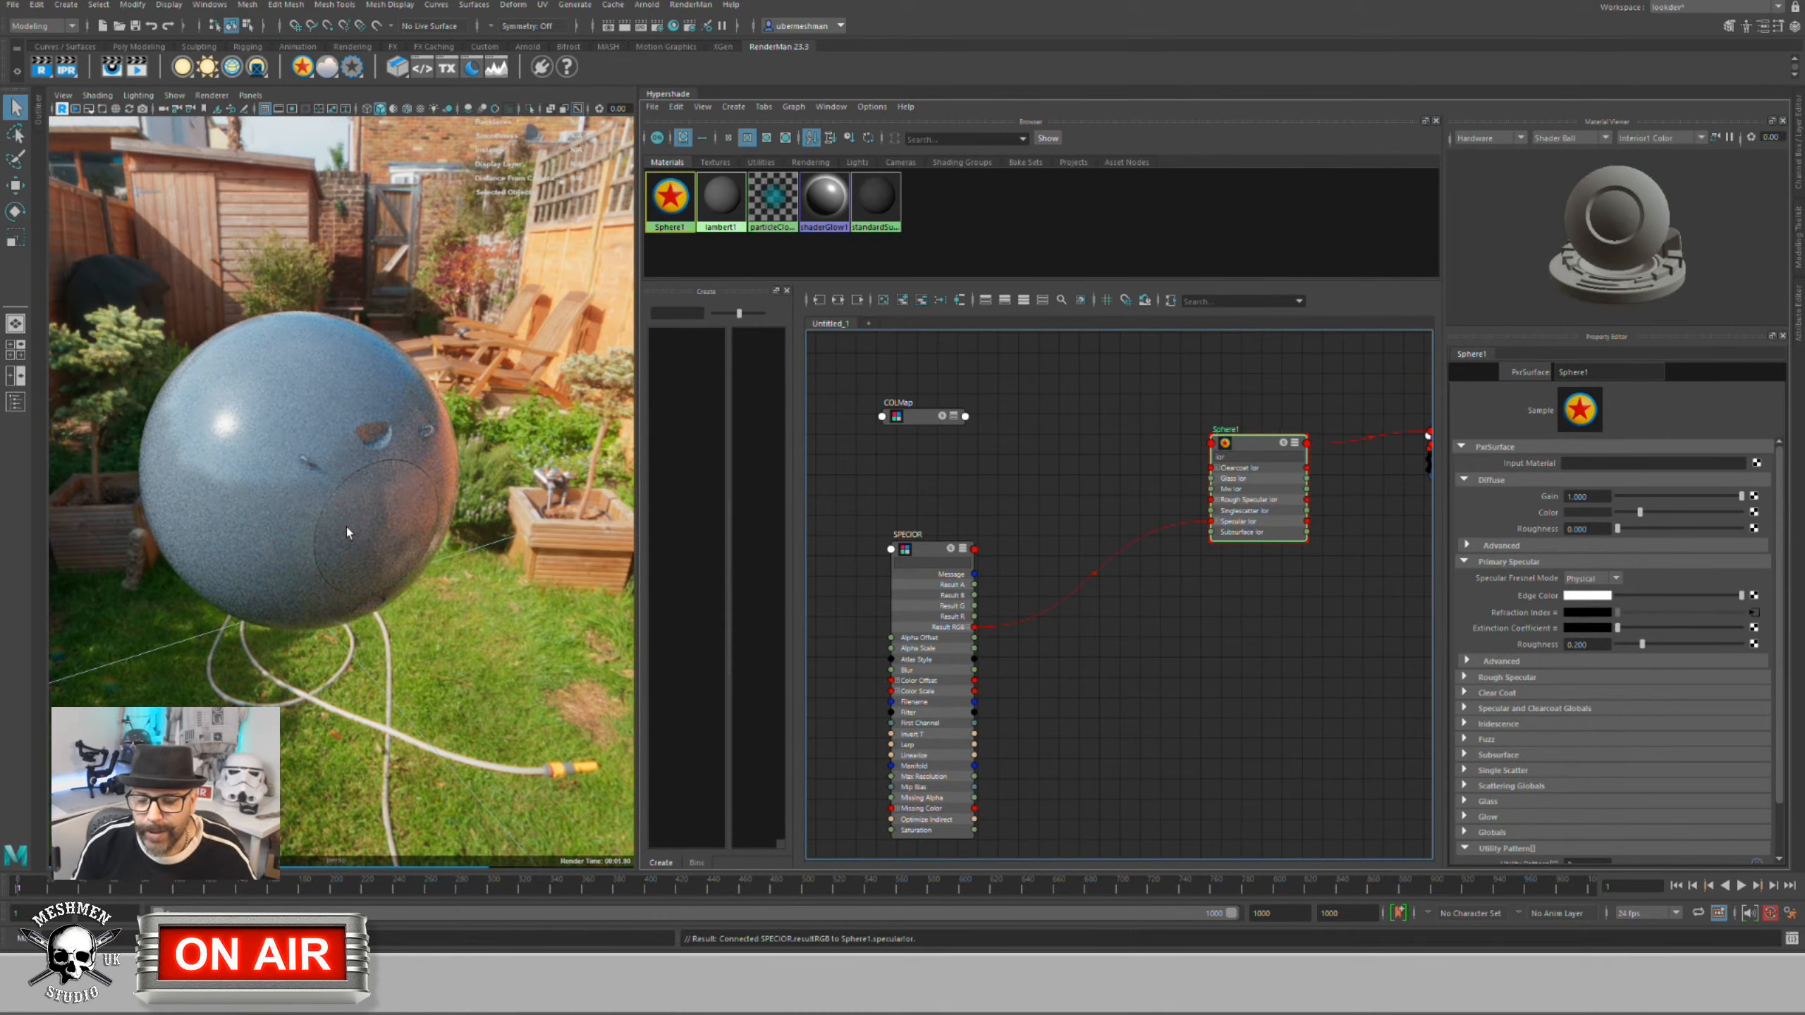
Step: Examine the rendered sphere's surface up close around the carved notch to judge the specular IOR map
{"action": "middle_click_drag", "start_coordinate": [274, 470], "coordinate": [332, 502], "text": "alt"}
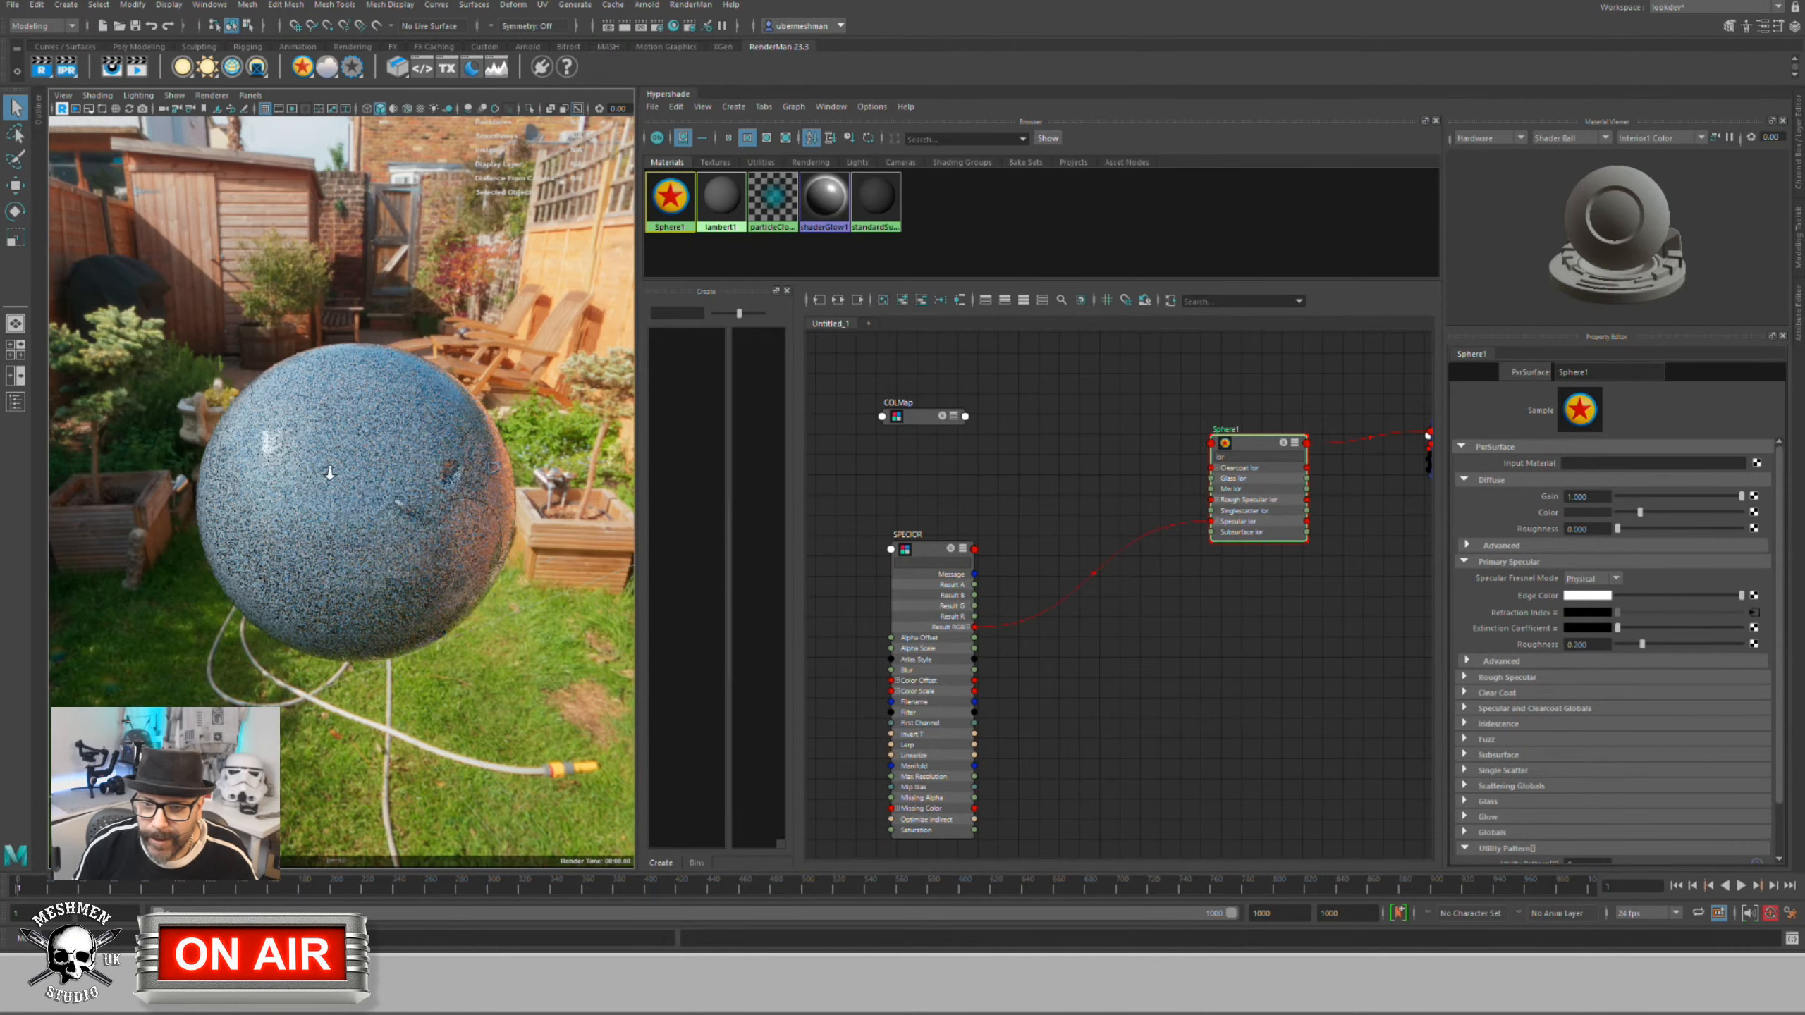
{"action": "right_click_drag", "start_coordinate": [261, 473], "coordinate": [776, 565], "text": "alt"}
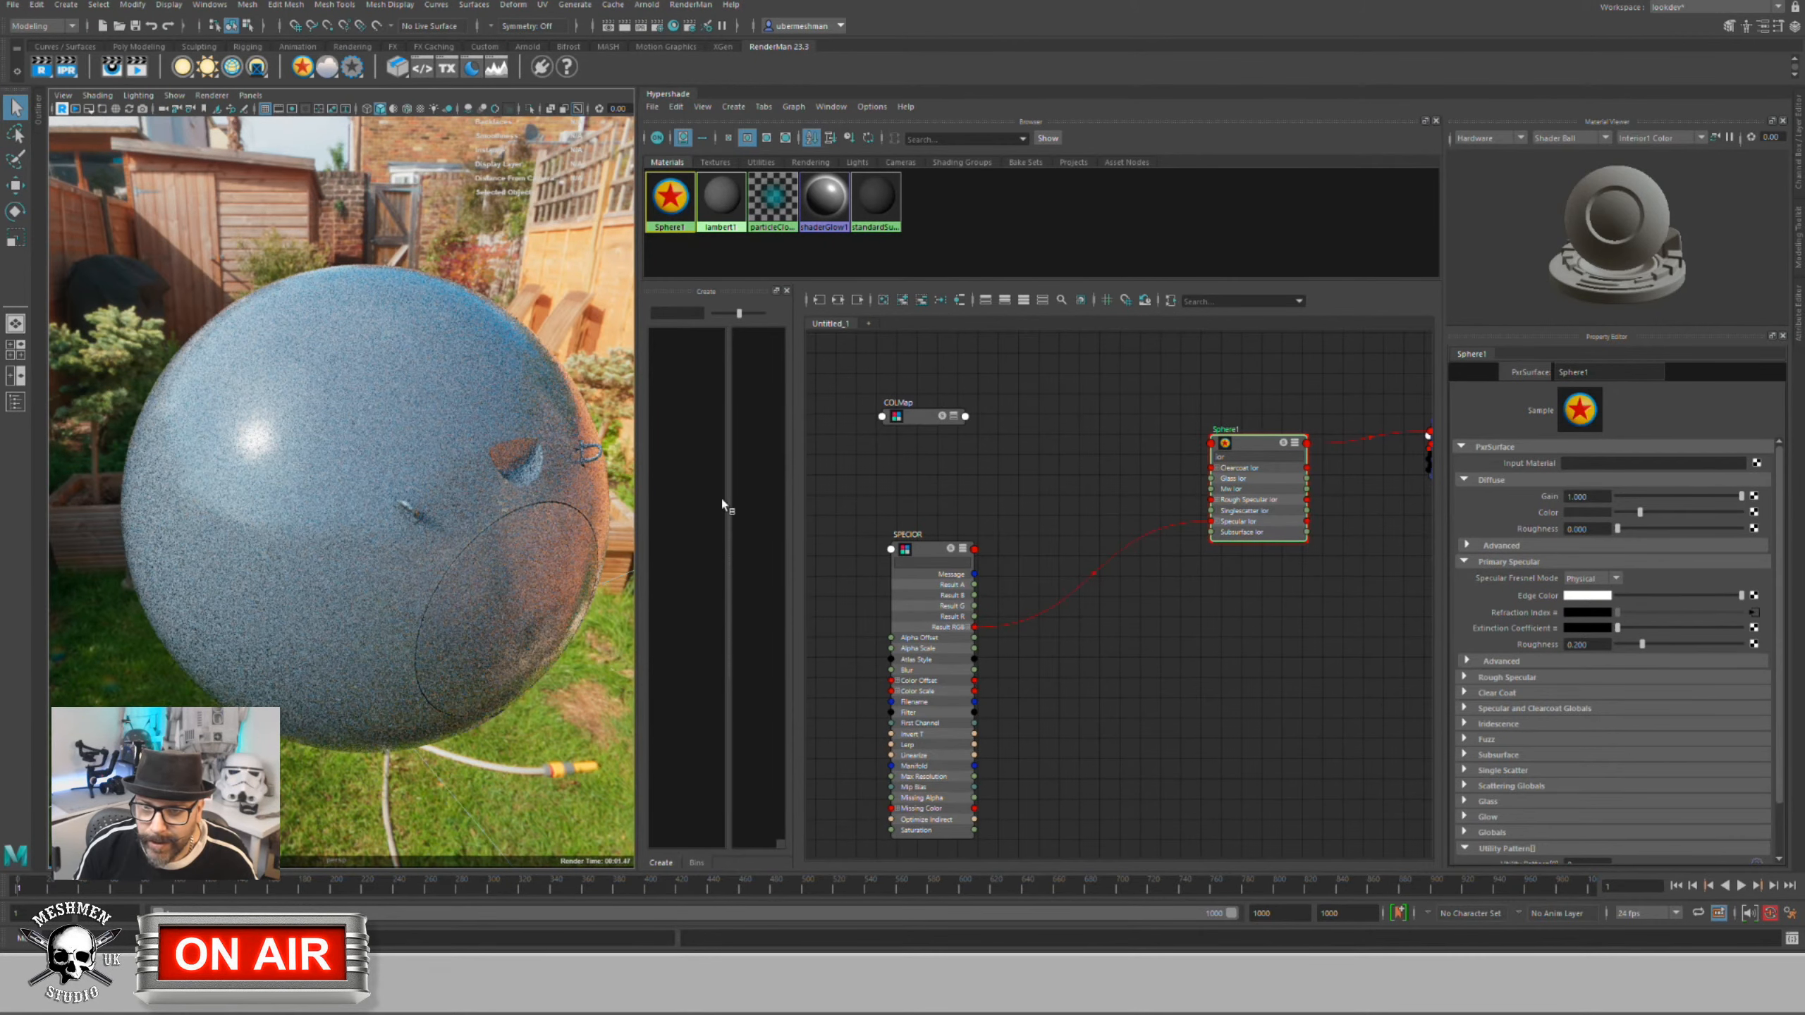
{"action": "left_click_drag", "start_coordinate": [461, 532], "coordinate": [342, 543], "text": "alt"}
{"action": "right_click_drag", "start_coordinate": [343, 543], "coordinate": [483, 557], "text": "alt"}
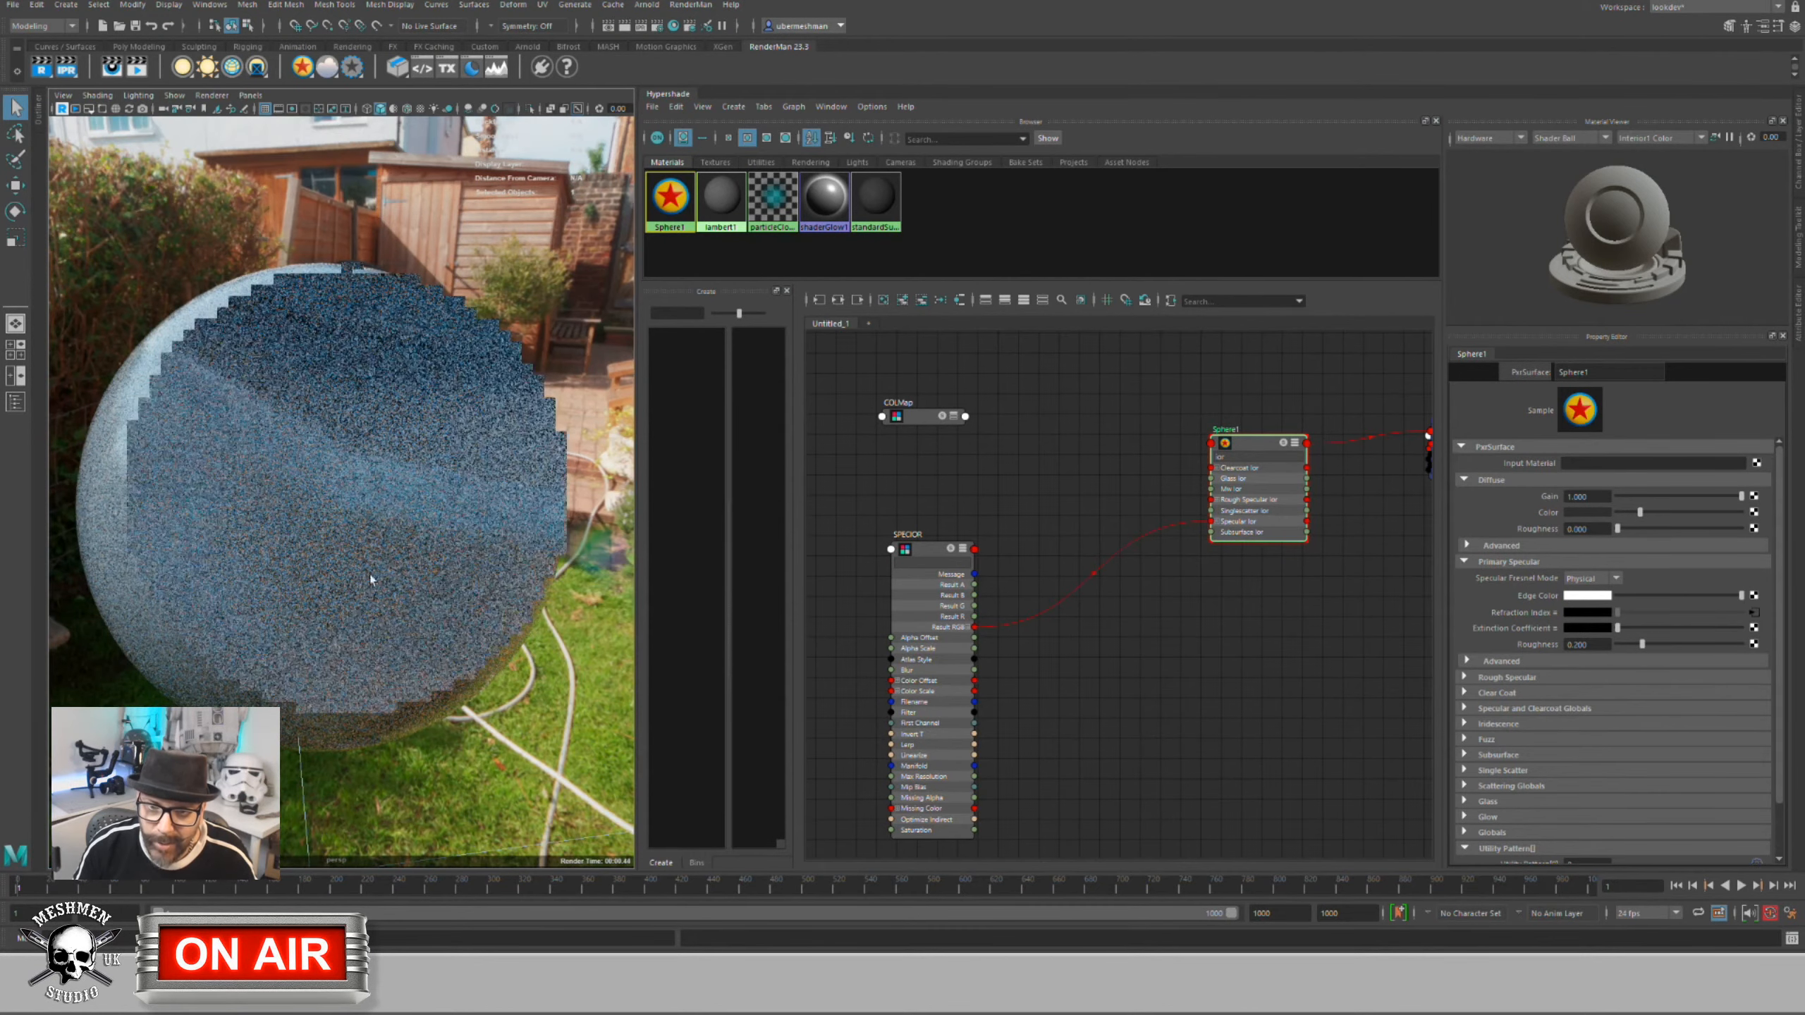
{"action": "right_click_drag", "start_coordinate": [355, 566], "coordinate": [282, 578], "text": "alt"}
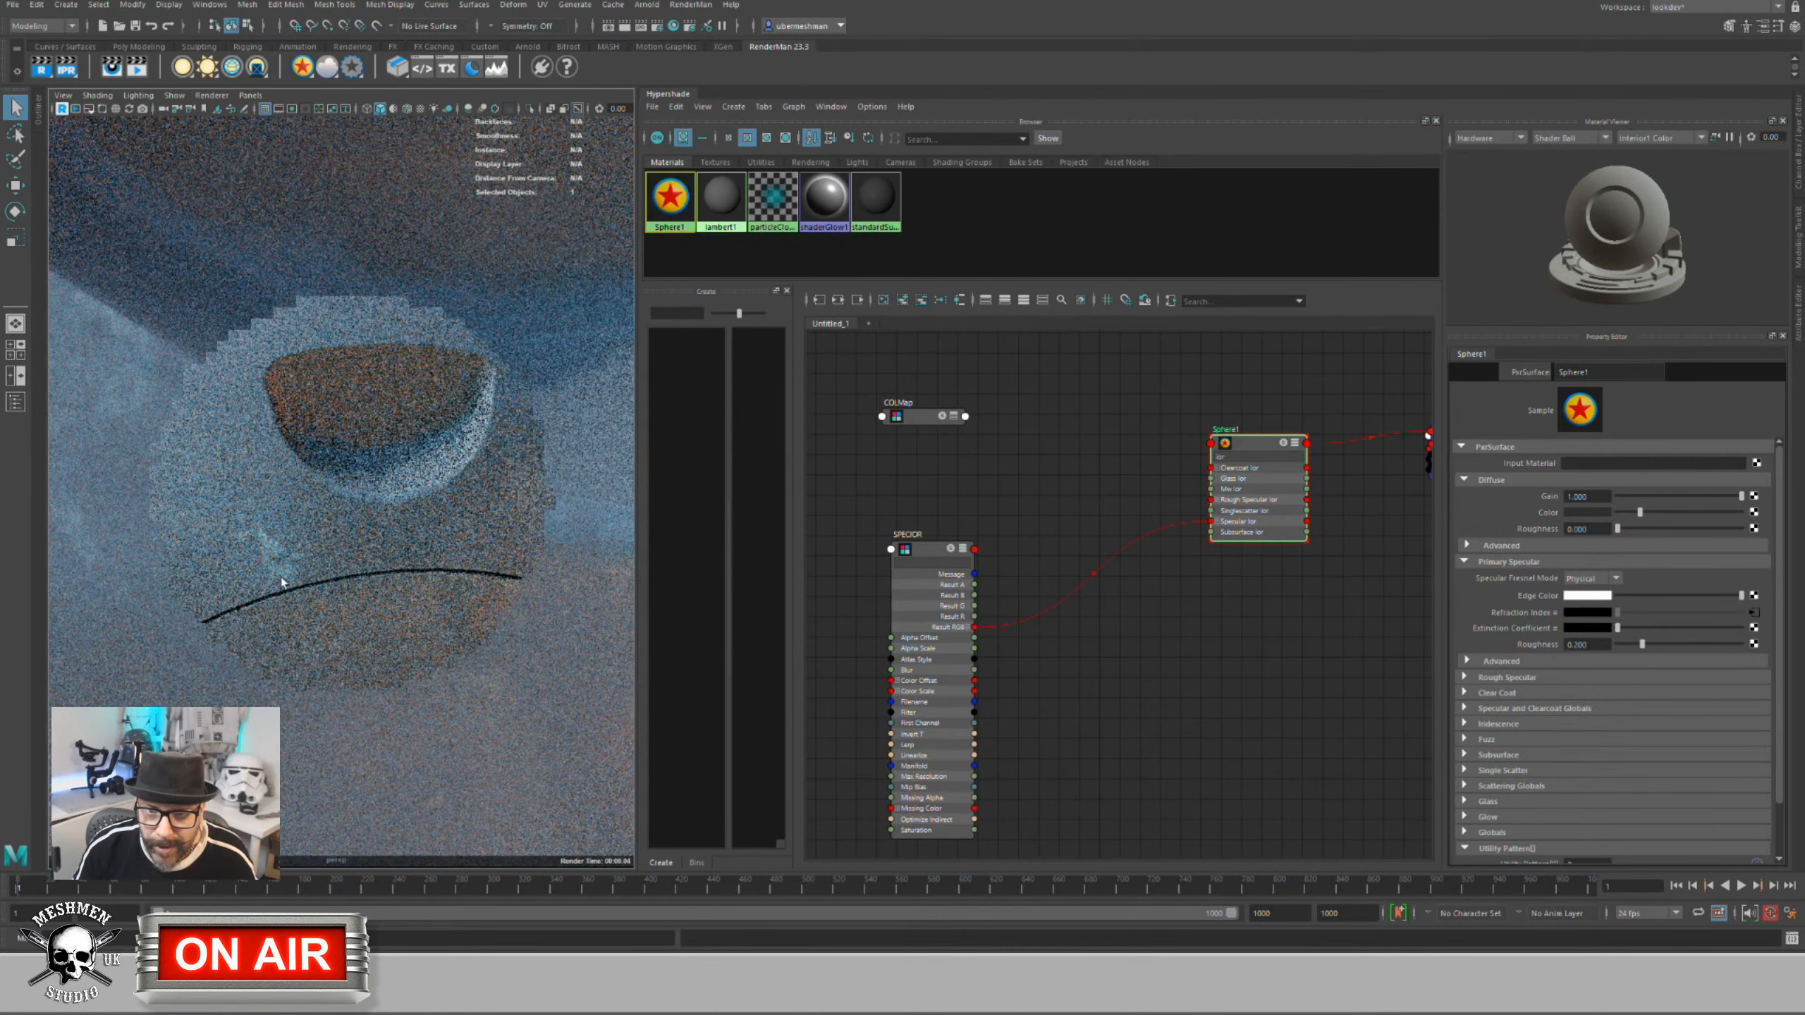
{"action": "left_click_drag", "start_coordinate": [283, 577], "coordinate": [386, 573], "text": "alt"}
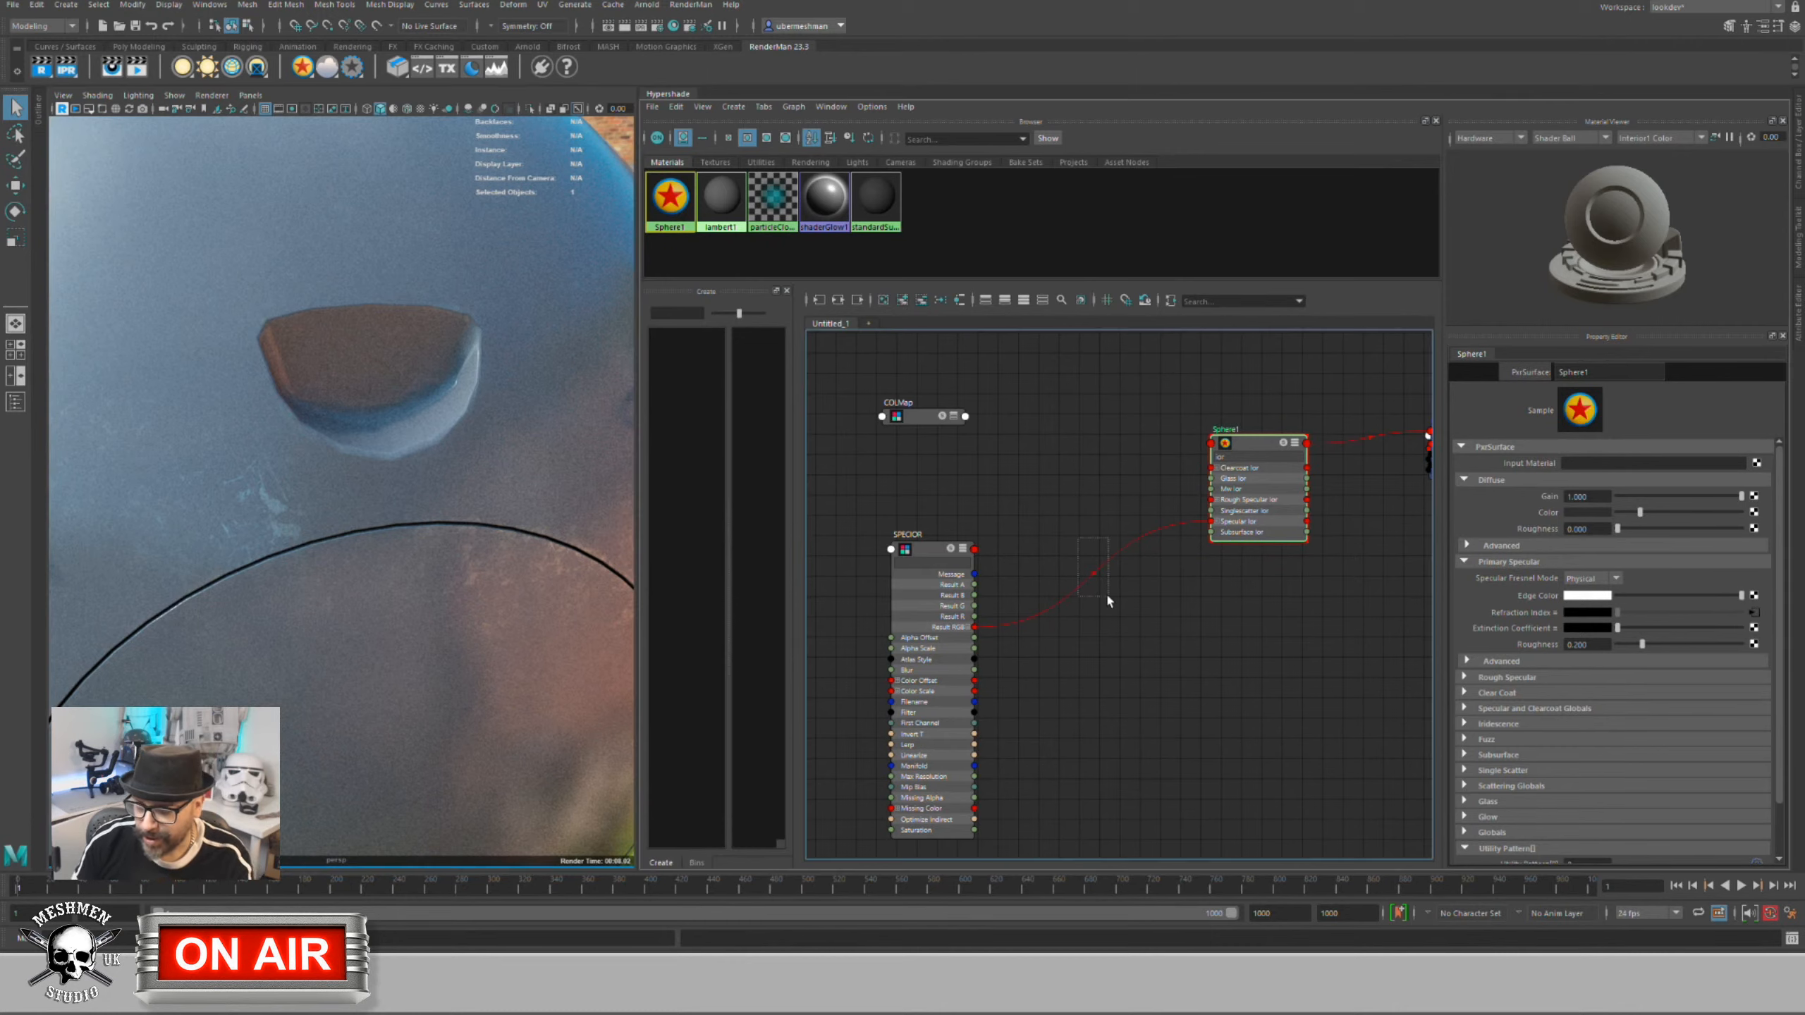
Step: Disconnect SPECIOR's Result RGB from Sphere1's Specular Ior and select Sphere1 to show its attributes
{"action": "left_click", "coordinate": [1095, 571]}
{"action": "key", "text": "Delete"}
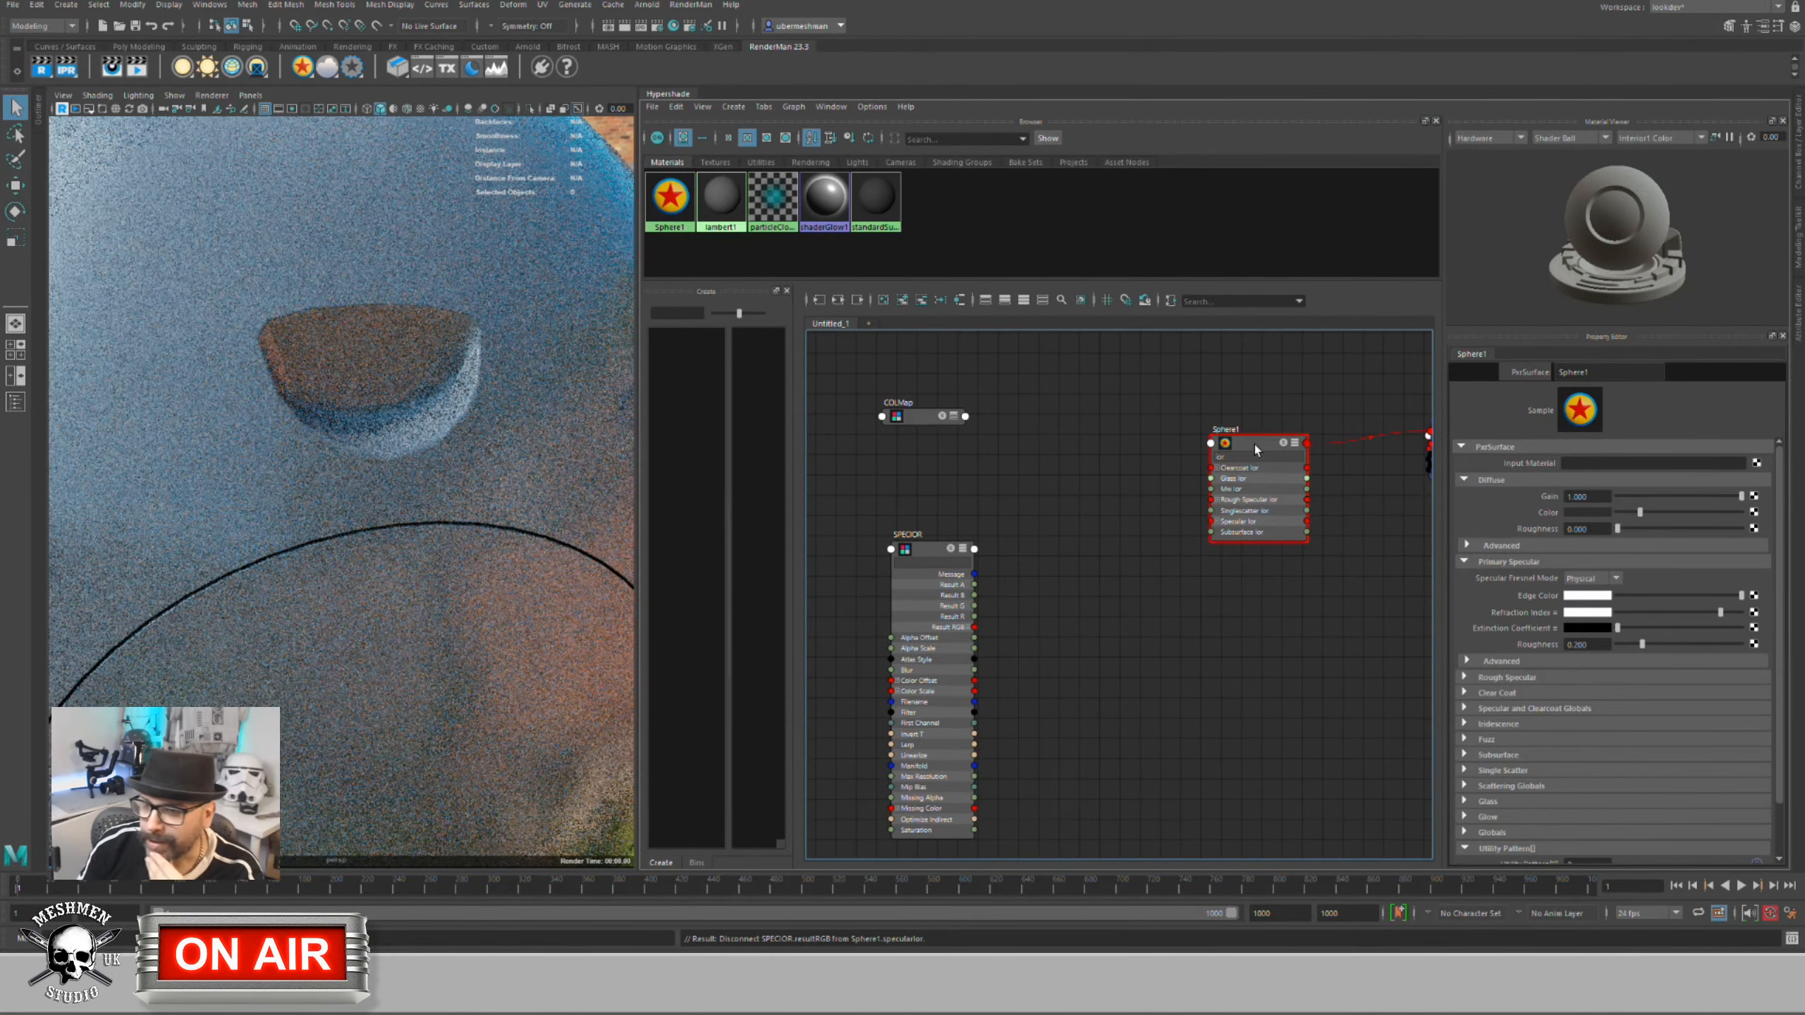
{"action": "left_click", "coordinate": [1270, 463]}
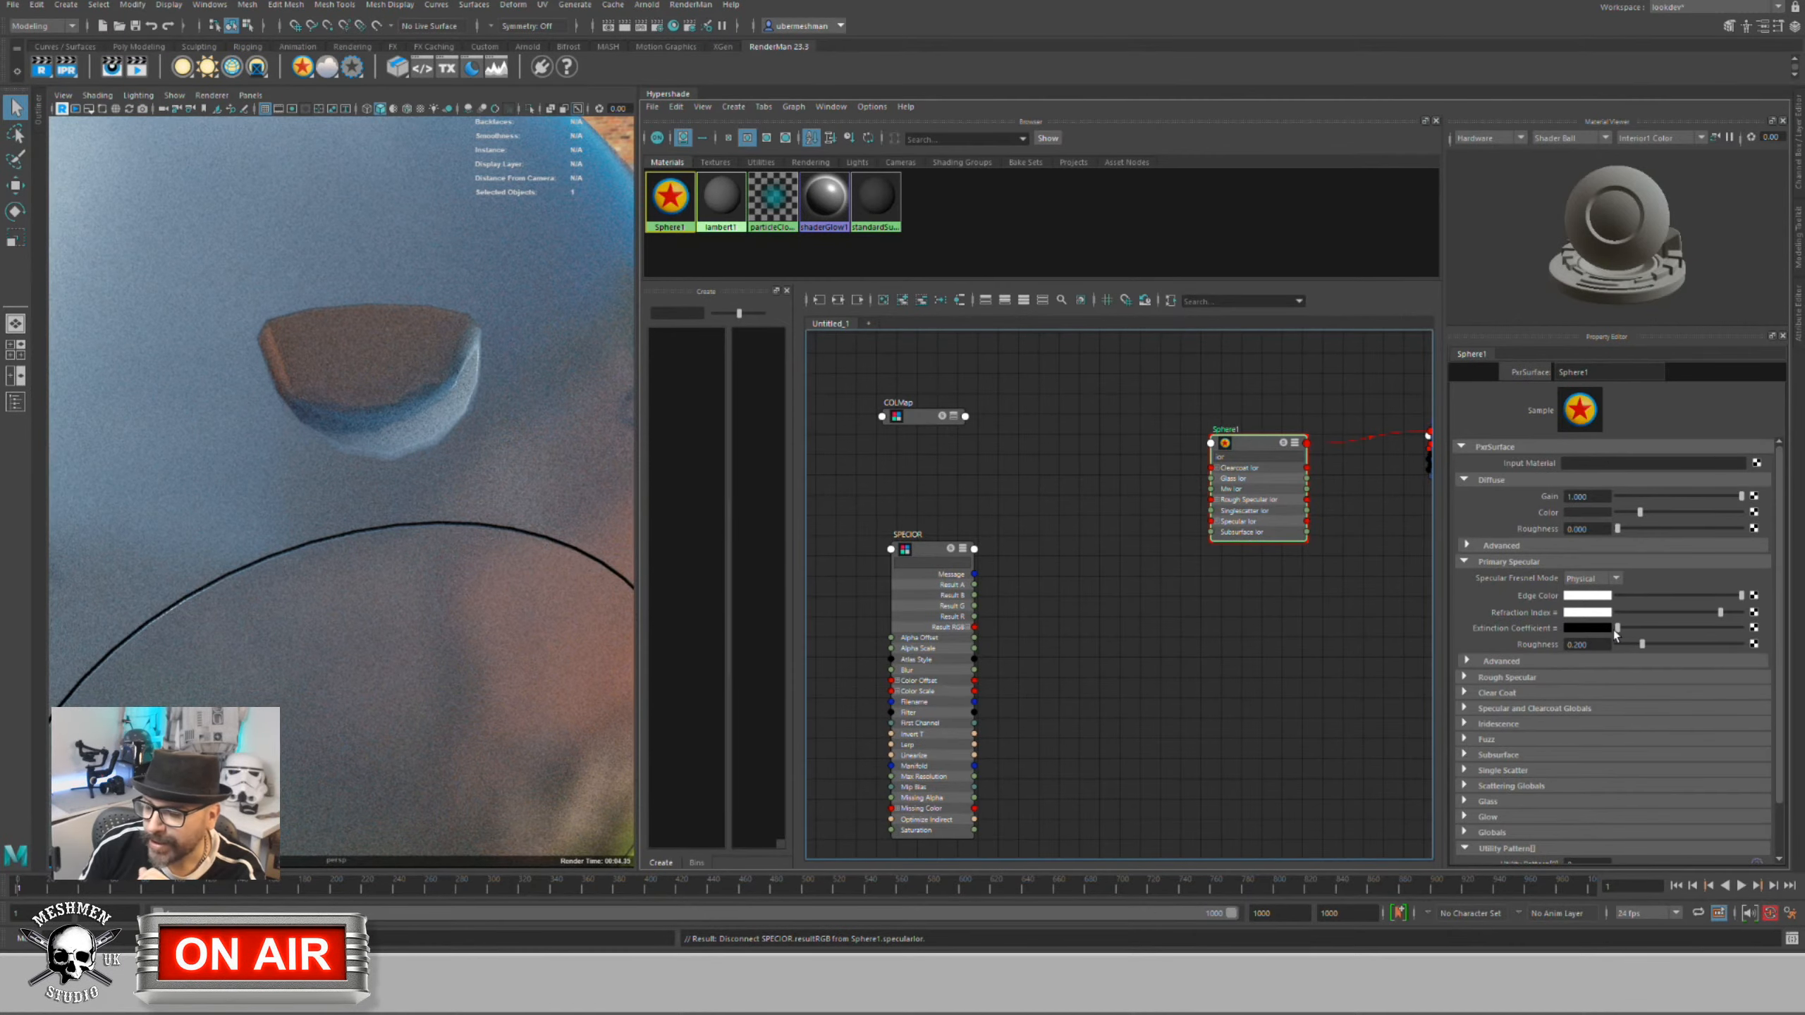
Step: Connect SPECIOR's Result RGB to Sphere1's Specular Ior and filter Sphere1's attributes by "ext"
{"action": "mouse_move", "coordinate": [1617, 634]}
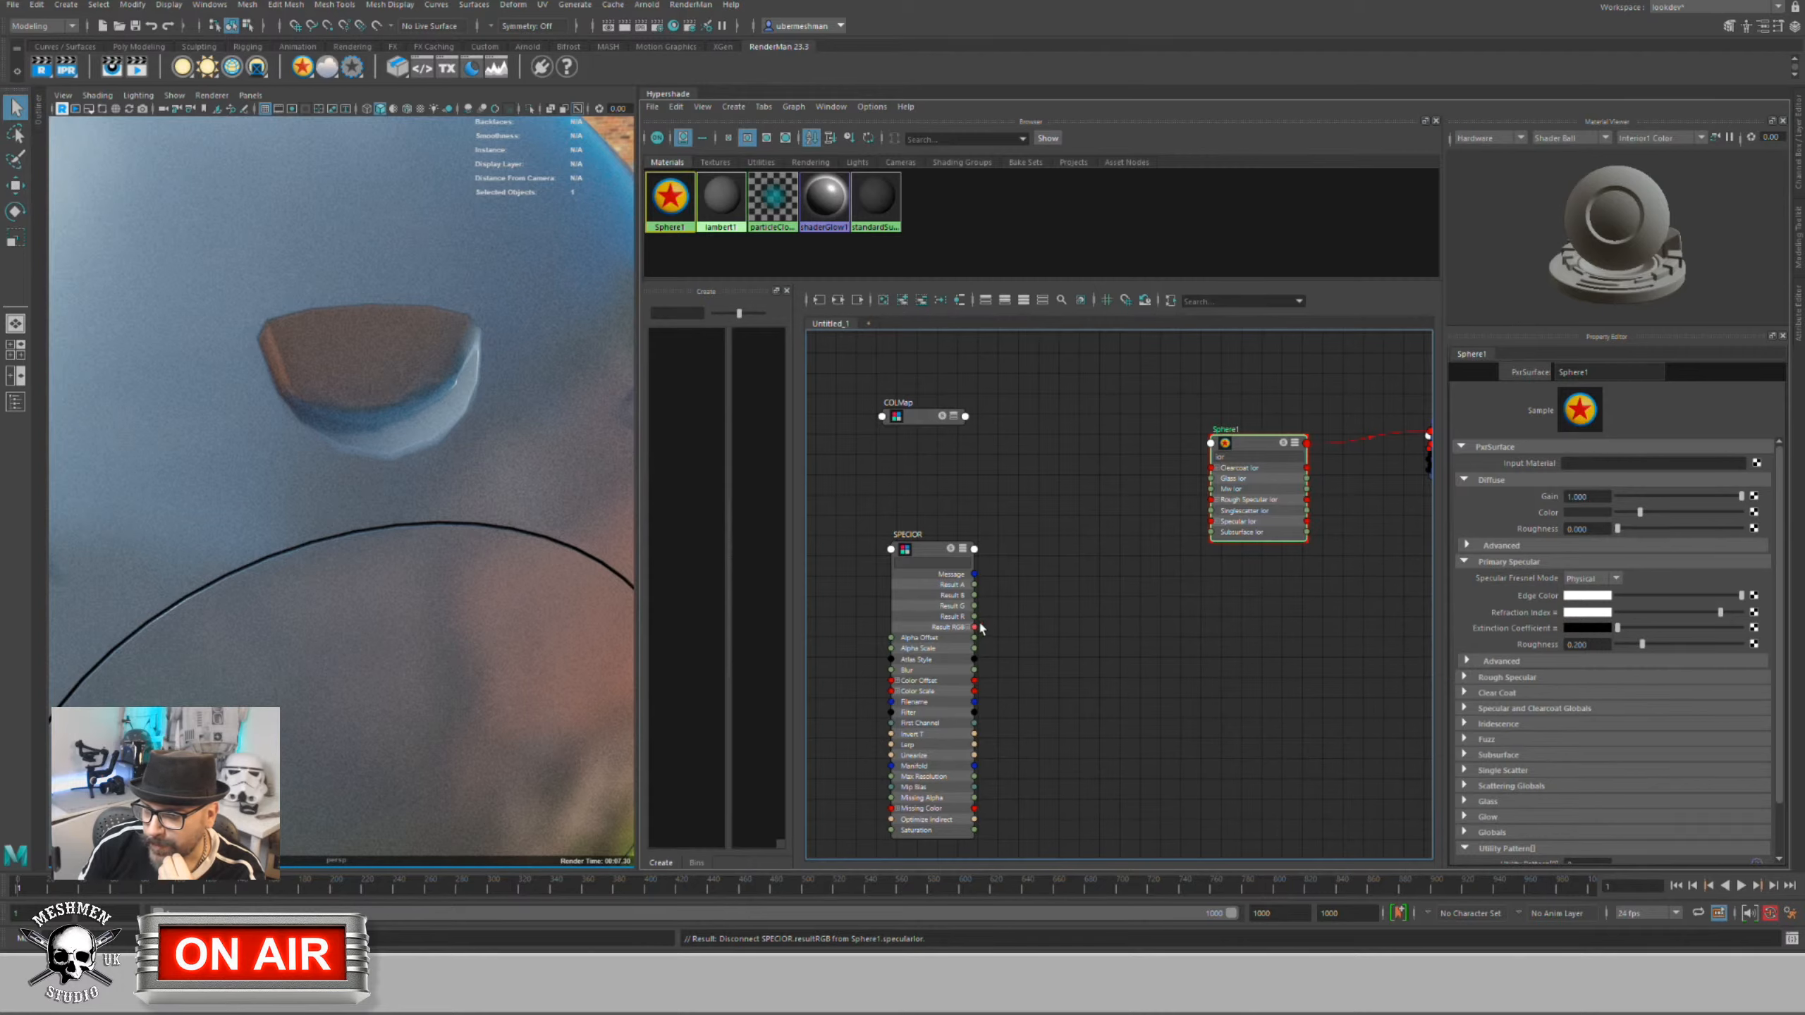
{"action": "left_click_drag", "start_coordinate": [974, 626], "coordinate": [1211, 521]}
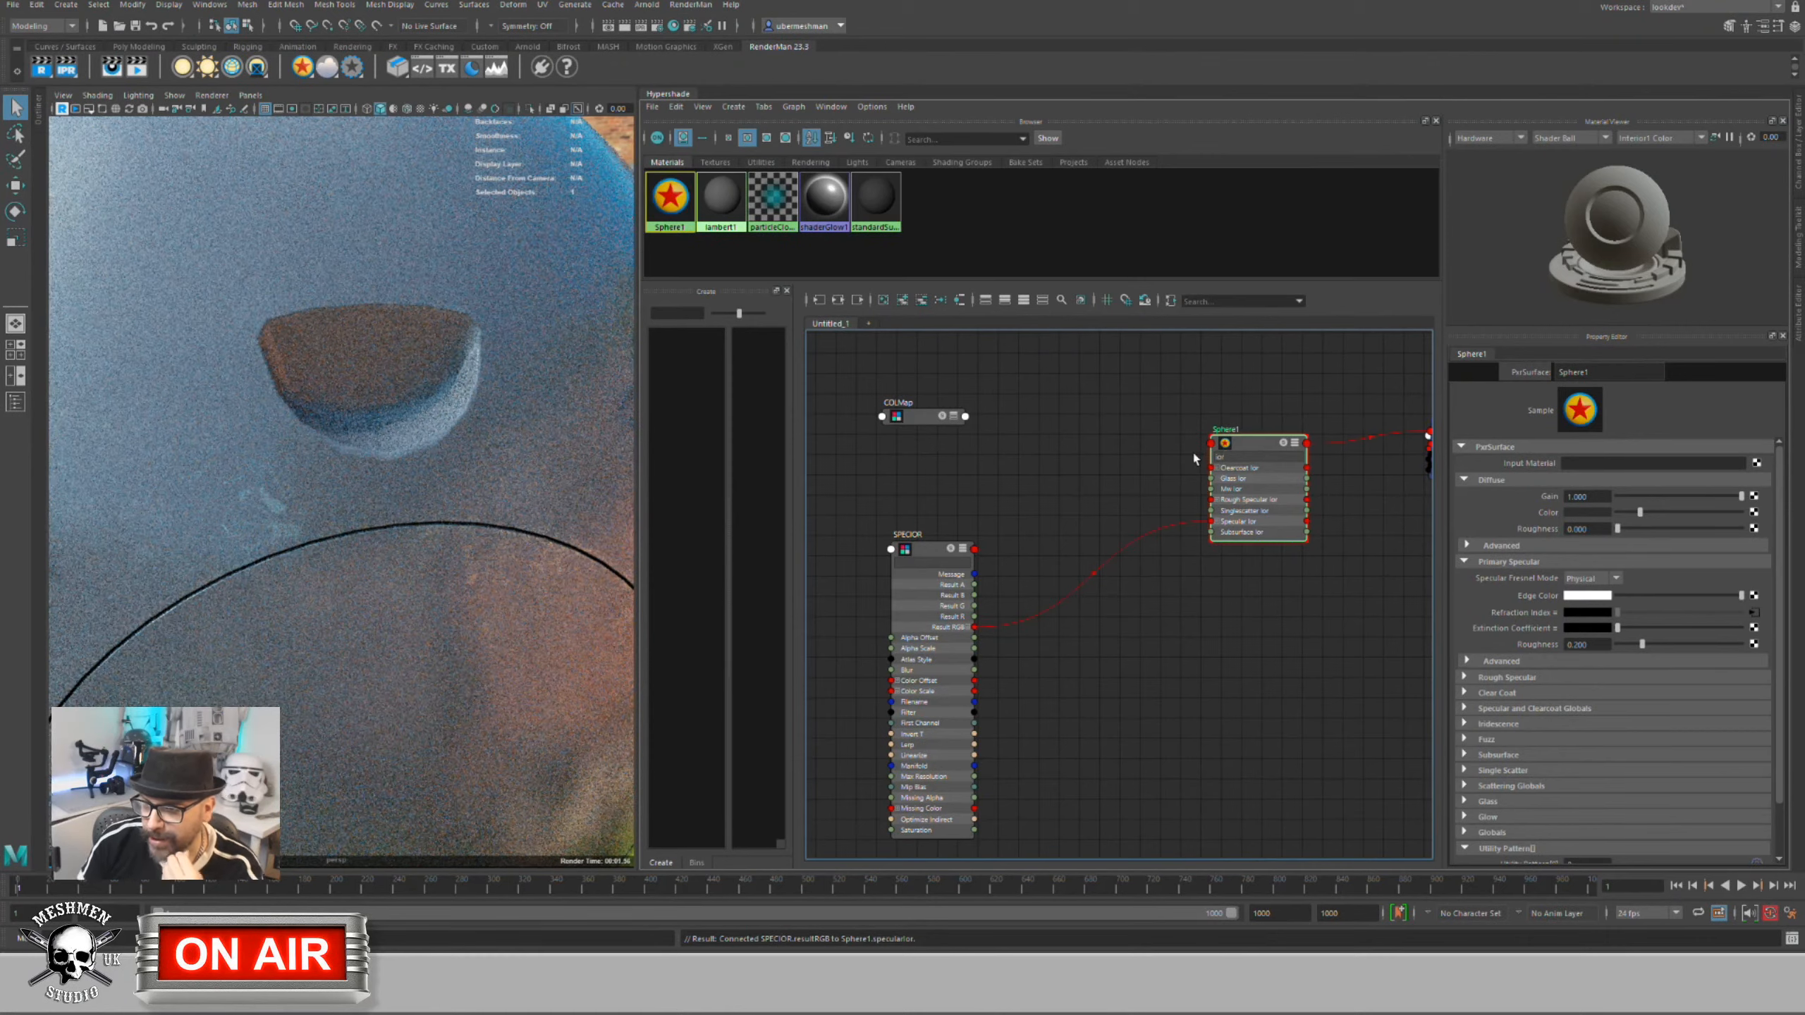
{"action": "key", "text": "BackSpace"}
{"action": "key", "text": "BackSpace"}
{"action": "key", "text": "BackSpace"}
{"action": "type", "text": "ext"}
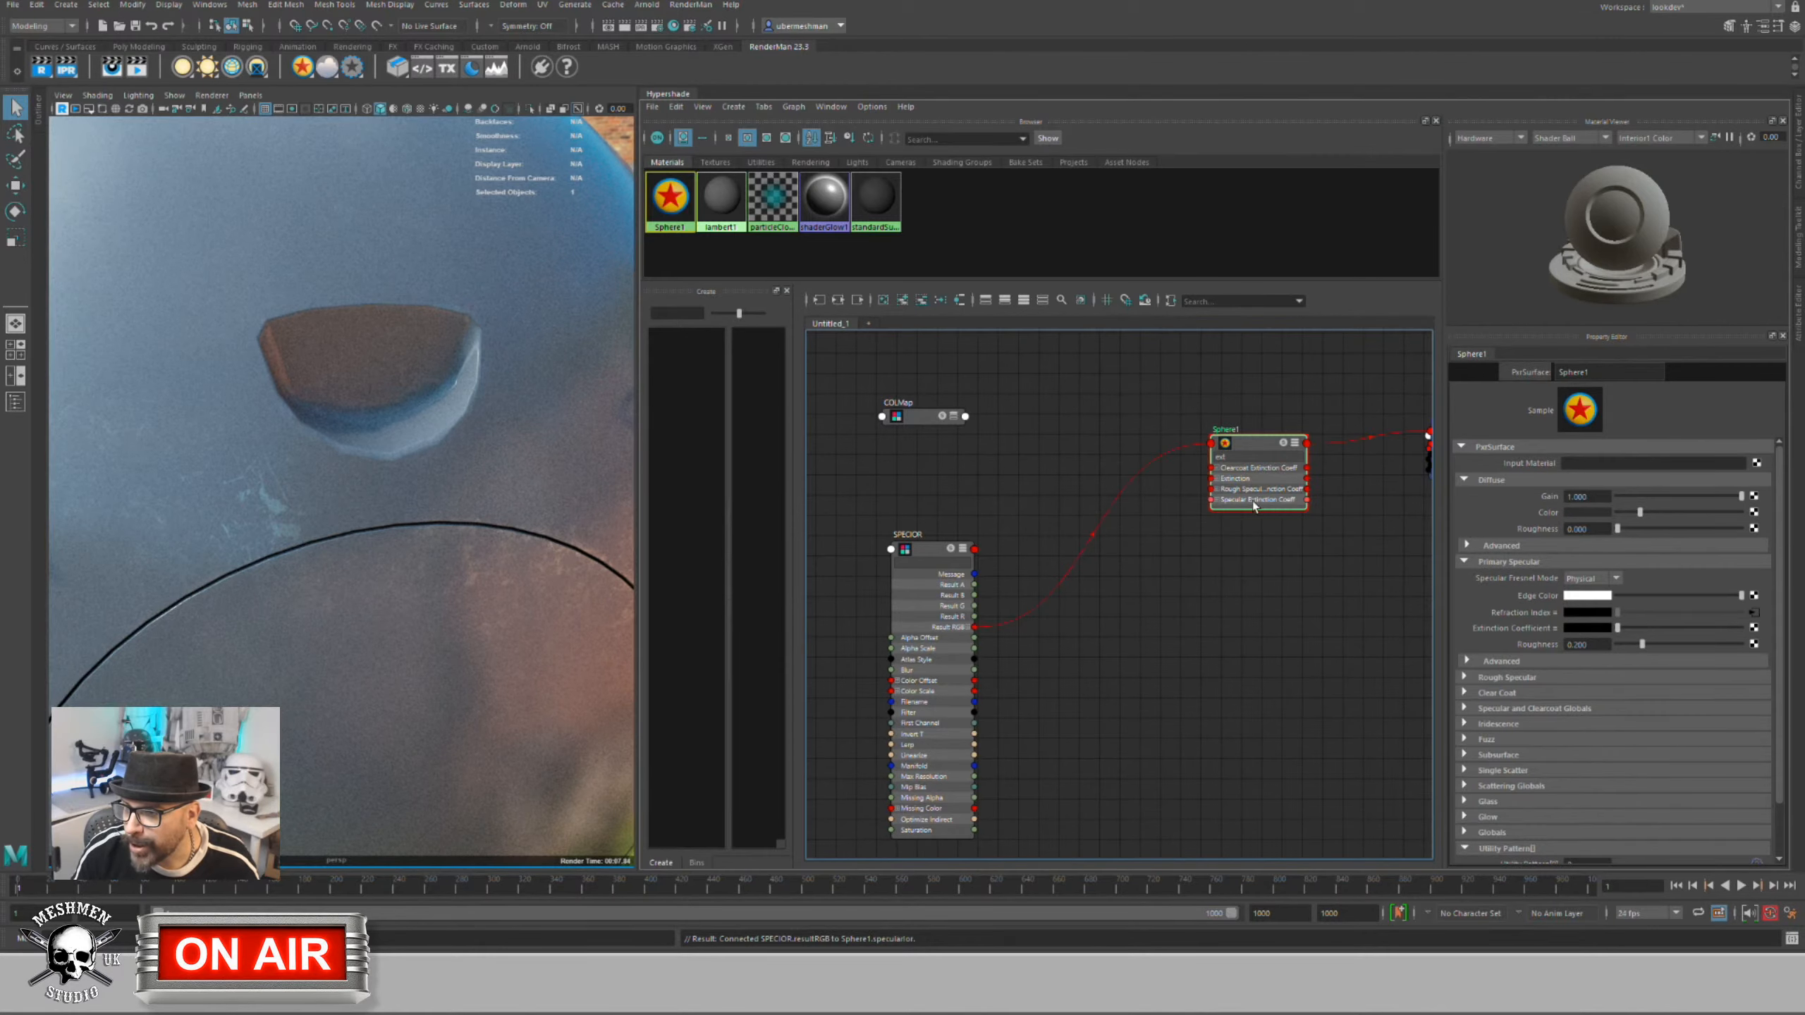
Step: Move the SPECIOR node up beneath COLMap and collapse it to hide its attributes
{"action": "left_click_drag", "start_coordinate": [925, 547], "coordinate": [915, 496]}
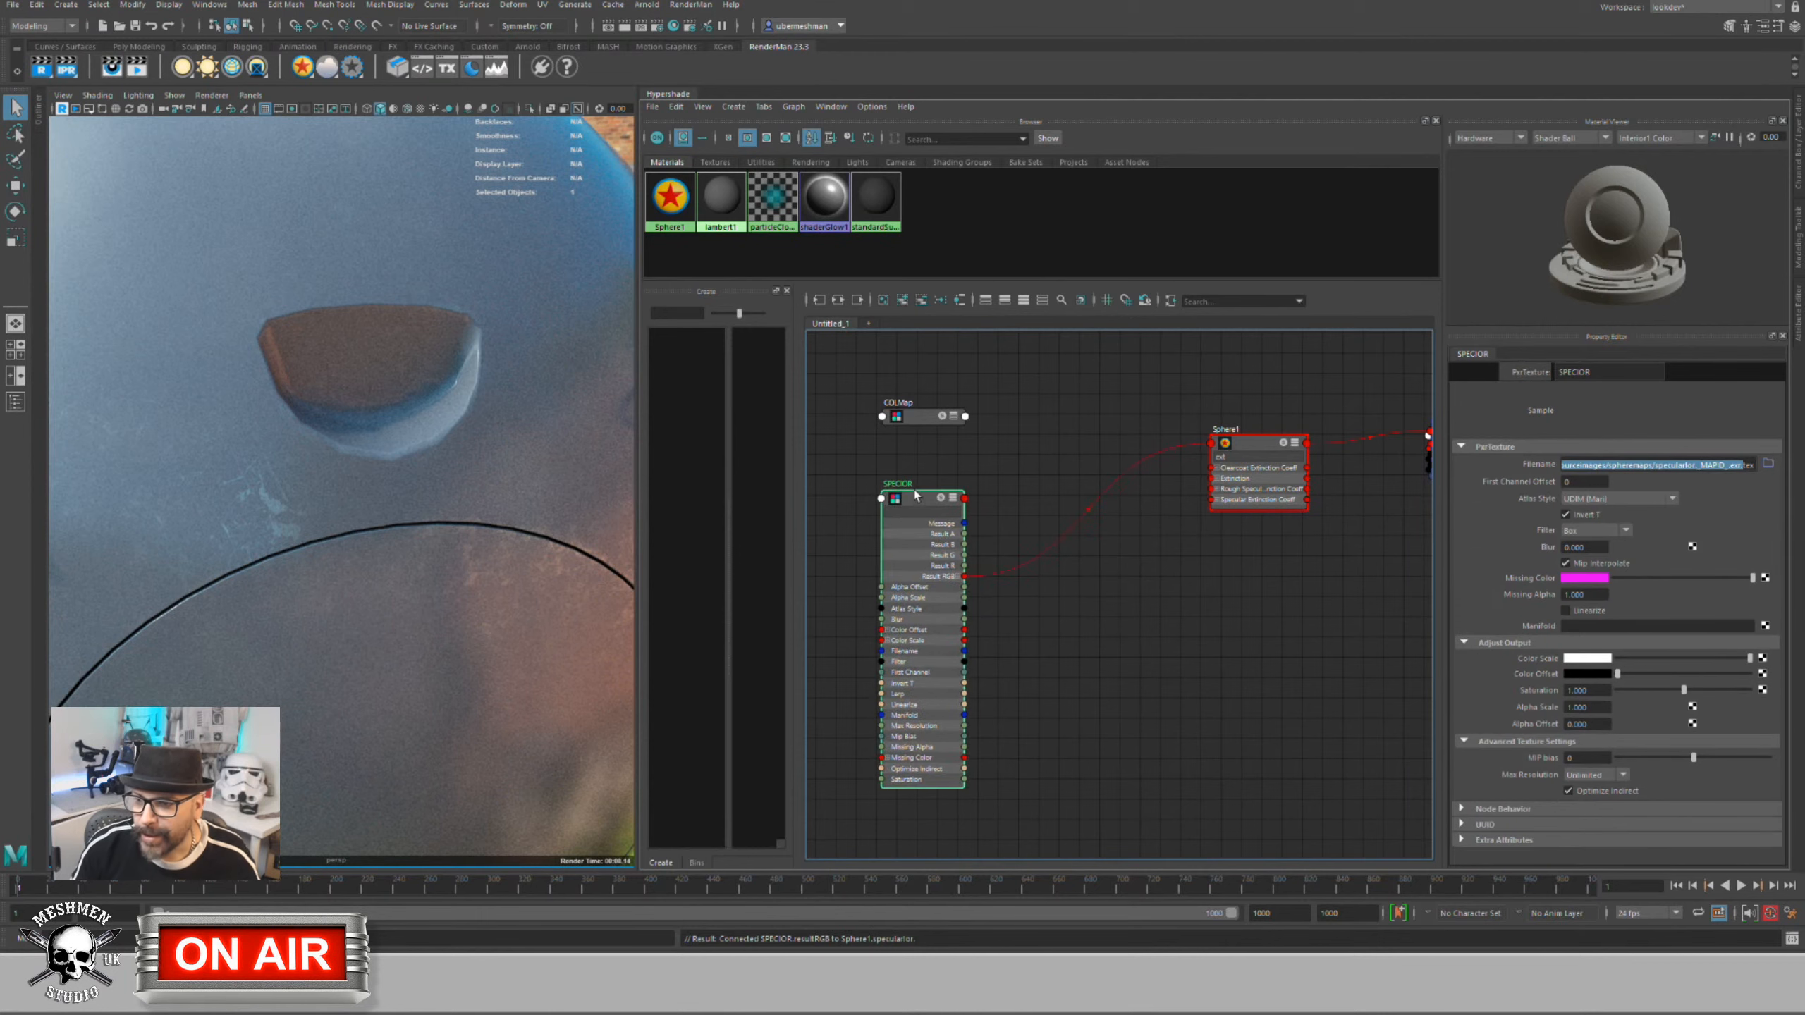
{"action": "key", "text": "1"}
{"action": "key", "text": "Tab"}
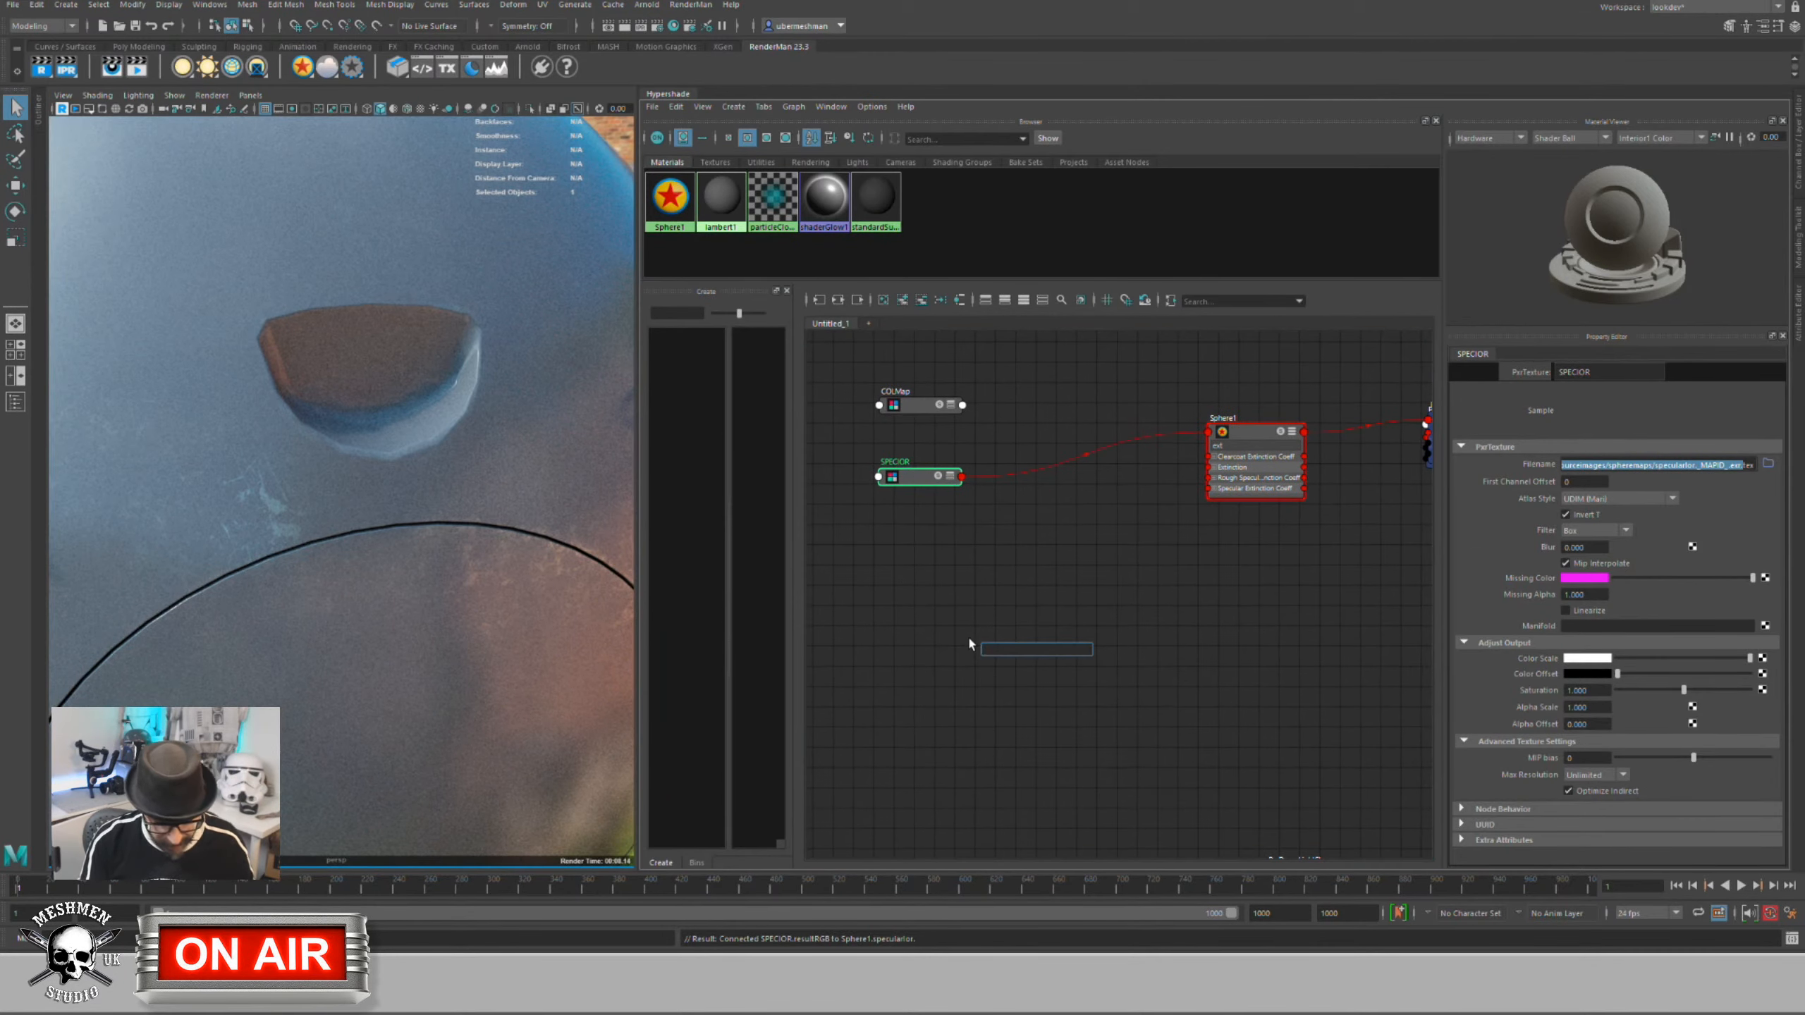
{"action": "type", "text": "textur"}
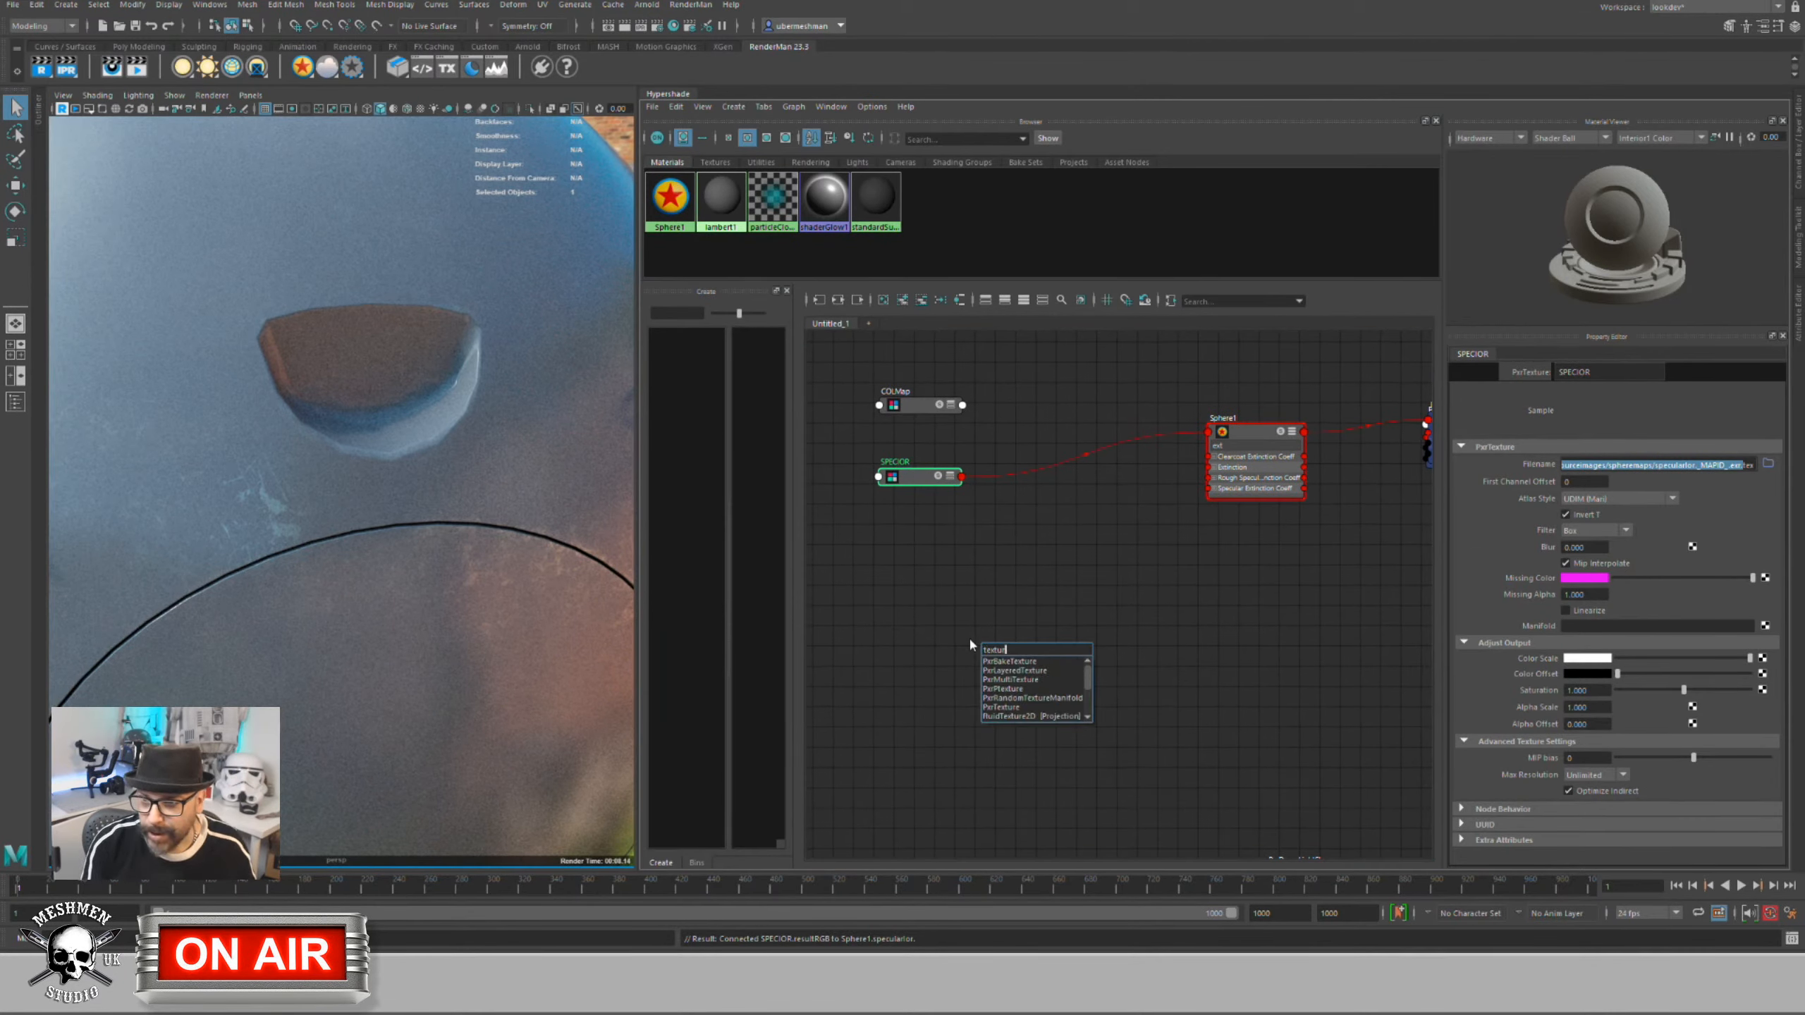
{"action": "key", "text": "Down"}
{"action": "key", "text": "Down"}
{"action": "key", "text": "Down"}
{"action": "key", "text": "Down"}
{"action": "key", "text": "Down"}
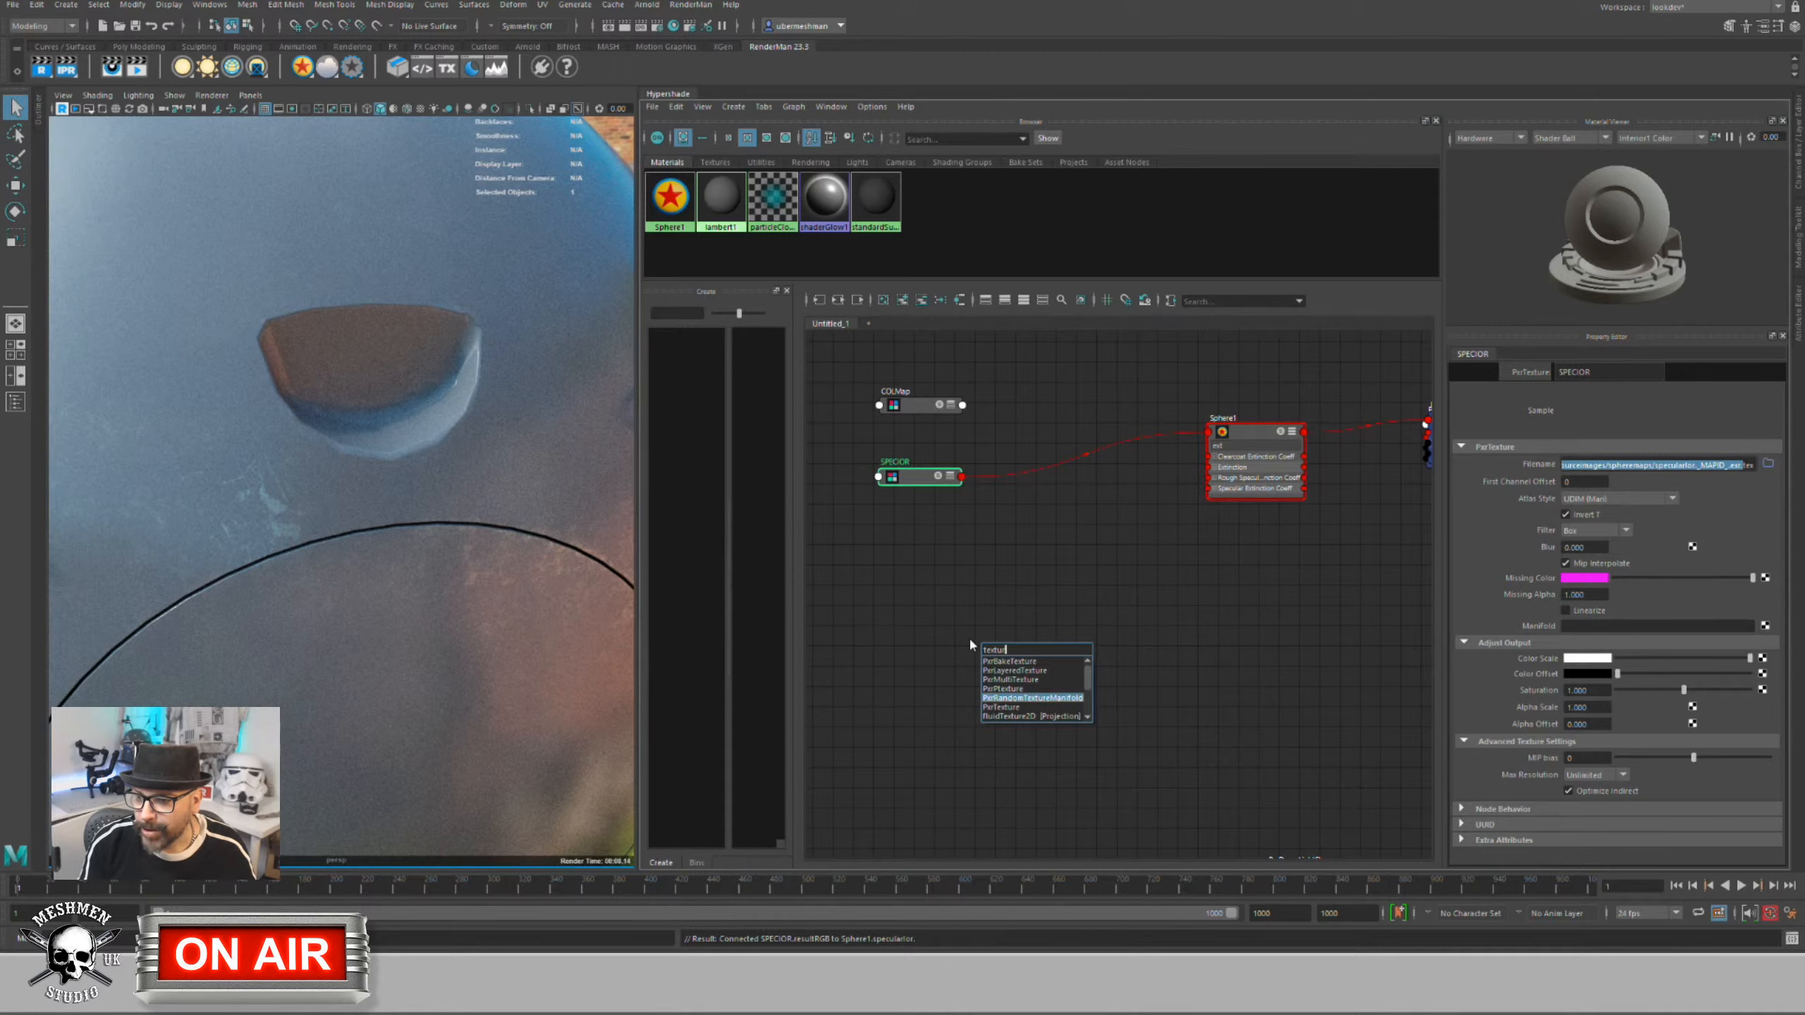
{"action": "key", "text": "Return"}
{"action": "left_click", "coordinate": [994, 645], "text": "shift"}
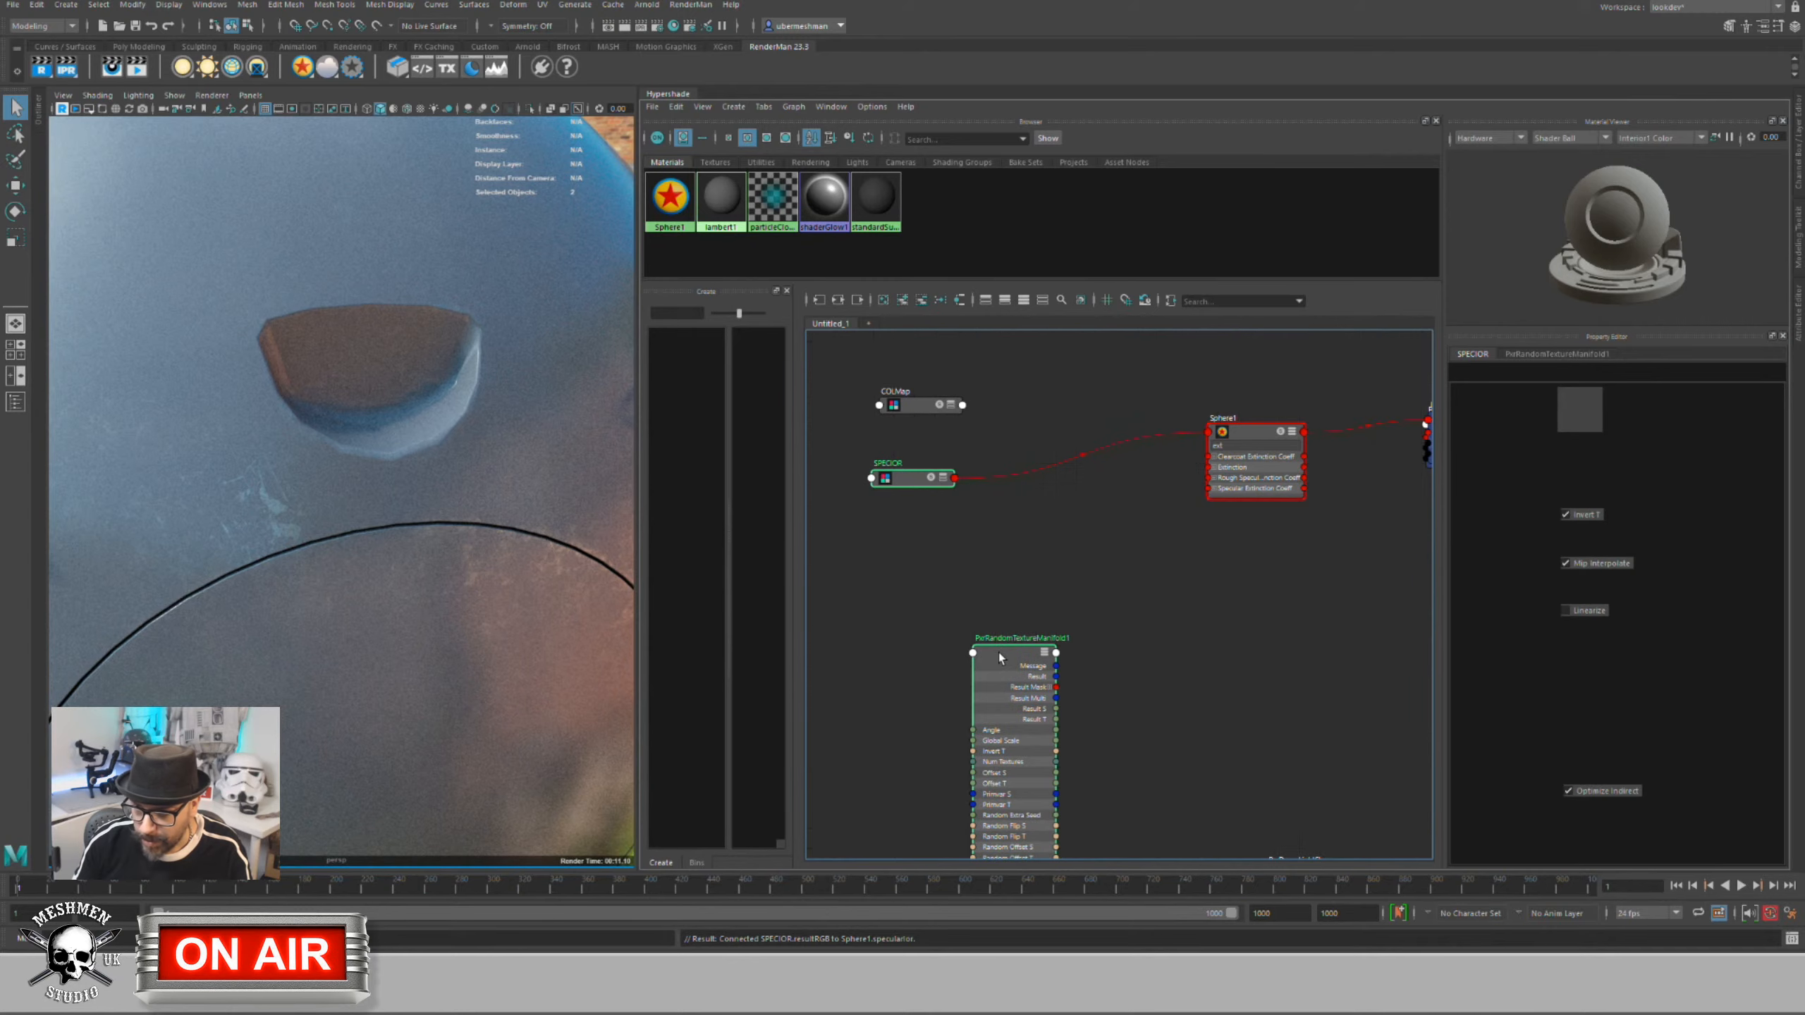
{"action": "key", "text": "Delete"}
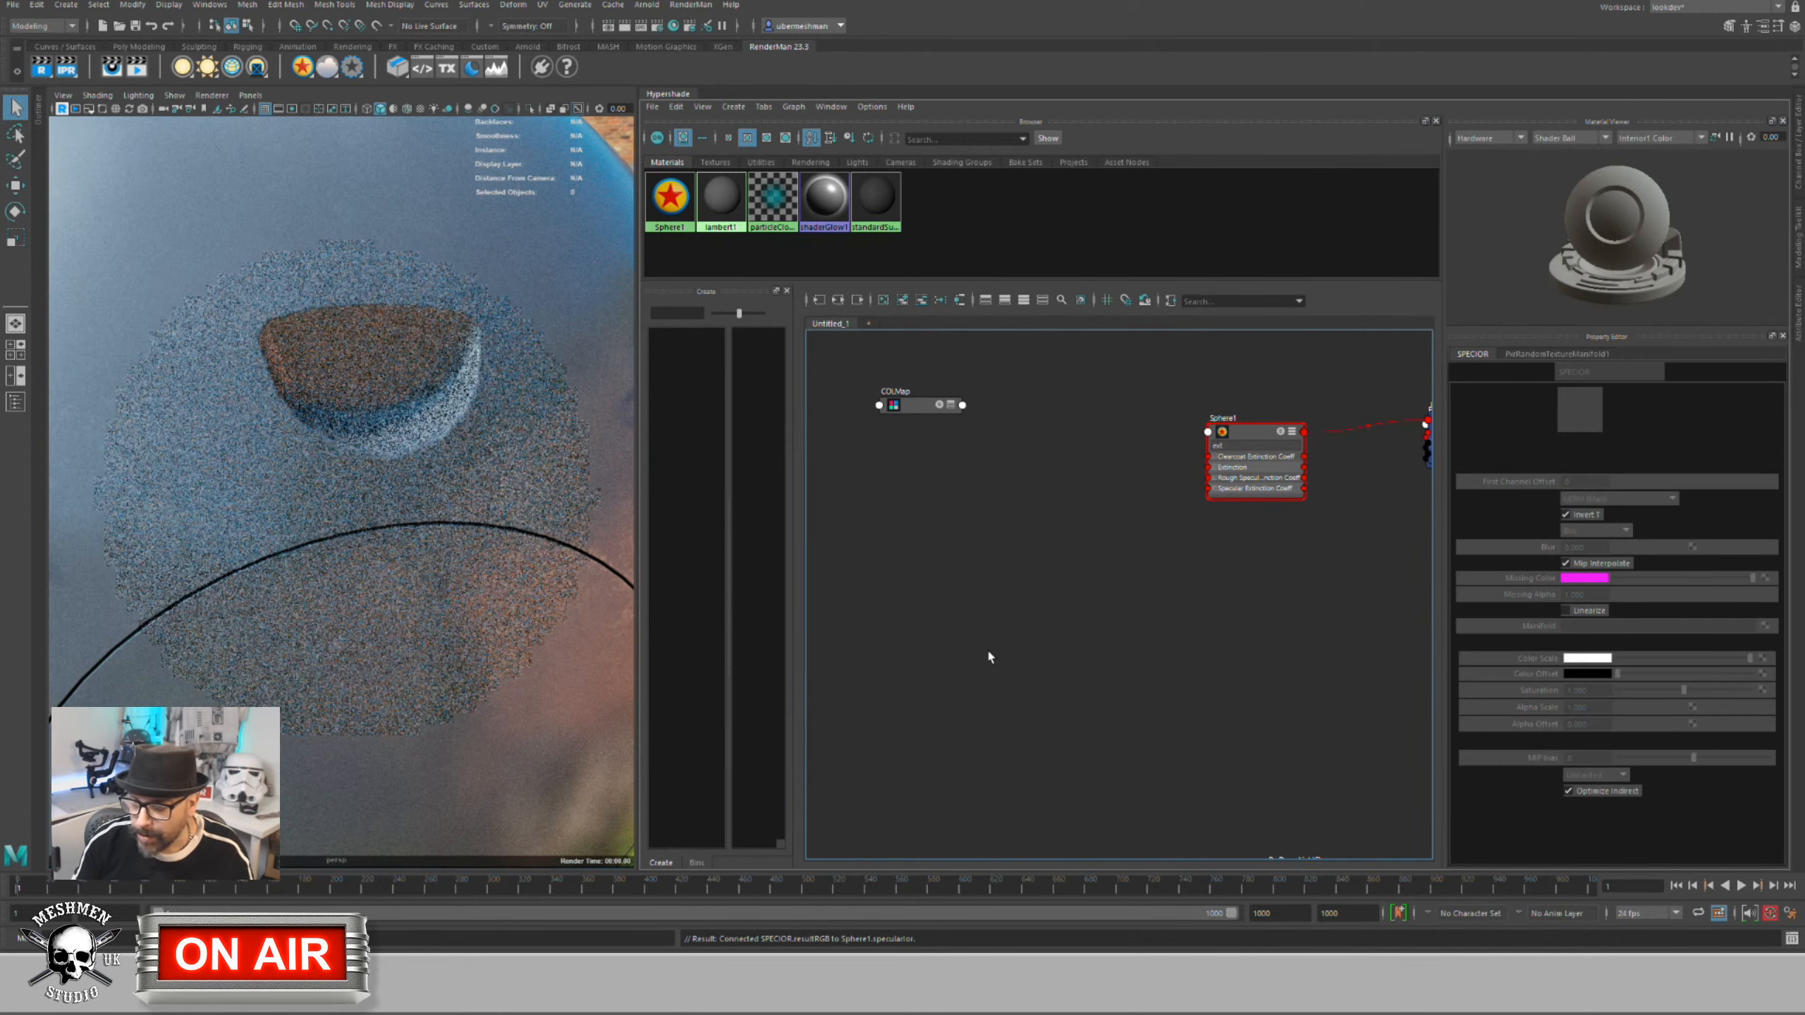
{"action": "key", "text": "ctrl+z"}
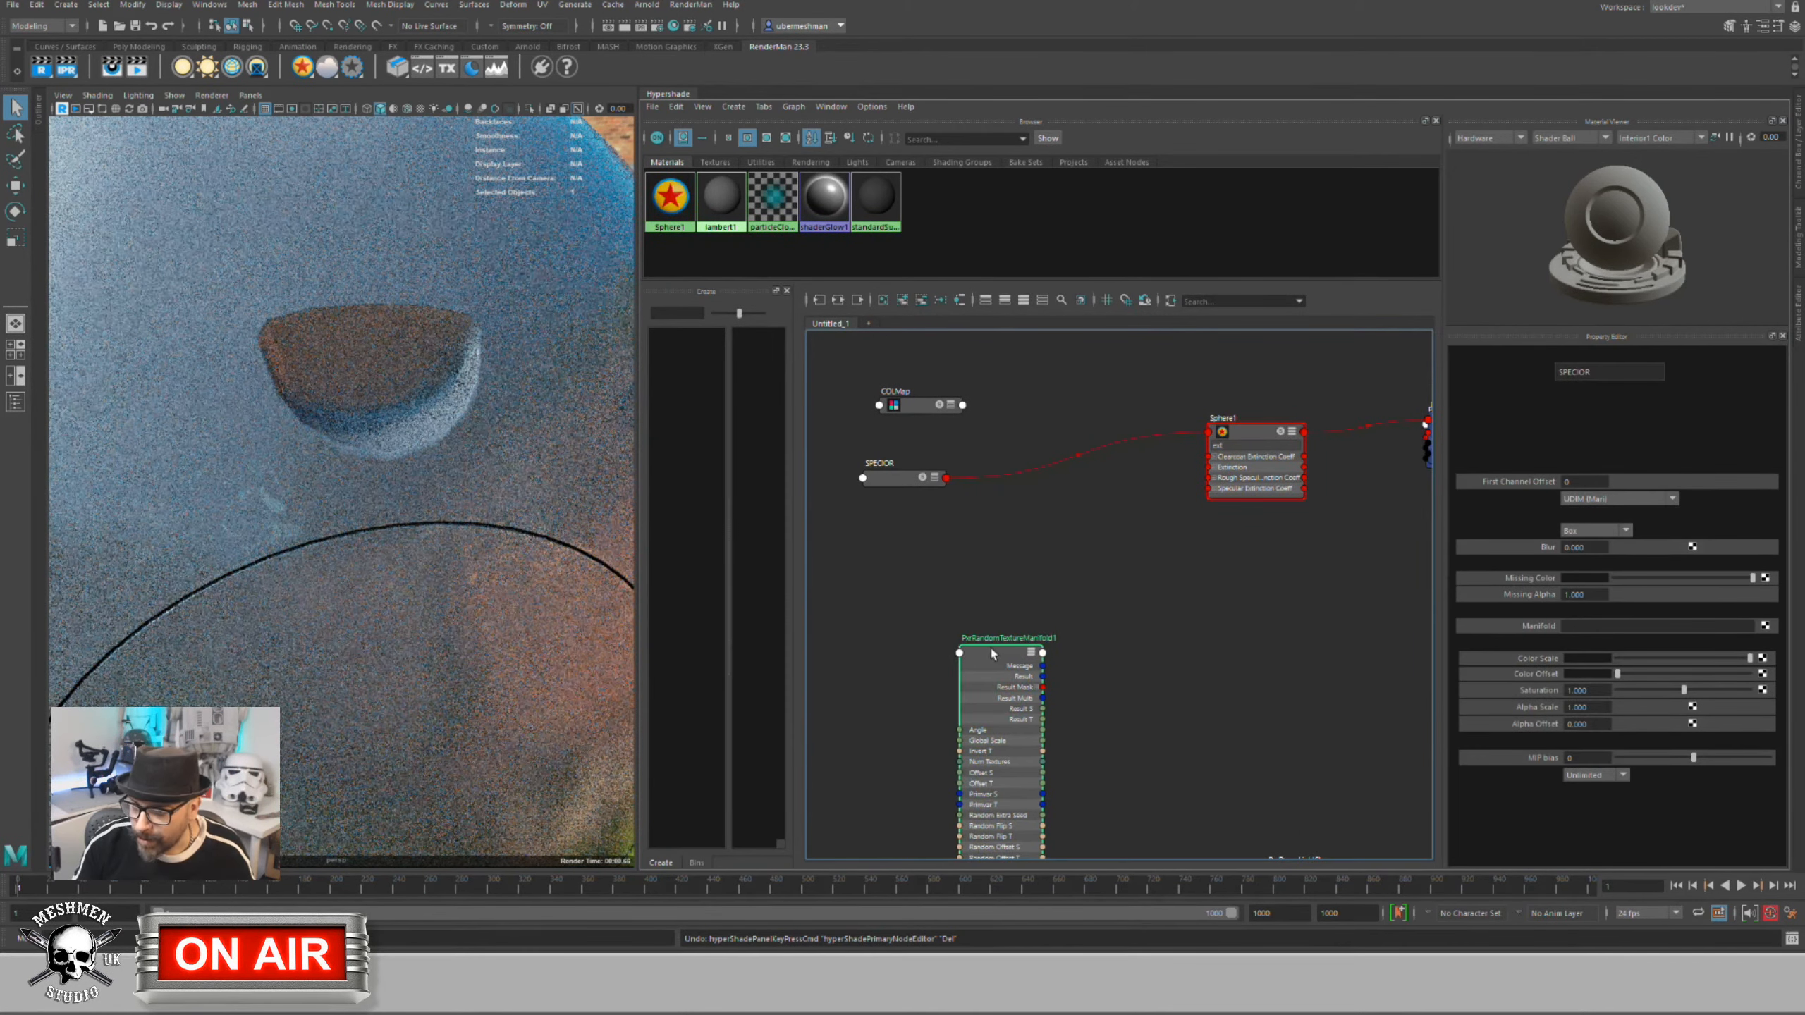
{"action": "left_click", "coordinate": [993, 653]}
{"action": "key", "text": "Delete"}
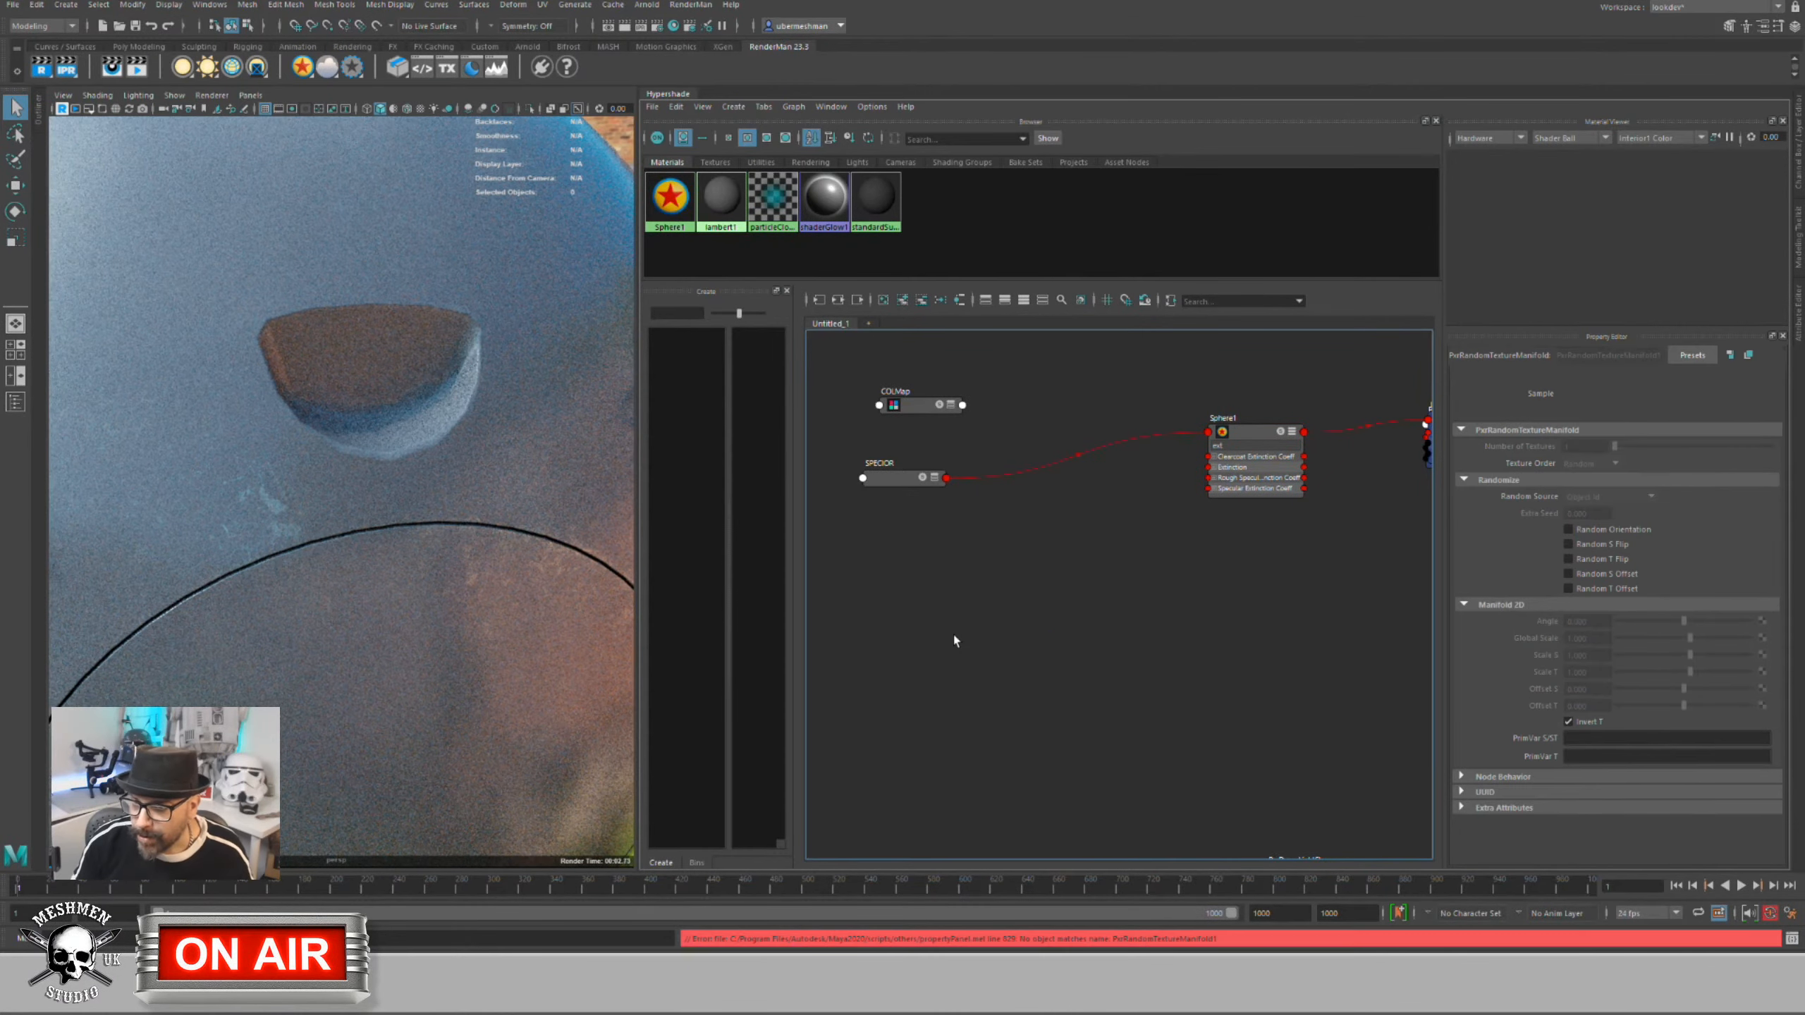
Step: Create a PxrTexture node in the shader graph and place it below the SPECIOR node
{"action": "key", "text": "Tab"}
{"action": "type", "text": "px"}
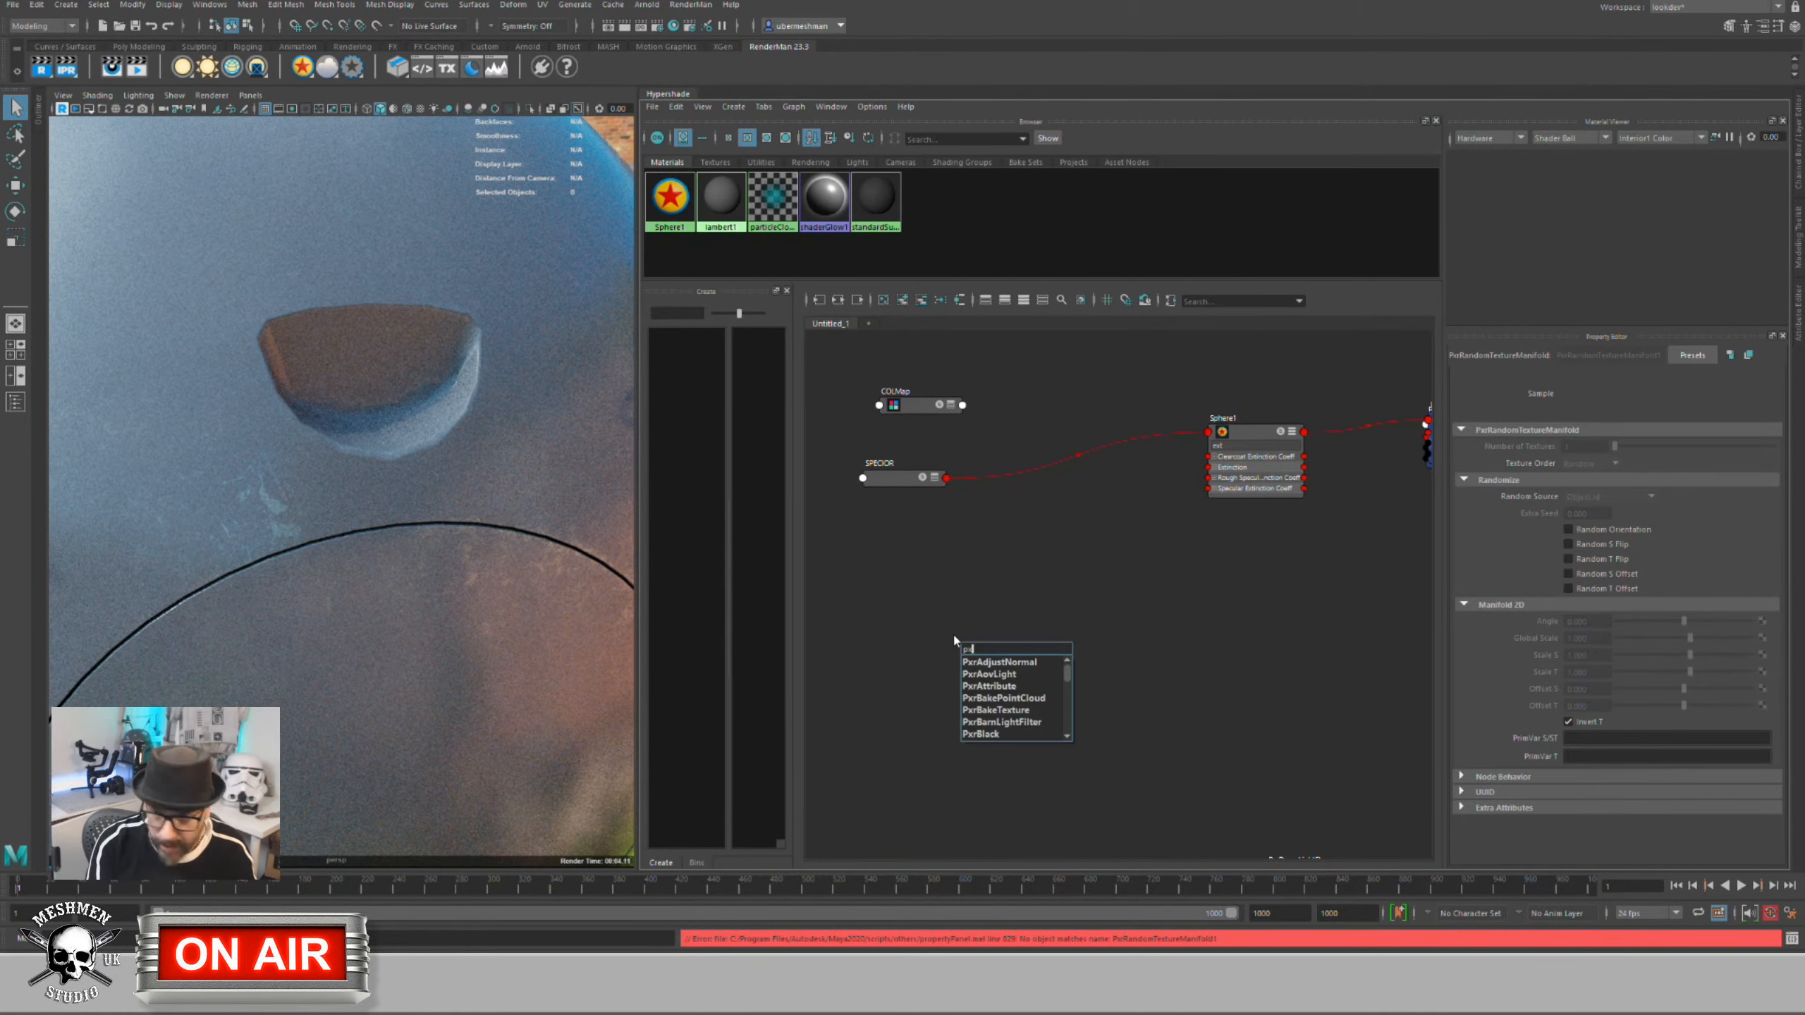
{"action": "type", "text": "rt"}
{"action": "key", "text": "Down"}
{"action": "key", "text": "Down"}
{"action": "key", "text": "Down"}
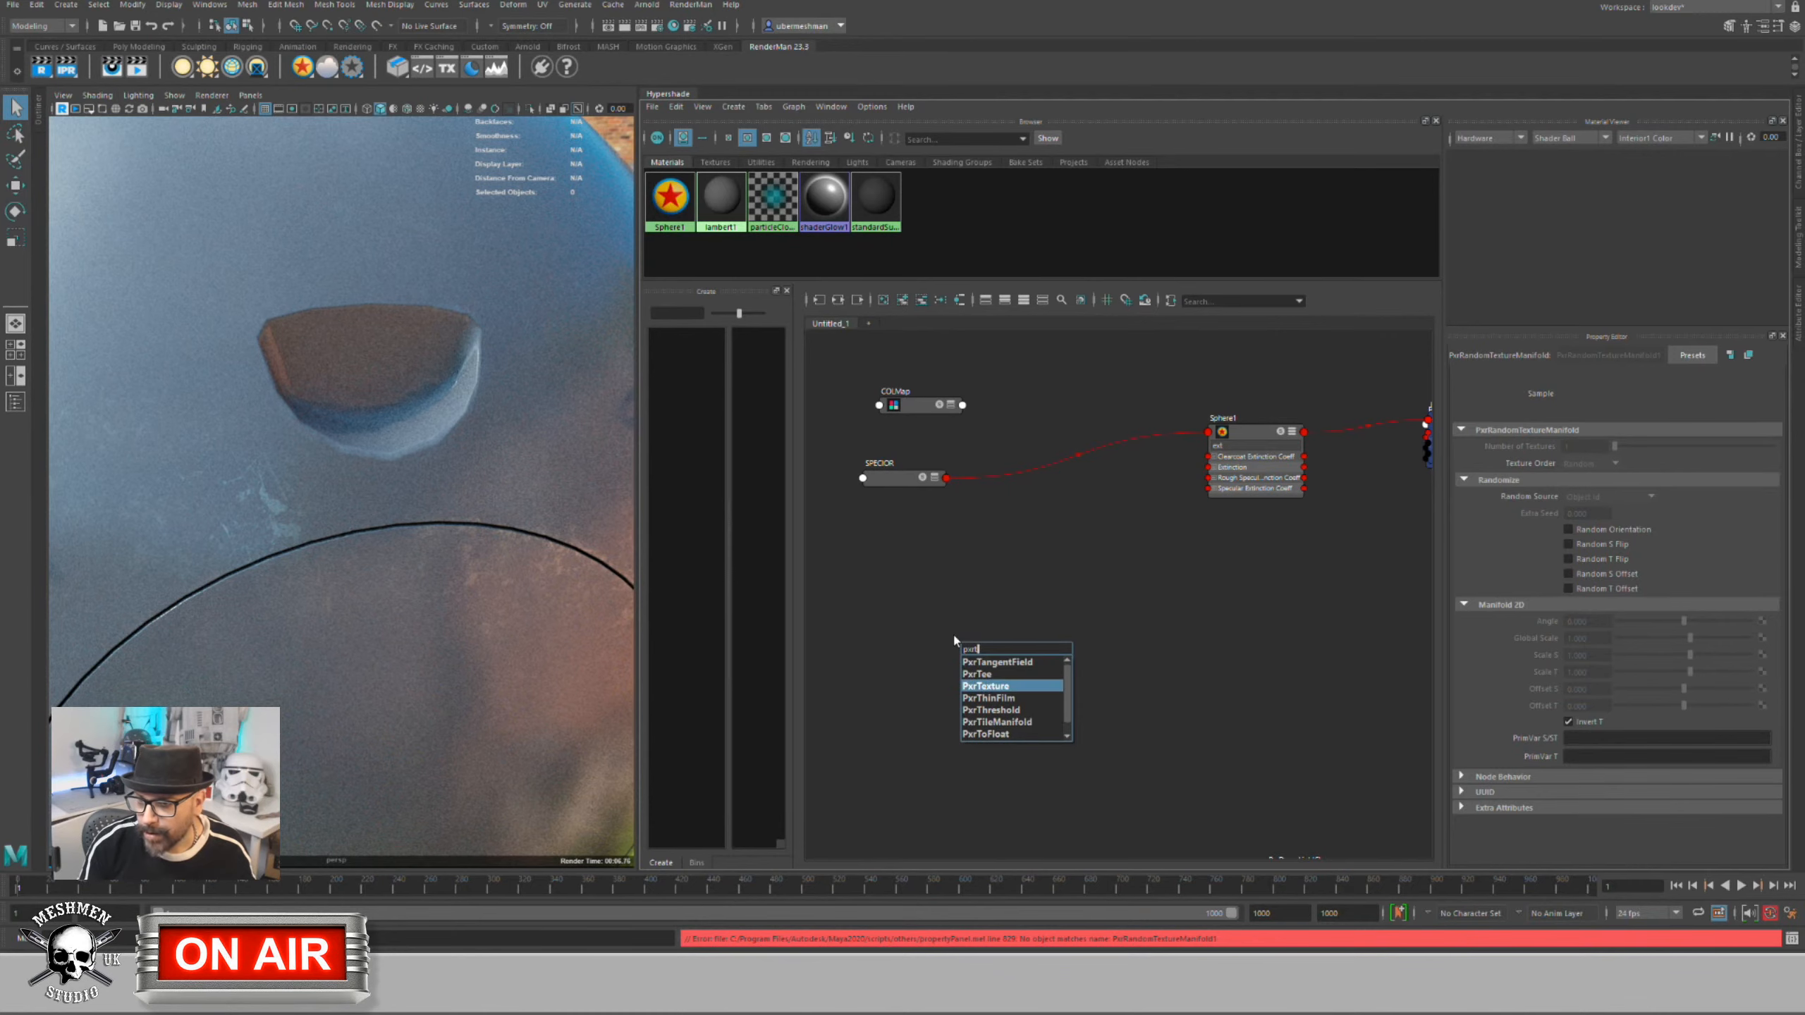
{"action": "key", "text": "Return"}
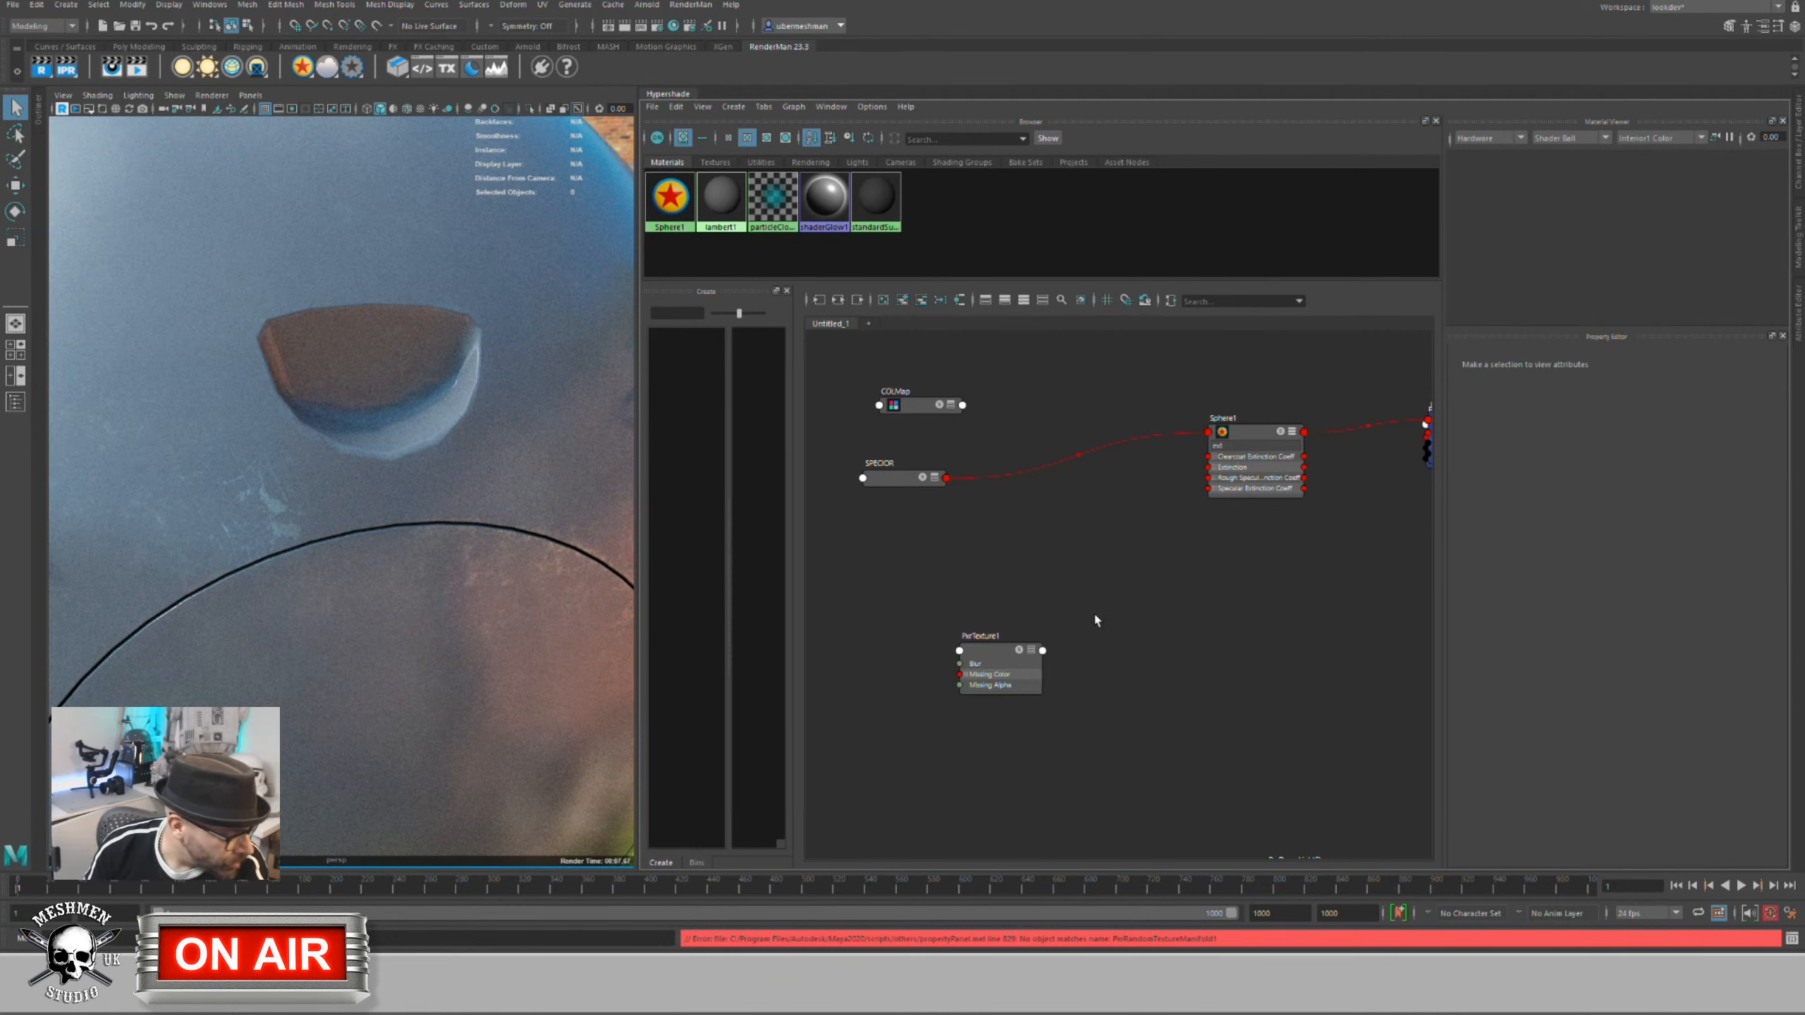
{"action": "left_click_drag", "start_coordinate": [1001, 654], "coordinate": [956, 628]}
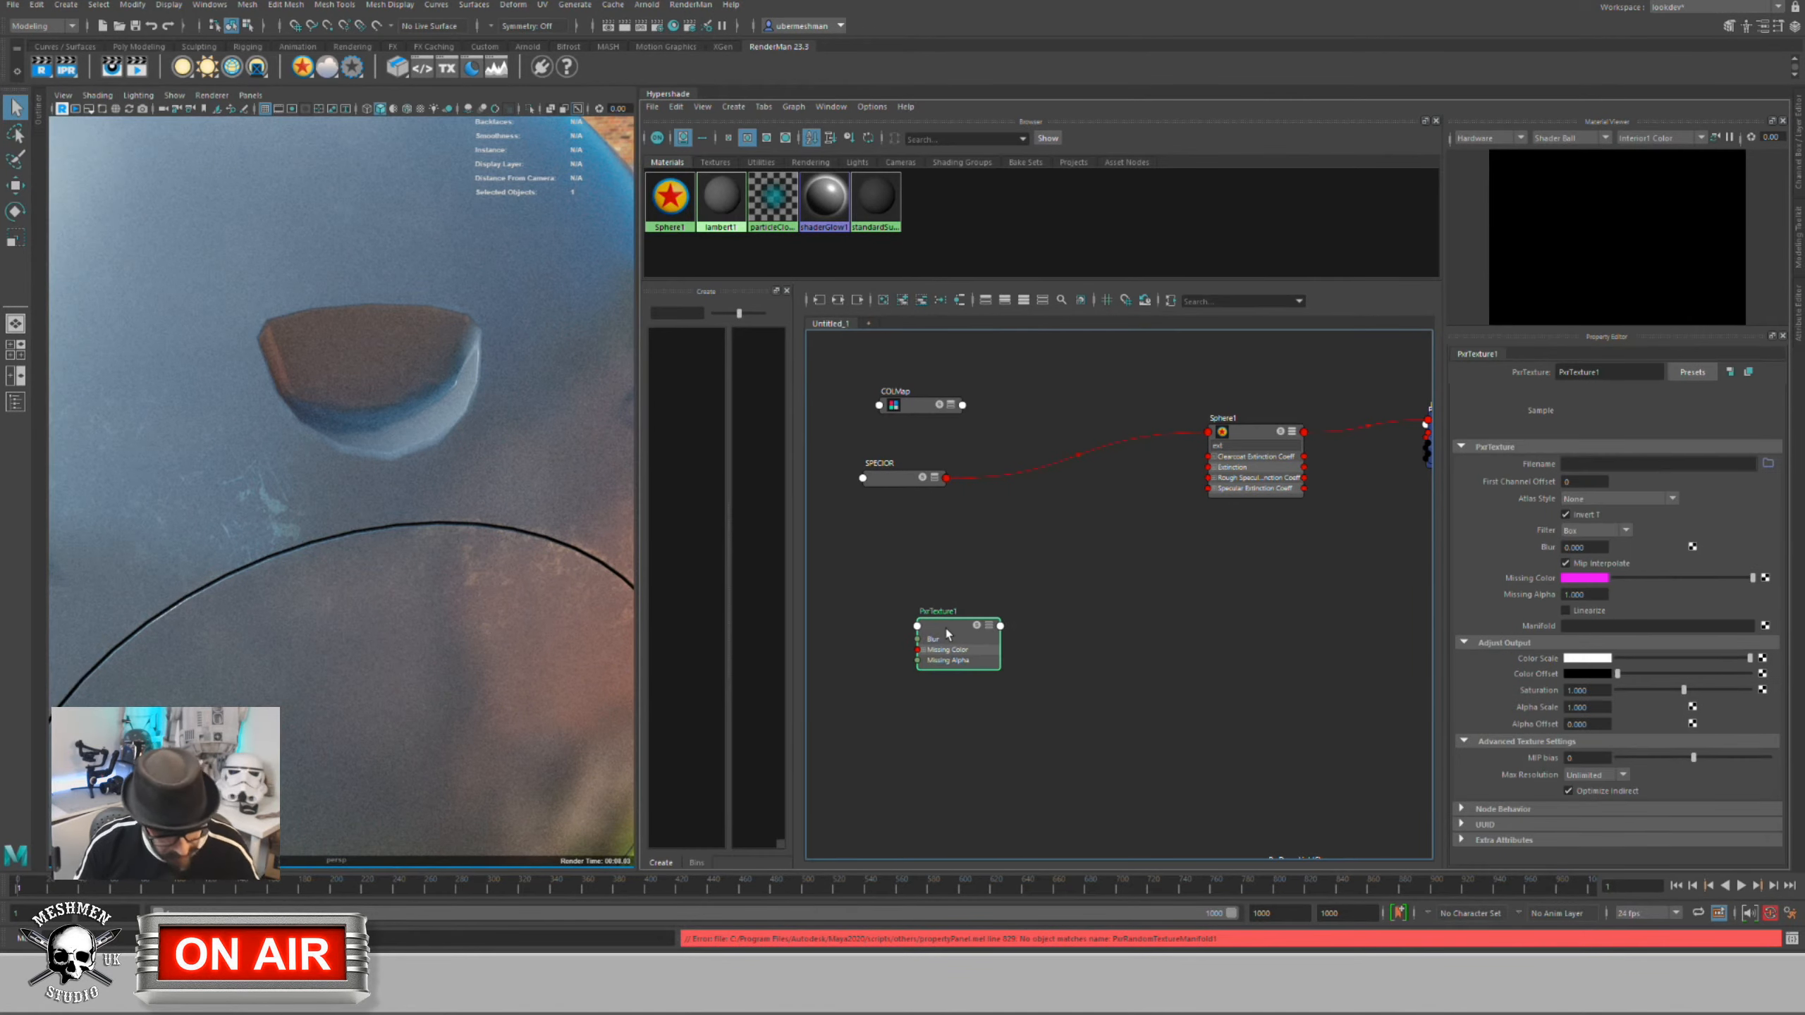
Step: Expand the new PxrTexture node and connect its Result RGB to Sphere1's Specular Extinction Coeff
{"action": "key", "text": "3"}
{"action": "left_click_drag", "start_coordinate": [997, 703], "coordinate": [1209, 489]}
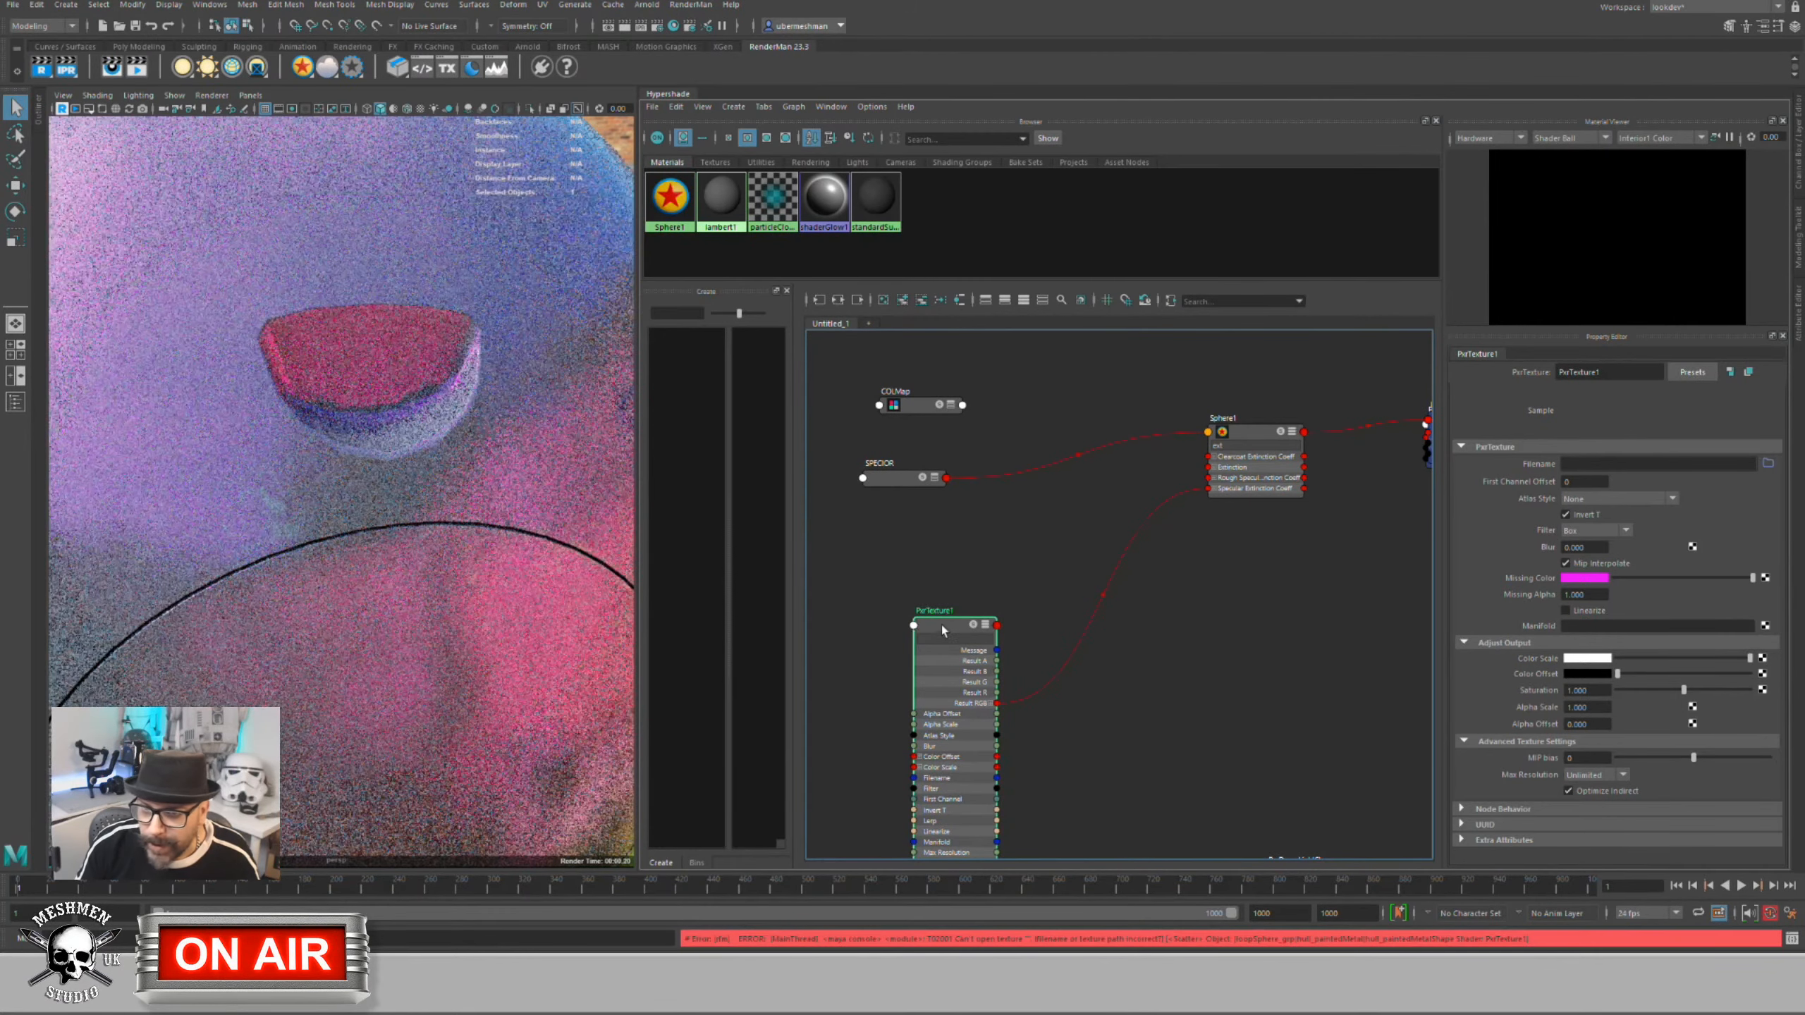
{"action": "left_click_drag", "start_coordinate": [949, 632], "coordinate": [938, 620]}
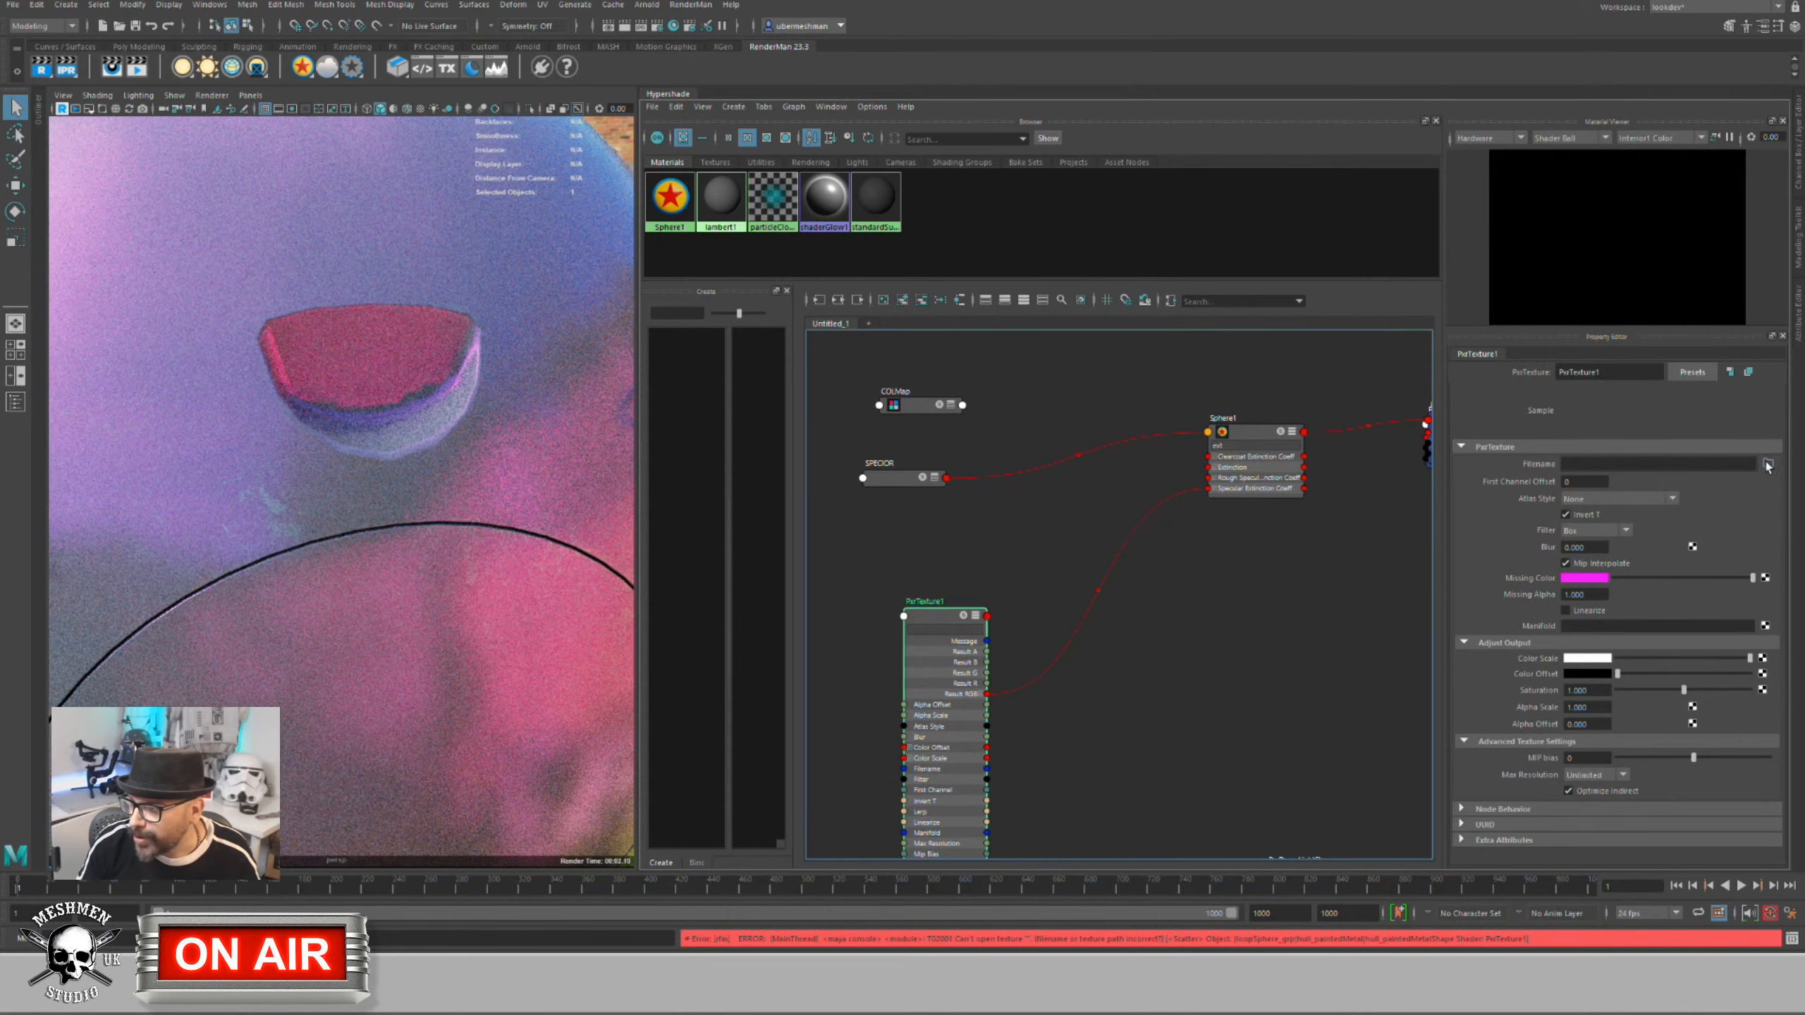
Step: Load specularExtinctionCoeff.1001.exr.tex into the new PxrTexture node and set its Atlas Style to UDIM (Mari)
{"action": "left_click", "coordinate": [1767, 464]}
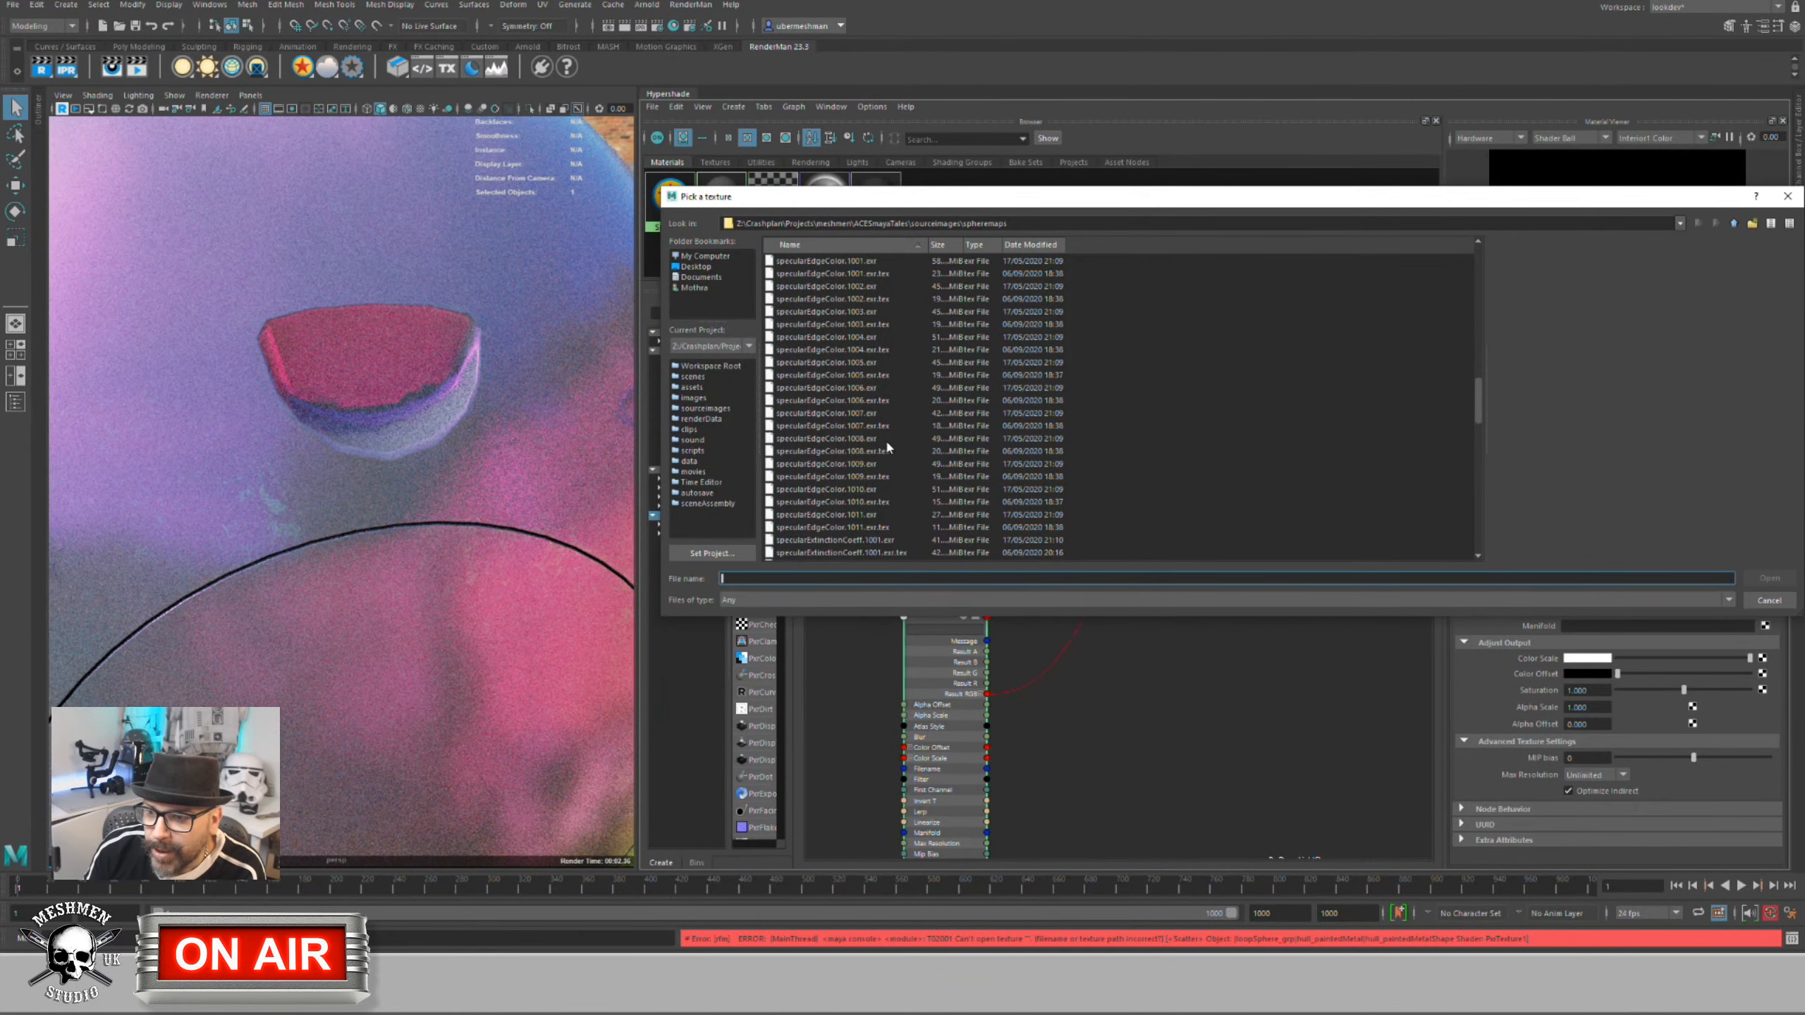
{"action": "scroll", "coordinate": [890, 484], "scroll_direction": "down", "scroll_amount": 1}
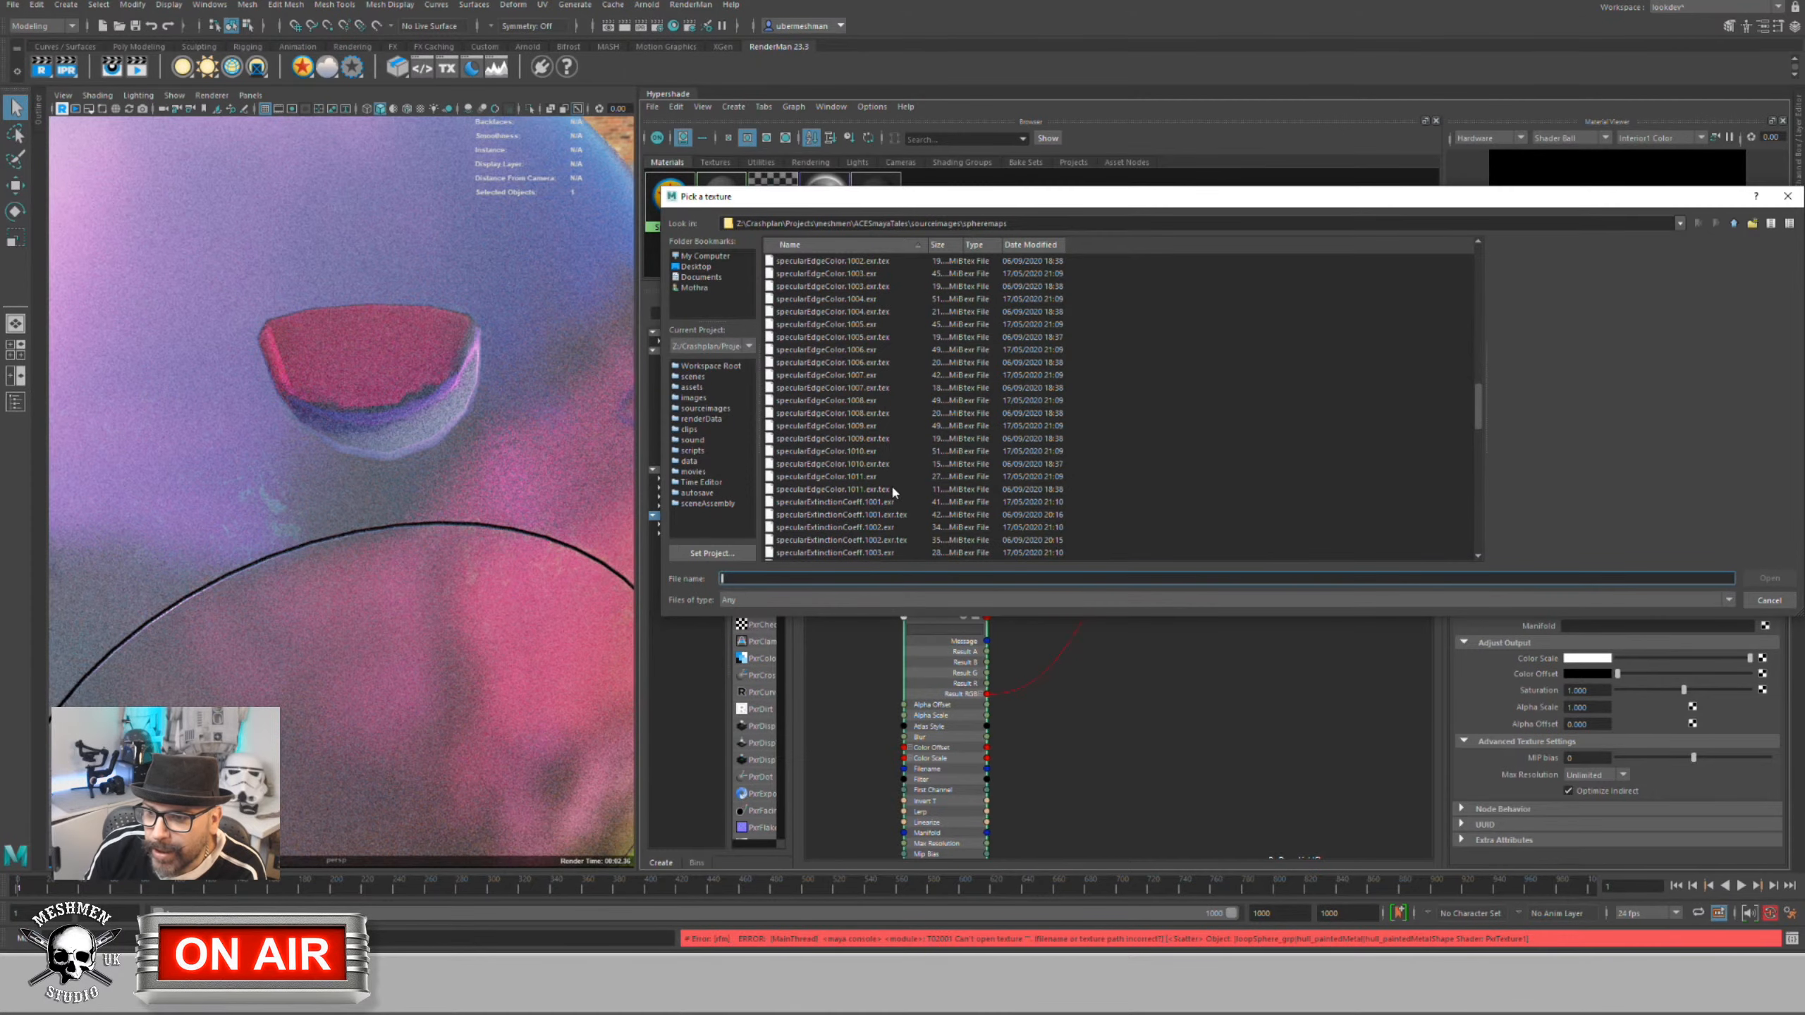
{"action": "left_click", "coordinate": [853, 516]}
{"action": "left_click", "coordinate": [1755, 579]}
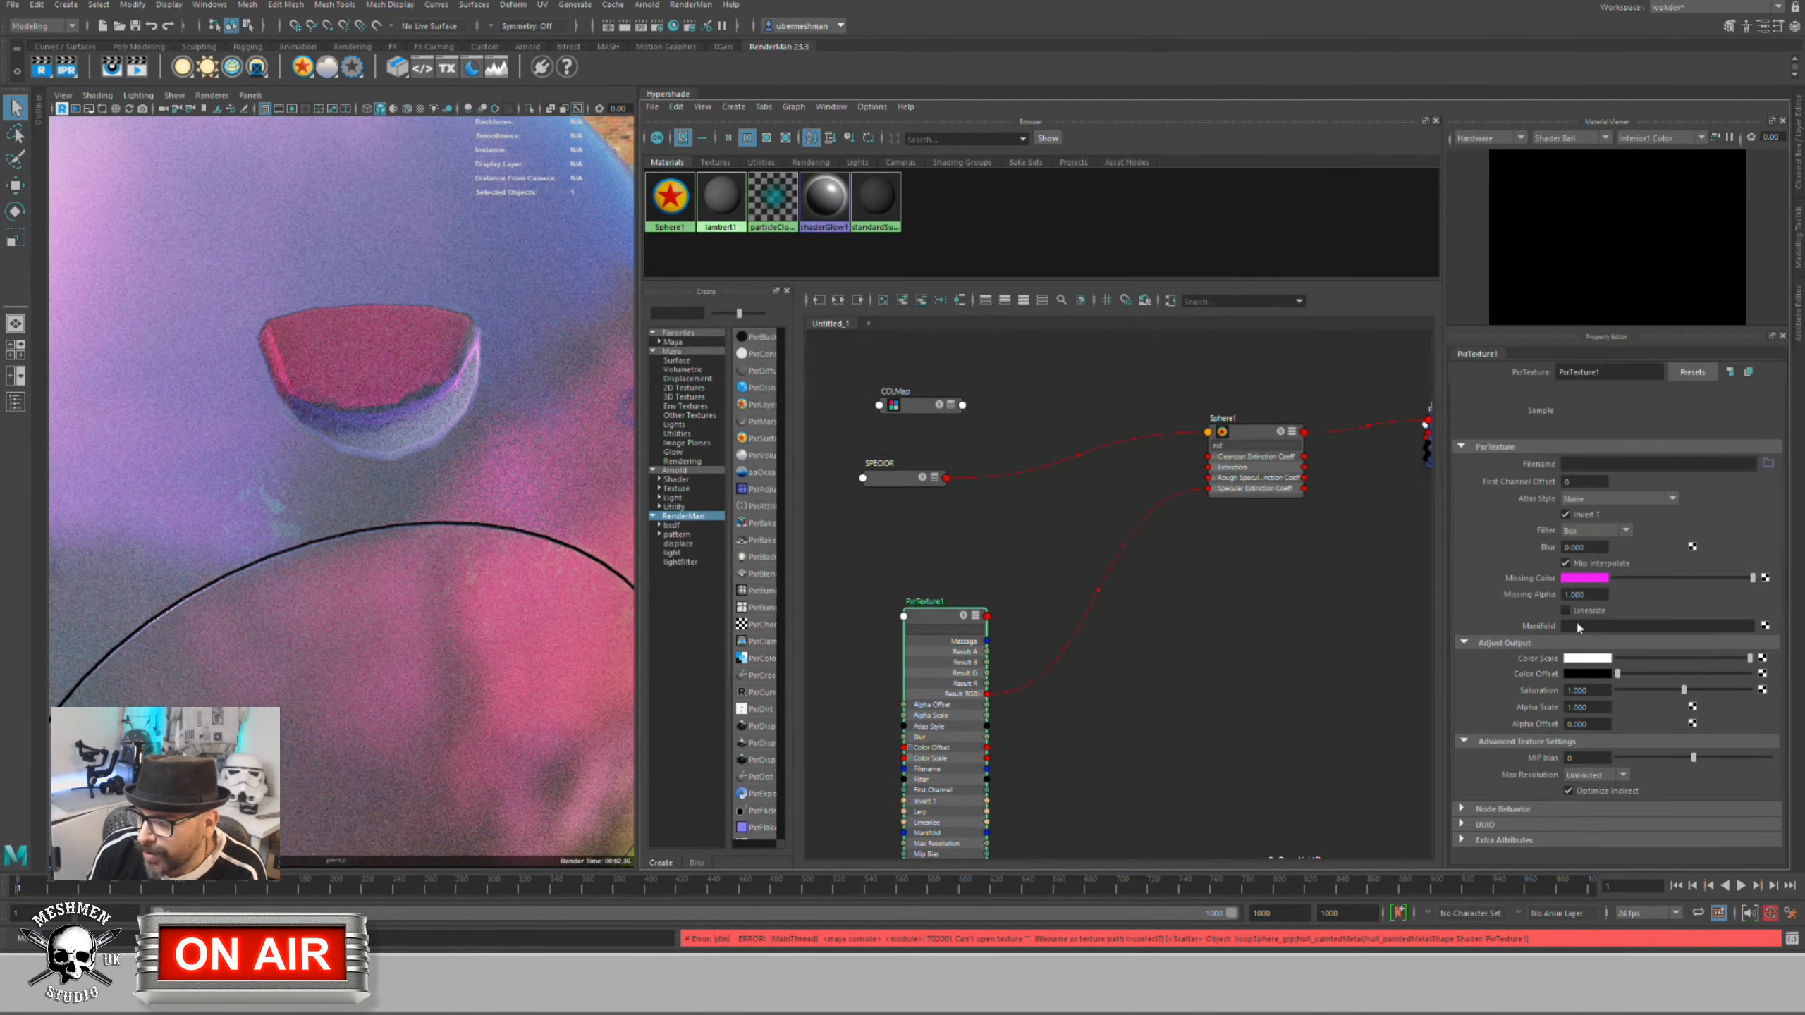
{"action": "left_click", "coordinate": [1616, 499]}
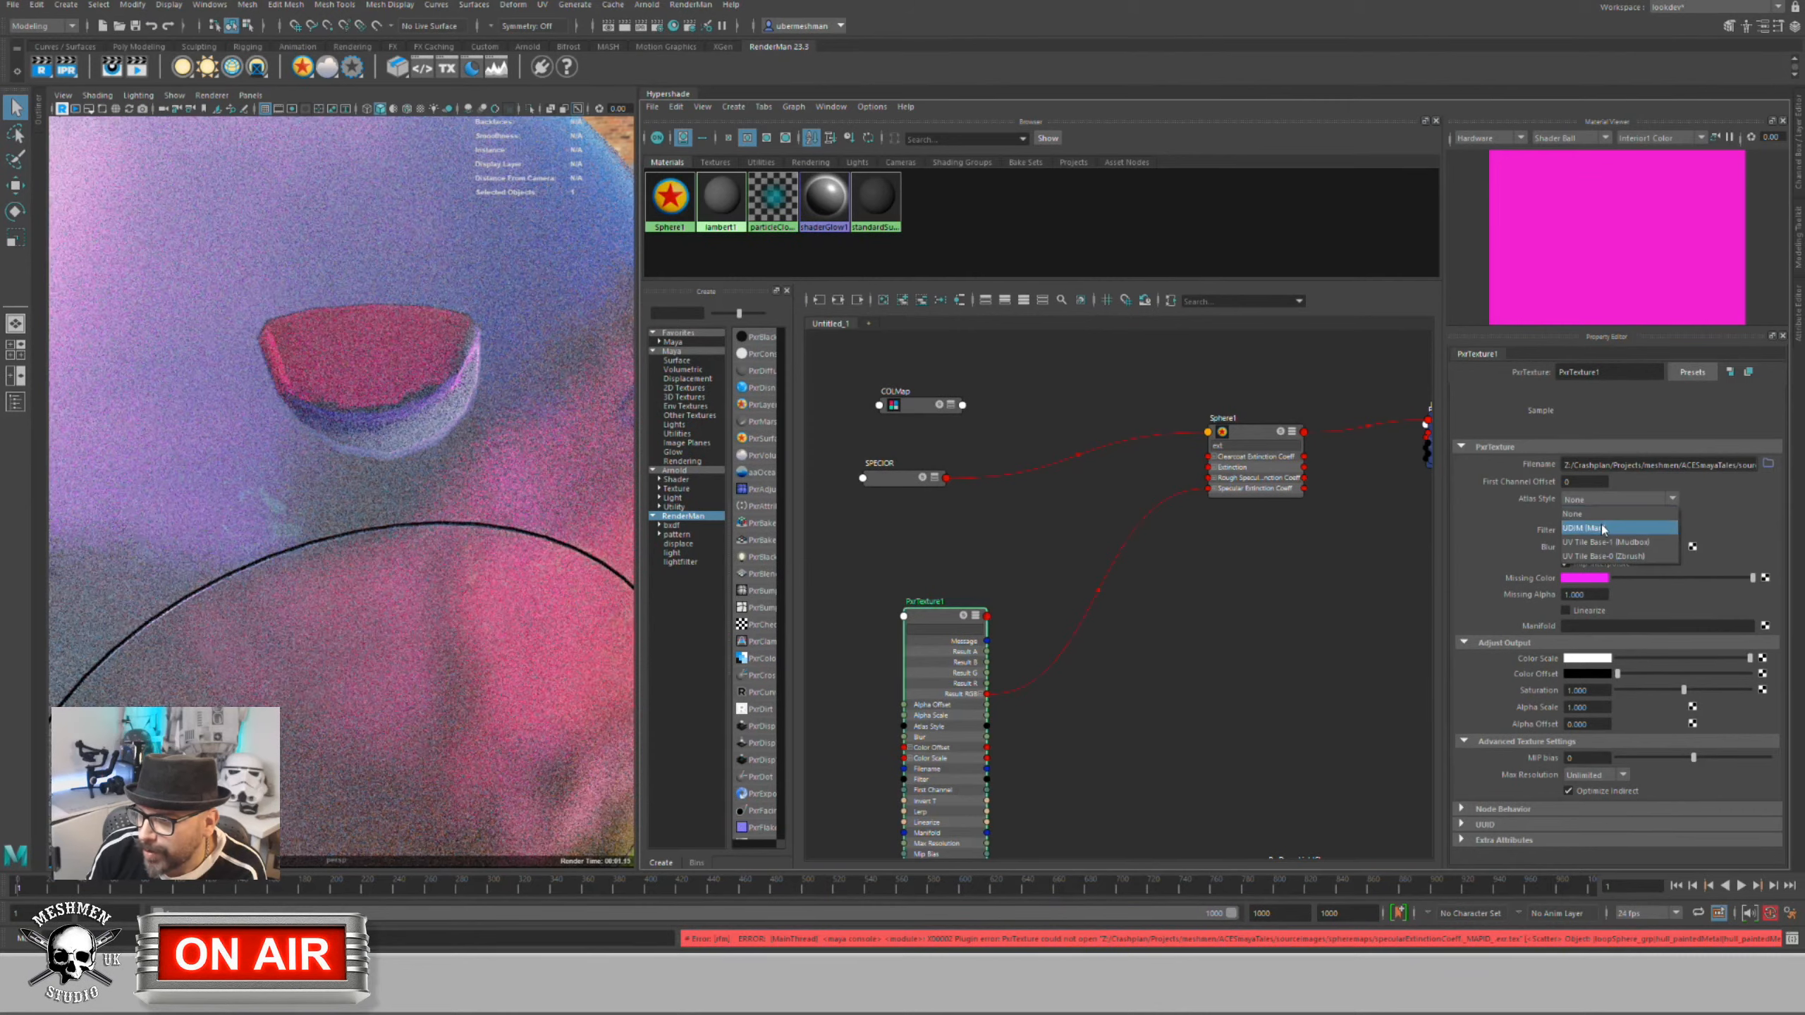
{"action": "left_click", "coordinate": [1592, 528]}
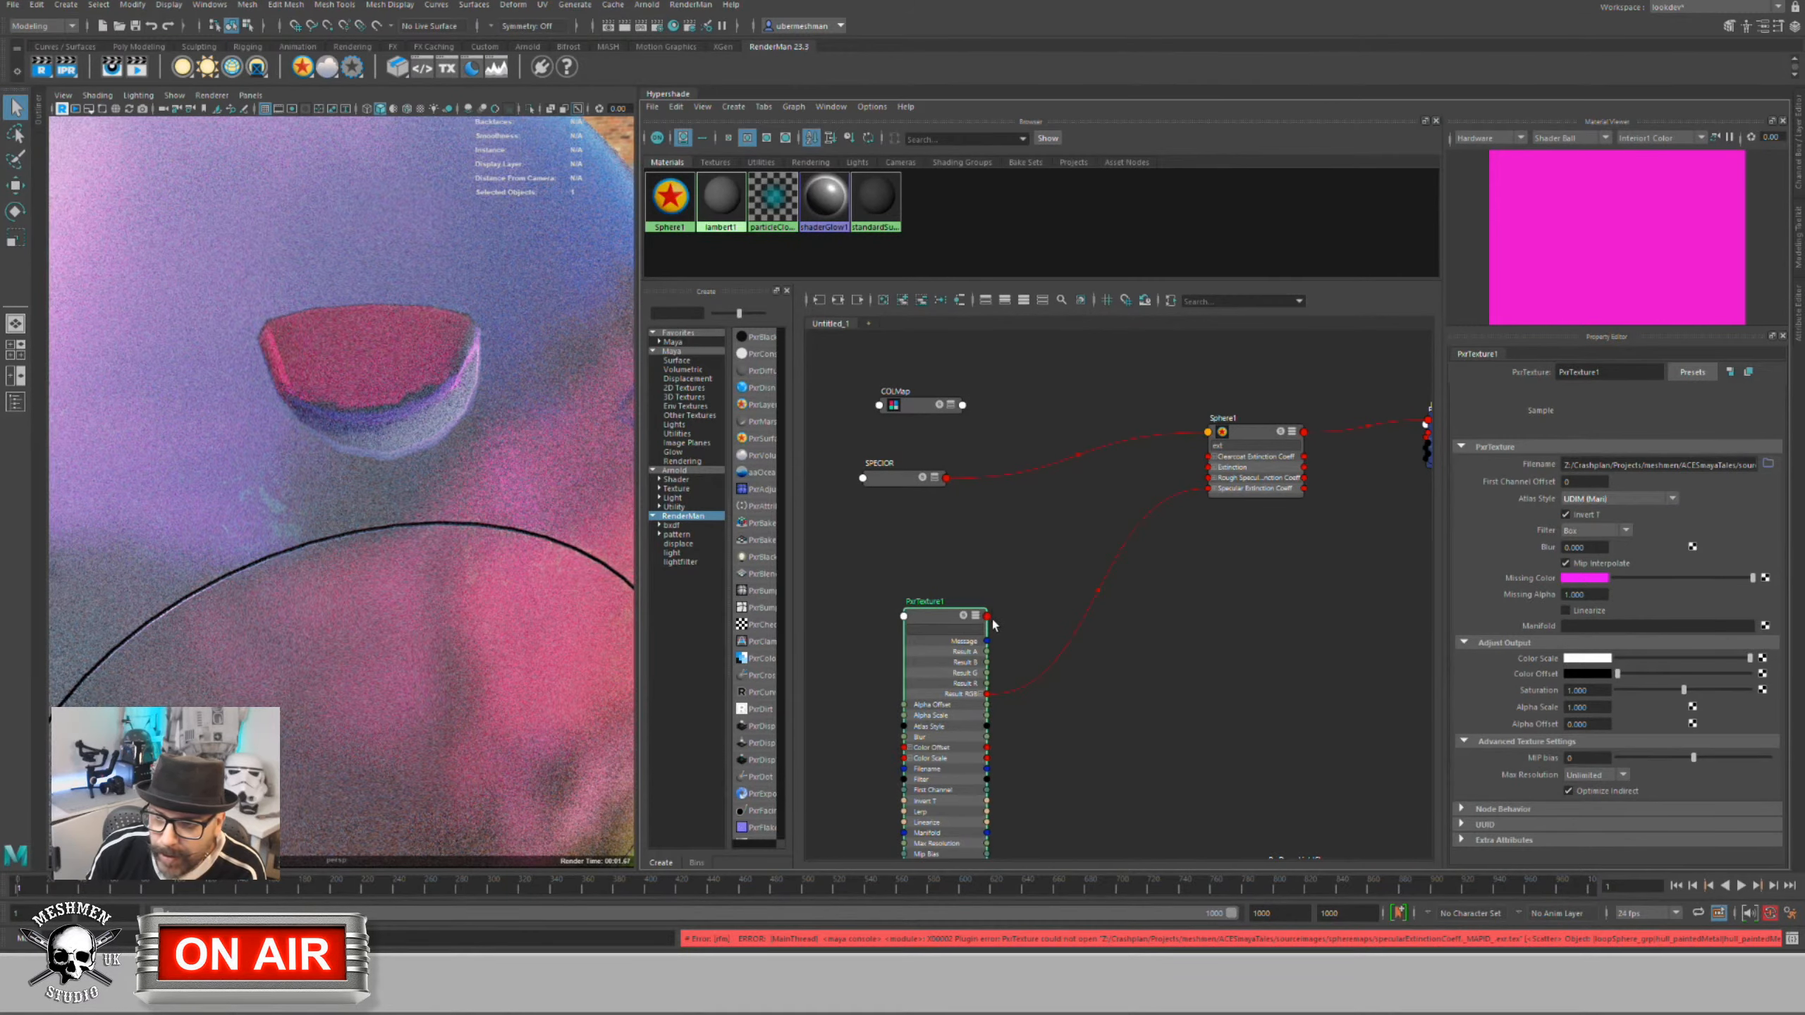
{"action": "left_click_drag", "start_coordinate": [932, 620], "coordinate": [926, 614]}
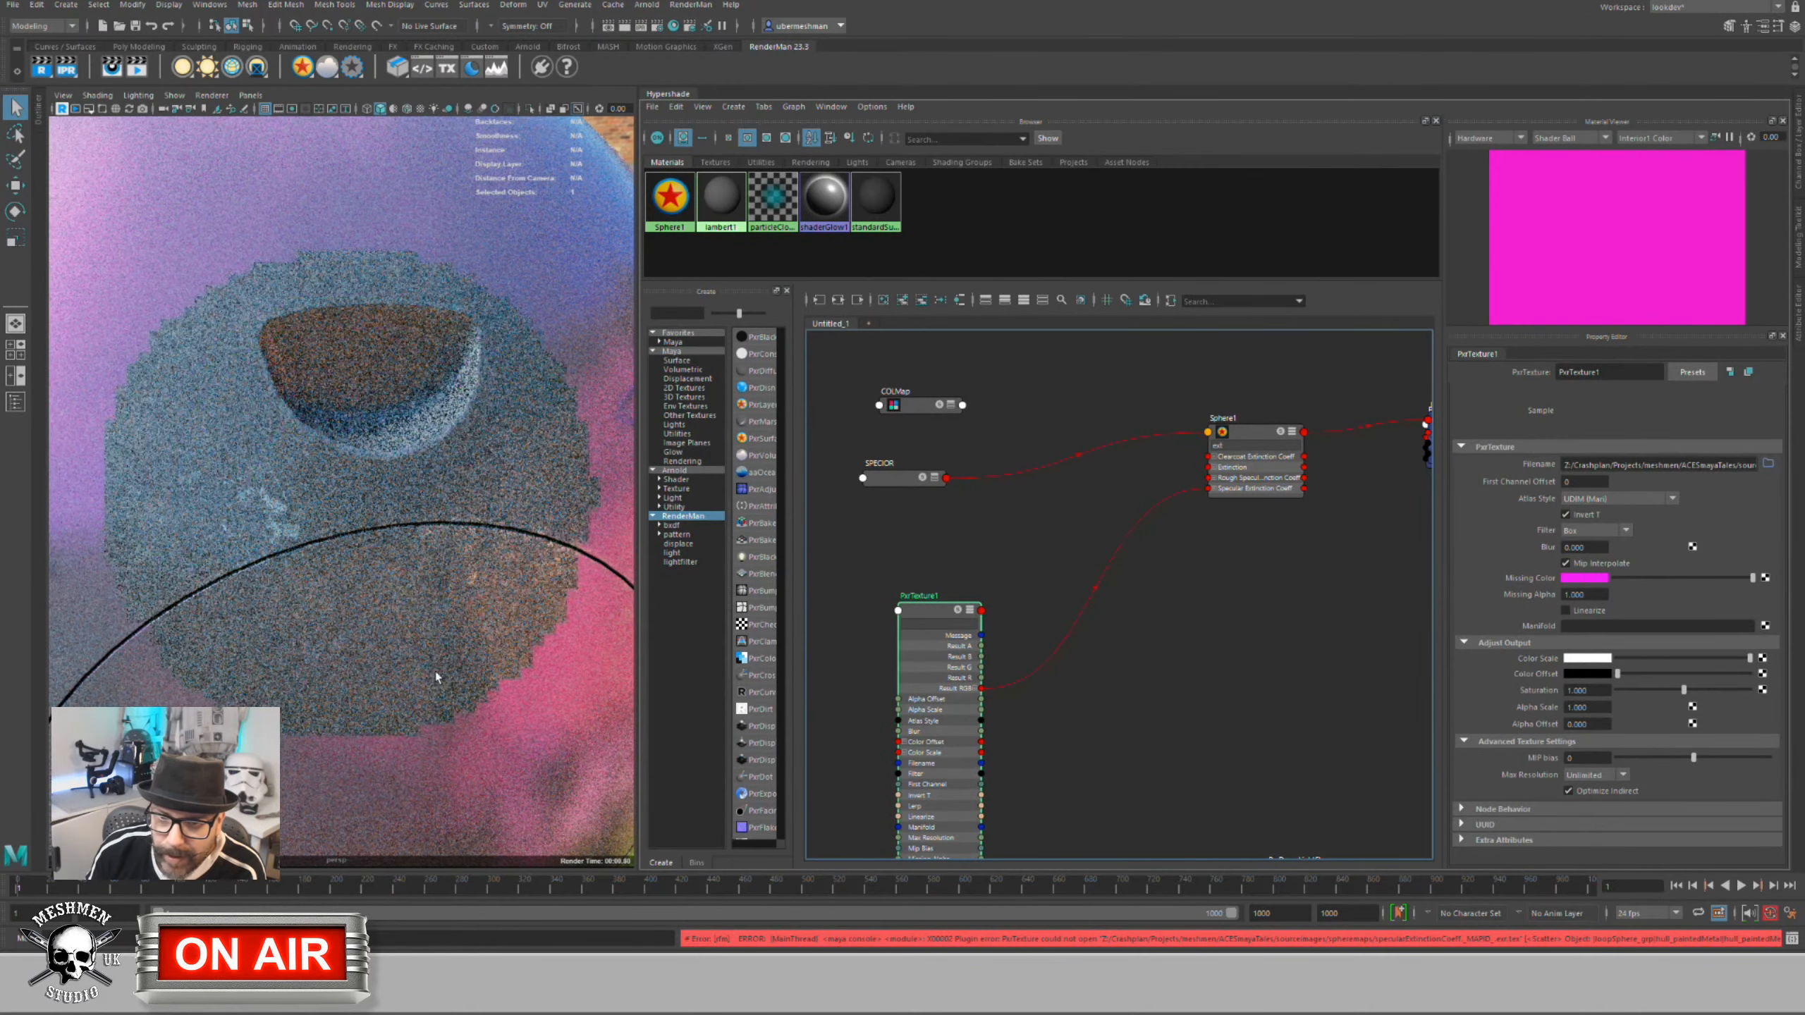
Step: Examine the rendered sphere from several angles and close up on its scratches to judge the extinction coefficient map
{"action": "left_click", "coordinate": [451, 548], "text": "alt"}
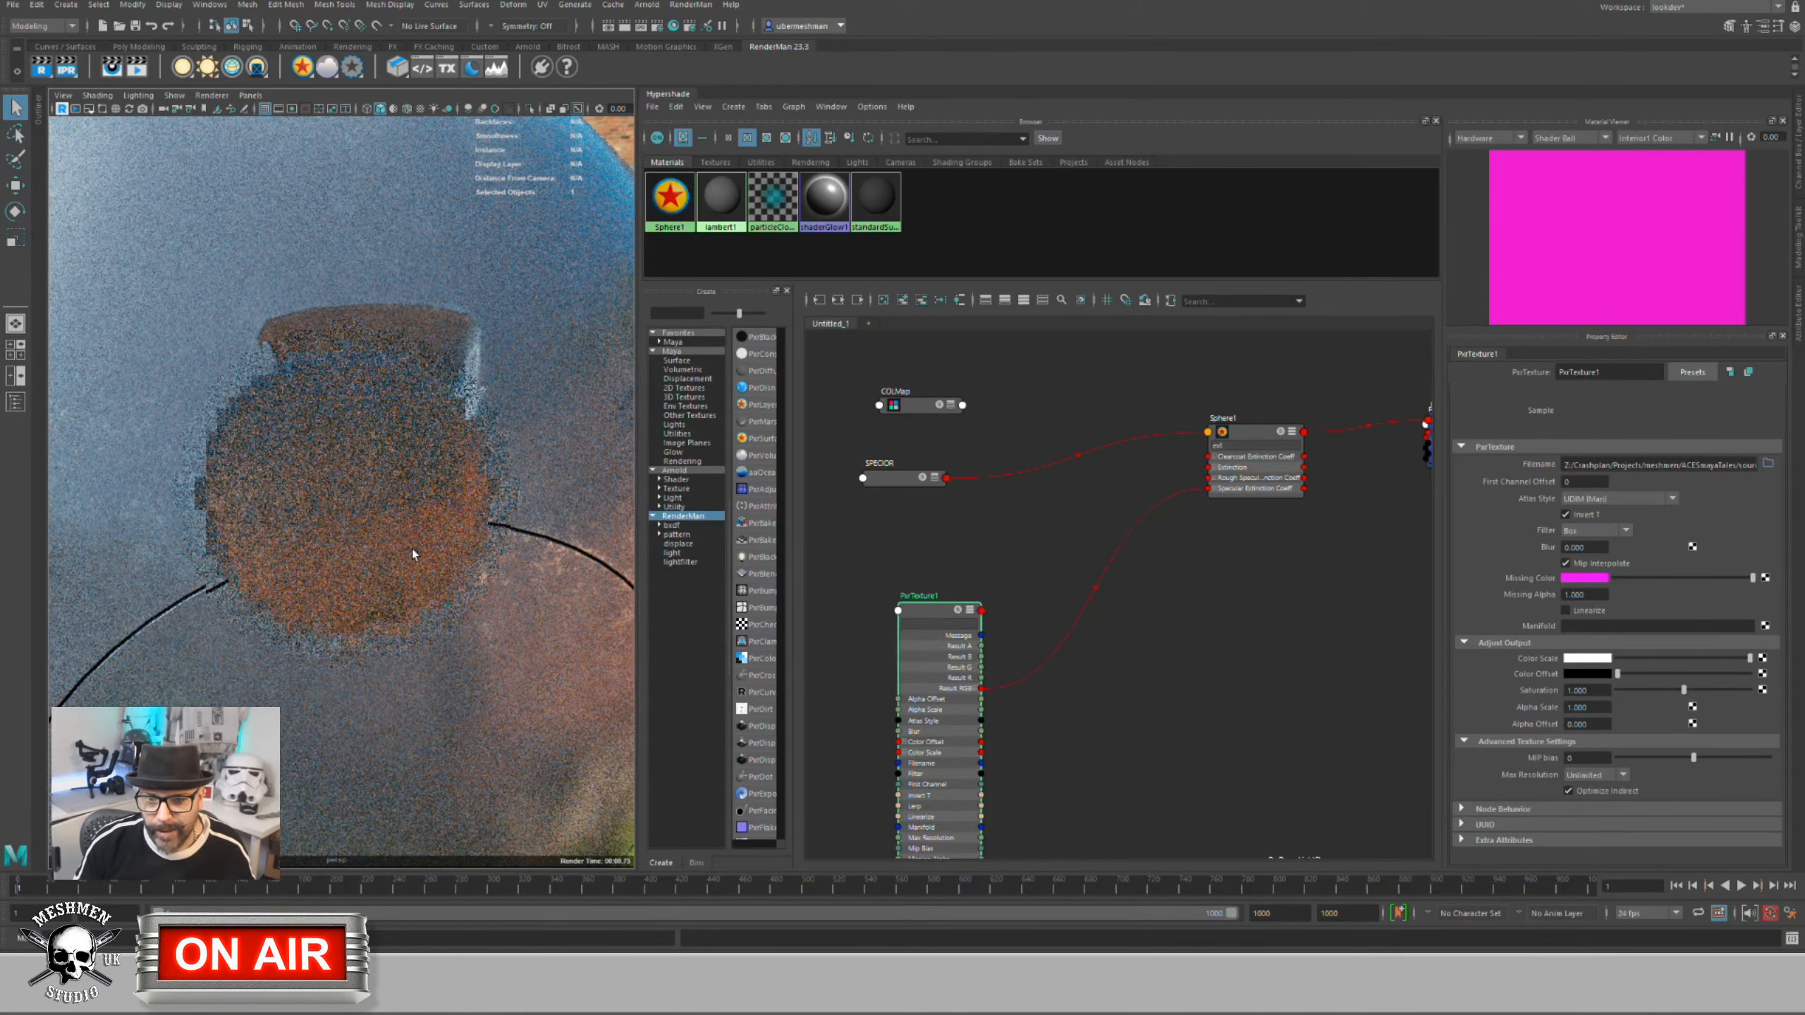
{"action": "left_click_drag", "start_coordinate": [412, 548], "coordinate": [322, 512], "text": "alt"}
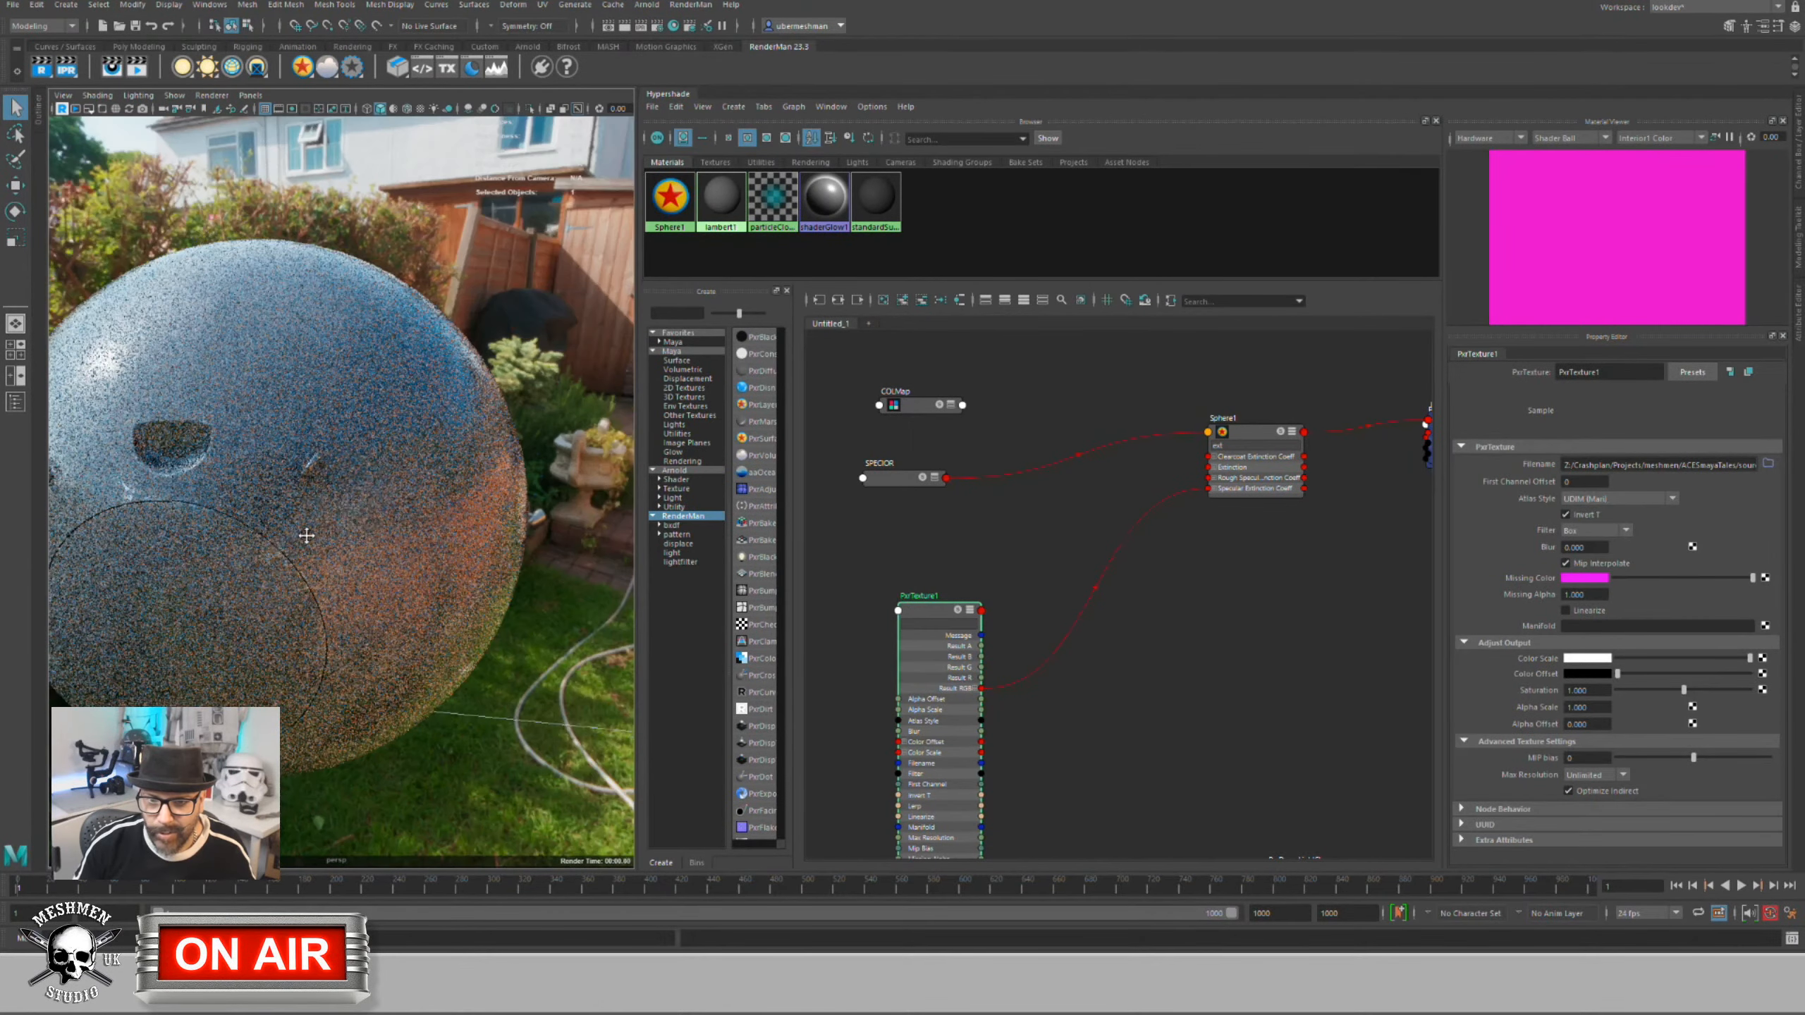
{"action": "right_click_drag", "start_coordinate": [306, 535], "coordinate": [314, 500], "text": "alt"}
{"action": "mouse_move", "coordinate": [266, 516]}
{"action": "left_mouse_down", "text": "alt"}
{"action": "mouse_move", "coordinate": [282, 534]}
{"action": "mouse_move", "coordinate": [262, 519]}
{"action": "left_mouse_up", "text": "alt"}
{"action": "right_click_drag", "start_coordinate": [320, 544], "coordinate": [362, 556], "text": "alt"}
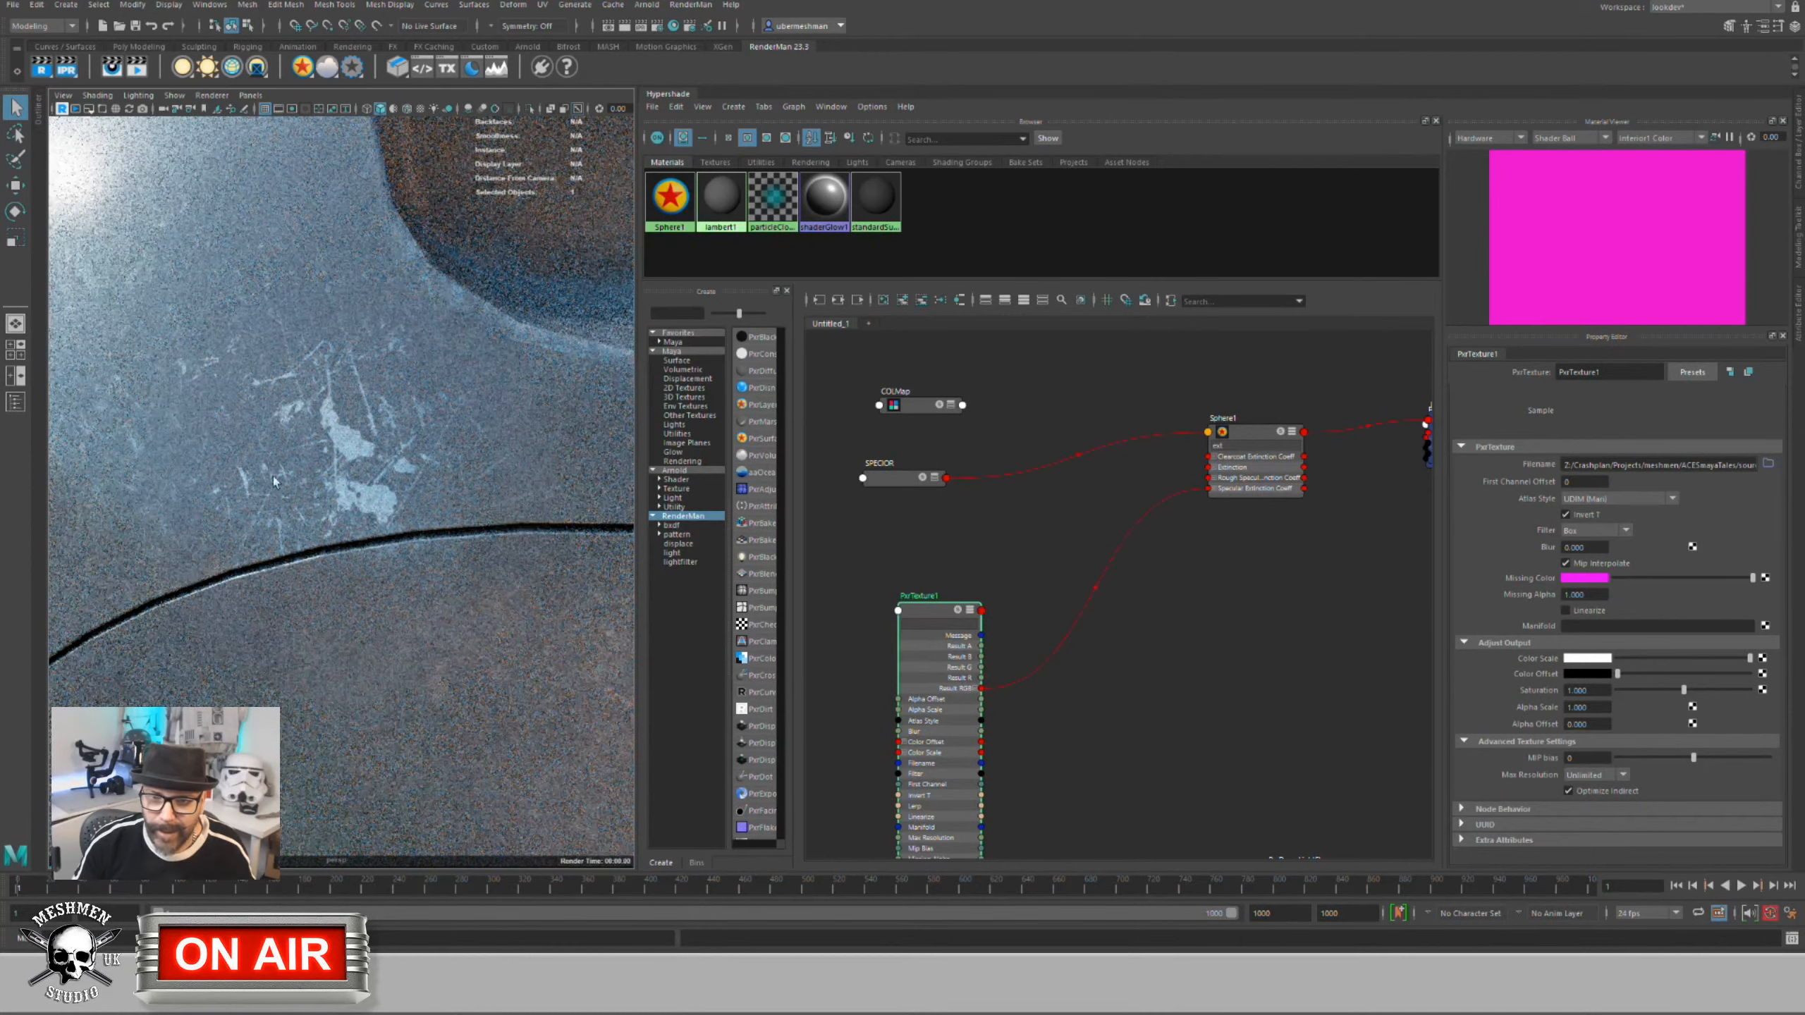
{"action": "mouse_move", "coordinate": [310, 560]}
{"action": "left_mouse_down", "text": "alt"}
{"action": "mouse_move", "coordinate": [342, 557]}
{"action": "mouse_move", "coordinate": [322, 549]}
{"action": "left_mouse_up", "text": "alt"}
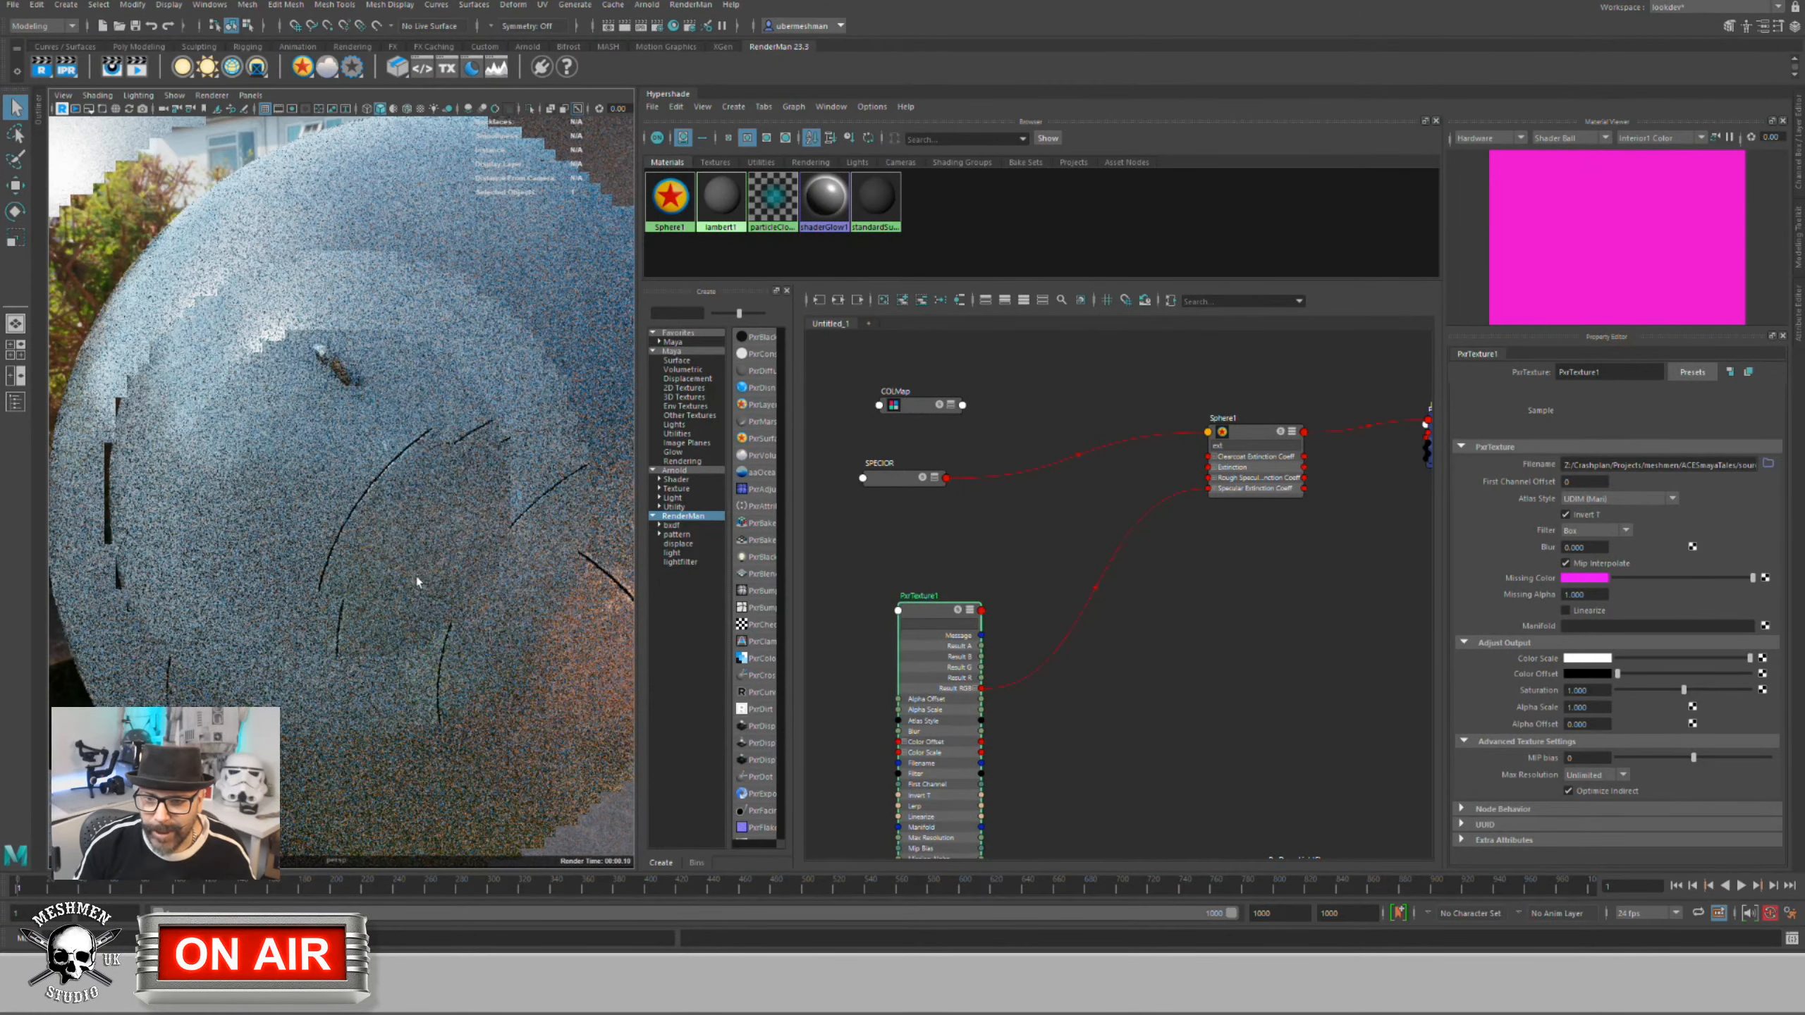
{"action": "left_click_drag", "start_coordinate": [487, 584], "coordinate": [443, 564], "text": "alt"}
{"action": "right_click_drag", "start_coordinate": [431, 559], "coordinate": [403, 554], "text": "alt"}
Step: Hide the round hatch on the sphere to inspect the opening behind it, and show the hatch again
{"action": "left_click", "coordinate": [415, 533]}
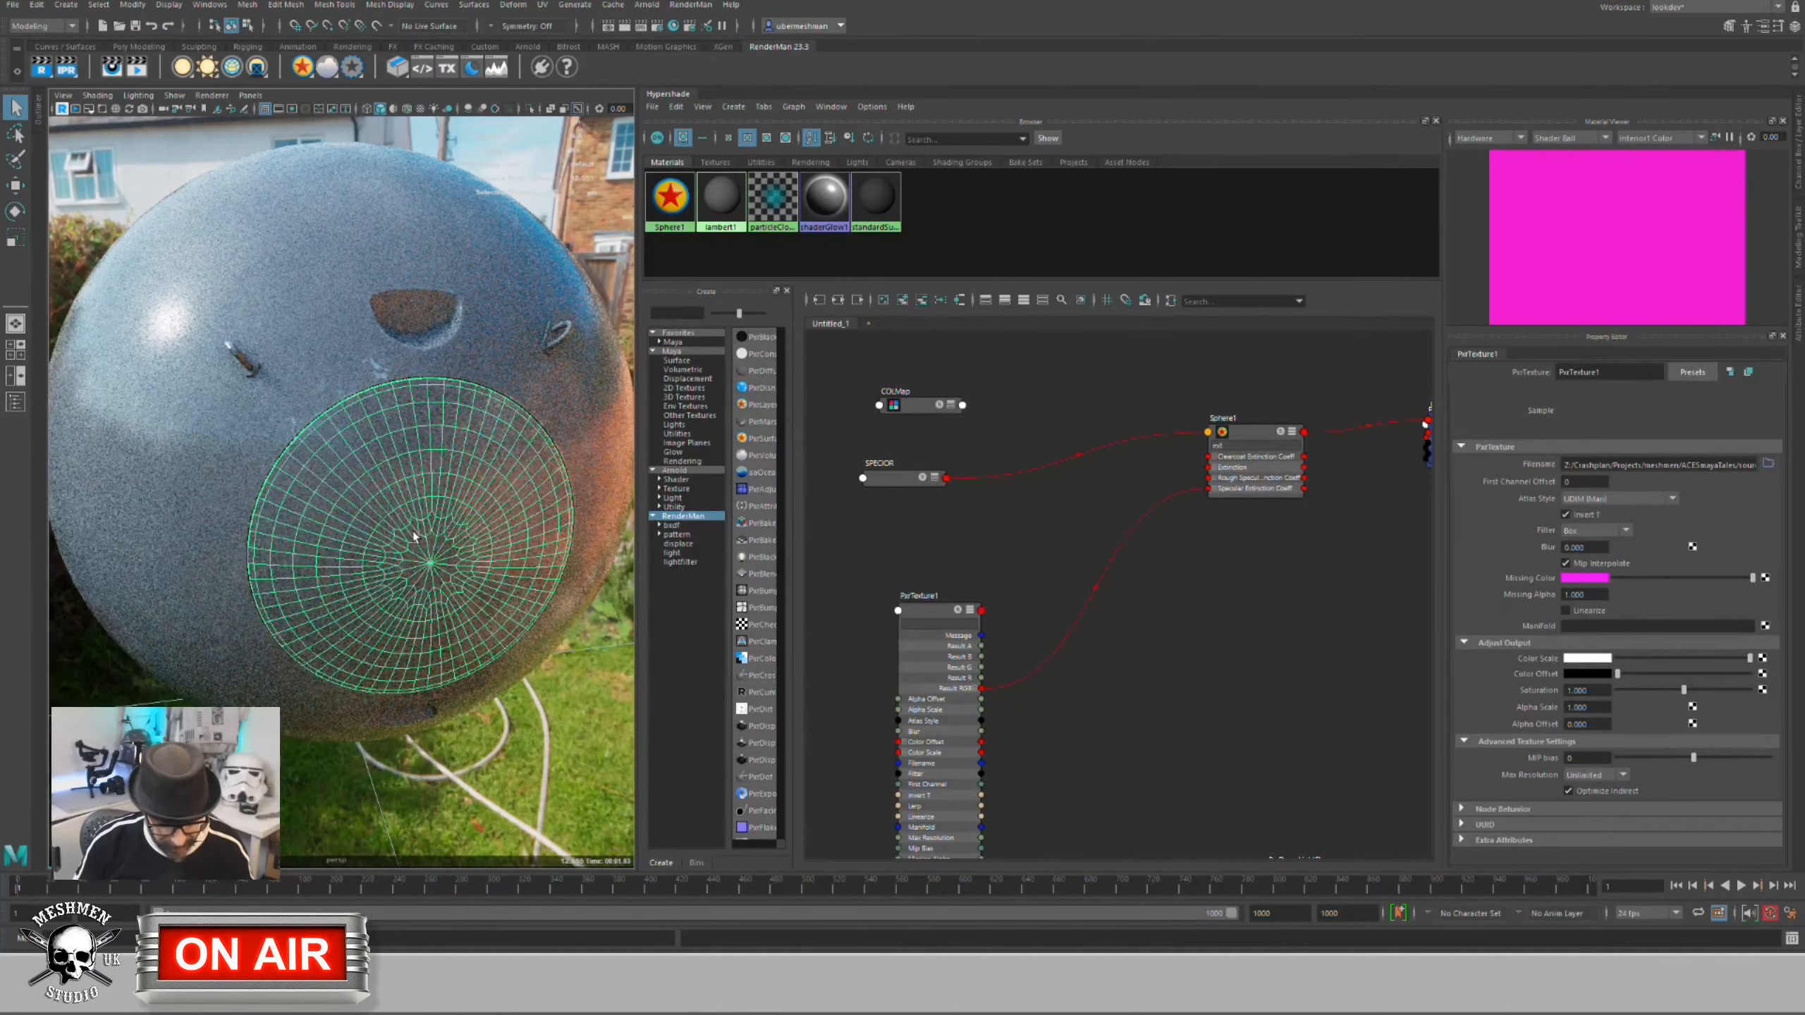
{"action": "key", "text": "h"}
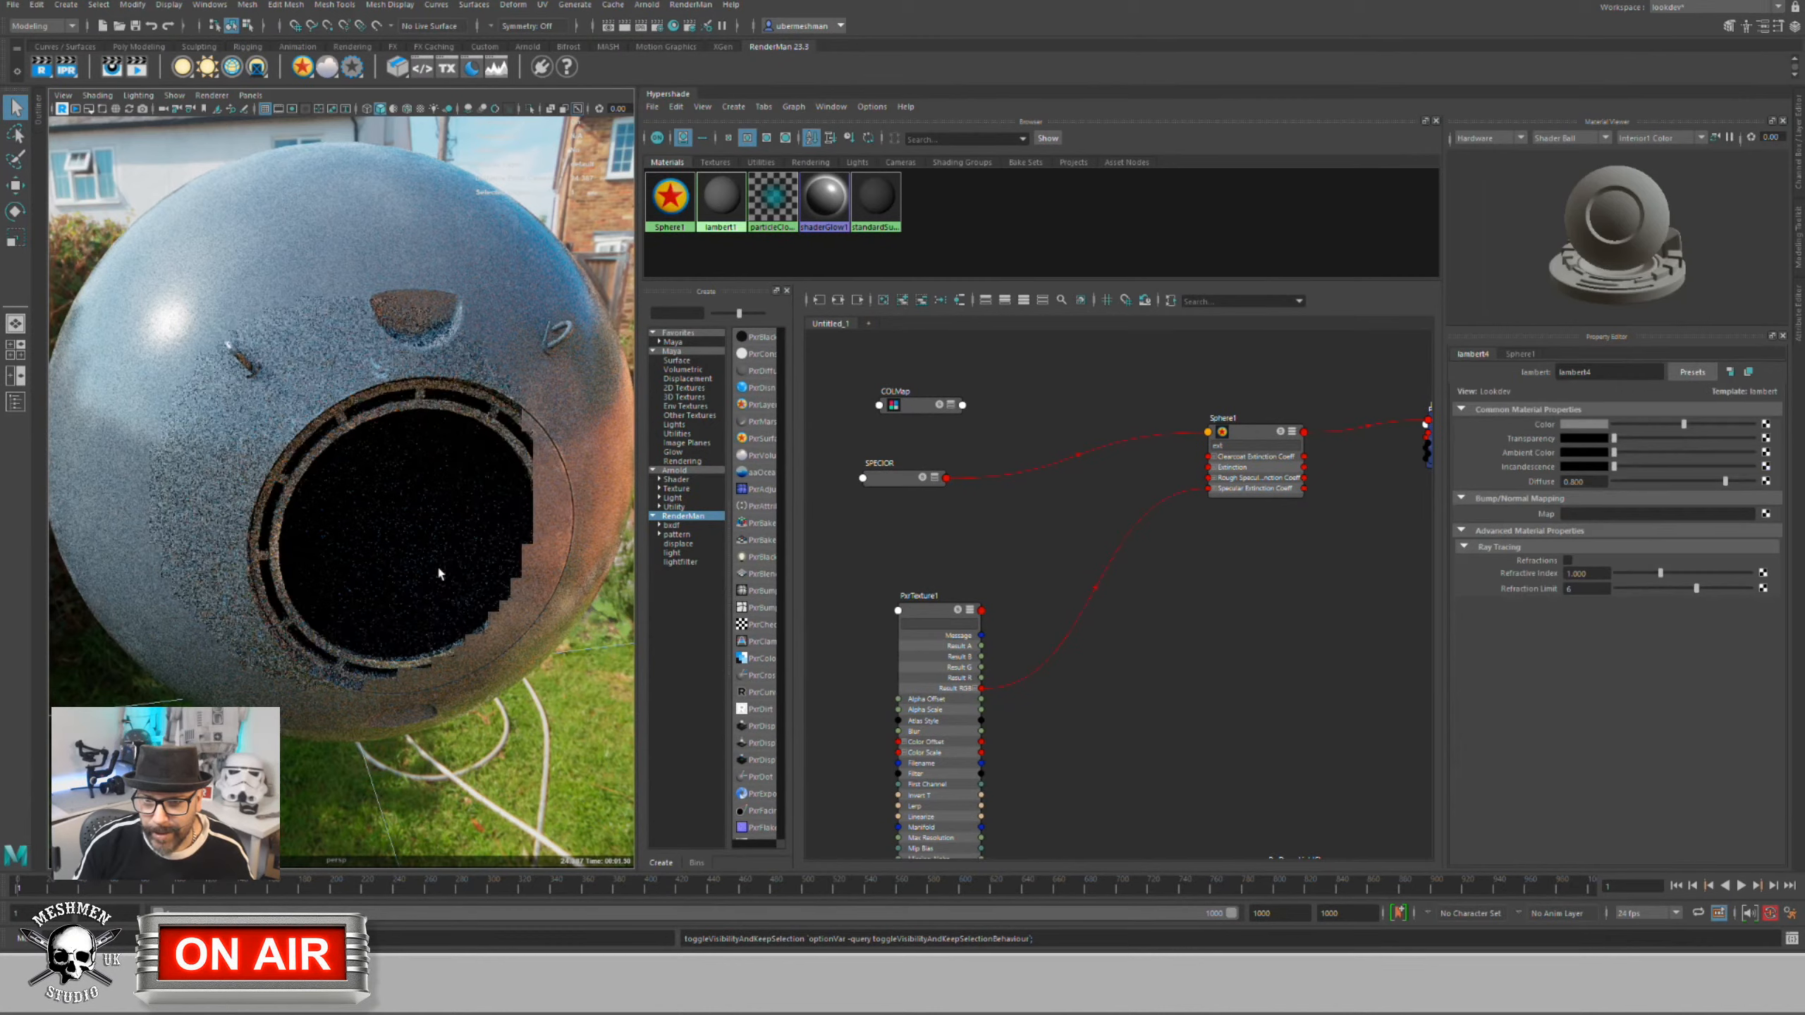
{"action": "left_click_drag", "start_coordinate": [438, 569], "coordinate": [413, 554], "text": "alt"}
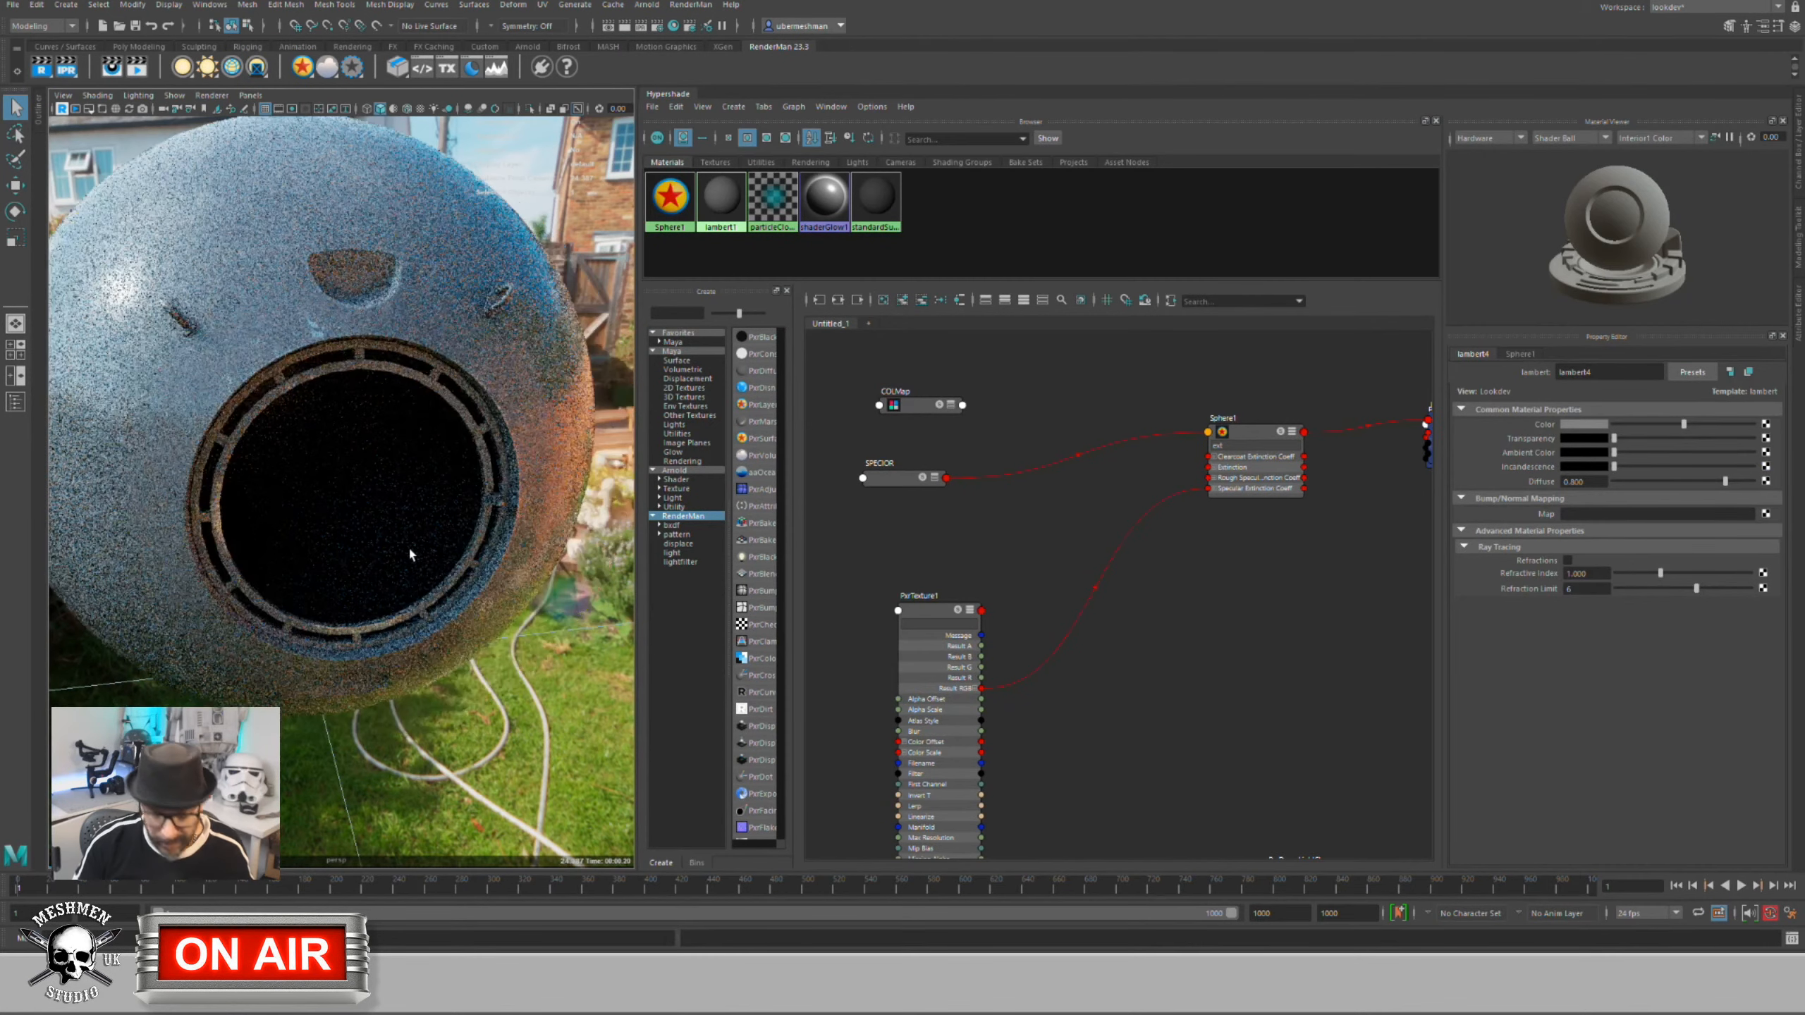
{"action": "key", "text": "h"}
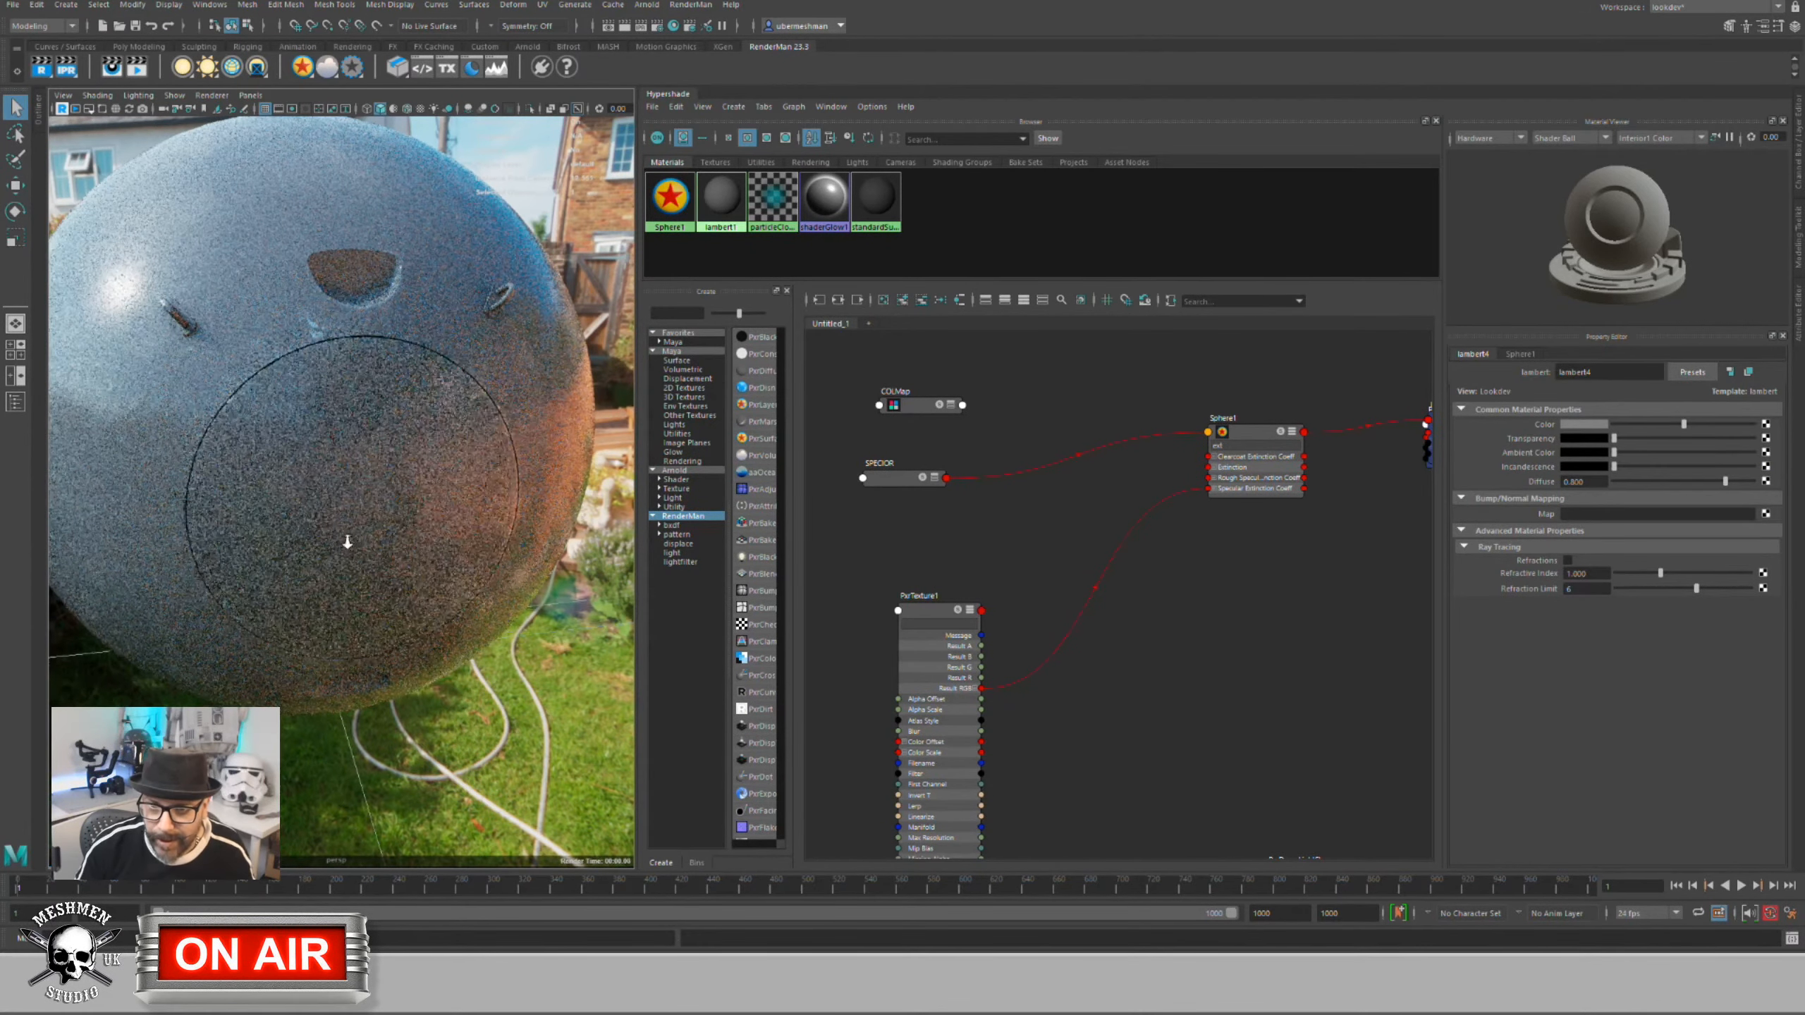
Step: Move the round hatch outward from the sphere's opening and rotate it open to expose its inner side
{"action": "left_click_drag", "start_coordinate": [355, 594], "coordinate": [419, 590], "text": "alt"}
{"action": "key", "text": "w"}
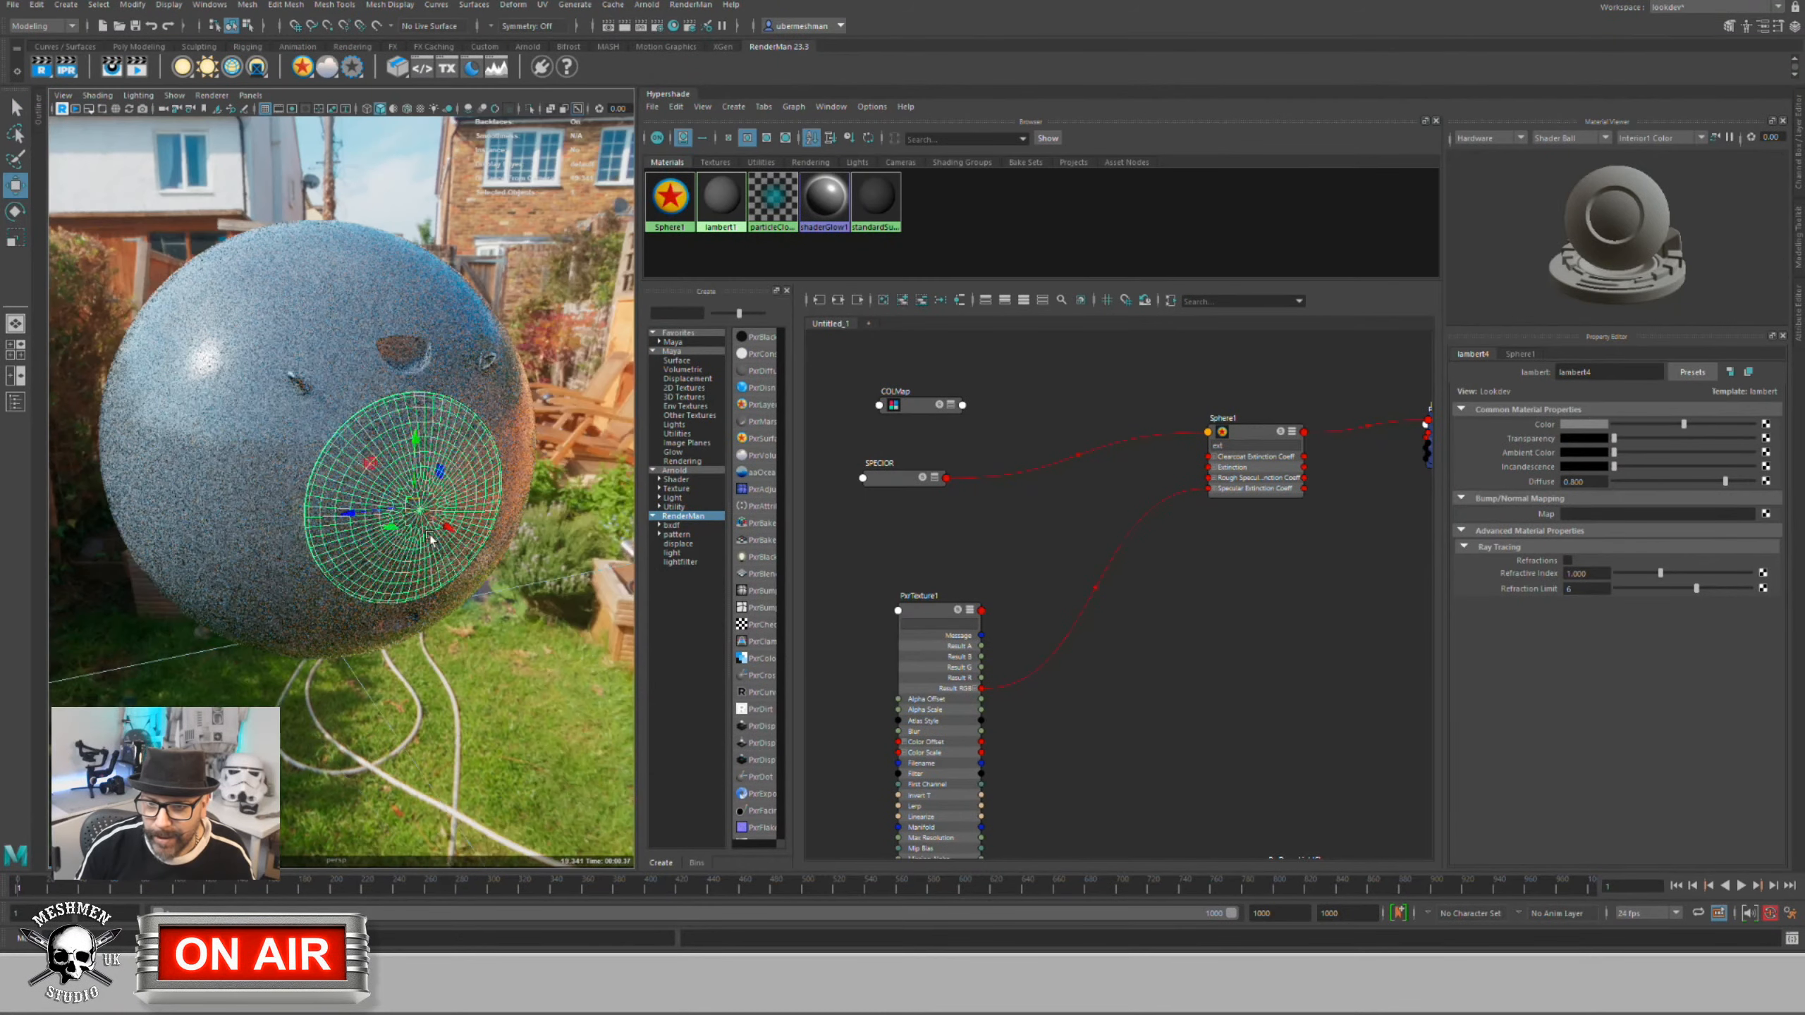
{"action": "left_click_drag", "start_coordinate": [442, 525], "coordinate": [435, 574]}
{"action": "key", "text": "q"}
{"action": "key", "text": "e"}
{"action": "mouse_move", "coordinate": [472, 569]}
{"action": "left_mouse_down", "text": "alt"}
{"action": "mouse_move", "coordinate": [378, 637]}
{"action": "mouse_move", "coordinate": [344, 631]}
{"action": "mouse_move", "coordinate": [375, 620]}
{"action": "left_mouse_up", "text": "alt"}
{"action": "left_click", "coordinate": [409, 686]}
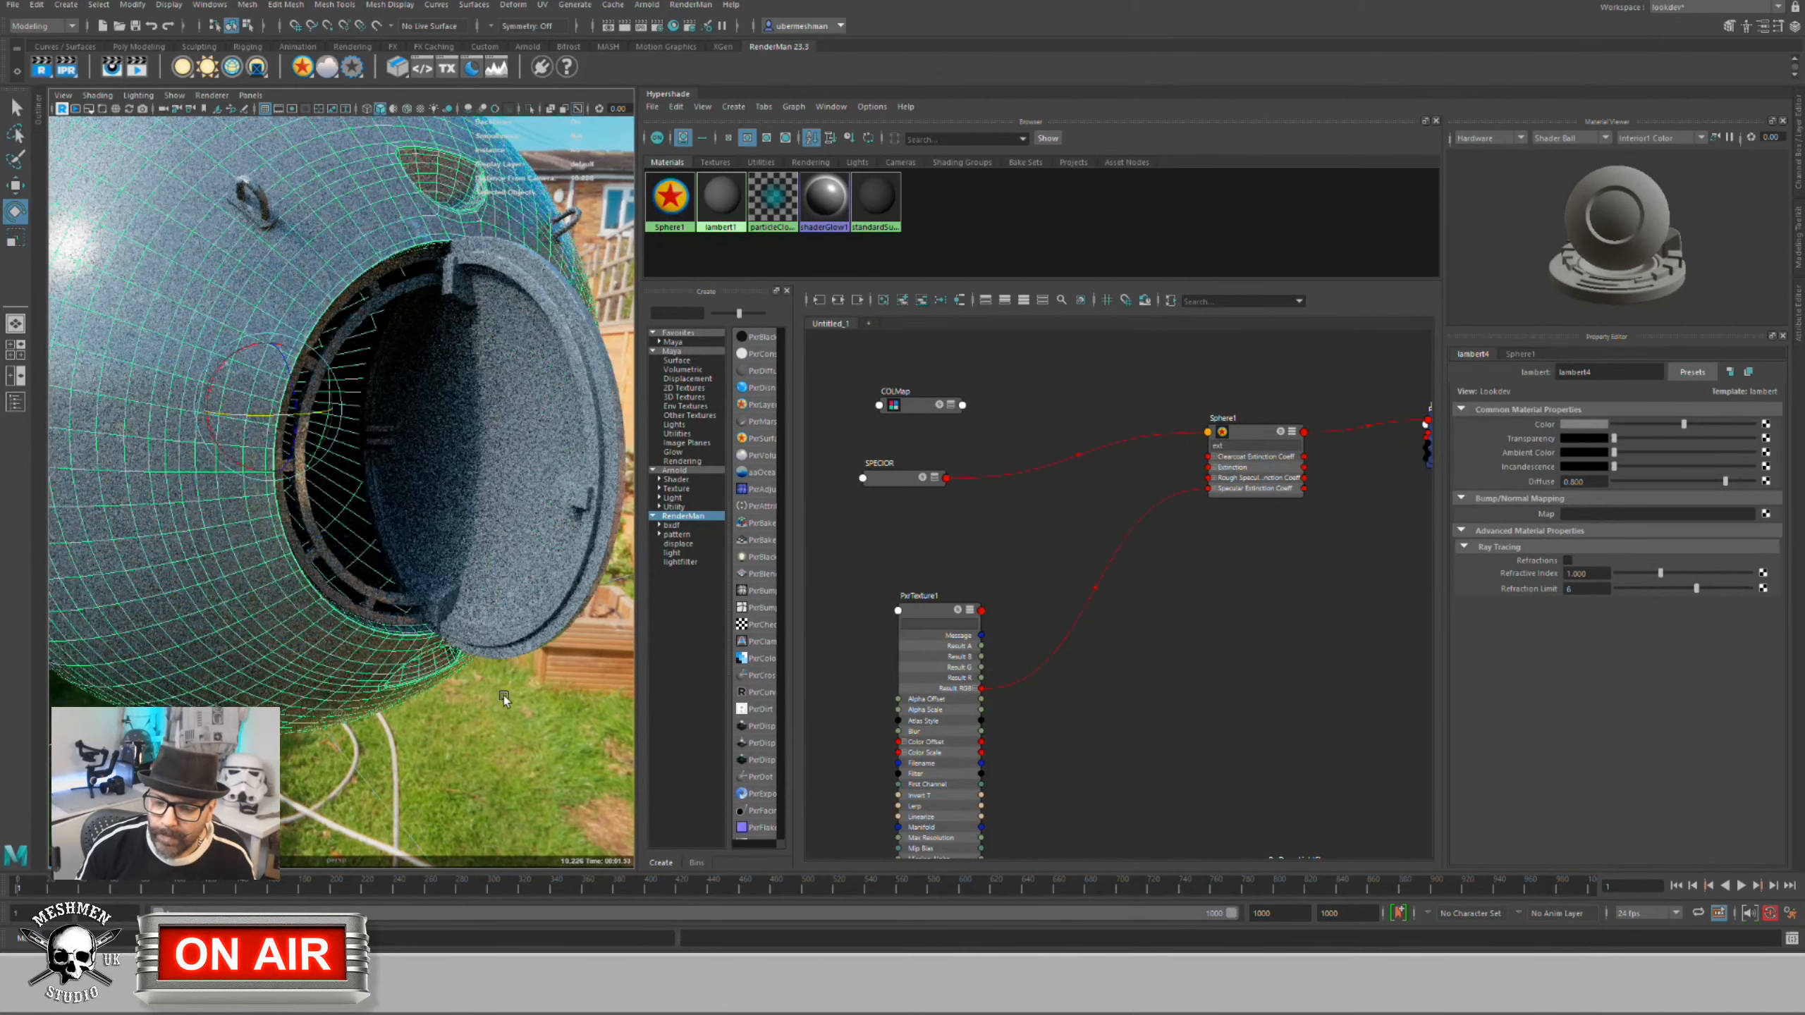
{"action": "left_click", "coordinate": [480, 535]}
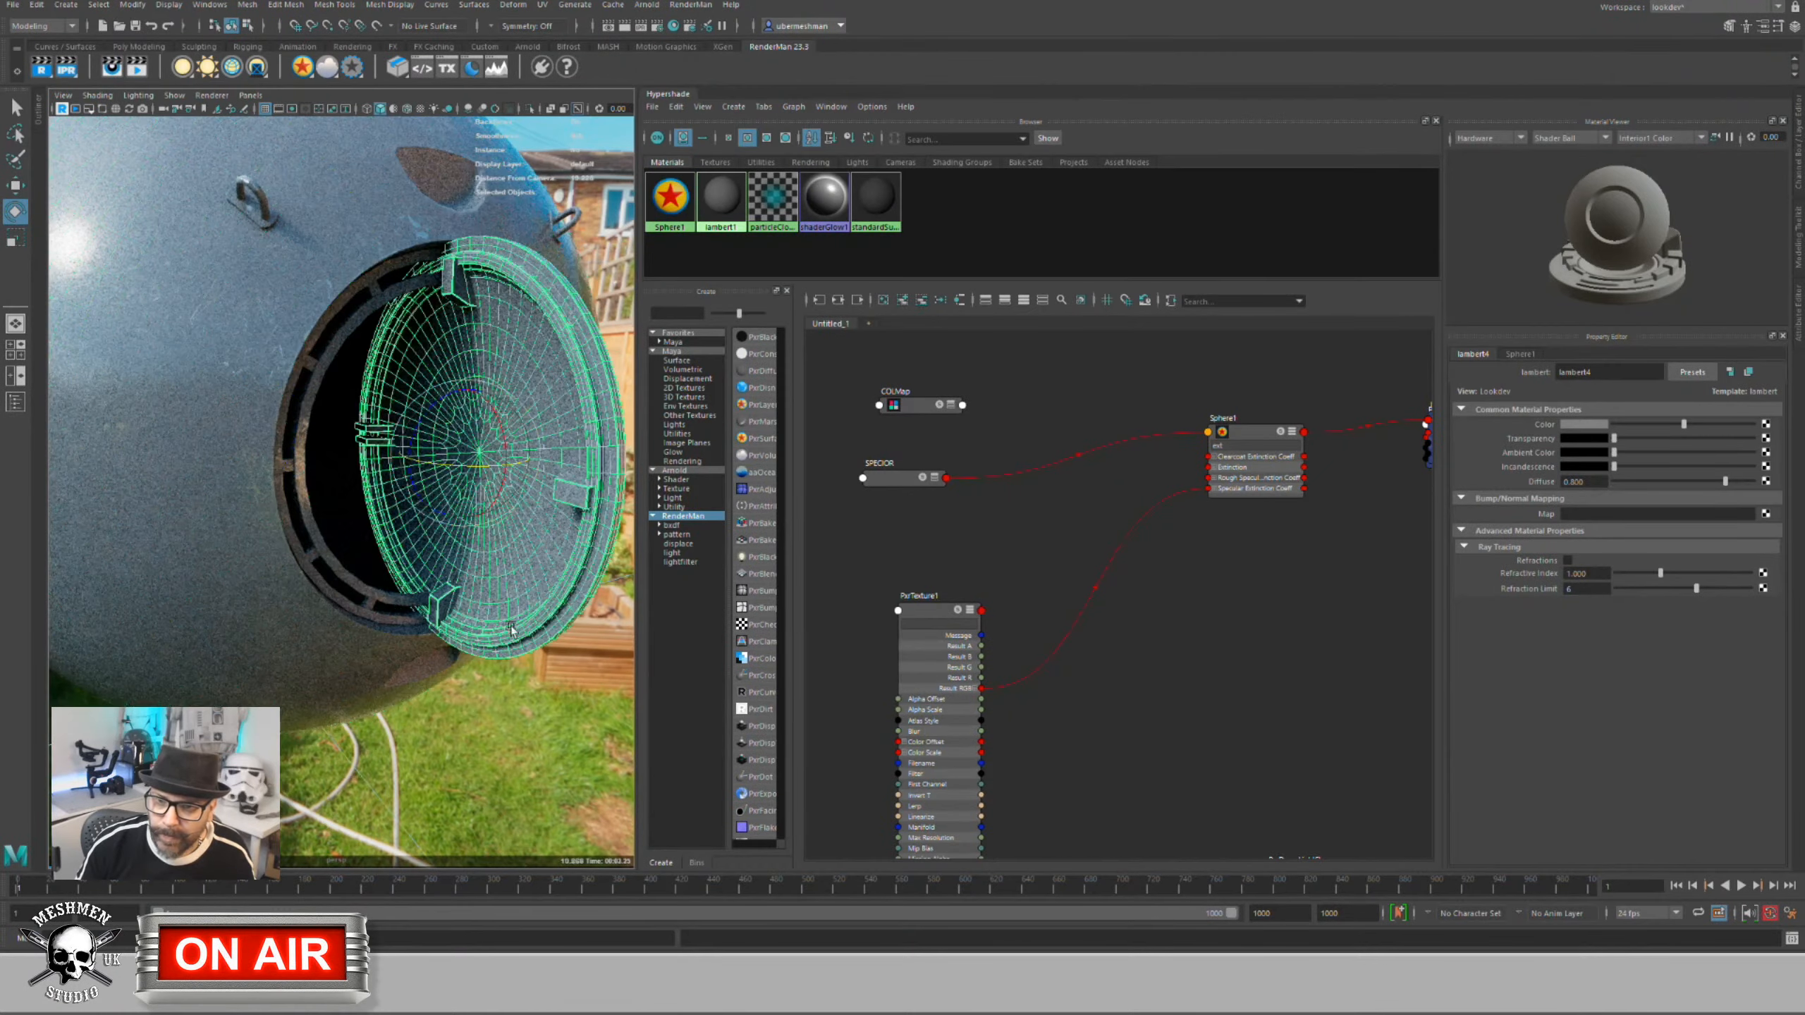
{"action": "left_click_drag", "start_coordinate": [622, 585], "coordinate": [460, 597], "text": "alt"}
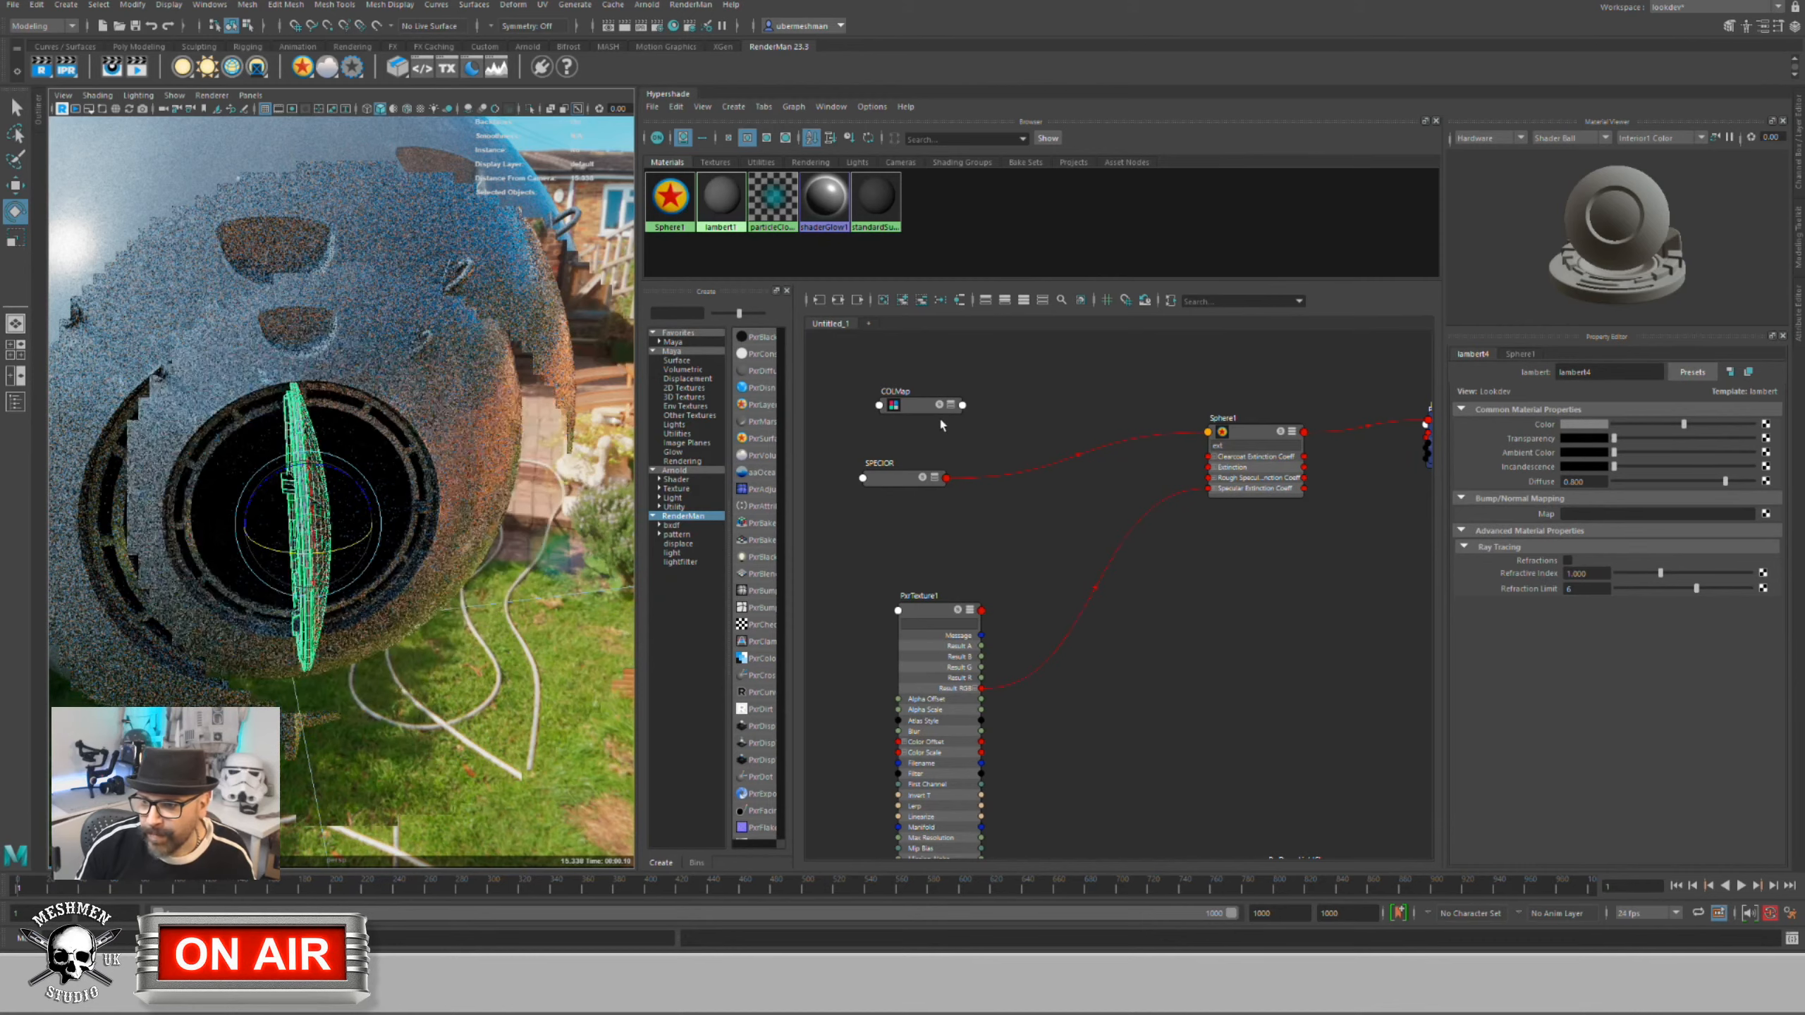
Step: Filter Sphere1's attributes by "col" to list its colour inputs, and collapse the COLMap node
{"action": "left_click_drag", "start_coordinate": [927, 406], "coordinate": [922, 405]}
{"action": "key", "text": "3"}
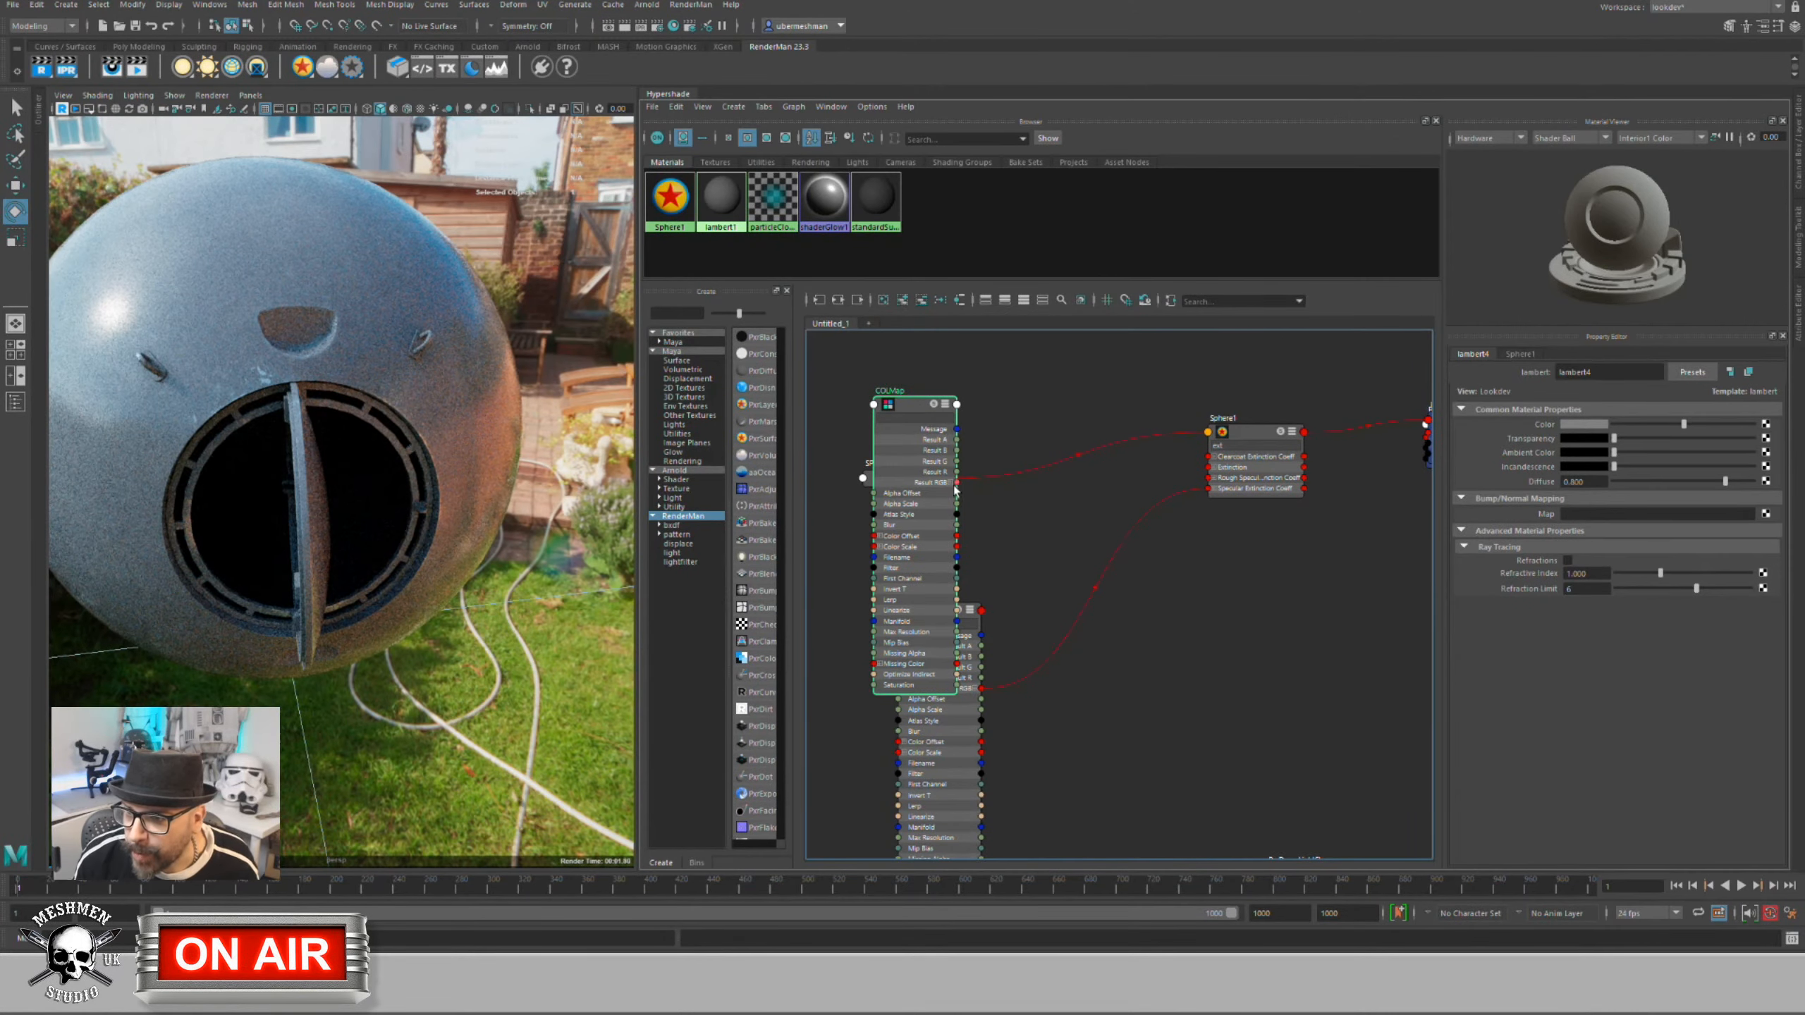
{"action": "left_click_drag", "start_coordinate": [956, 490], "coordinate": [1206, 449]}
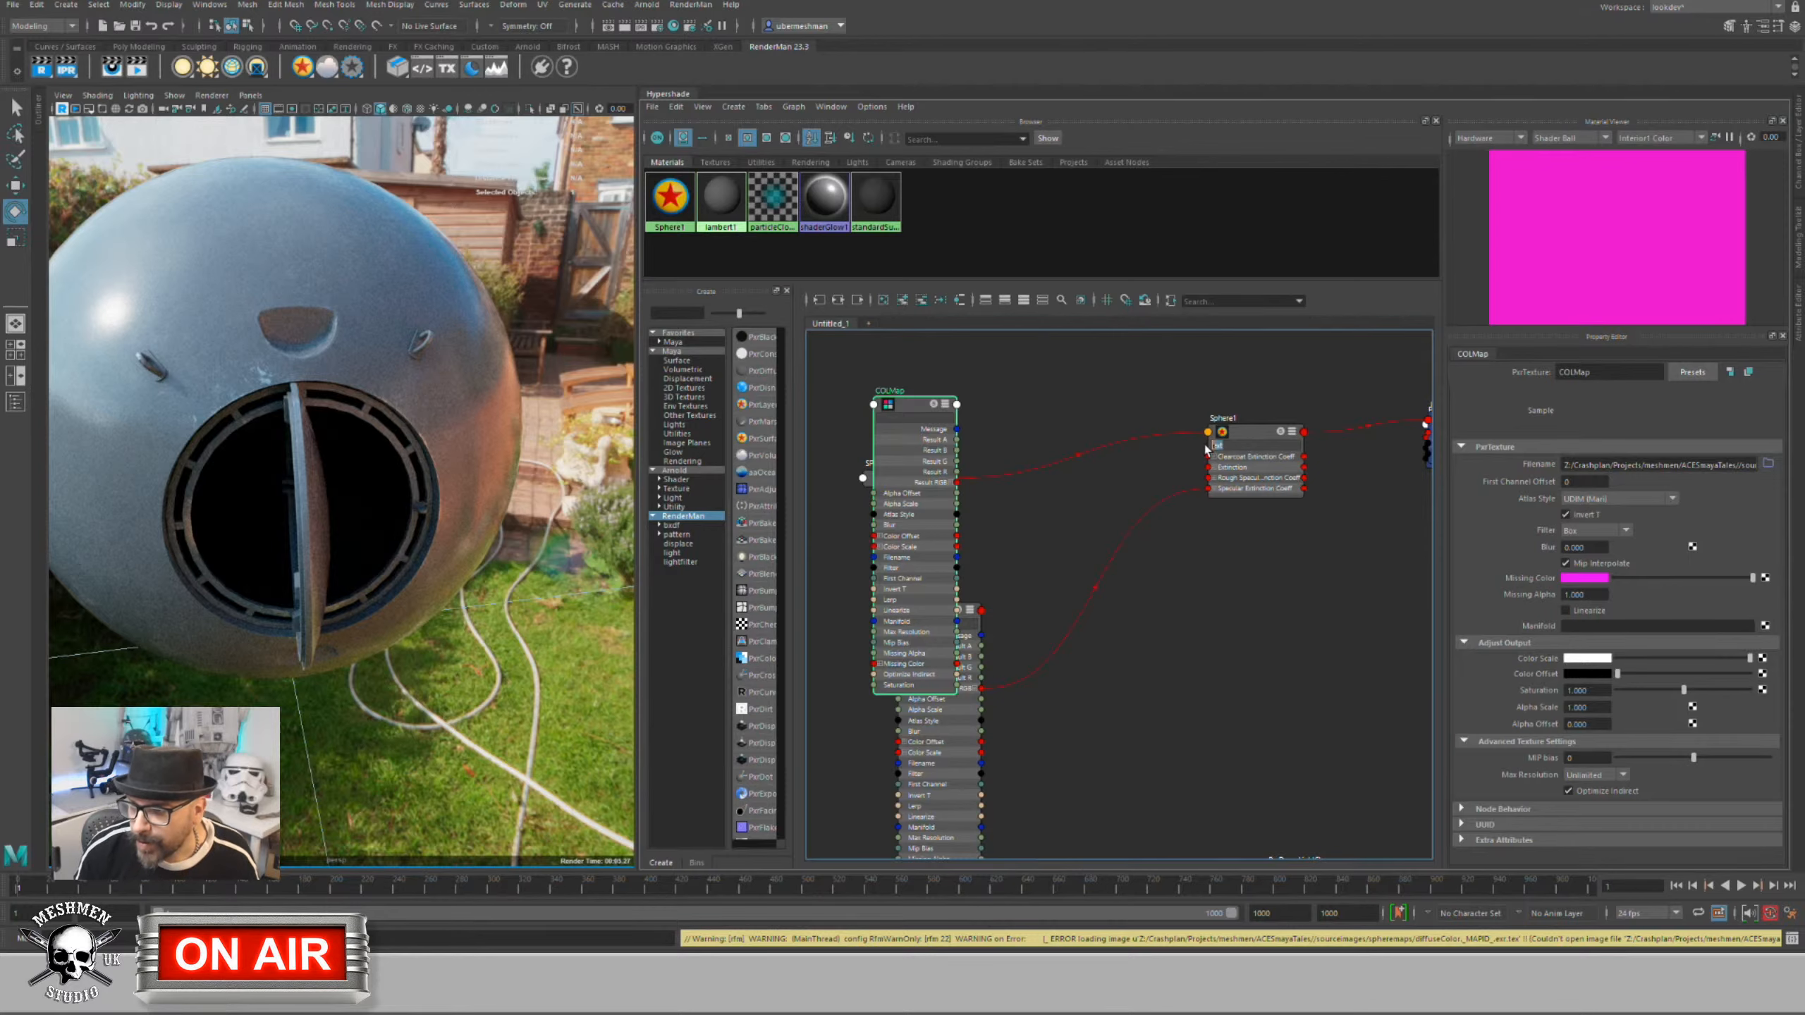
{"action": "key", "text": "BackSpace"}
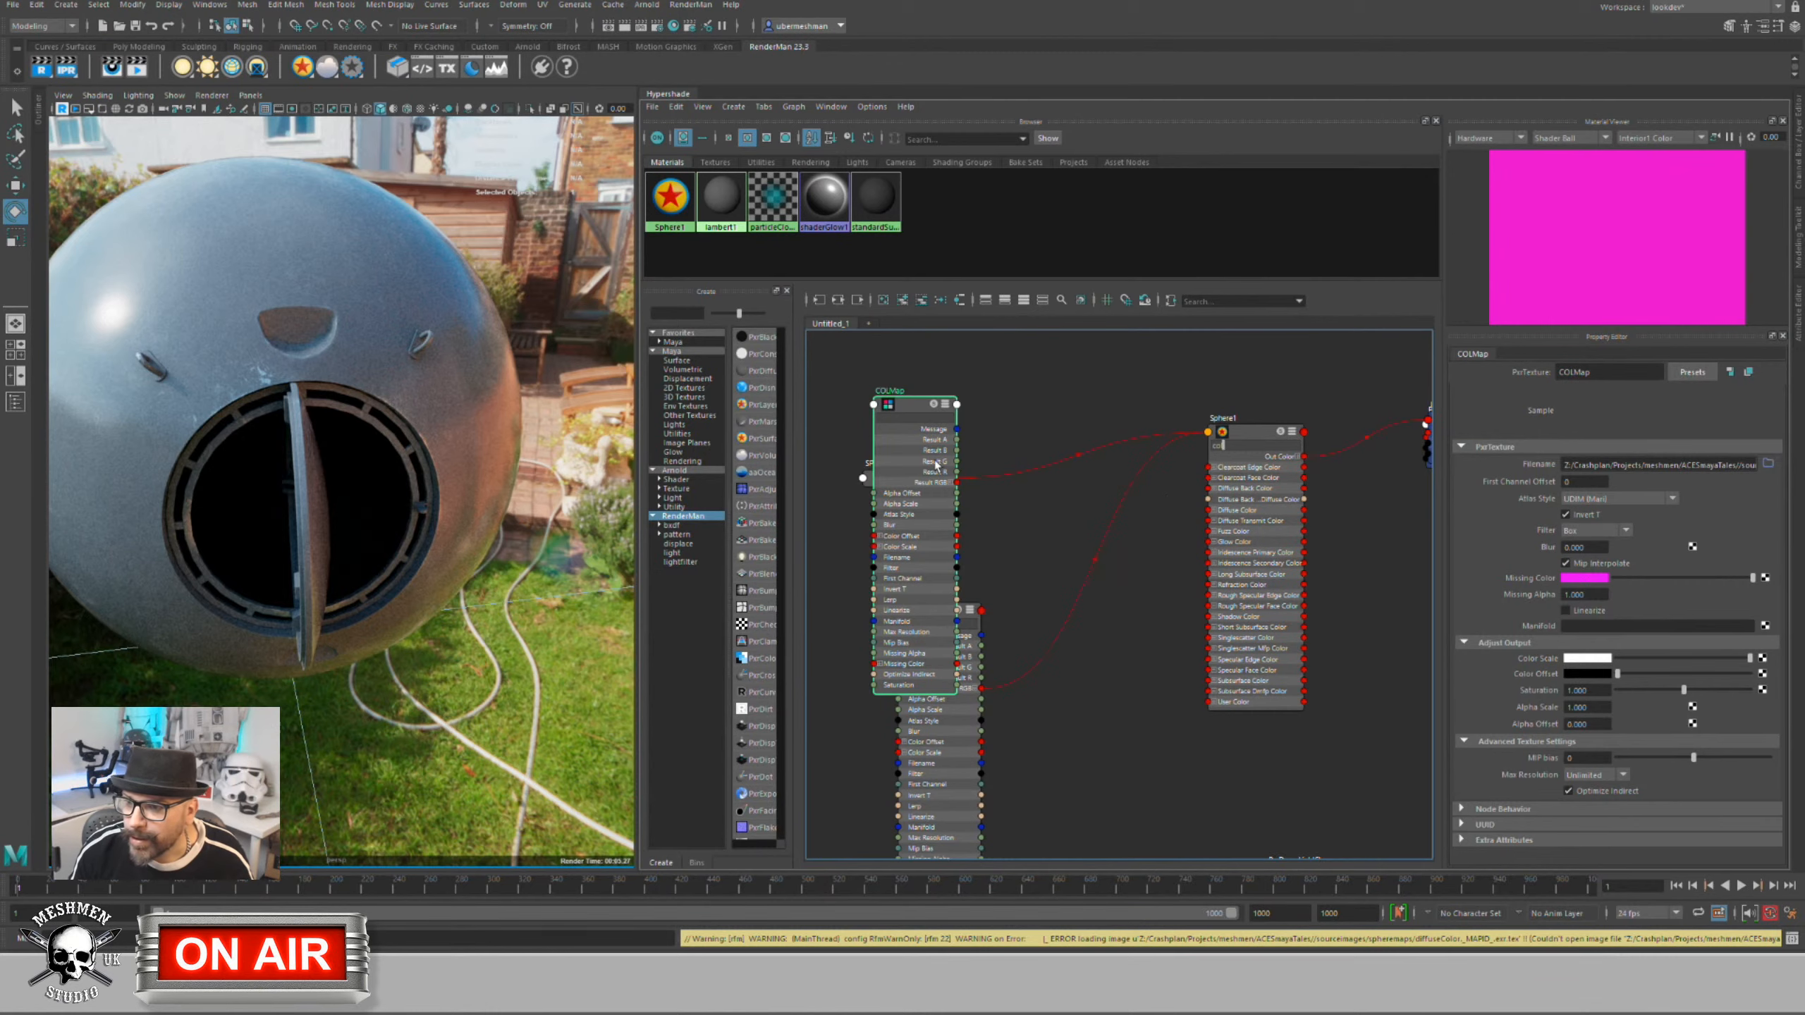
{"action": "key", "text": "1"}
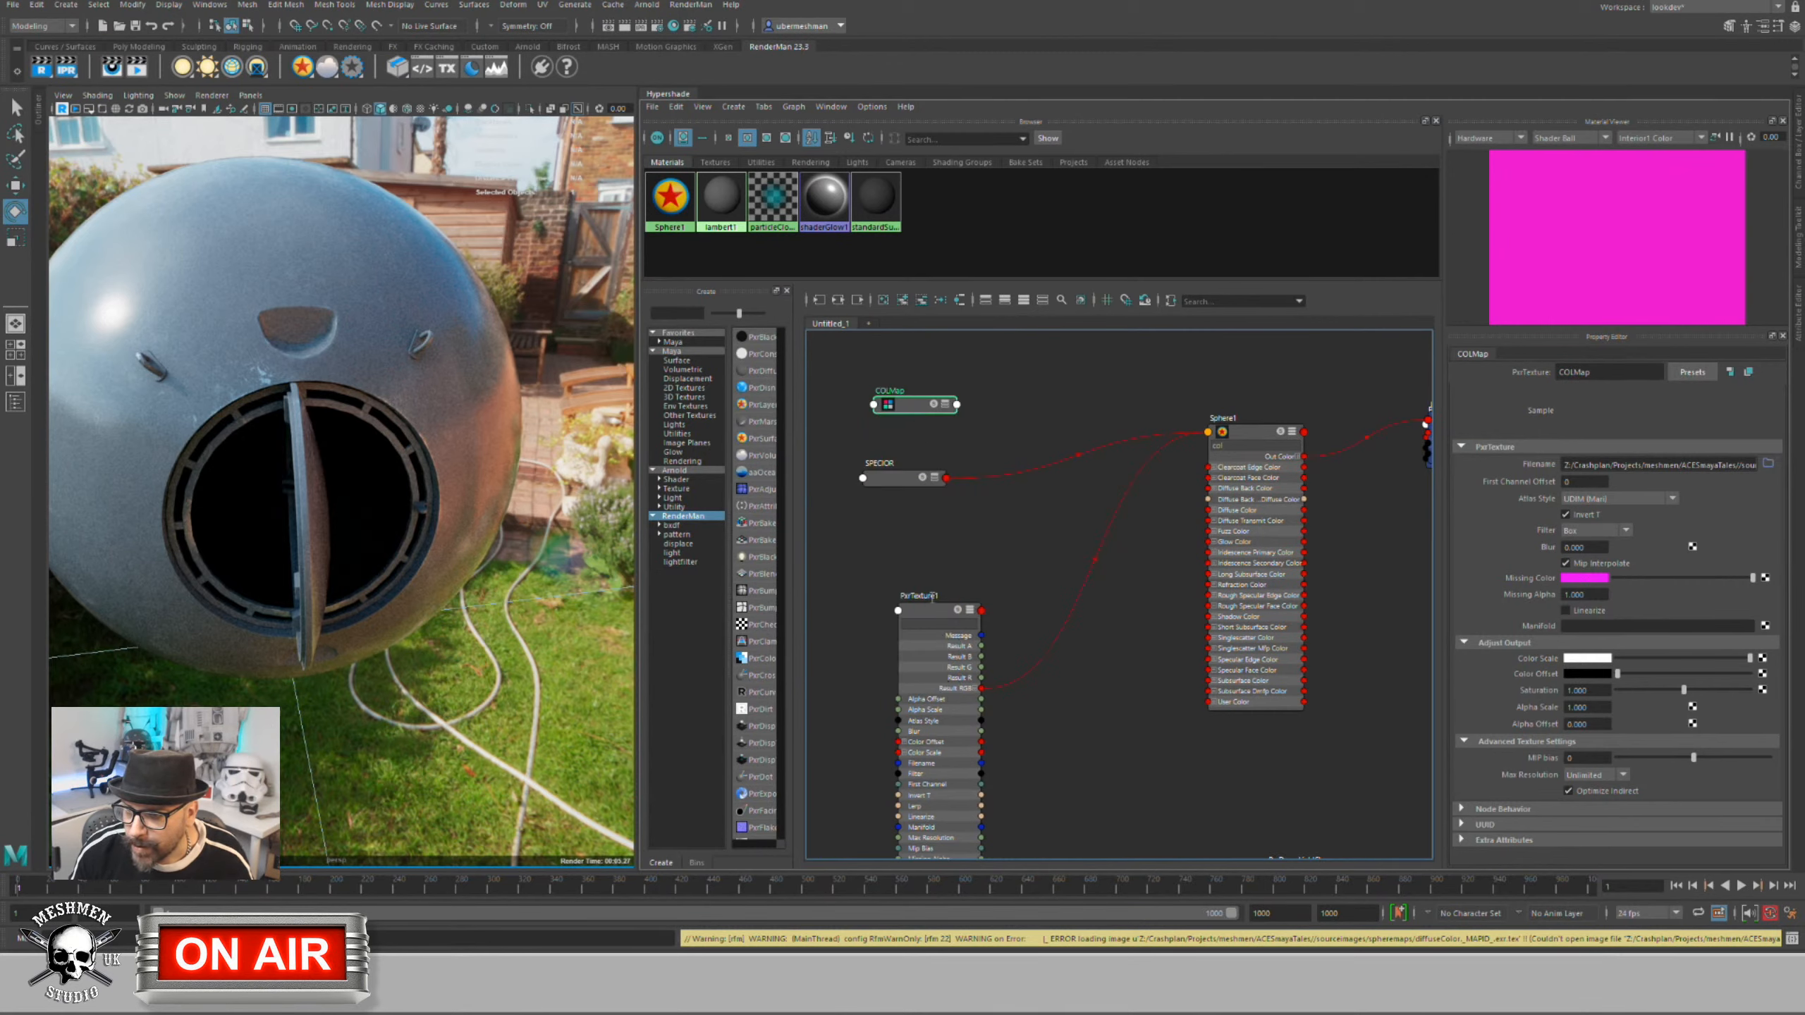
Step: Rename the extinction coefficient texture node EXTcoeff and collapse it
{"action": "double_click", "coordinate": [931, 595]}
{"action": "type", "text": "EXTcoeff"}
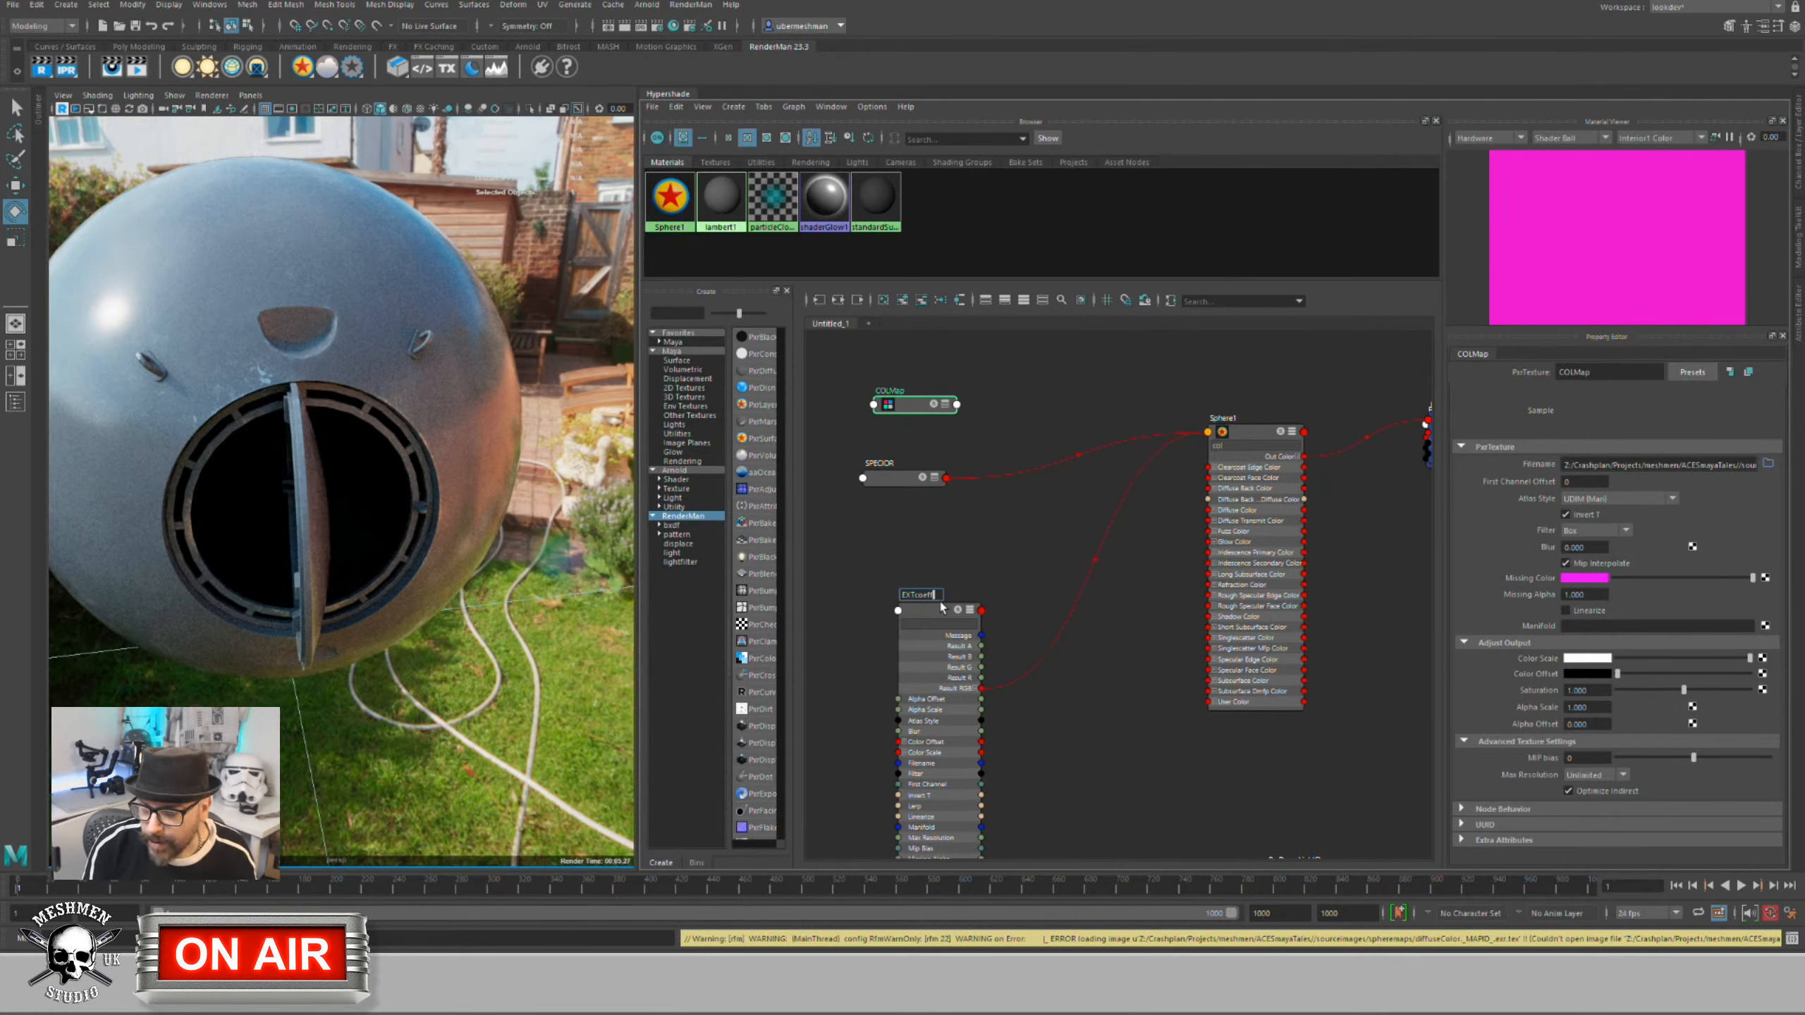
{"action": "key", "text": "Return"}
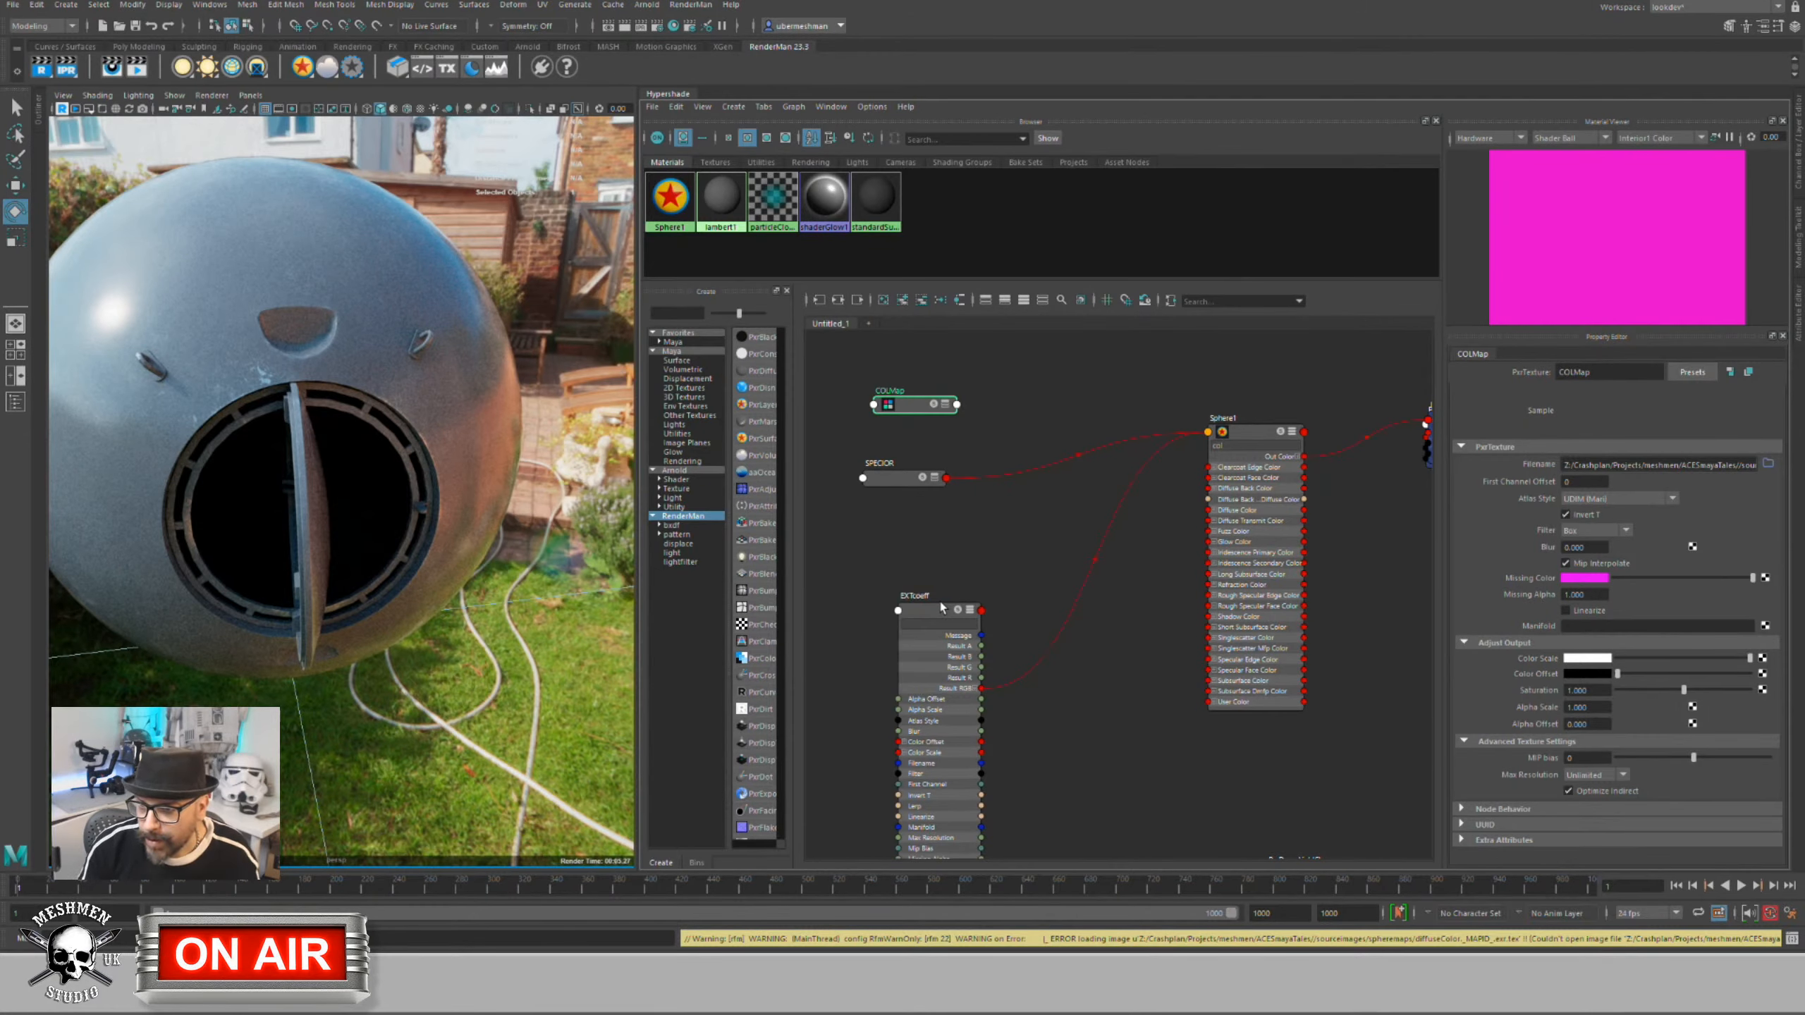
{"action": "left_click", "coordinate": [925, 601]}
{"action": "key", "text": "1"}
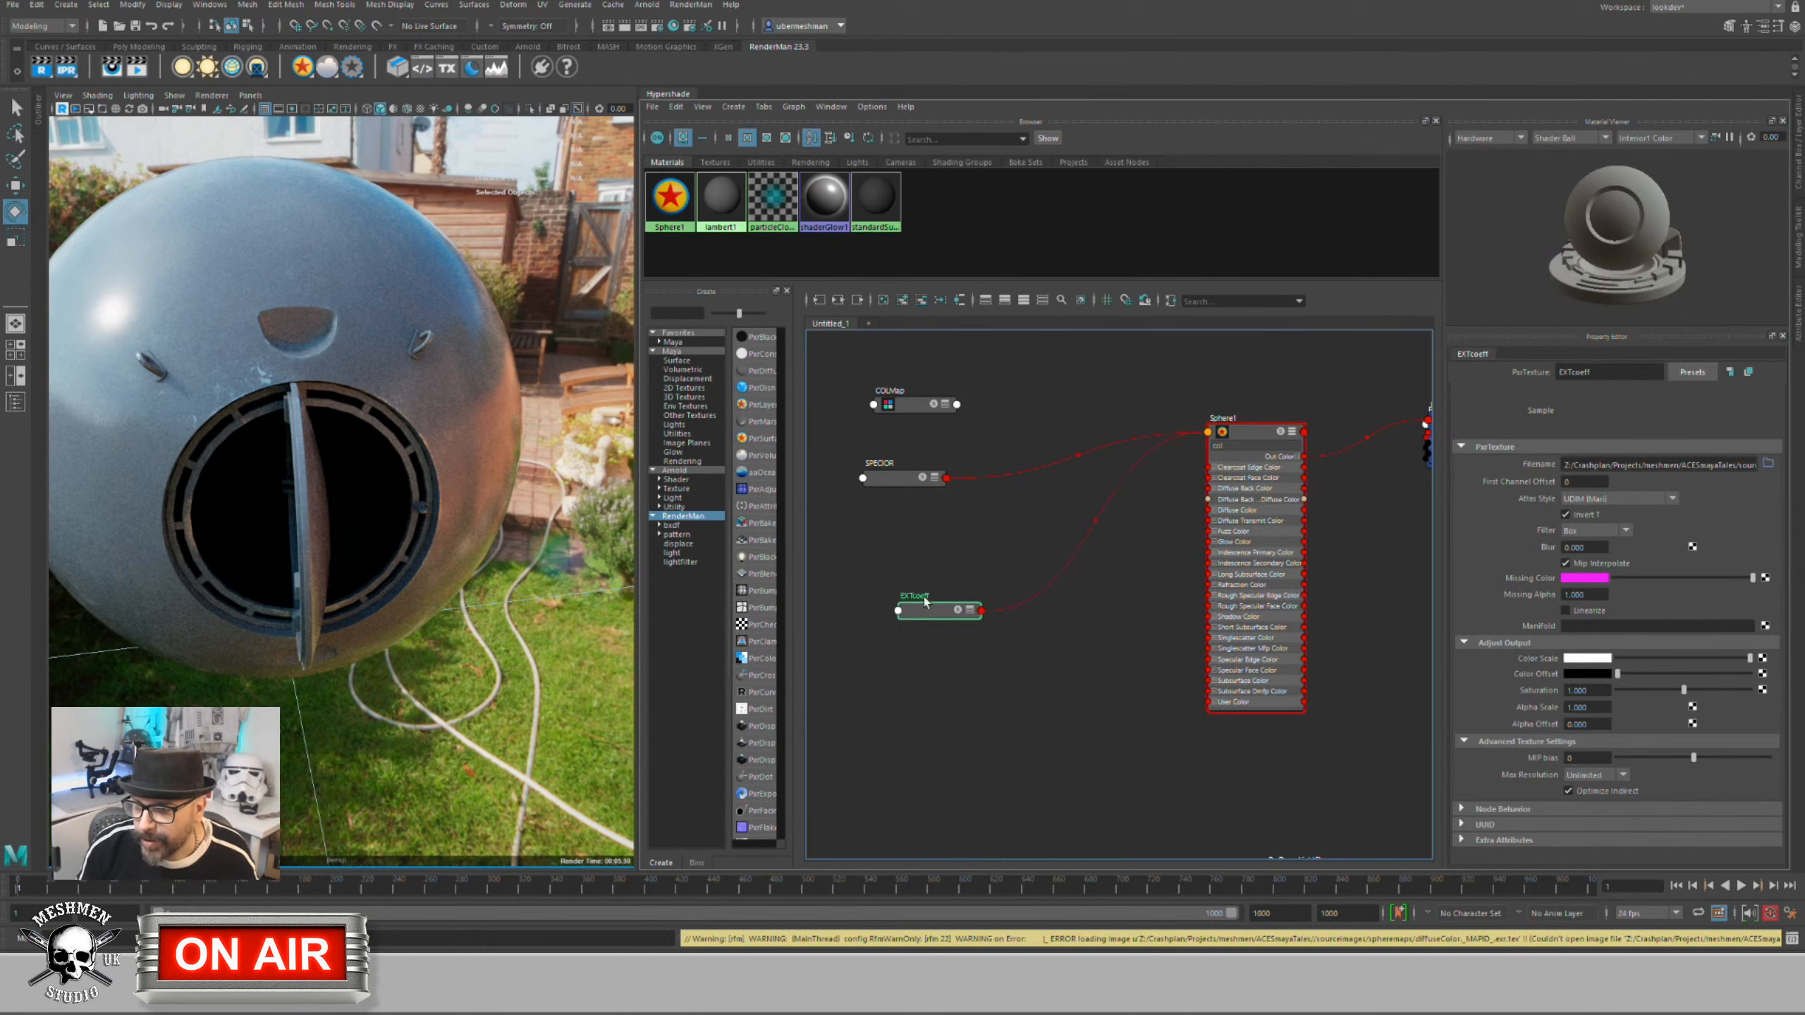
Step: Connect COLMap's Result RGB output to Sphere1's Diffuse Color input and collapse the COLMap node
{"action": "mouse_move", "coordinate": [916, 405]}
{"action": "left_mouse_down"}
{"action": "mouse_move", "coordinate": [911, 526]}
{"action": "mouse_move", "coordinate": [911, 418]}
{"action": "left_mouse_up"}
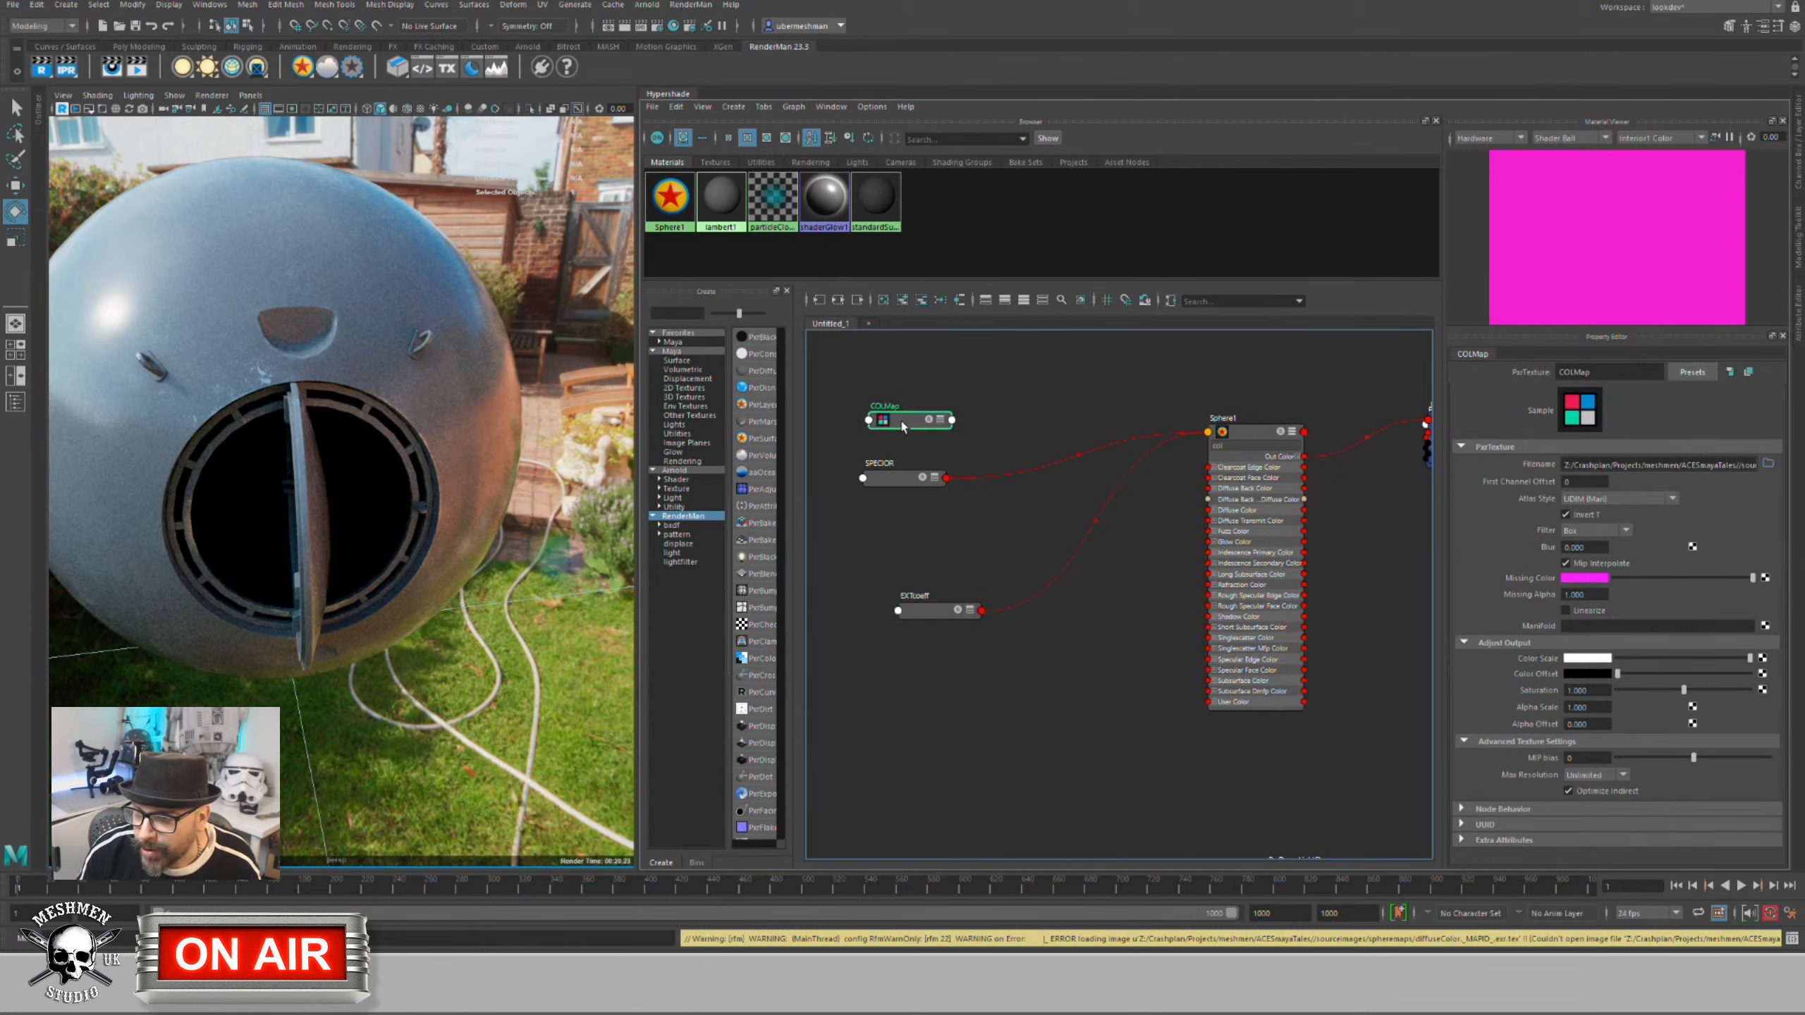
{"action": "key", "text": "3"}
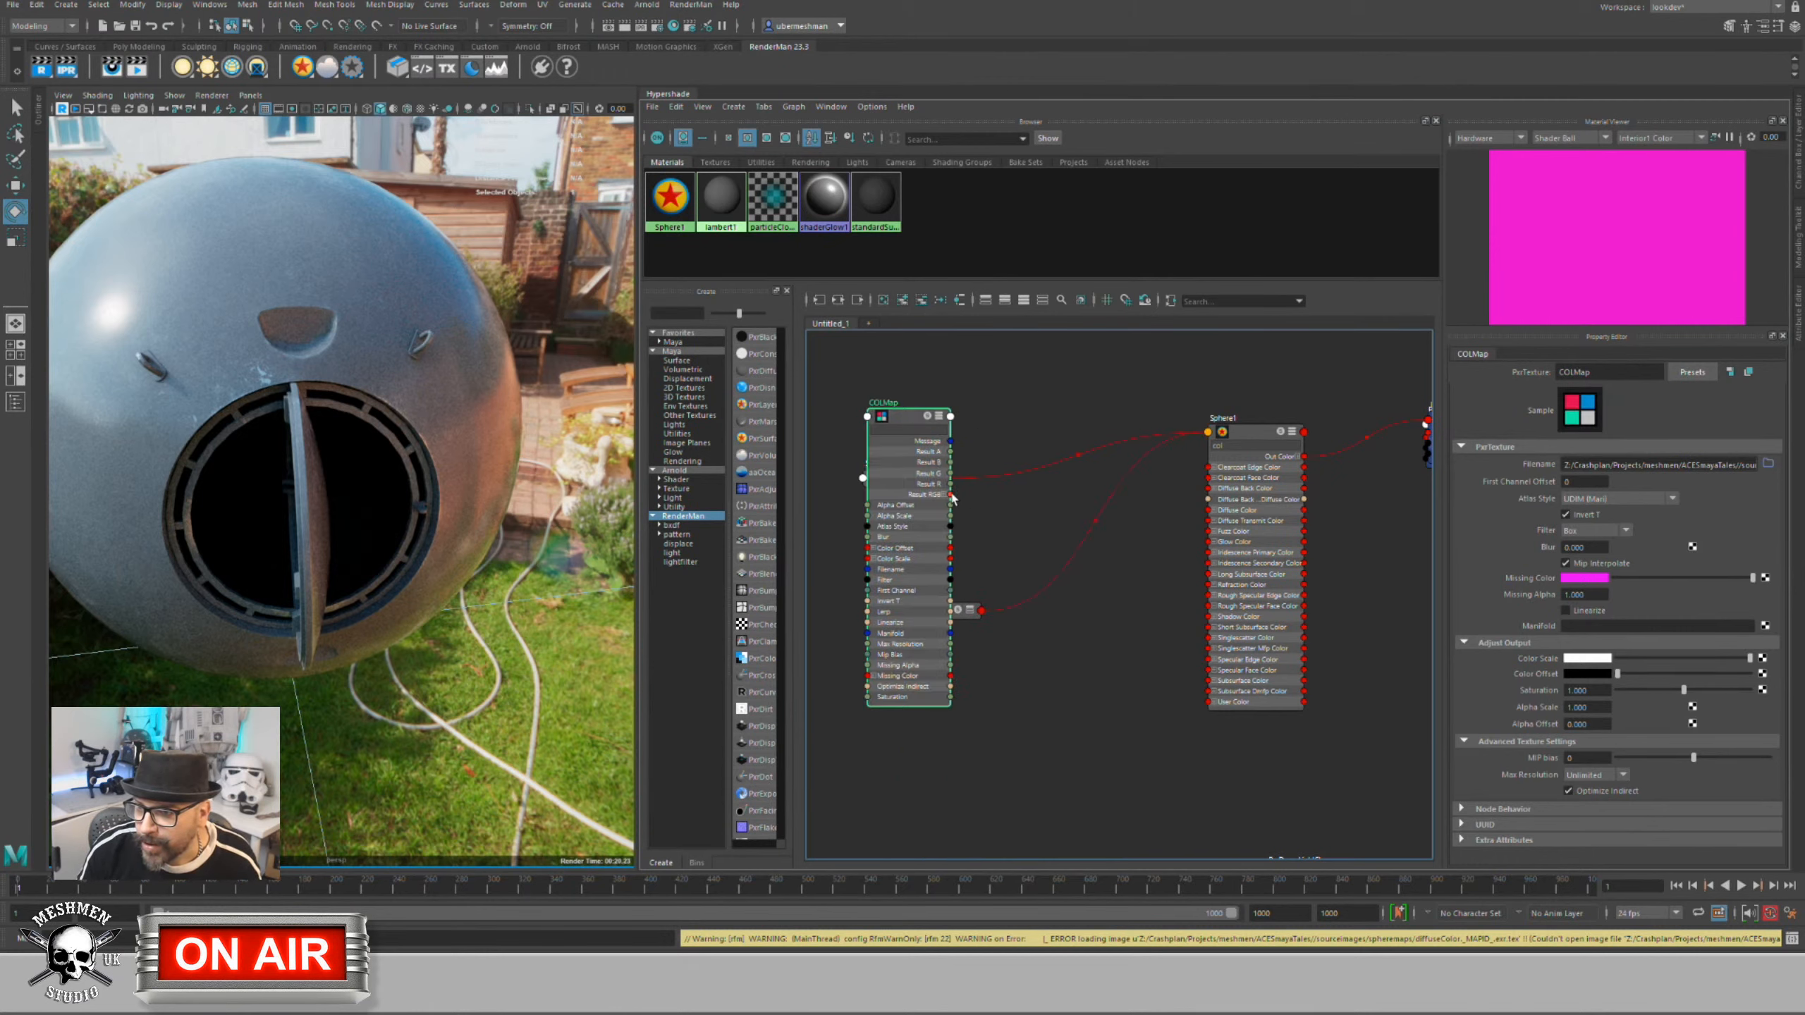
{"action": "left_click_drag", "start_coordinate": [951, 494], "coordinate": [1200, 510]}
{"action": "key", "text": "1"}
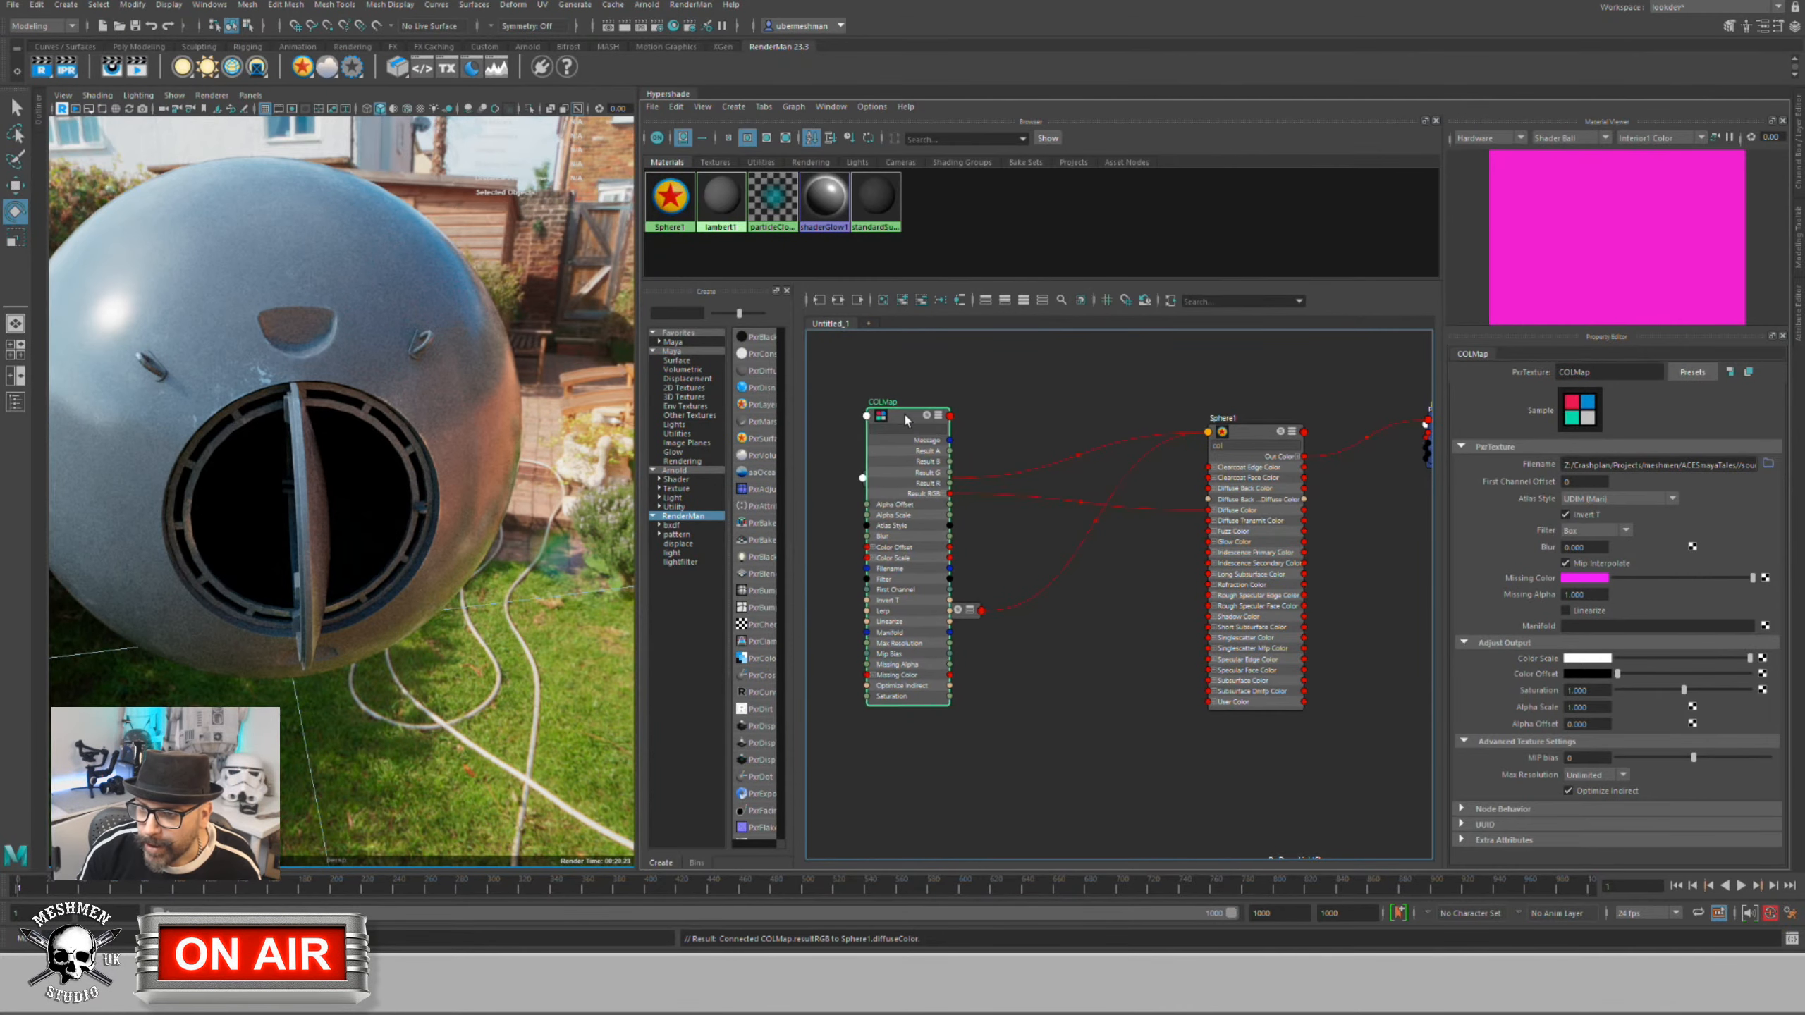
{"action": "left_click_drag", "start_coordinate": [904, 424], "coordinate": [907, 431]}
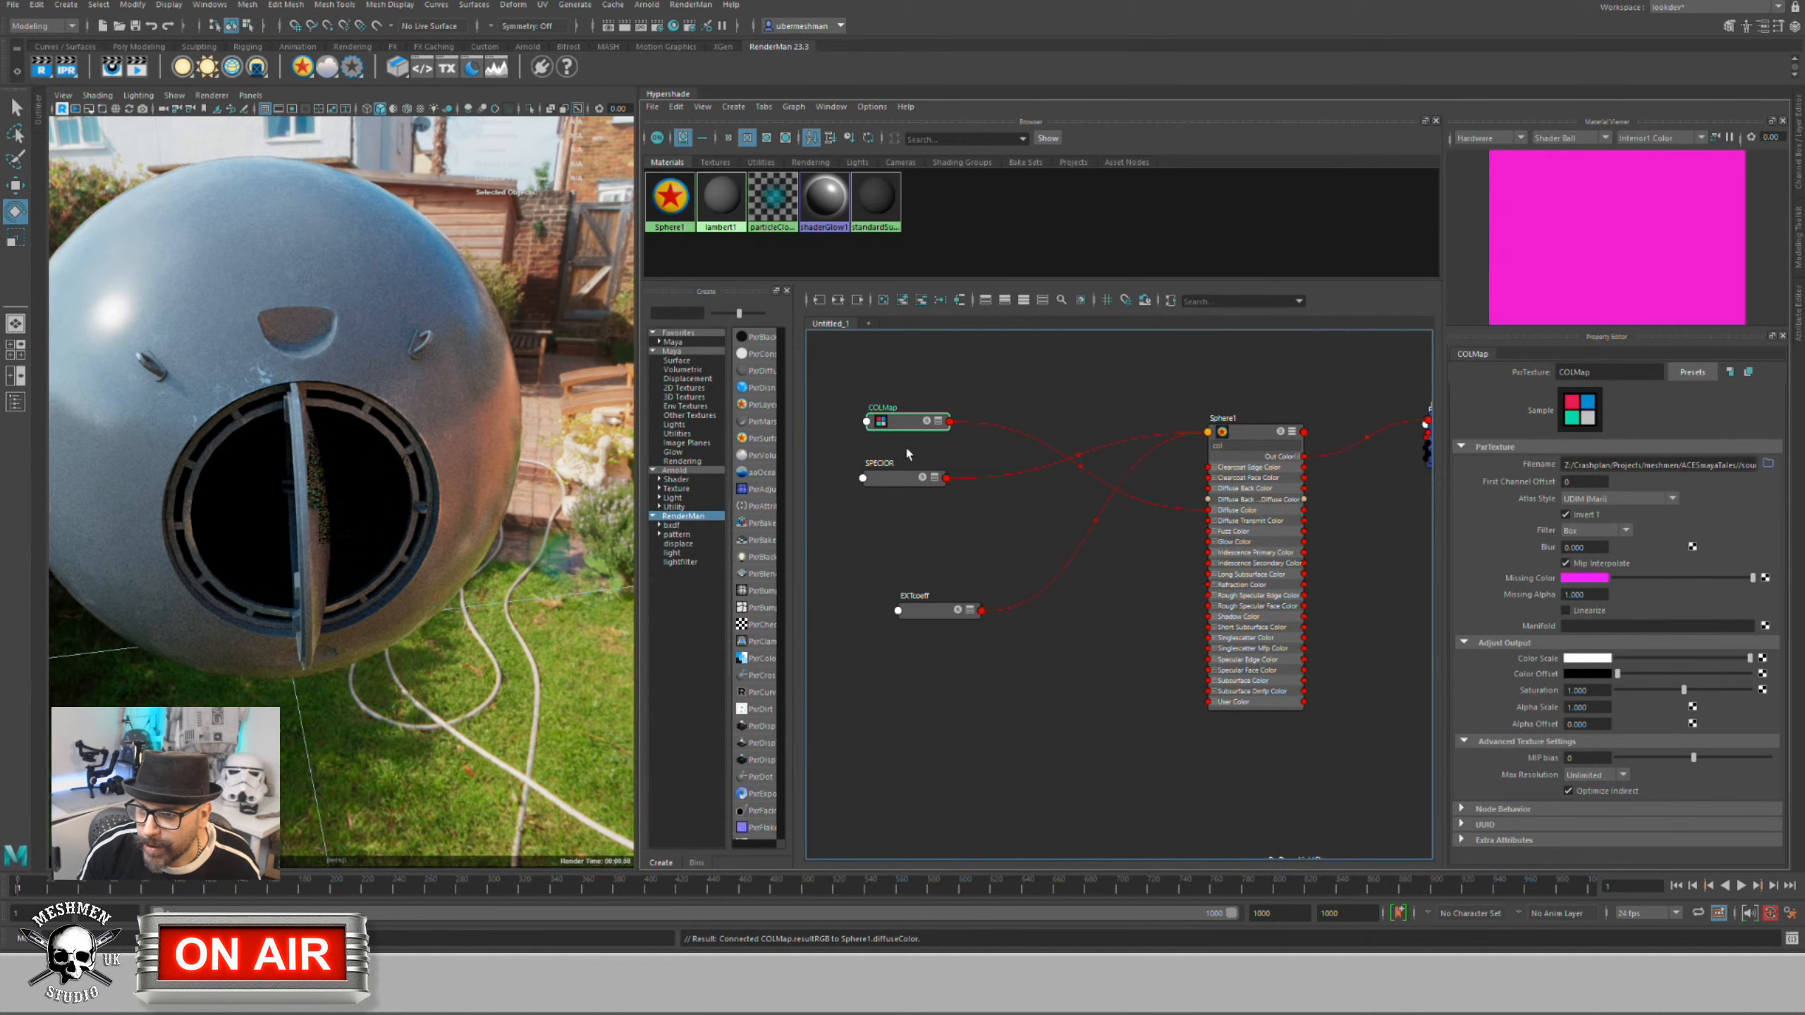
Step: Check the coloured sphere around its open hatch, and stack the EXTcoeff, SPECIOR and COLMap nodes in a column
{"action": "left_click", "coordinate": [1213, 449]}
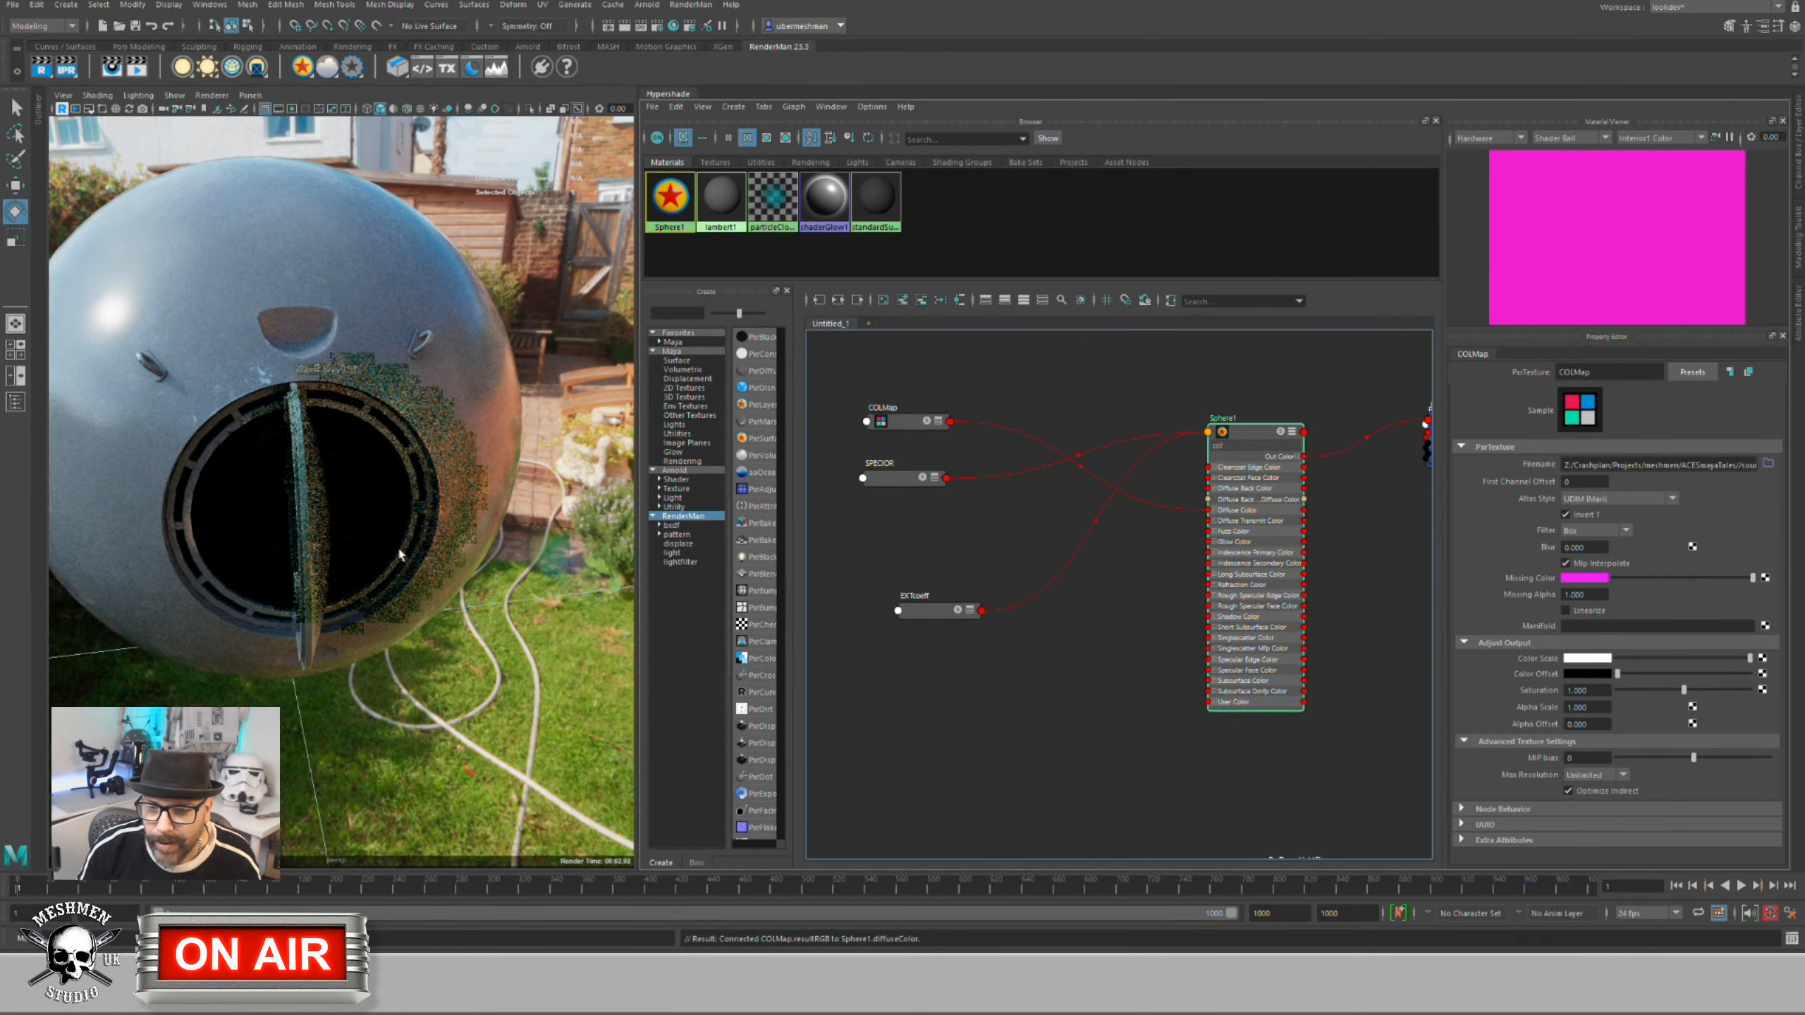
{"action": "middle_click_drag", "start_coordinate": [396, 555], "coordinate": [418, 562], "text": "alt"}
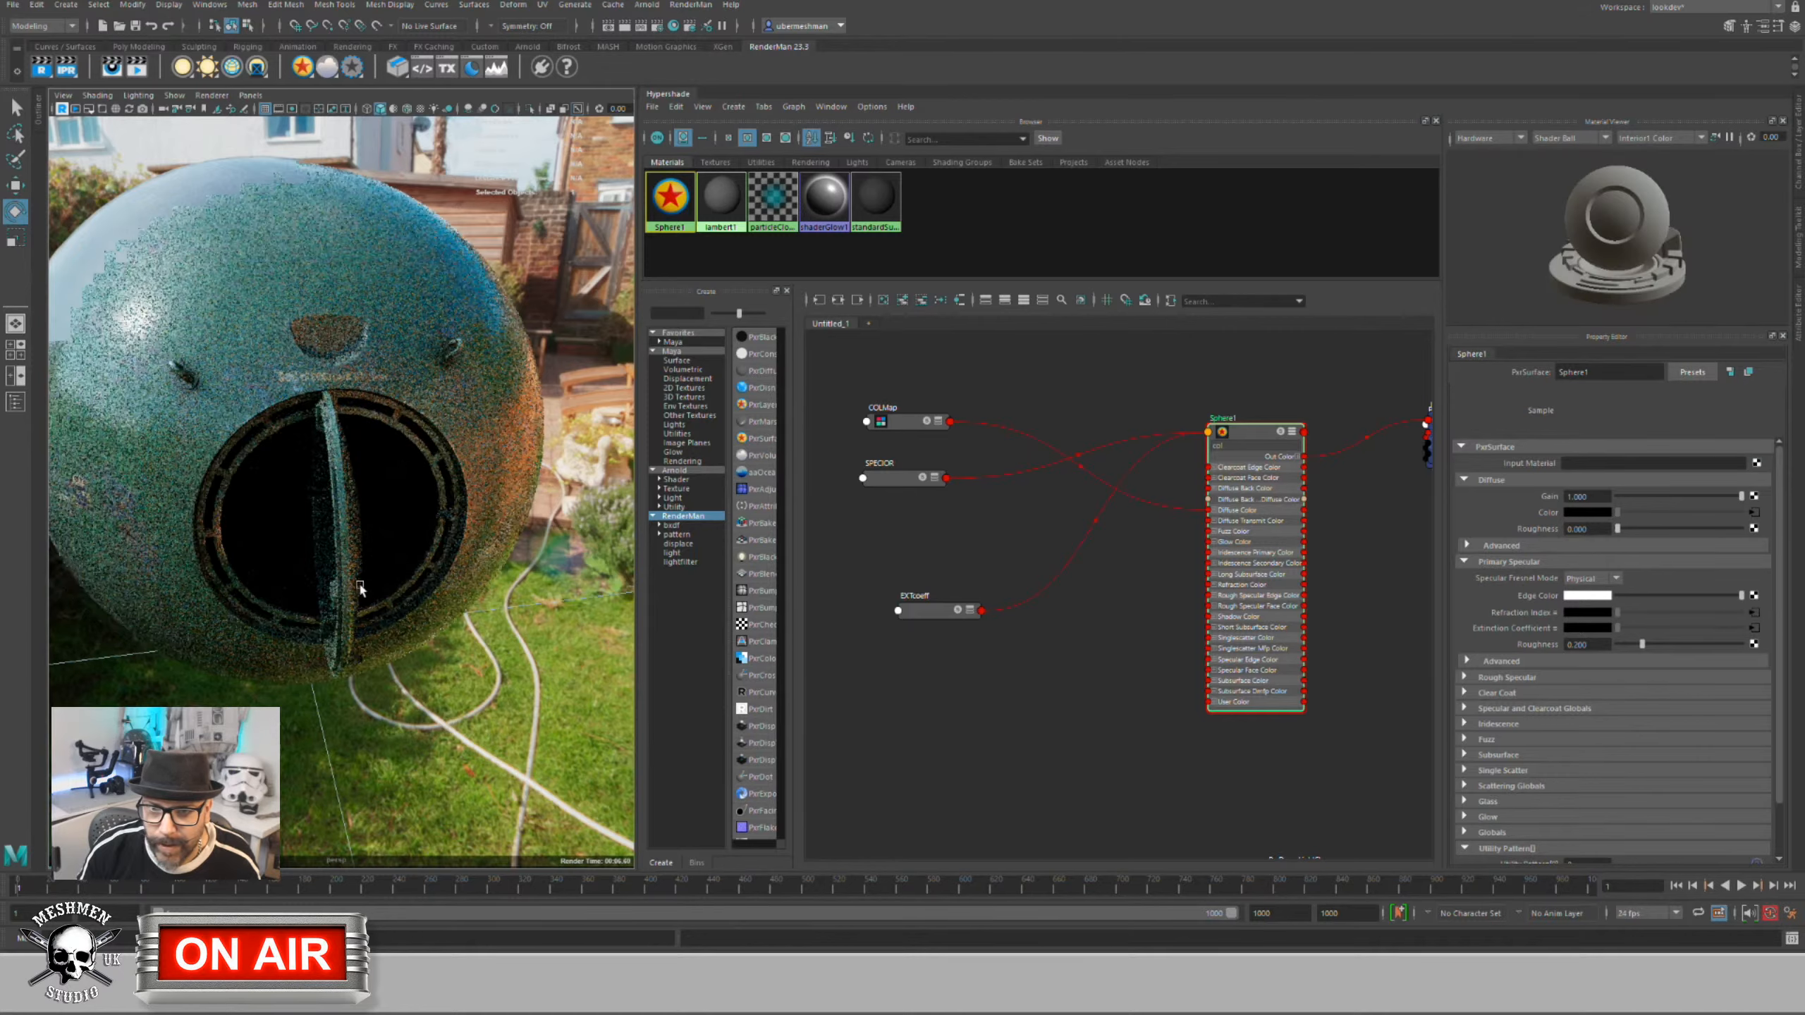
{"action": "left_click_drag", "start_coordinate": [407, 535], "coordinate": [307, 482], "text": "alt"}
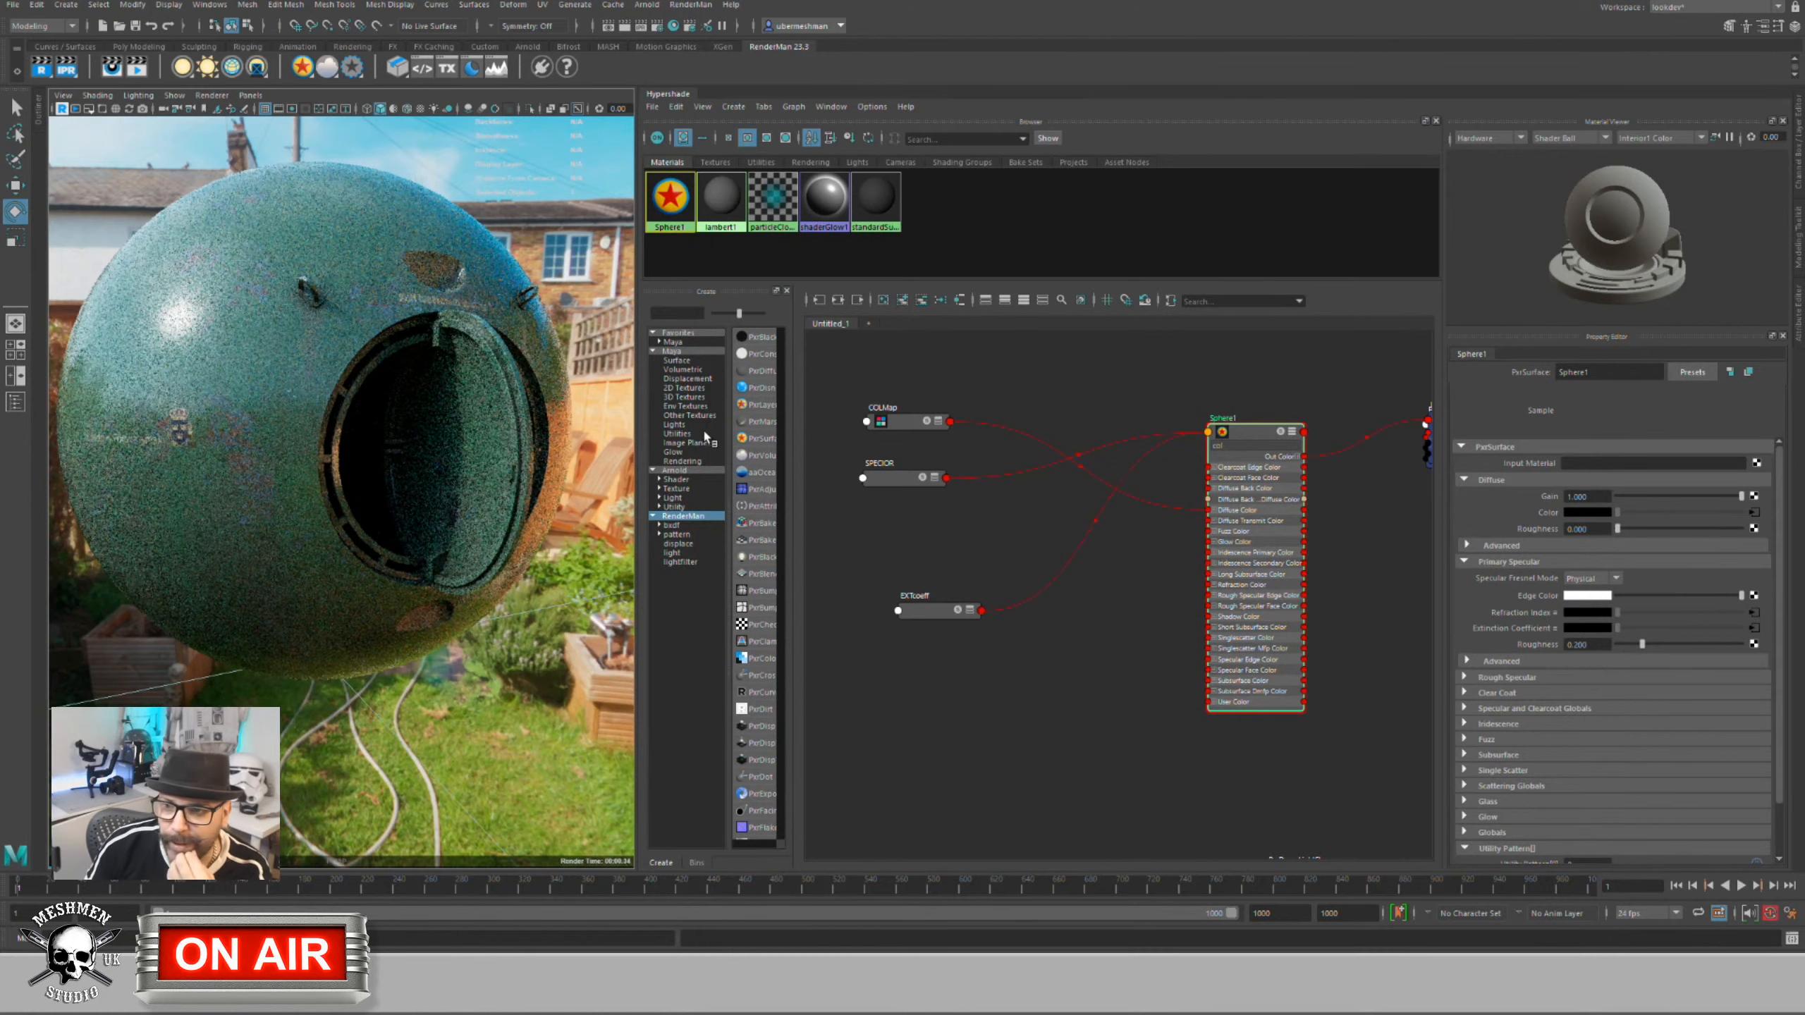
{"action": "mouse_move", "coordinate": [904, 420]}
{"action": "left_mouse_down"}
{"action": "mouse_move", "coordinate": [908, 481]}
{"action": "mouse_move", "coordinate": [909, 401]}
{"action": "left_mouse_up"}
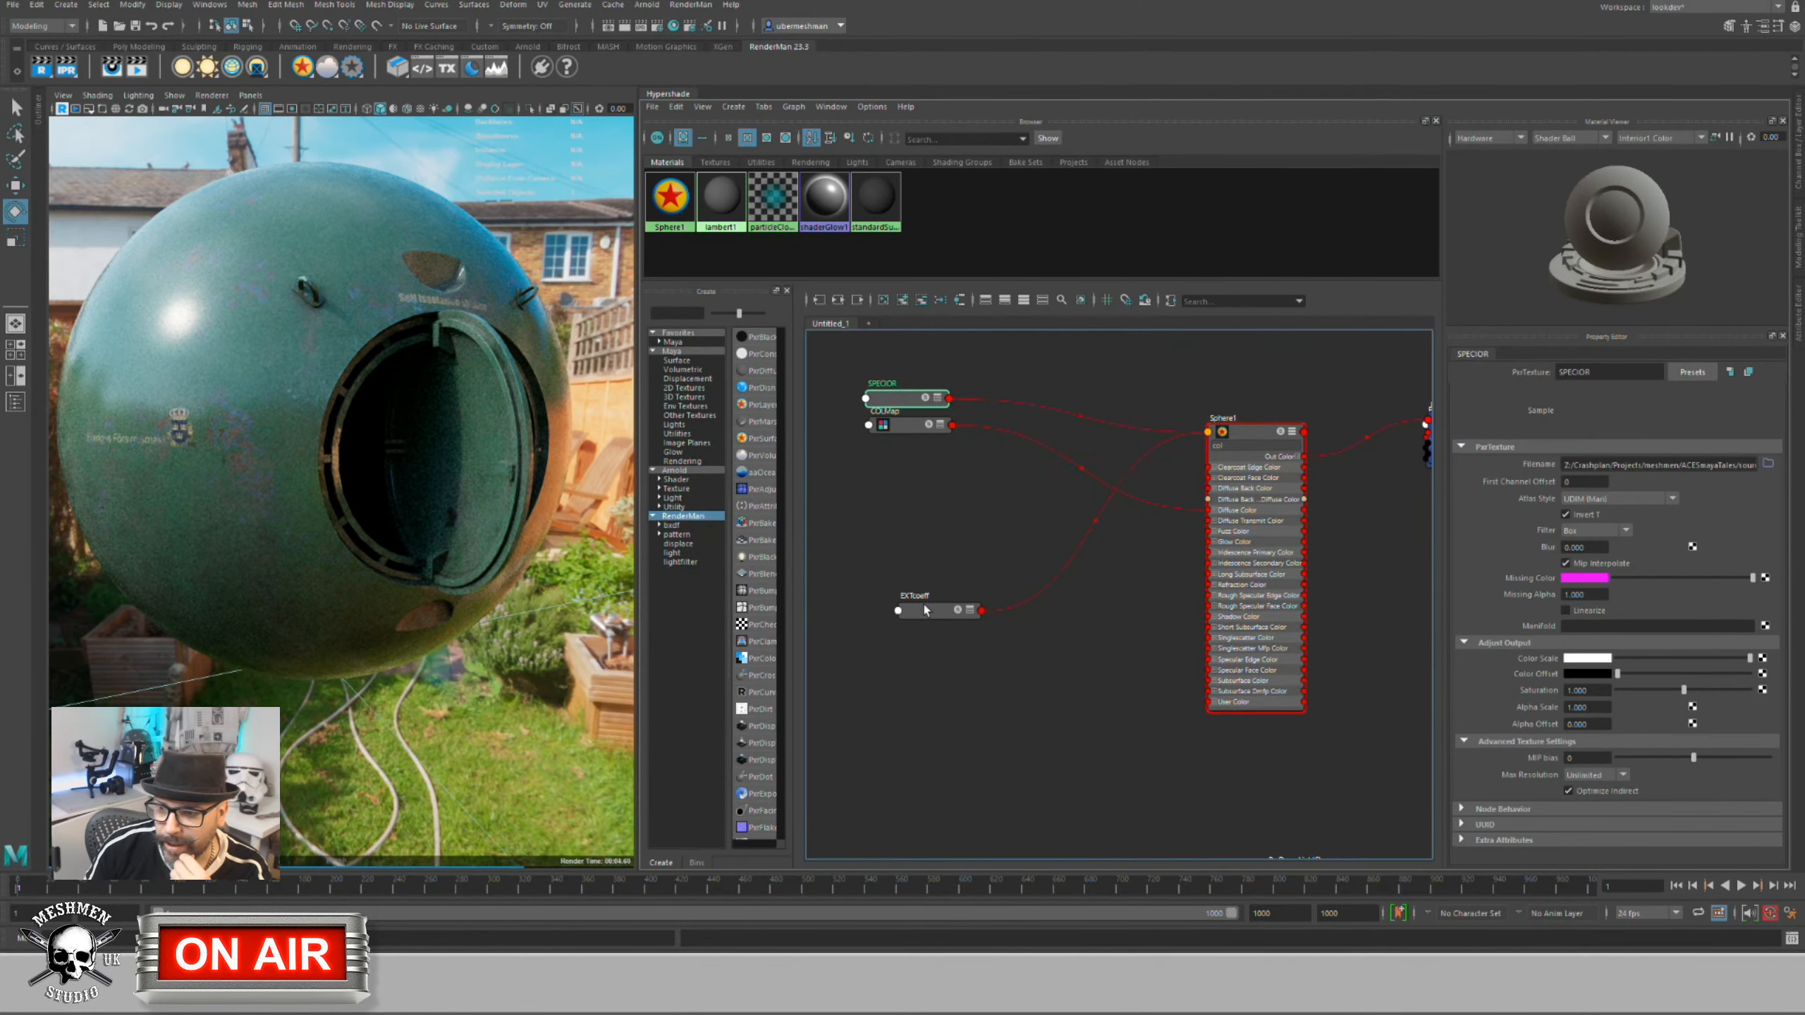
{"action": "left_click_drag", "start_coordinate": [922, 614], "coordinate": [895, 372]}
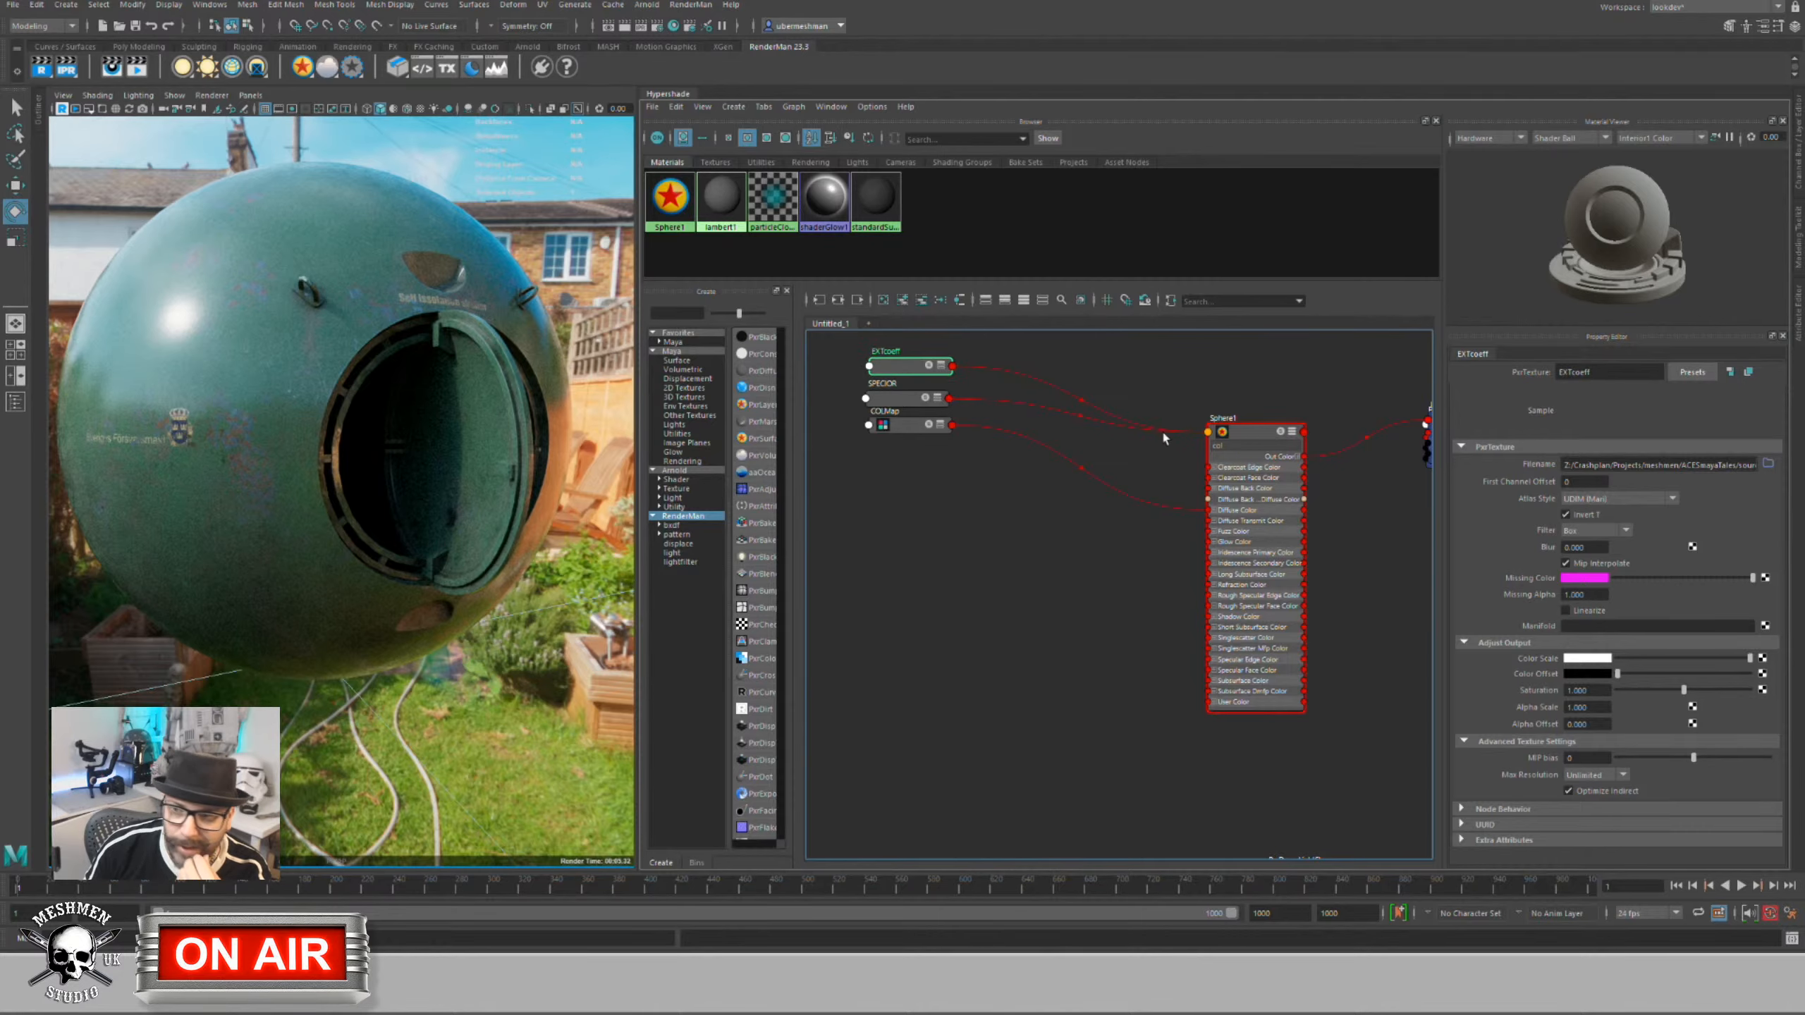
Step: Test Sphere1's Primary Specular Roughness at 0, and raise it to about 0.46
{"action": "left_click", "coordinate": [1263, 427]}
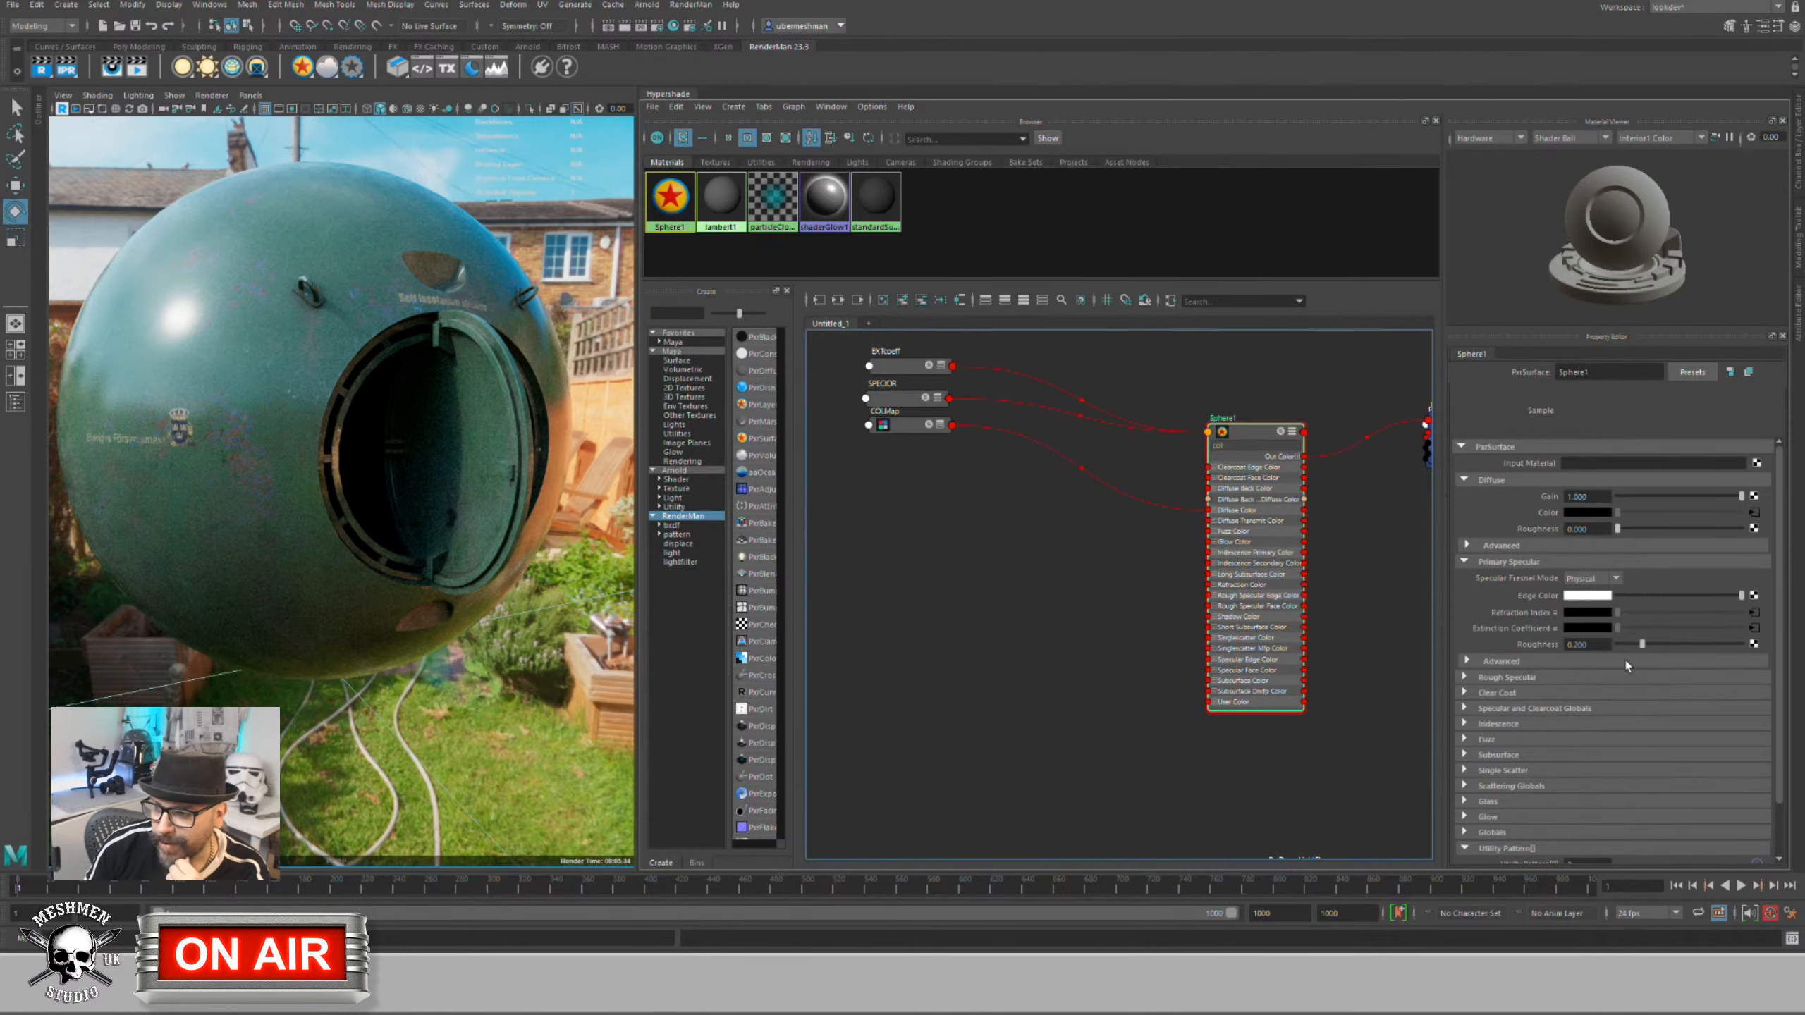
{"action": "left_click_drag", "start_coordinate": [1643, 646], "coordinate": [1615, 647]}
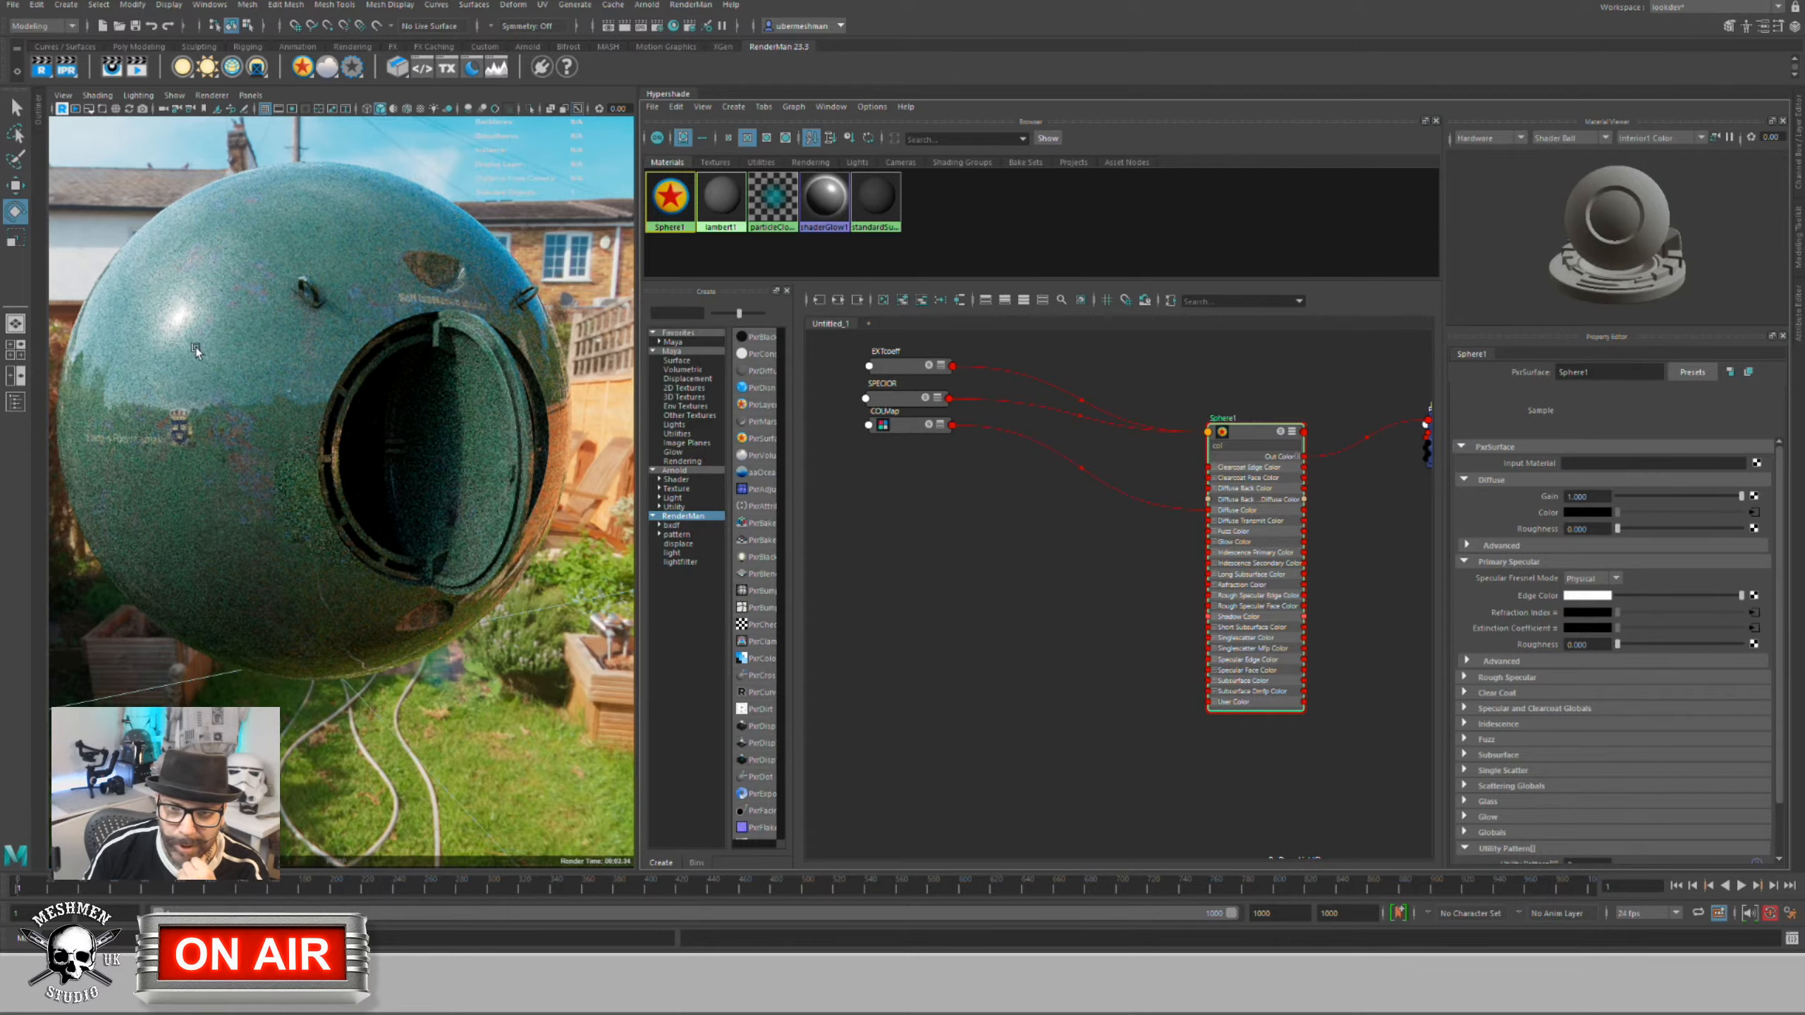
{"action": "left_click_drag", "start_coordinate": [1617, 647], "coordinate": [1678, 658]}
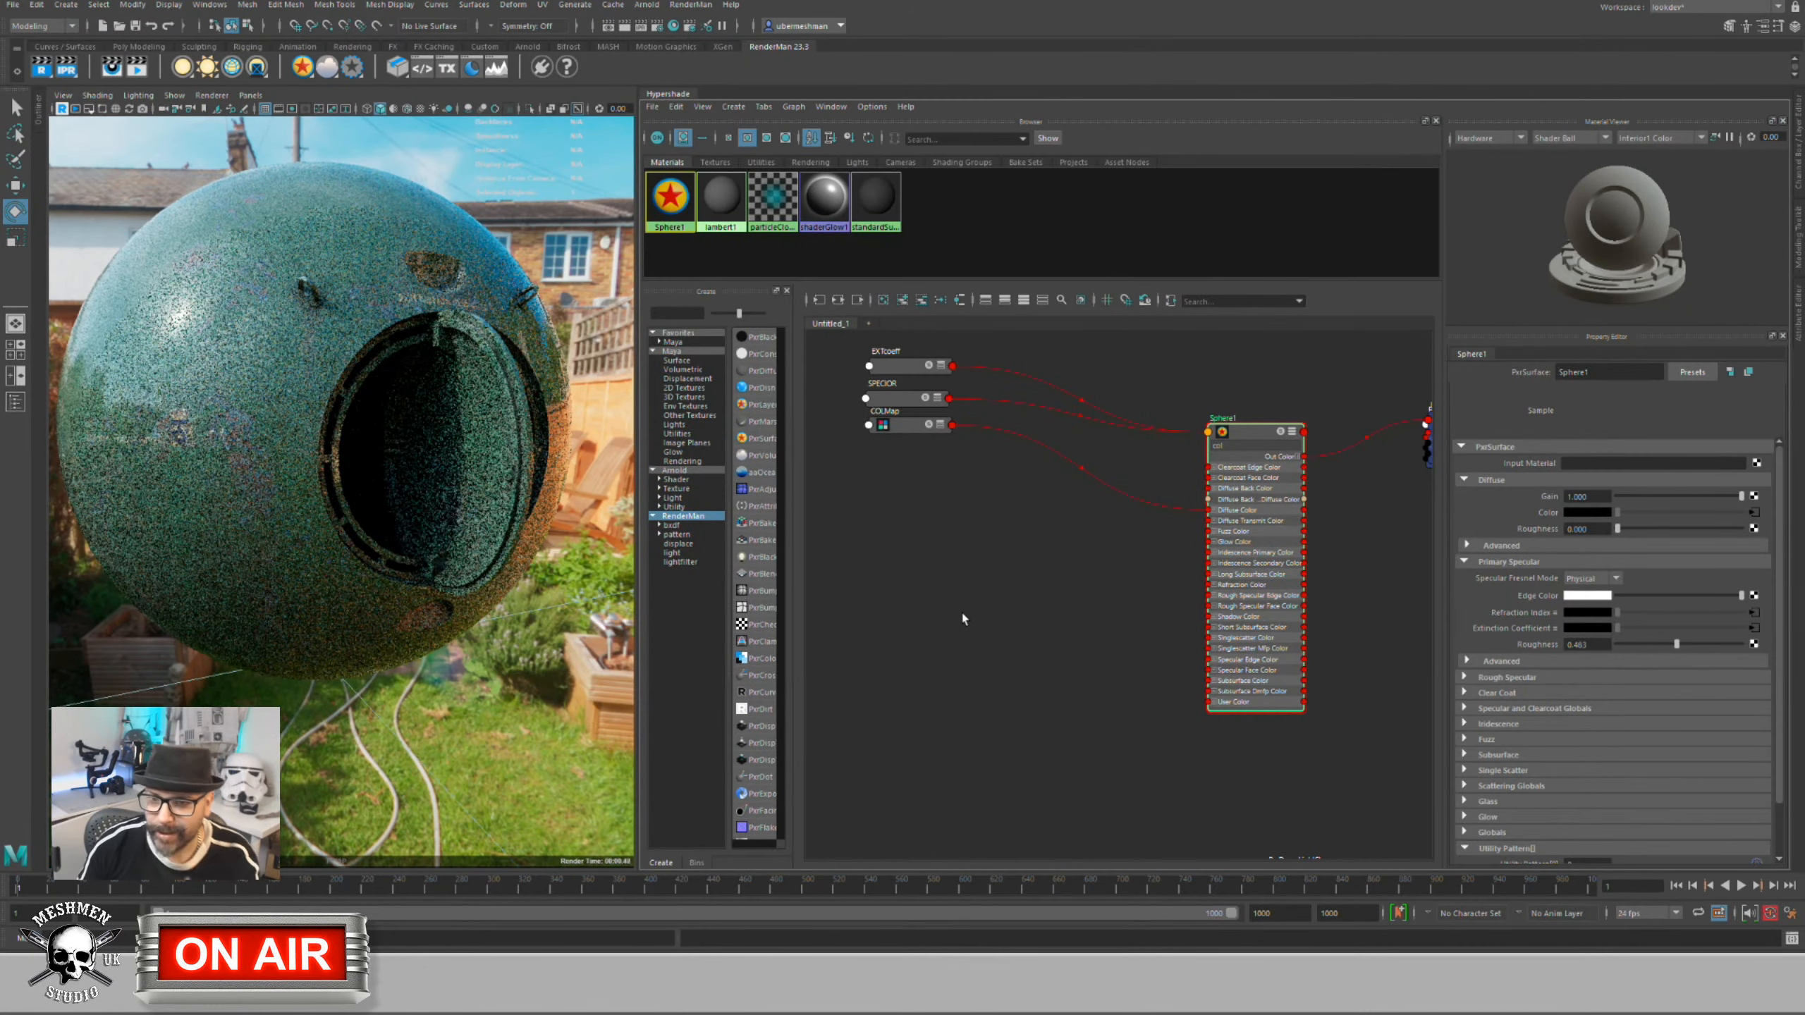
Step: Add a new PxrTexture node in the empty graph area below the COLMap node and select it
{"action": "mouse_move", "coordinate": [1010, 558]}
{"action": "middle_mouse_down", "text": "alt"}
{"action": "mouse_move", "coordinate": [1025, 559]}
{"action": "mouse_move", "coordinate": [992, 567]}
{"action": "middle_mouse_up", "text": "alt"}
{"action": "key", "text": "Tab"}
{"action": "type", "text": "pxrt"}
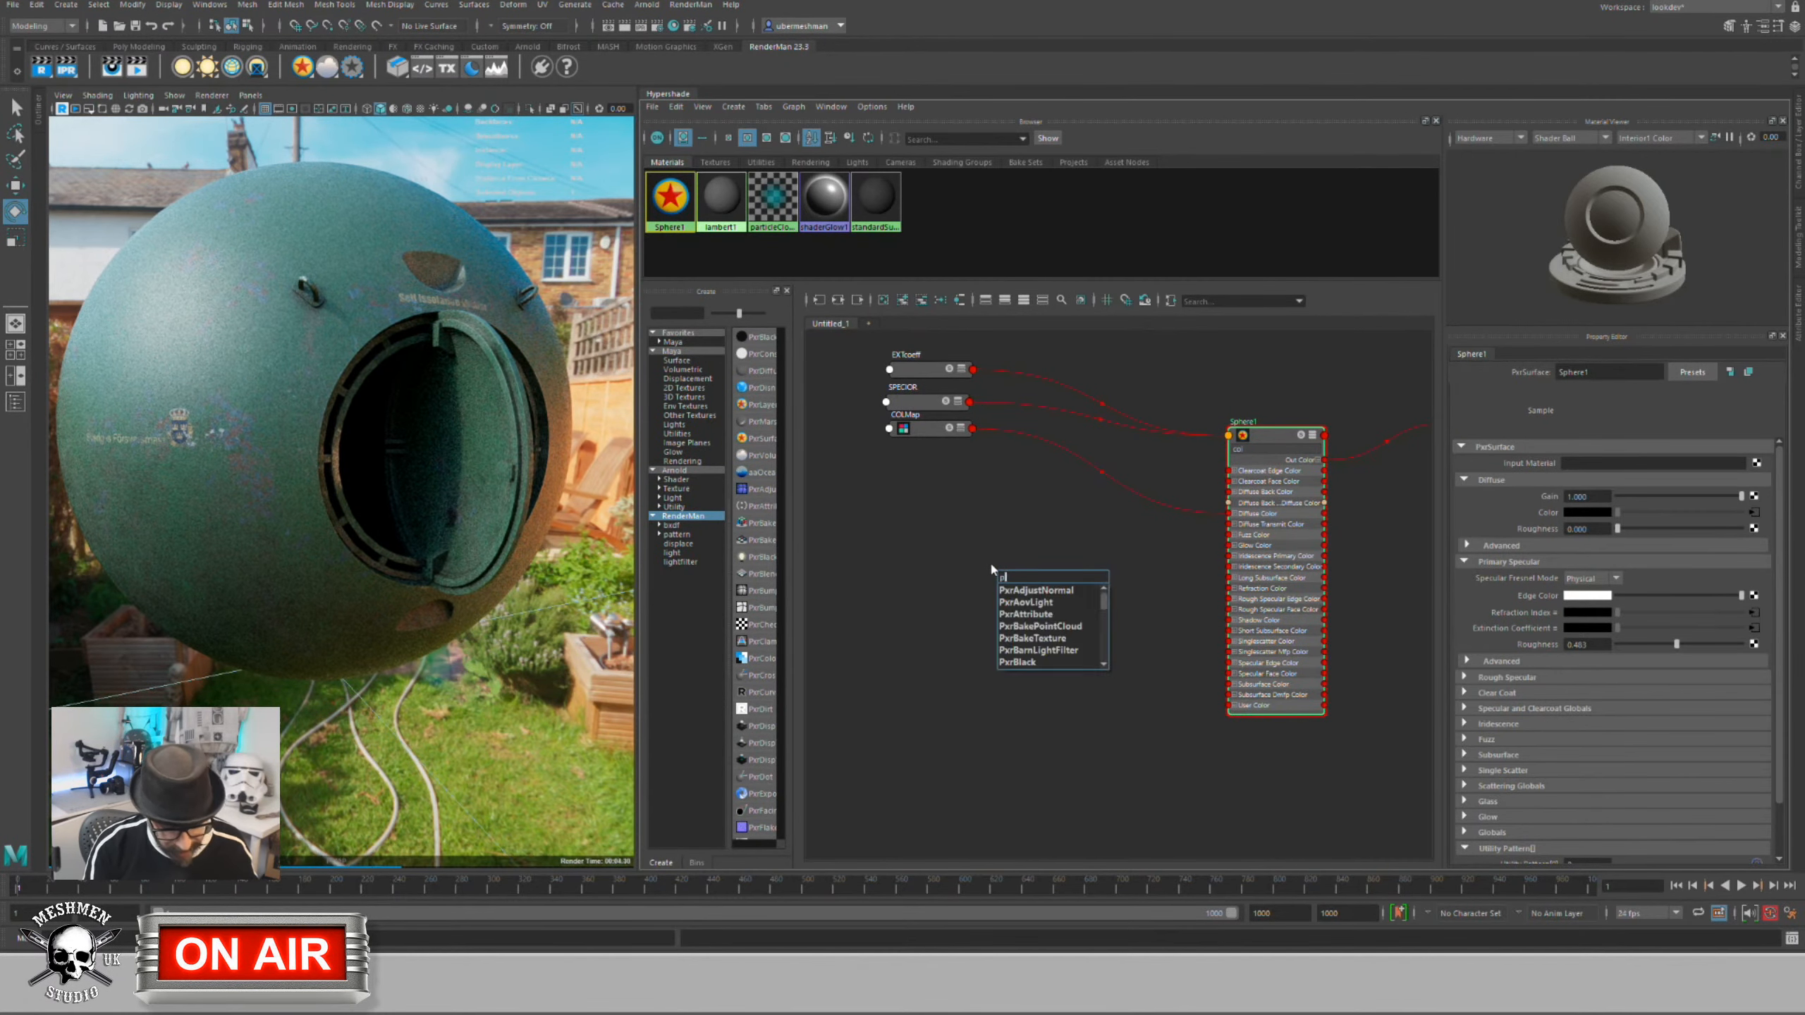
{"action": "key", "text": "Down"}
{"action": "key", "text": "Down"}
{"action": "key", "text": "Down"}
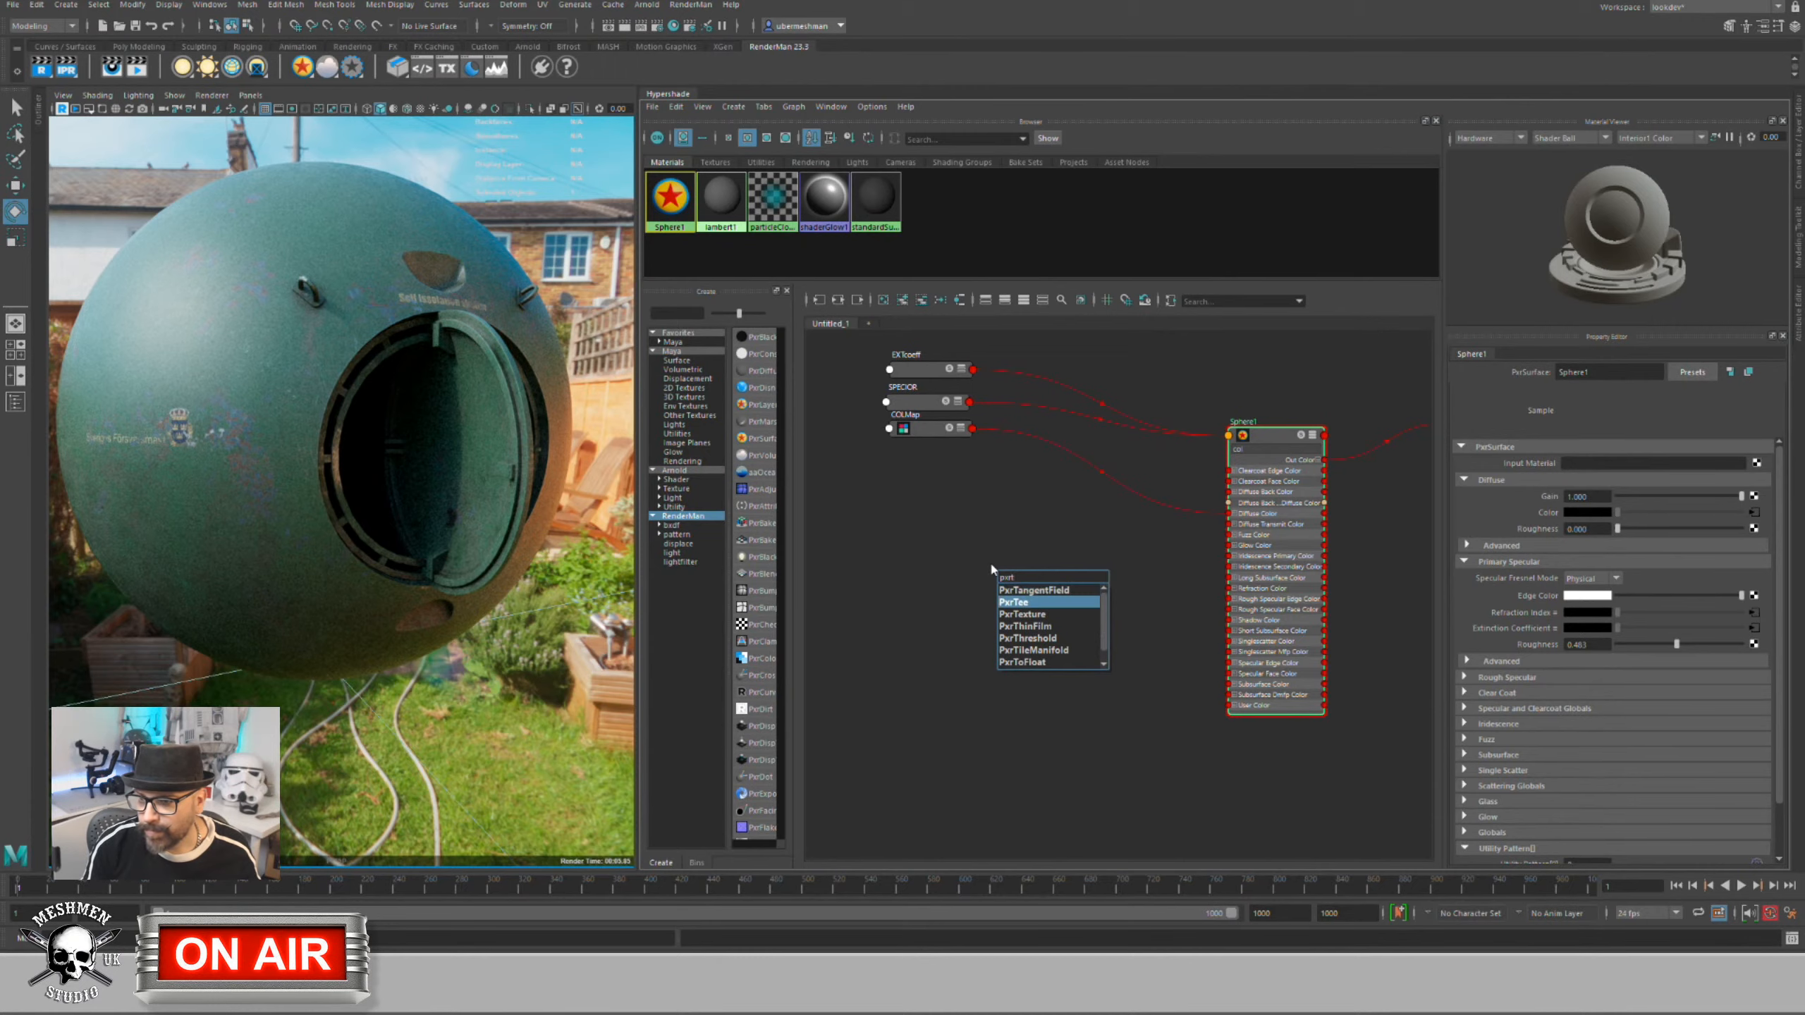
{"action": "key", "text": "Return"}
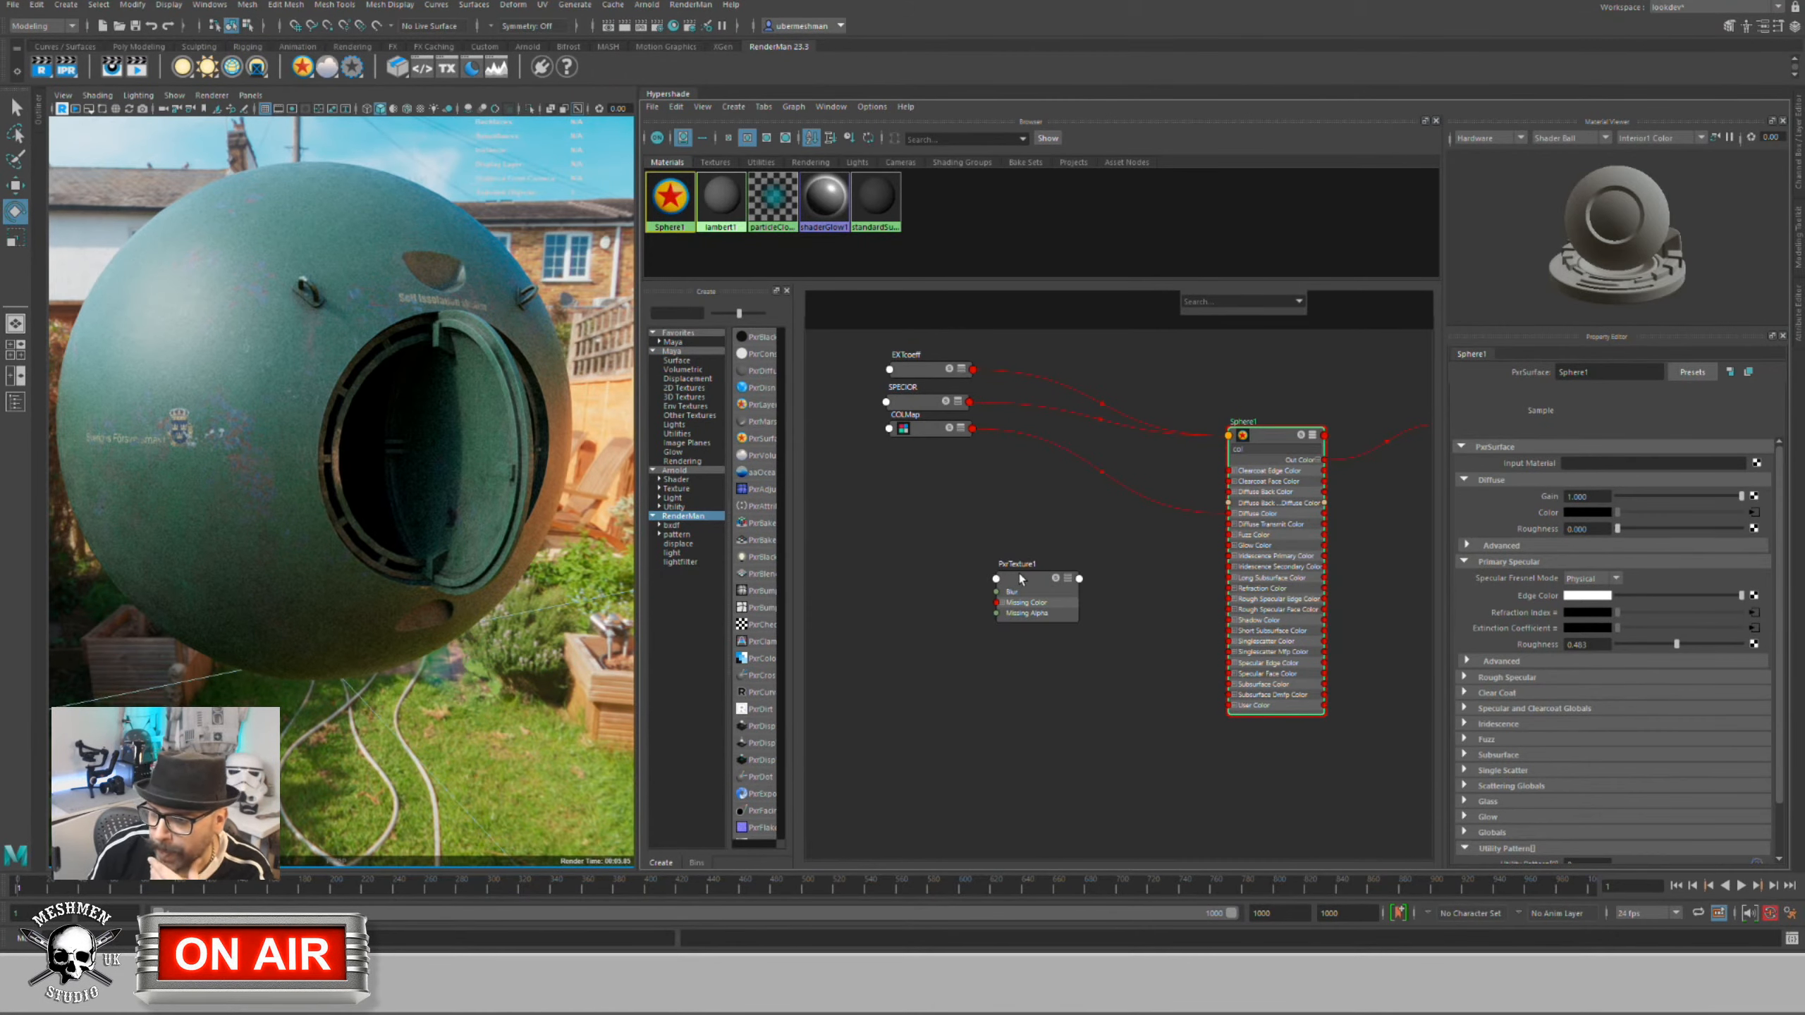
{"action": "left_click", "coordinate": [998, 577]}
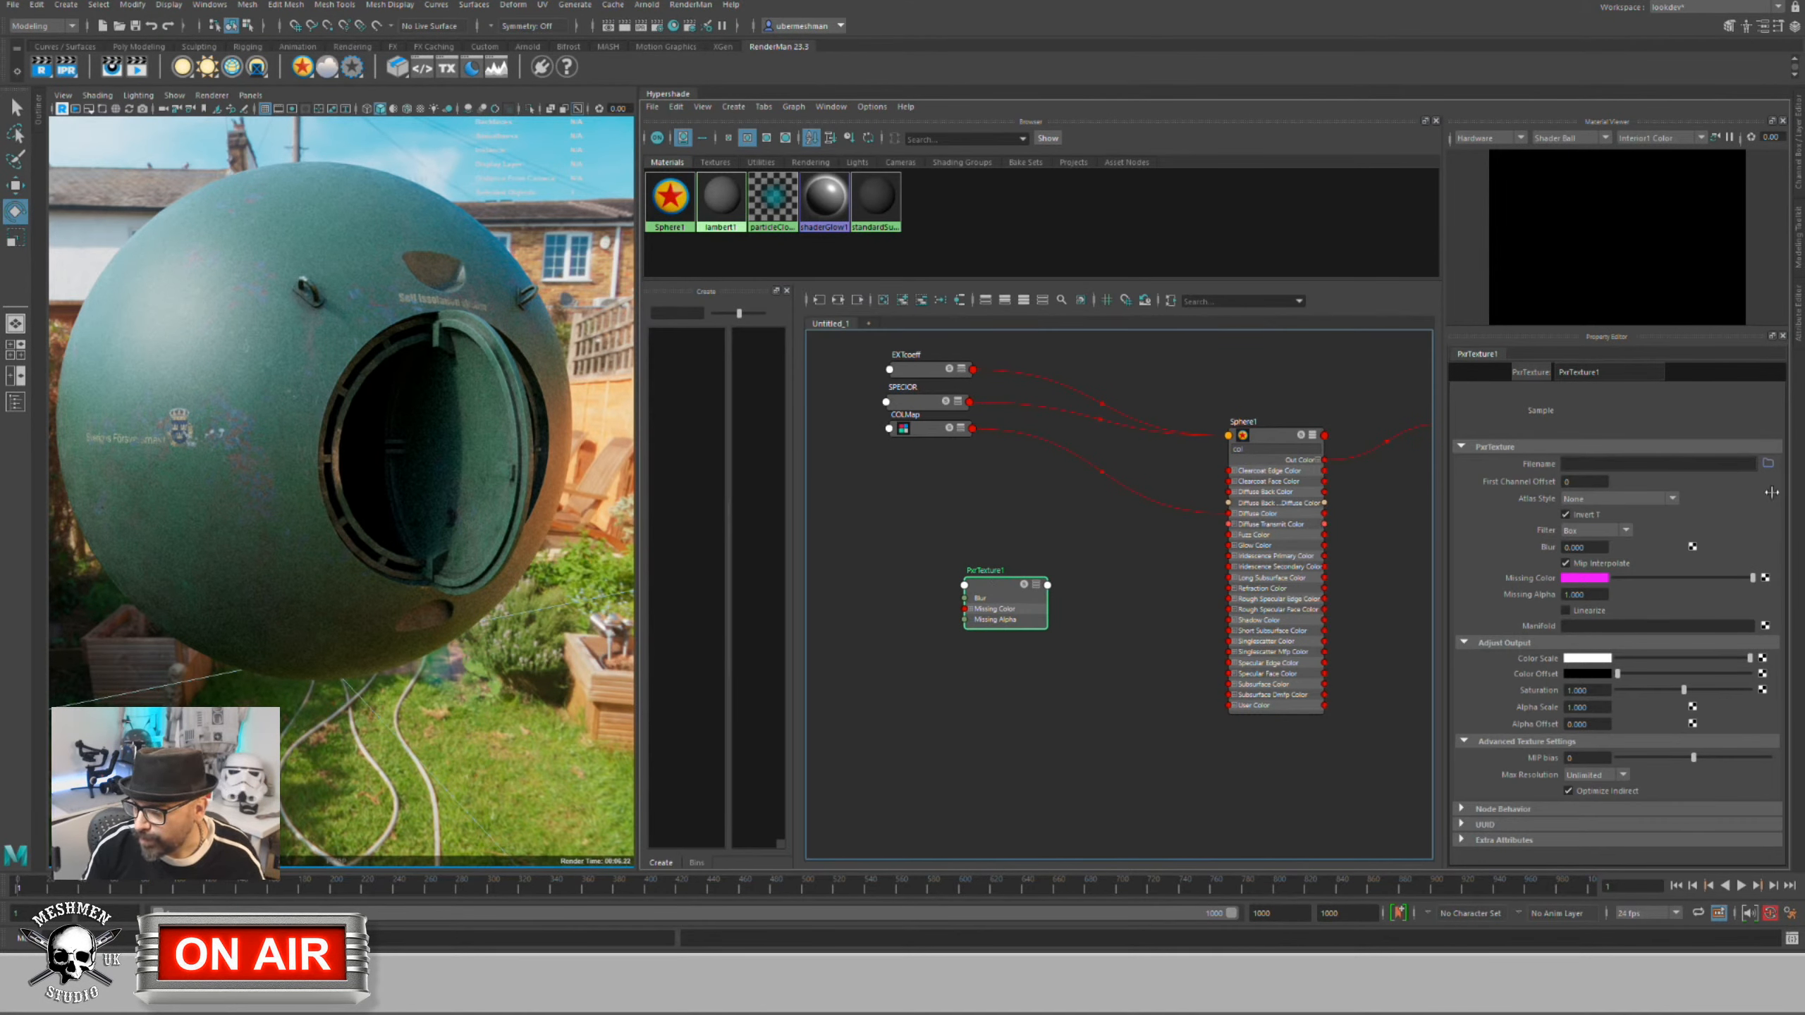
Step: Load specularRoughness.1001.exr.tex into the new PxrTexture node and set its Atlas Style to UDIM (Mari)
{"action": "left_click", "coordinate": [1768, 463]}
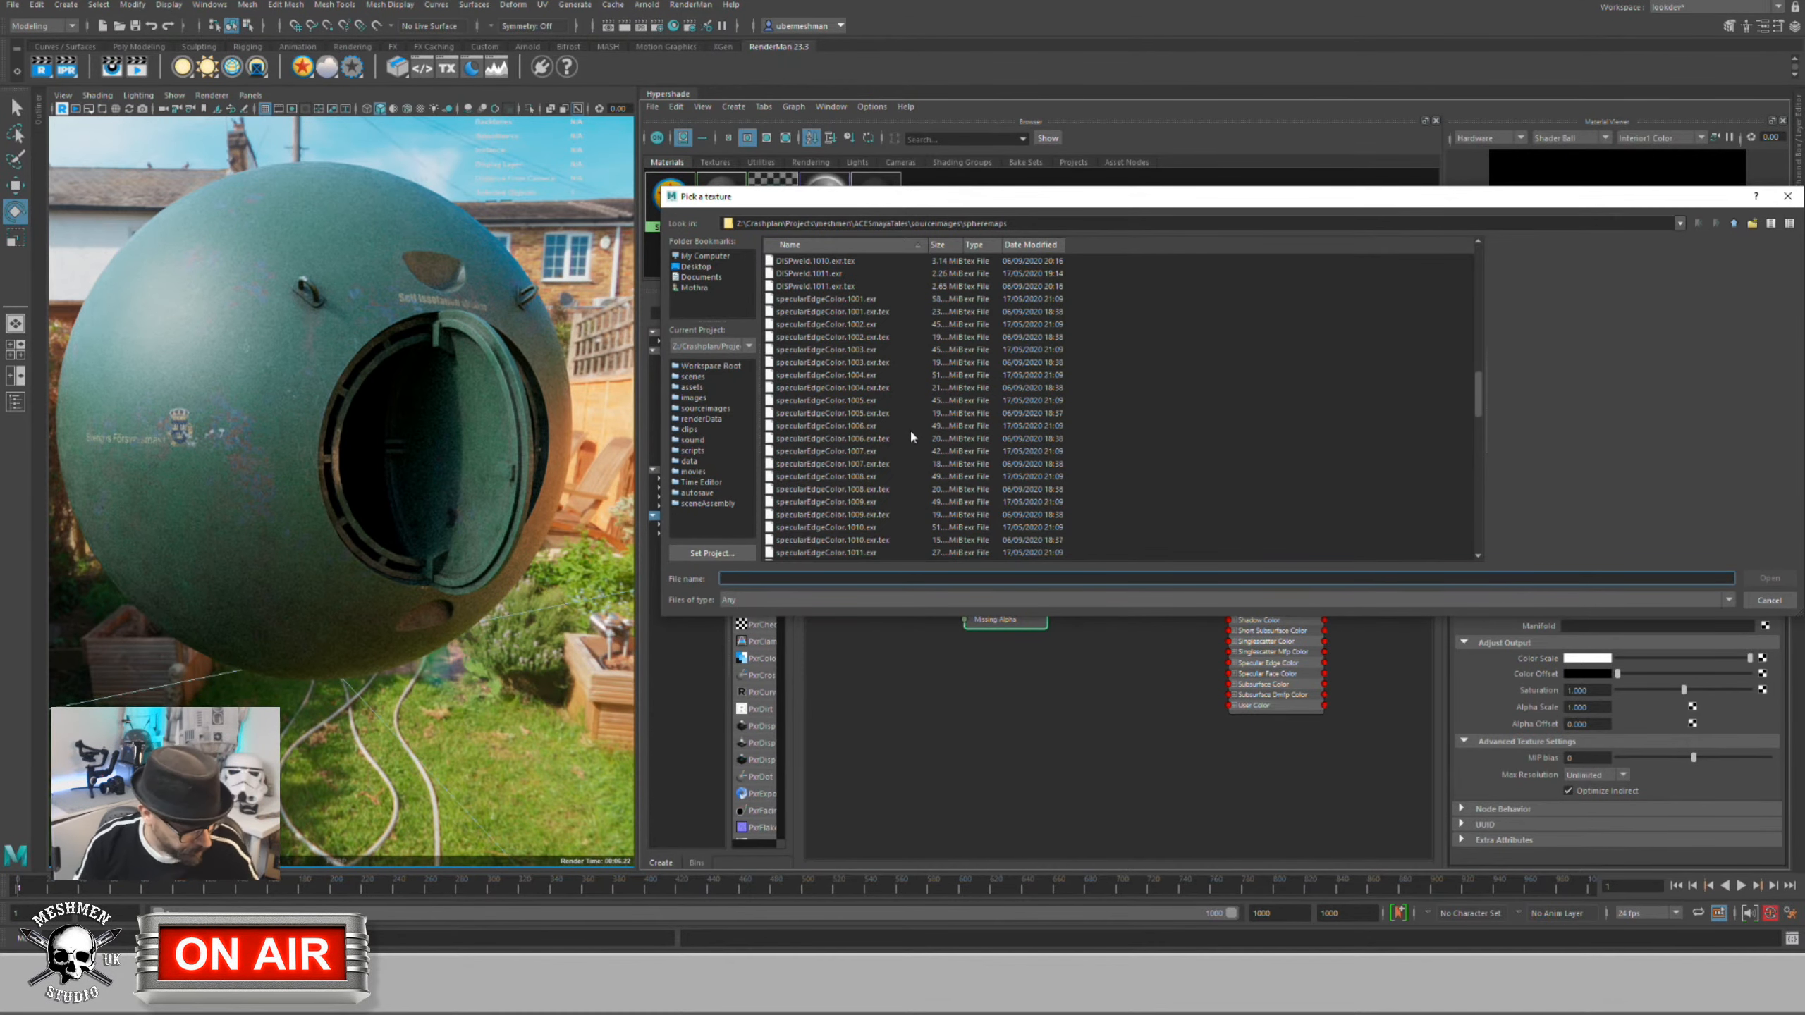
{"action": "scroll", "coordinate": [911, 436], "scroll_direction": "down", "scroll_amount": 13}
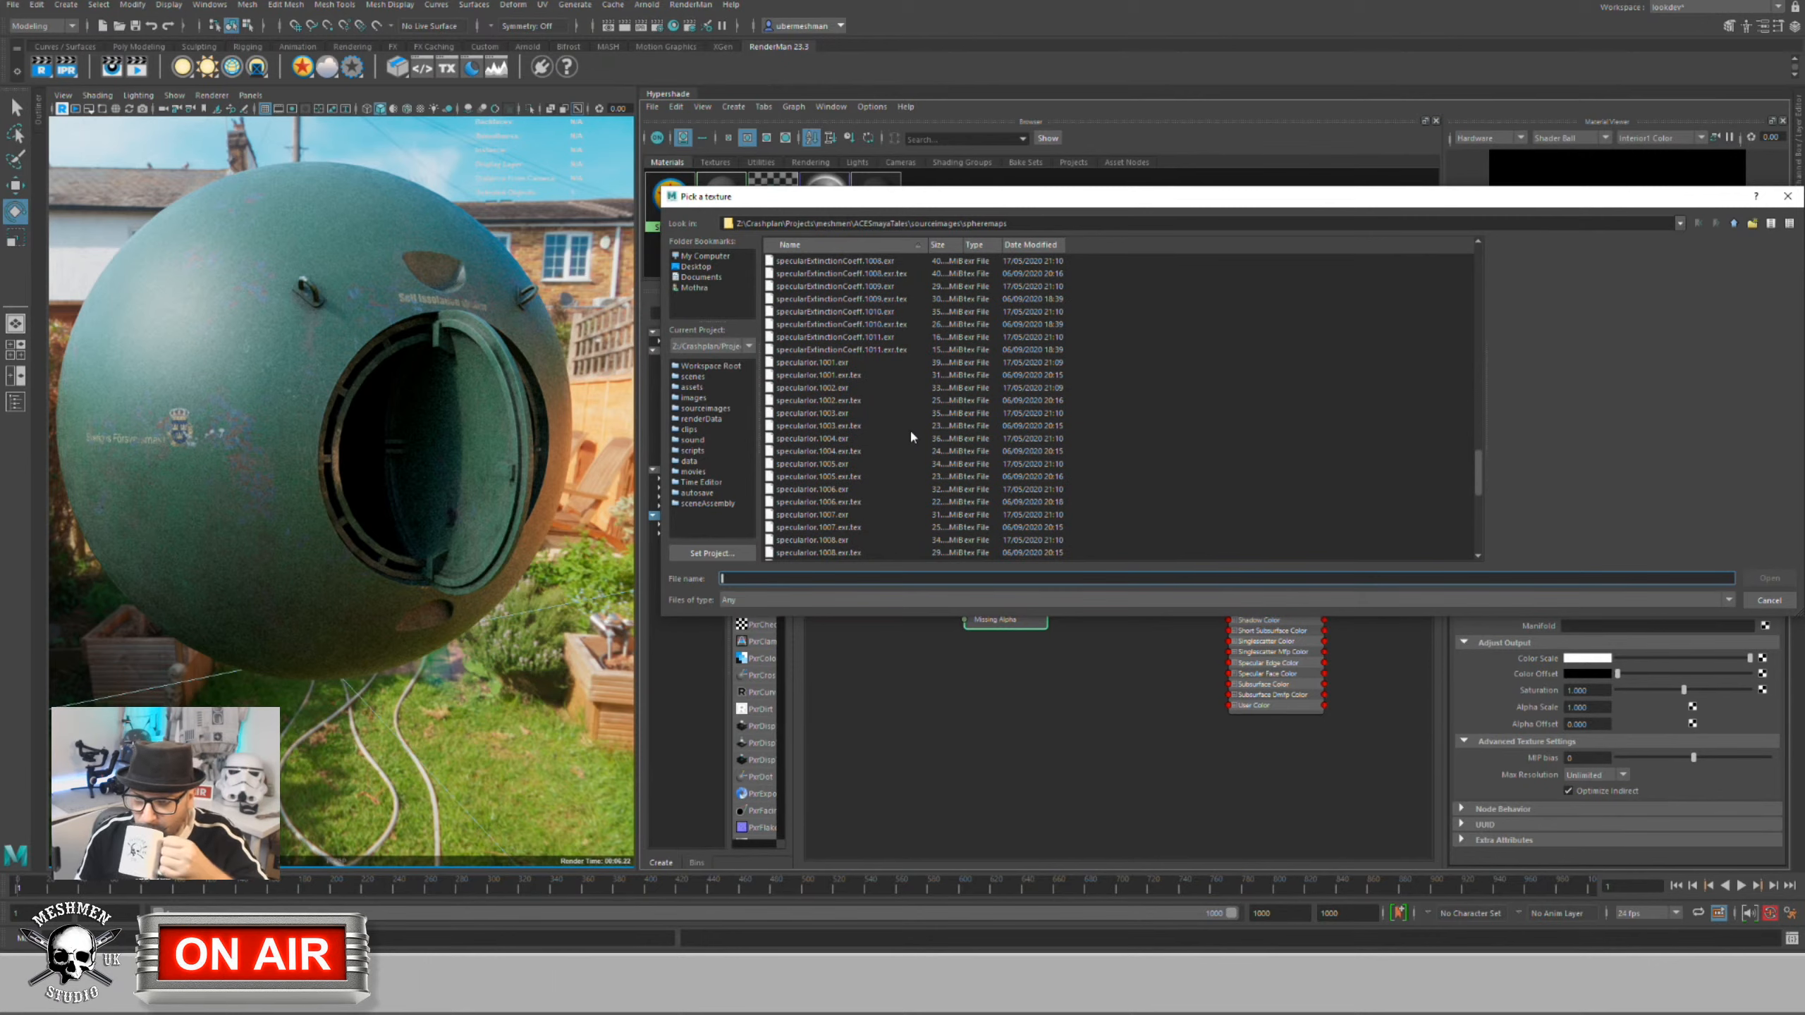
{"action": "scroll", "coordinate": [911, 437], "scroll_direction": "down", "scroll_amount": 9}
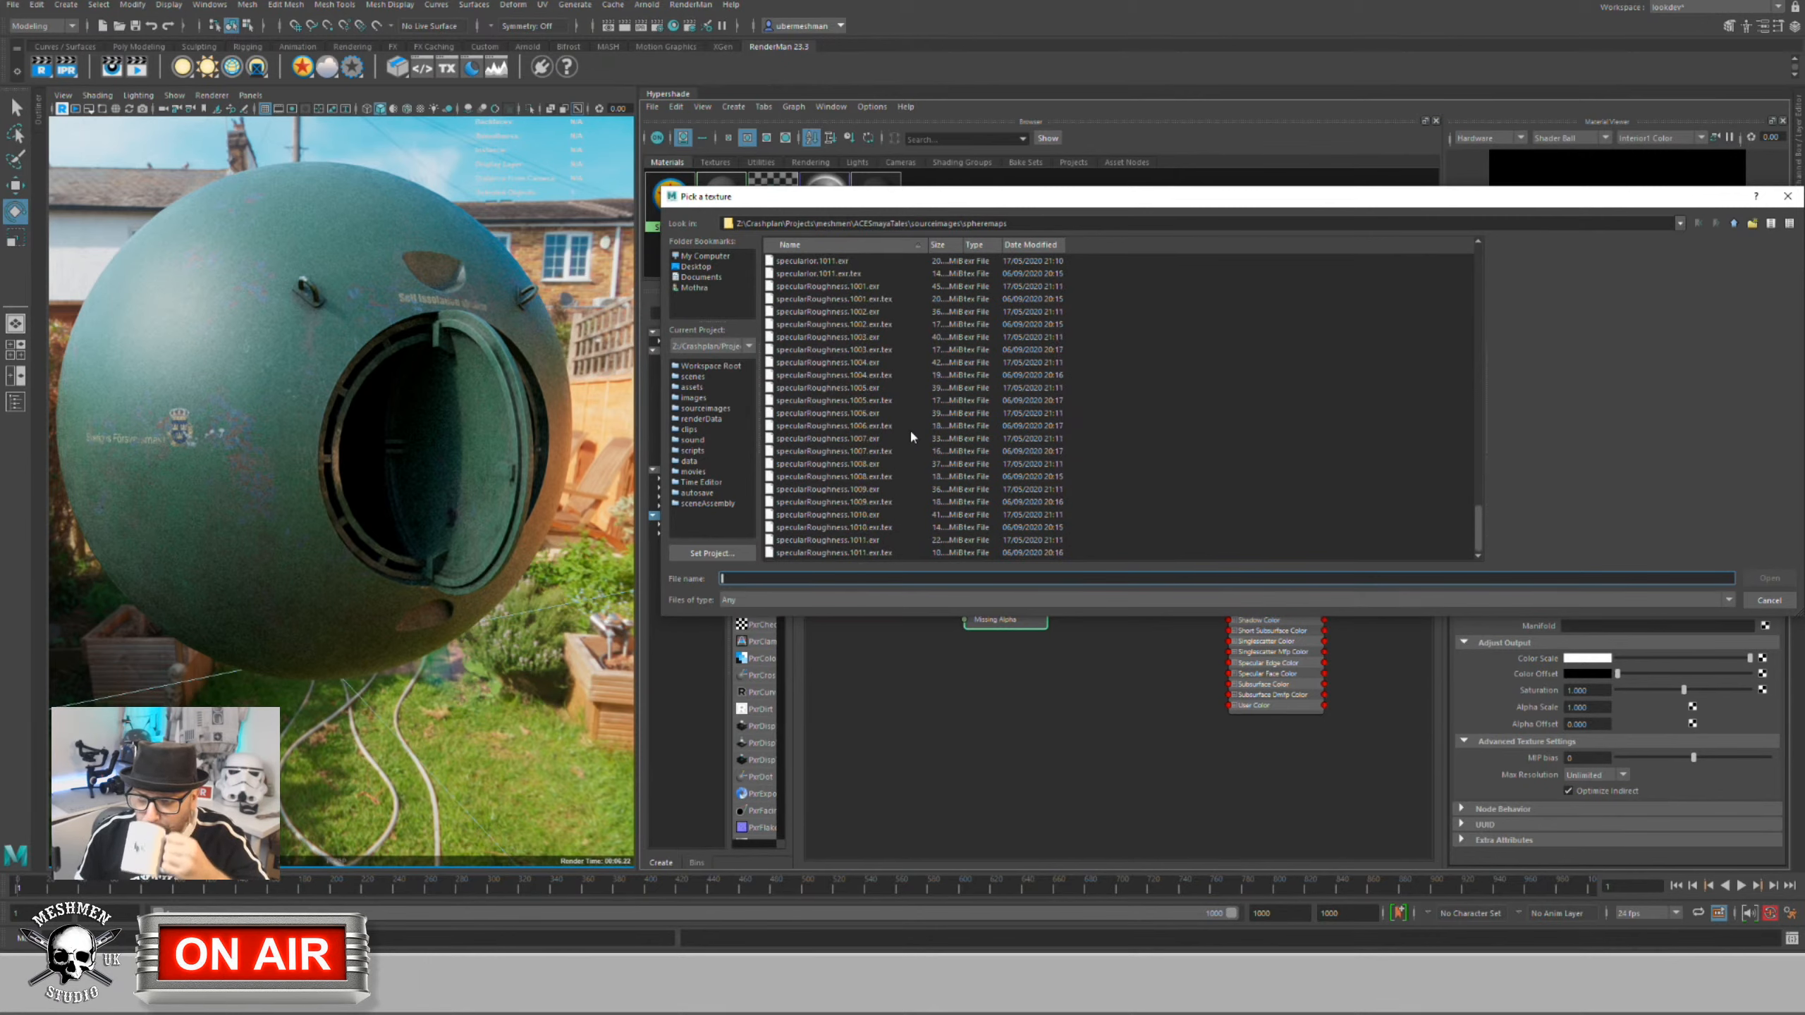
{"action": "left_click", "coordinate": [825, 300]}
{"action": "left_click", "coordinate": [1770, 579]}
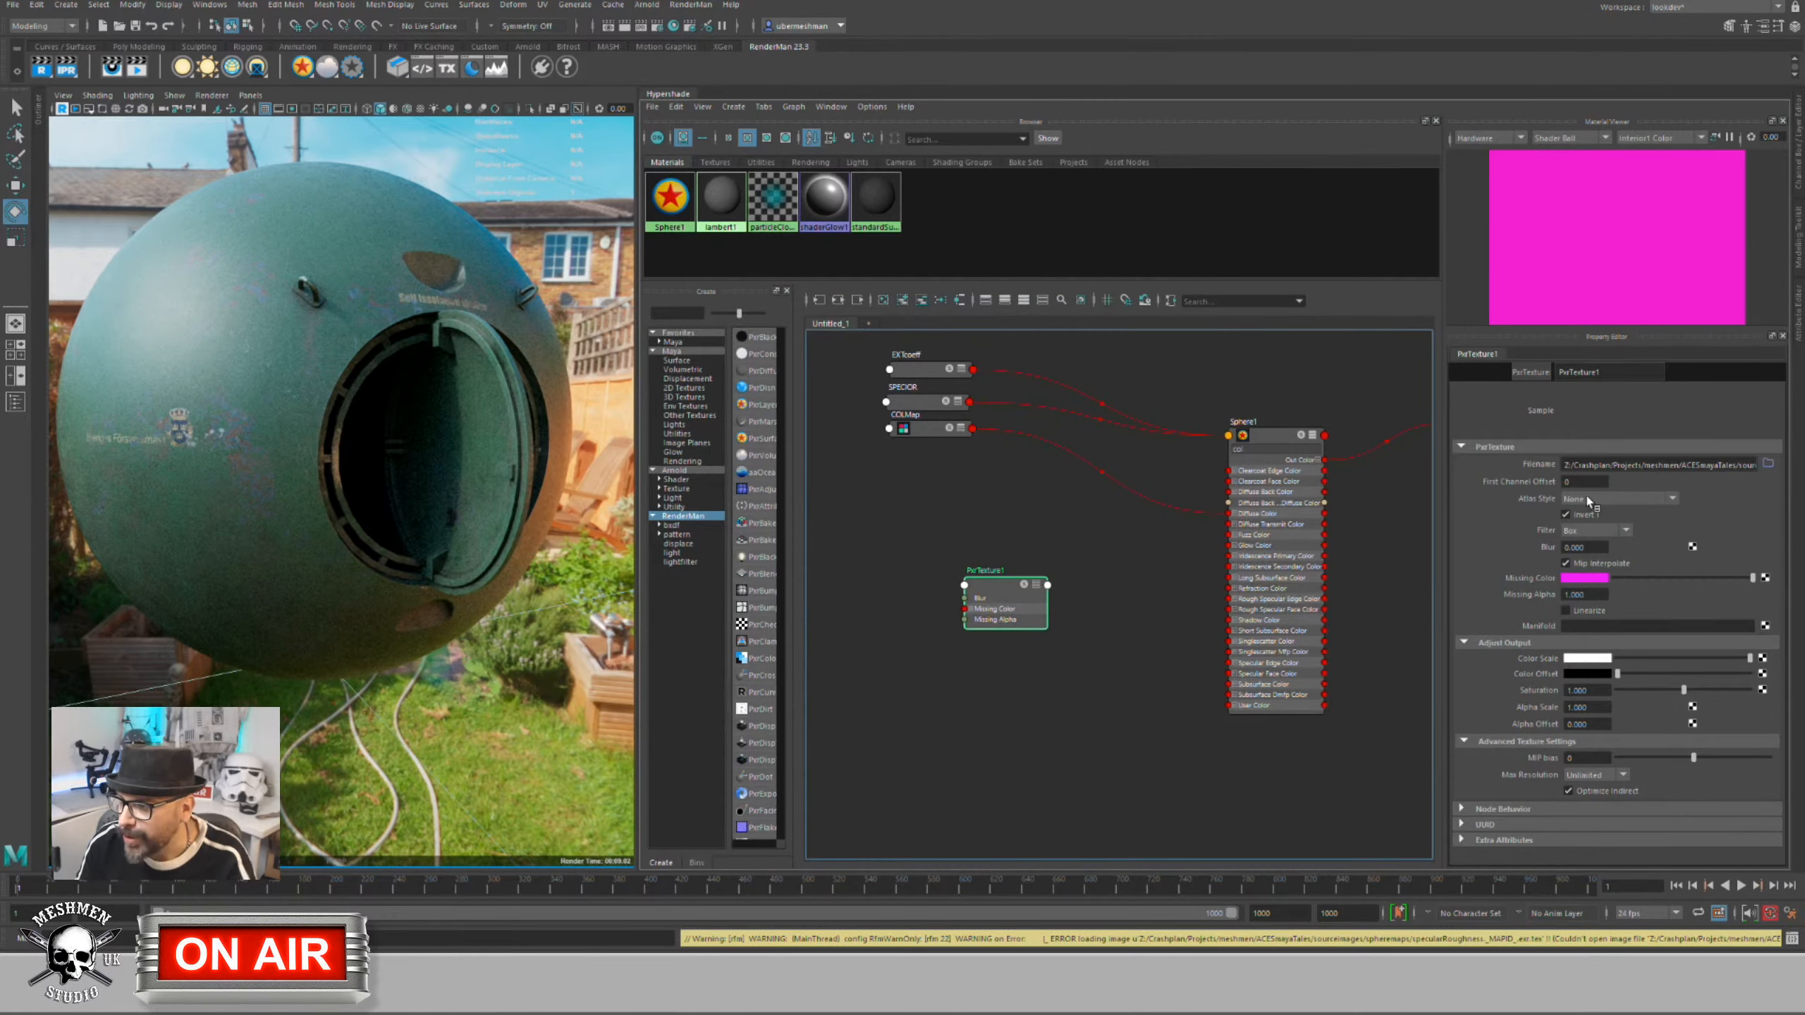
{"action": "left_click", "coordinate": [1720, 466]}
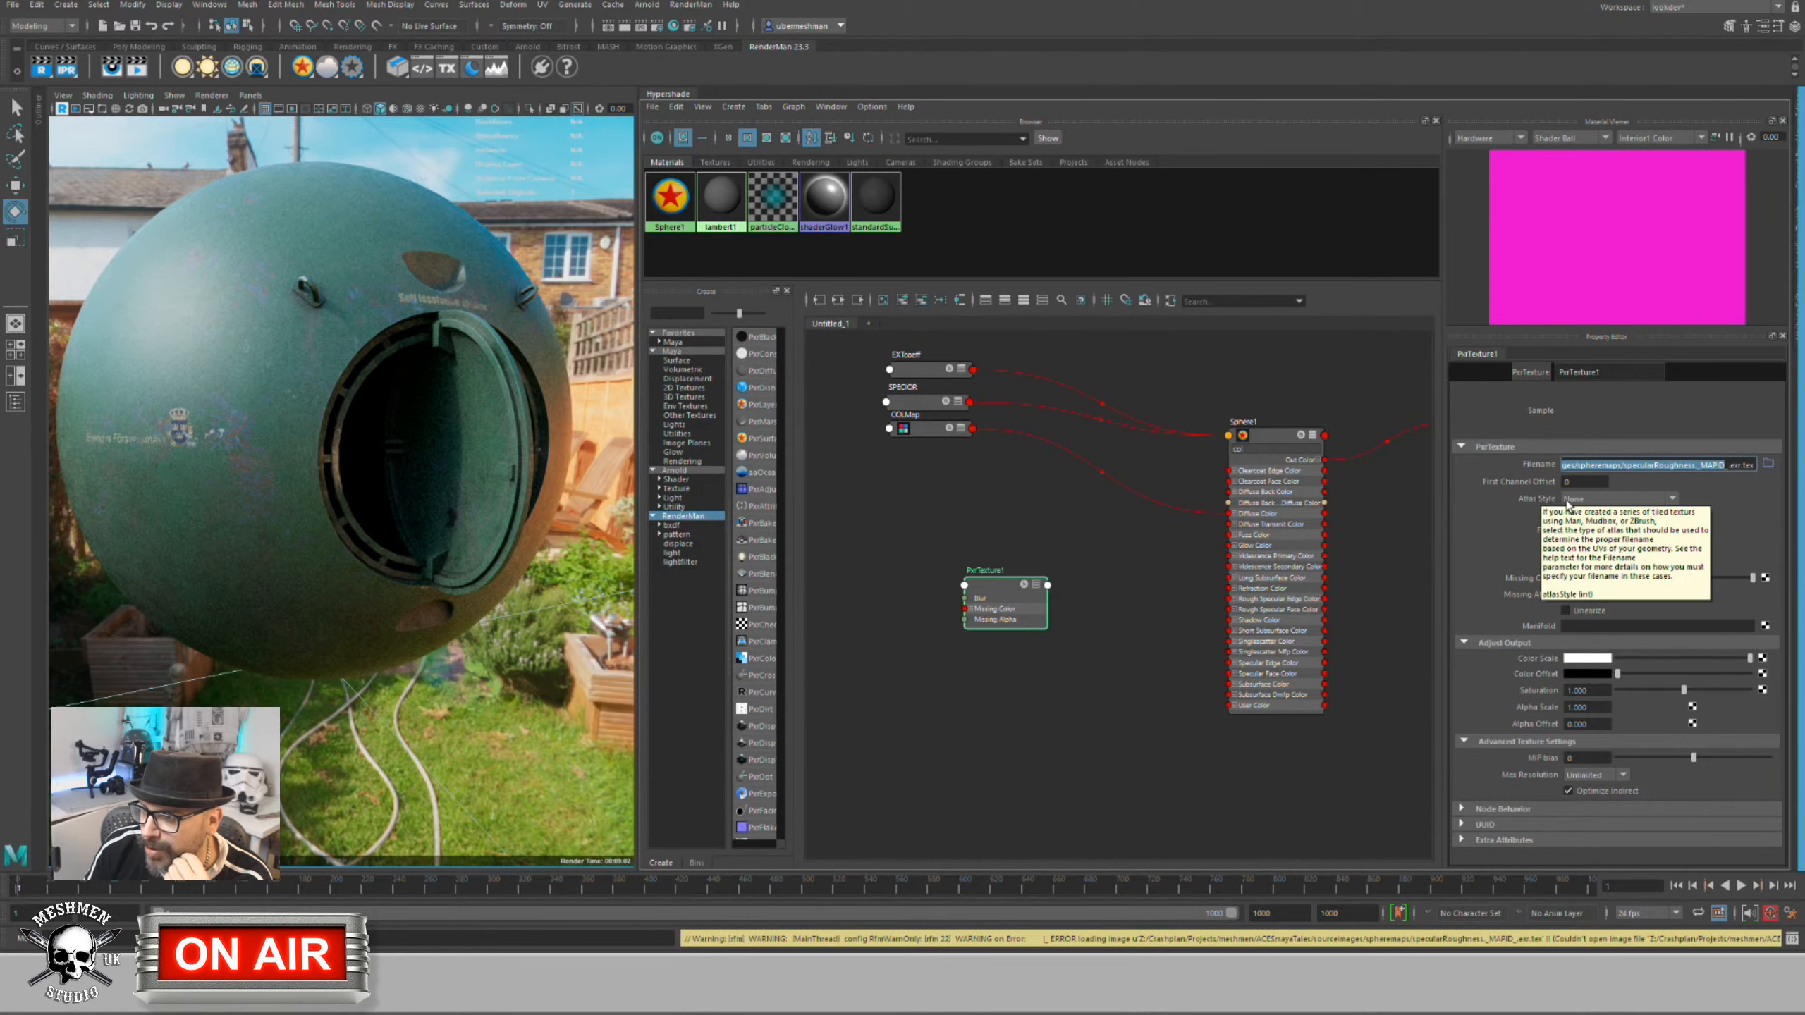
{"action": "left_click", "coordinate": [1582, 500]}
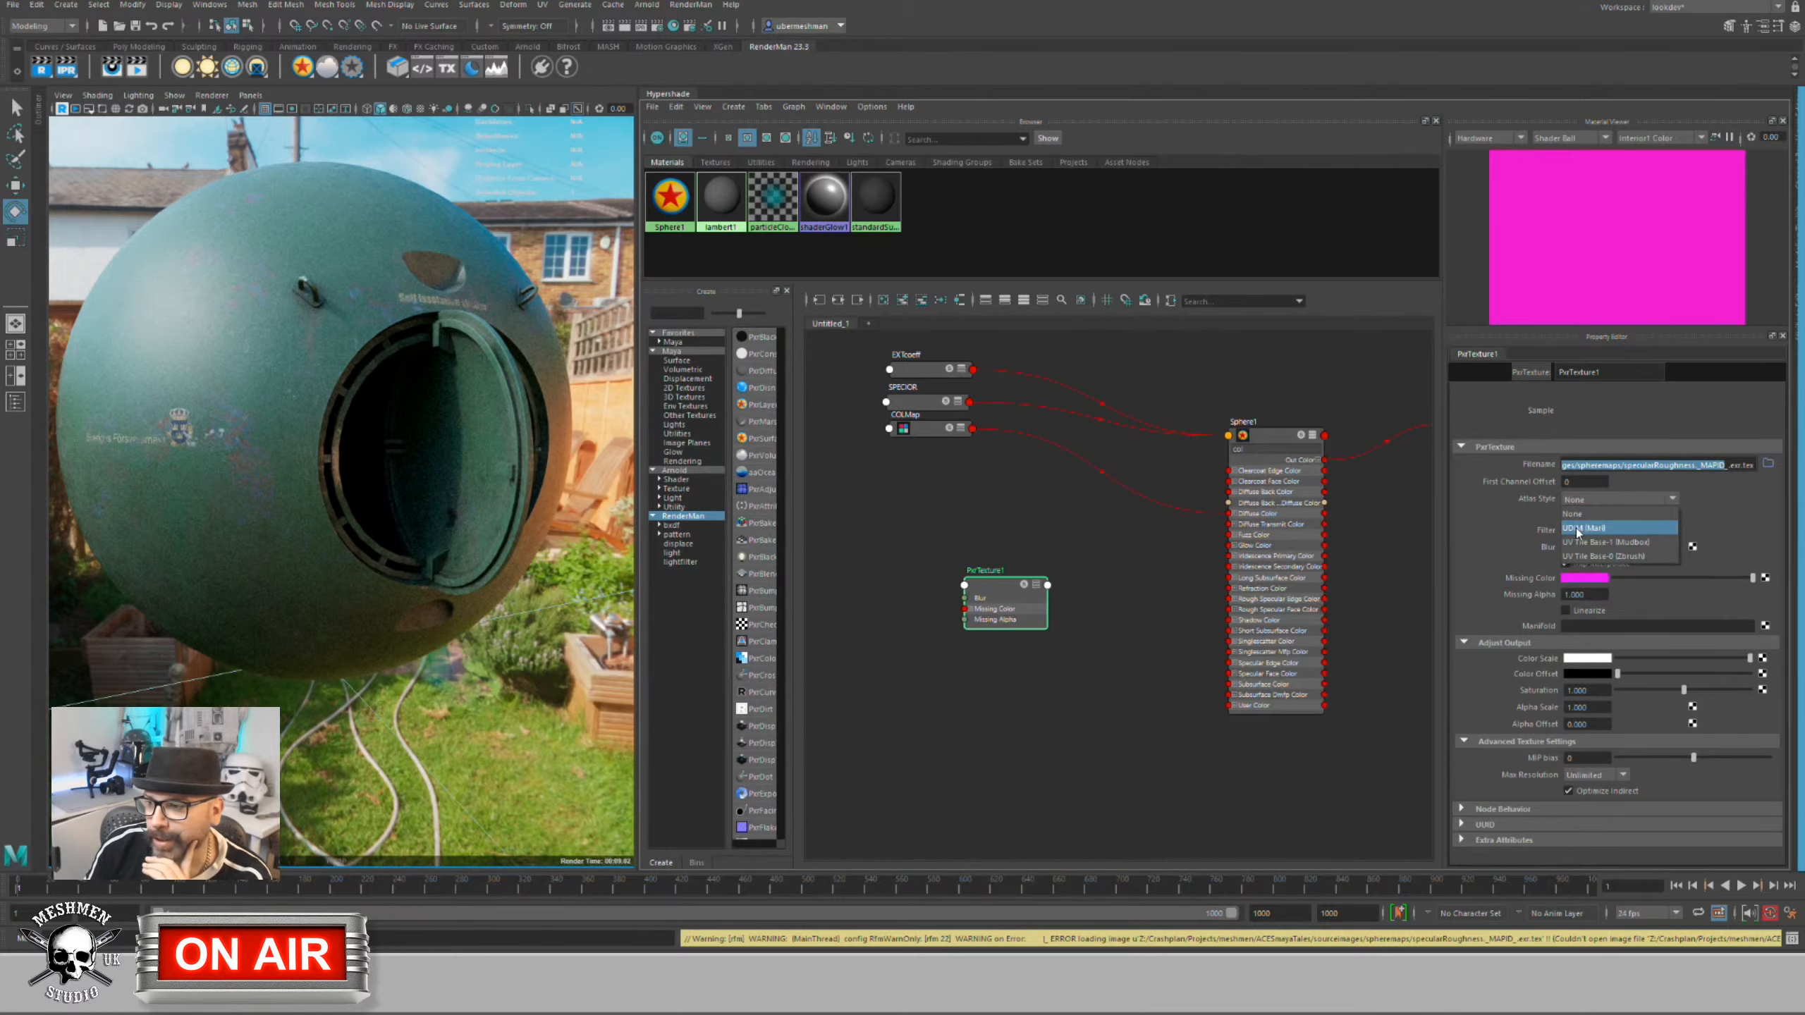
{"action": "left_click", "coordinate": [1577, 528]}
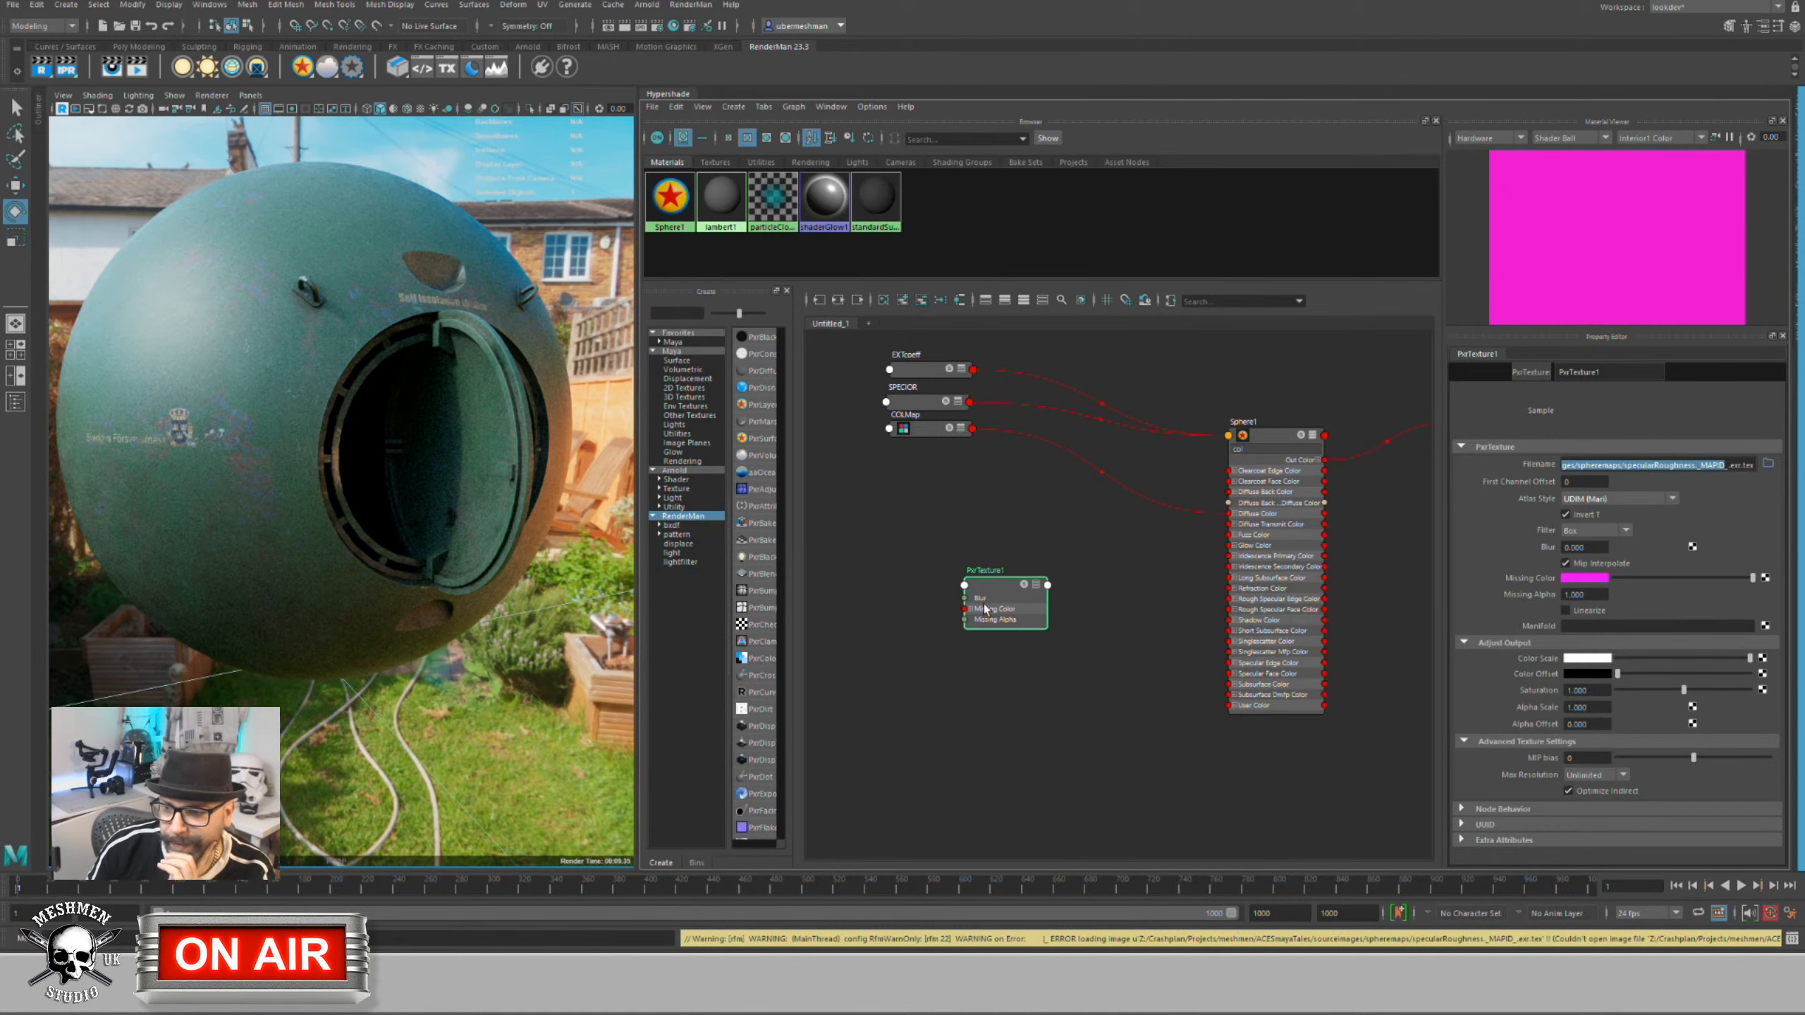
Step: Shift the roughness texture node slightly away from Sphere1 and rename it SPECR
{"action": "left_click_drag", "start_coordinate": [995, 592], "coordinate": [952, 585]}
{"action": "double_click", "coordinate": [952, 563]}
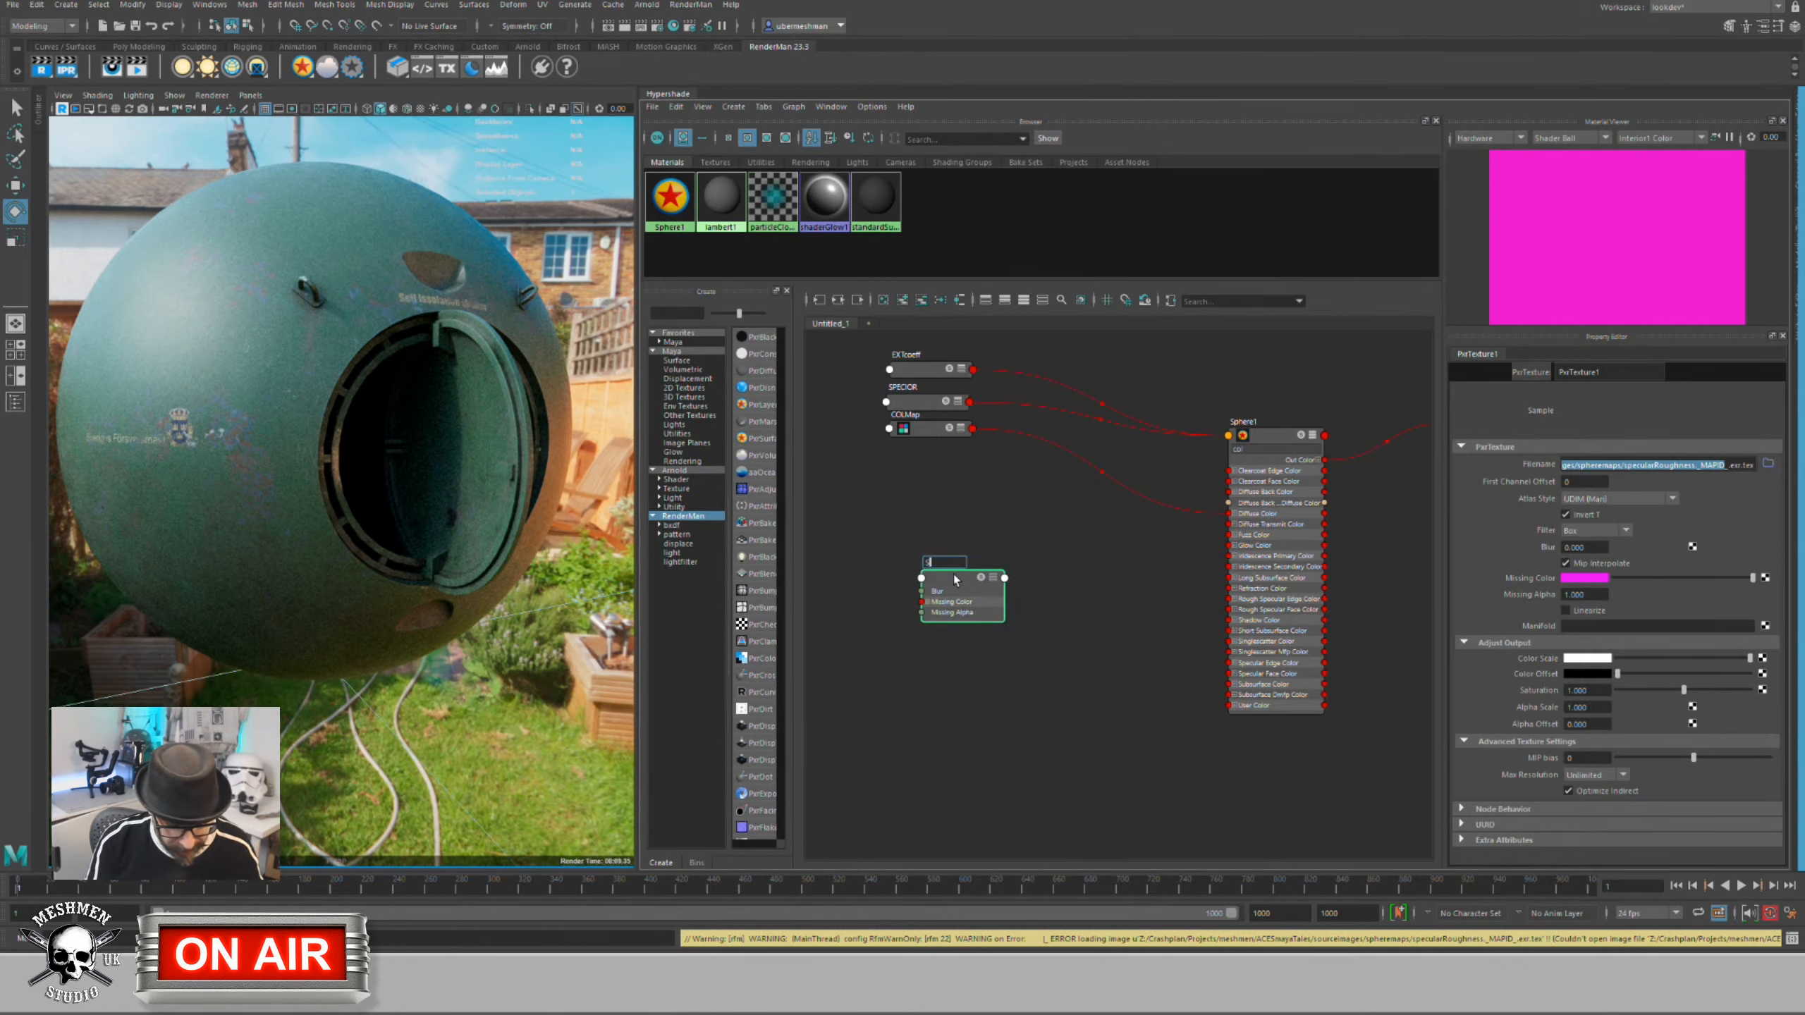
{"action": "type", "text": "SPECR"}
{"action": "key", "text": "Return"}
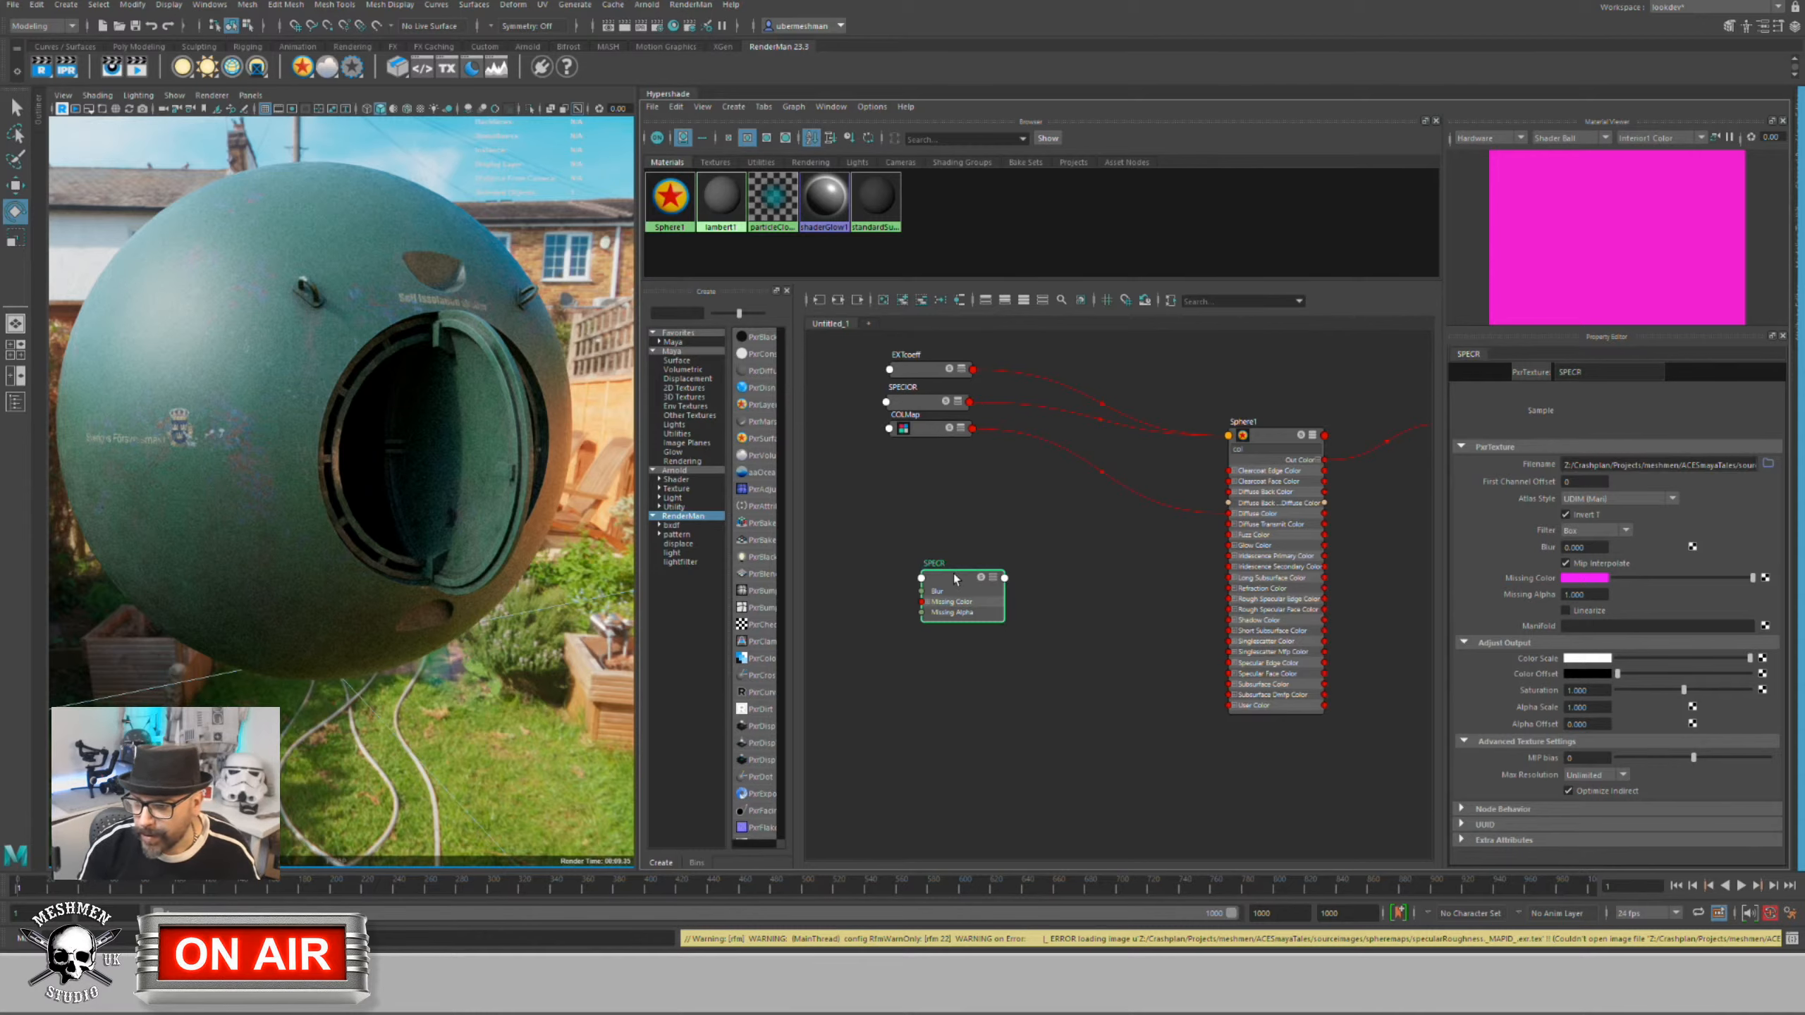
Step: Connect SPECR's Result R to Sphere1's Specular Roughness, filtering Sphere1's attributes by "spe", and collapse the SPECR node
{"action": "key", "text": "3"}
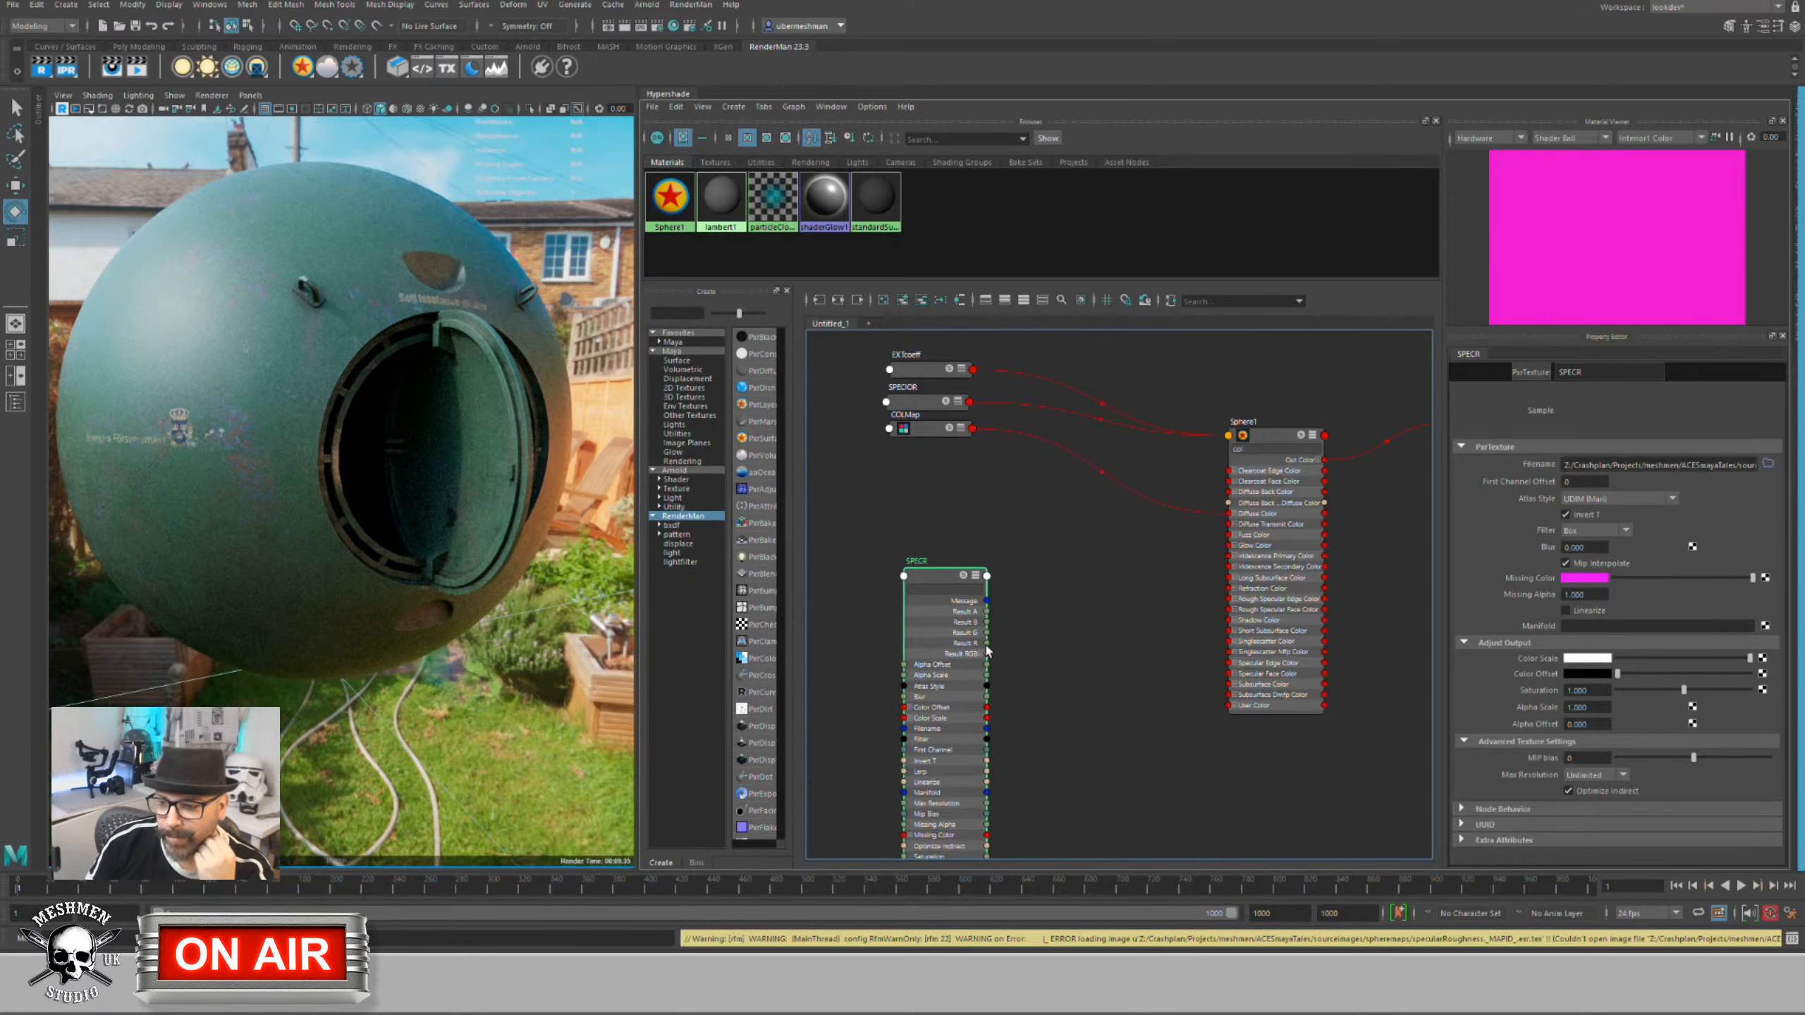
{"action": "left_click_drag", "start_coordinate": [987, 643], "coordinate": [1100, 571]}
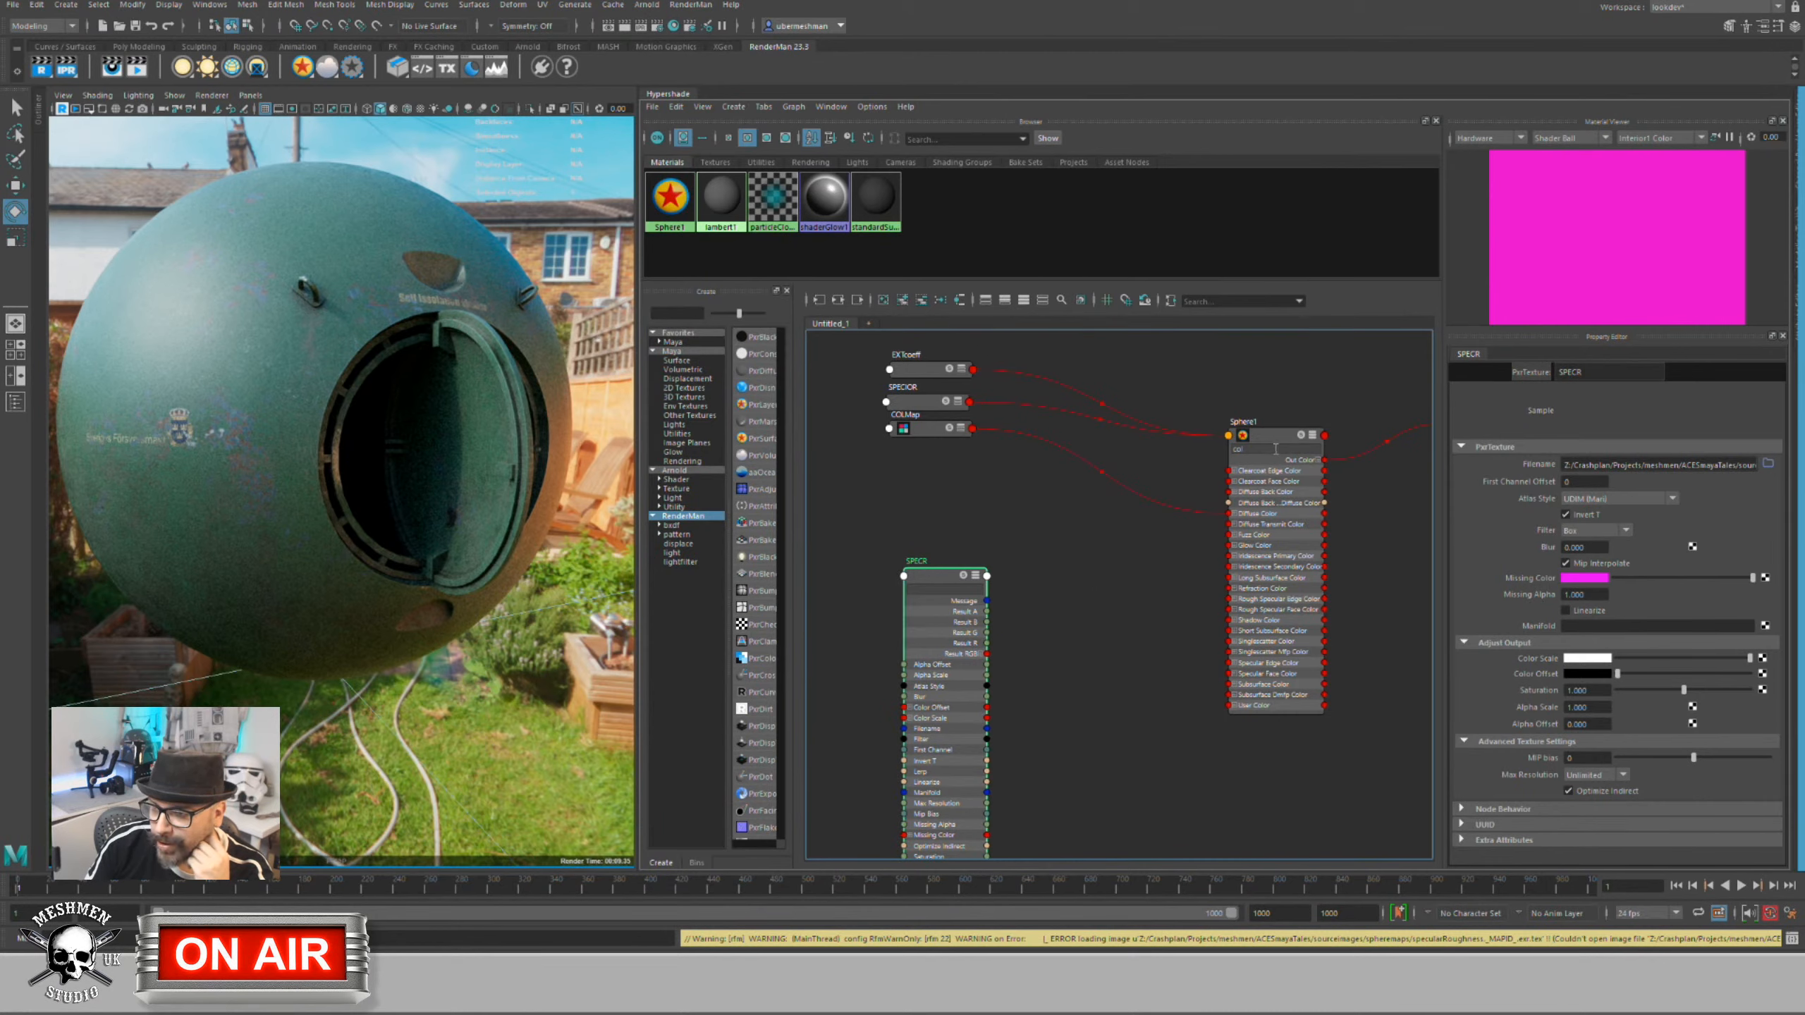
{"action": "type", "text": "spec"}
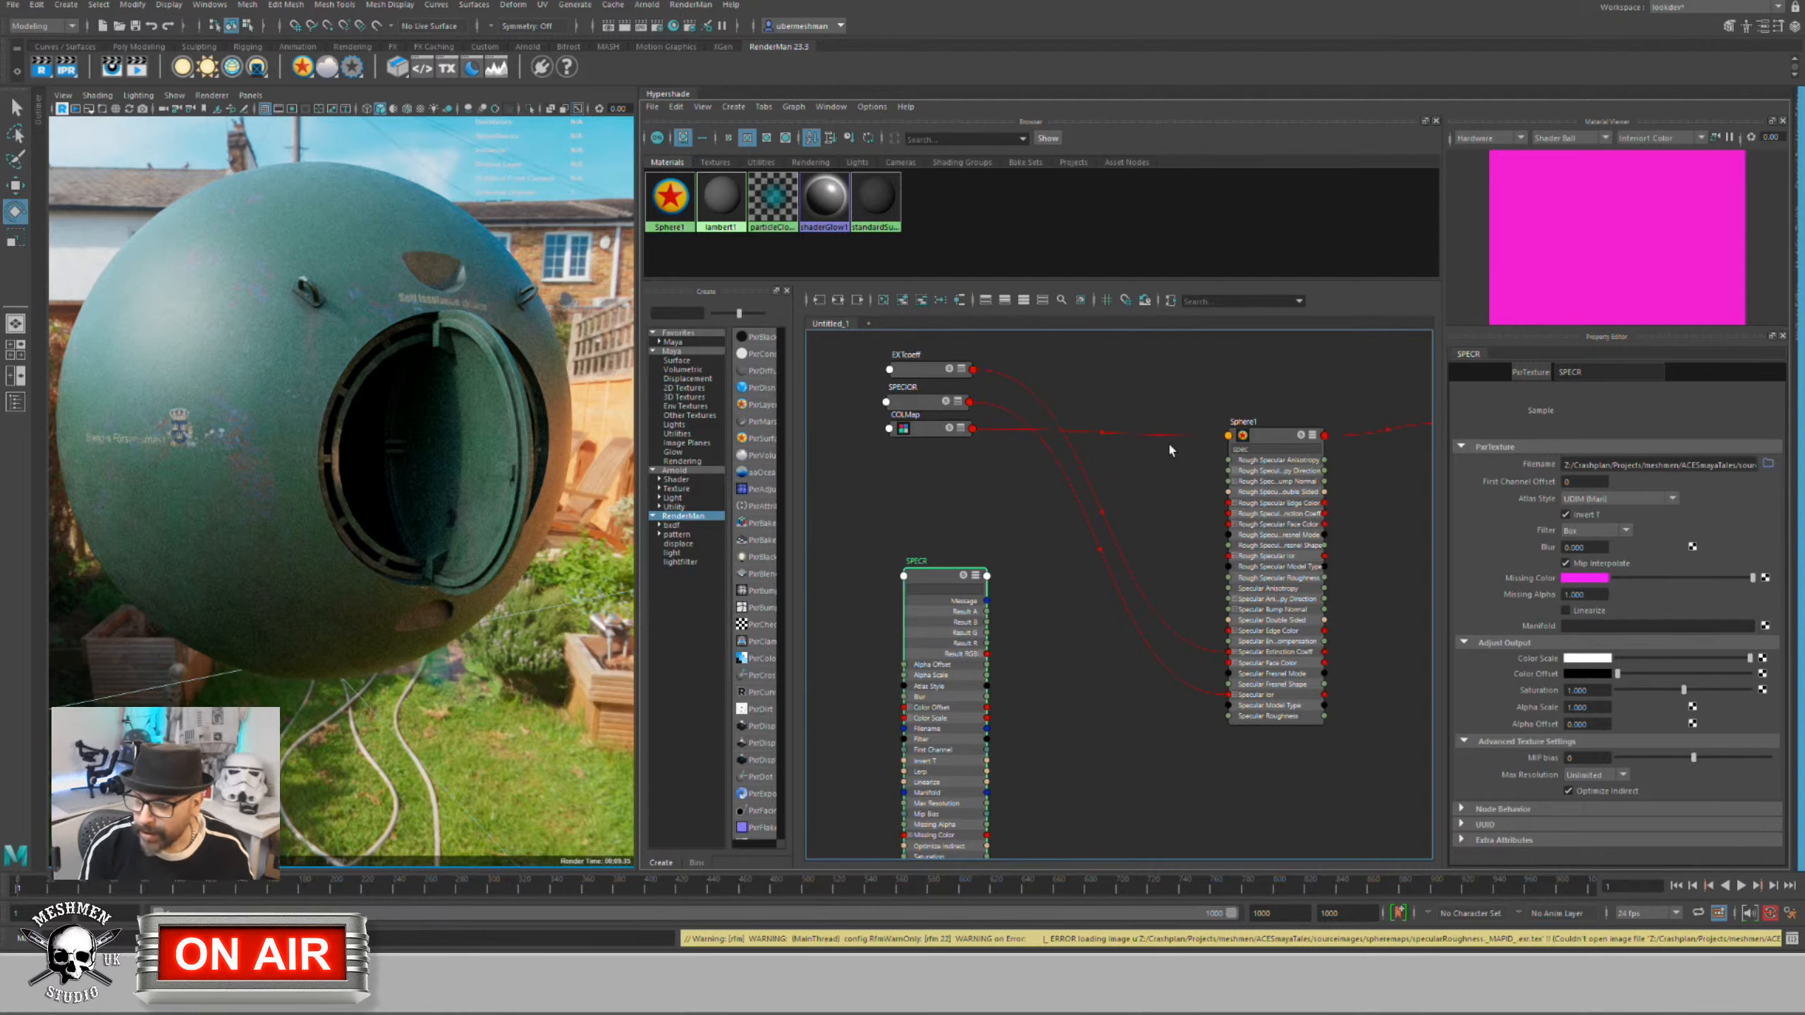
{"action": "type", "text": "r"}
{"action": "key", "text": "BackSpace"}
{"action": "key", "text": "BackSpace"}
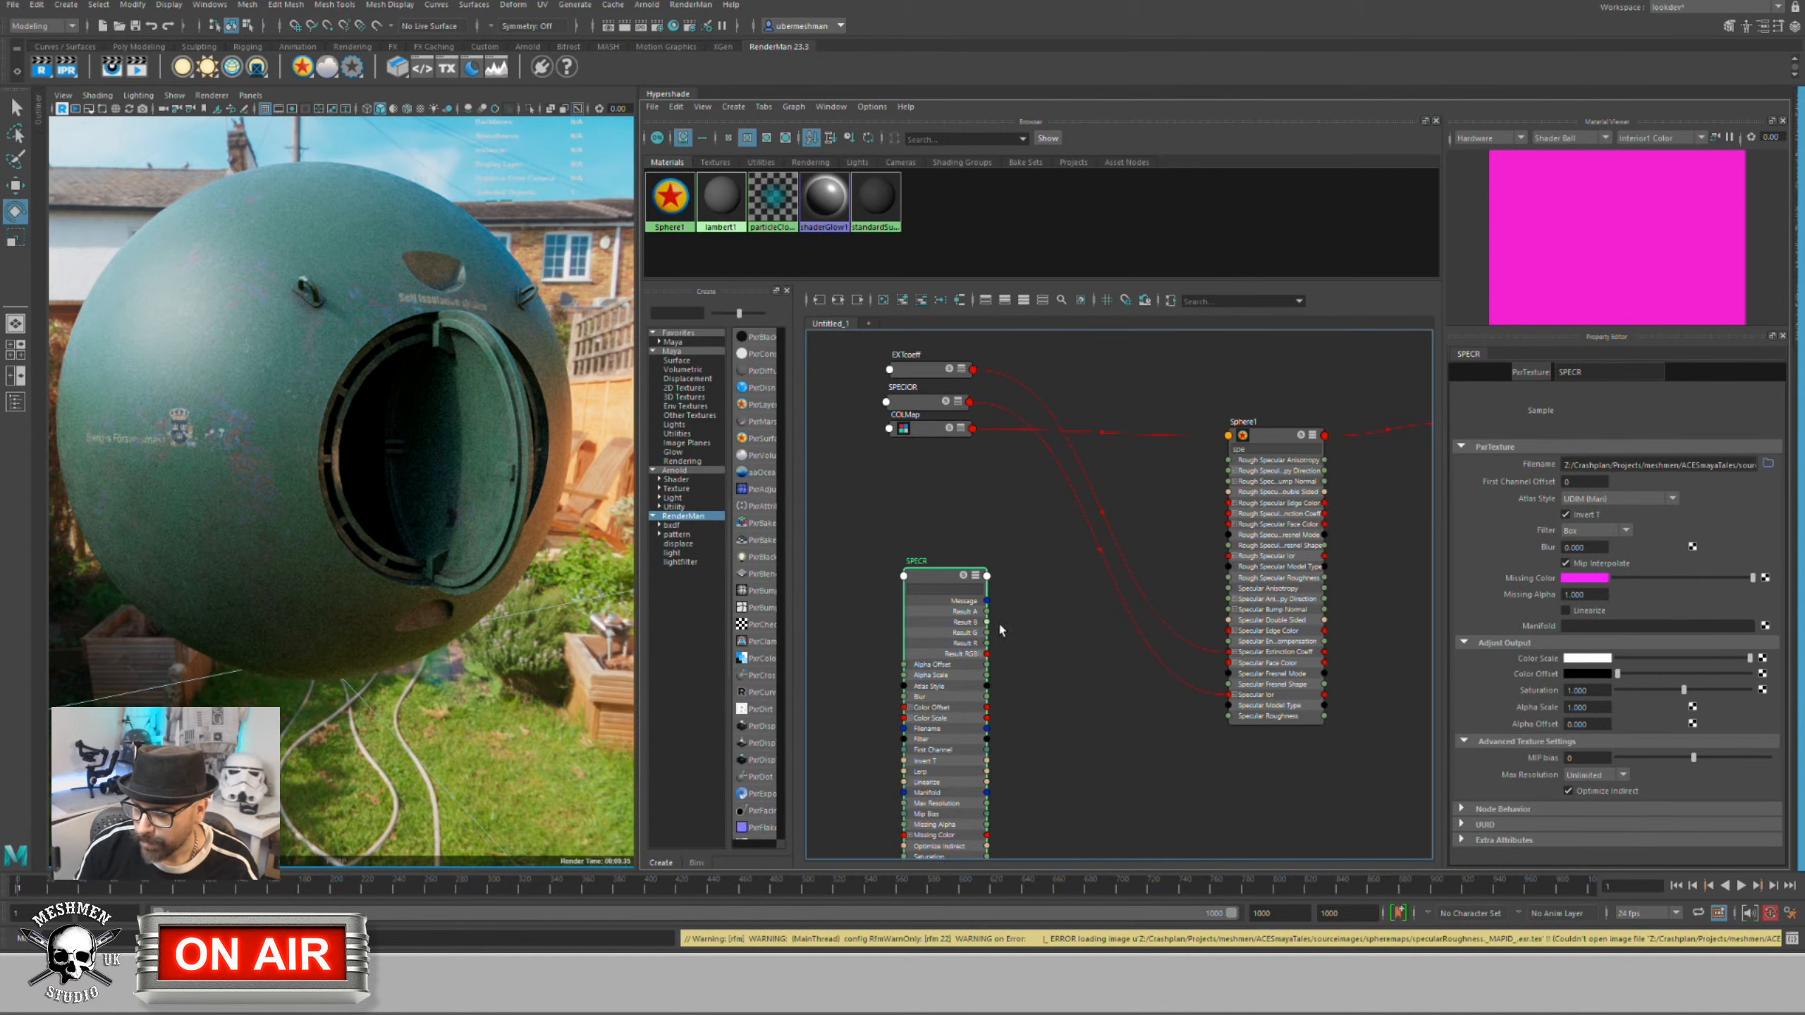
{"action": "left_click_drag", "start_coordinate": [987, 643], "coordinate": [1230, 716]}
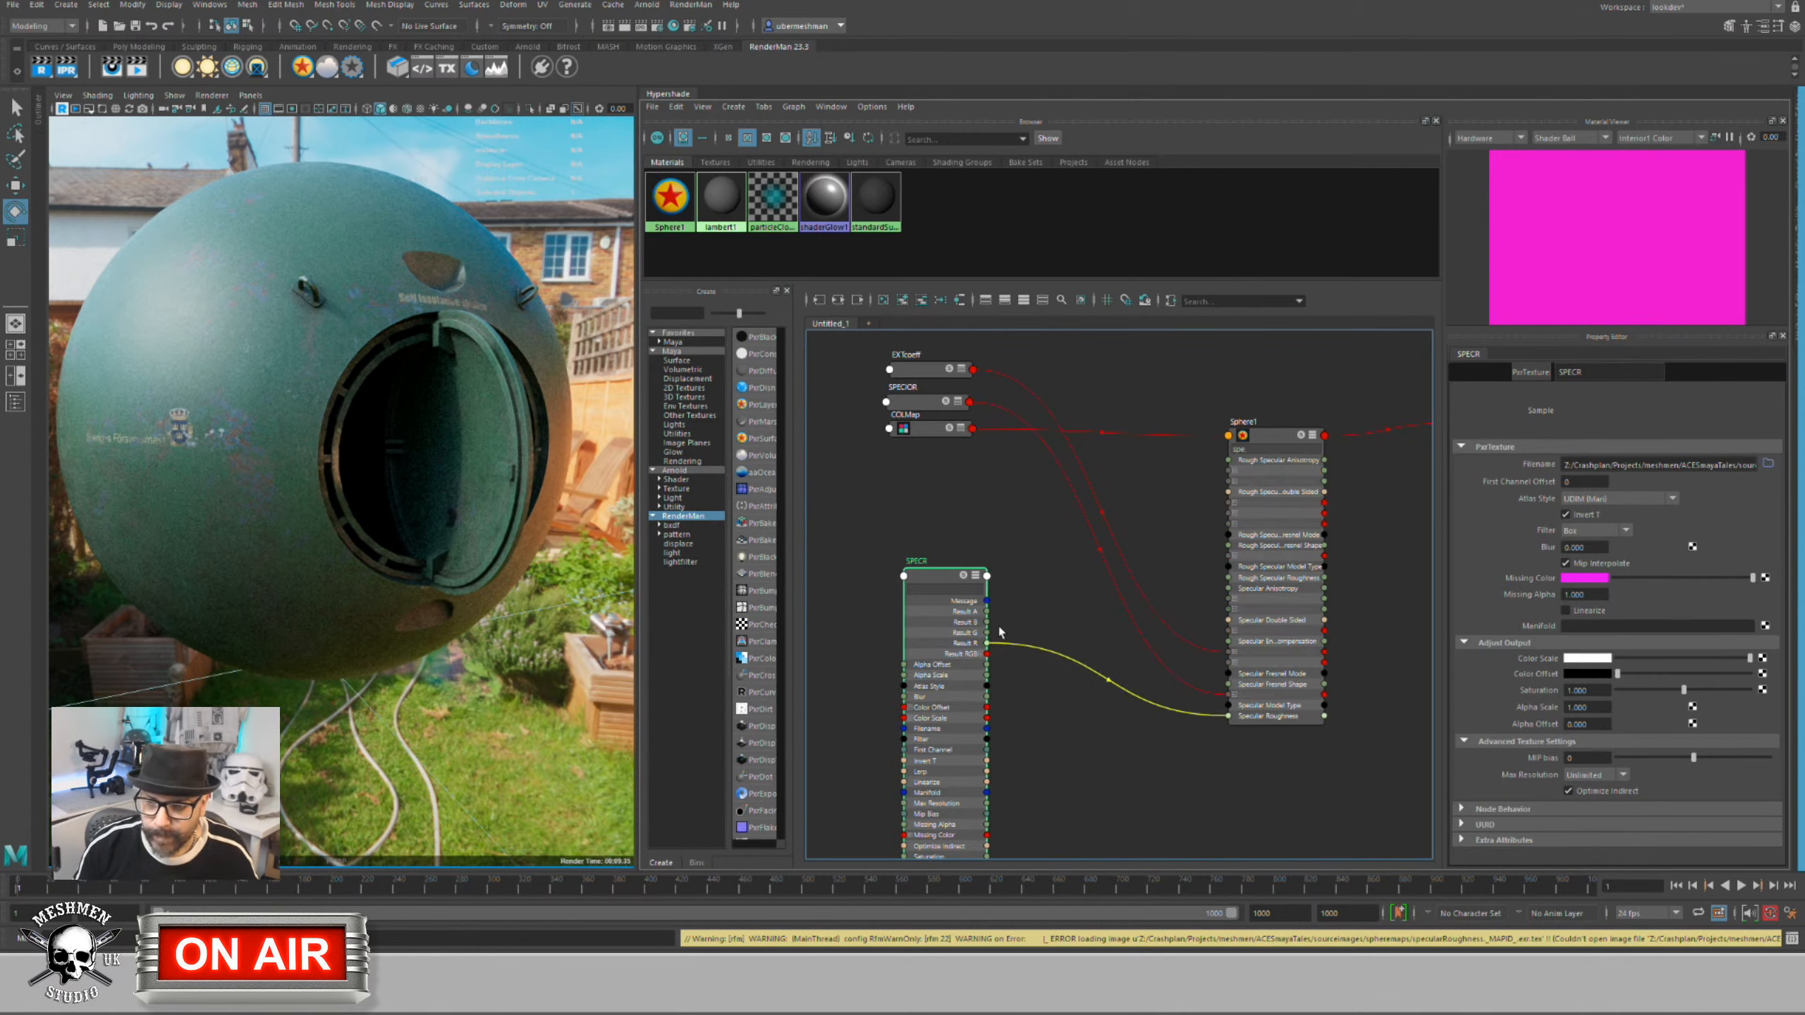
{"action": "key", "text": "1"}
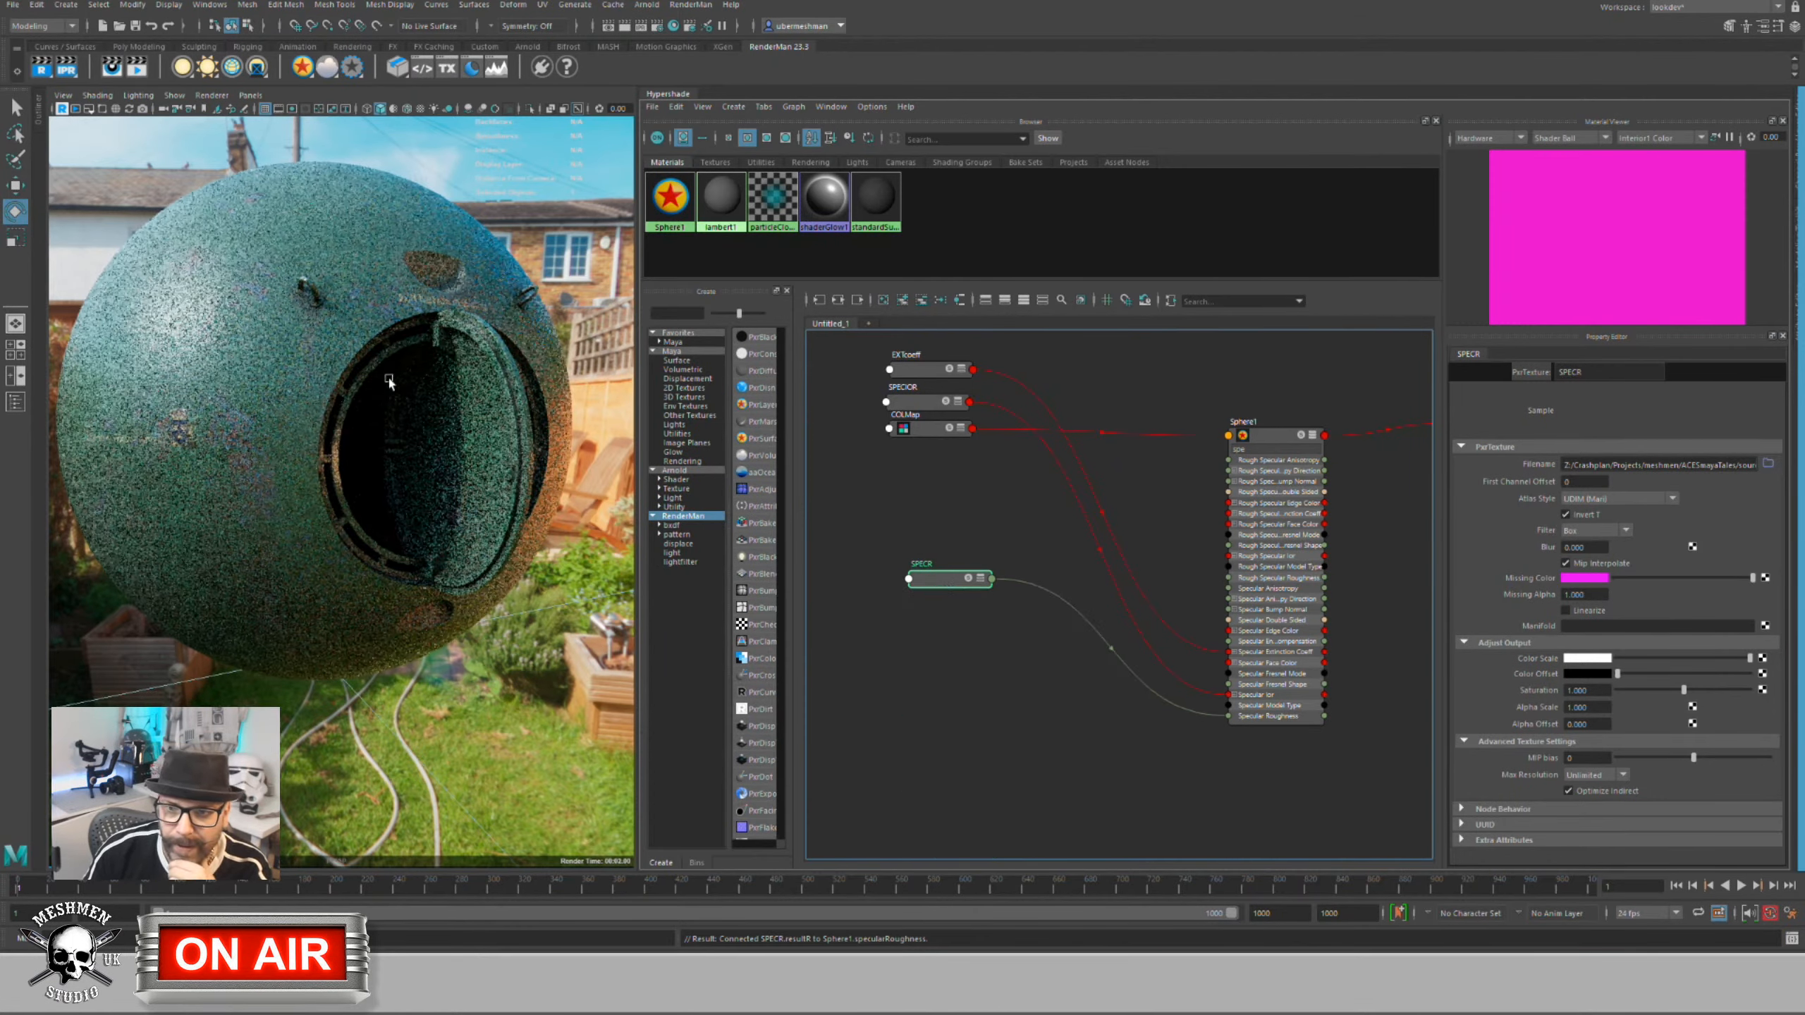
Step: Examine the mapped specular roughness on the rendered sphere, including the lettering above the hatch and the whole front
{"action": "mouse_move", "coordinate": [343, 375]}
{"action": "left_mouse_down", "text": "alt"}
{"action": "mouse_move", "coordinate": [383, 395]}
{"action": "mouse_move", "coordinate": [353, 399]}
{"action": "mouse_move", "coordinate": [448, 390]}
{"action": "mouse_move", "coordinate": [378, 369]}
{"action": "left_mouse_up", "text": "alt"}
{"action": "right_click_drag", "start_coordinate": [378, 370], "coordinate": [473, 386], "text": "alt"}
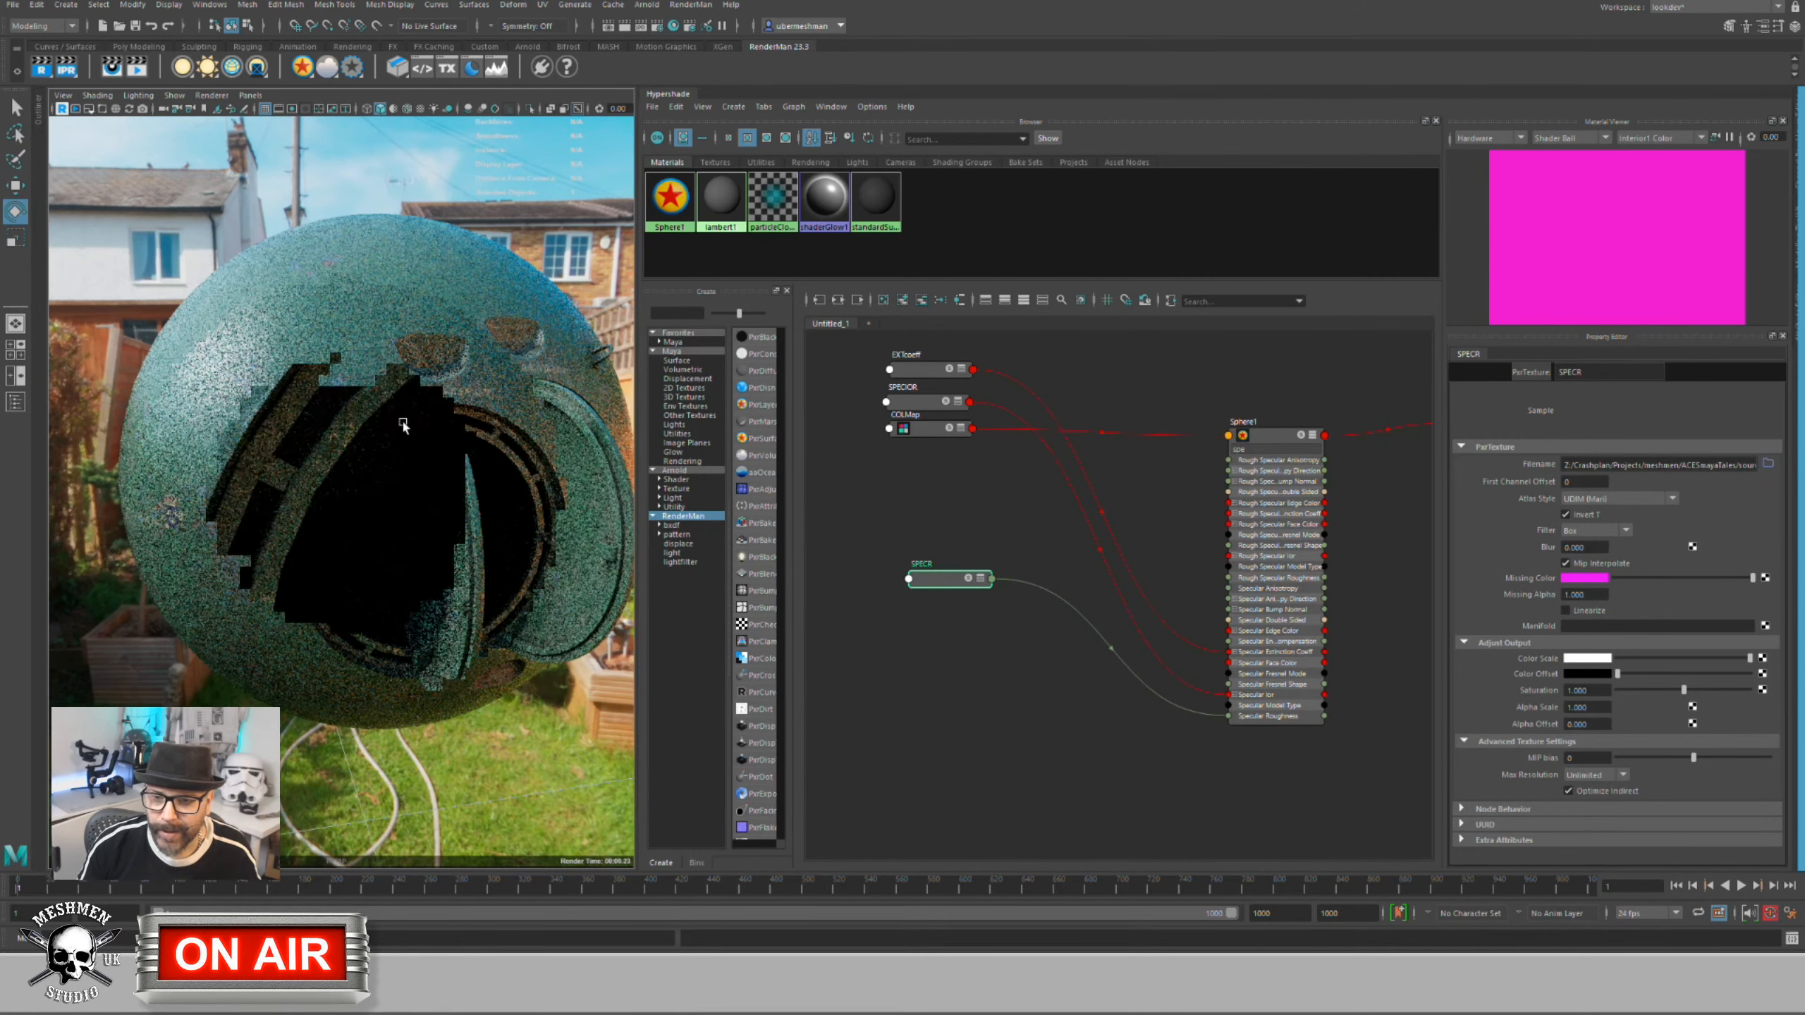
{"action": "left_click_drag", "start_coordinate": [390, 439], "coordinate": [350, 474], "text": "alt"}
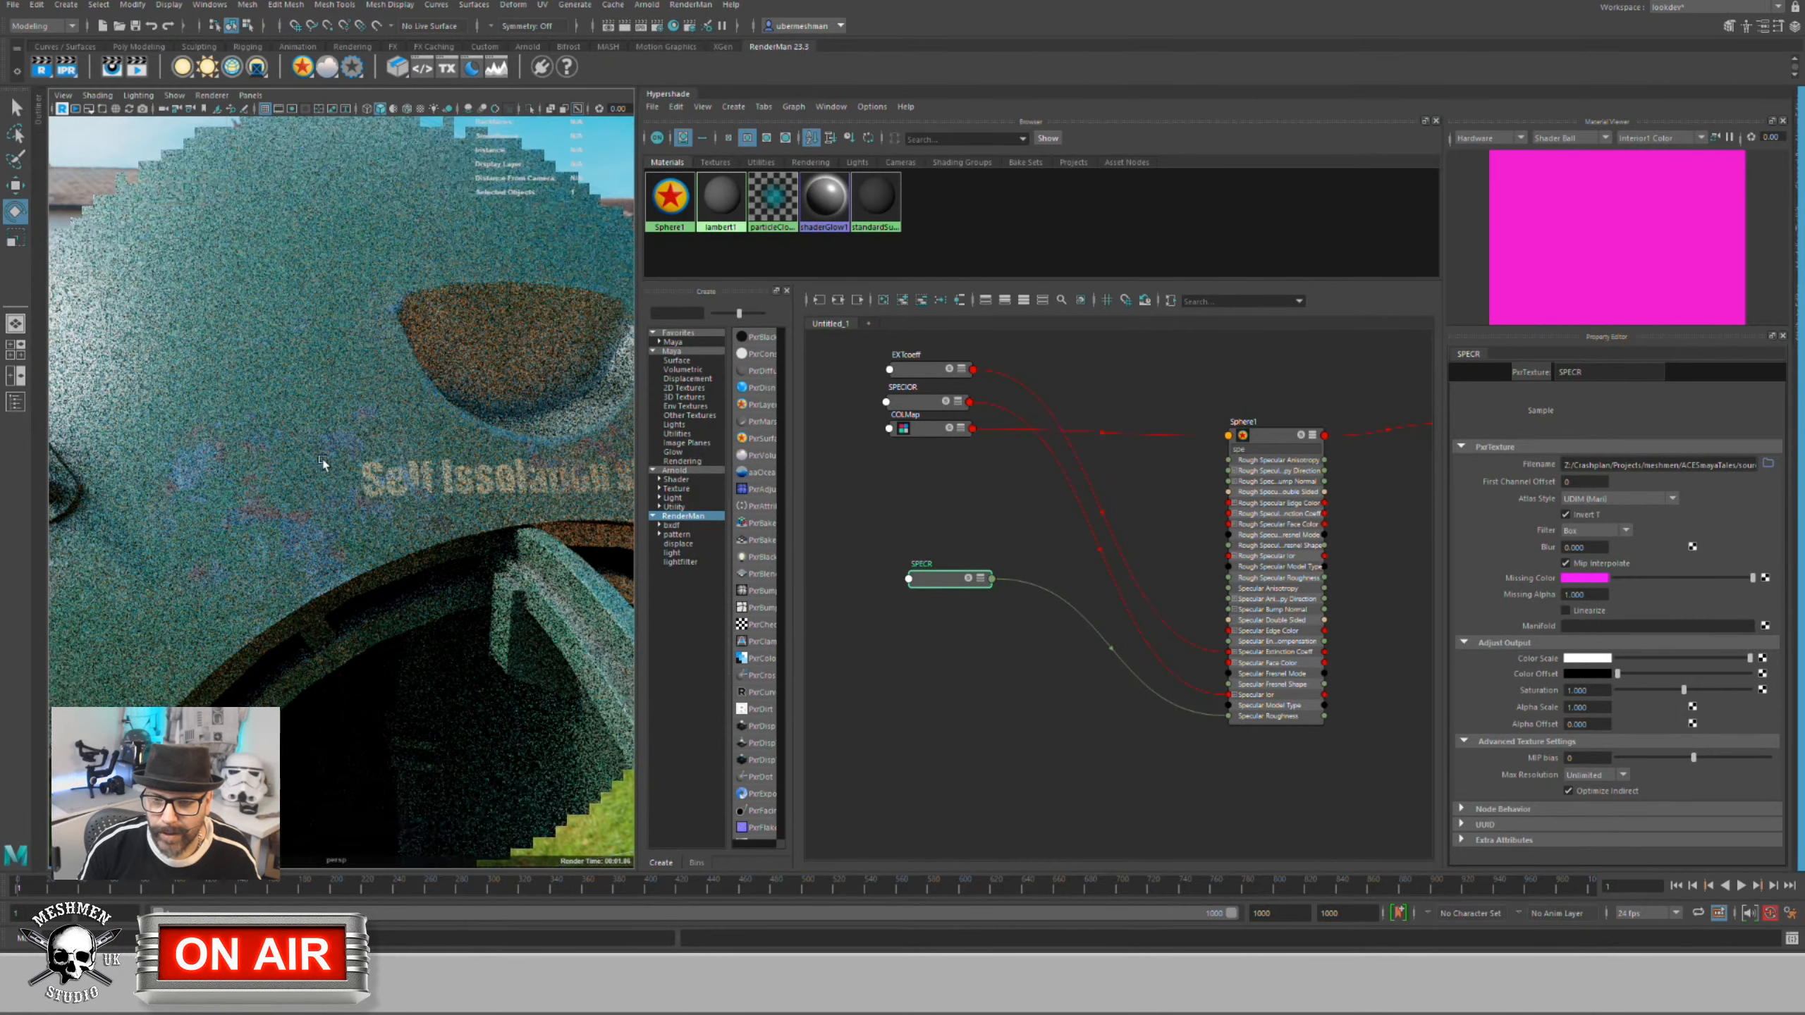
{"action": "right_click_drag", "start_coordinate": [323, 464], "coordinate": [358, 469], "text": "alt"}
{"action": "left_click_drag", "start_coordinate": [435, 471], "coordinate": [384, 492], "text": "alt"}
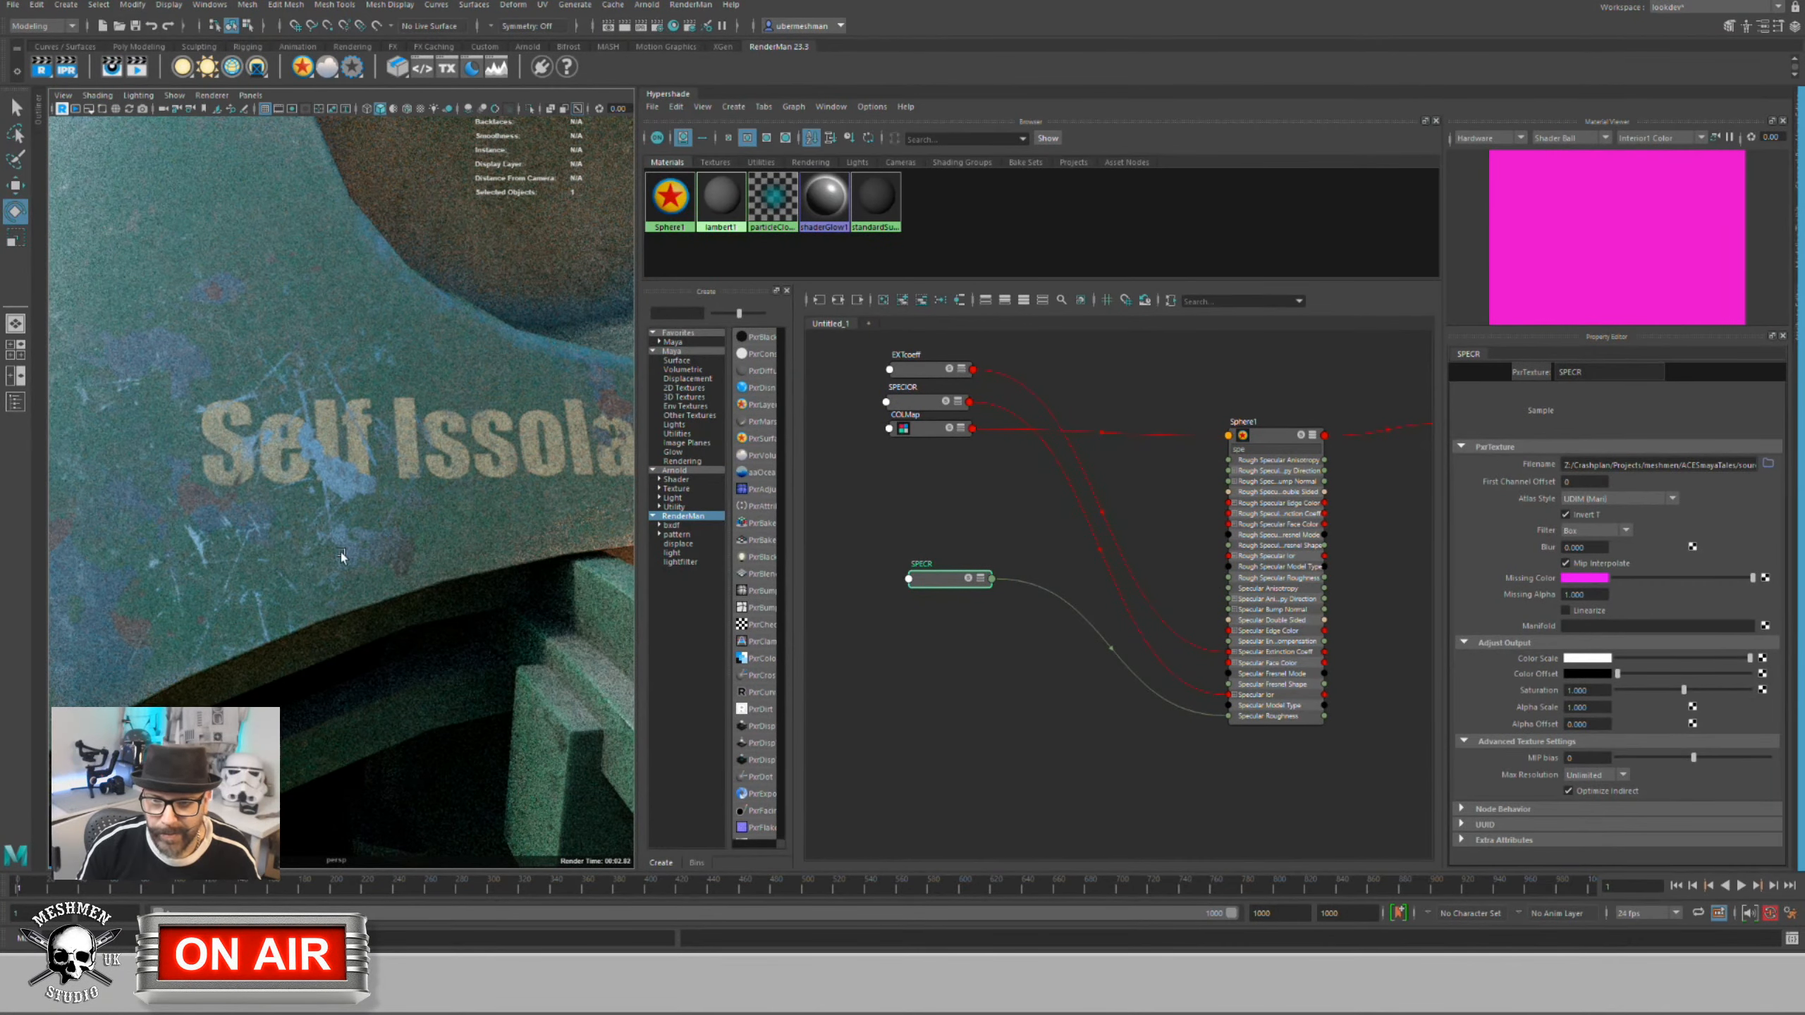
{"action": "left_click_drag", "start_coordinate": [320, 547], "coordinate": [260, 568], "text": "alt"}
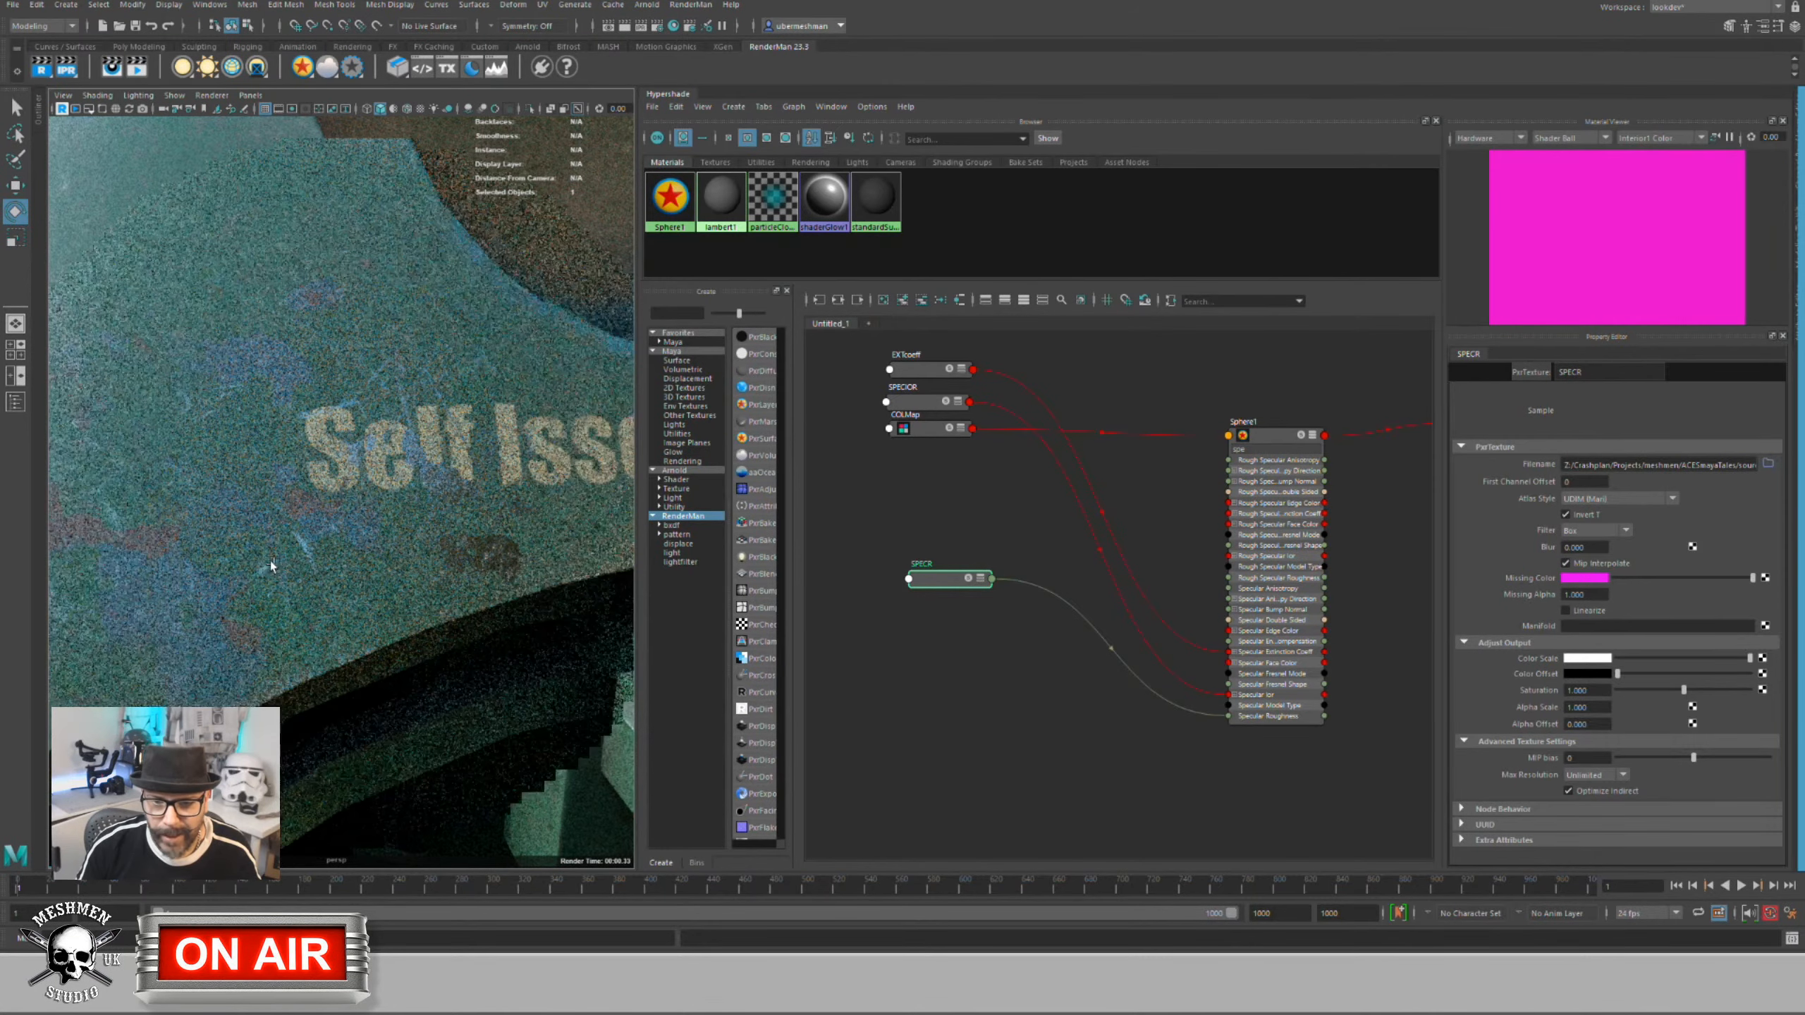
{"action": "right_click_drag", "start_coordinate": [274, 524], "coordinate": [210, 517], "text": "alt"}
{"action": "left_click_drag", "start_coordinate": [210, 516], "coordinate": [254, 575], "text": "alt"}
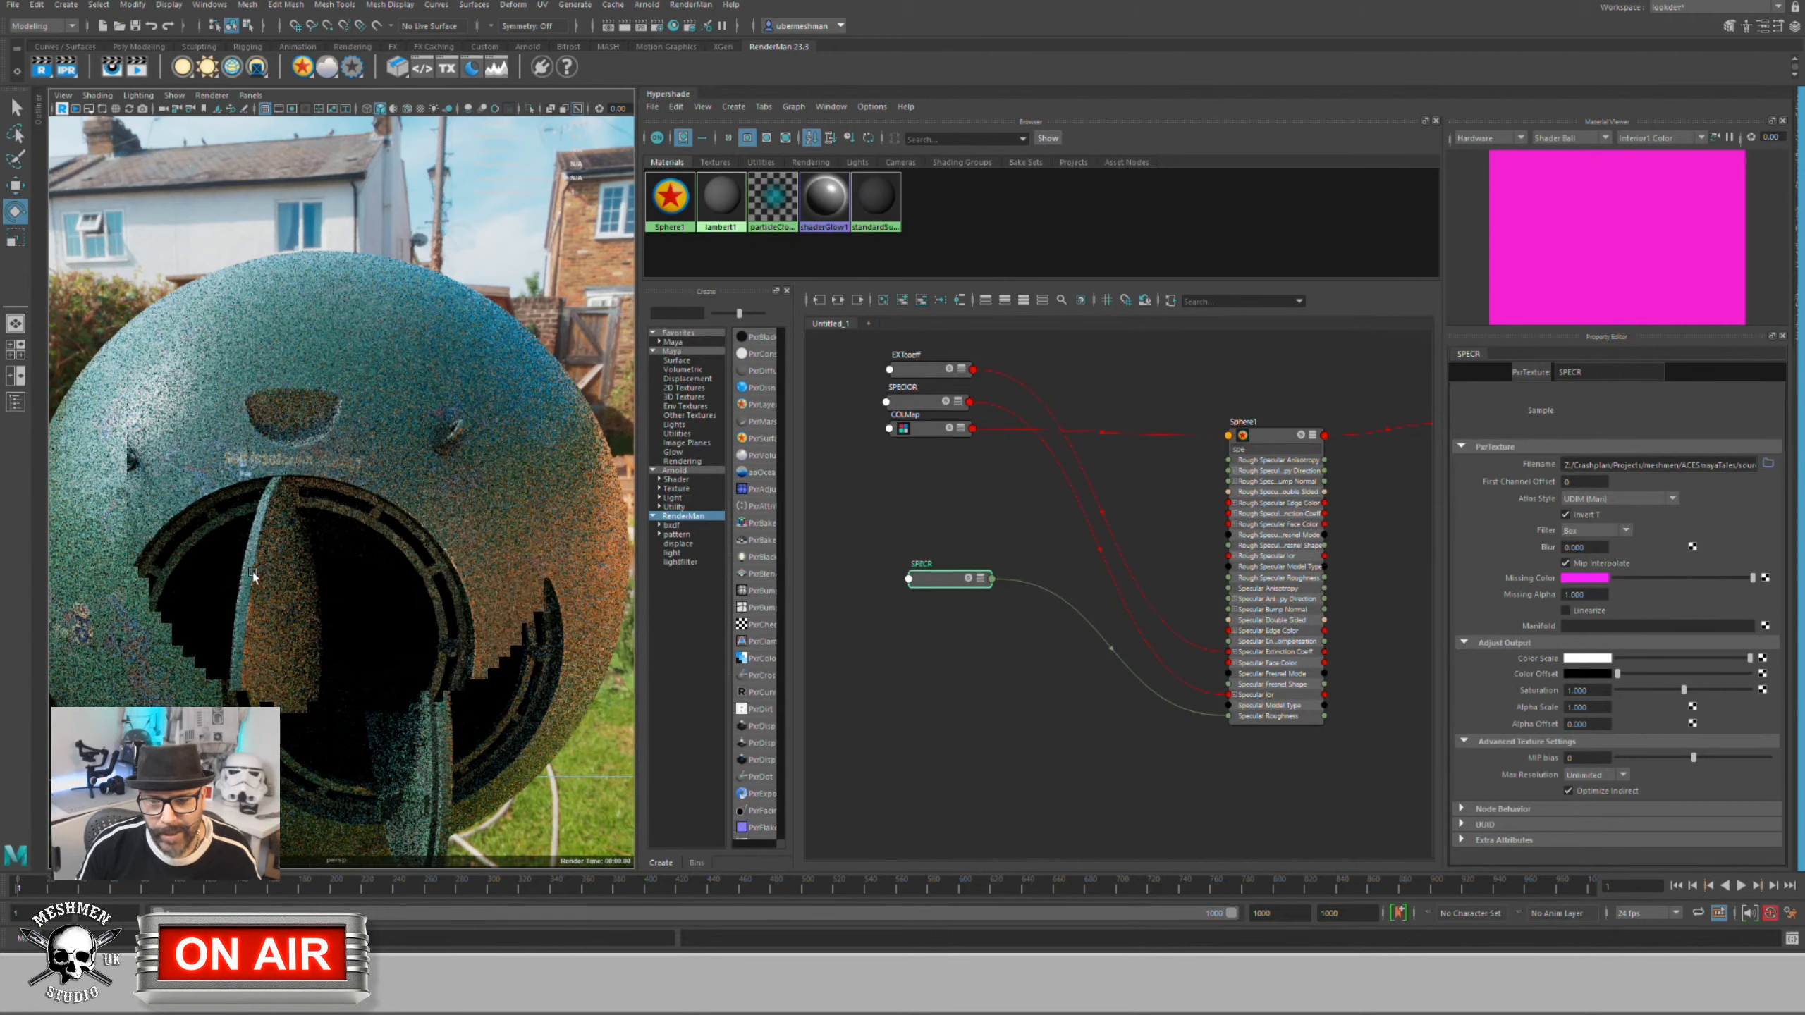
{"action": "left_click_drag", "start_coordinate": [191, 519], "coordinate": [228, 516], "text": "alt"}
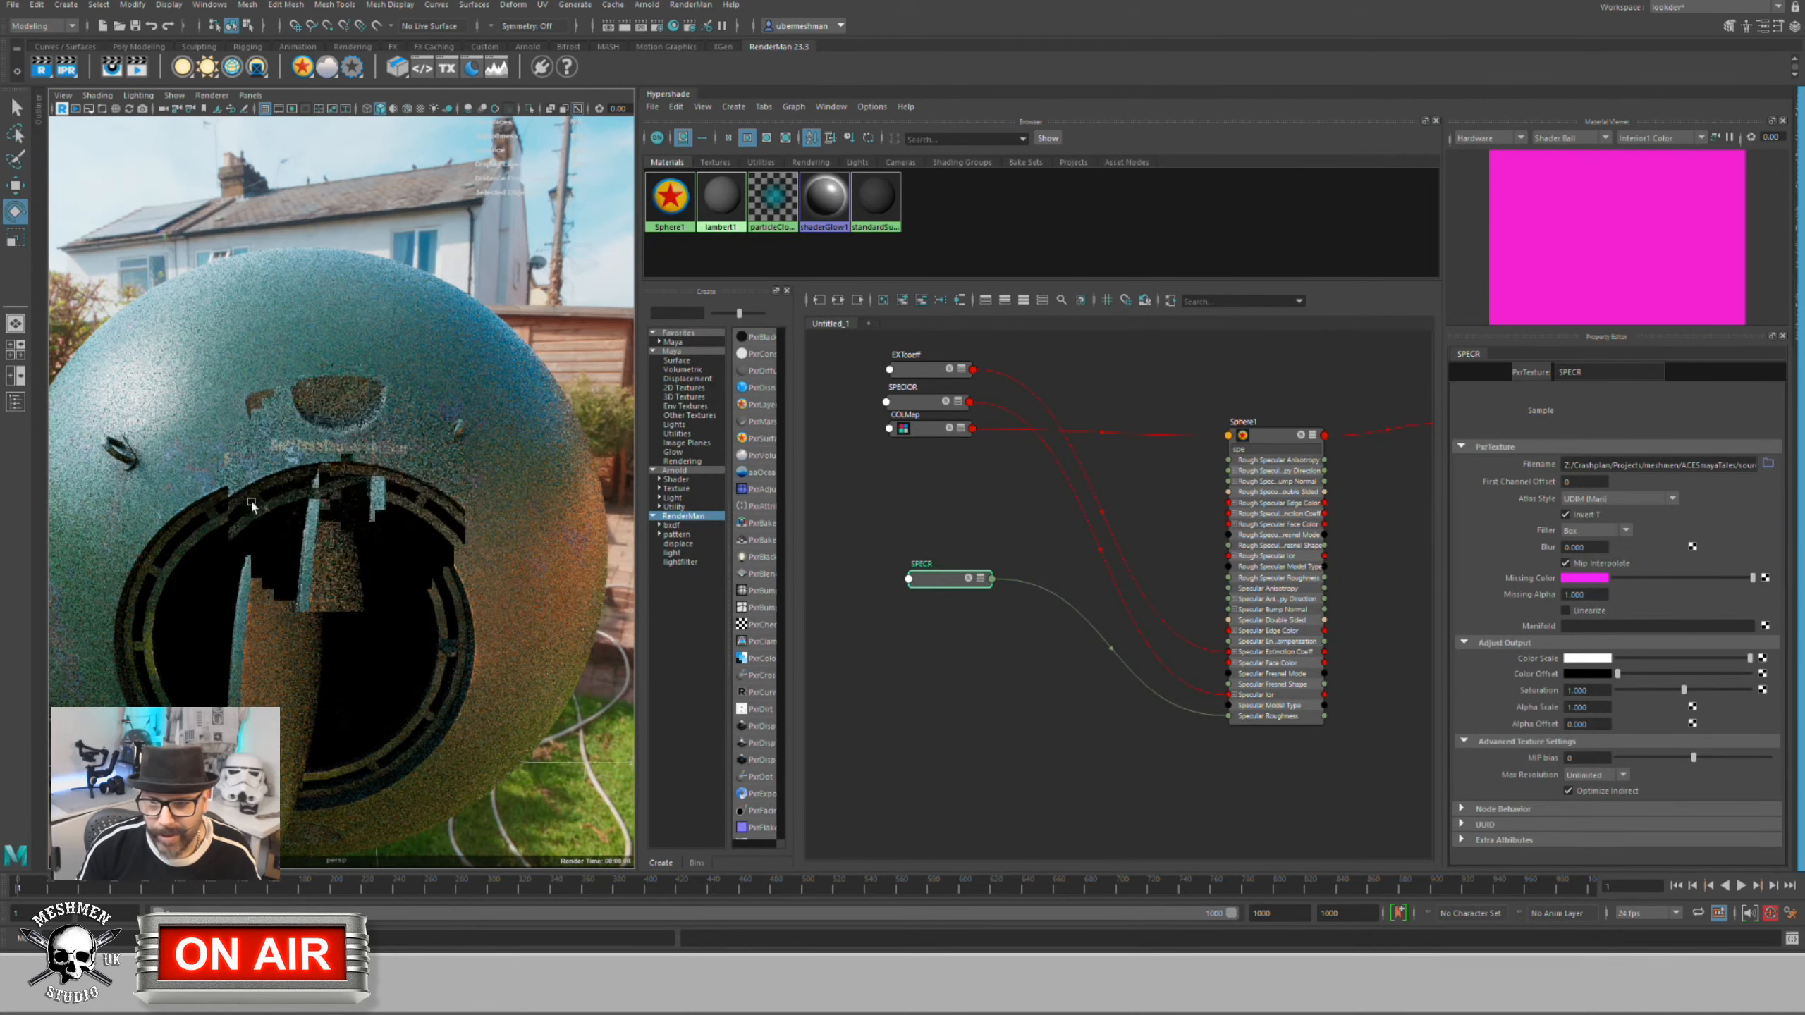
Step: Solo the SPECR texture in the render and inspect the roughness map around the hatch and upper shell
{"action": "left_click_drag", "start_coordinate": [933, 584], "coordinate": [920, 583]}
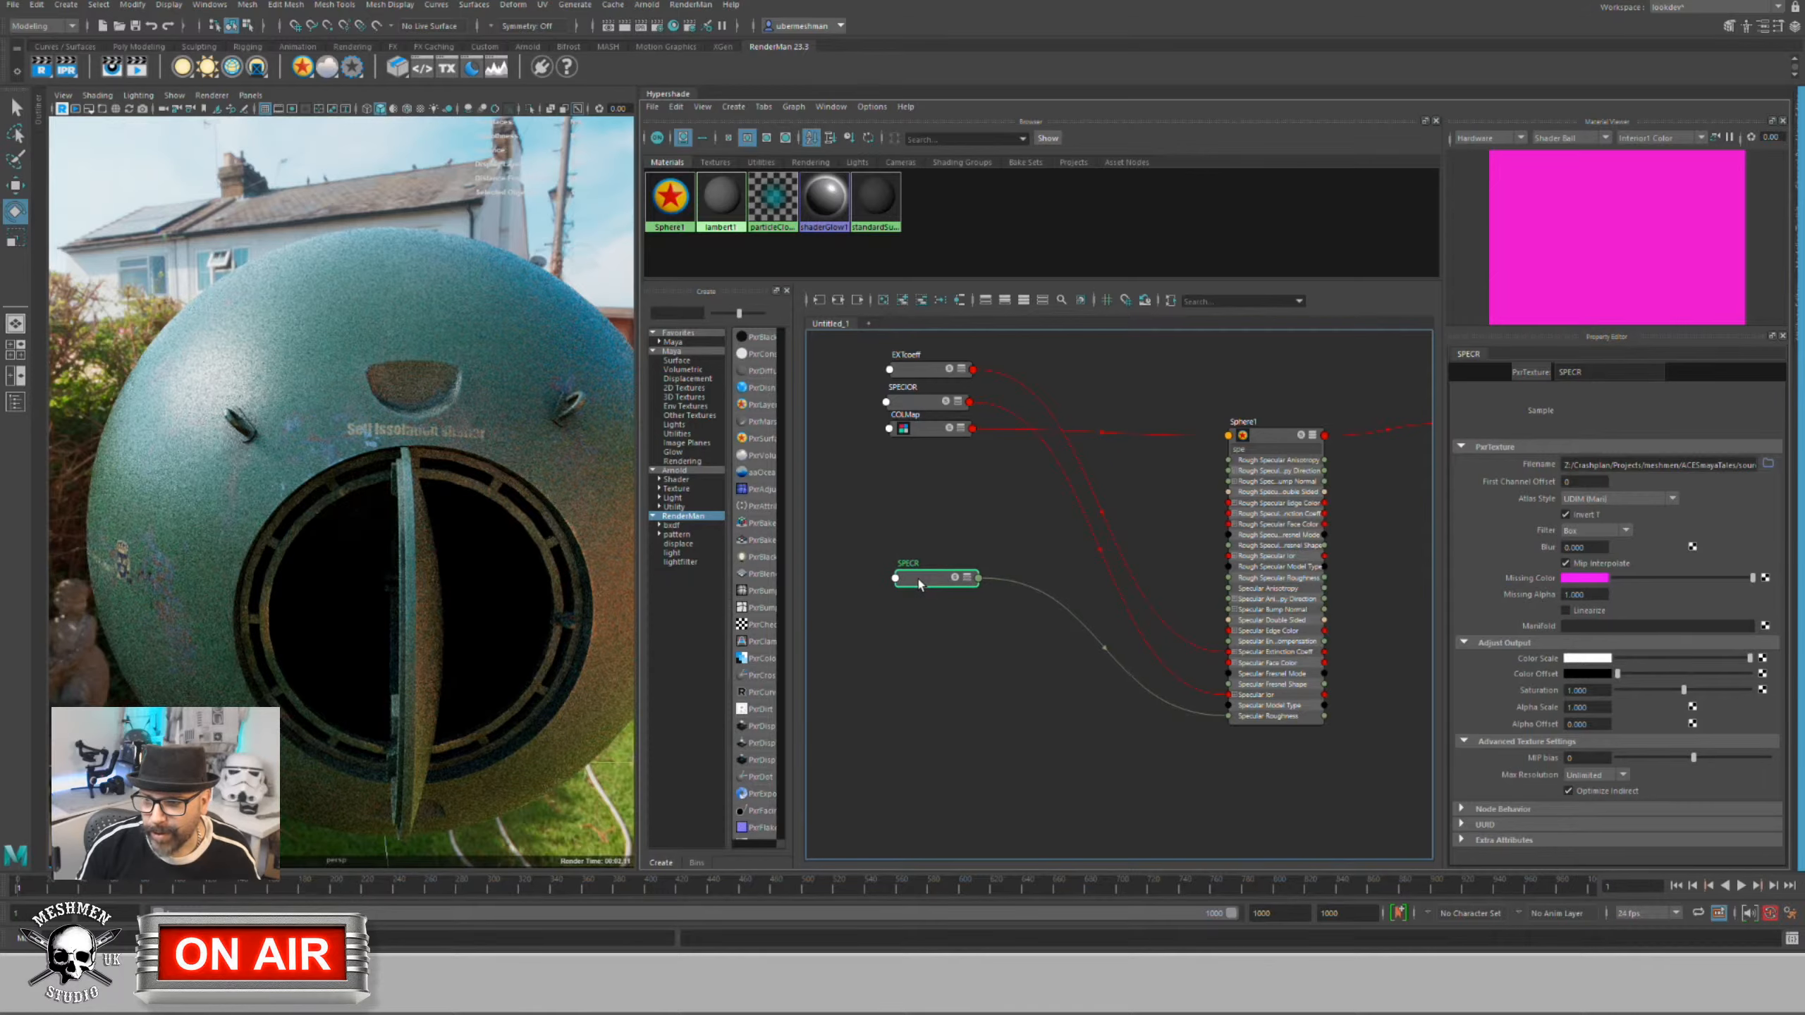
{"action": "left_click", "coordinate": [955, 580]}
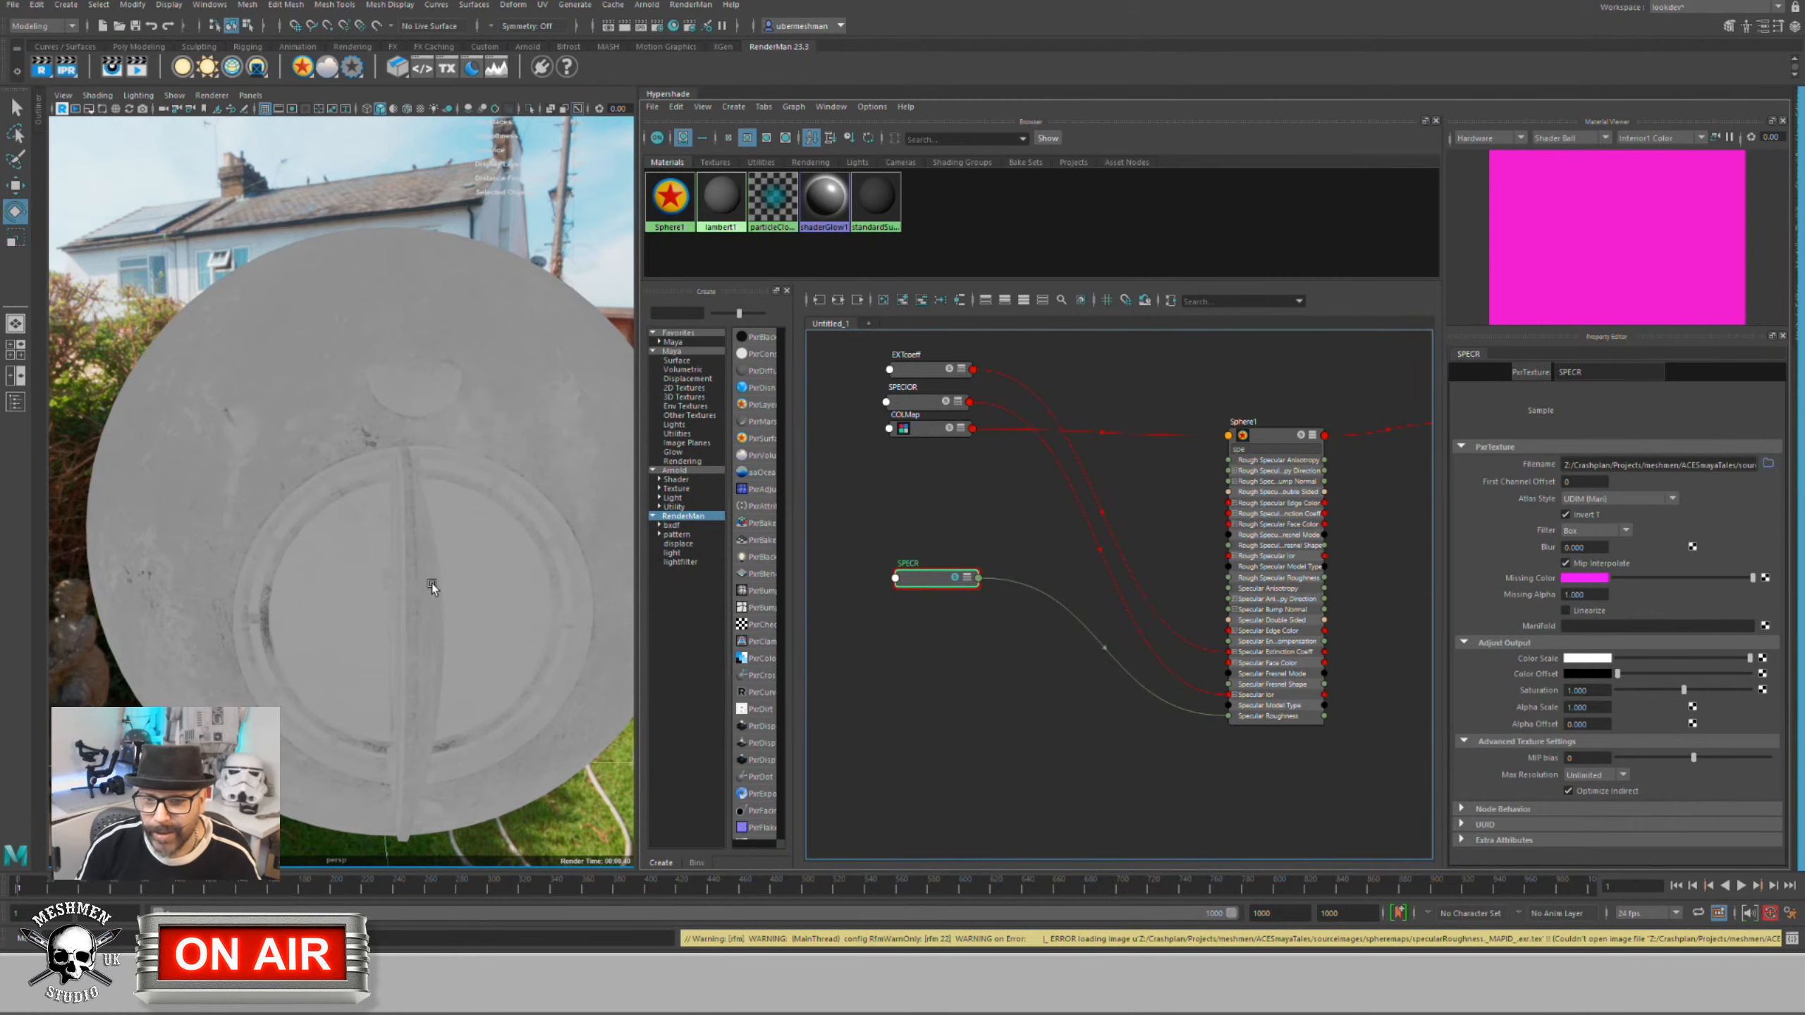
{"action": "left_click_drag", "start_coordinate": [432, 584], "coordinate": [716, 597], "text": "alt"}
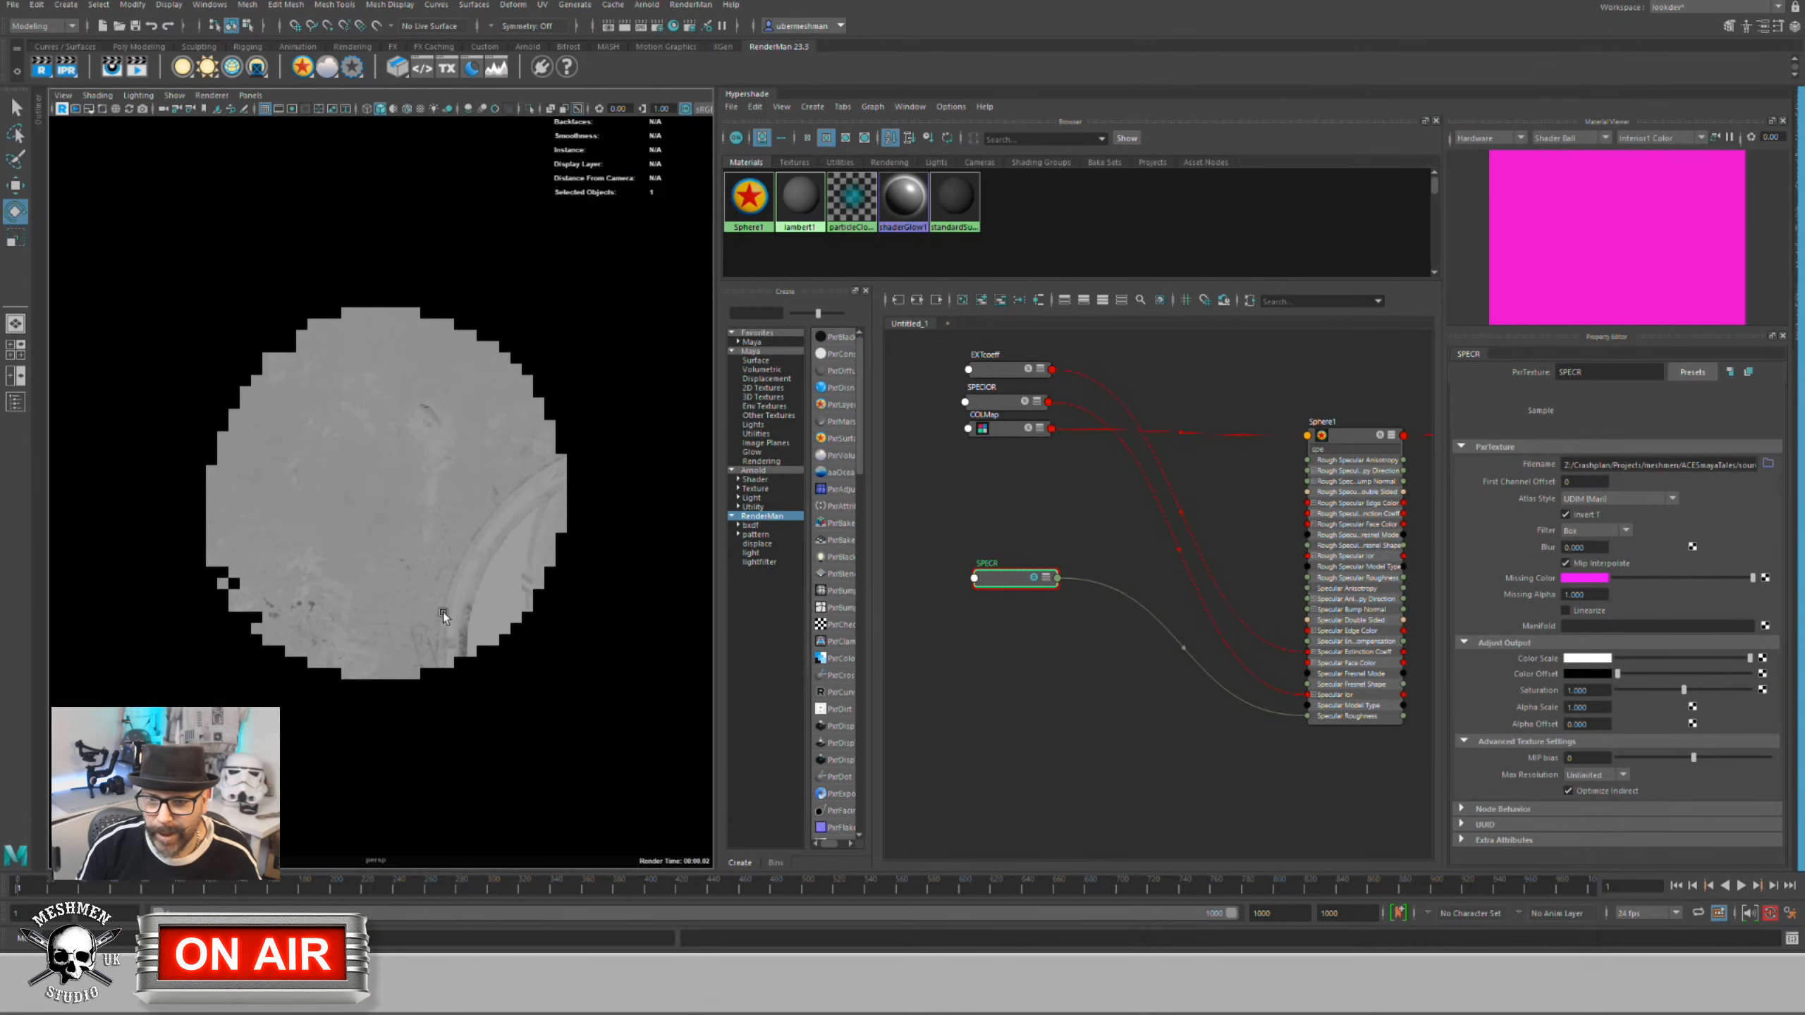
{"action": "middle_click_drag", "start_coordinate": [468, 606], "coordinate": [415, 617], "text": "alt"}
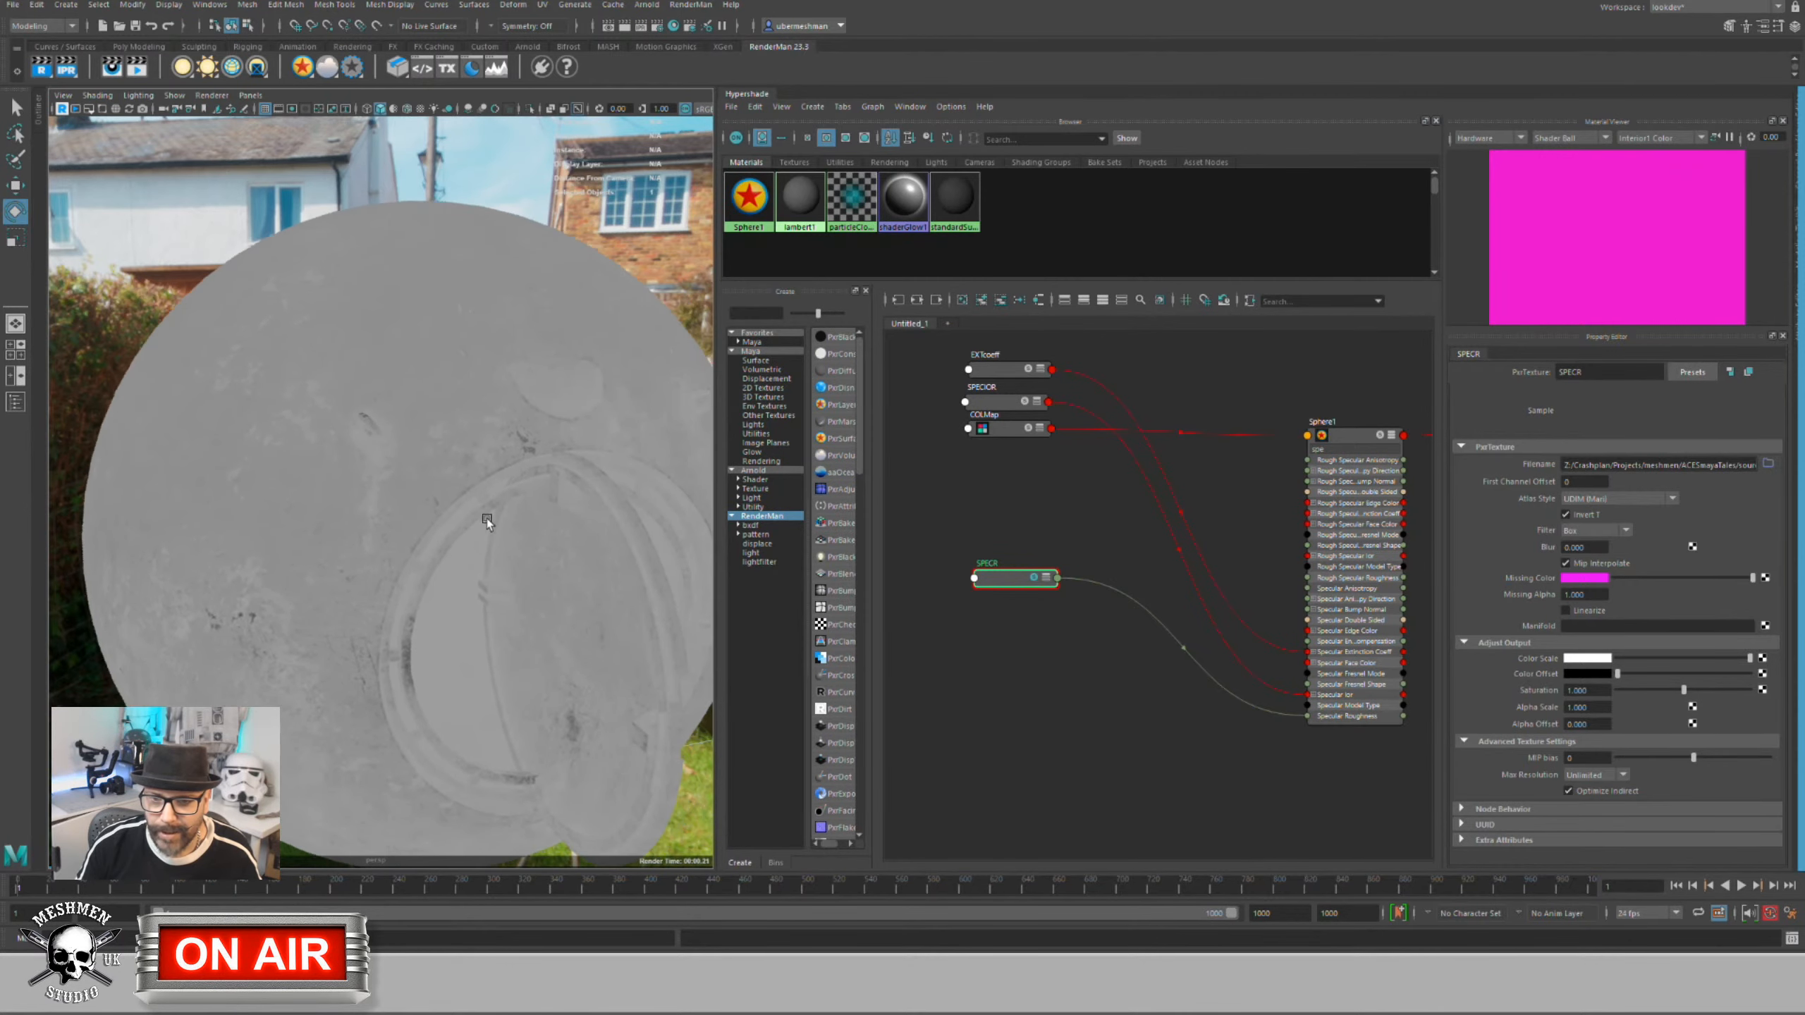
{"action": "middle_click_drag", "start_coordinate": [486, 519], "coordinate": [409, 551], "text": "alt"}
{"action": "scroll", "coordinate": [488, 529], "scroll_direction": "up", "scroll_amount": 5}
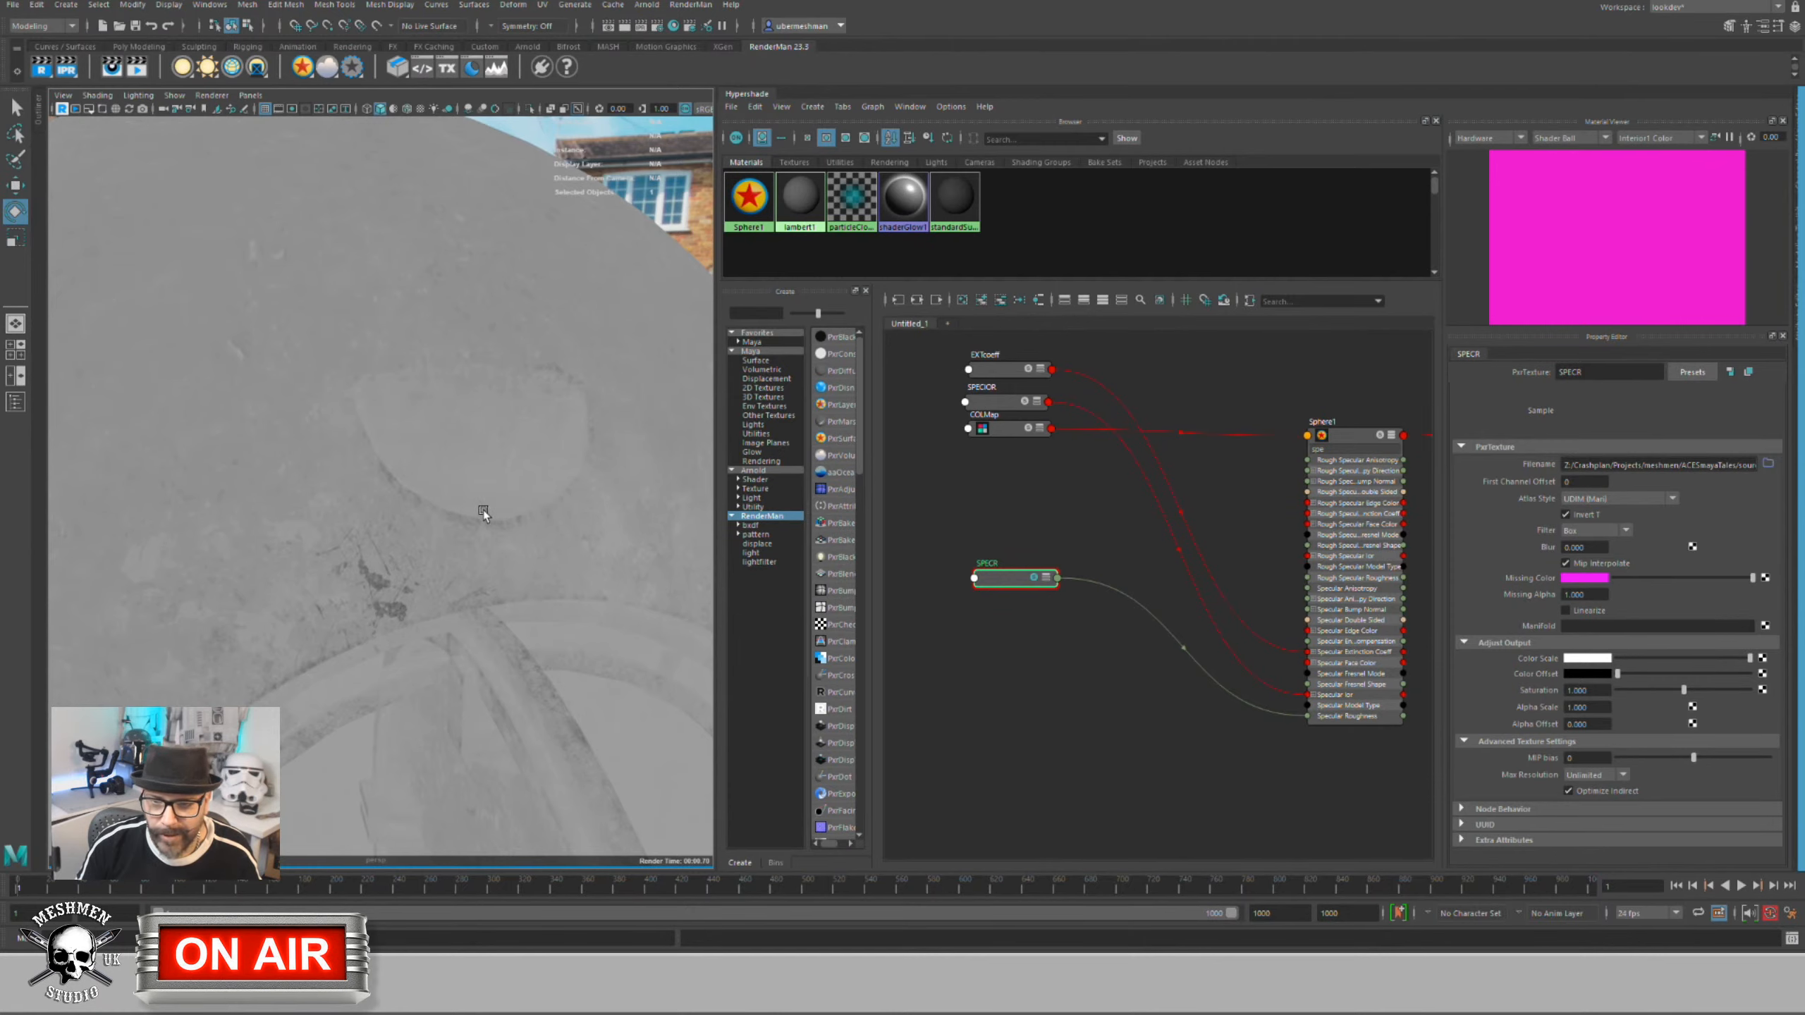
{"action": "right_click_drag", "start_coordinate": [482, 511], "coordinate": [433, 502], "text": "alt"}
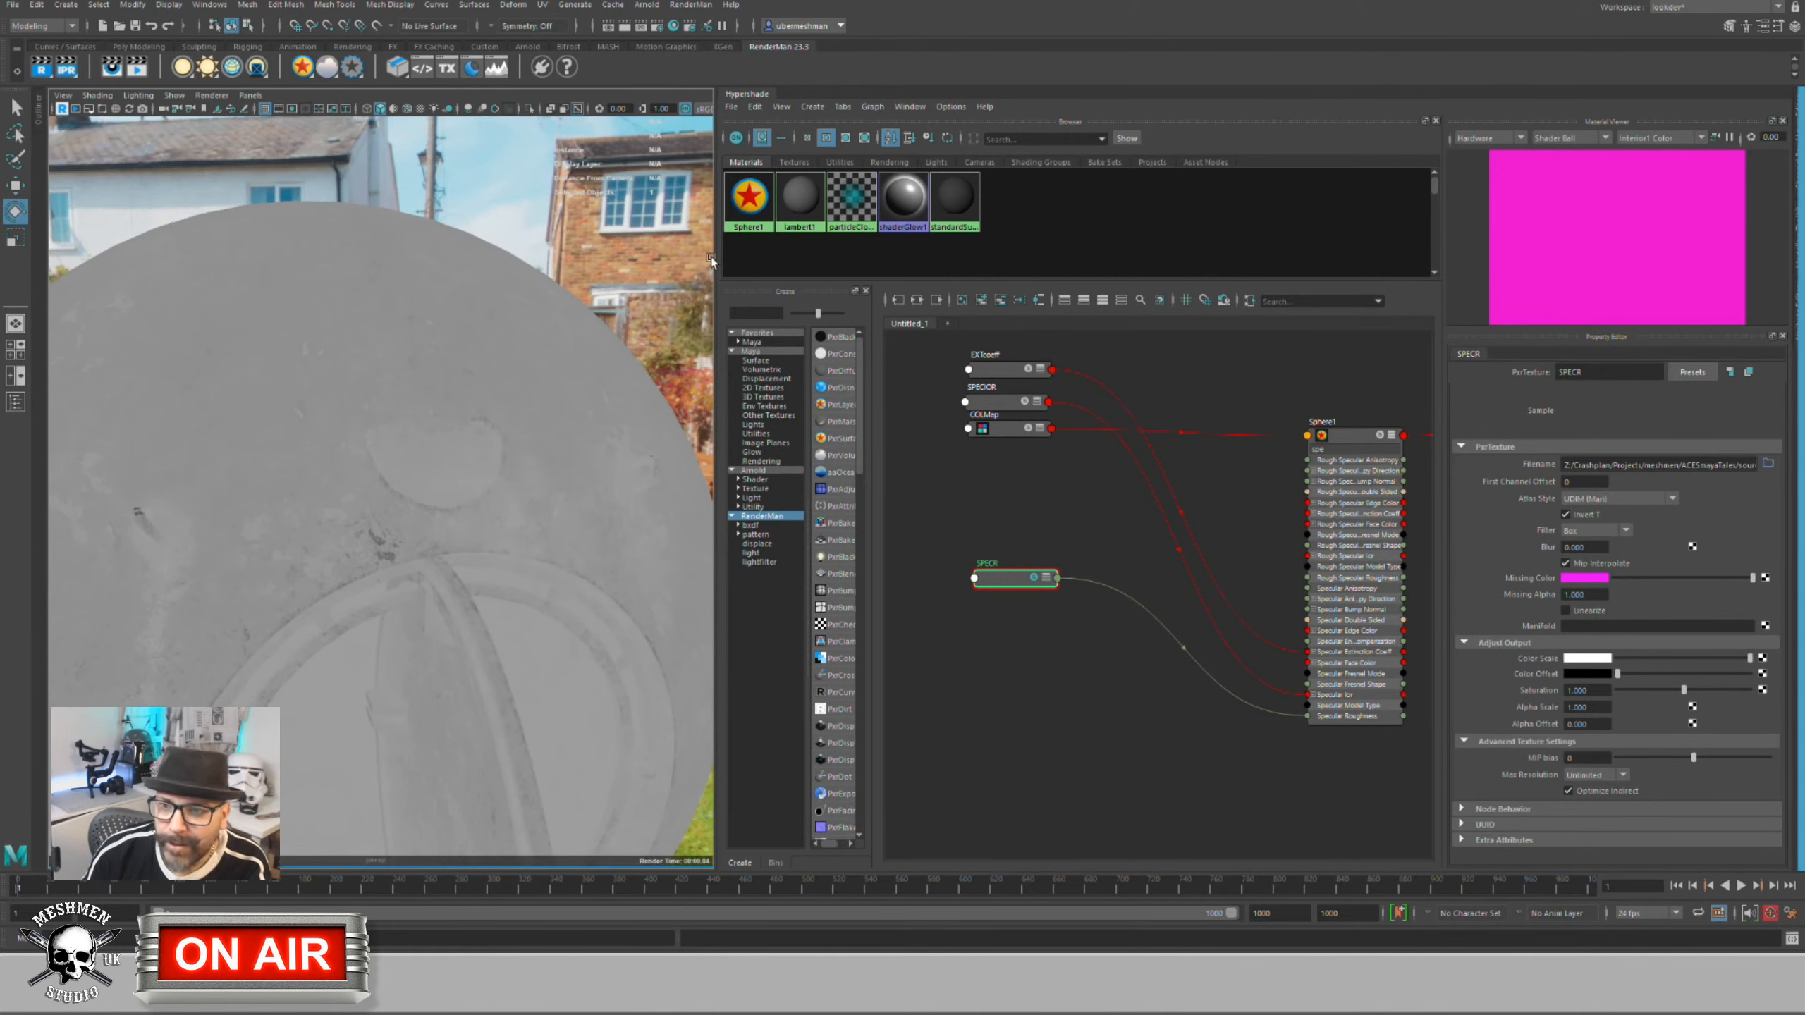
Step: Widen the viewport and compare the soloed roughness map with the sRGB (ACES) view transform on and off
{"action": "left_click_drag", "start_coordinate": [717, 255], "coordinate": [789, 256]}
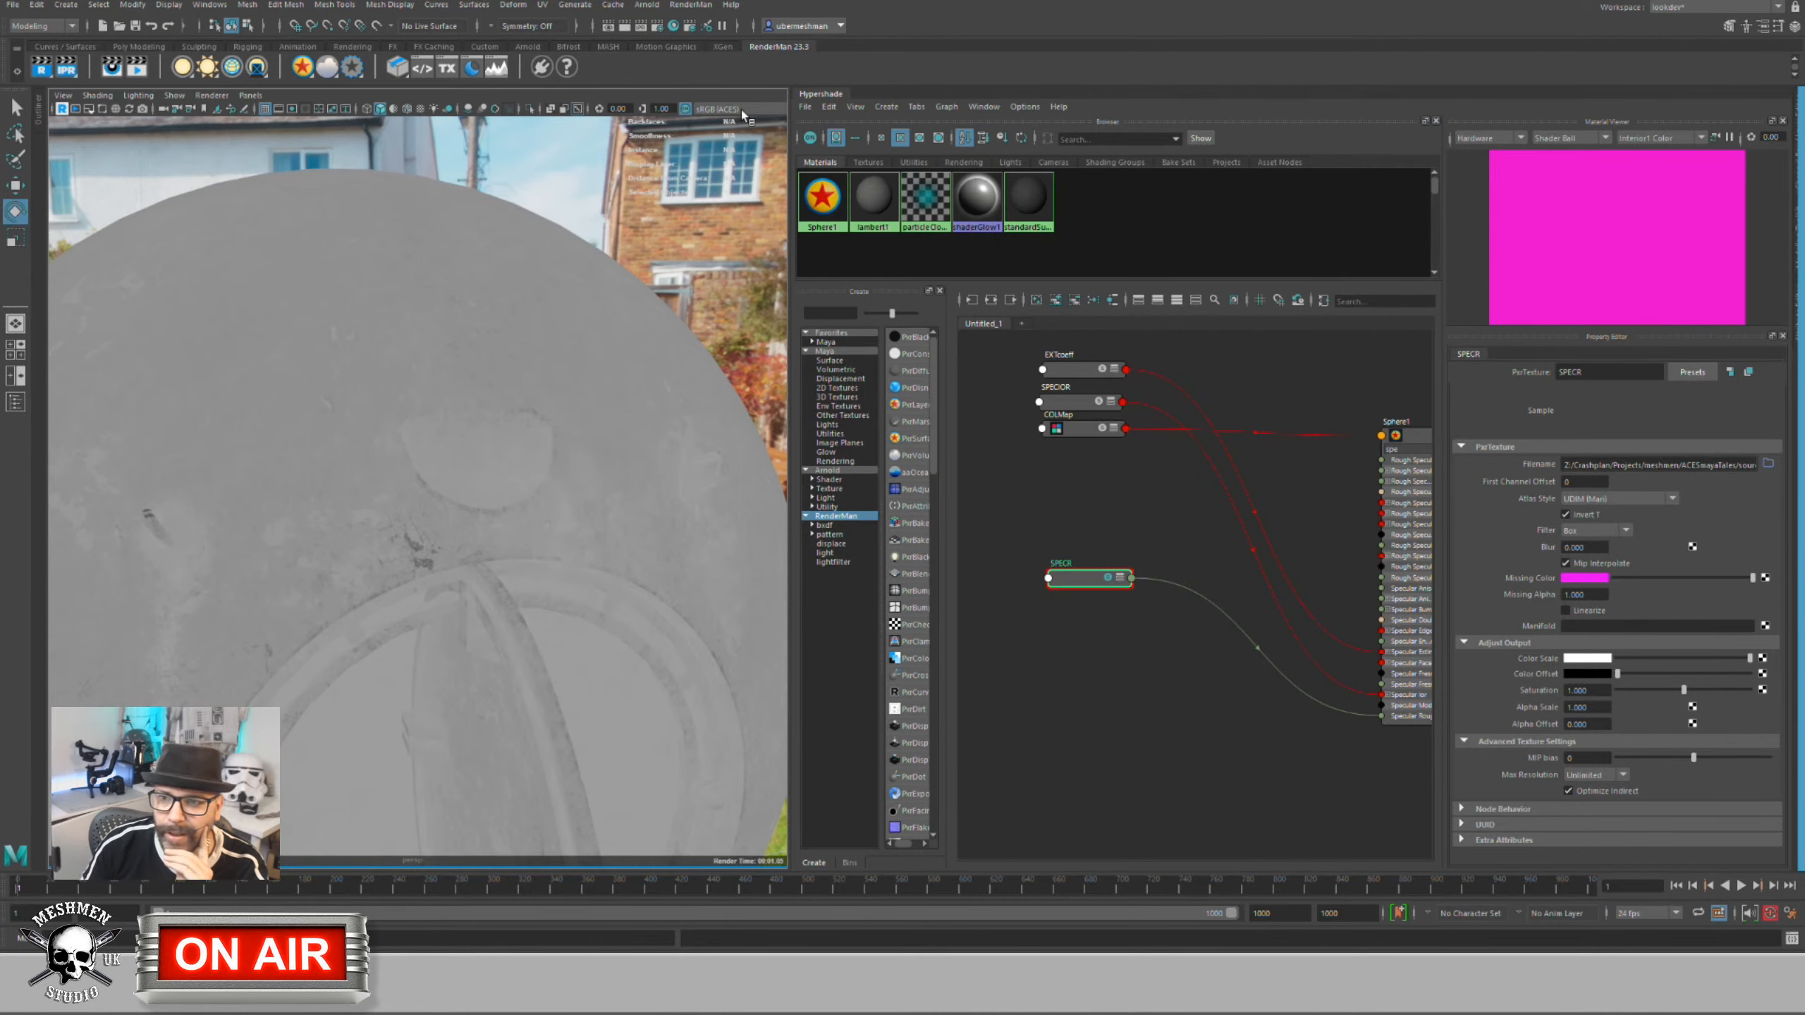
{"action": "left_click", "coordinate": [685, 110]}
{"action": "left_click", "coordinate": [685, 110]}
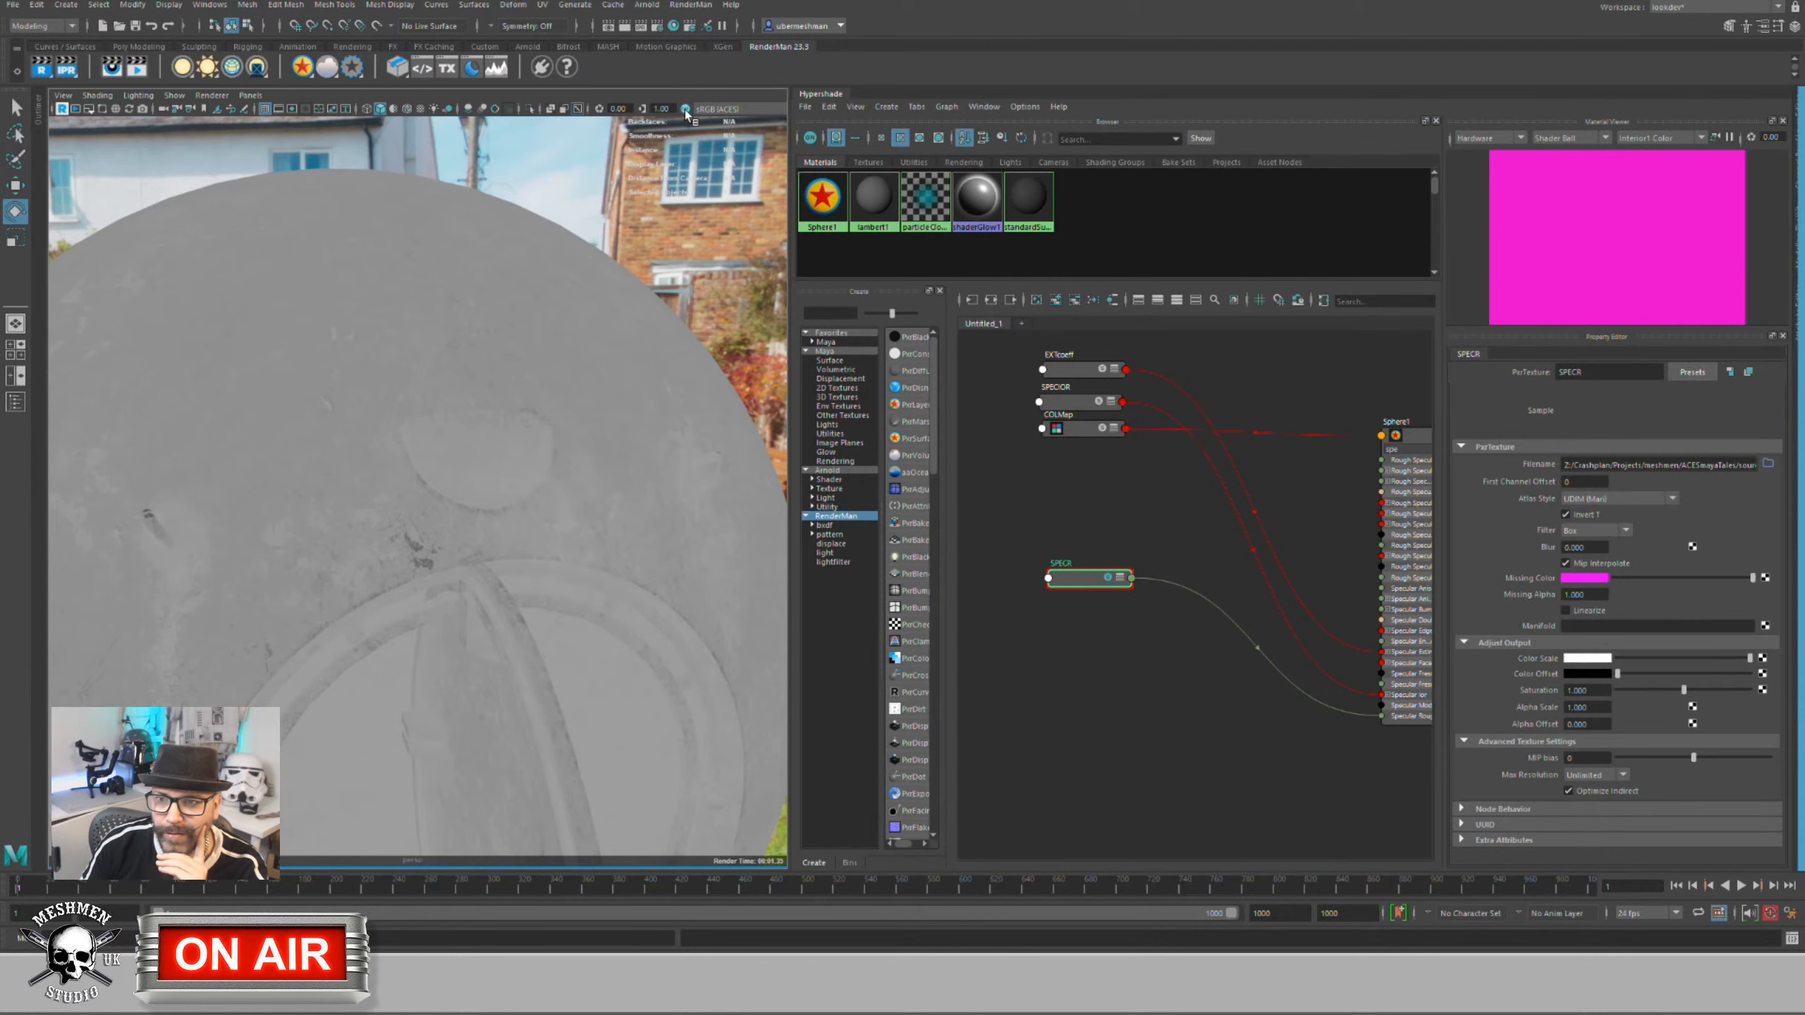
{"action": "left_click", "coordinate": [685, 110]}
{"action": "left_click", "coordinate": [685, 110]}
{"action": "left_click", "coordinate": [686, 110]}
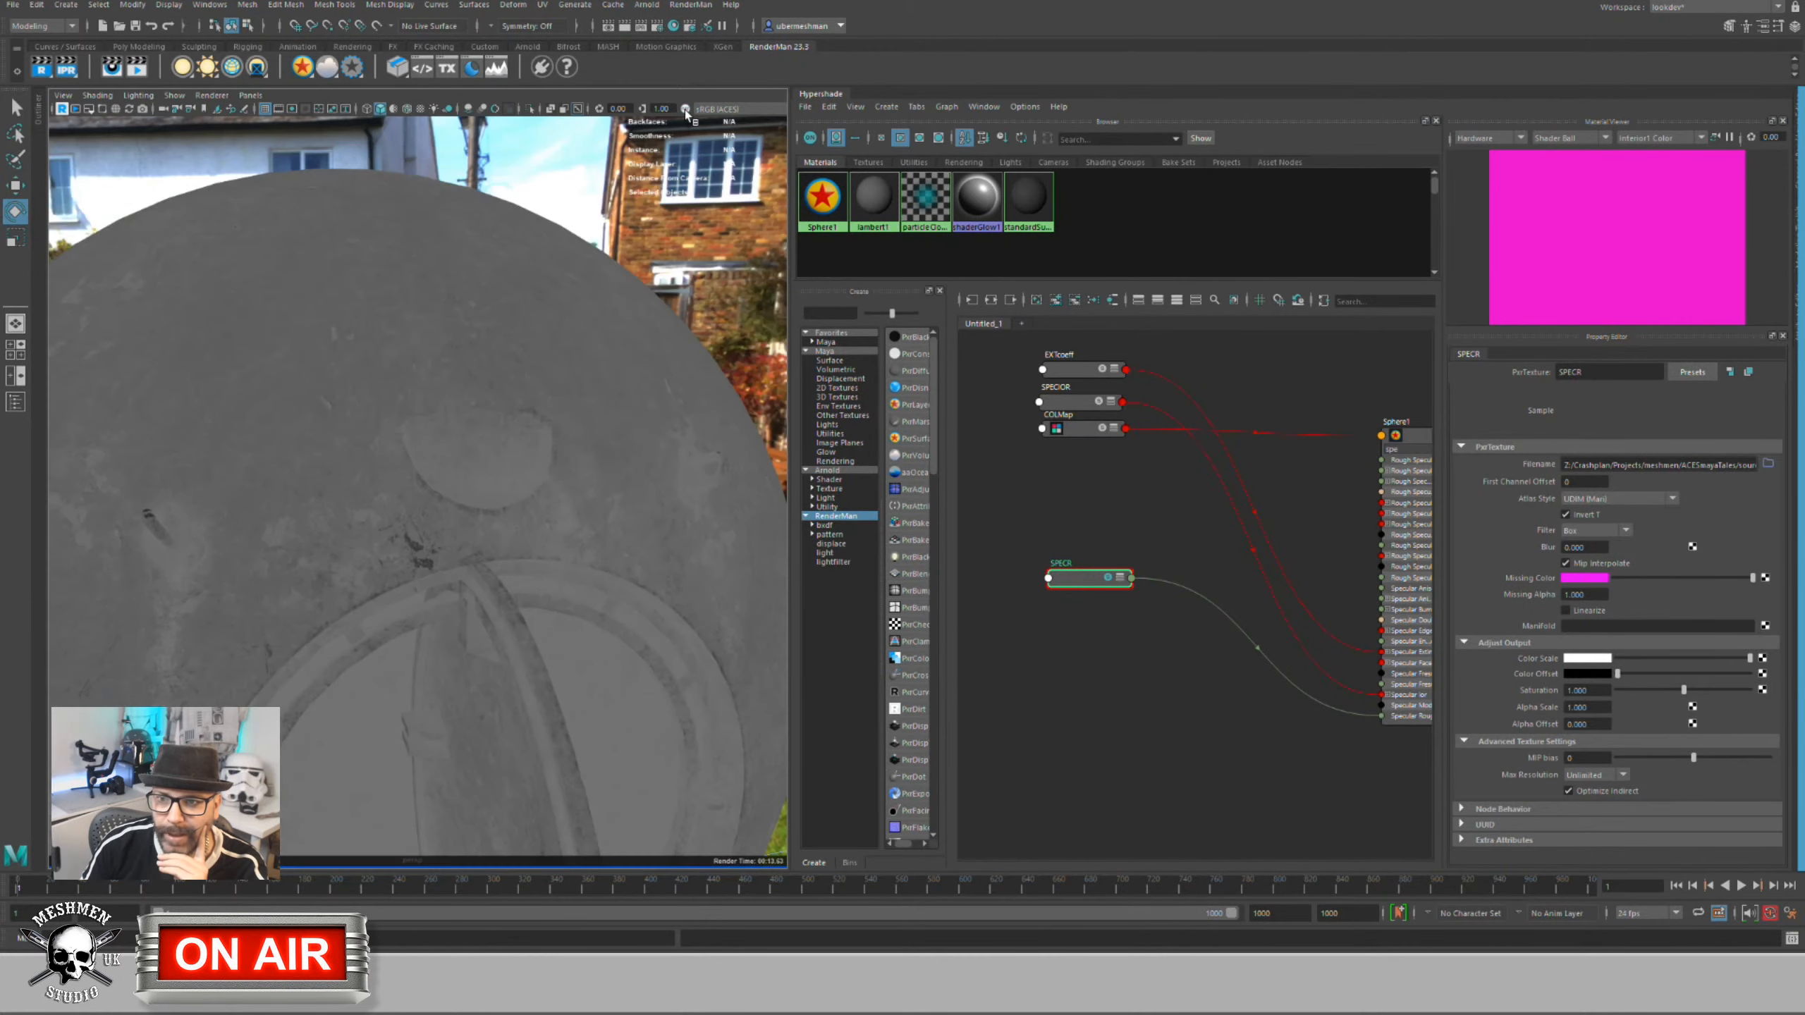
{"action": "left_click", "coordinate": [685, 110]}
{"action": "left_click", "coordinate": [685, 109]}
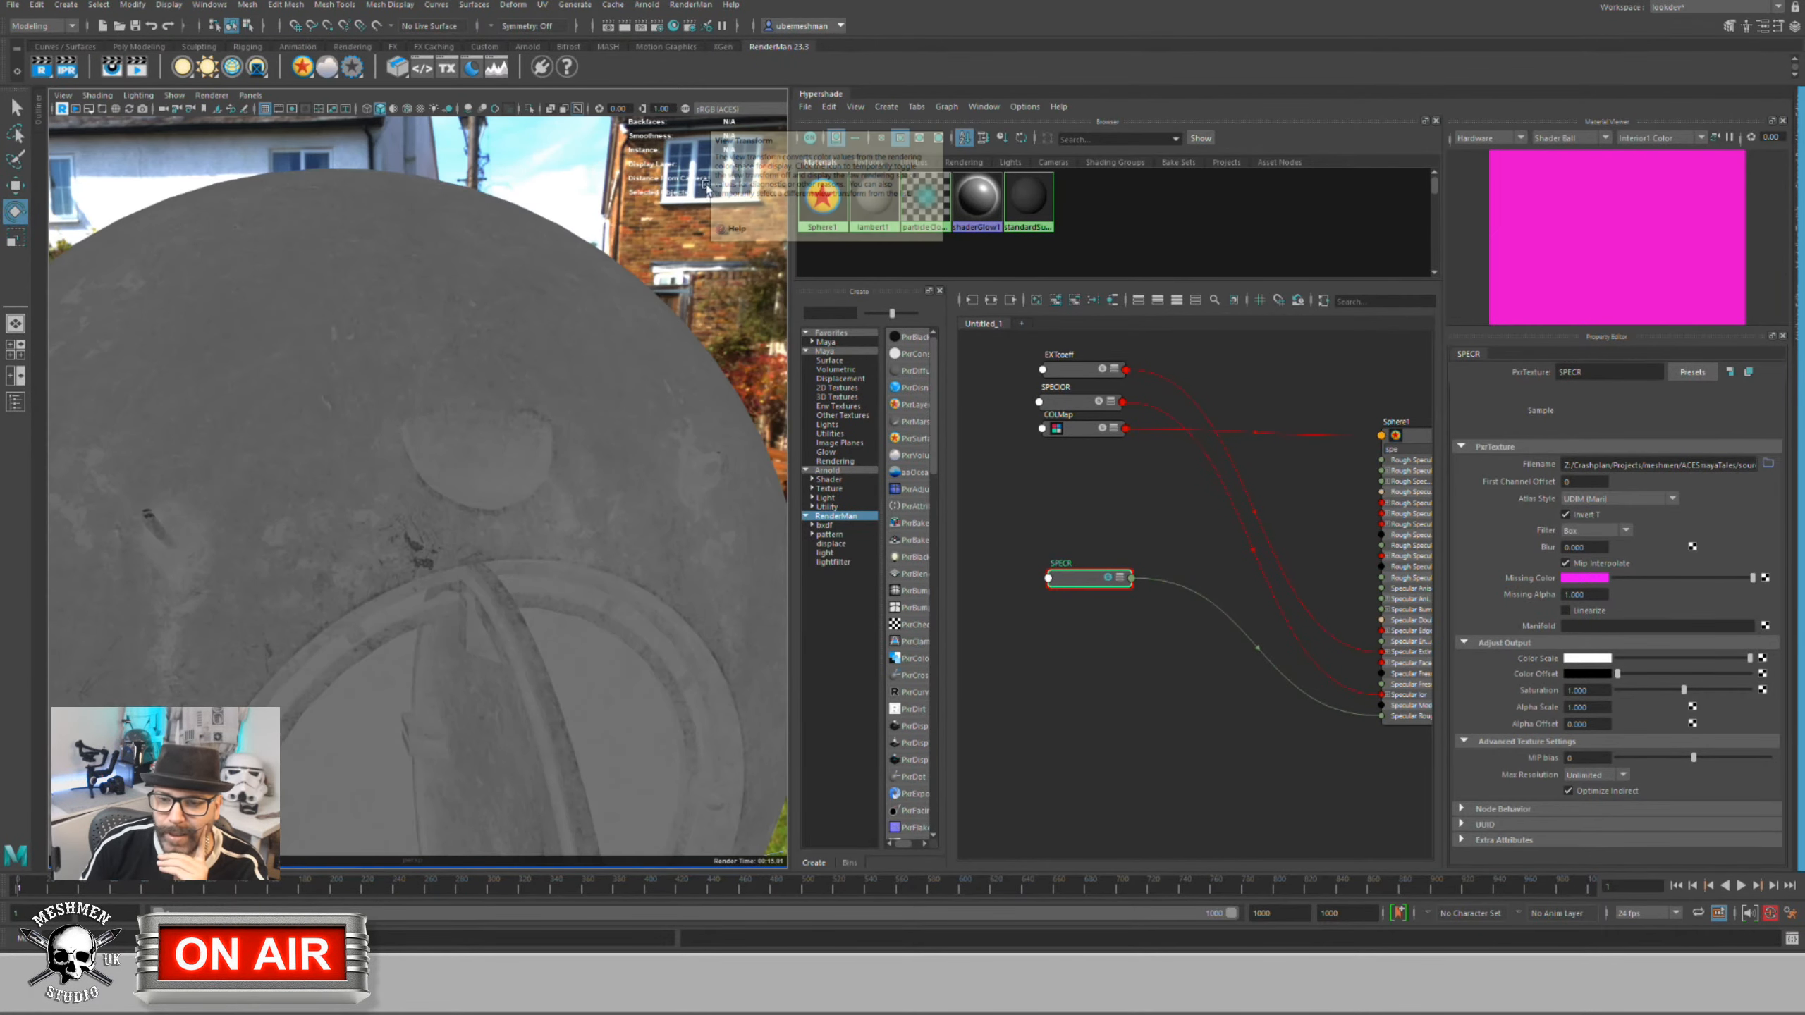
{"action": "left_click_drag", "start_coordinate": [409, 562], "coordinate": [490, 499], "text": "alt"}
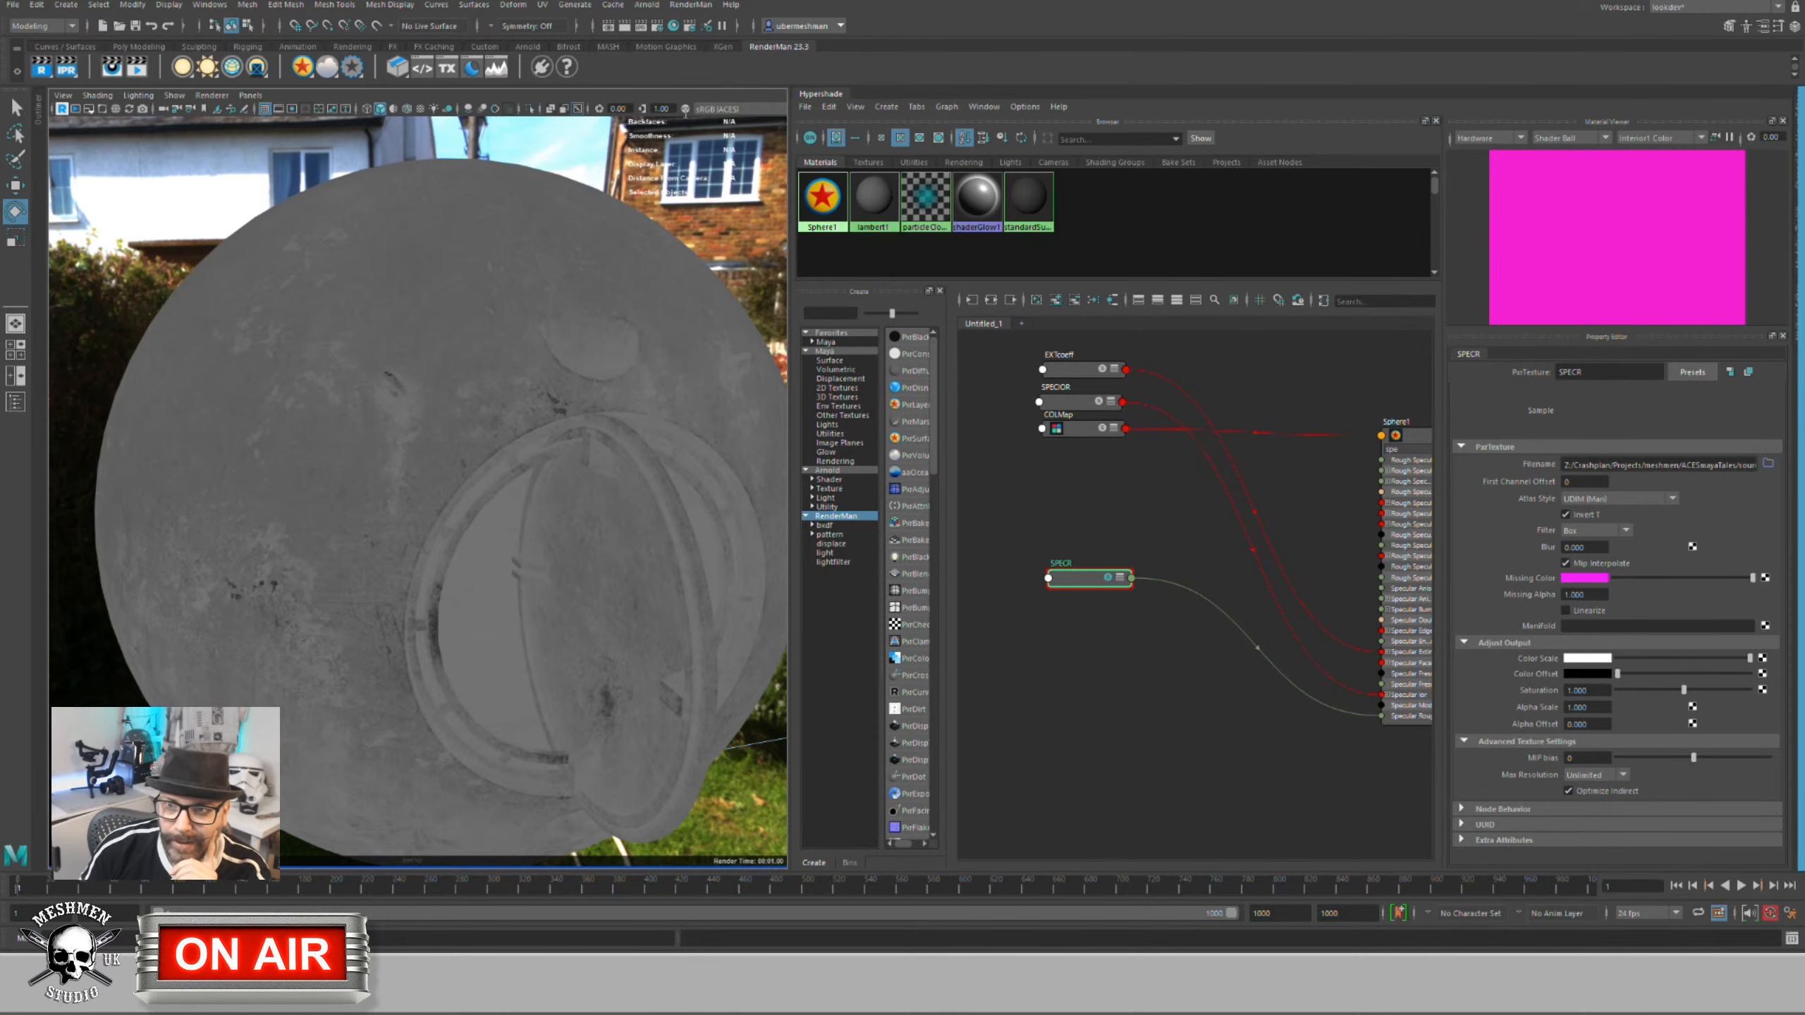
{"action": "left_click", "coordinate": [685, 109]}
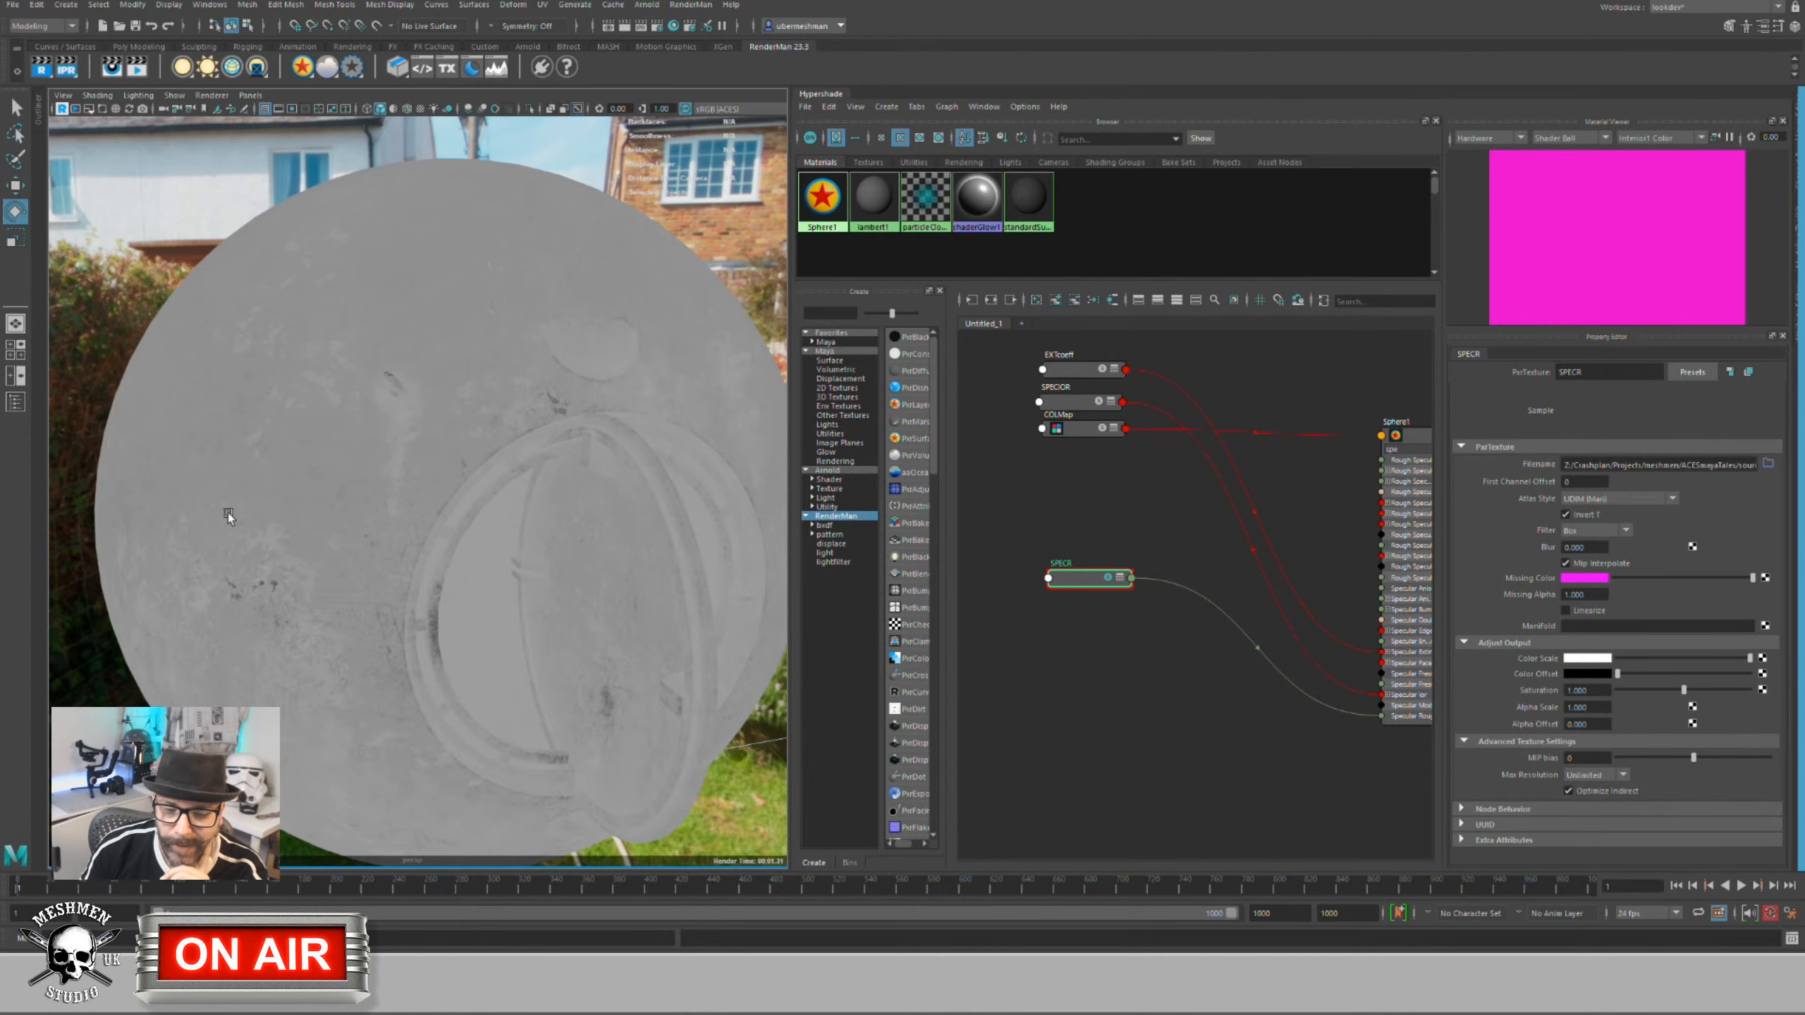
{"action": "left_click", "coordinate": [686, 110]}
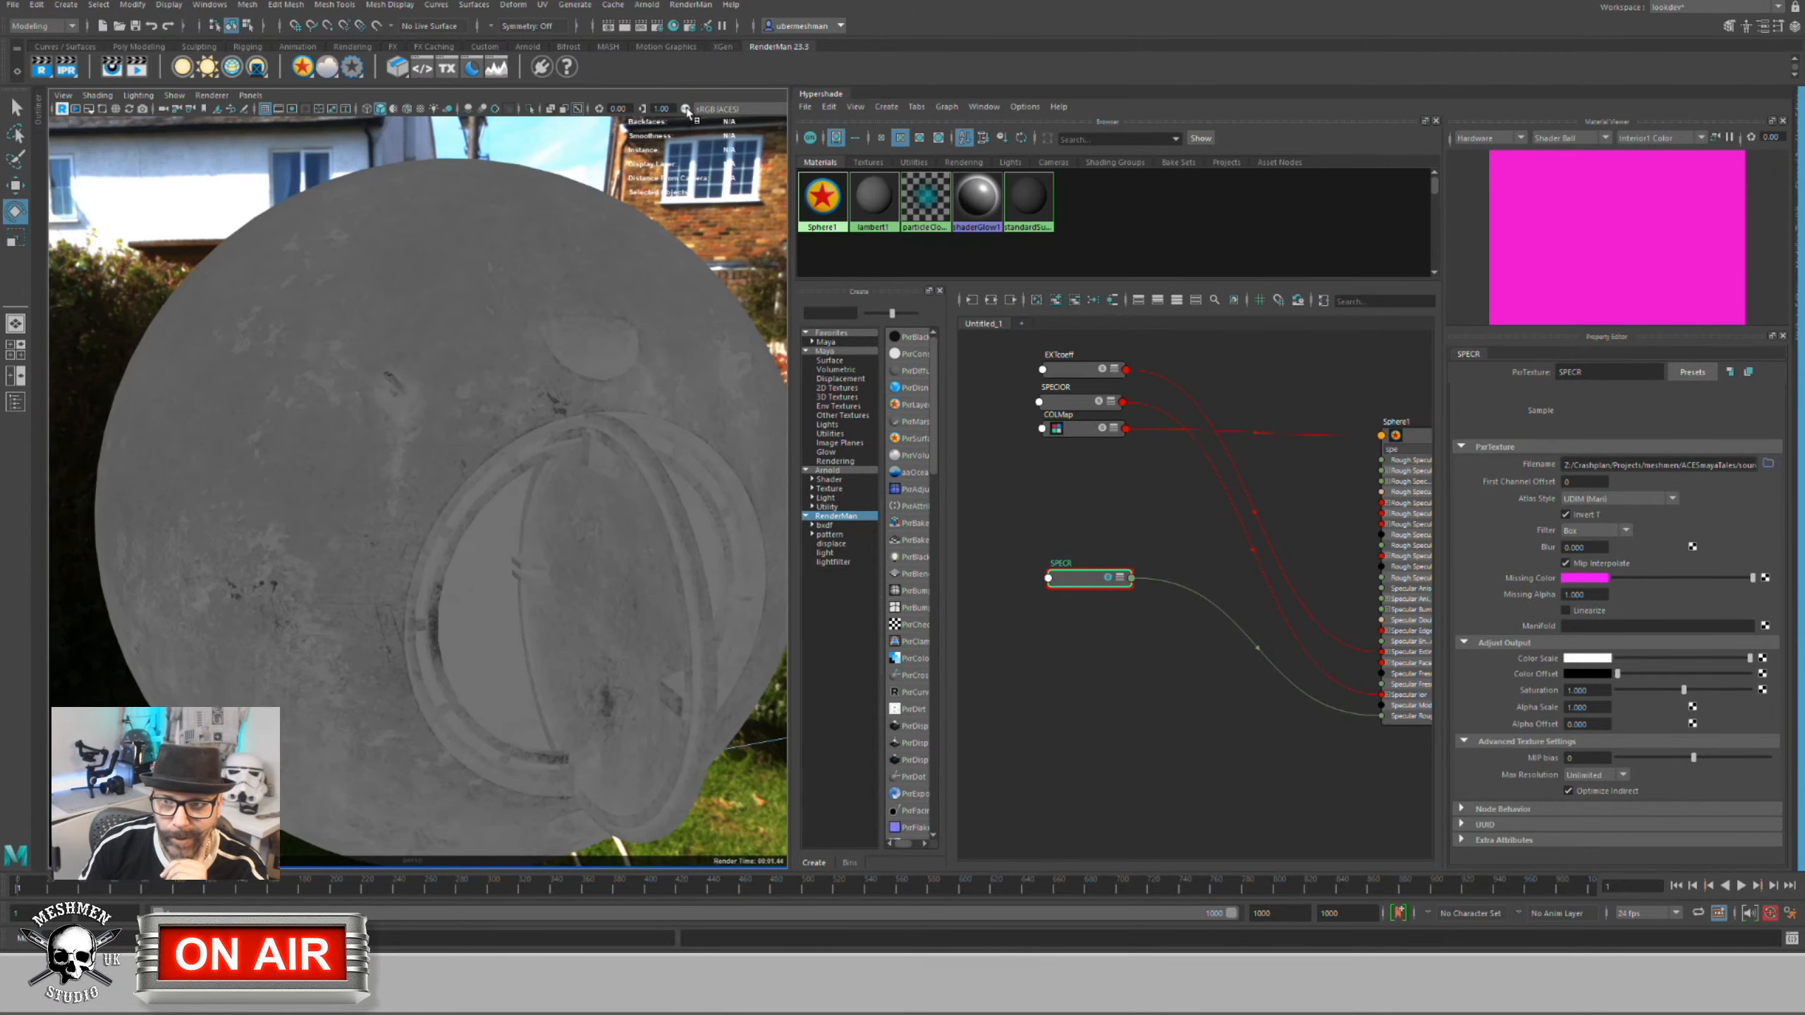
{"action": "left_click", "coordinate": [685, 110]}
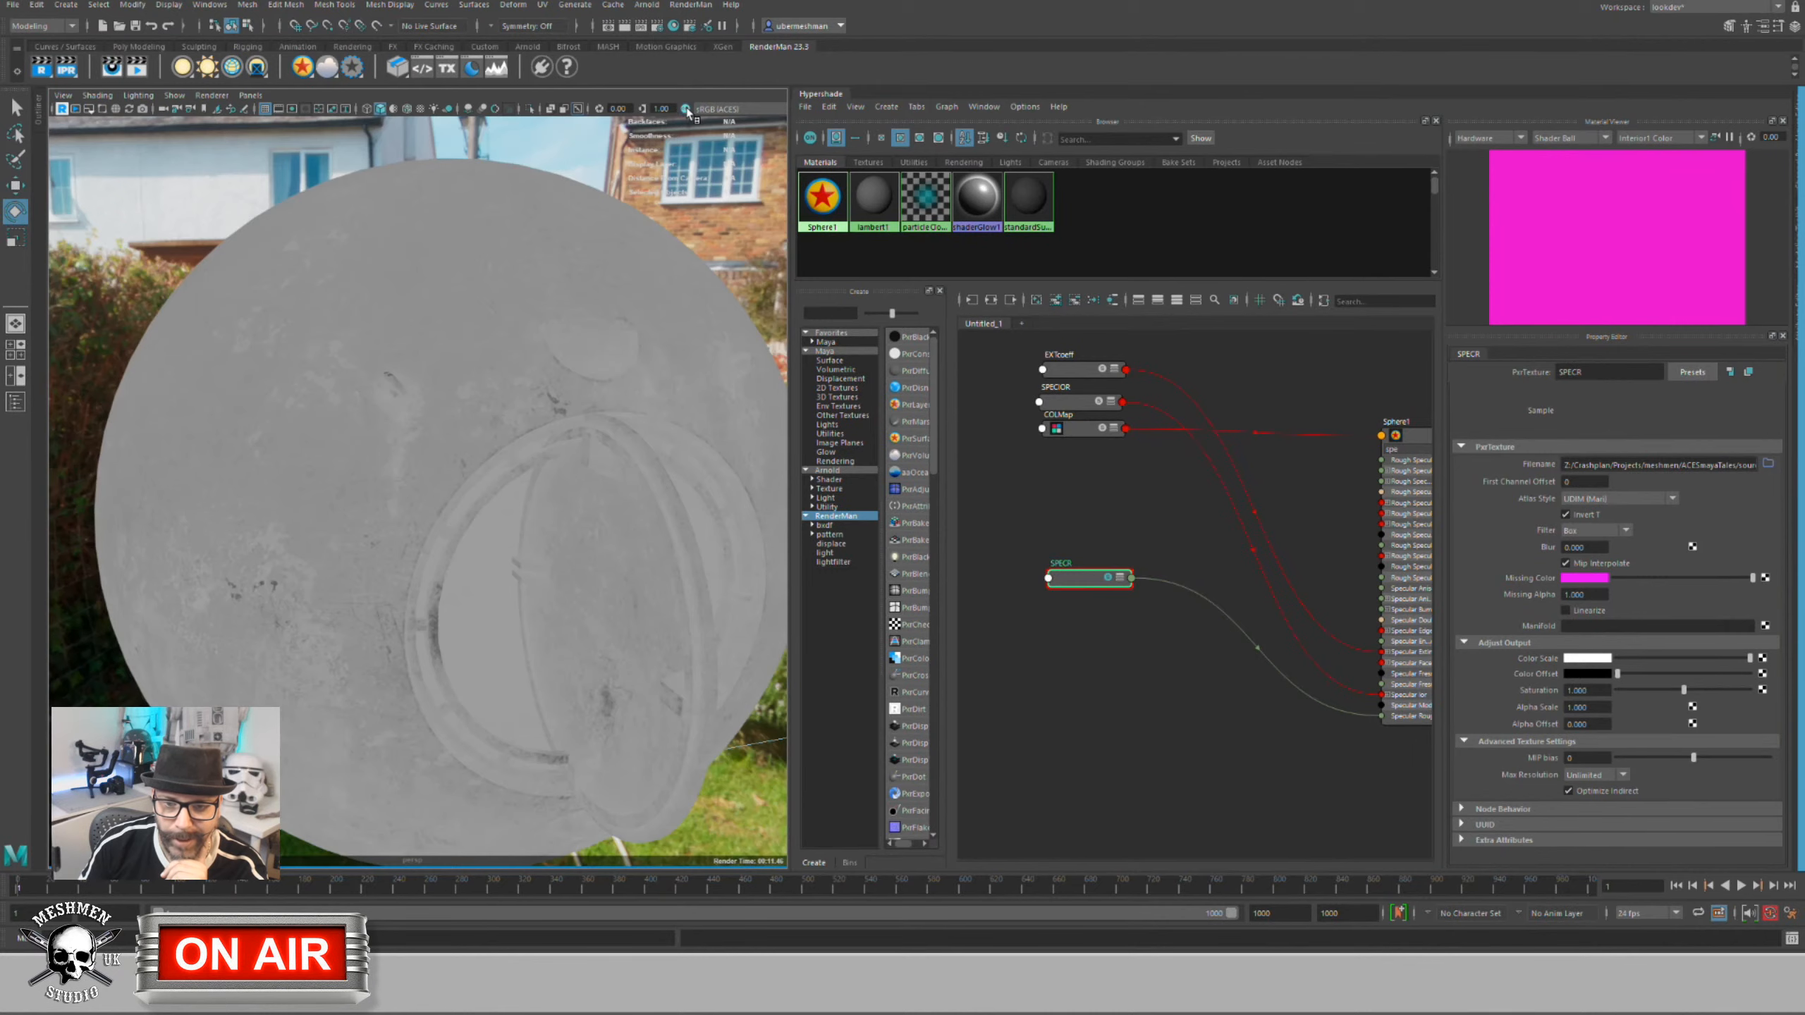
{"action": "left_click", "coordinate": [686, 110]}
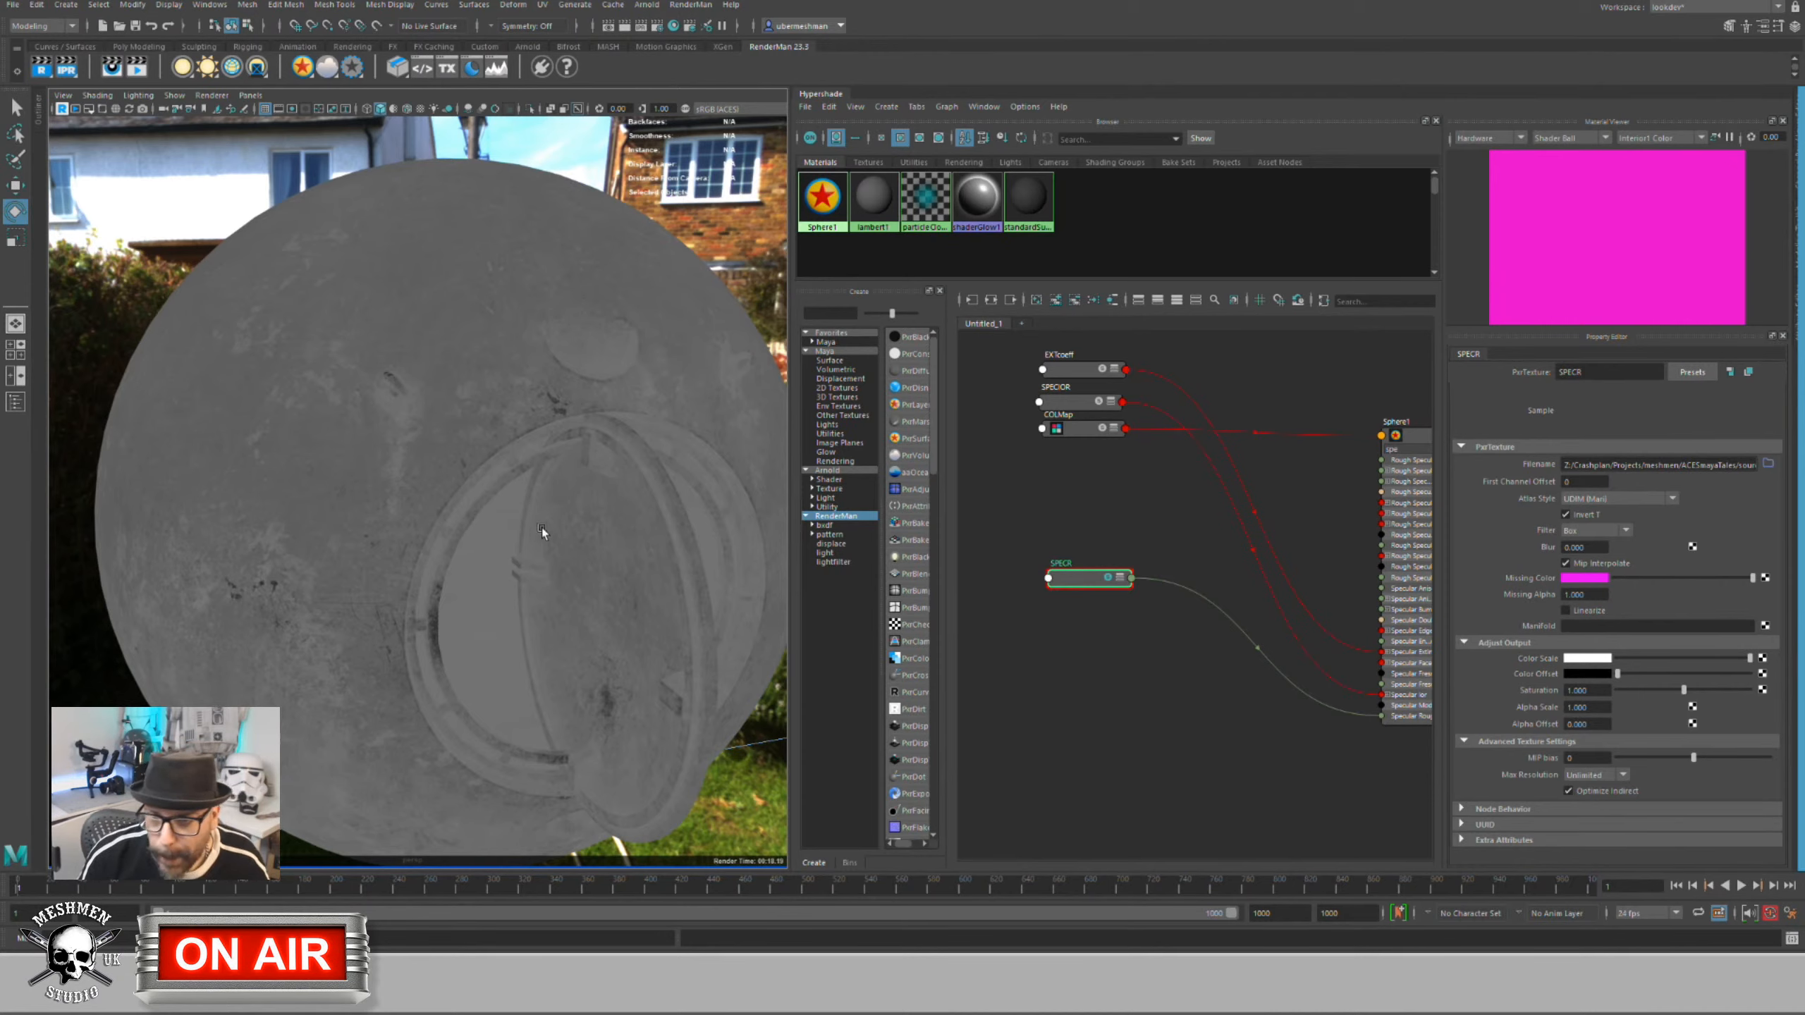
{"action": "right_click_drag", "start_coordinate": [485, 565], "coordinate": [429, 544], "text": "alt"}
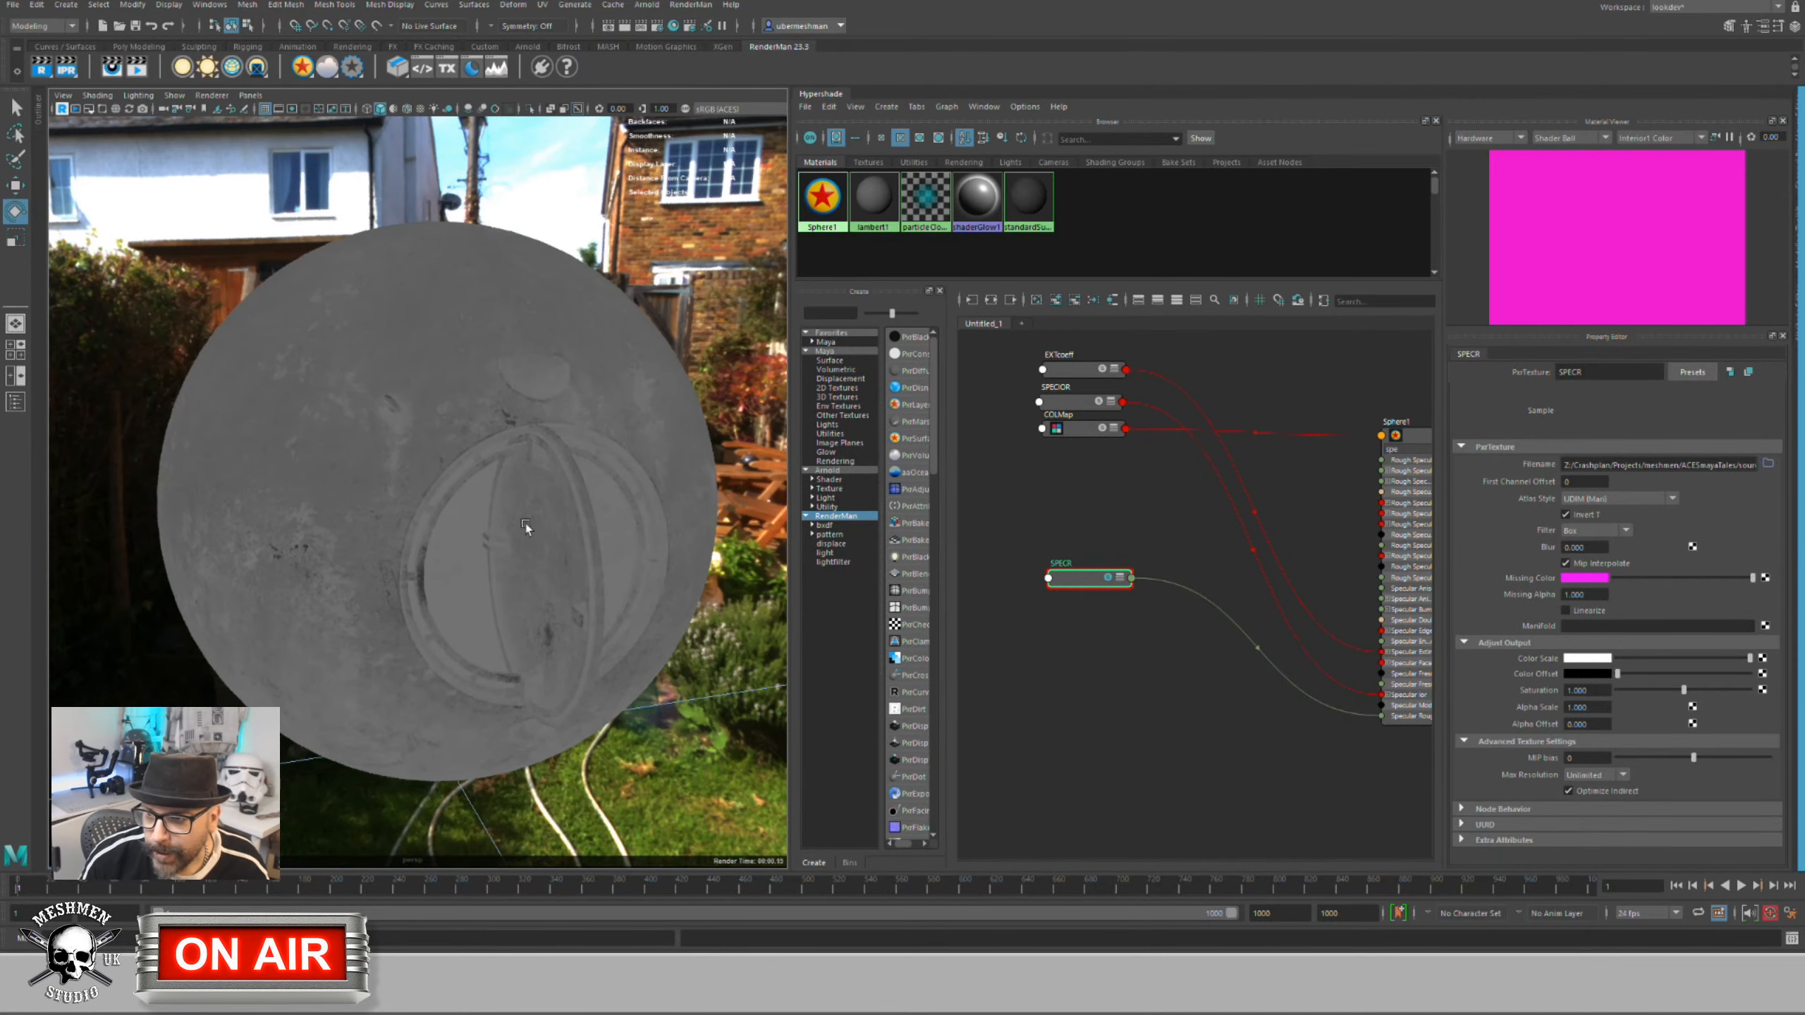
Step: Space the SPECR and COLMap nodes further down the graph and re-enable the viewport's view transform
{"action": "left_click_drag", "start_coordinate": [1083, 580], "coordinate": [1083, 647]}
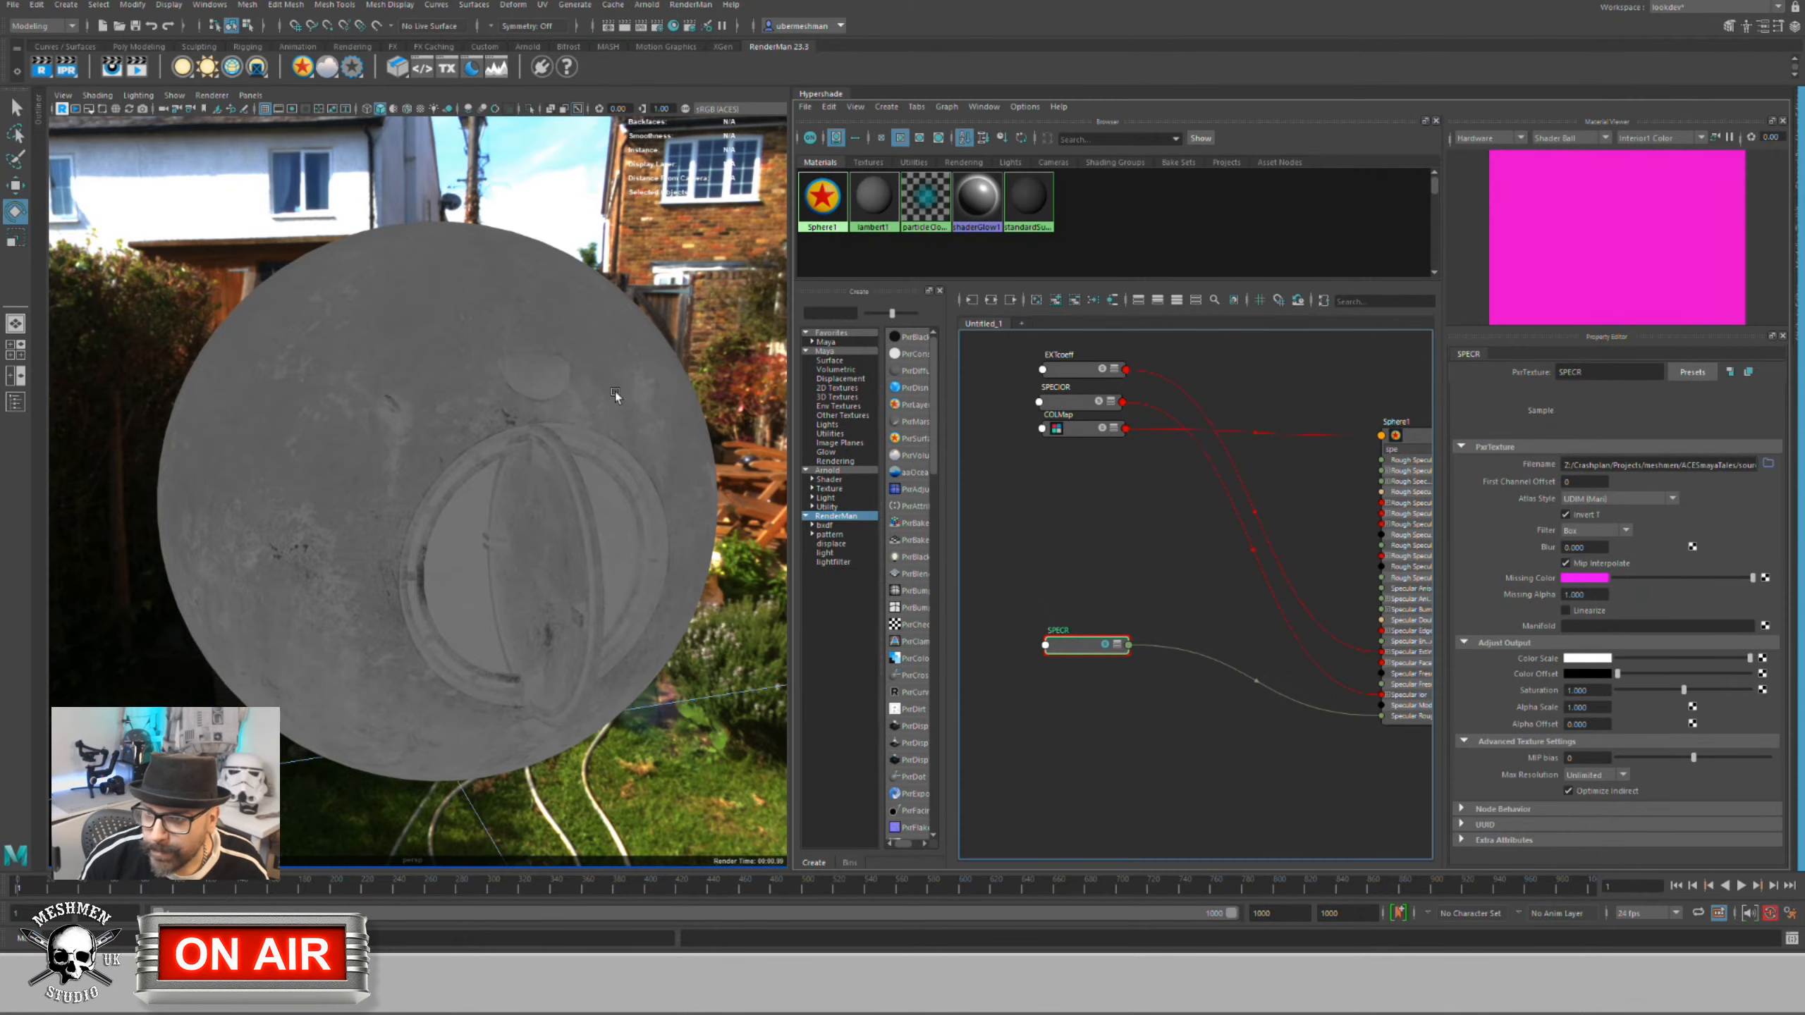
{"action": "left_click", "coordinate": [687, 108]}
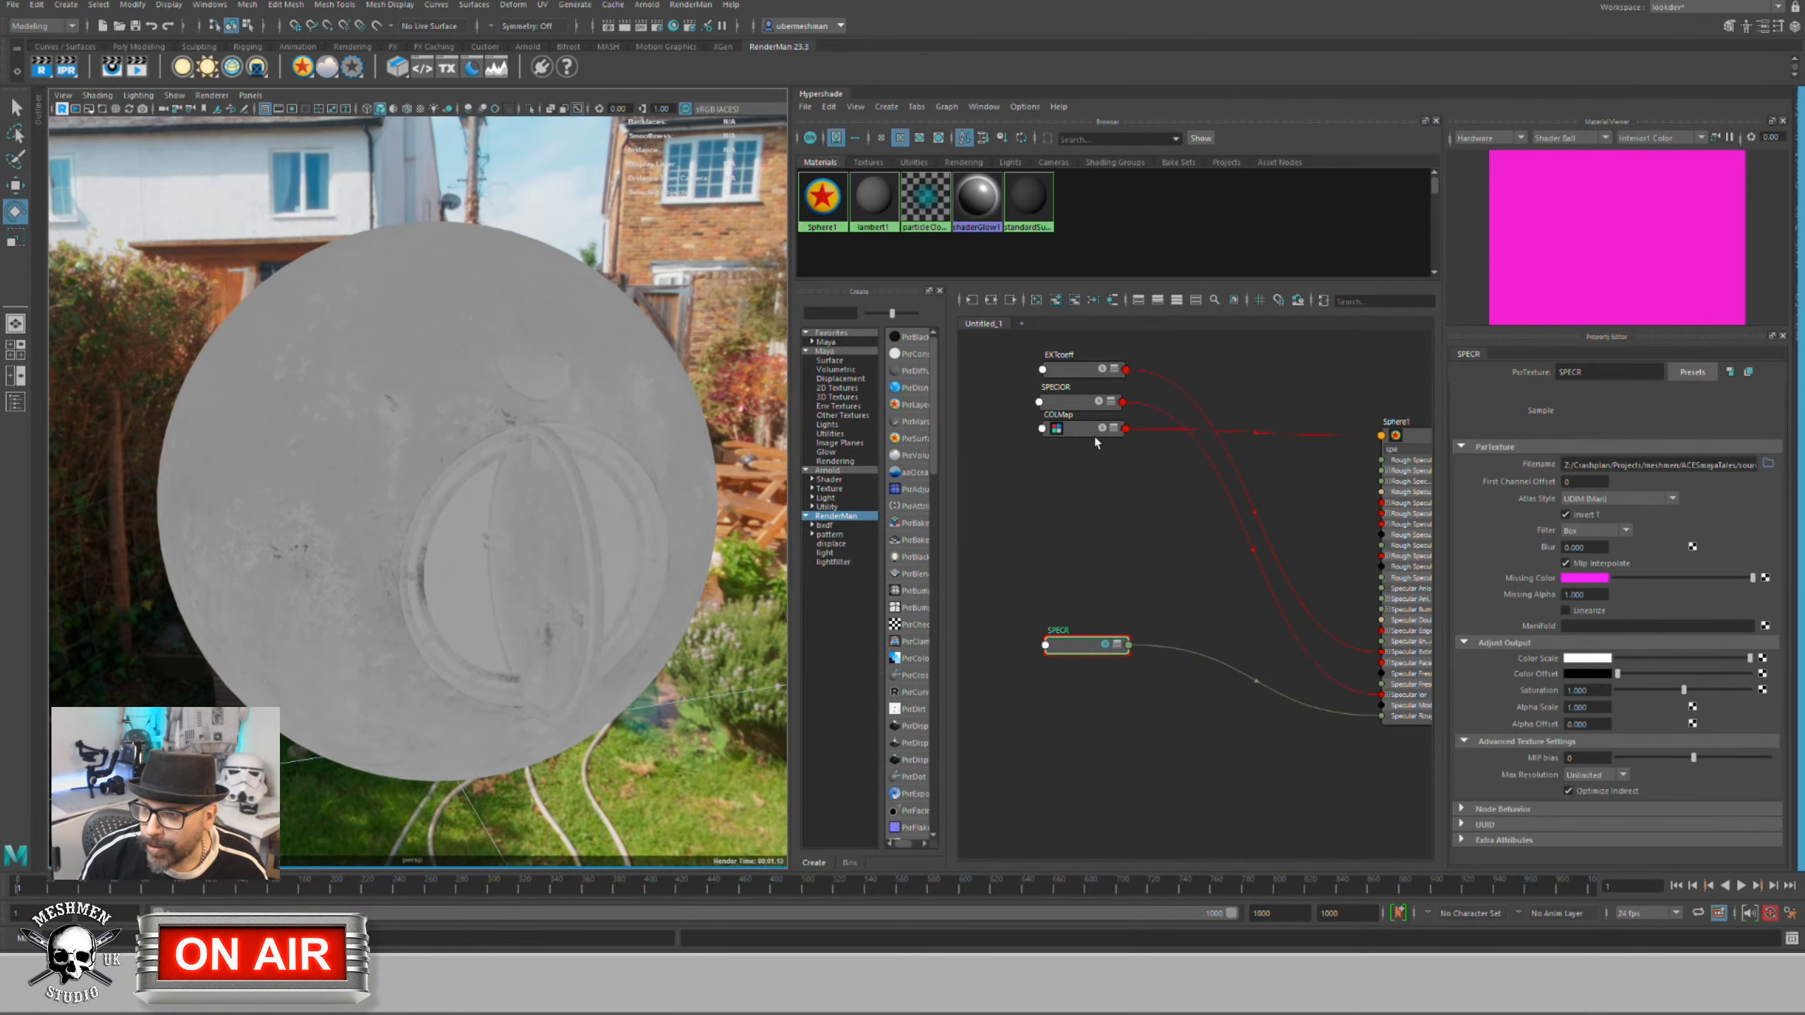
{"action": "left_click_drag", "start_coordinate": [1094, 435], "coordinate": [1092, 451]}
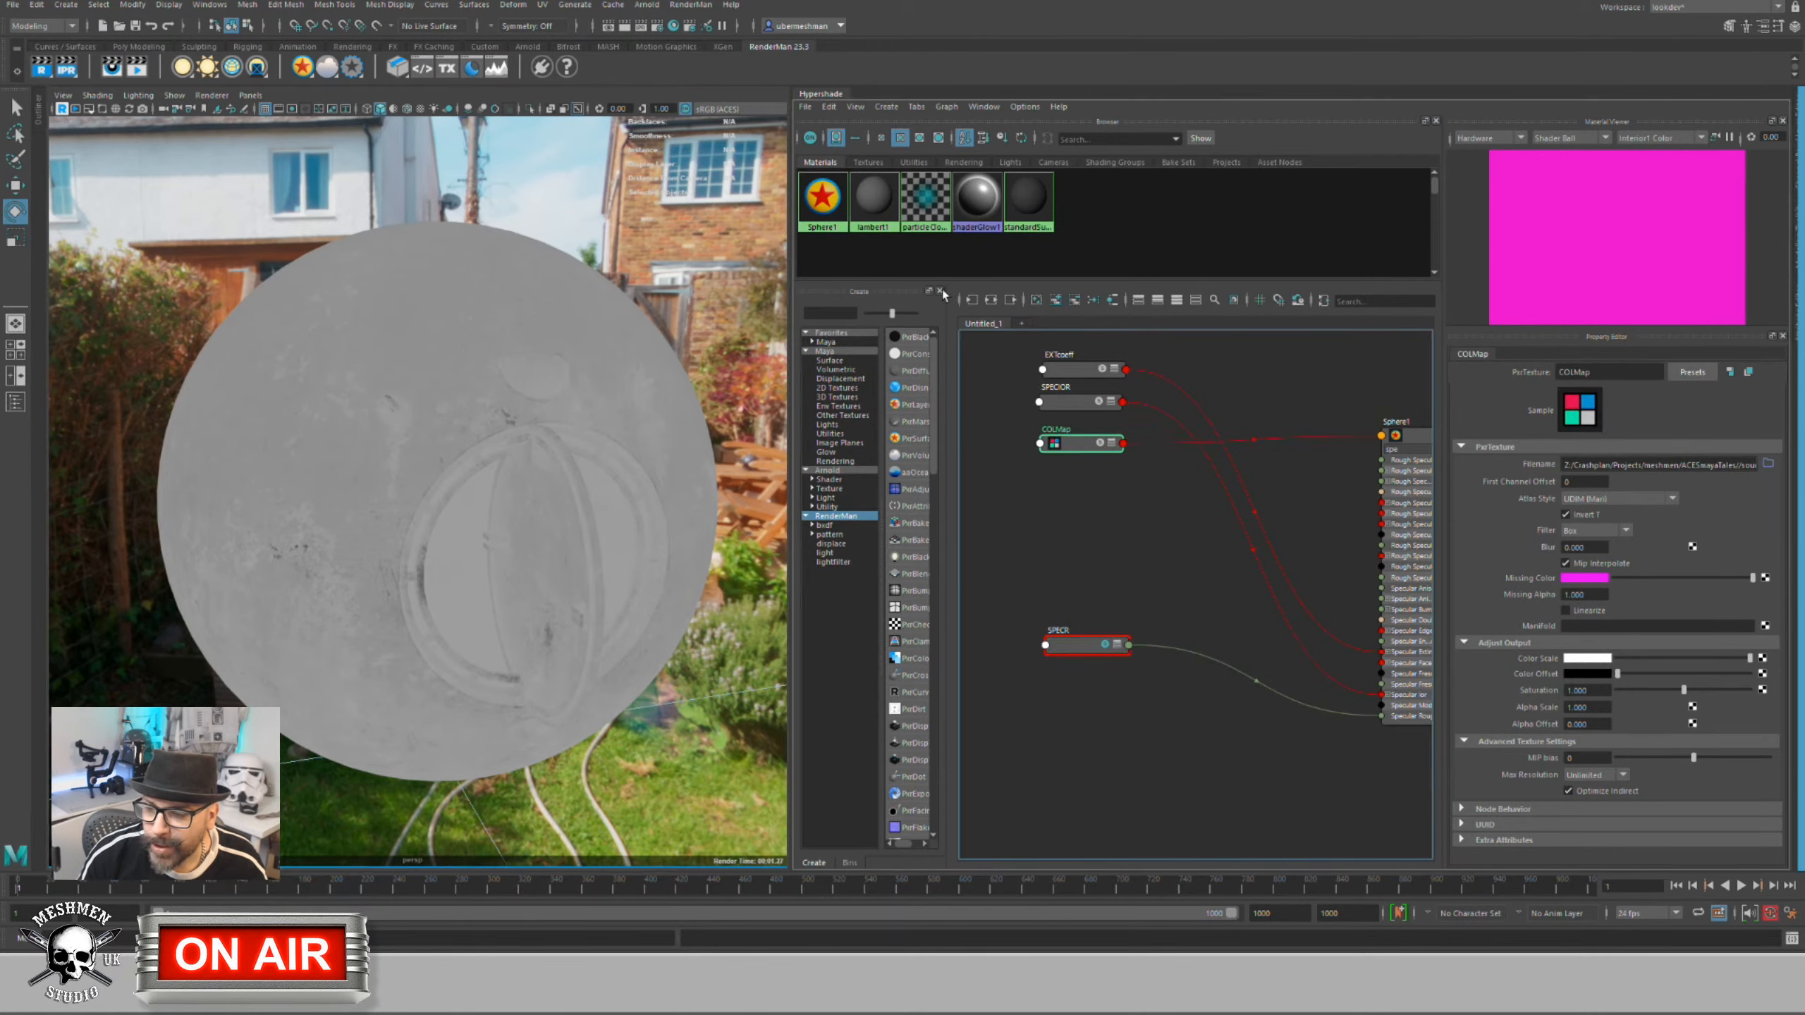
Step: Solo the EXTcoeff texture to inspect its map closely around the hatch, and switch the solo to the SPECIOR texture
{"action": "left_click", "coordinate": [1101, 371]}
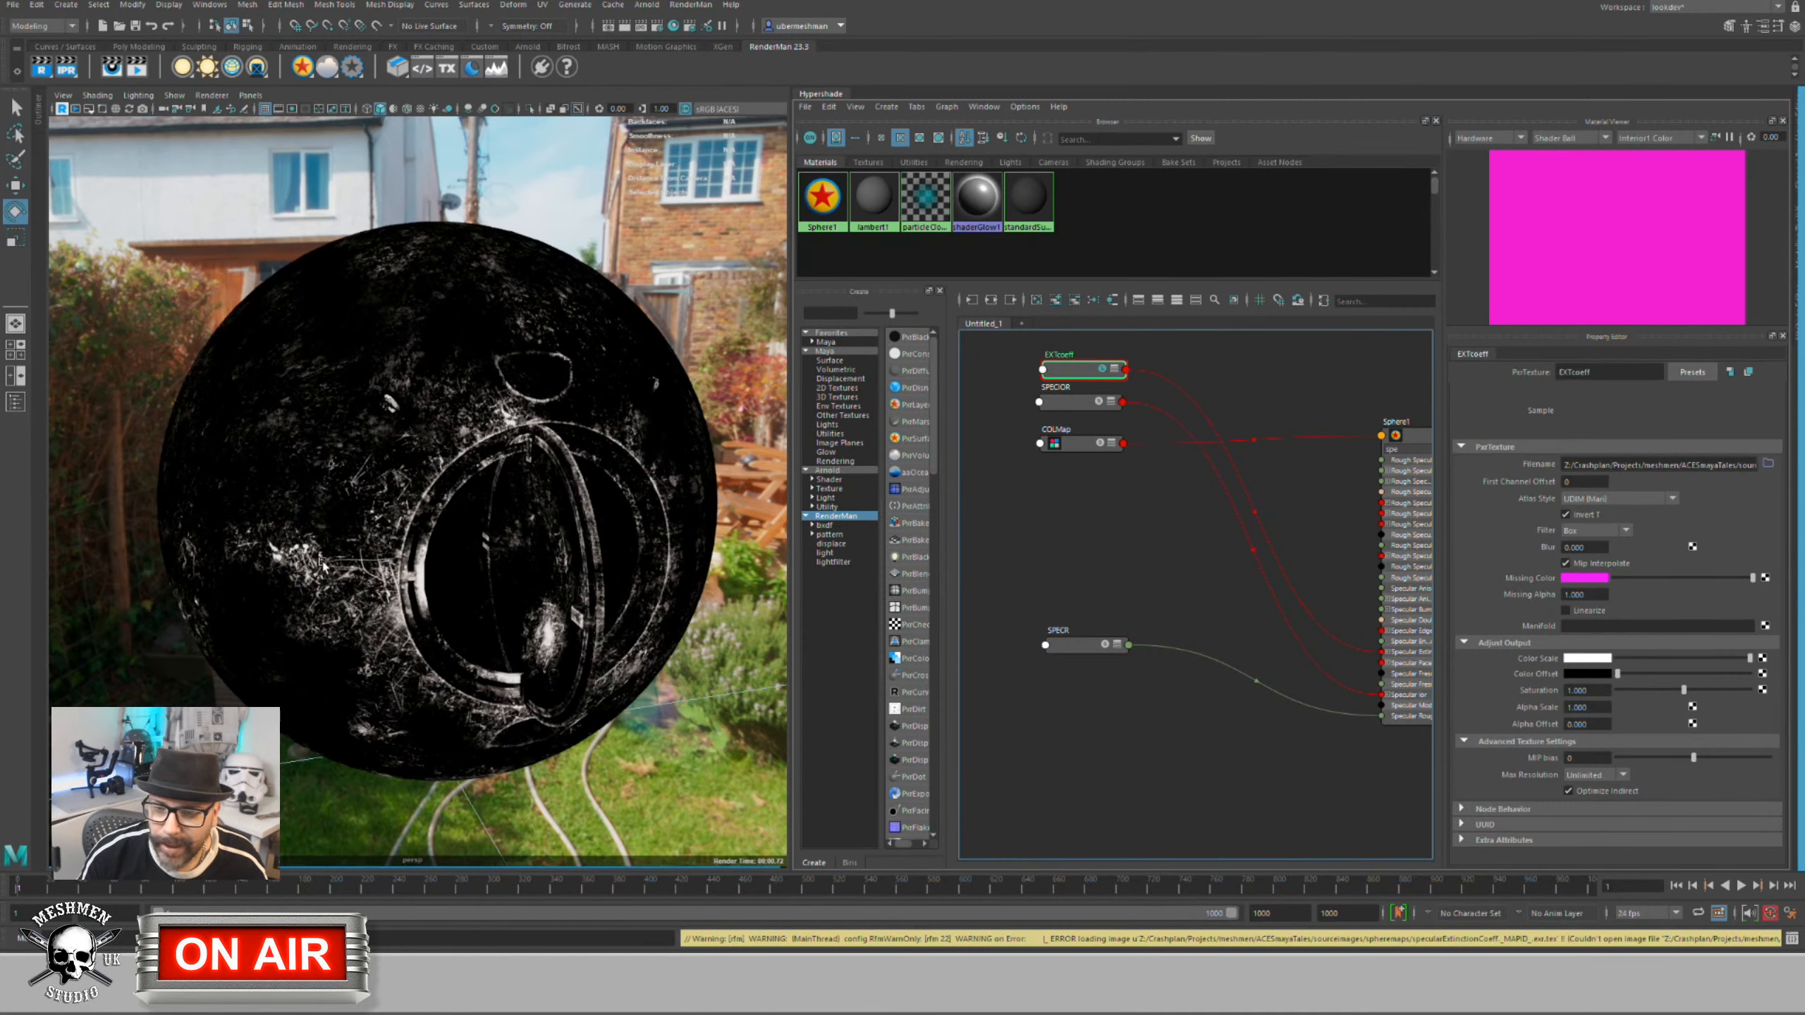
{"action": "scroll", "coordinate": [499, 384], "scroll_direction": "up", "scroll_amount": 3}
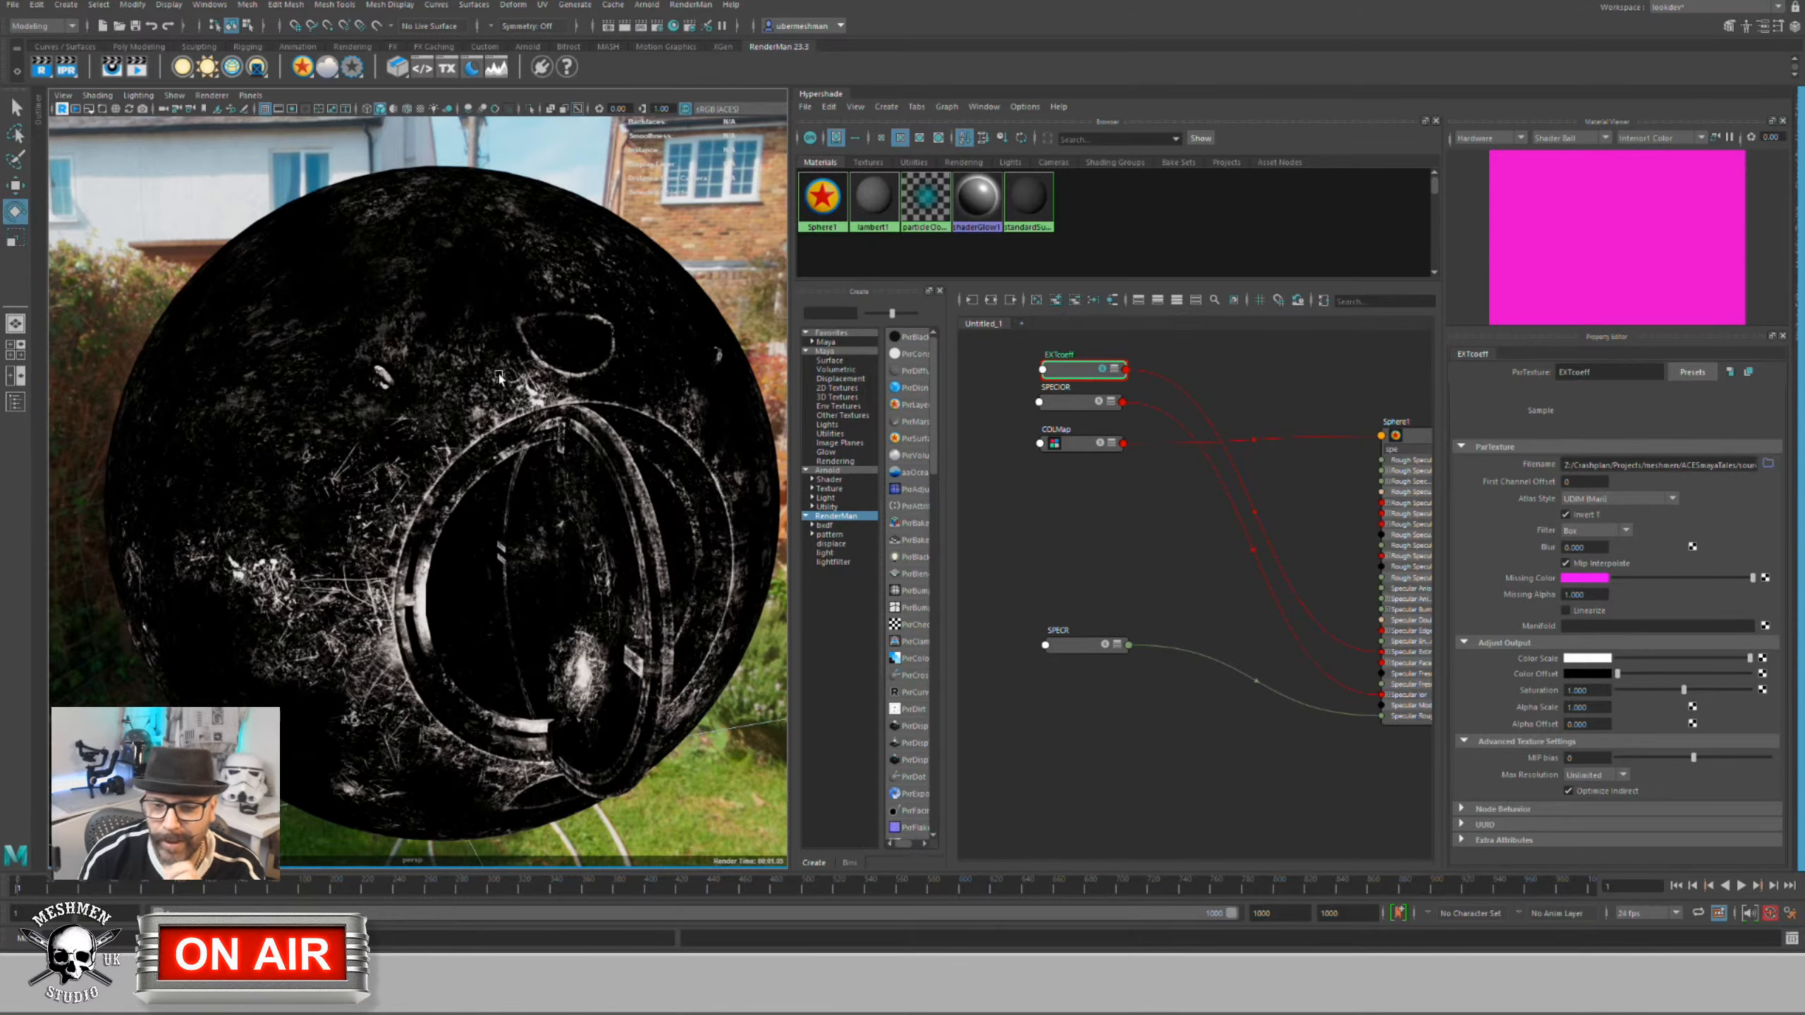
{"action": "scroll", "coordinate": [471, 379], "scroll_direction": "up", "scroll_amount": 5}
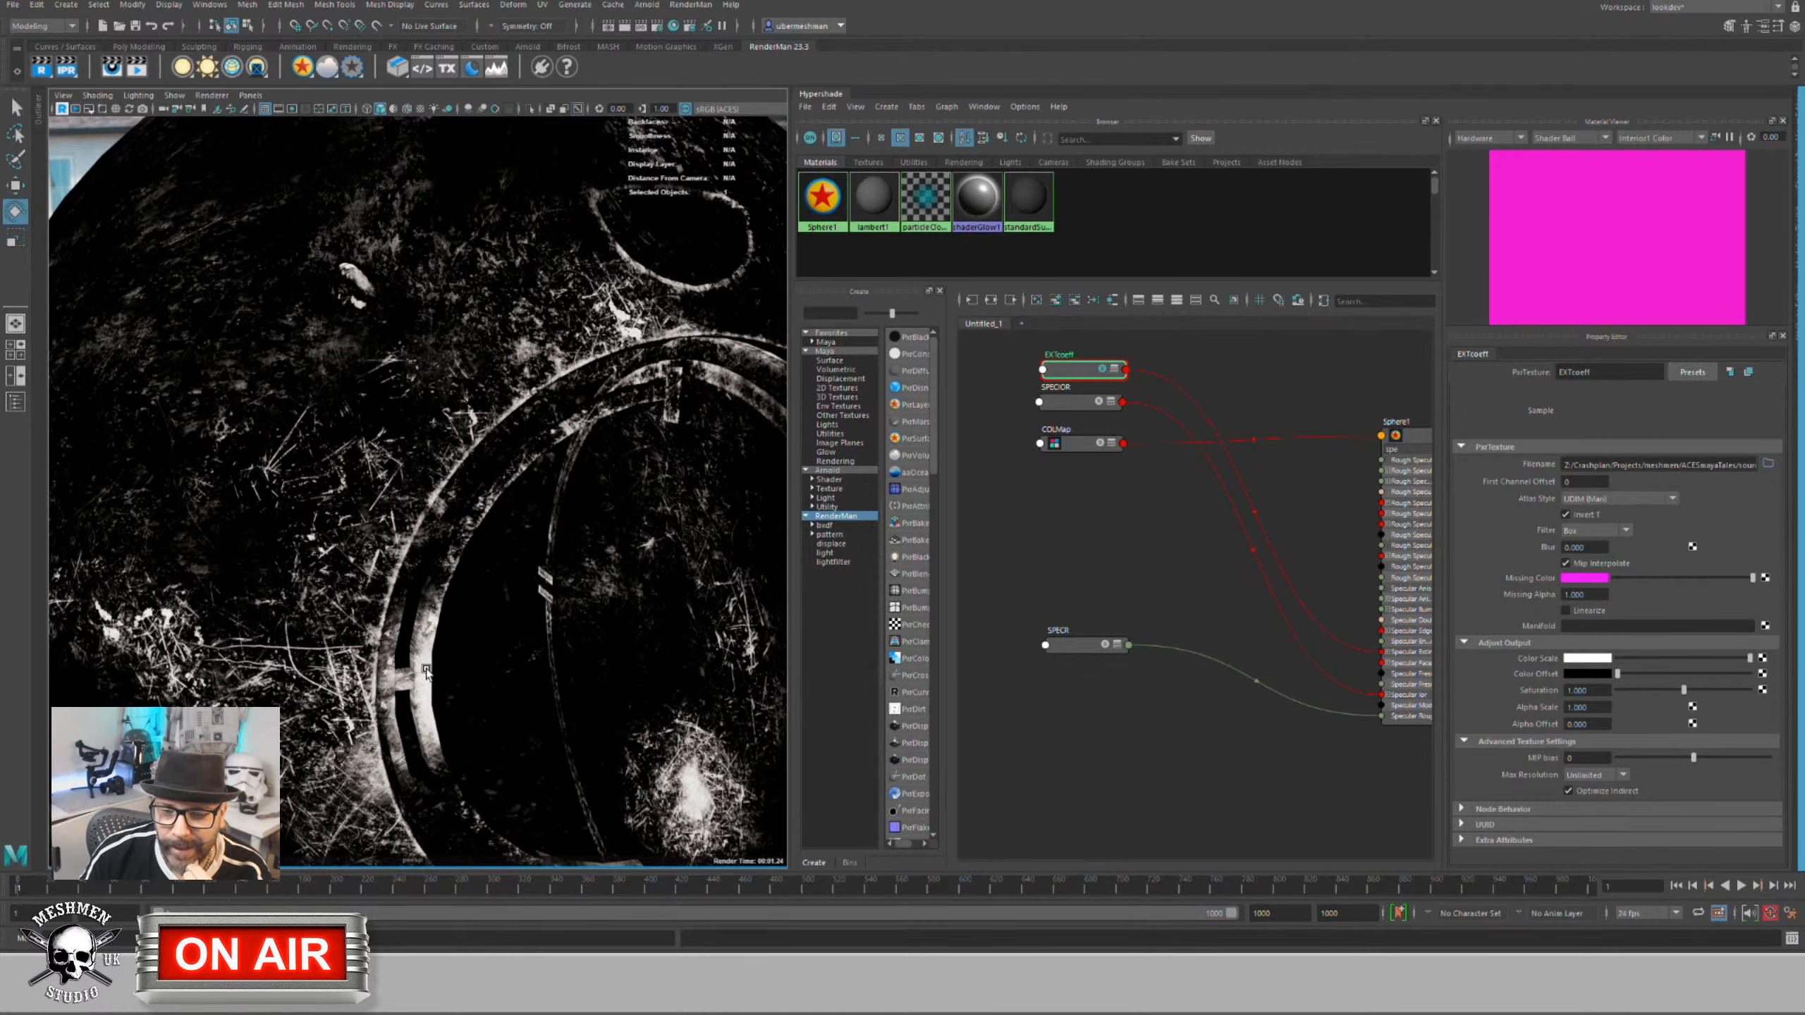
{"action": "left_click", "coordinate": [1098, 404]}
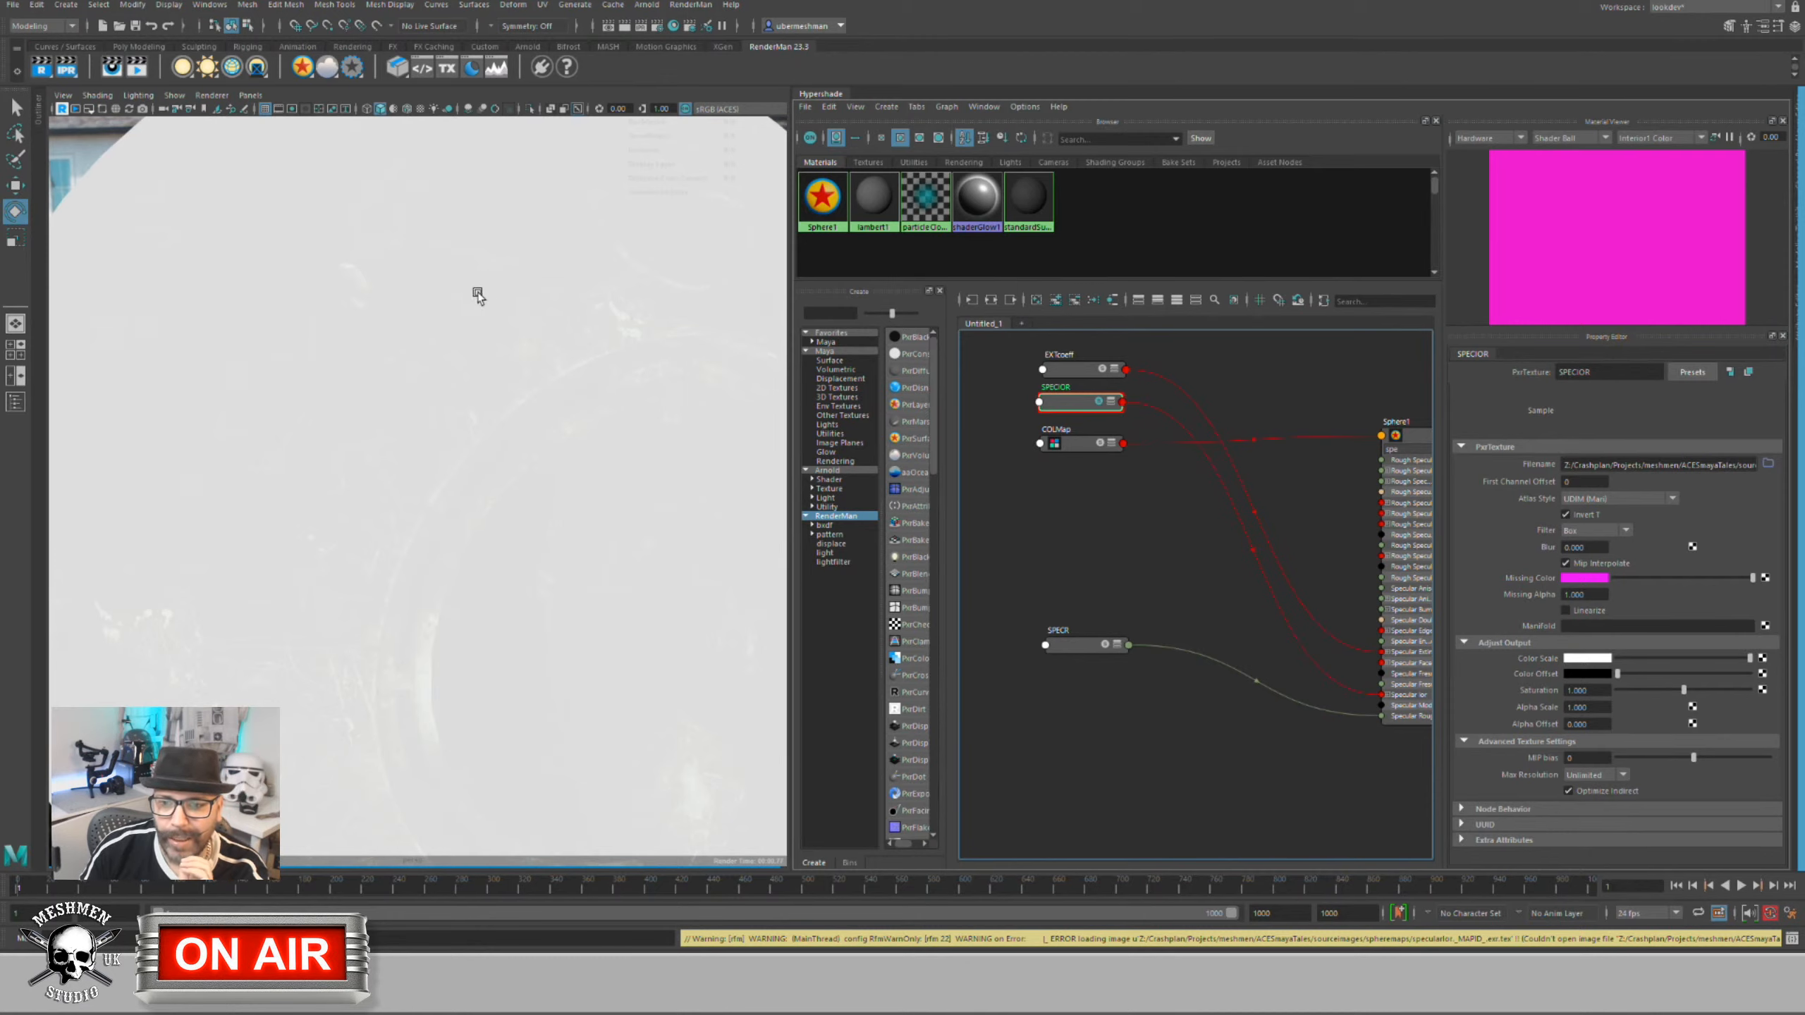
Step: Unsolo the SPECIOR texture, solo EXTcoeff once more to compare its map, and return to the full material render
{"action": "left_click", "coordinate": [1102, 375]}
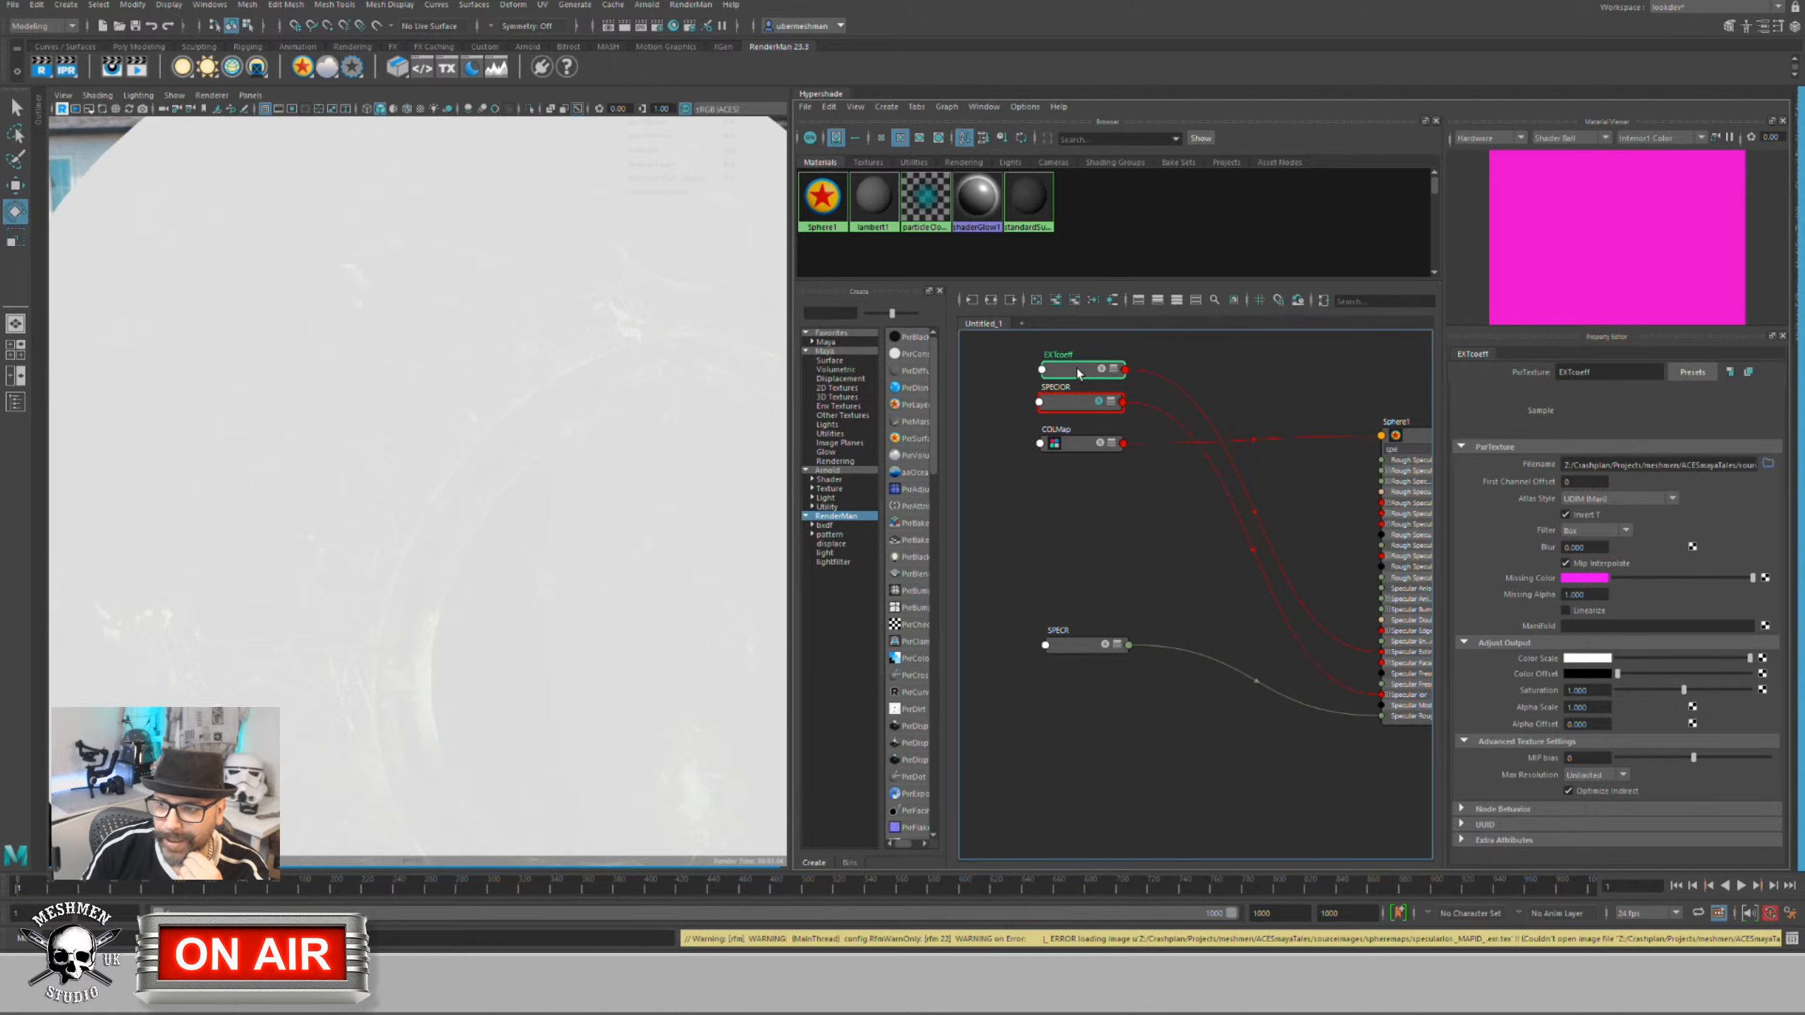
{"action": "left_click_drag", "start_coordinate": [1077, 369], "coordinate": [1074, 369]}
{"action": "left_click", "coordinate": [1101, 402]}
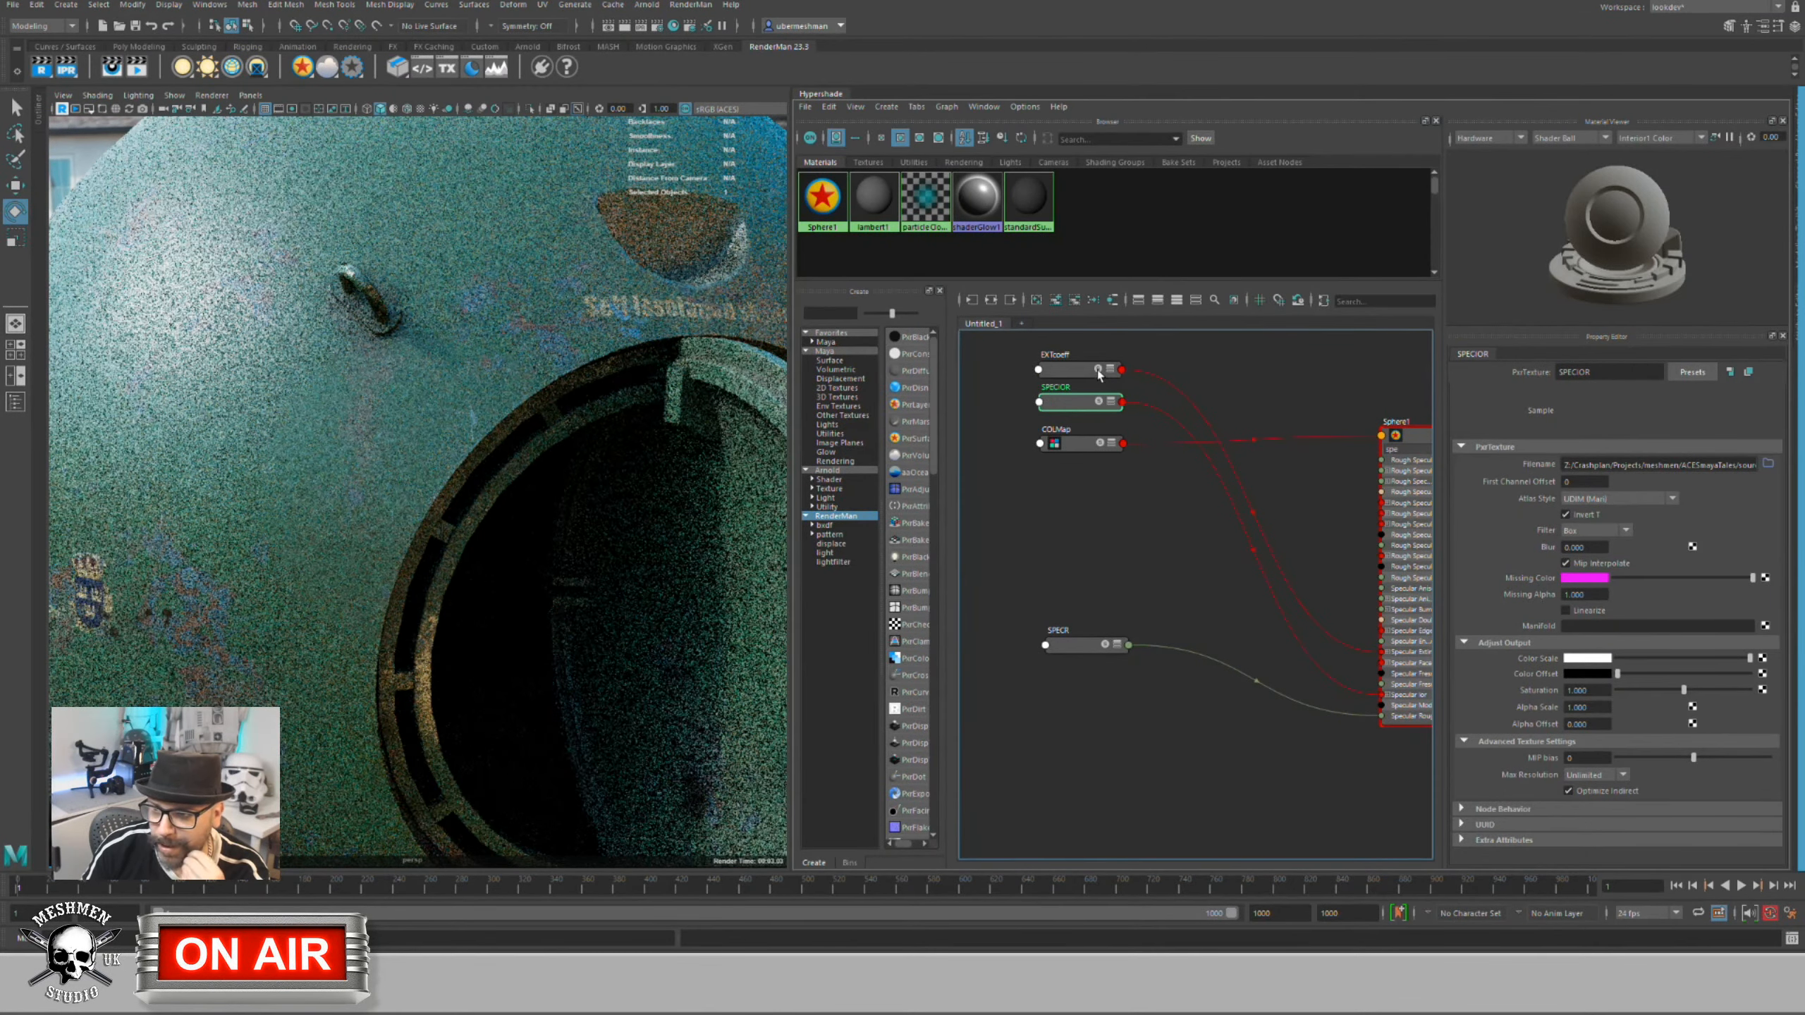
{"action": "left_click", "coordinate": [1099, 372]}
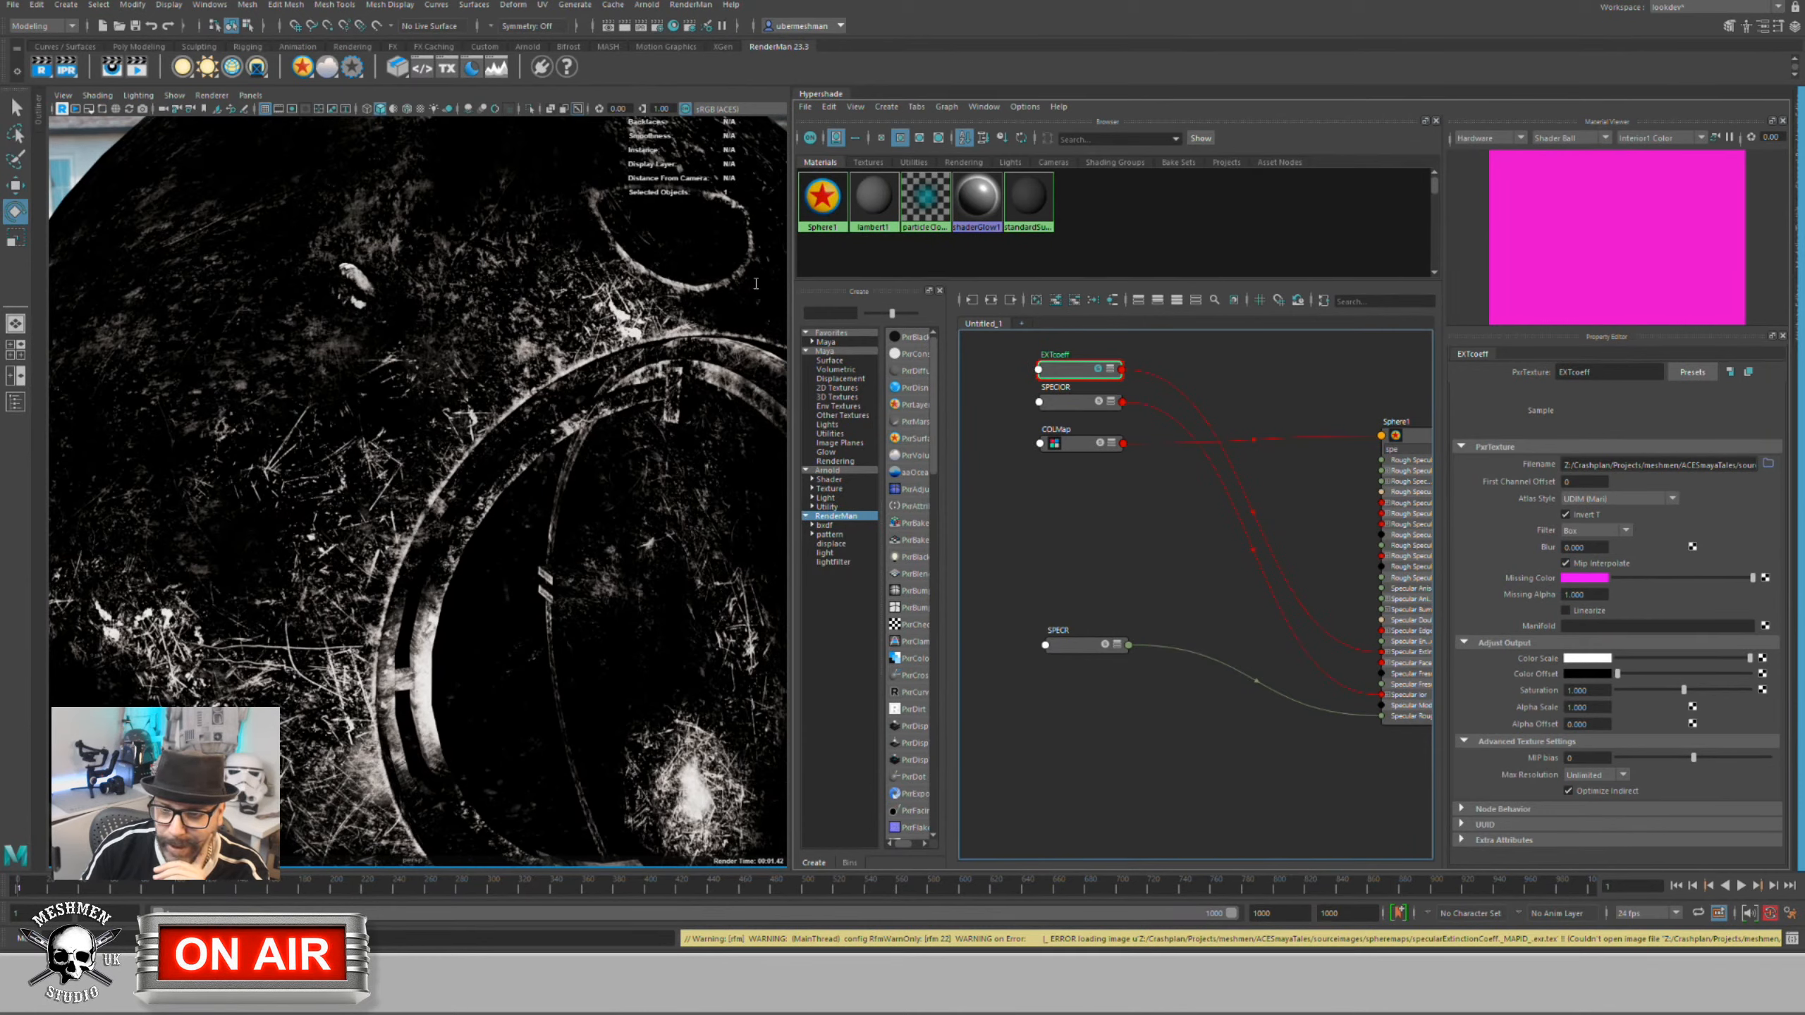
{"action": "left_click", "coordinate": [1098, 369]}
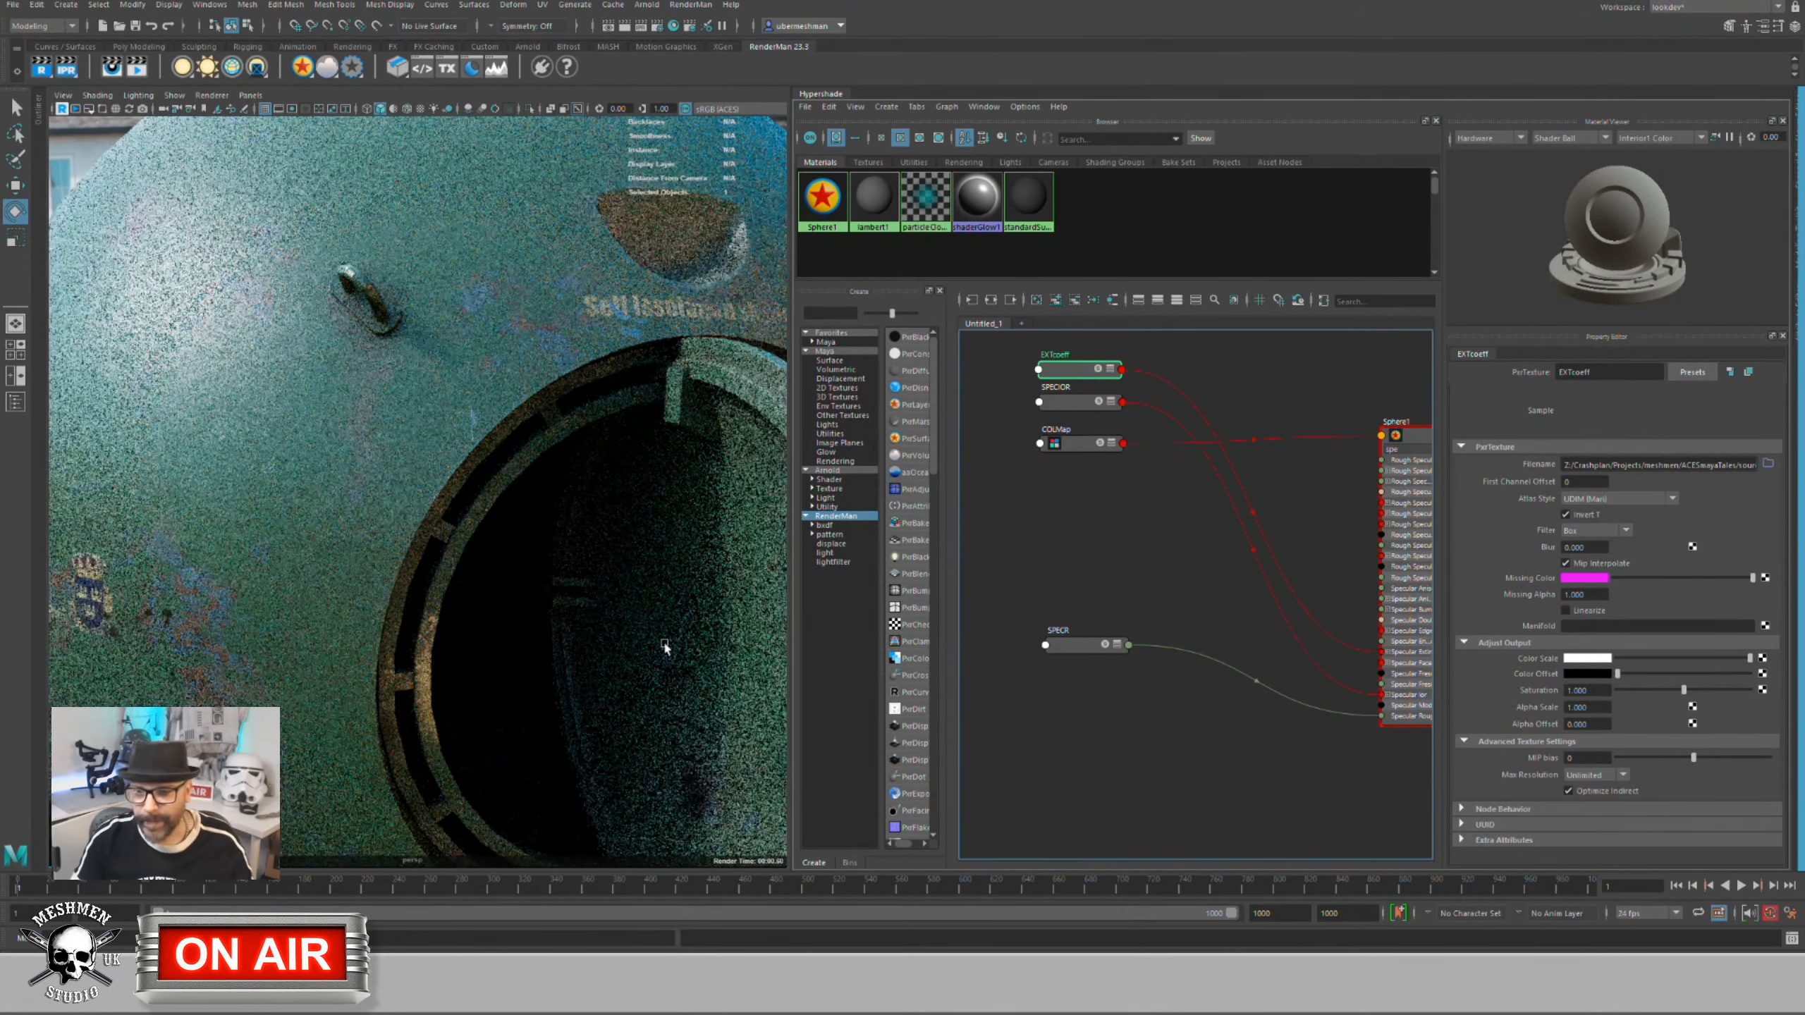
Step: Check the fully shaded sphere as a whole from a new angle and shift the SPECR node slightly down the graph
{"action": "scroll", "coordinate": [466, 514], "scroll_direction": "down", "scroll_amount": 4}
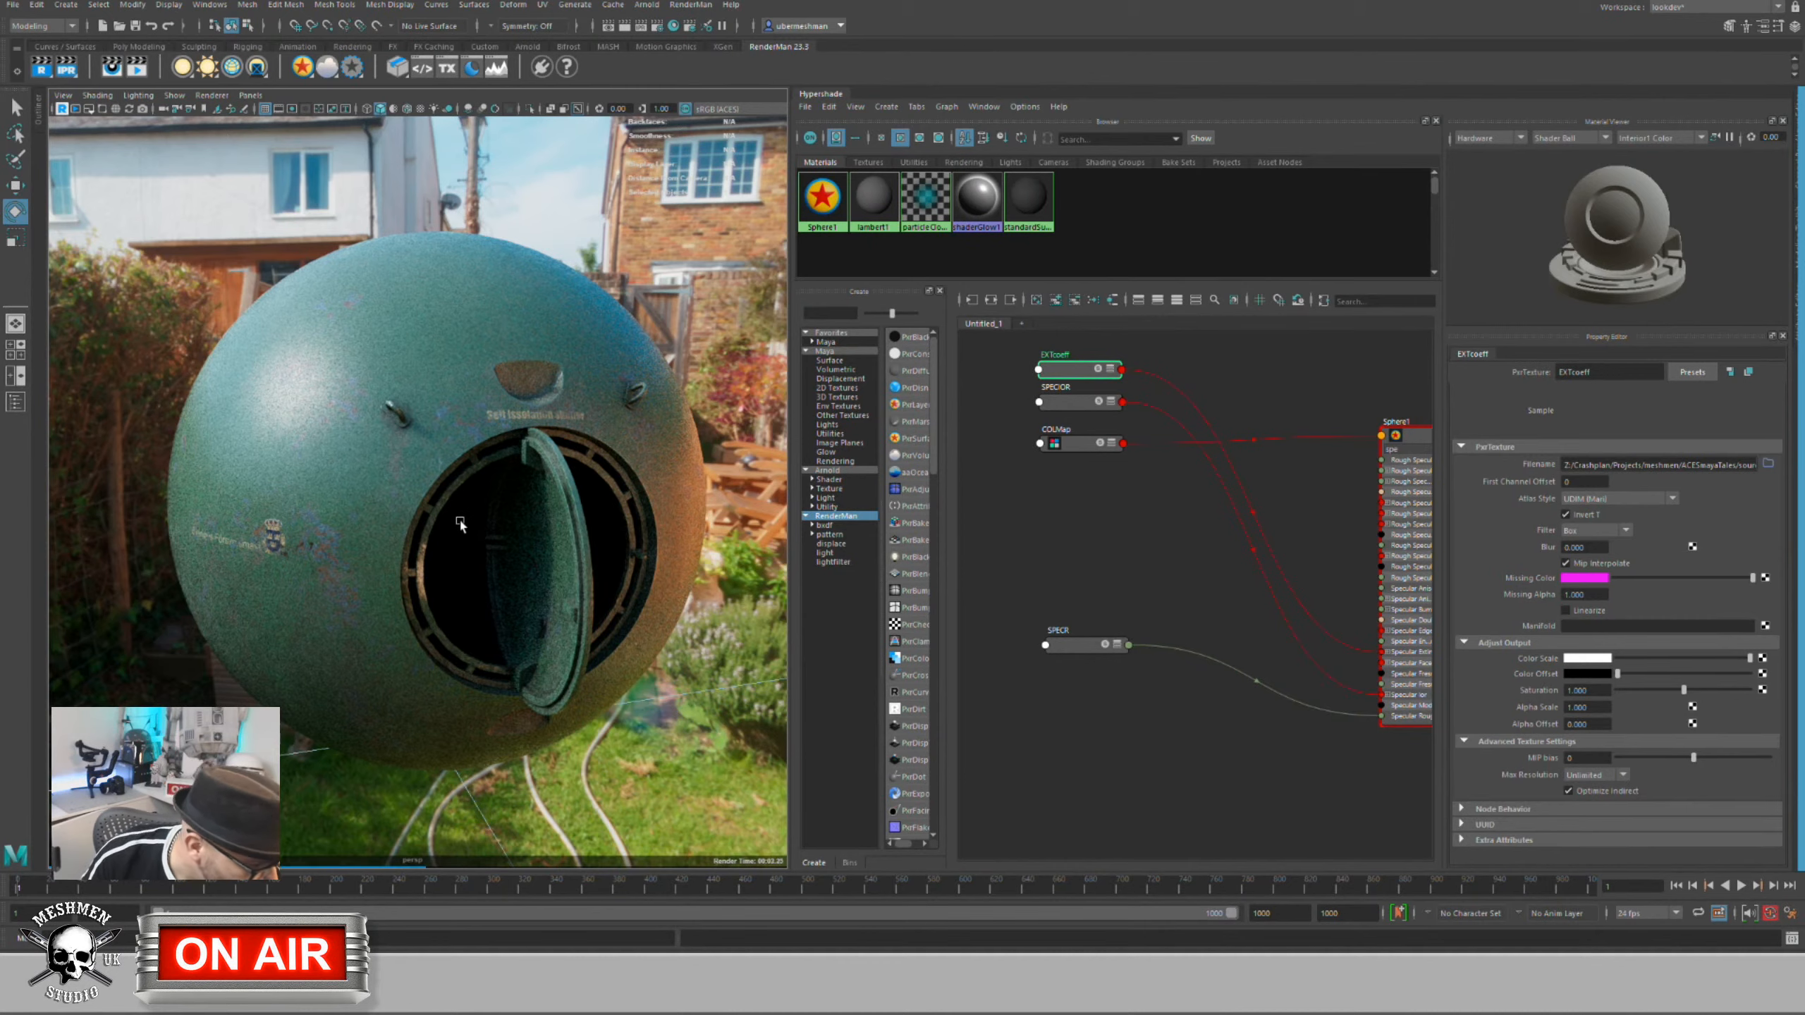
{"action": "scroll", "coordinate": [475, 523], "scroll_direction": "up", "scroll_amount": 1}
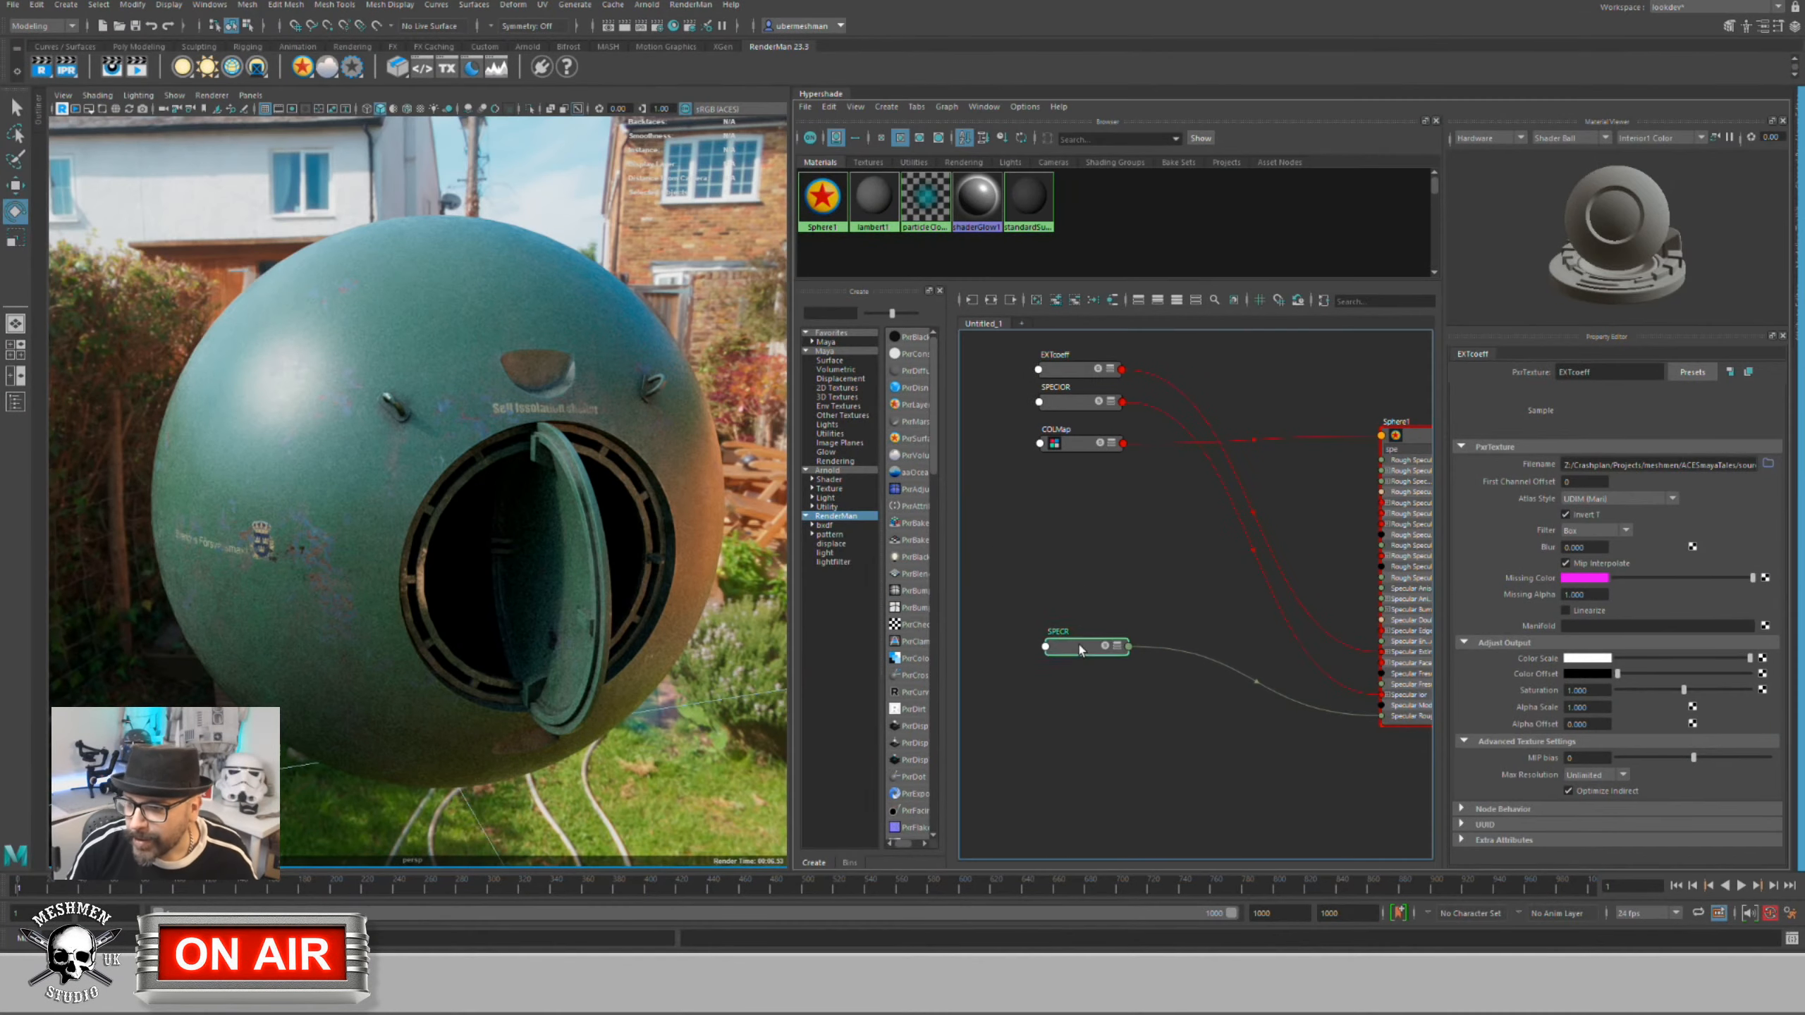
{"action": "left_click_drag", "start_coordinate": [1080, 631], "coordinate": [1081, 645]}
{"action": "left_click_drag", "start_coordinate": [384, 556], "coordinate": [370, 553], "text": "alt"}
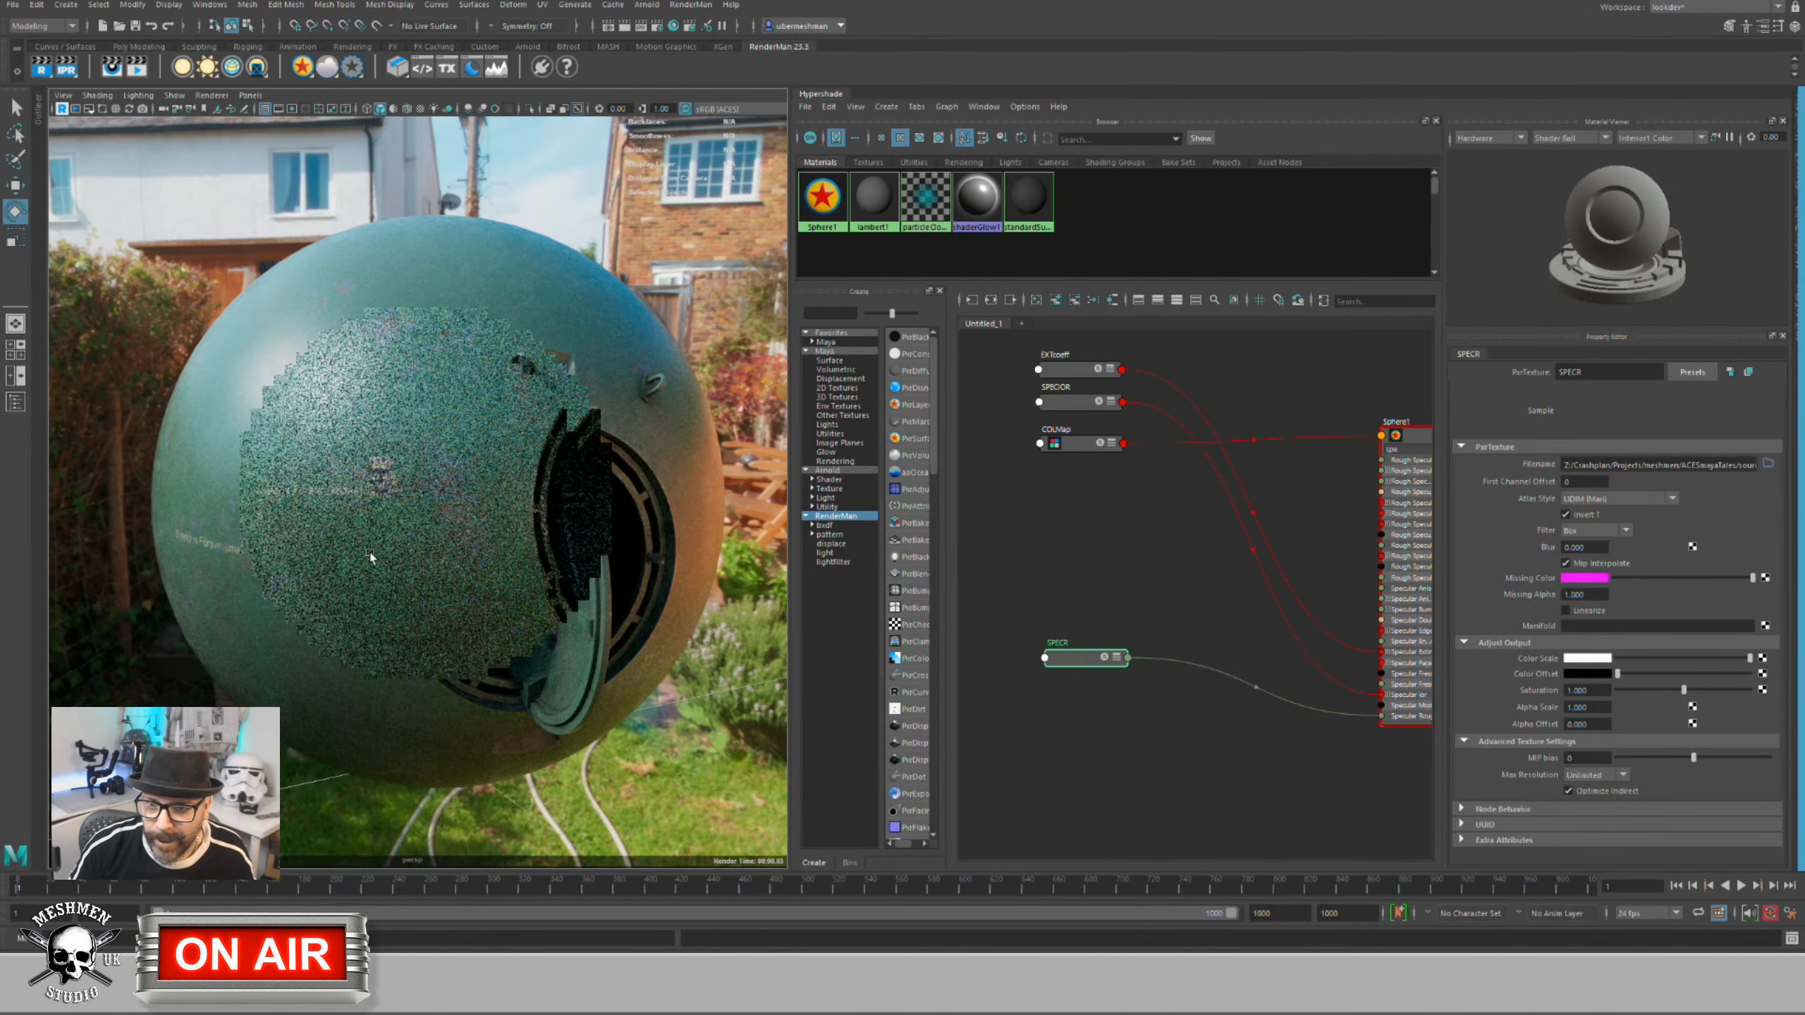
Step: Separate the two overlapping PxrSurface shading groups beside Sphere1 in the node graph
{"action": "left_click", "coordinate": [1108, 546]}
{"action": "middle_click_drag", "start_coordinate": [1112, 545], "coordinate": [1057, 534], "text": "alt"}
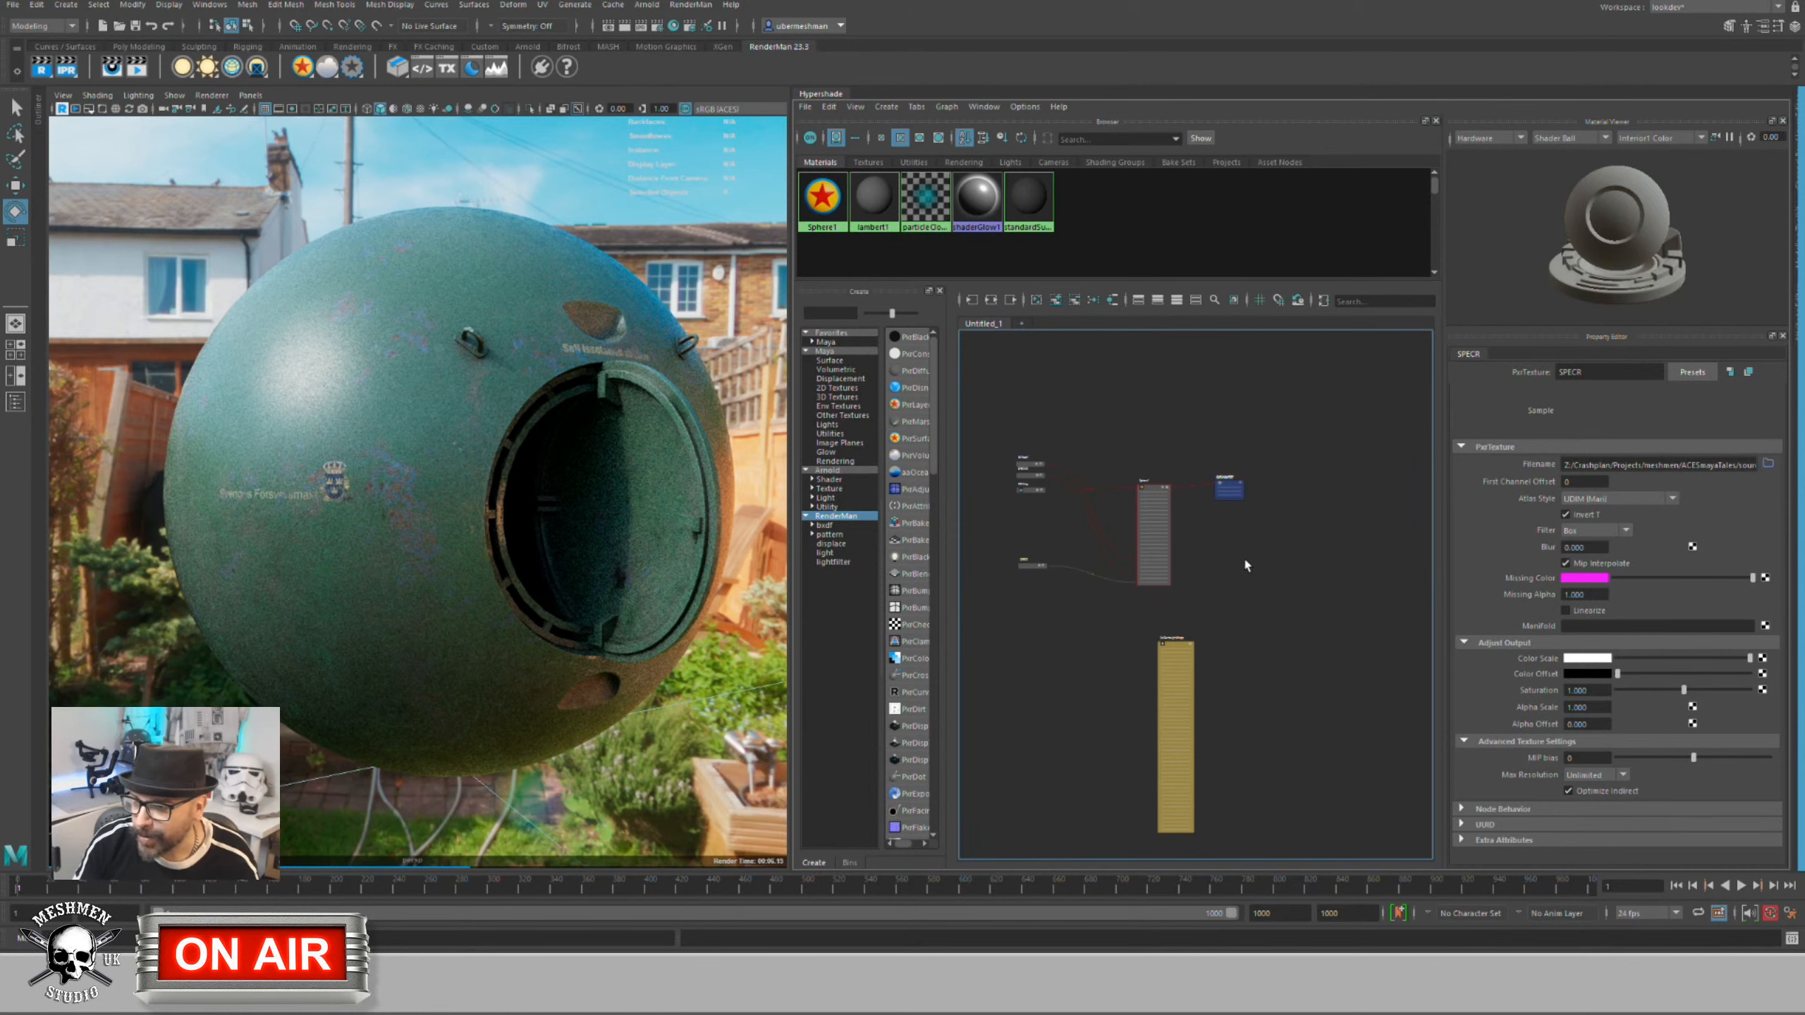
{"action": "scroll", "coordinate": [1245, 565], "scroll_direction": "up", "scroll_amount": 3}
{"action": "left_click_drag", "start_coordinate": [1221, 407], "coordinate": [1223, 483]}
{"action": "left_click_drag", "start_coordinate": [1240, 408], "coordinate": [1295, 397]}
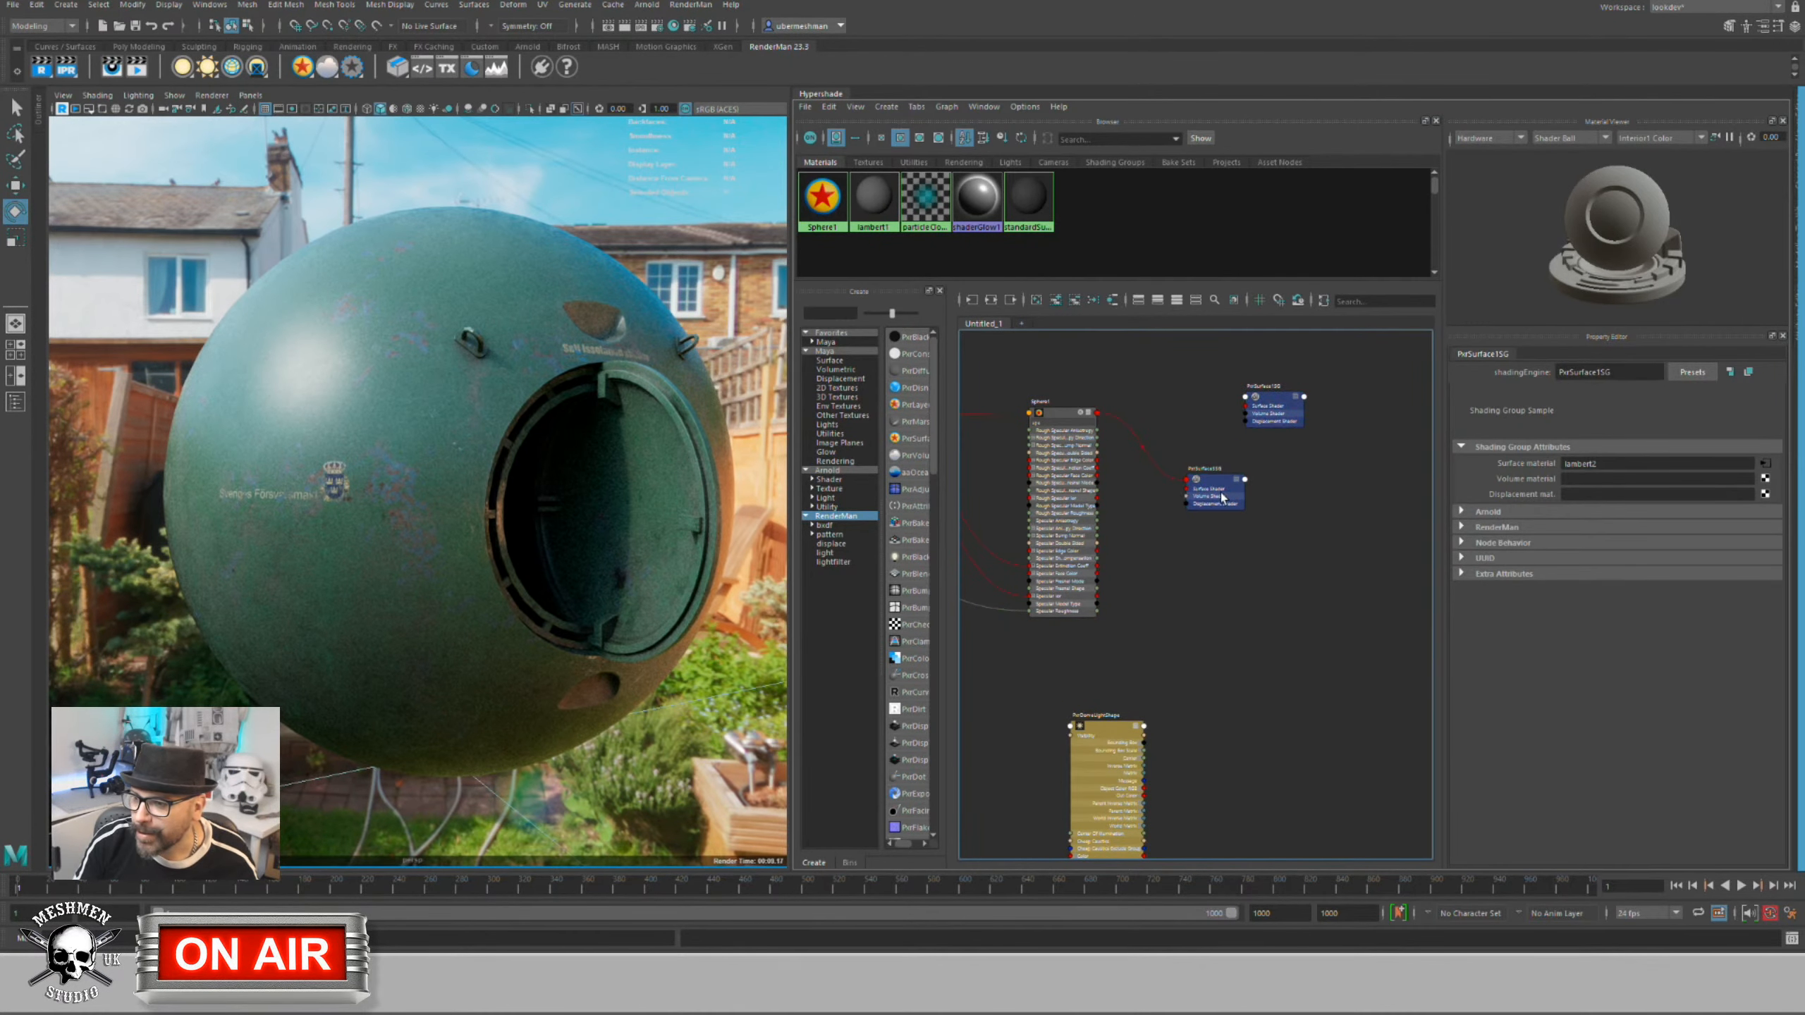
{"action": "left_click", "coordinate": [1215, 486]}
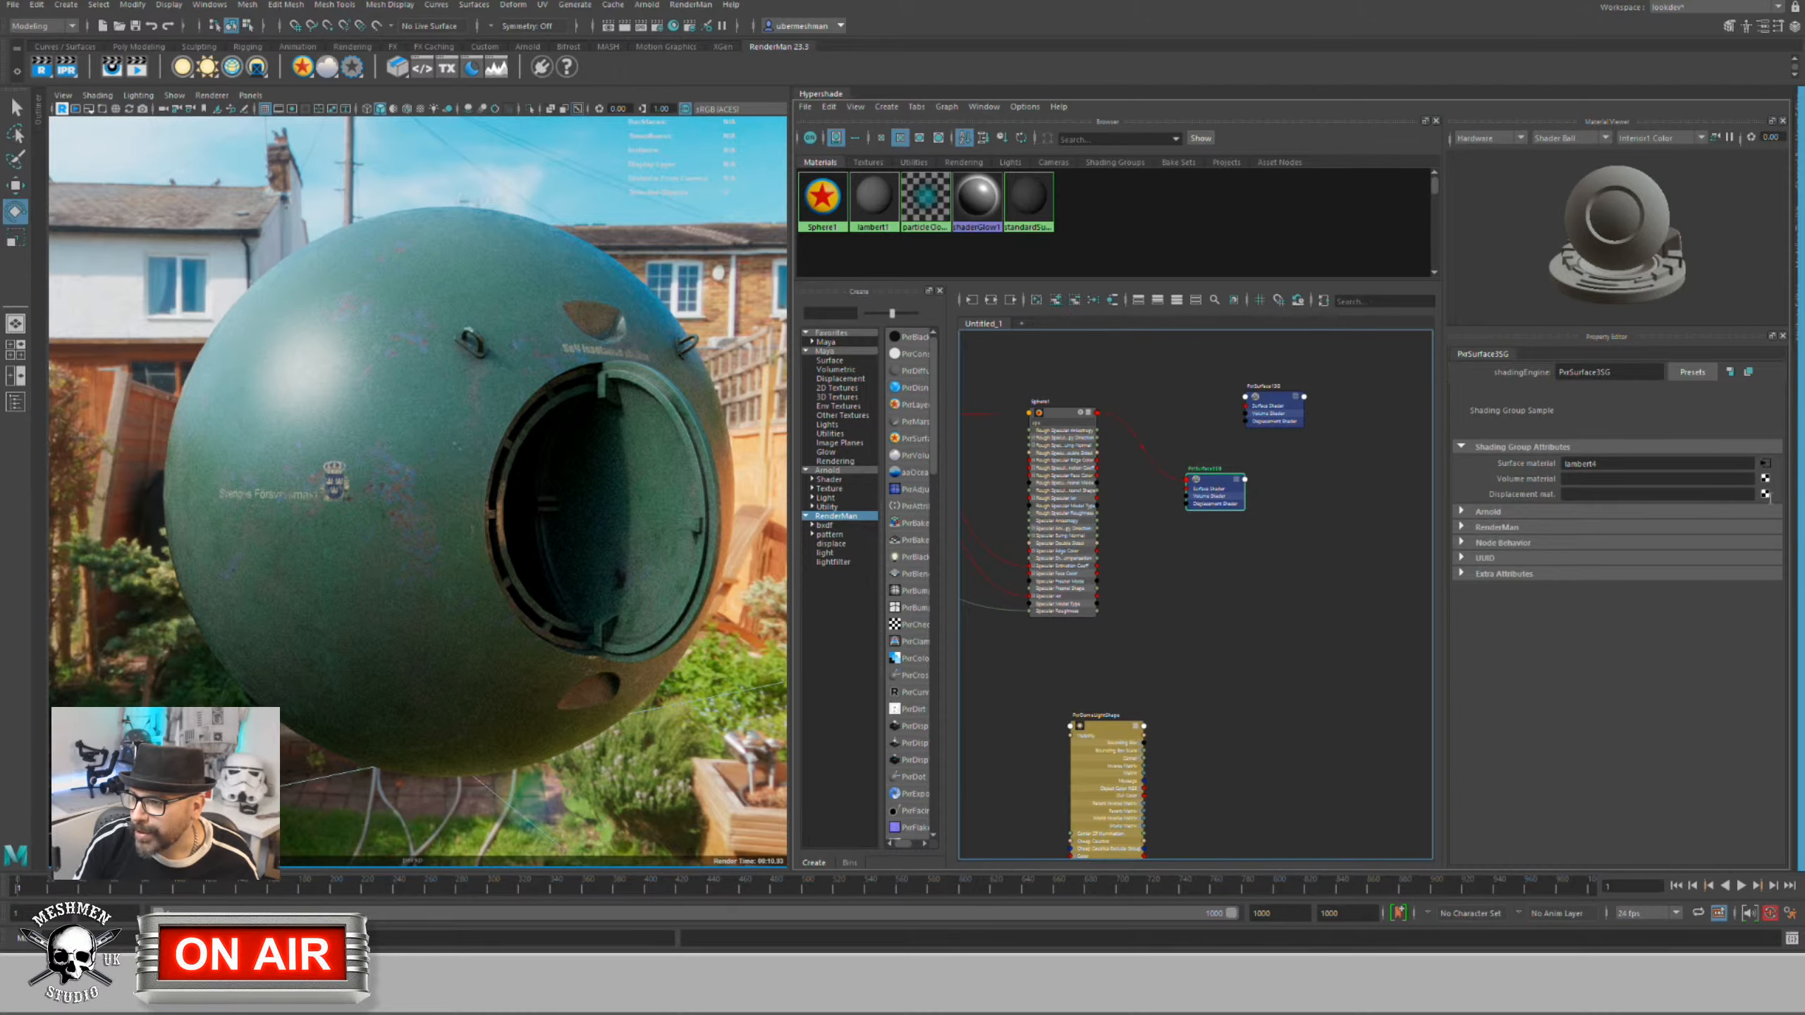
{"action": "left_click", "coordinate": [1766, 495]}
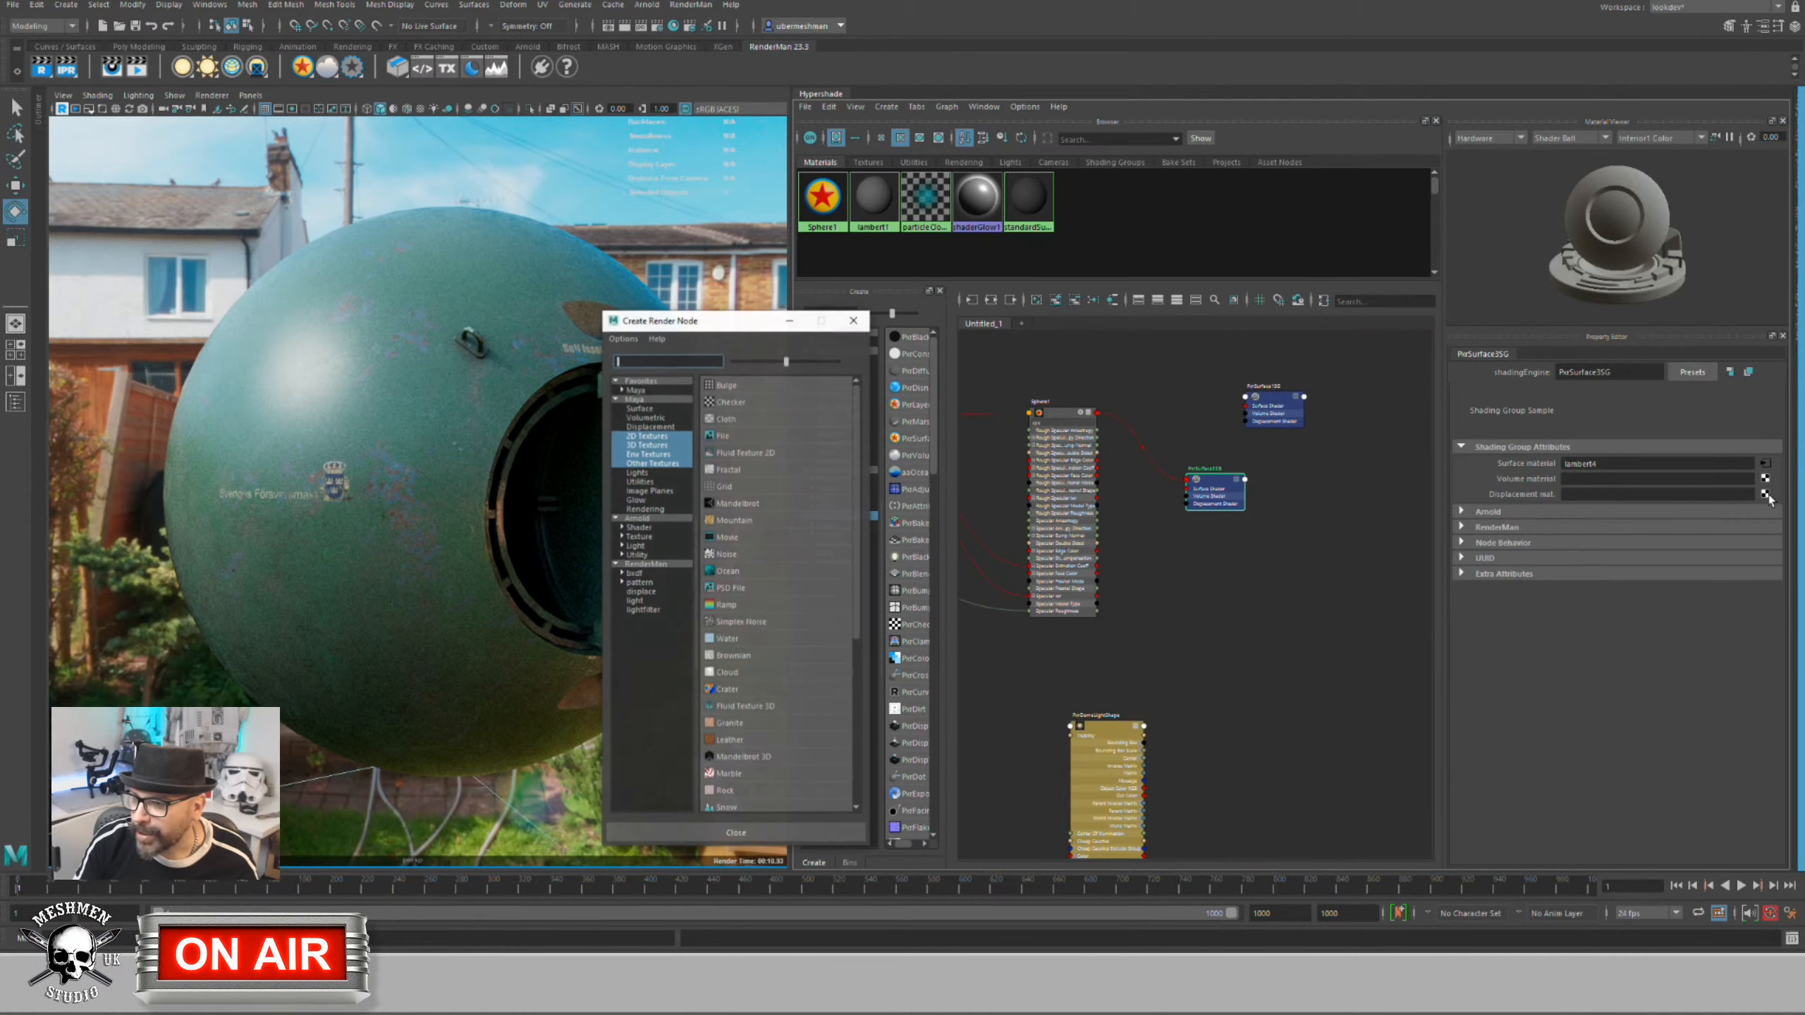
{"action": "left_click", "coordinate": [639, 564]}
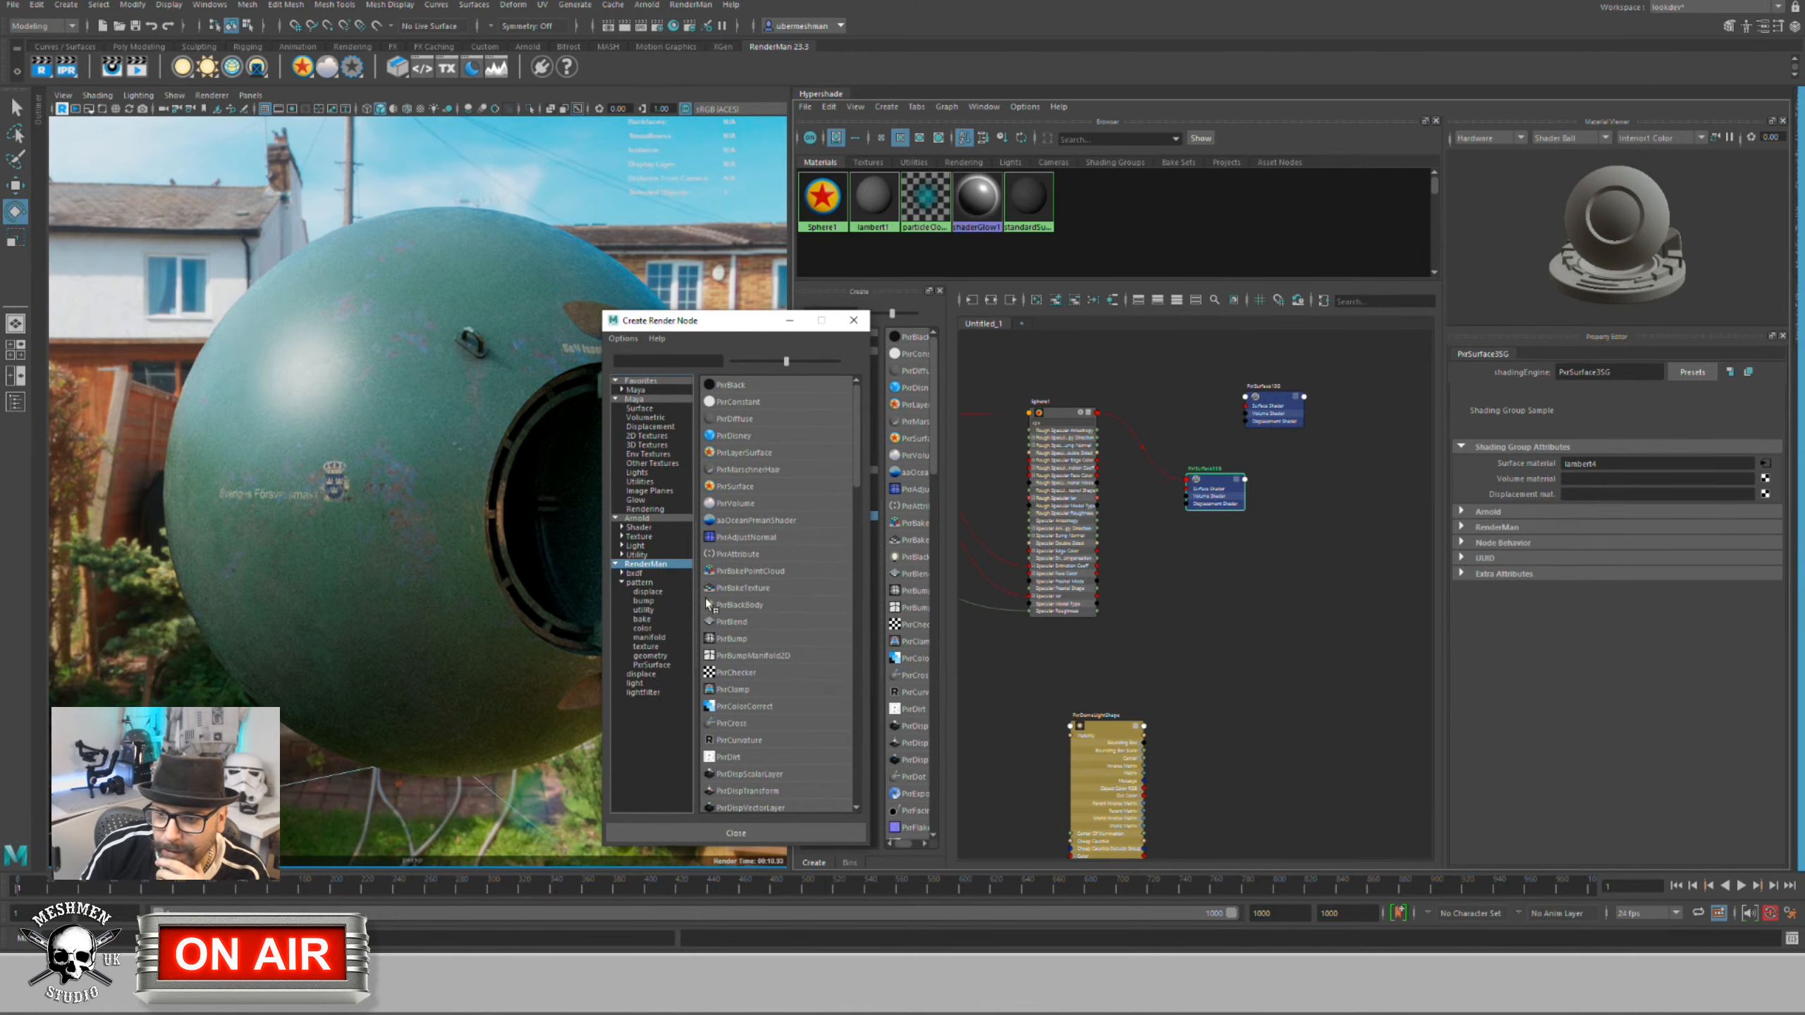
{"action": "left_click", "coordinate": [648, 592]}
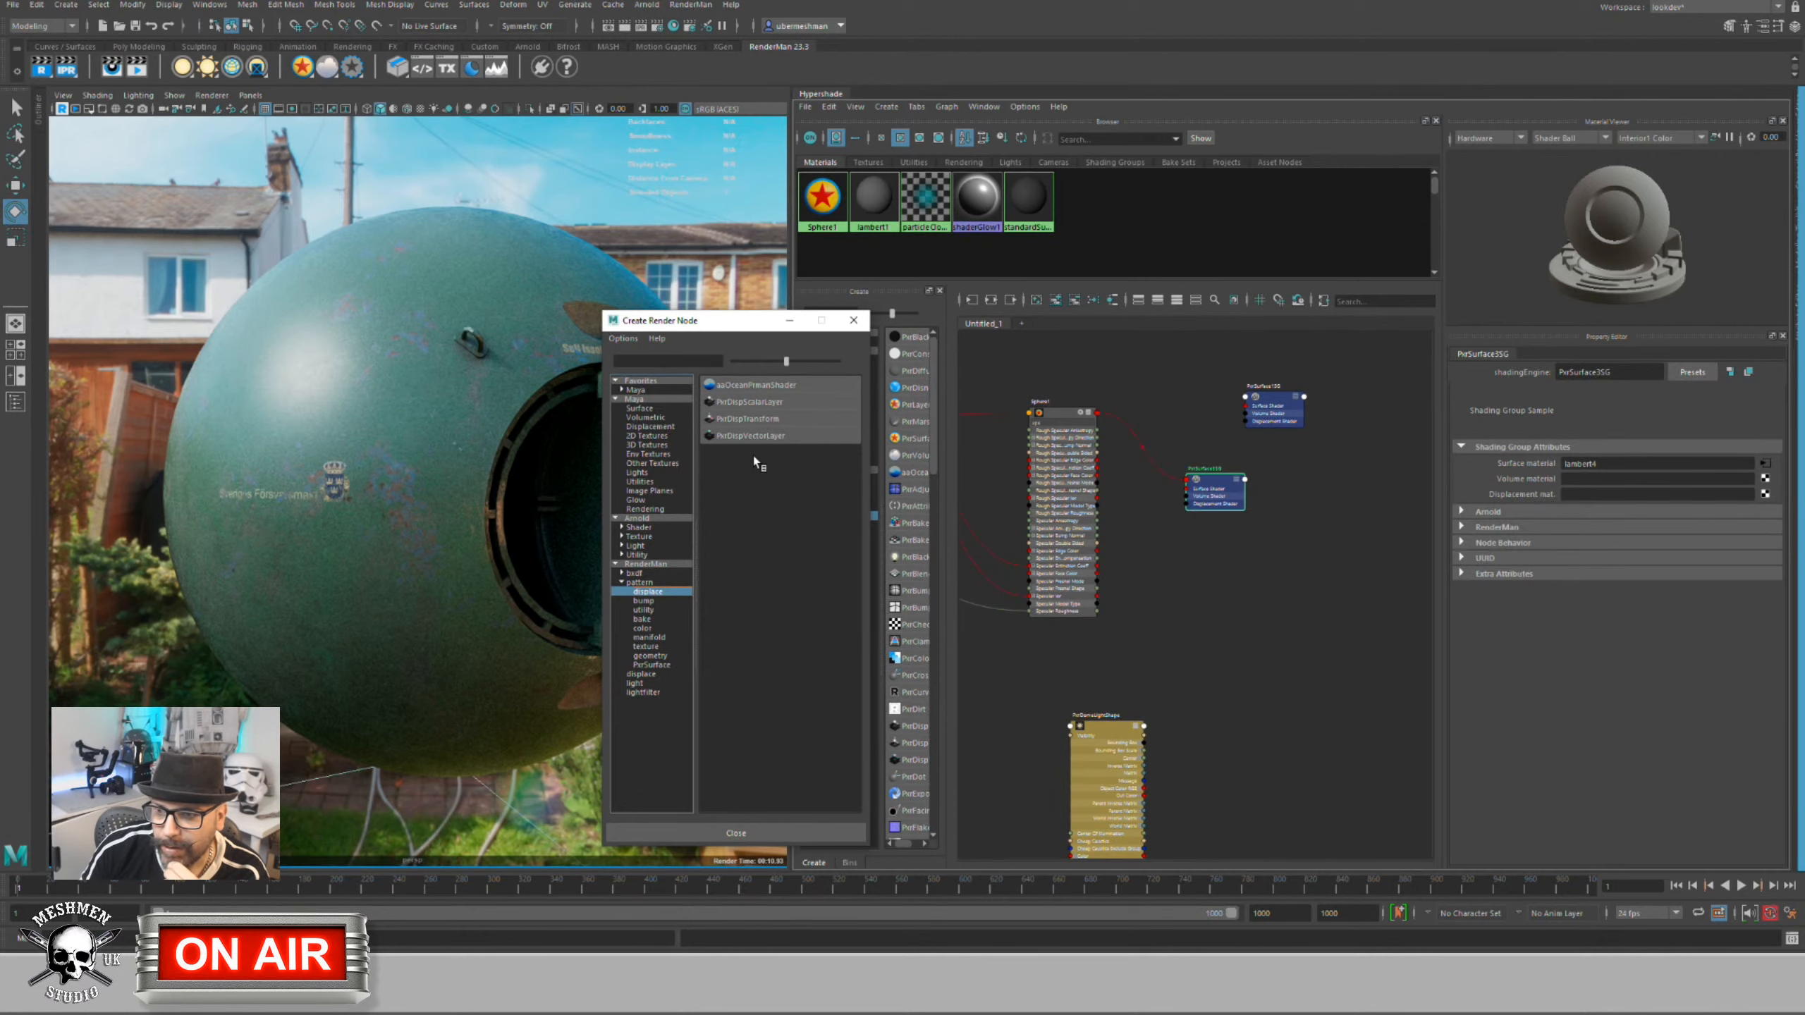
{"action": "left_click", "coordinate": [1339, 513]}
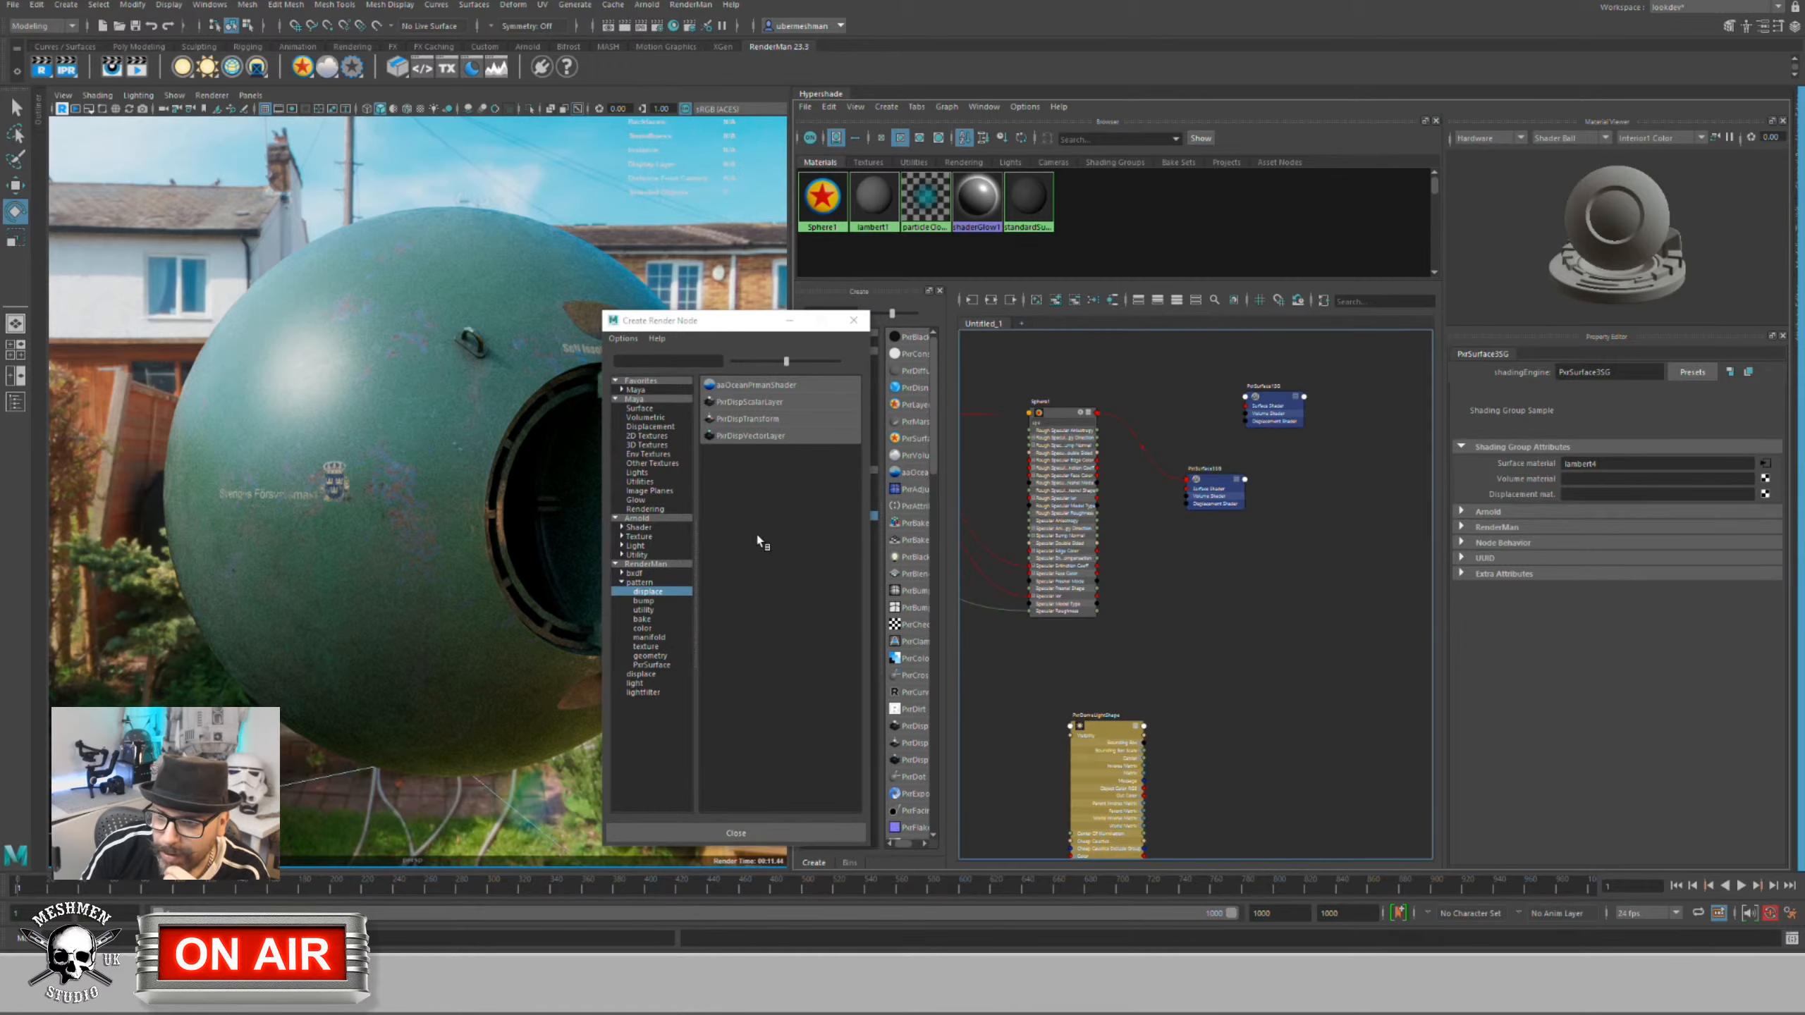
{"action": "left_click", "coordinate": [853, 320]}
Step: Create a PxrDisplace node in the graph and place it below the Sphere1 material
{"action": "key", "text": "Tab"}
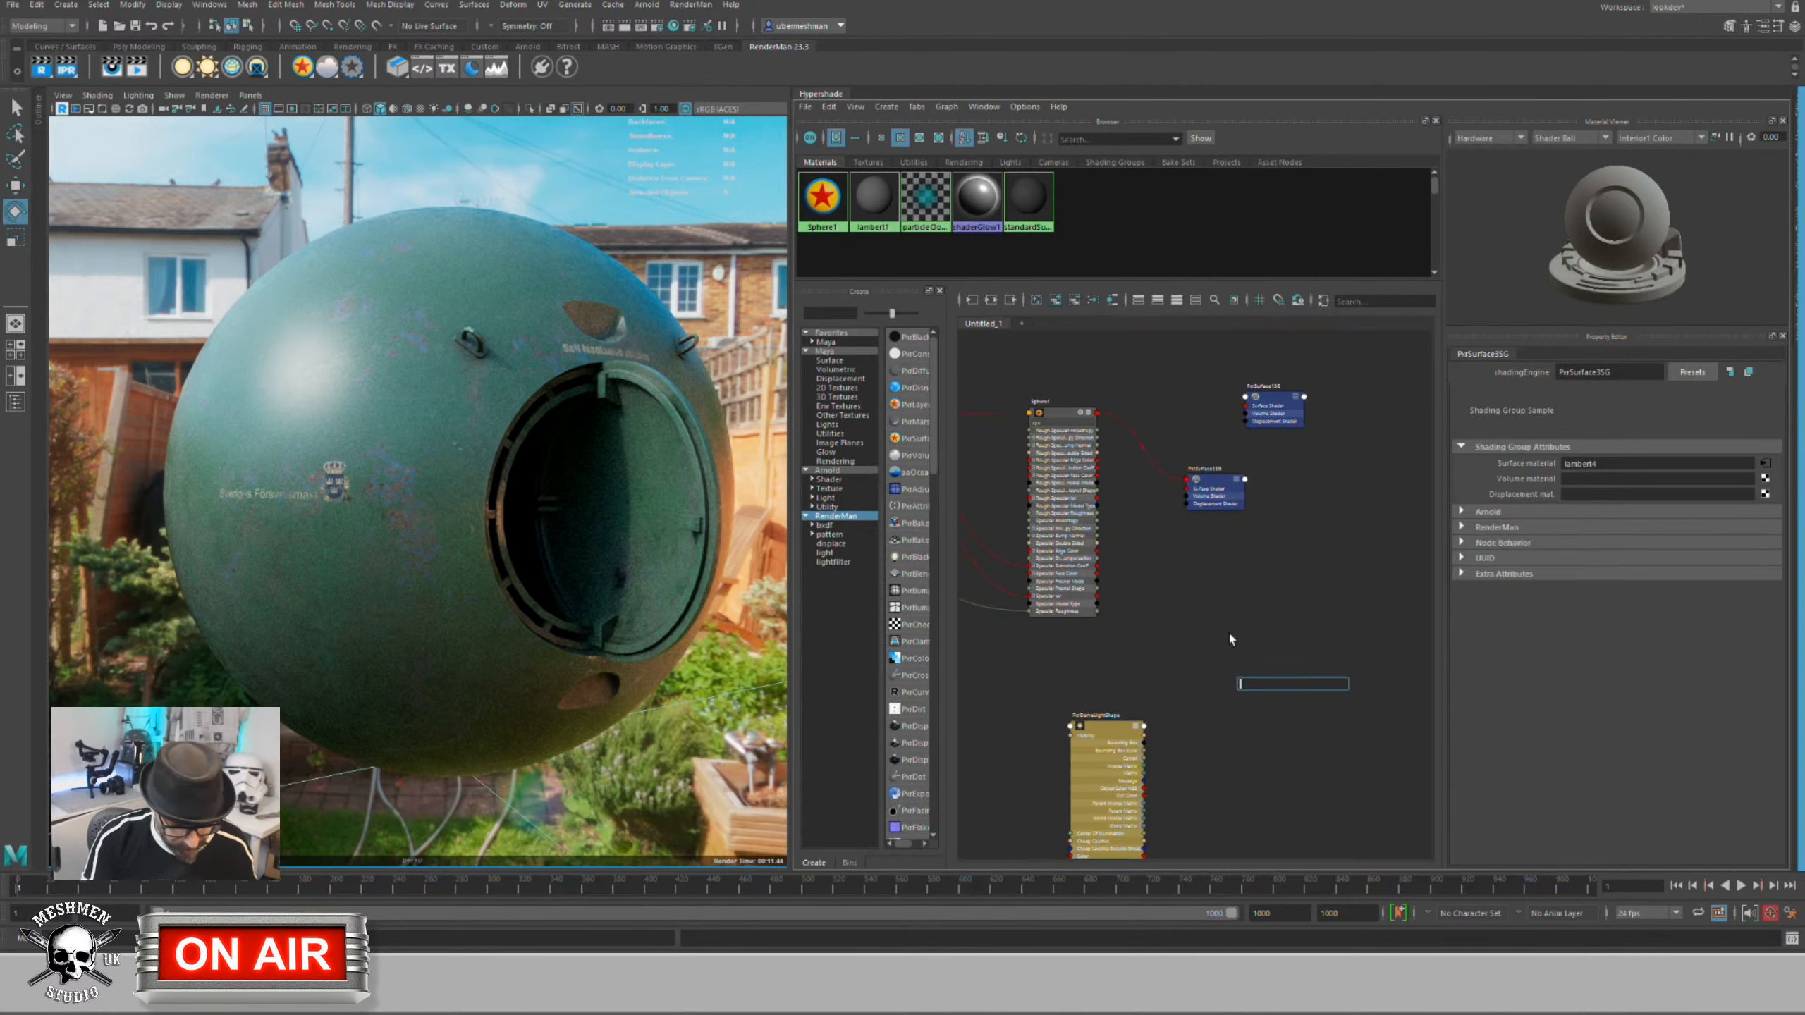
{"action": "type", "text": "pxrd"}
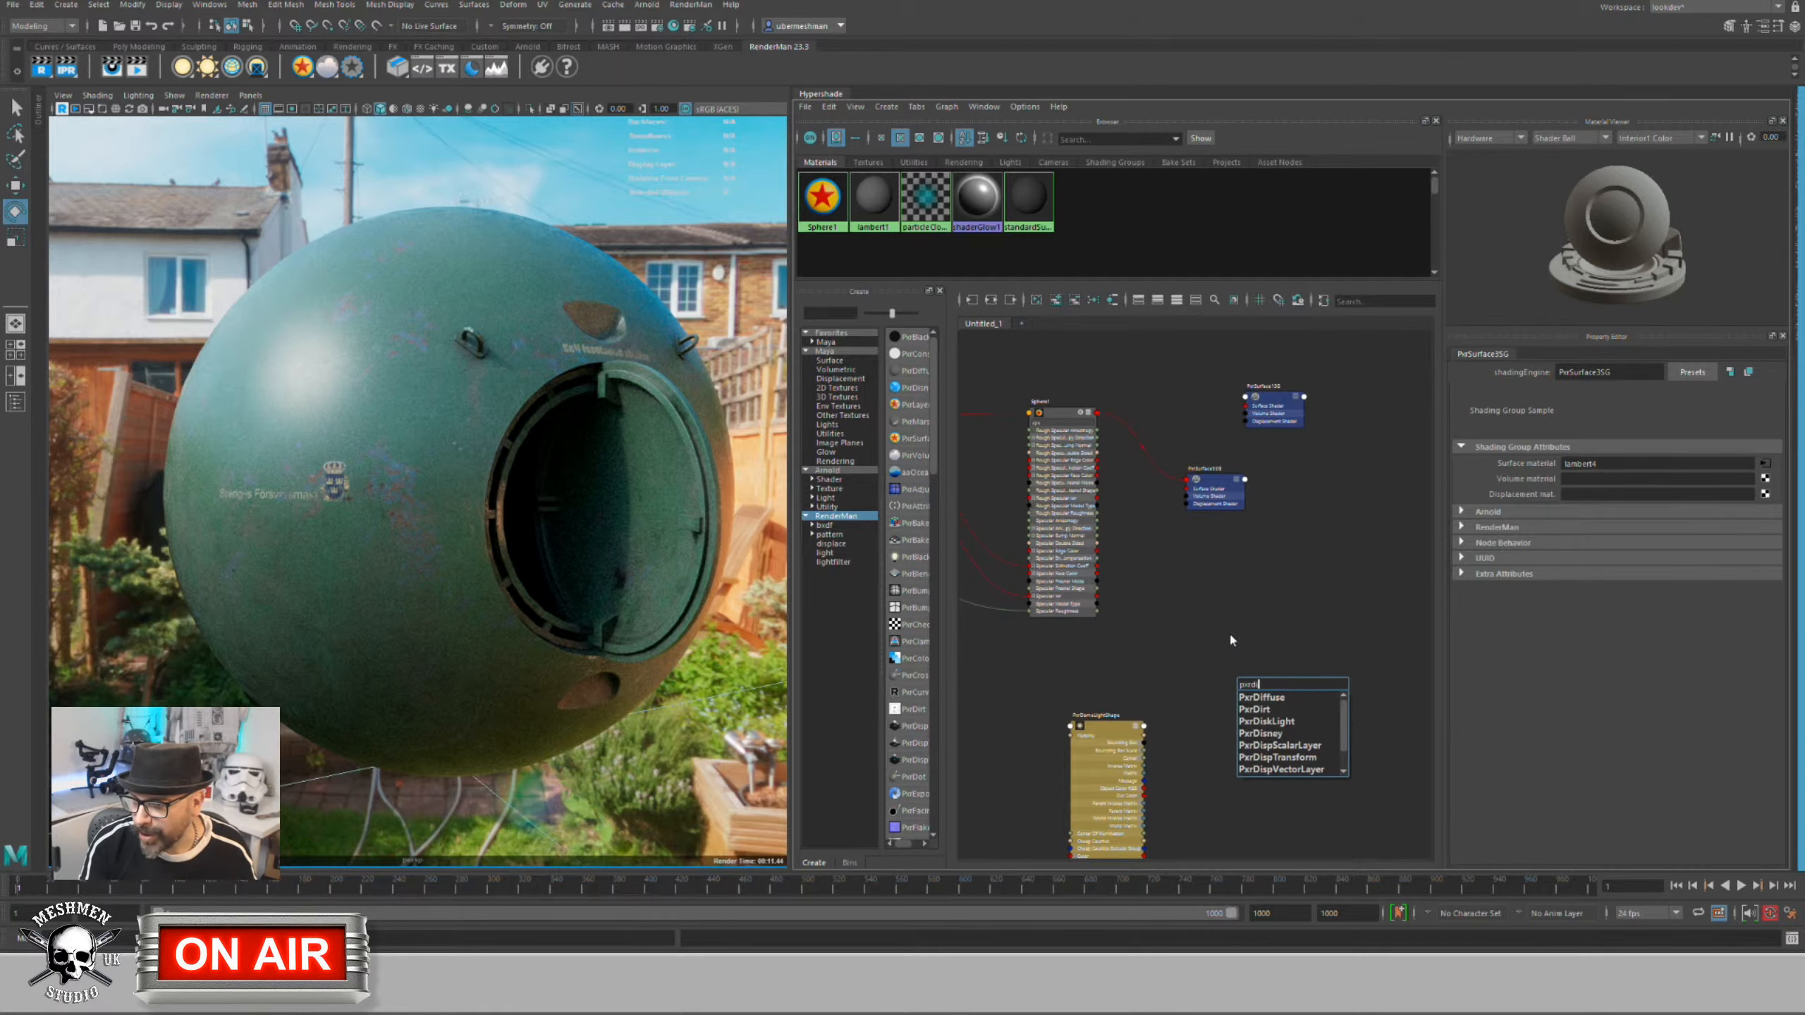
{"action": "type", "text": "is"}
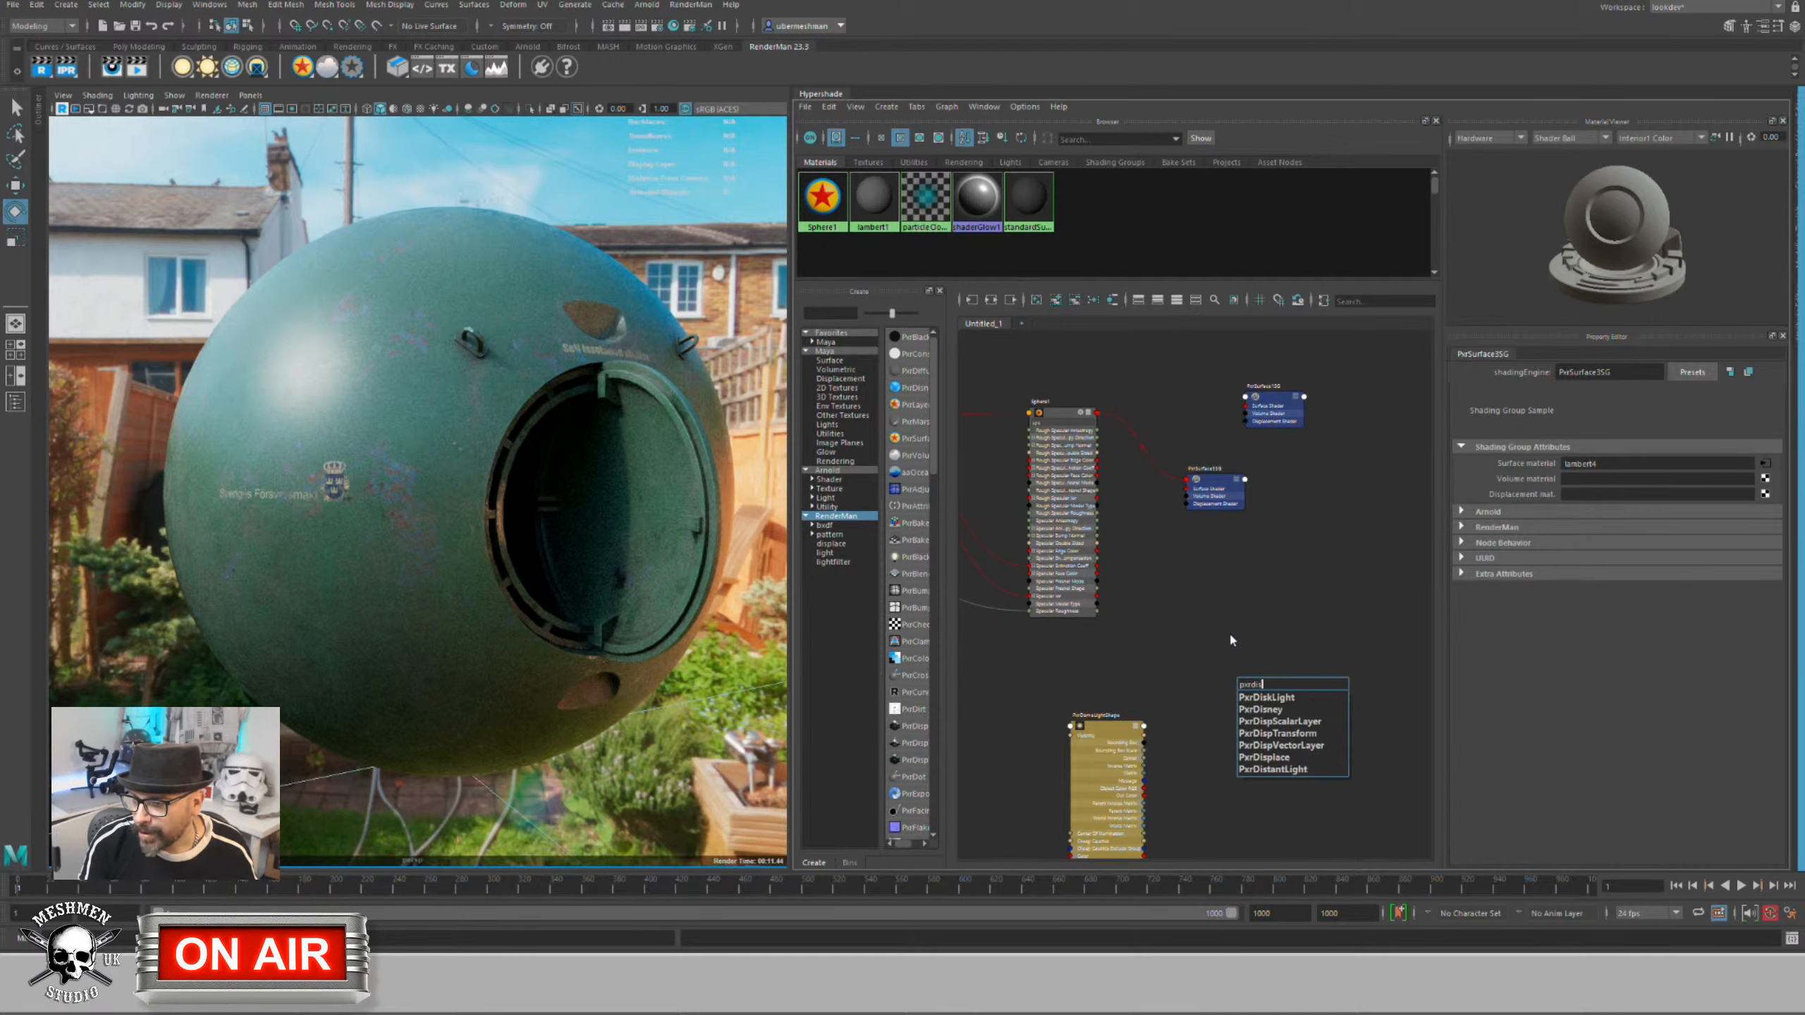
{"action": "key", "text": "Down"}
{"action": "key", "text": "Down"}
{"action": "key", "text": "Down"}
{"action": "key", "text": "Down"}
{"action": "key", "text": "Down"}
{"action": "key", "text": "Down"}
{"action": "key", "text": "Down"}
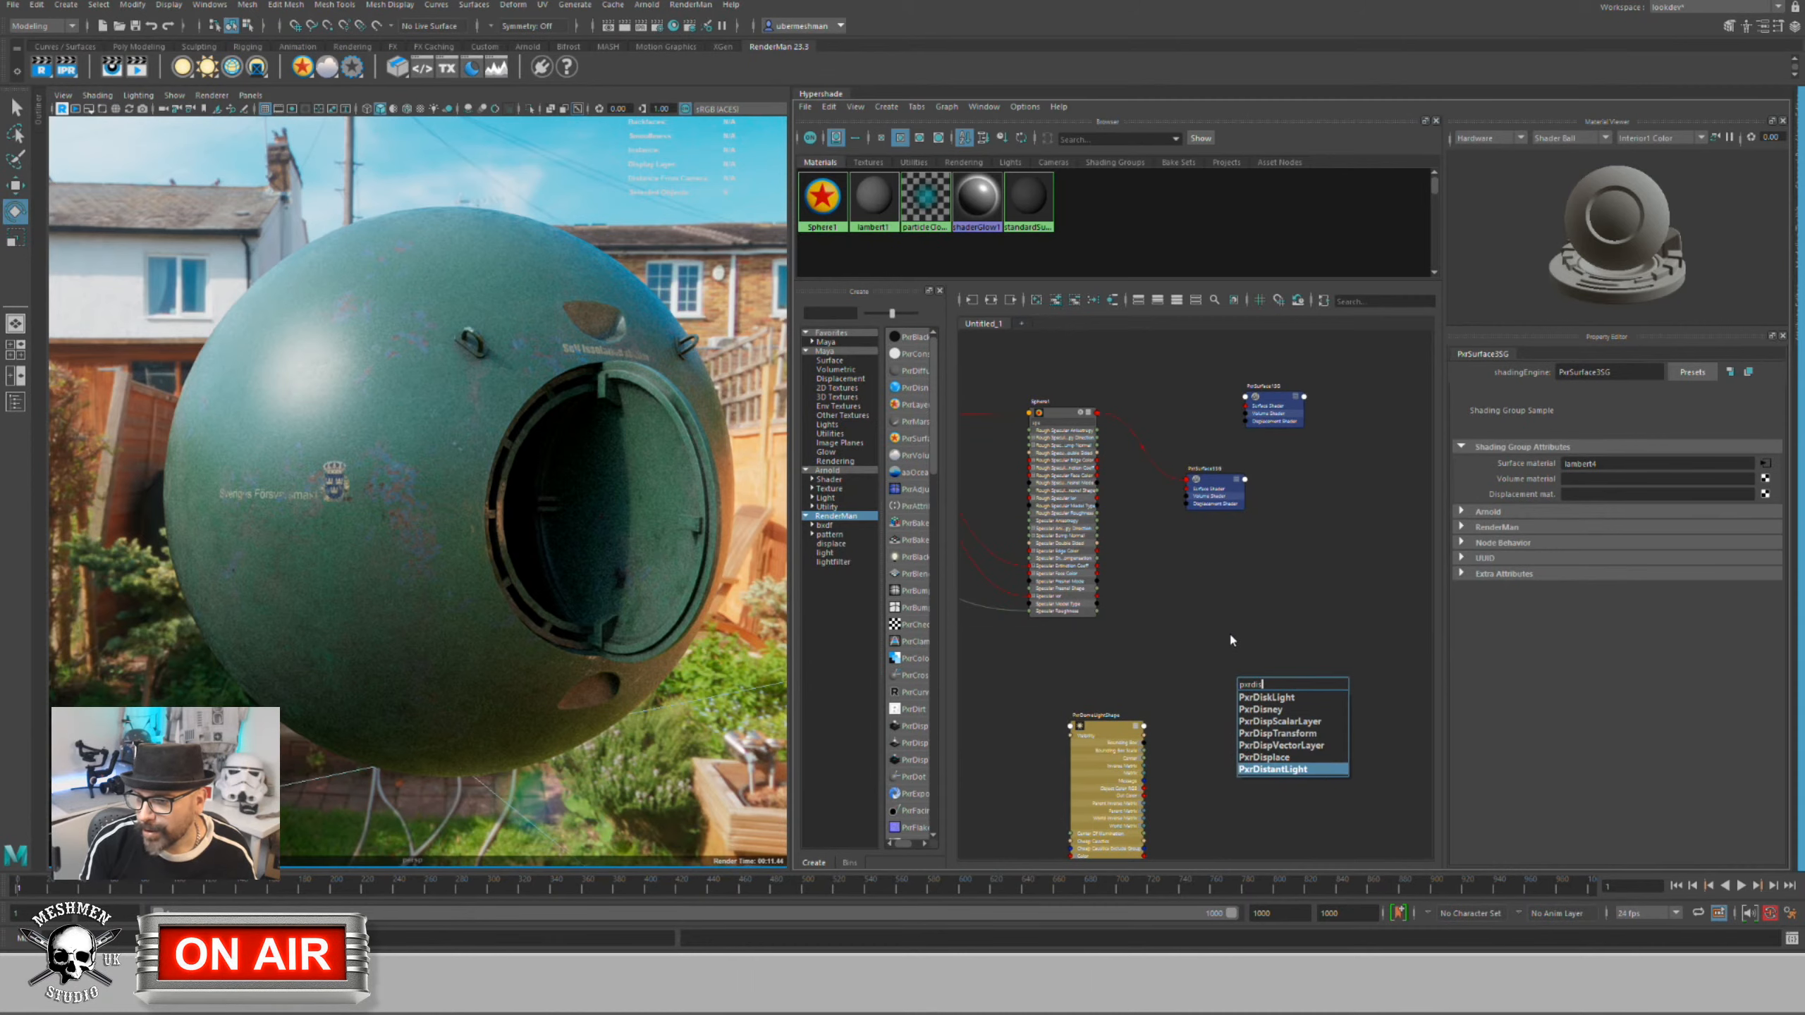
{"action": "key", "text": "Up"}
{"action": "key", "text": "Return"}
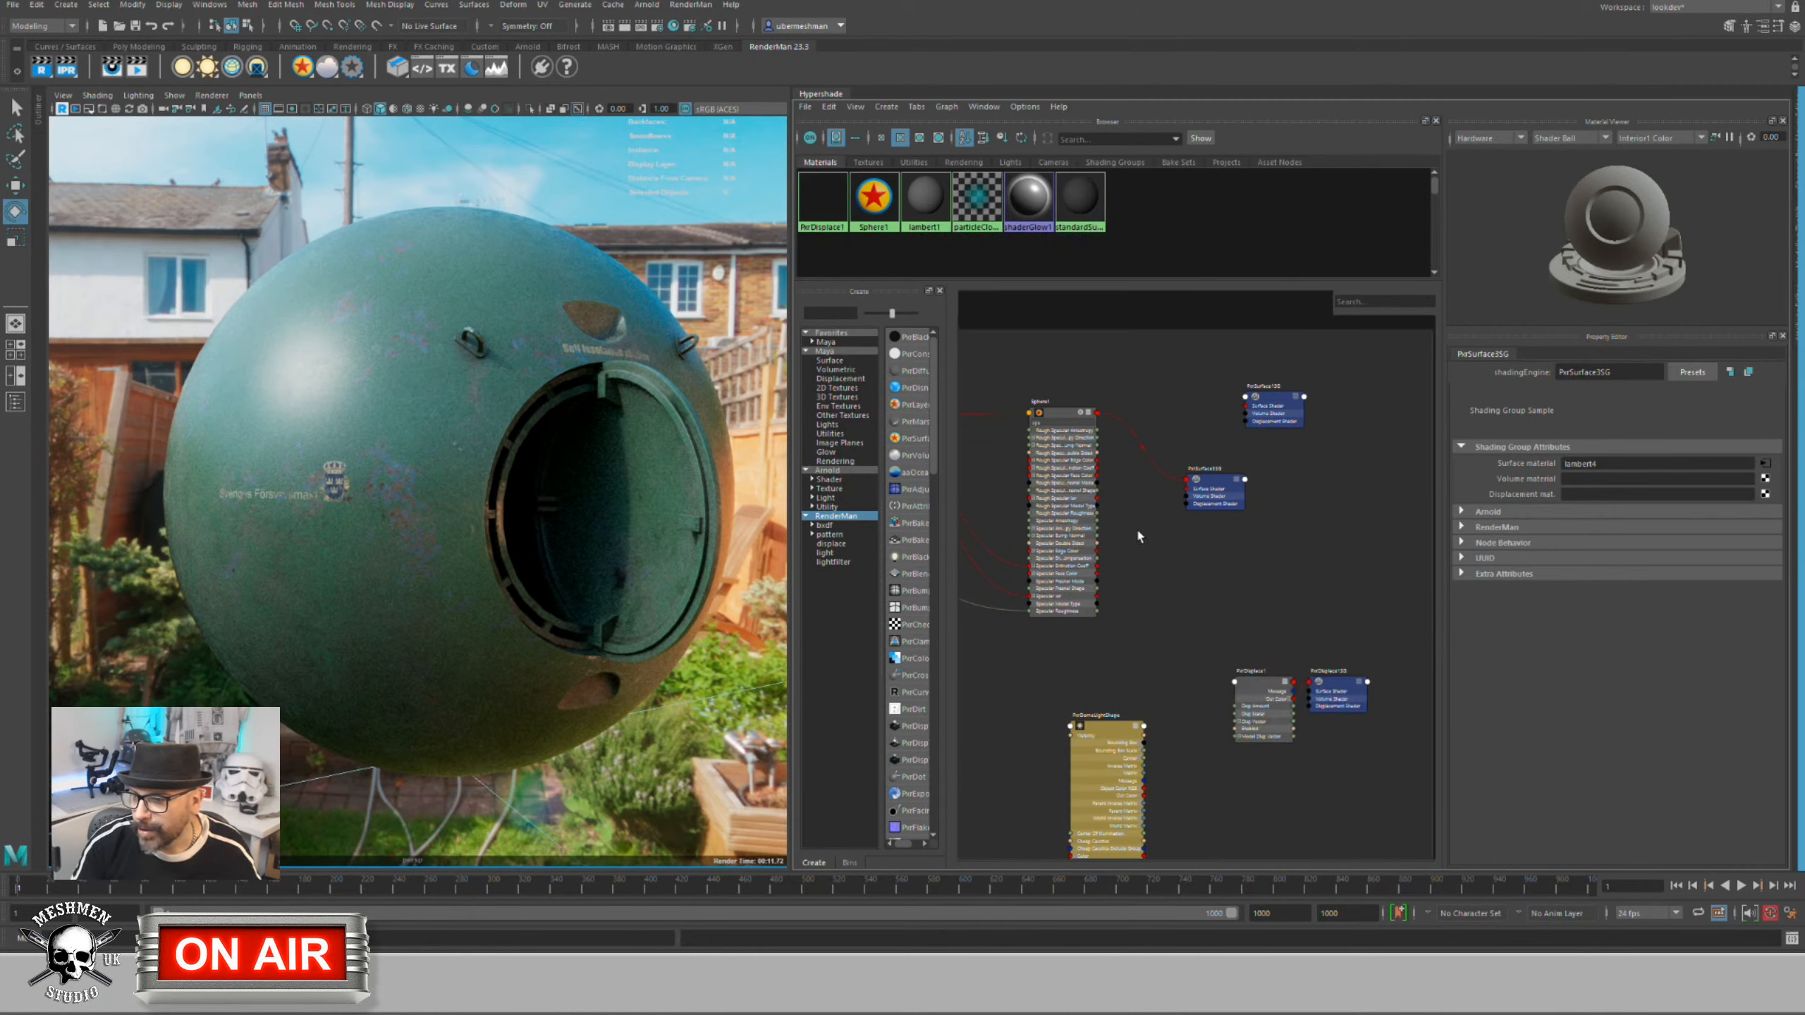
{"action": "left_click_drag", "start_coordinate": [1259, 691], "coordinate": [1135, 673]}
Step: Connect PxrDisplace1's Out Color to the Displacement Shader input of Sphere1's shading group and space the two nodes apart
{"action": "scroll", "coordinate": [1173, 637], "scroll_direction": "up", "scroll_amount": 5}
{"action": "scroll", "coordinate": [1184, 606], "scroll_direction": "down", "scroll_amount": 3}
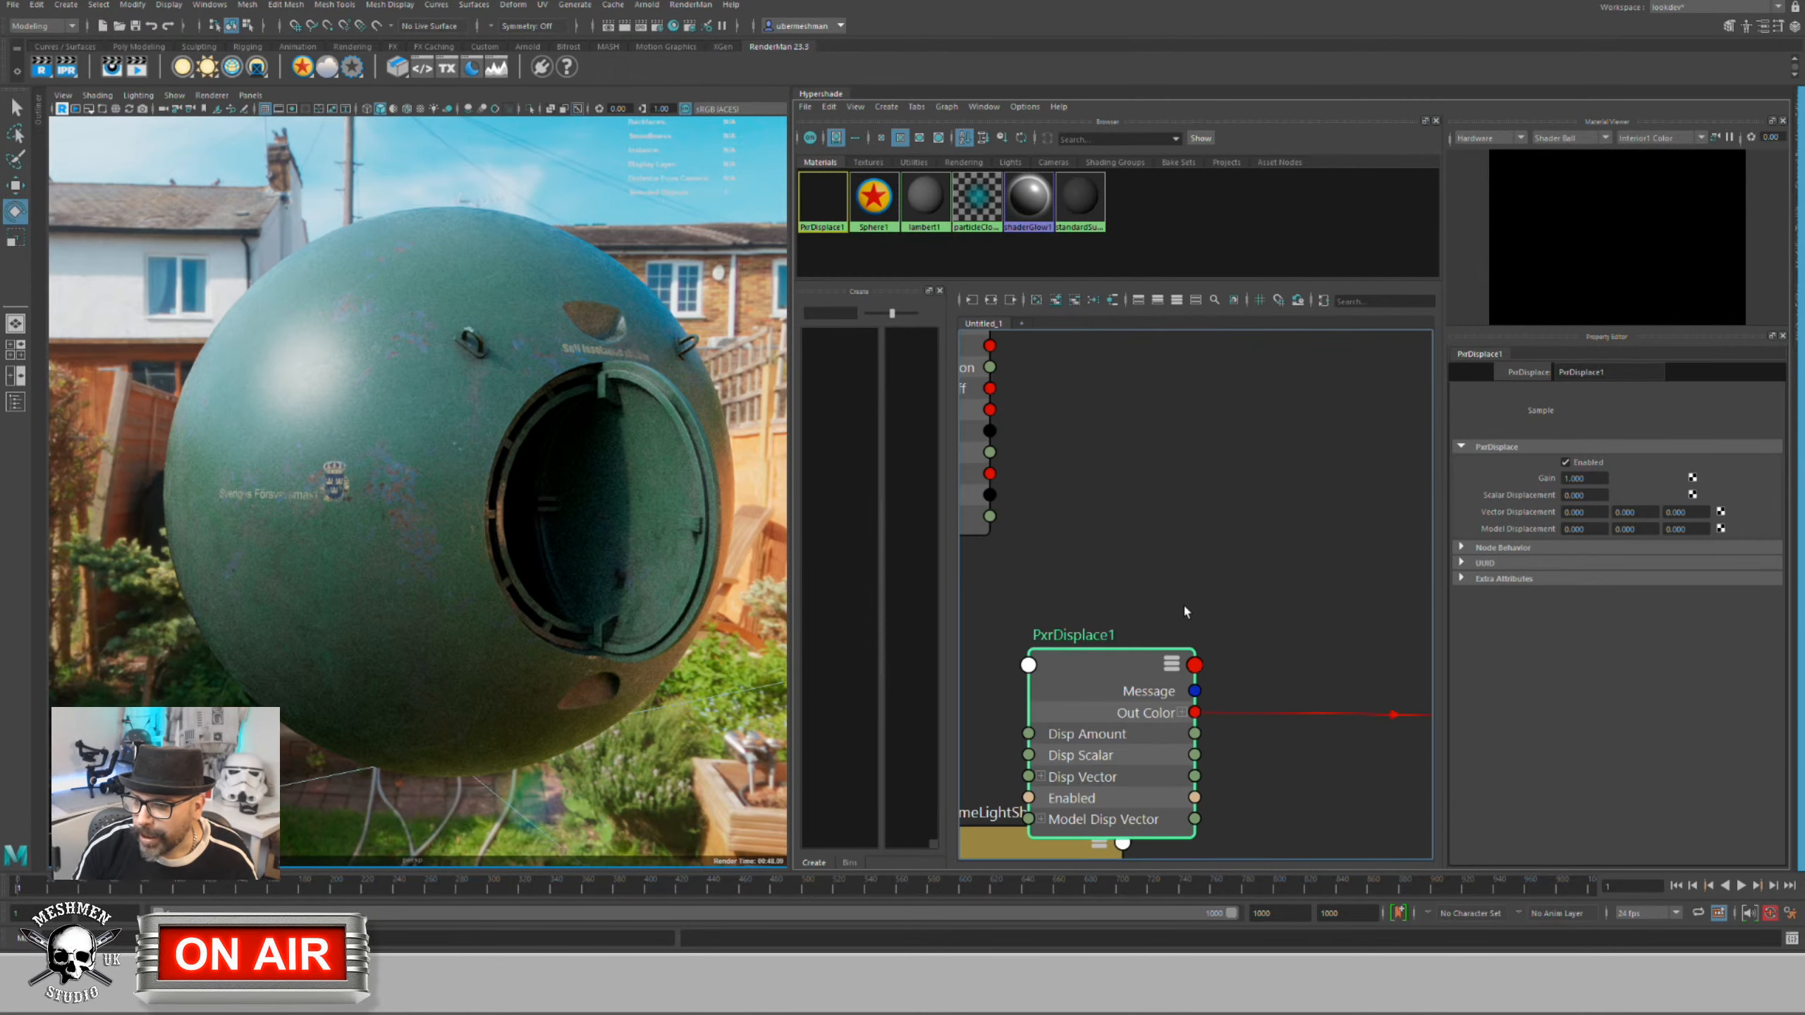
{"action": "middle_click_drag", "start_coordinate": [1166, 618], "coordinate": [1145, 625], "text": "alt"}
{"action": "left_click_drag", "start_coordinate": [1116, 640], "coordinate": [1230, 382]}
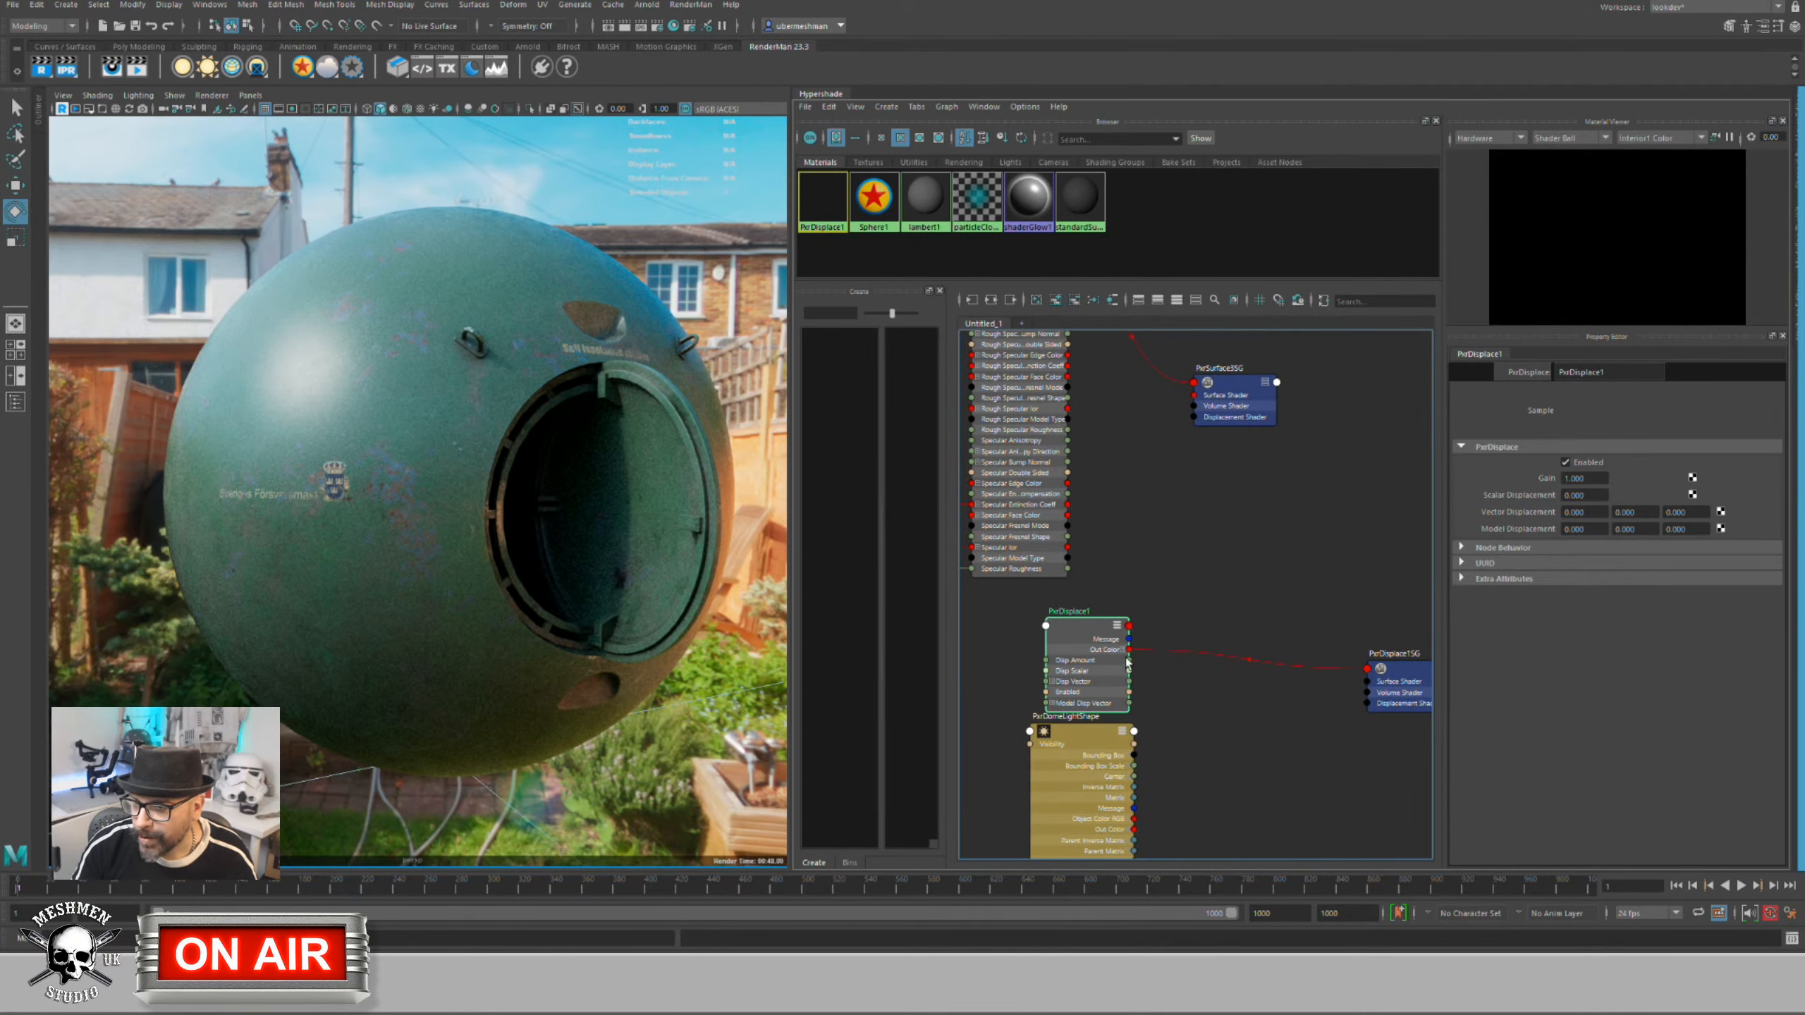
{"action": "left_click_drag", "start_coordinate": [1252, 466], "coordinate": [1215, 420]}
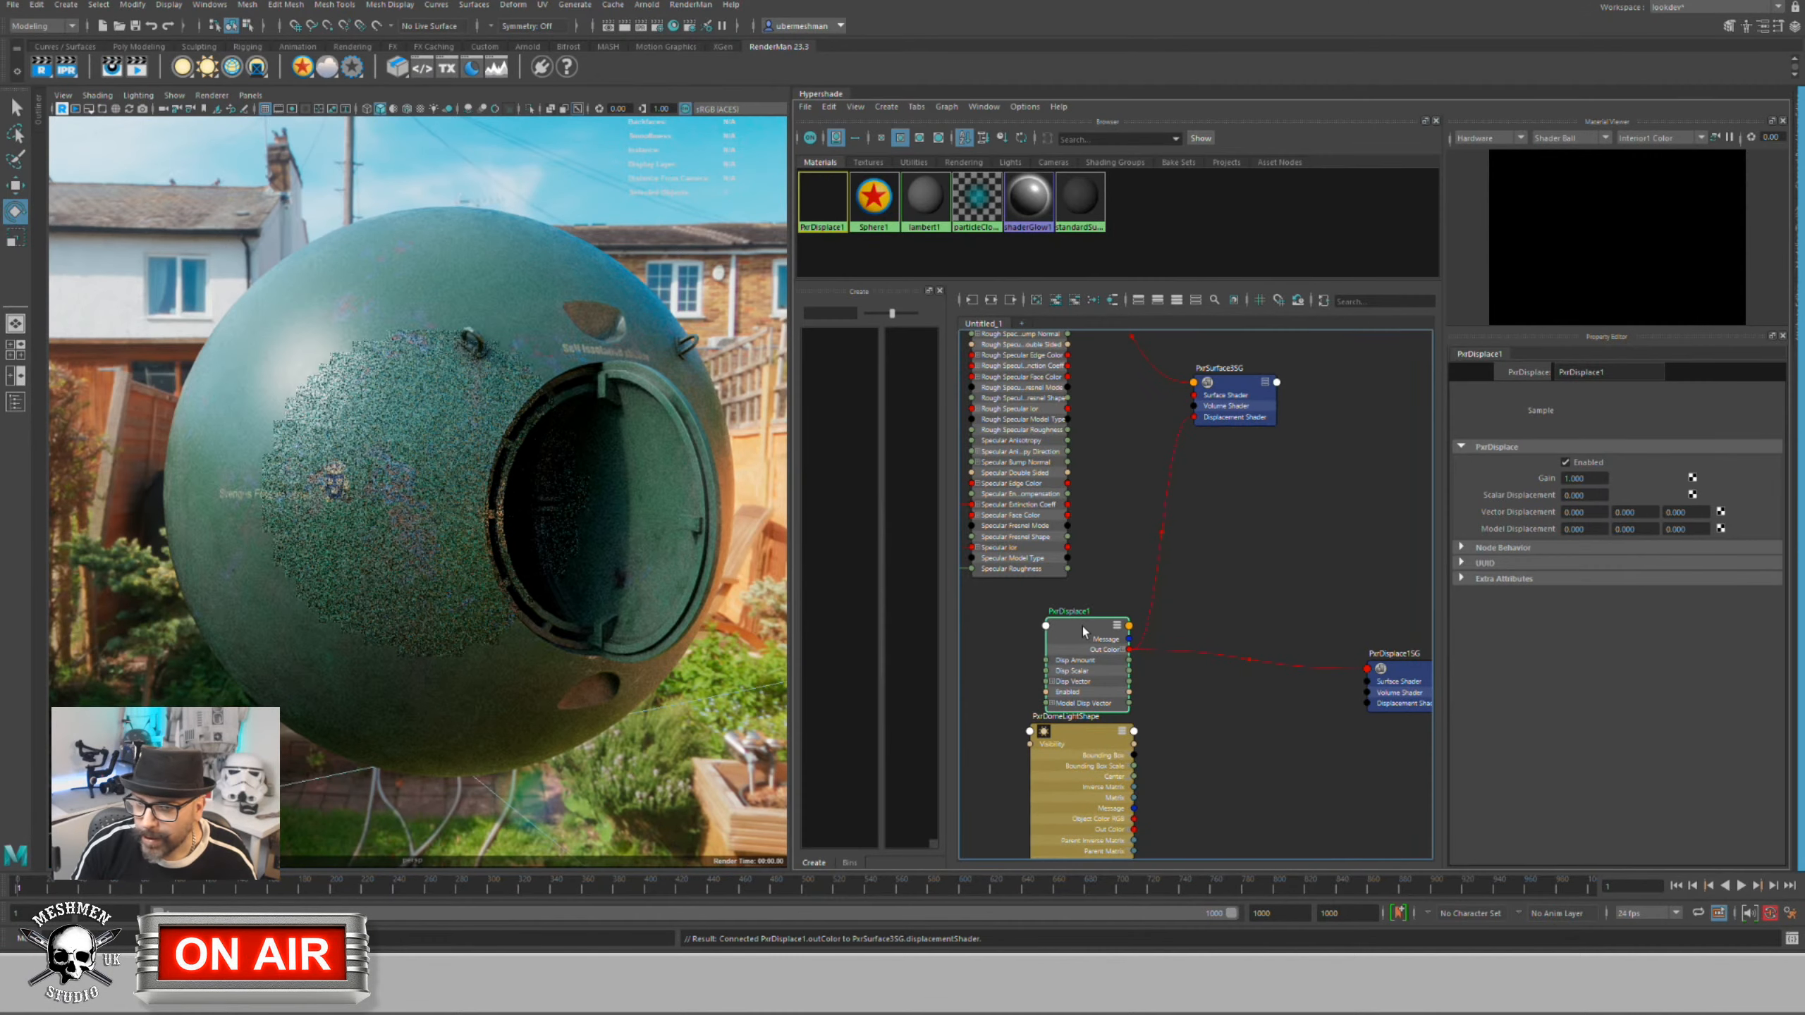
{"action": "left_click_drag", "start_coordinate": [1083, 626], "coordinate": [1103, 615]}
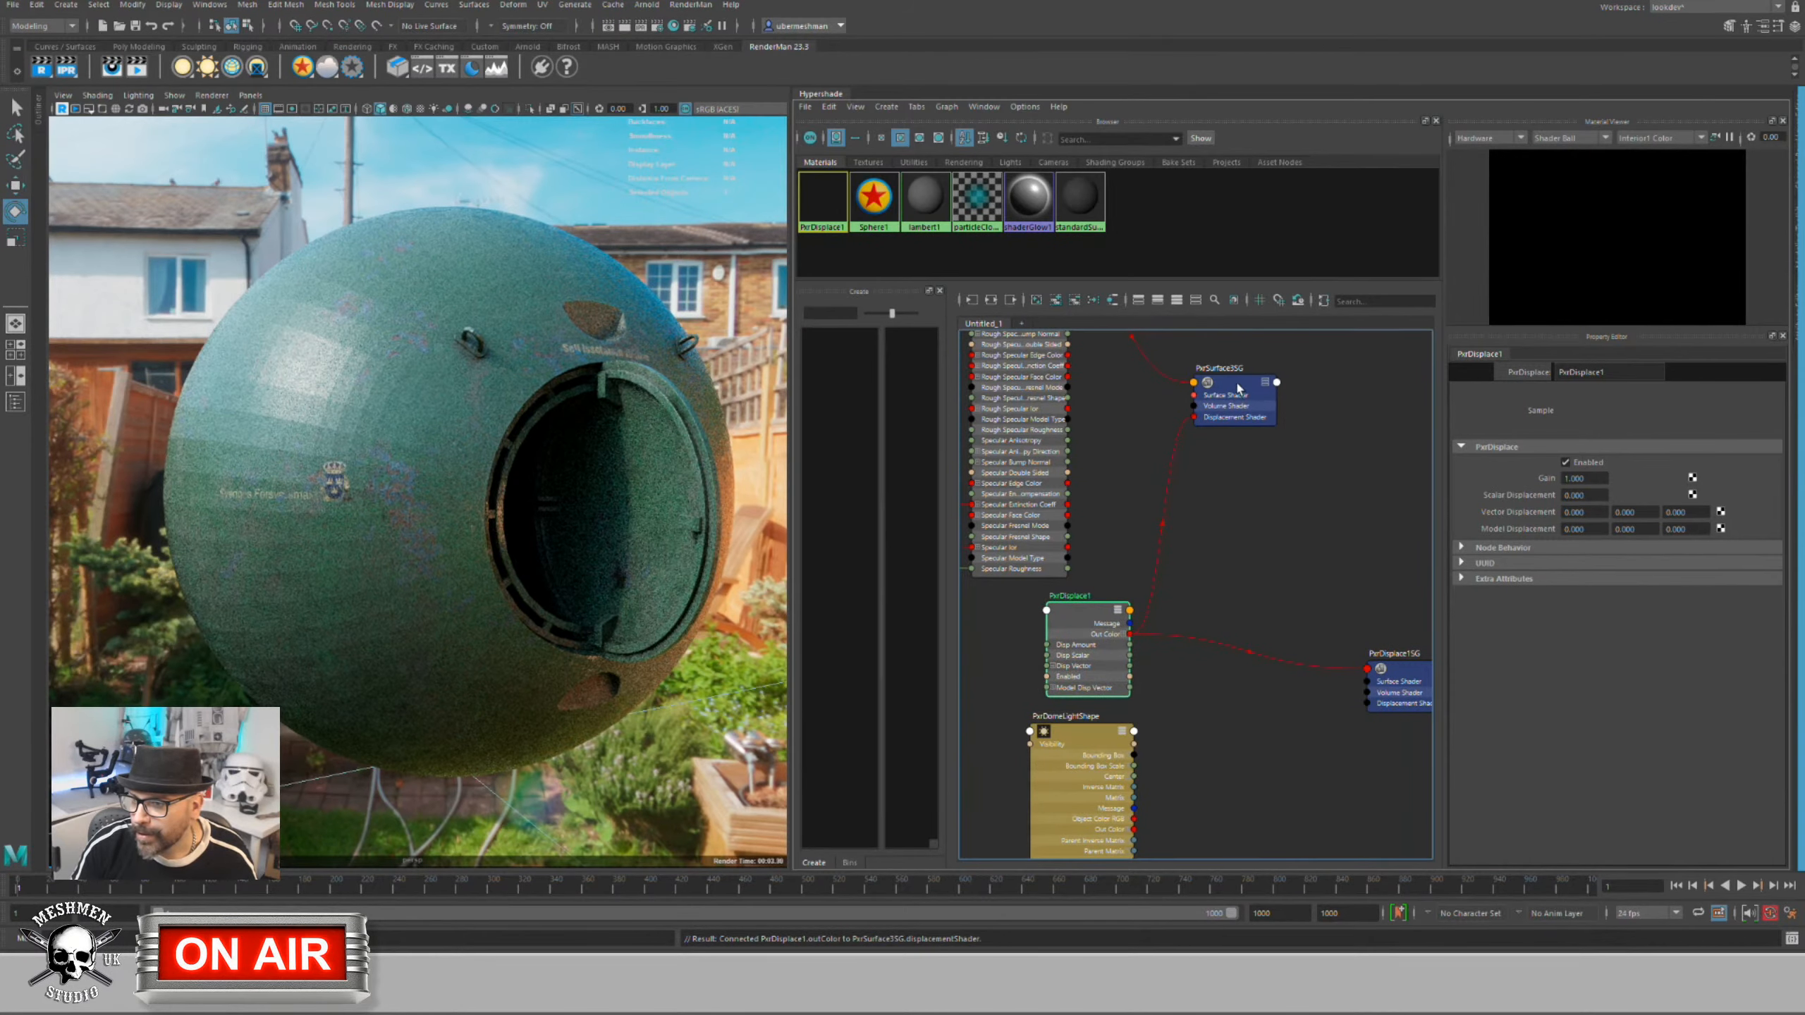
{"action": "left_click_drag", "start_coordinate": [1238, 389], "coordinate": [1245, 394]}
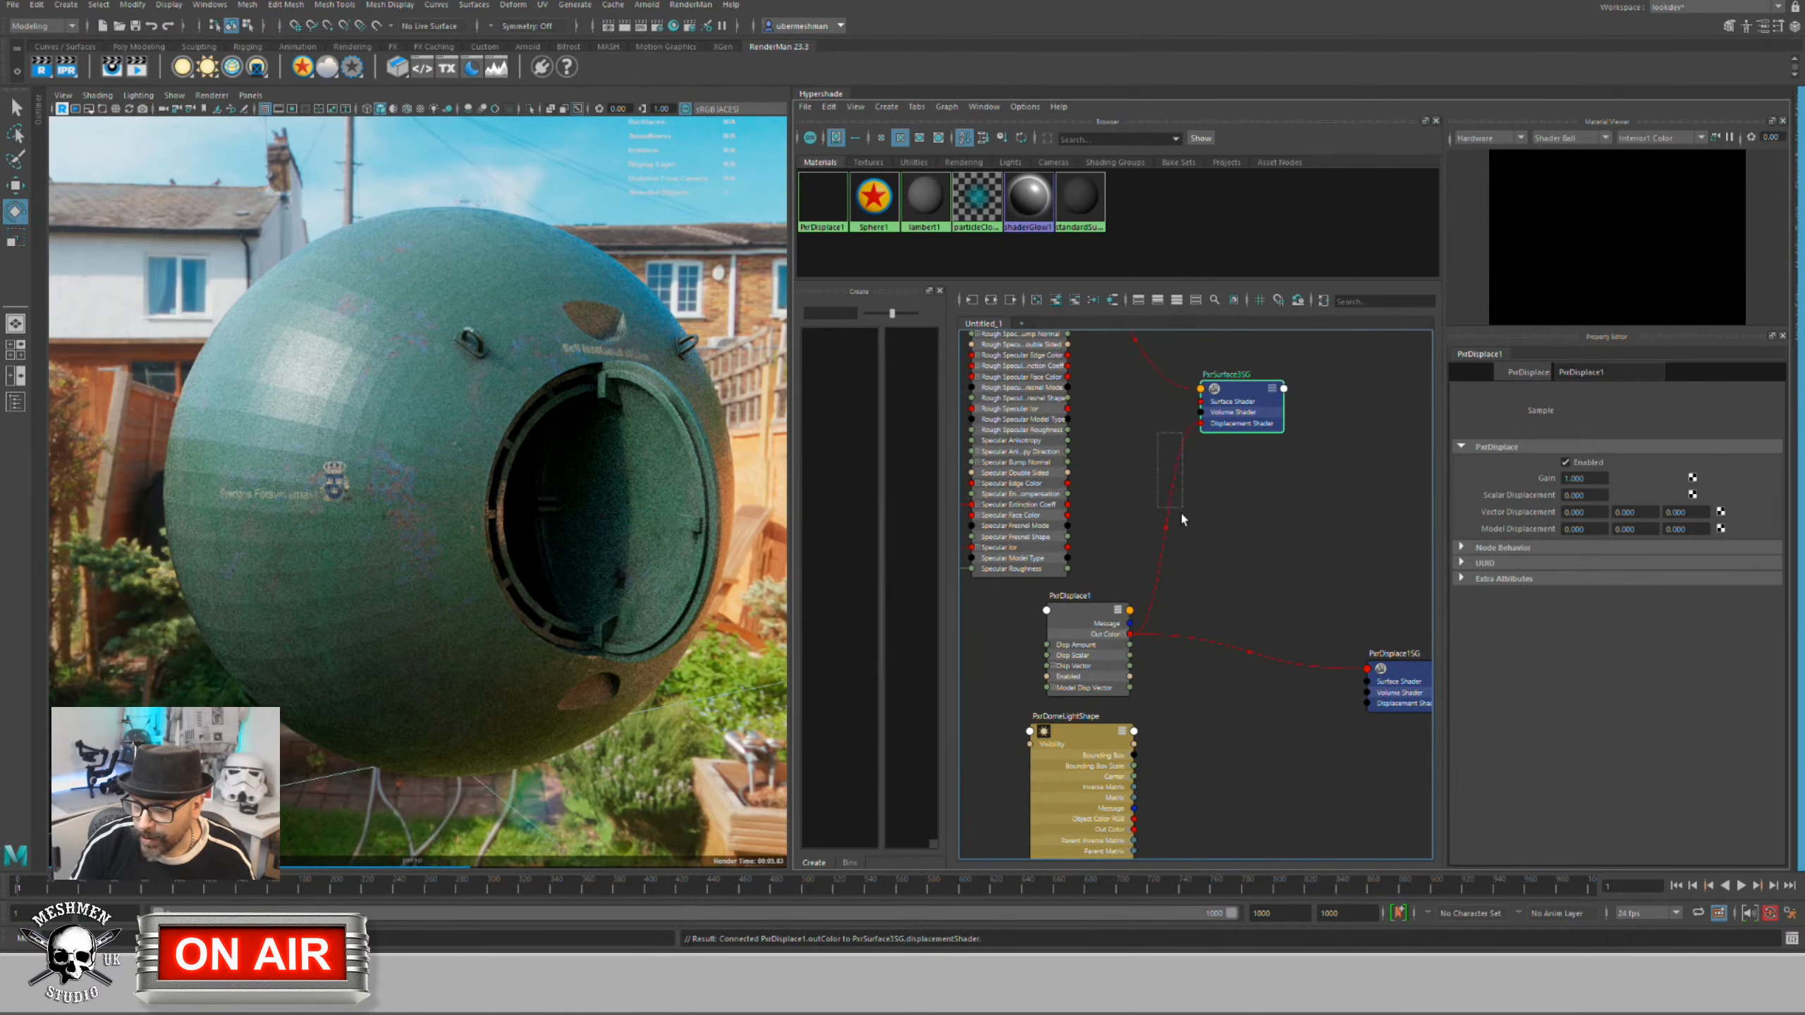
Step: Remove the displacement connection and try to assign PxrDisplace1 as the displacement material in the shading group's attributes
{"action": "left_click", "coordinate": [1163, 530]}
{"action": "key", "text": "Delete"}
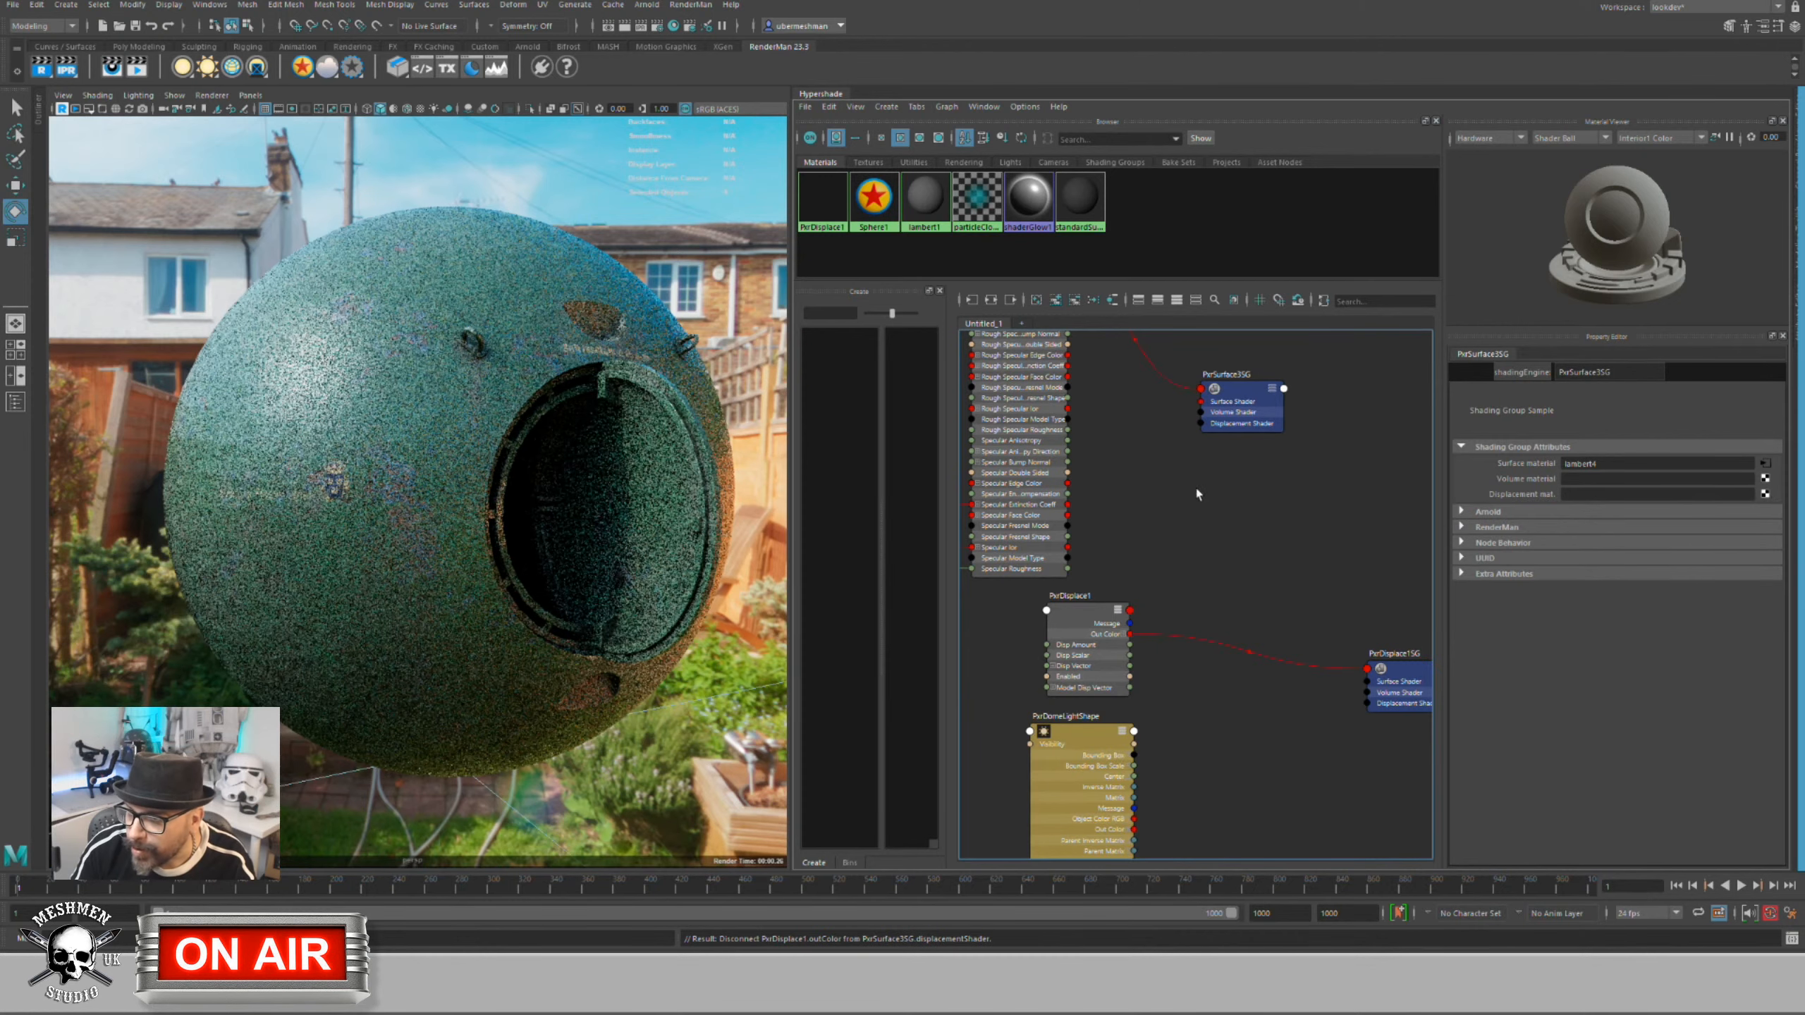
{"action": "middle_click_drag", "start_coordinate": [1095, 610], "coordinate": [1519, 498]}
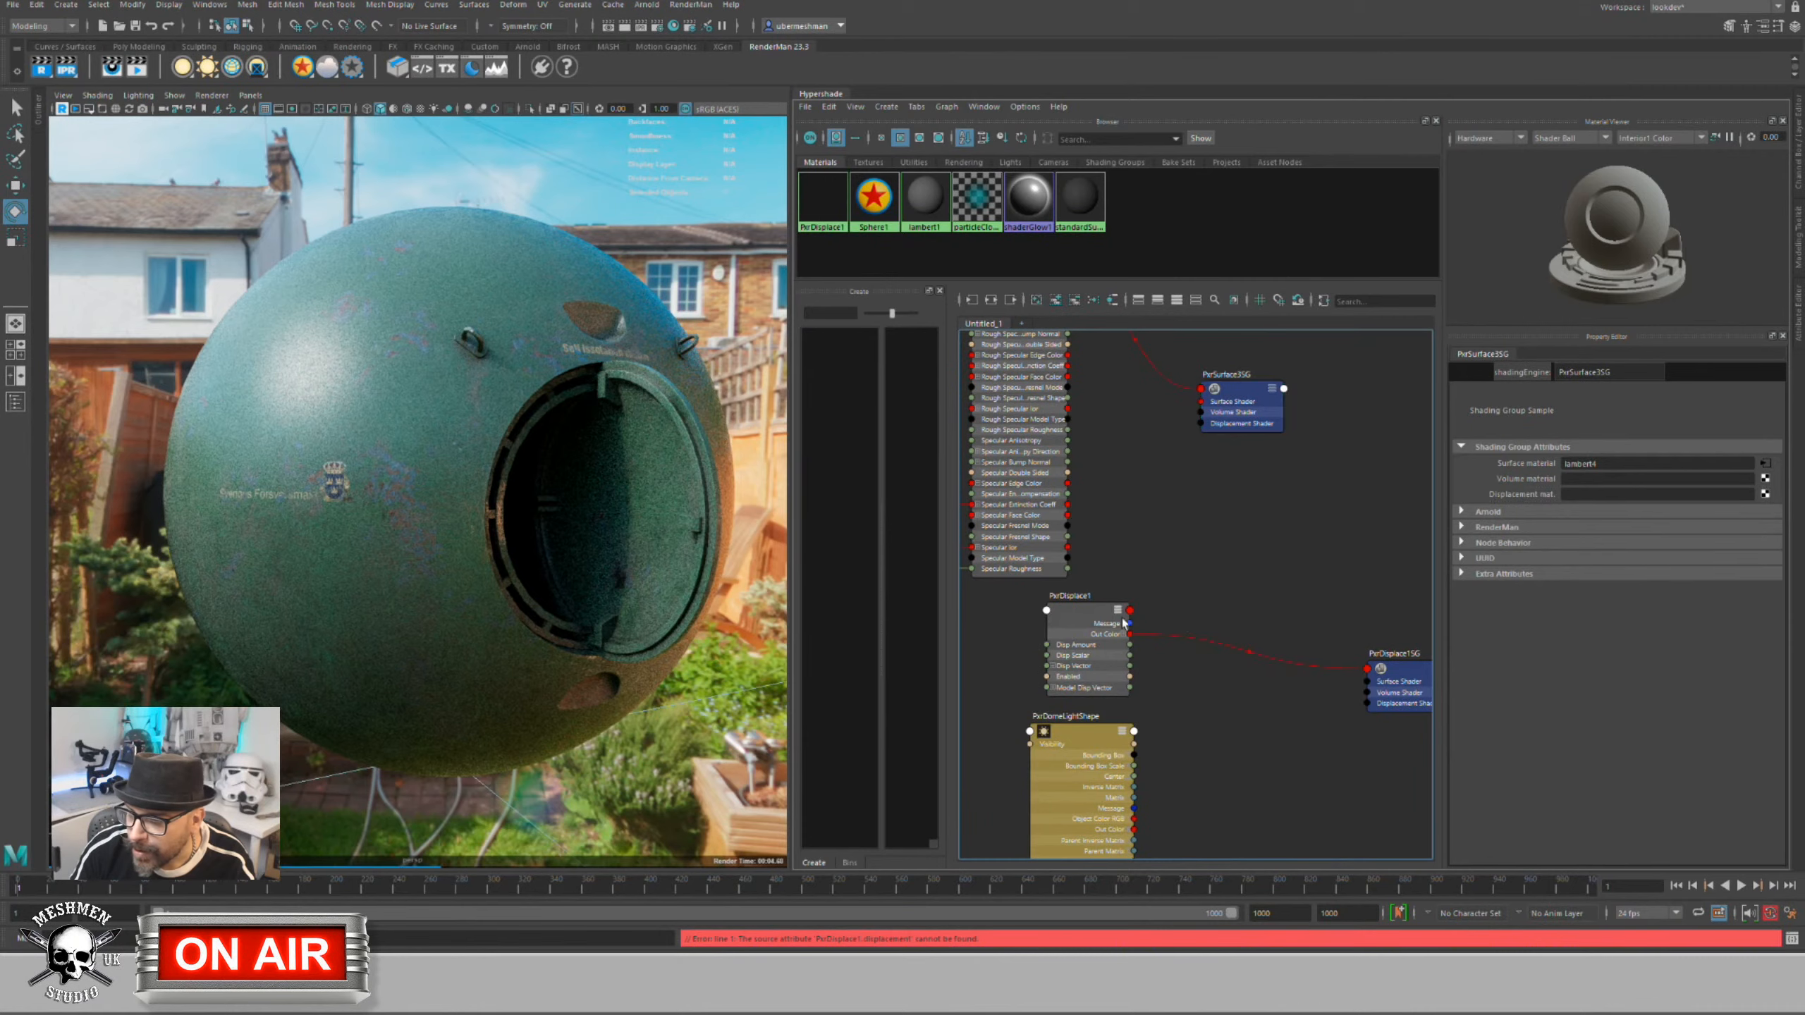
Step: Rearrange PxrDisplace1, its shading group and Sphere1's shading group so that they sit clearly apart beside the material
{"action": "left_click_drag", "start_coordinate": [1396, 674], "coordinate": [1323, 526]}
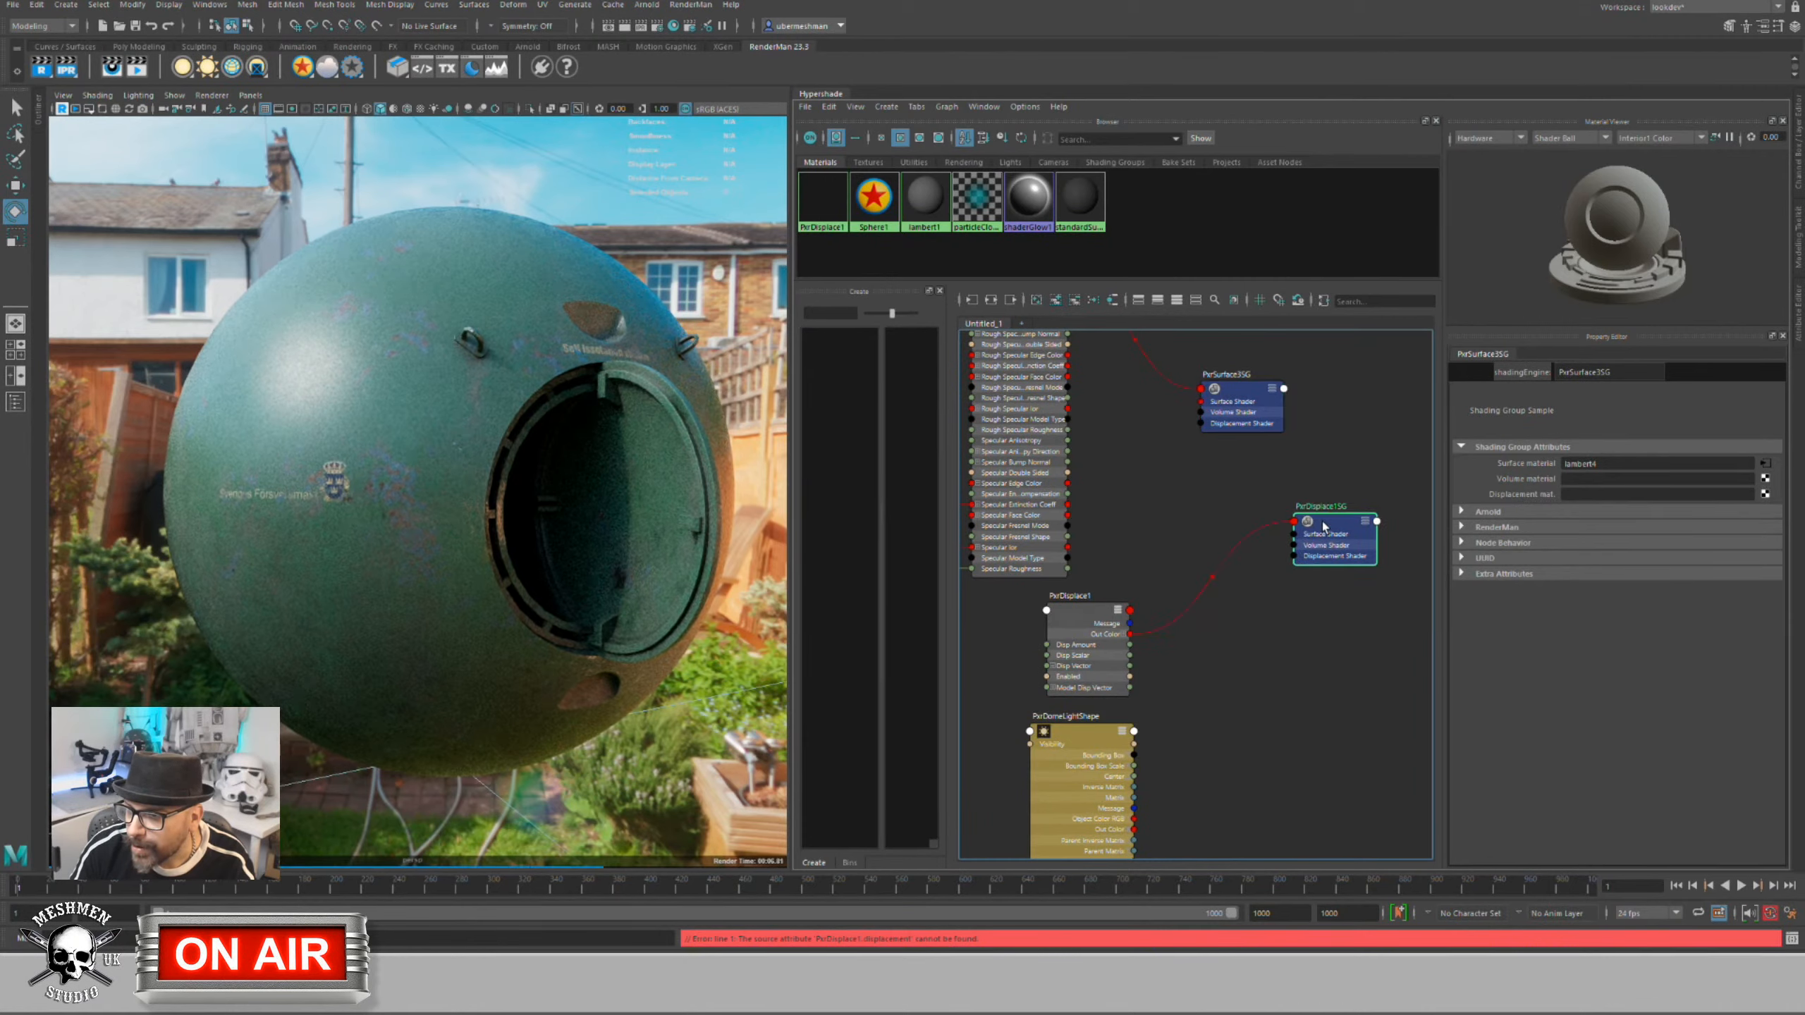
{"action": "left_click_drag", "start_coordinate": [1098, 625], "coordinate": [1153, 534]}
{"action": "middle_click_drag", "start_coordinate": [1166, 529], "coordinate": [1145, 663], "text": "alt"}
{"action": "left_click_drag", "start_coordinate": [1176, 521], "coordinate": [1195, 513]}
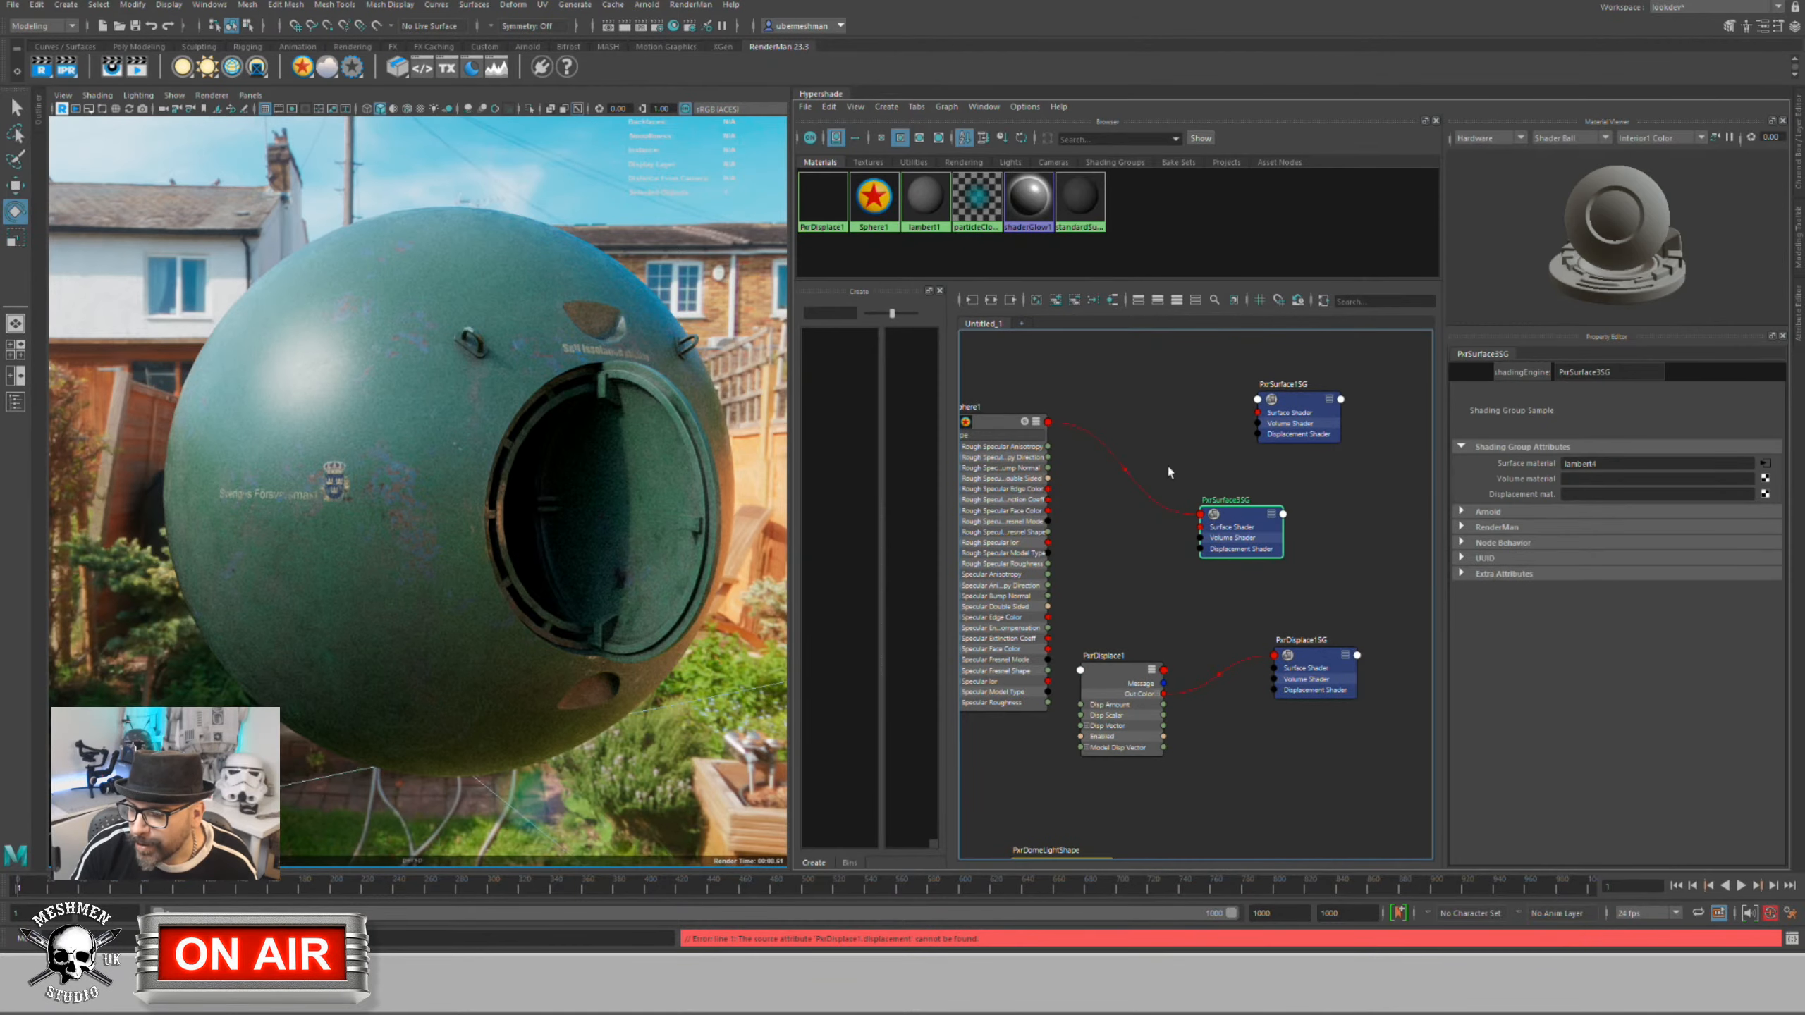
{"action": "key", "text": "Delete"}
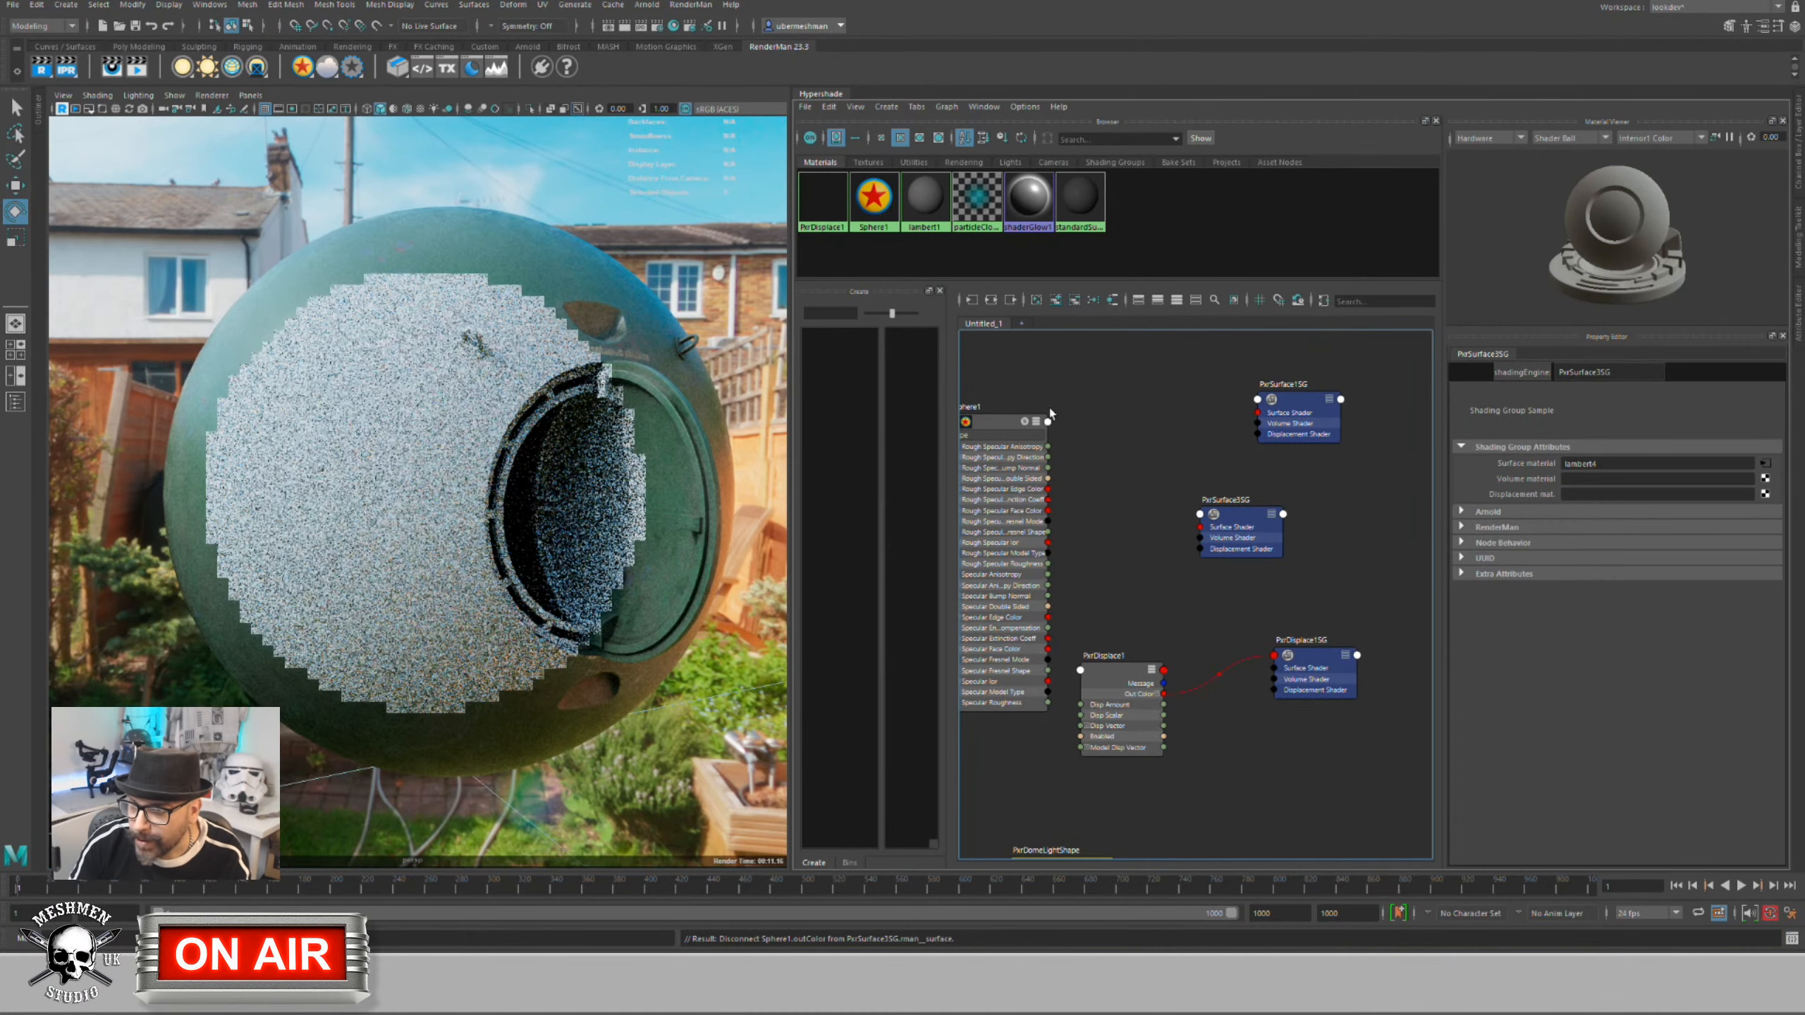
{"action": "left_click", "coordinate": [1005, 427]}
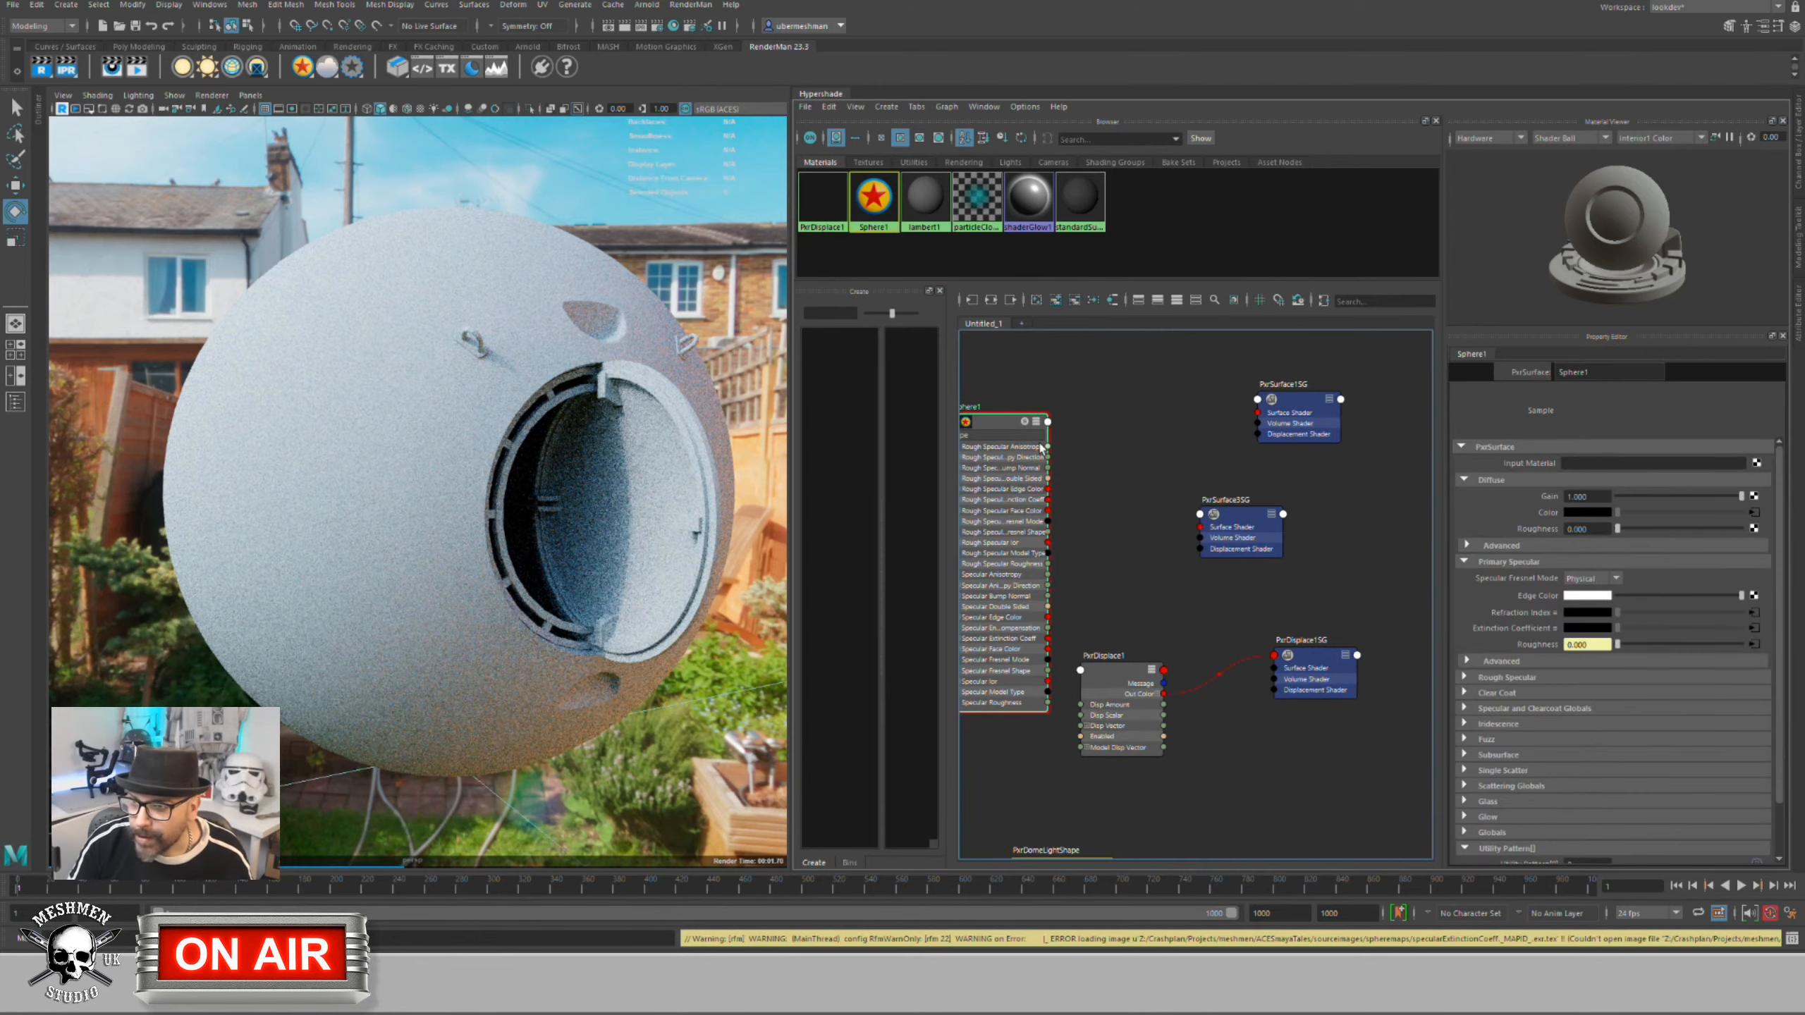
{"action": "left_click", "coordinate": [1046, 423]}
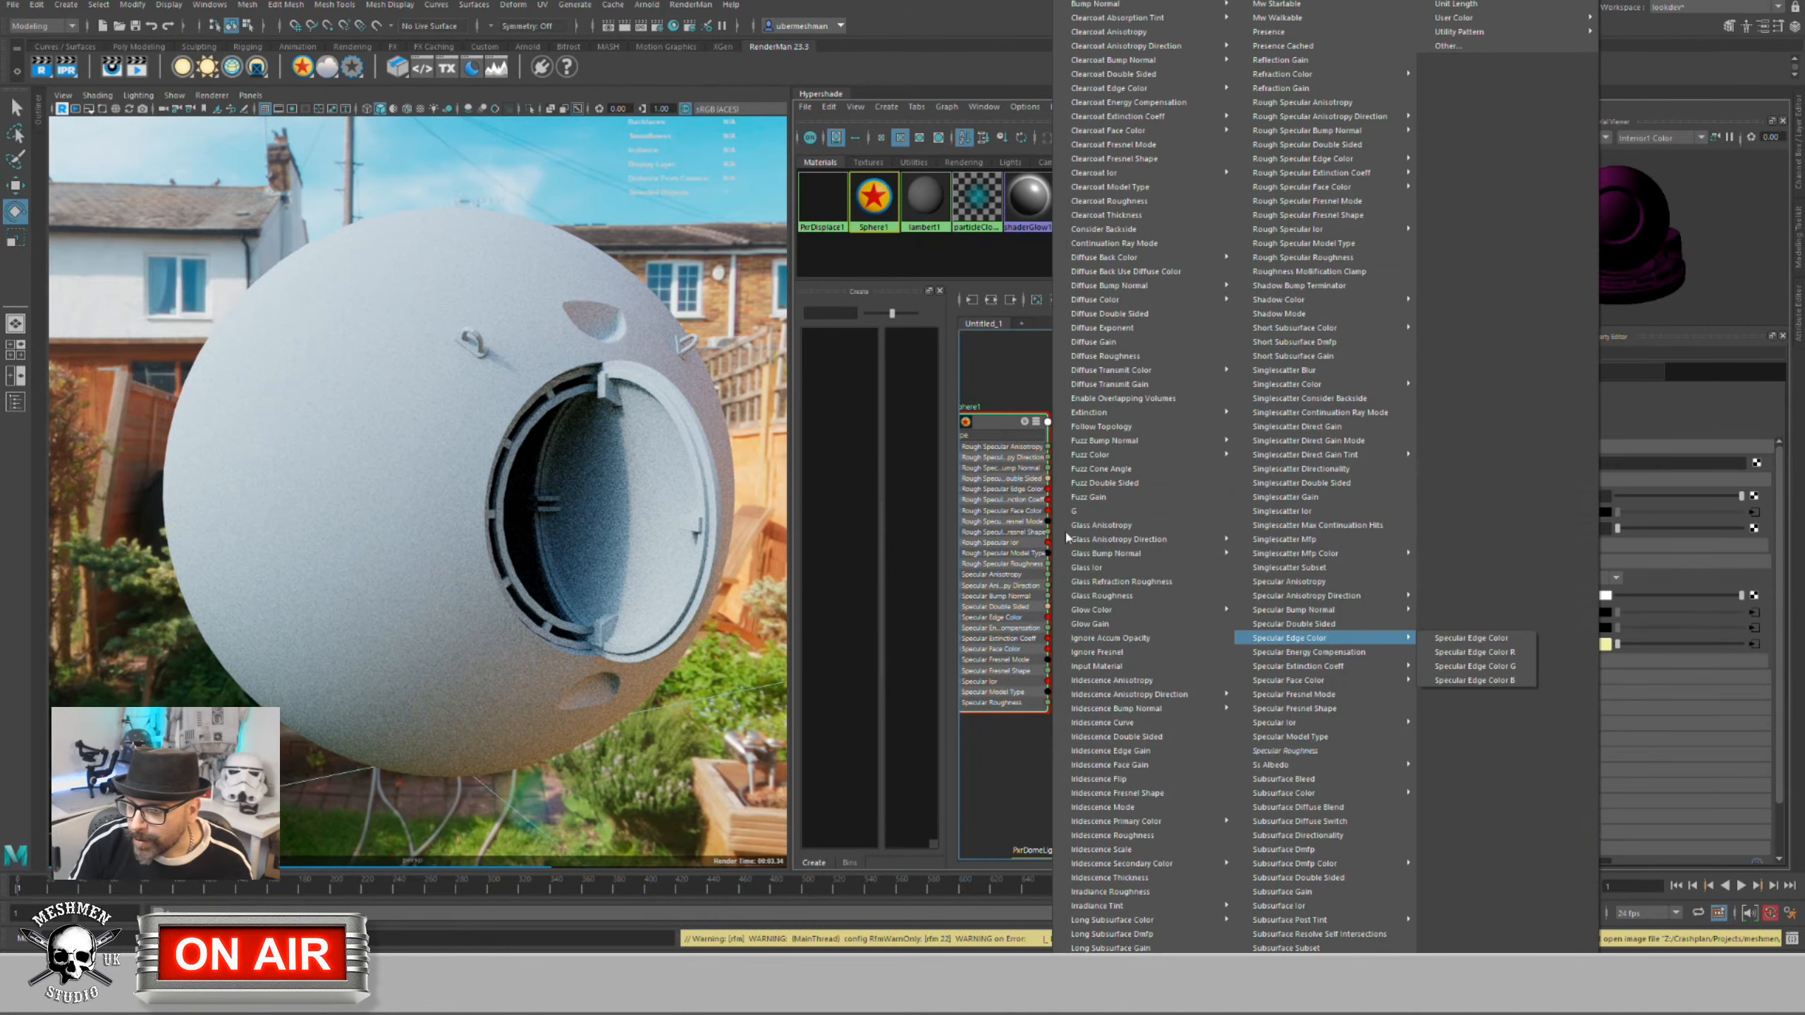
{"action": "left_click", "coordinate": [1005, 388]}
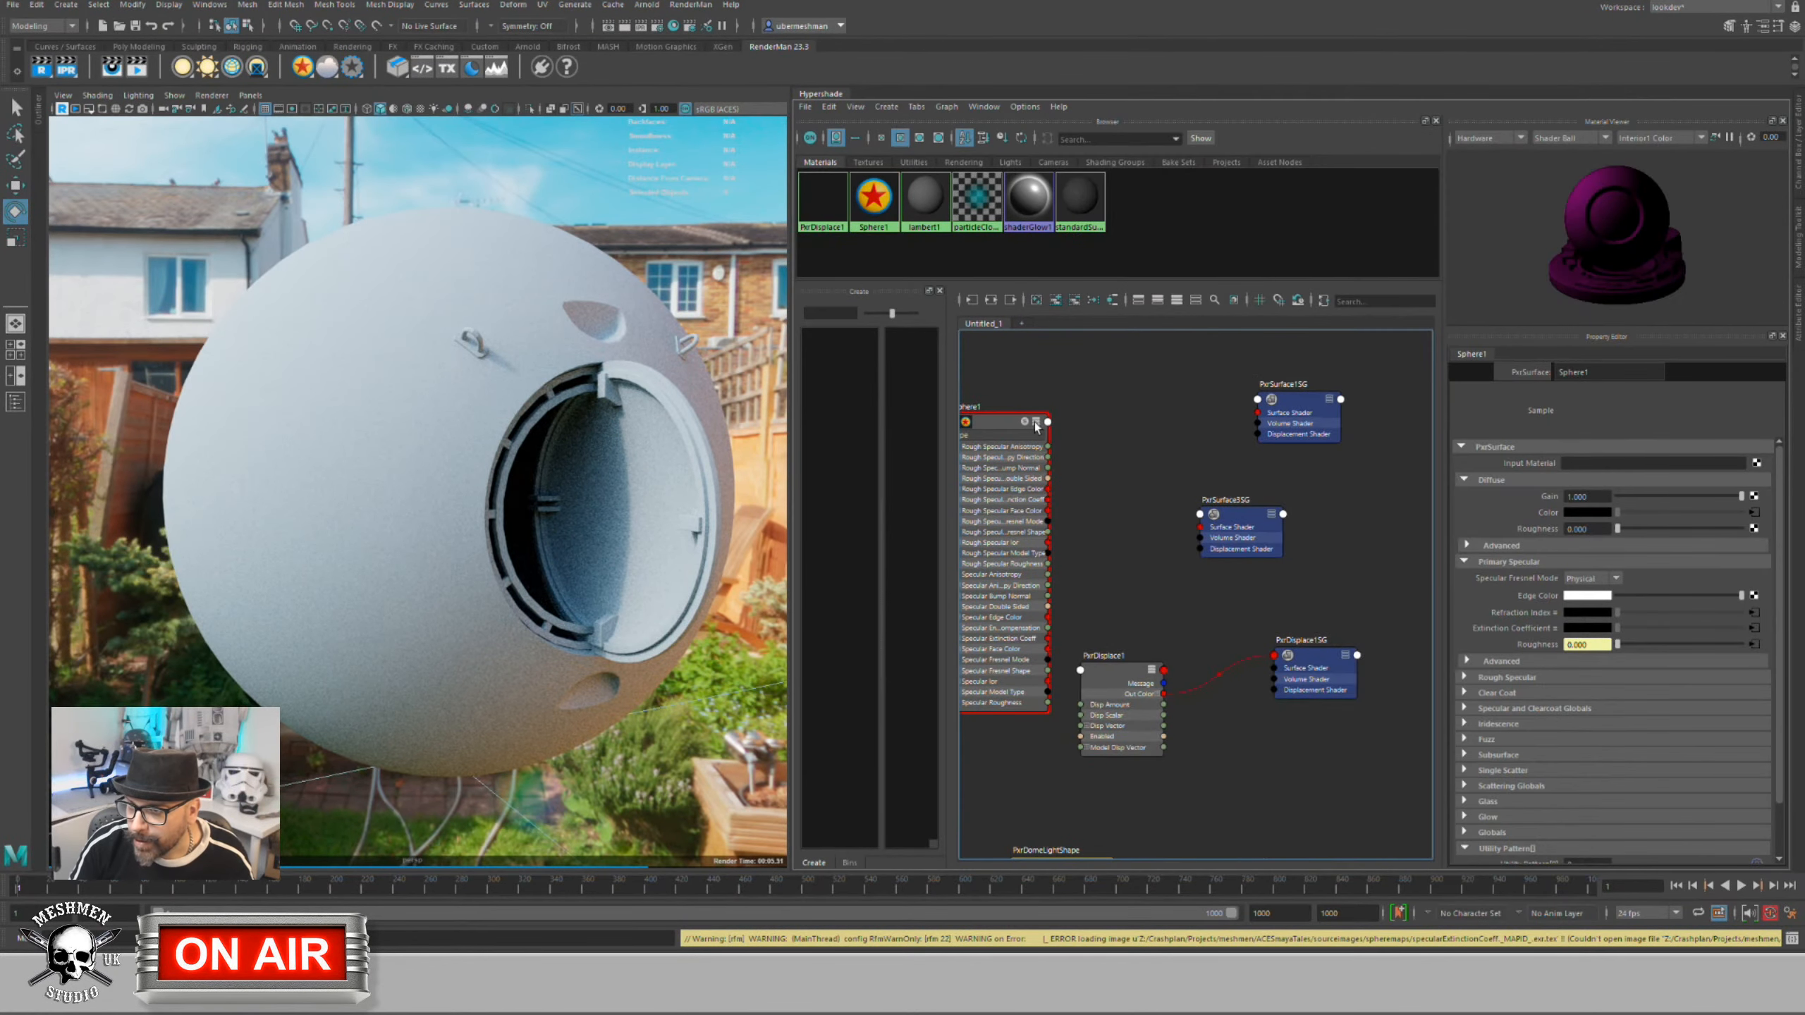
{"action": "left_click_drag", "start_coordinate": [1013, 426], "coordinate": [1026, 428]}
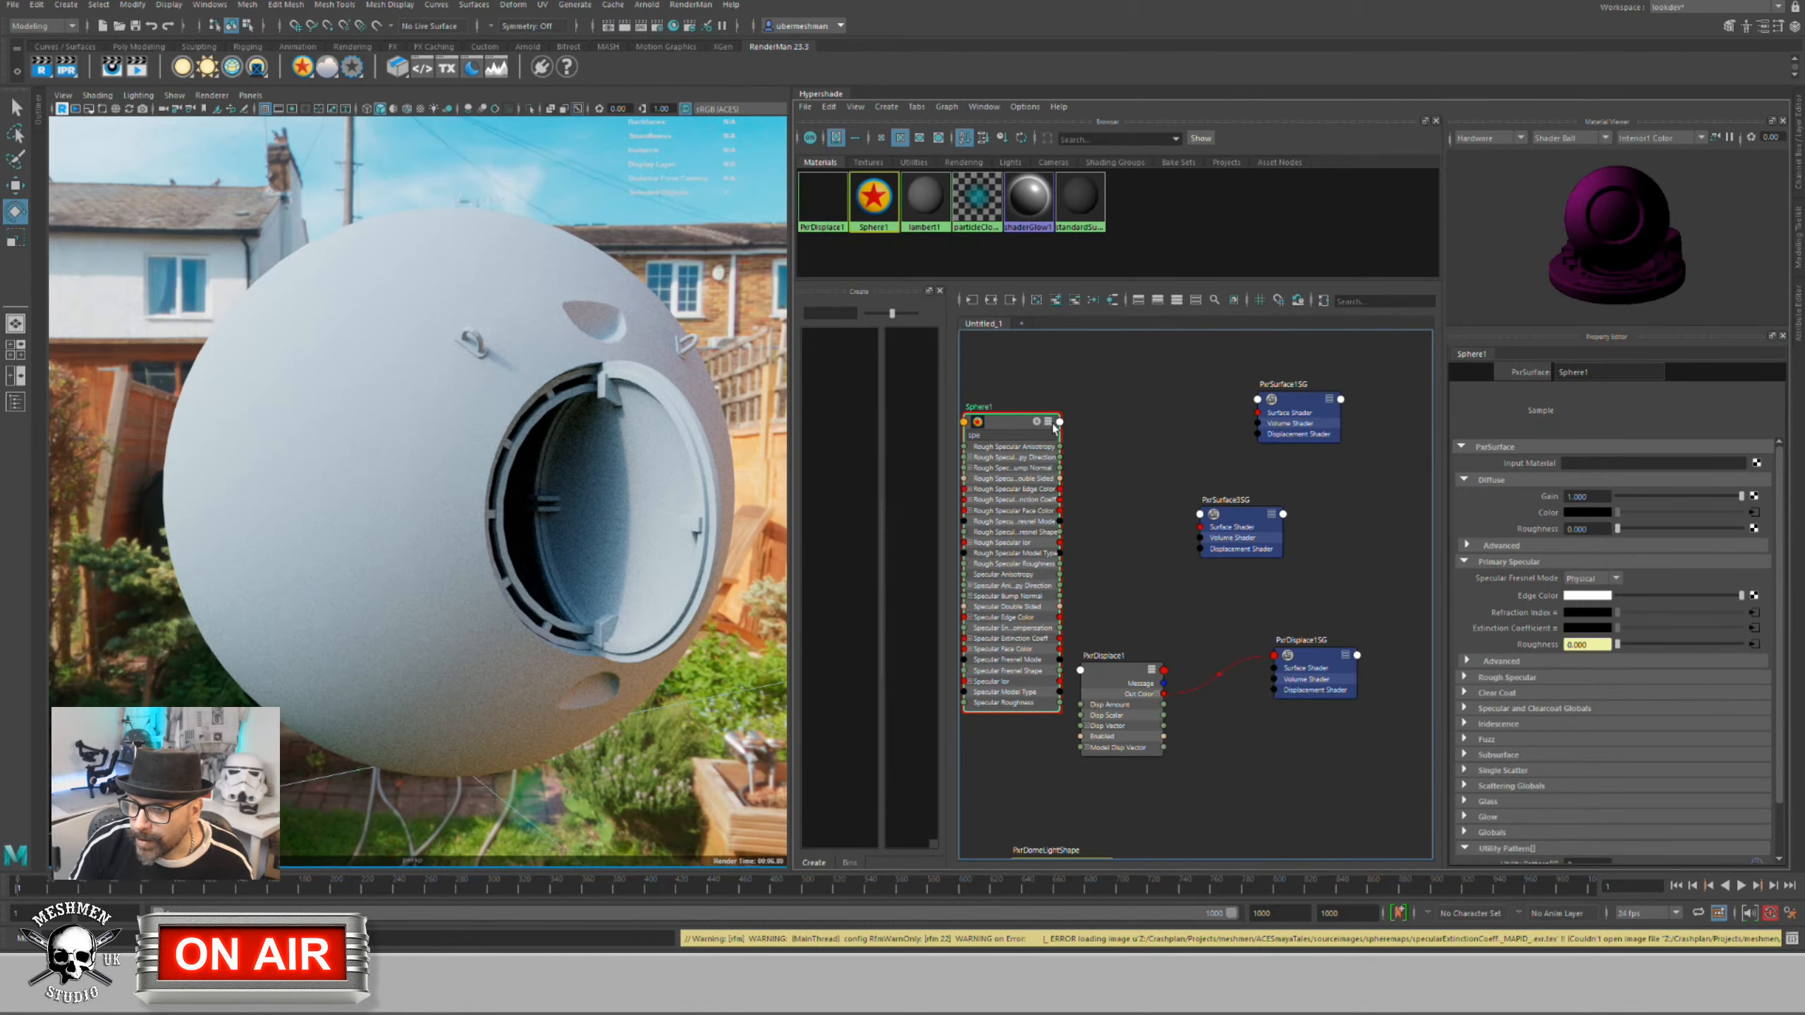
{"action": "left_click", "coordinate": [1059, 423]}
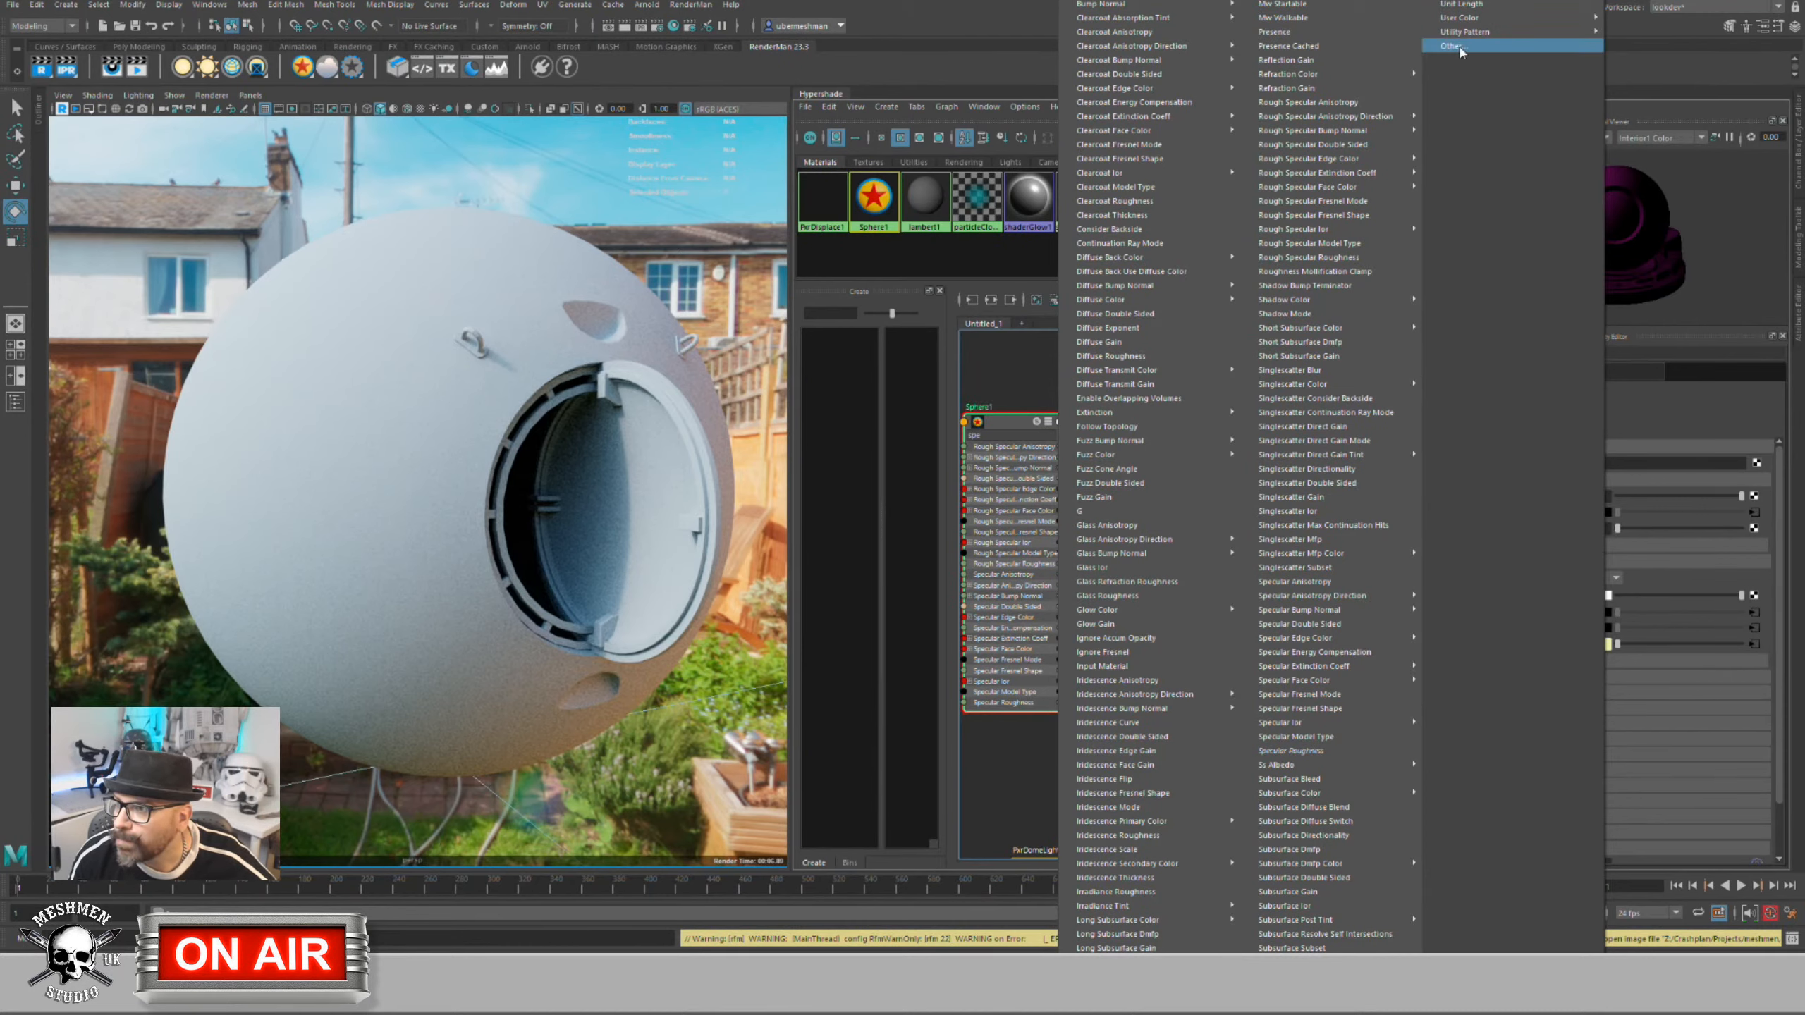
{"action": "left_click", "coordinate": [1069, 323]}
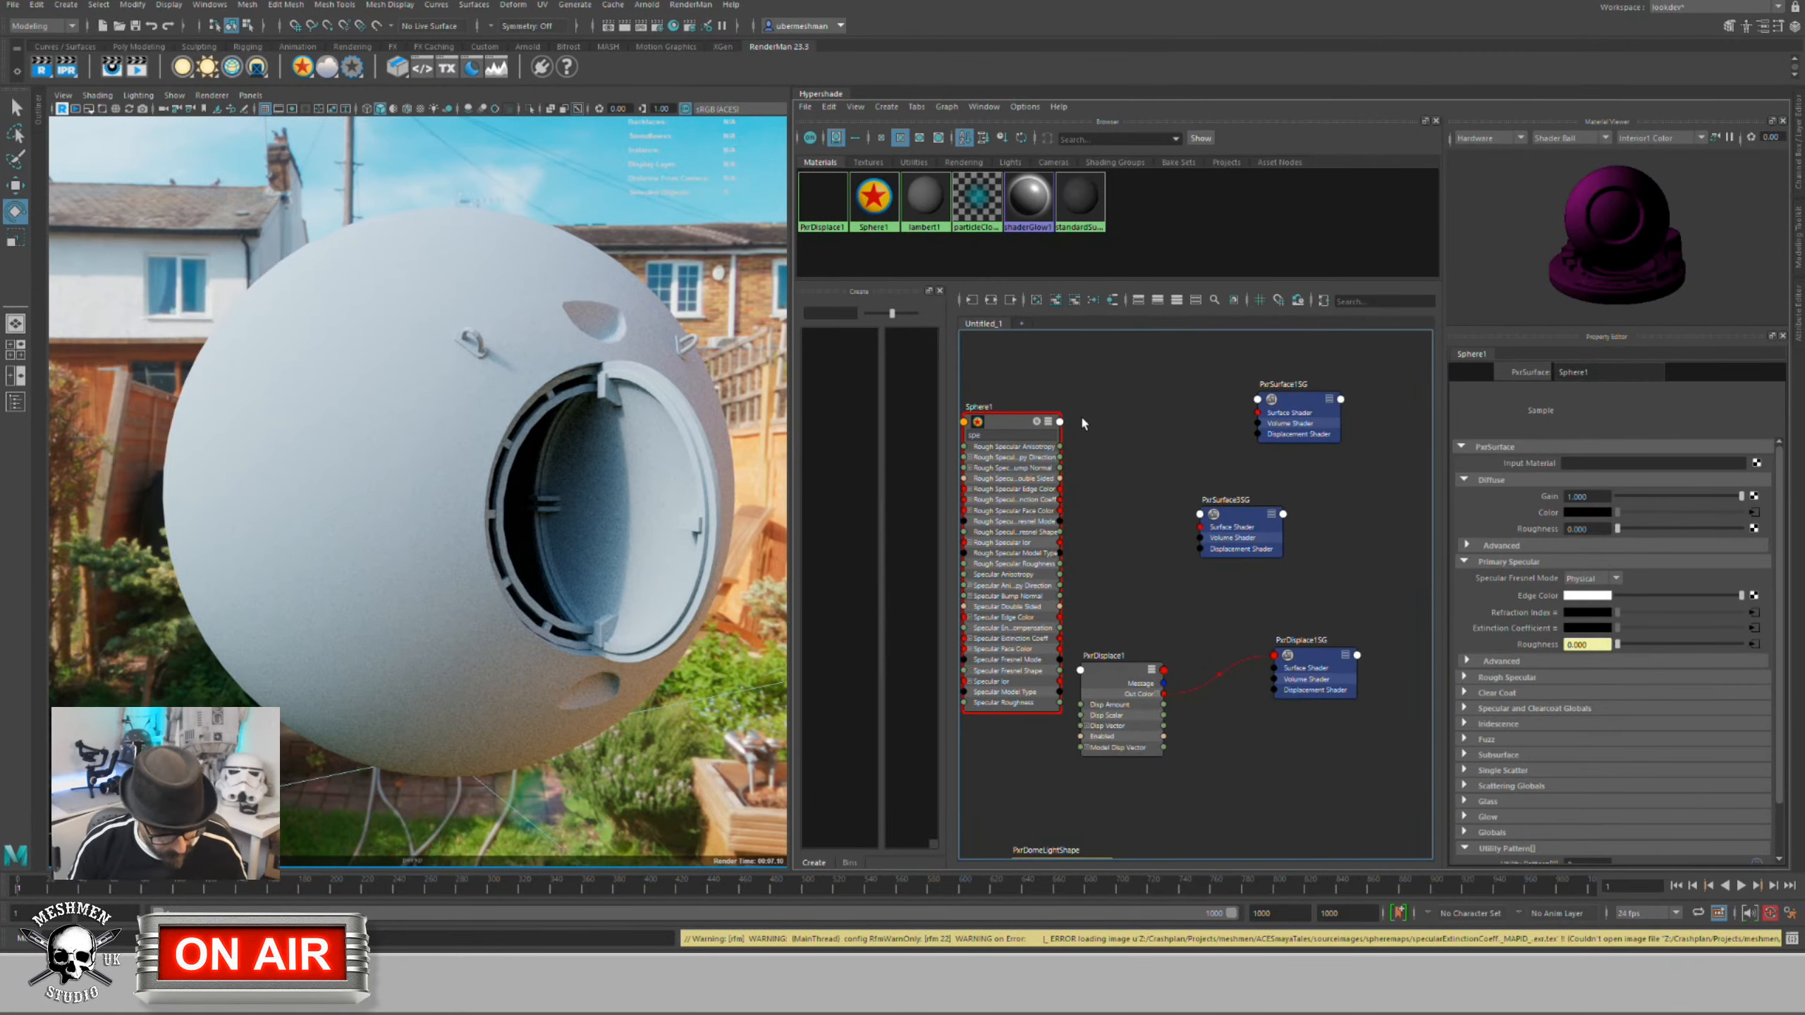
{"action": "key", "text": "ctrl+z"}
{"action": "key", "text": "ctrl+z"}
{"action": "key", "text": "ctrl+z"}
{"action": "key", "text": "ctrl+z"}
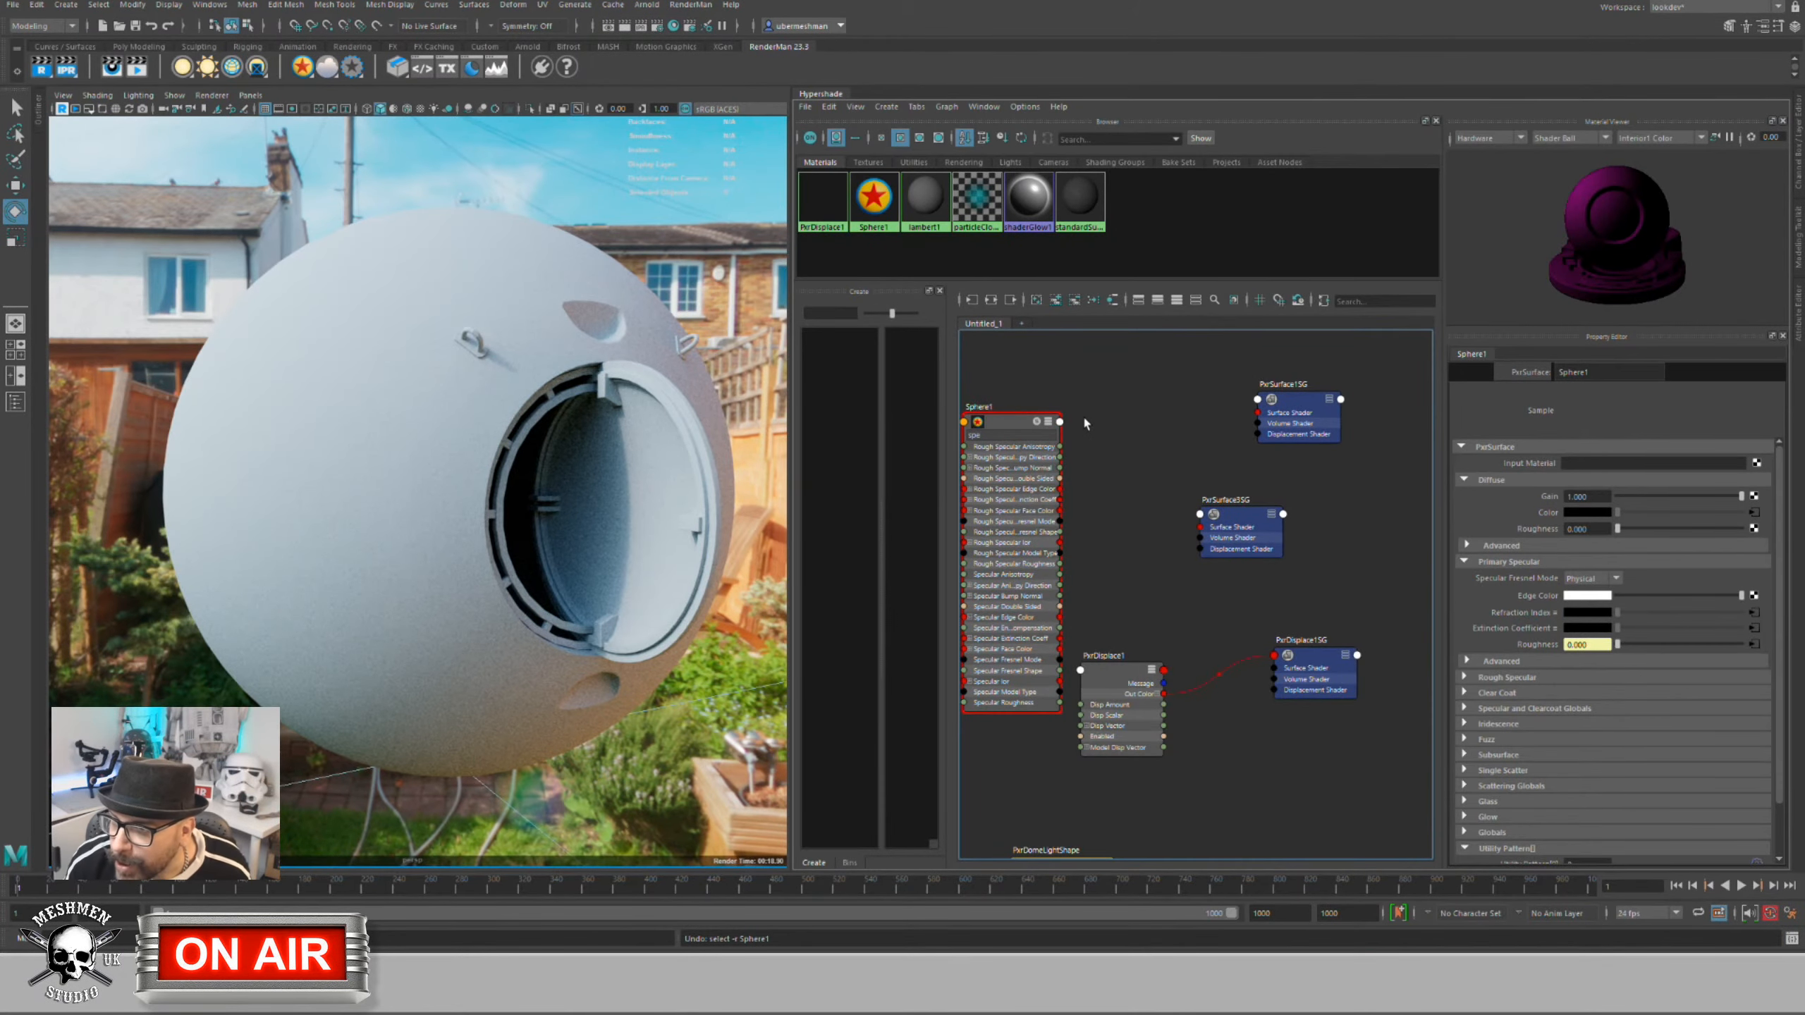
Step: Connect PxrDisplace1's Out Color to the Displacement Shader input of Sphere1's shading group
{"action": "left_click", "coordinate": [1209, 674]}
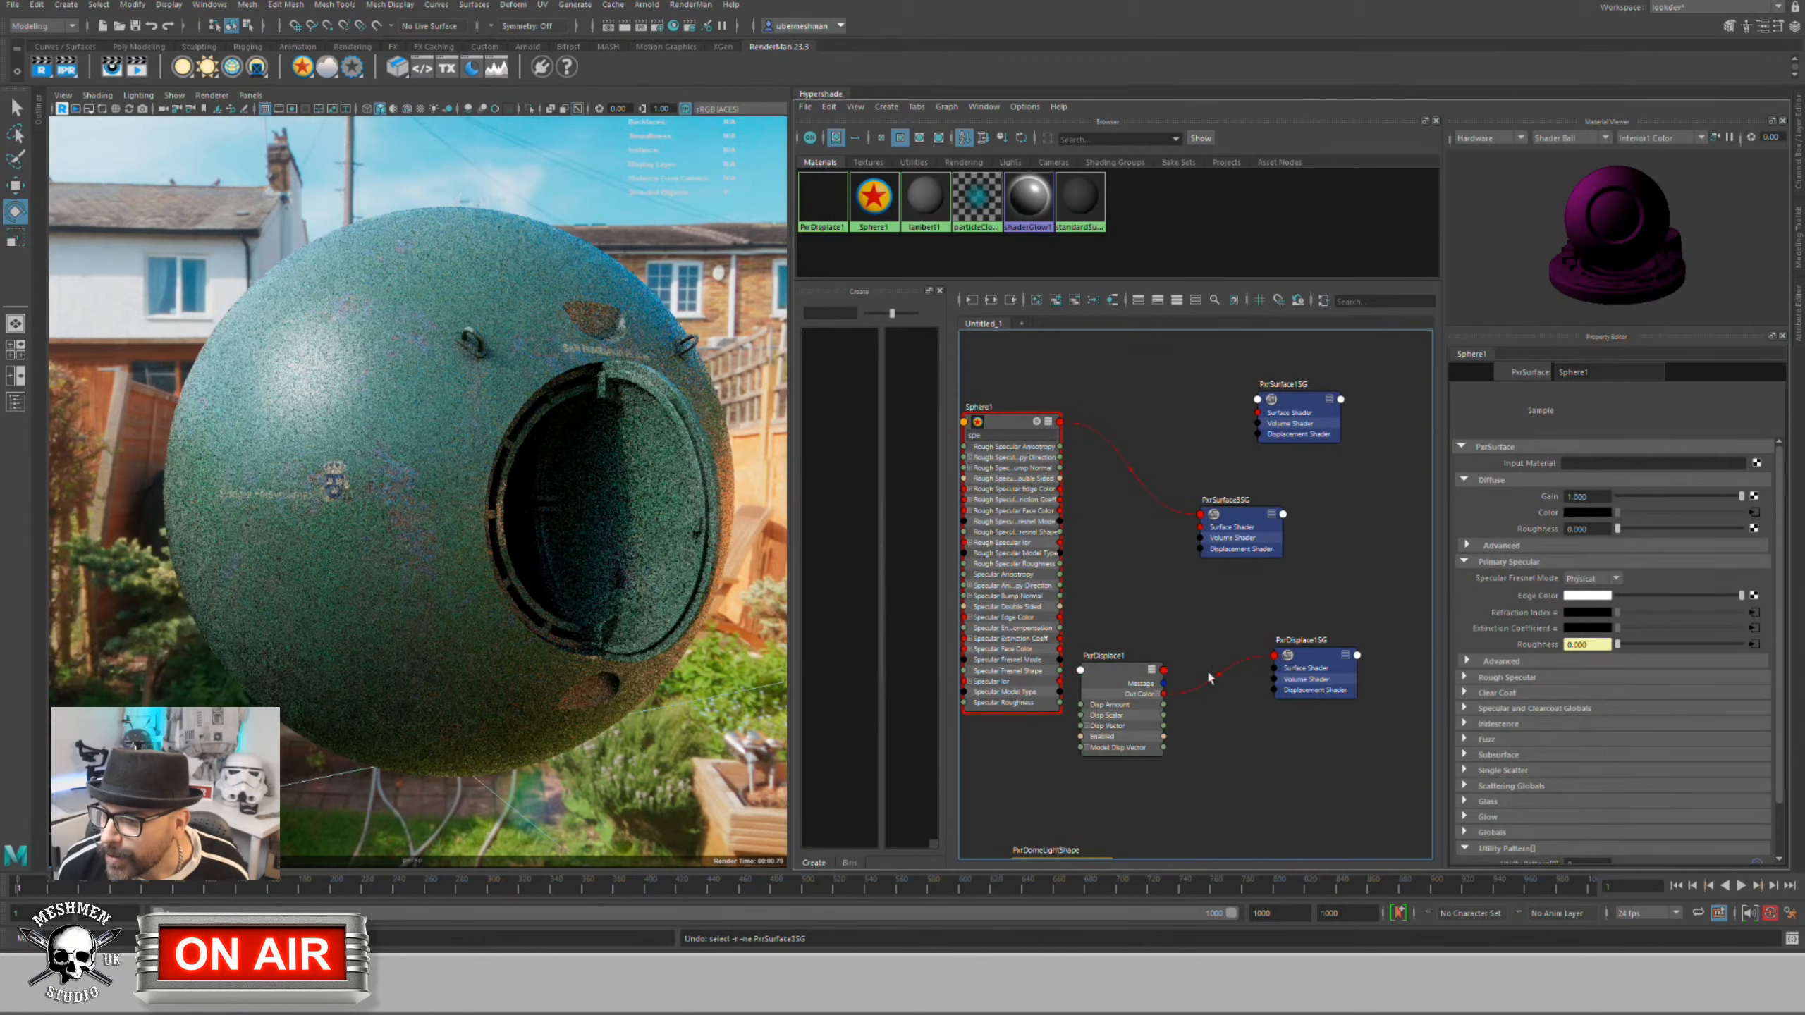
{"action": "left_click", "coordinate": [1125, 677]}
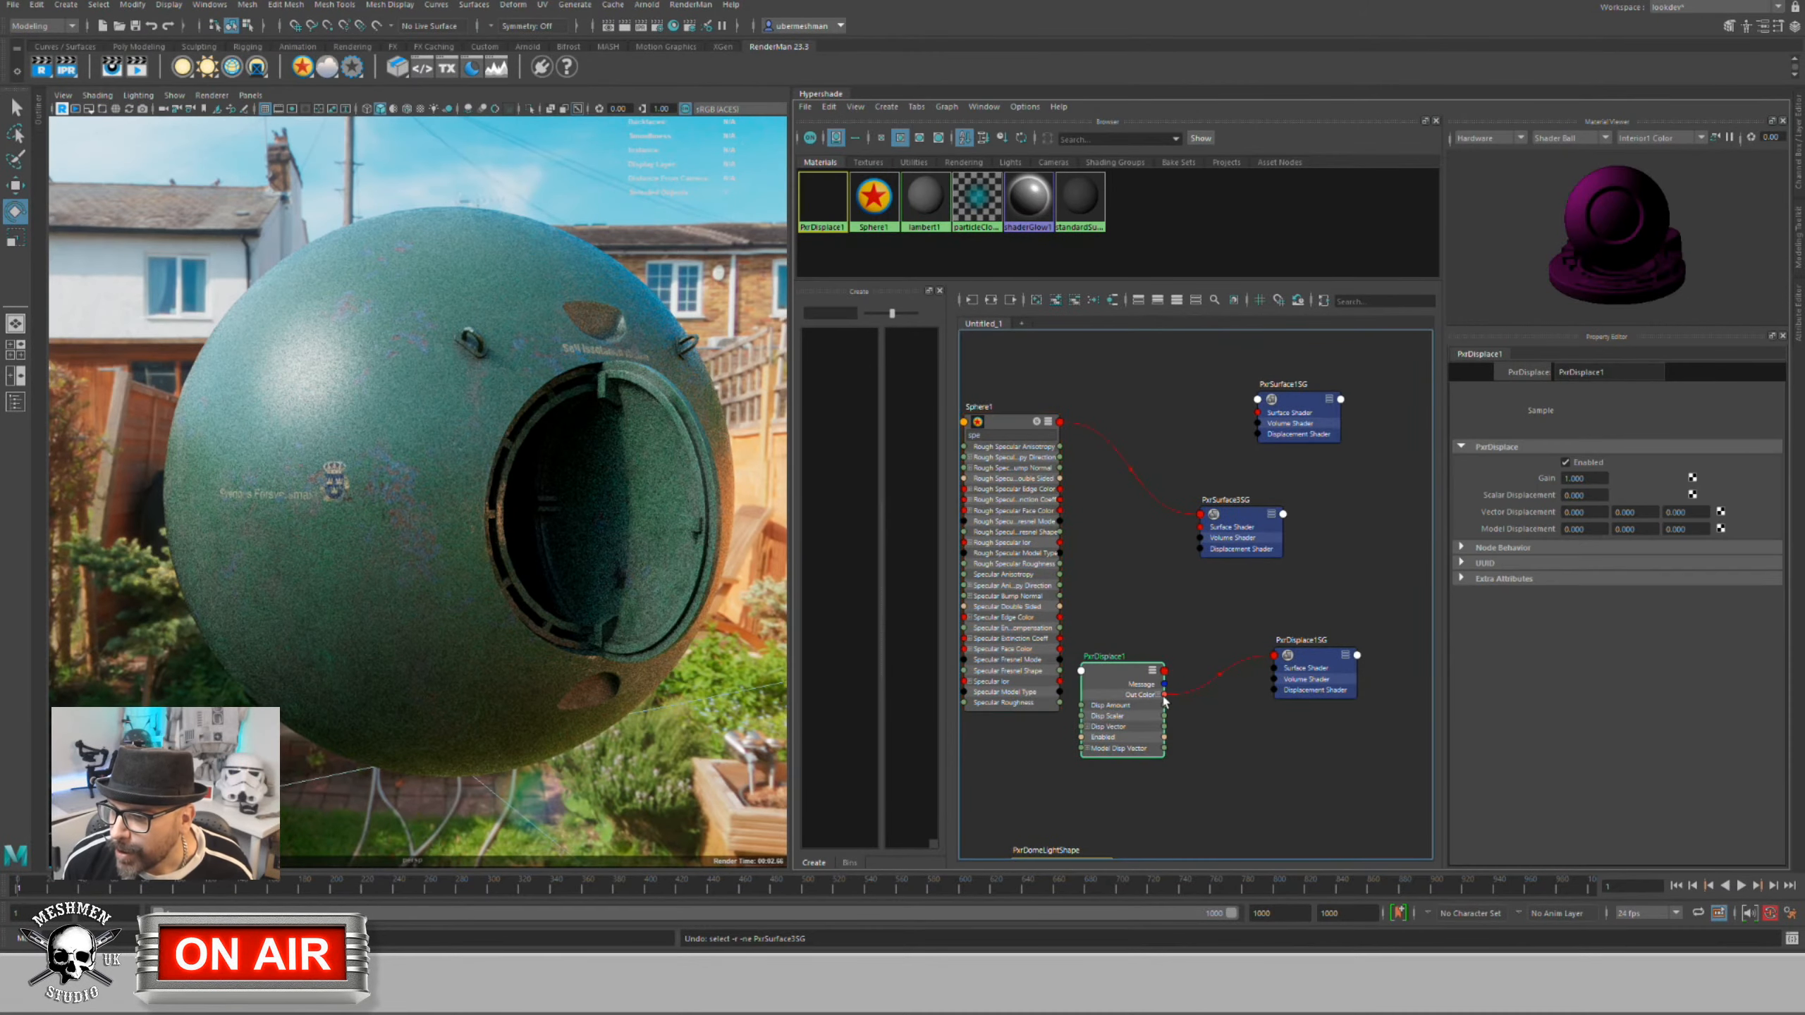
{"action": "left_click_drag", "start_coordinate": [1164, 696], "coordinate": [1187, 668]}
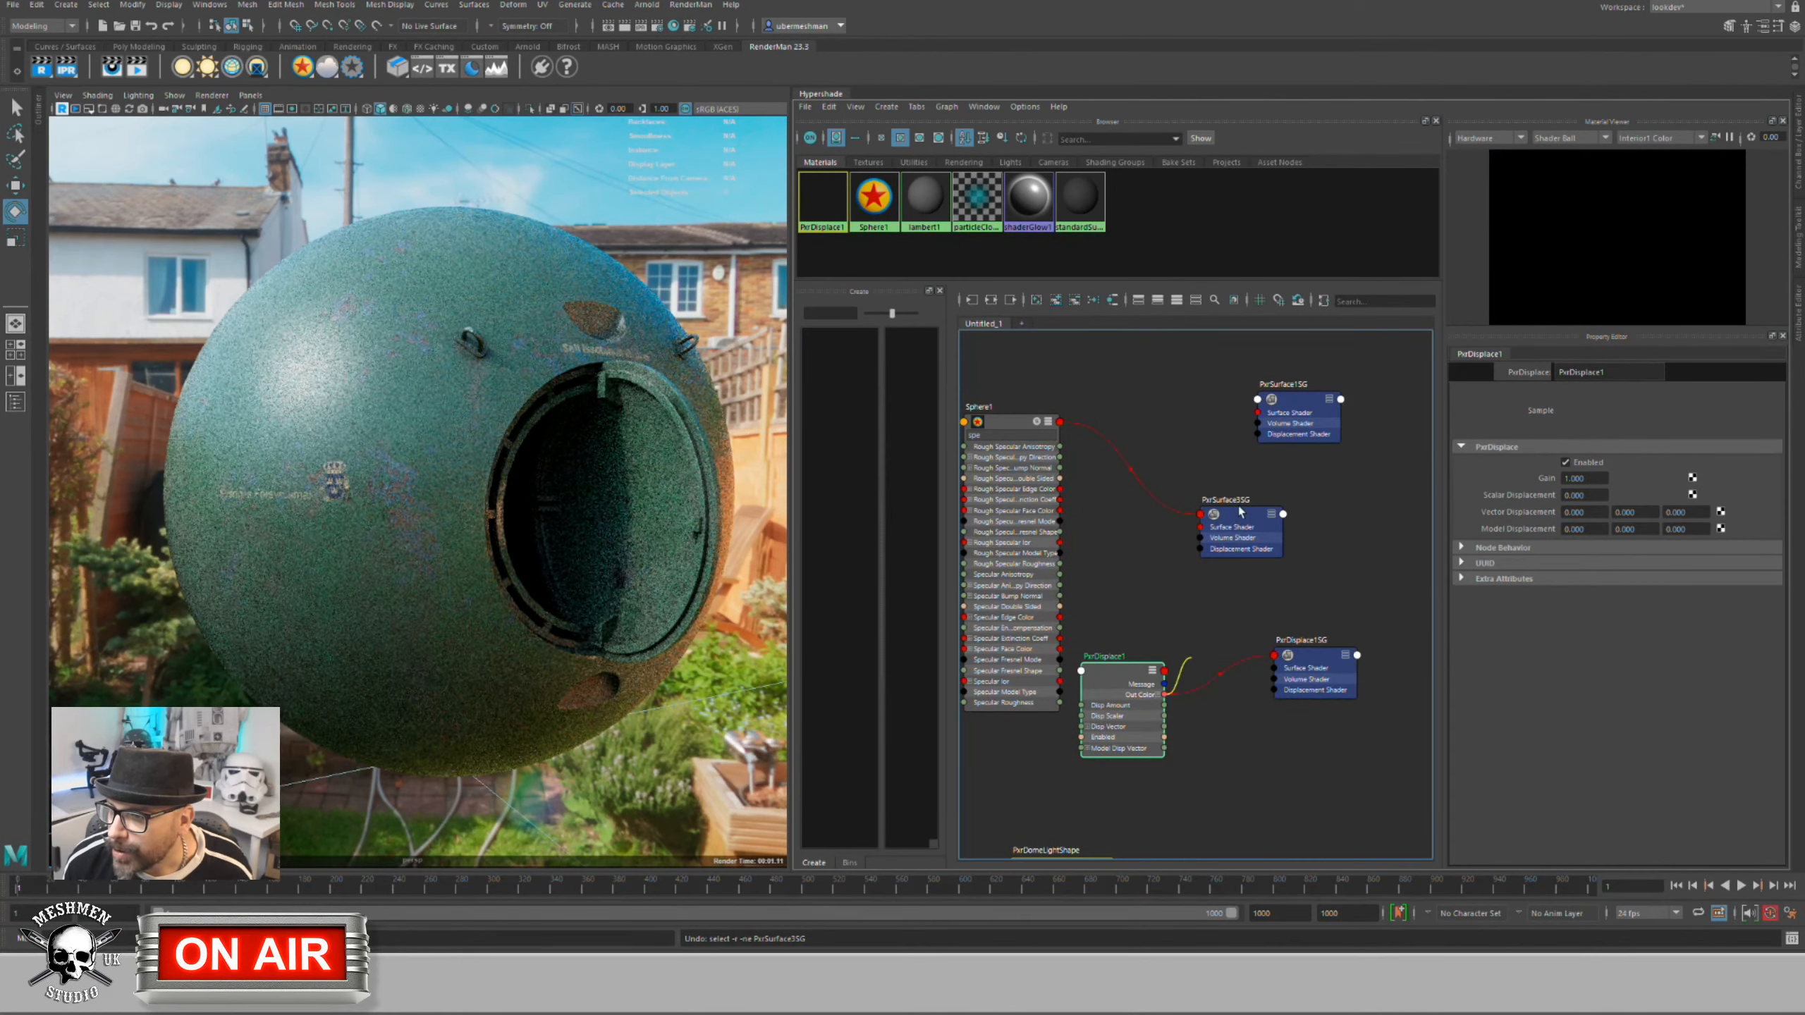
{"action": "left_click_drag", "start_coordinate": [1241, 511], "coordinate": [1208, 549]}
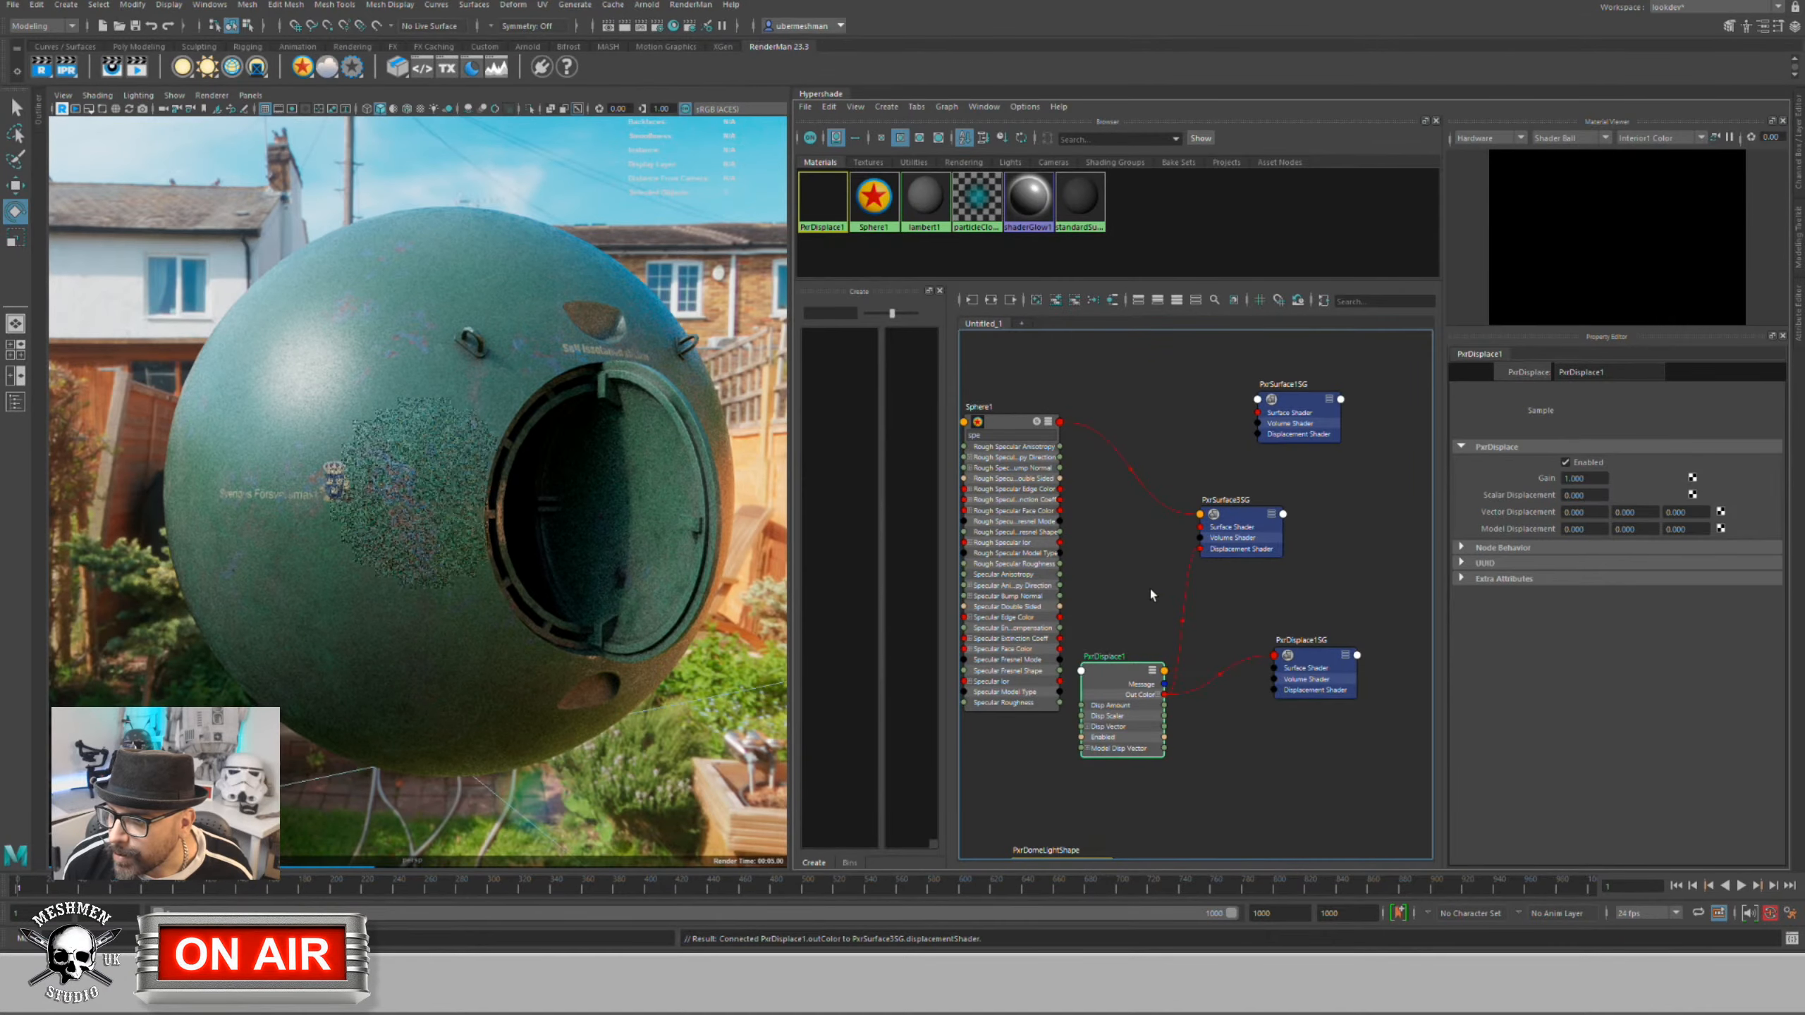
Step: Show the connected attributes on PxrDisplace1's and Sphere1's shading group nodes, and nudge the nodes apart
{"action": "middle_click_drag", "start_coordinate": [1098, 632], "coordinate": [1112, 618], "text": "alt"}
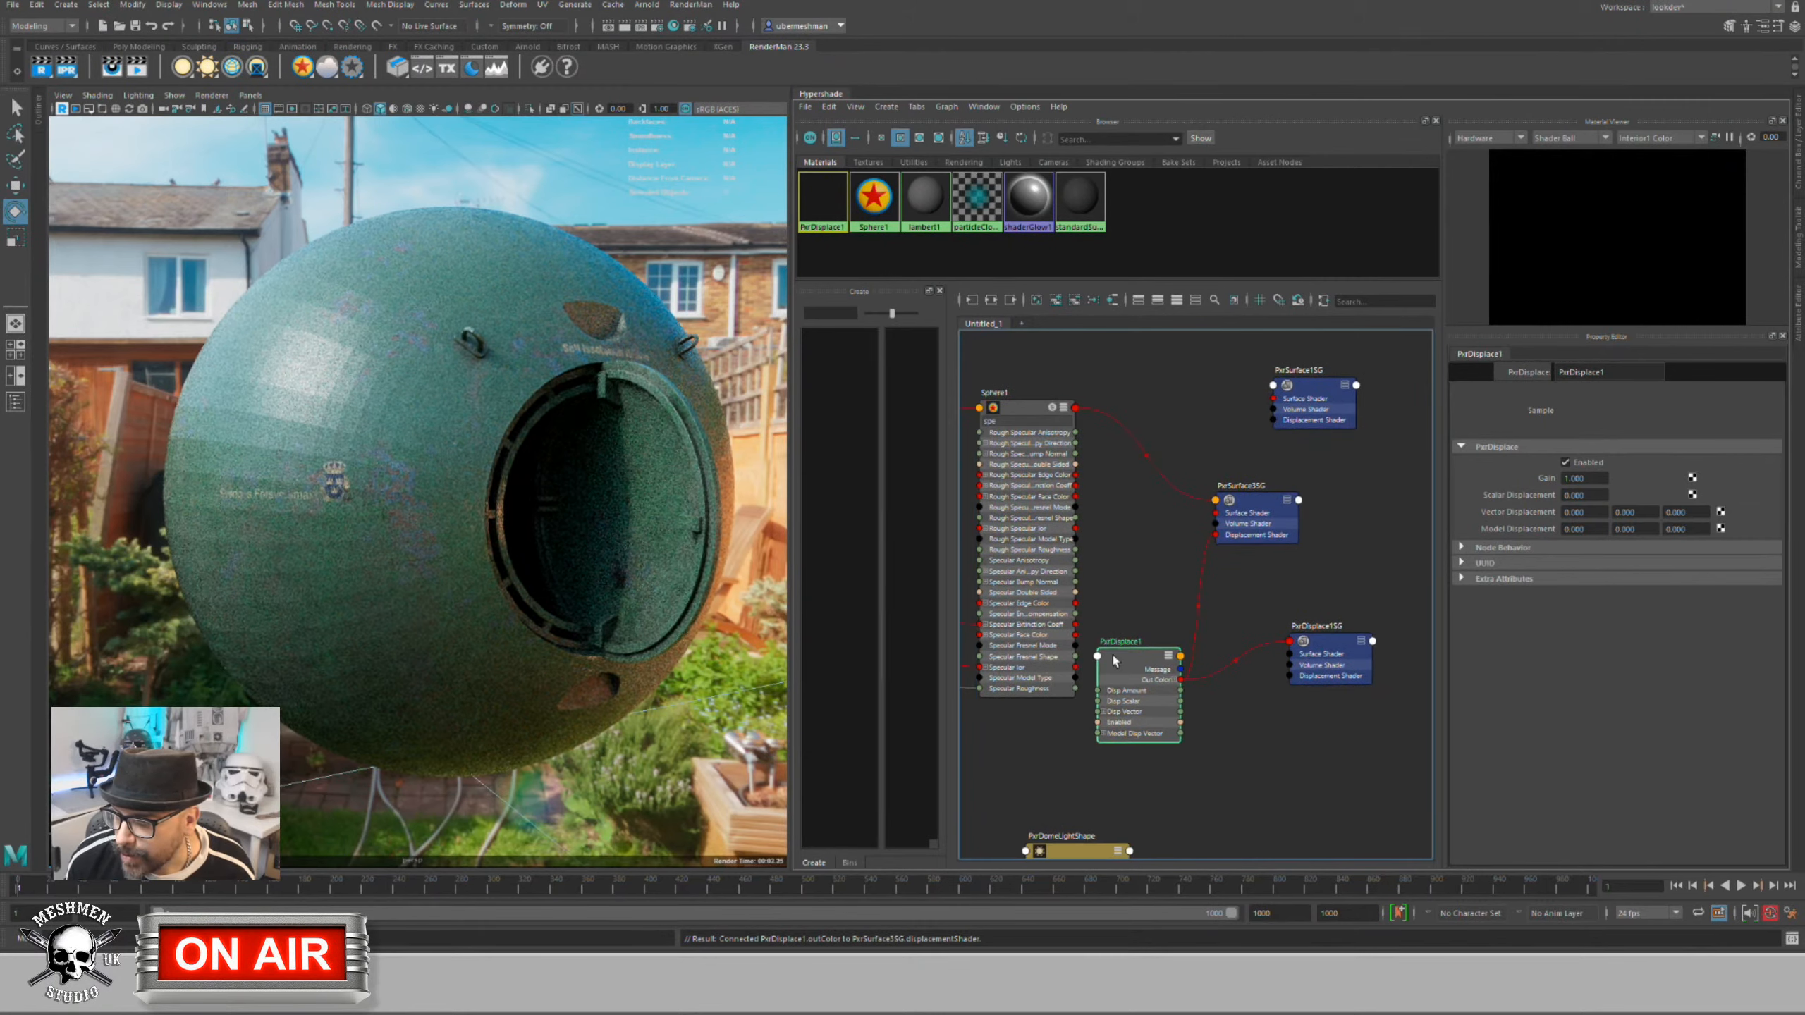
{"action": "left_click_drag", "start_coordinate": [1114, 660], "coordinate": [1116, 660]}
{"action": "left_click", "coordinate": [1566, 463]}
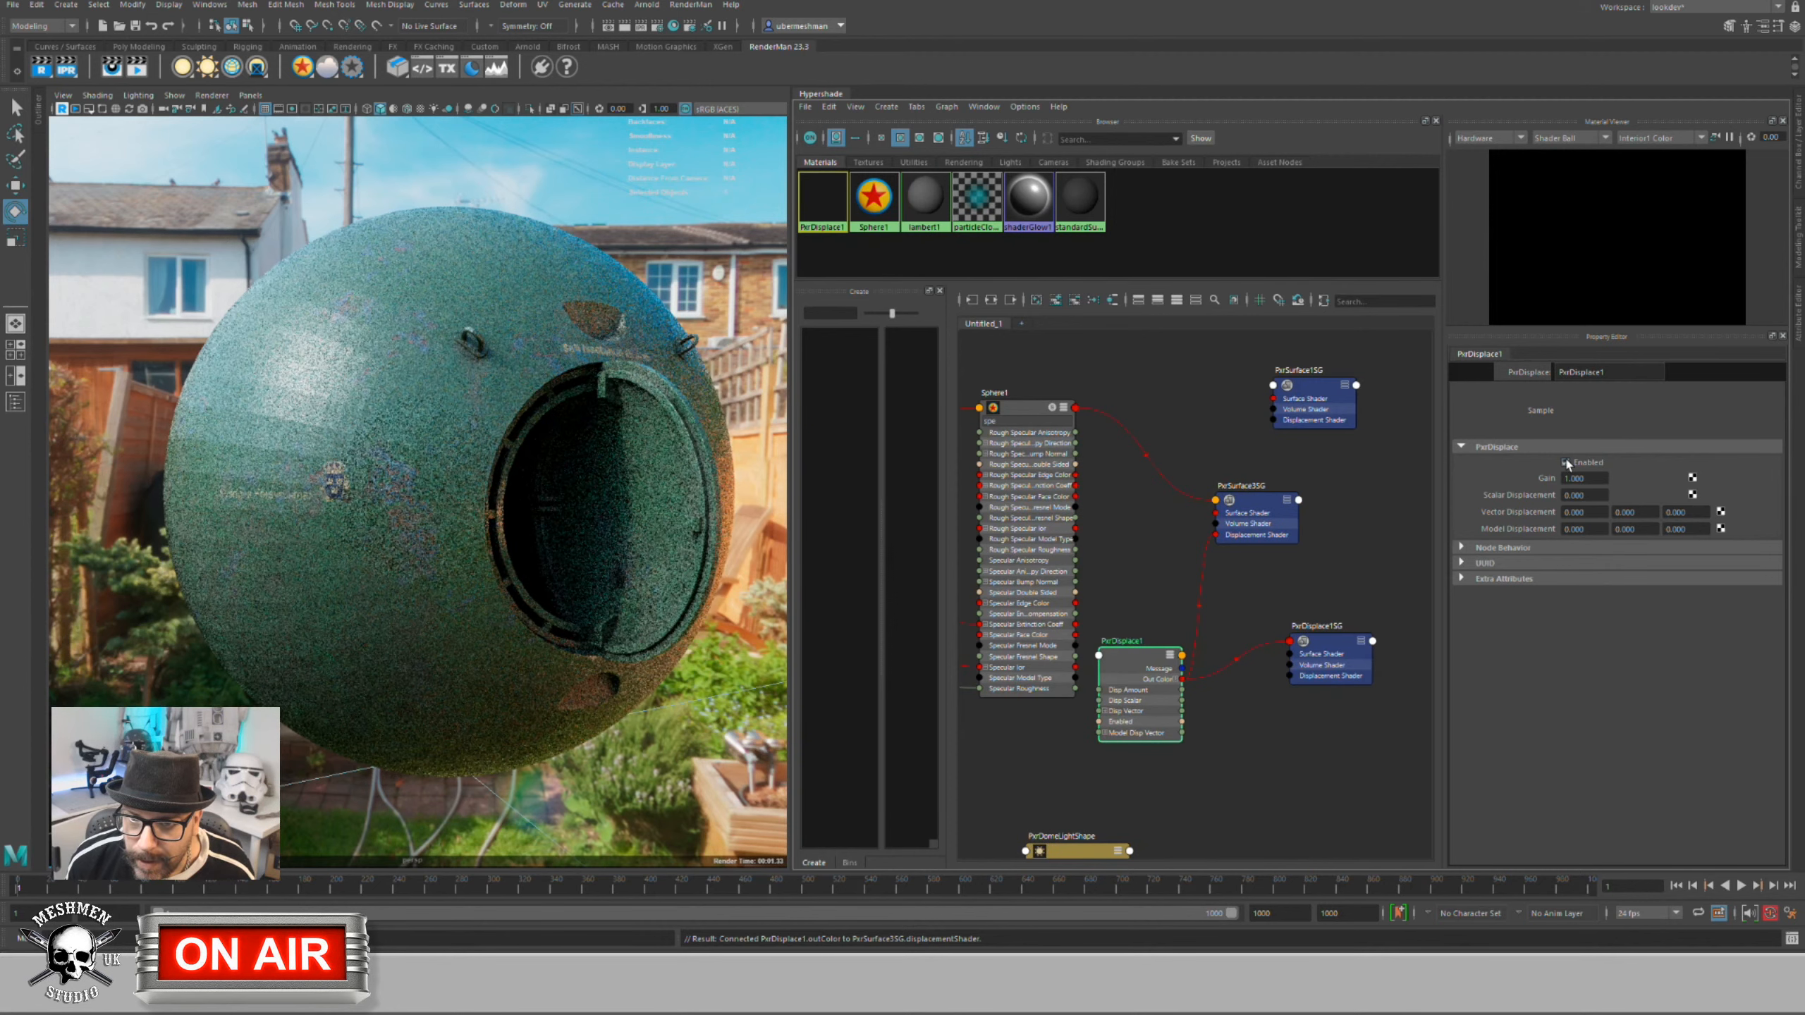
{"action": "left_click", "coordinate": [1336, 644]}
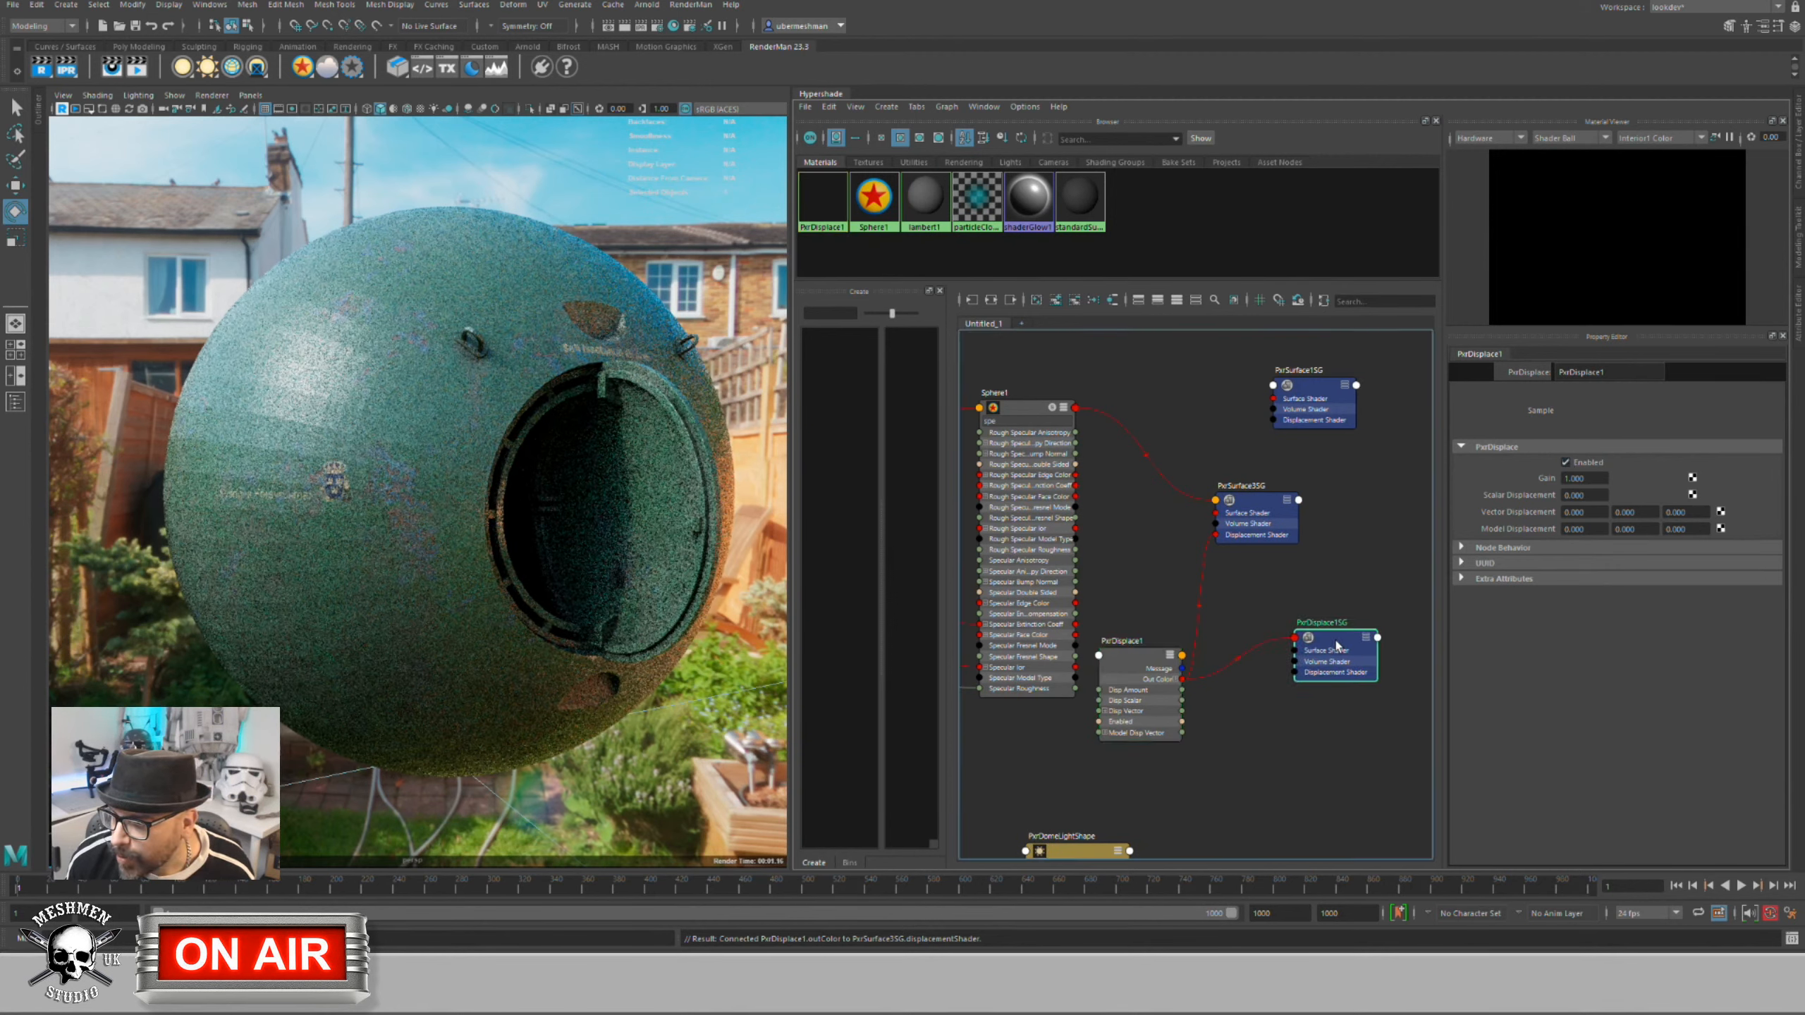
{"action": "left_click", "coordinate": [1263, 511]}
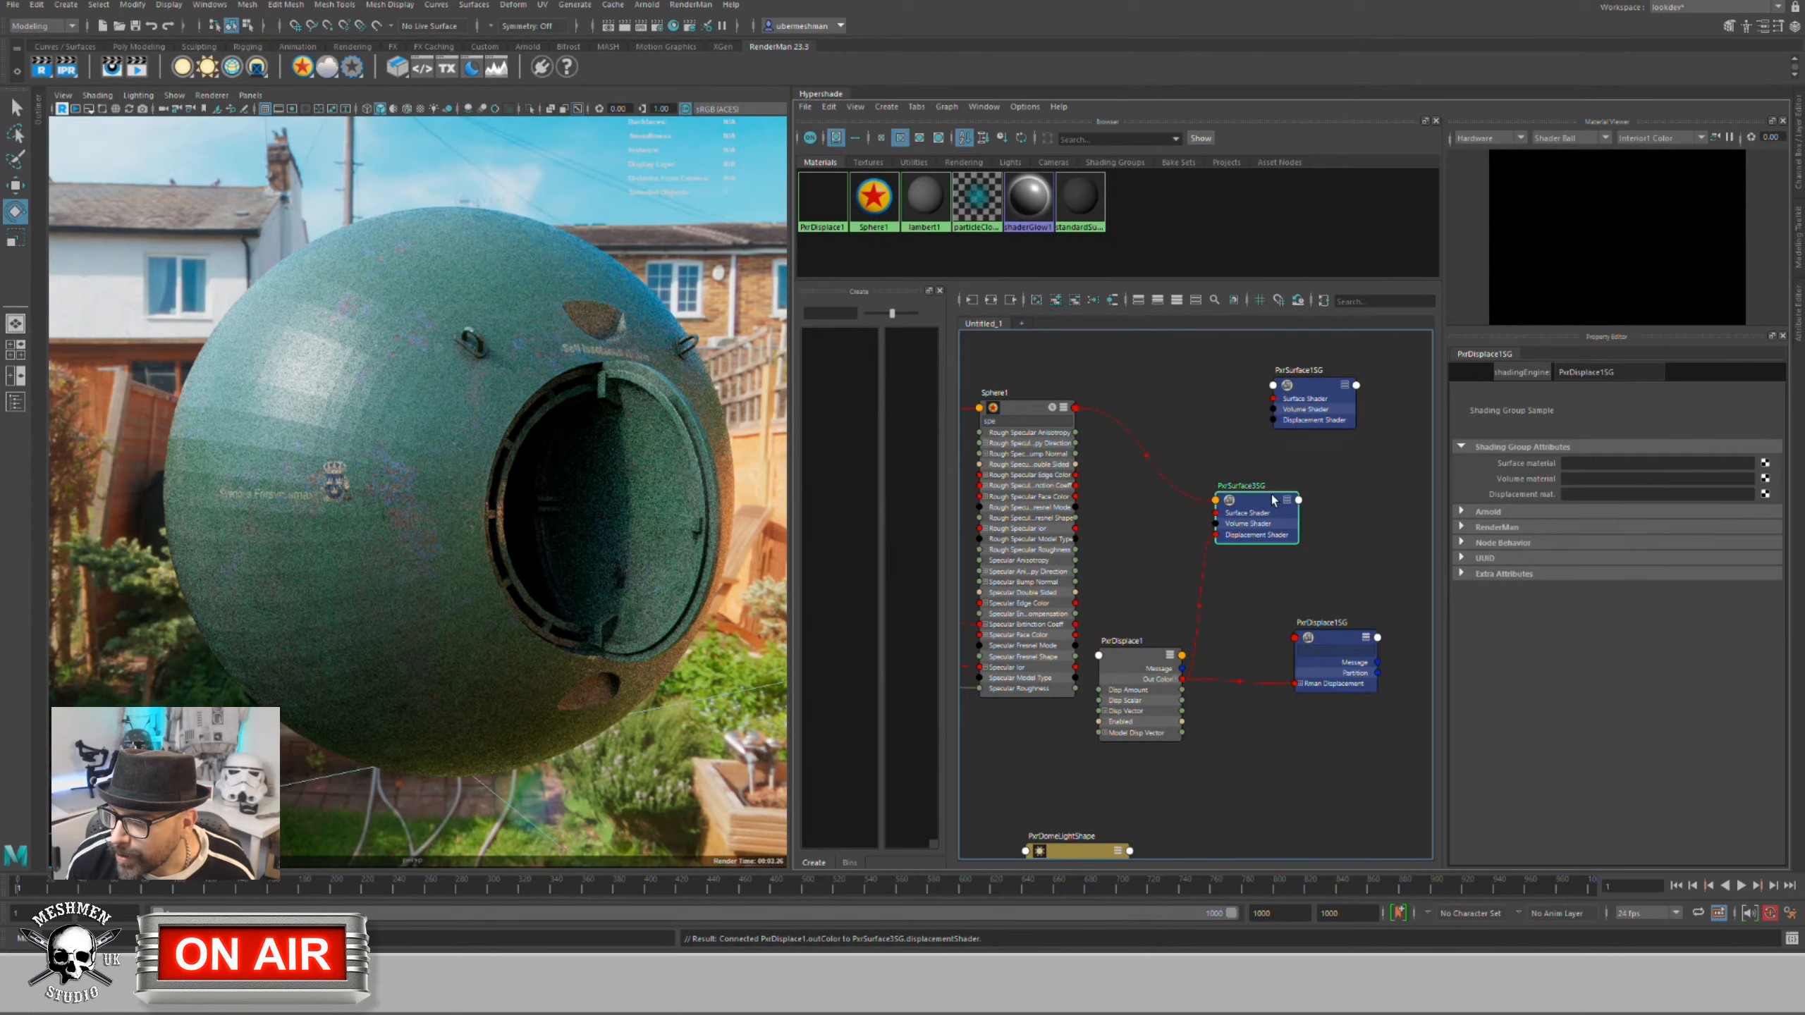
{"action": "left_click_drag", "start_coordinate": [1277, 505], "coordinate": [1287, 504]}
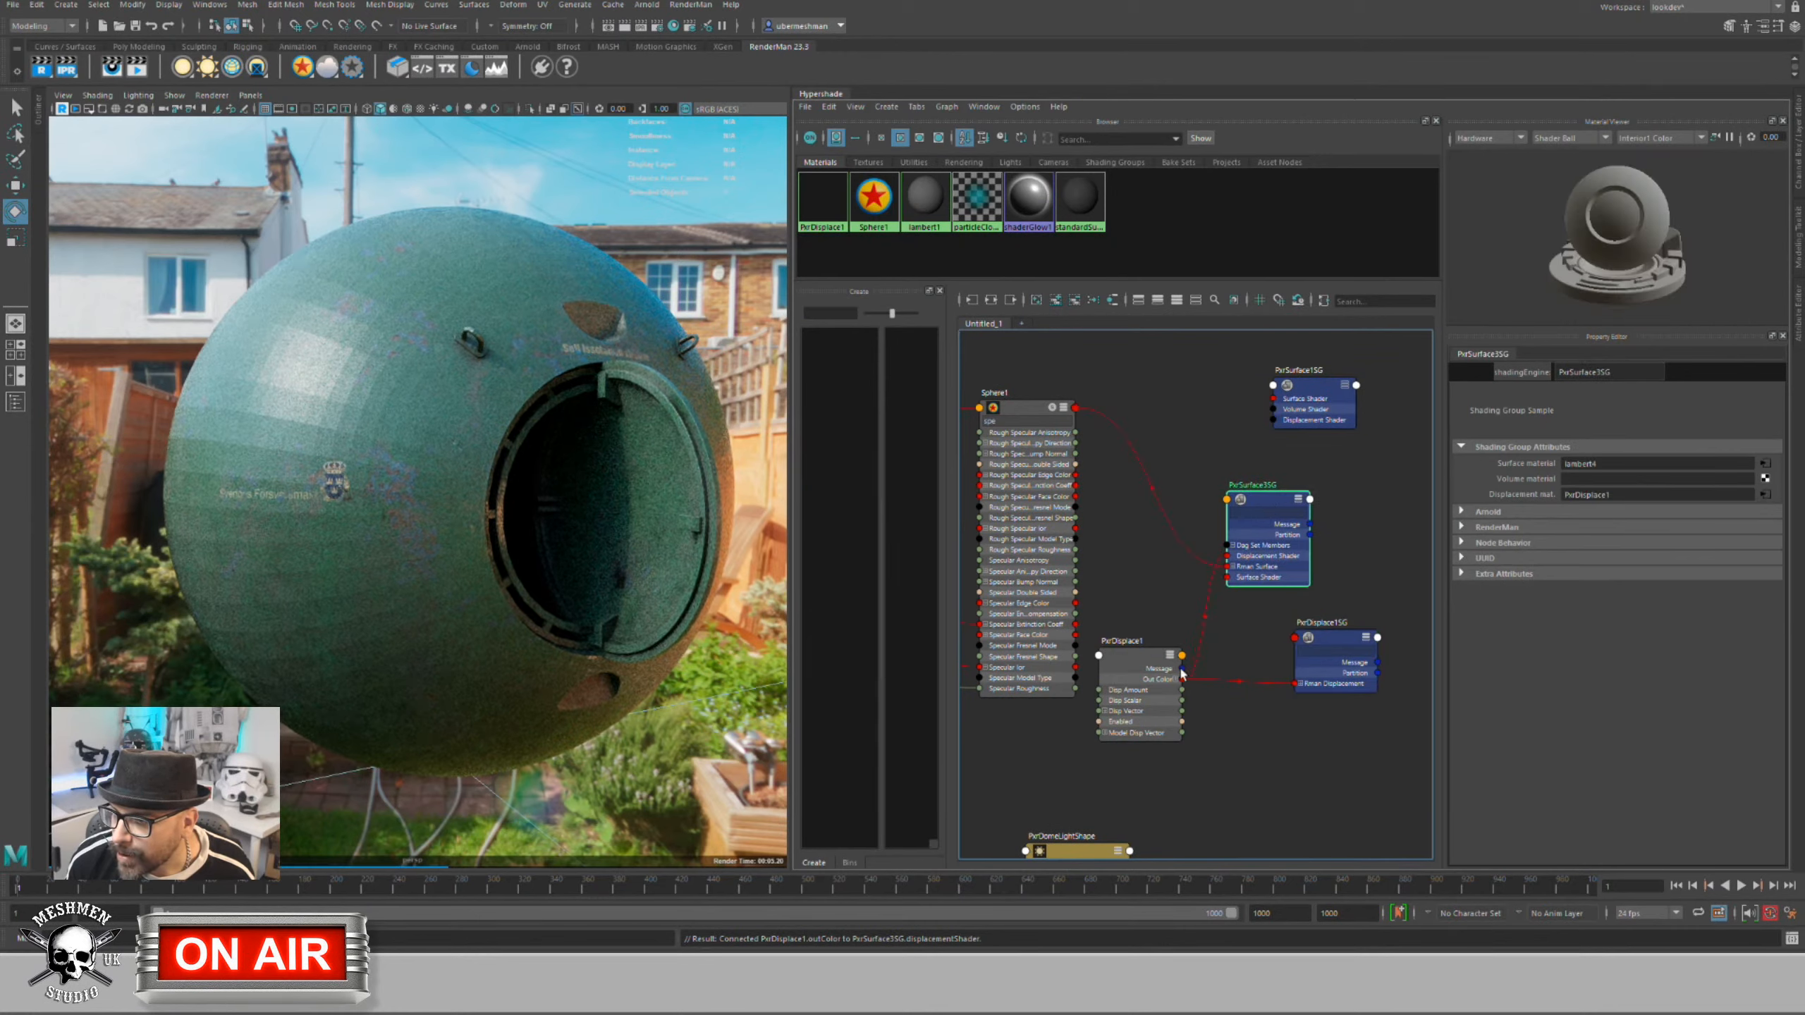
{"action": "left_click_drag", "start_coordinate": [1148, 663], "coordinate": [1132, 671]}
{"action": "left_click", "coordinate": [1129, 642]}
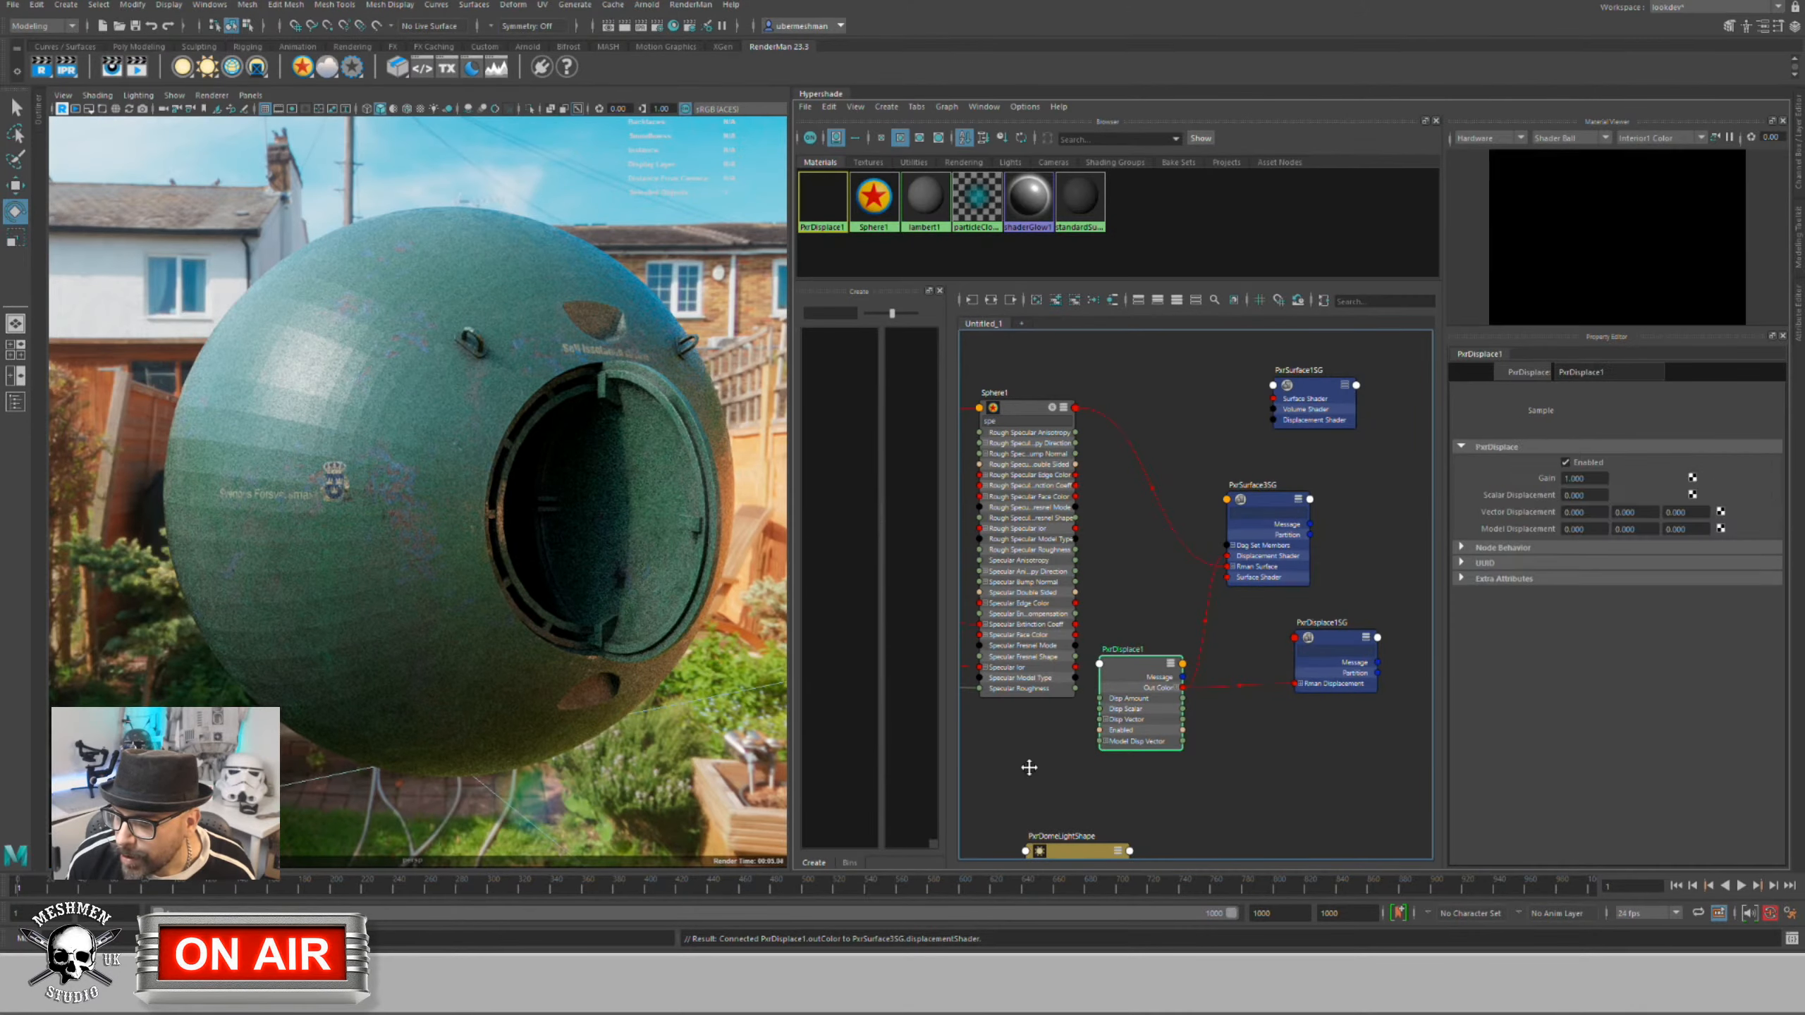
Step: Create a PxrDispTransform node in the graph and place it below and beside PxrDisplace1
{"action": "middle_click_drag", "start_coordinate": [1026, 765], "coordinate": [1114, 749], "text": "alt"}
{"action": "key", "text": "Tab"}
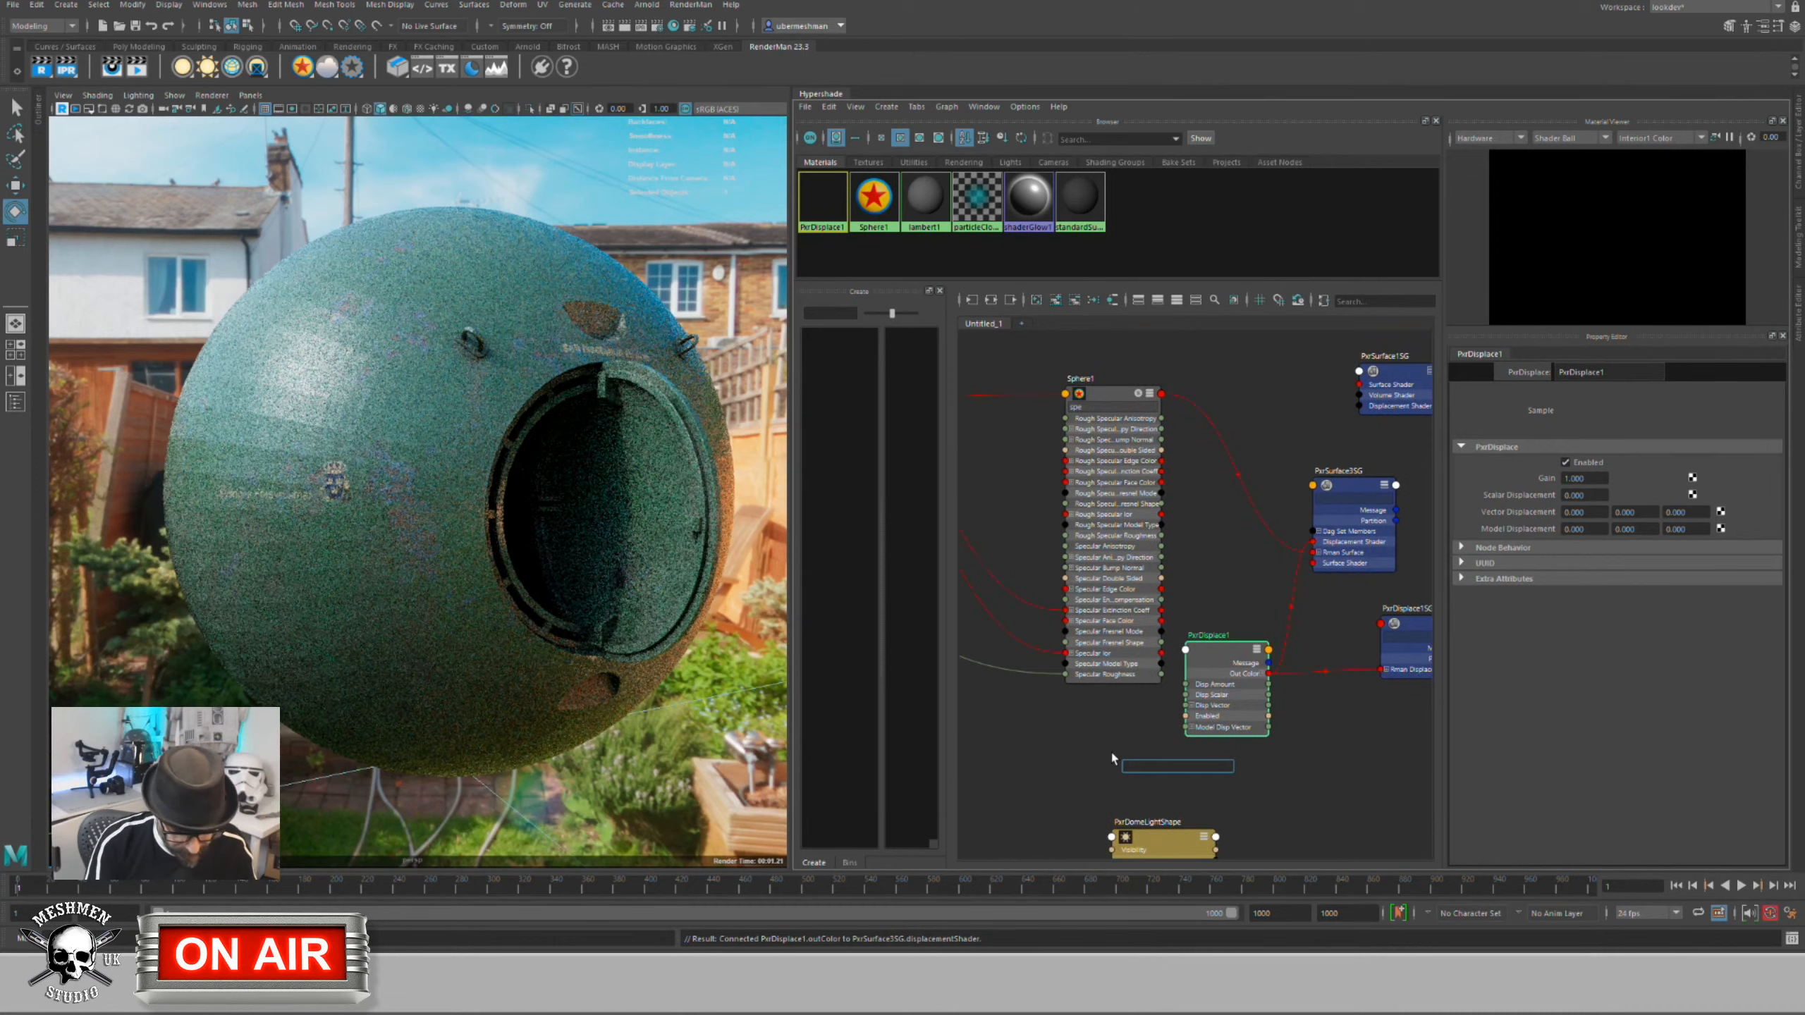
{"action": "type", "text": "pxrdis"}
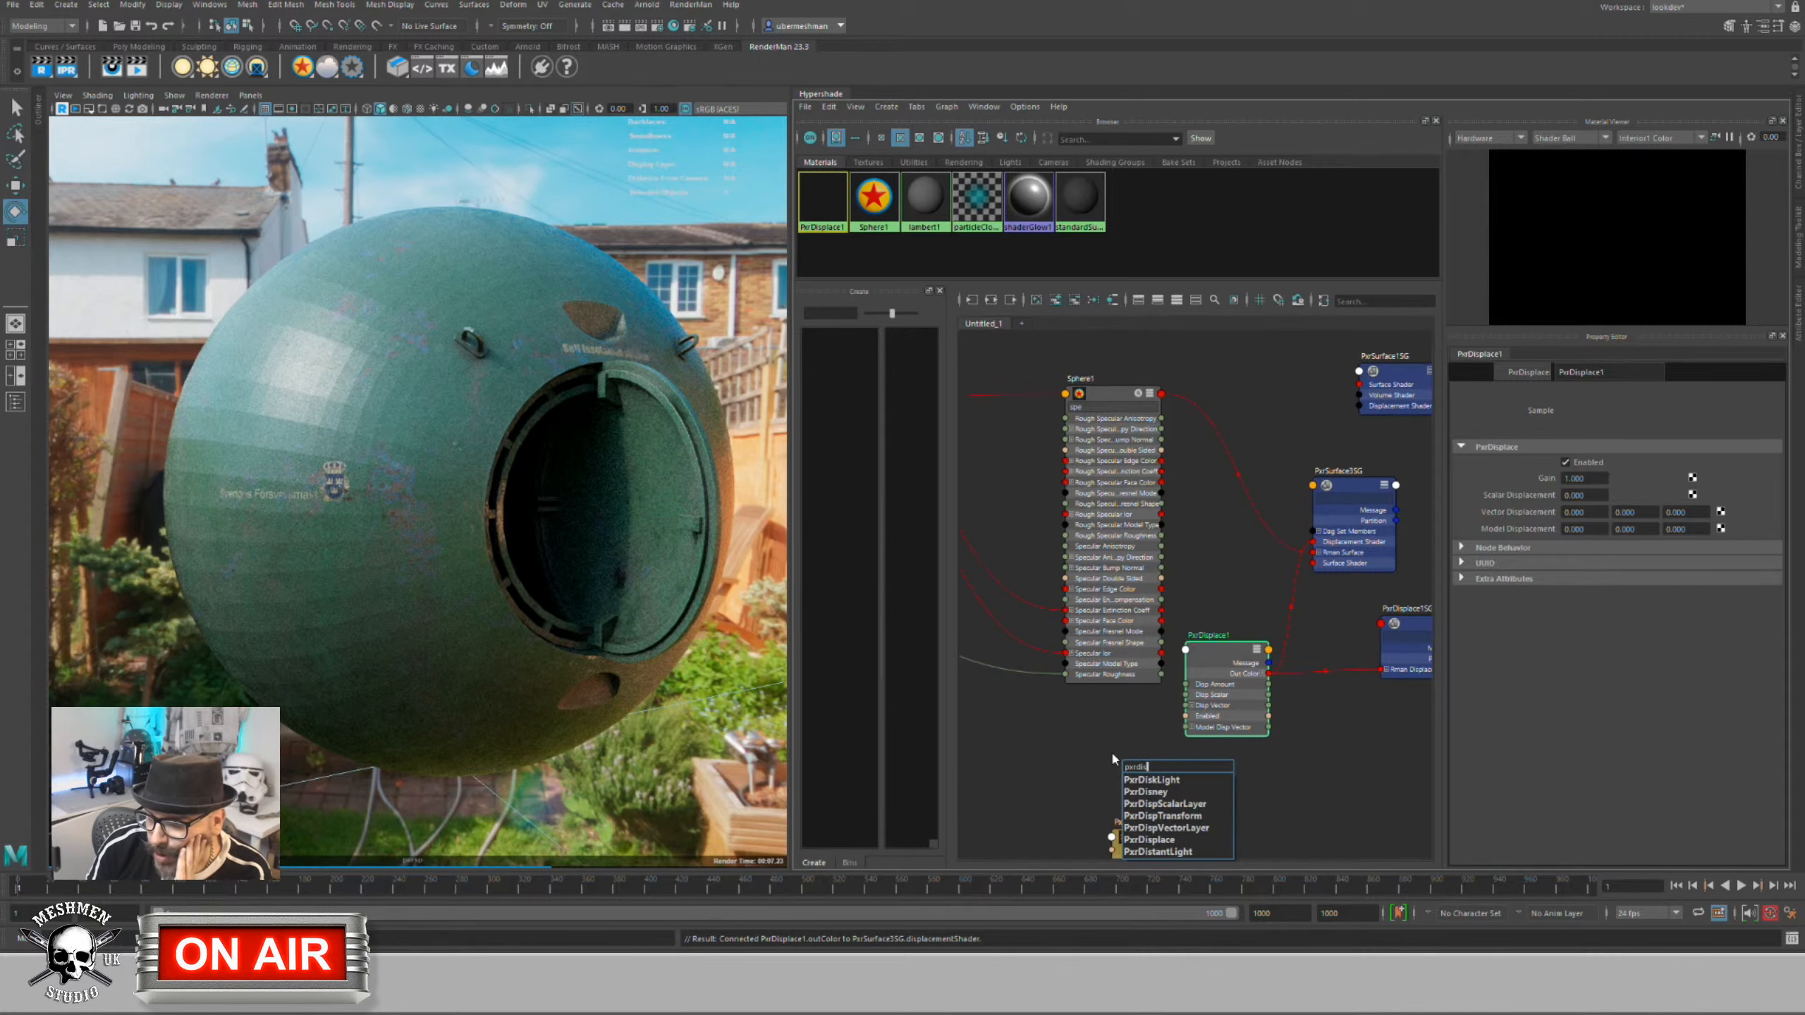
{"action": "key", "text": "Down"}
{"action": "key", "text": "Down"}
{"action": "key", "text": "Down"}
{"action": "key", "text": "Down"}
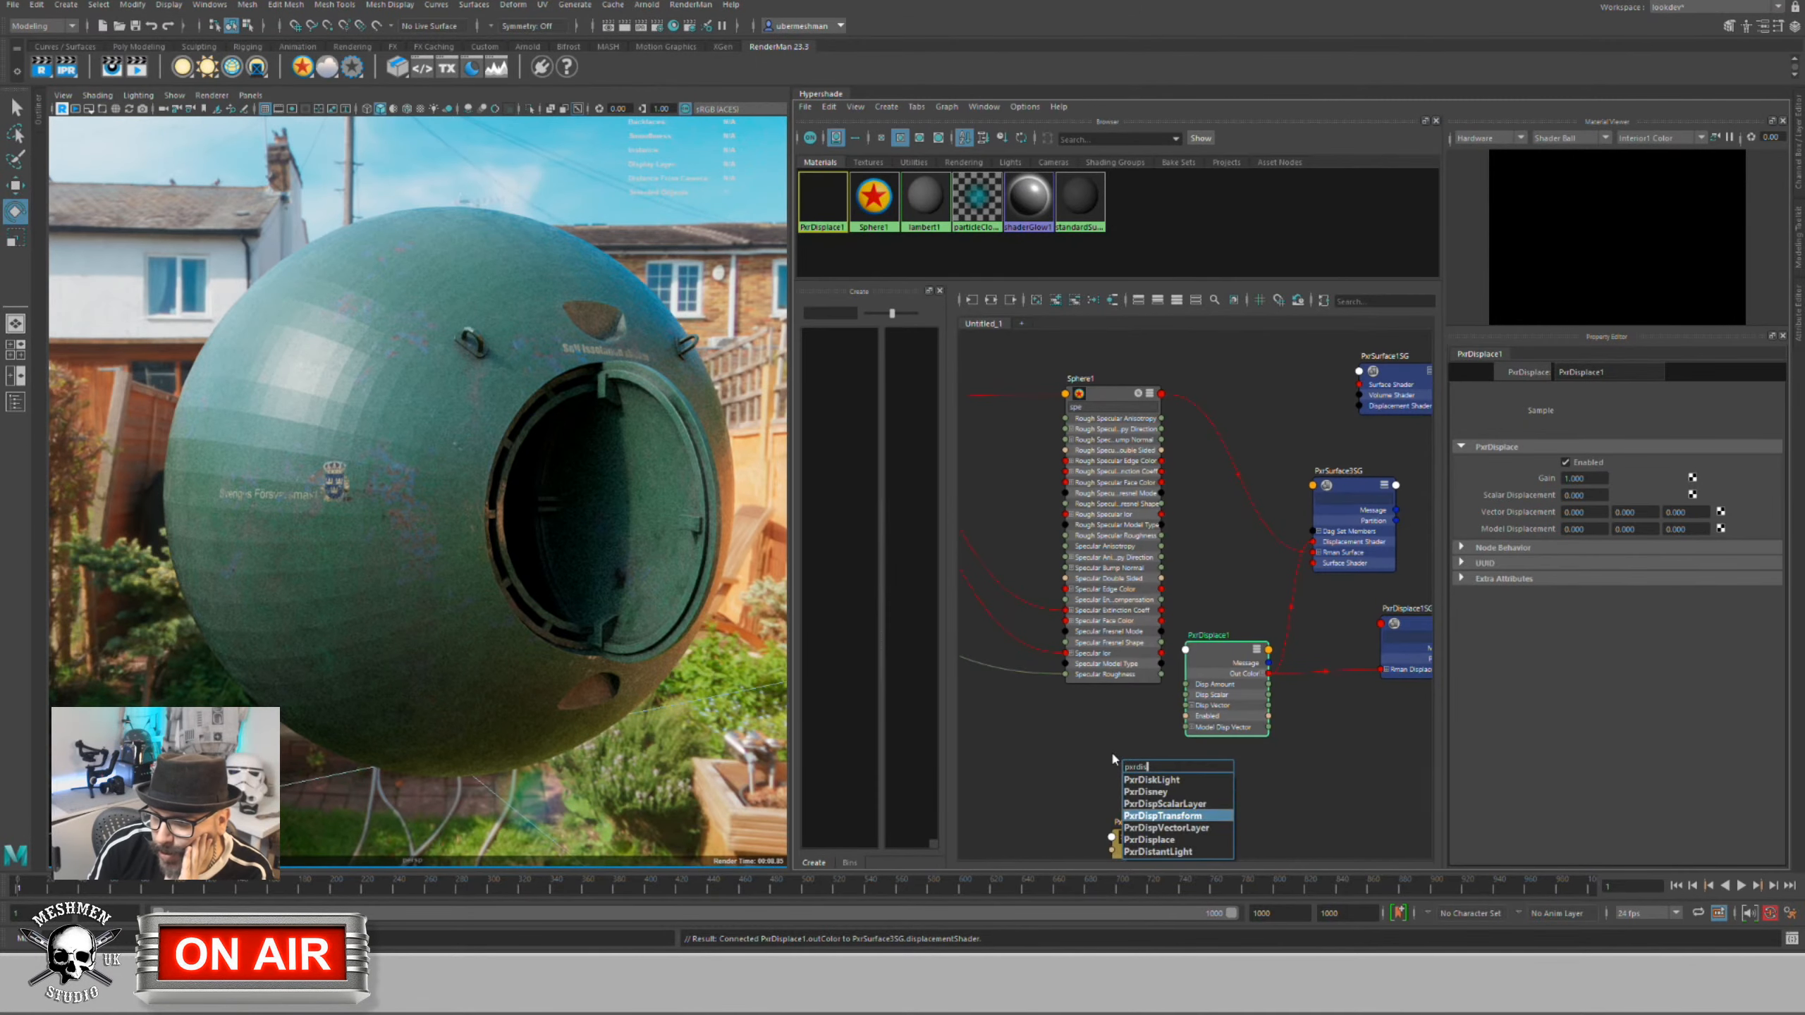
{"action": "key", "text": "Return"}
{"action": "left_click_drag", "start_coordinate": [1150, 767], "coordinate": [1061, 747]}
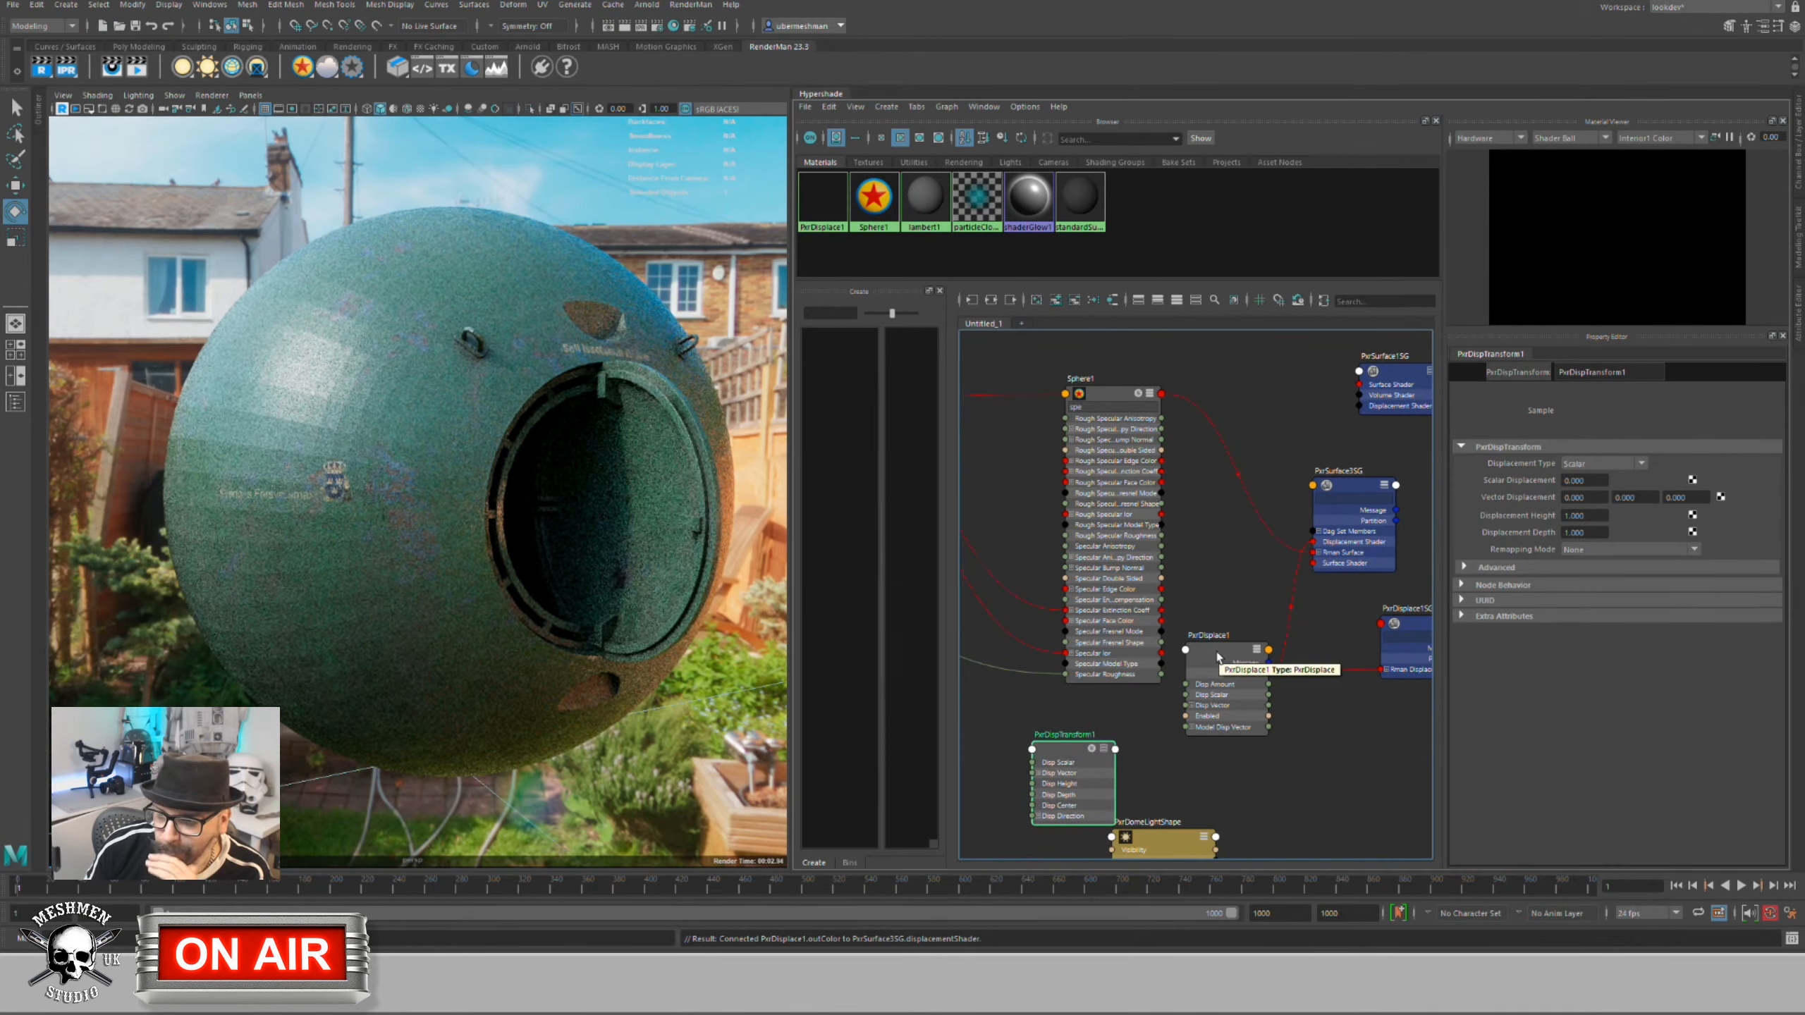
{"action": "left_click_drag", "start_coordinate": [1057, 758], "coordinate": [1057, 753]}
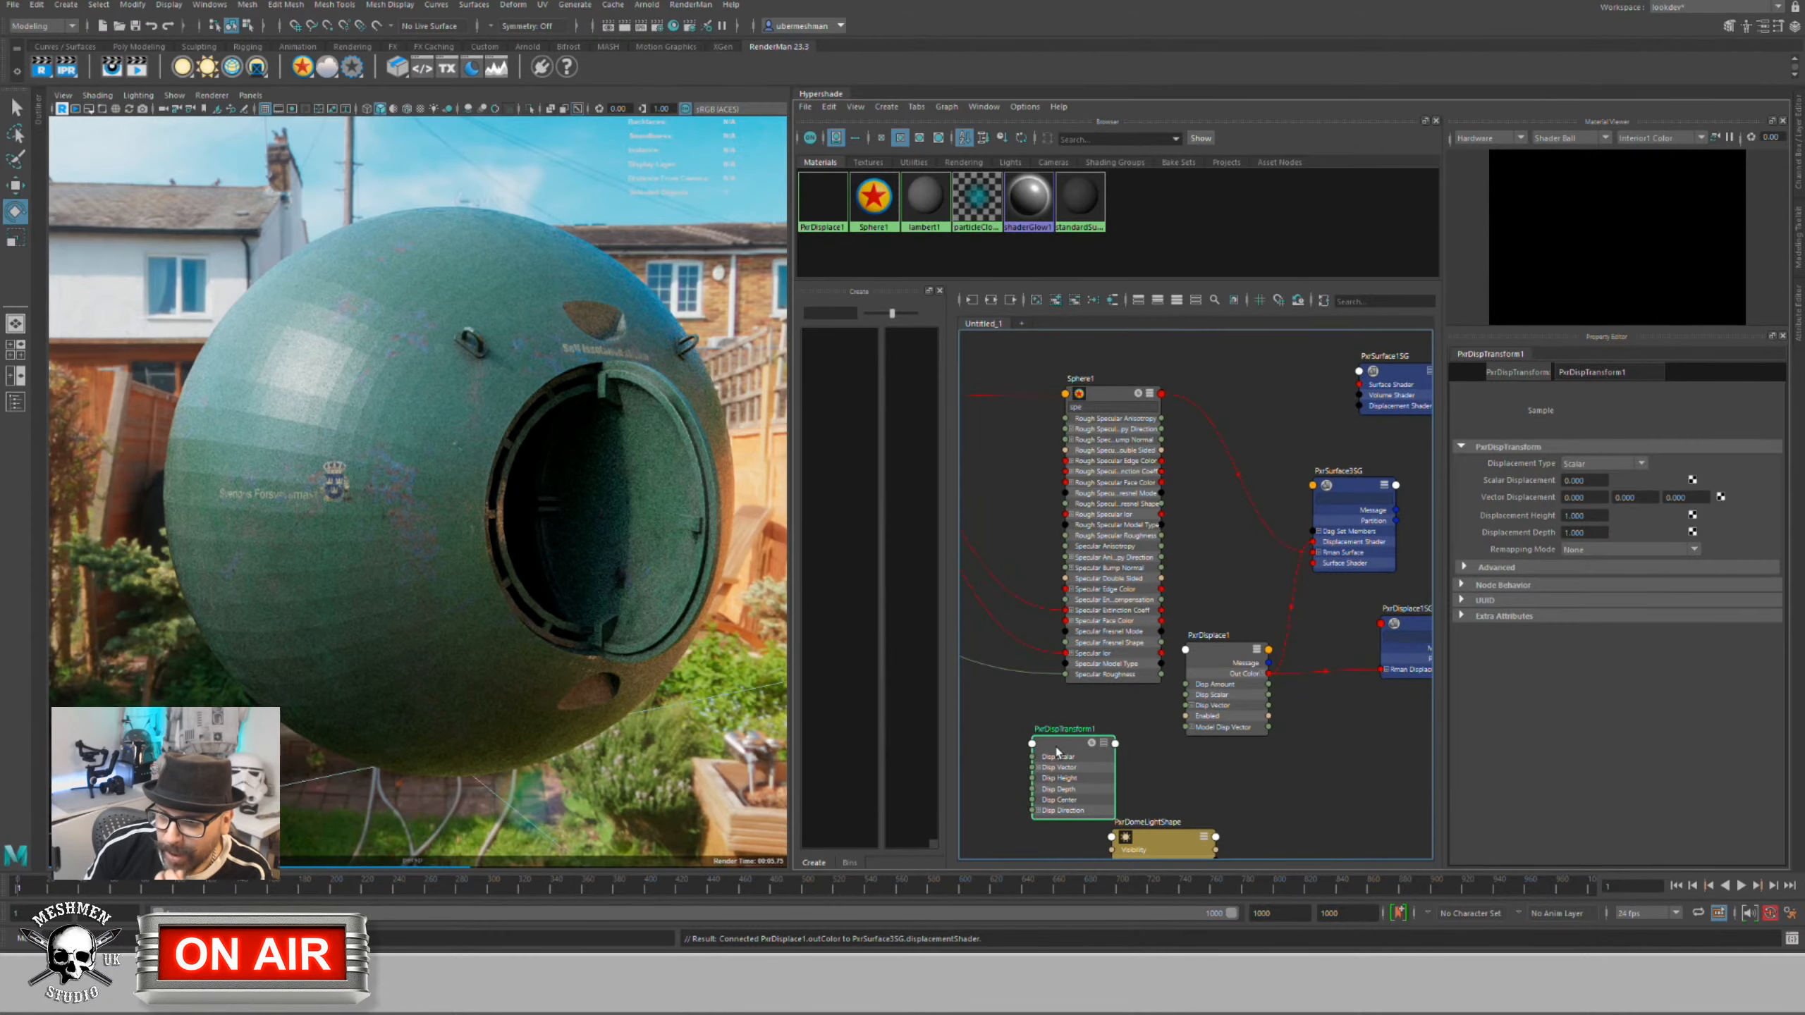
Step: Set the hull mesh's RenderMan subdivision scheme to Catmull-Clark in its shape attributes
{"action": "left_click", "coordinate": [1207, 649]}
{"action": "left_click", "coordinate": [415, 418]}
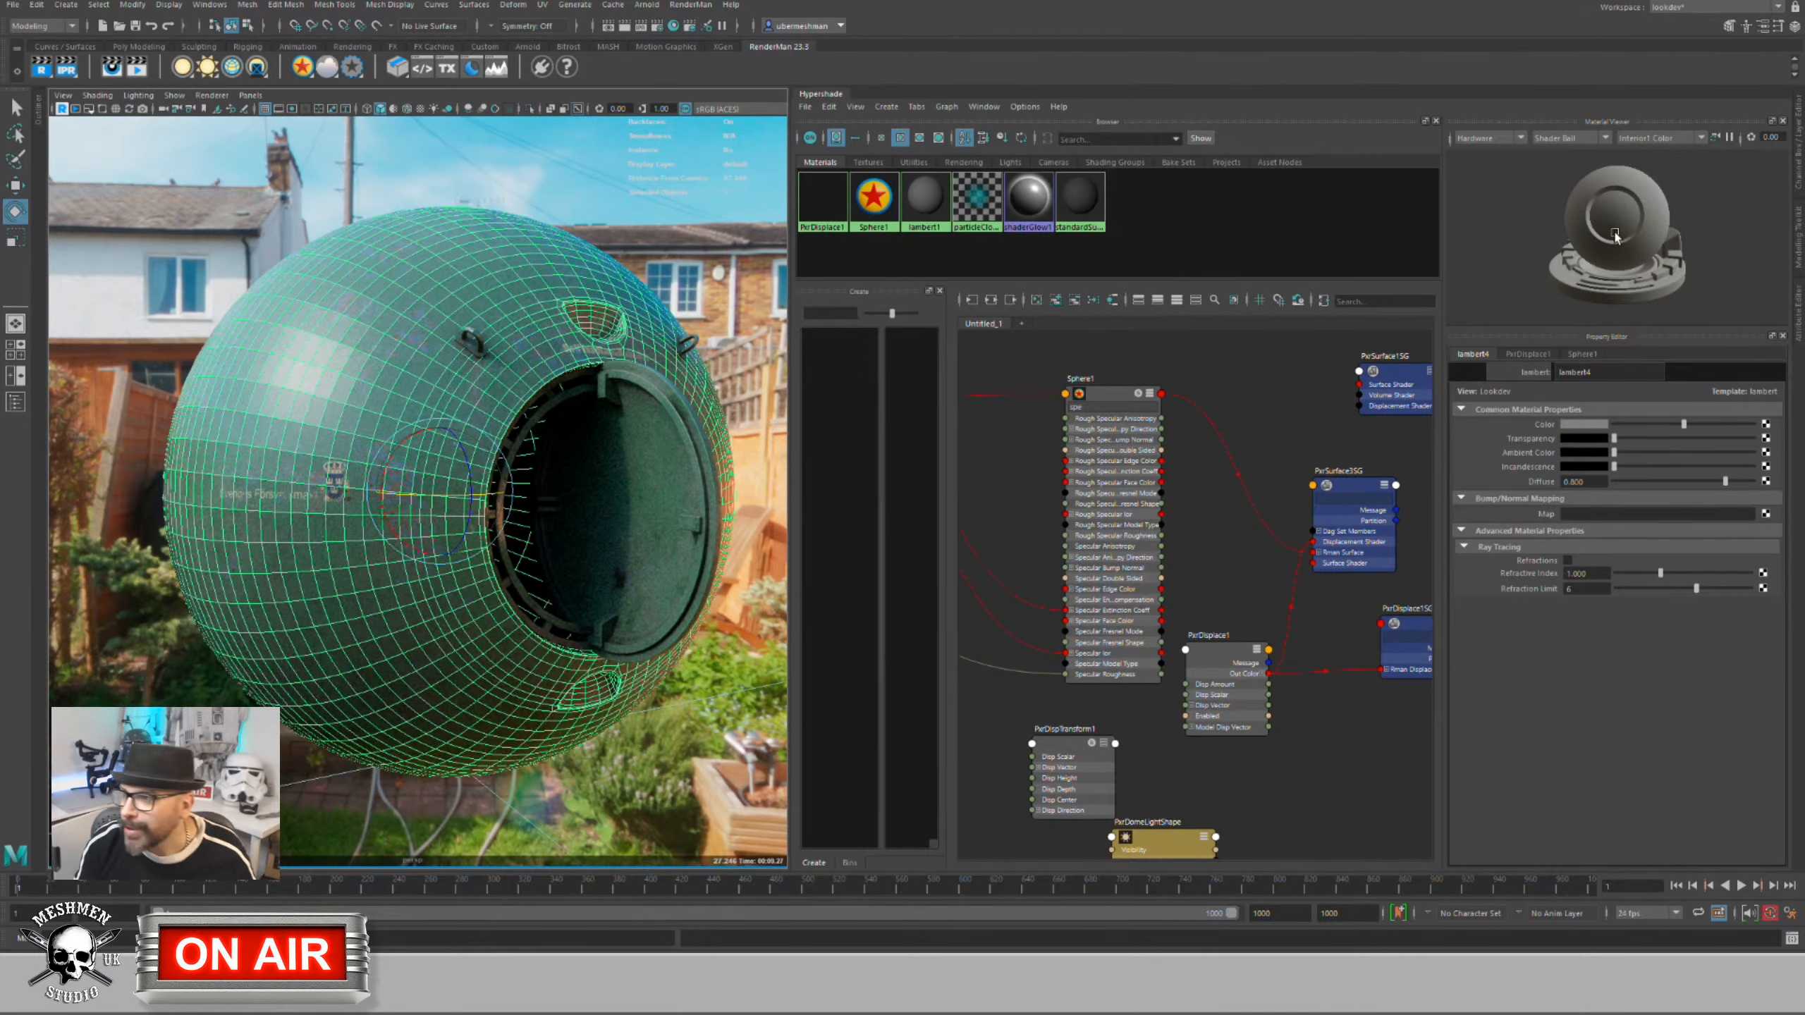
{"action": "left_click", "coordinate": [1793, 141]}
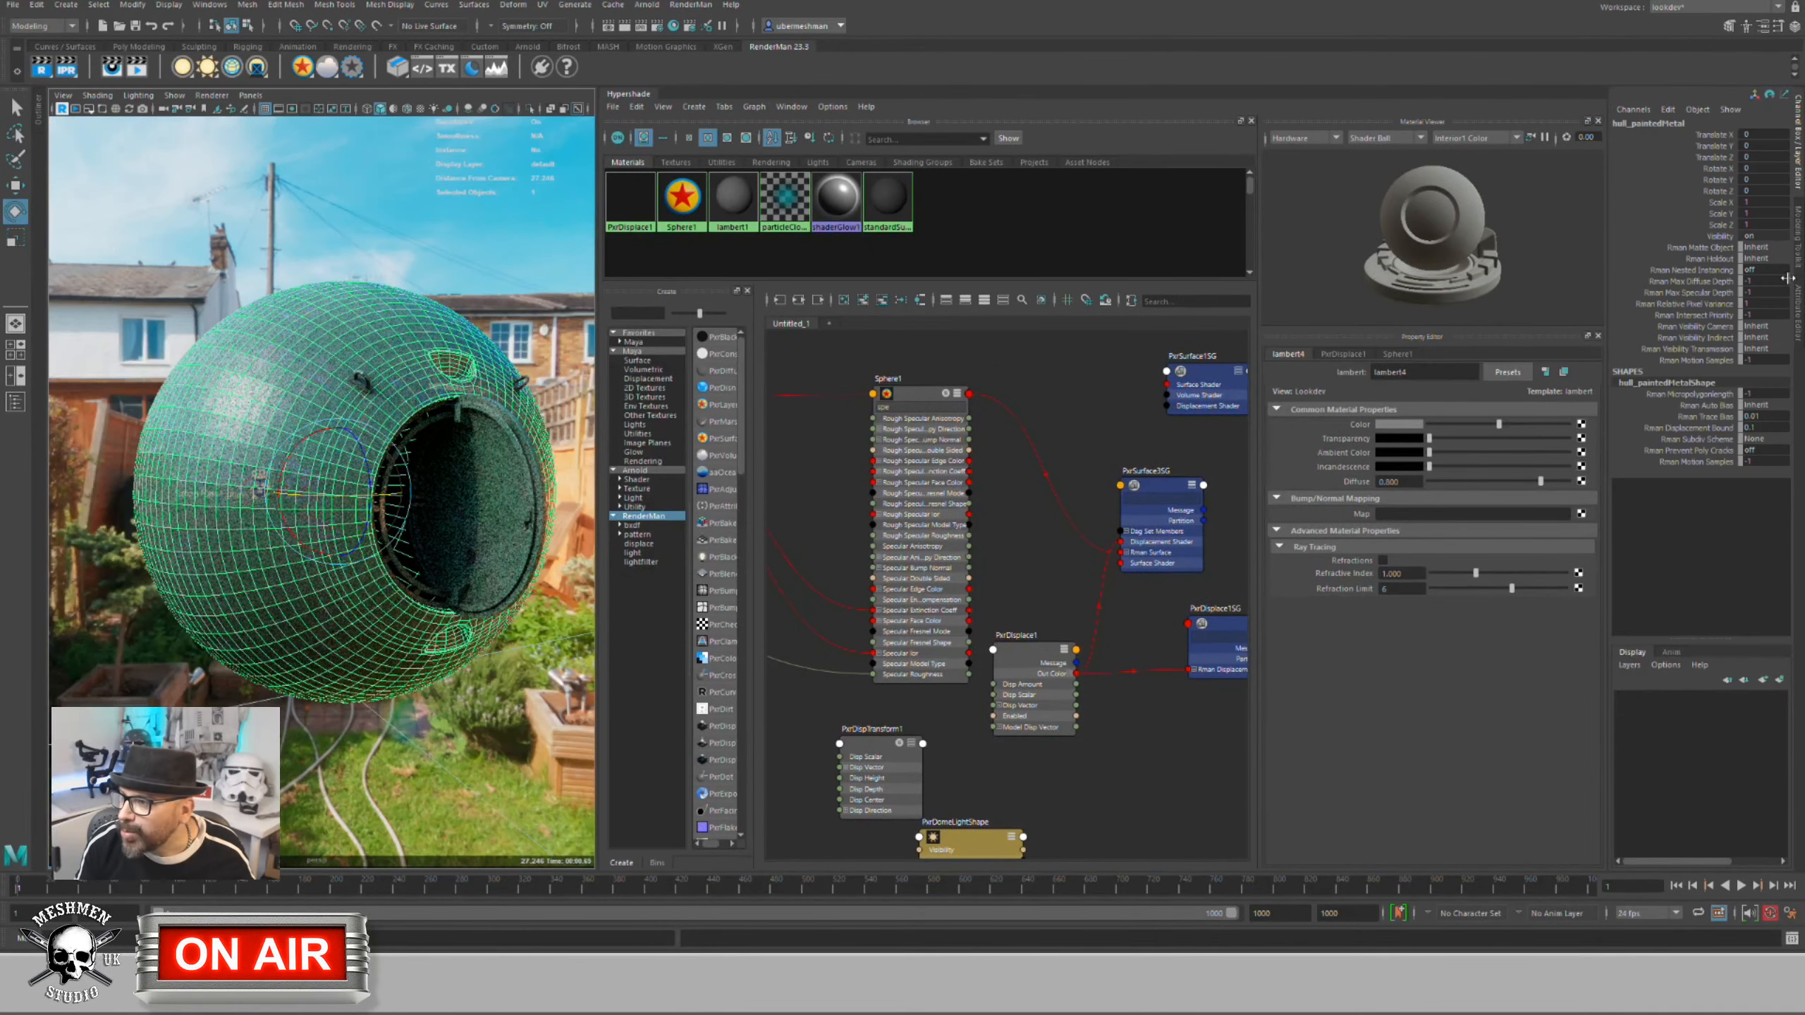
{"action": "left_click", "coordinate": [1795, 302]}
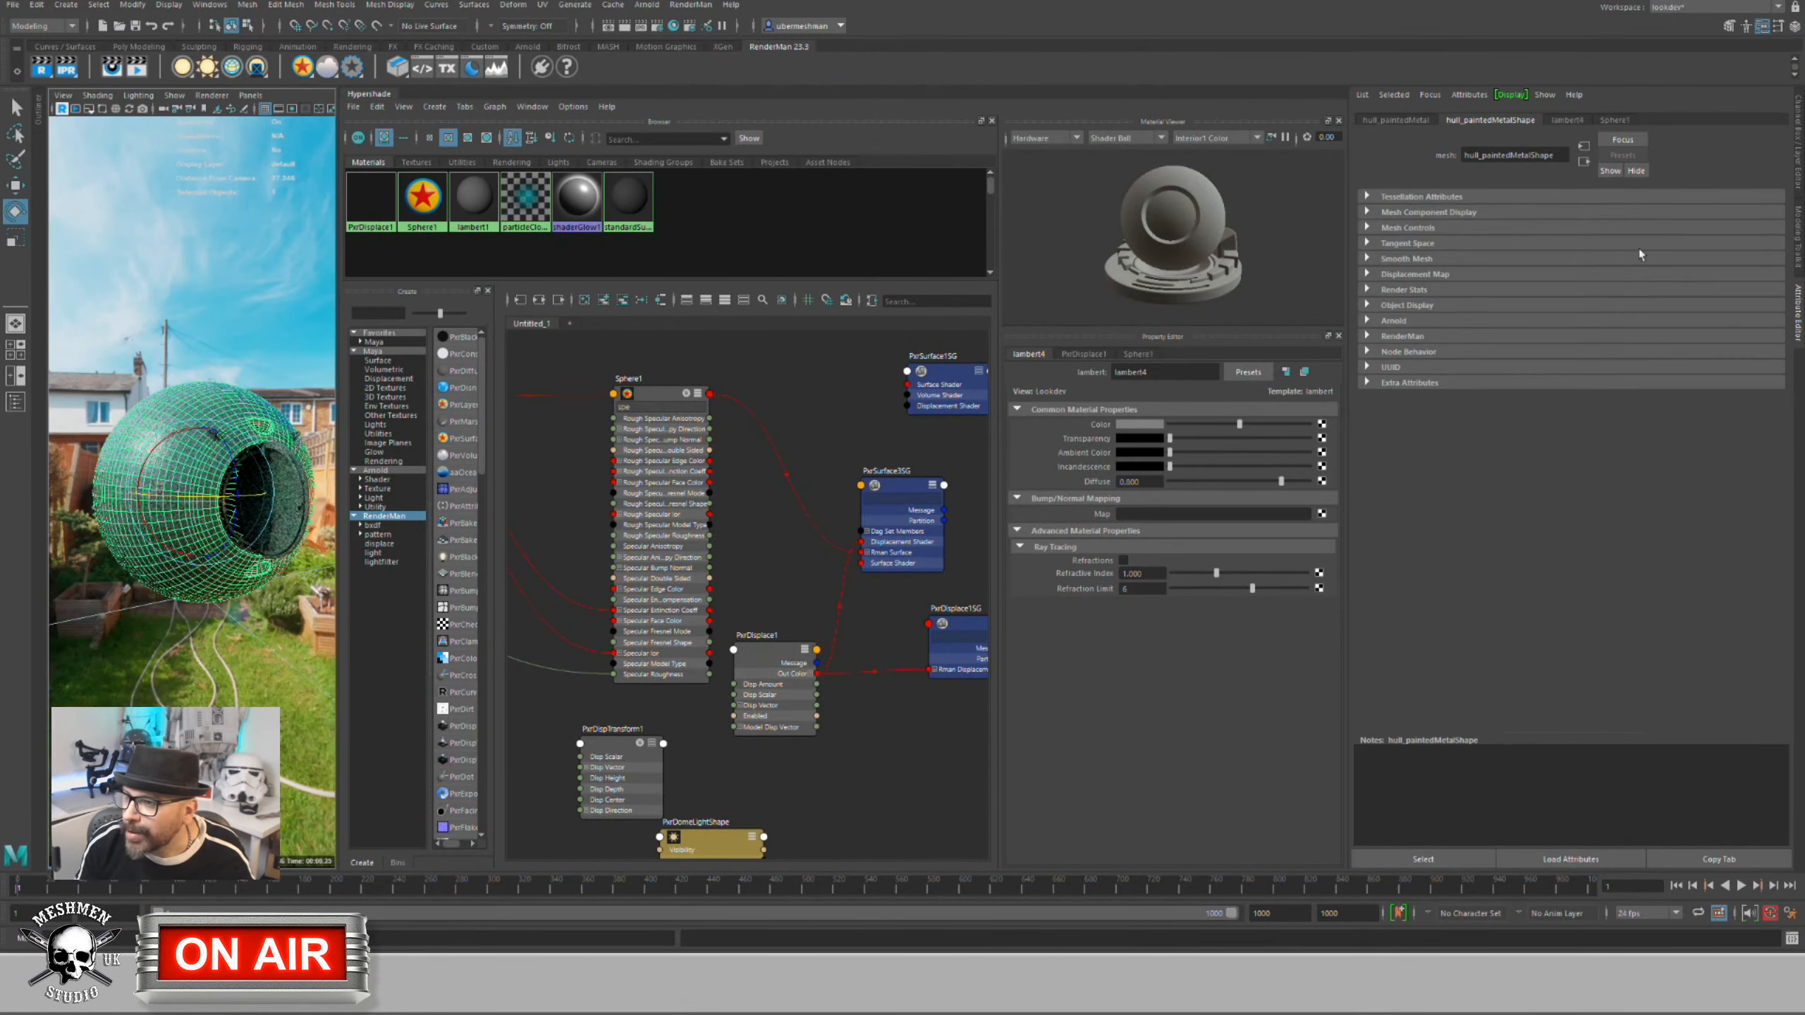
{"action": "left_click", "coordinate": [1369, 336]}
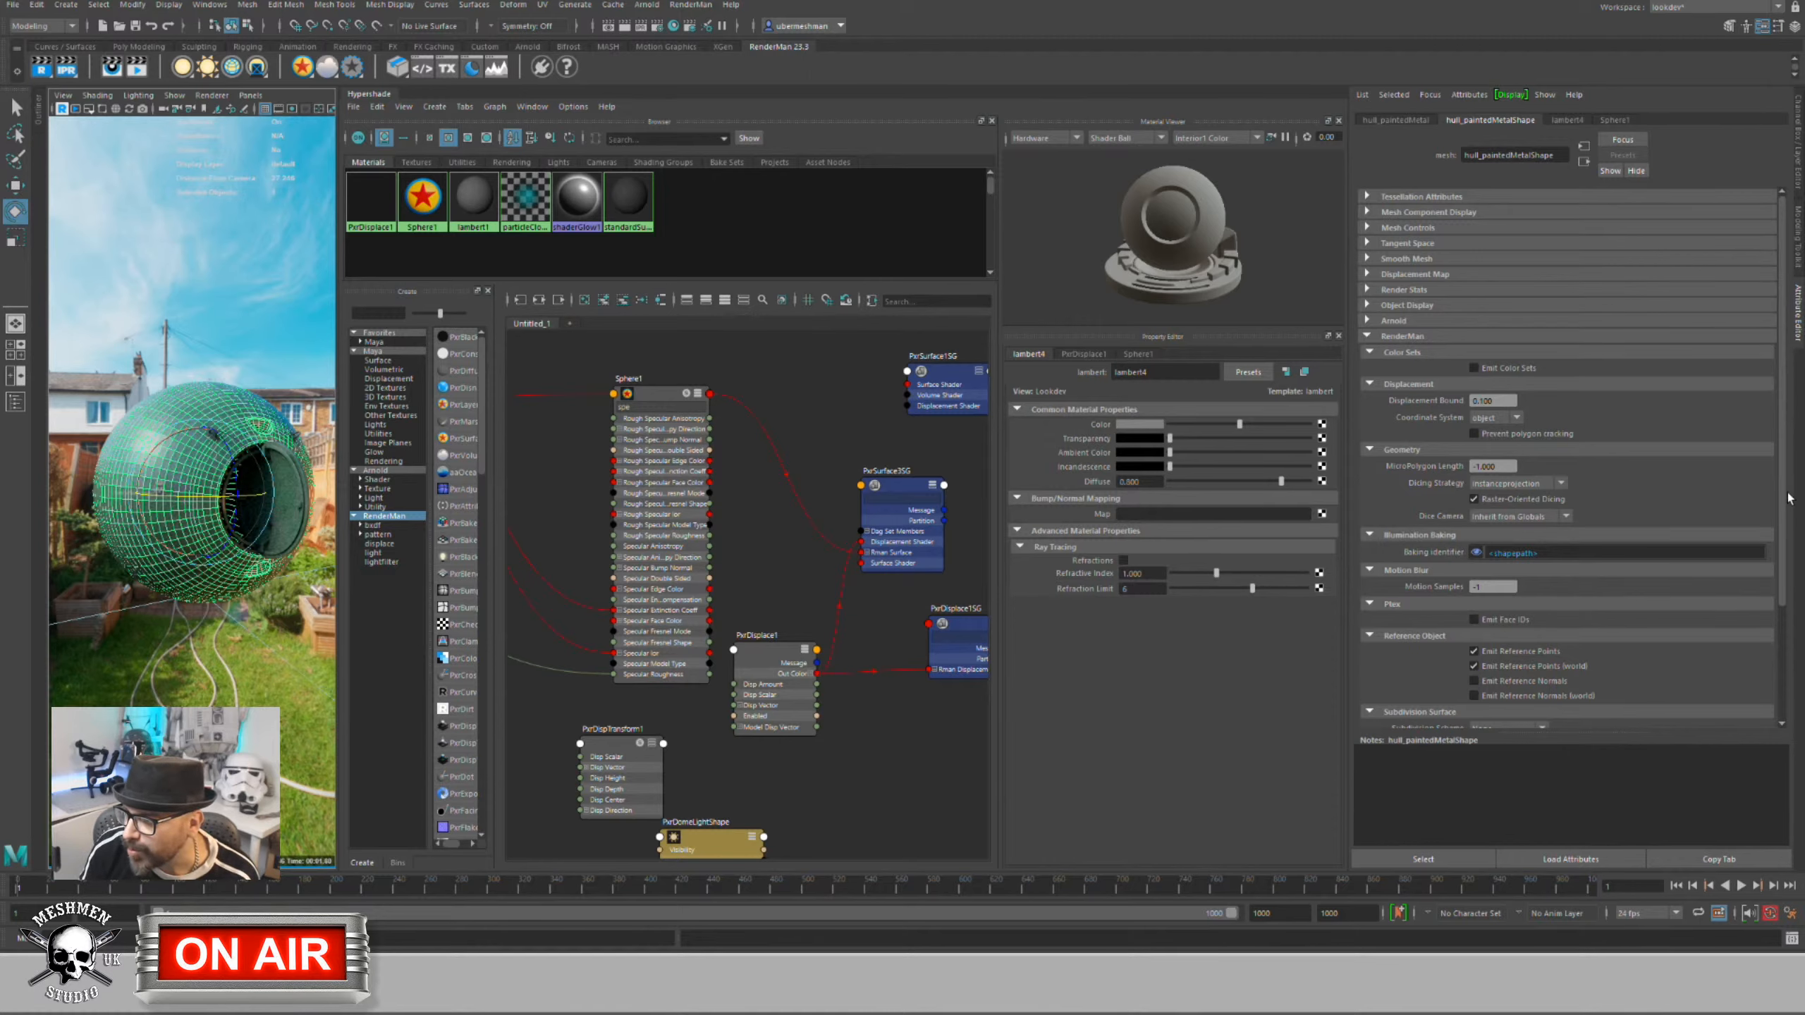
{"action": "scroll", "coordinate": [1610, 585], "scroll_direction": "down", "scroll_amount": 5}
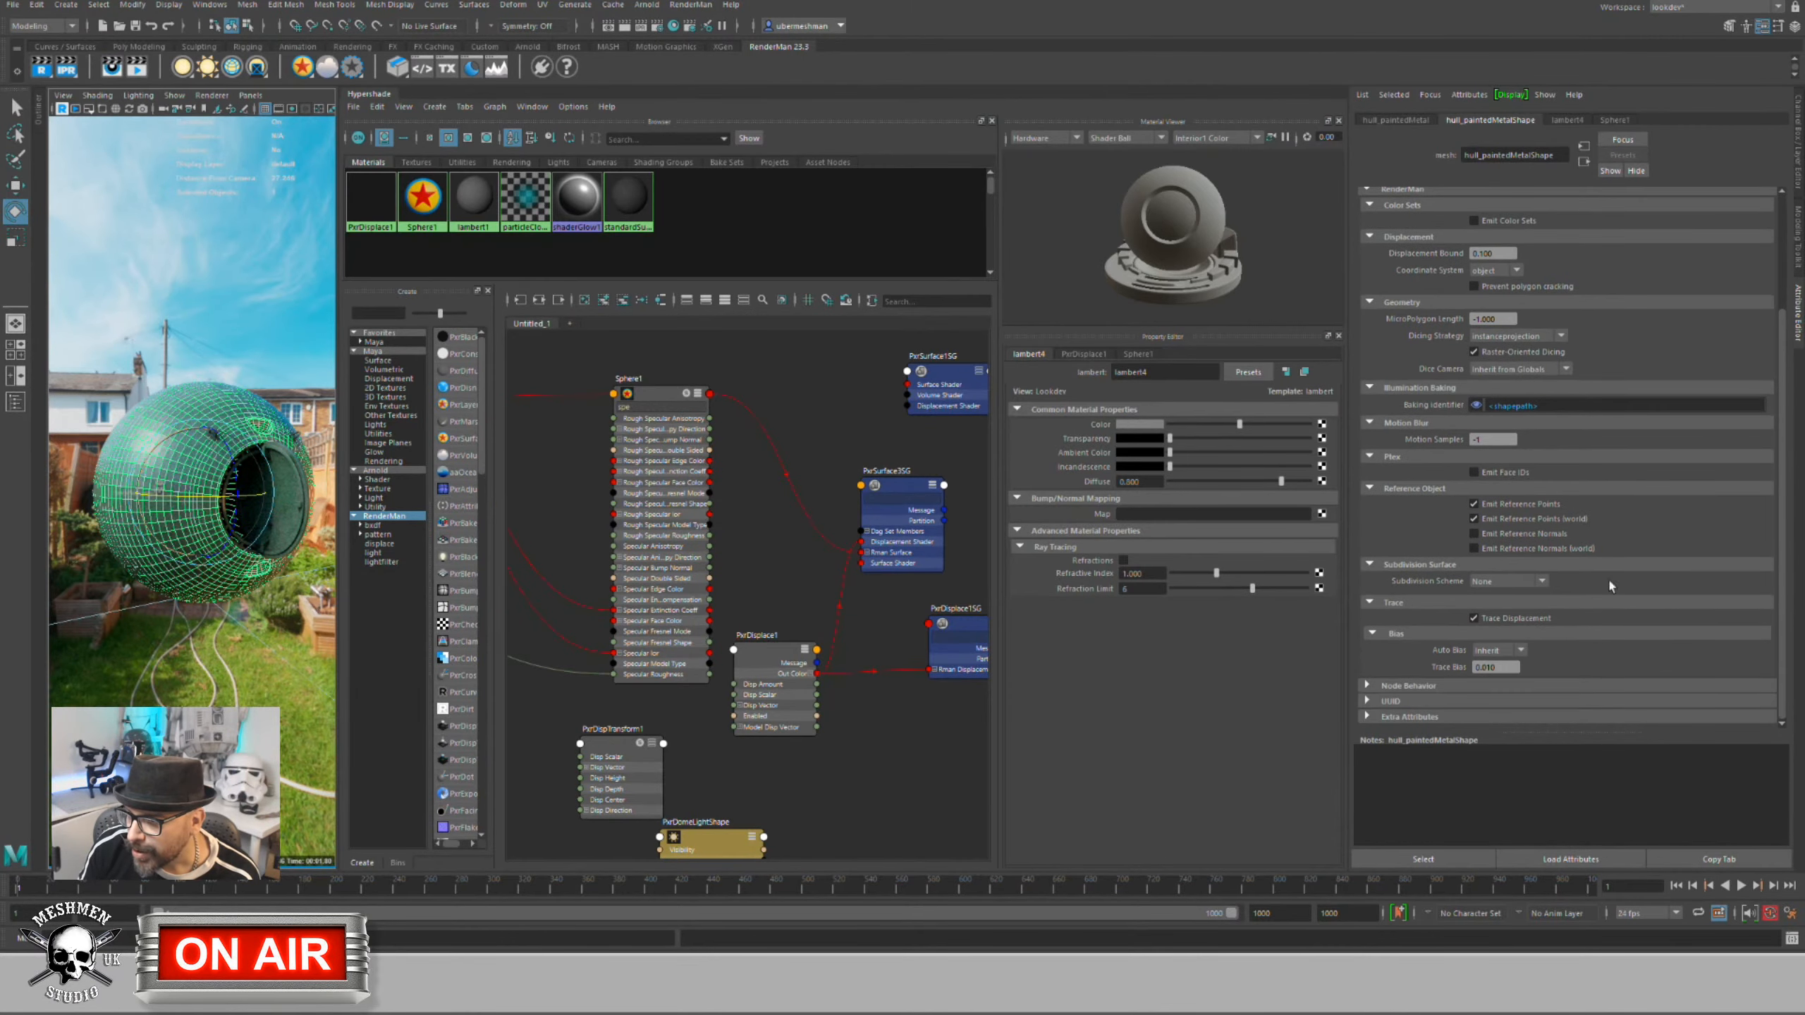
{"action": "left_click", "coordinate": [1515, 583]}
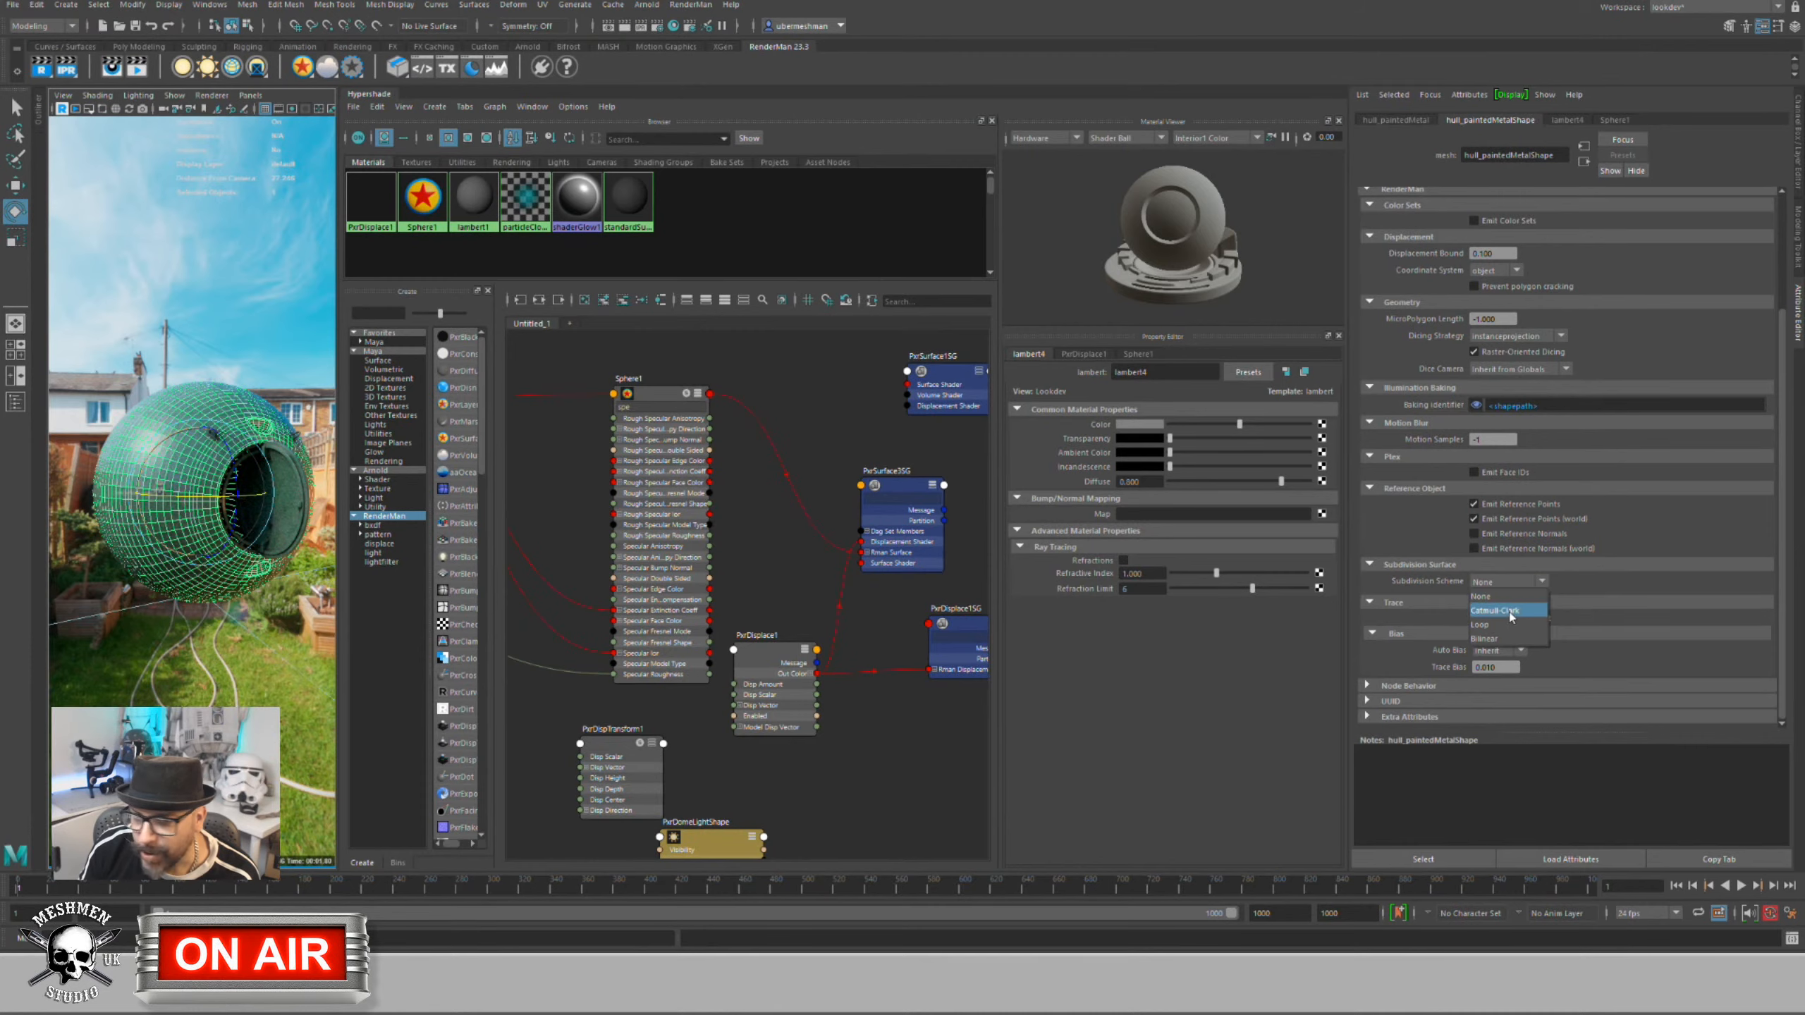
{"action": "left_click", "coordinate": [1508, 612]}
Step: Set the door ring mesh's RenderMan subdivision scheme to Catmull-Clark as well
{"action": "left_click", "coordinate": [165, 391]}
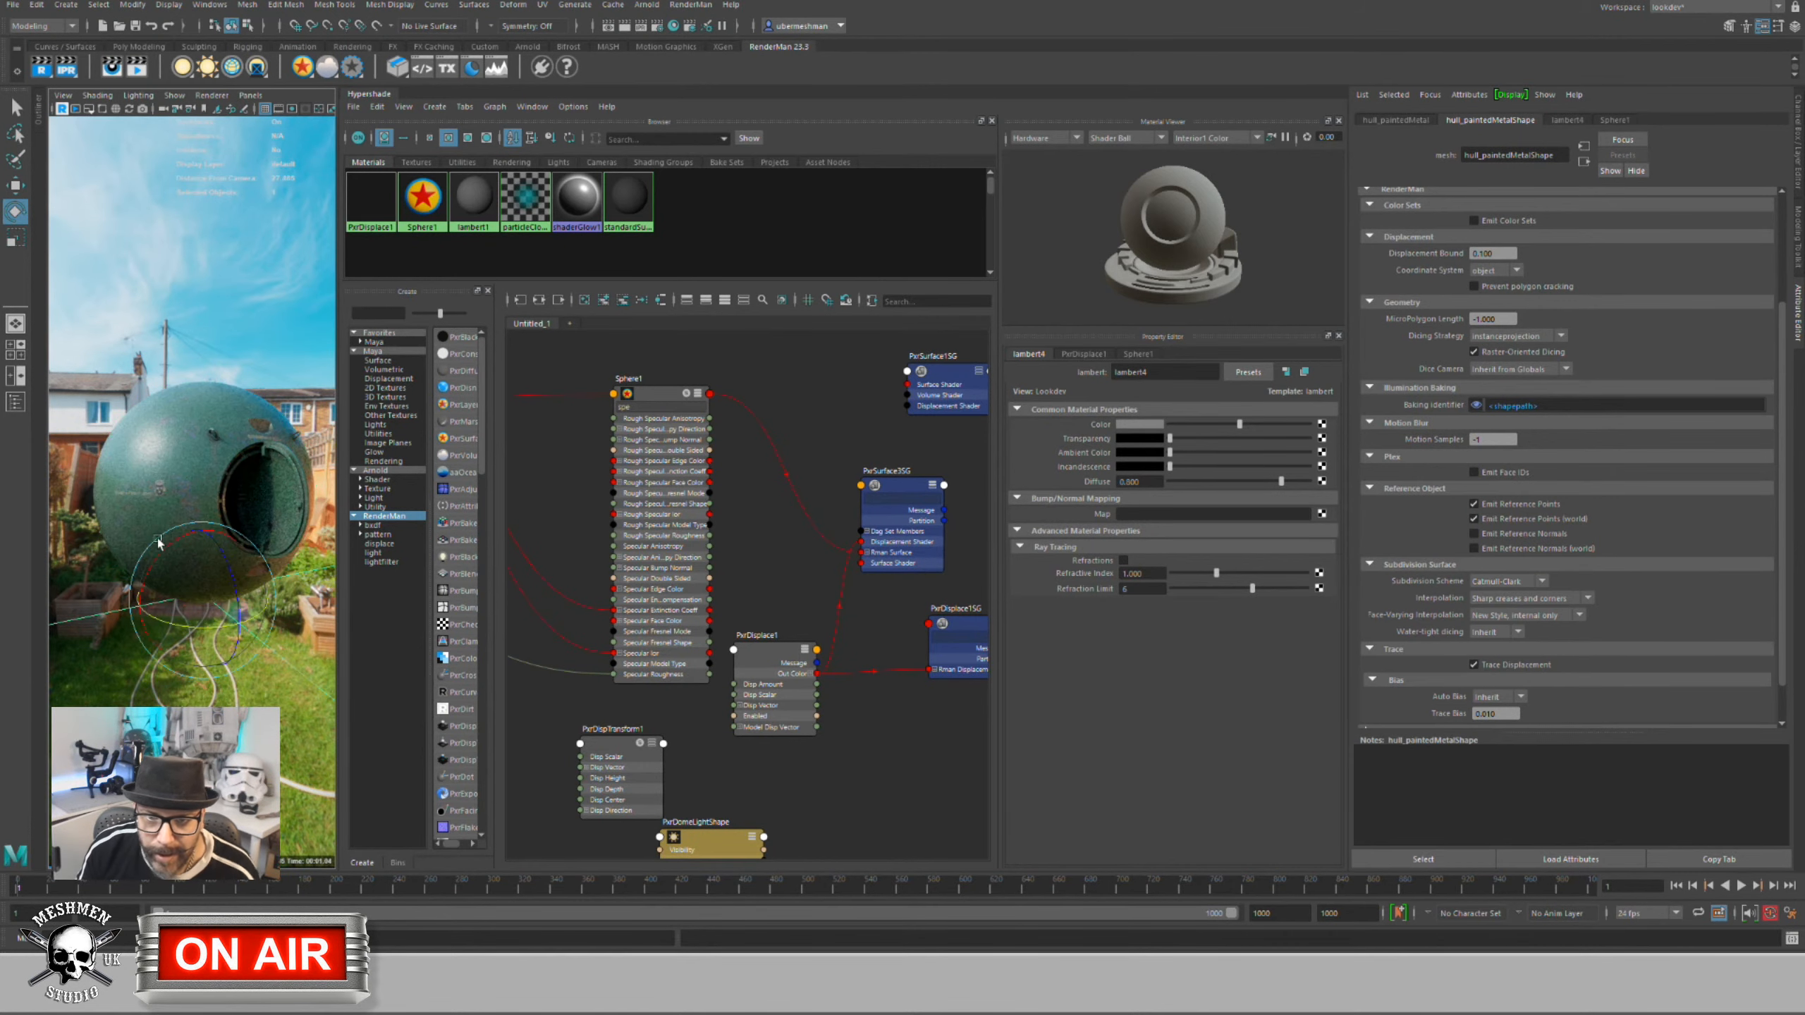
{"action": "mouse_move", "coordinate": [168, 546]}
{"action": "left_mouse_down", "text": "alt"}
{"action": "mouse_move", "coordinate": [222, 488]}
{"action": "mouse_move", "coordinate": [167, 518]}
{"action": "mouse_move", "coordinate": [178, 439]}
{"action": "left_mouse_up", "text": "alt"}
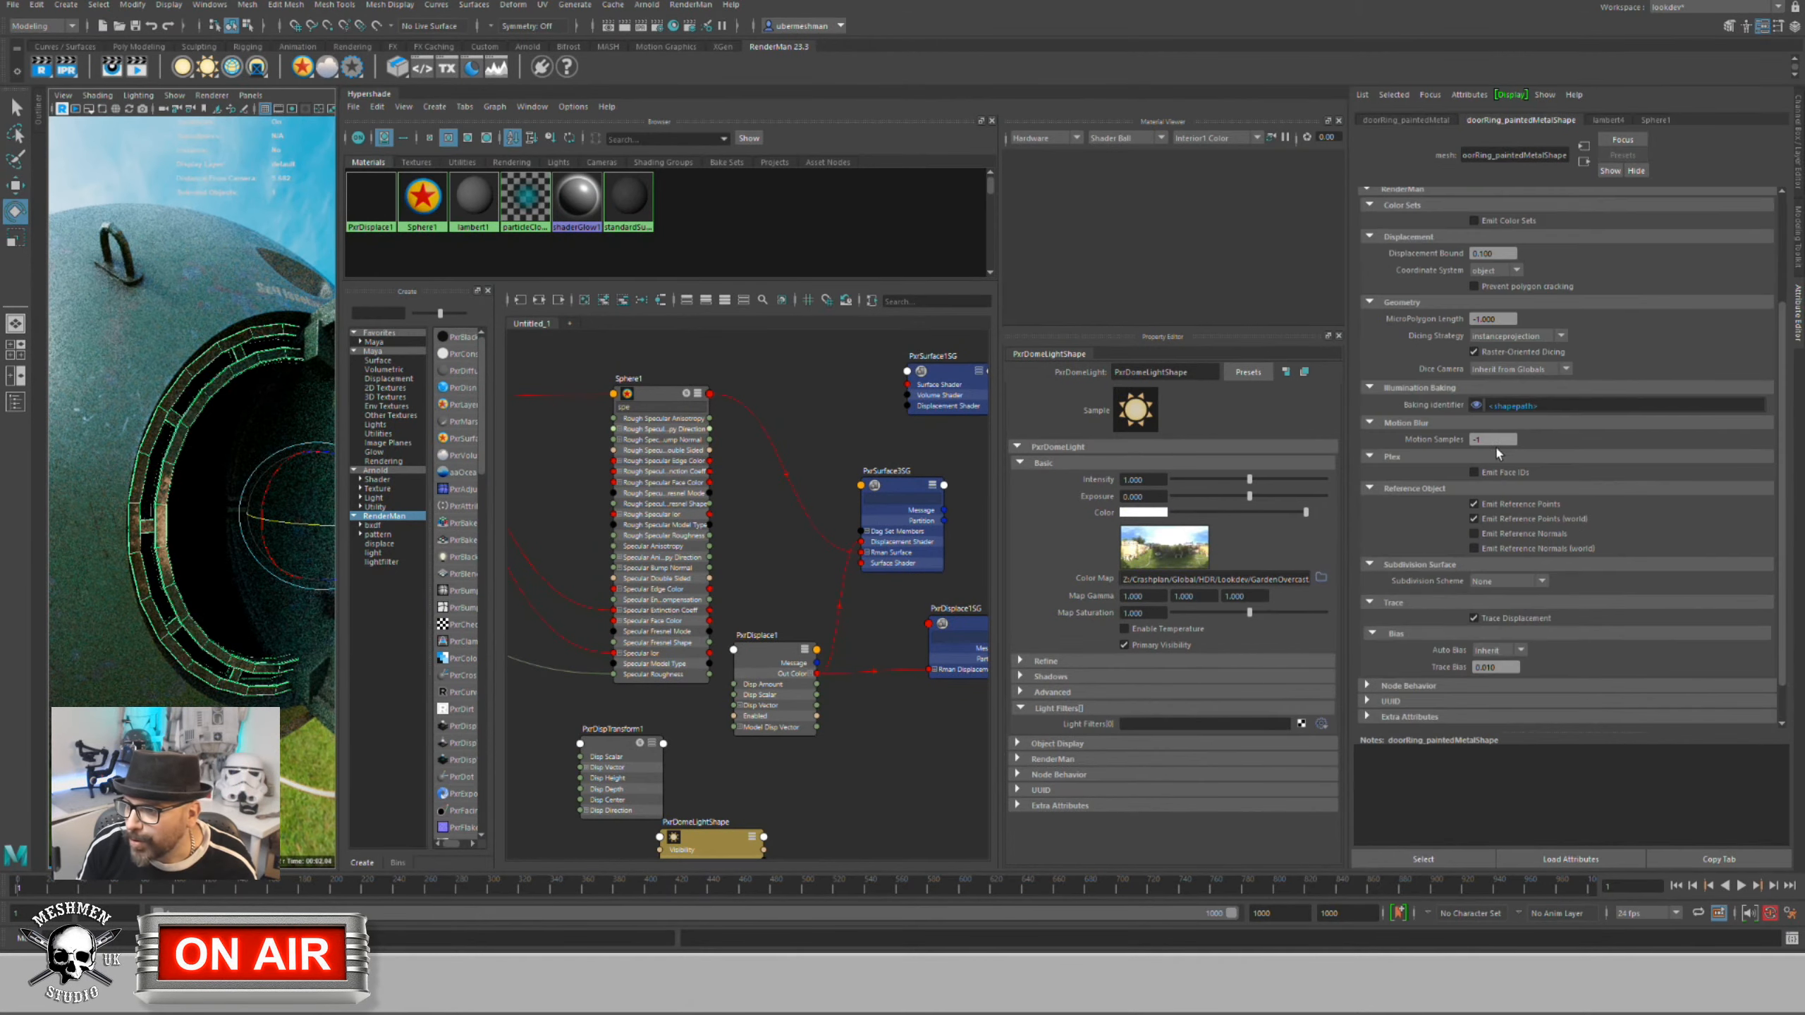
{"action": "left_click", "coordinate": [1494, 581]}
{"action": "left_click", "coordinate": [1494, 613]}
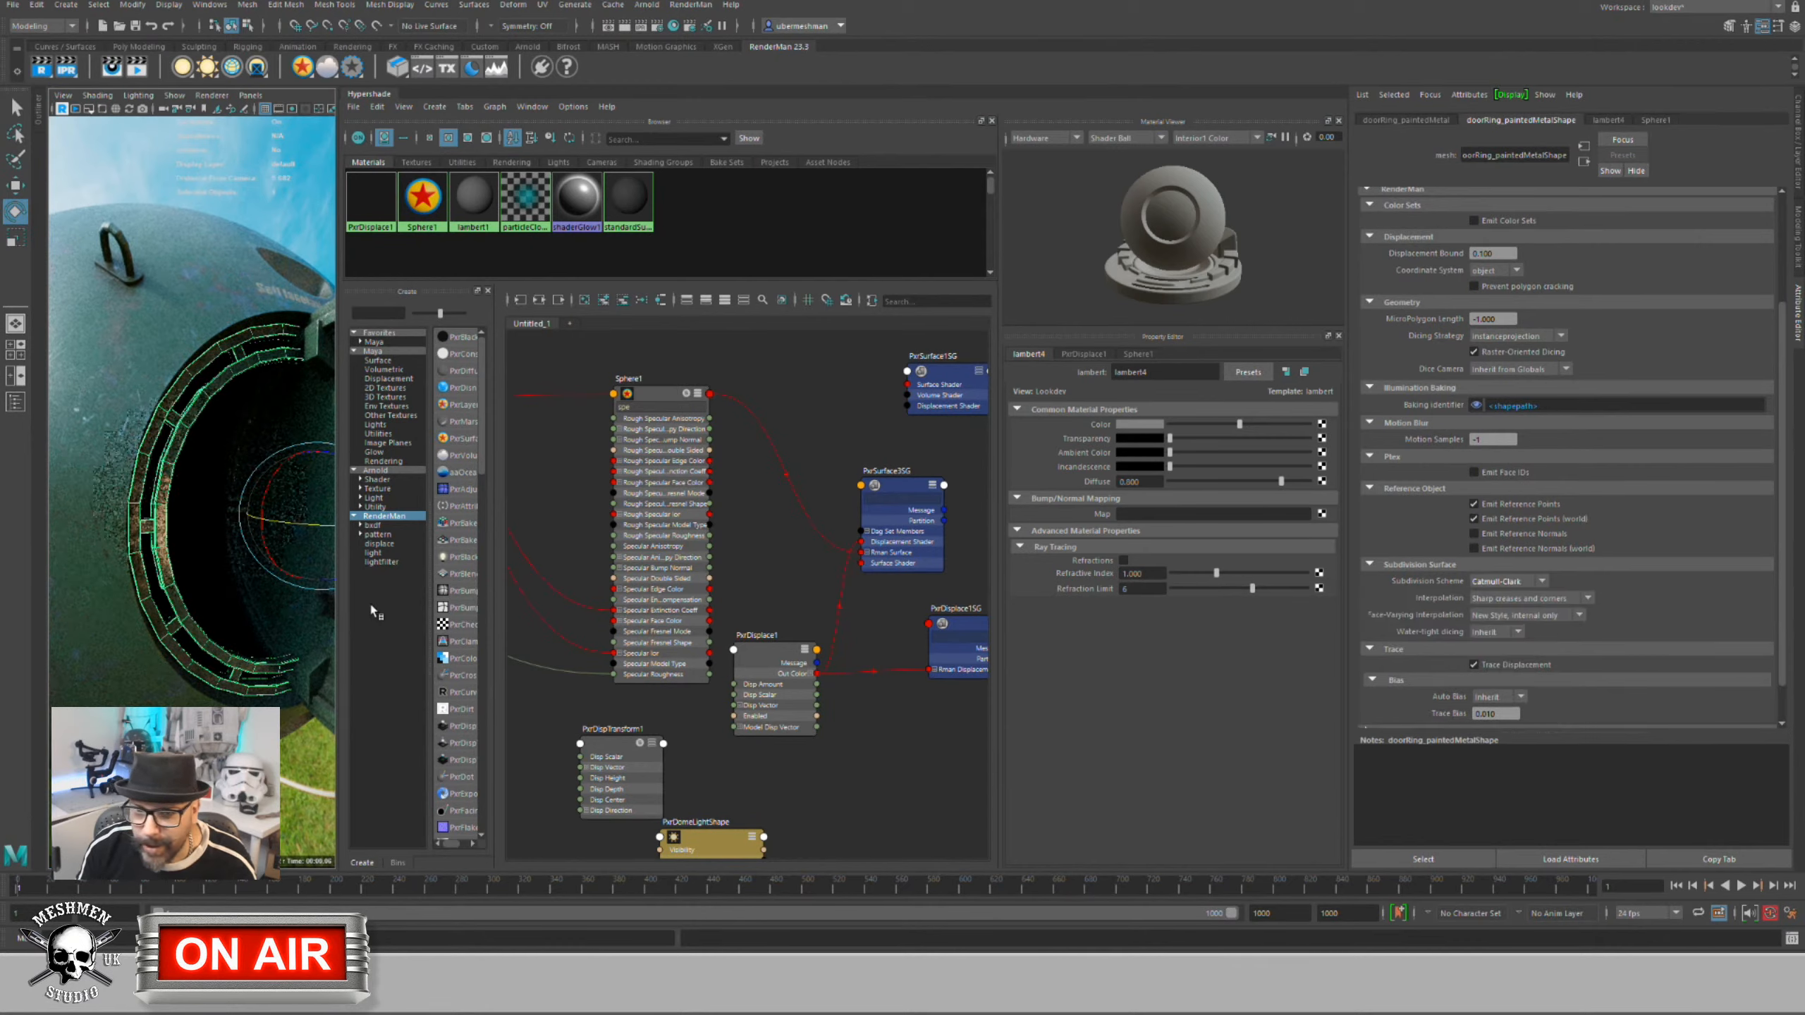
{"action": "left_click_drag", "start_coordinate": [223, 570], "coordinate": [261, 603], "text": "alt"}
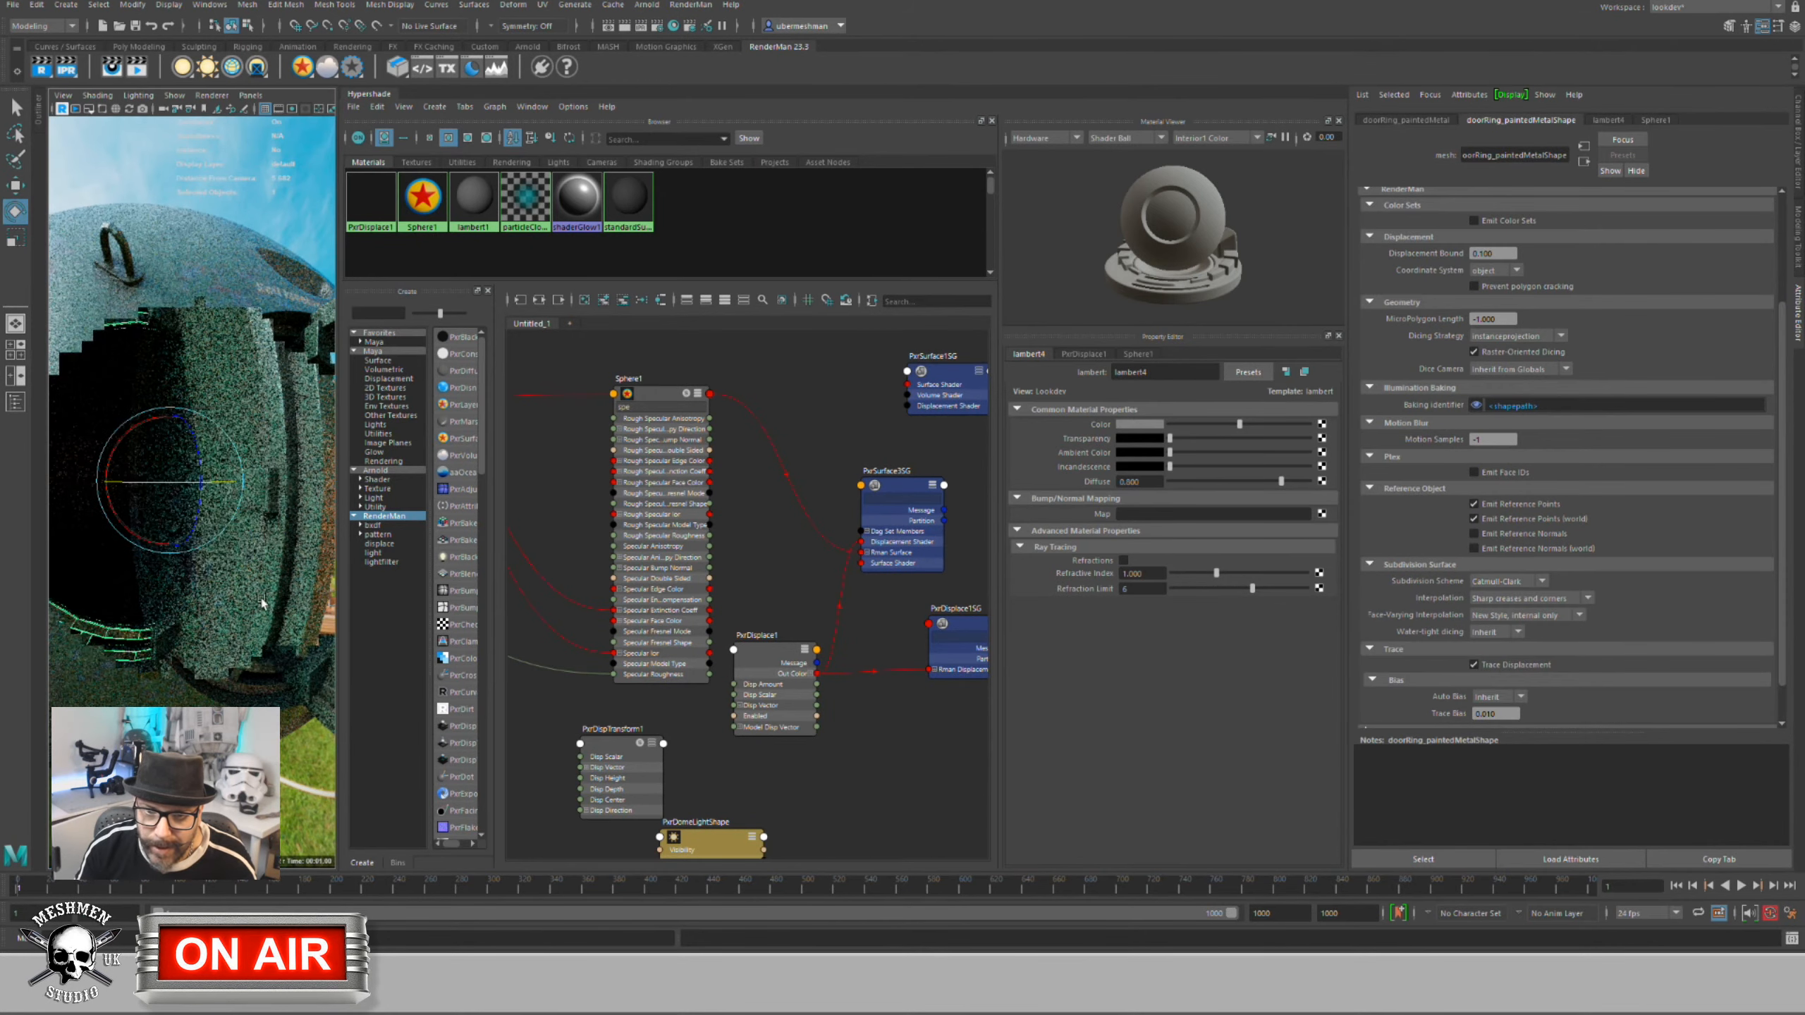
Step: Set the hatch mesh's RenderMan subdivision scheme to Catmull-Clark
{"action": "left_click", "coordinate": [261, 603]}
{"action": "left_click", "coordinate": [1498, 582]}
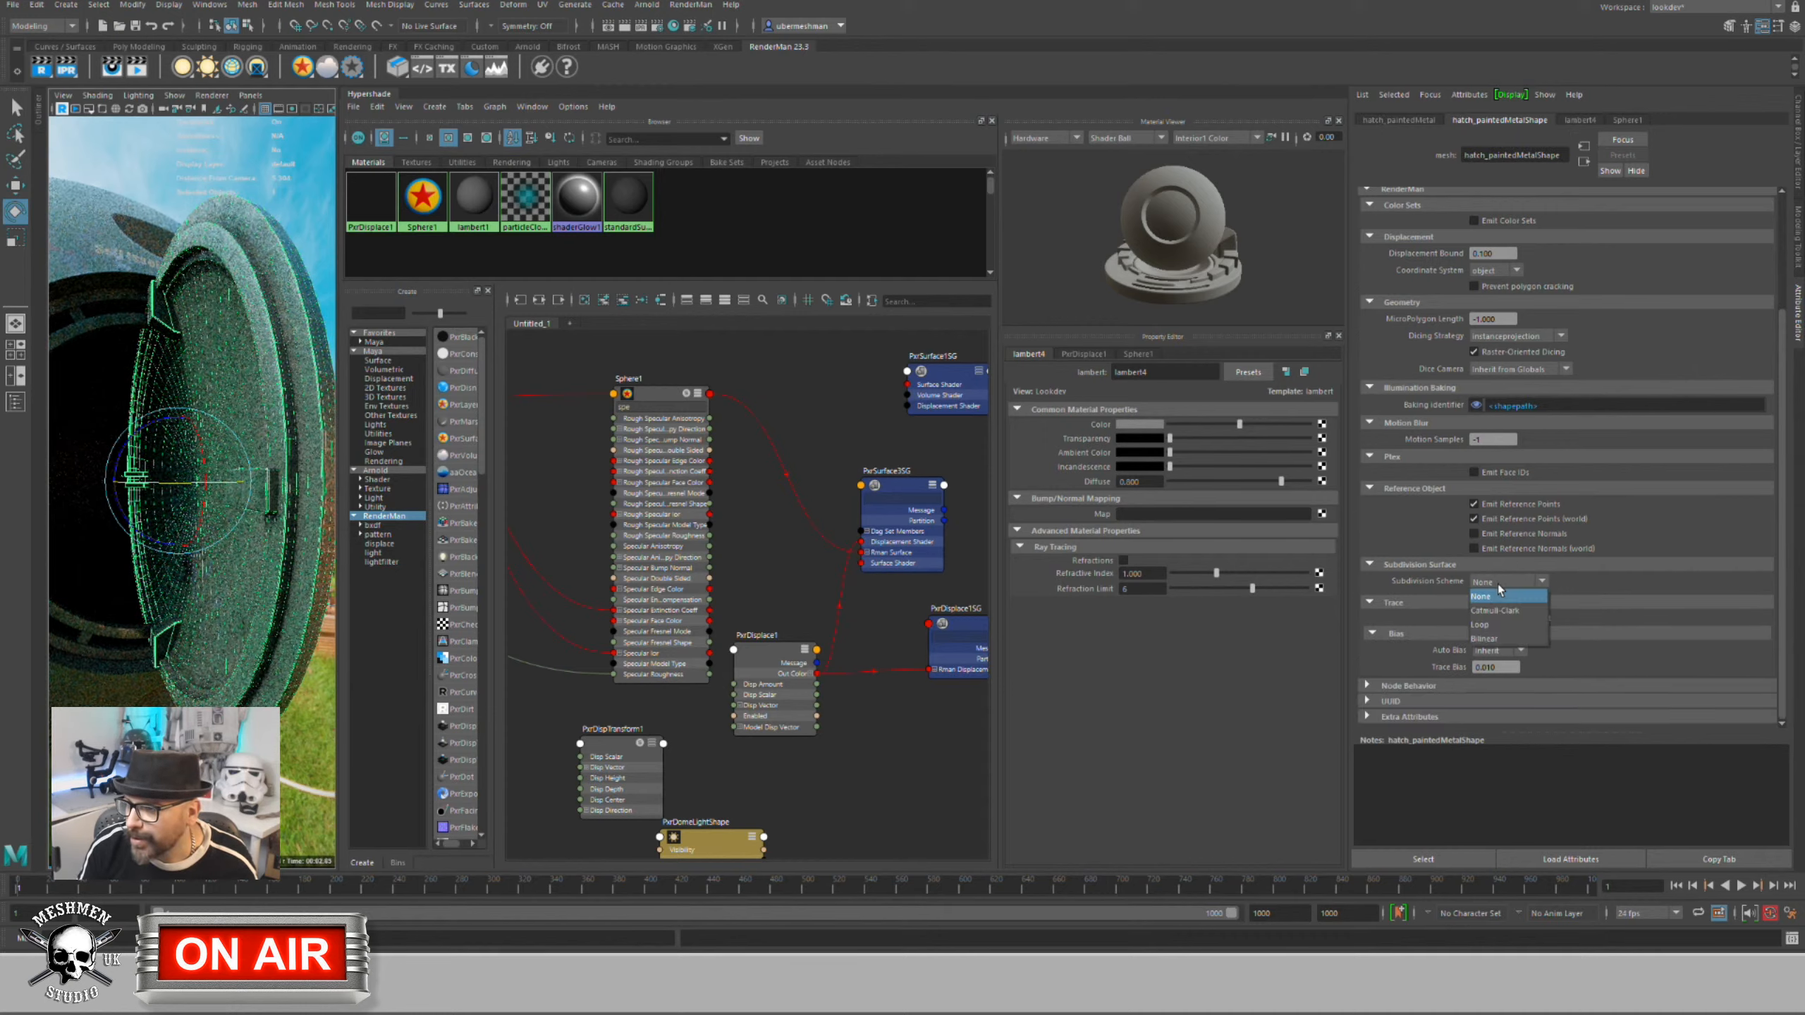
{"action": "left_click", "coordinate": [1496, 611]}
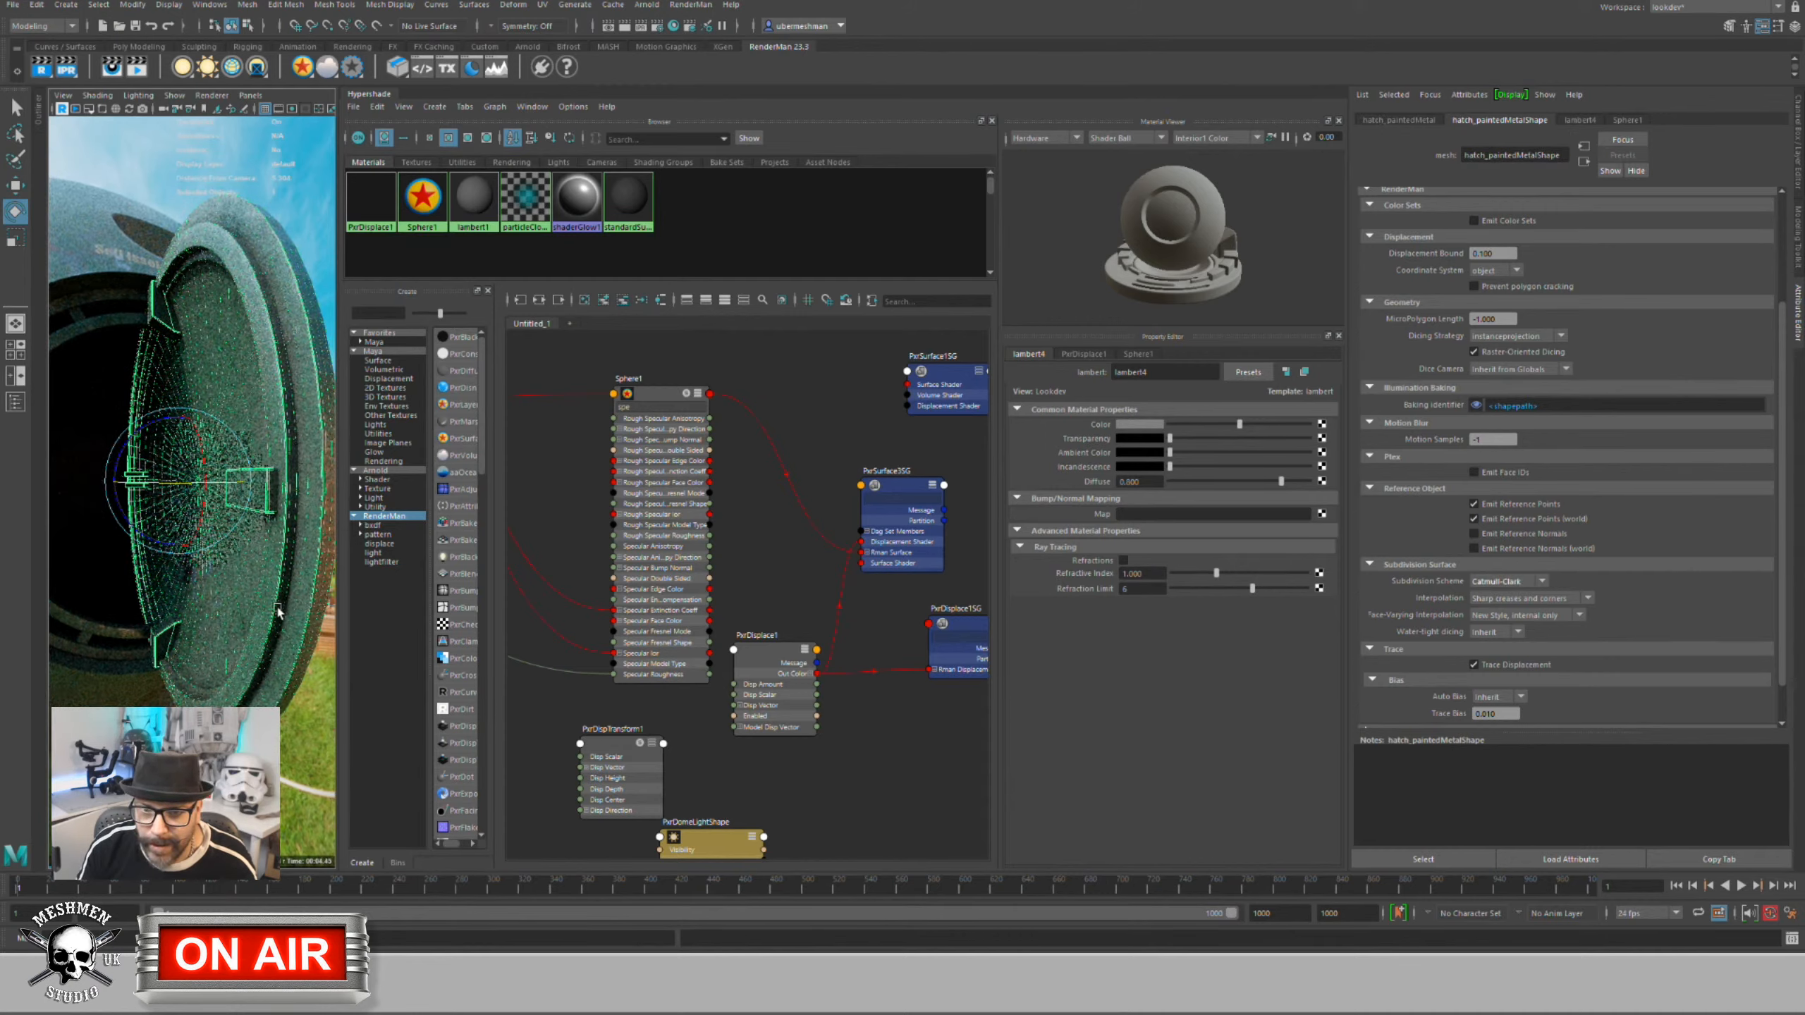
Step: Hide the Attribute Editor and widen the render viewport, narrowing the Hypershade node list to keep the graph visible
{"action": "left_click_drag", "start_coordinate": [253, 607], "coordinate": [178, 625], "text": "alt"}
{"action": "middle_click_drag", "start_coordinate": [196, 613], "coordinate": [244, 603], "text": "alt"}
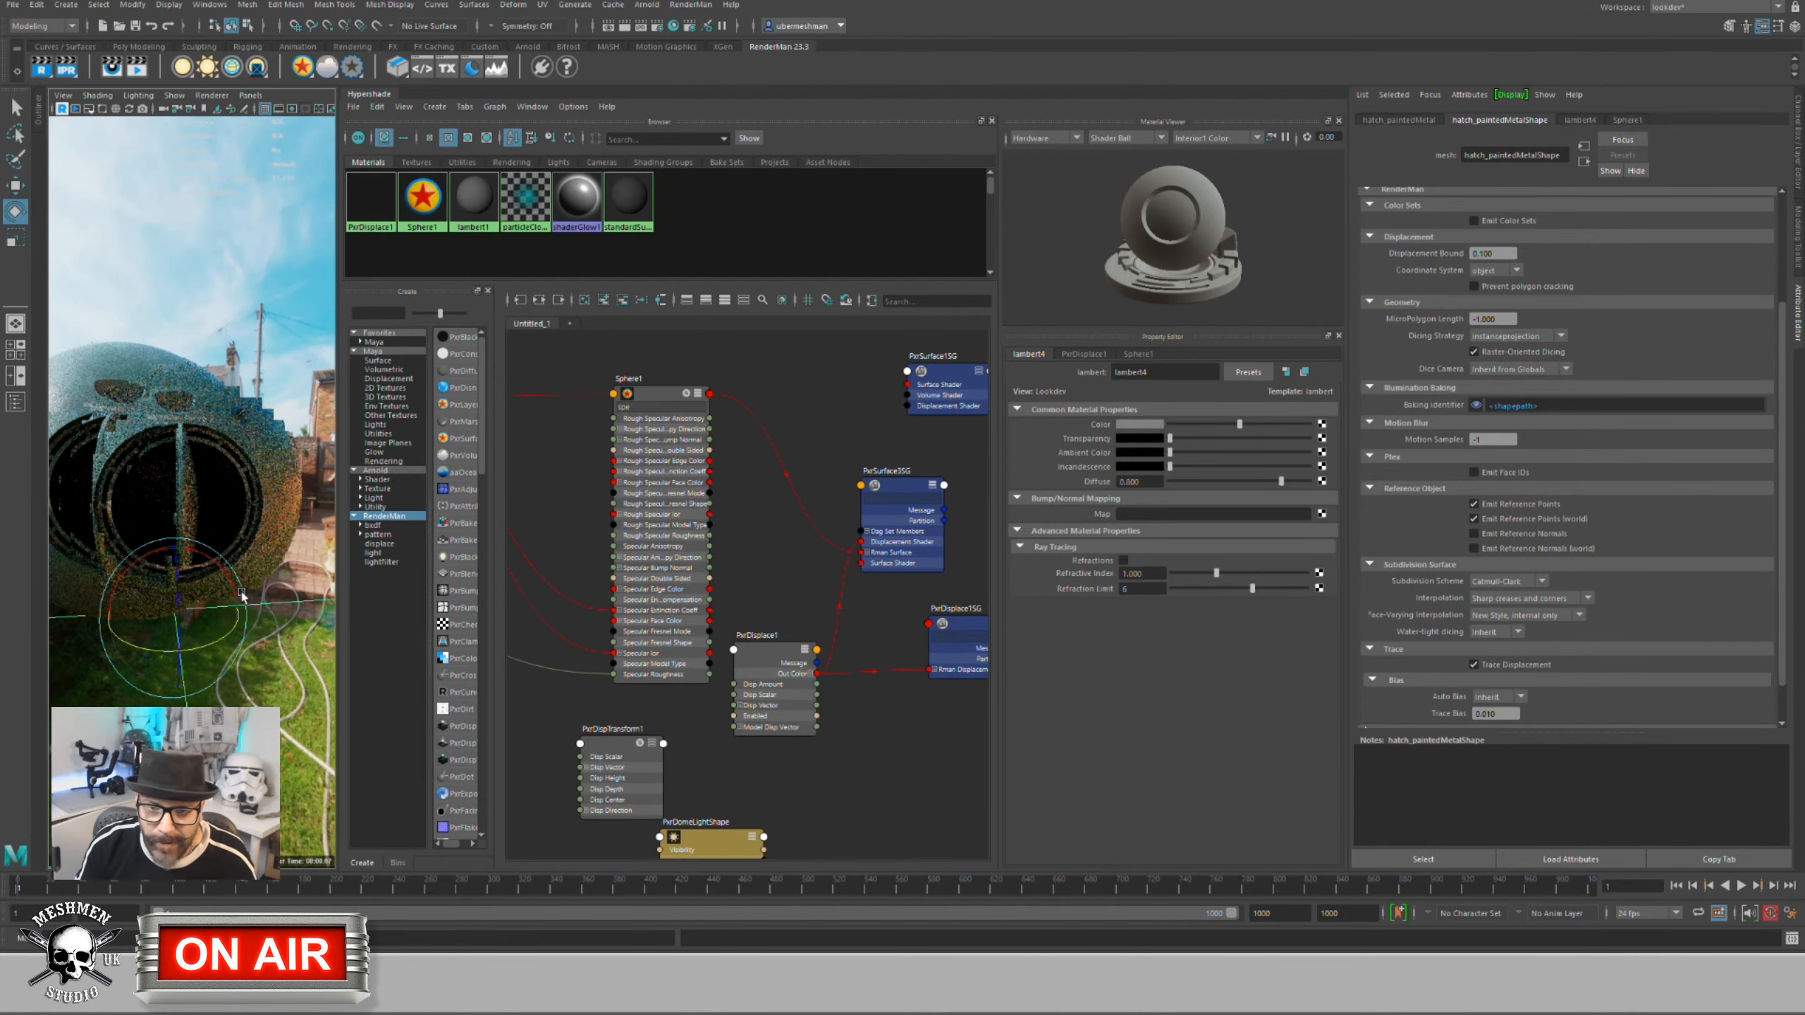
{"action": "left_click", "coordinate": [246, 602]}
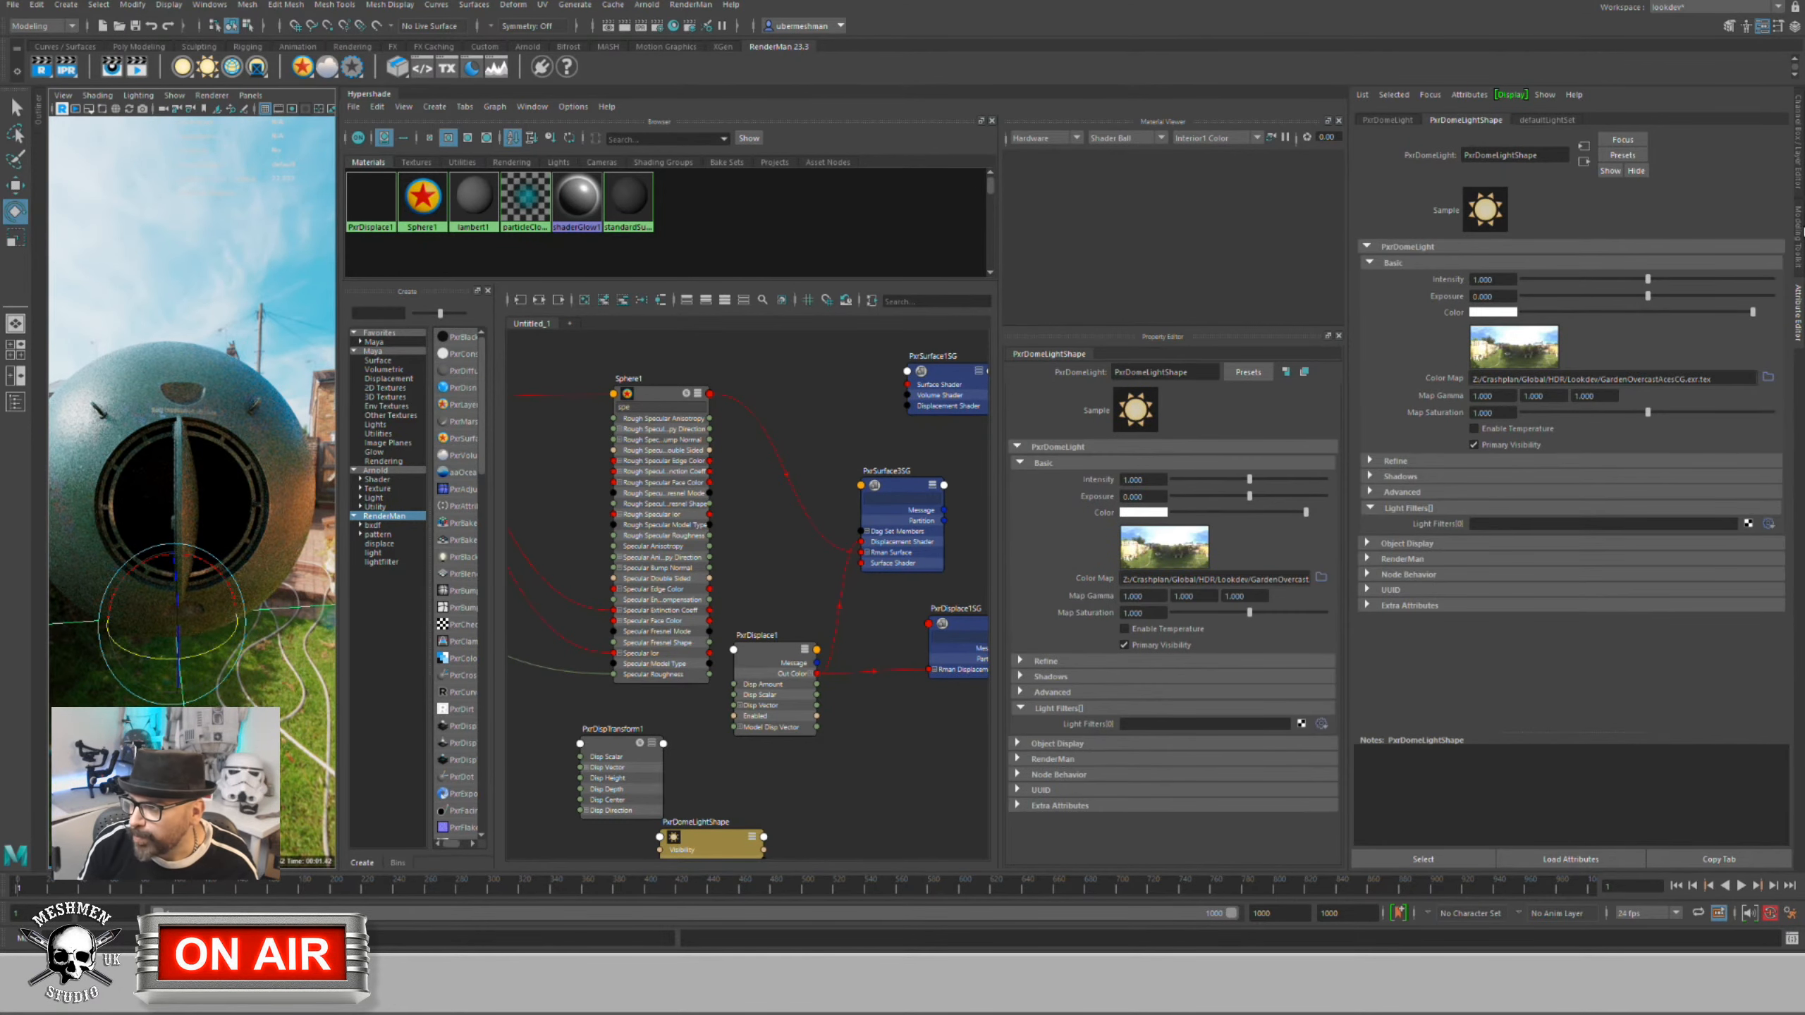
{"action": "left_click", "coordinate": [1799, 315]}
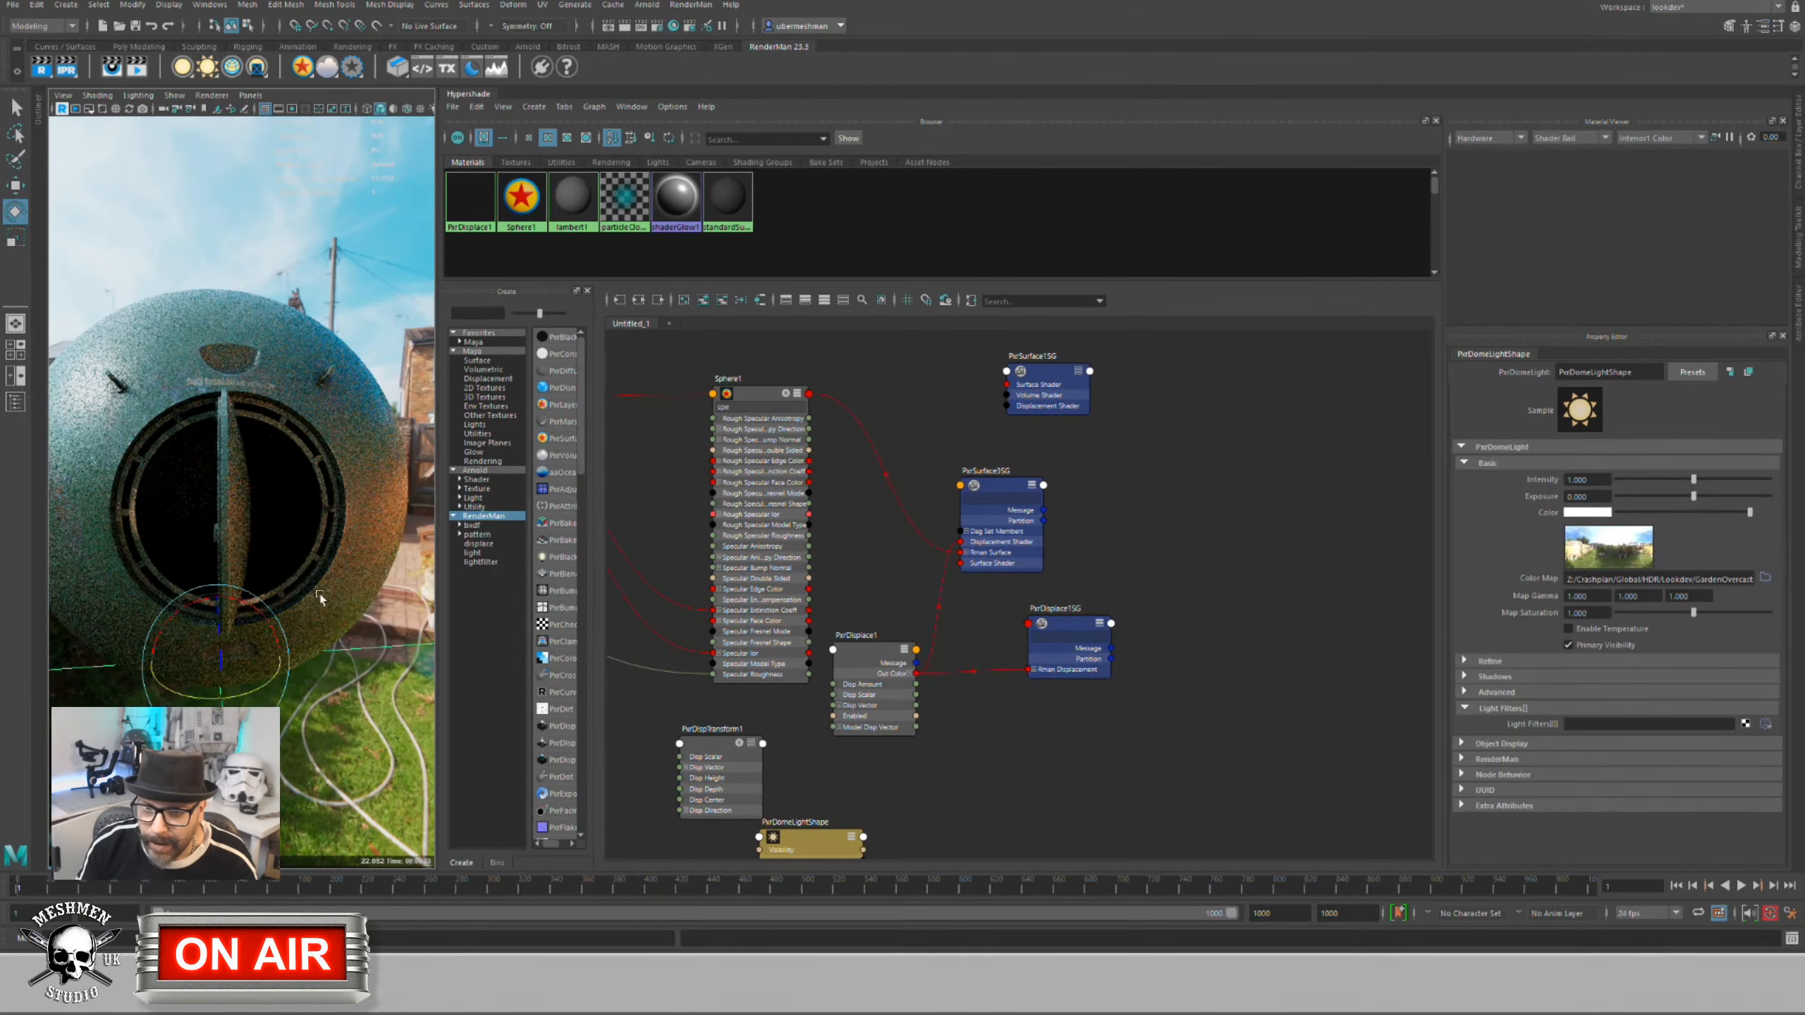
{"action": "left_click_drag", "start_coordinate": [304, 606], "coordinate": [369, 600], "text": "alt"}
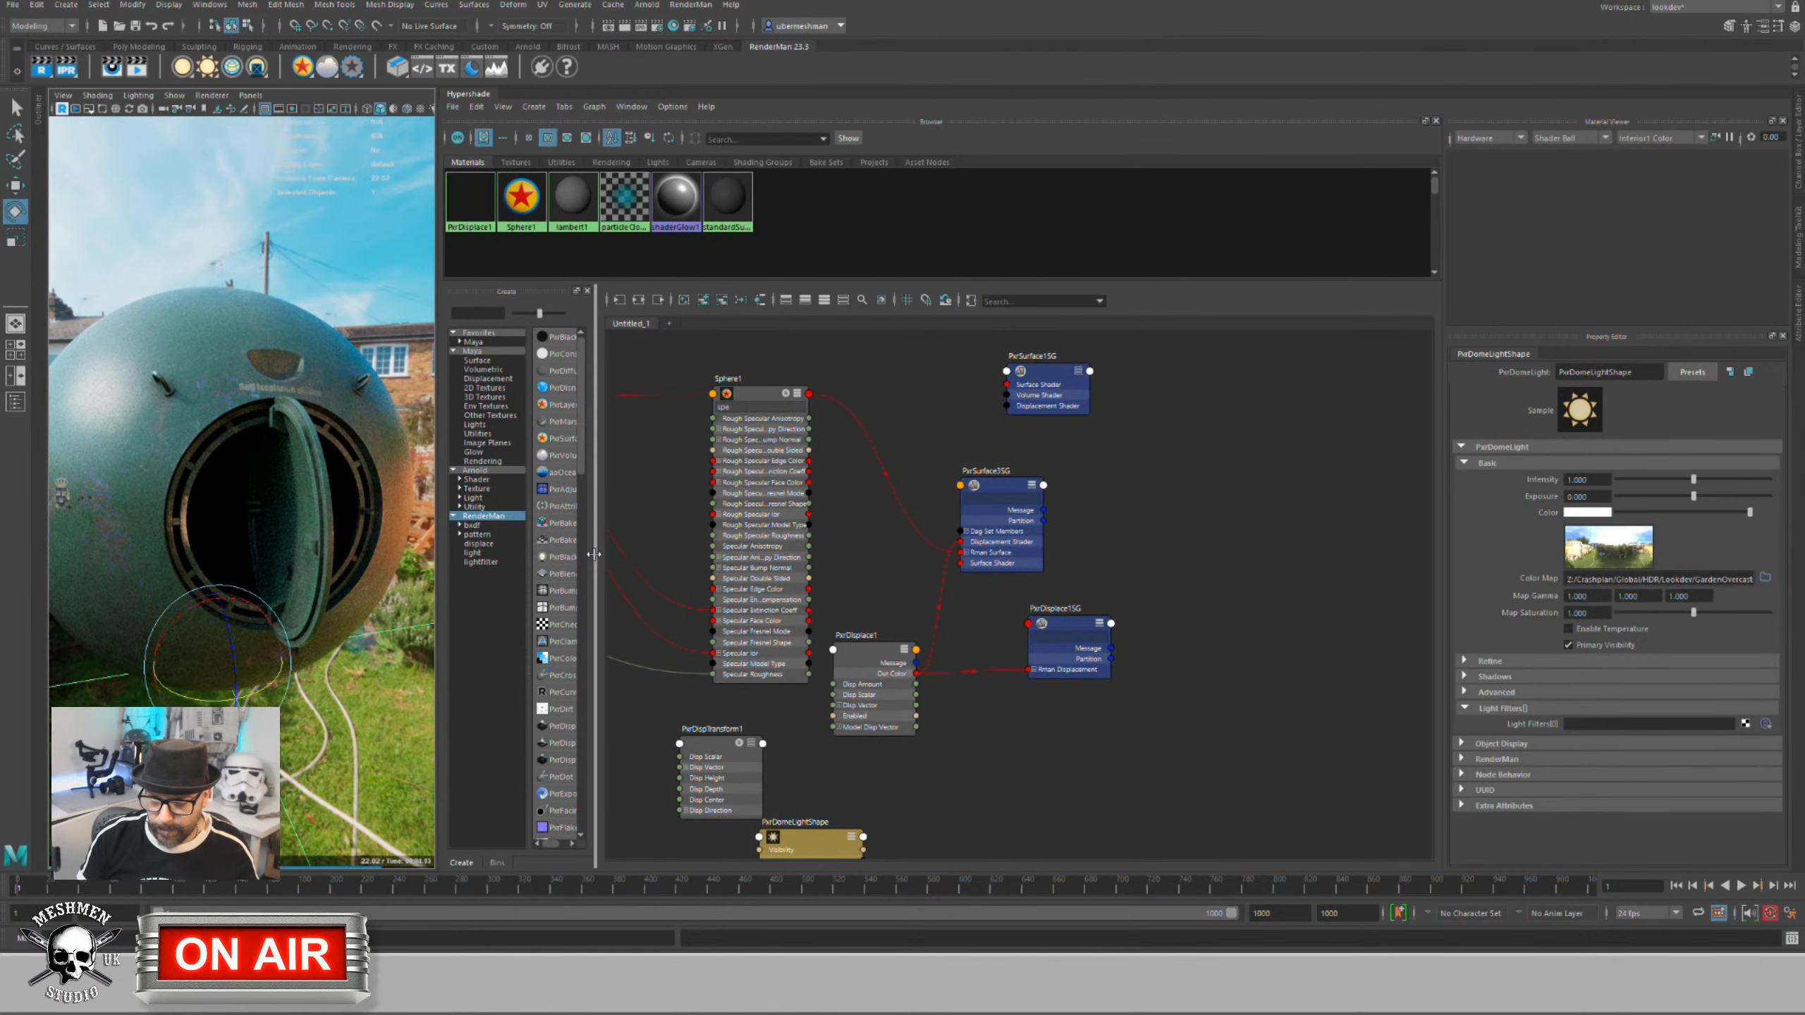
{"action": "left_click_drag", "start_coordinate": [594, 559], "coordinate": [881, 560]}
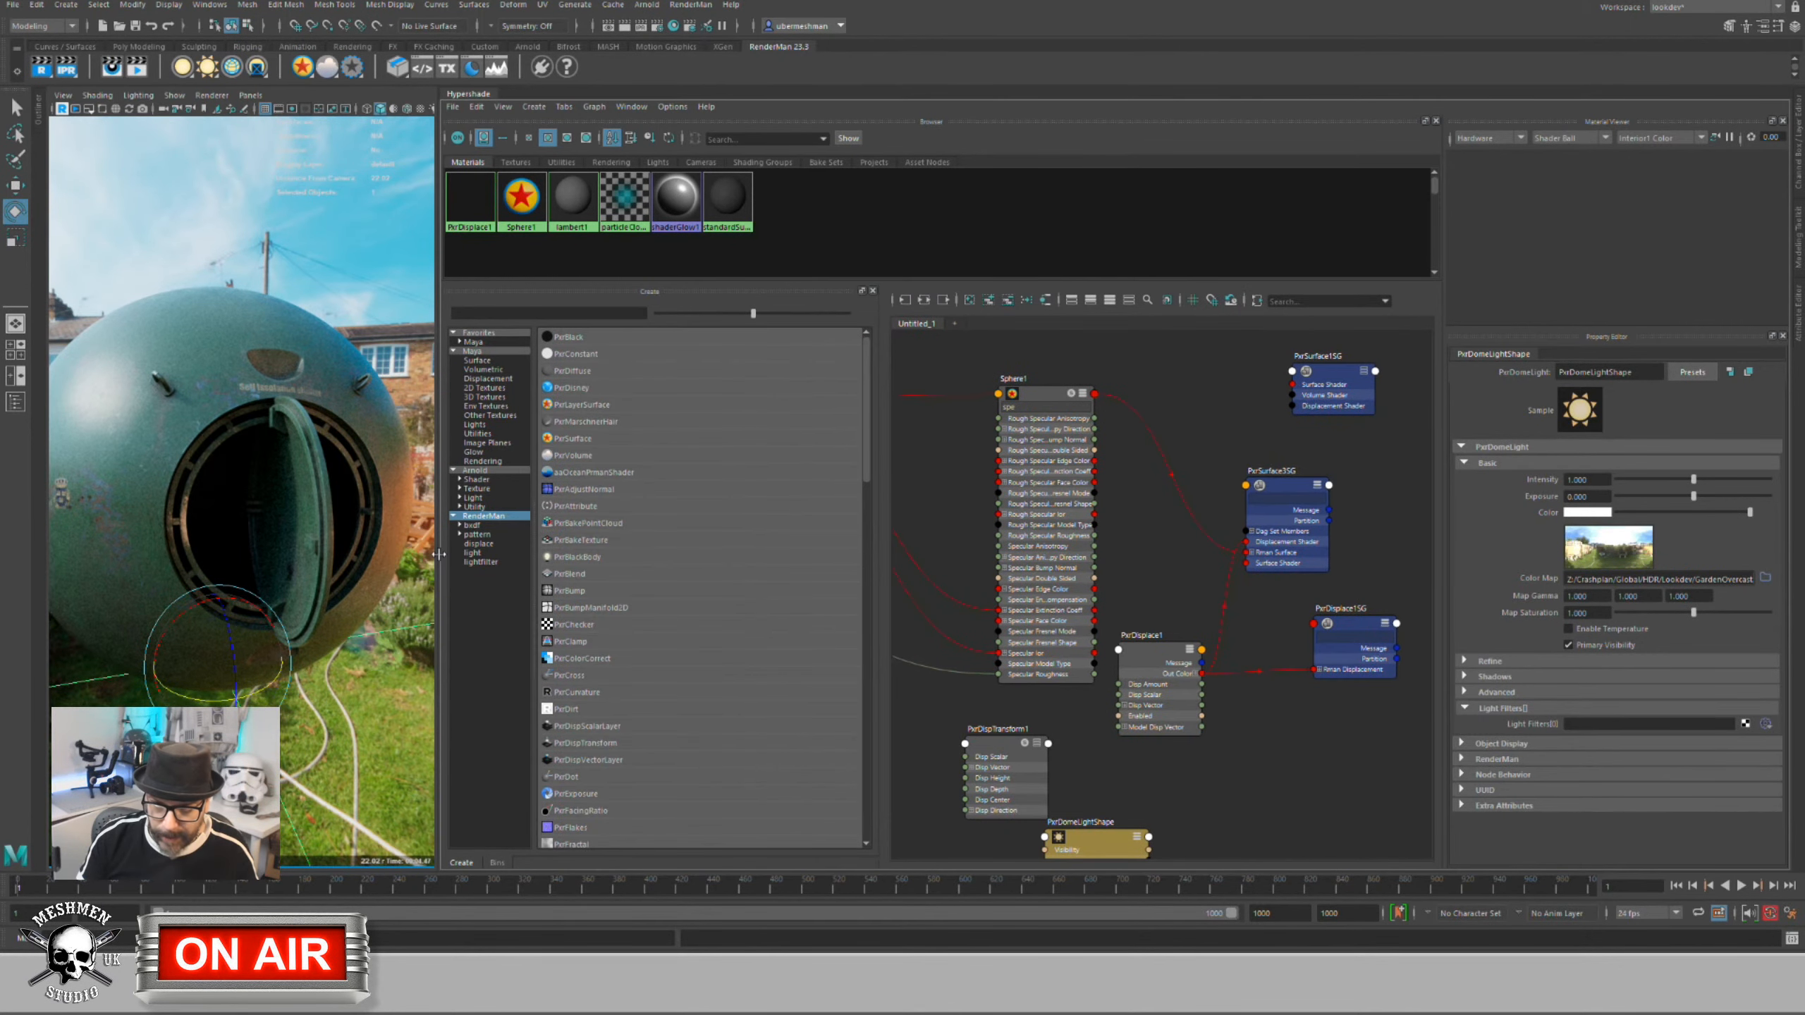
{"action": "left_click_drag", "start_coordinate": [437, 555], "coordinate": [710, 544]}
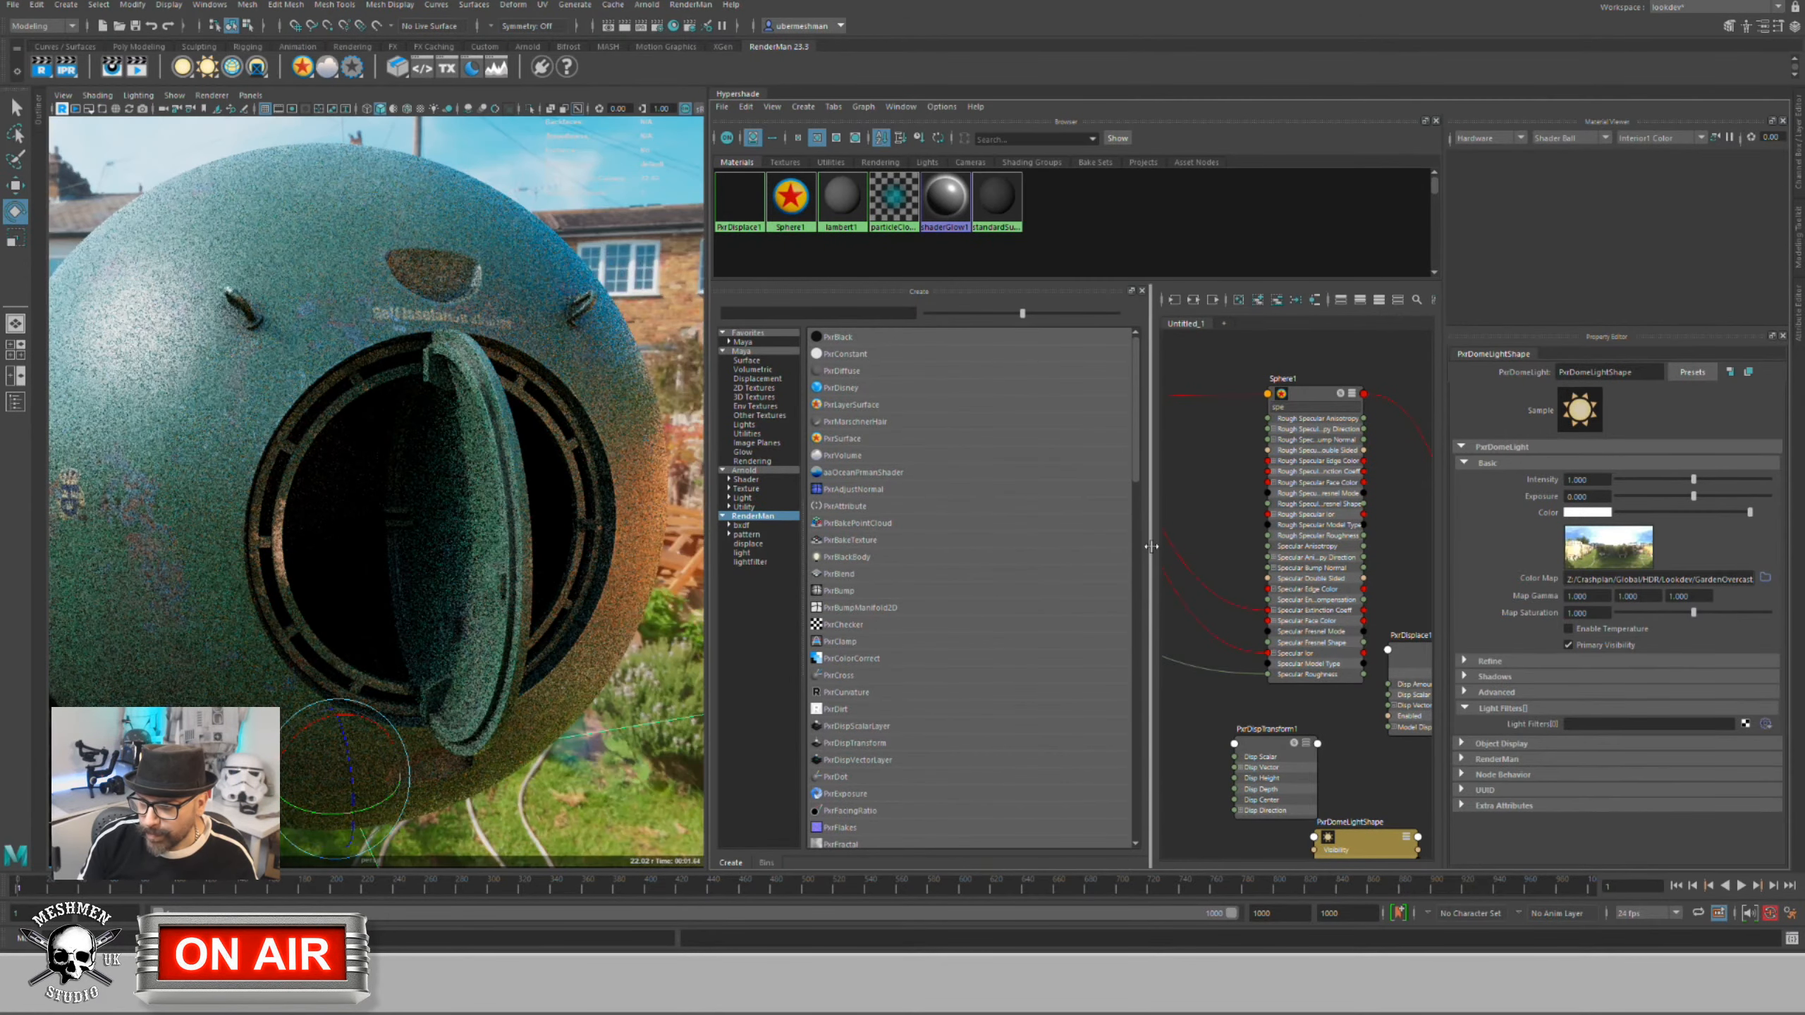
{"action": "left_click_drag", "start_coordinate": [1152, 547], "coordinate": [882, 547]}
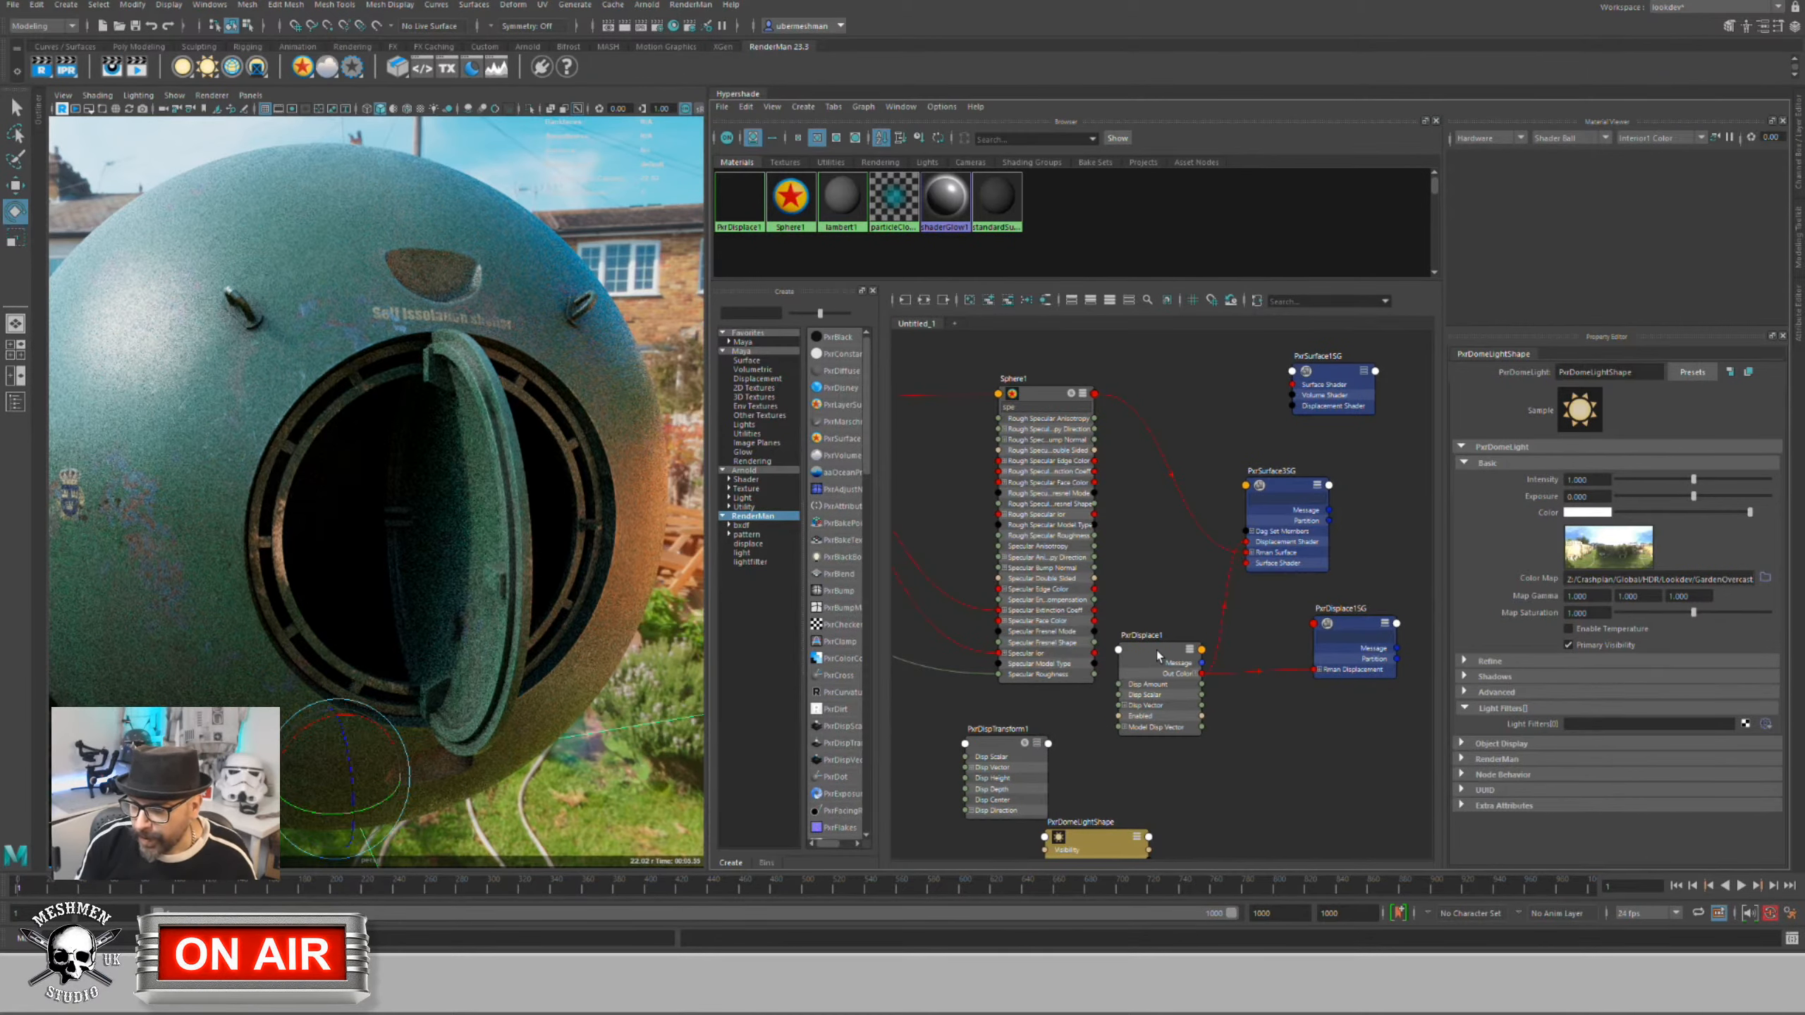
Step: Expand the PxrDispTransform1 node and connect its Result F output to the Disp Scalar input of PxrDisplace1
{"action": "left_click_drag", "start_coordinate": [1158, 655], "coordinate": [1164, 687]}
{"action": "left_click_drag", "start_coordinate": [1004, 742], "coordinate": [985, 724]}
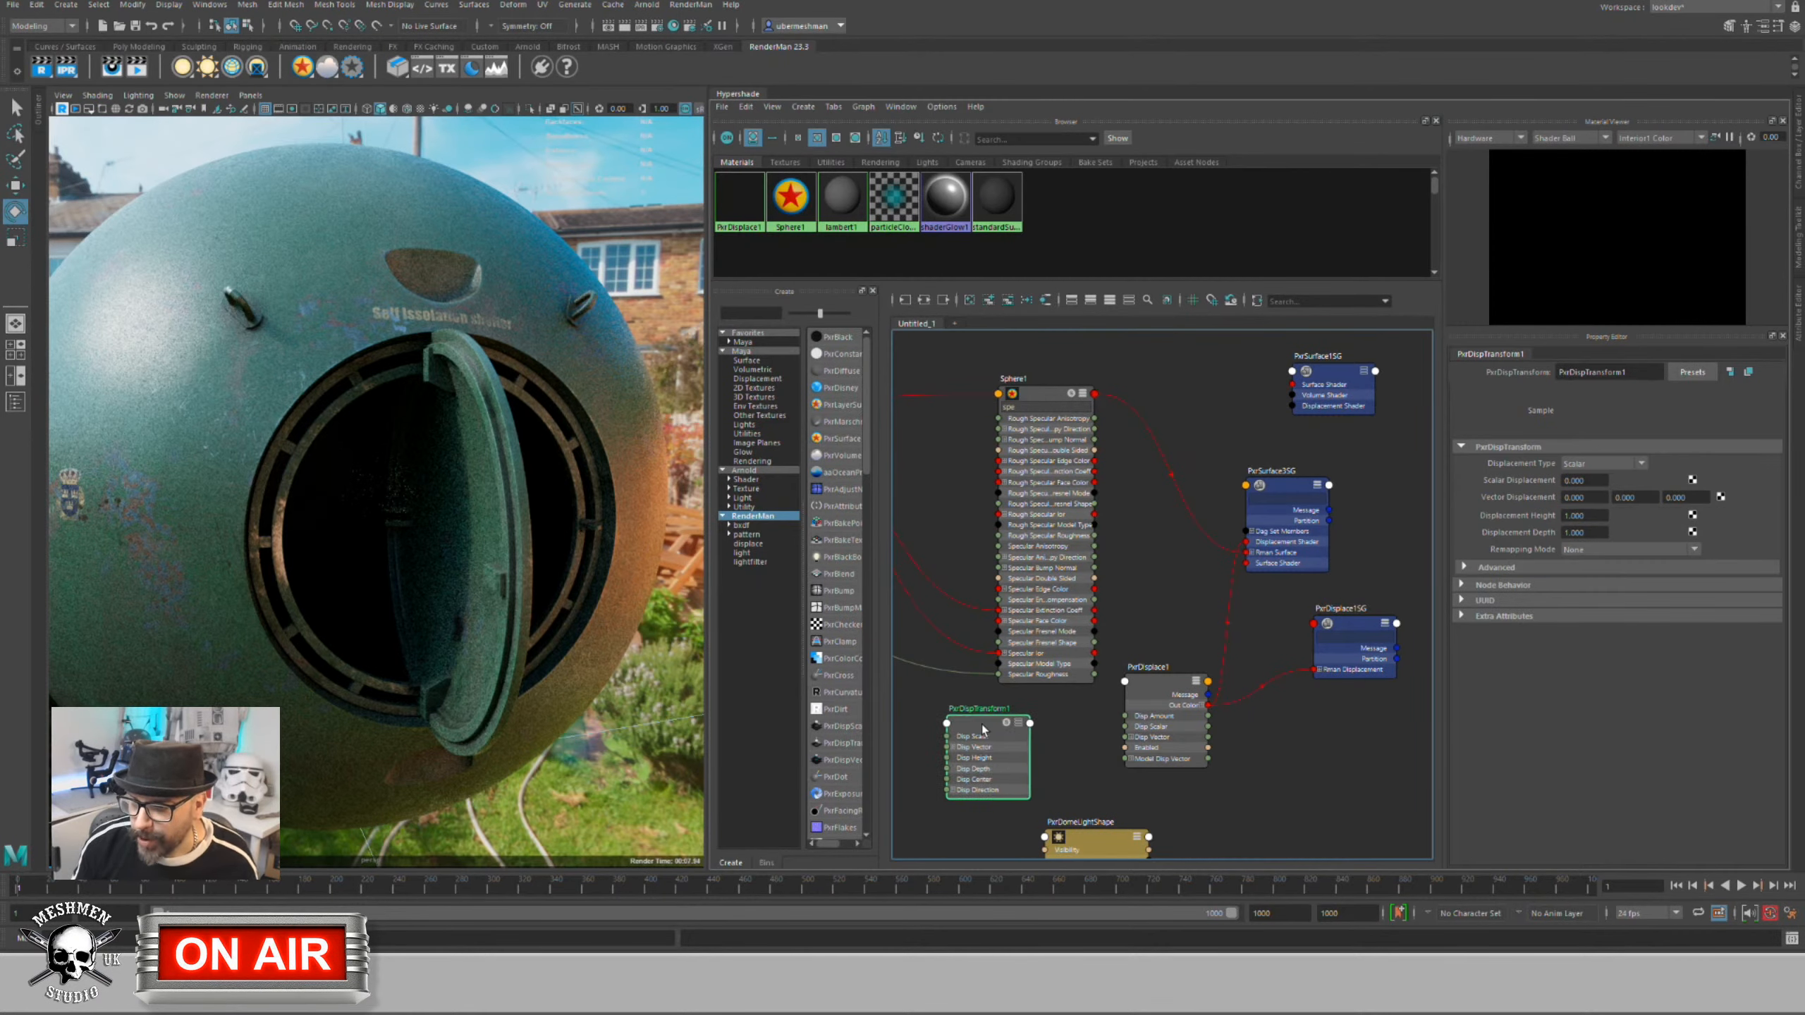
{"action": "key", "text": "3"}
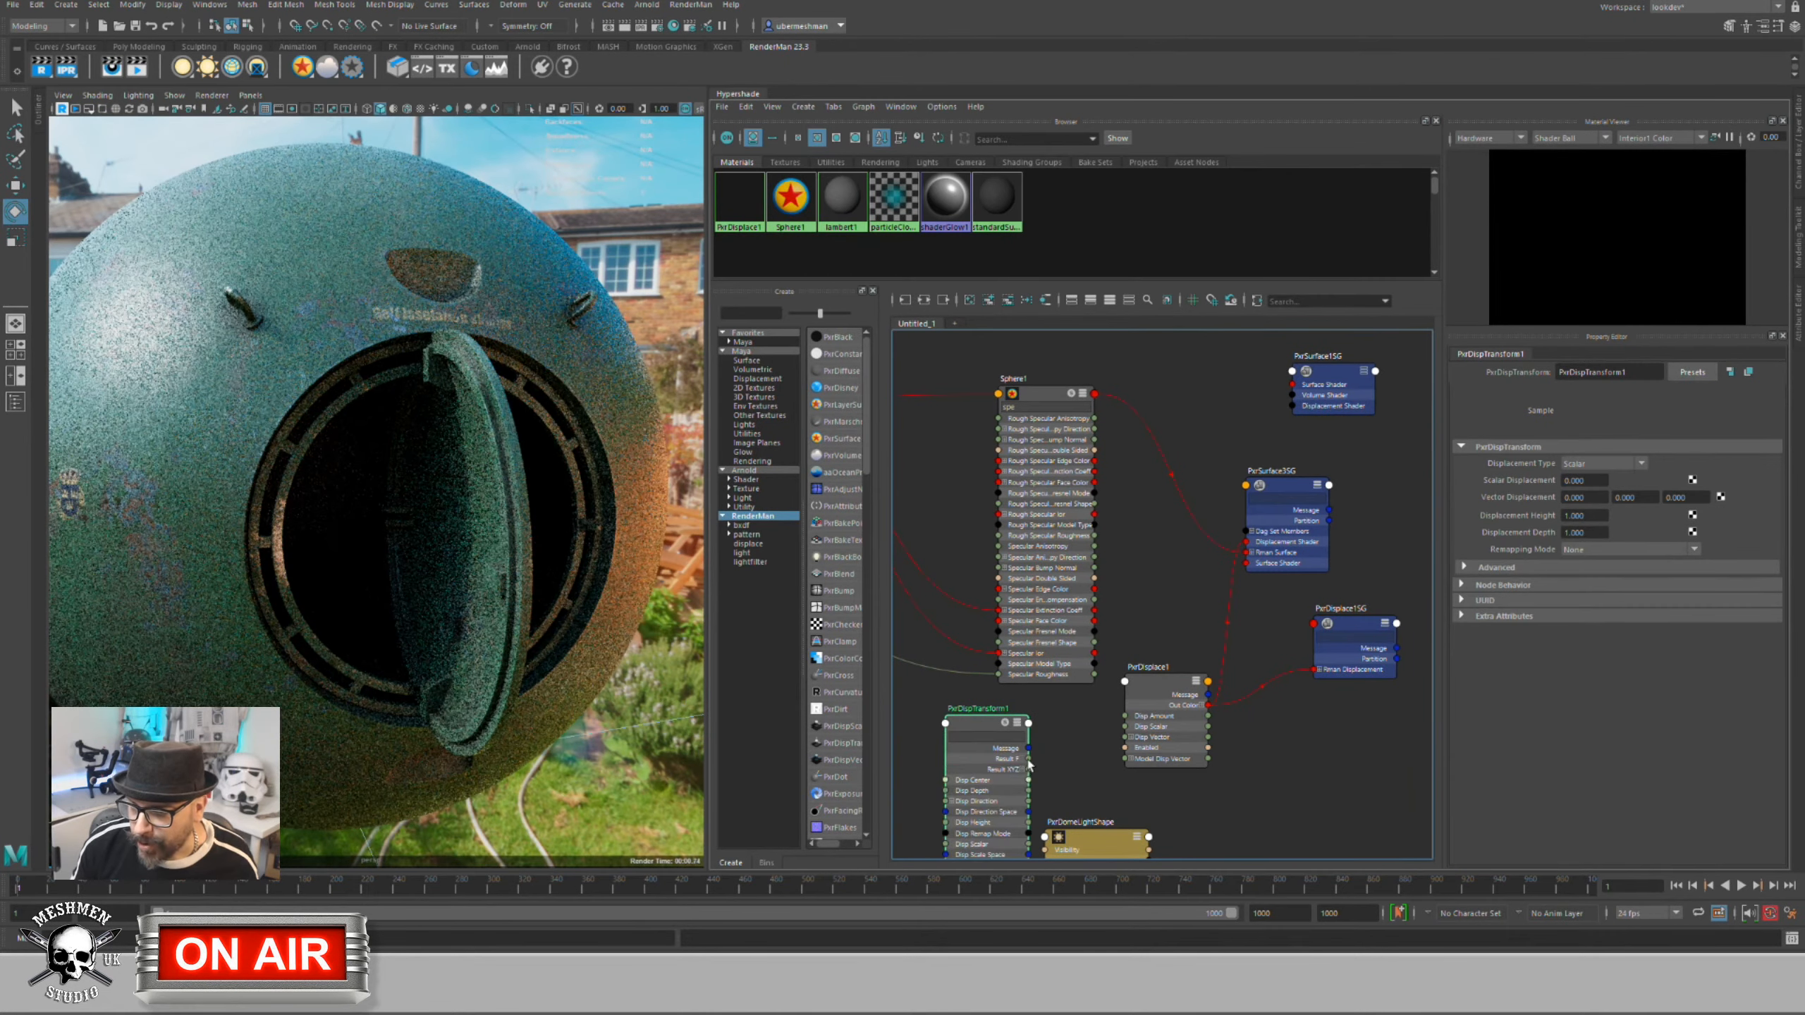
{"action": "left_click_drag", "start_coordinate": [1028, 758], "coordinate": [1130, 728]}
{"action": "left_click_drag", "start_coordinate": [979, 725], "coordinate": [984, 715]}
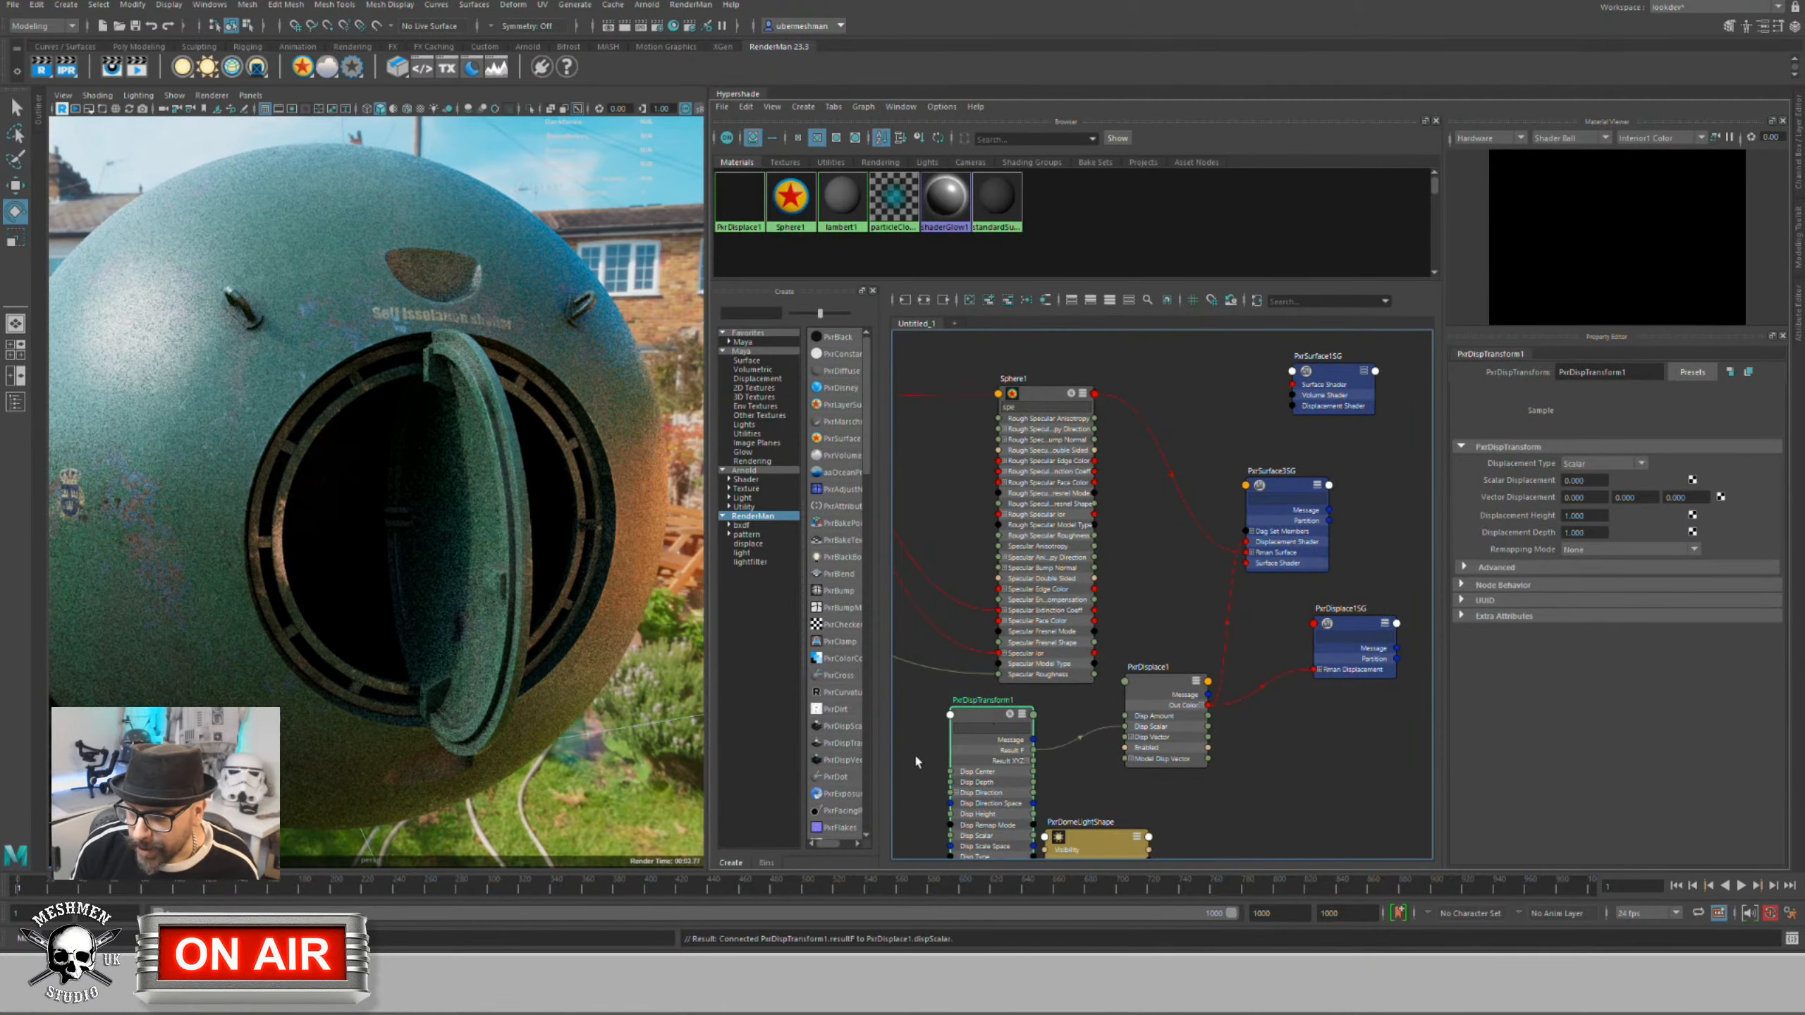
Step: Create a PxrTexture node in the graph and place it before the PxrDispTransform1 node
{"action": "middle_click_drag", "start_coordinate": [934, 758], "coordinate": [1171, 712], "text": "alt"}
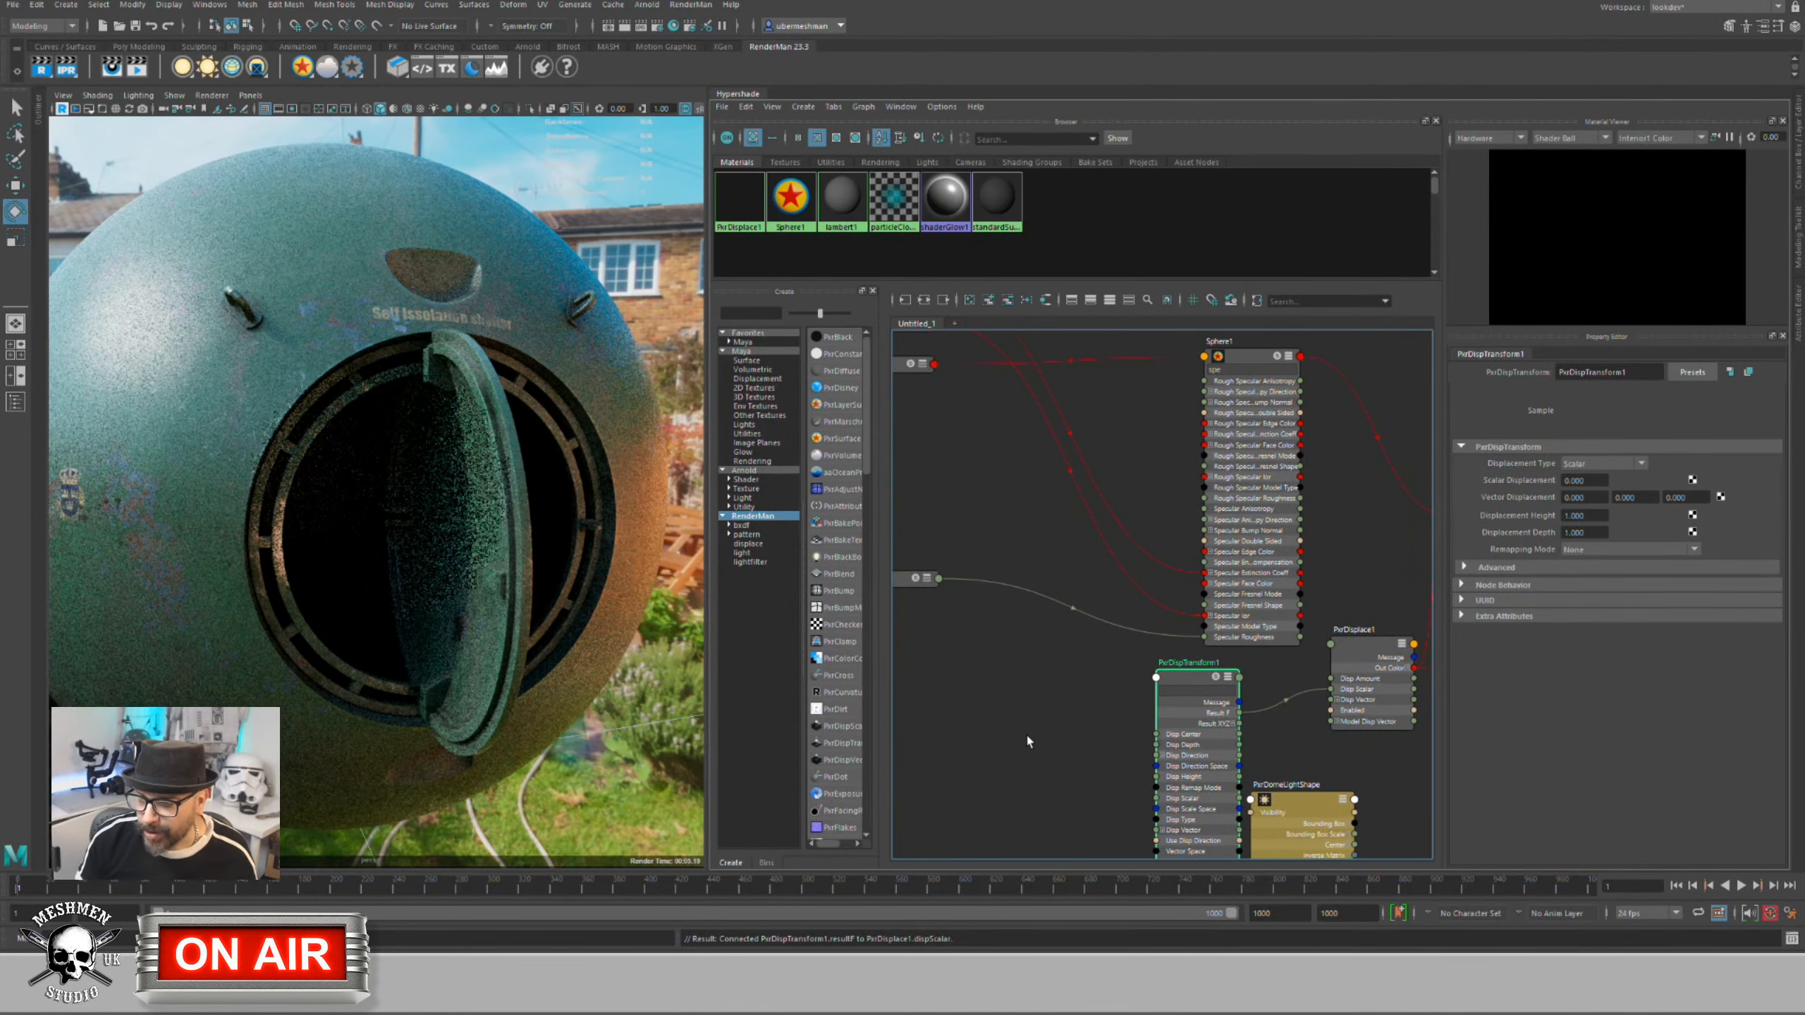
{"action": "left_click_drag", "start_coordinate": [1205, 682], "coordinate": [1193, 681]}
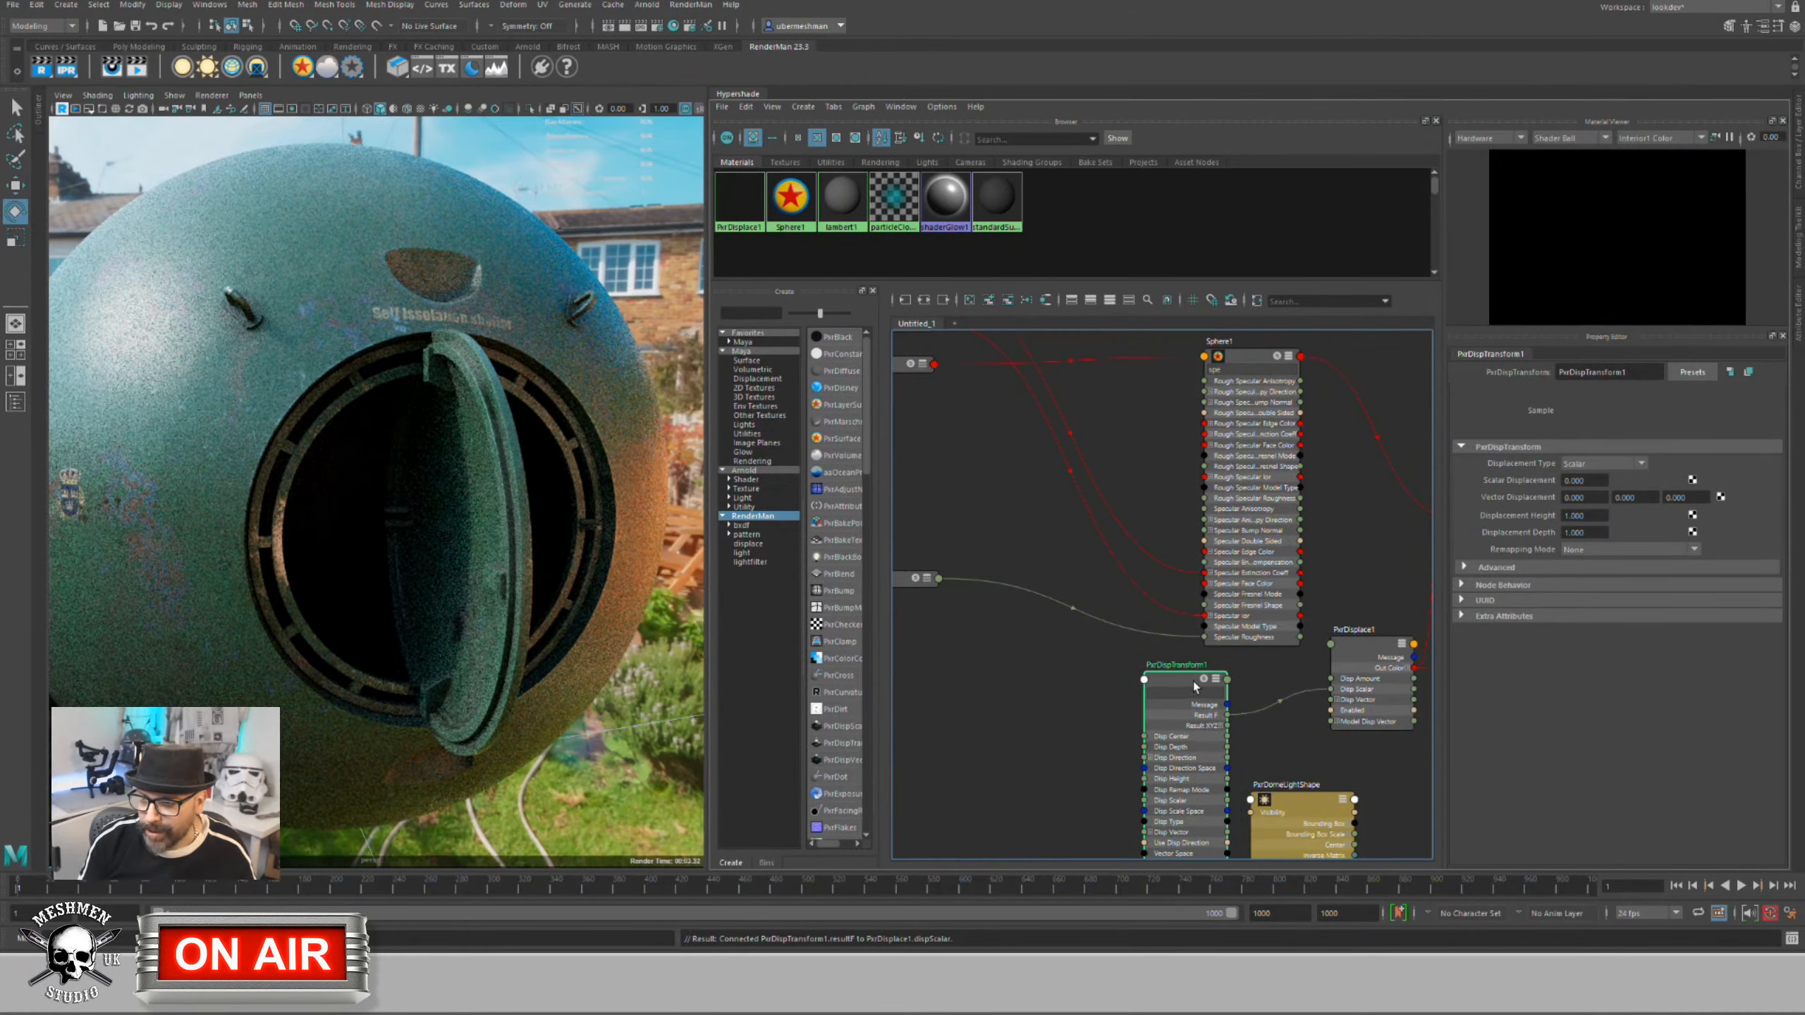
{"action": "middle_click_drag", "start_coordinate": [1081, 705], "coordinate": [1076, 691], "text": "alt"}
{"action": "key", "text": "Tab"}
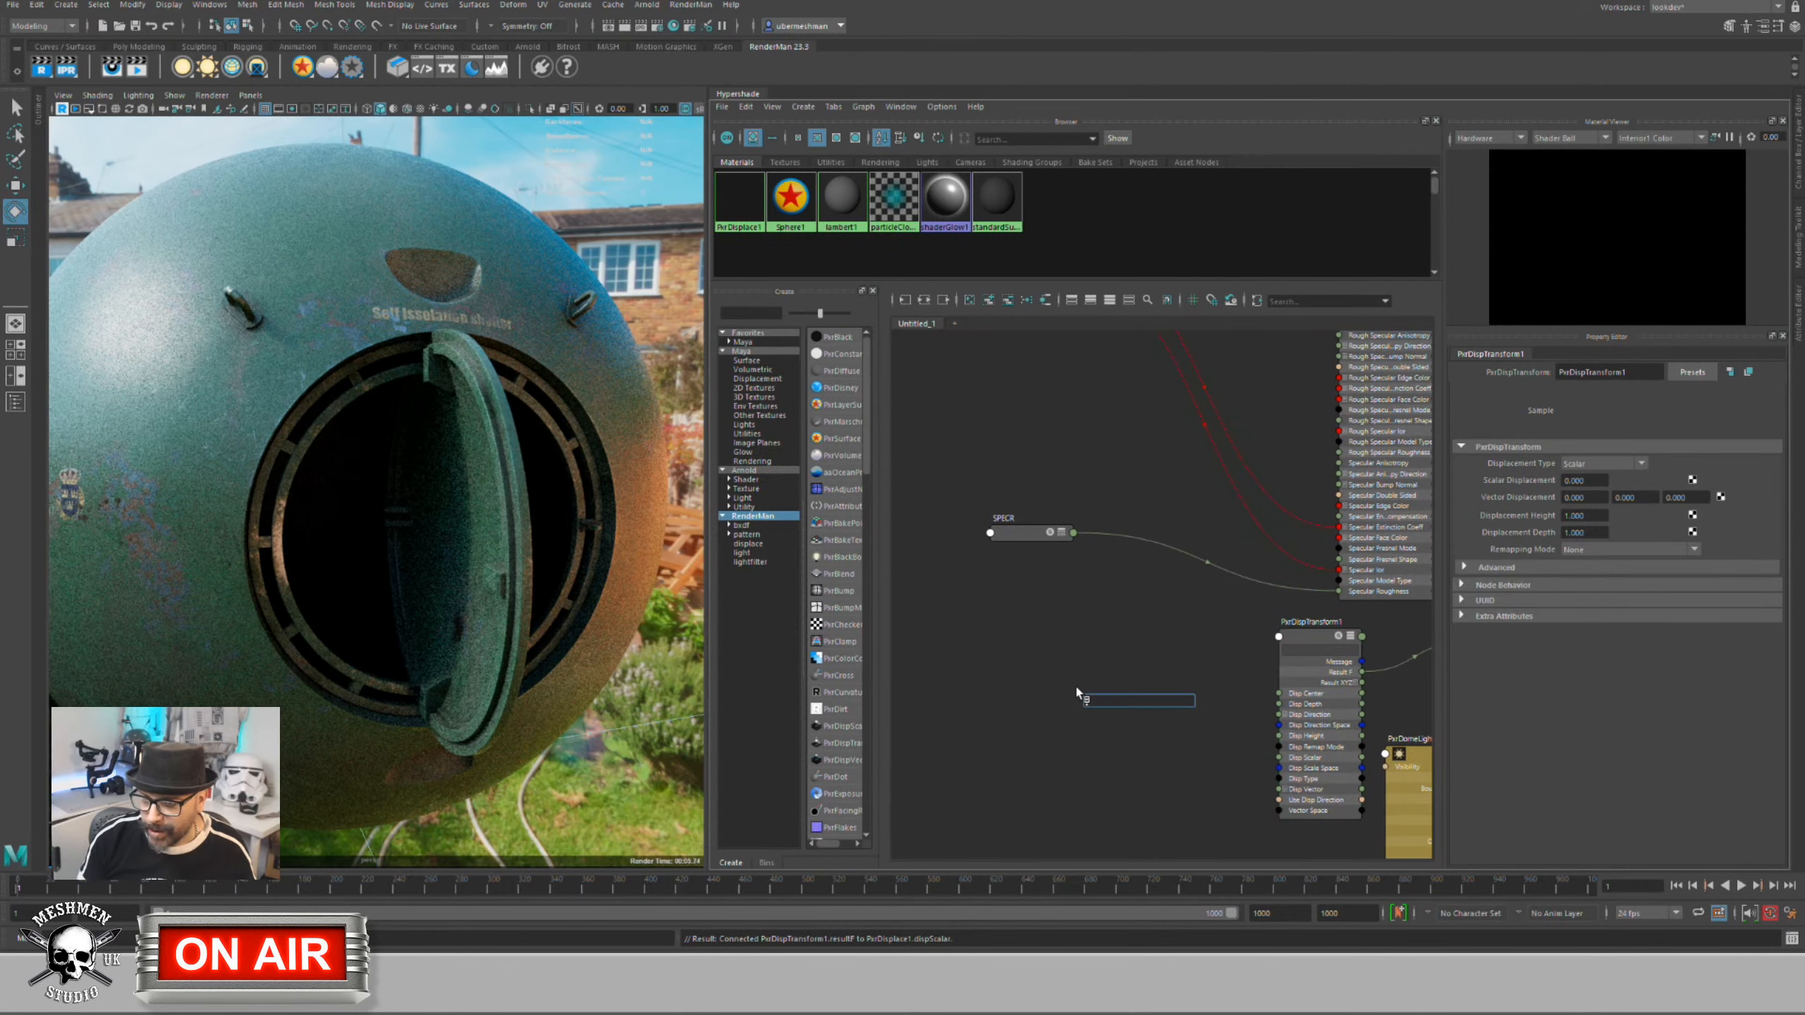
{"action": "type", "text": "pxr"}
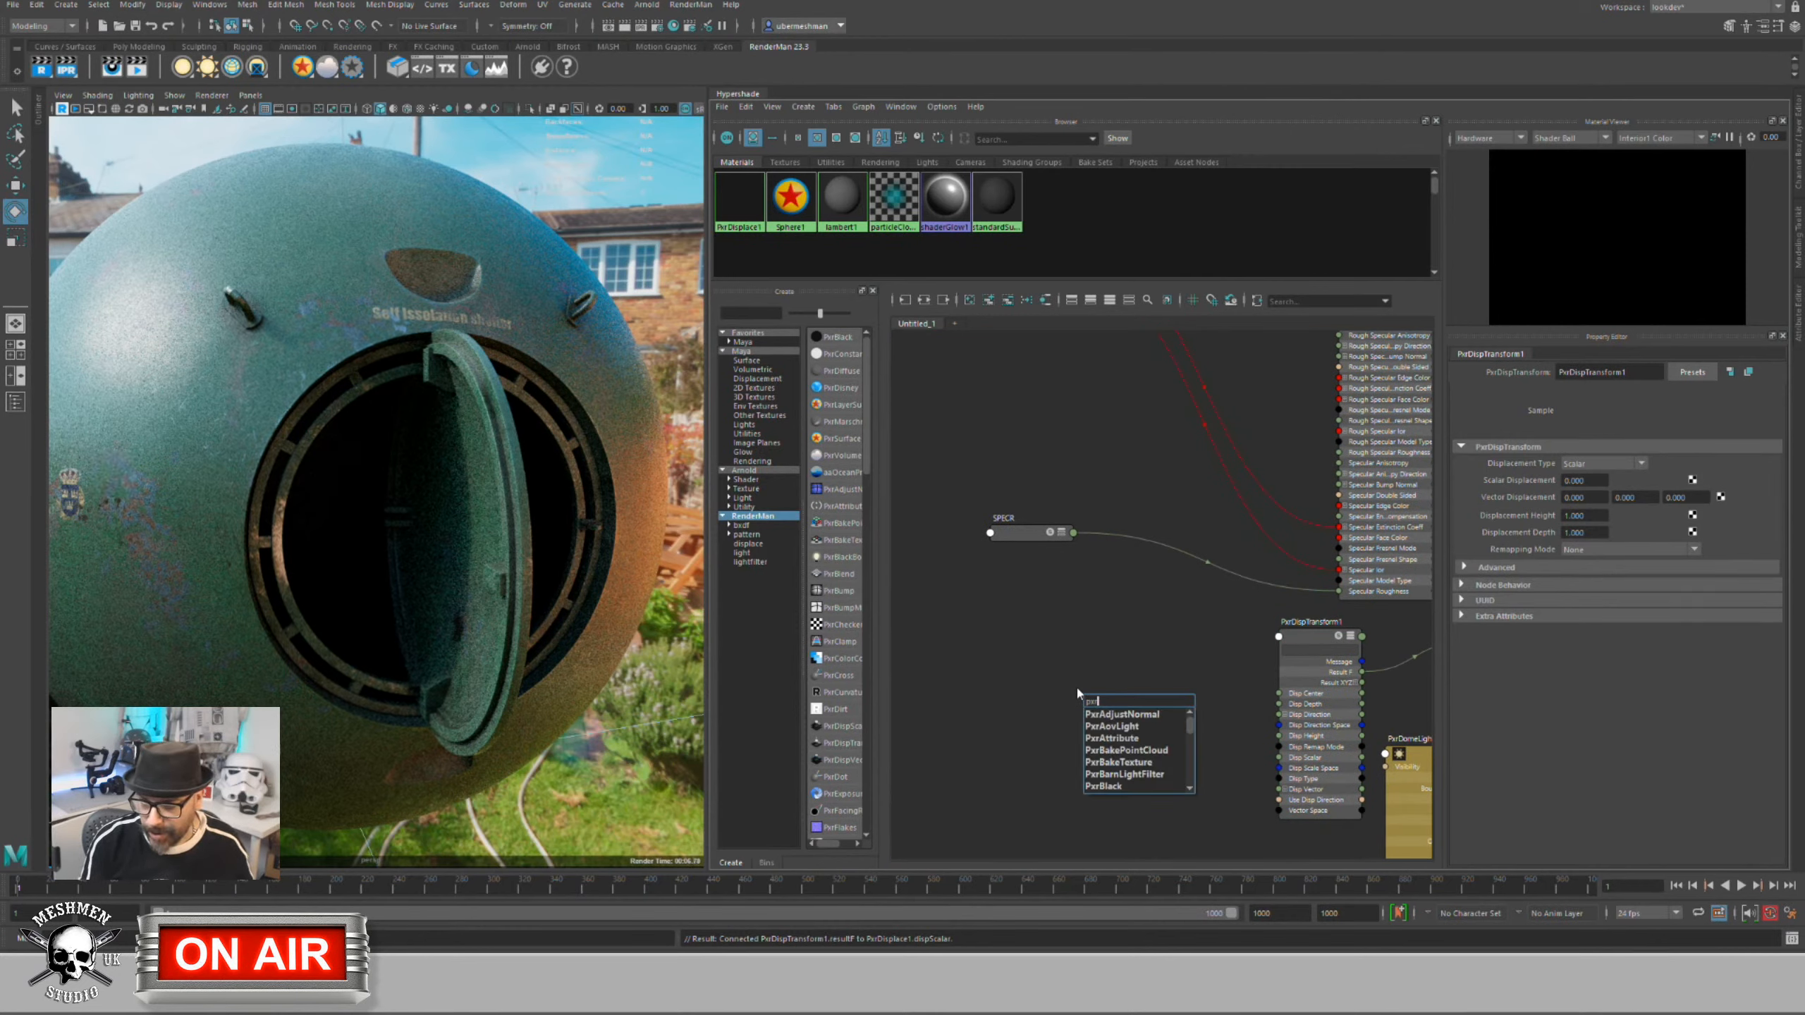
{"action": "type", "text": "t"}
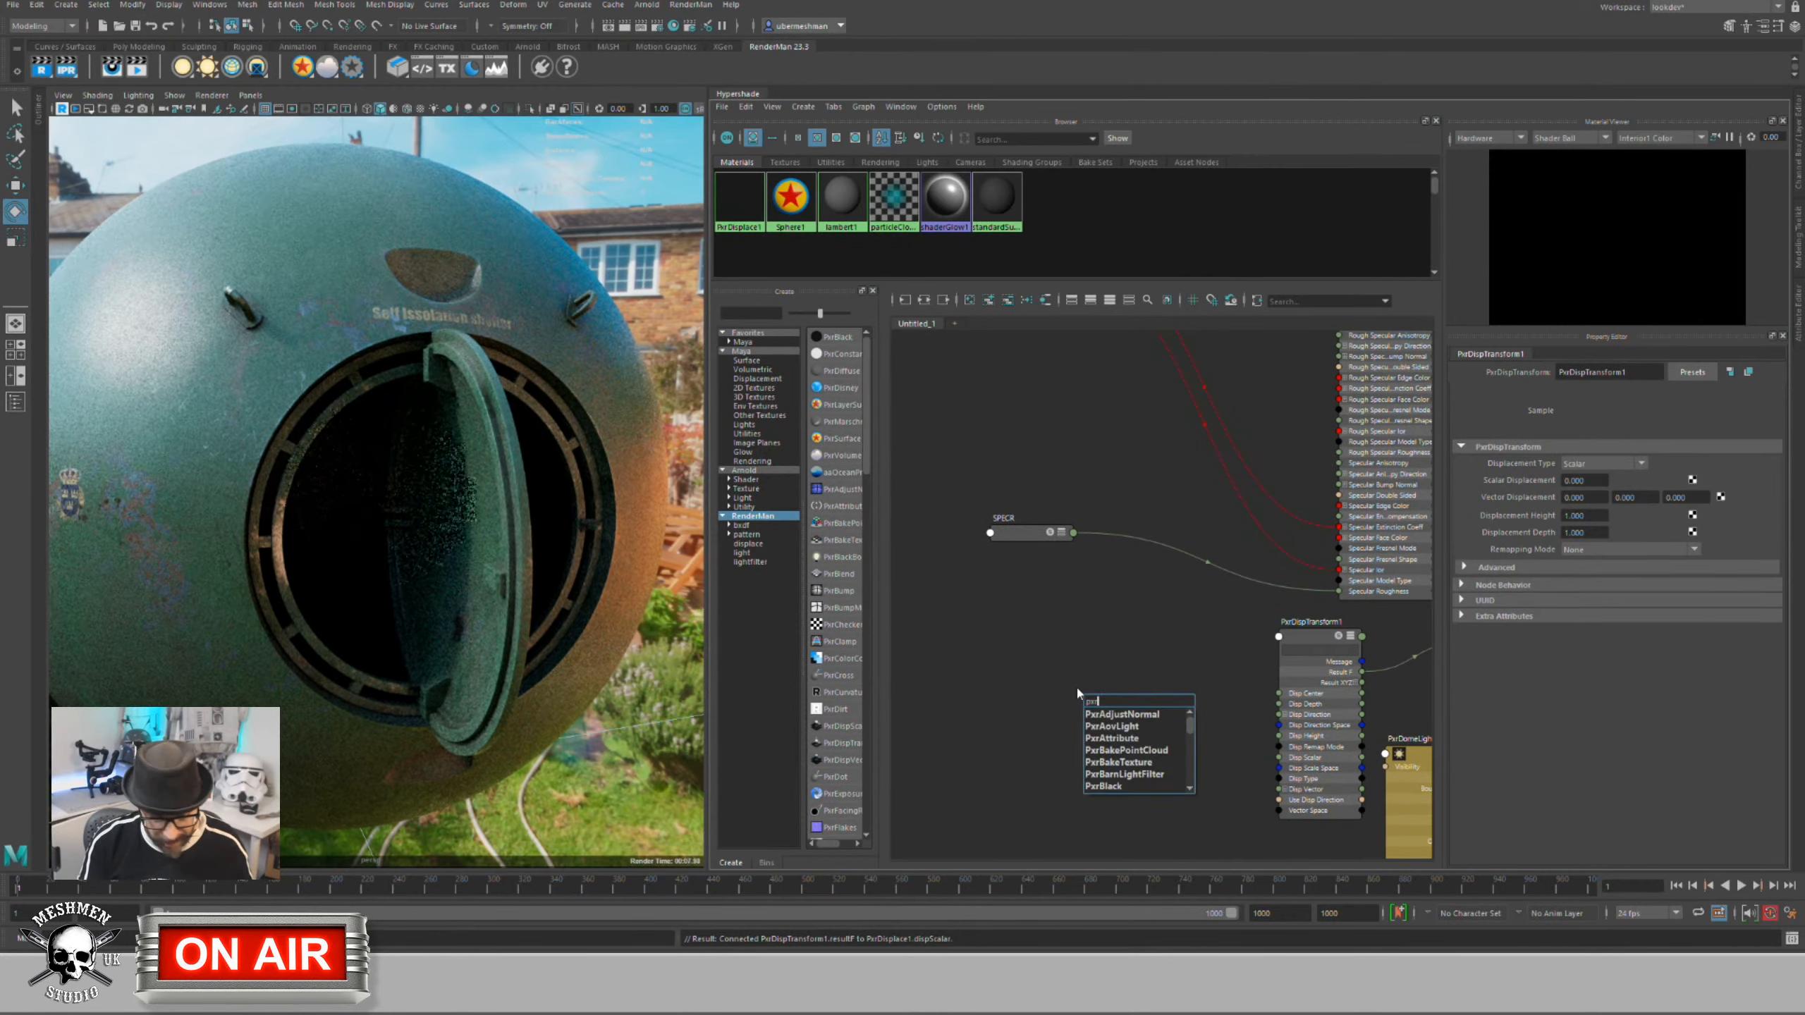
{"action": "key", "text": "Down"}
{"action": "key", "text": "Down"}
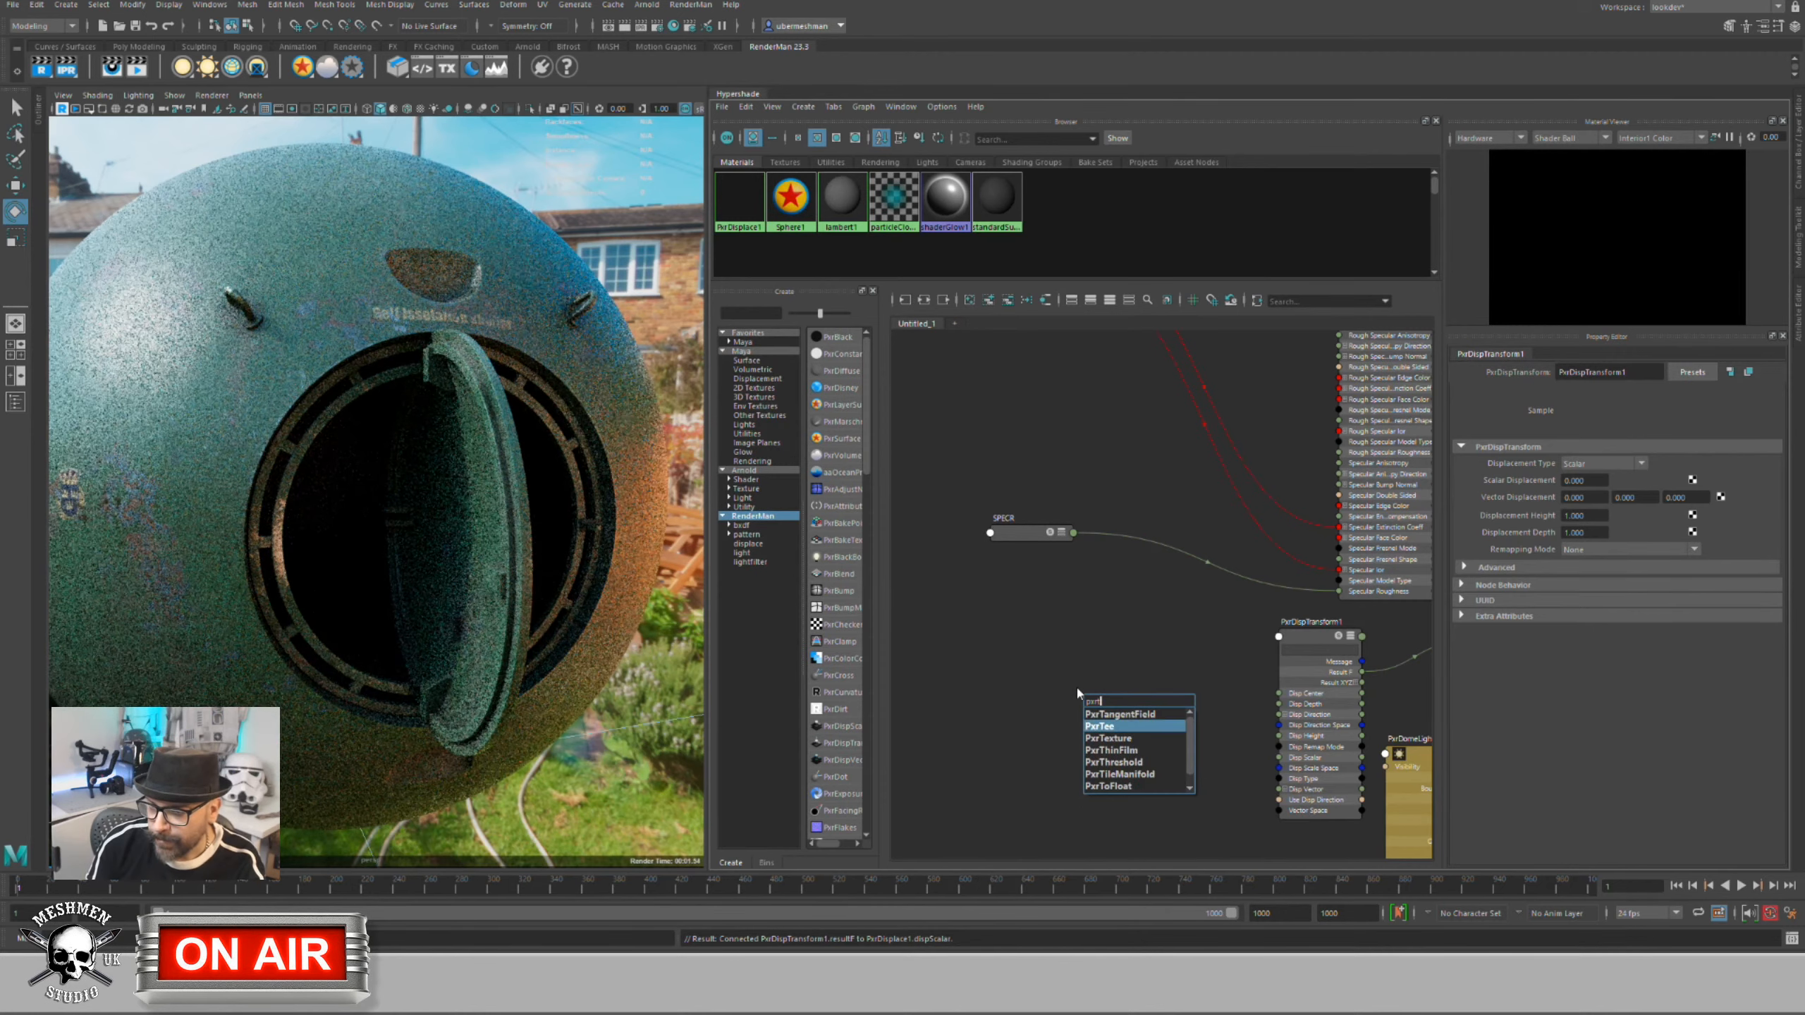
{"action": "key", "text": "Down"}
{"action": "key", "text": "Return"}
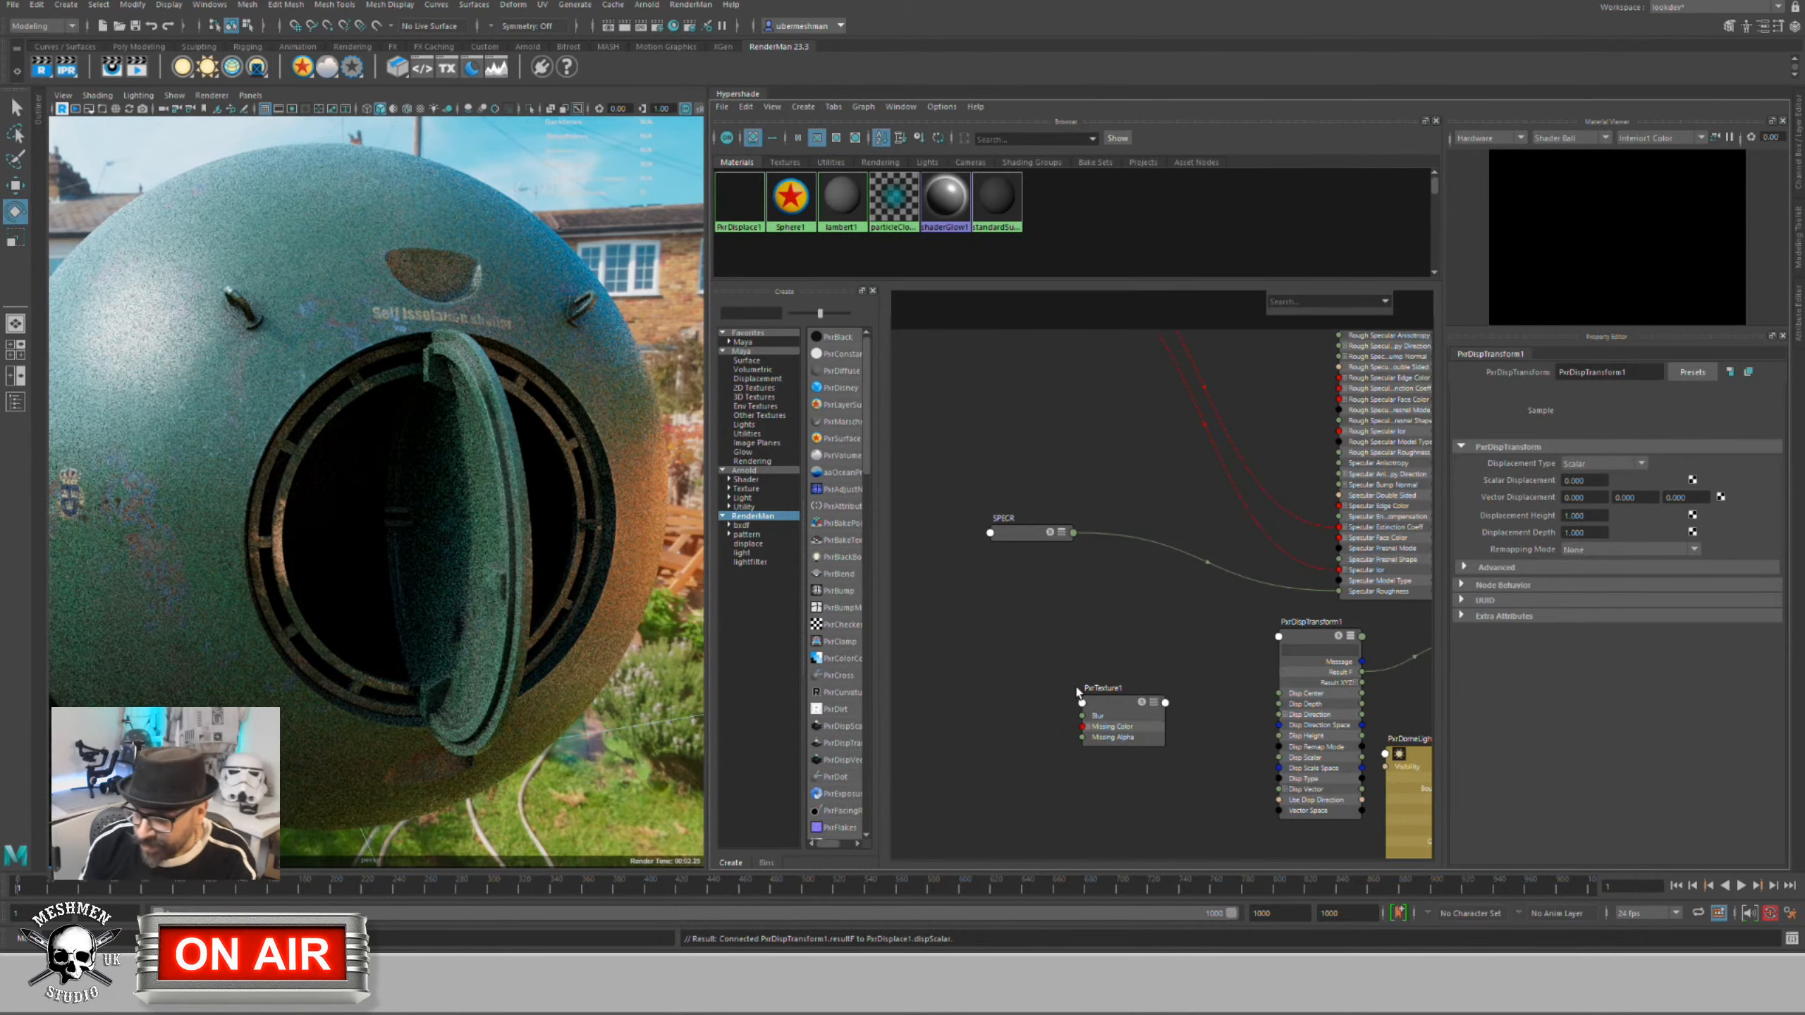
{"action": "left_click_drag", "start_coordinate": [1081, 694], "coordinate": [1052, 679]}
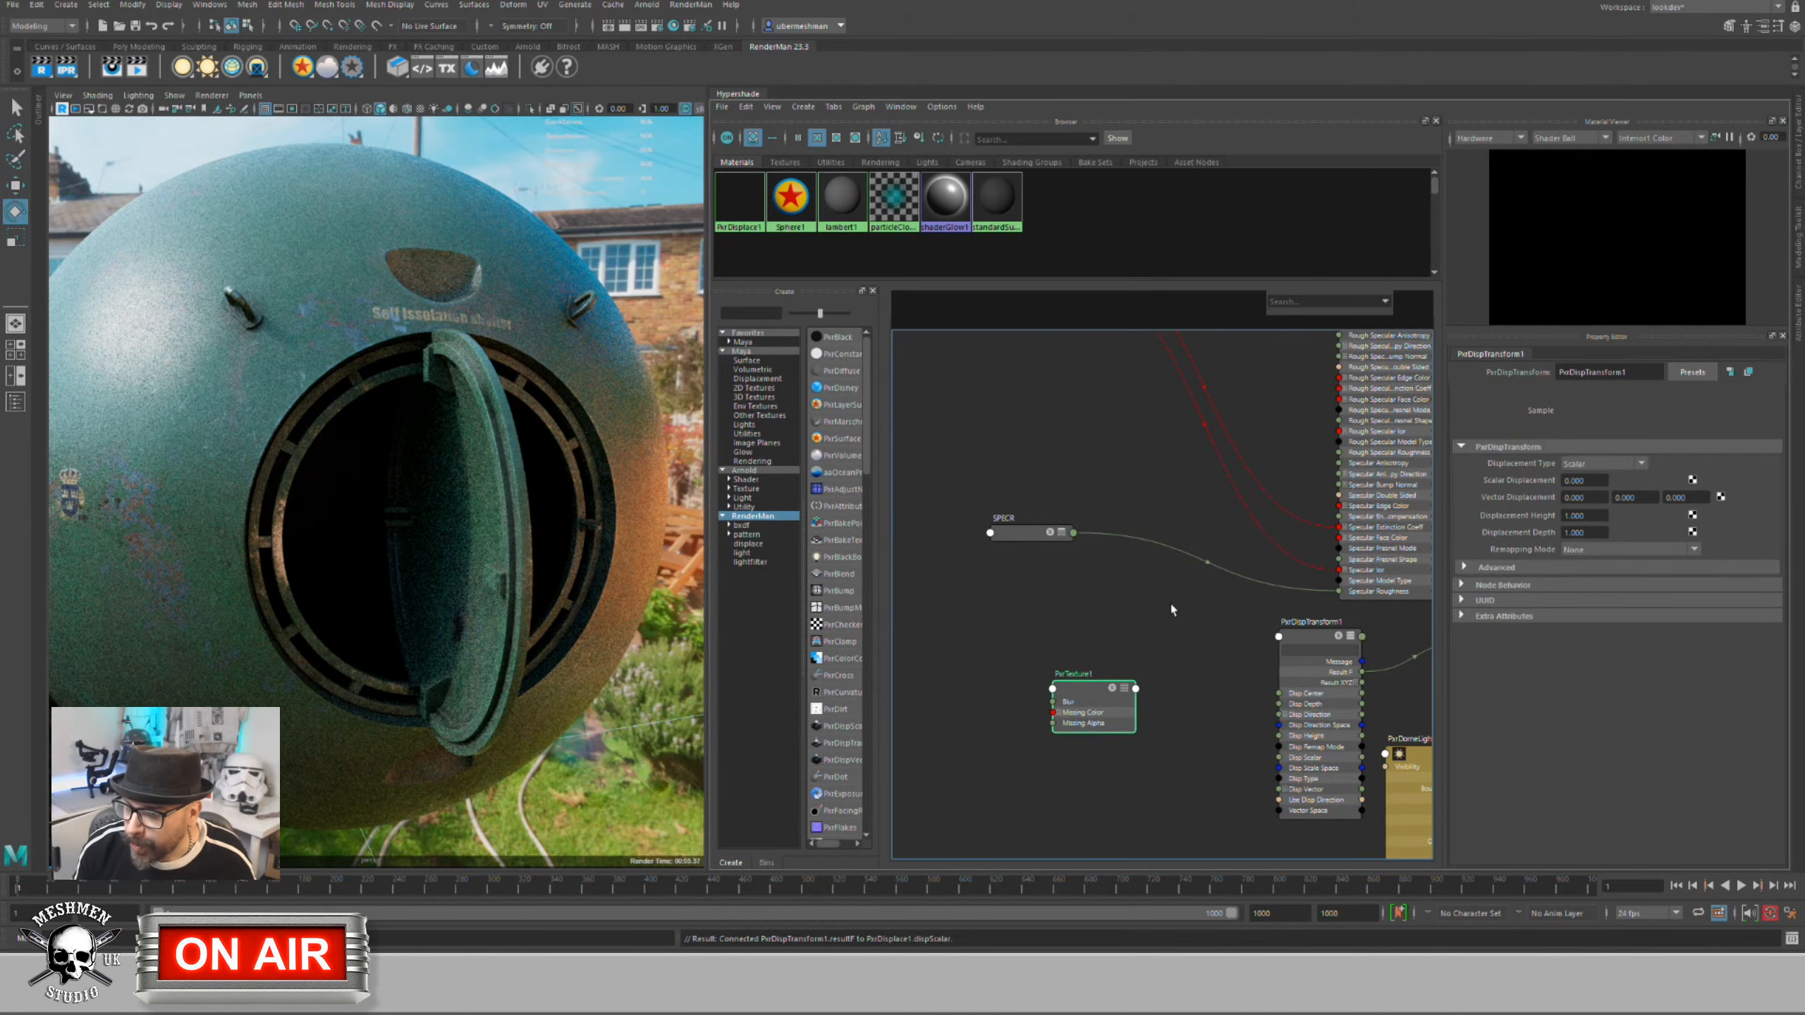
Step: Load Bump.1001.exr.tex from the spheremaps folder as the new texture node's file
{"action": "double_click", "coordinate": [1098, 691]}
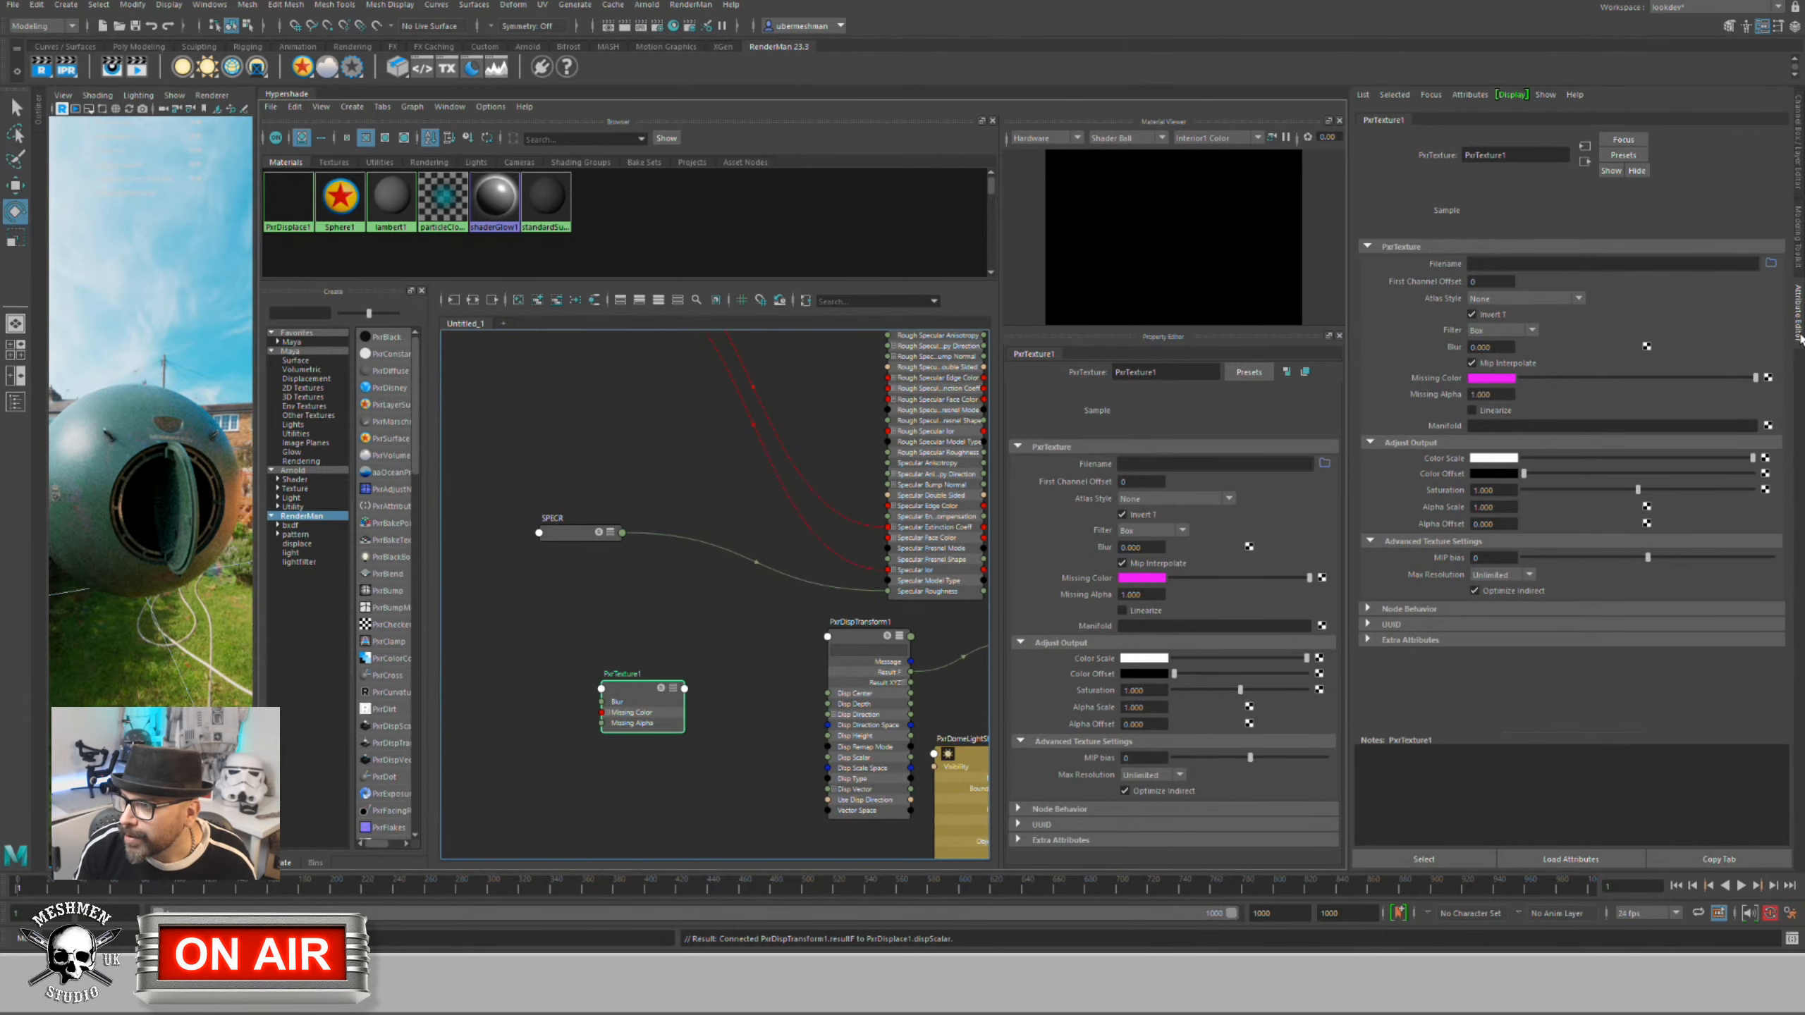
{"action": "left_click", "coordinate": [1799, 334]}
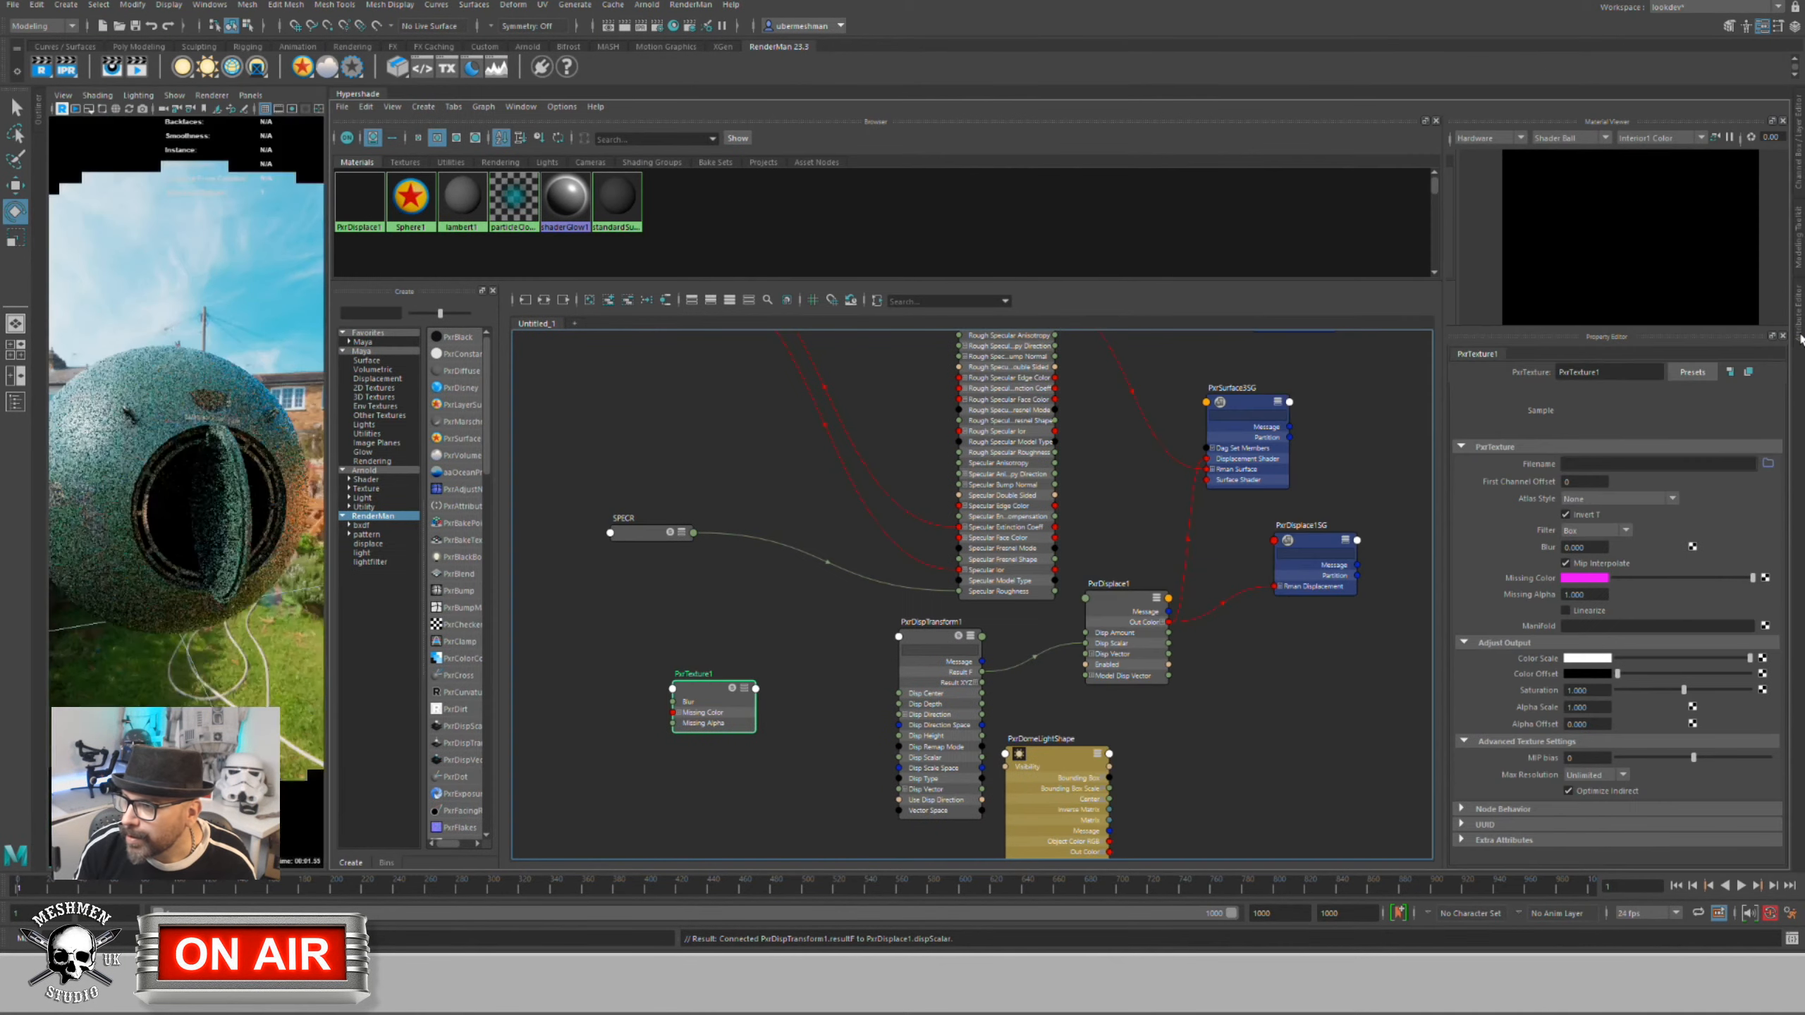
{"action": "left_click", "coordinate": [1768, 464]}
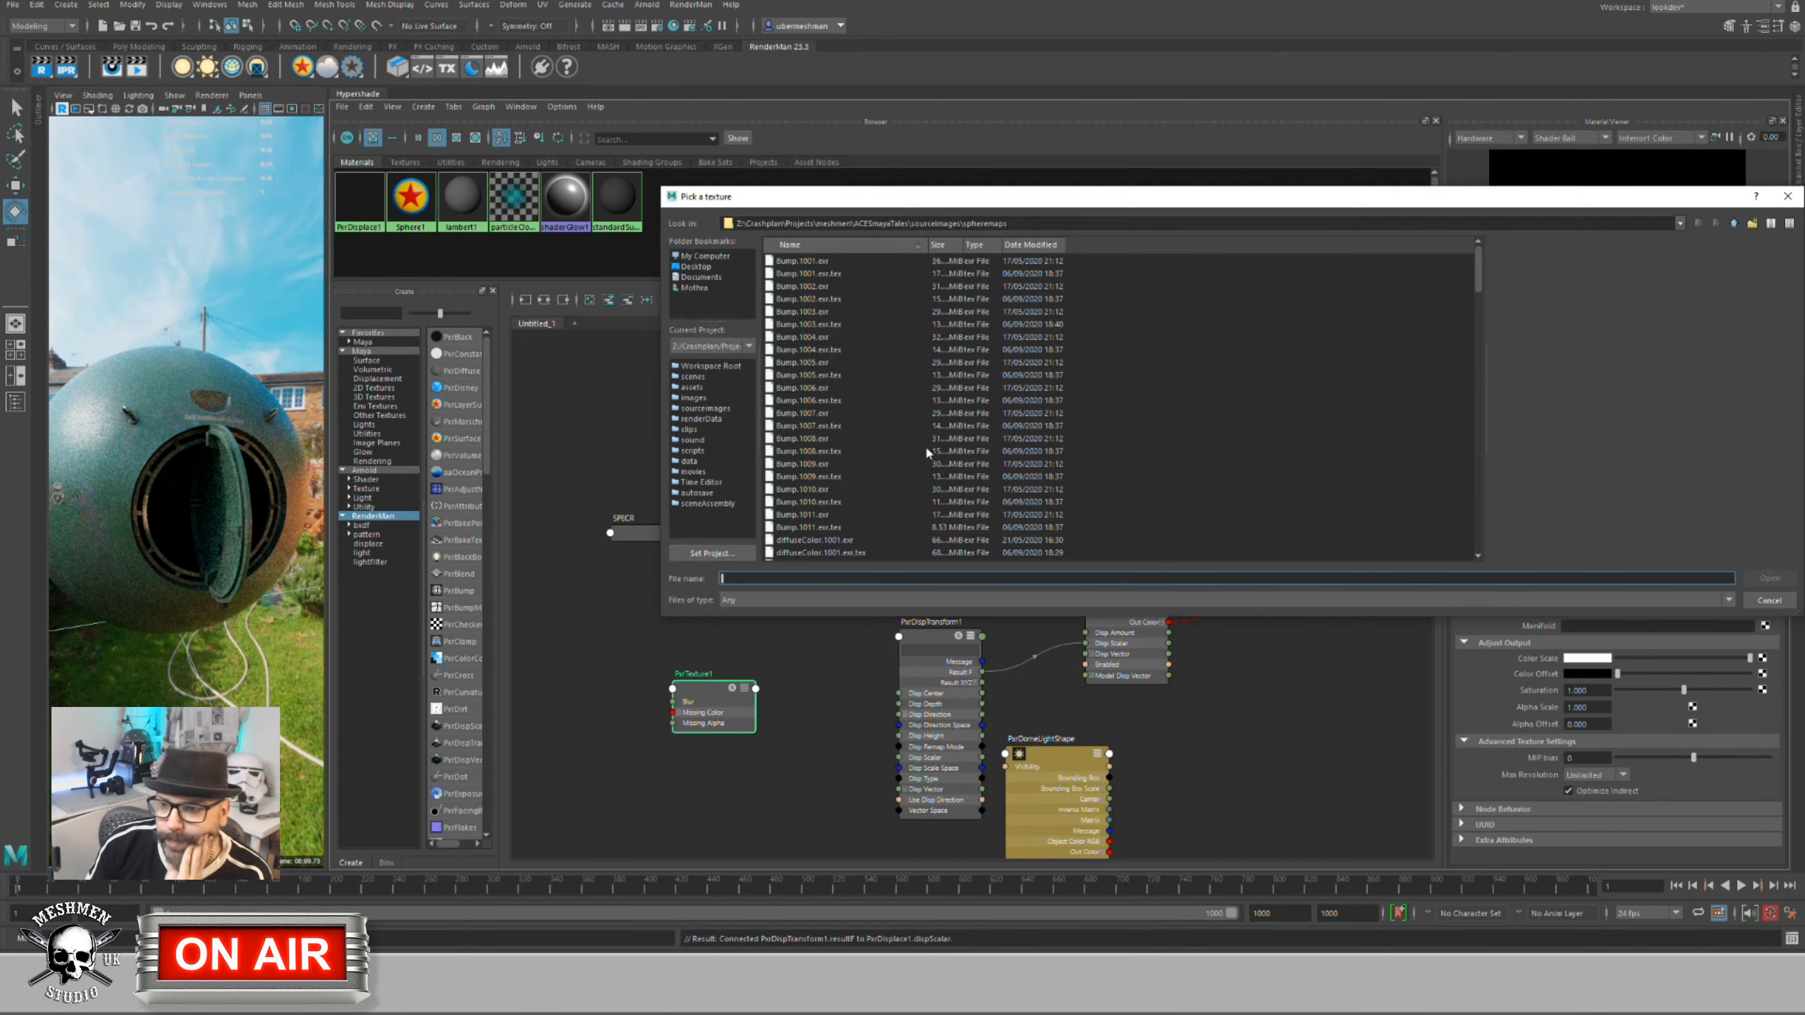
{"action": "scroll", "coordinate": [922, 451], "scroll_direction": "up", "scroll_amount": 6}
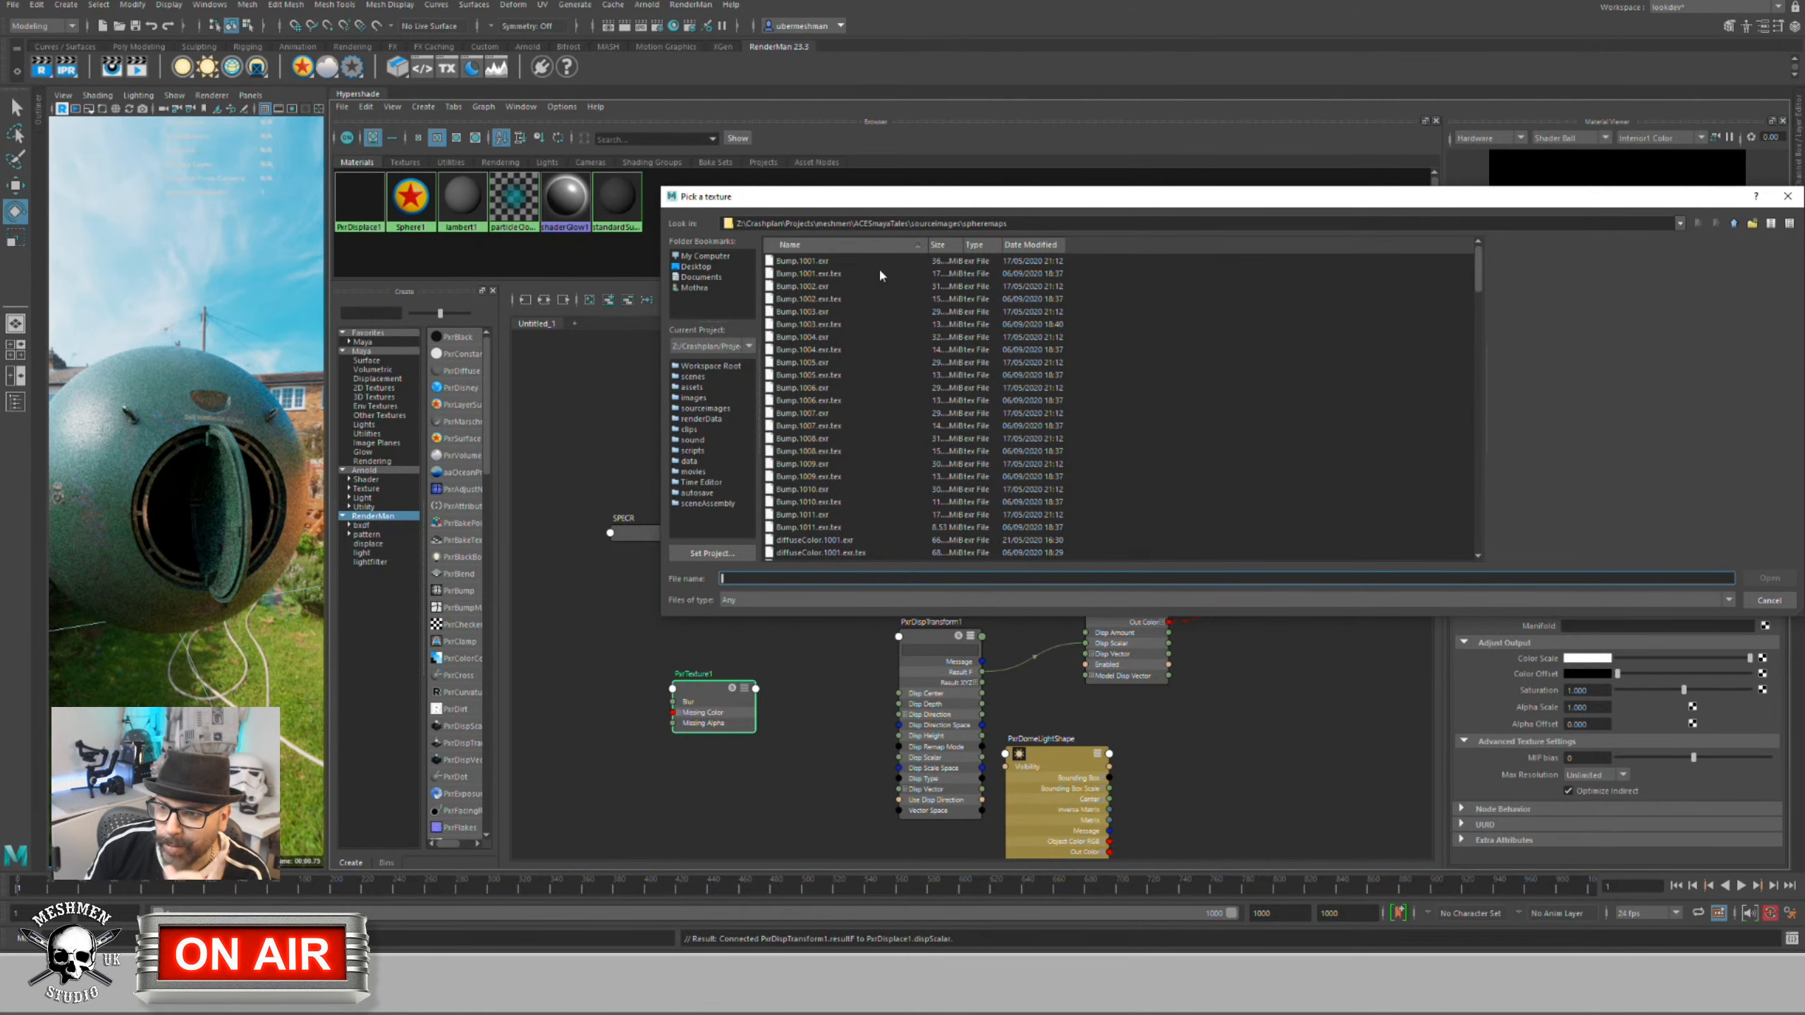
{"action": "left_click", "coordinate": [829, 276]}
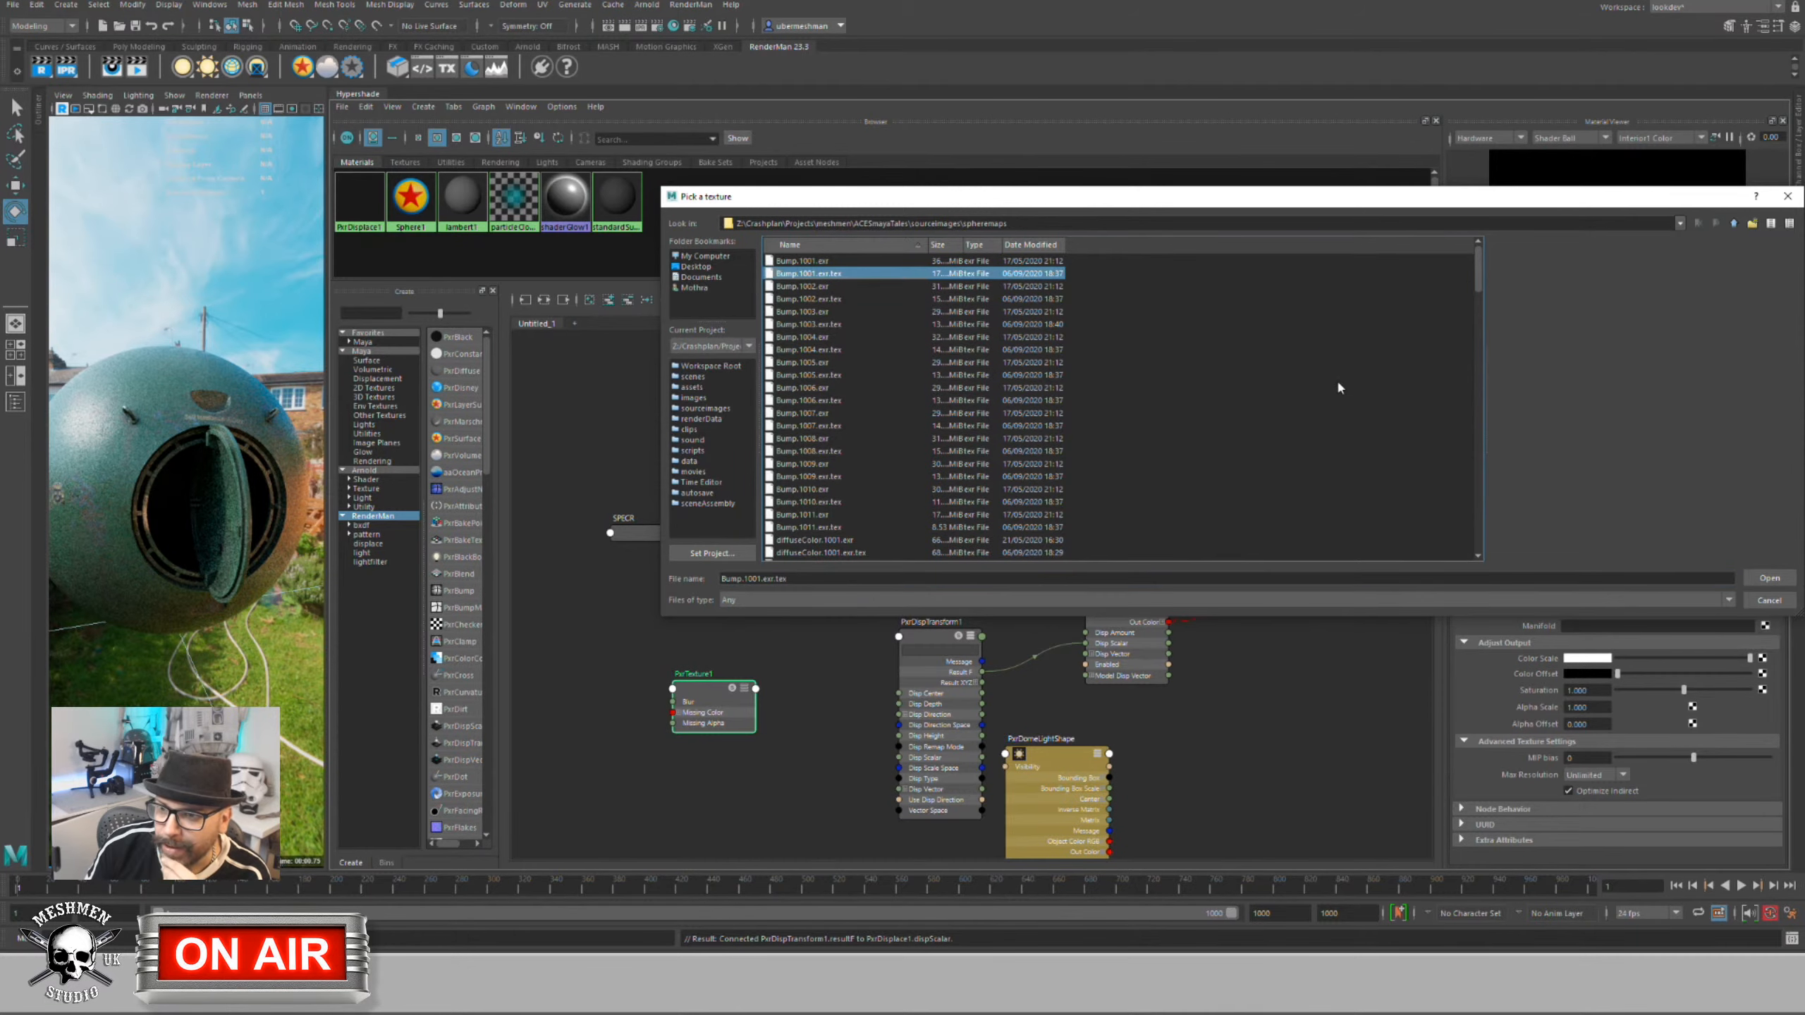
{"action": "left_click", "coordinate": [1770, 578]}
{"action": "left_click_drag", "start_coordinate": [715, 691], "coordinate": [713, 689]}
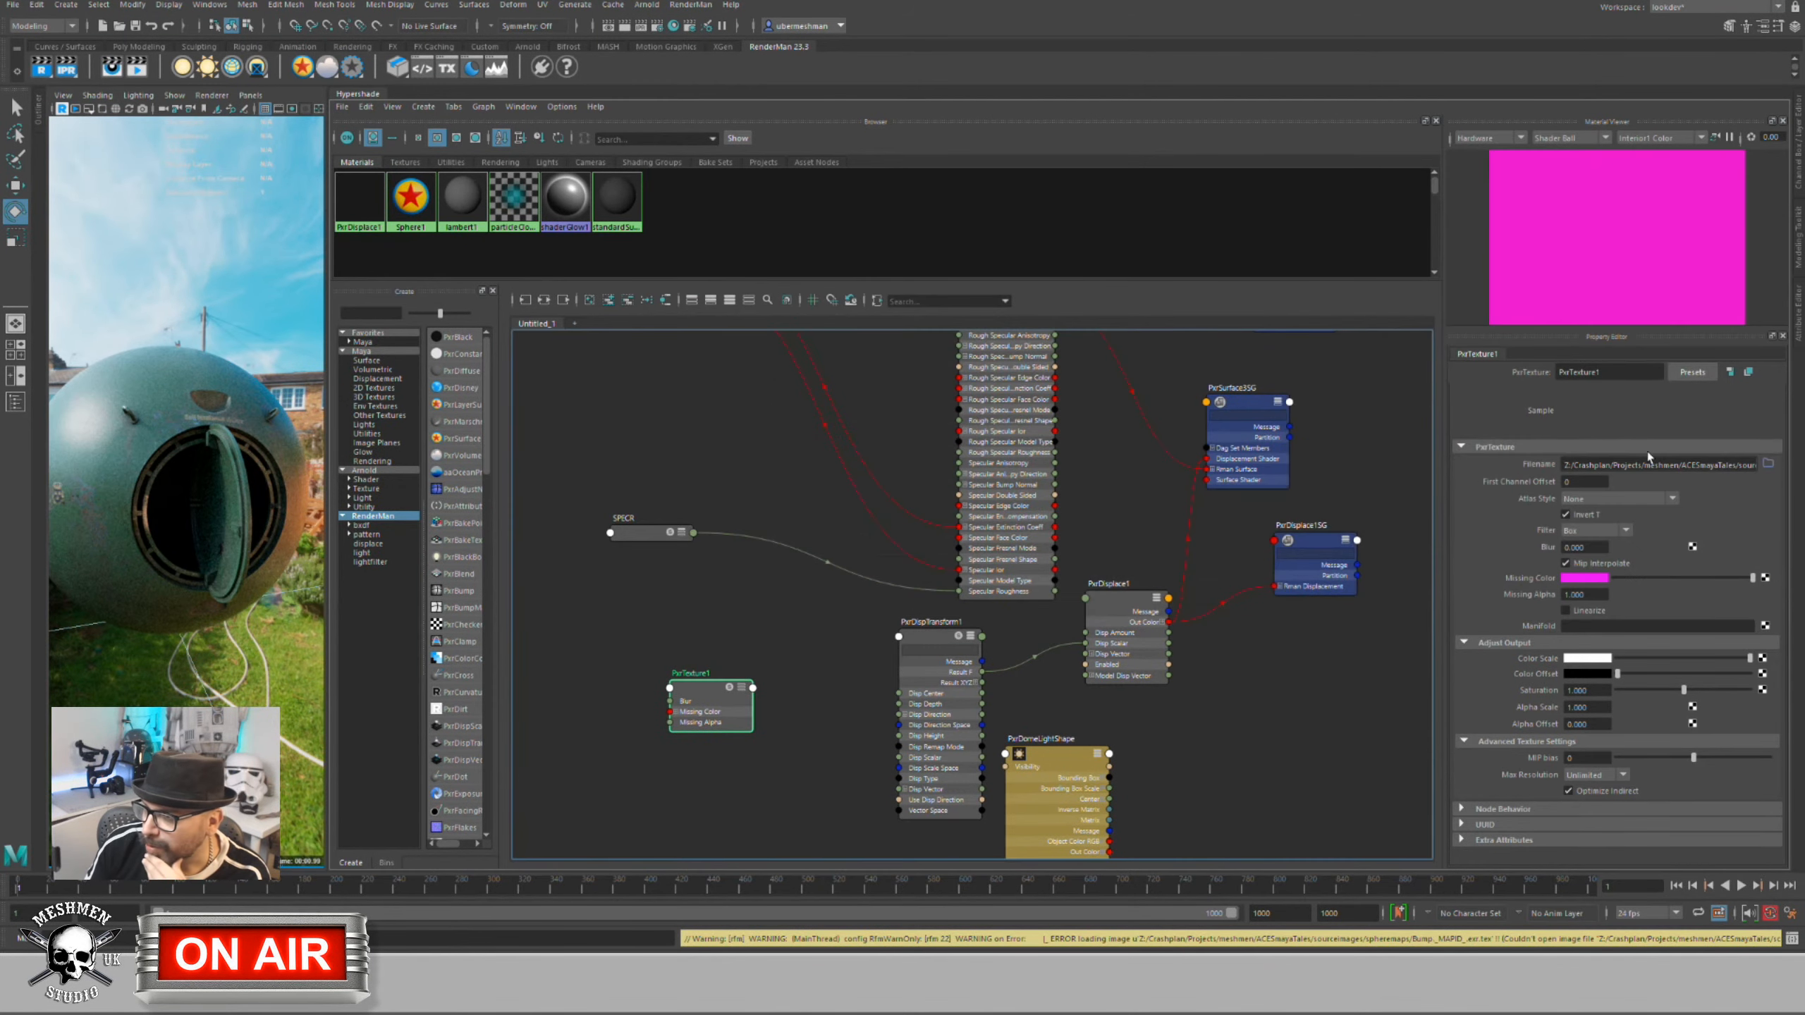
Step: Set the texture node's atlas style to UDIM (Mari)
{"action": "left_click", "coordinate": [1631, 498]}
{"action": "left_click", "coordinate": [1594, 532]}
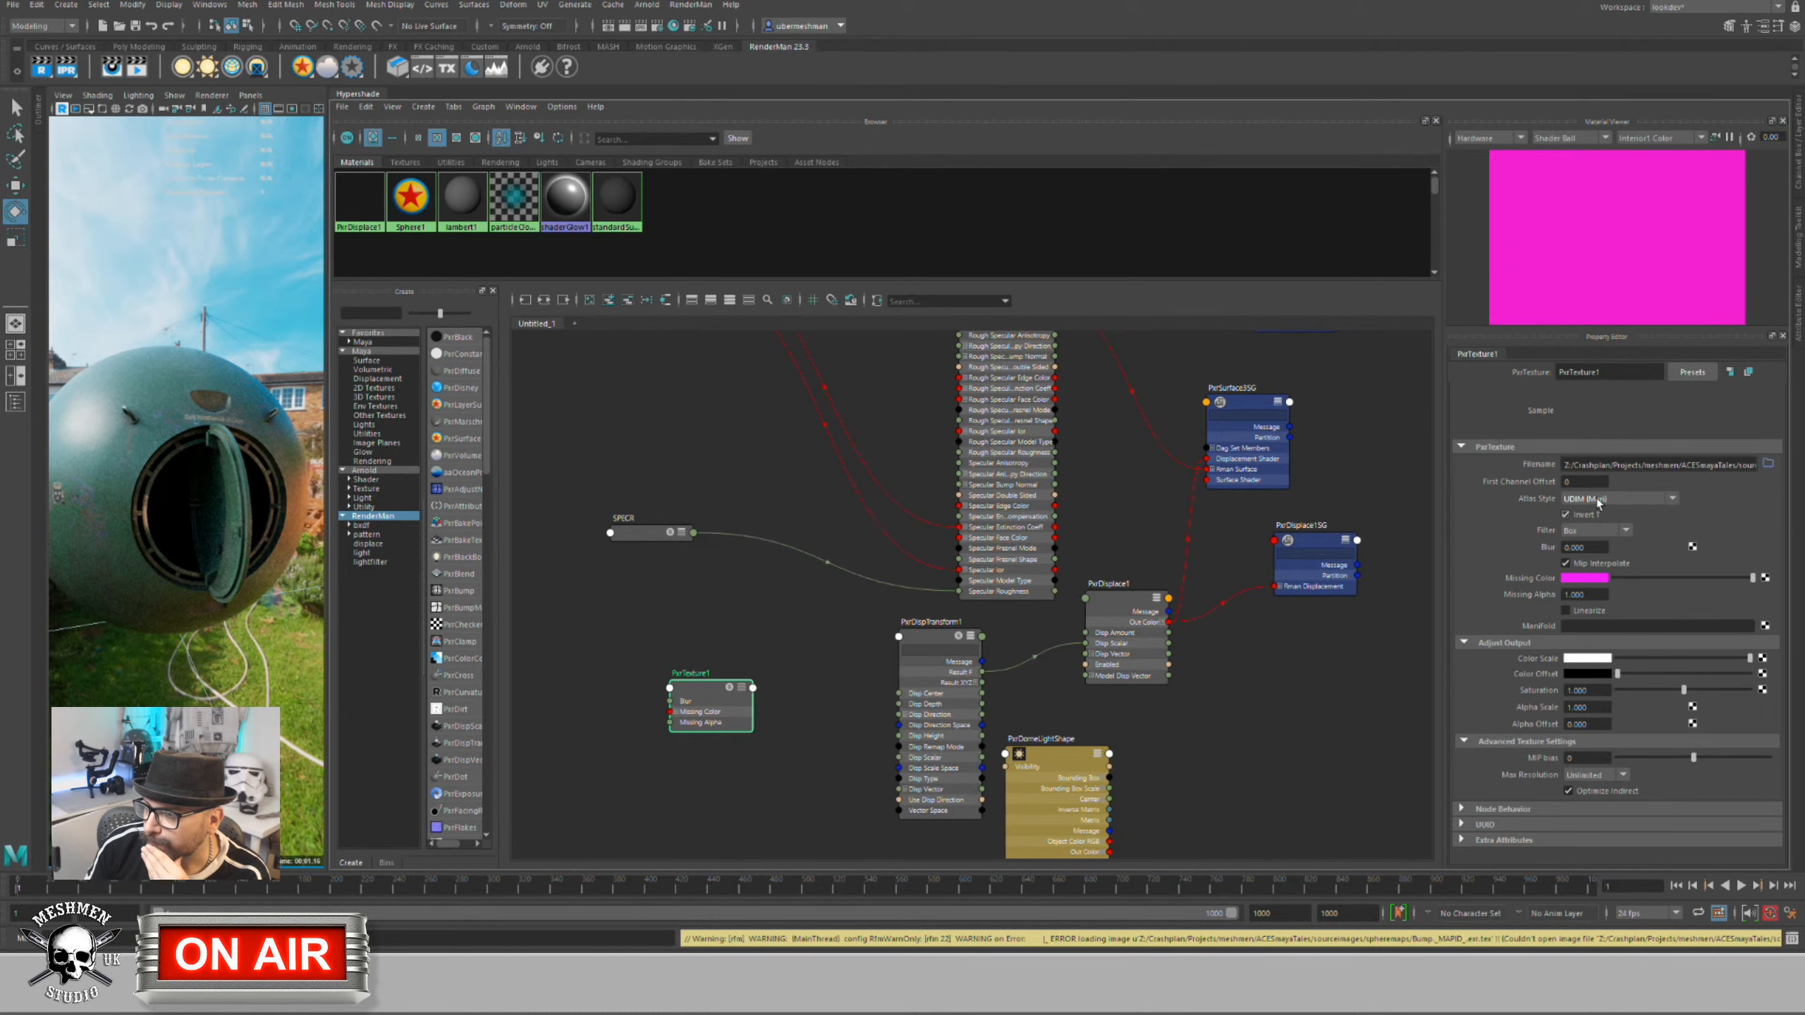
{"action": "left_click", "coordinate": [1599, 499]}
{"action": "left_click", "coordinate": [1587, 532]}
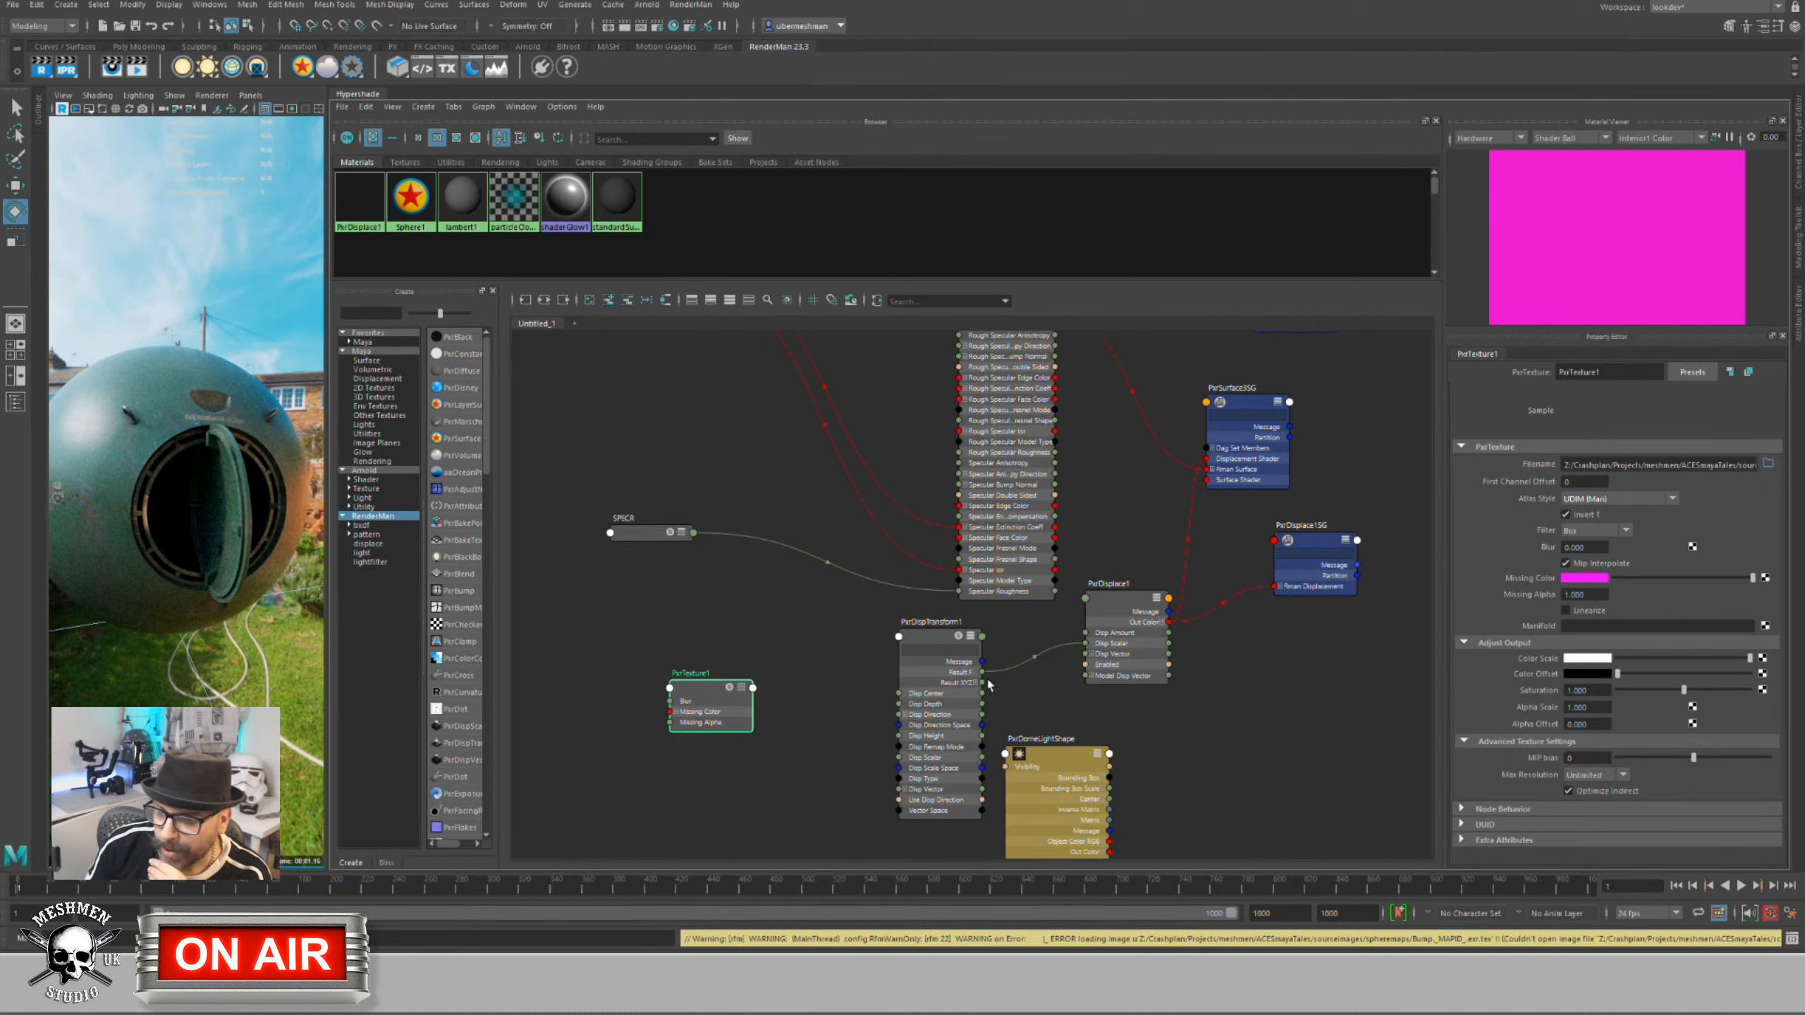
Step: Expand the PxrTexture1 node and connect its Result R output to the Disp Scalar input of PxrDispTransform1
{"action": "left_click_drag", "start_coordinate": [718, 690], "coordinate": [696, 697]}
{"action": "key", "text": "3"}
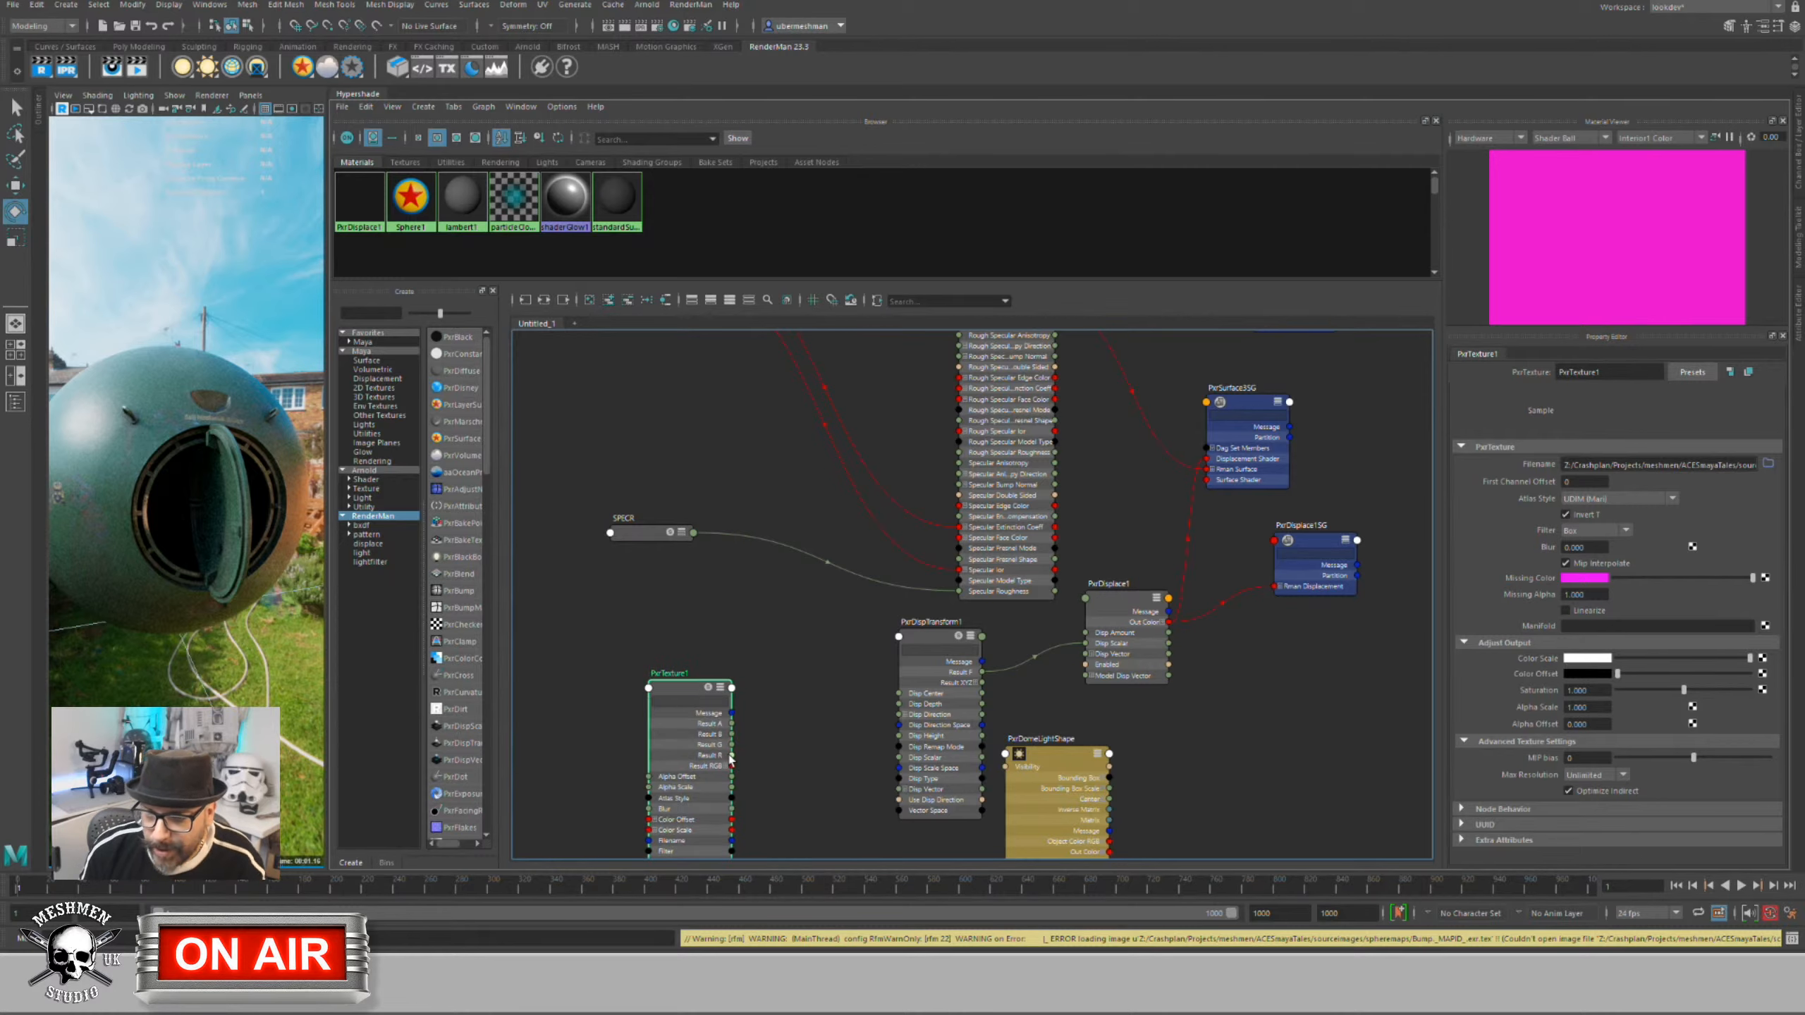
{"action": "left_click_drag", "start_coordinate": [732, 755], "coordinate": [901, 761]}
{"action": "left_click_drag", "start_coordinate": [687, 684], "coordinate": [679, 686]}
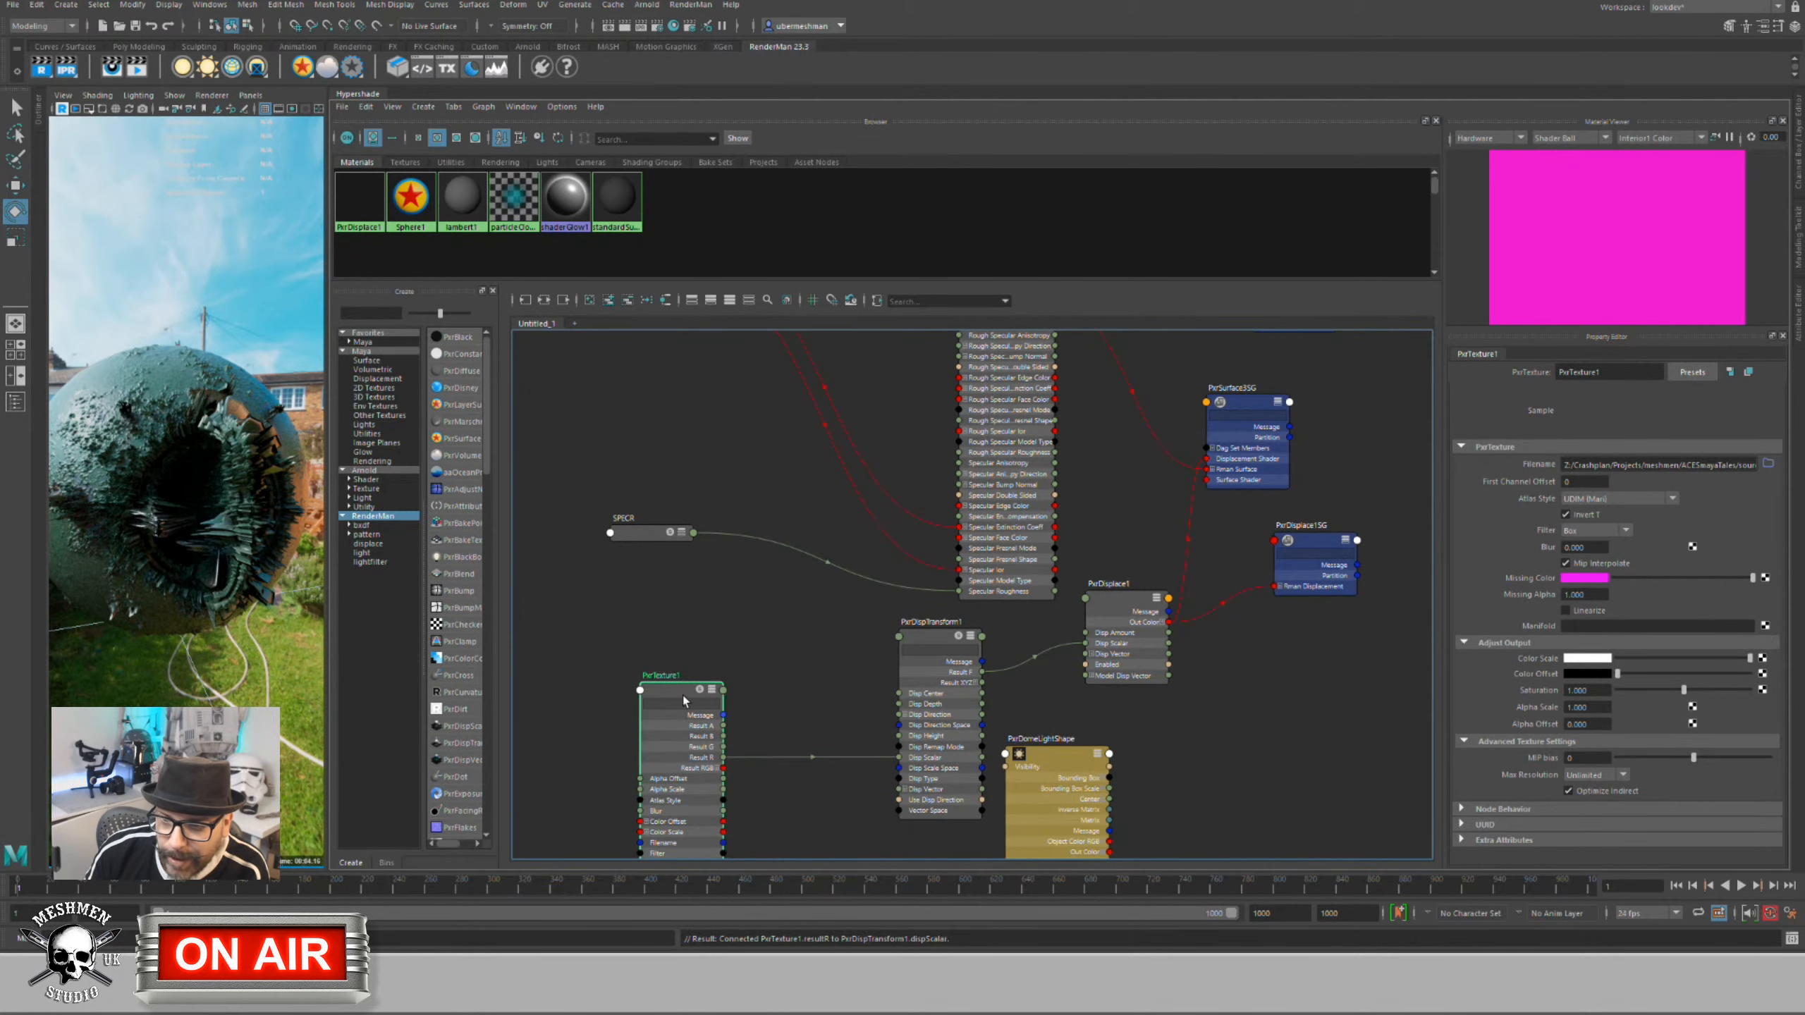
{"action": "left_click_drag", "start_coordinate": [682, 695], "coordinate": [692, 690]}
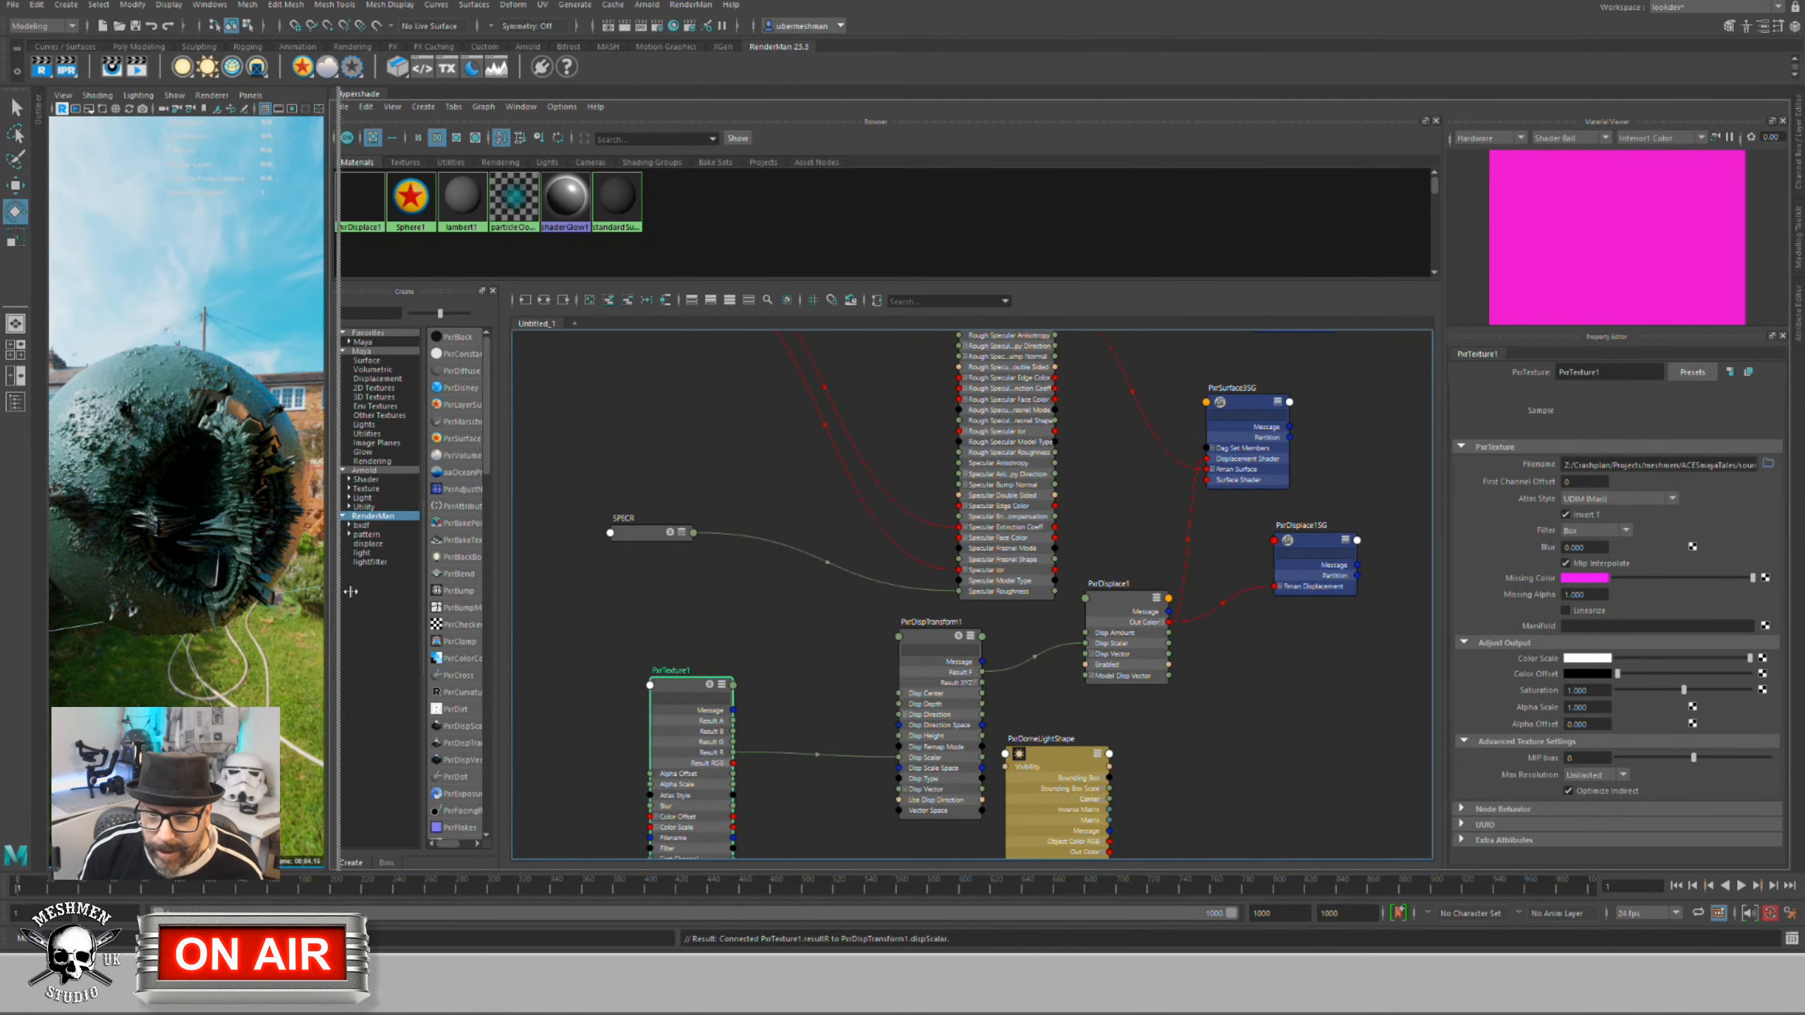
Step: Enlarge the render viewport and examine the sphere's displaced surface up close
{"action": "left_click_drag", "start_coordinate": [351, 591], "coordinate": [418, 592]}
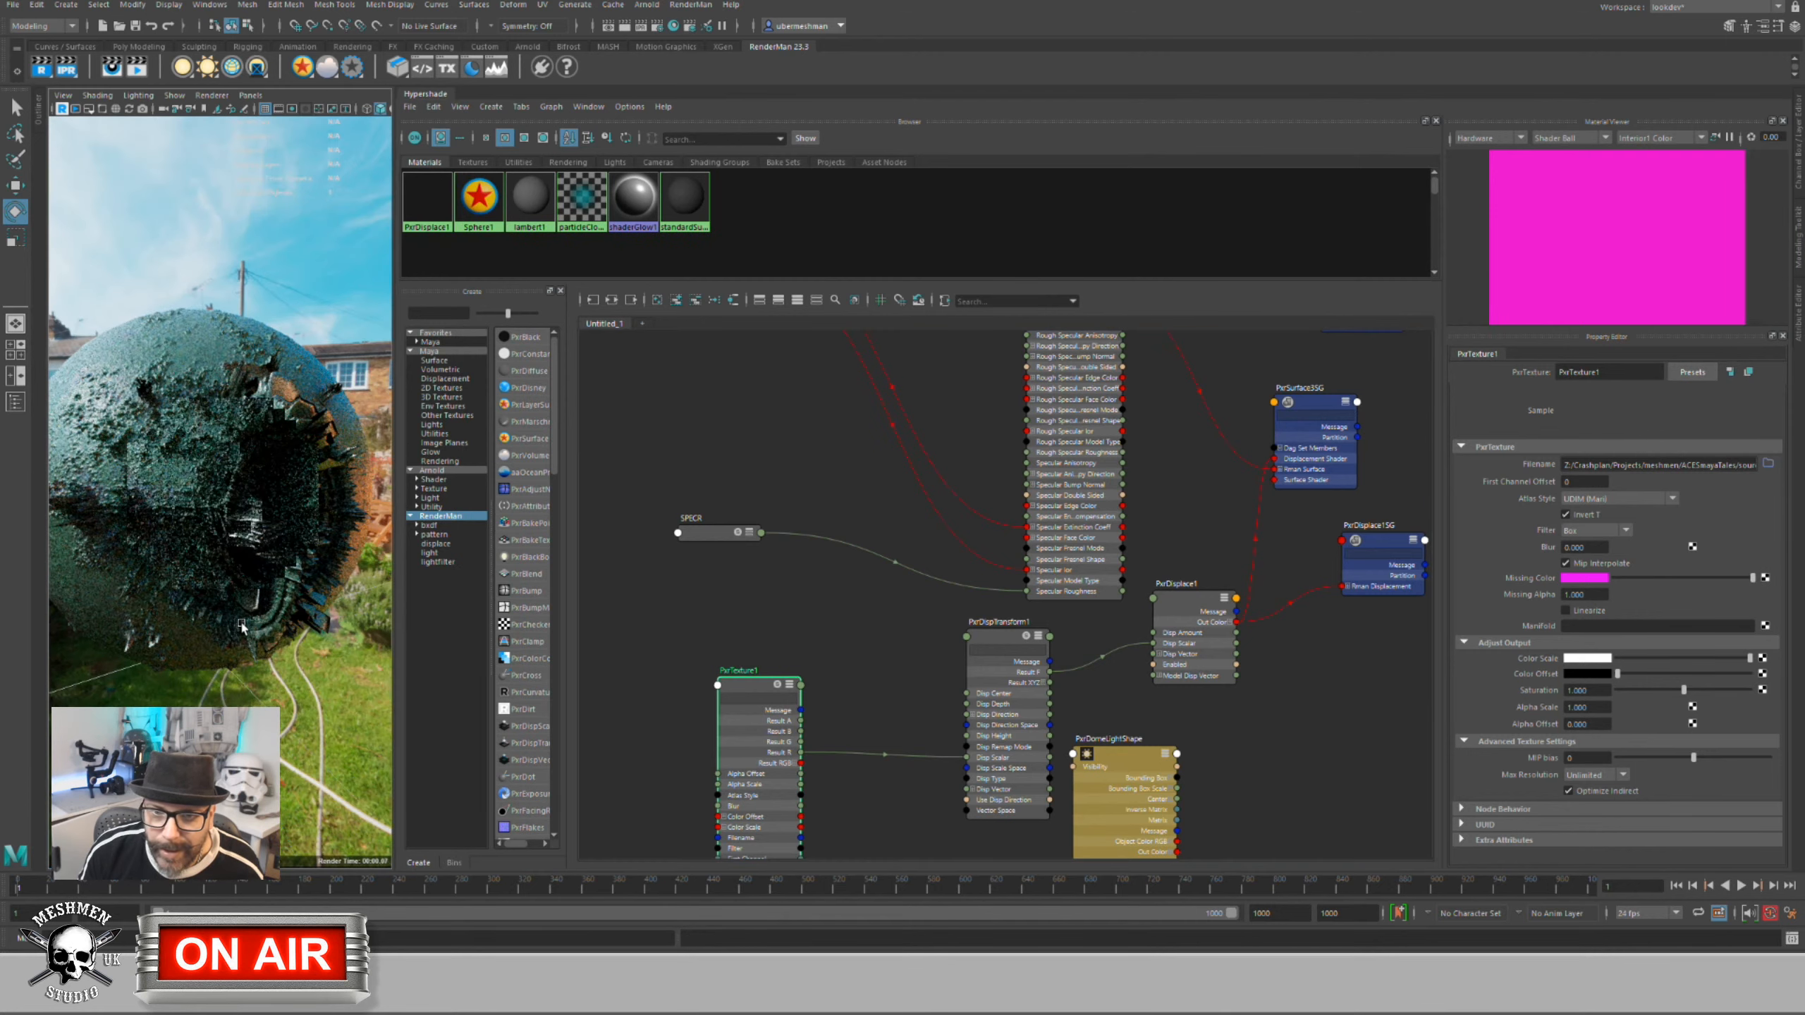
{"action": "left_click_drag", "start_coordinate": [242, 626], "coordinate": [233, 520], "text": "alt"}
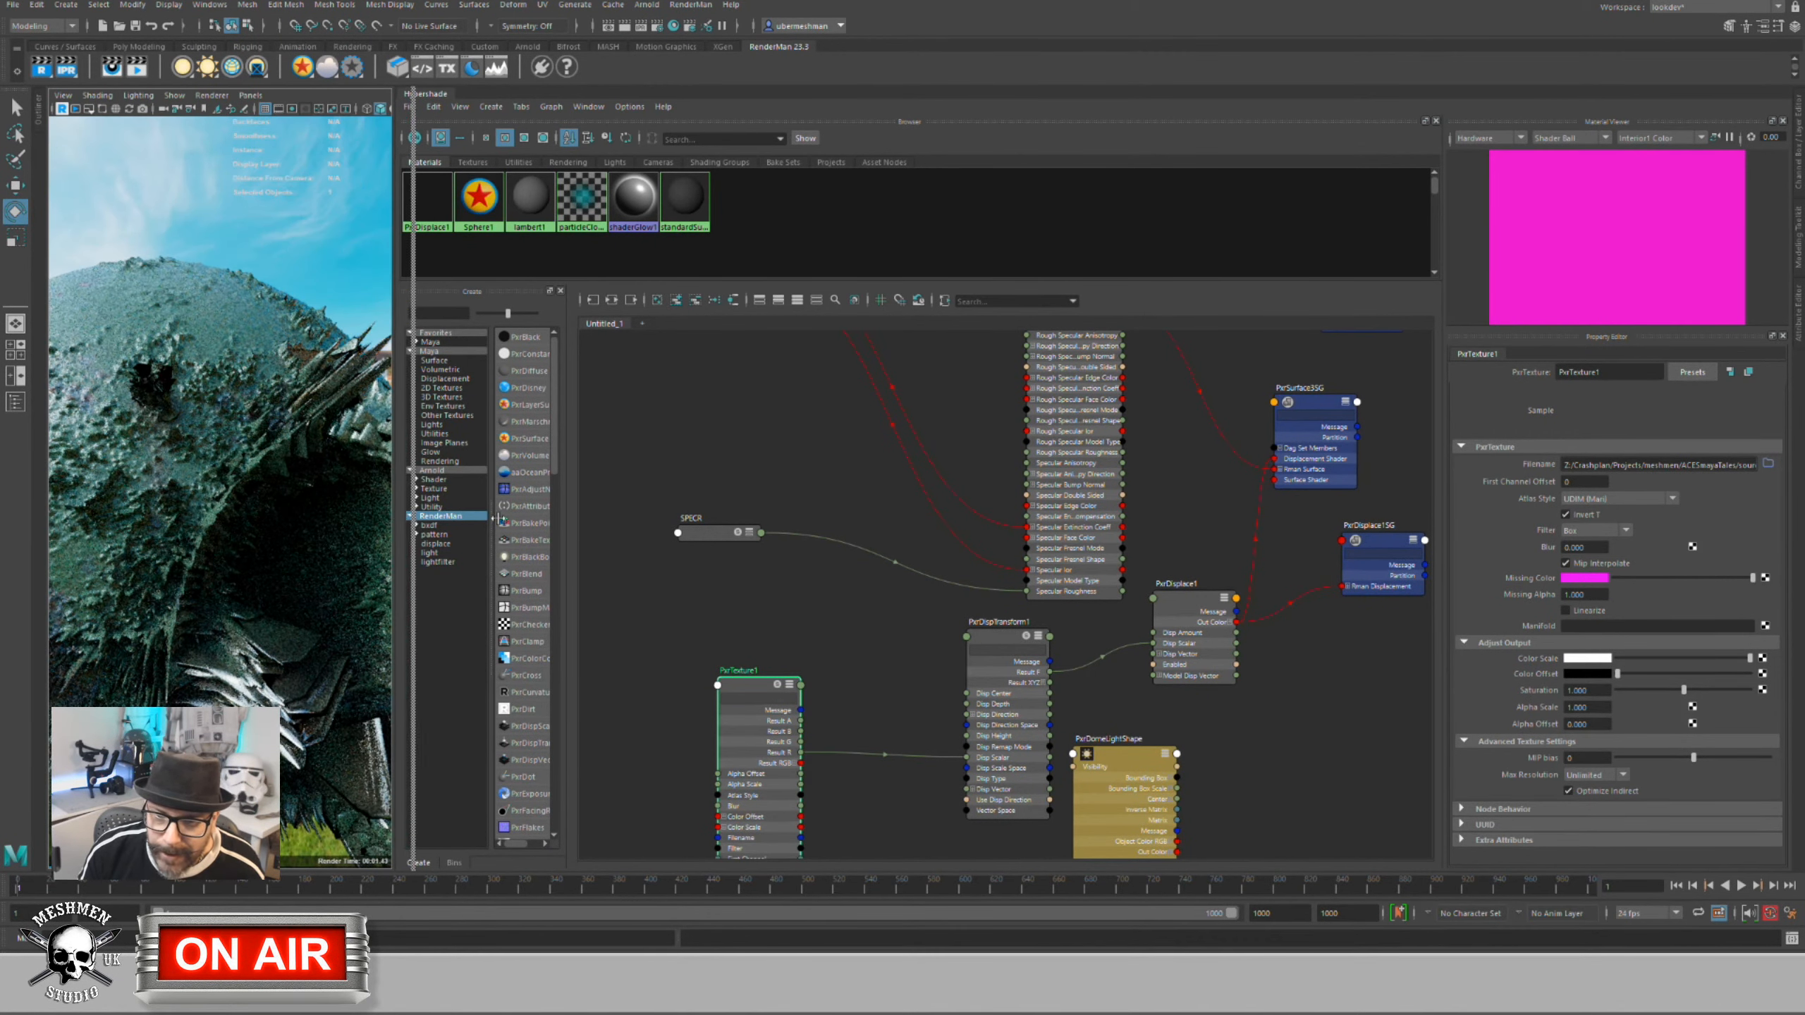
{"action": "left_click_drag", "start_coordinate": [498, 519], "coordinate": [691, 519]}
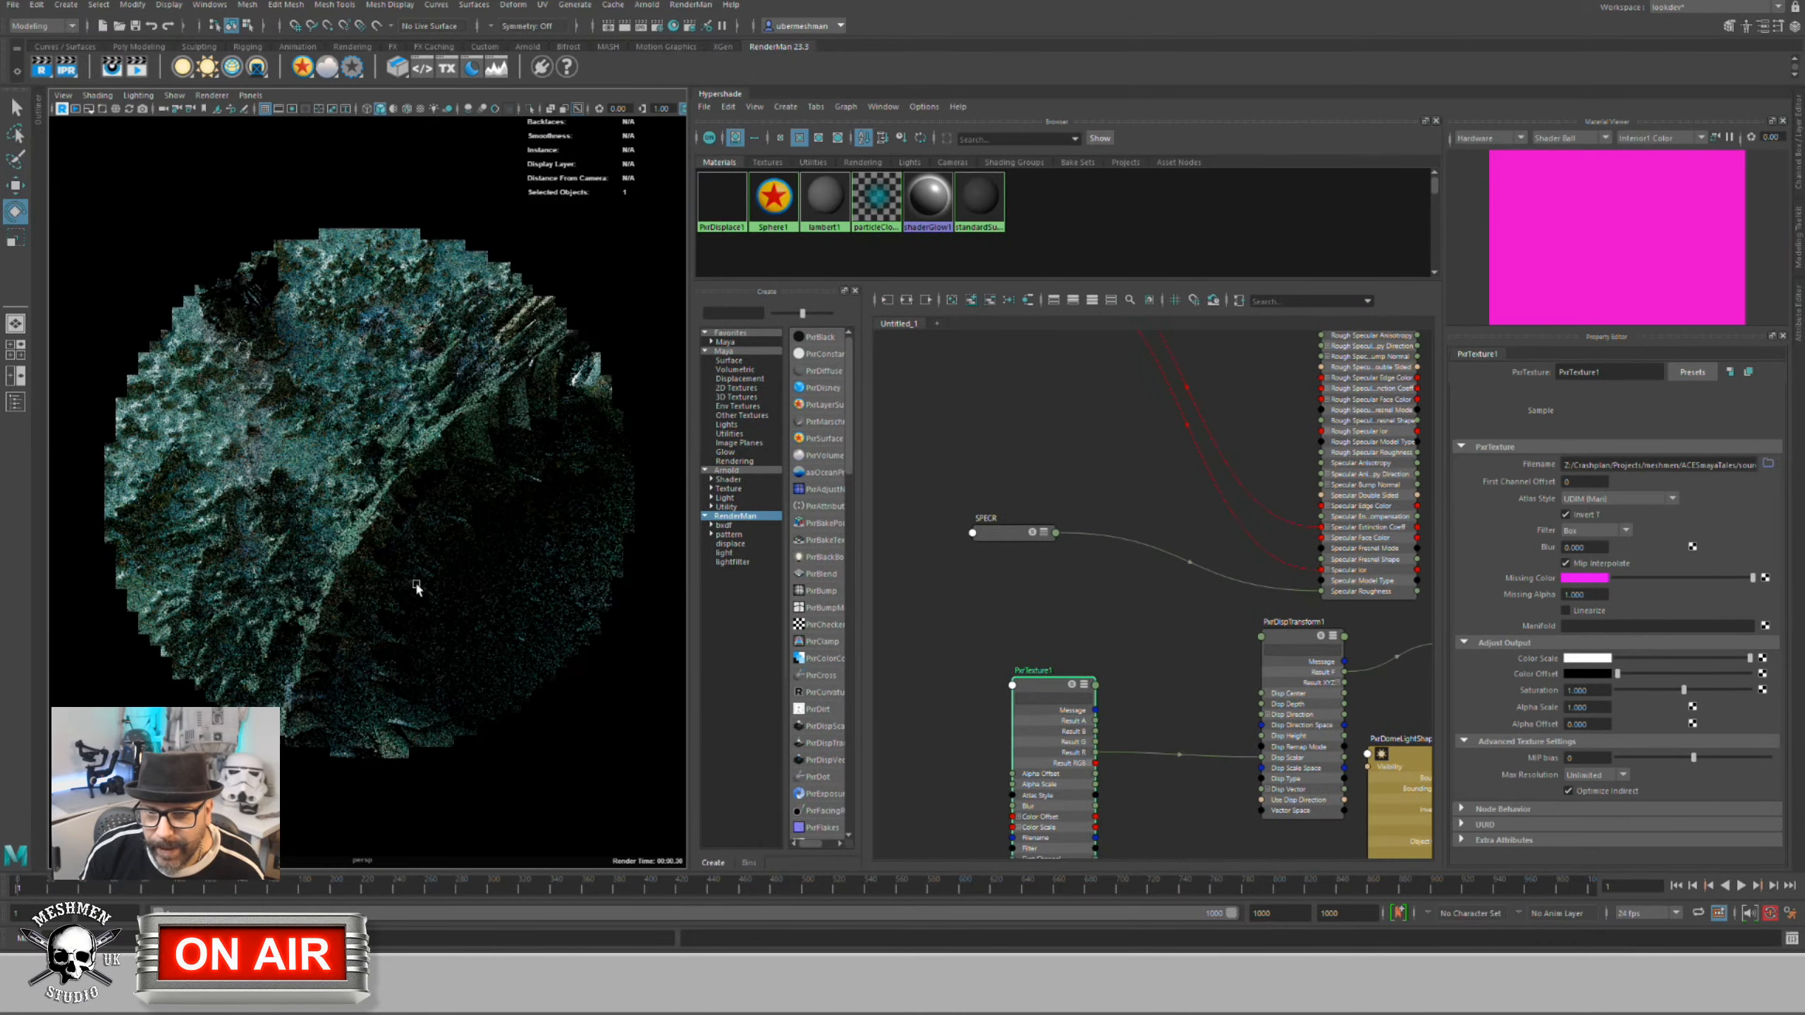
{"action": "scroll", "coordinate": [416, 587], "scroll_direction": "up", "scroll_amount": 6}
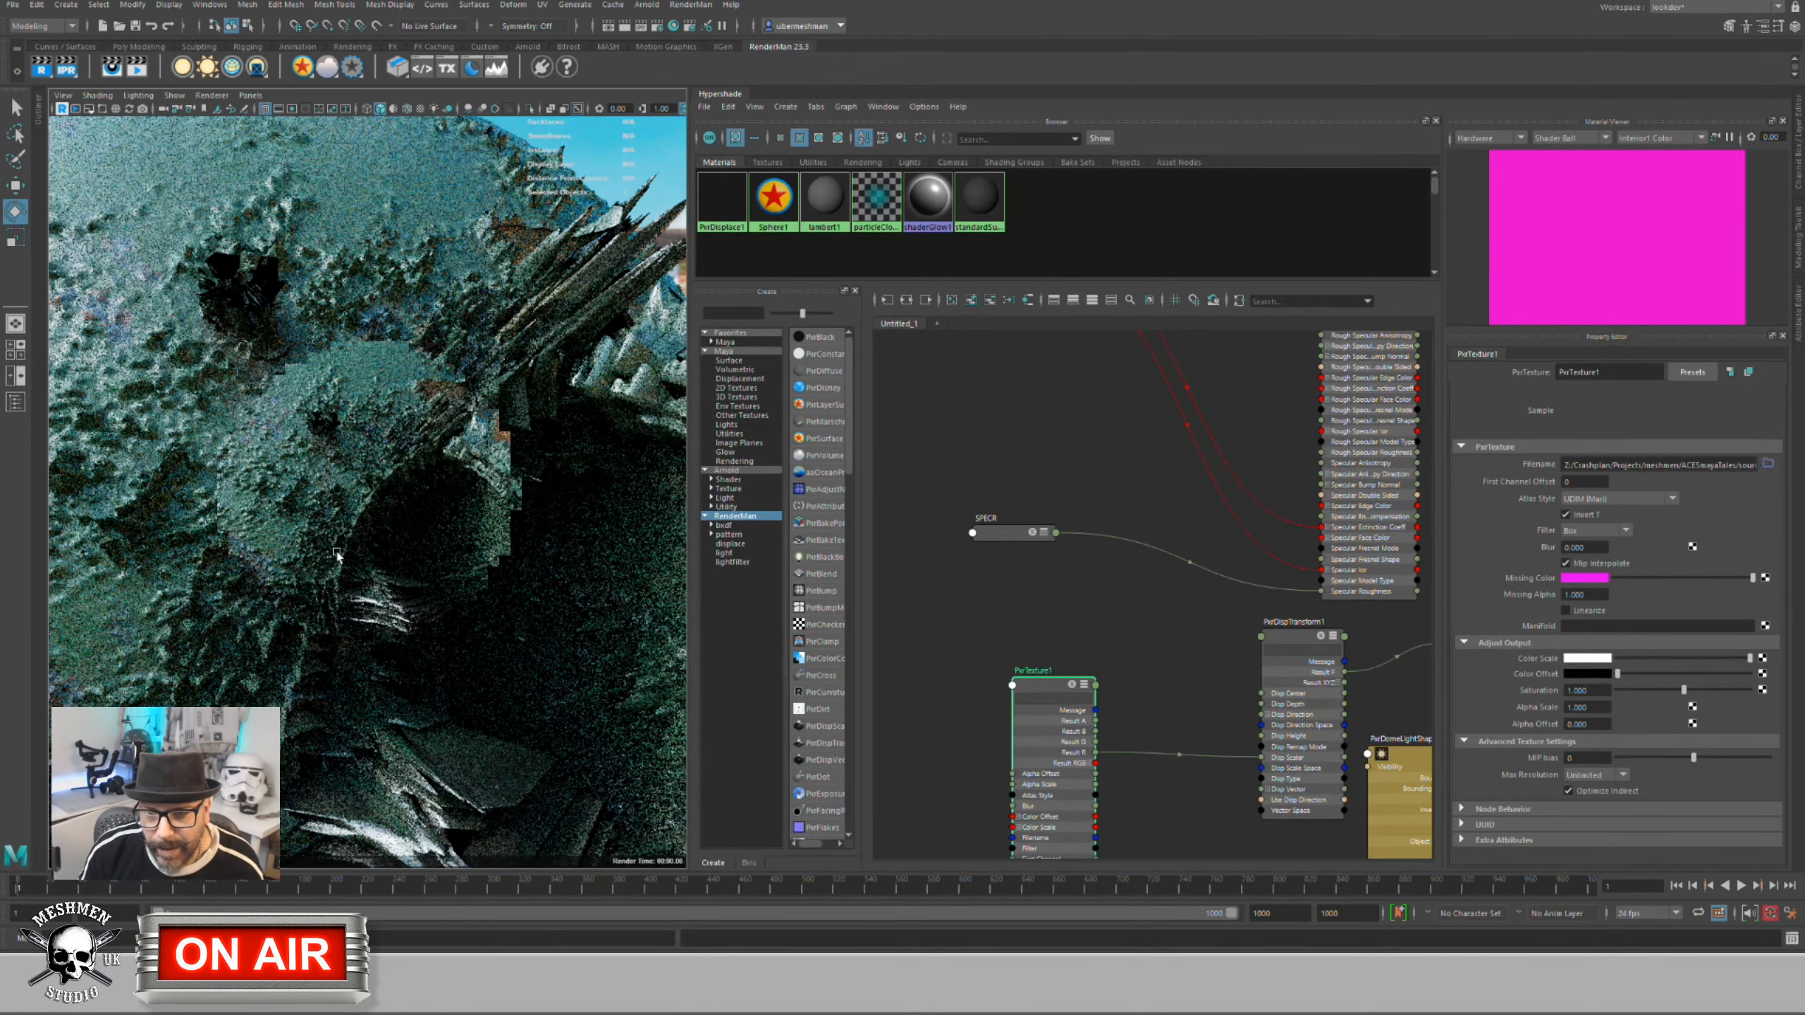
Step: View the whole pod in the render and solo the PxrTexture1 node's output on it
{"action": "scroll", "coordinate": [337, 554], "scroll_direction": "down", "scroll_amount": 5}
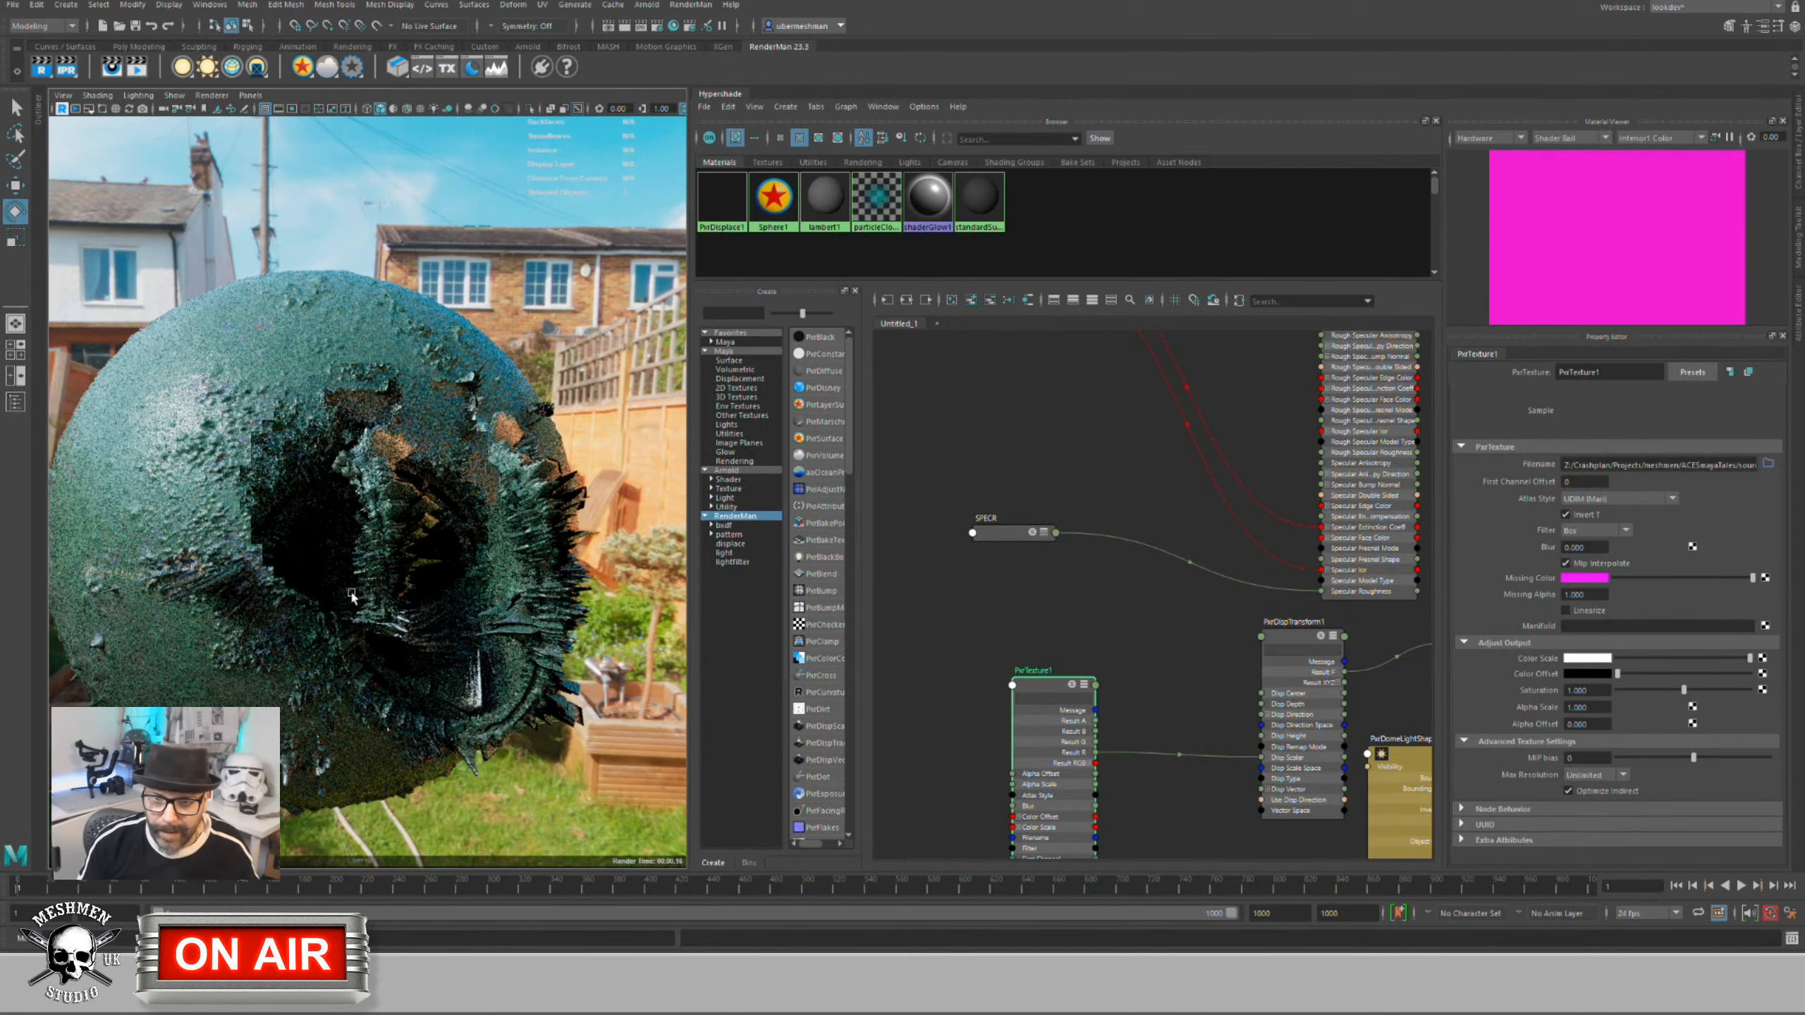
{"action": "left_click_drag", "start_coordinate": [352, 594], "coordinate": [290, 649], "text": "alt"}
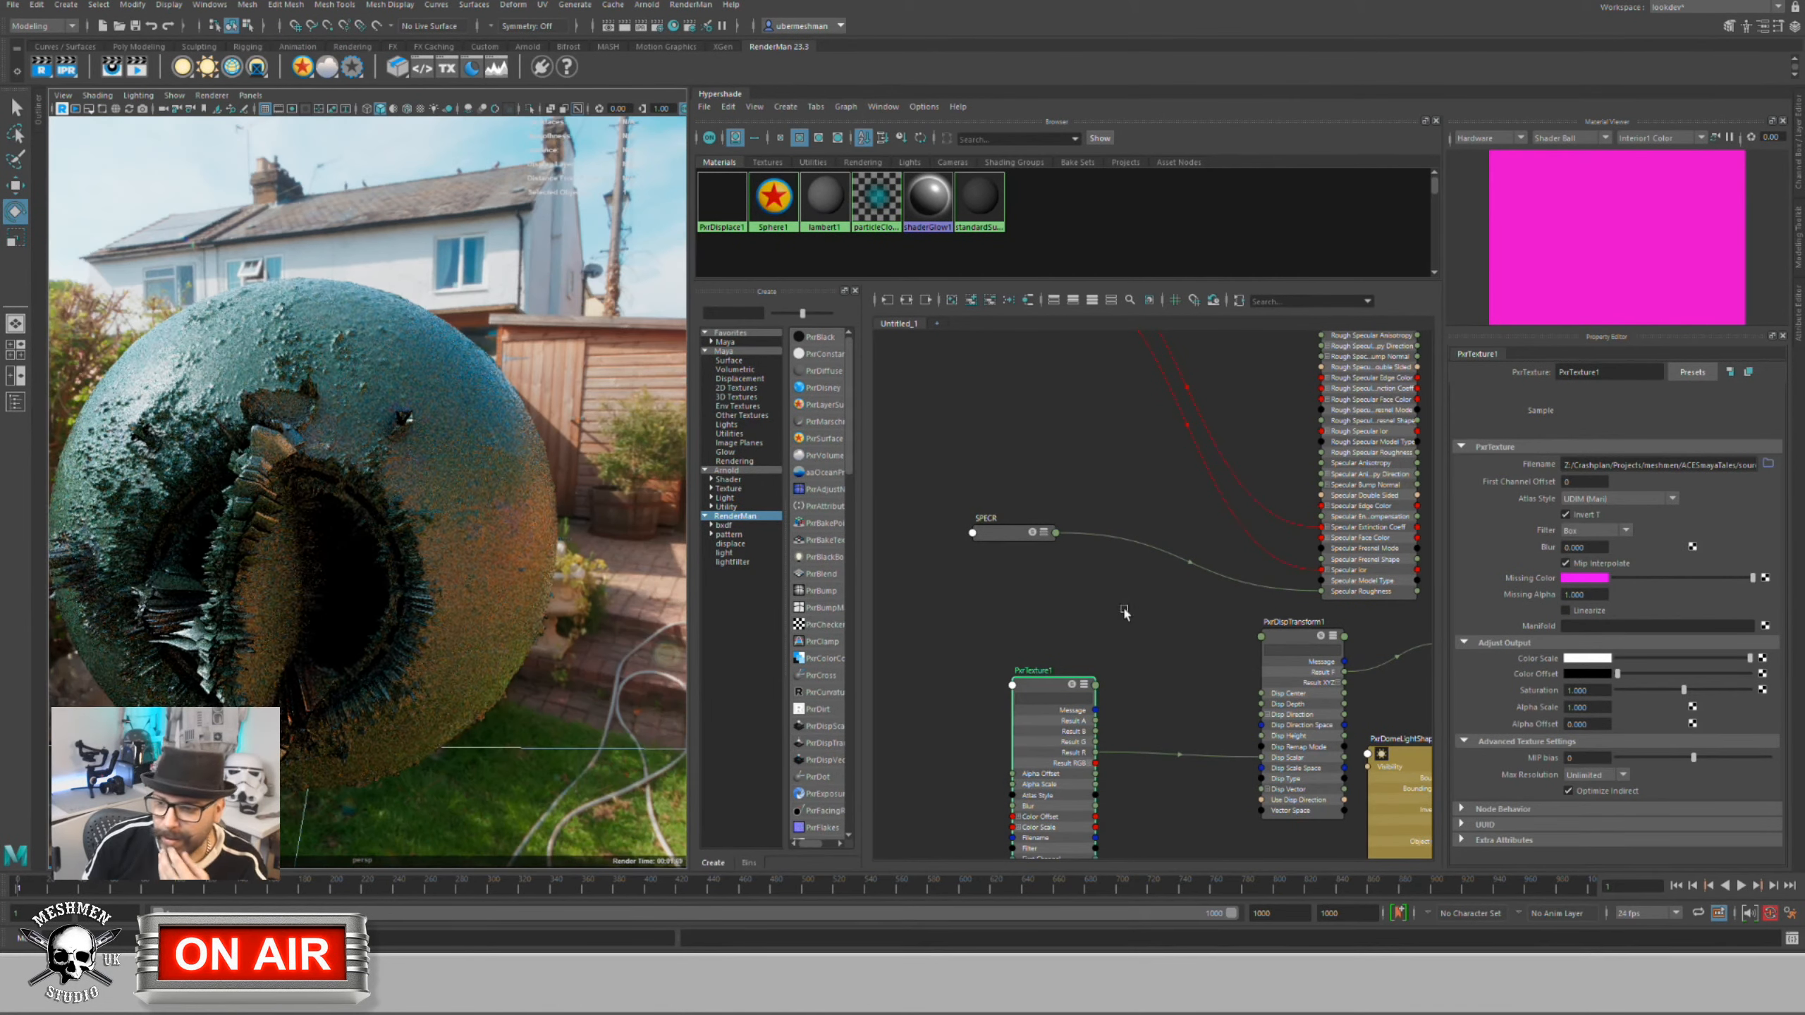
{"action": "left_click", "coordinate": [1070, 687]}
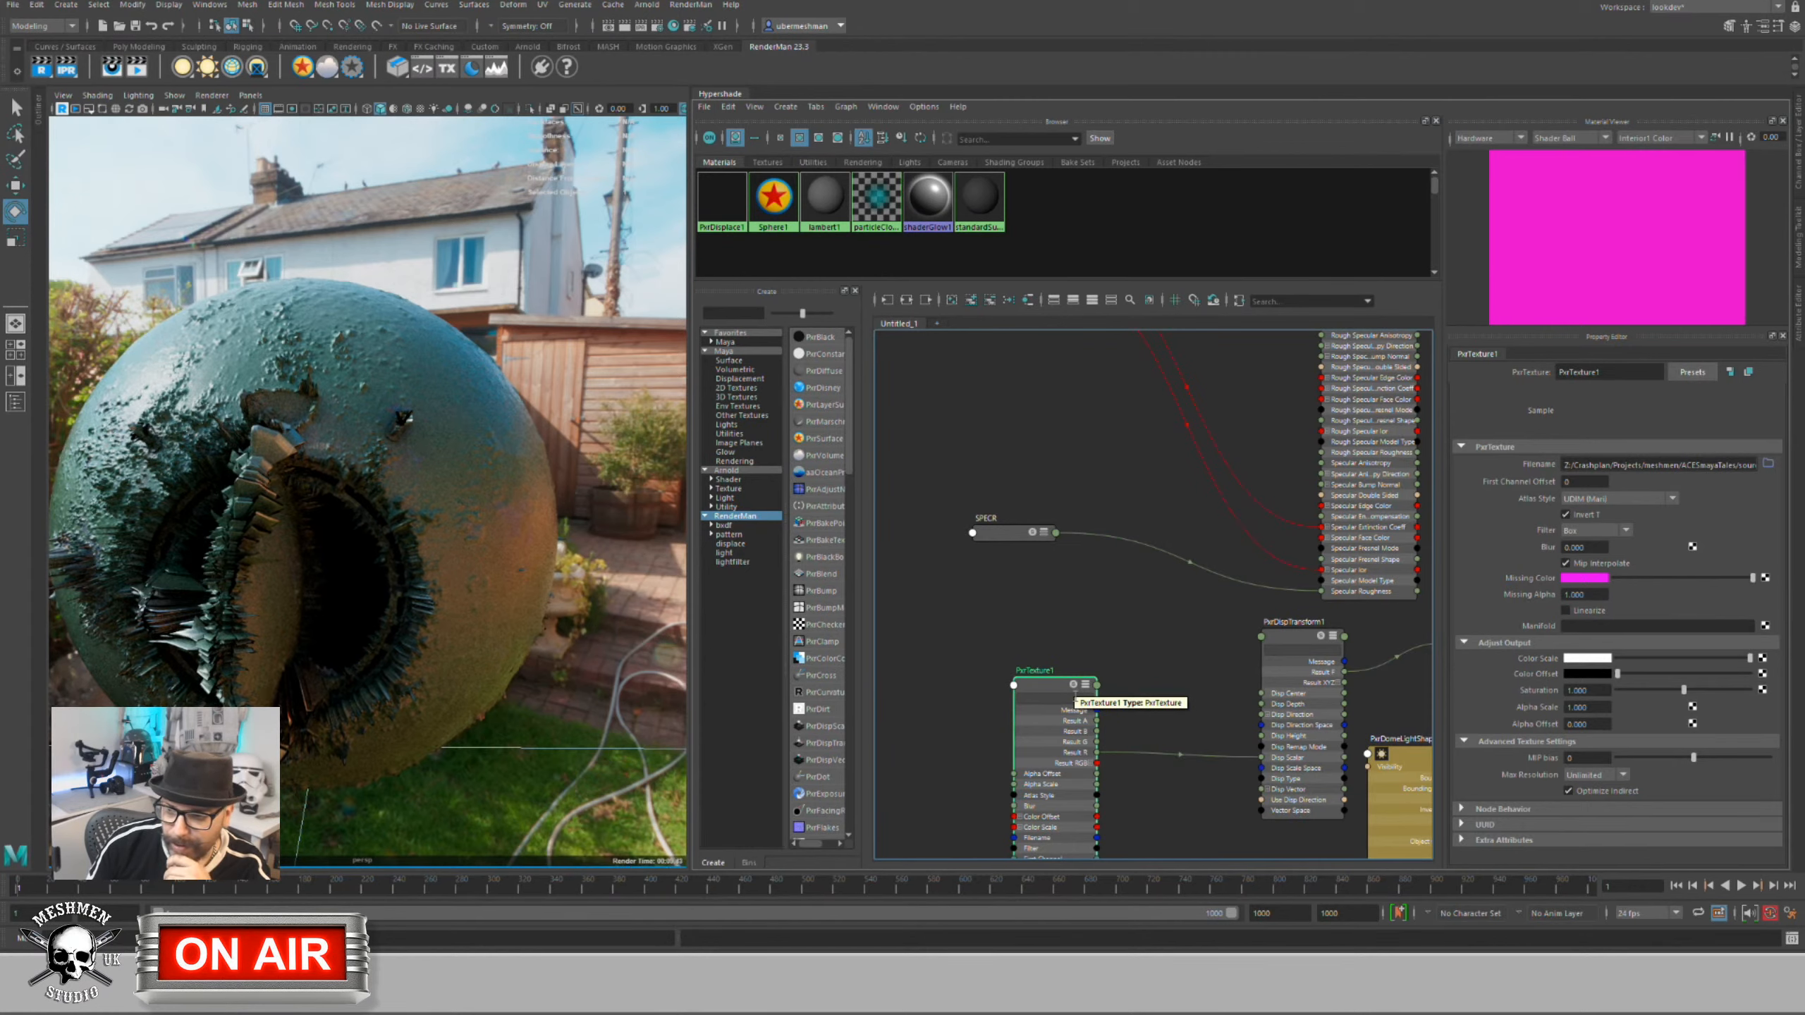
{"action": "left_click", "coordinate": [1073, 685]}
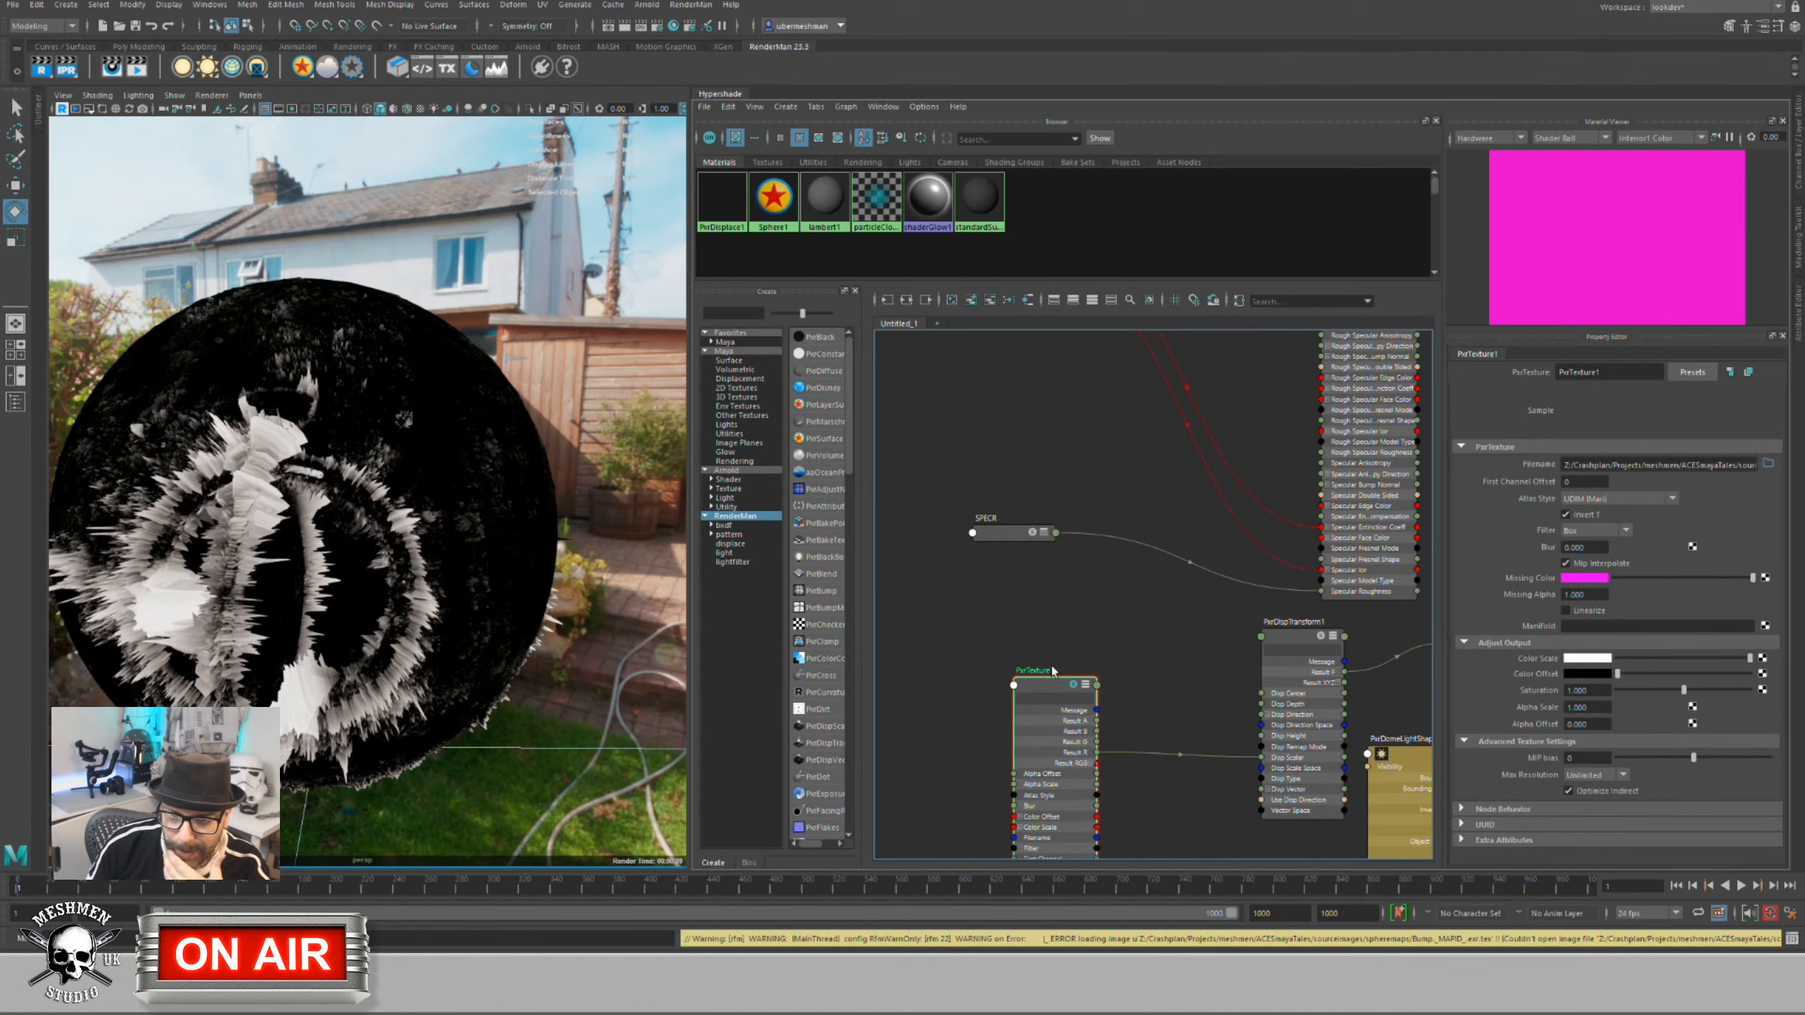
Step: Disable the displacement on the PxrDisplace1 node
{"action": "middle_click_drag", "start_coordinate": [1072, 629], "coordinate": [1048, 612], "text": "alt"}
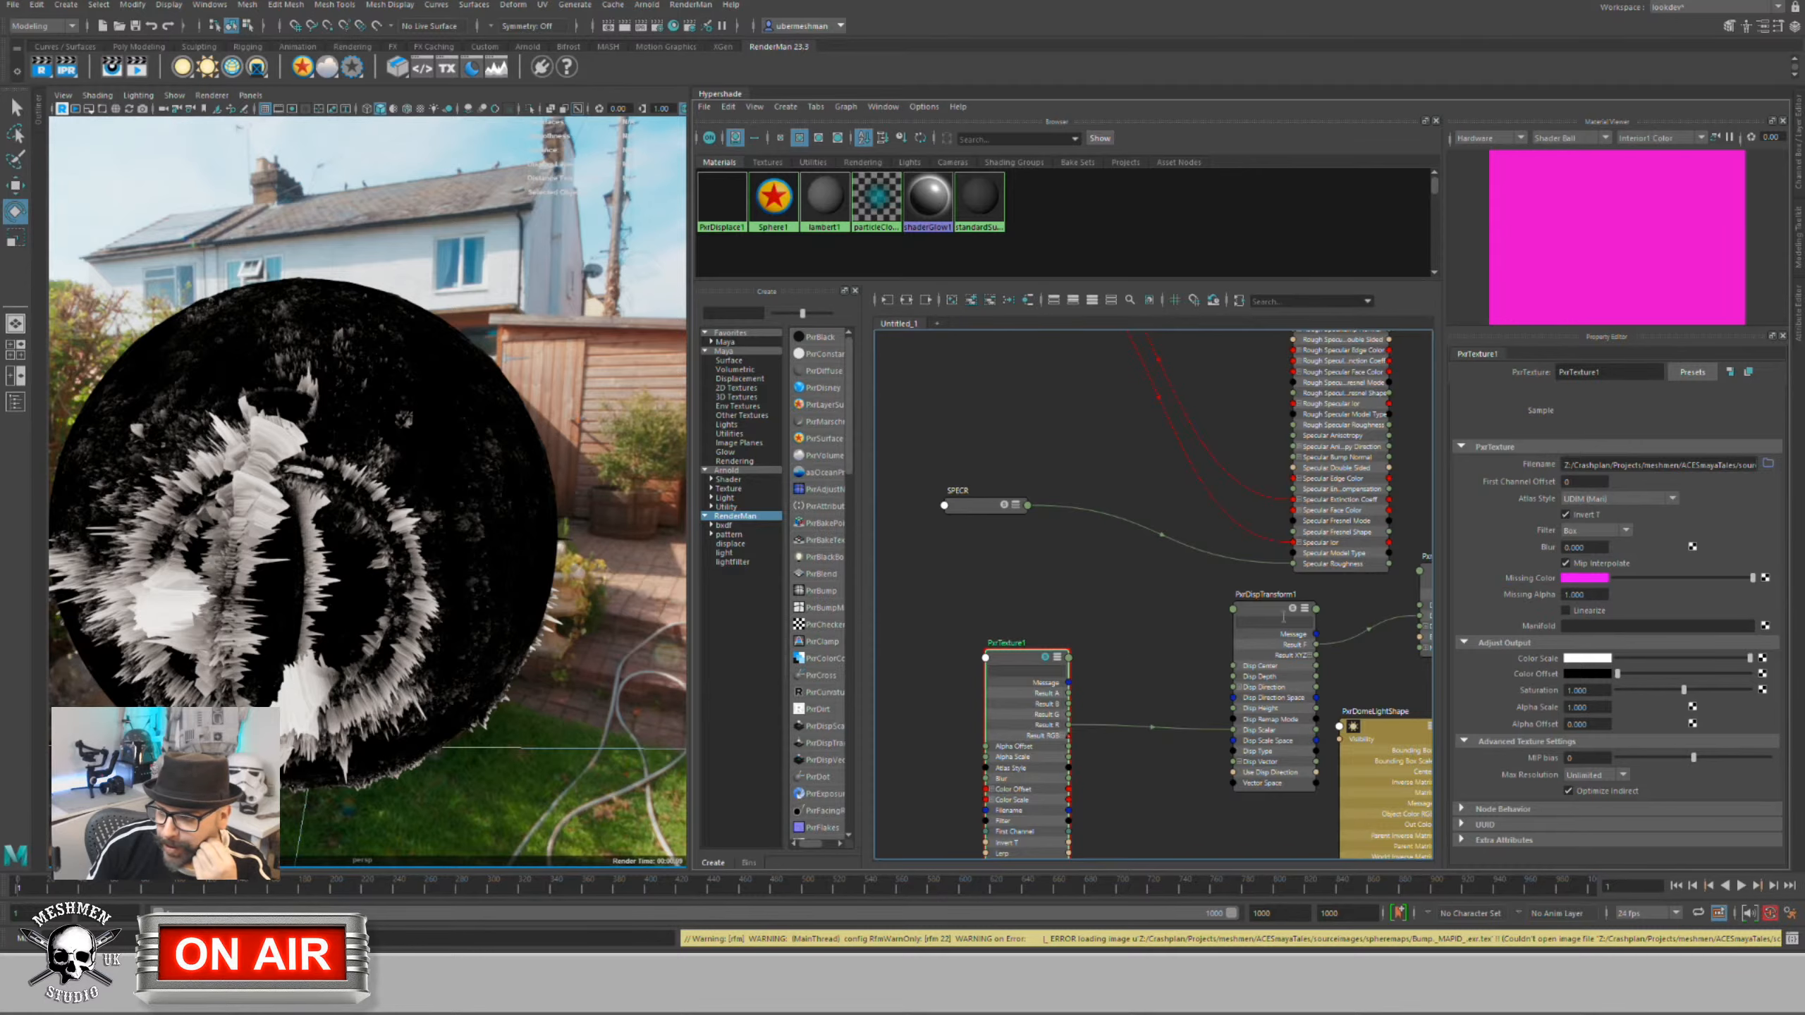
{"action": "middle_click_drag", "start_coordinate": [1414, 599], "coordinate": [1323, 606], "text": "alt"}
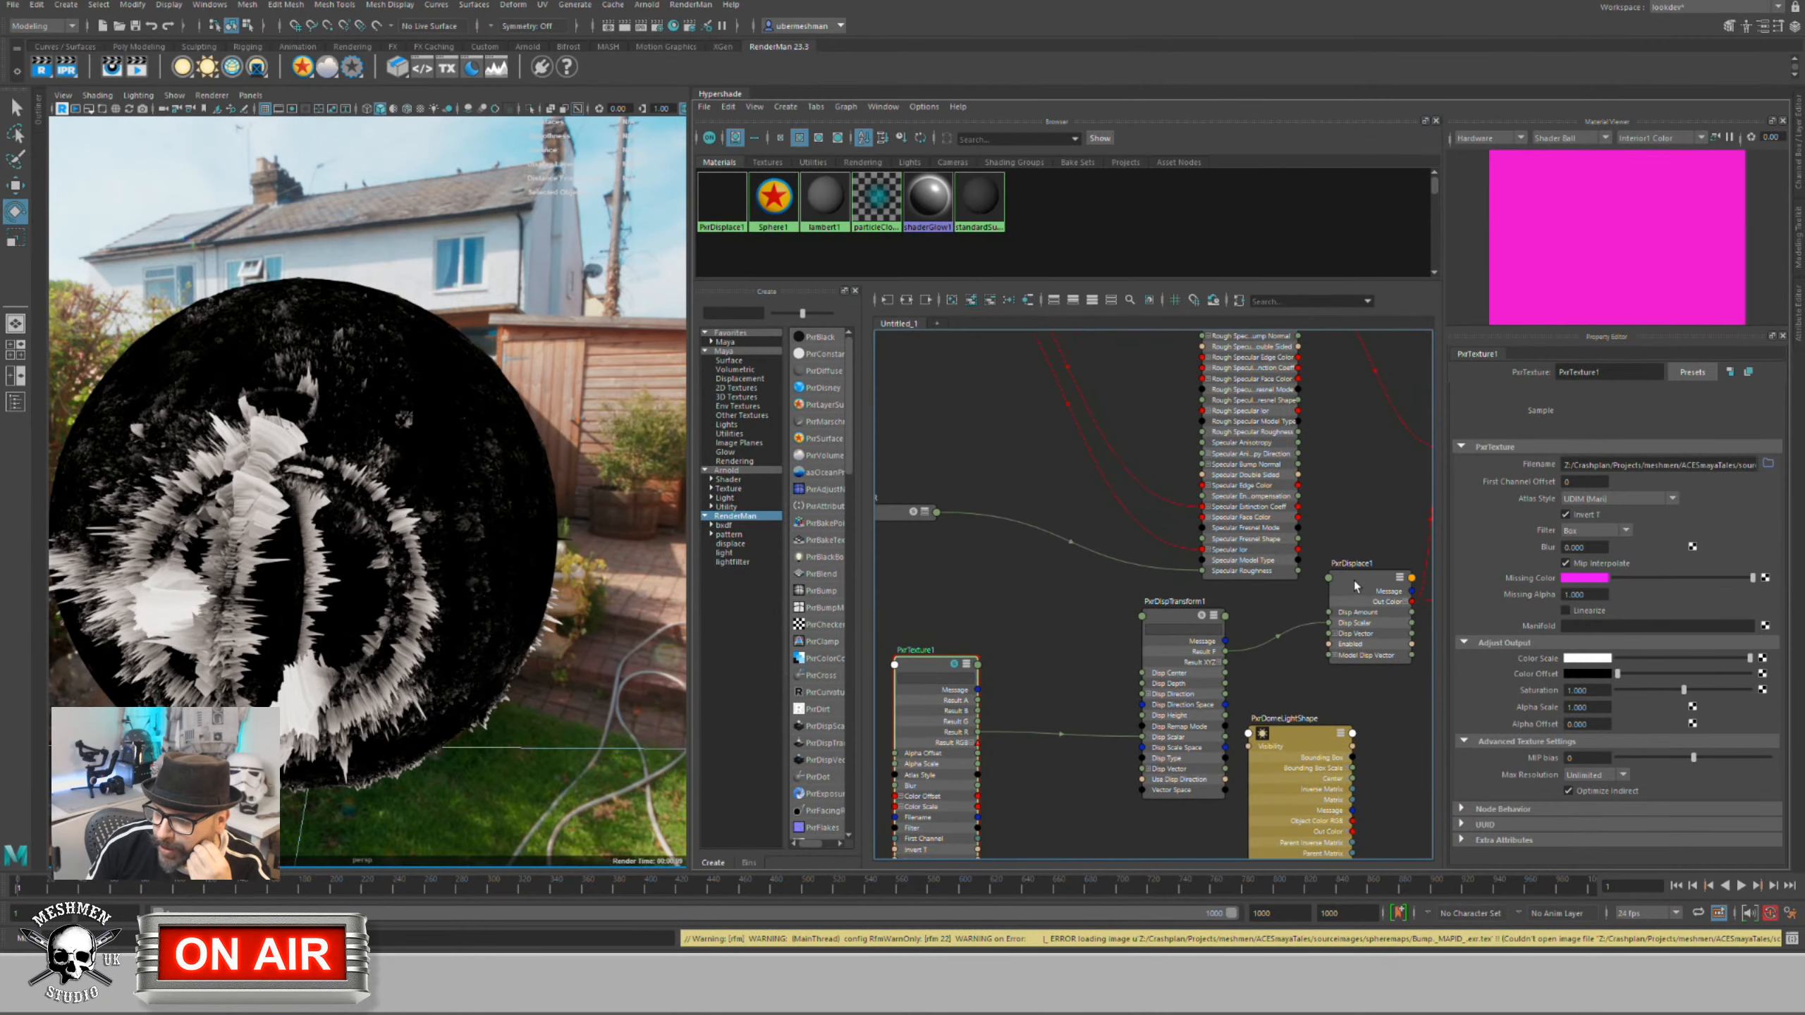
{"action": "left_click", "coordinate": [1355, 586]}
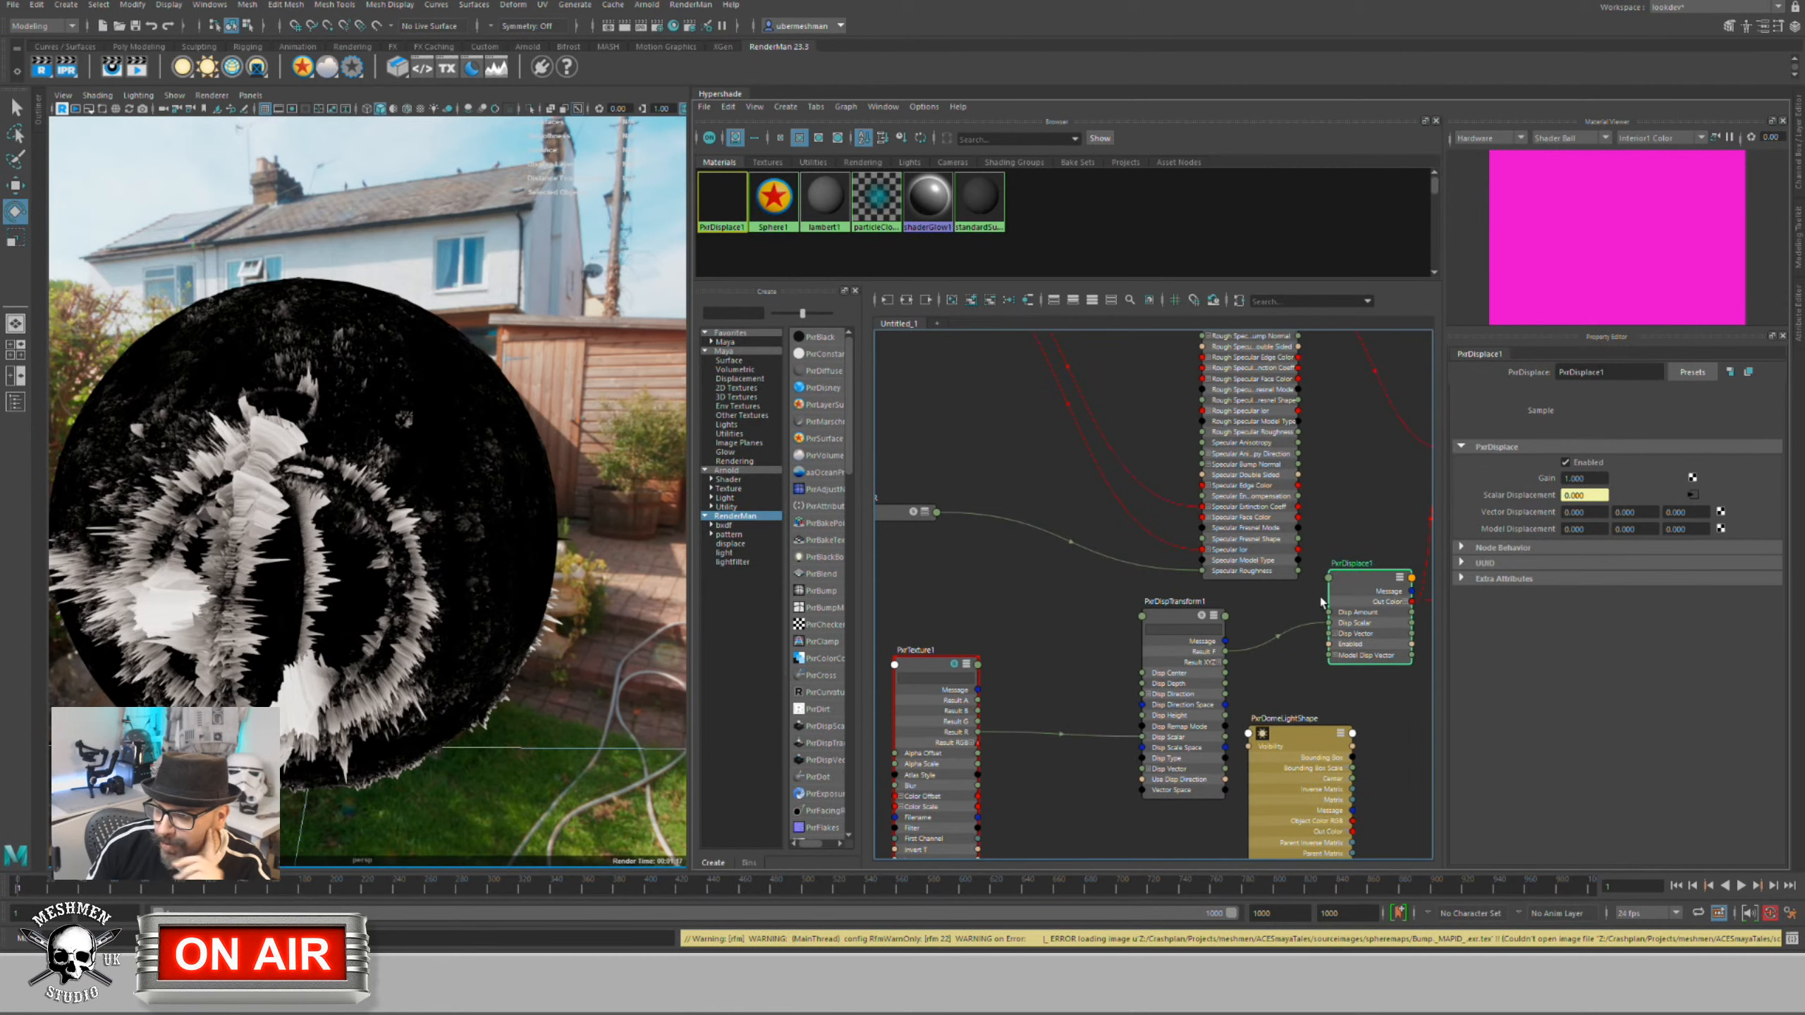
{"action": "left_click_drag", "start_coordinate": [1369, 580], "coordinate": [1375, 584]}
{"action": "middle_click_drag", "start_coordinate": [1374, 584], "coordinate": [1266, 599], "text": "alt"}
{"action": "left_click_drag", "start_coordinate": [1267, 598], "coordinate": [1256, 613]}
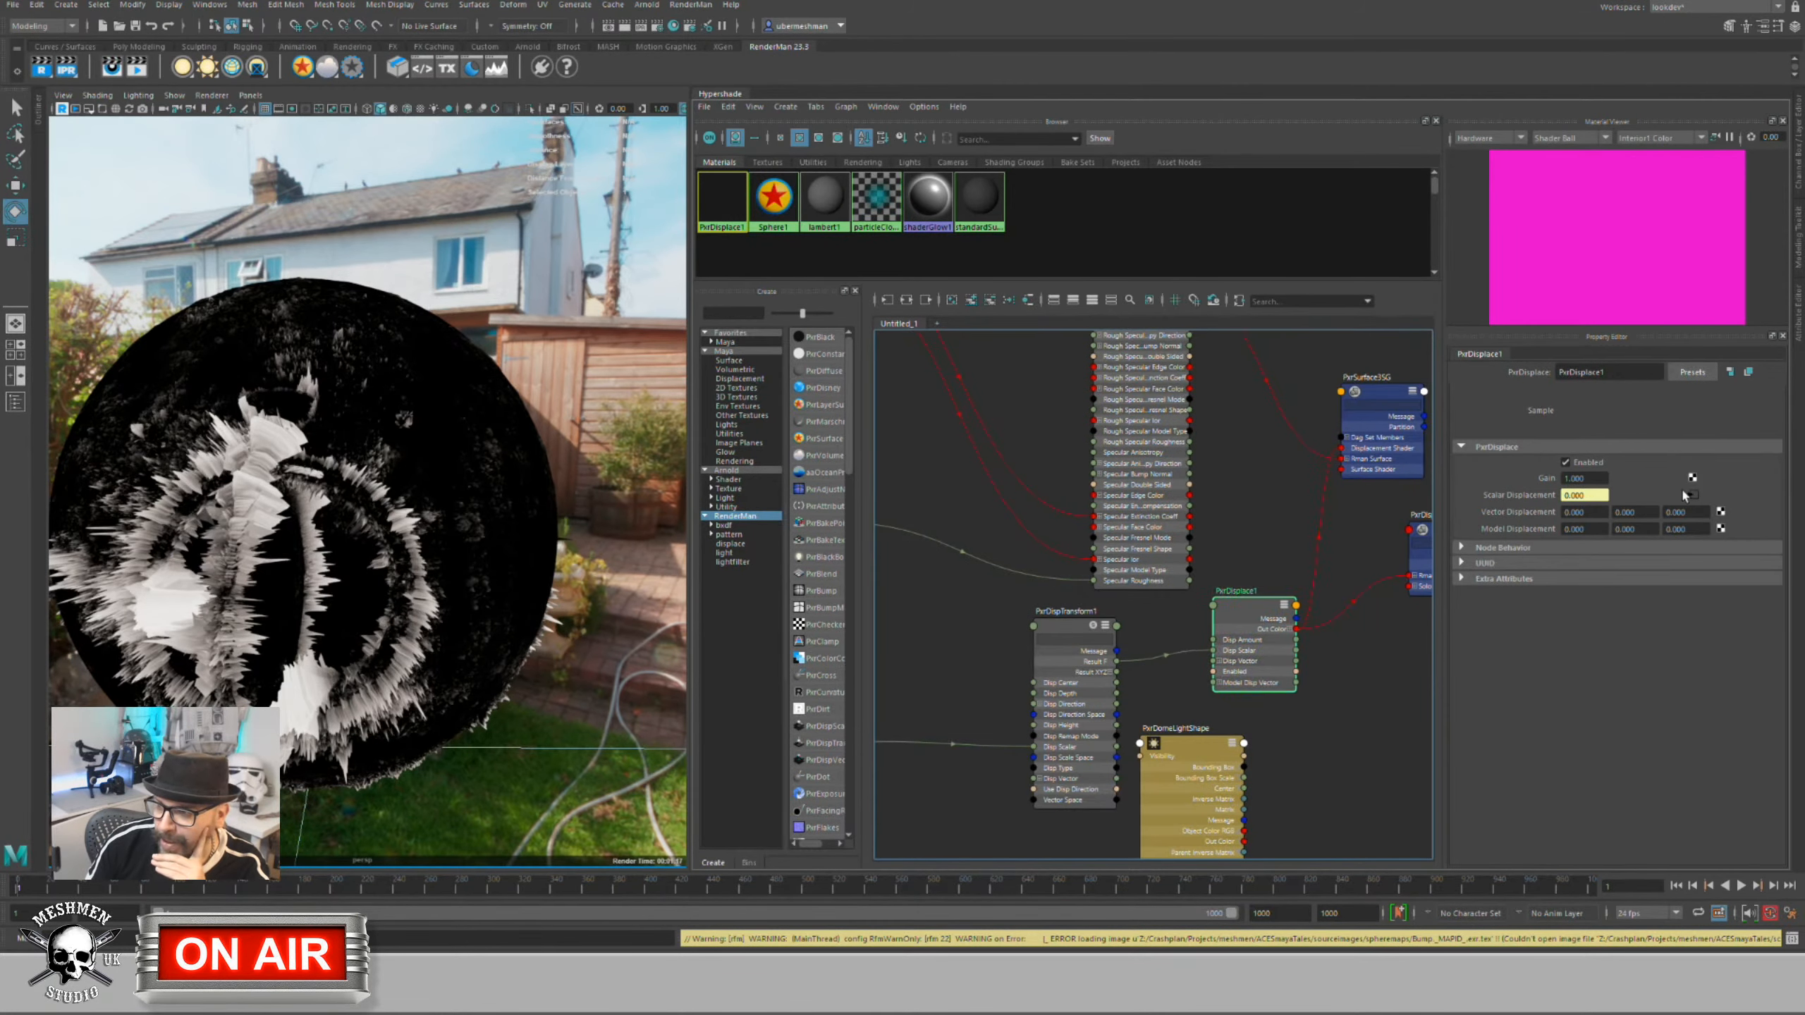
{"action": "left_click", "coordinate": [1567, 463]}
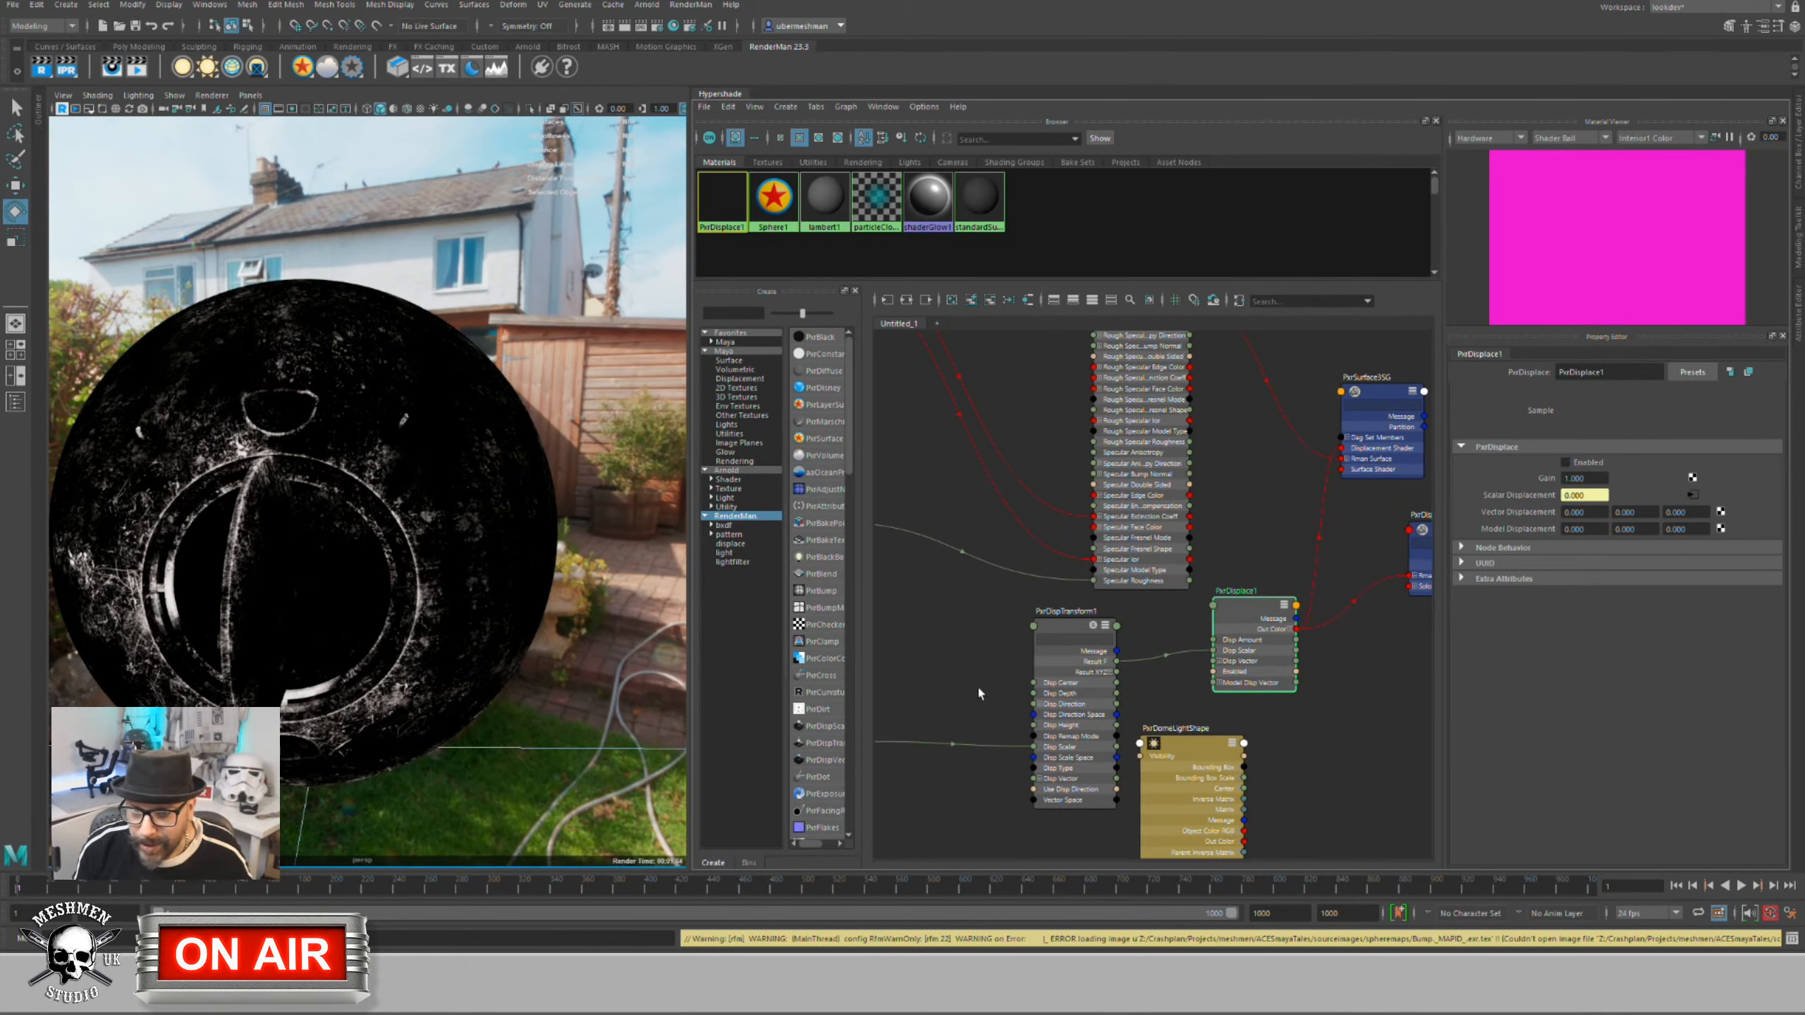
Step: Rename the PxrTexture1 node as BUMP
{"action": "middle_click_drag", "start_coordinate": [948, 686], "coordinate": [1113, 628], "text": "alt"}
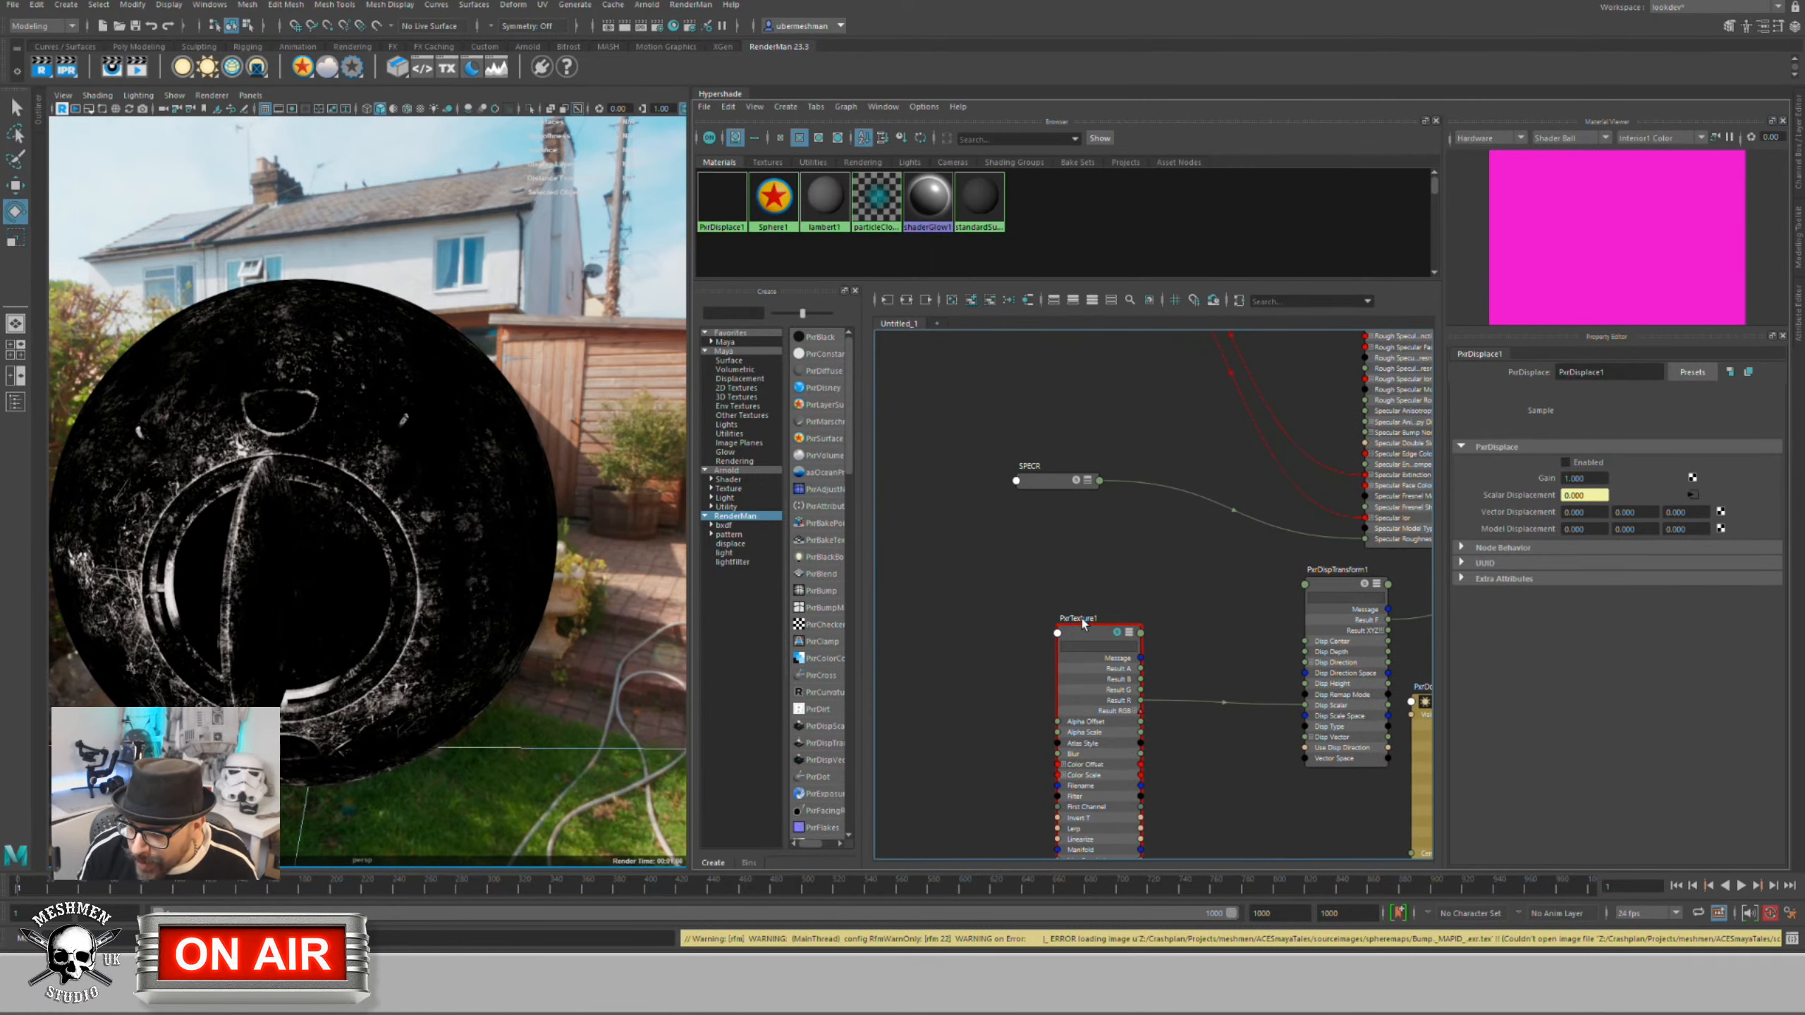
{"action": "left_click", "coordinate": [1081, 636]}
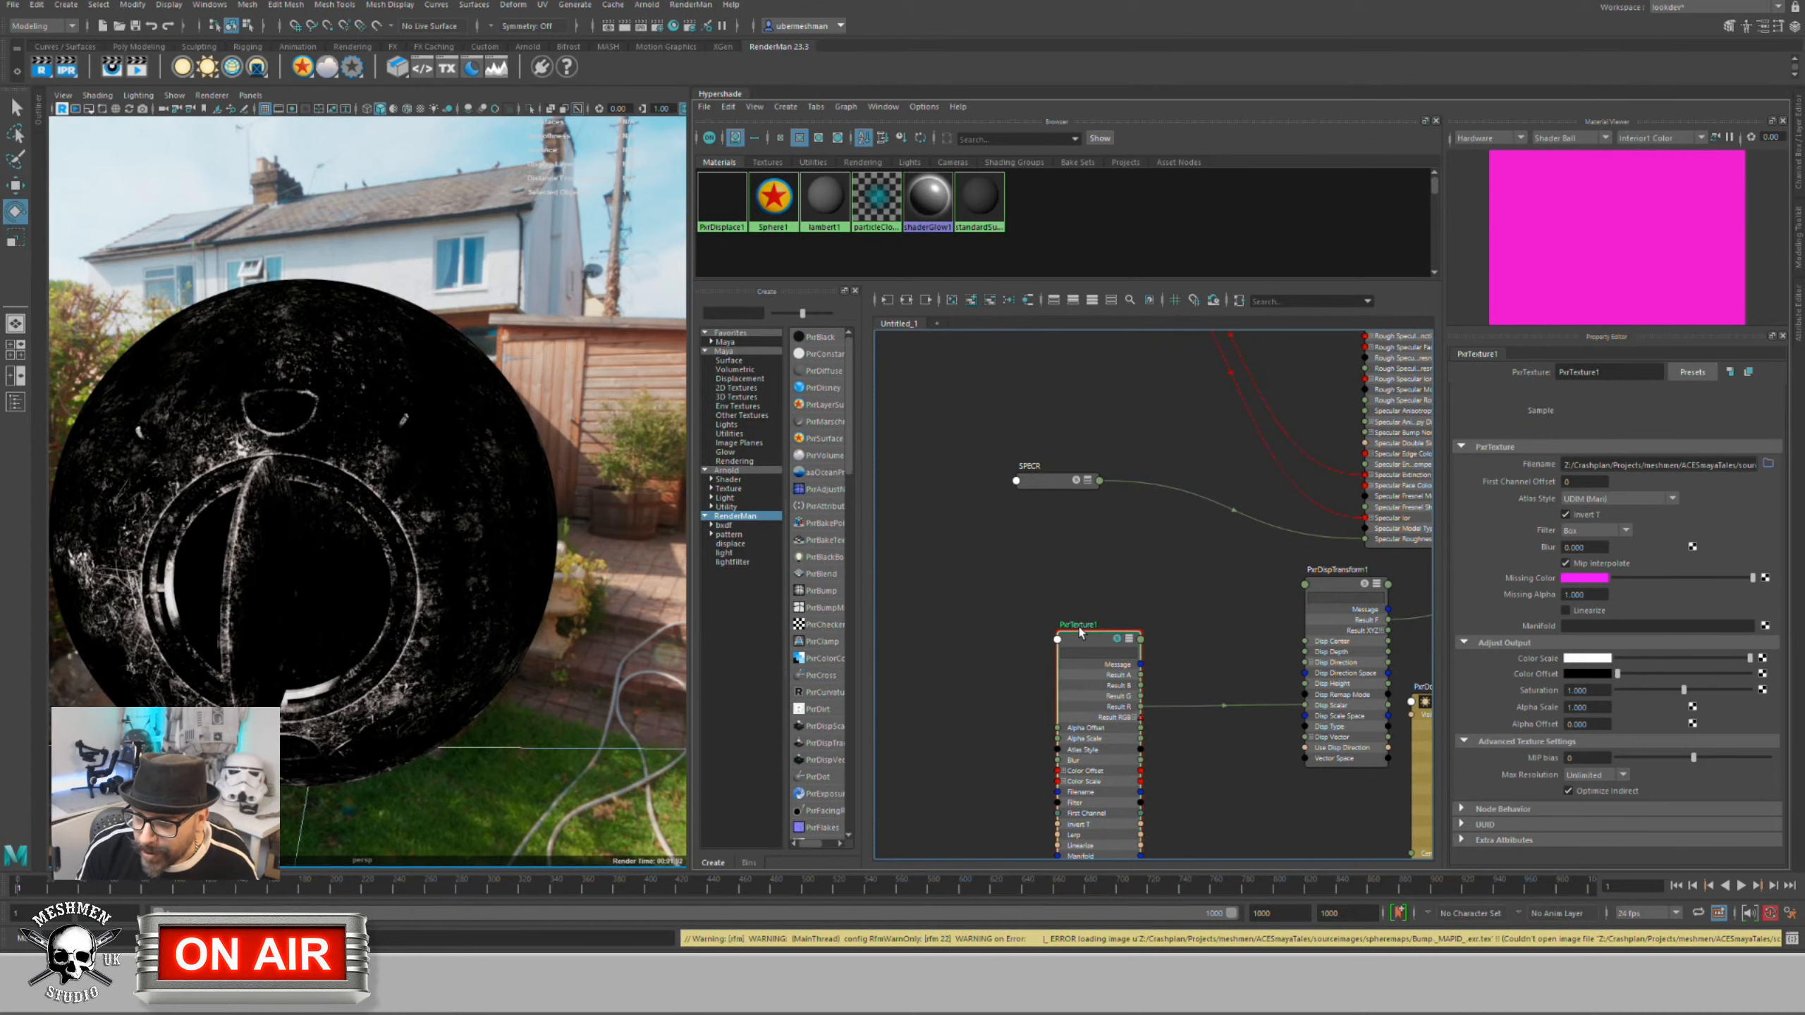
{"action": "double_click", "coordinate": [1079, 627]}
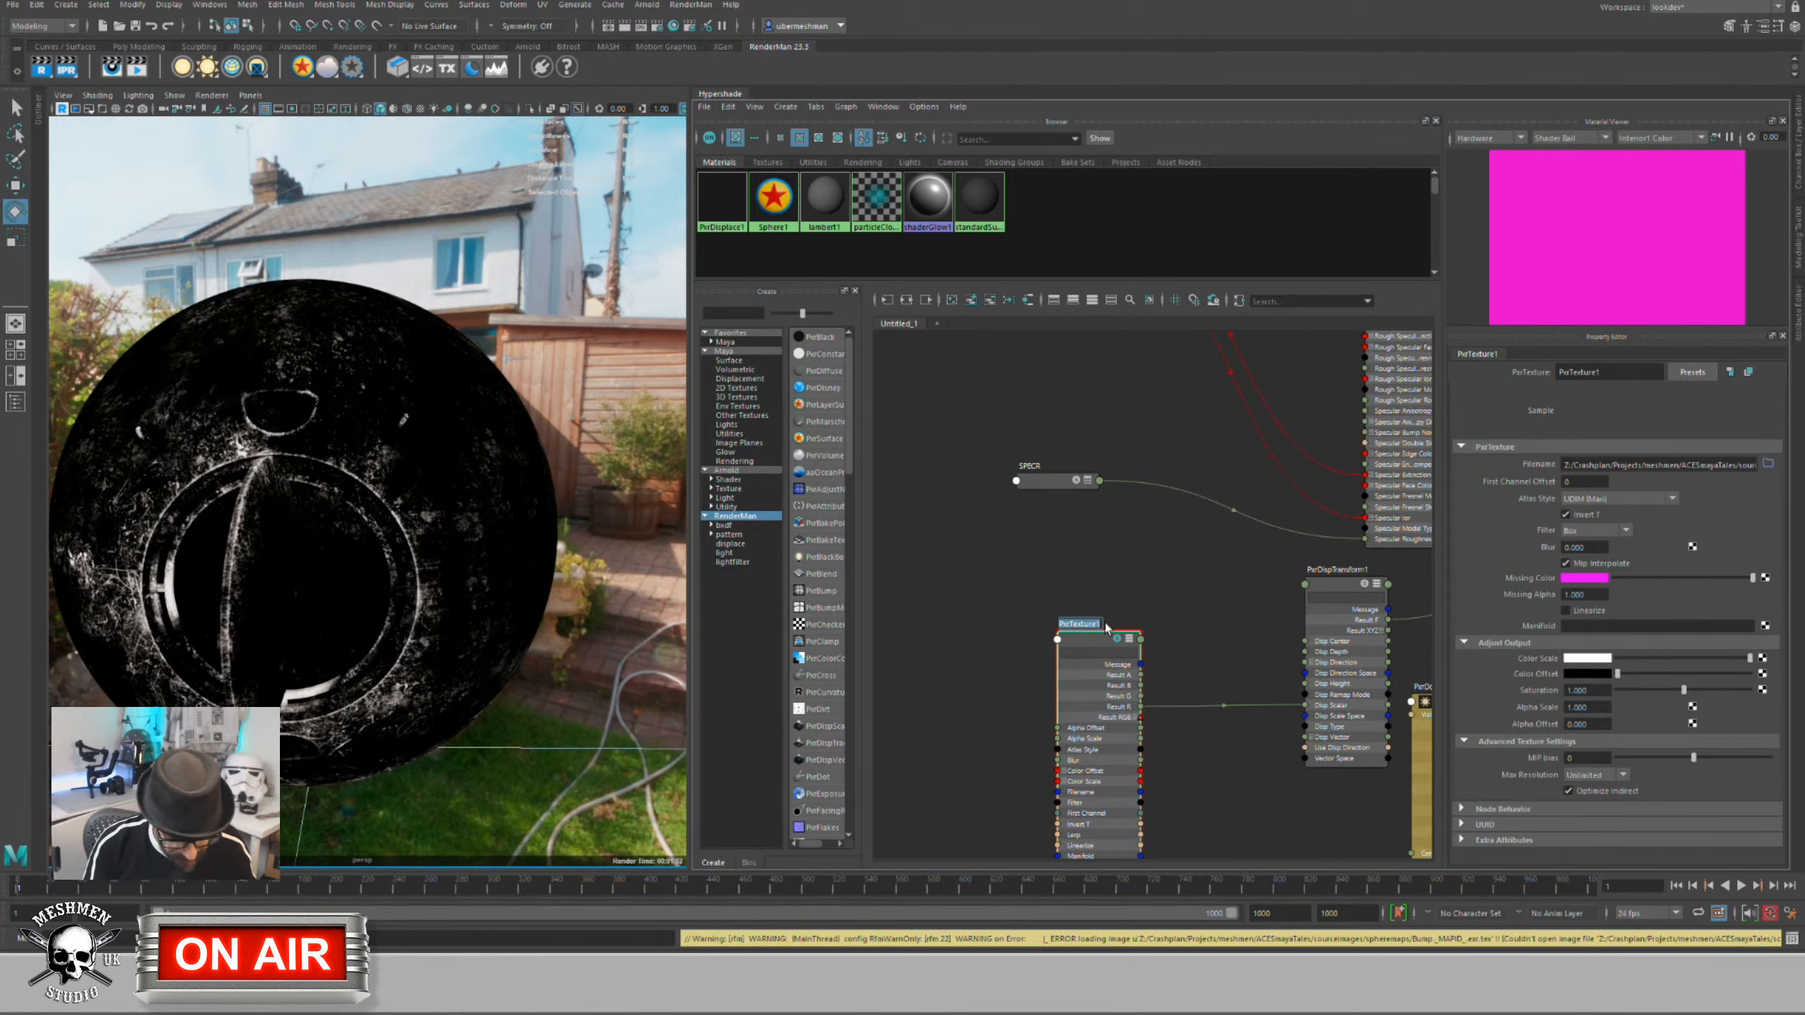
{"action": "type", "text": "D"}
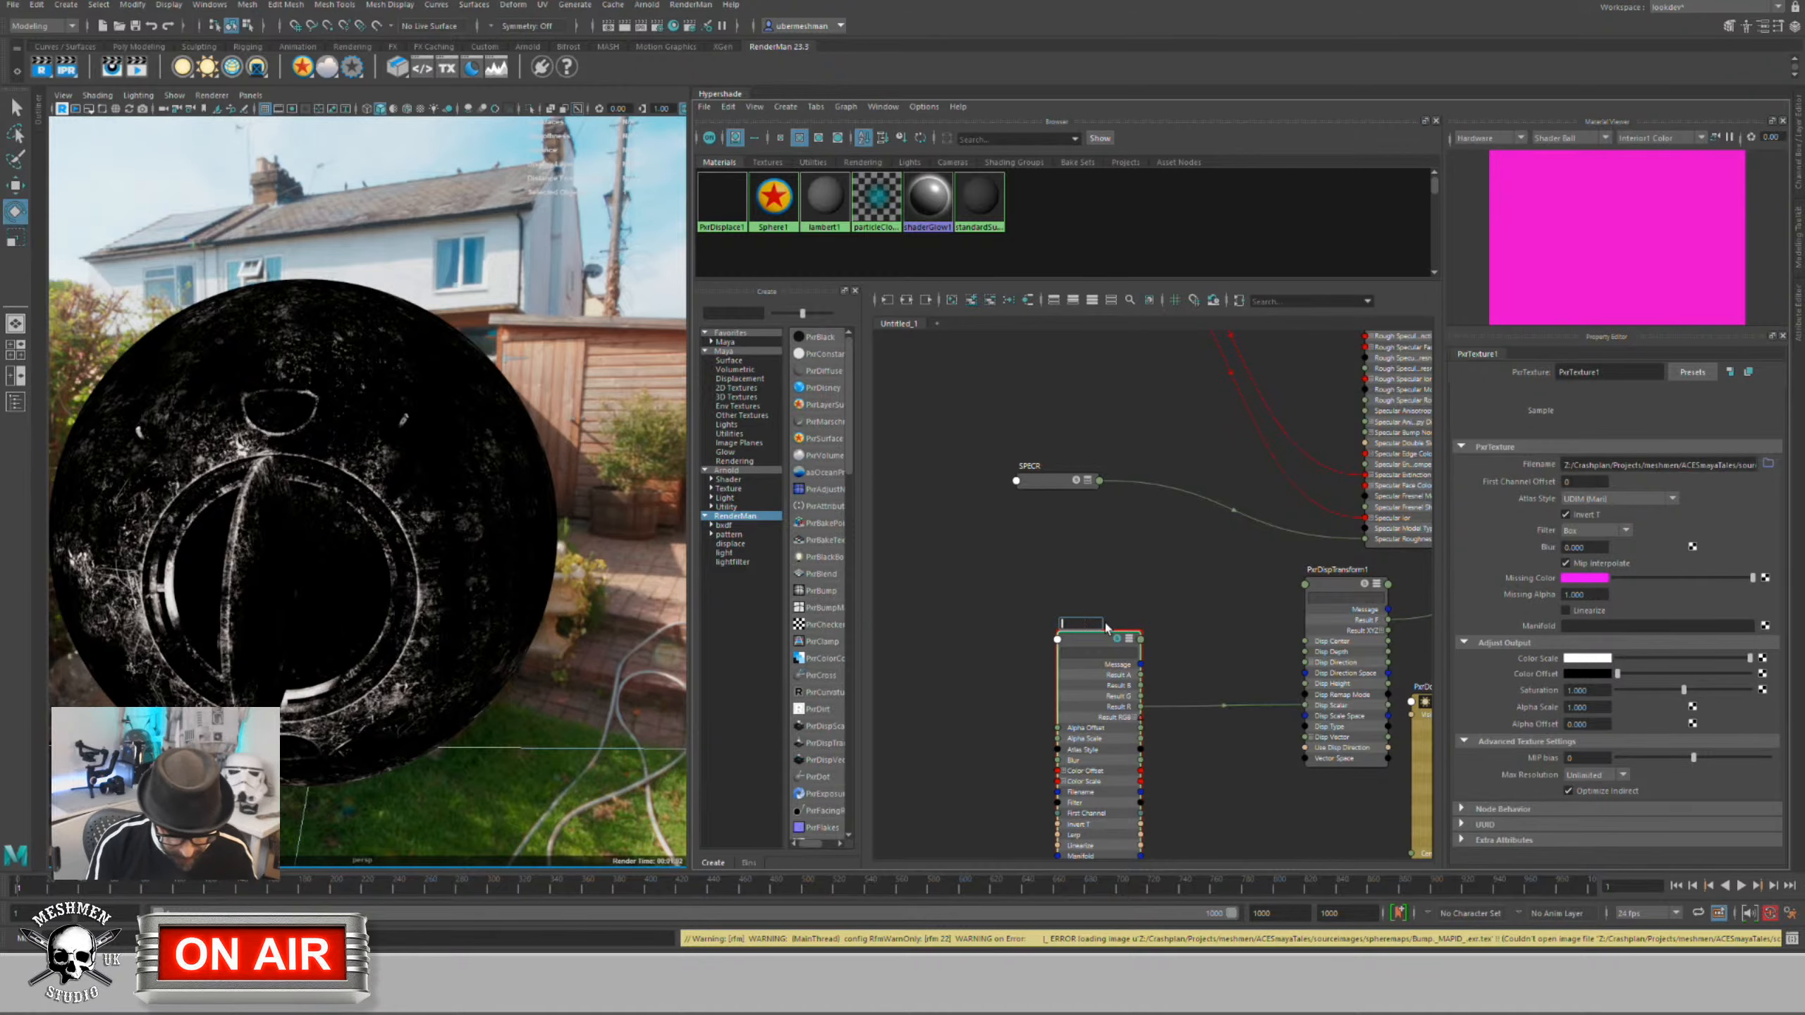
{"action": "type", "text": "UMP"}
{"action": "key", "text": "Return"}
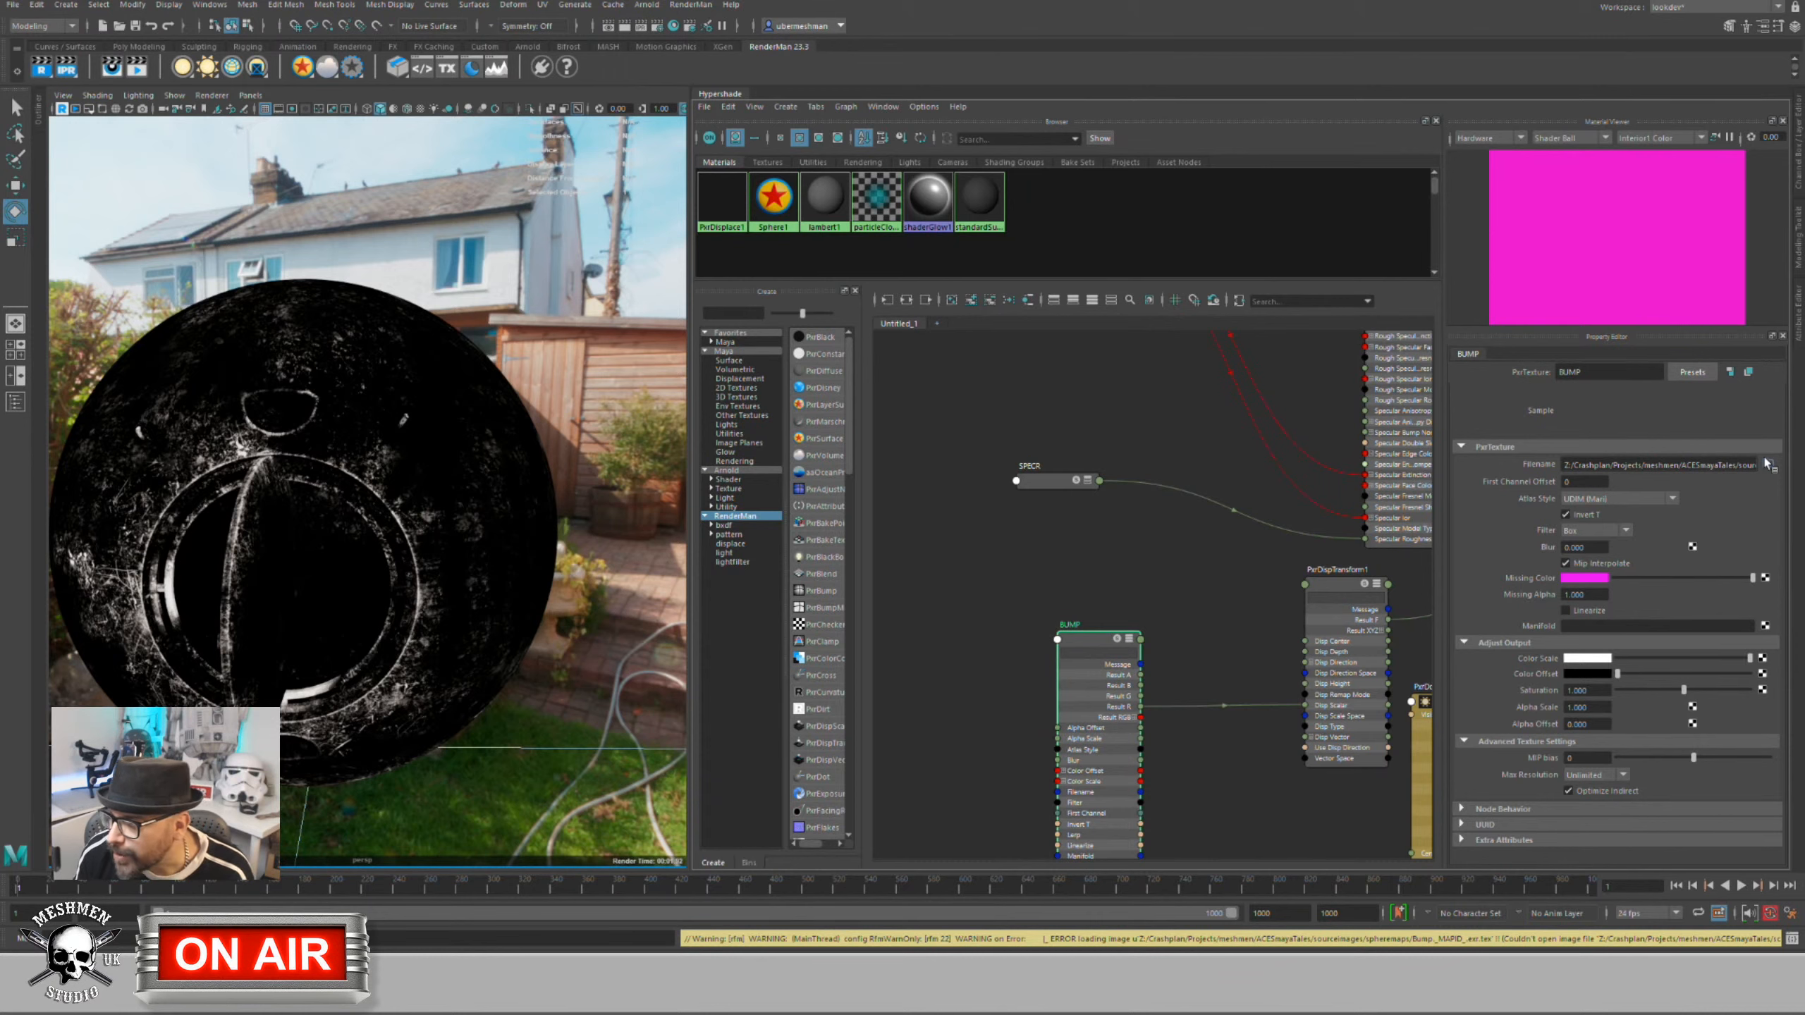
Step: Check the end of the BUMP node's file path and turn off the node's solo preview
{"action": "left_click_drag", "start_coordinate": [1734, 466], "coordinate": [1800, 468]}
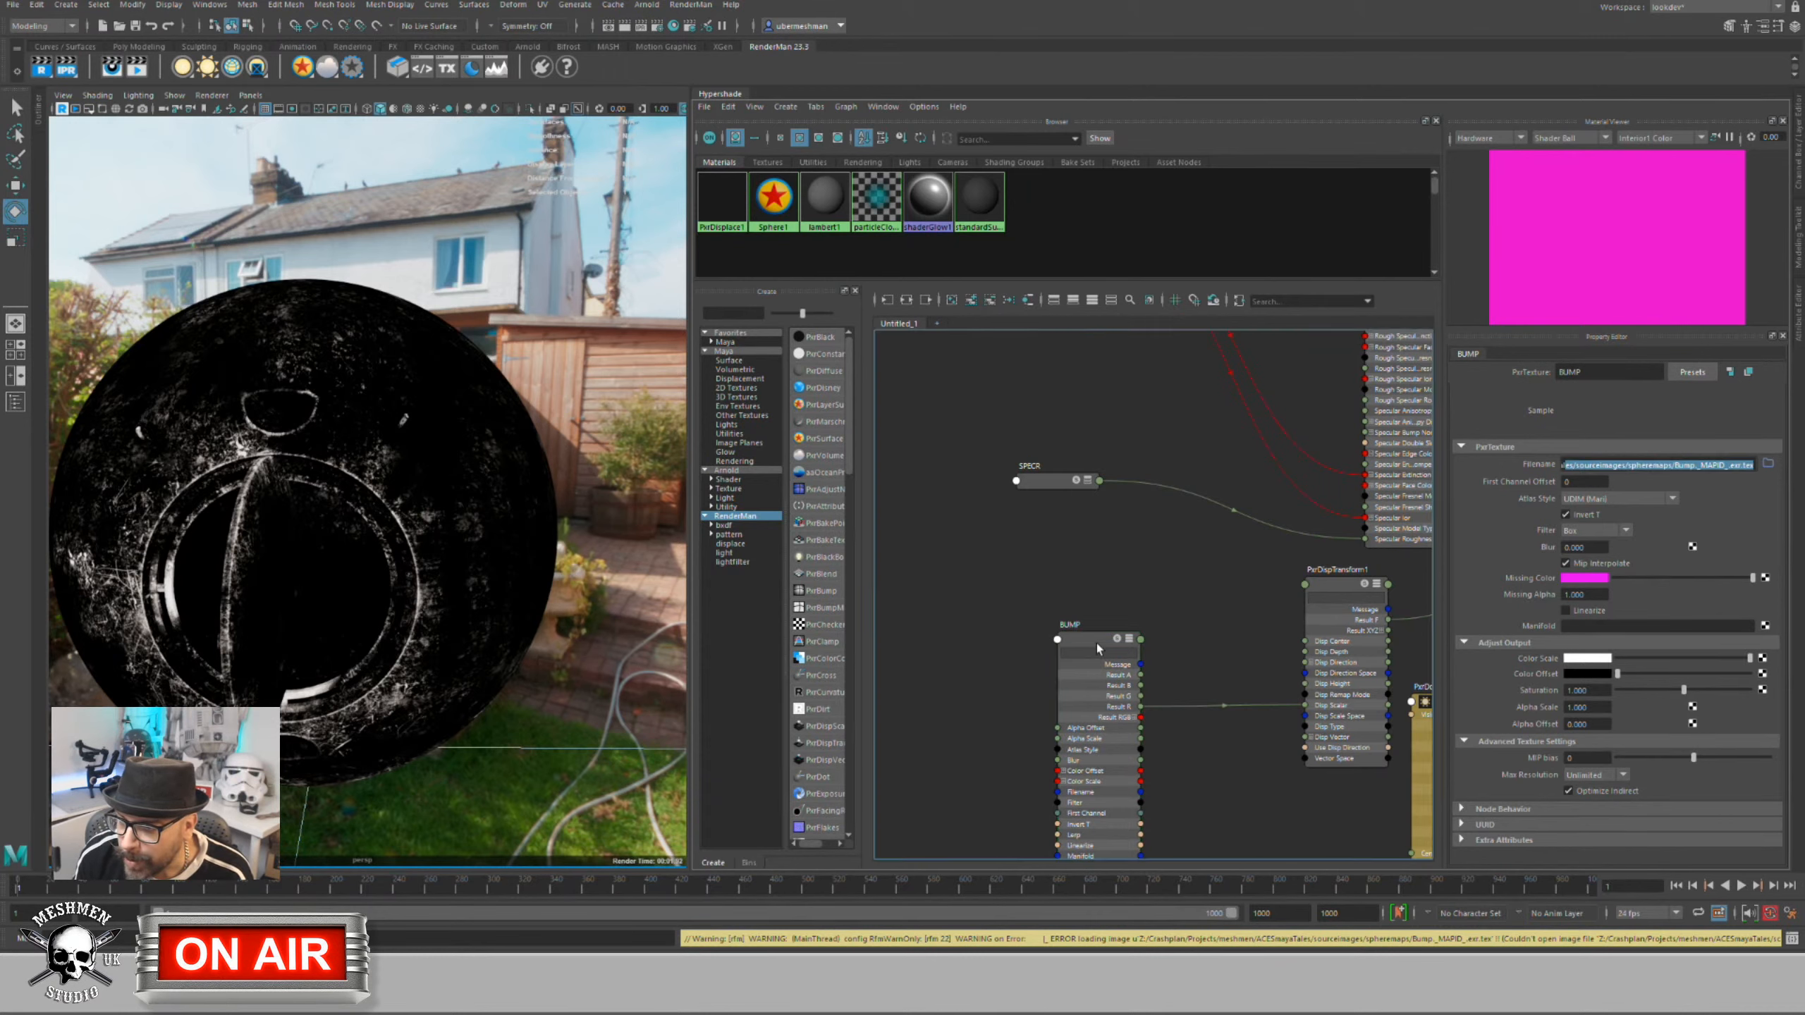
{"action": "left_click_drag", "start_coordinate": [1119, 646], "coordinate": [1113, 652]}
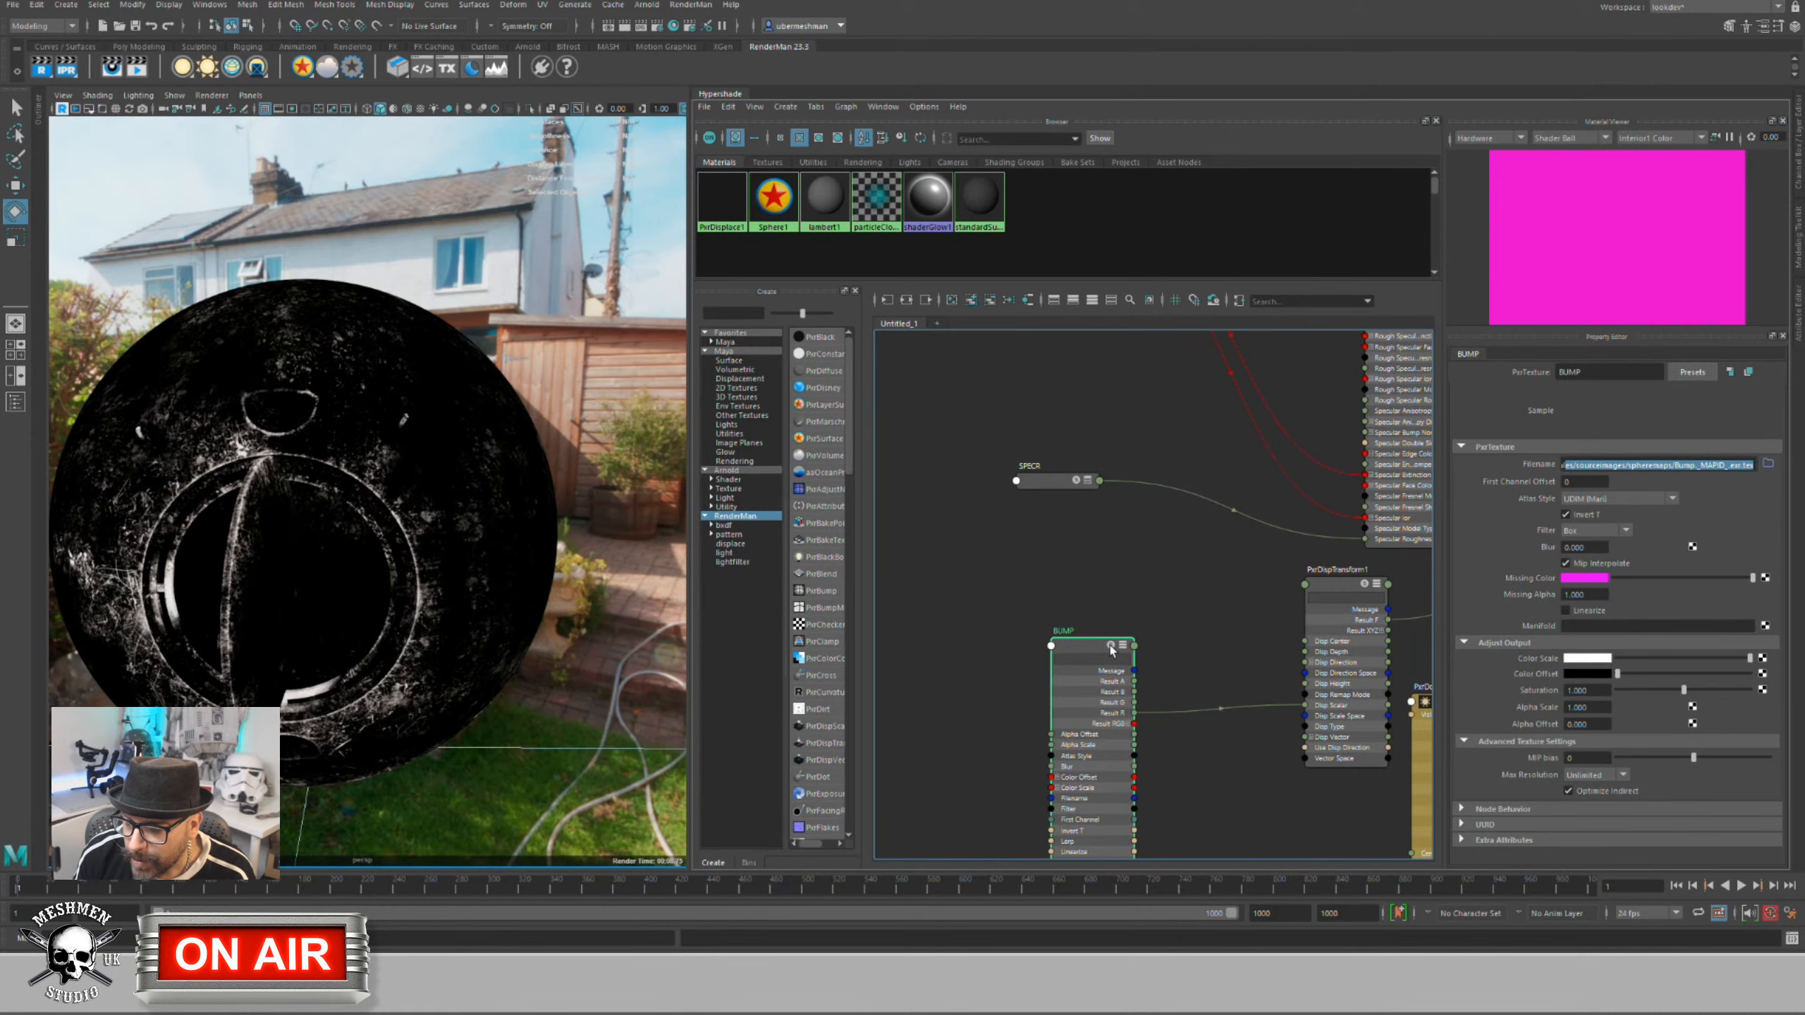
{"action": "left_click_drag", "start_coordinate": [1110, 665], "coordinate": [1107, 652]}
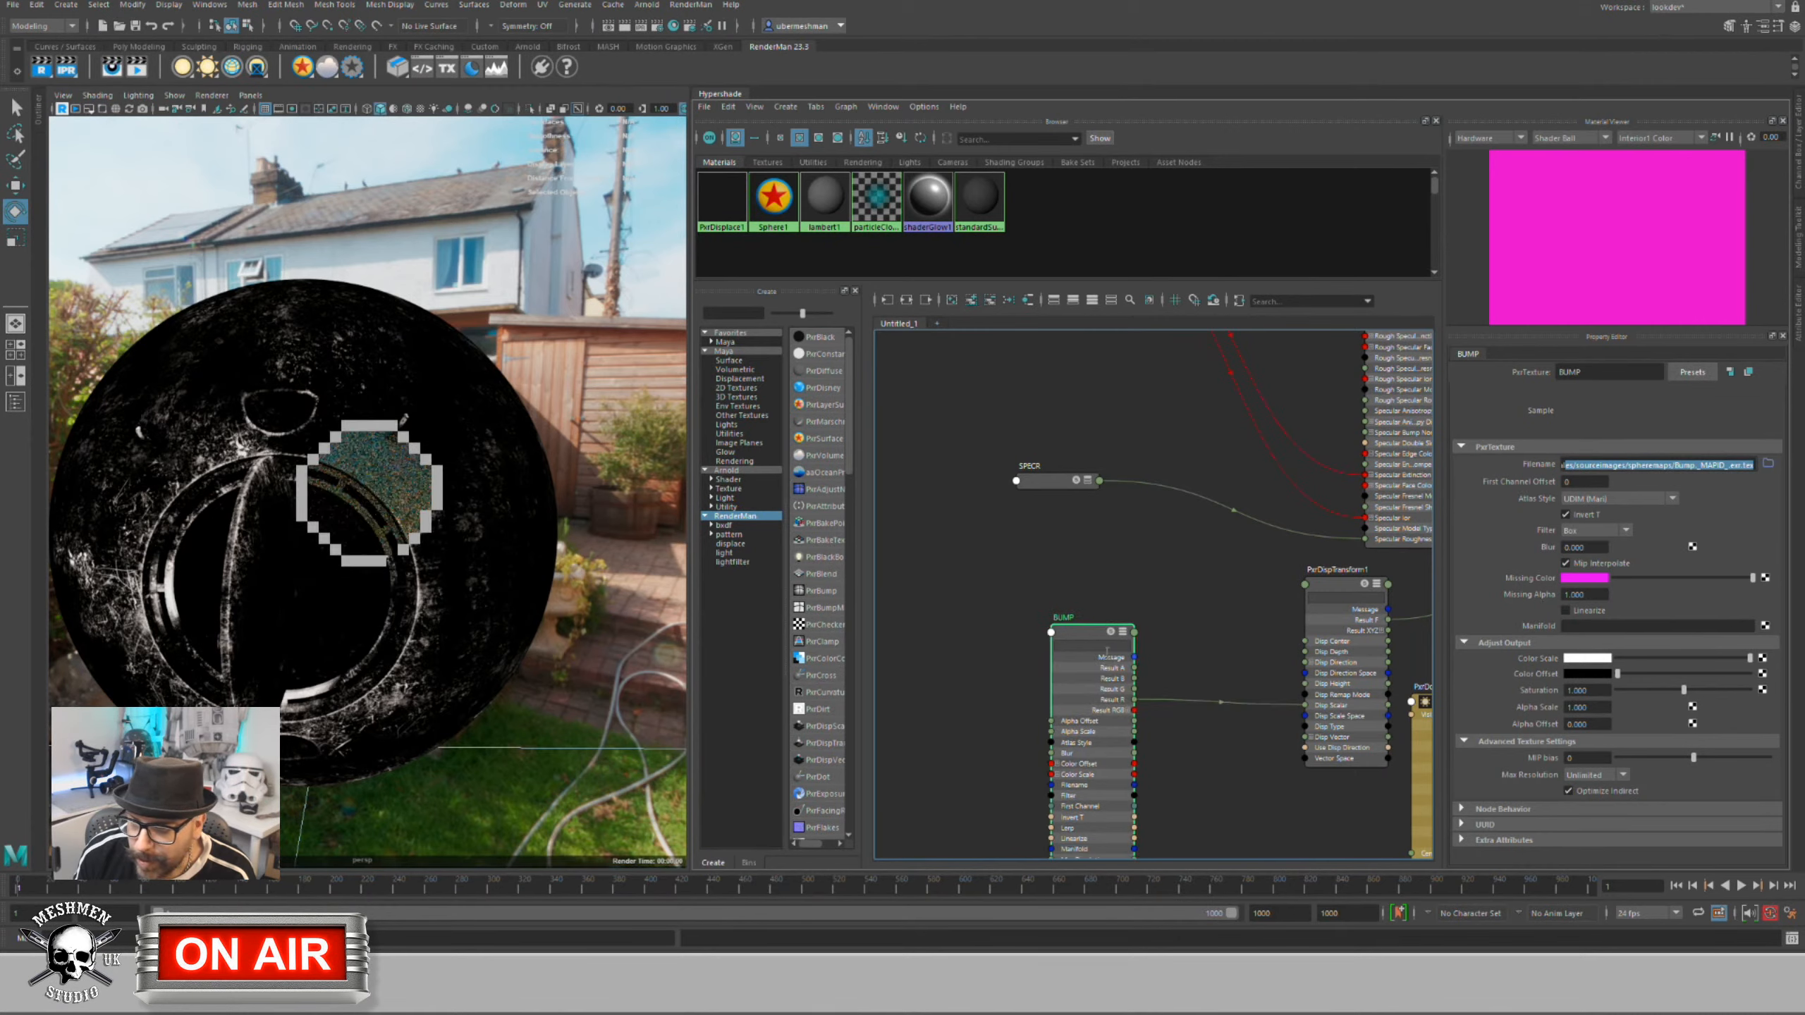
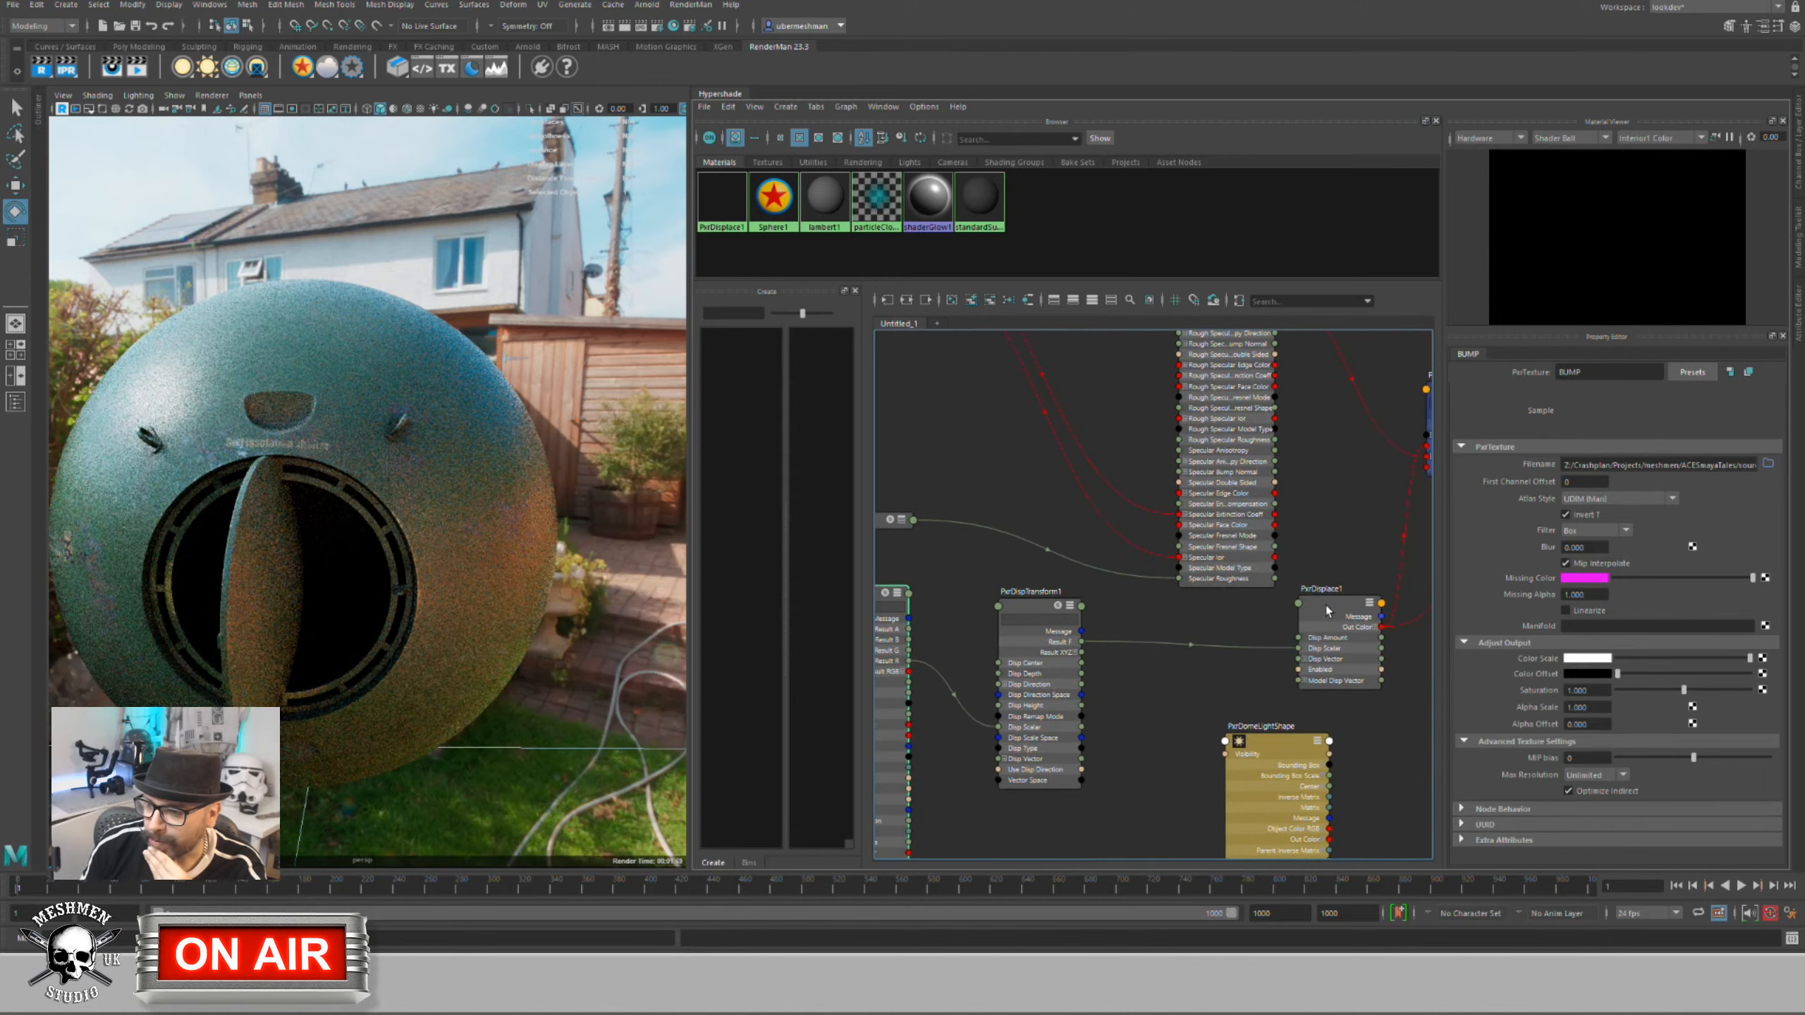
Step: Enable the displacement on the PxrDisplace1 node and inspect the pod's displaced surface beside the hatch
{"action": "left_click", "coordinate": [1326, 608]}
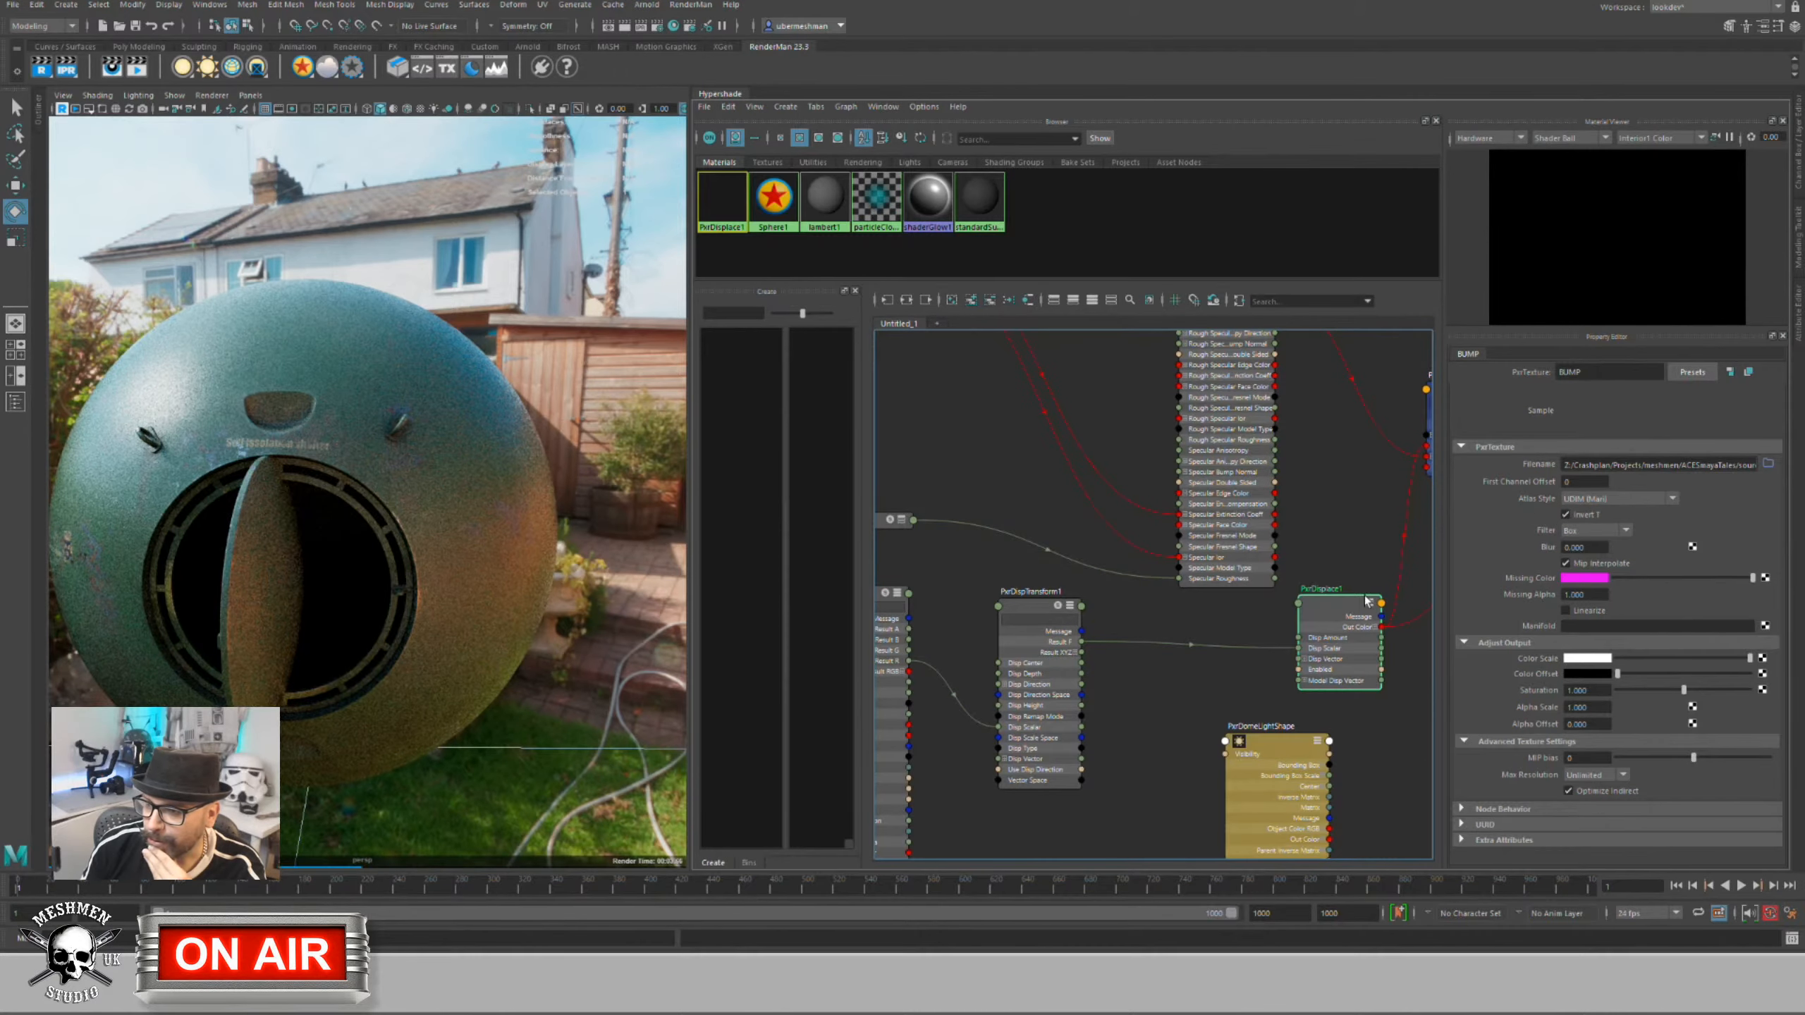
{"action": "left_click", "coordinate": [1326, 607]}
{"action": "left_click", "coordinate": [1582, 466]}
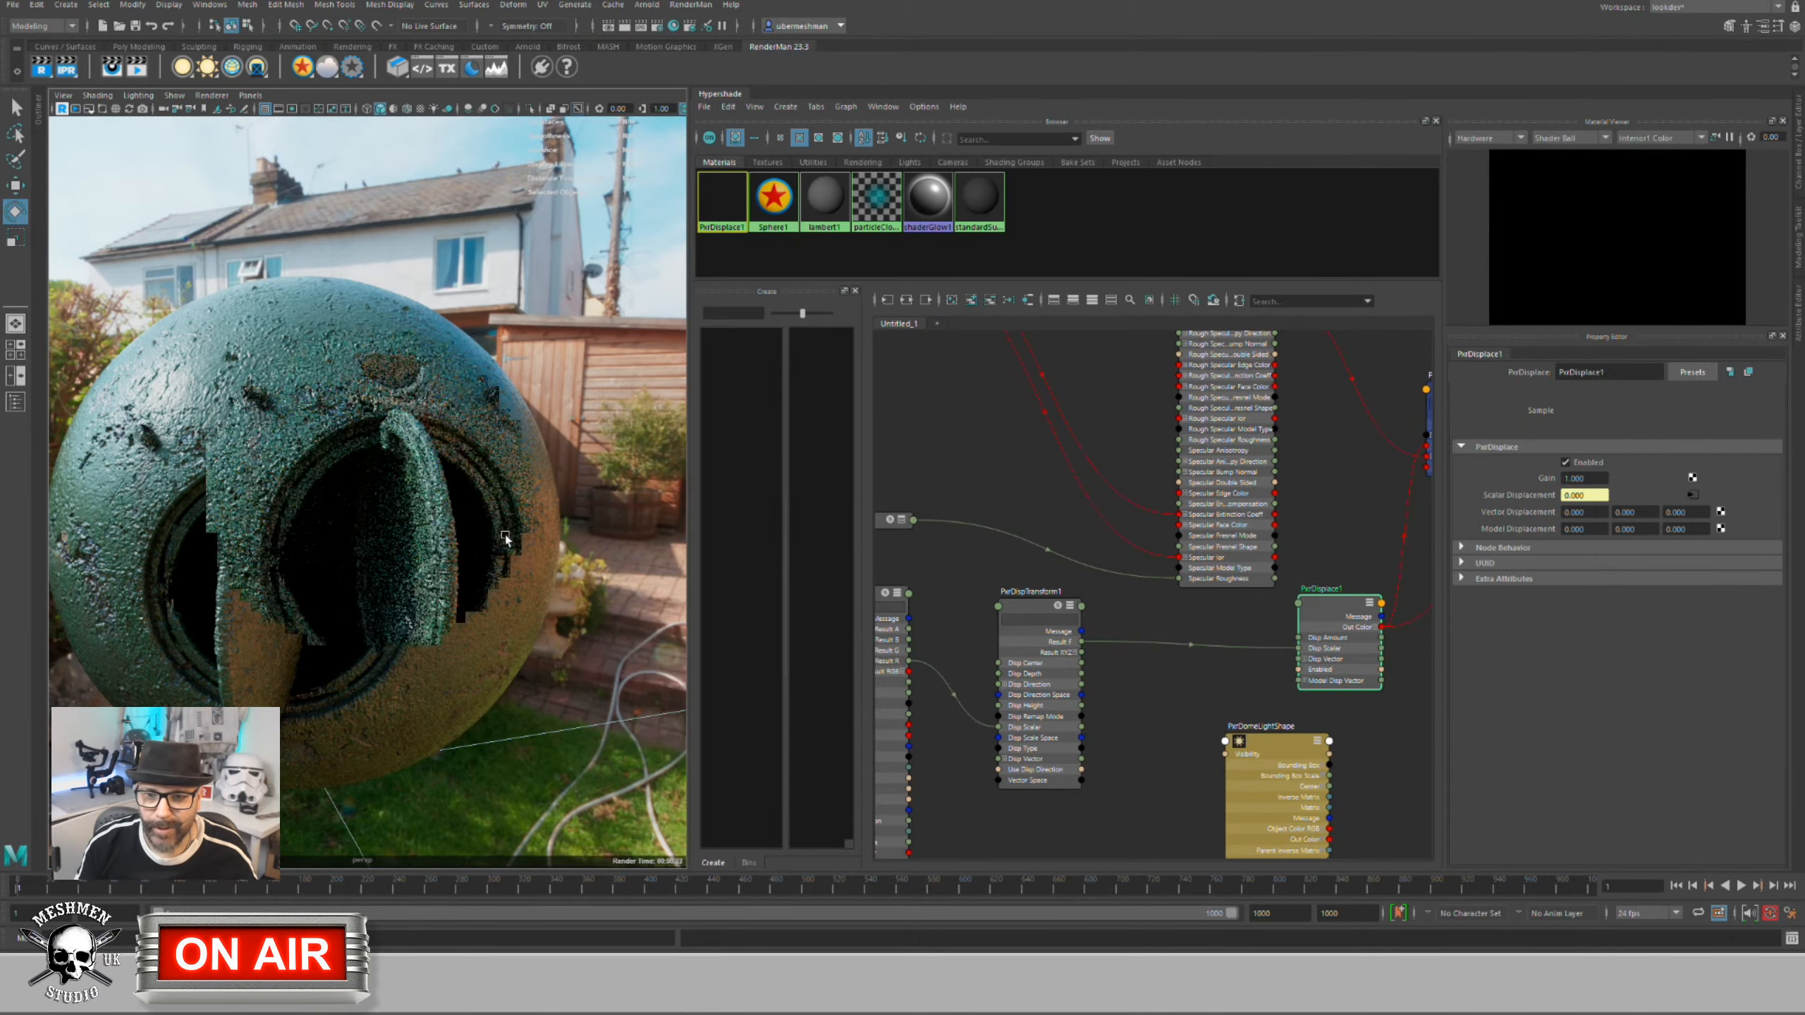
{"action": "left_click_drag", "start_coordinate": [536, 549], "coordinate": [213, 523], "text": "alt"}
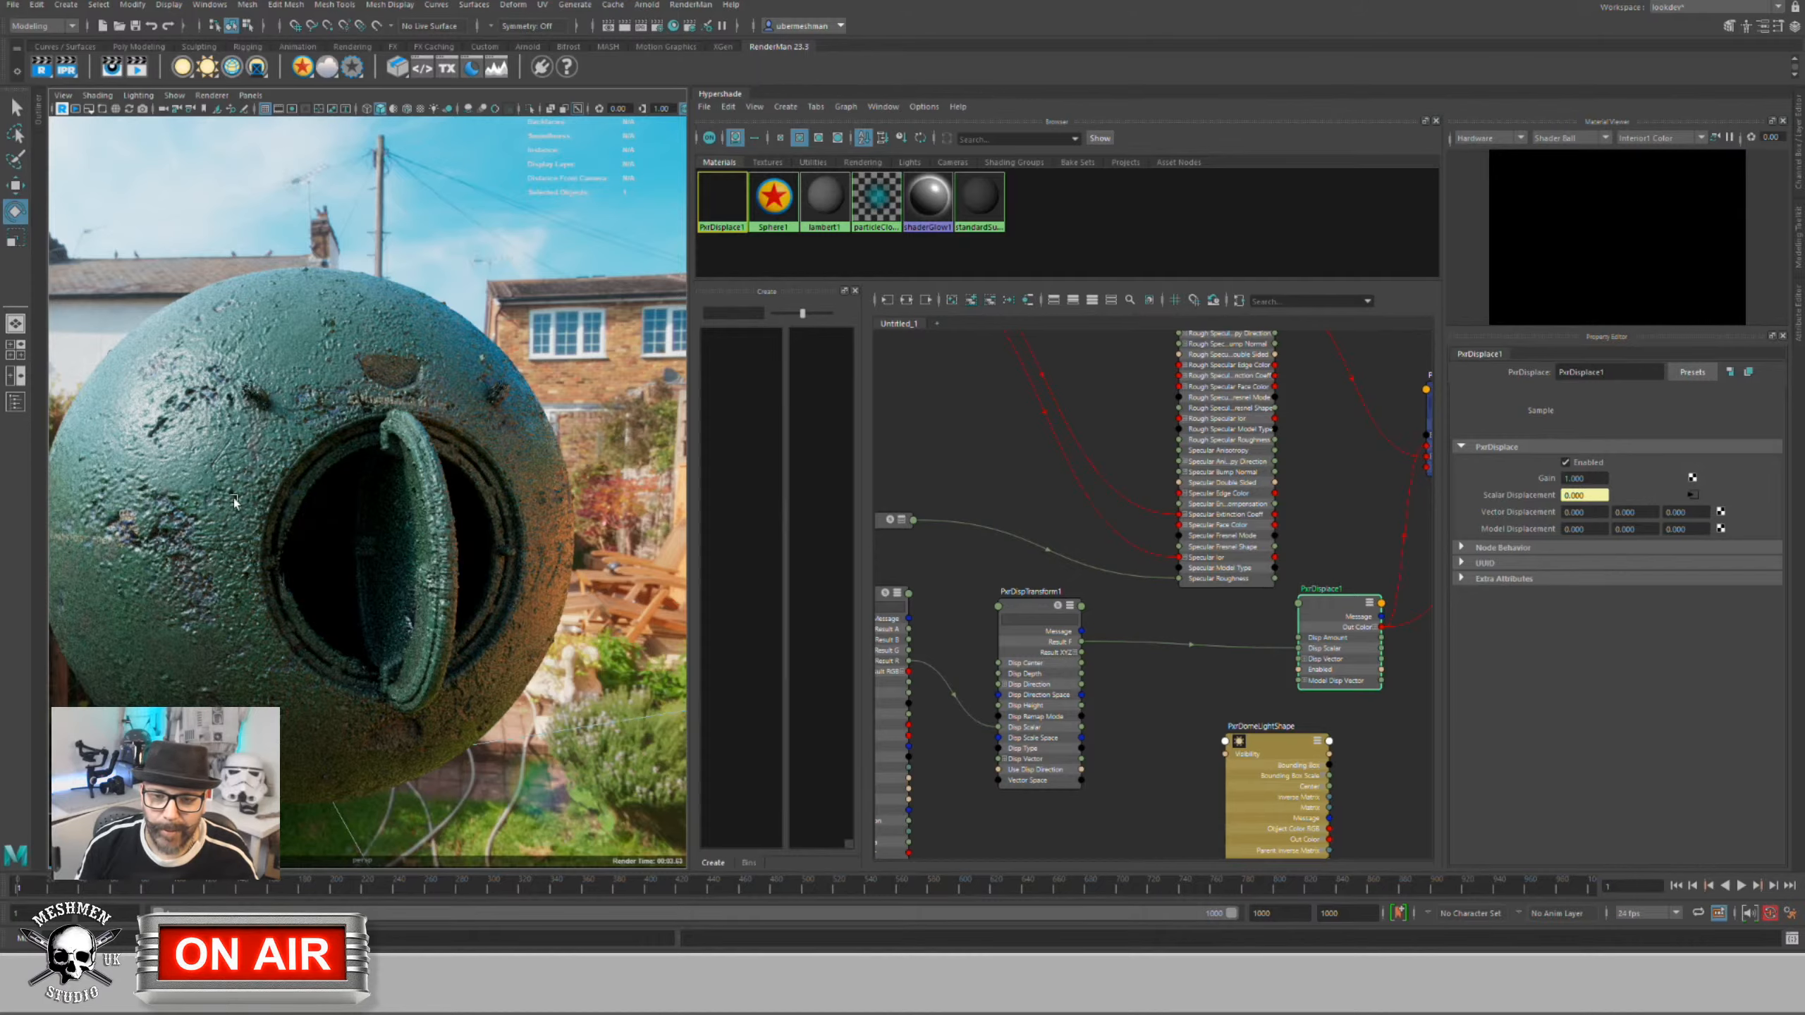
{"action": "left_click_drag", "start_coordinate": [190, 471], "coordinate": [313, 507], "text": "alt"}
{"action": "right_click_drag", "start_coordinate": [313, 508], "coordinate": [485, 522], "text": "alt"}
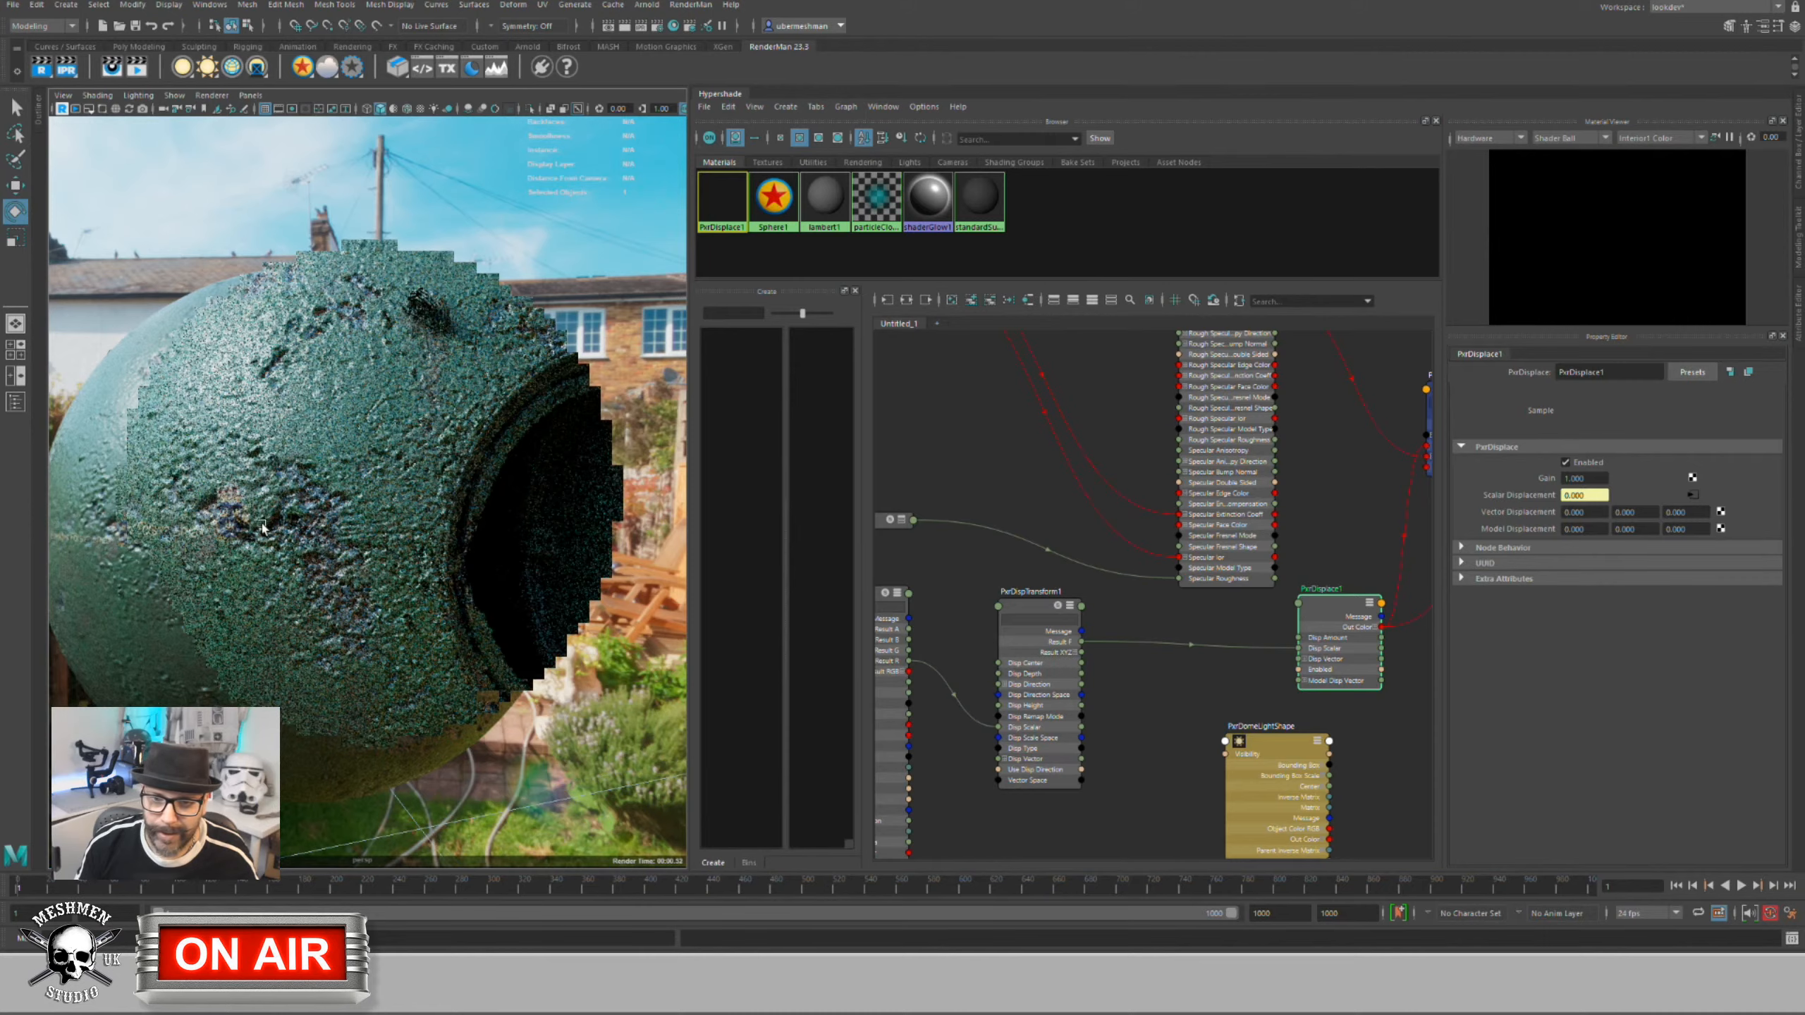
{"action": "left_click_drag", "start_coordinate": [253, 543], "coordinate": [304, 544], "text": "alt"}
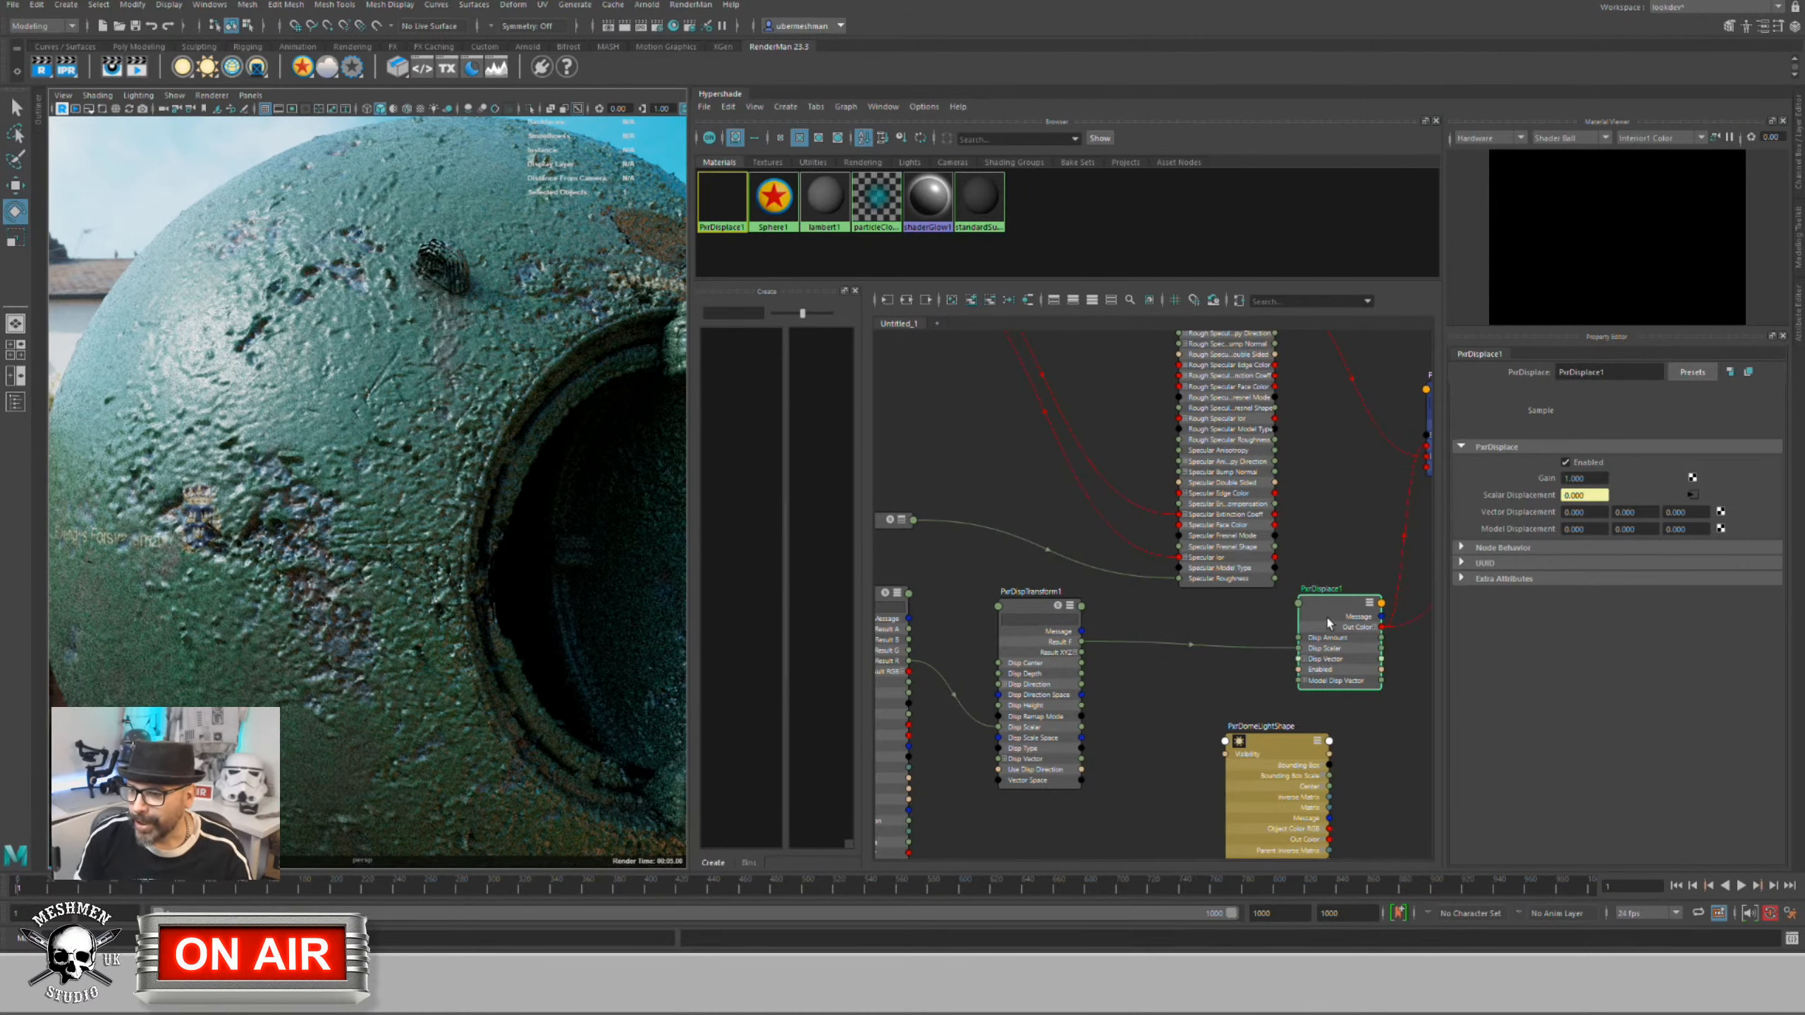
Step: Set the Gain of the PxrDisplace1 node to 0.1
{"action": "left_click_drag", "start_coordinate": [1332, 604], "coordinate": [1326, 602]}
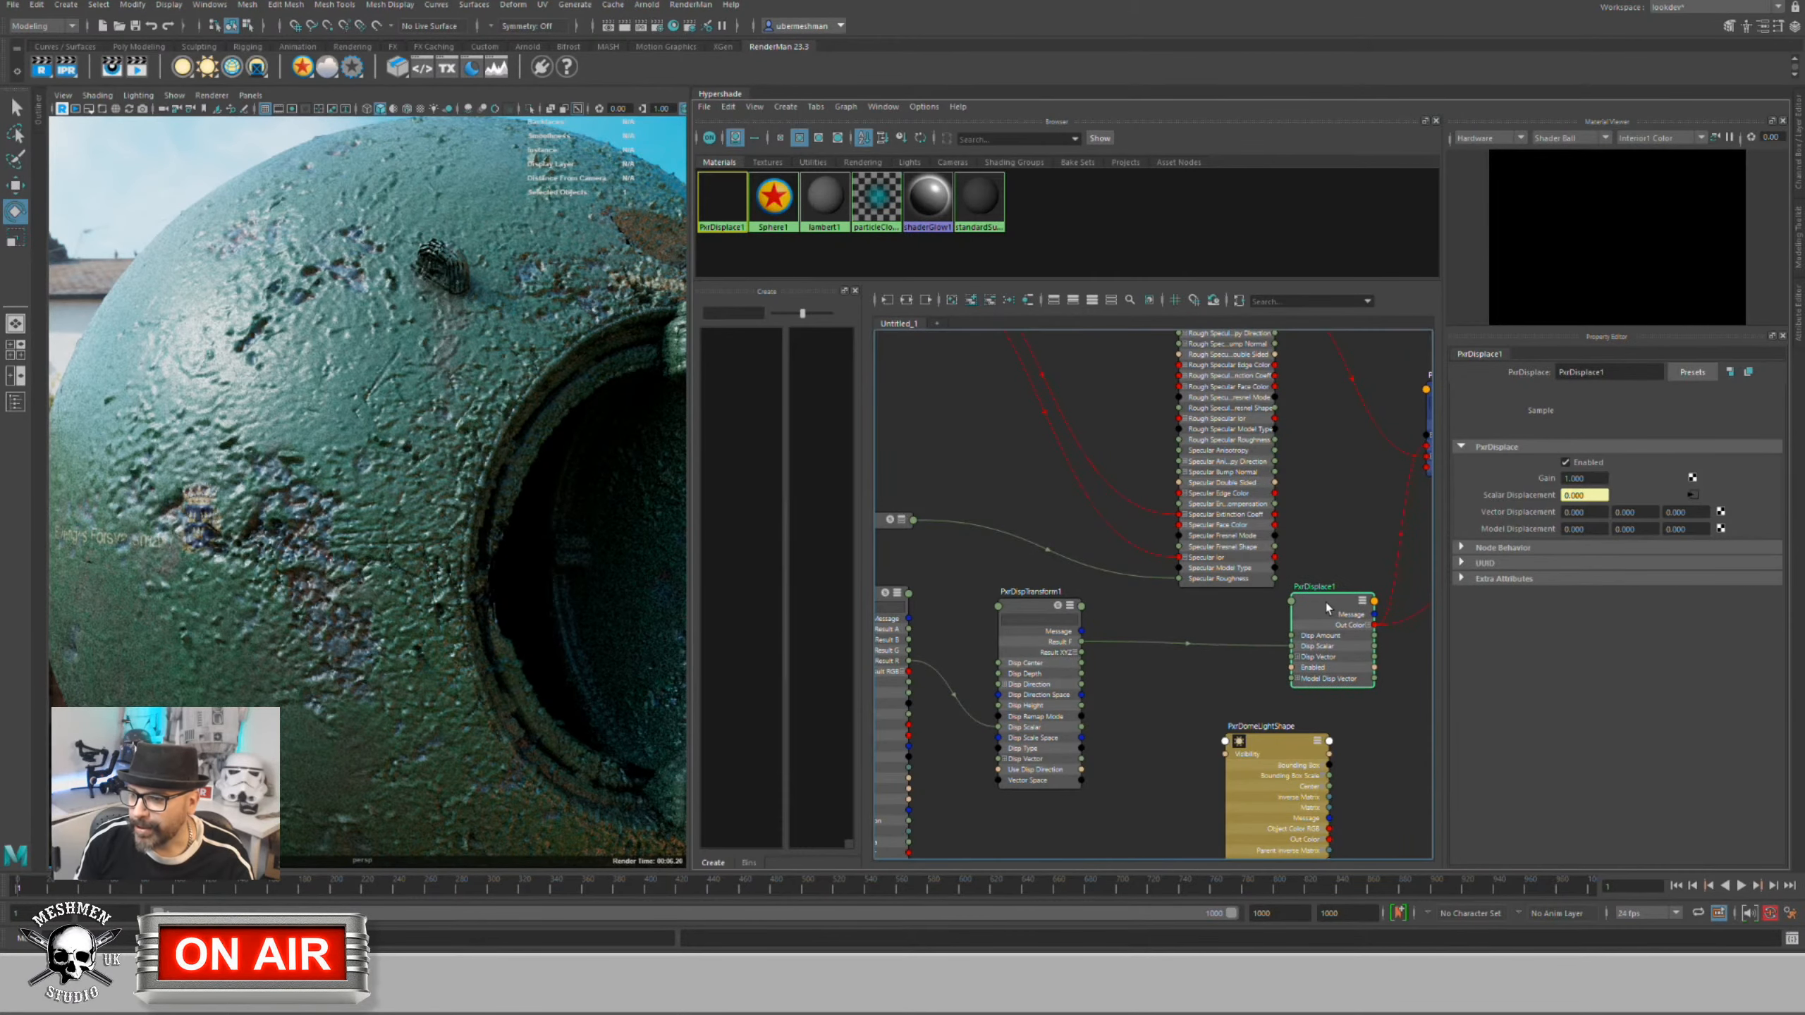
{"action": "double_click", "coordinate": [1575, 478]}
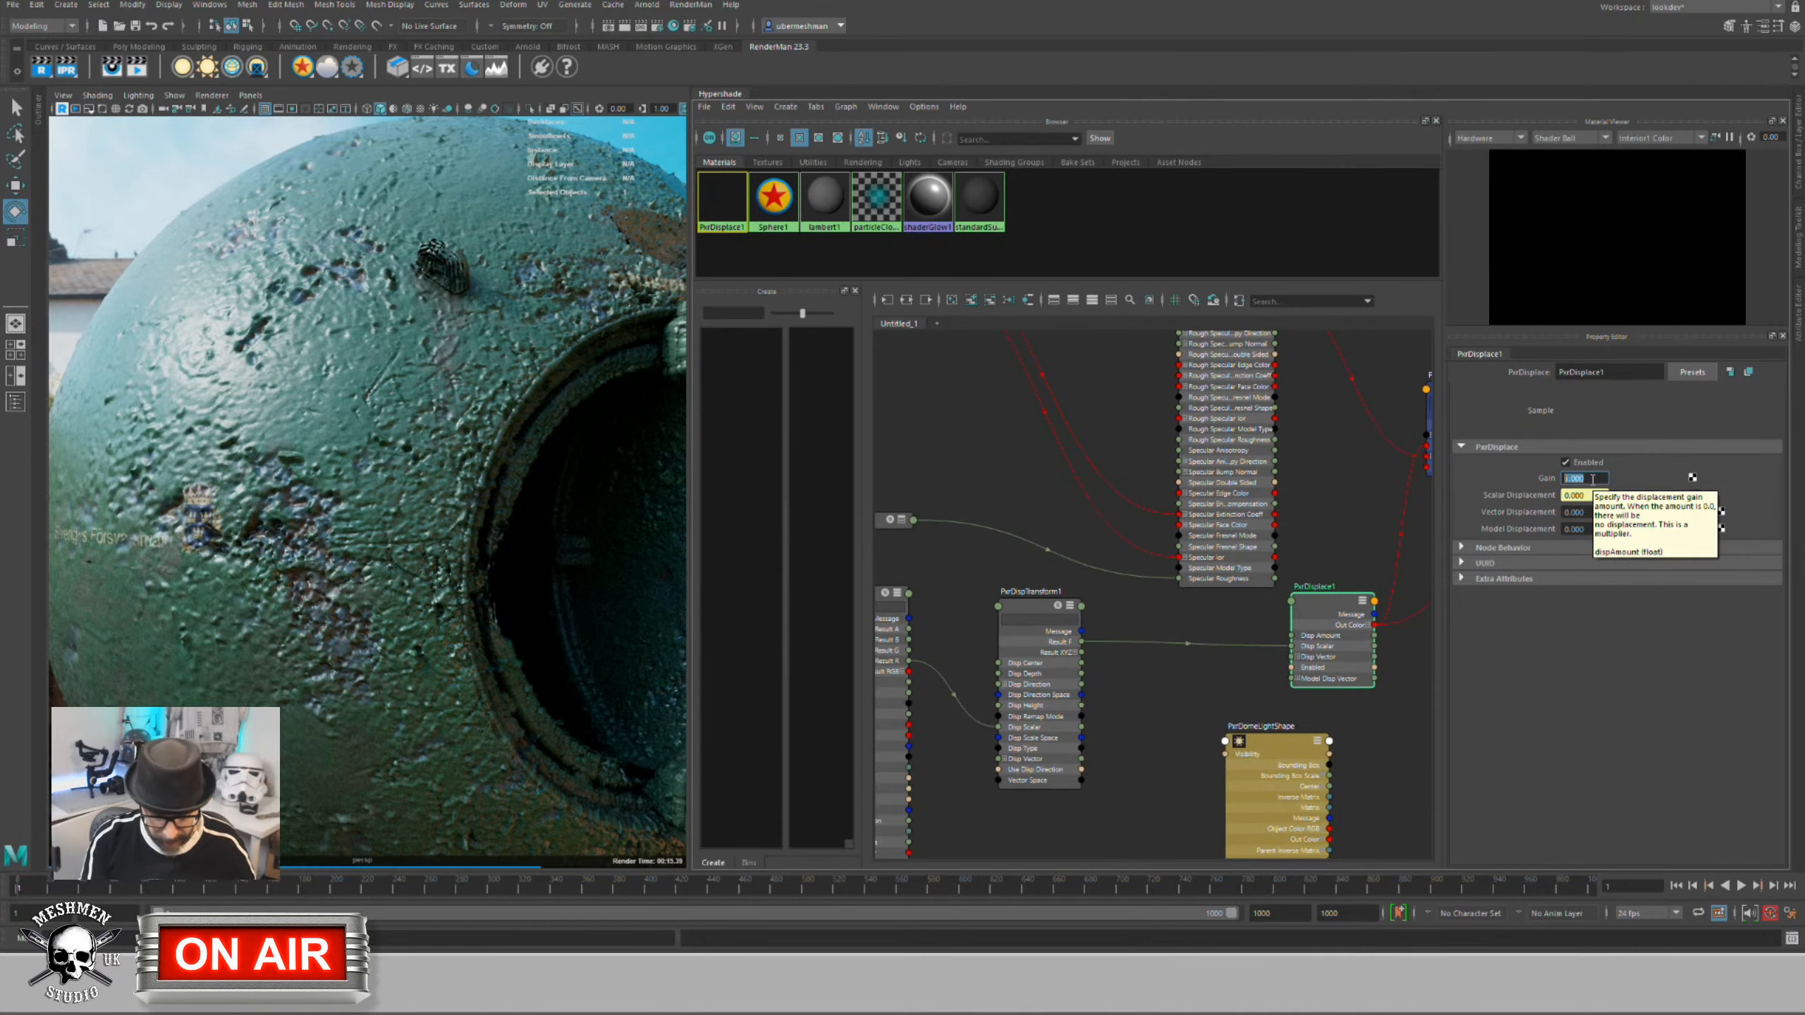
{"action": "type", "text": "0.1"}
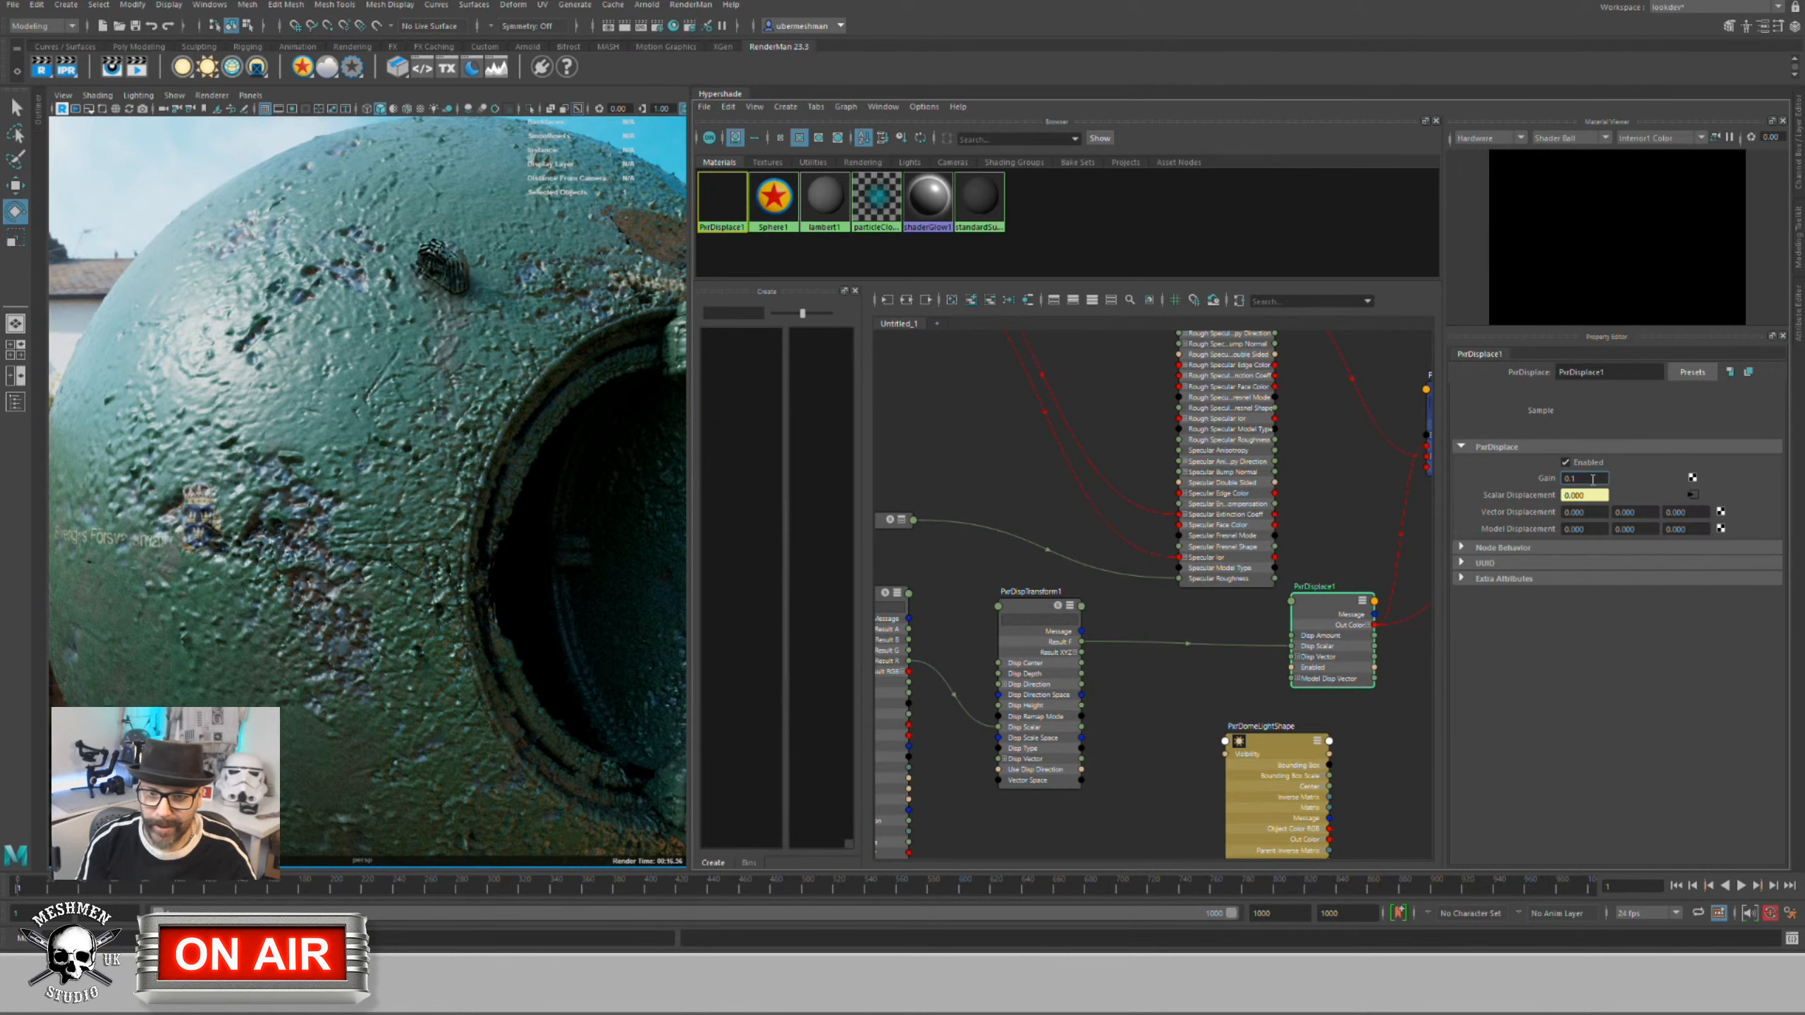
{"action": "key", "text": "Return"}
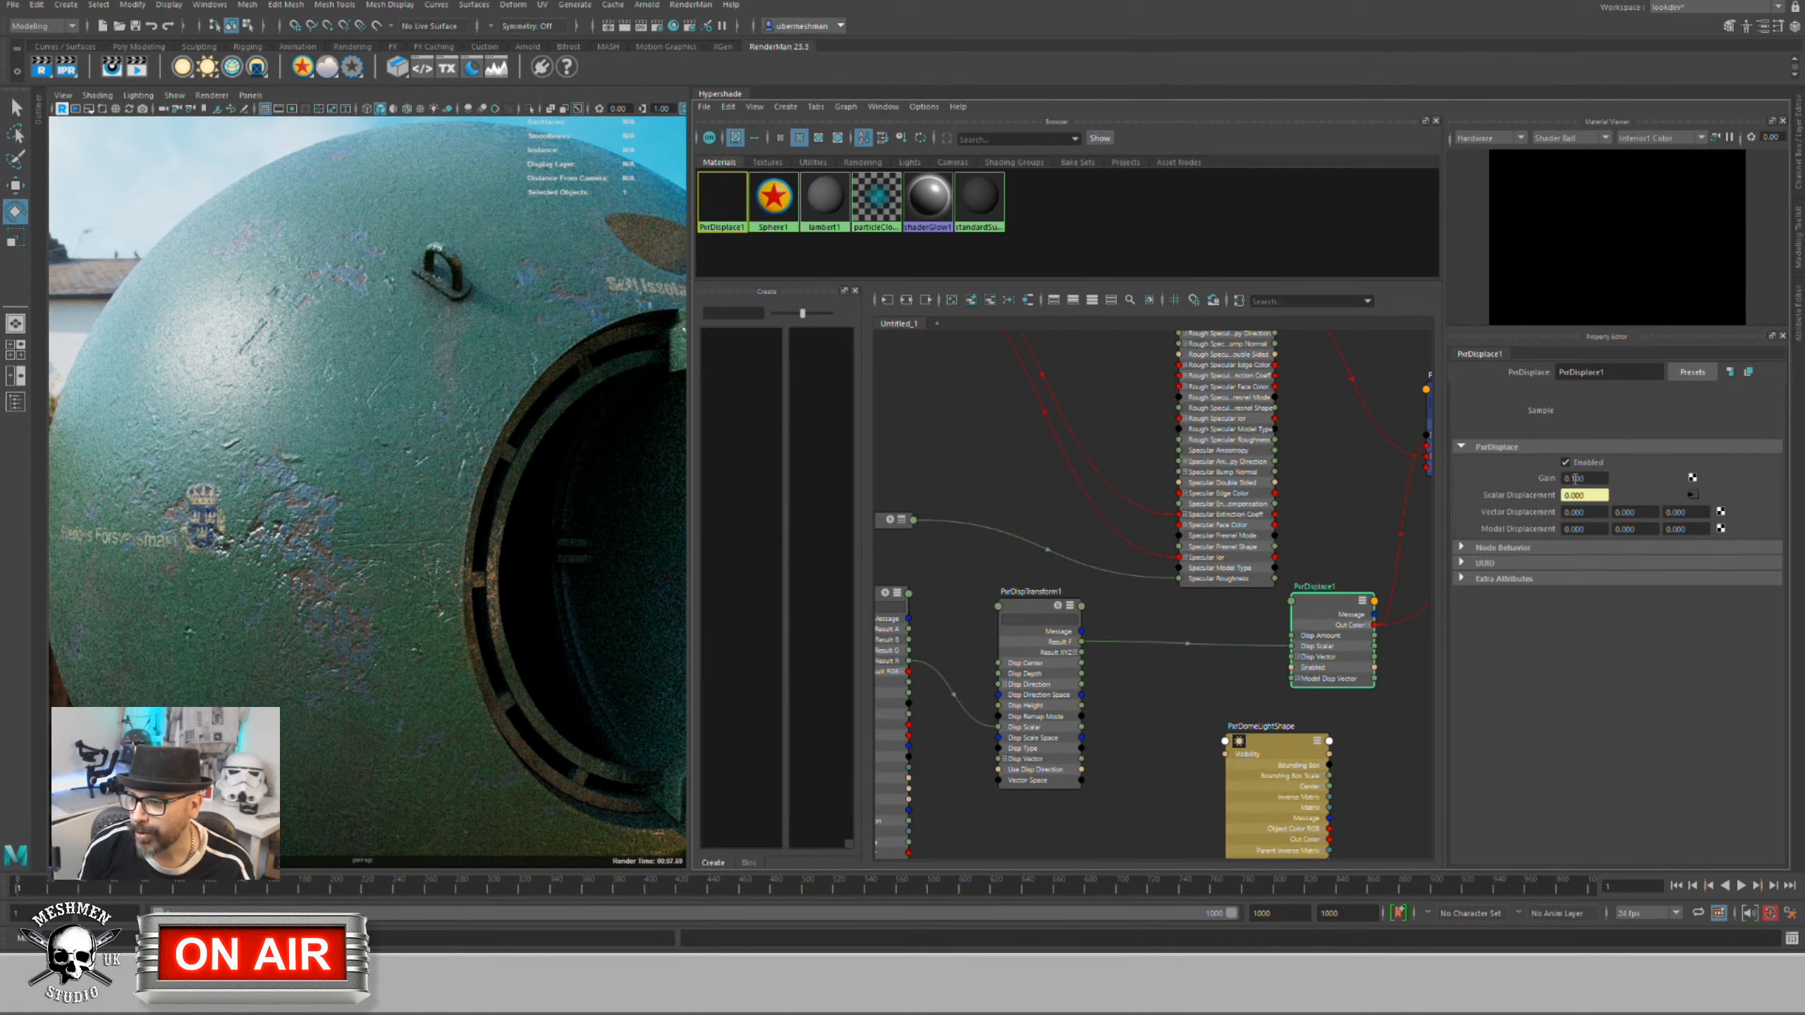
Step: Lower the PxrDisplace1 node's Gain to 0.05
{"action": "double_click", "coordinate": [1575, 479]}
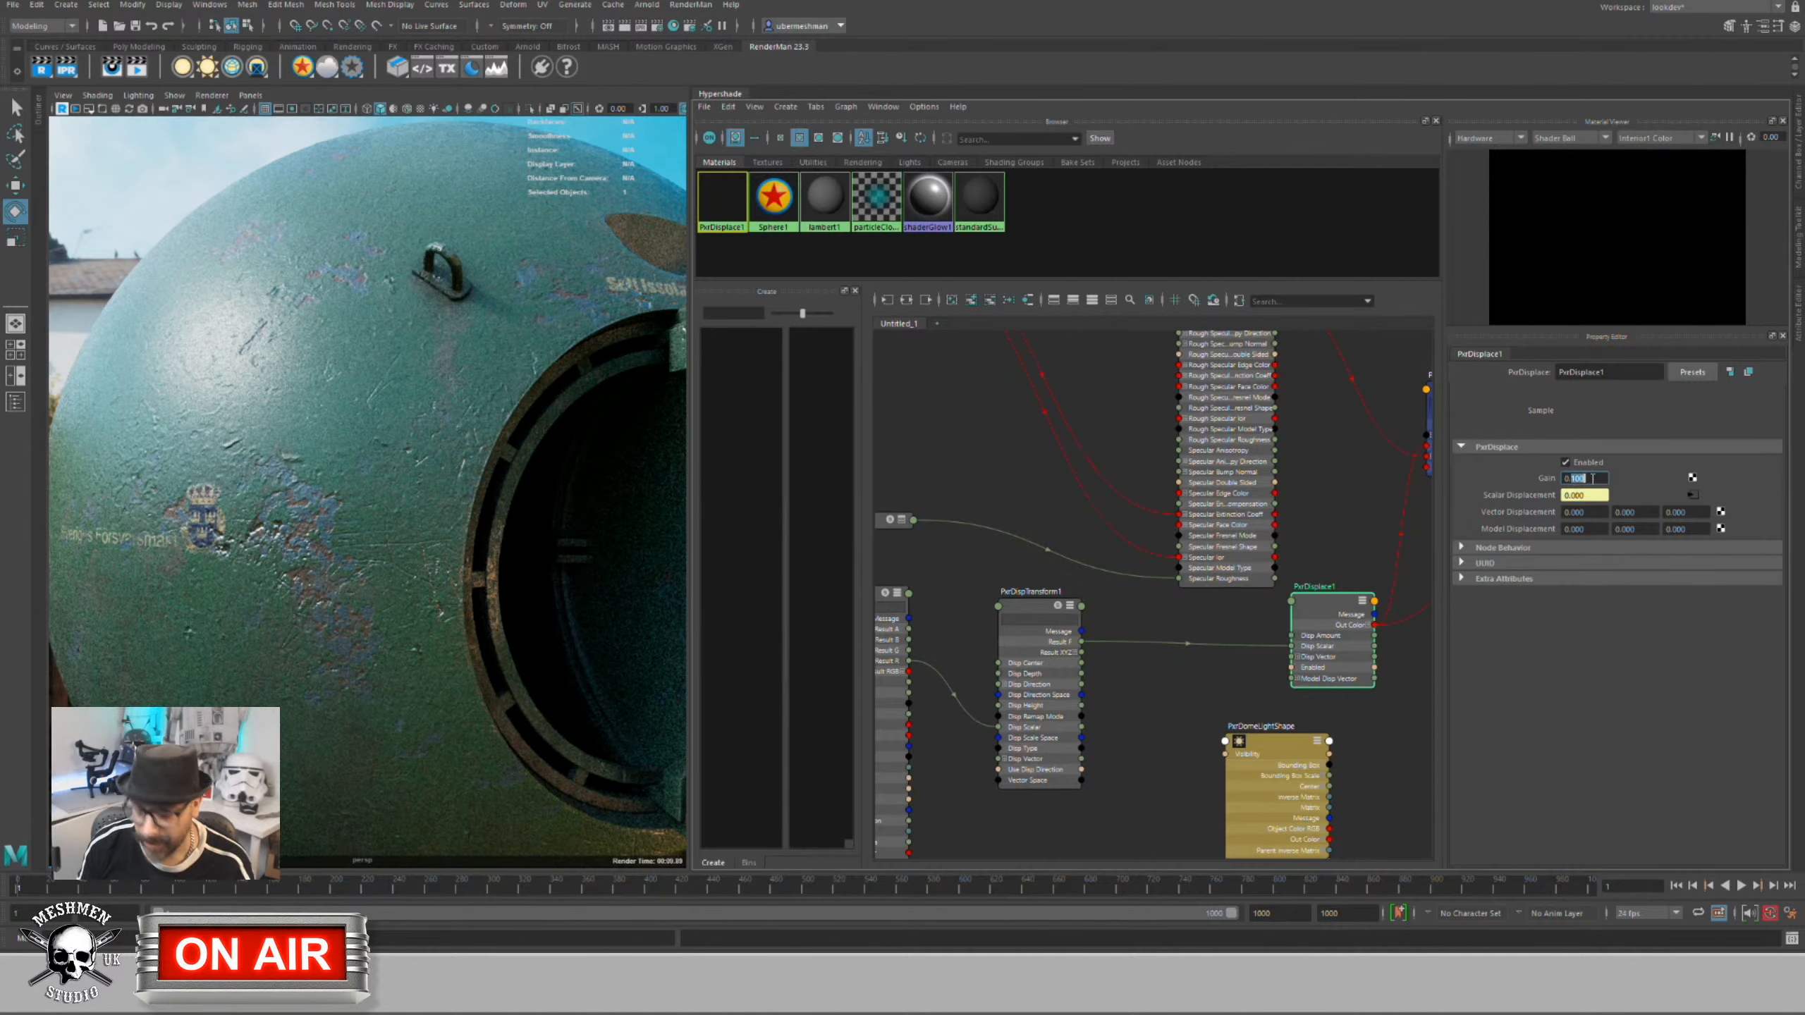
{"action": "type", "text": "0.05"}
{"action": "key", "text": "Return"}
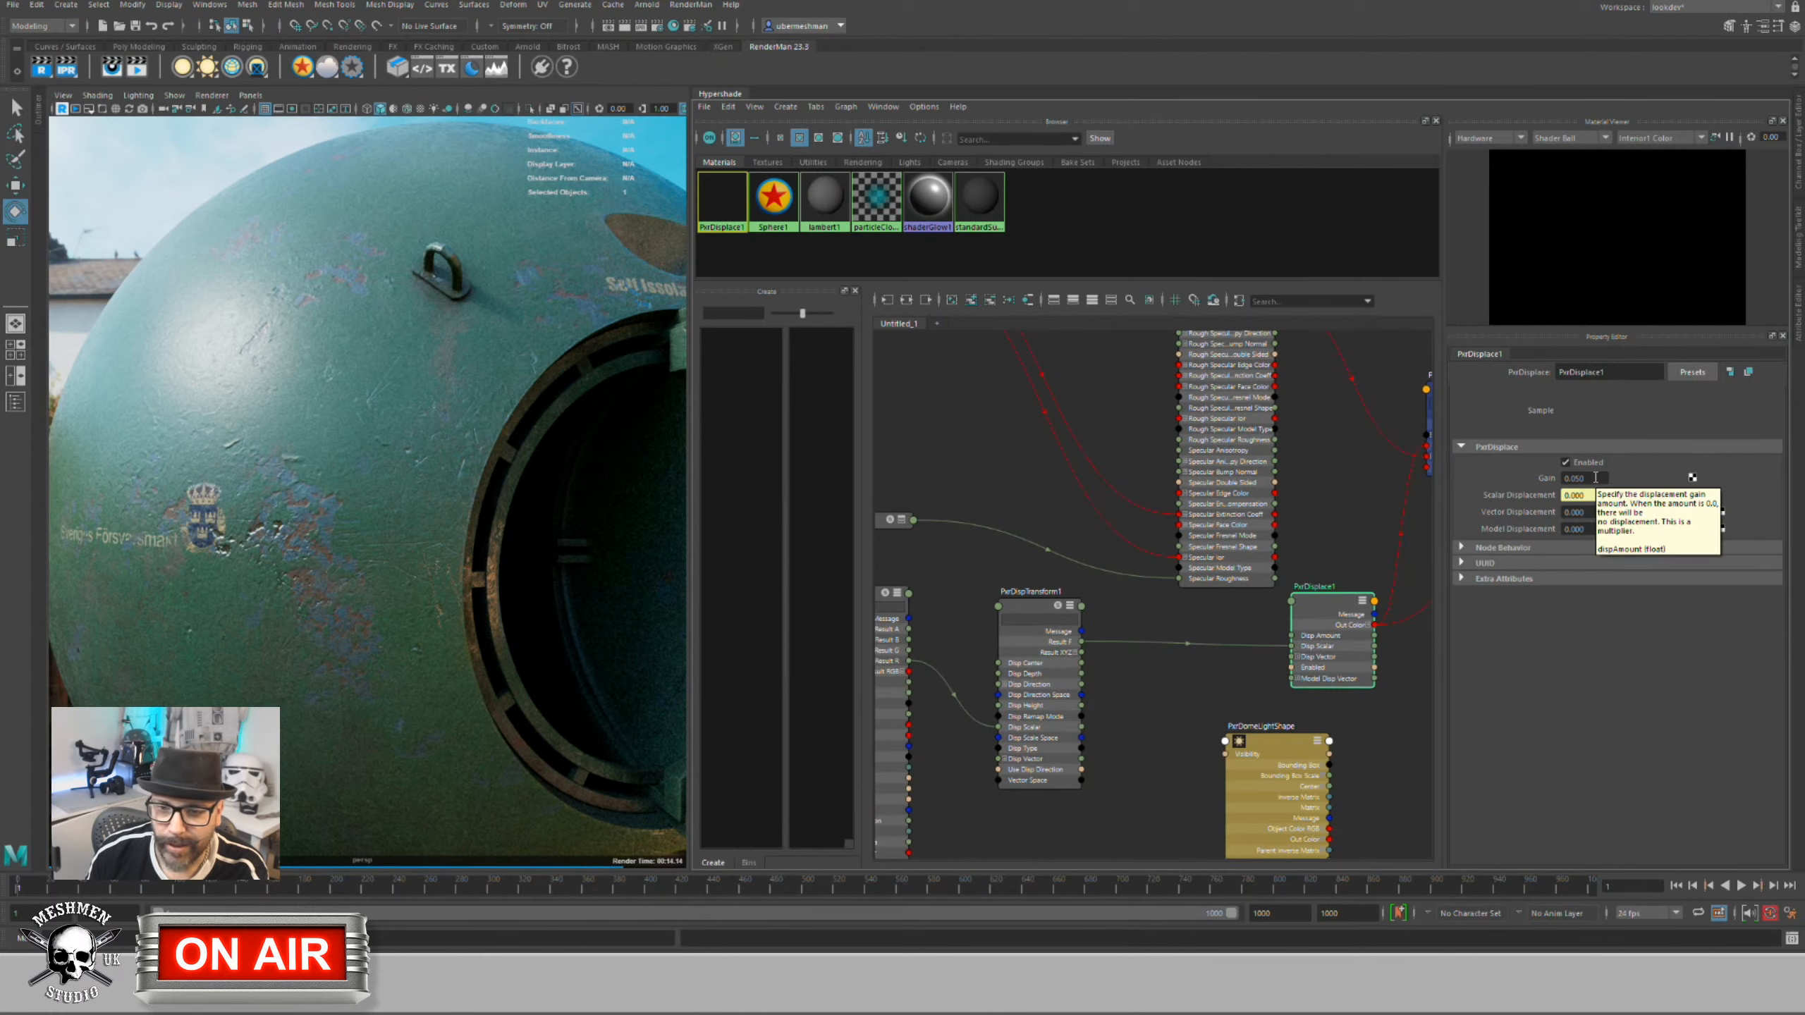
Step: Restore the PxrDisplace1 node's Gain to 1
{"action": "left_click", "coordinate": [1594, 479]}
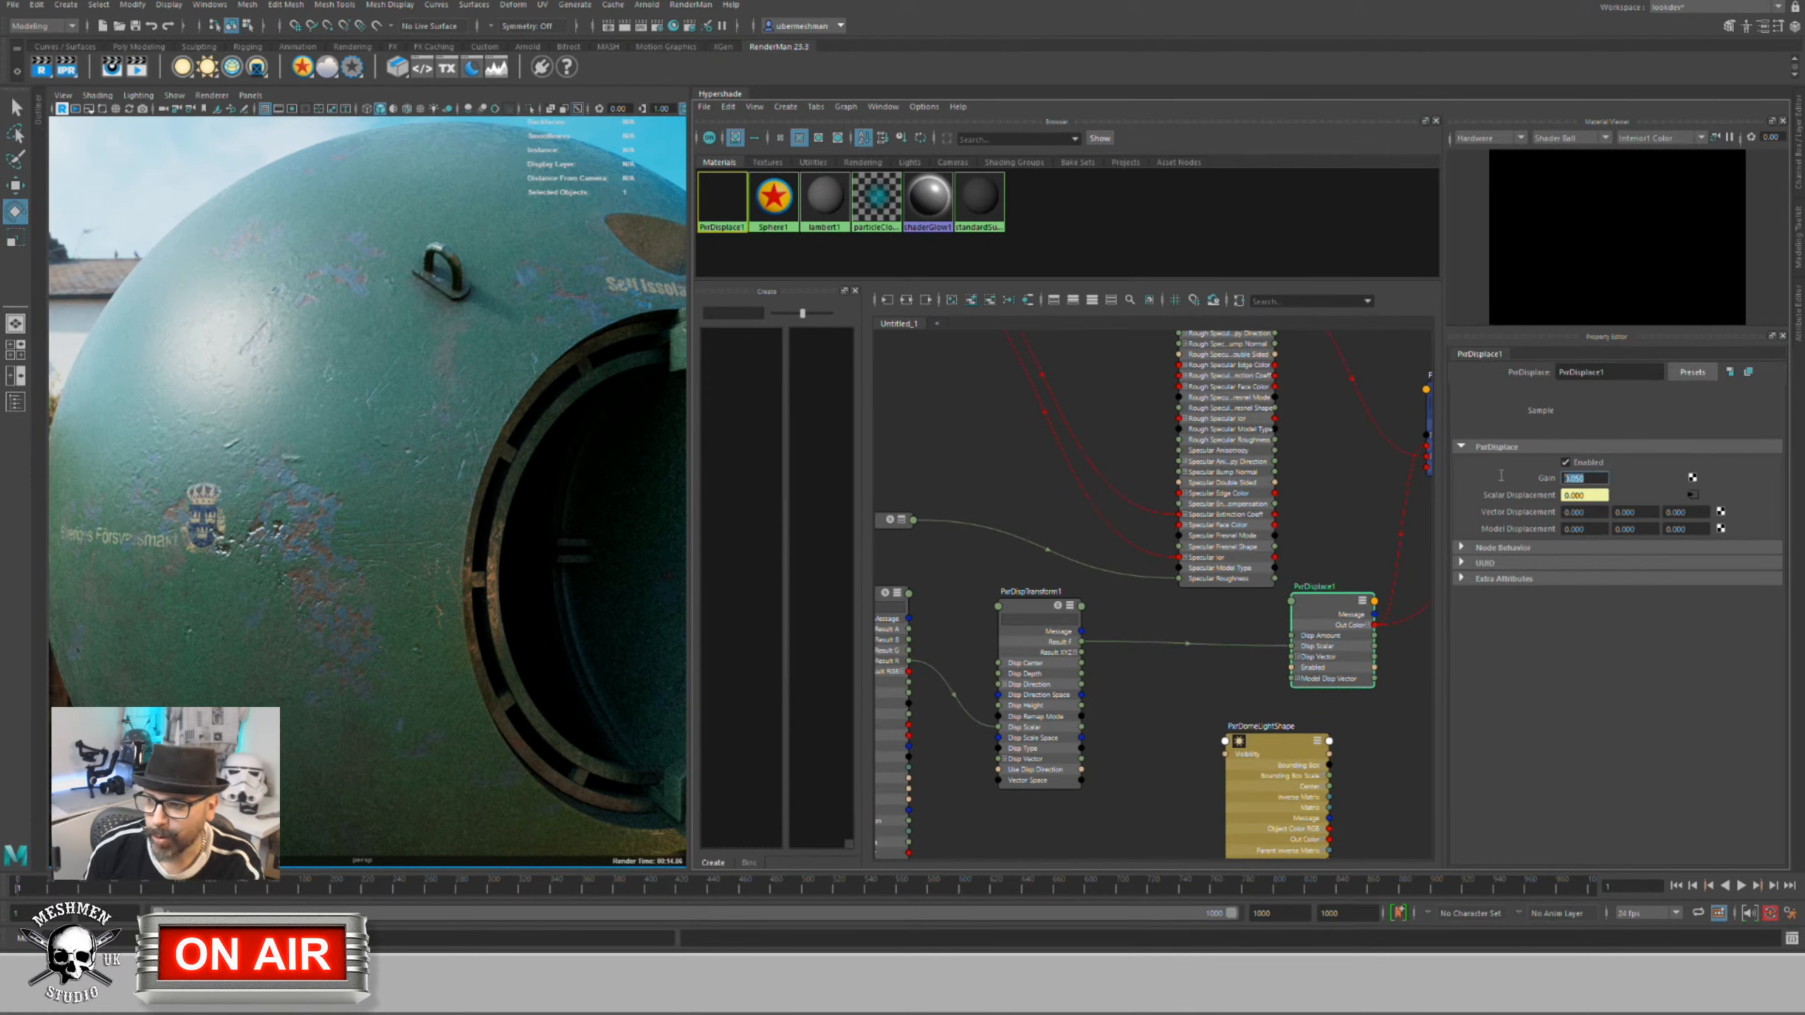
{"action": "type", "text": "1"}
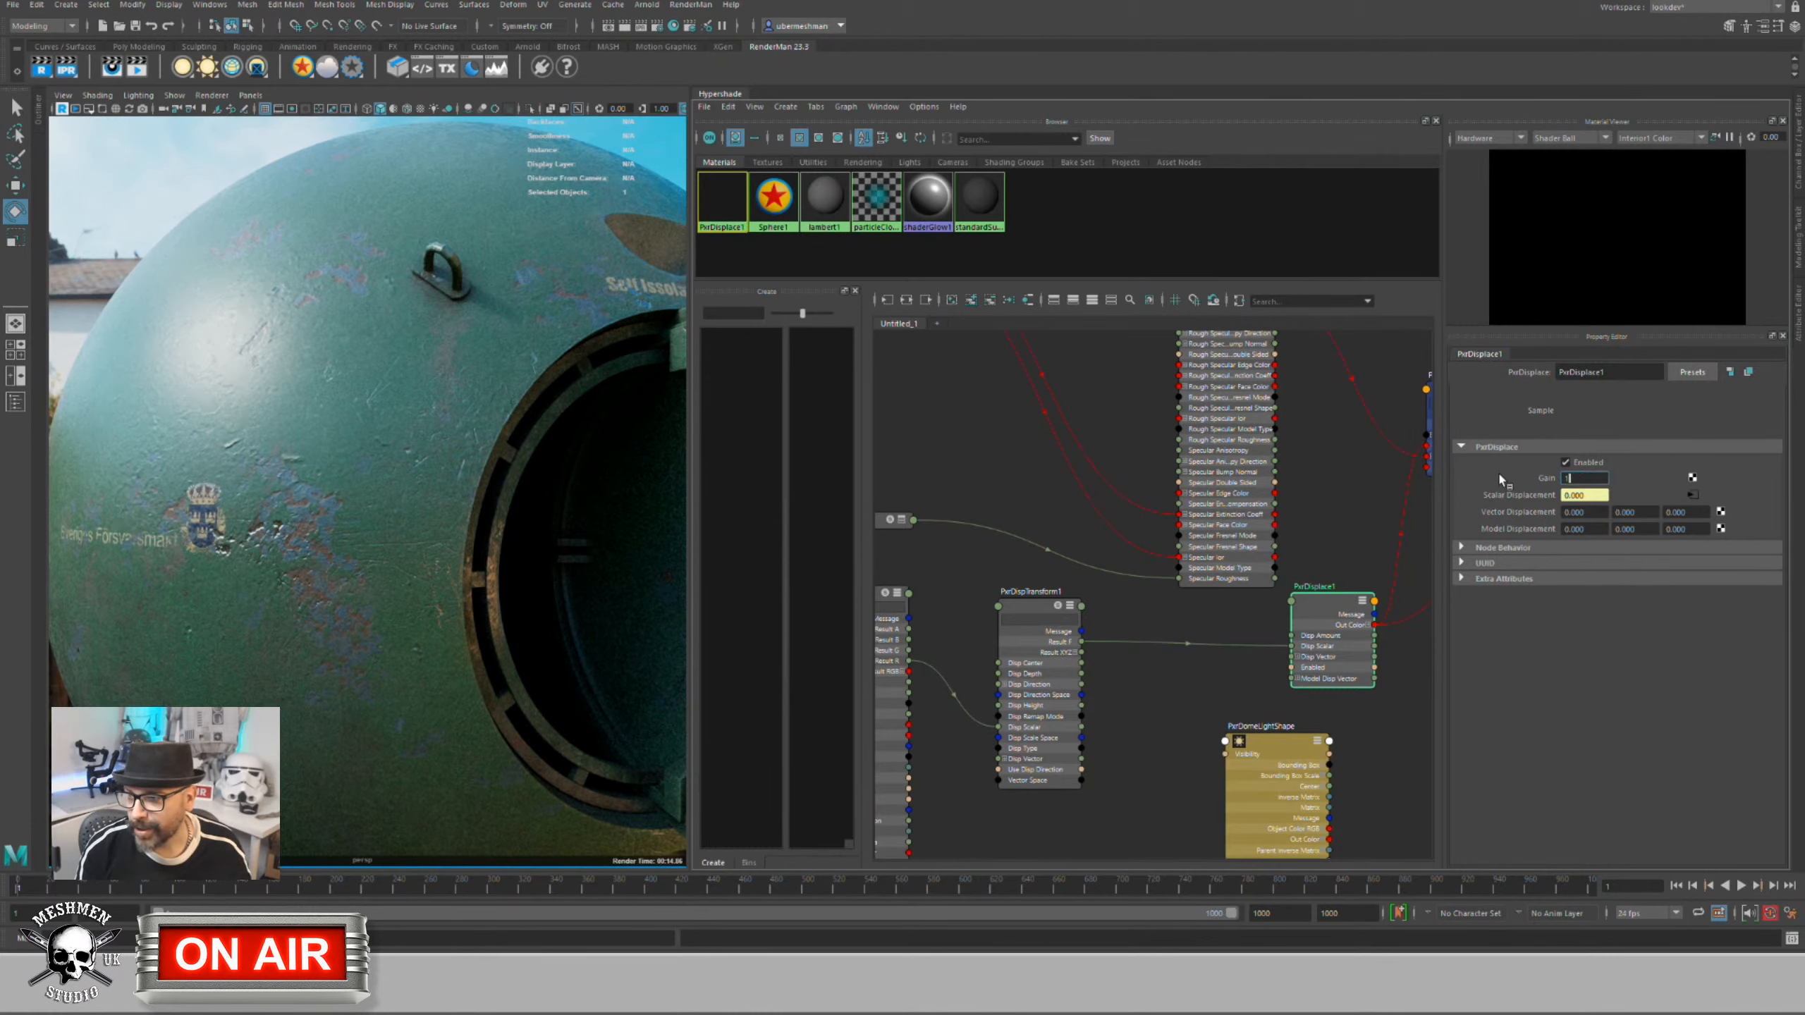
{"action": "key", "text": "Return"}
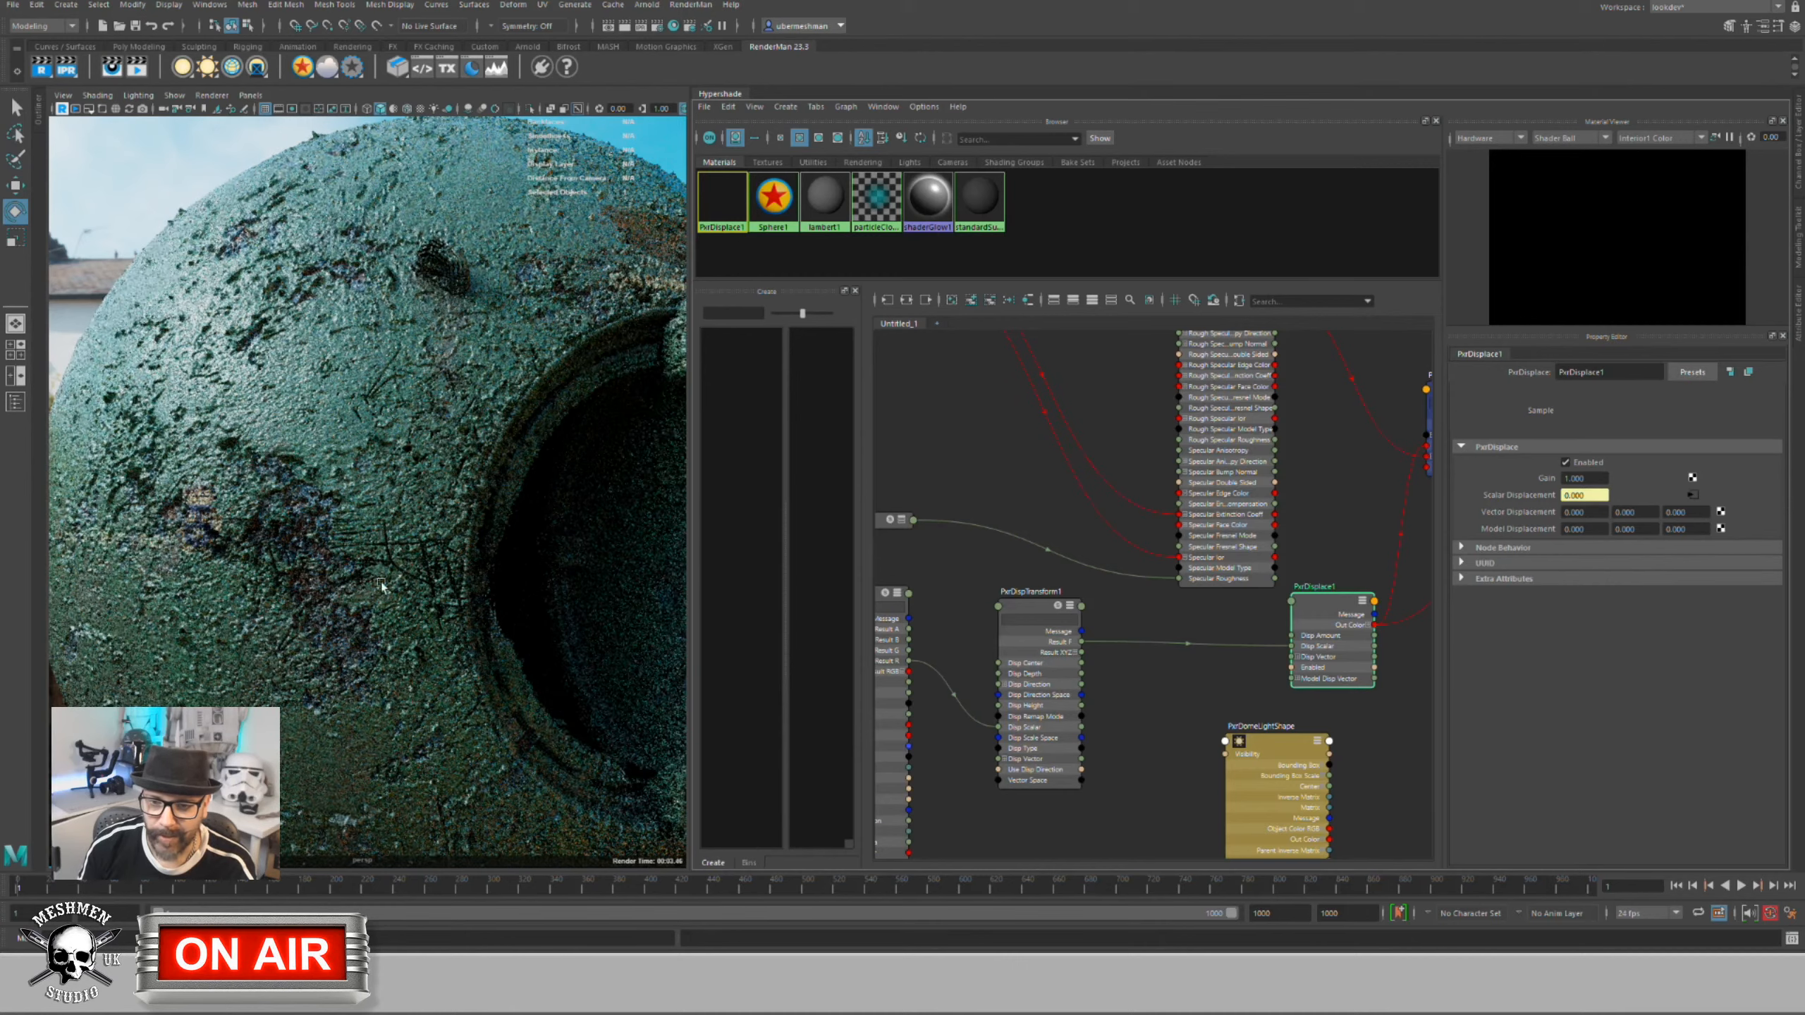
Step: Set the Displacement Height of the PxrDispTransform1 node to 0.5
{"action": "left_click_drag", "start_coordinate": [1025, 603], "coordinate": [1052, 603]}
{"action": "left_click", "coordinate": [1032, 606]}
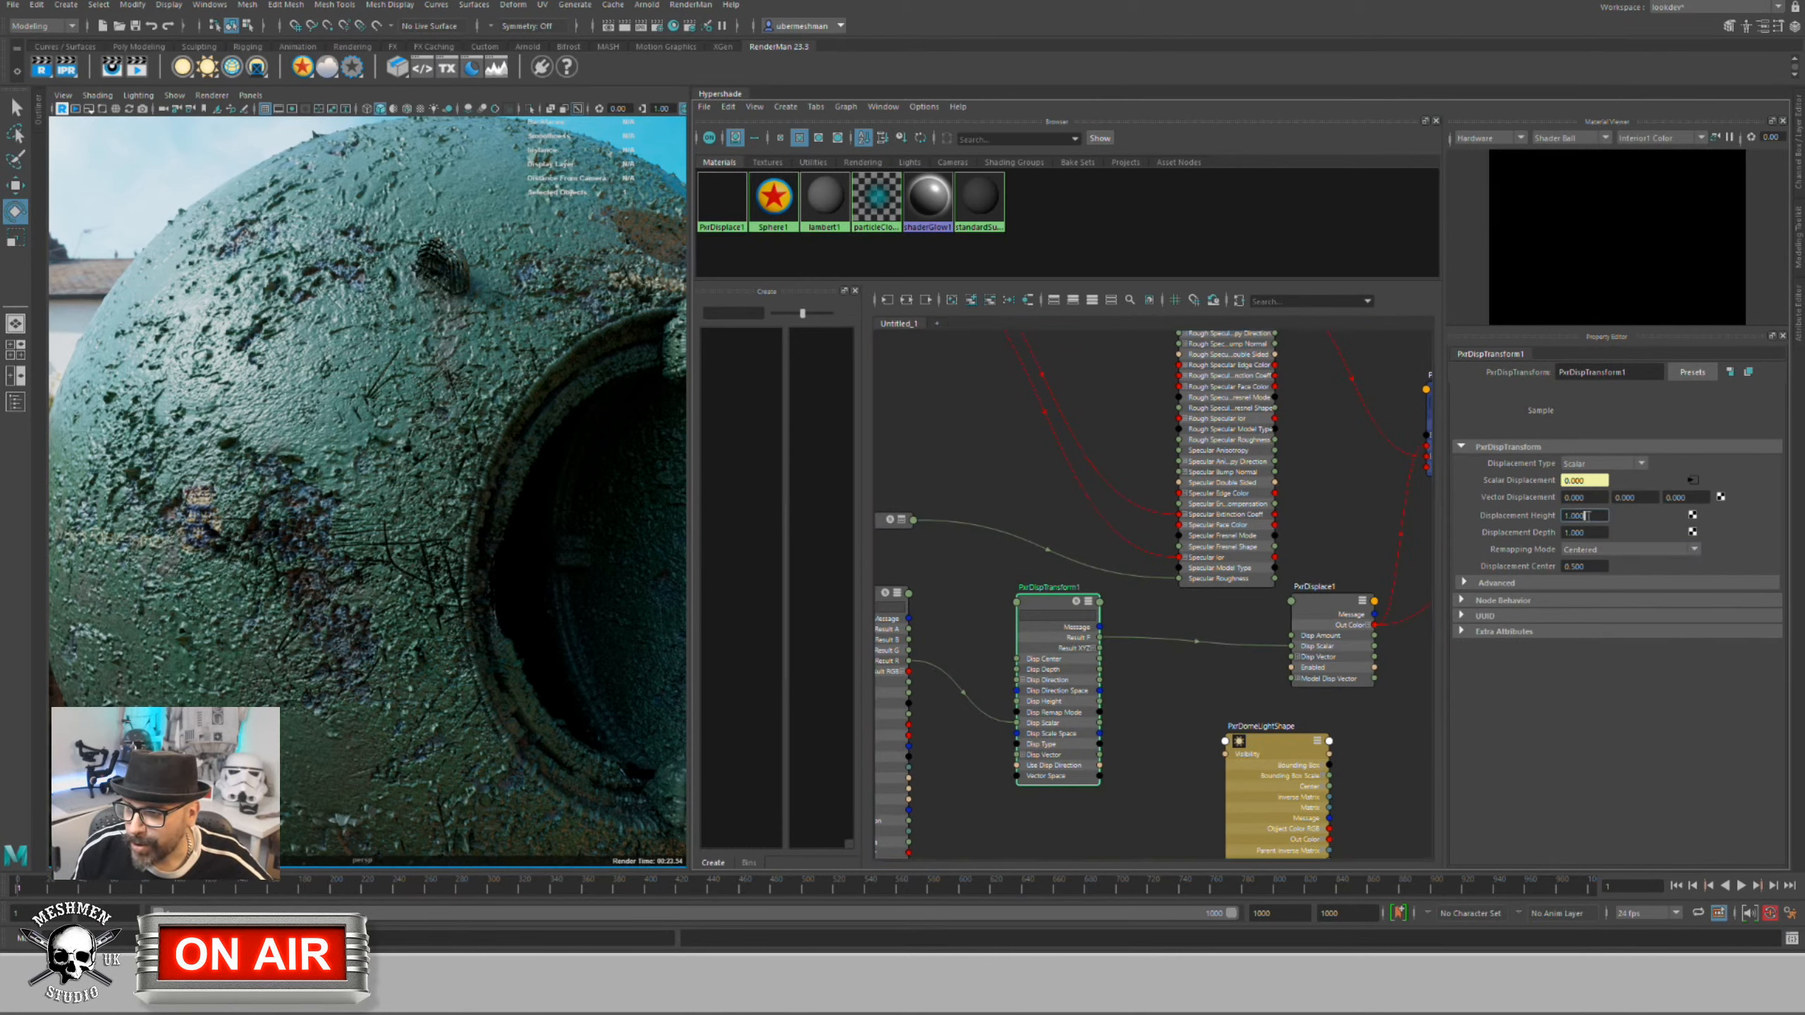
{"action": "left_click_drag", "start_coordinate": [1597, 517], "coordinate": [1516, 513]}
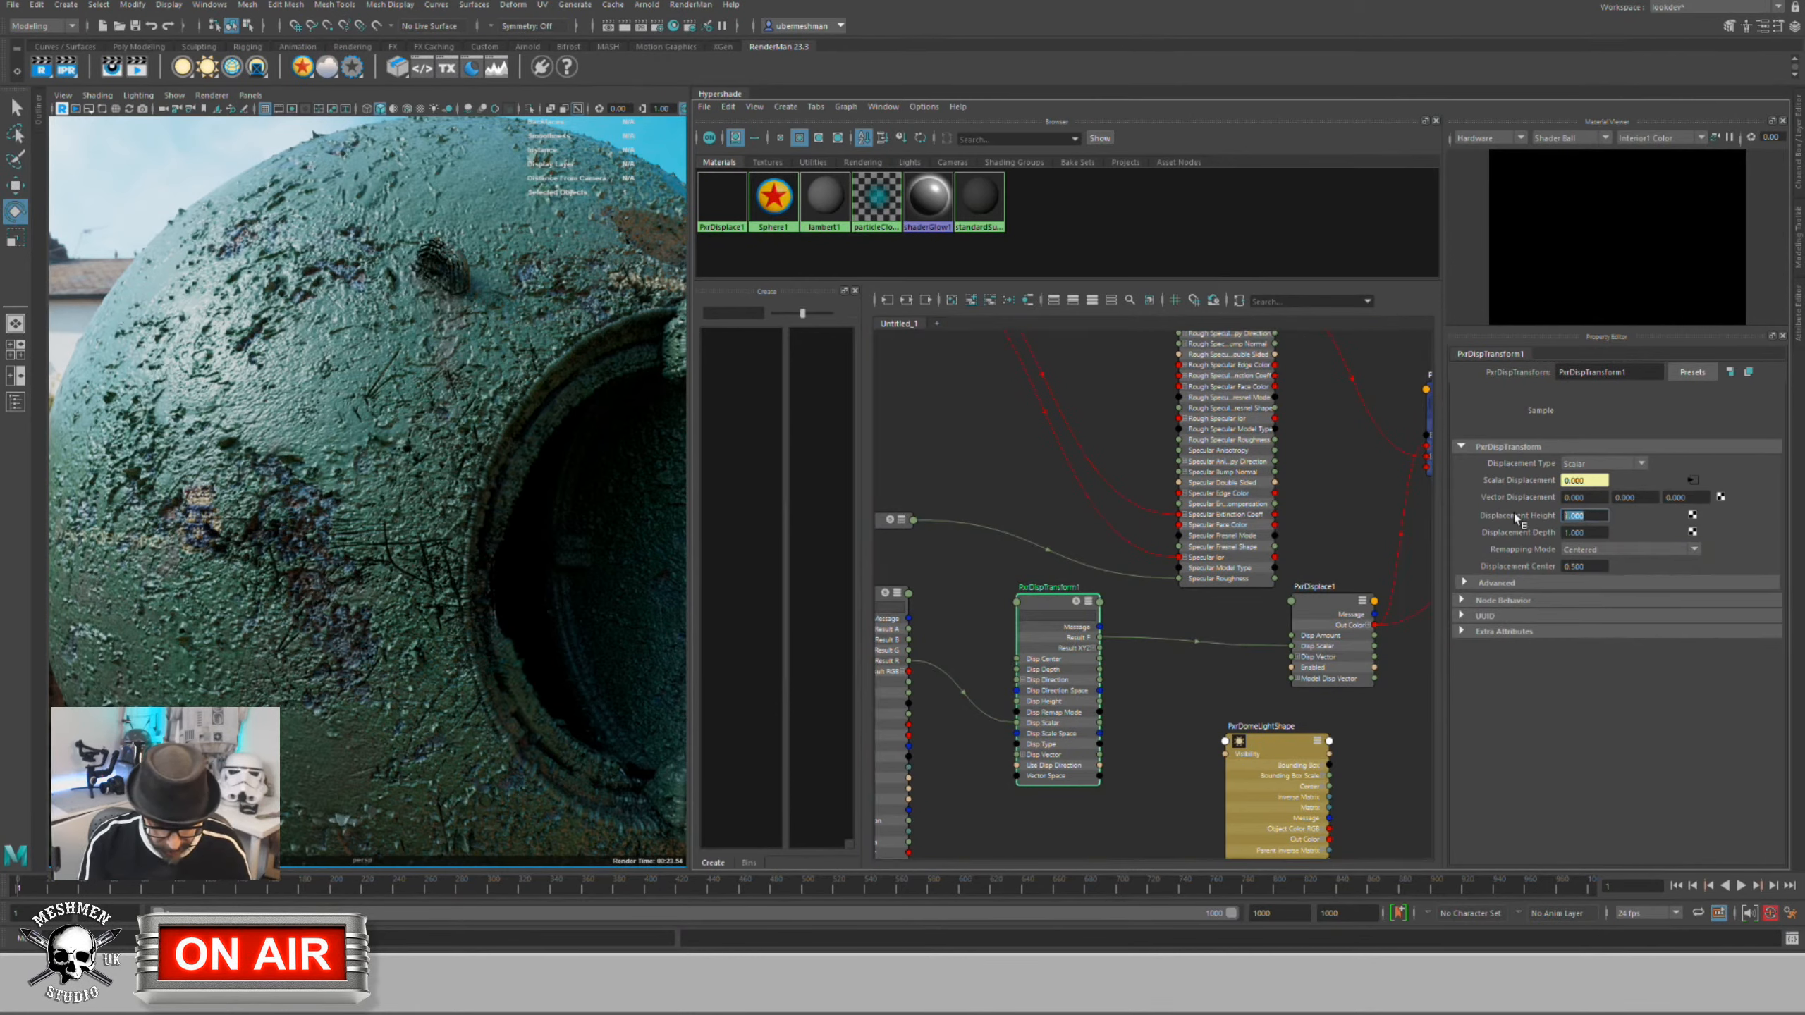
{"action": "type", "text": "0.5"}
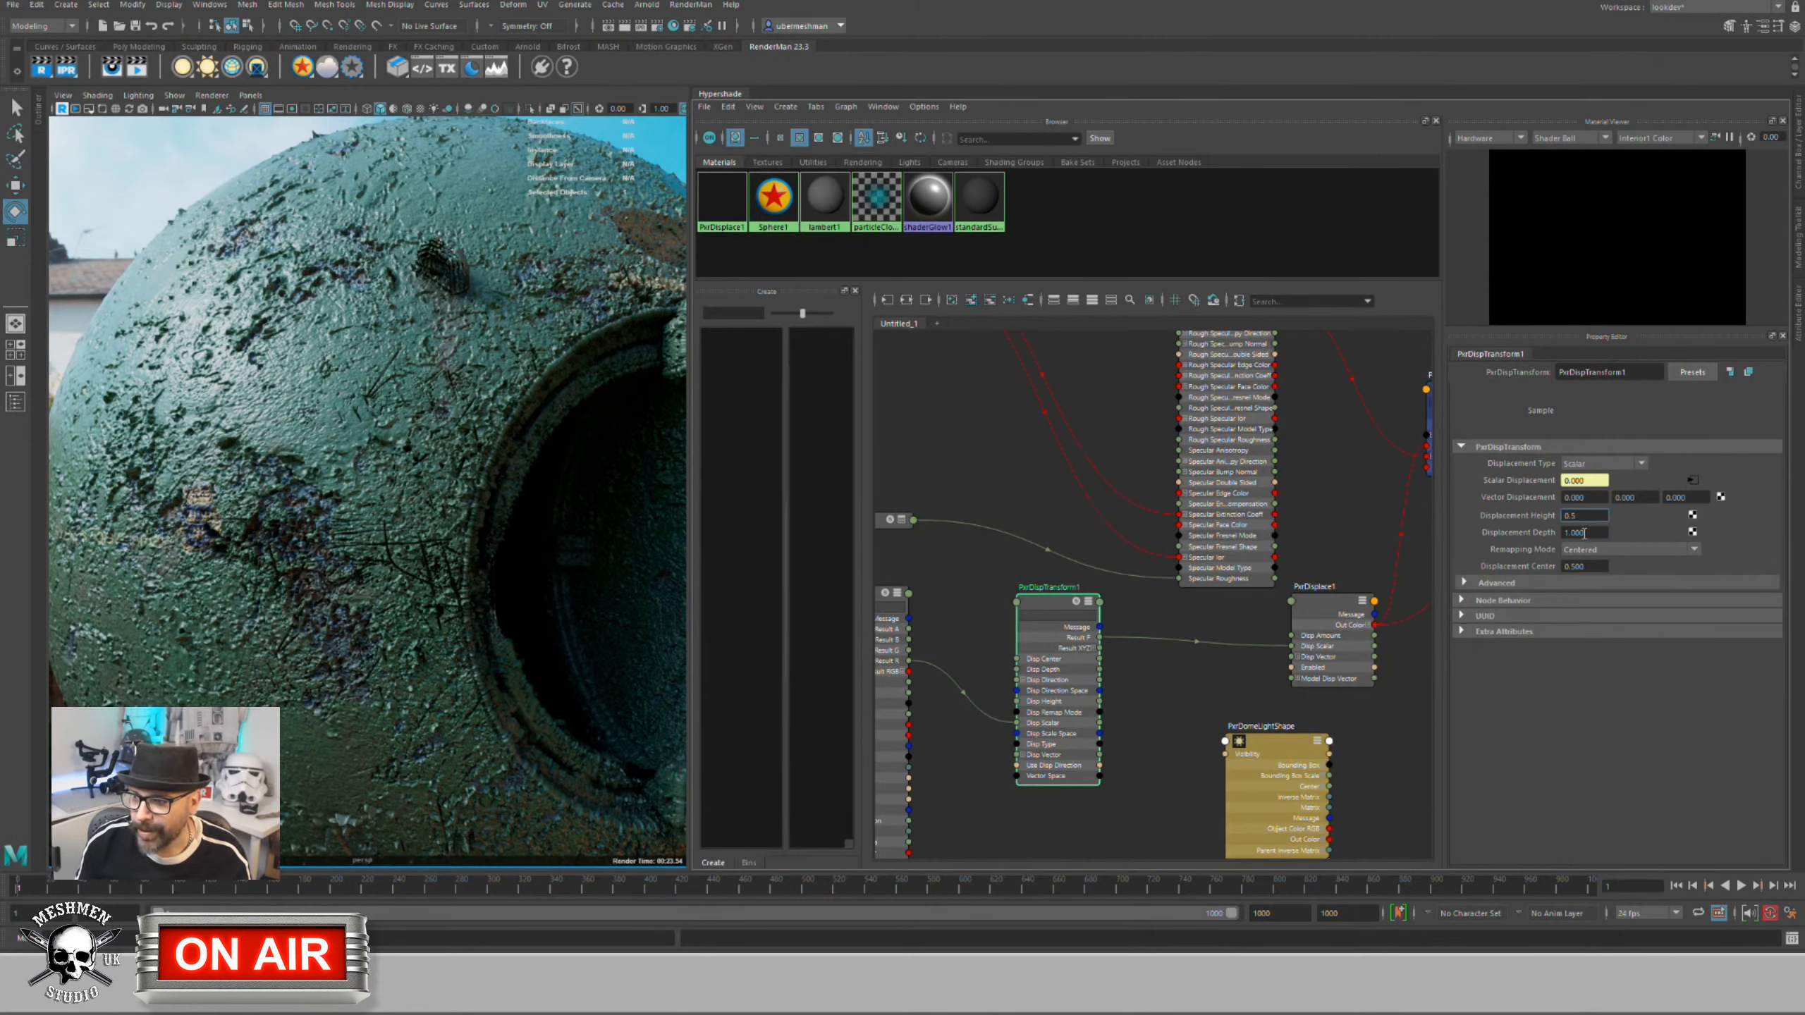
Step: Set the Displacement Depth of the PxrDispTransform1 node to 0.5
{"action": "left_click", "coordinate": [1323, 604]}
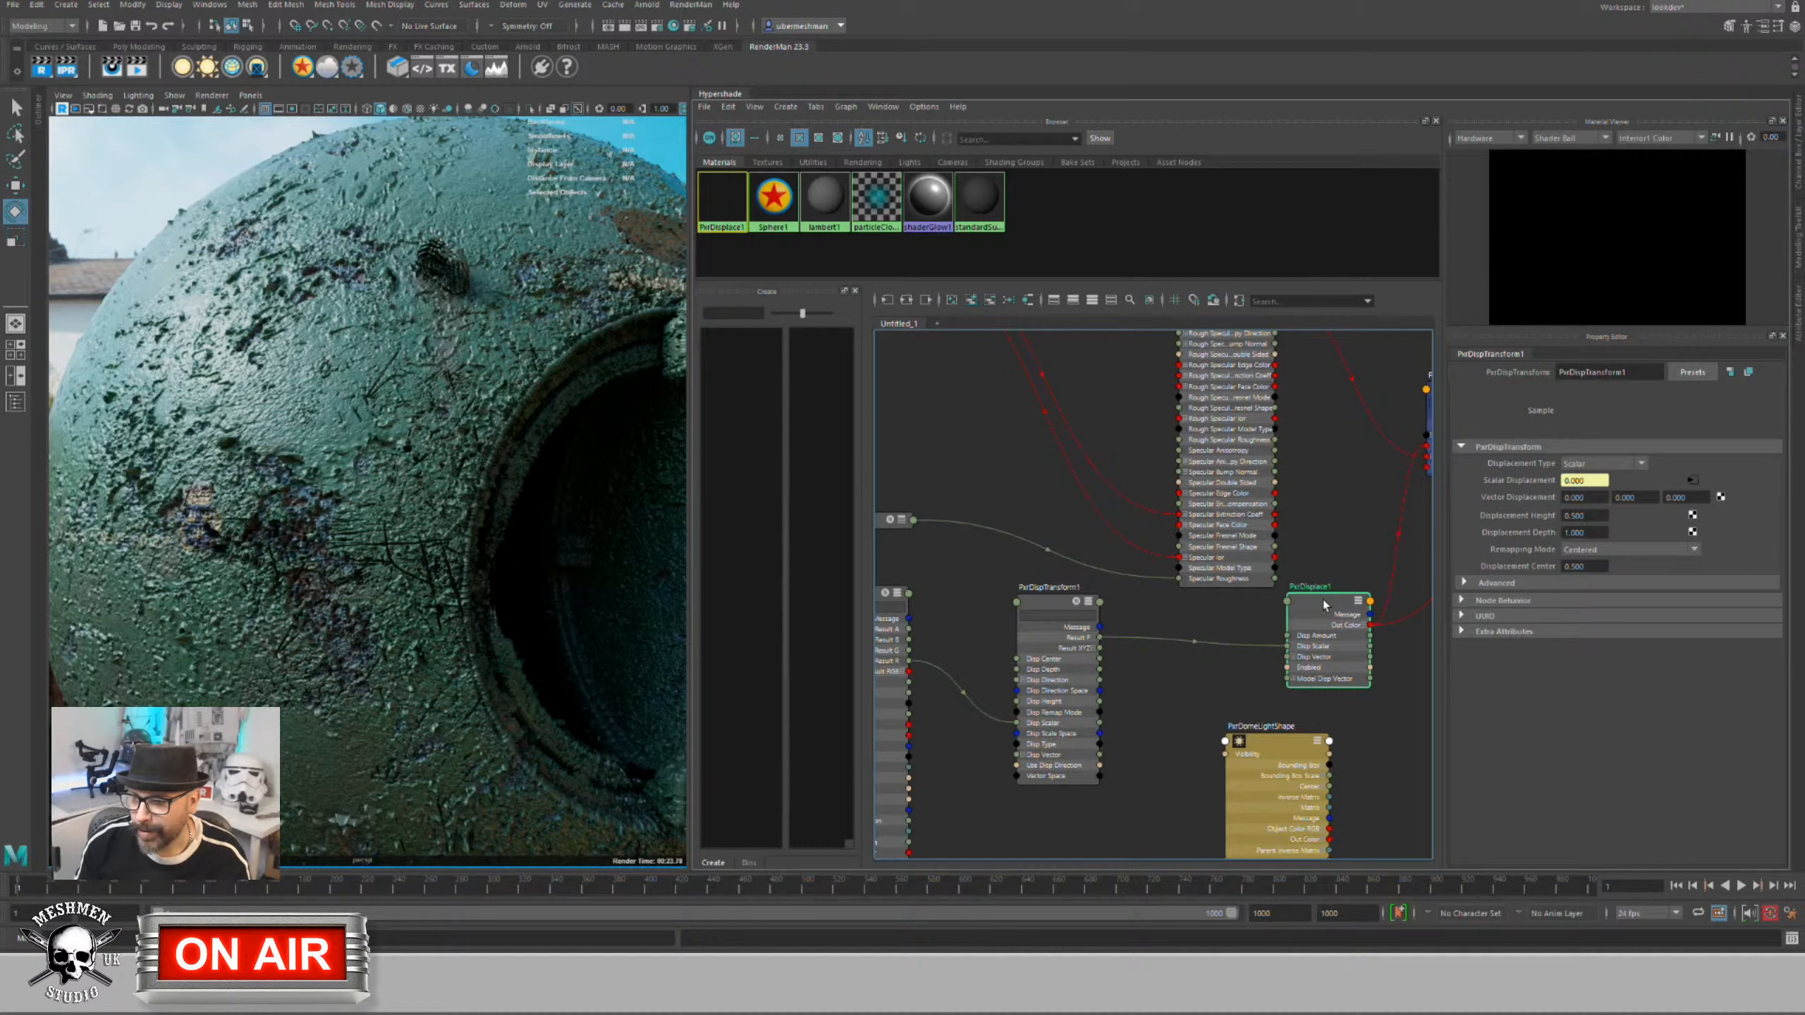
{"action": "left_click", "coordinate": [1057, 606]}
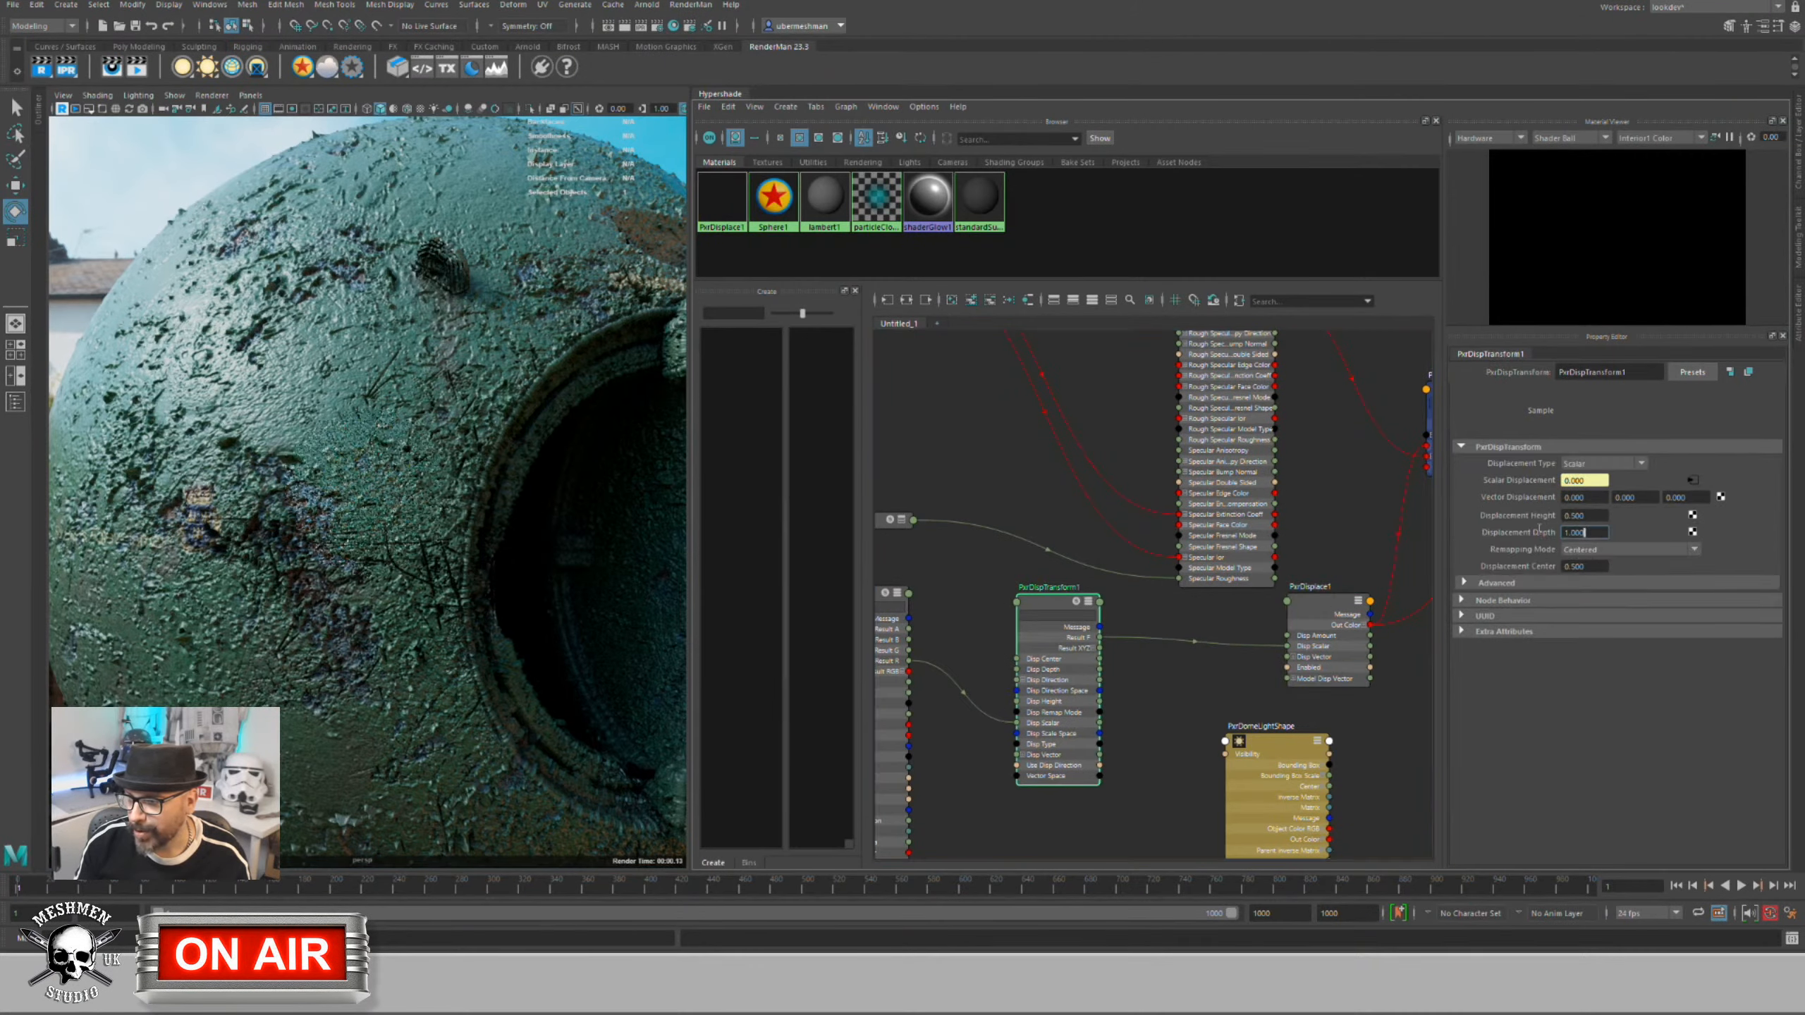
{"action": "left_click", "coordinate": [1590, 532]}
{"action": "type", "text": "0"}
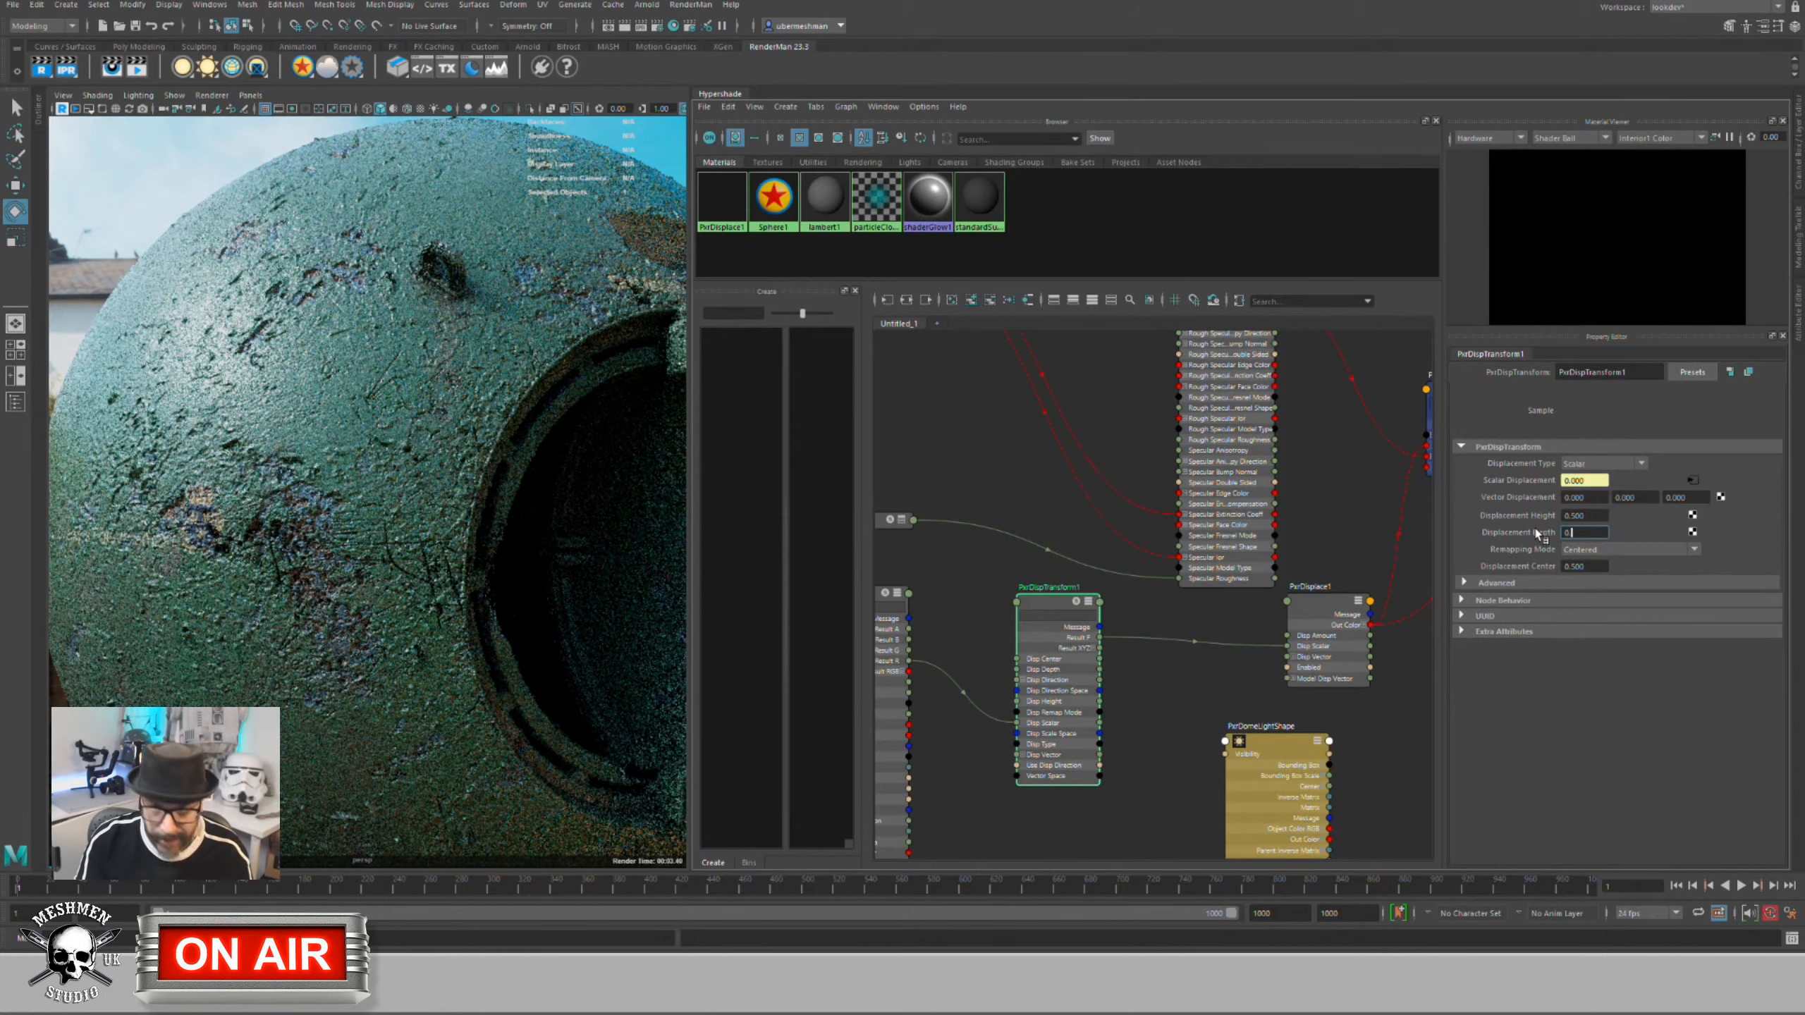
{"action": "type", "text": ".5"}
{"action": "key", "text": "Return"}
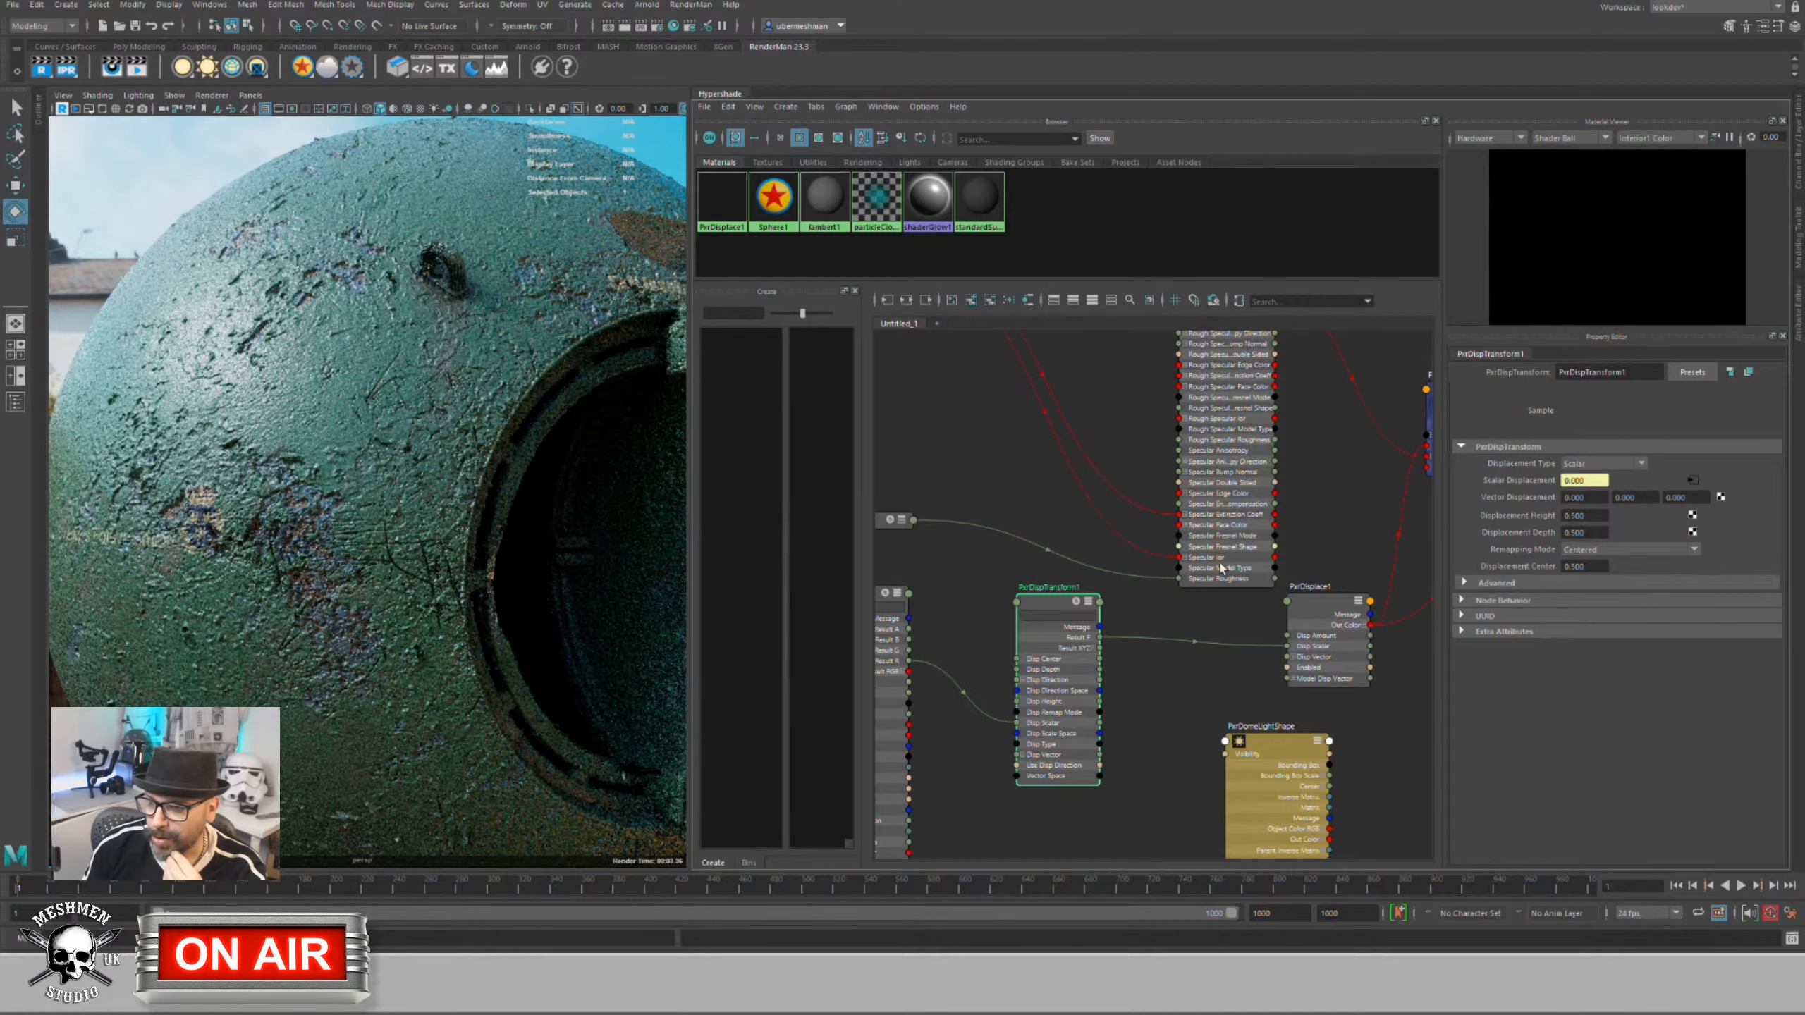
Step: Set the Gain of the PxrDisplace1 node to 0.1
{"action": "left_click", "coordinate": [1372, 597]}
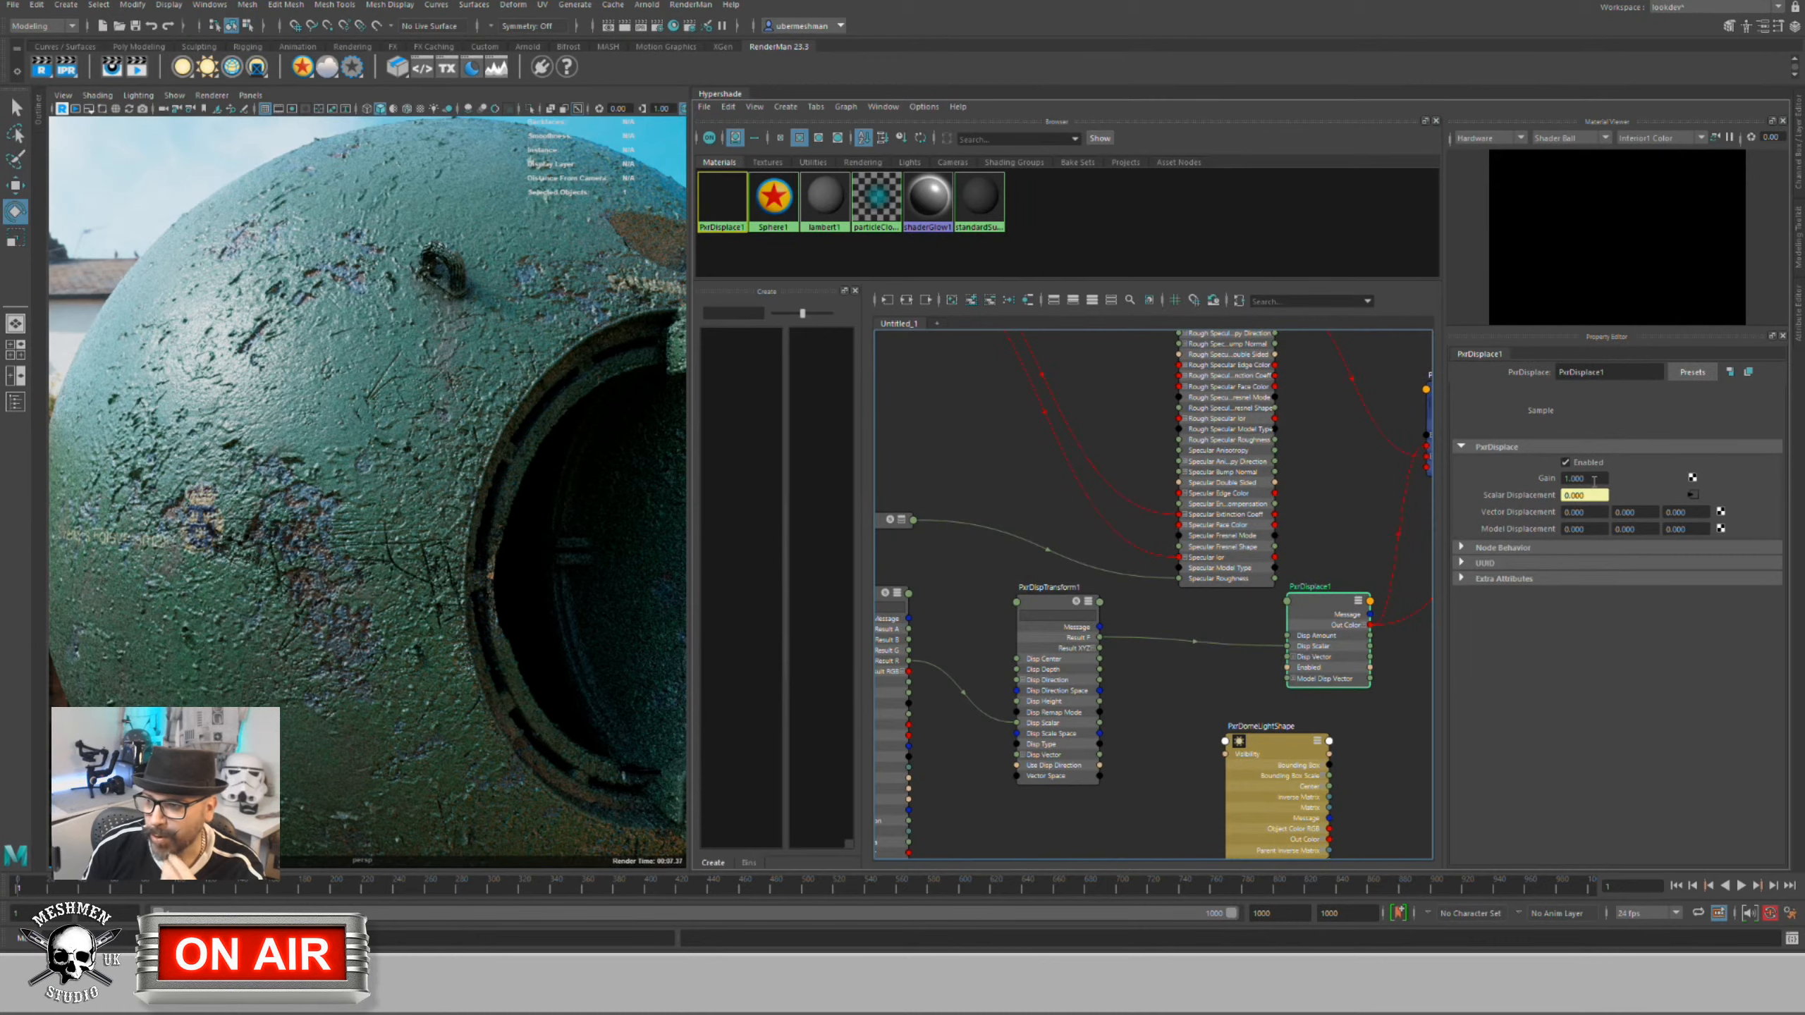
{"action": "left_click", "coordinate": [1594, 480]}
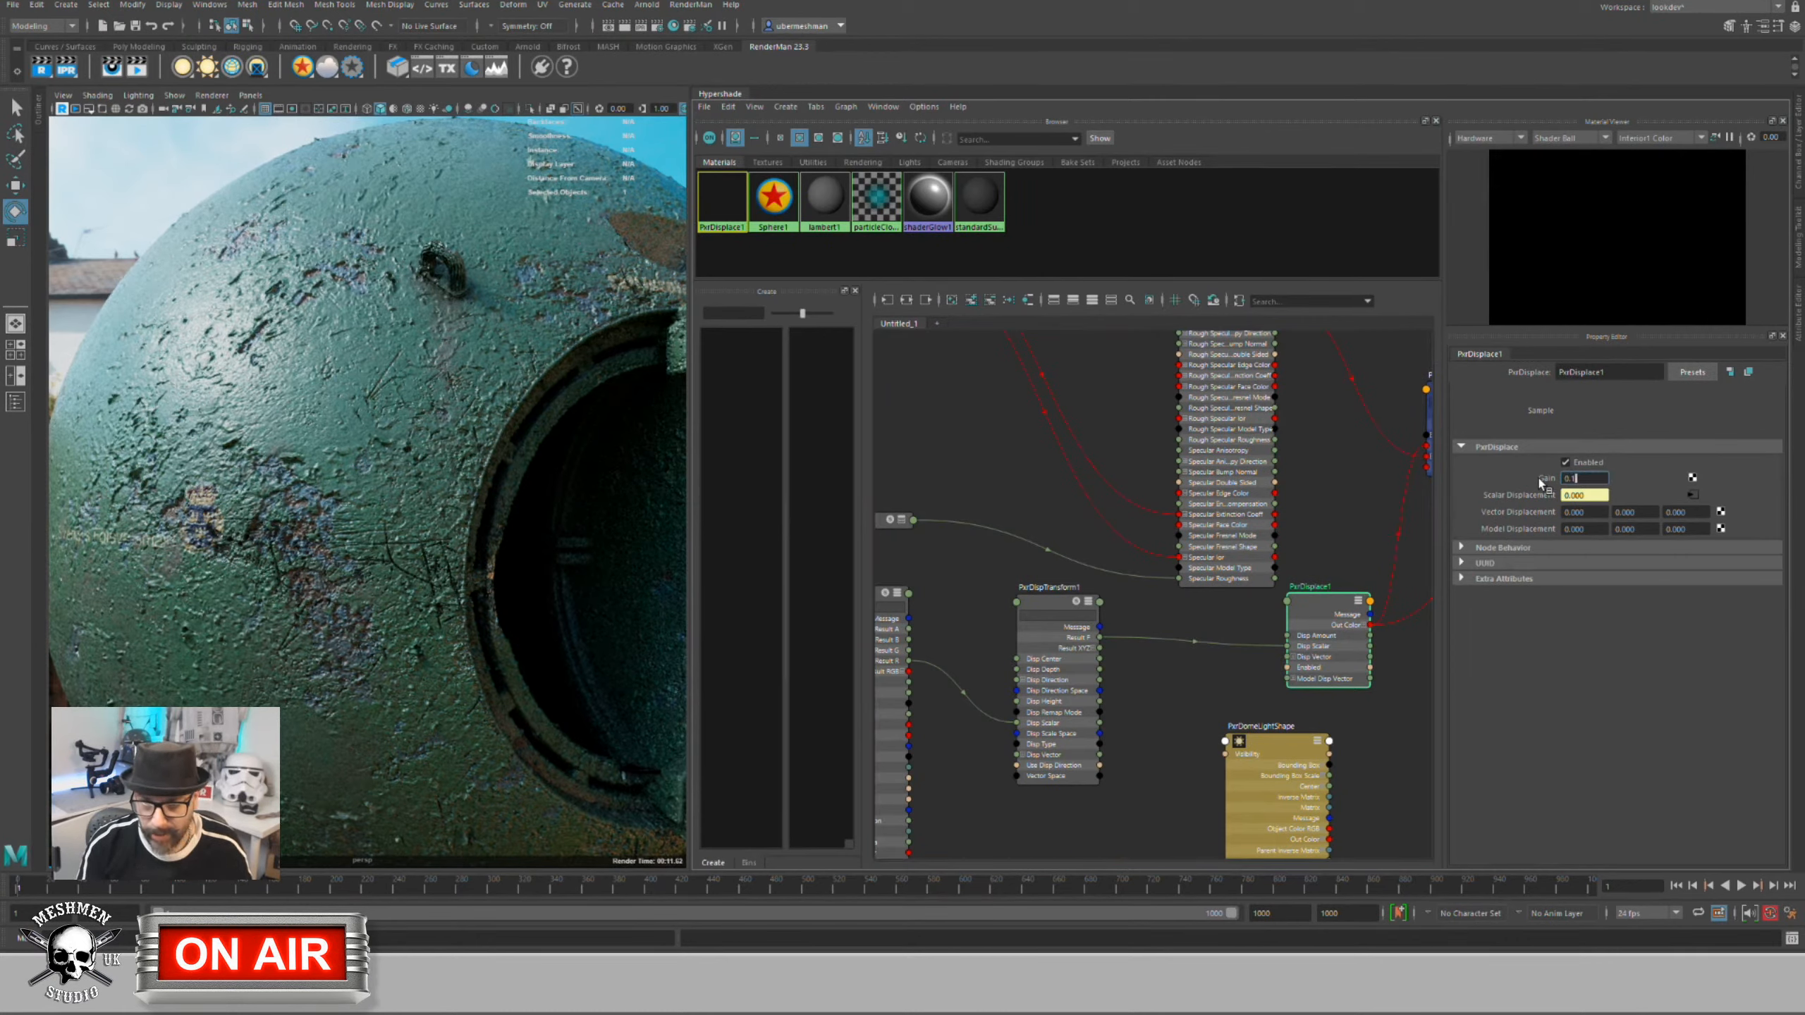
{"action": "type", "text": "0.1"}
{"action": "key", "text": "Return"}
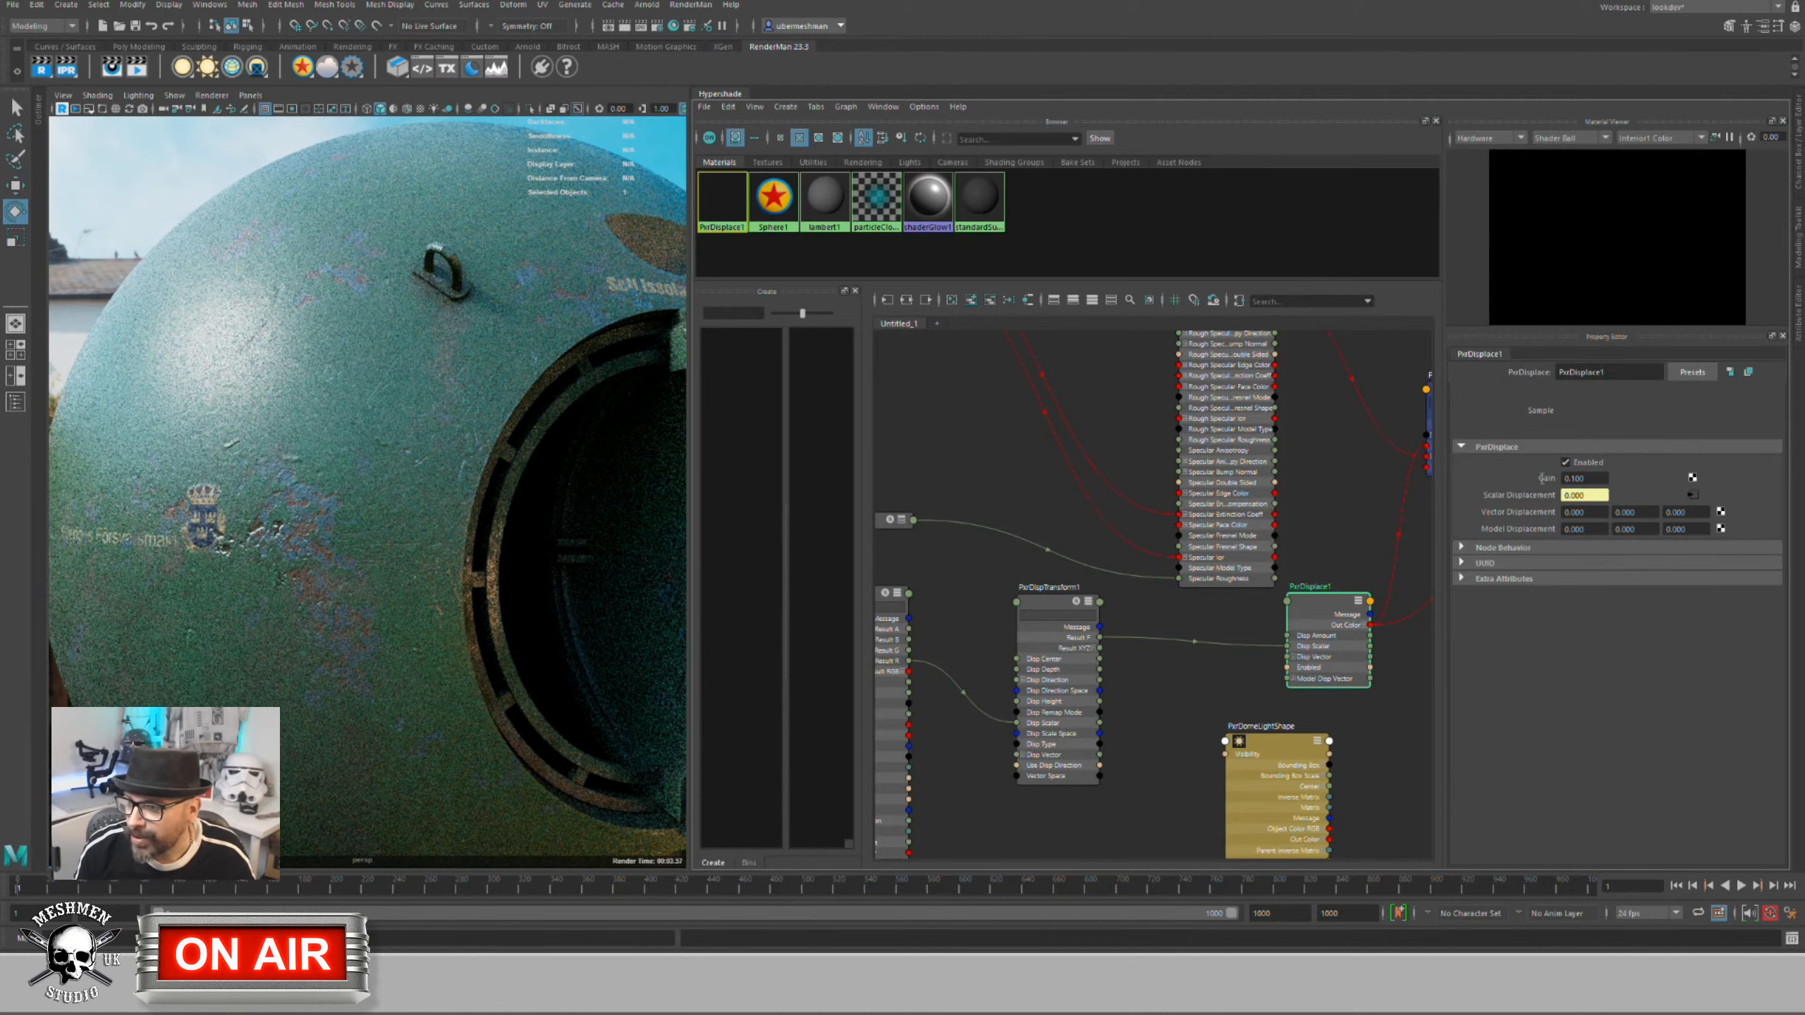
Step: Restore the PxrDisplace1 node's Gain to 1
{"action": "left_click_drag", "start_coordinate": [1587, 478], "coordinate": [1530, 478]}
{"action": "type", "text": "1"}
{"action": "key", "text": "Return"}
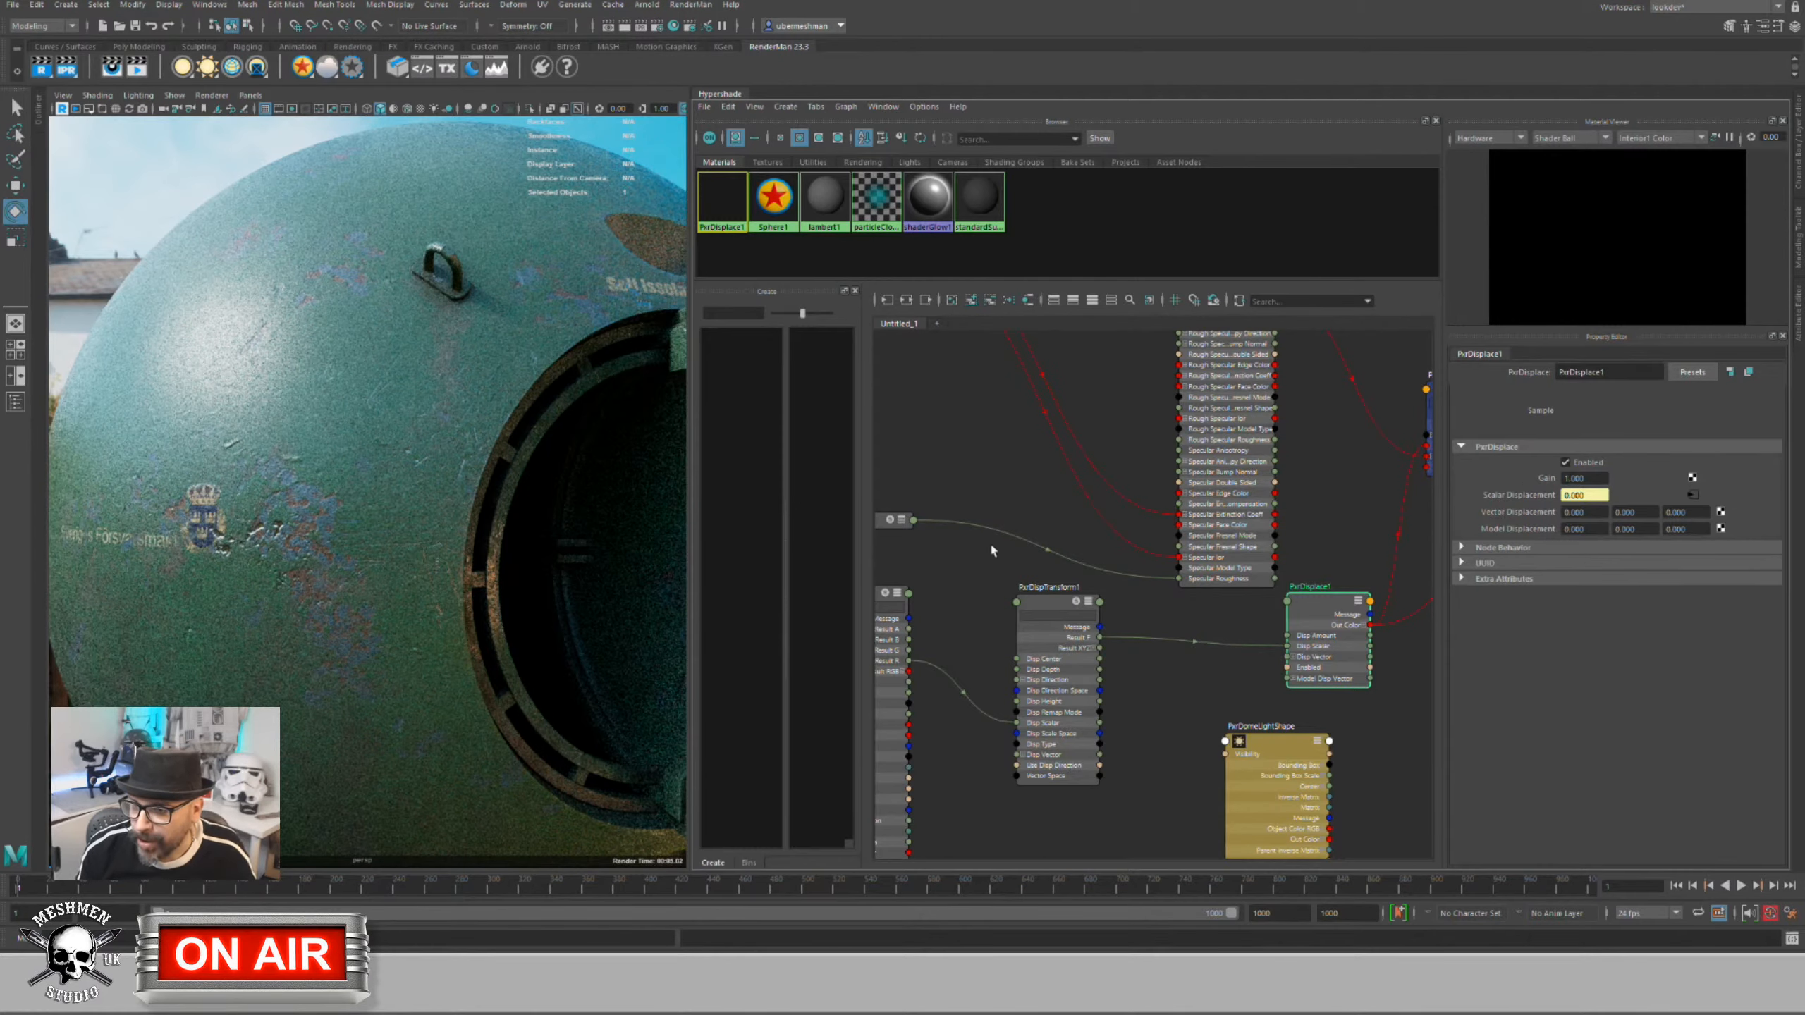
Step: Lower the Displacement Height of the PxrDispTransform1 node to 0.1
{"action": "left_click", "coordinate": [1054, 598]}
{"action": "left_click_drag", "start_coordinate": [1054, 596], "coordinate": [1059, 596]}
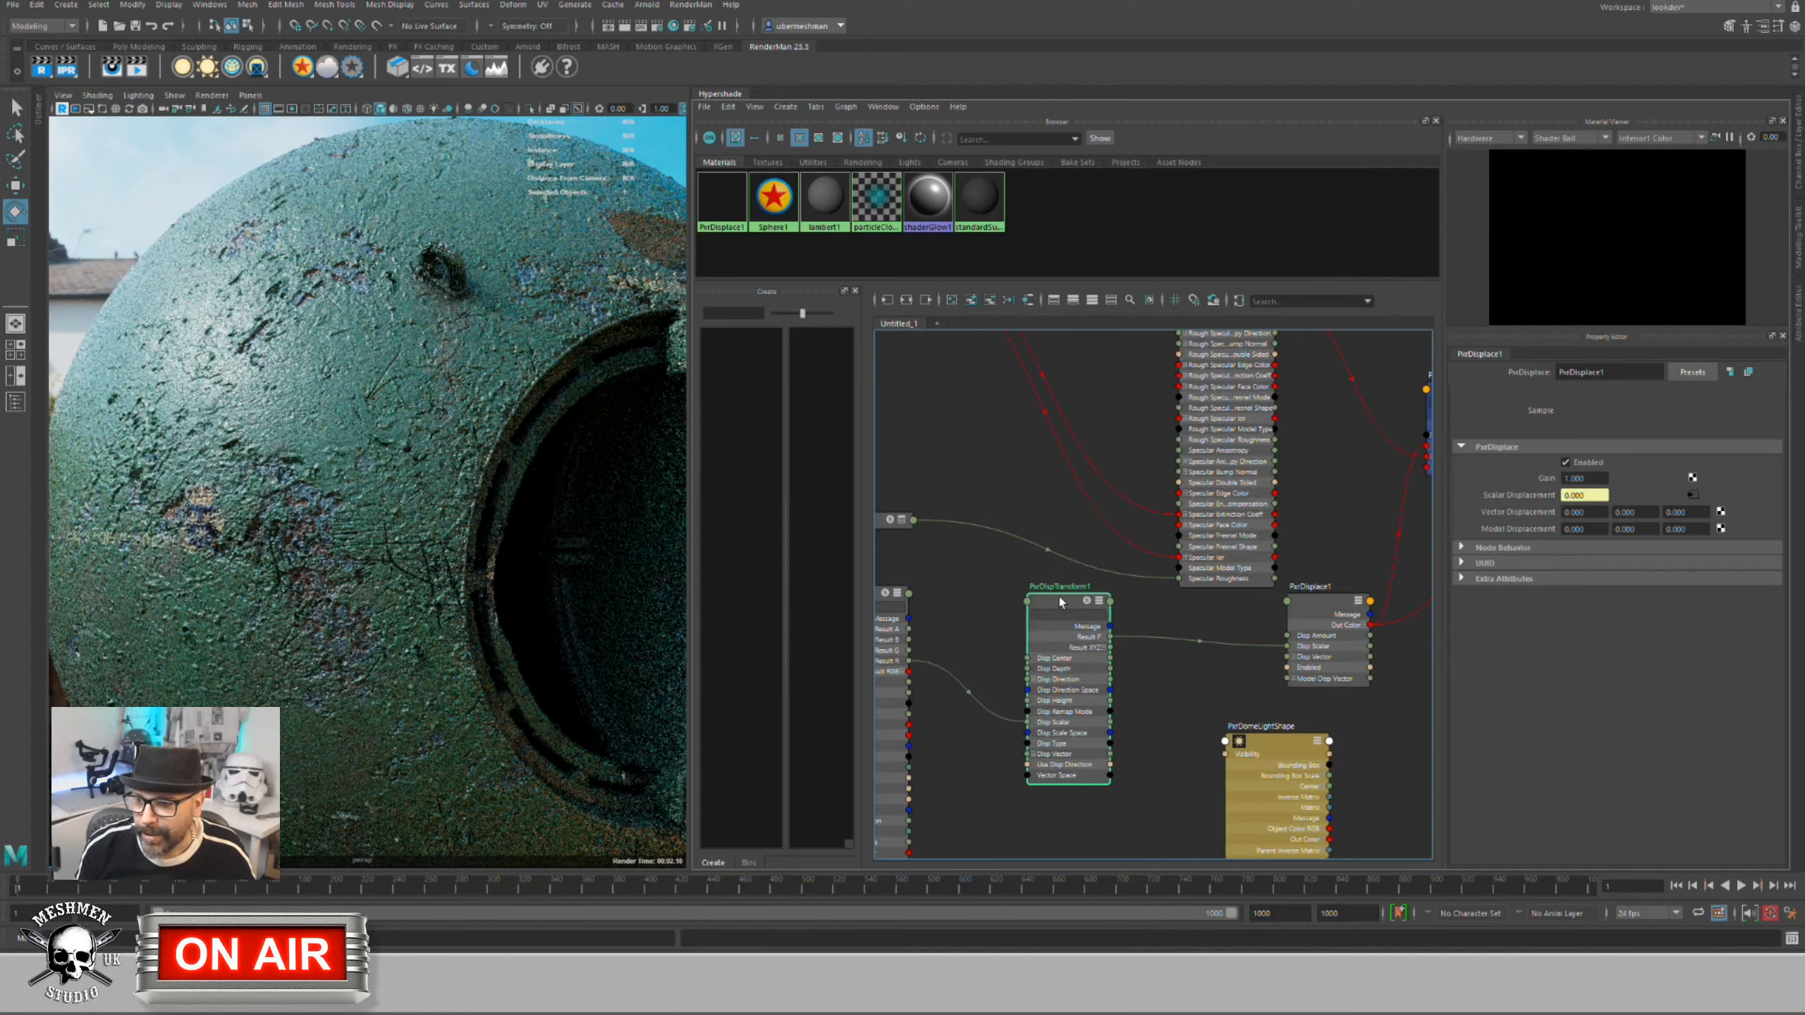
{"action": "left_click", "coordinate": [1080, 605]}
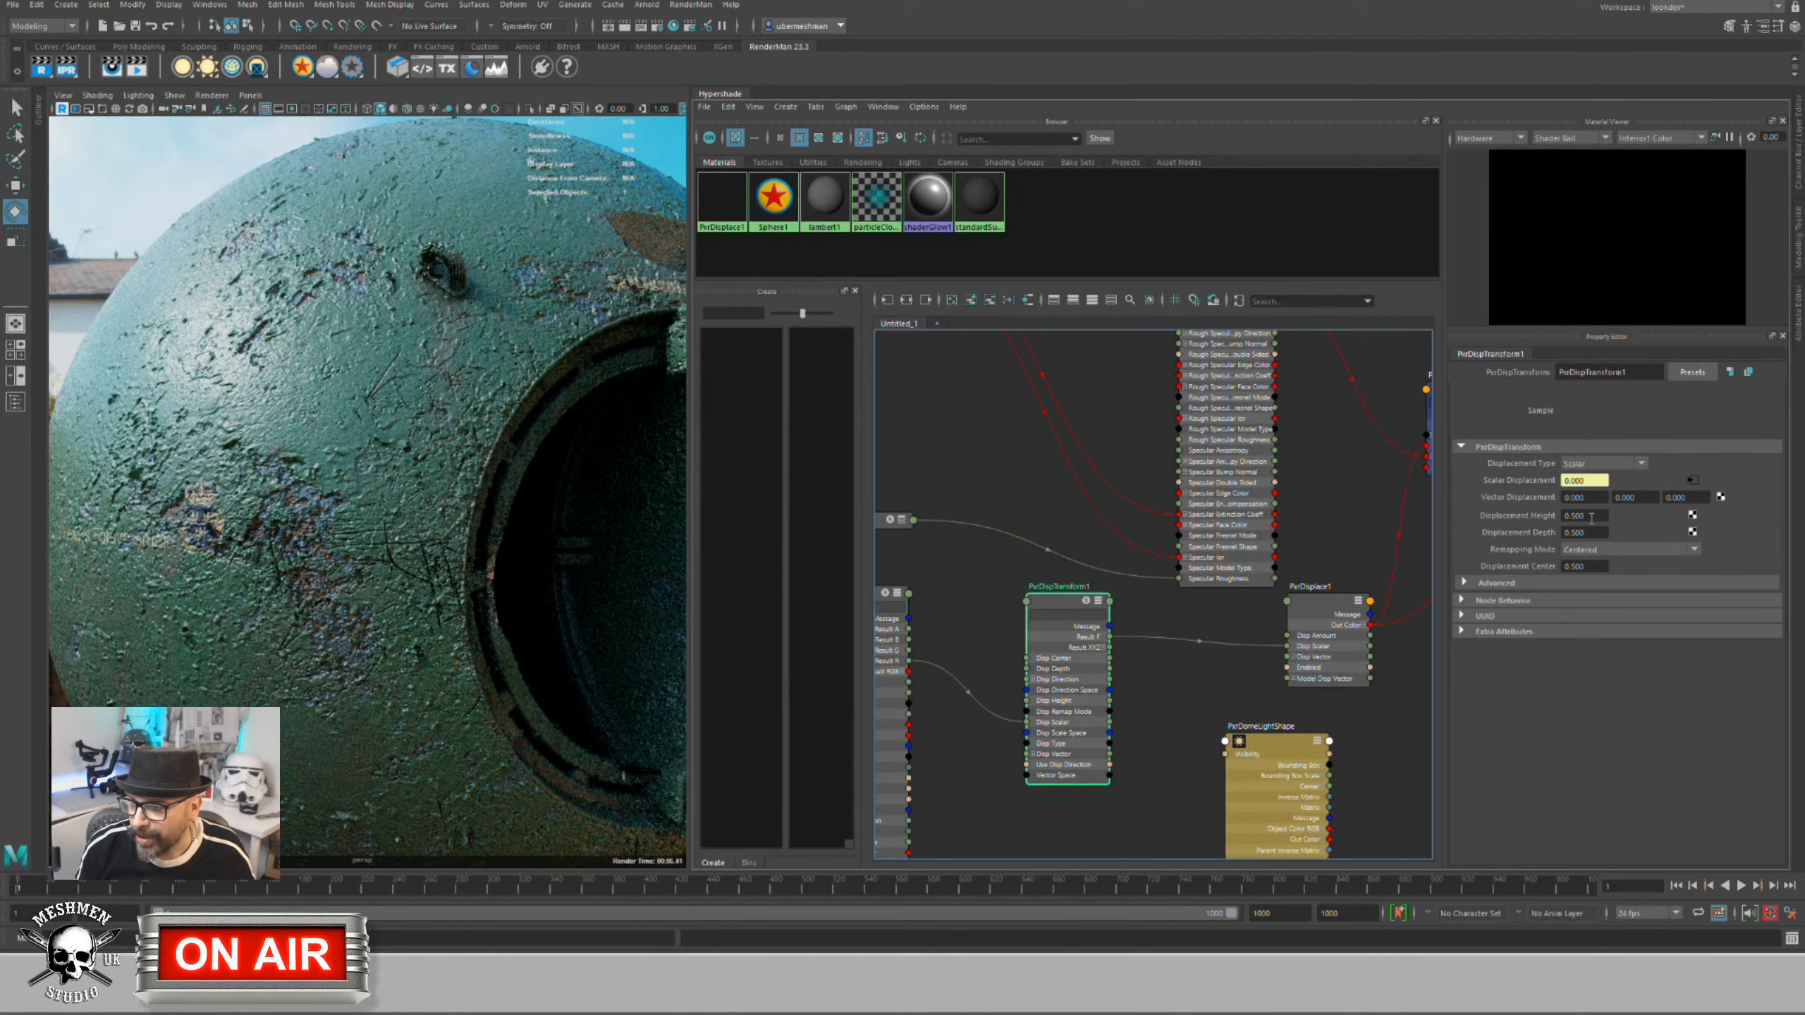
{"action": "left_click_drag", "start_coordinate": [1591, 517], "coordinate": [1574, 519]}
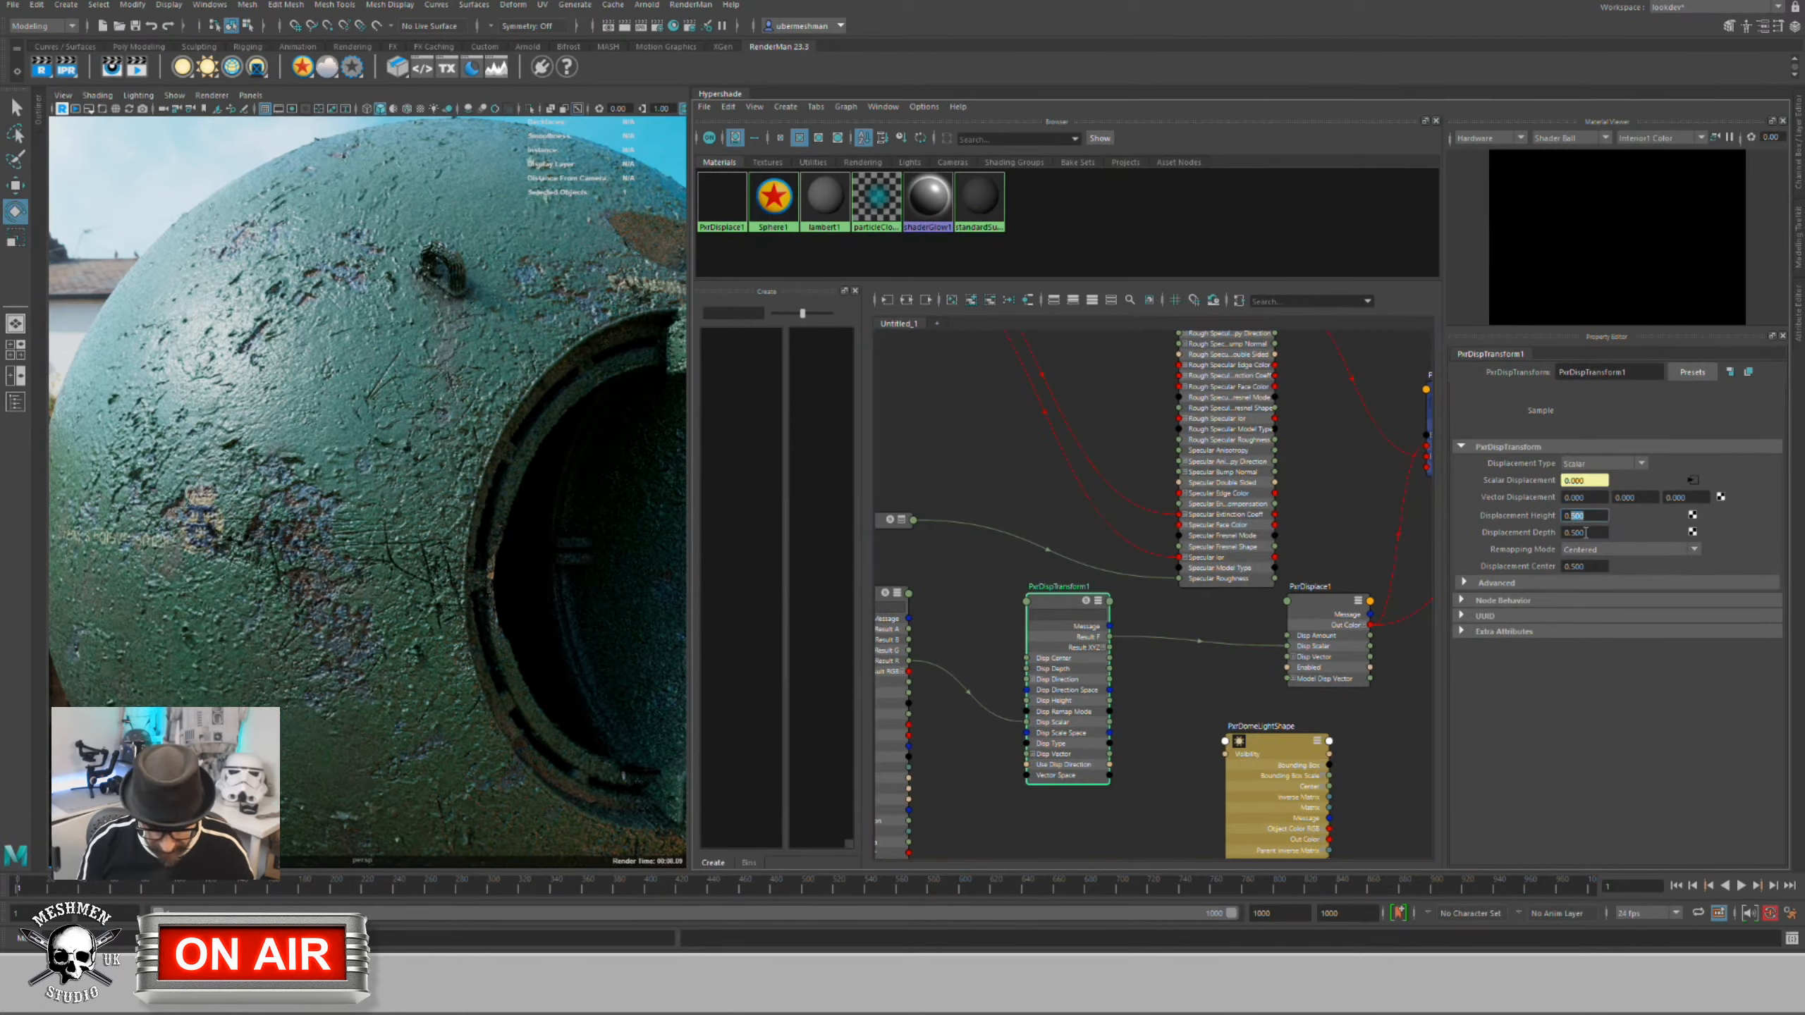
{"action": "type", "text": "01"}
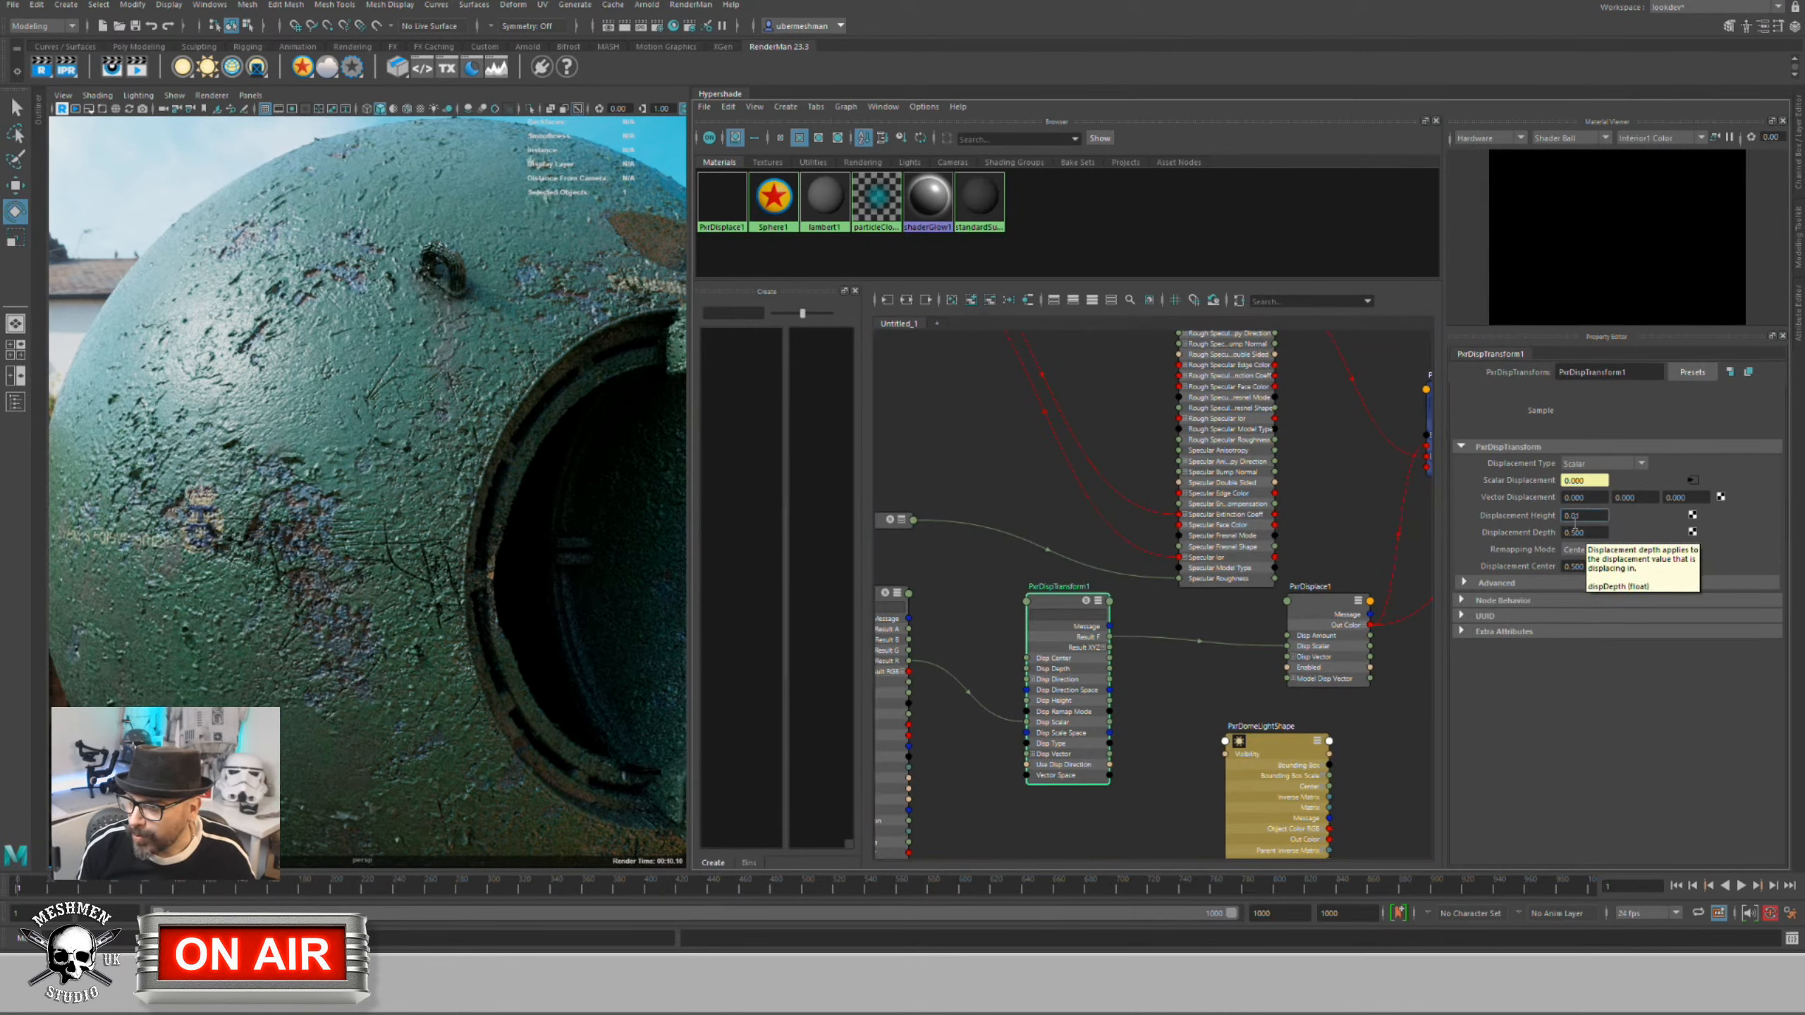
{"action": "left_click_drag", "start_coordinate": [1584, 516], "coordinate": [1569, 517]}
{"action": "type", "text": "1"}
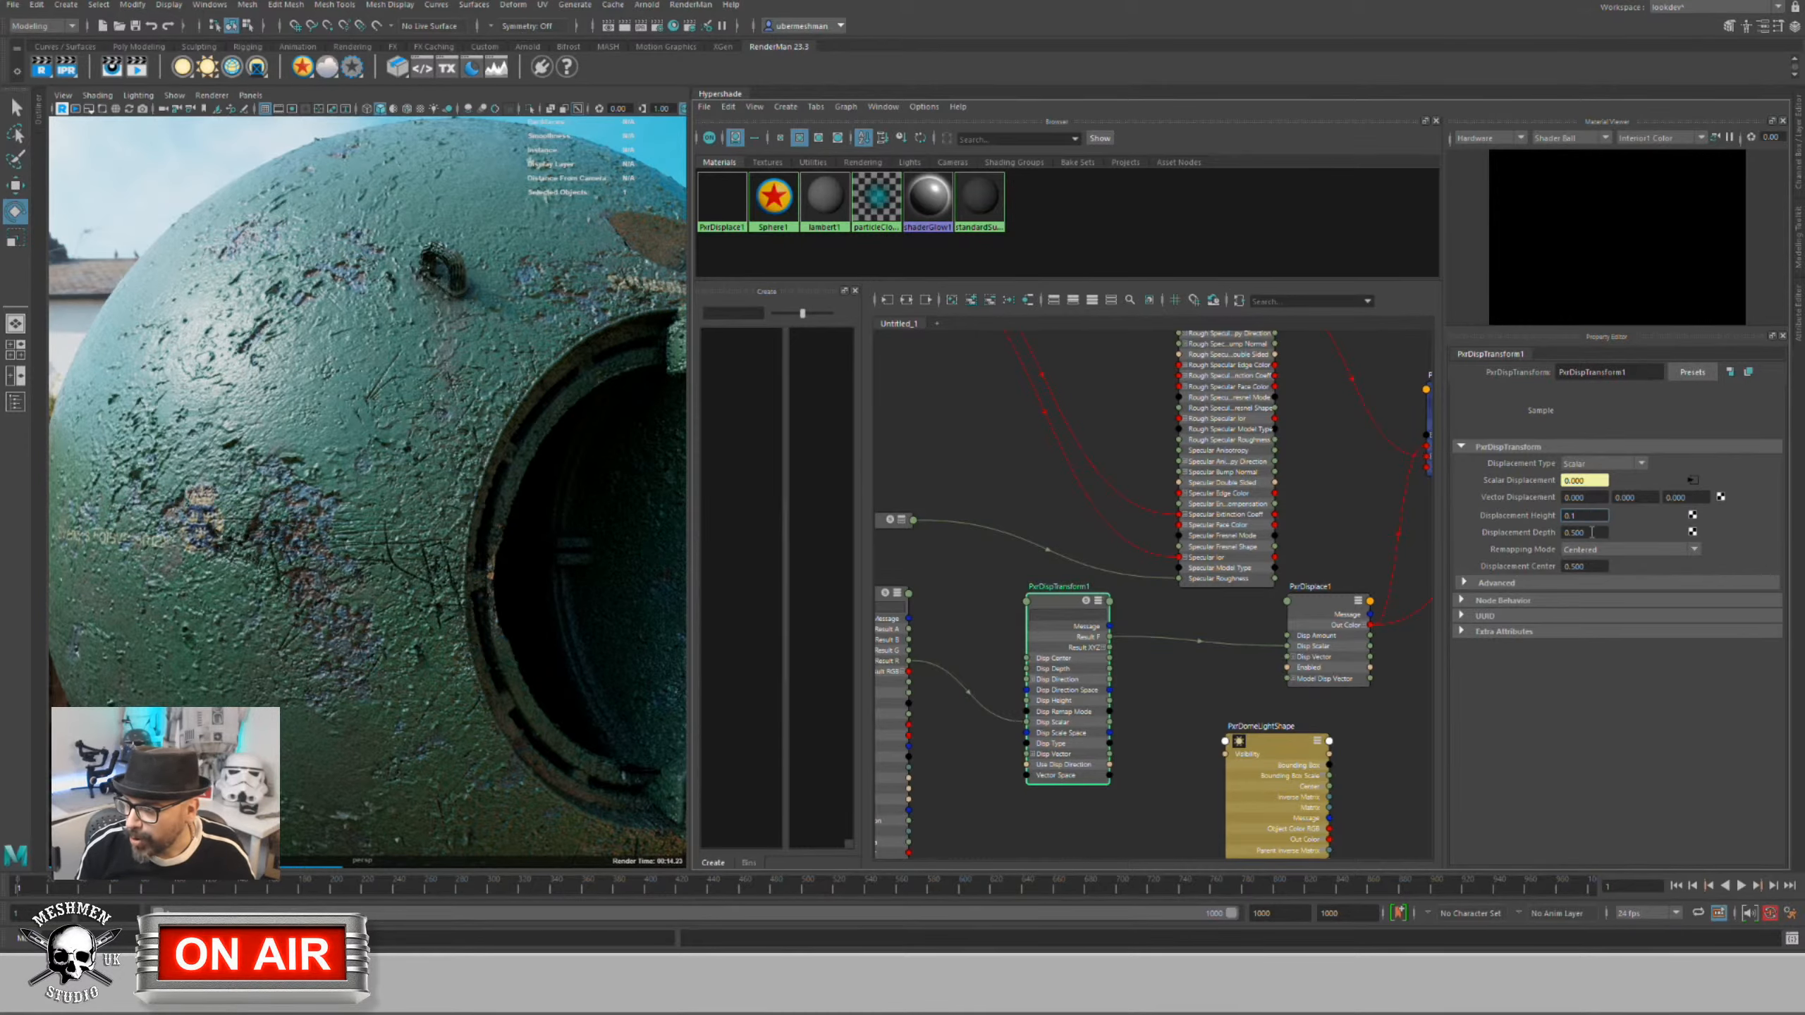
Step: Lower the PxrDispTransform1 node's Displacement Depth to 0.1
{"action": "left_click_drag", "start_coordinate": [1591, 532], "coordinate": [1550, 533]}
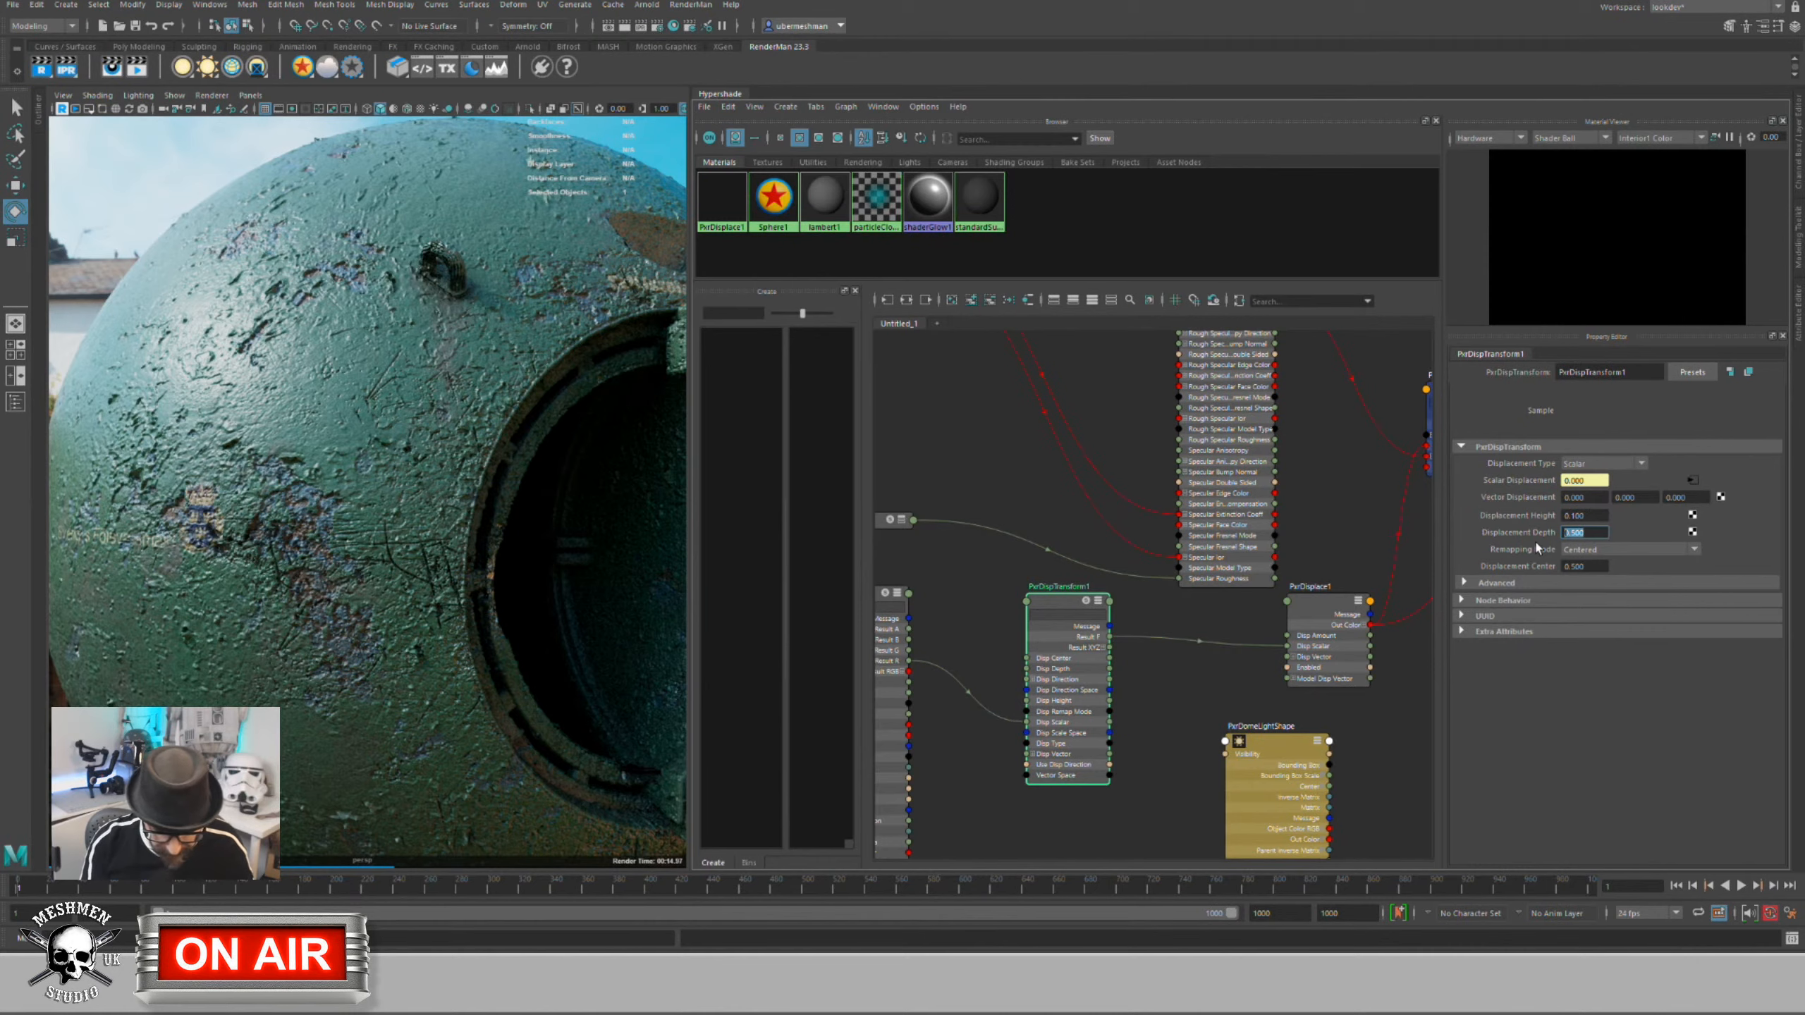
{"action": "type", "text": "0."}
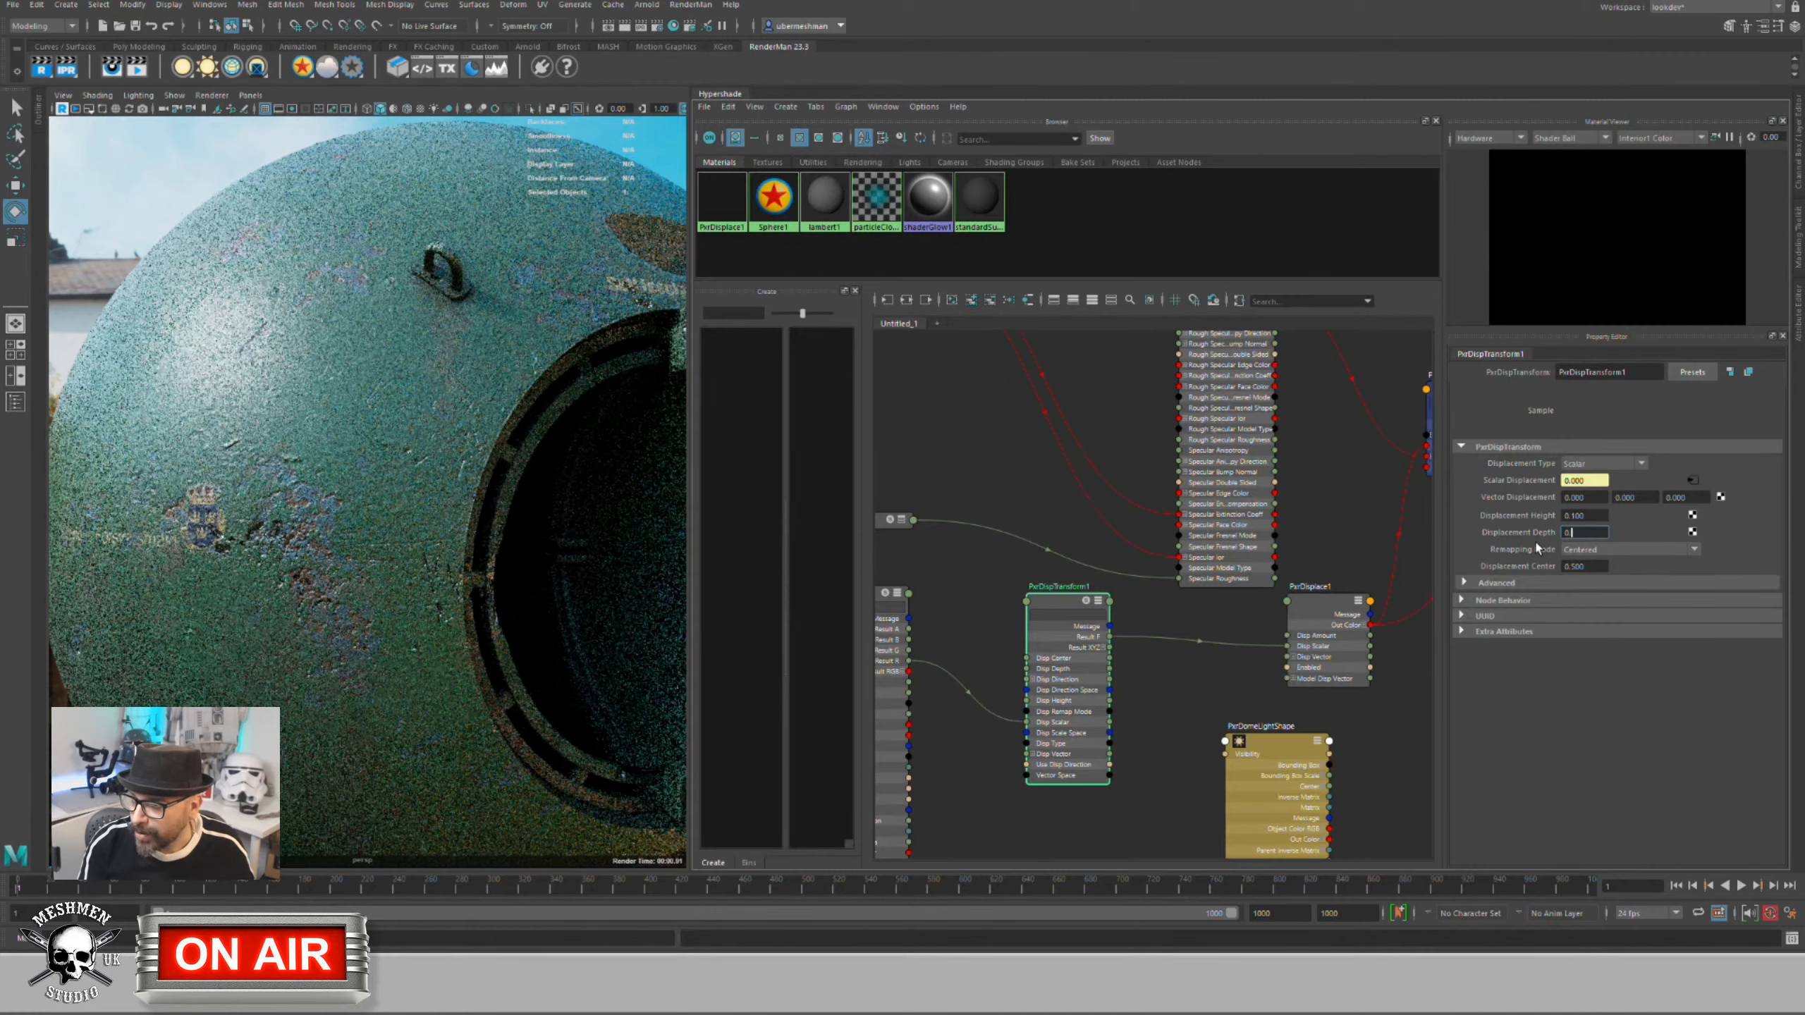
{"action": "type", "text": "1"}
{"action": "key", "text": "Return"}
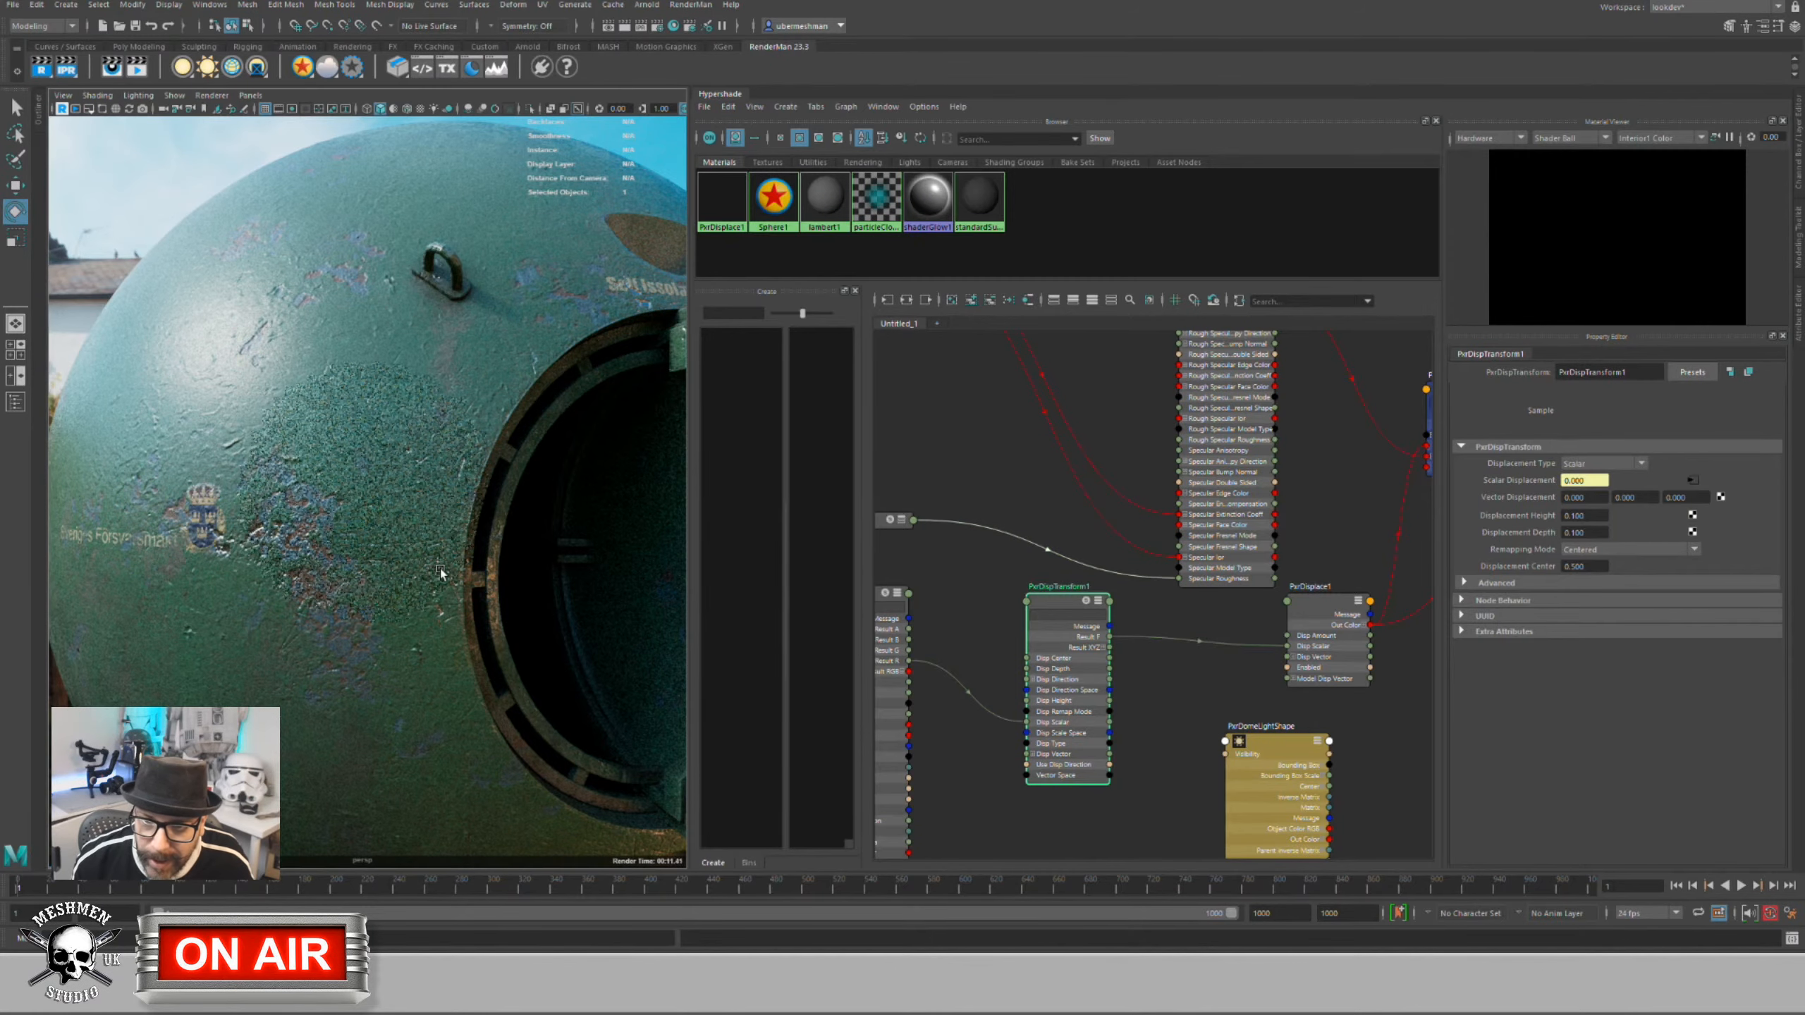
Step: Set both the Displacement Height and the Displacement Depth of the PxrDispTransform1 node to 0.05
{"action": "scroll", "coordinate": [336, 615], "scroll_direction": "up", "scroll_amount": 5}
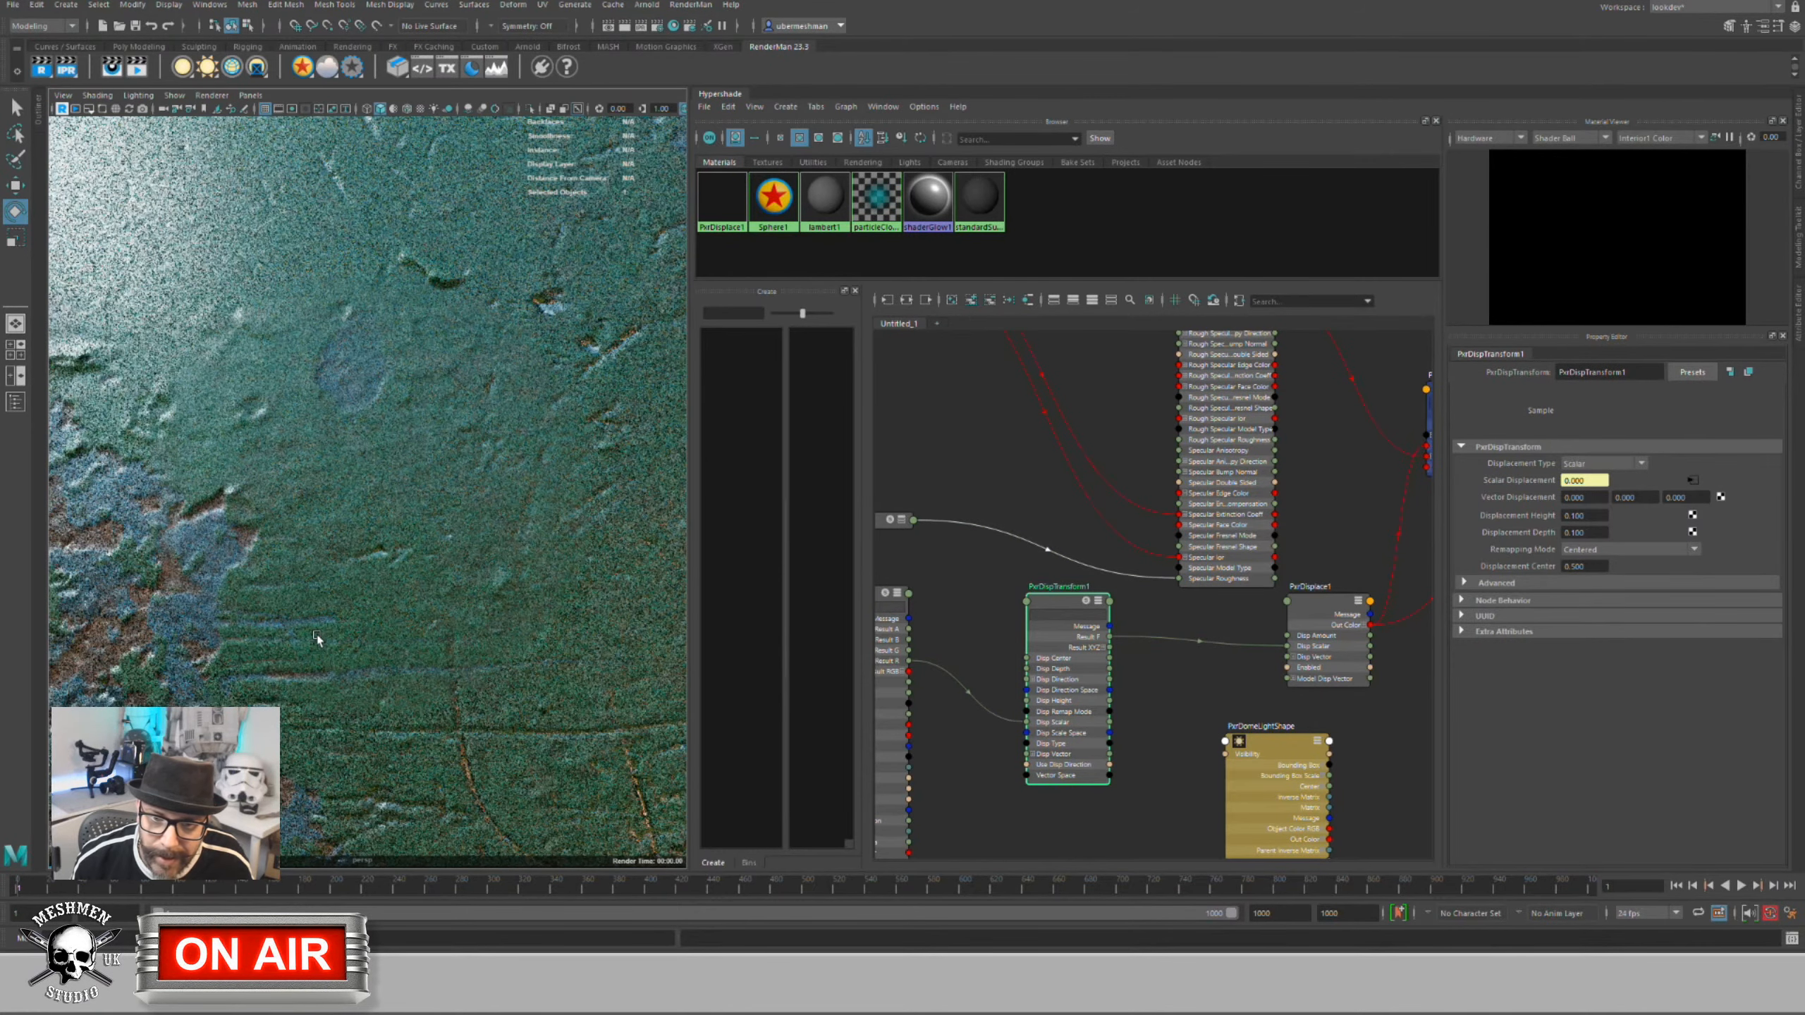
{"action": "left_click_drag", "start_coordinate": [286, 659], "coordinate": [319, 641], "text": "alt"}
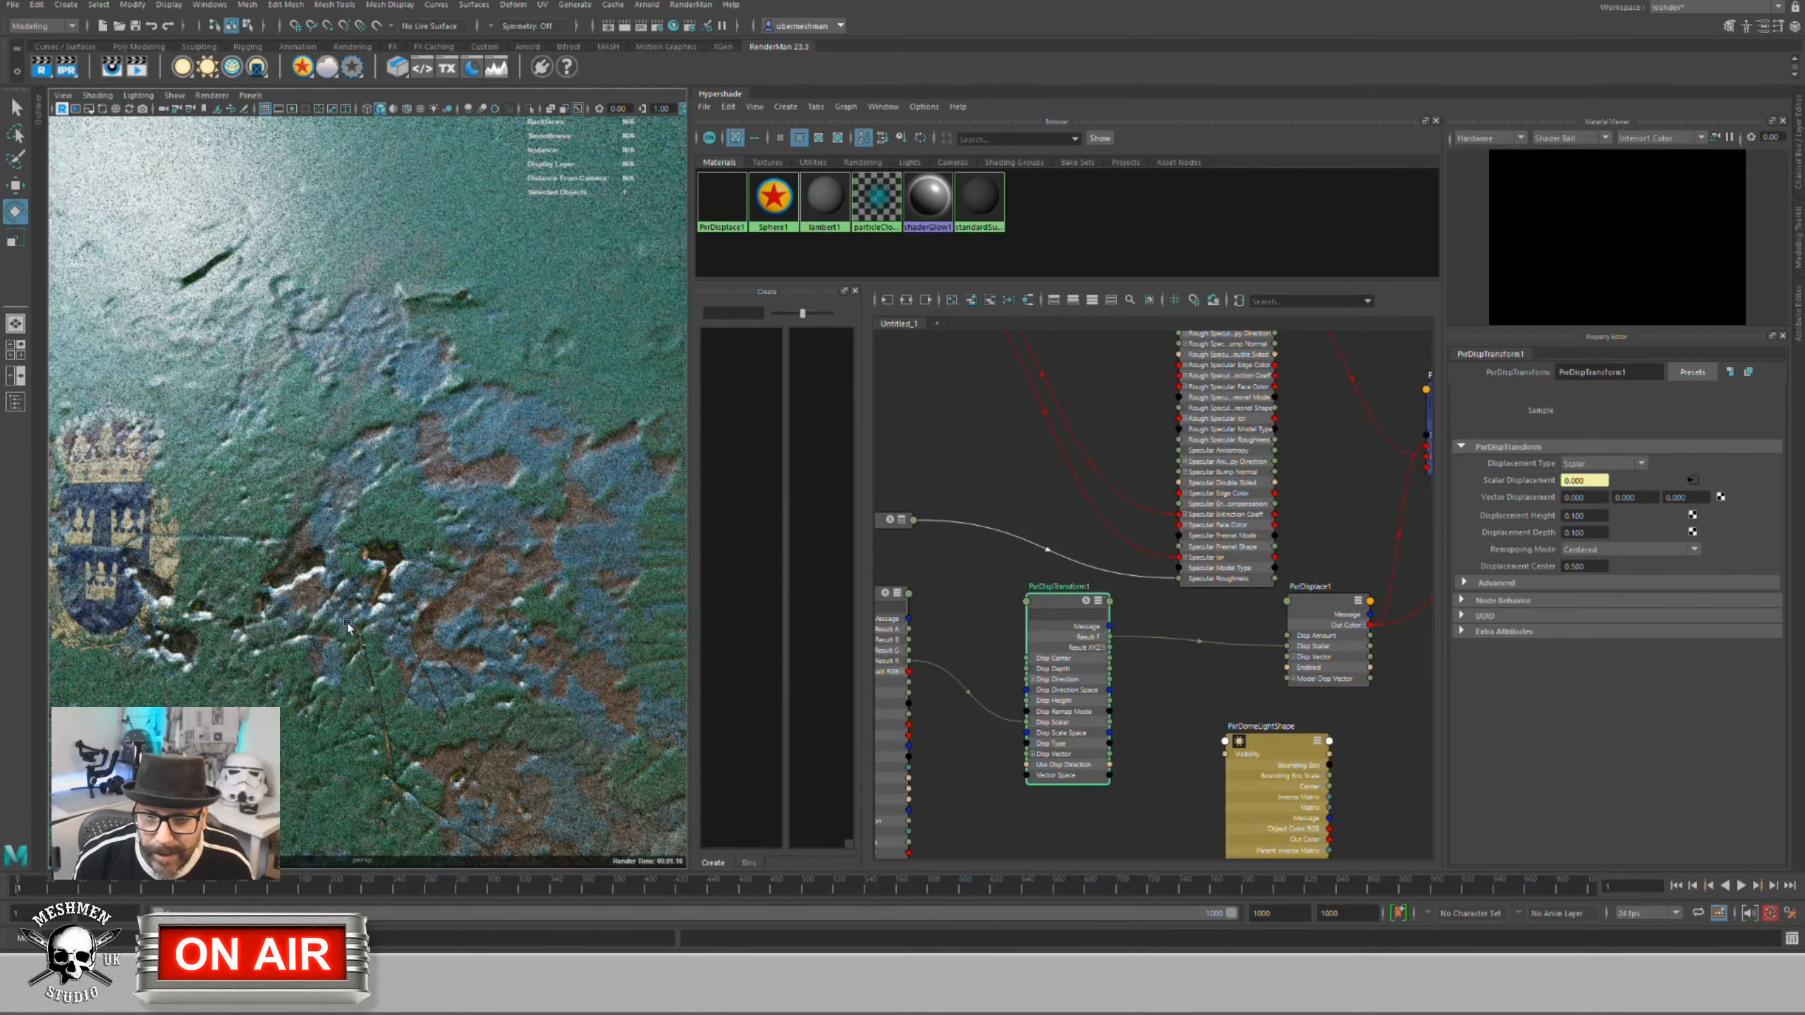
{"action": "scroll", "coordinate": [332, 622], "scroll_direction": "down", "scroll_amount": 2}
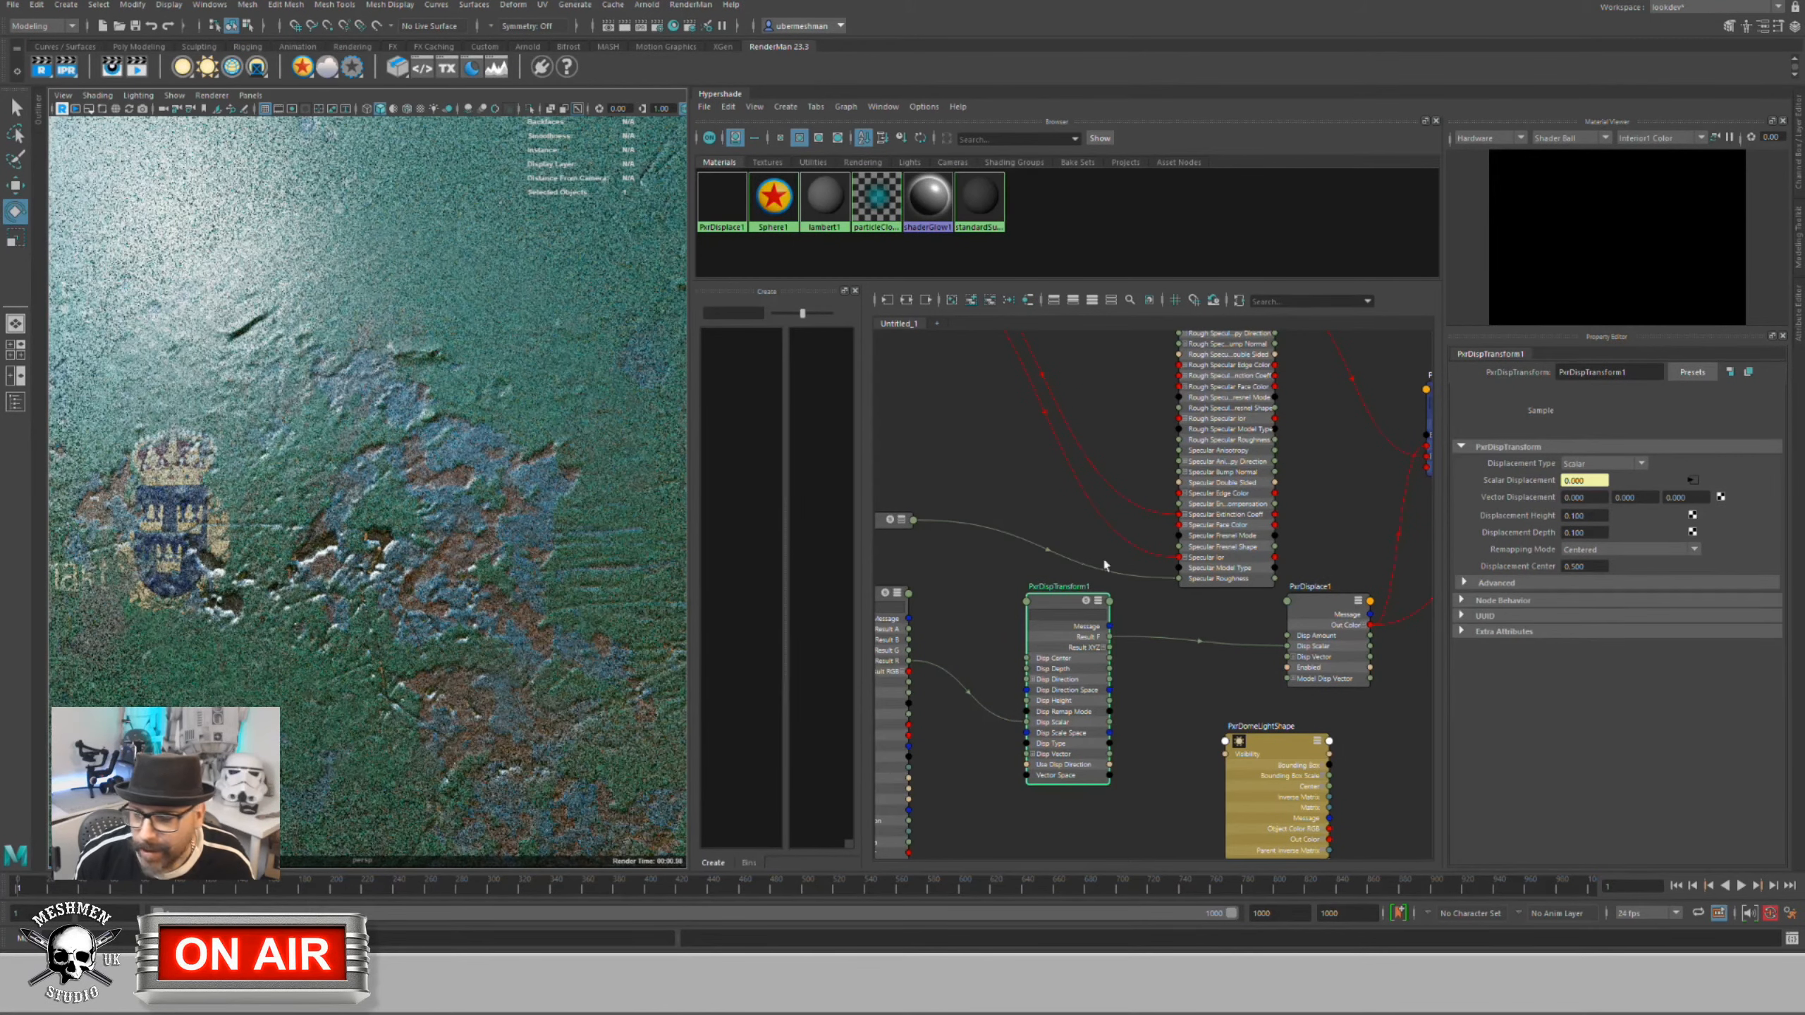
{"action": "left_click", "coordinate": [1593, 517]}
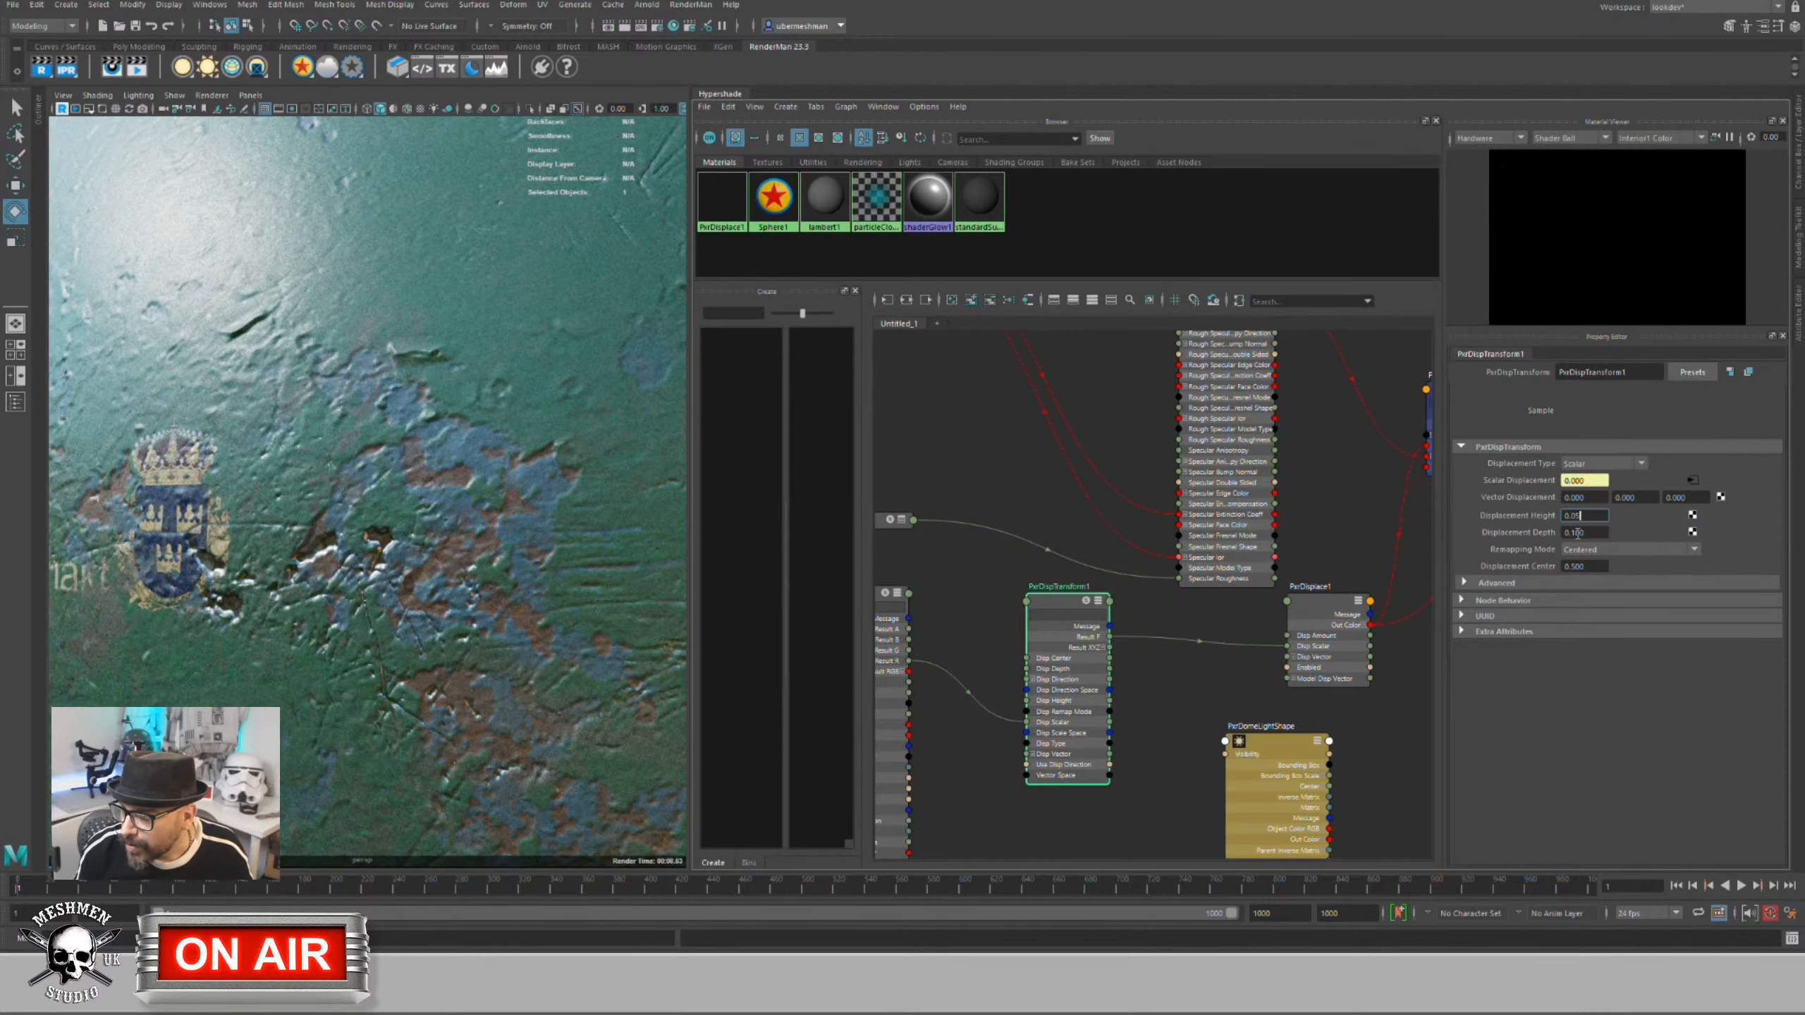
{"action": "left_click", "coordinate": [1594, 533]}
{"action": "key", "text": "Return"}
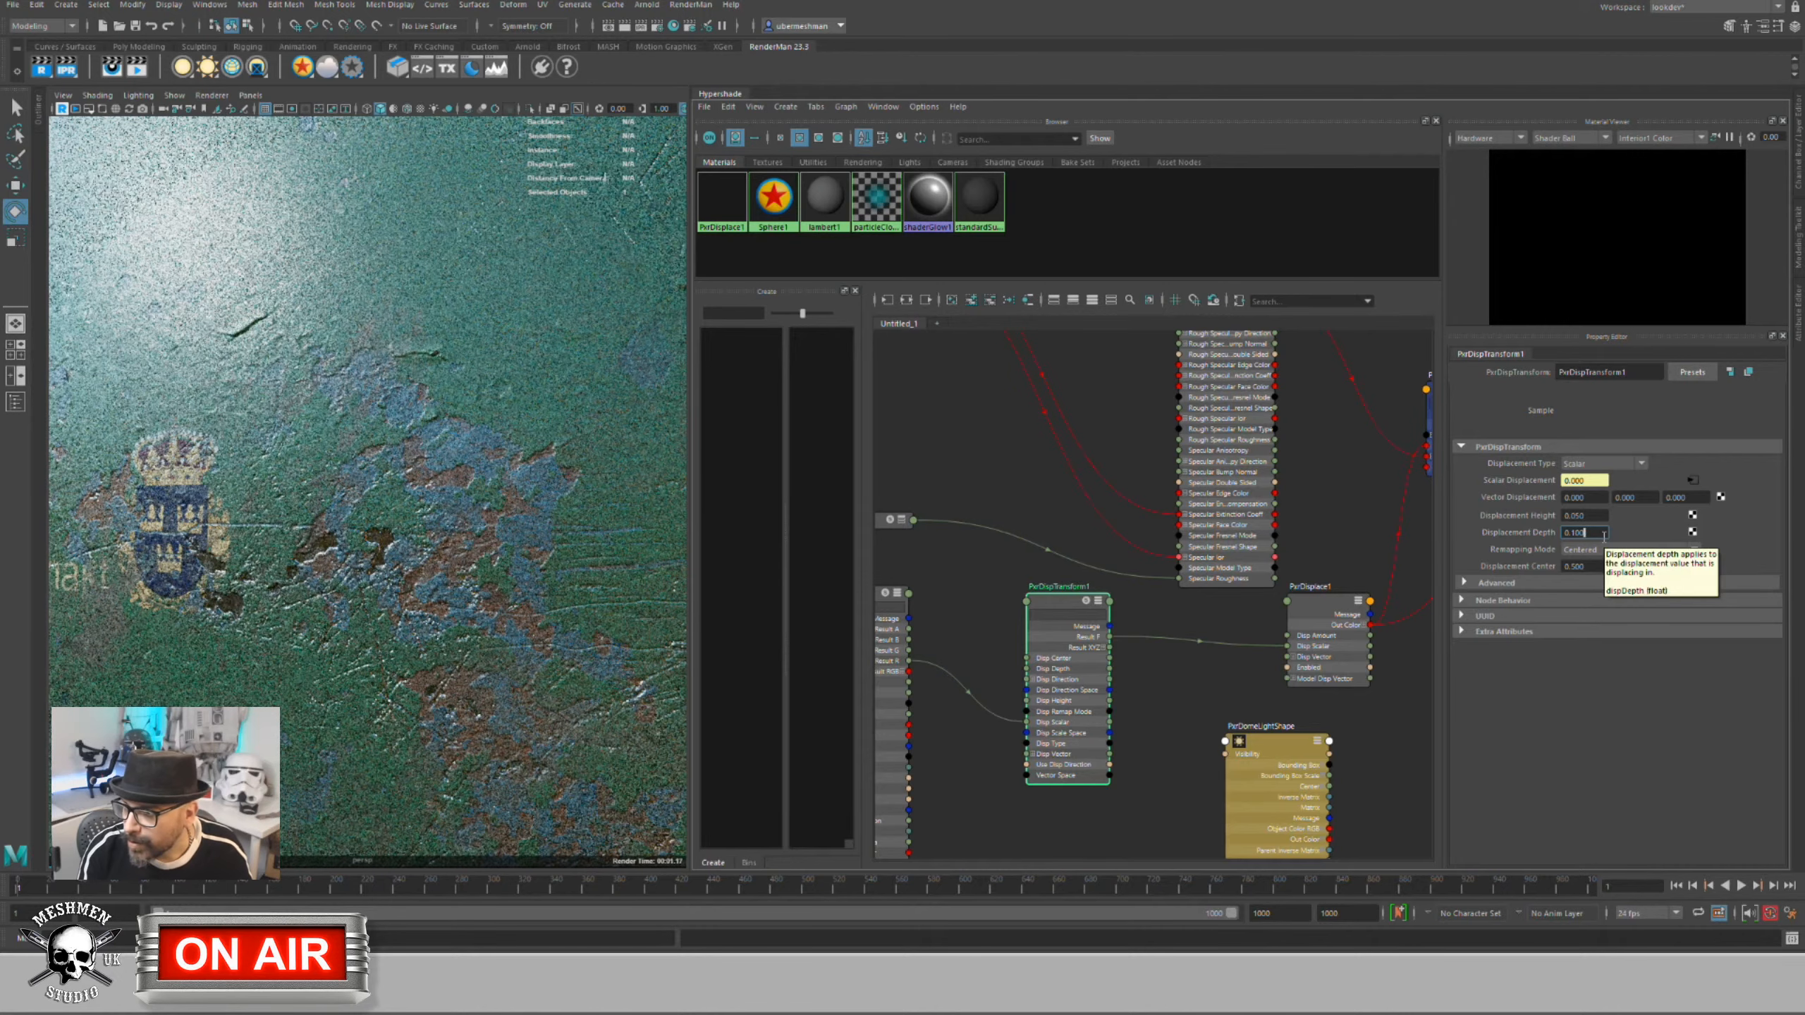
{"action": "key", "text": "BackSpace"}
{"action": "key", "text": "BackSpace"}
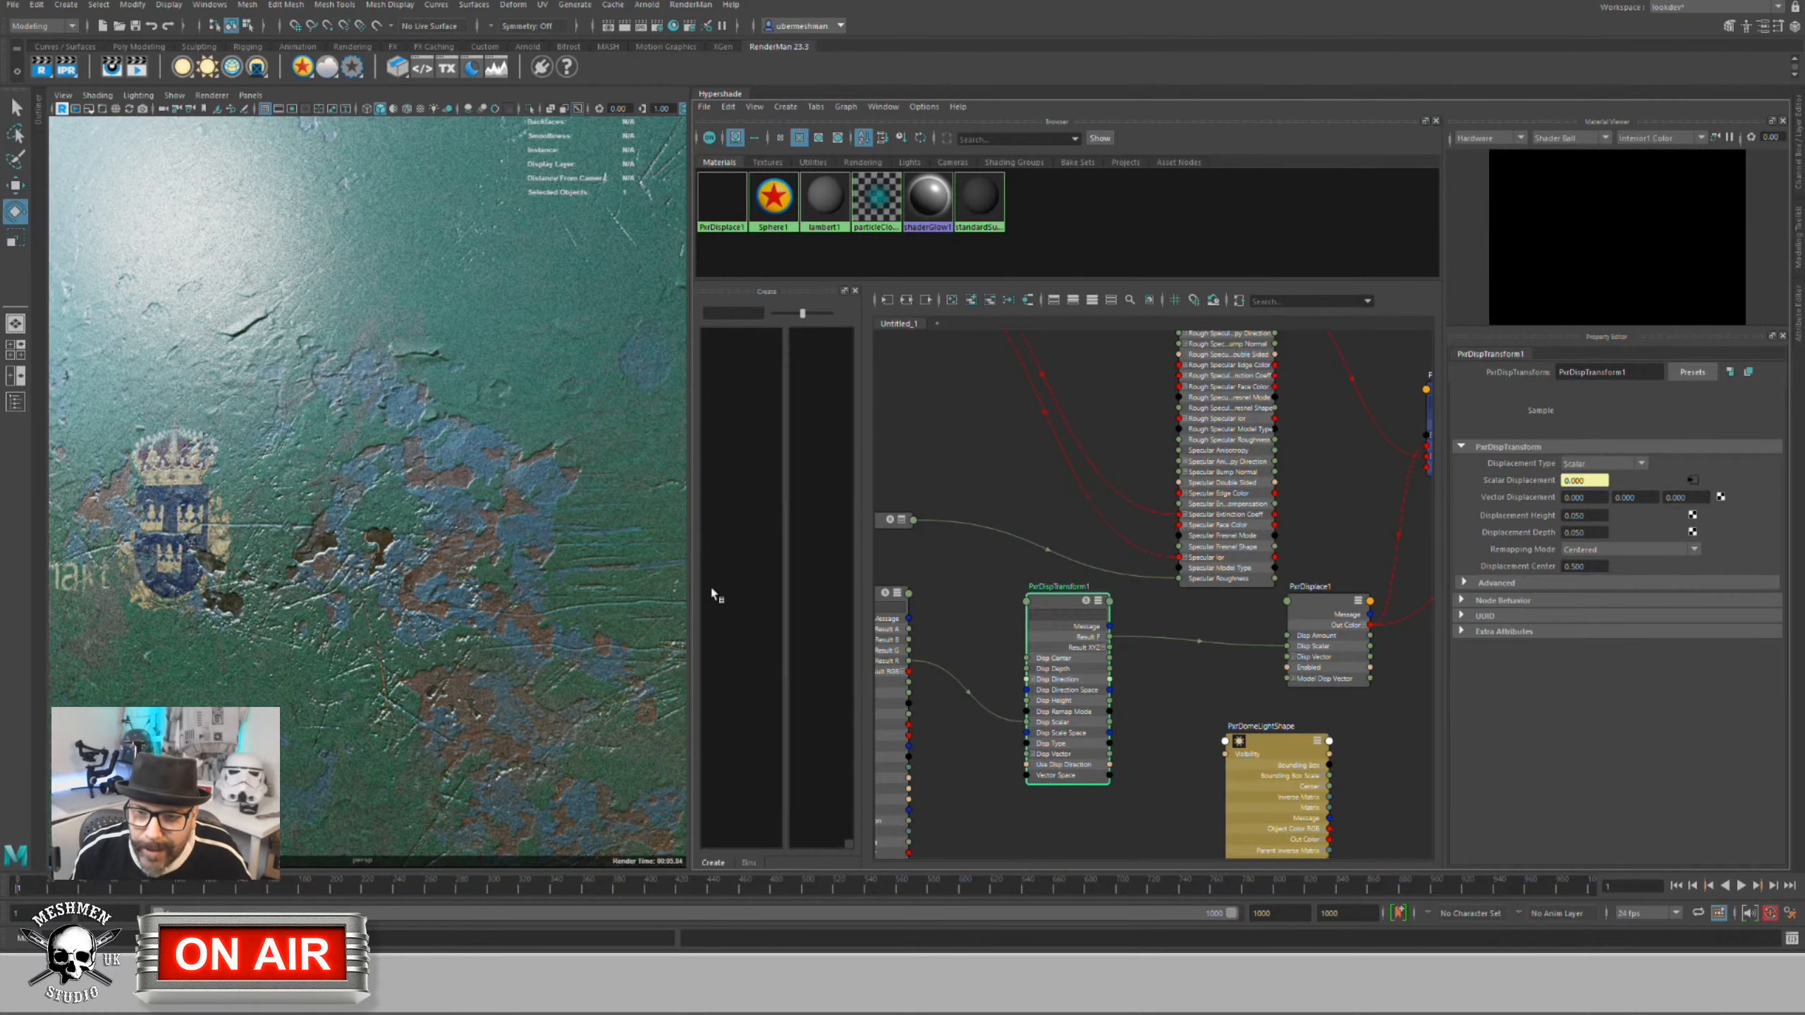
Step: Examine the displaced surface around the pod's crest and chipped paint, the hatch and the whole sphere, and review the displacement nodes' settings
{"action": "left_click", "coordinate": [466, 402], "text": "alt"}
{"action": "scroll", "coordinate": [362, 478], "scroll_direction": "down", "scroll_amount": 5}
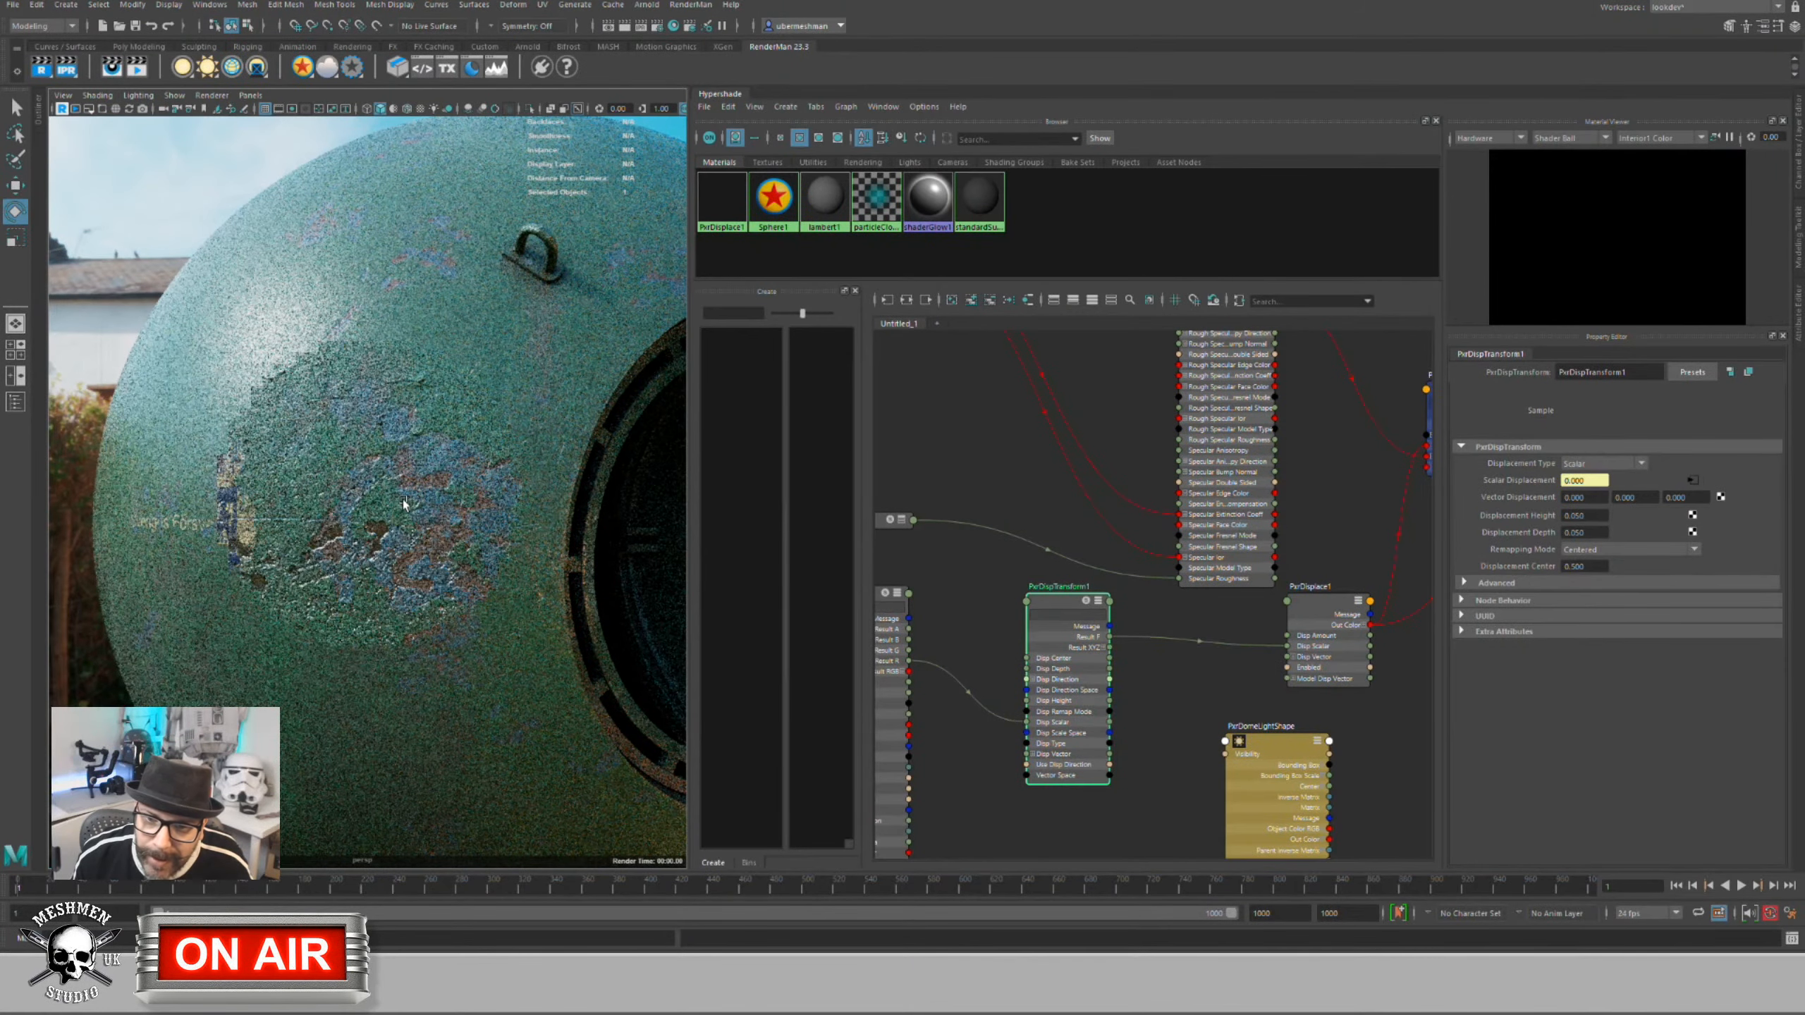
{"action": "scroll", "coordinate": [409, 503], "scroll_direction": "up", "scroll_amount": 4}
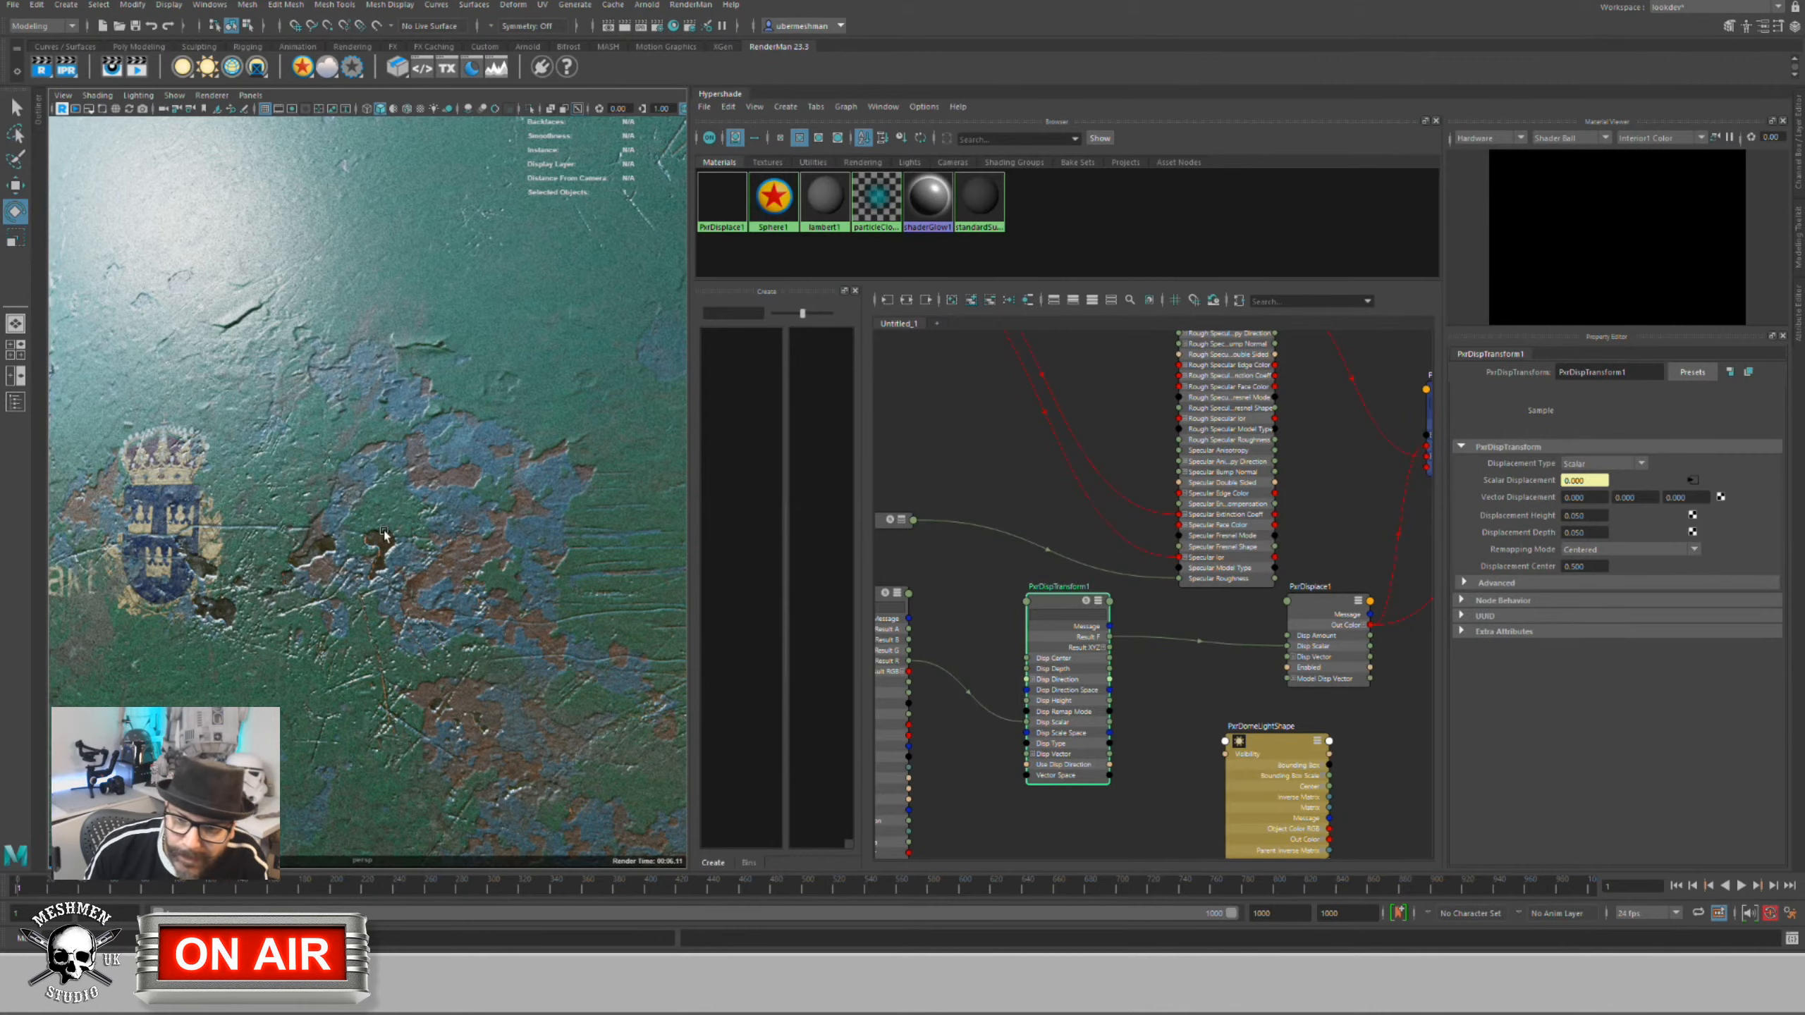
{"action": "left_click_drag", "start_coordinate": [358, 561], "coordinate": [370, 563], "text": "alt"}
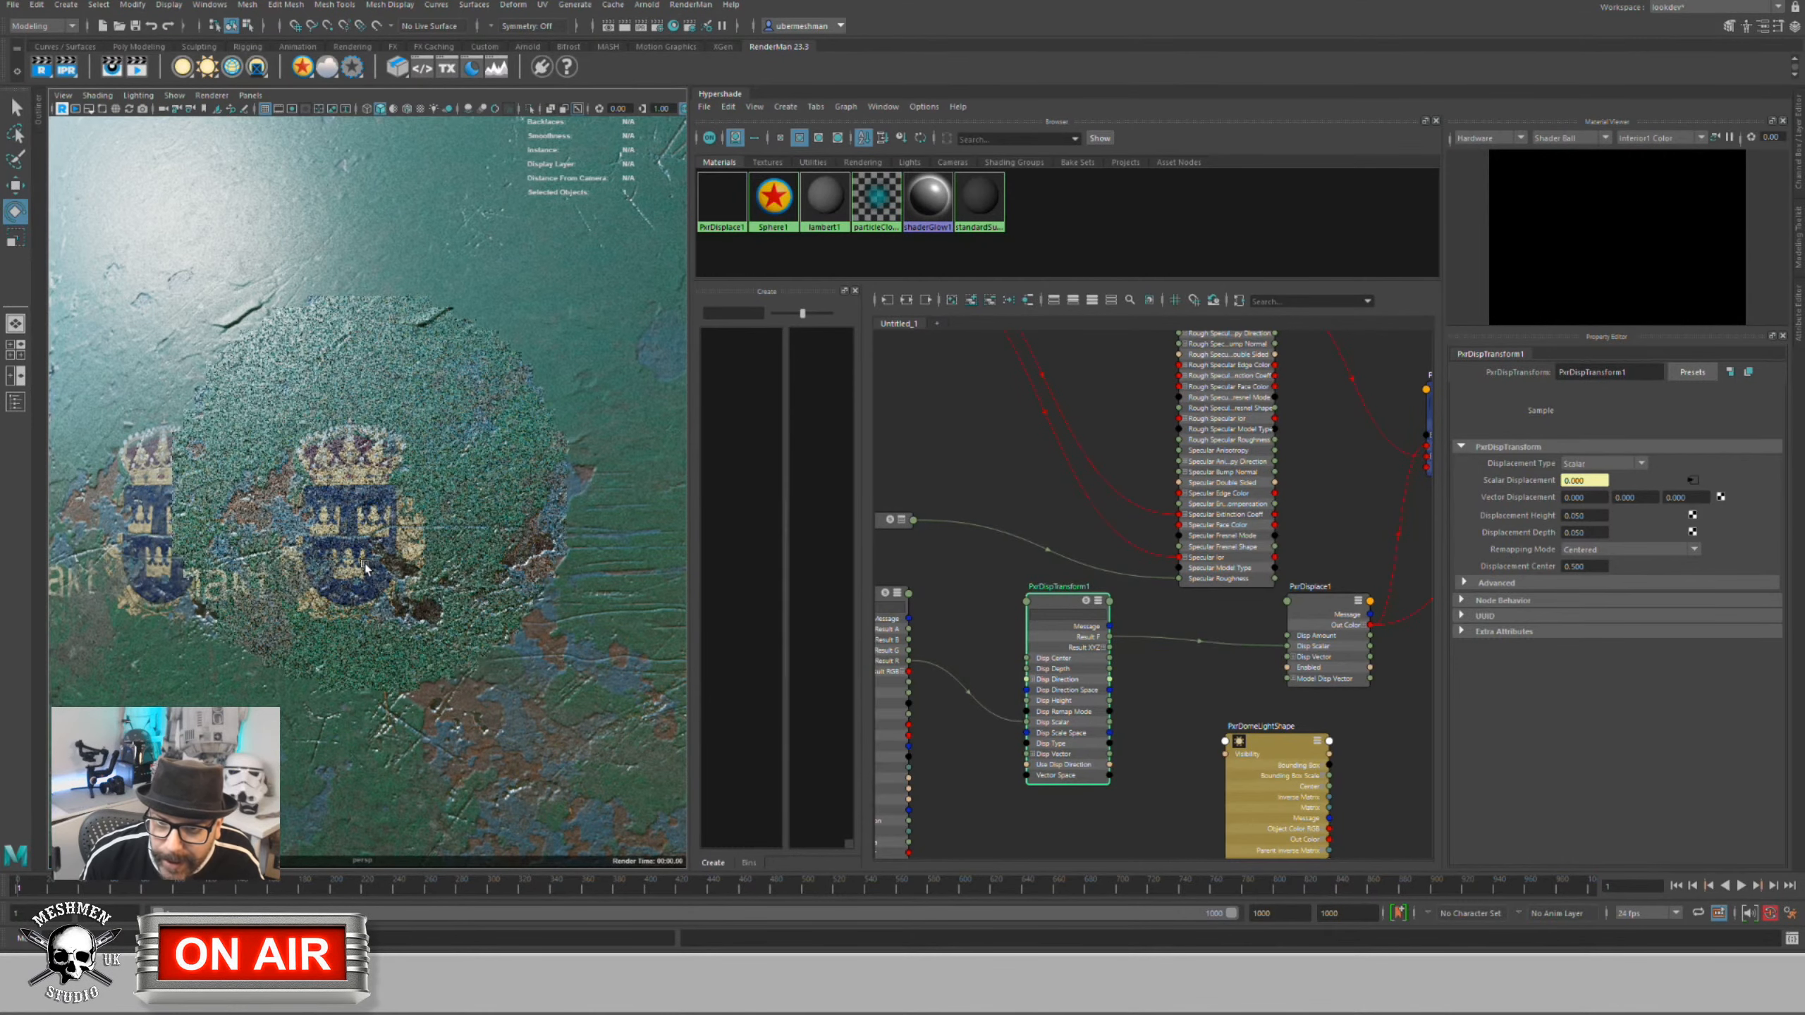
{"action": "right_click_drag", "start_coordinate": [444, 543], "coordinate": [284, 533], "text": "alt"}
{"action": "left_click_drag", "start_coordinate": [452, 575], "coordinate": [425, 576], "text": "alt"}
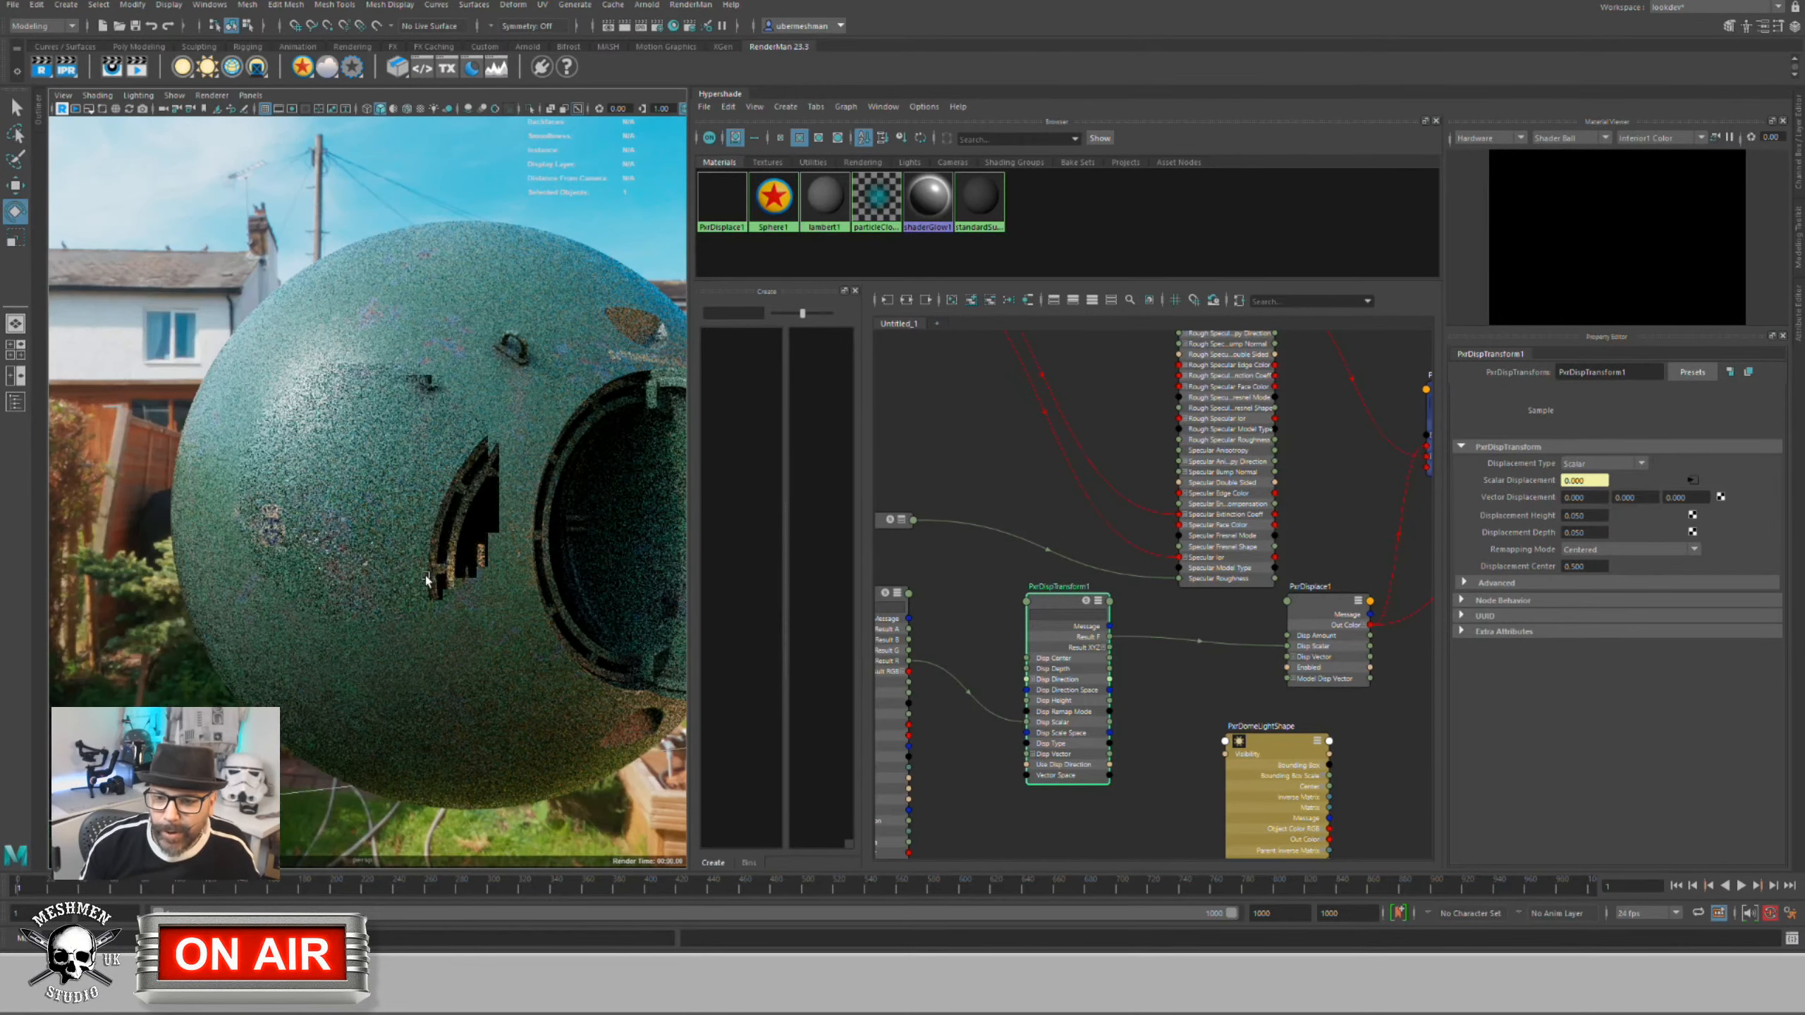
{"action": "left_click", "coordinate": [1319, 604]}
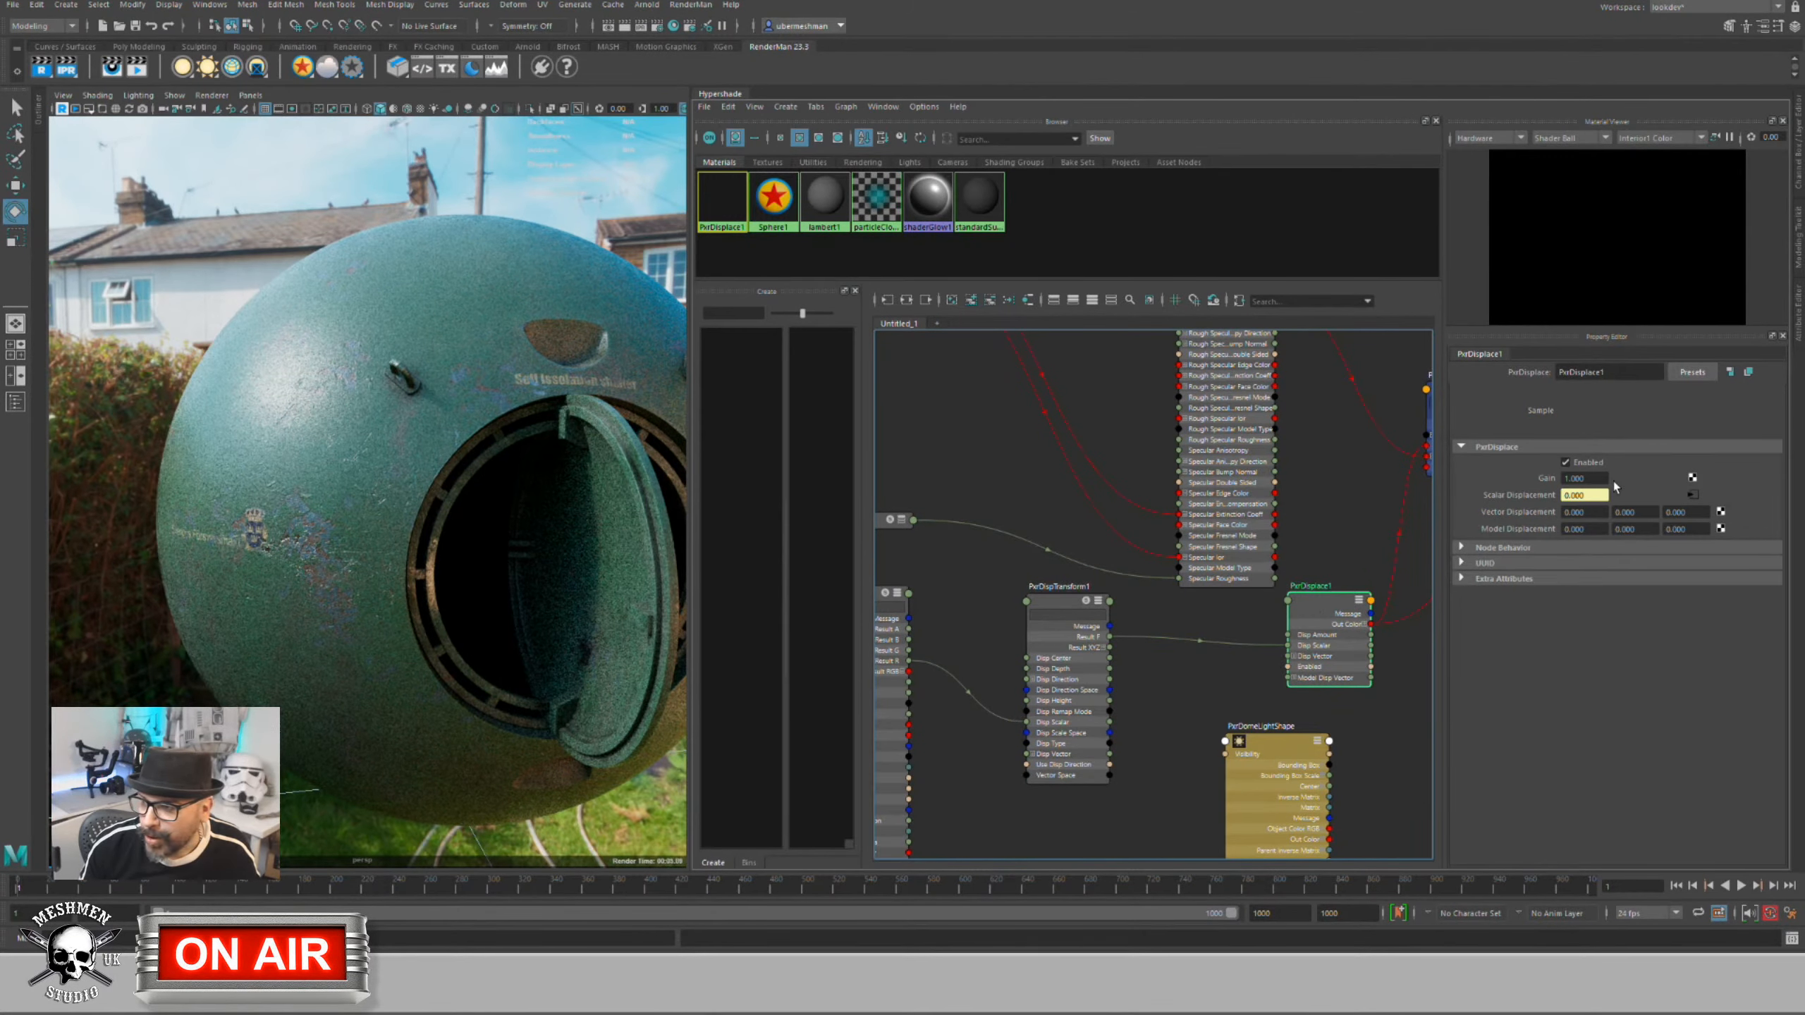
{"action": "left_click", "coordinate": [1596, 480]}
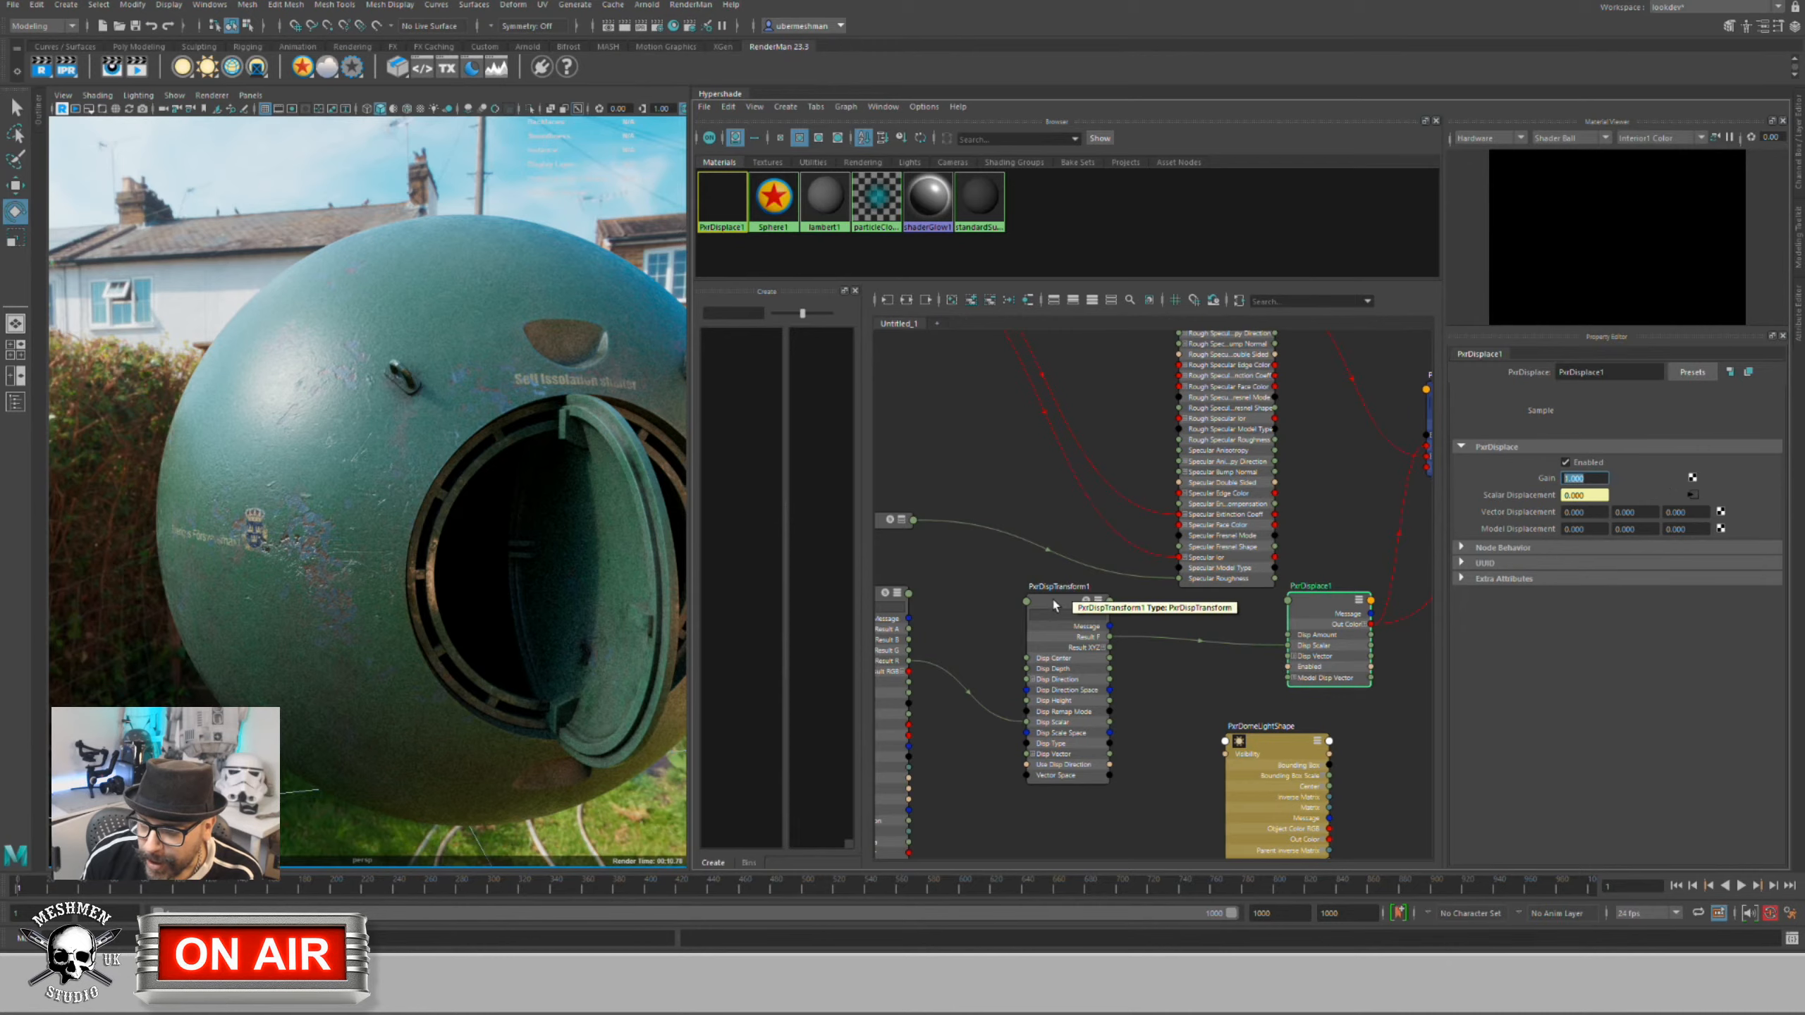
{"action": "mouse_move", "coordinate": [1053, 600]}
{"action": "left_mouse_down"}
{"action": "mouse_move", "coordinate": [1087, 600]}
{"action": "mouse_move", "coordinate": [1023, 611]}
{"action": "left_mouse_up"}
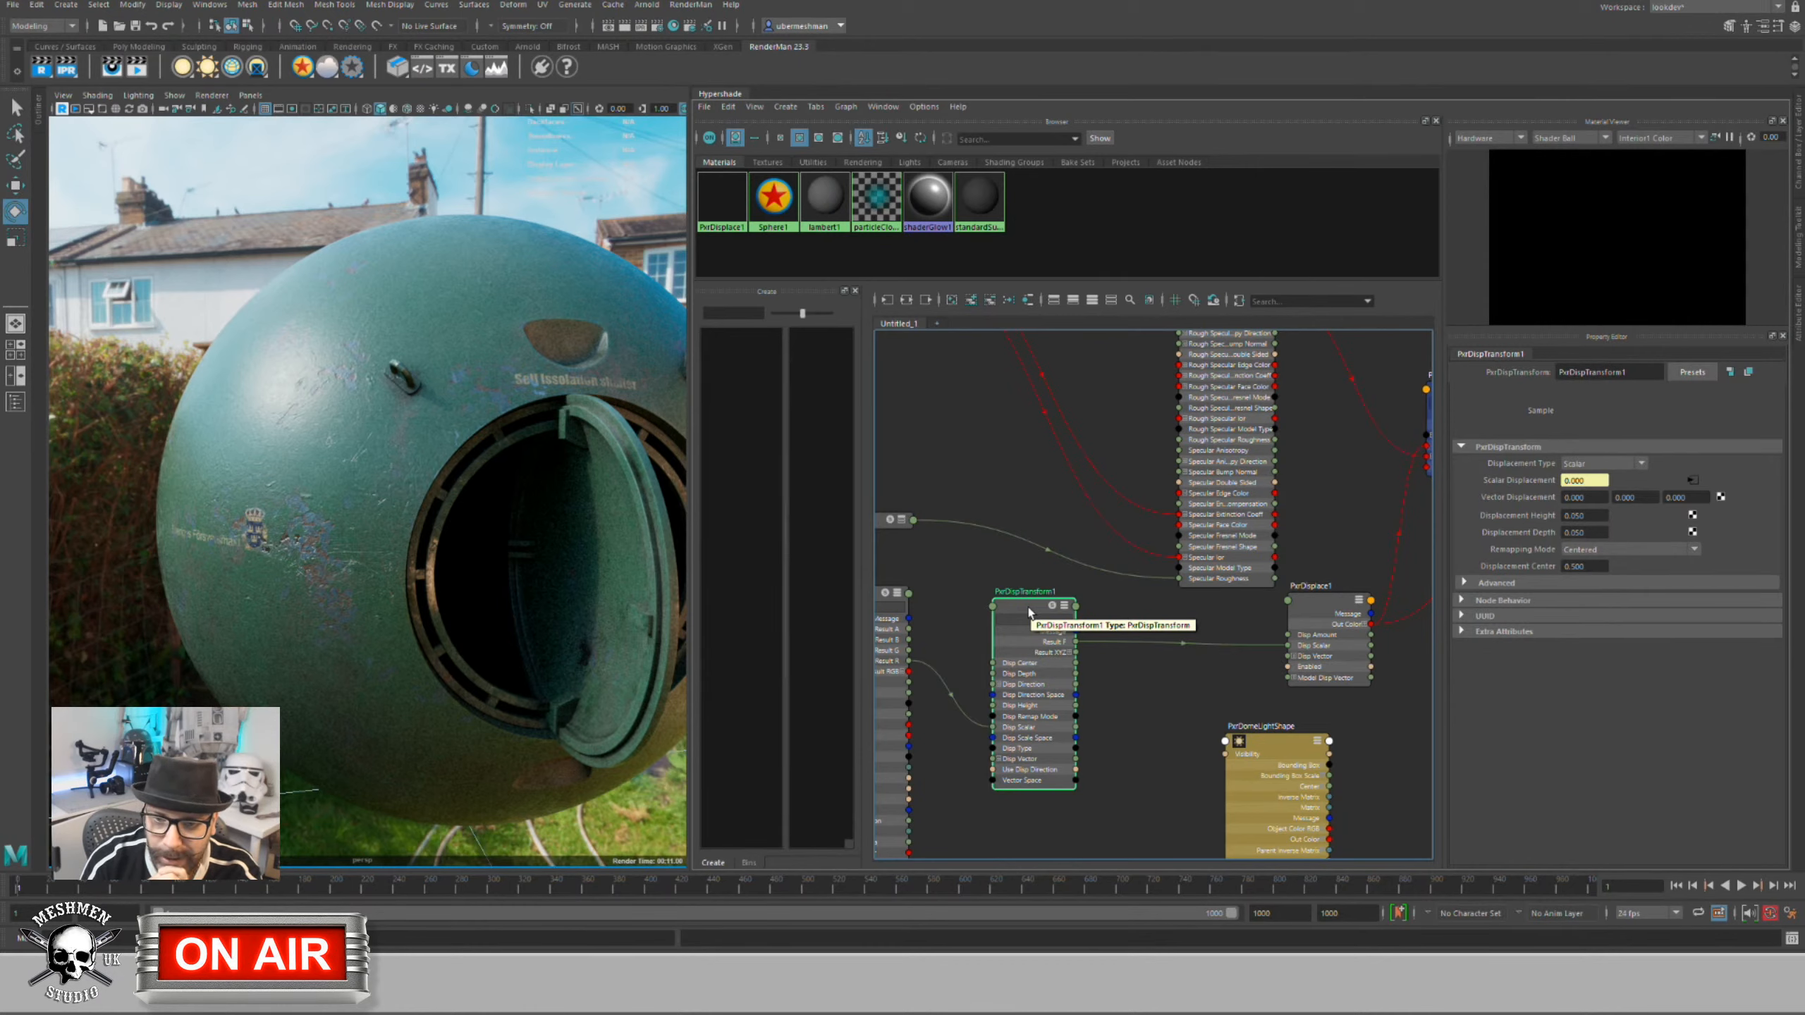
{"action": "right_click_drag", "start_coordinate": [490, 610], "coordinate": [451, 601], "text": "alt"}
{"action": "left_click_drag", "start_coordinate": [451, 601], "coordinate": [479, 601], "text": "alt"}
{"action": "middle_click_drag", "start_coordinate": [499, 613], "coordinate": [470, 604], "text": "alt"}
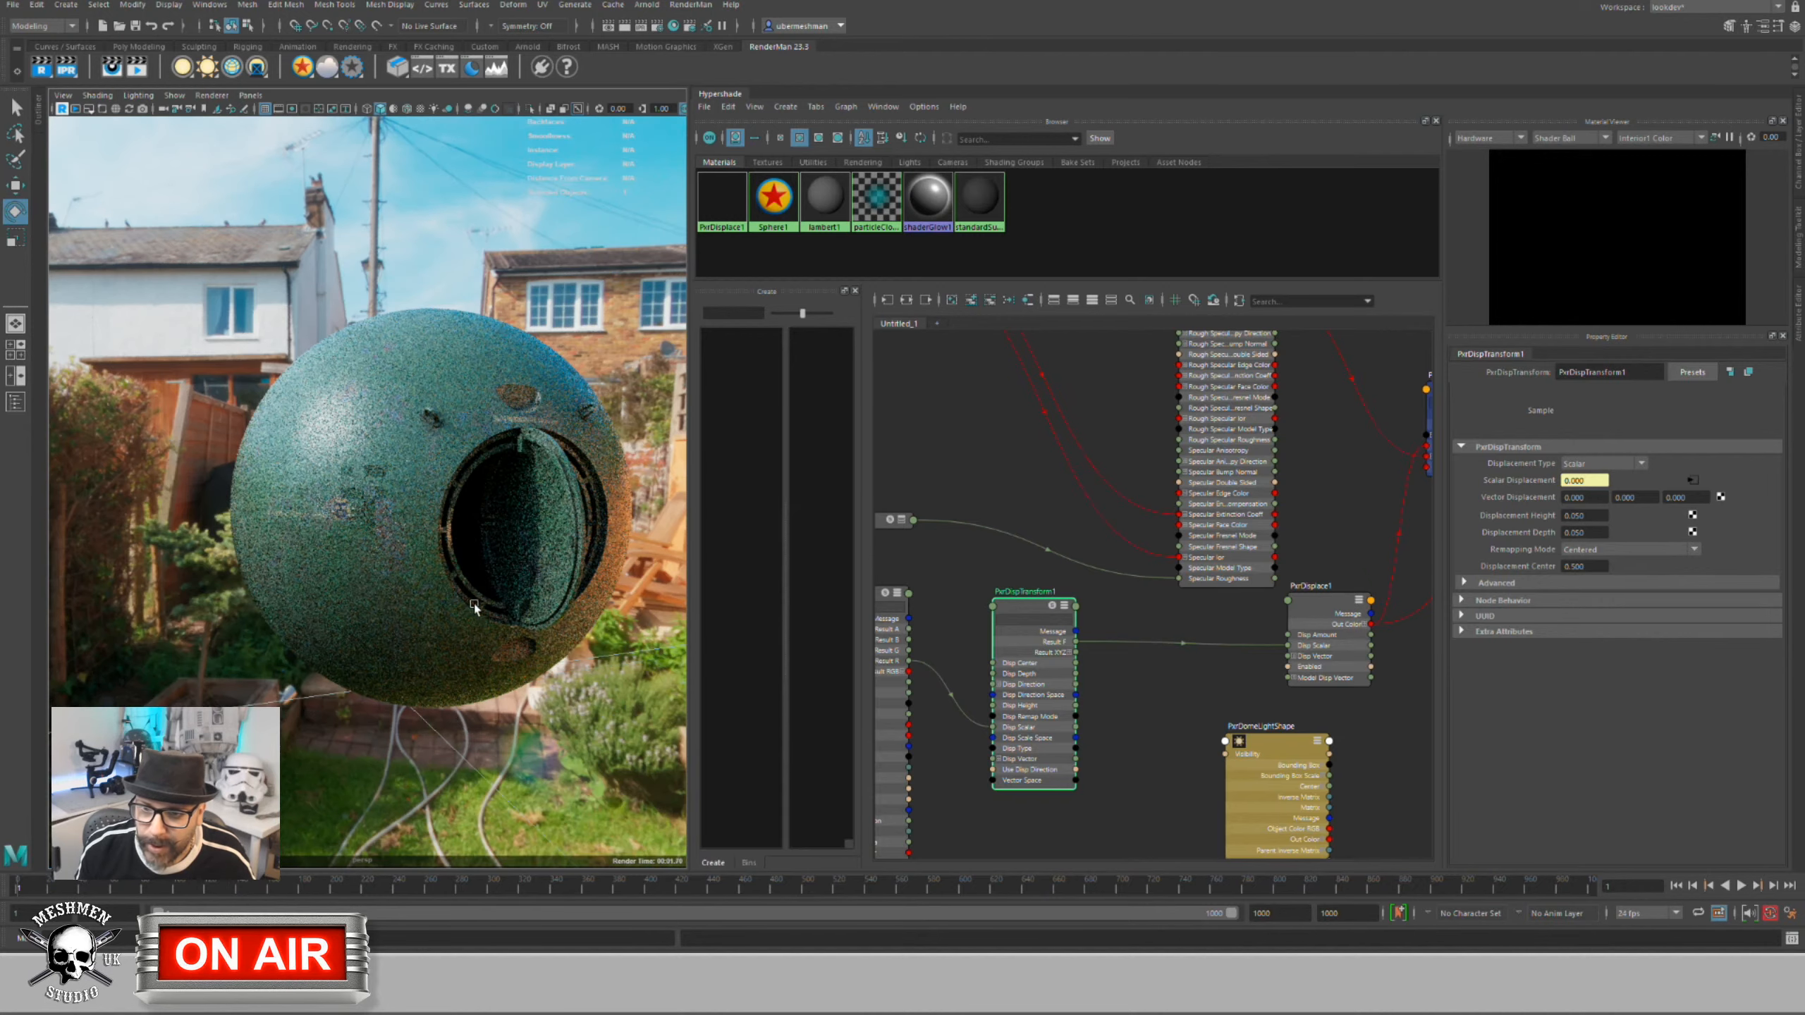
{"action": "right_click_drag", "start_coordinate": [470, 604], "coordinate": [499, 603], "text": "alt"}
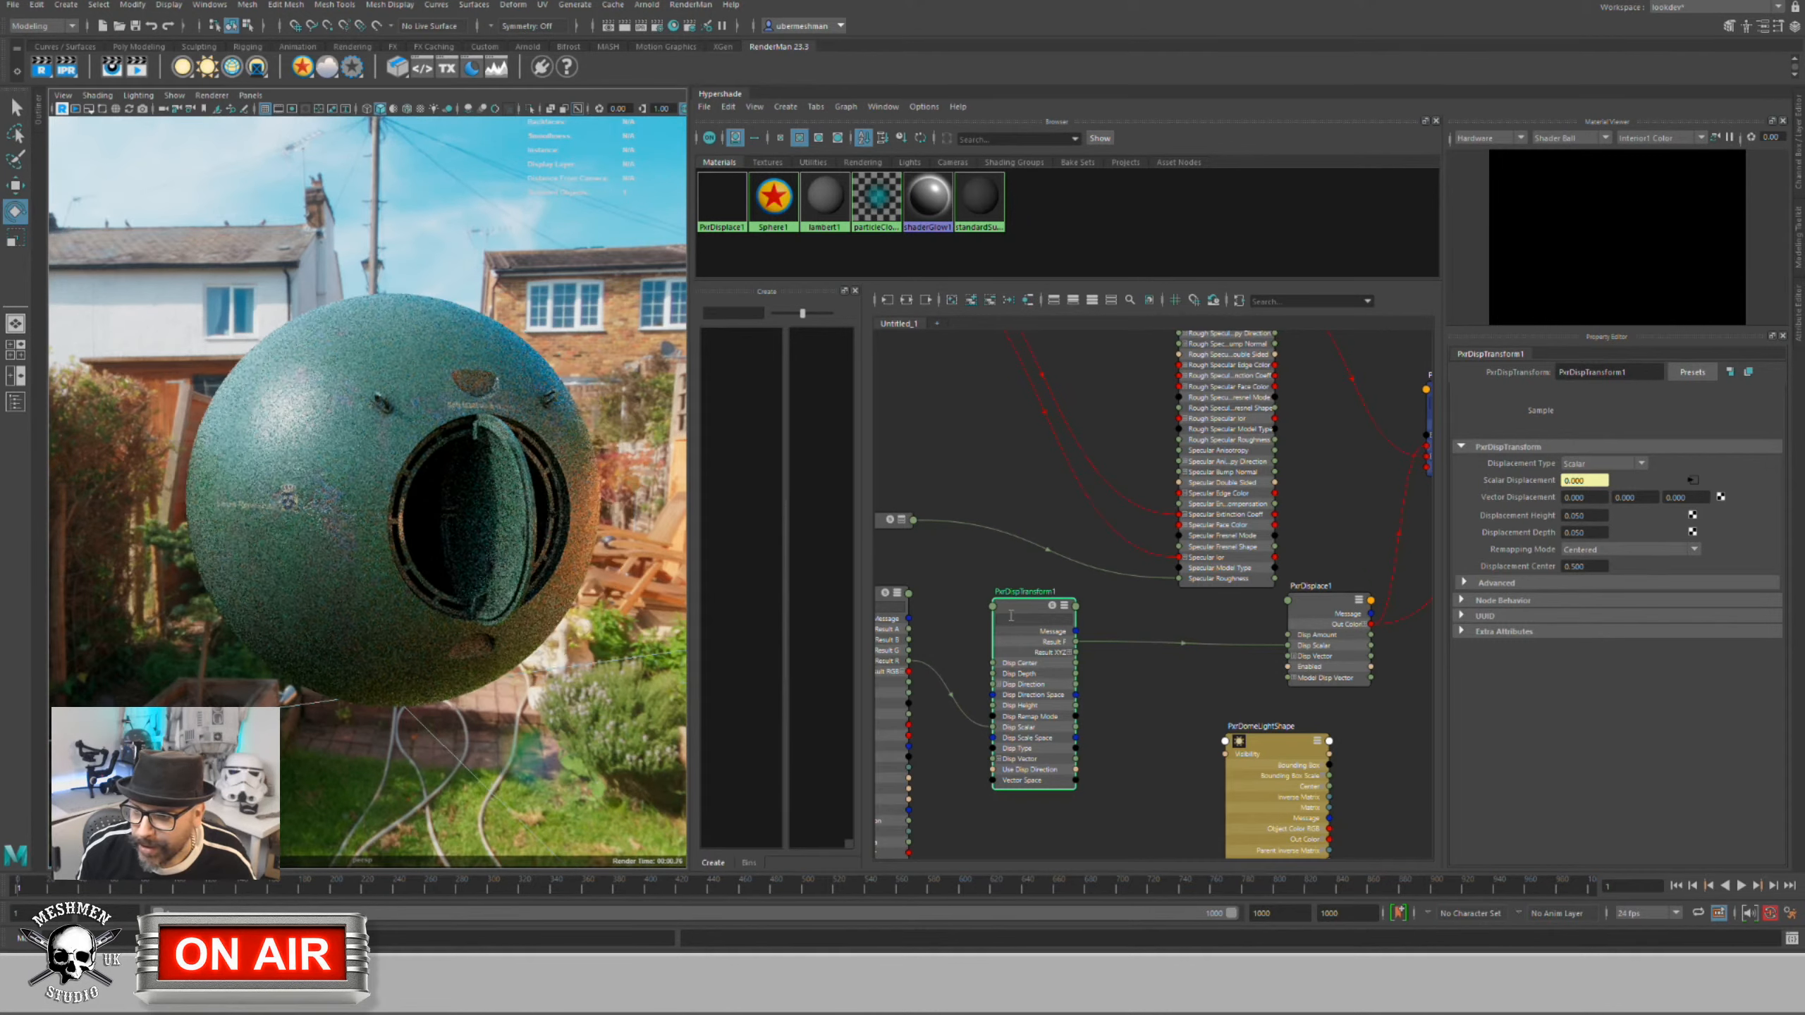
Step: Collapse the PxrDispTransform1 and BUMP nodes in the graph to their compact display
{"action": "left_click", "coordinate": [1010, 615]}
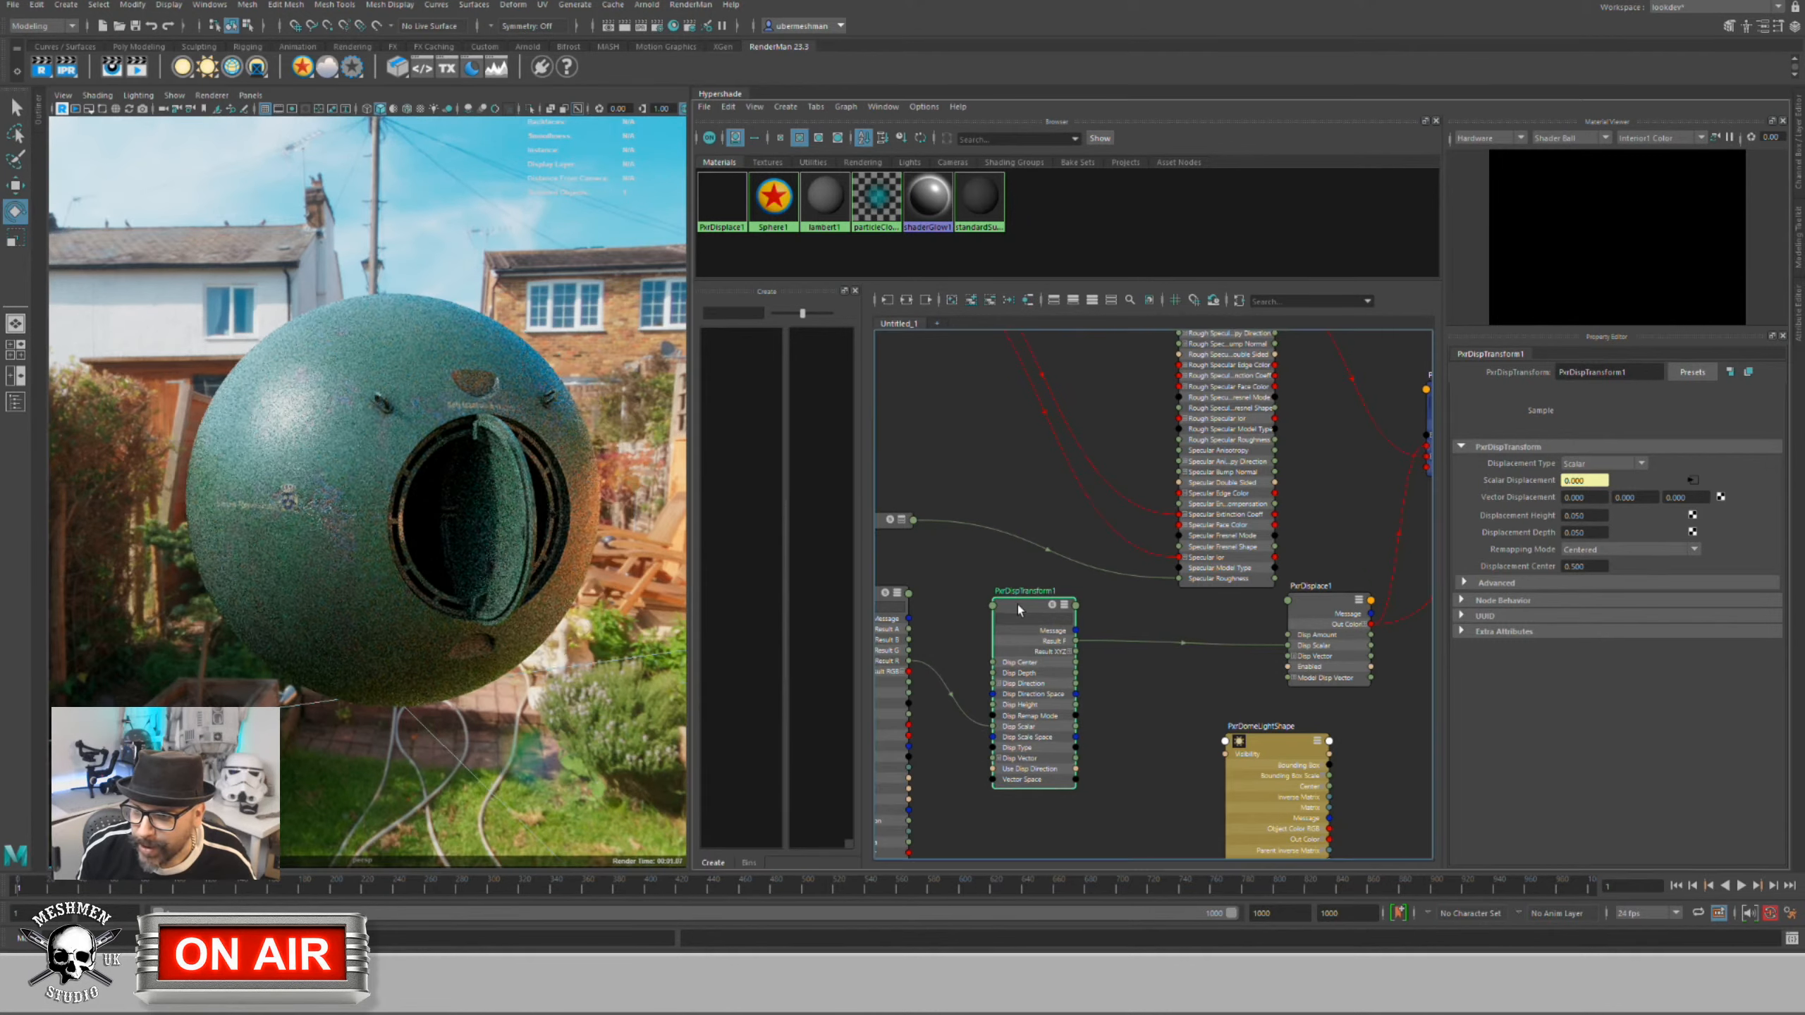
{"action": "key", "text": "1"}
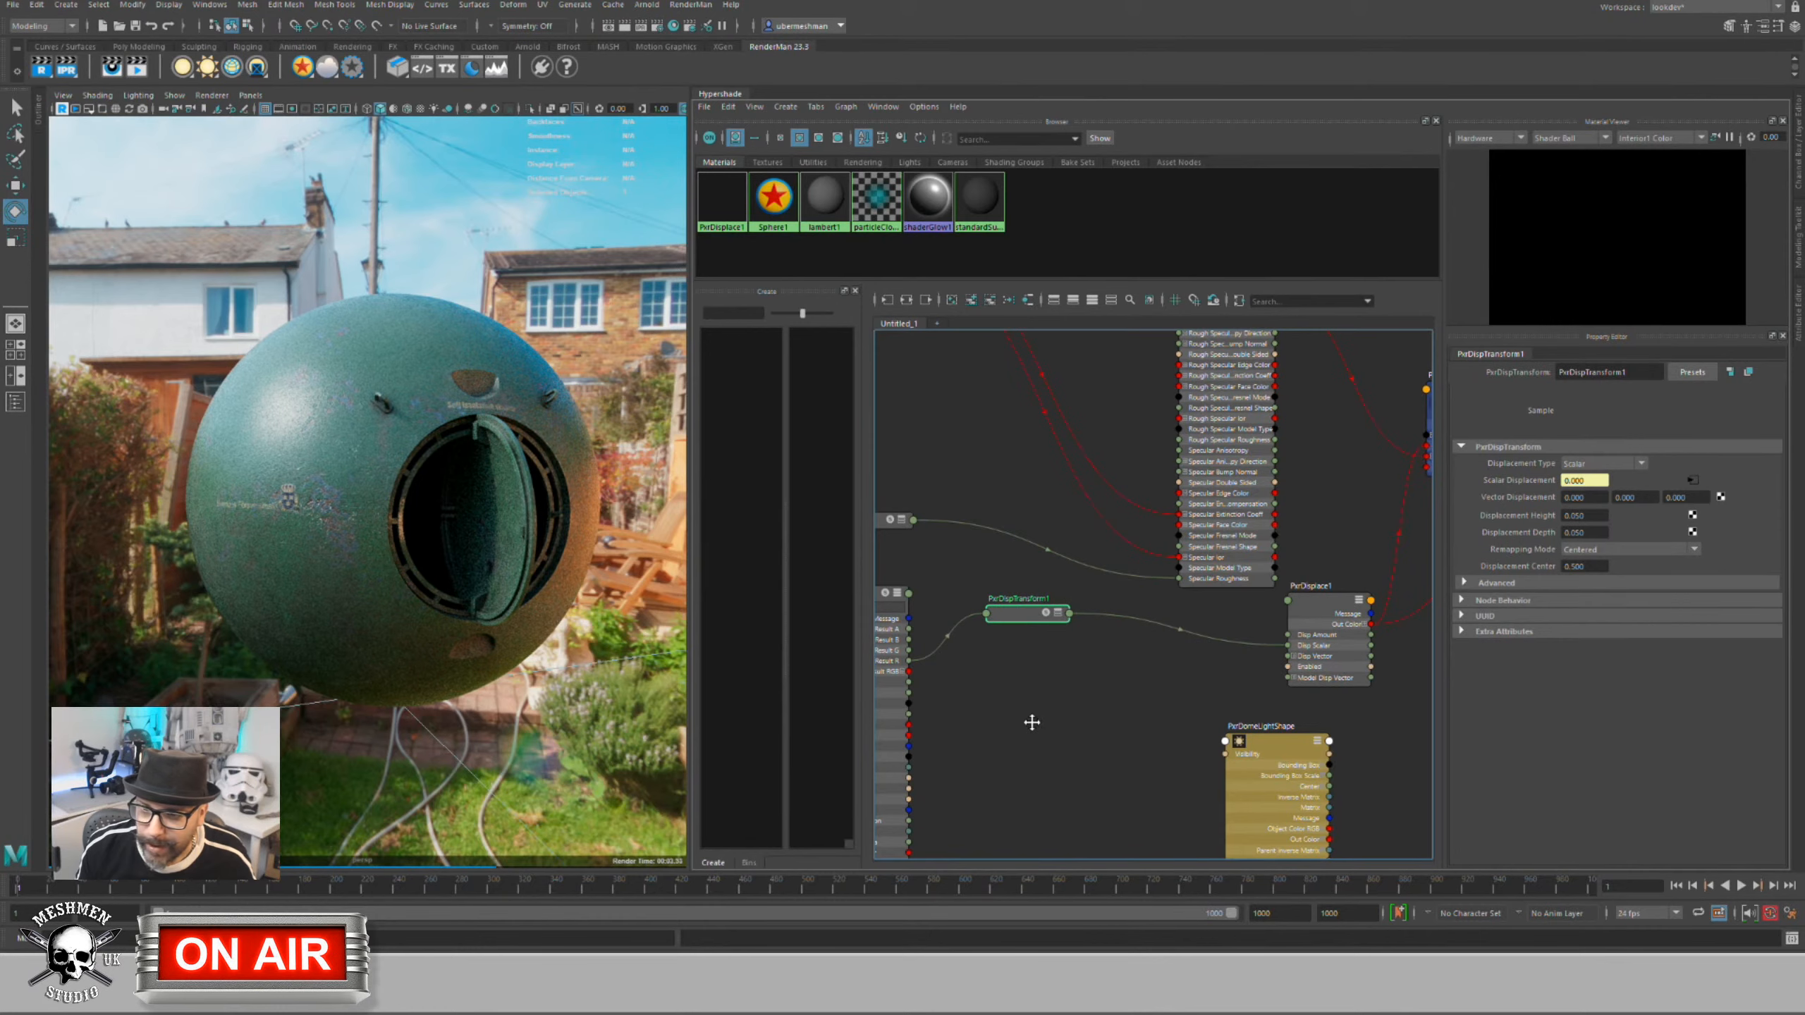
{"action": "middle_click_drag", "start_coordinate": [1032, 717], "coordinate": [1143, 666], "text": "alt"}
{"action": "left_click", "coordinate": [972, 537]}
{"action": "key", "text": "1"}
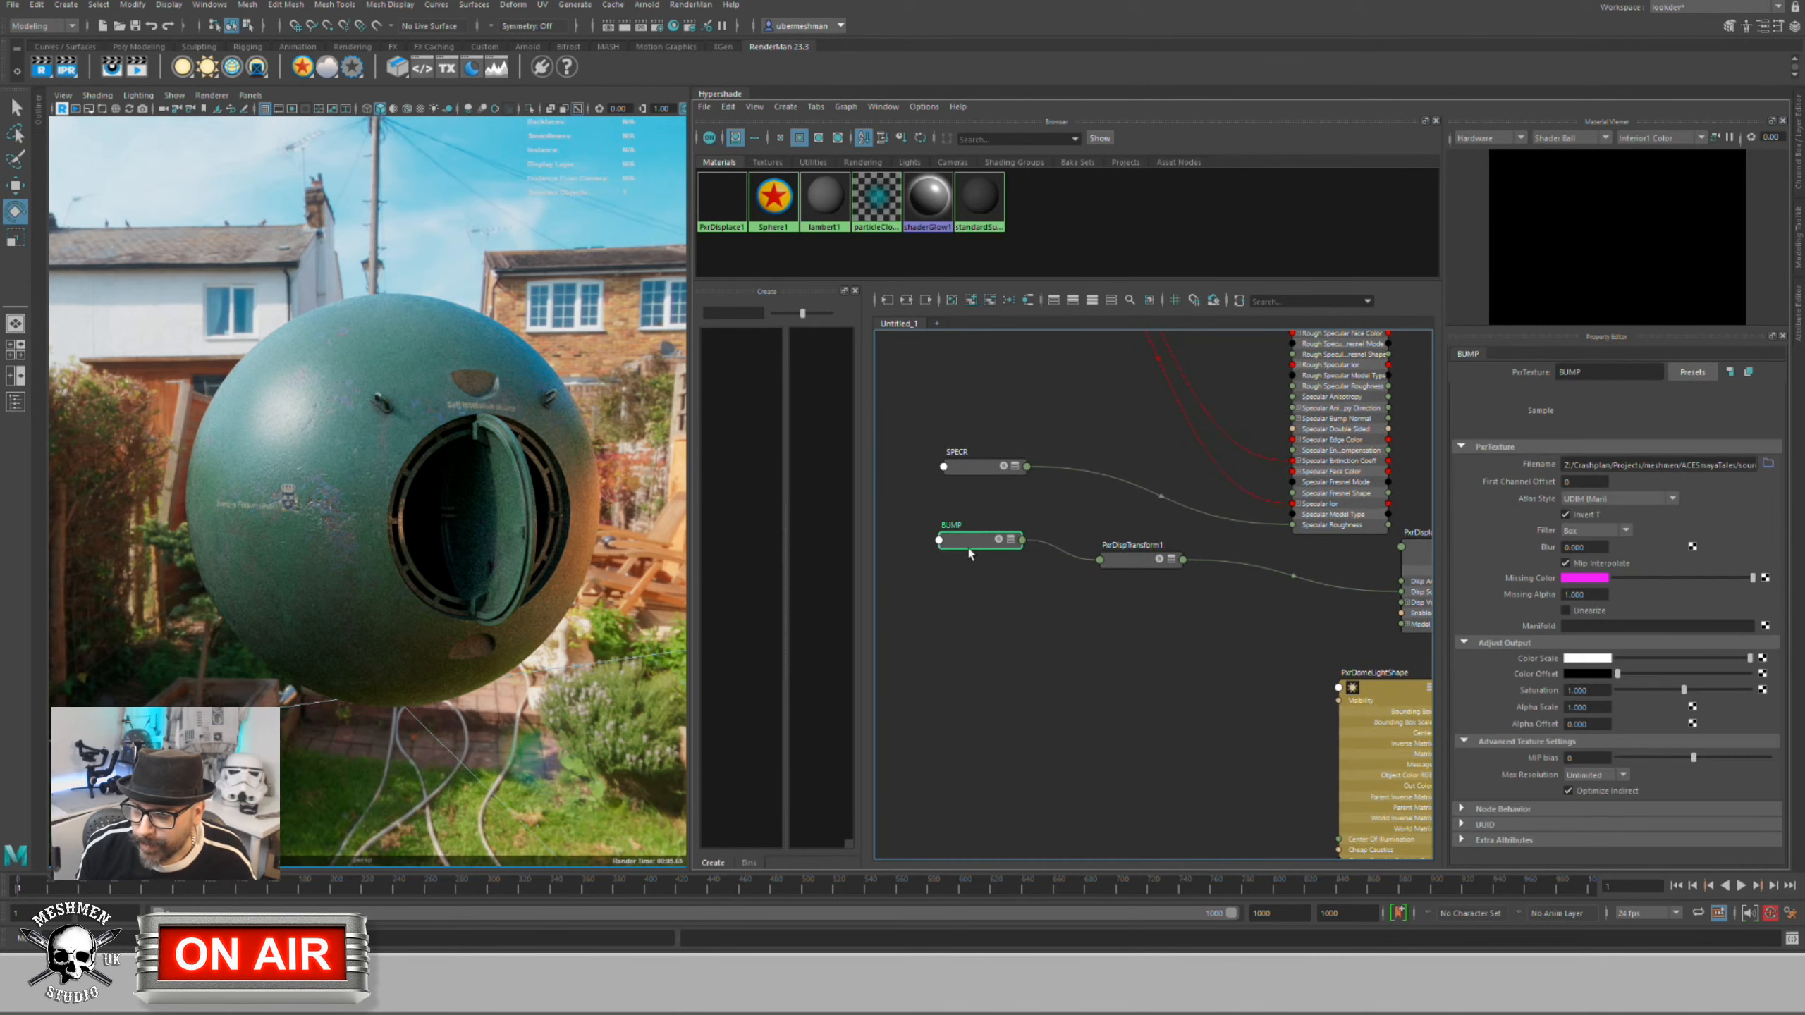
Step: Create a PxrTexture node in the empty graph area below the BUMP node
{"action": "left_click", "coordinate": [993, 639]}
{"action": "key", "text": "Tab"}
{"action": "type", "text": "p"}
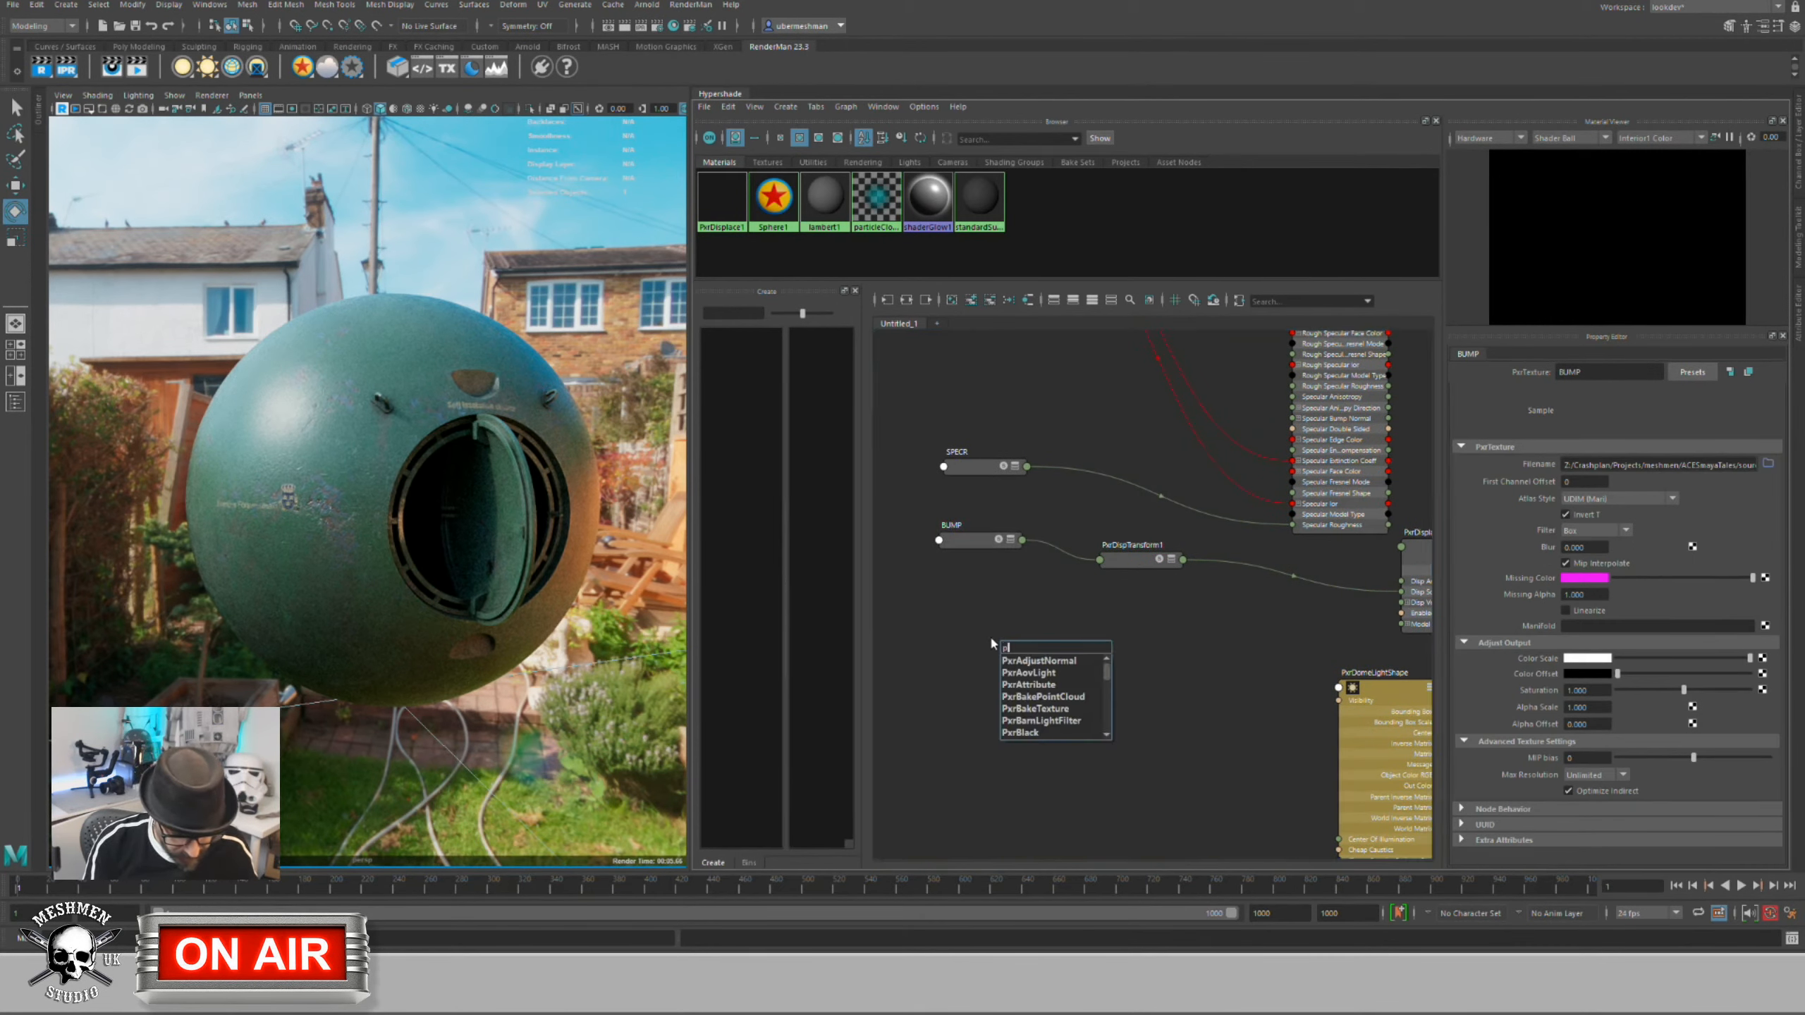
{"action": "type", "text": "xry"}
{"action": "key", "text": "BackSpace"}
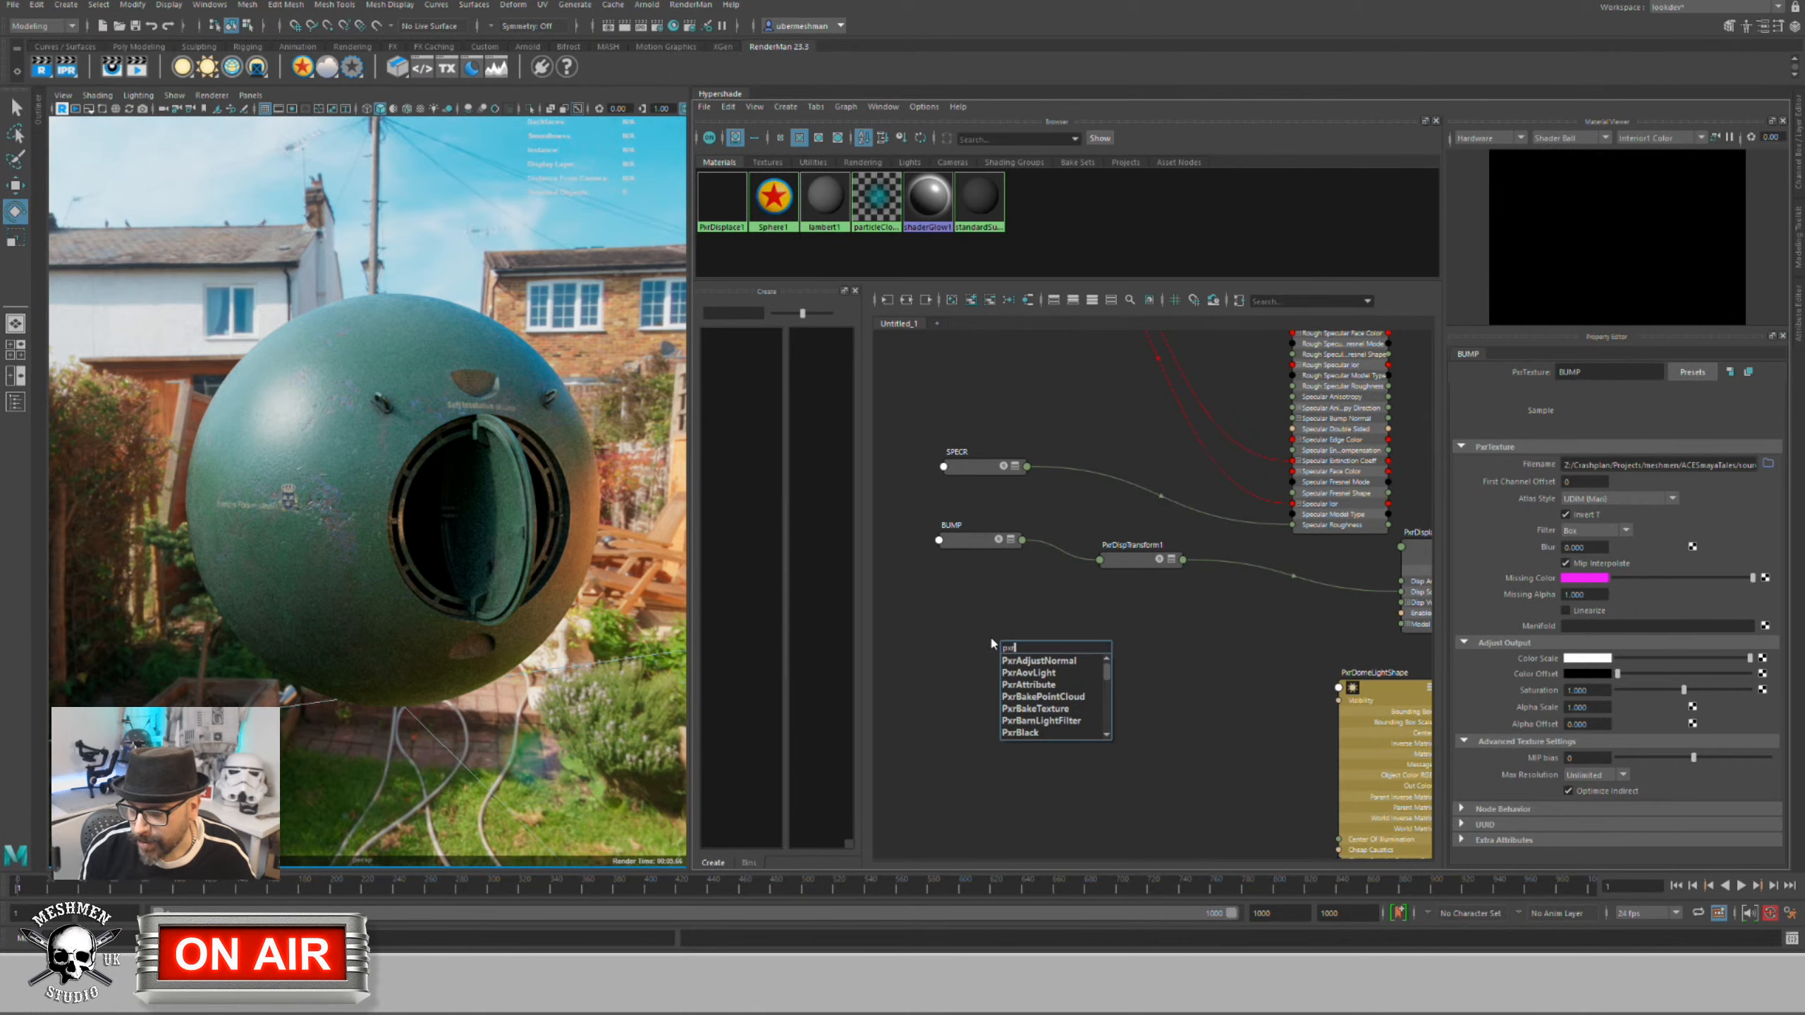
{"action": "type", "text": "t"}
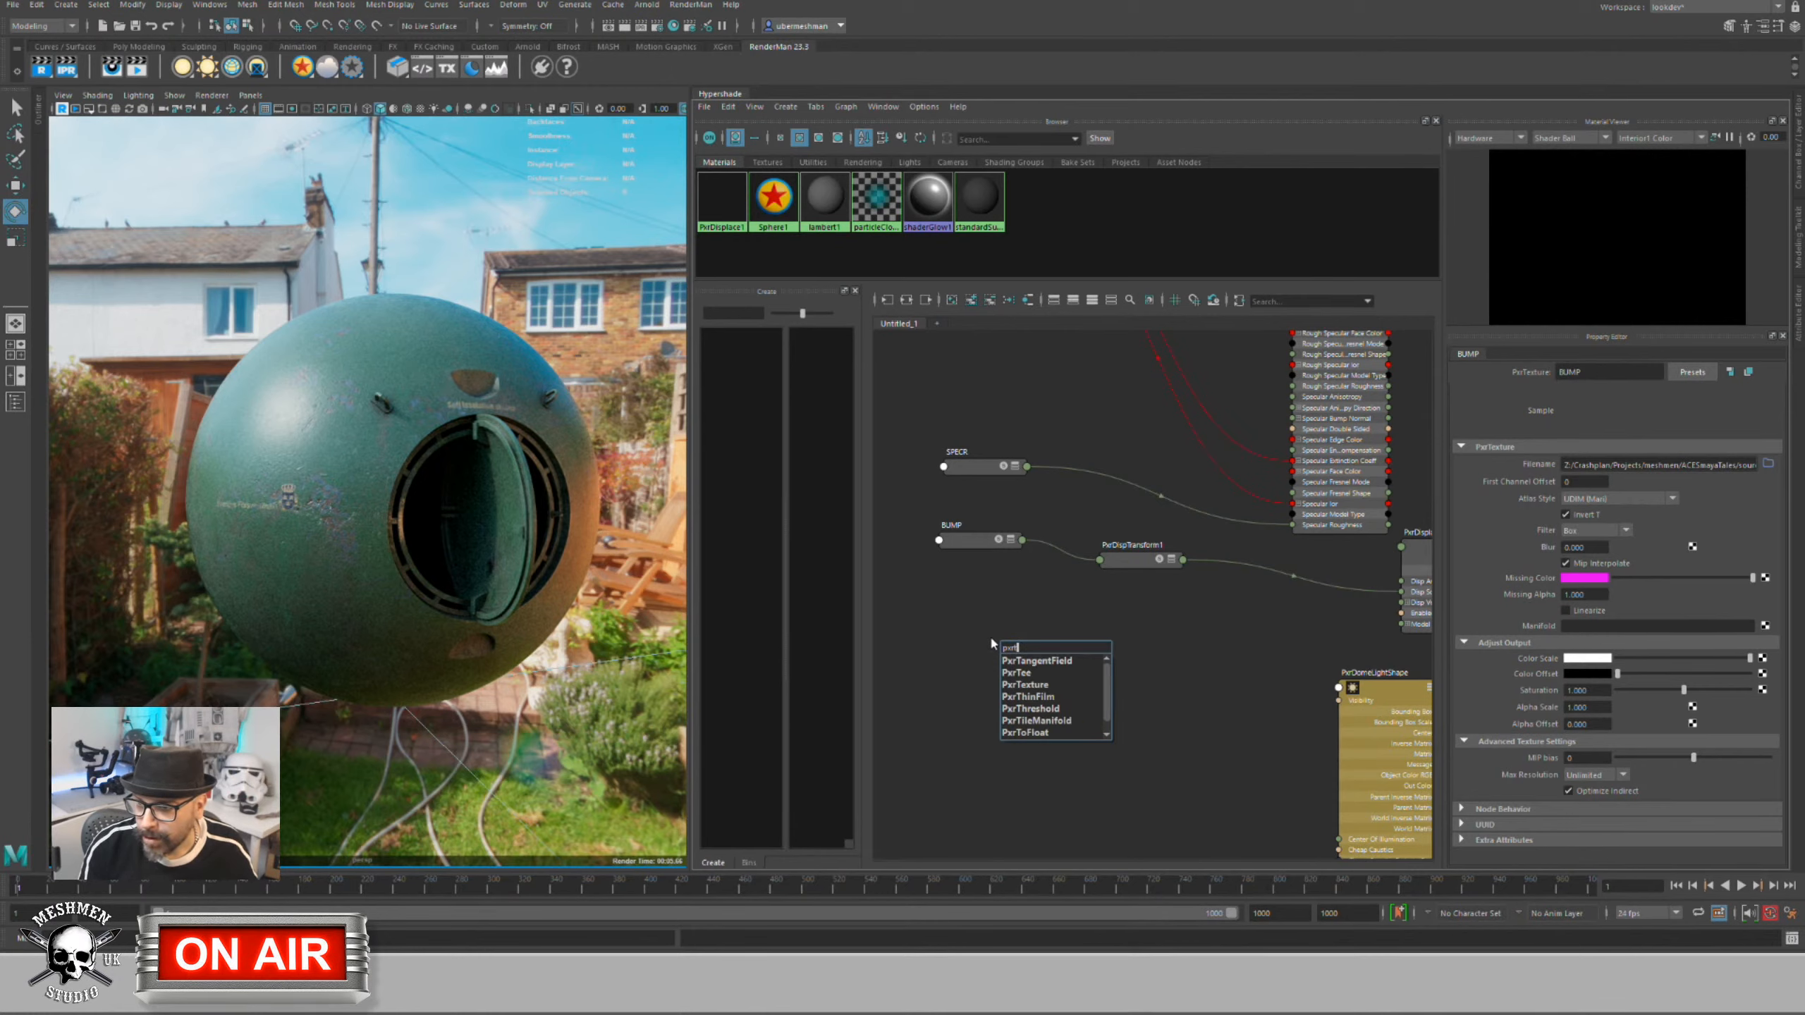
{"action": "key", "text": "Down"}
{"action": "key", "text": "Down"}
{"action": "key", "text": "Down"}
{"action": "key", "text": "Return"}
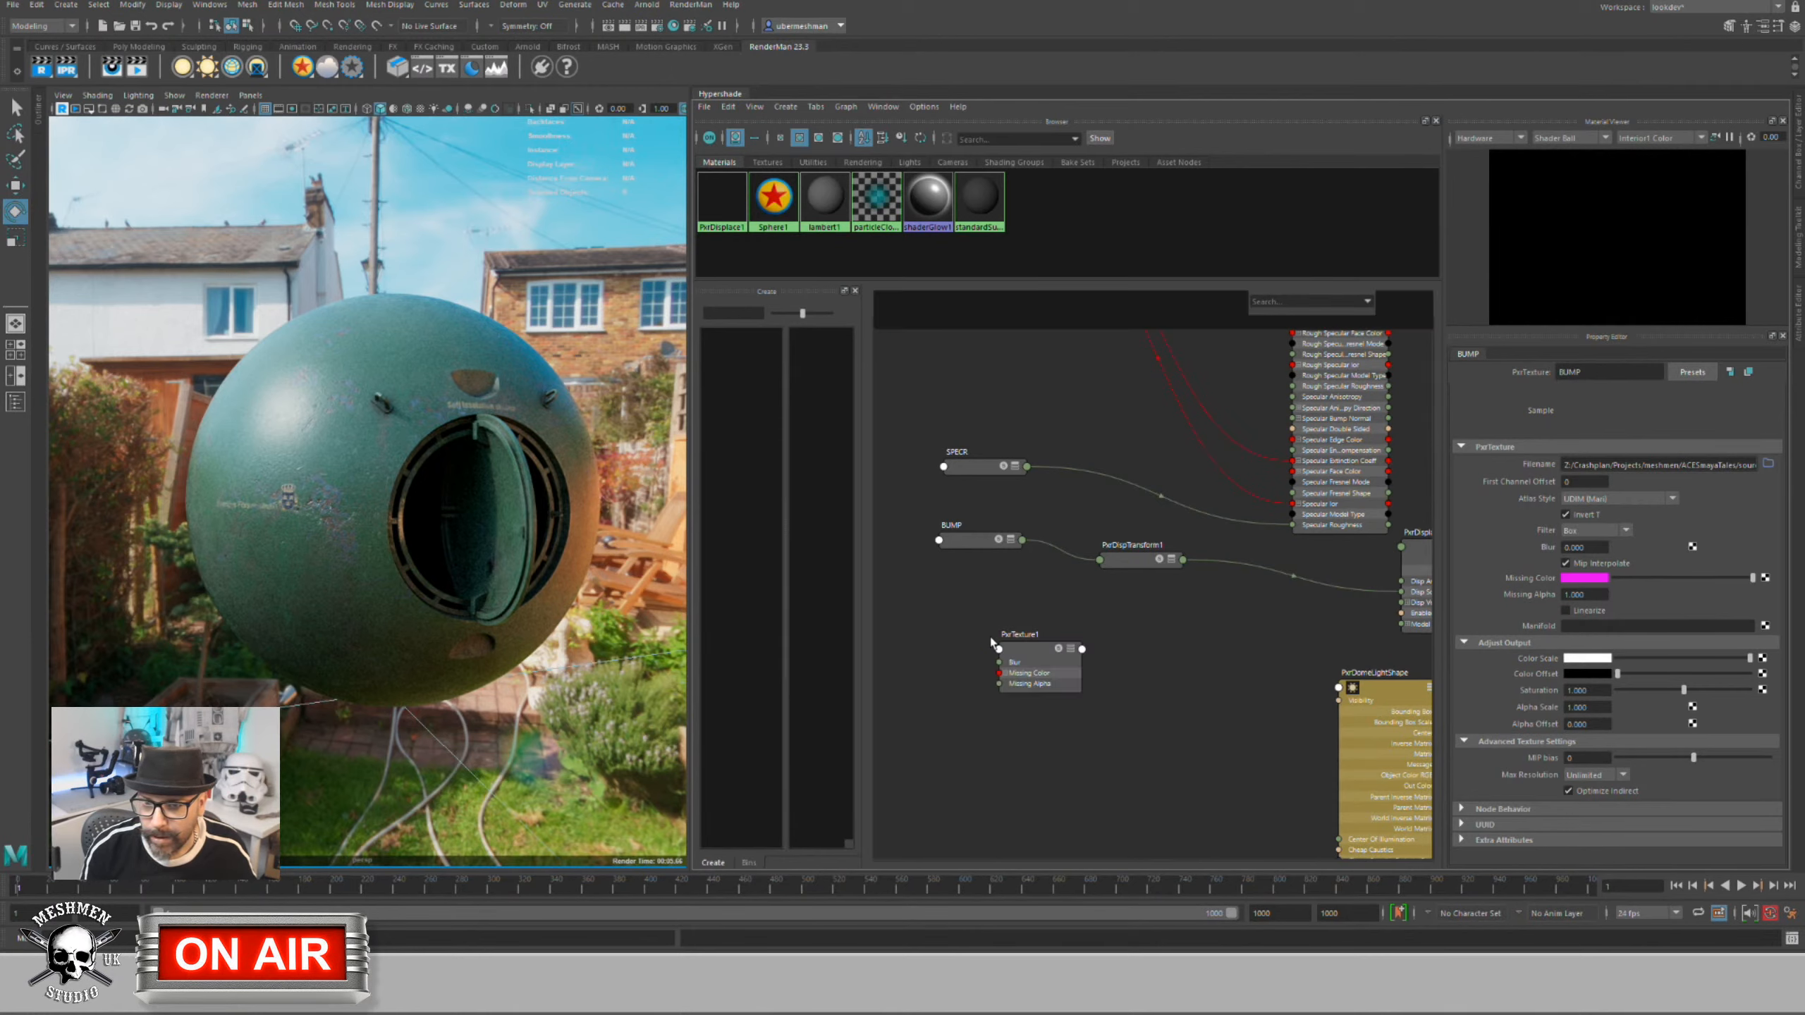
Step: Rename the new PxrTexture node as dispwelds
{"action": "left_click", "coordinate": [1012, 648]}
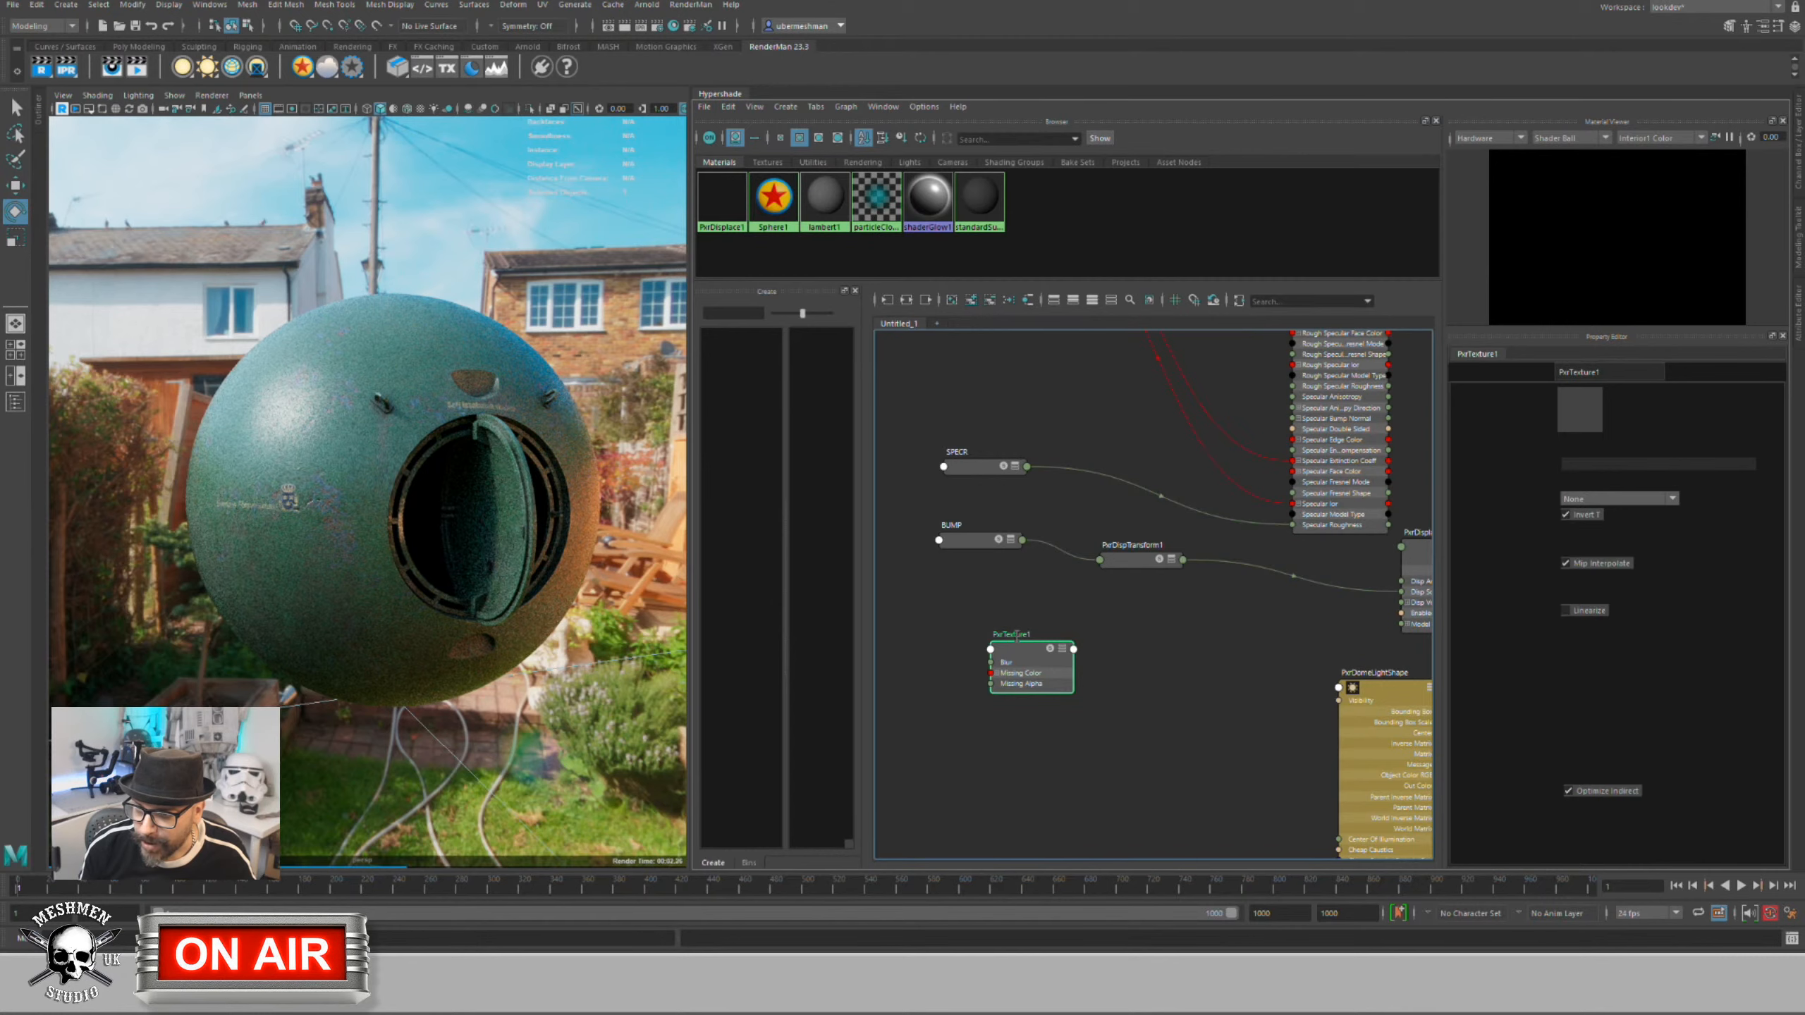
{"action": "double_click", "coordinate": [1013, 637]}
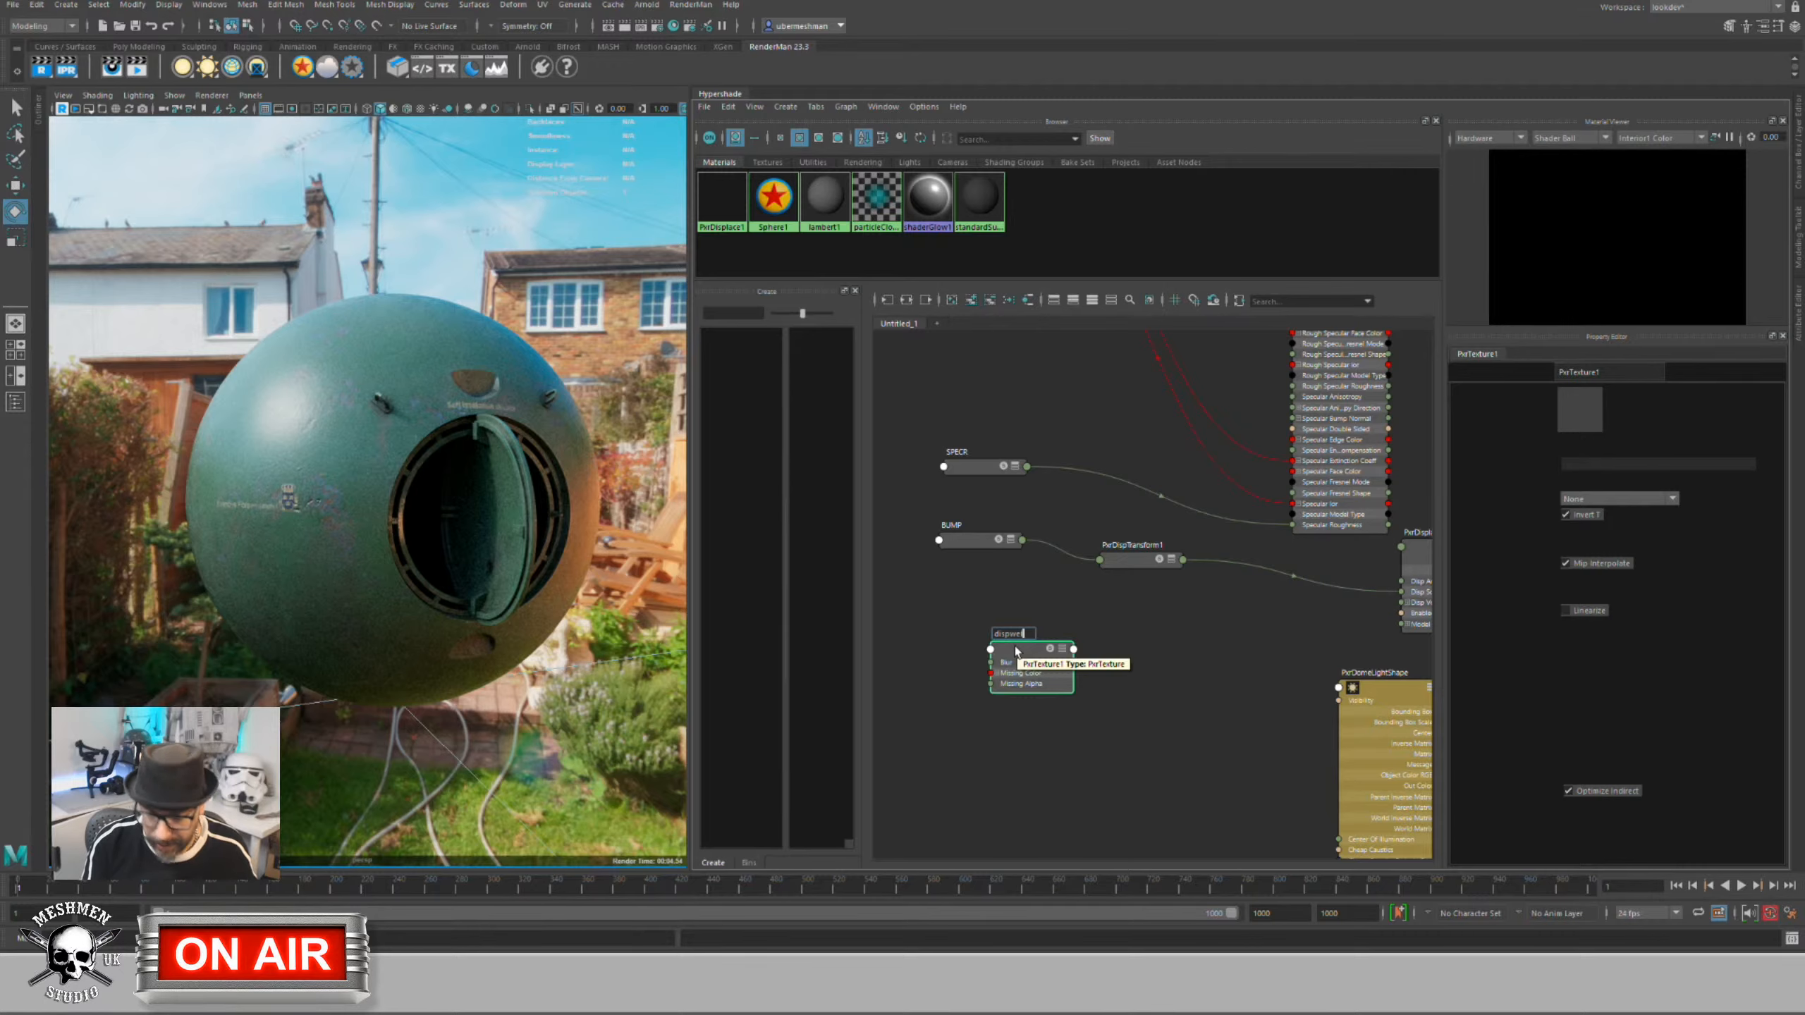
{"action": "type", "text": "dispwelds"}
{"action": "key", "text": "Return"}
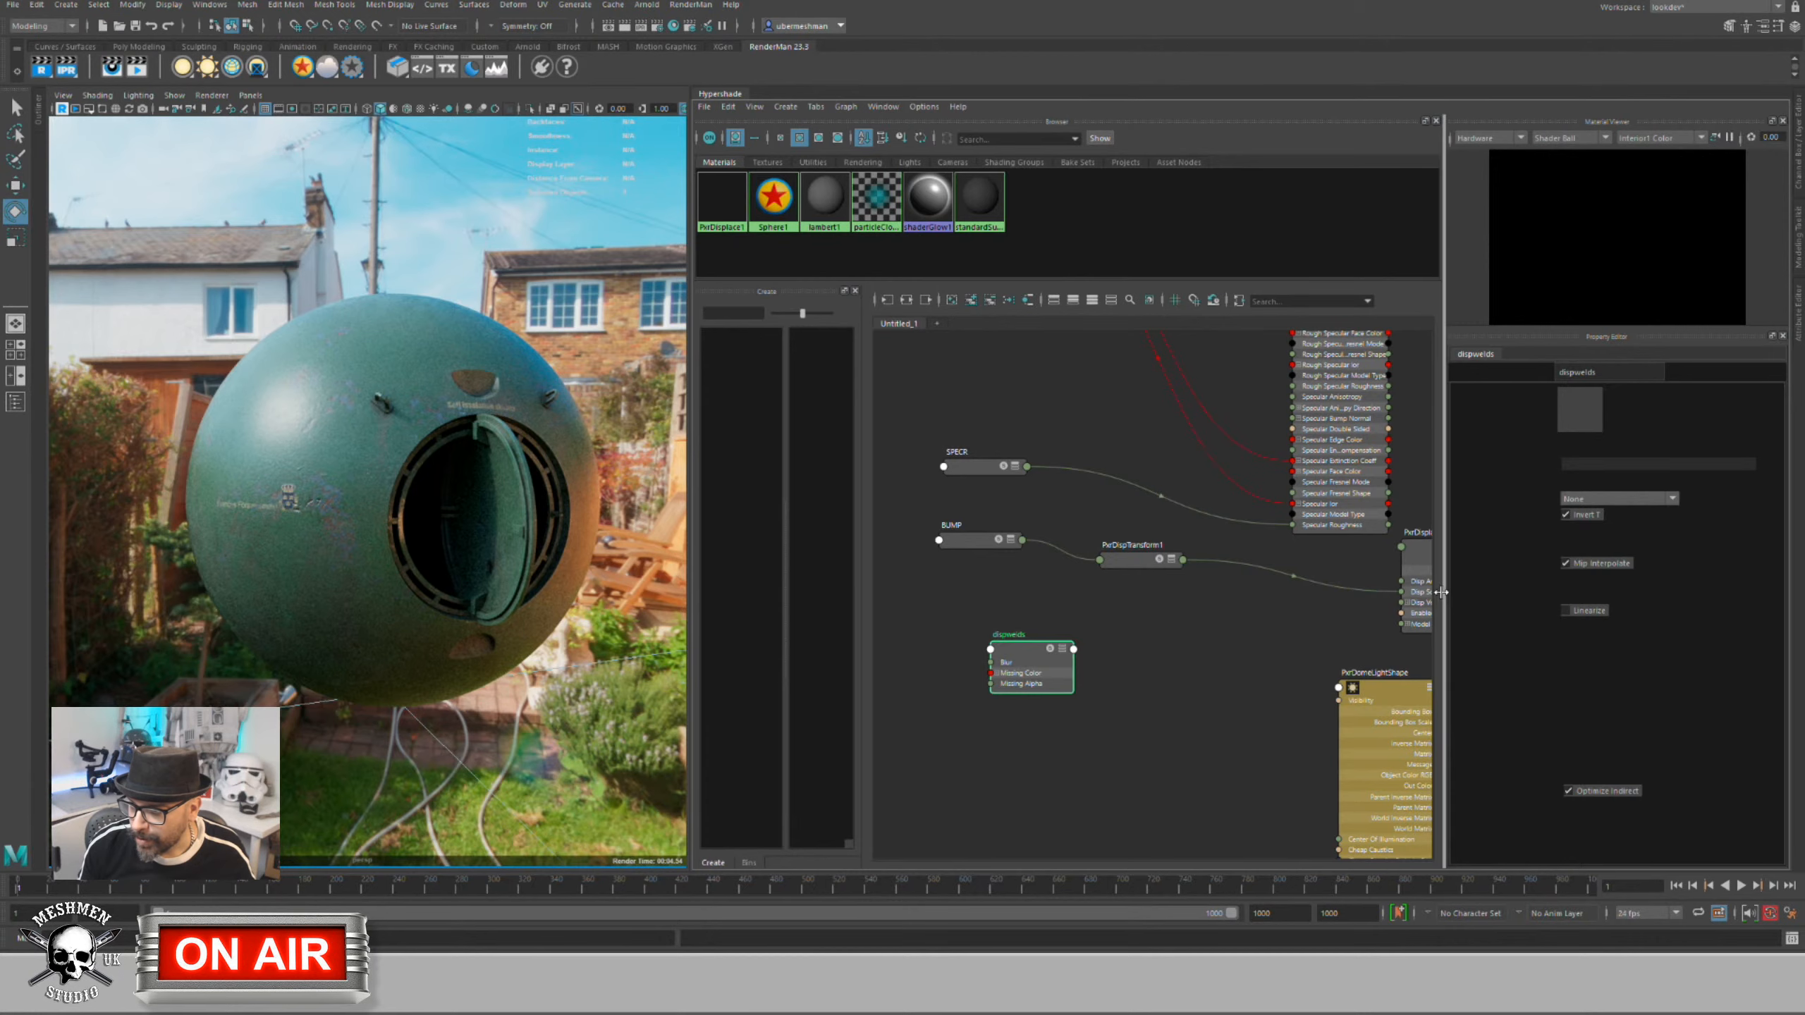
Step: Load DISPweld.1001.exr.tex from the spheremaps folder into the dispwelds node and set its Atlas Style to UDIM (Mari)
{"action": "left_click", "coordinate": [1016, 663]}
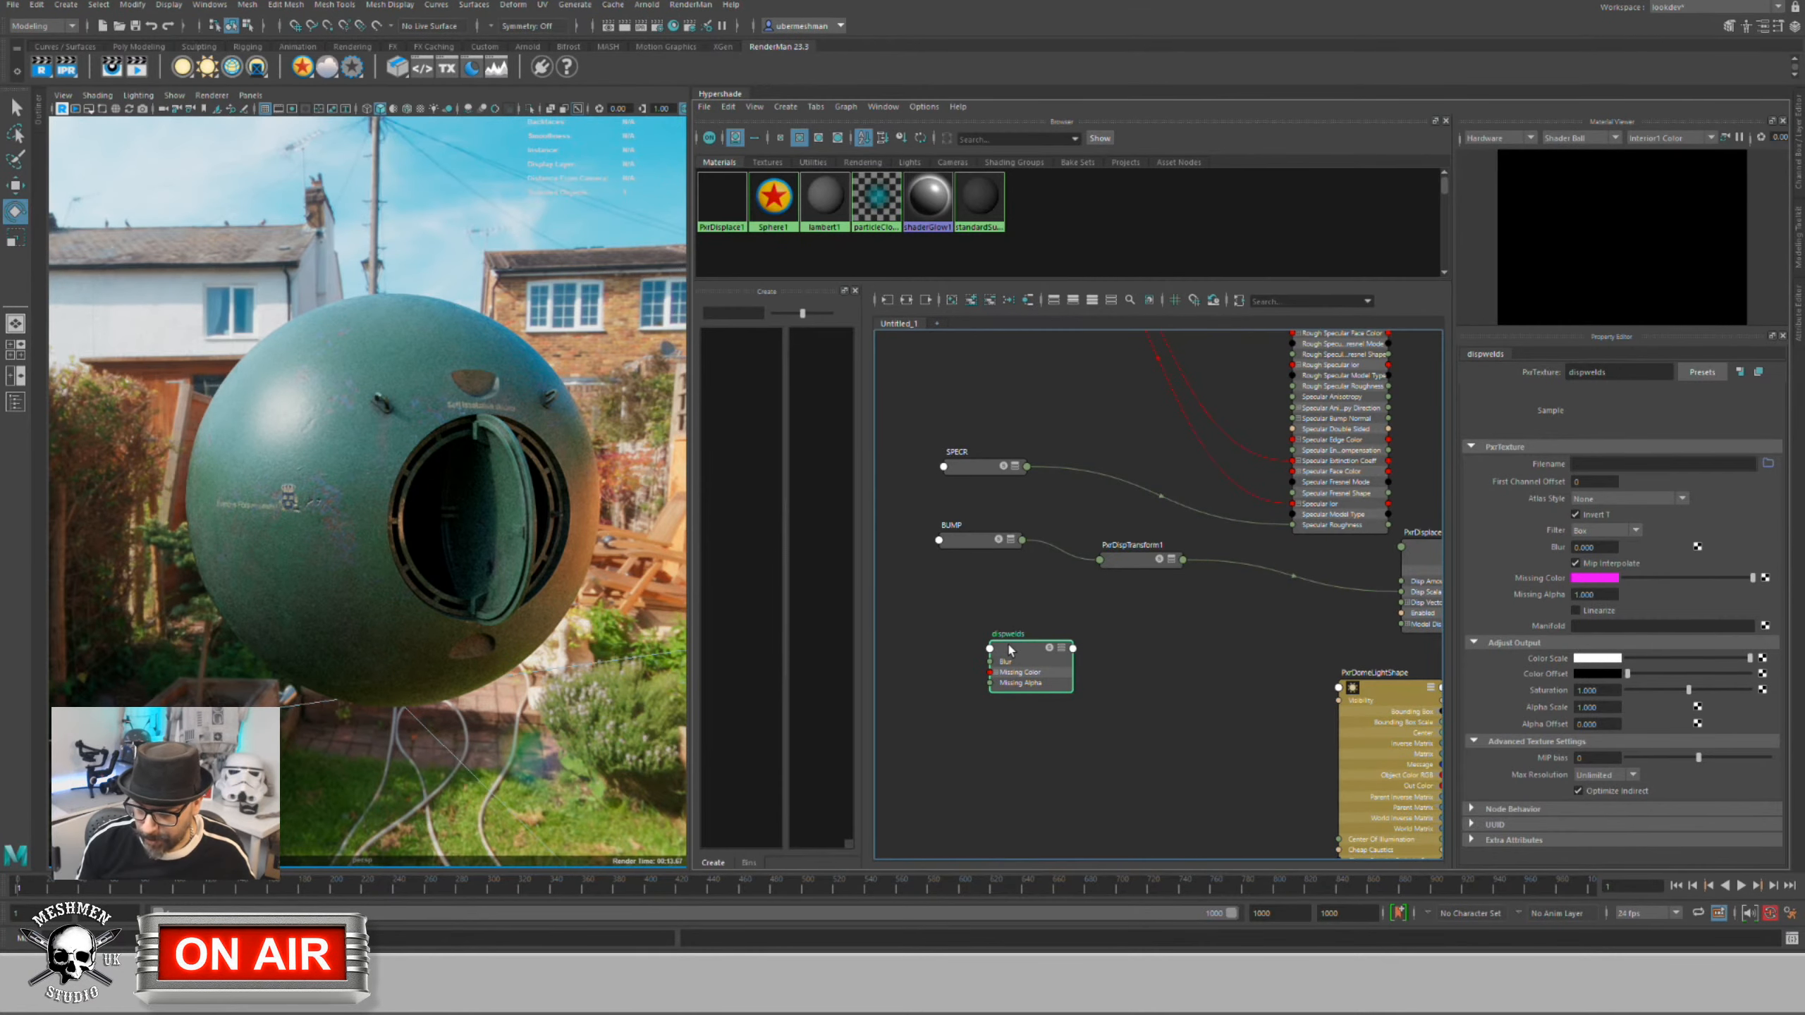
{"action": "left_click_drag", "start_coordinate": [1009, 646], "coordinate": [1014, 651]}
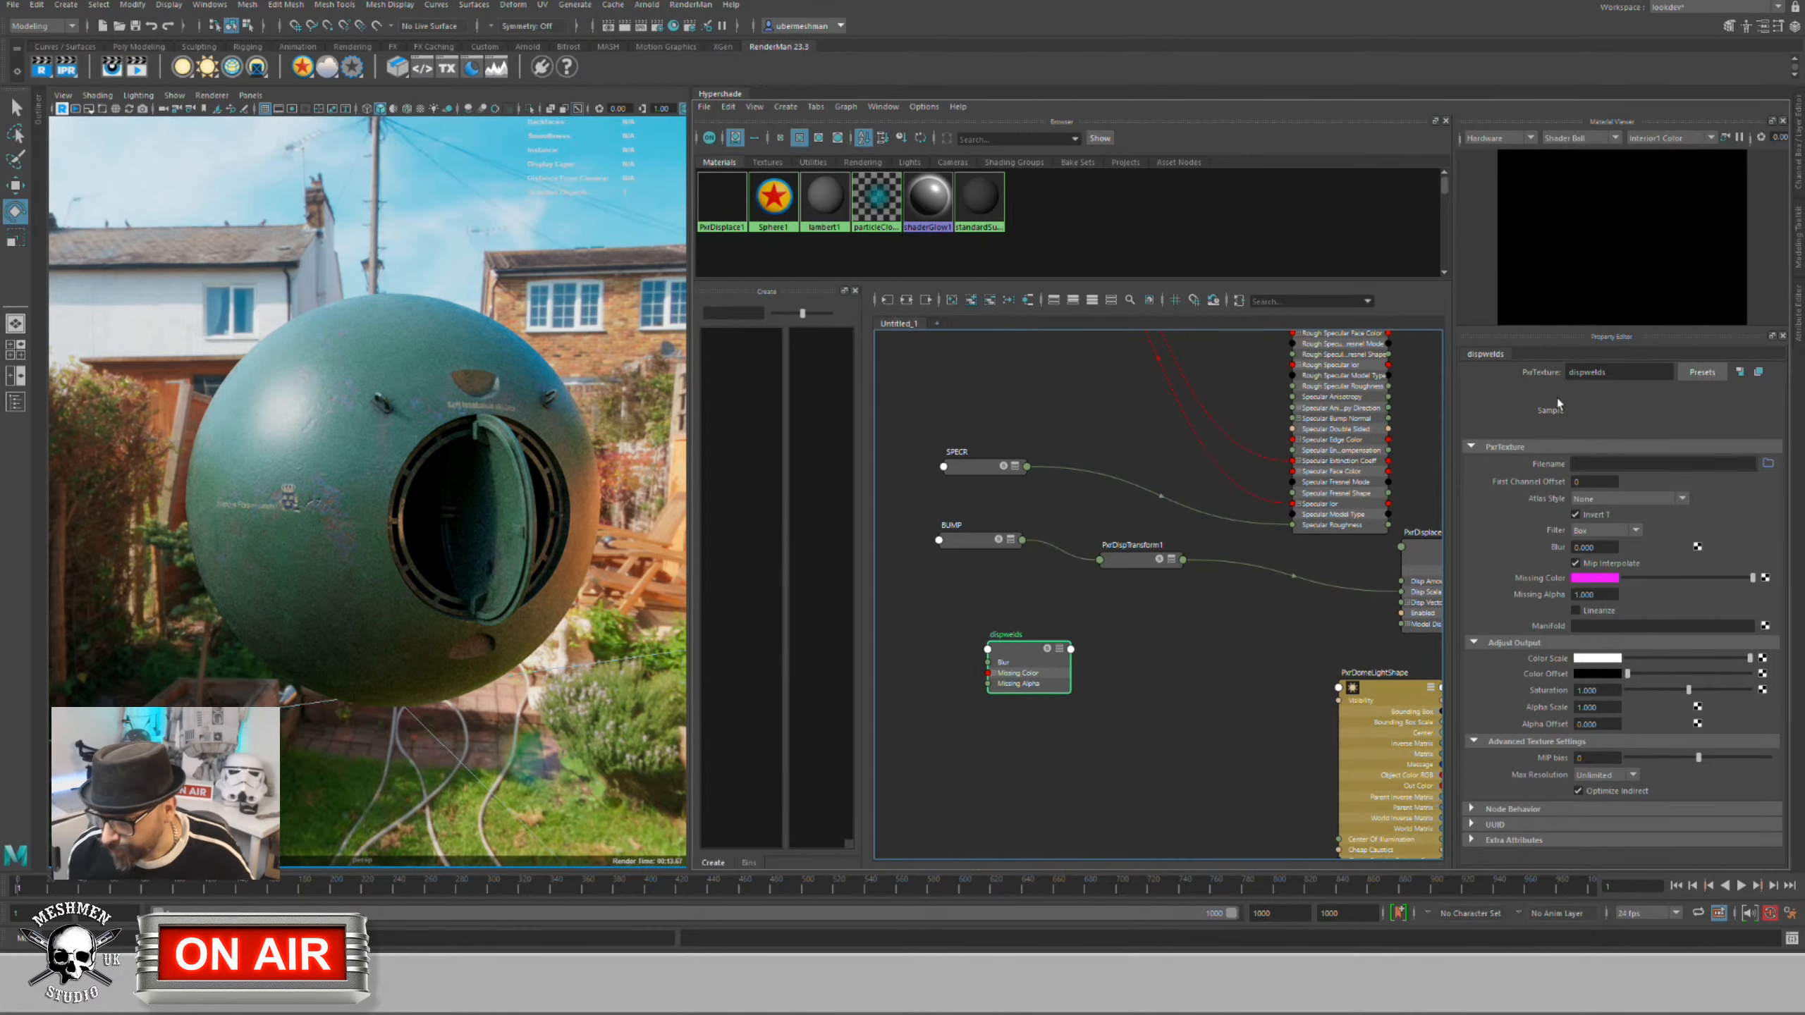
{"action": "left_click_drag", "start_coordinate": [1023, 653], "coordinate": [1024, 645]}
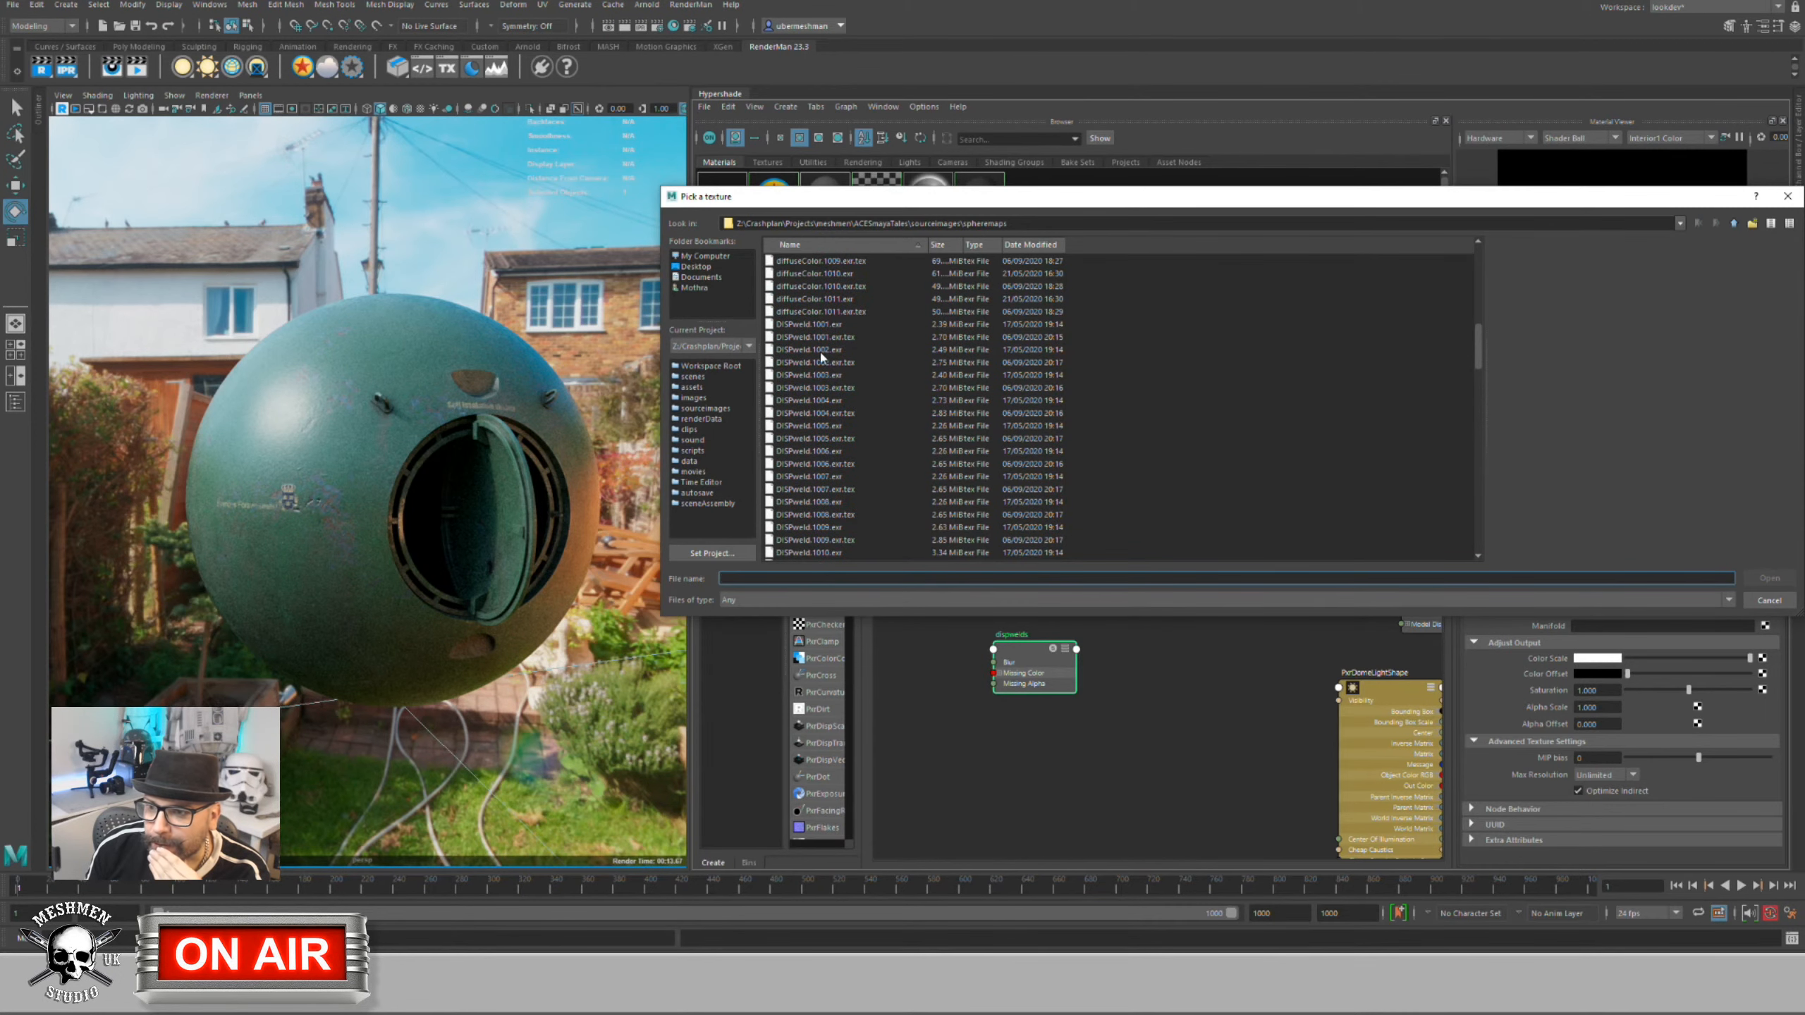
{"action": "left_click", "coordinate": [829, 338]}
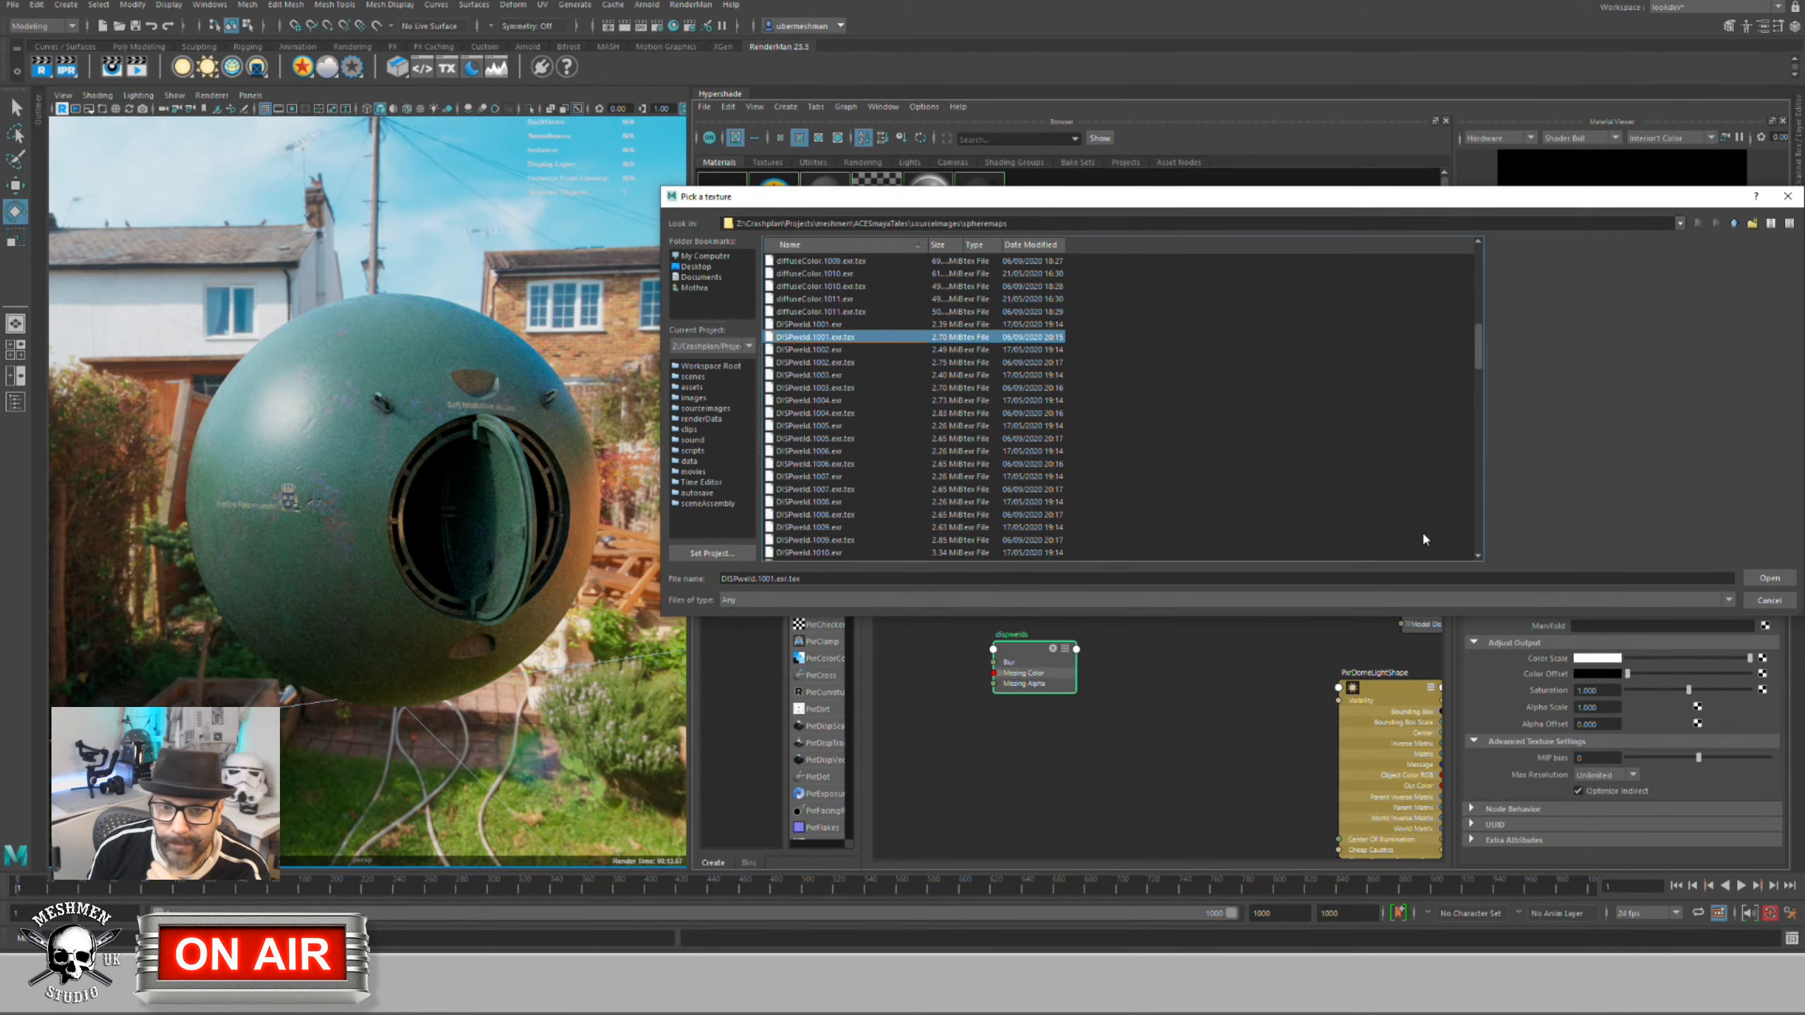
{"action": "left_click", "coordinate": [1767, 578]}
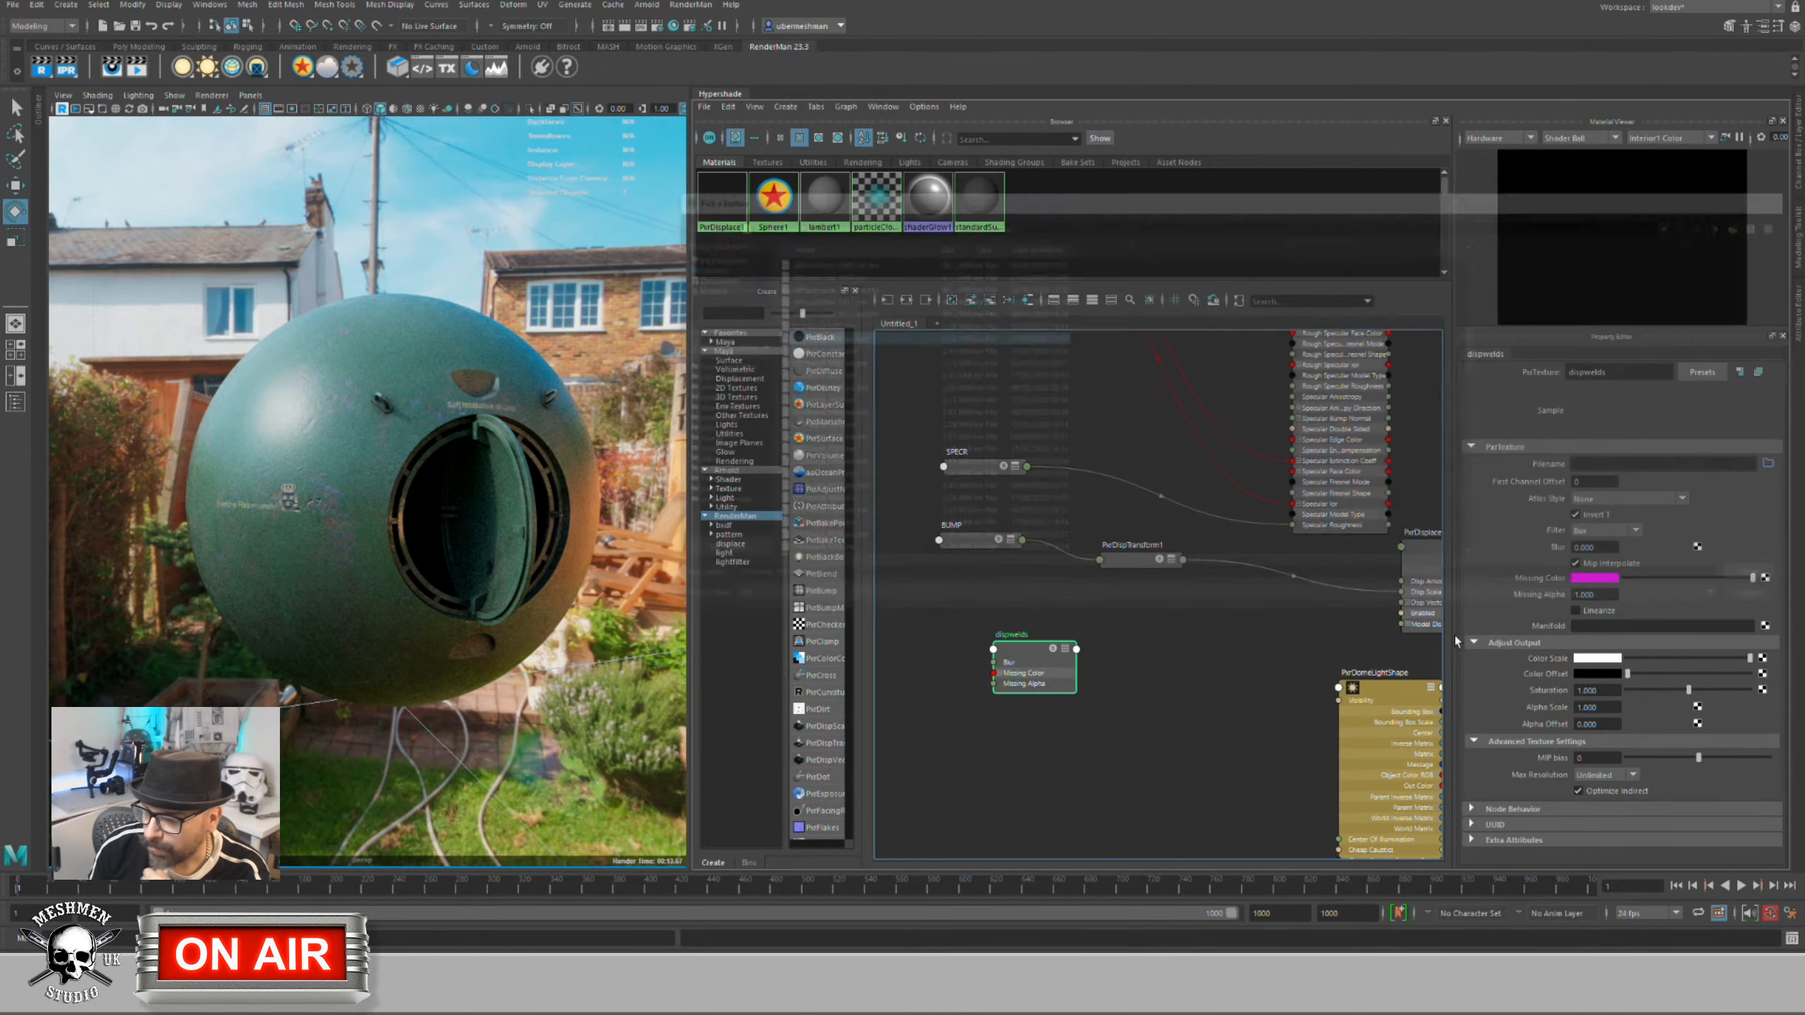
{"action": "left_click", "coordinate": [1619, 504]}
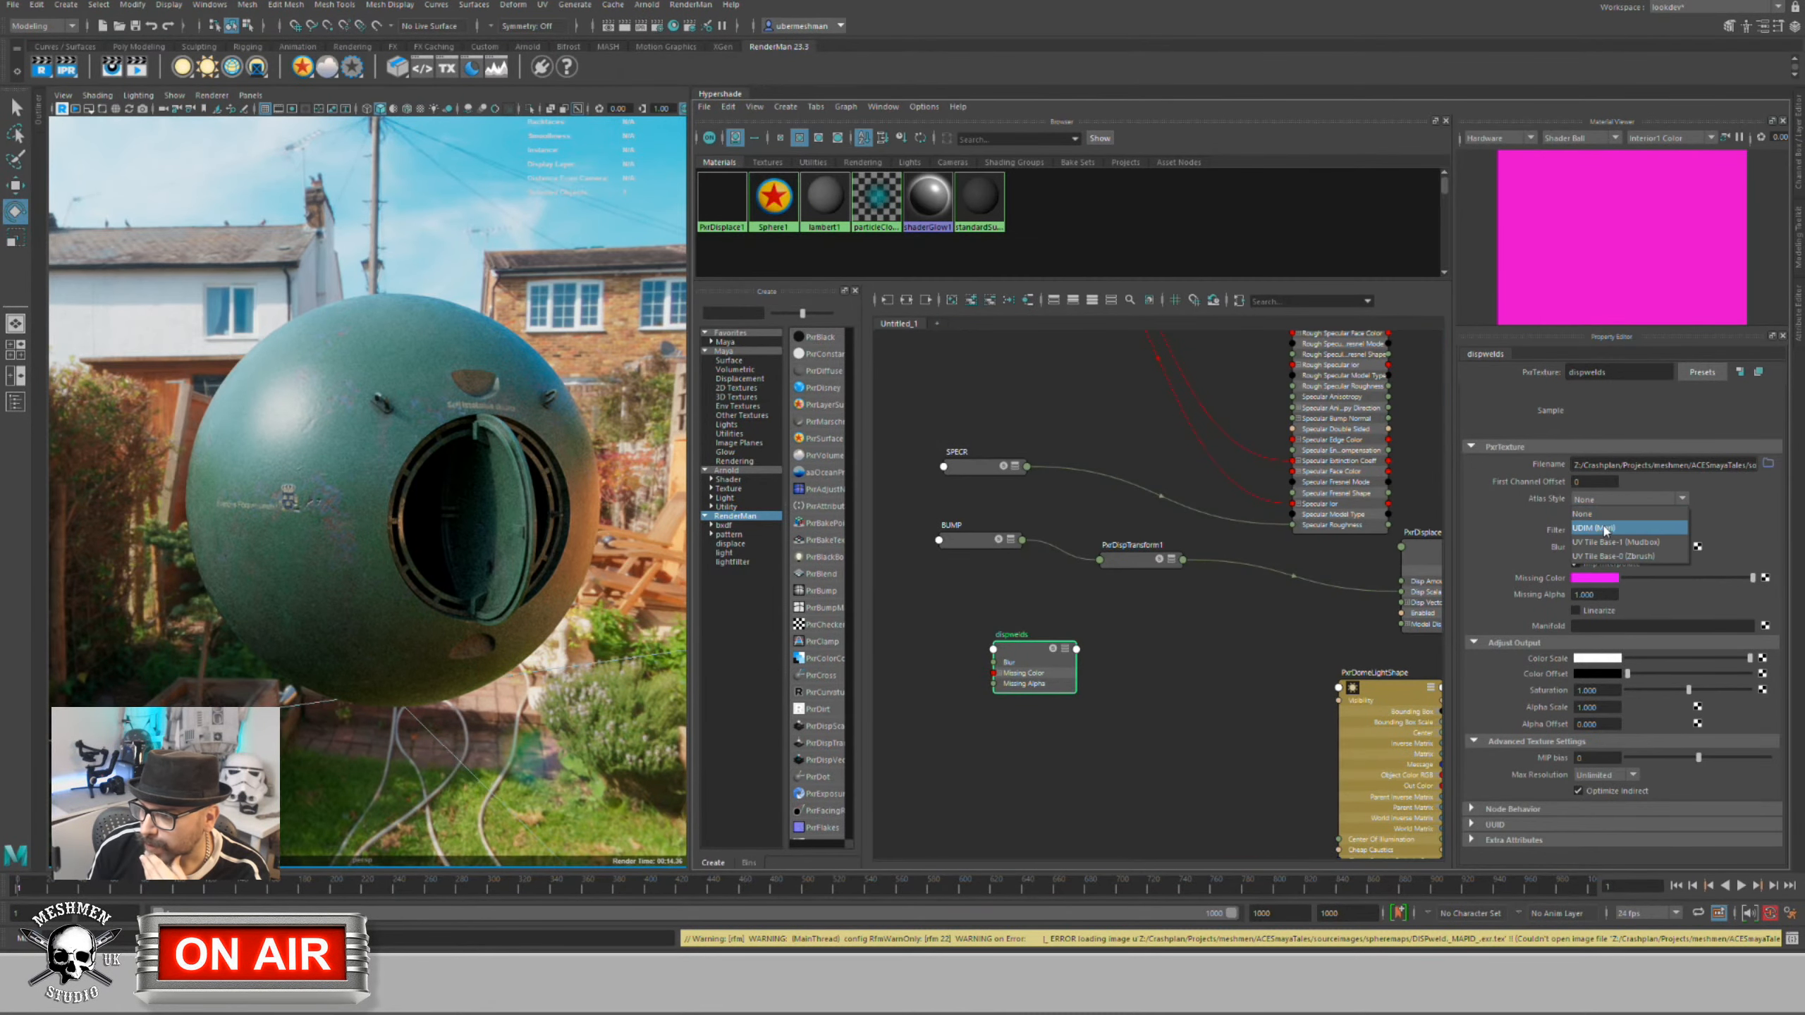
{"action": "left_click", "coordinate": [1602, 529]}
Step: Arrange the texture nodes and connect the dispwelds node's Result R to the Disp Scalar input of PxrDispTransform1, replacing the BUMP connection
{"action": "left_click_drag", "start_coordinate": [1025, 655], "coordinate": [1012, 643]}
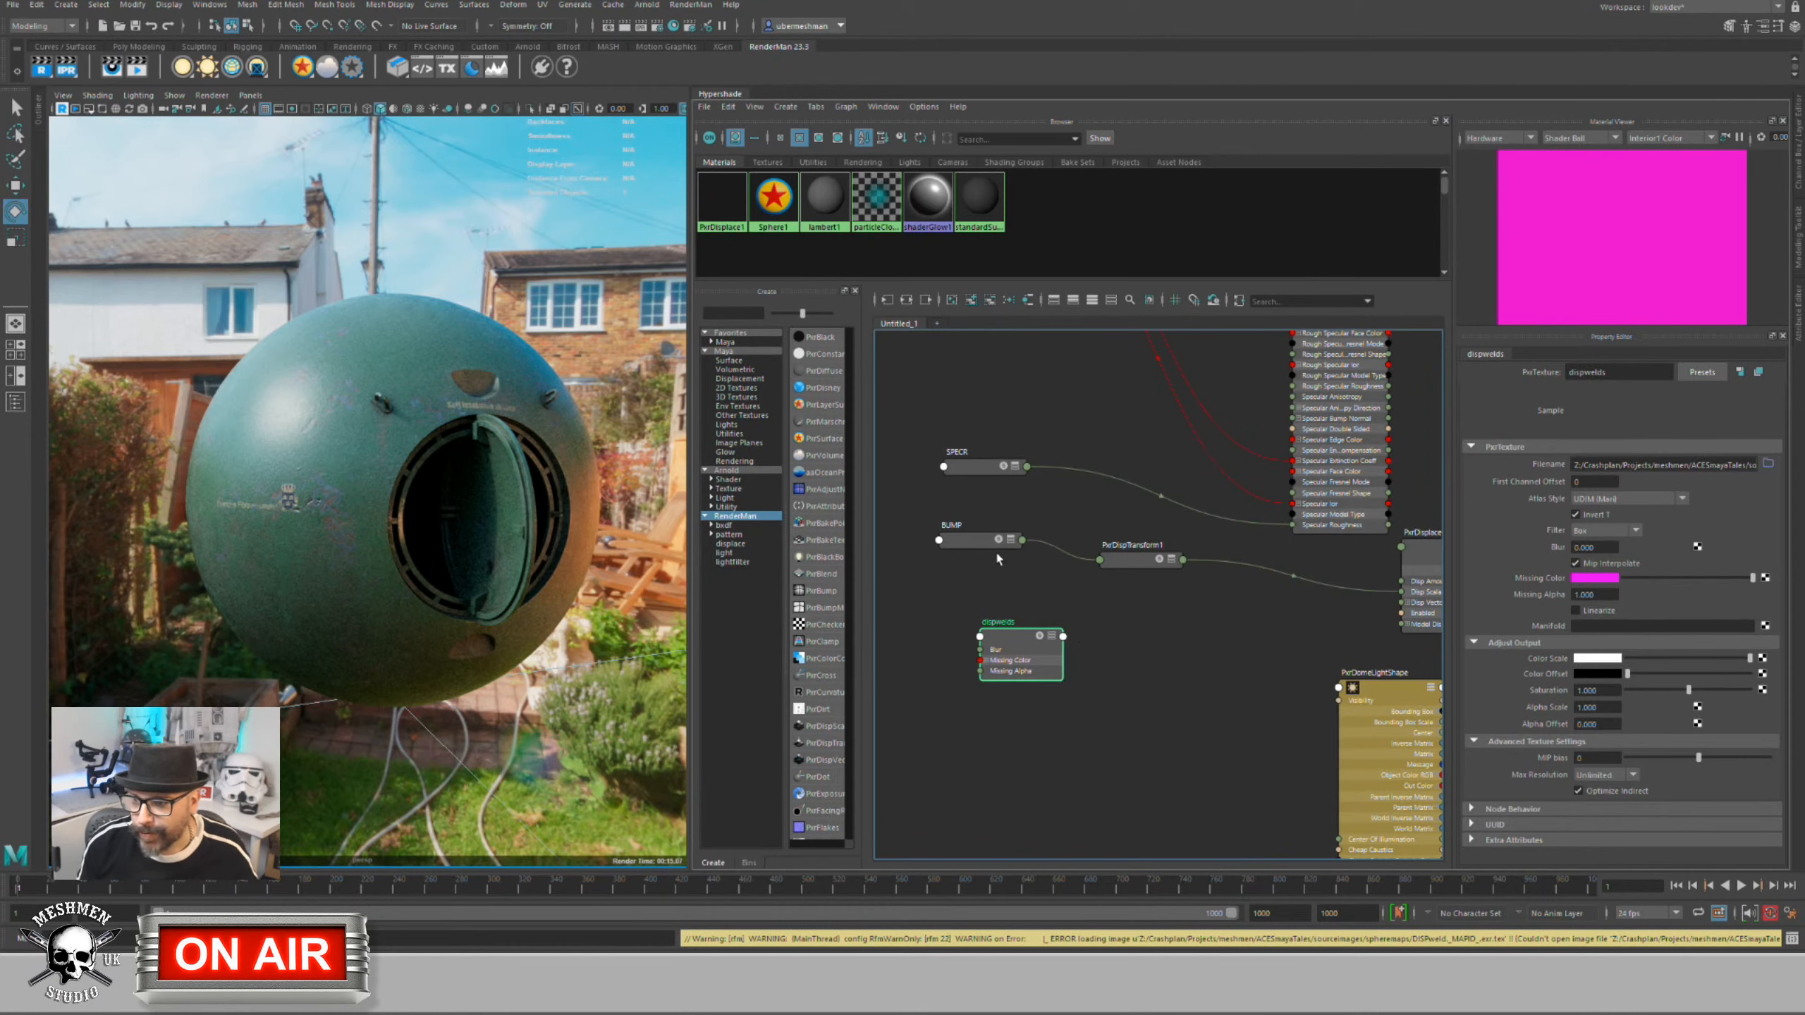
{"action": "left_click_drag", "start_coordinate": [977, 540], "coordinate": [952, 552]}
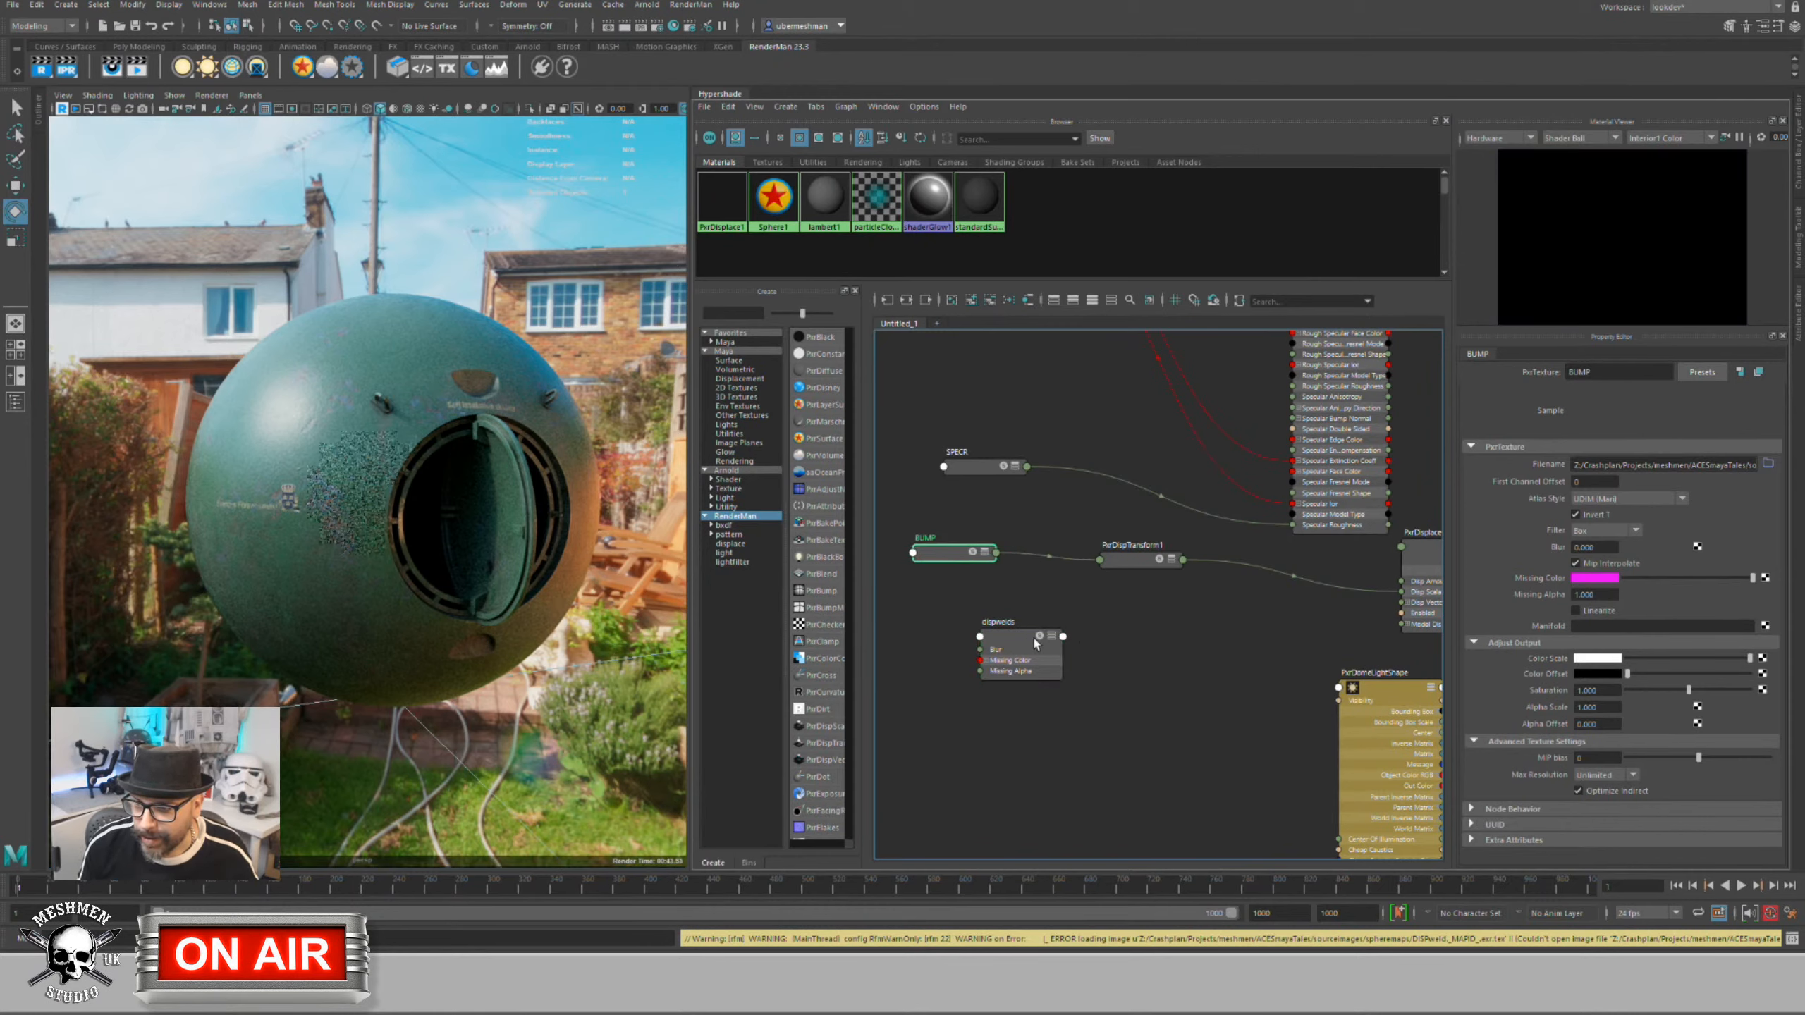
{"action": "left_click_drag", "start_coordinate": [1035, 644], "coordinate": [965, 648]}
{"action": "left_click", "coordinate": [1134, 562]}
{"action": "key", "text": "3"}
{"action": "key", "text": "3"}
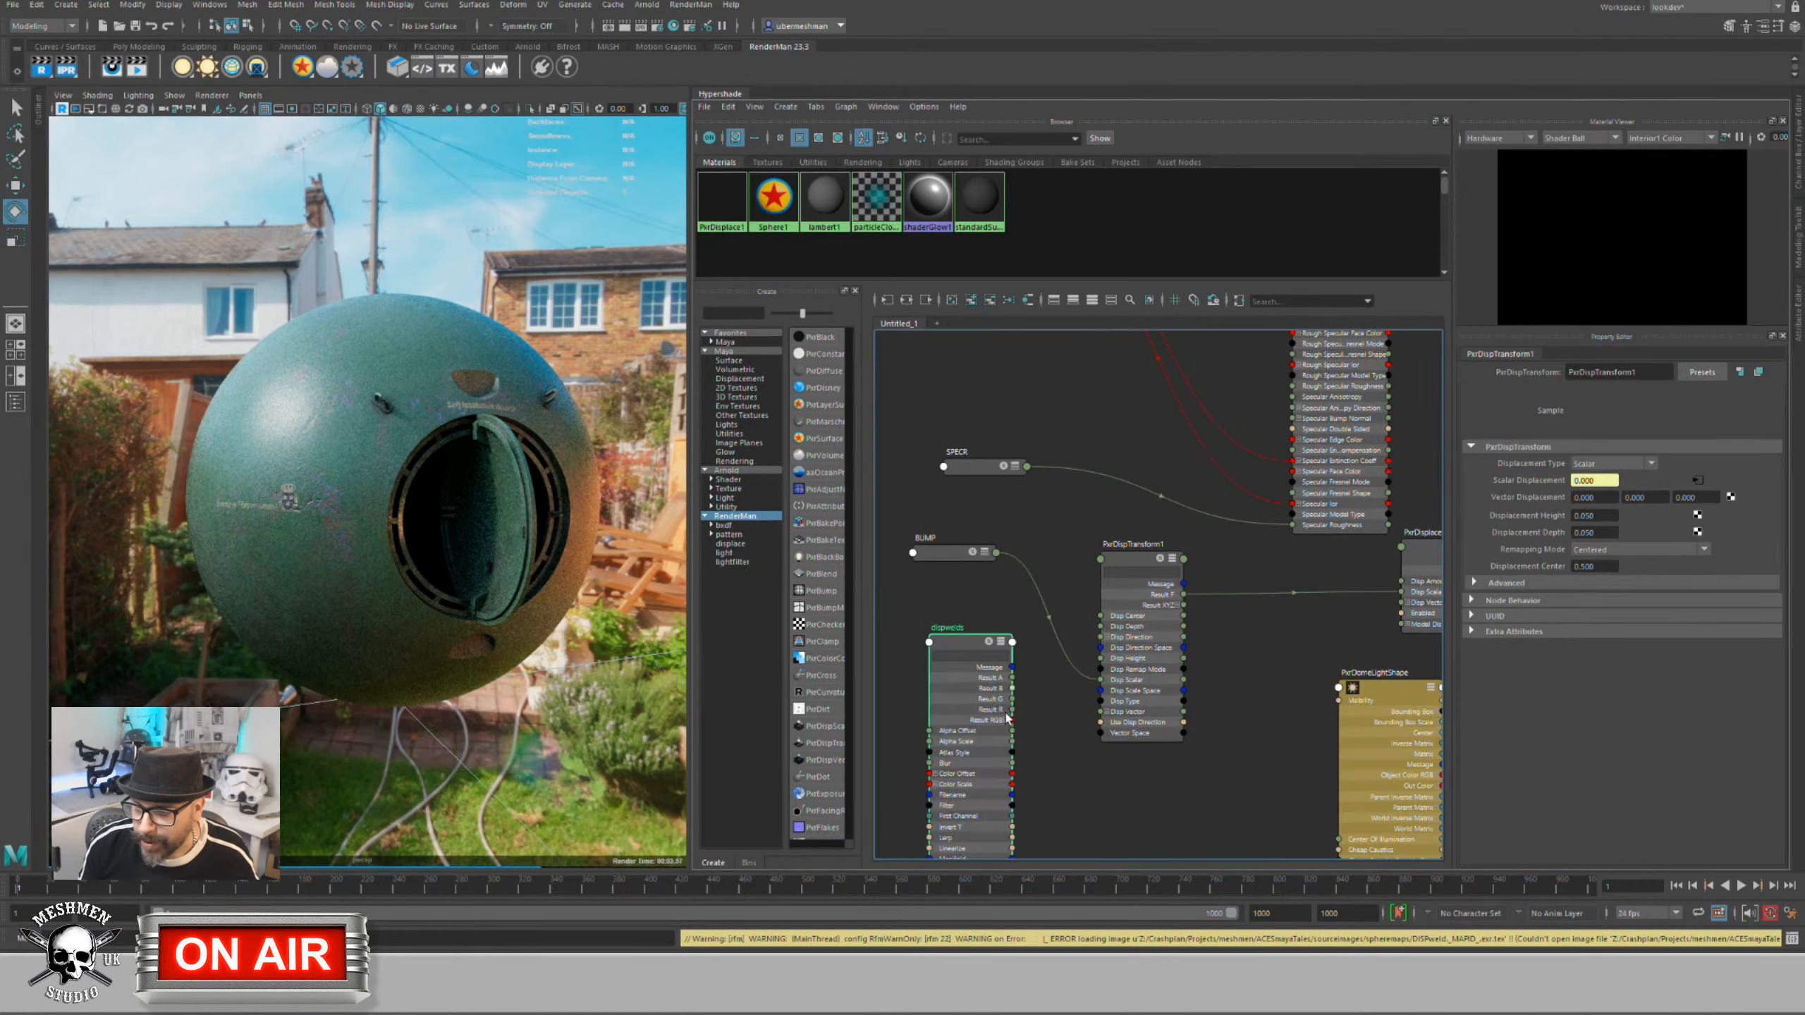
{"action": "left_click_drag", "start_coordinate": [1012, 709], "coordinate": [1101, 681]}
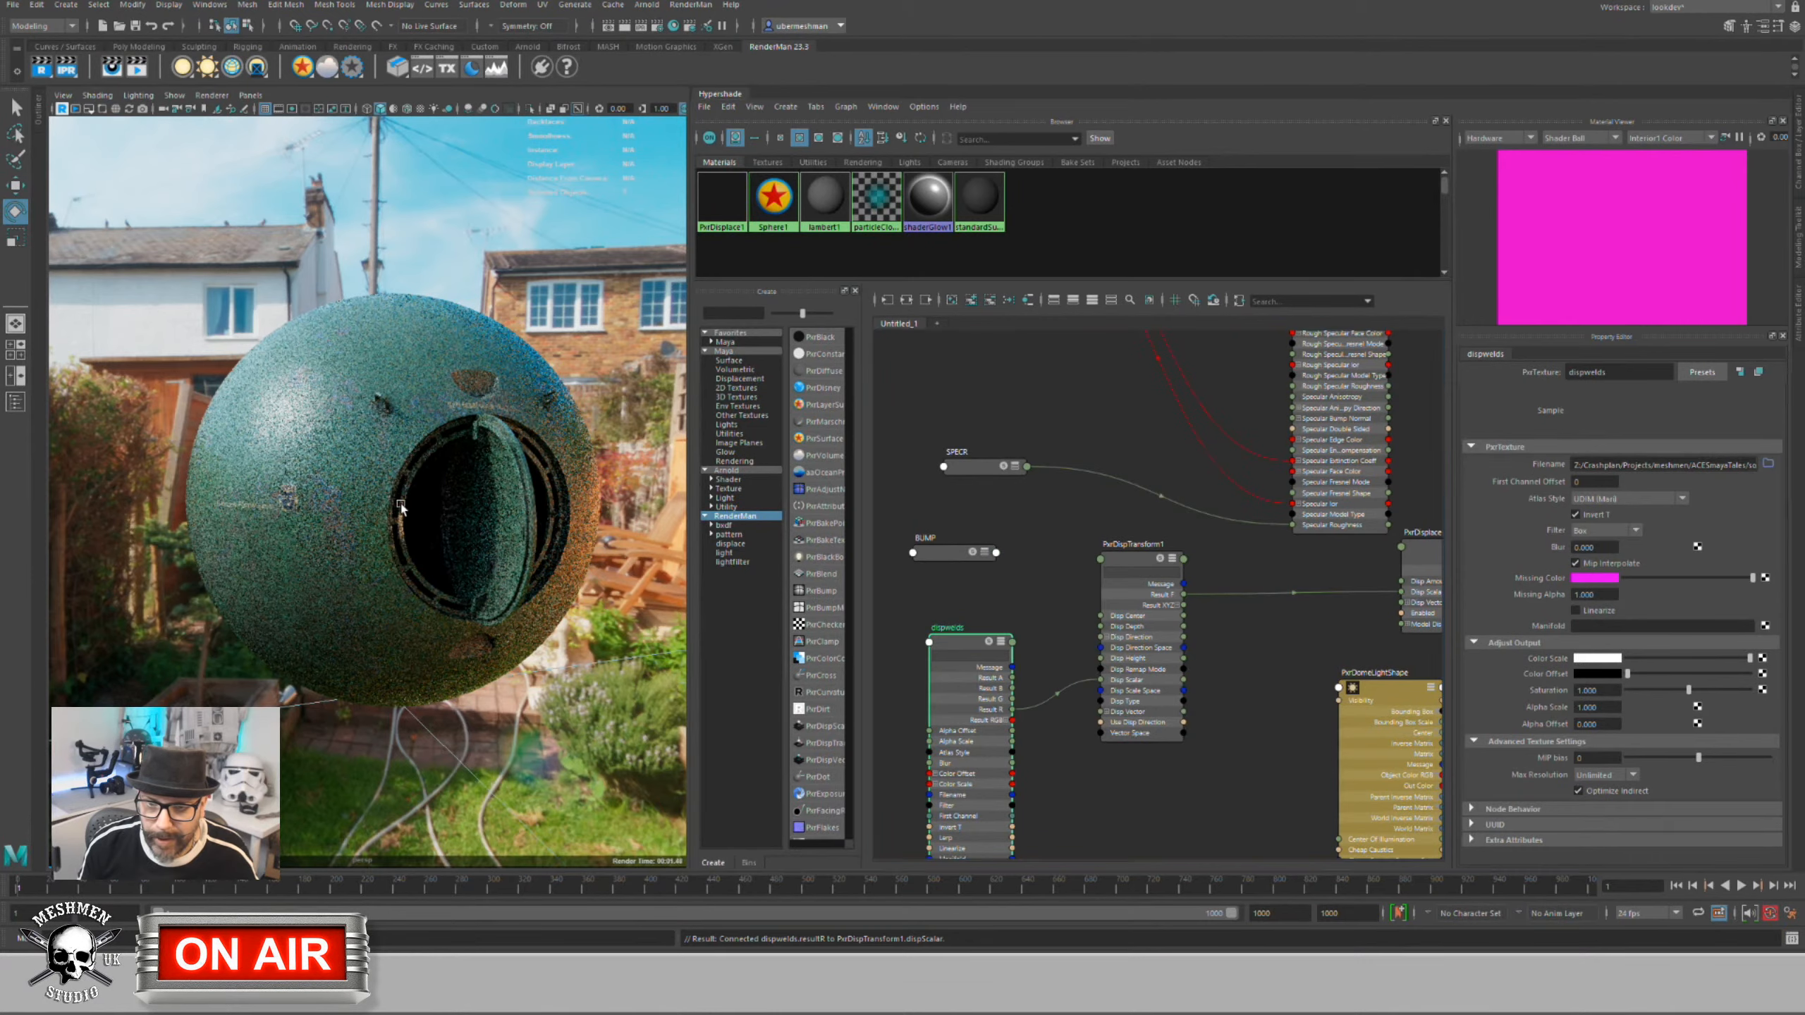
Step: Examine the weld displacement in the render around the slot, the lettering, the hatch rim and the fastening loops
{"action": "scroll", "coordinate": [462, 506], "scroll_direction": "up", "scroll_amount": 5}
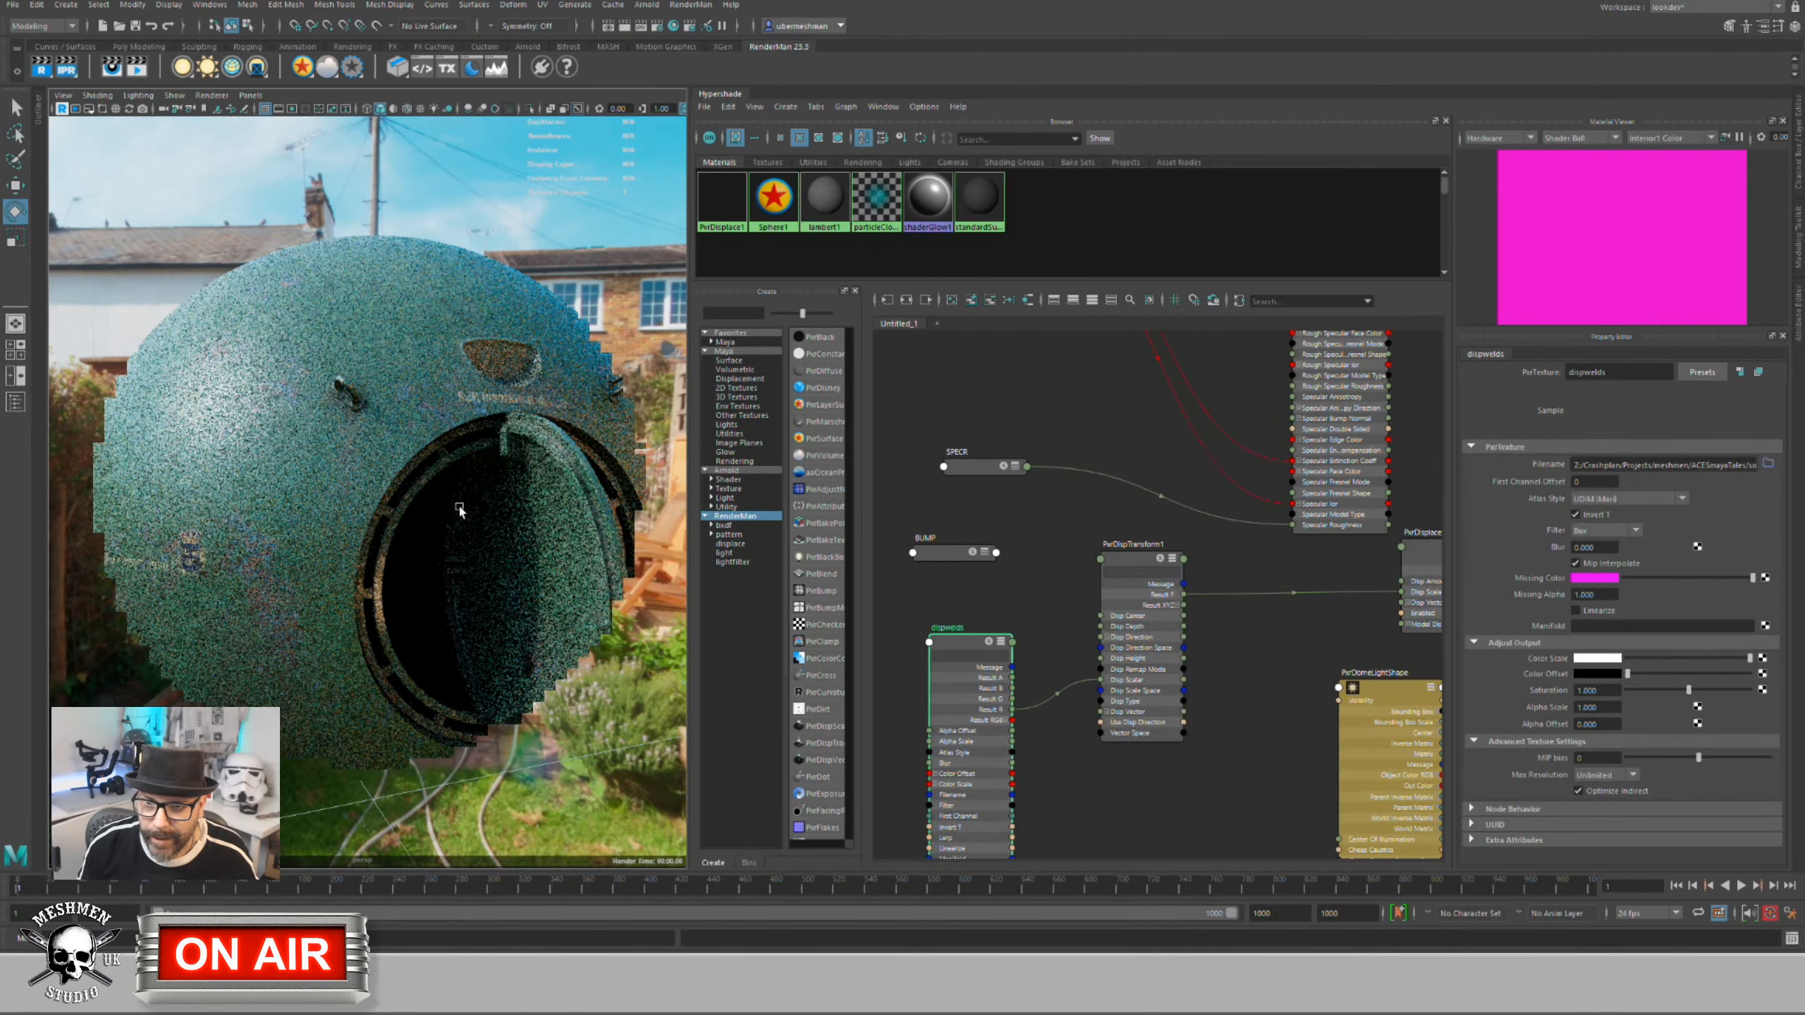
{"action": "left_click_drag", "start_coordinate": [462, 387], "coordinate": [446, 473], "text": "alt"}
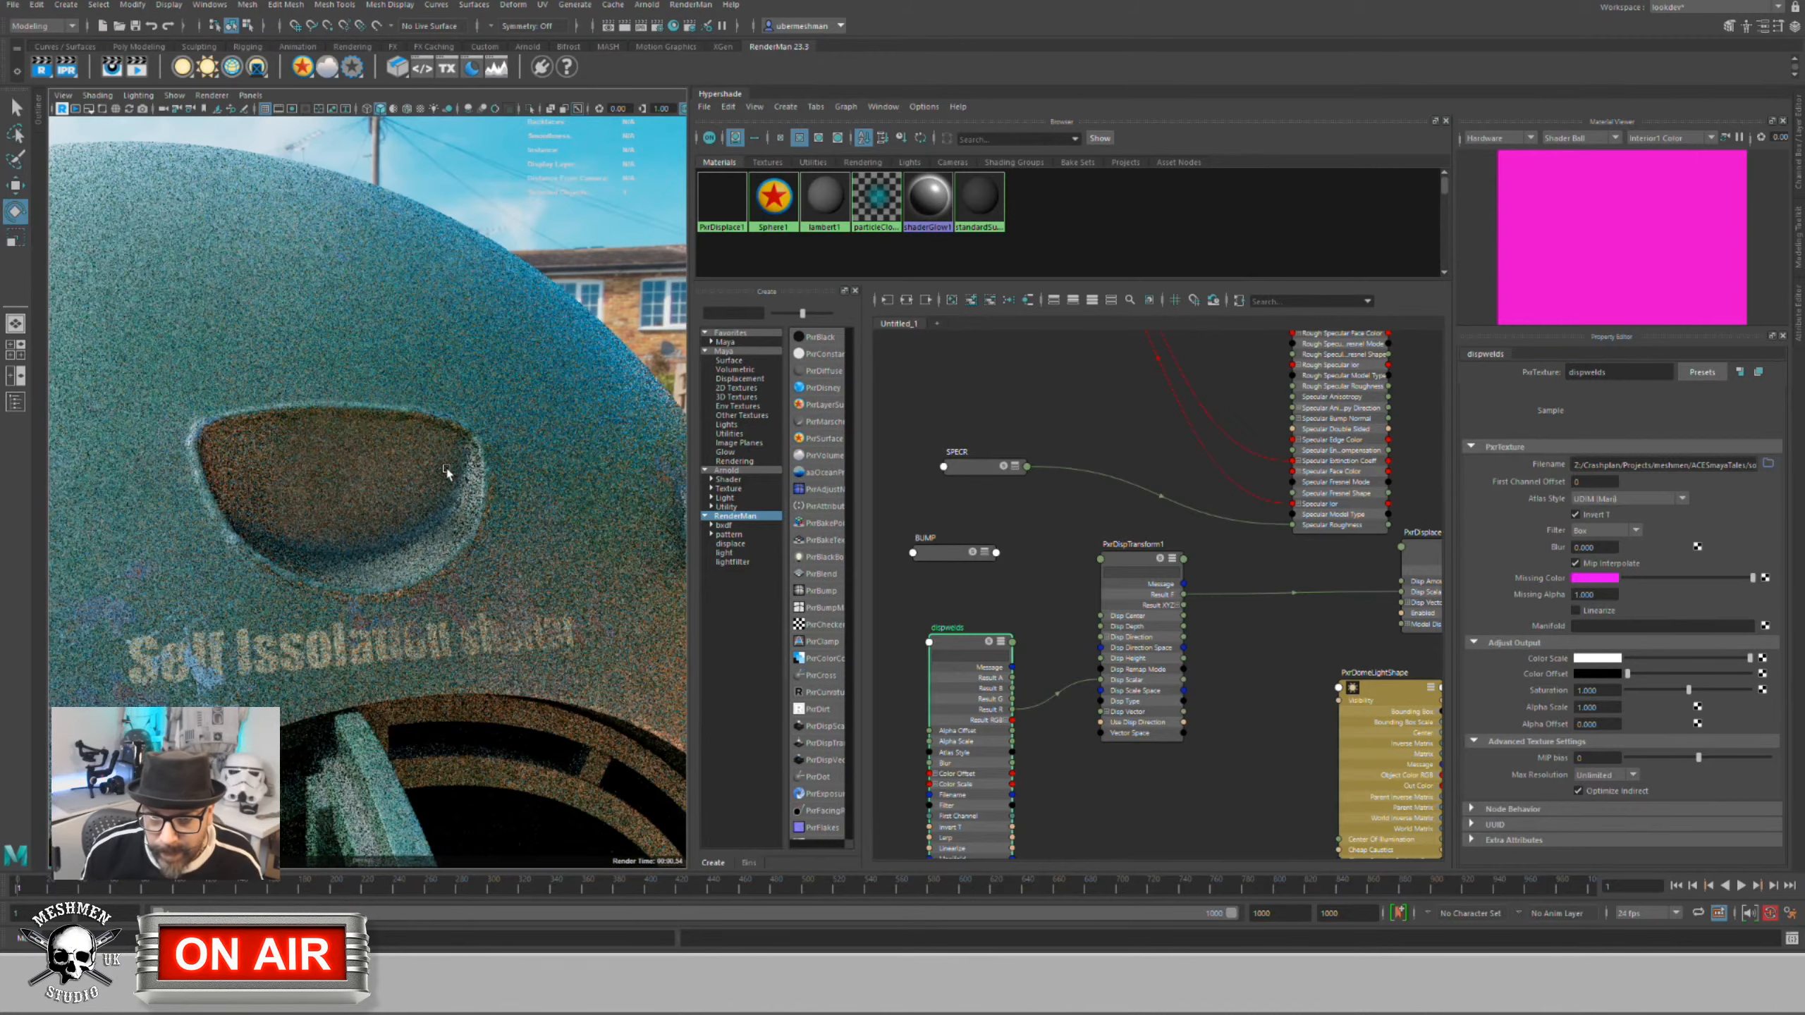
{"action": "left_click_drag", "start_coordinate": [354, 516], "coordinate": [291, 506], "text": "alt"}
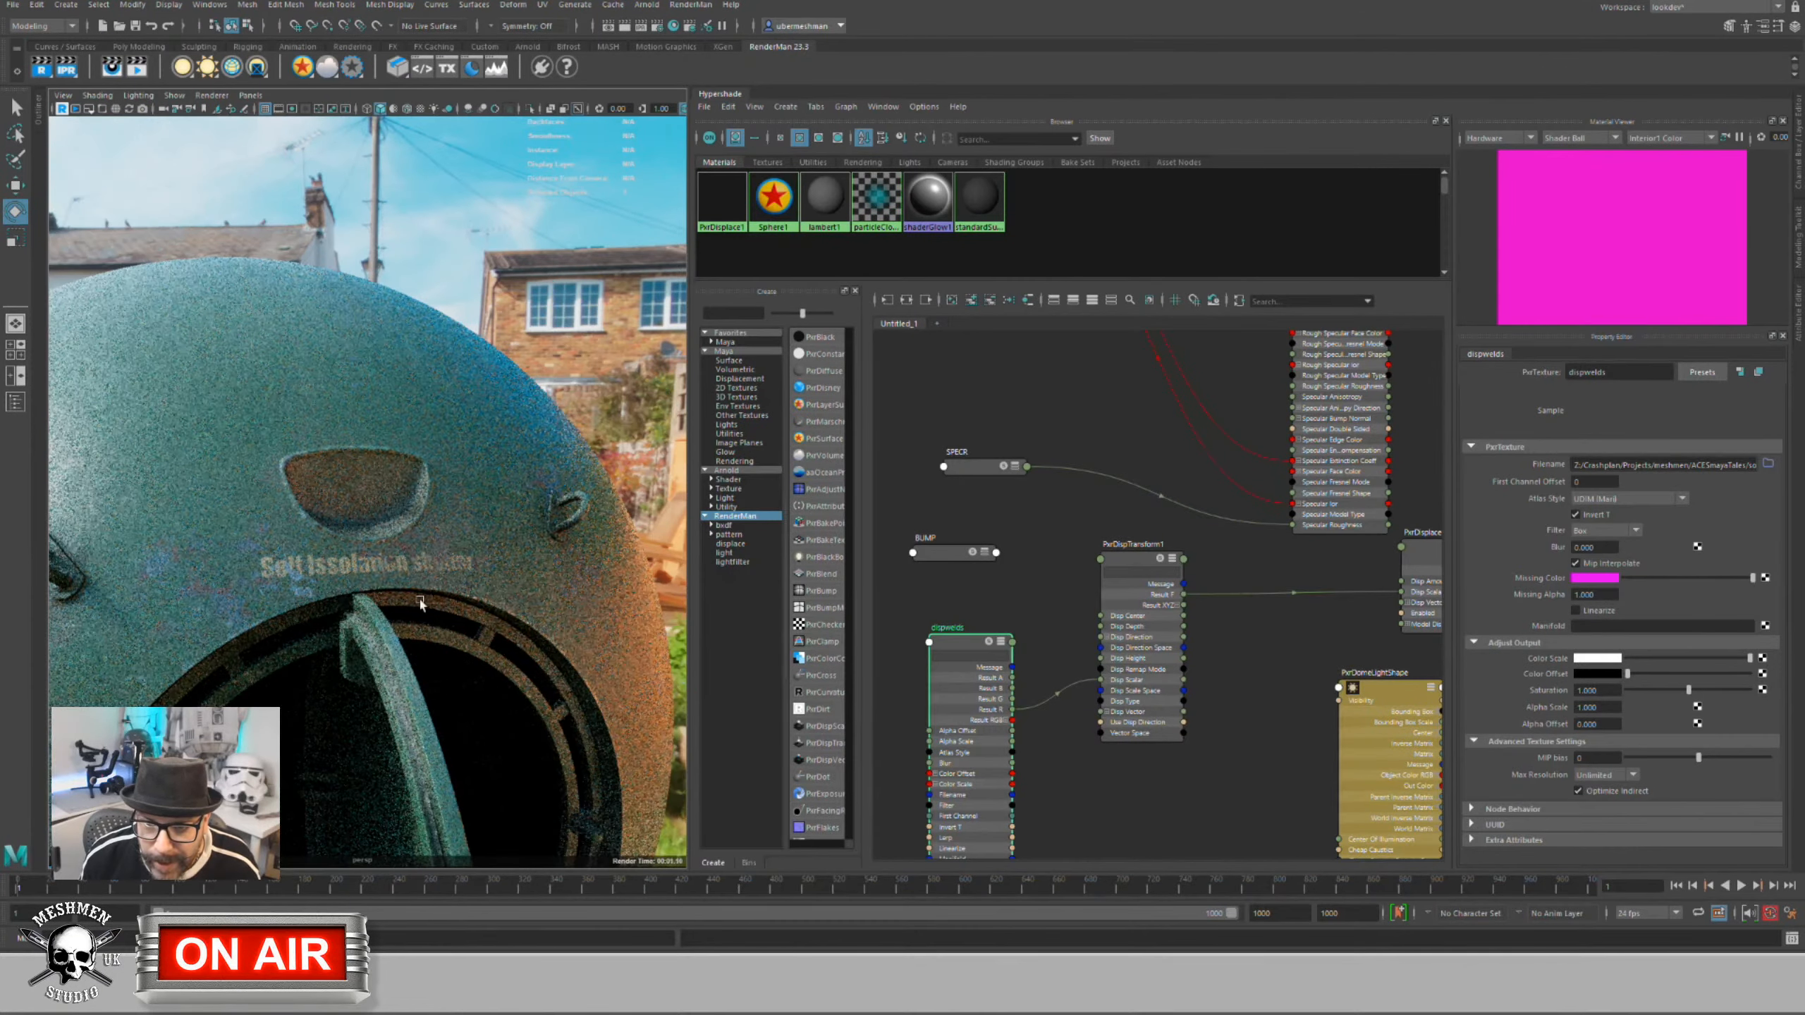
{"action": "mouse_move", "coordinate": [420, 603]}
{"action": "left_mouse_down", "text": "alt"}
{"action": "mouse_move", "coordinate": [421, 564]}
{"action": "mouse_move", "coordinate": [342, 603]}
{"action": "mouse_move", "coordinate": [453, 610]}
{"action": "mouse_move", "coordinate": [427, 628]}
{"action": "mouse_move", "coordinate": [500, 604]}
{"action": "mouse_move", "coordinate": [439, 632]}
{"action": "left_mouse_up", "text": "alt"}
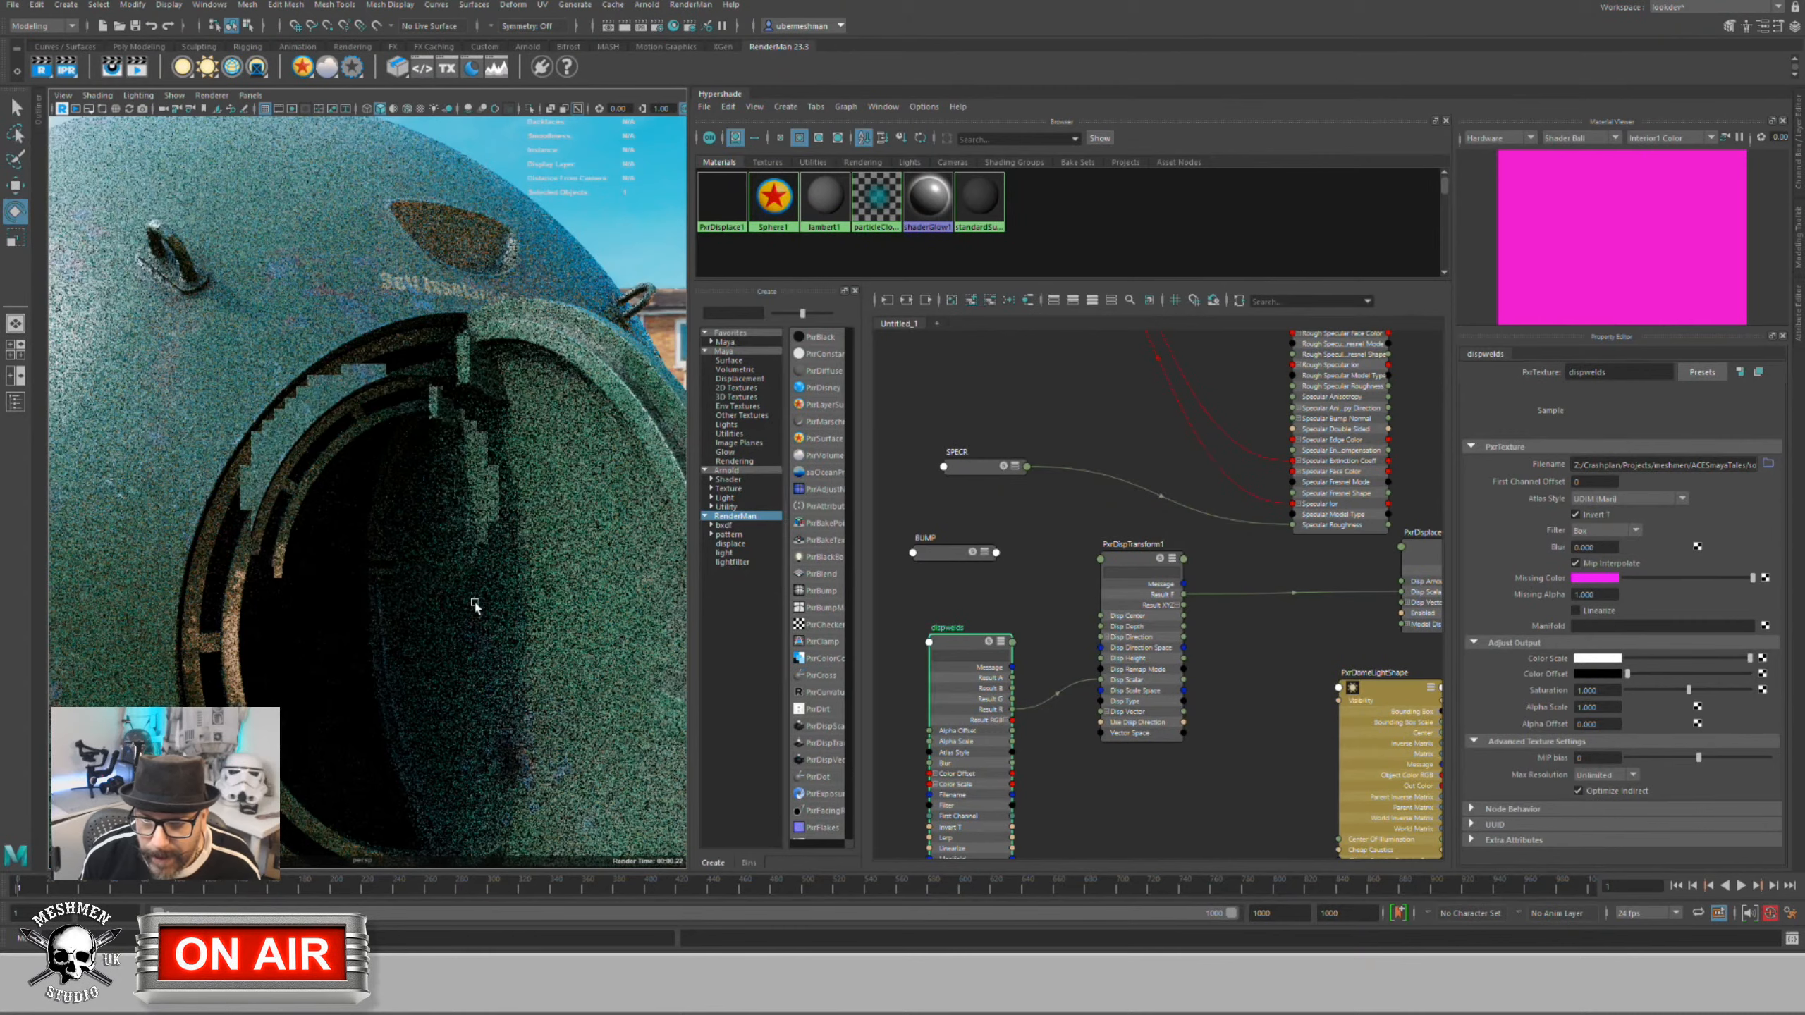
{"action": "scroll", "coordinate": [475, 605], "scroll_direction": "down", "scroll_amount": 3}
{"action": "scroll", "coordinate": [250, 399], "scroll_direction": "down", "scroll_amount": 2}
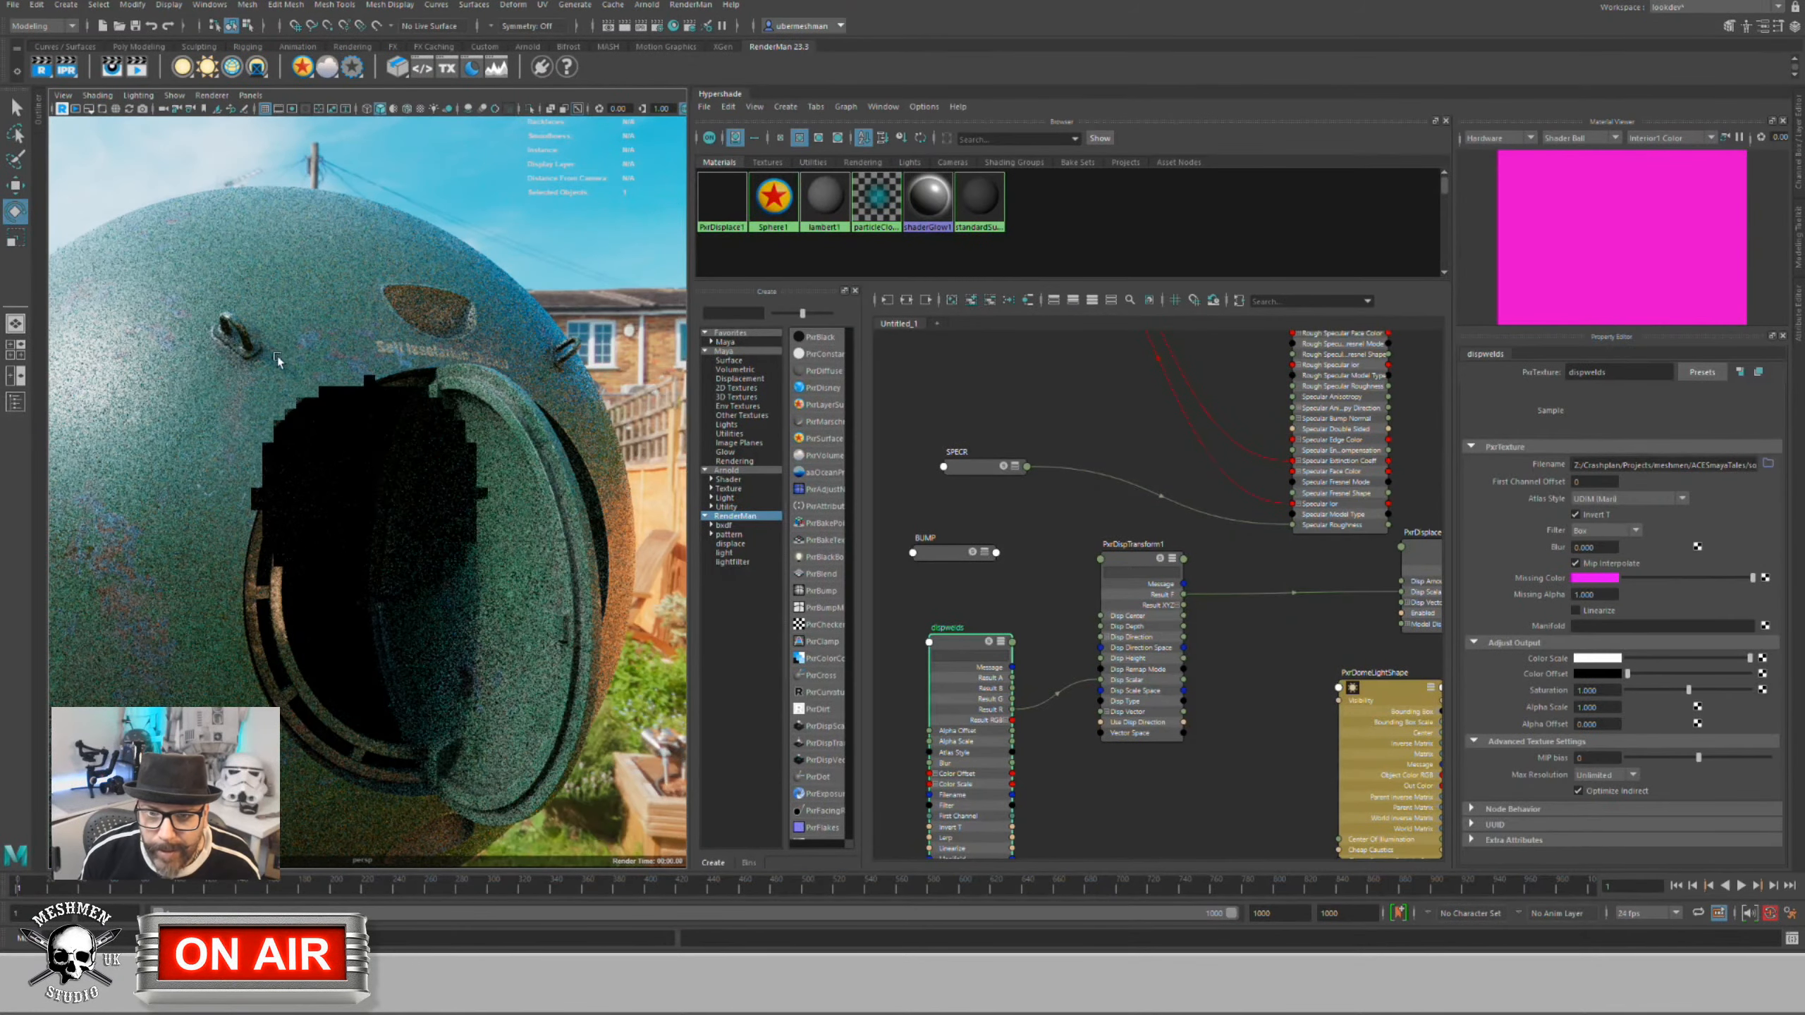
{"action": "left_click_drag", "start_coordinate": [277, 361], "coordinate": [239, 355], "text": "alt"}
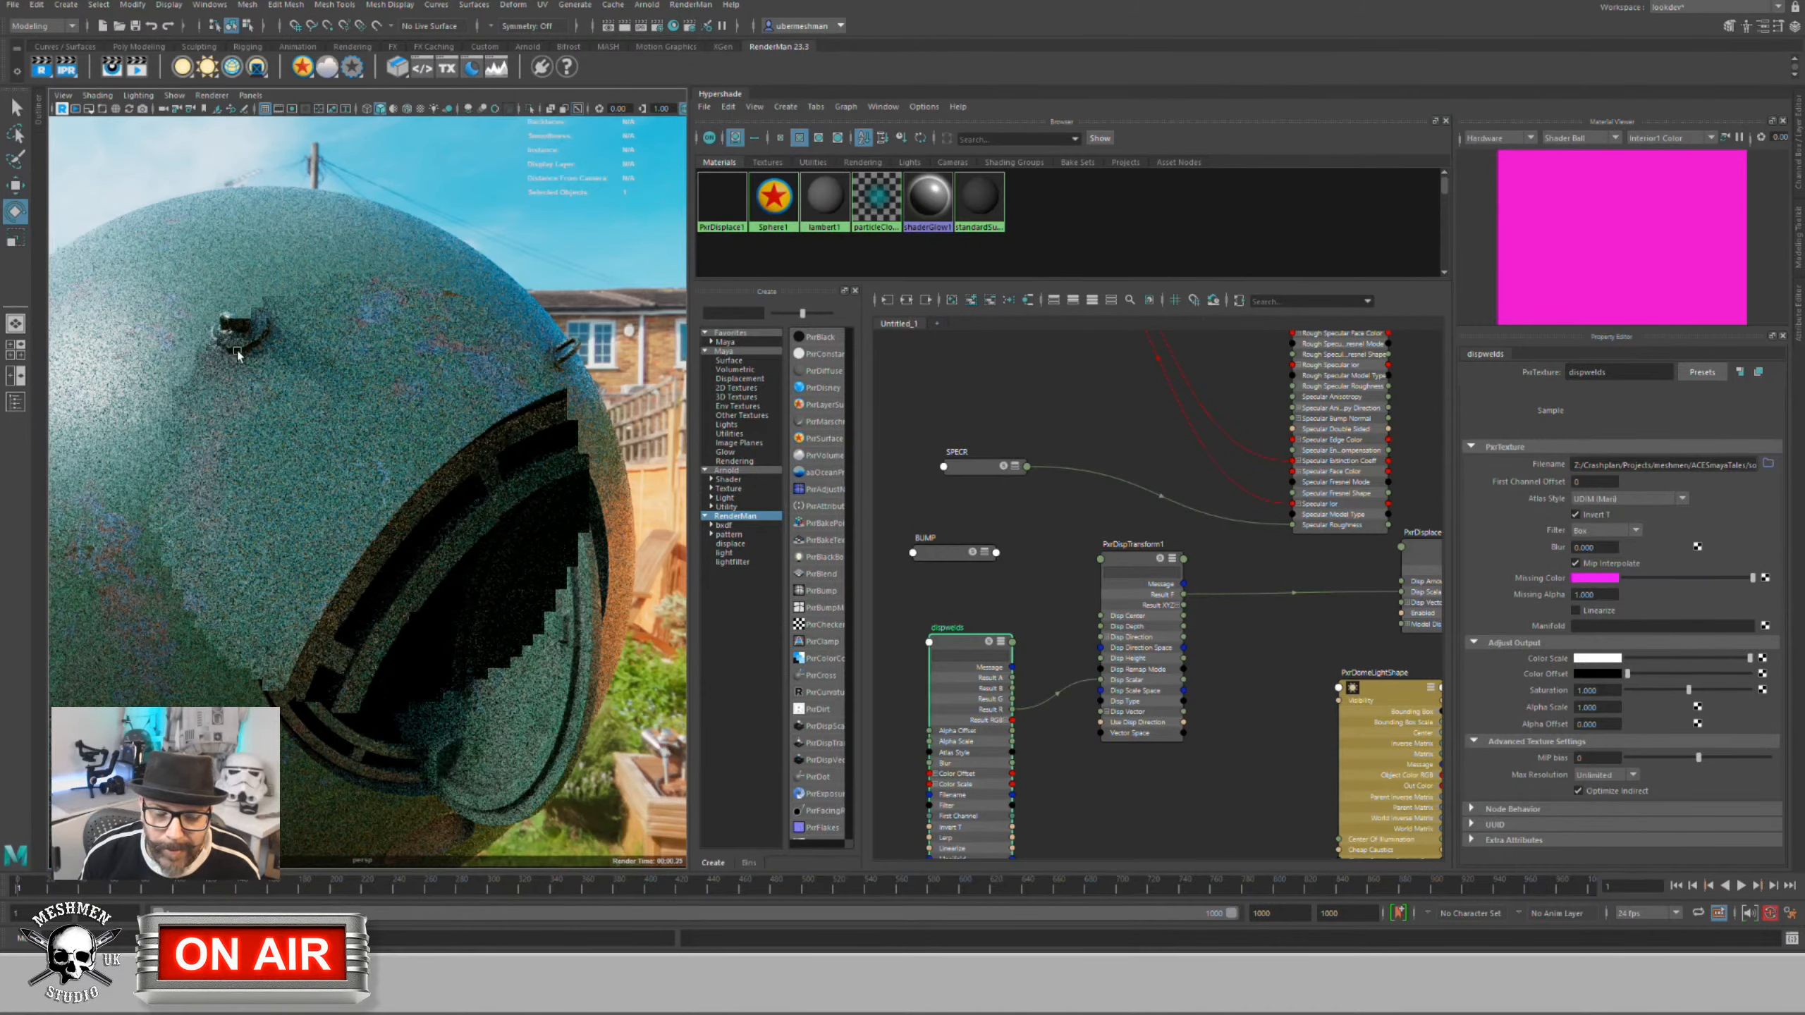
{"action": "scroll", "coordinate": [238, 356], "scroll_direction": "up", "scroll_amount": 3}
{"action": "scroll", "coordinate": [153, 273], "scroll_direction": "up", "scroll_amount": 2}
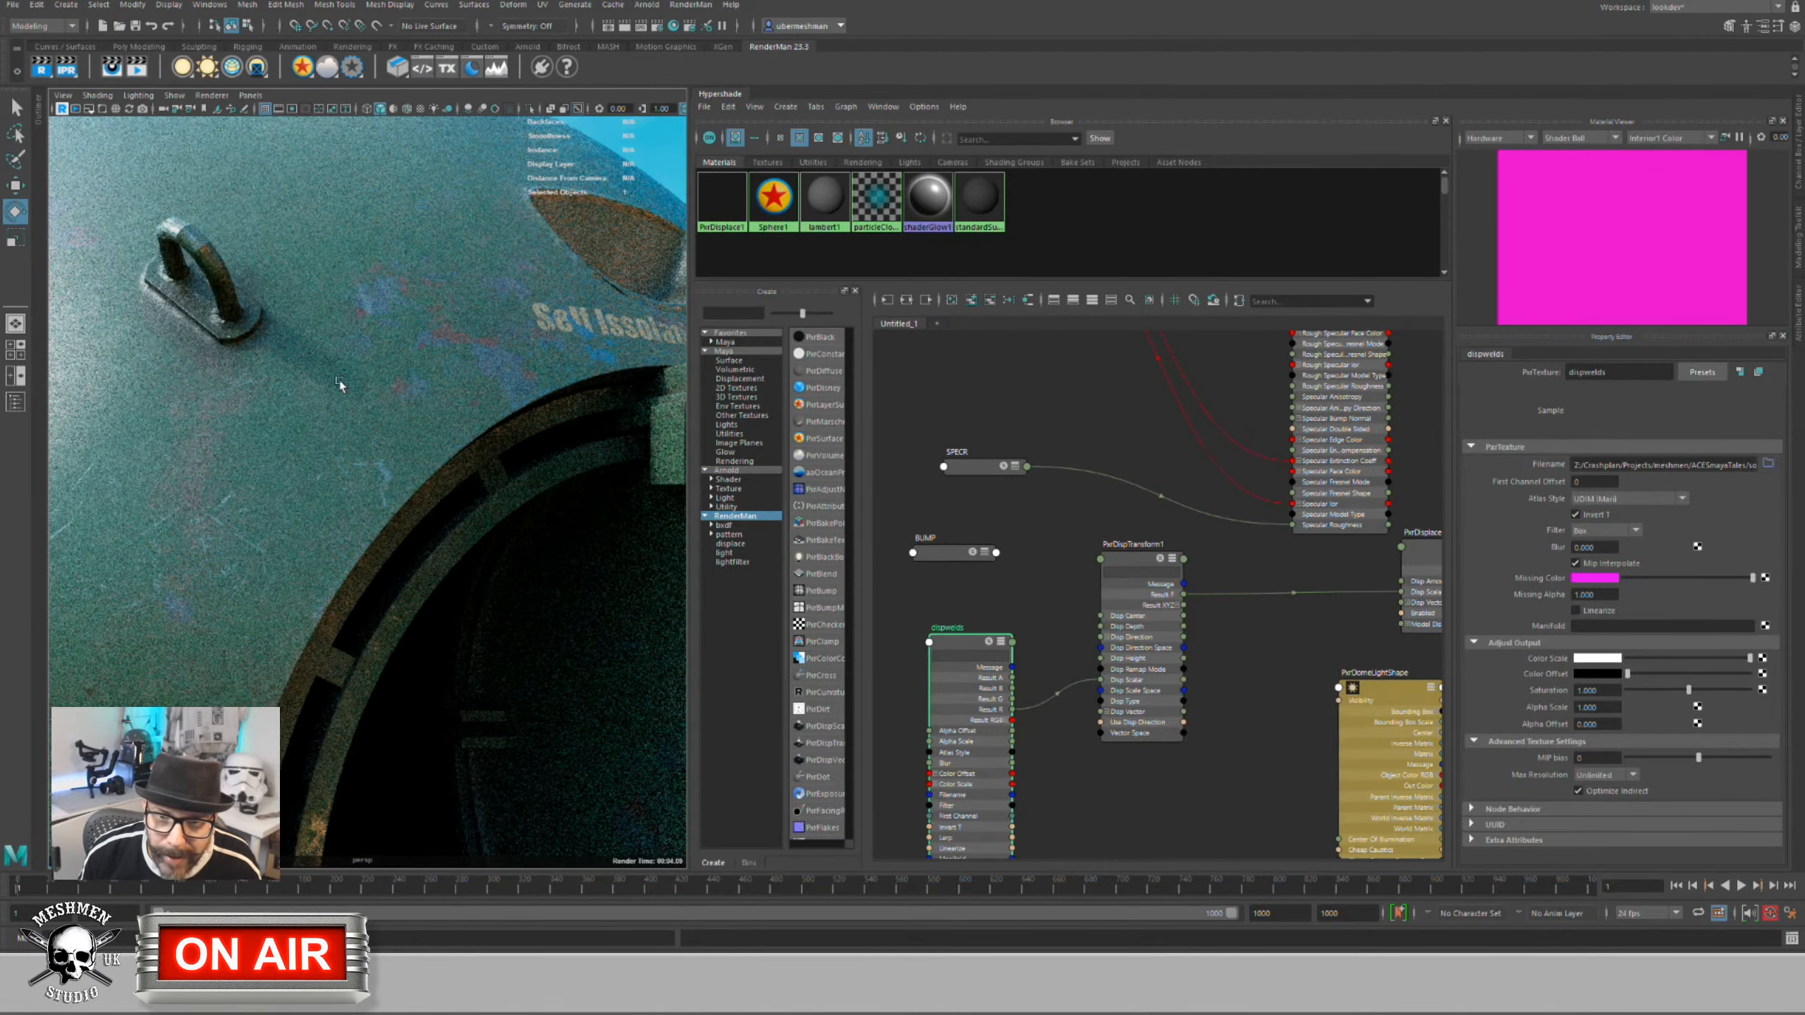
{"action": "scroll", "coordinate": [304, 355], "scroll_direction": "down", "scroll_amount": 2}
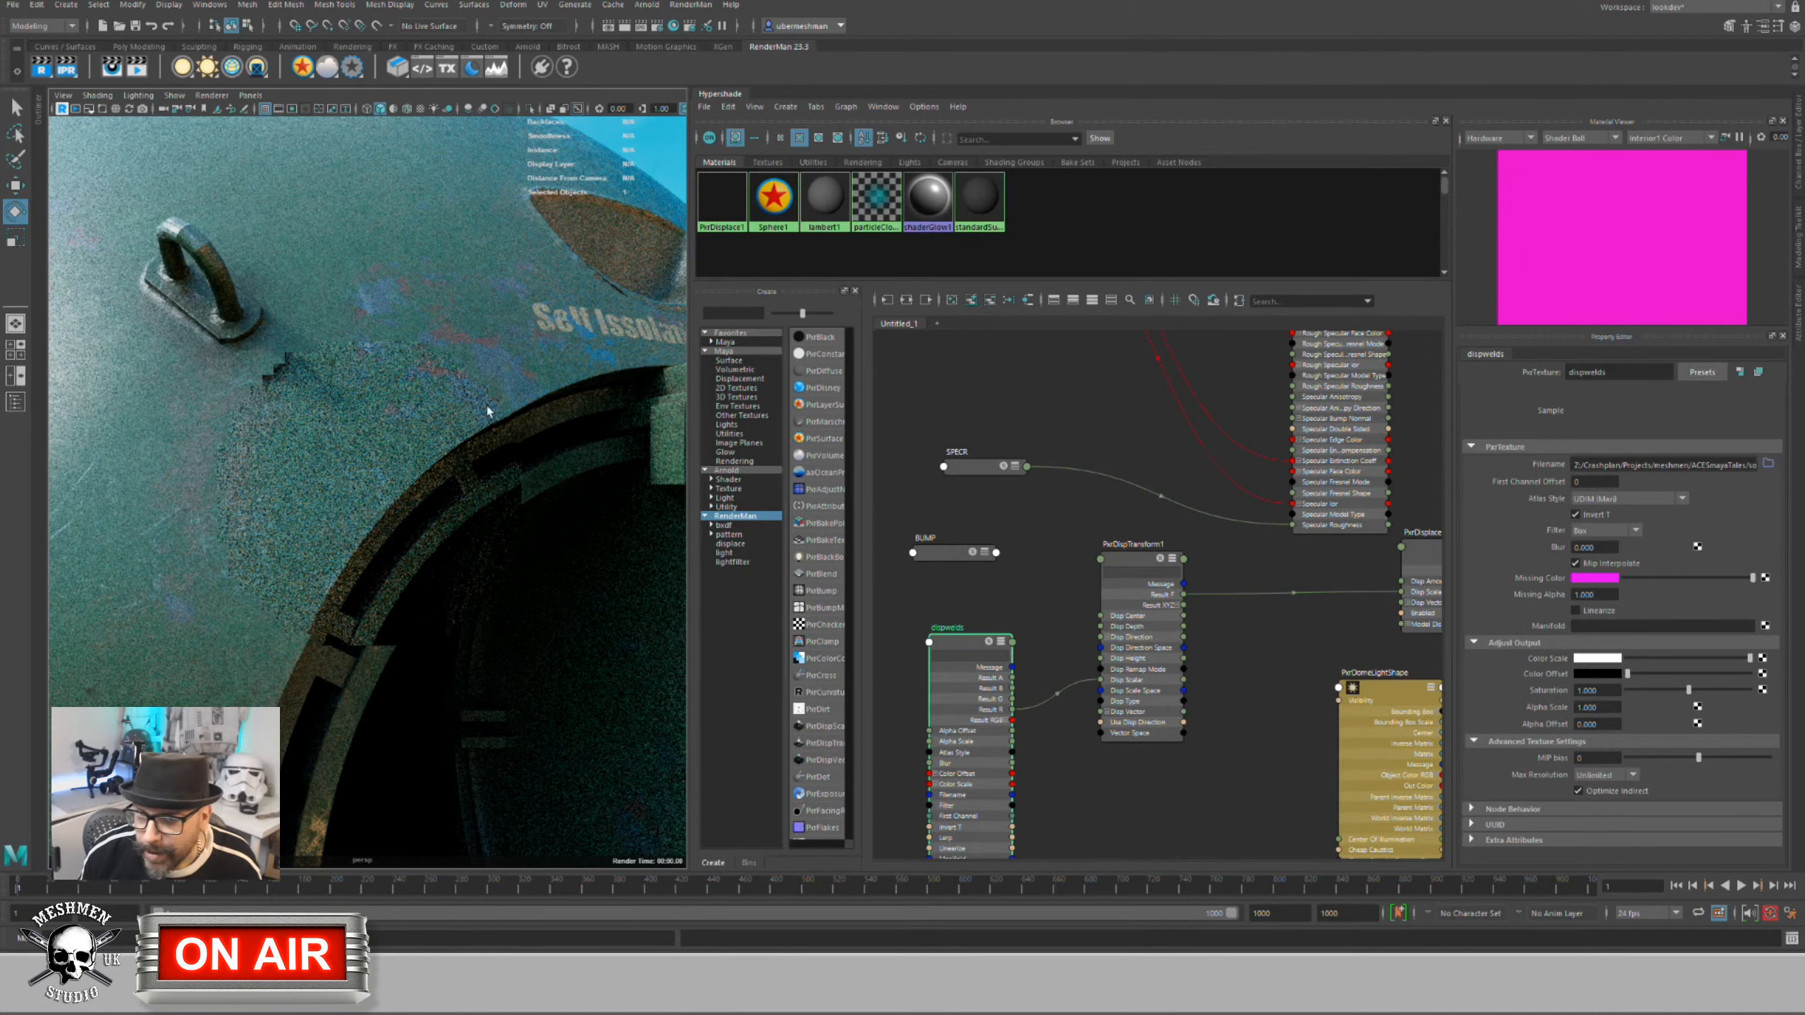
{"action": "scroll", "coordinate": [427, 384], "scroll_direction": "down", "scroll_amount": 3}
Step: Set the RenderMan Subdivision Scheme of the left painted metal fastening's shape to Catmull-Clark
{"action": "left_click", "coordinate": [235, 308]}
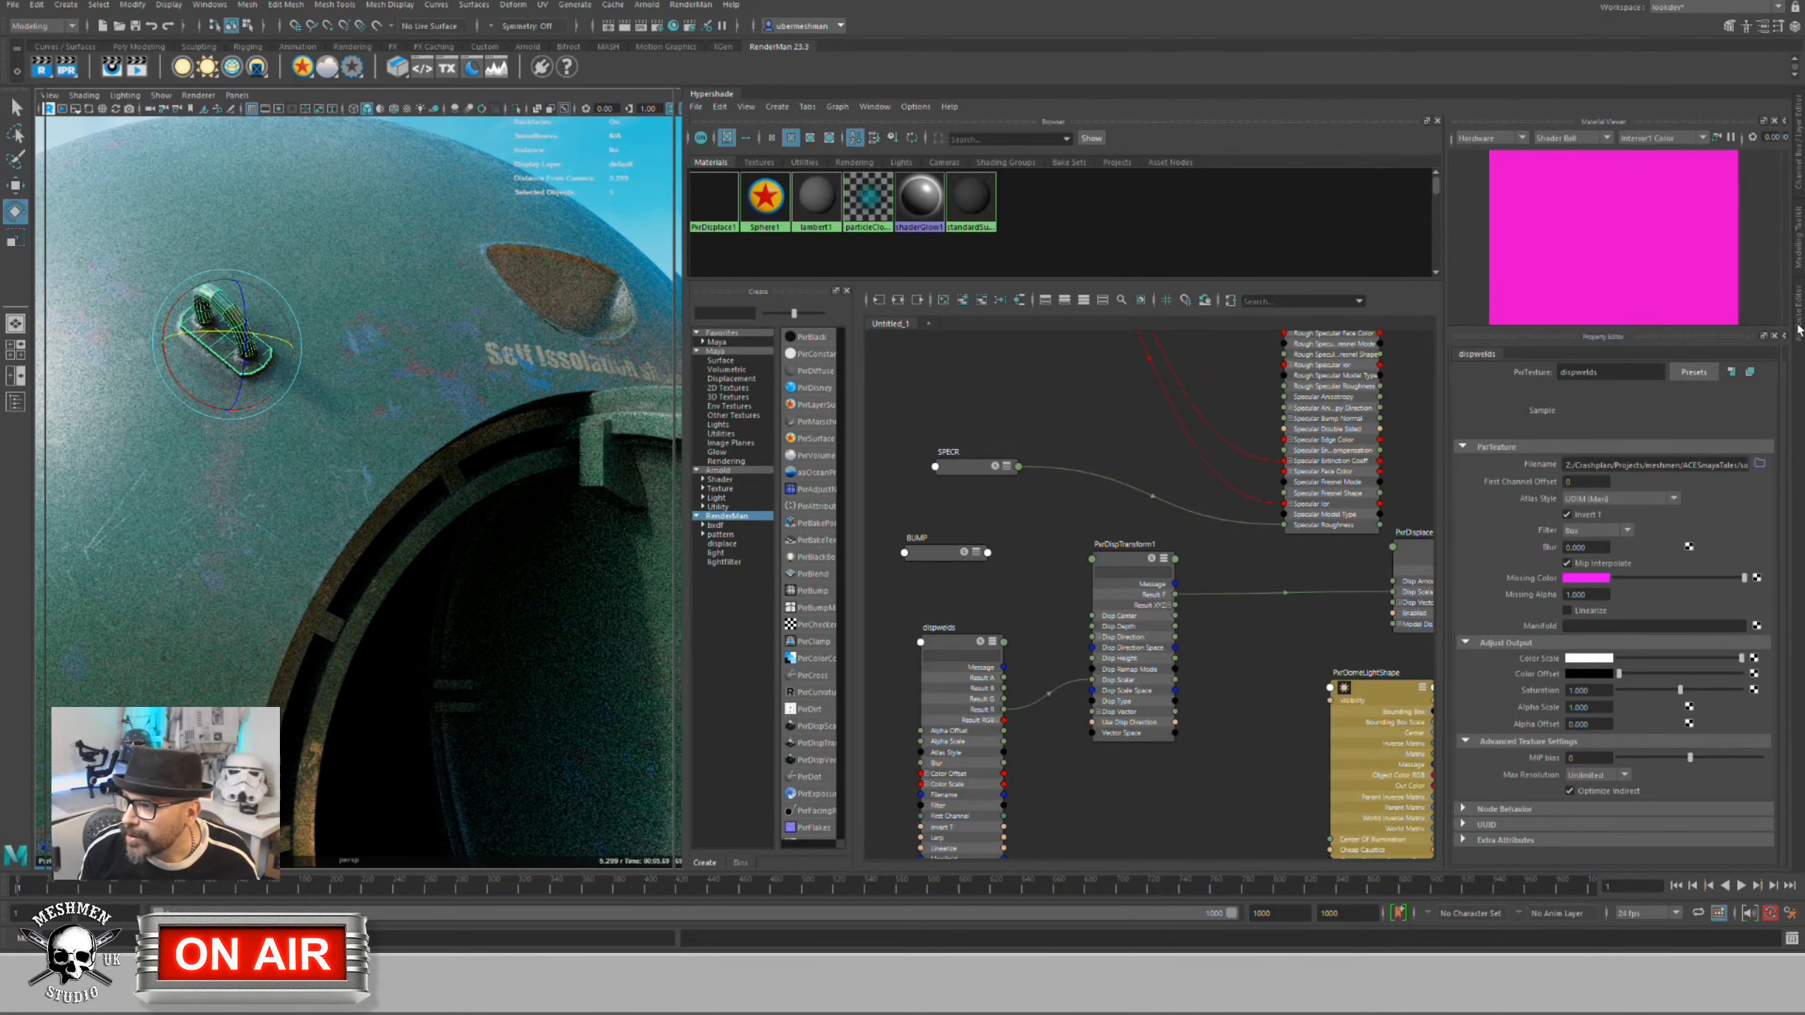
{"action": "left_click", "coordinate": [1800, 334]}
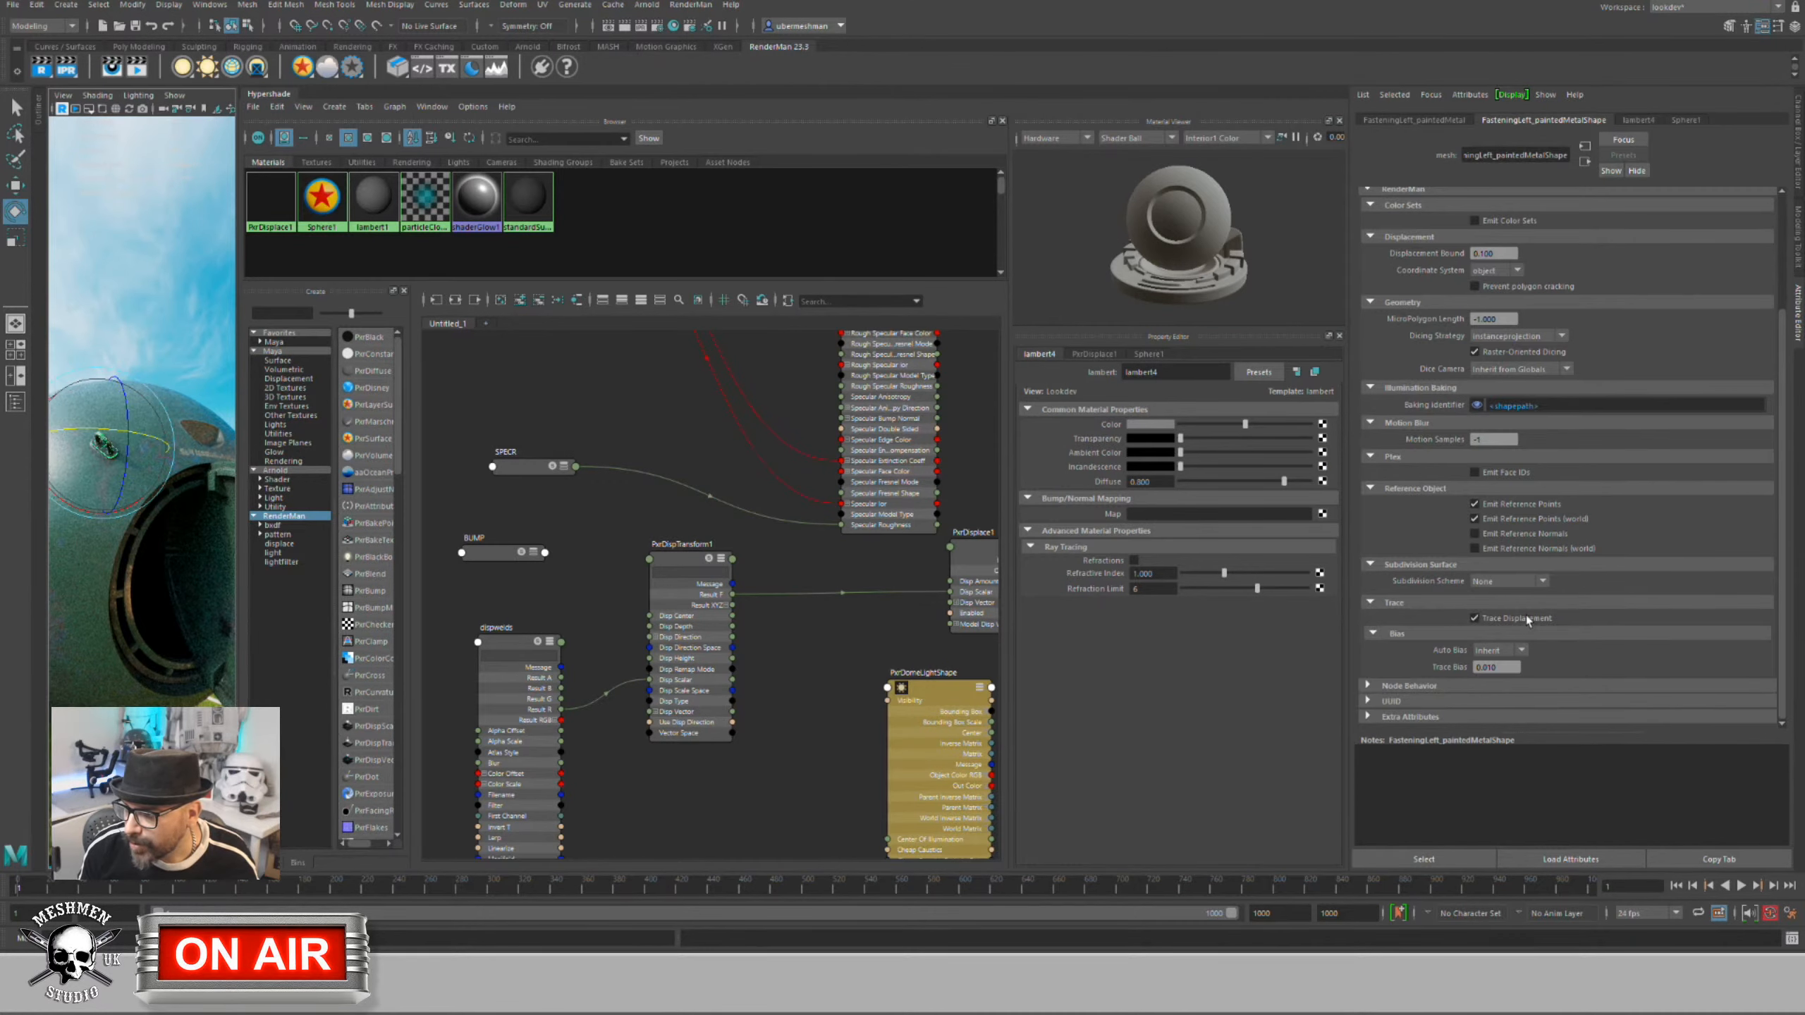
{"action": "left_click", "coordinate": [1511, 582]}
{"action": "left_click", "coordinate": [1499, 605]}
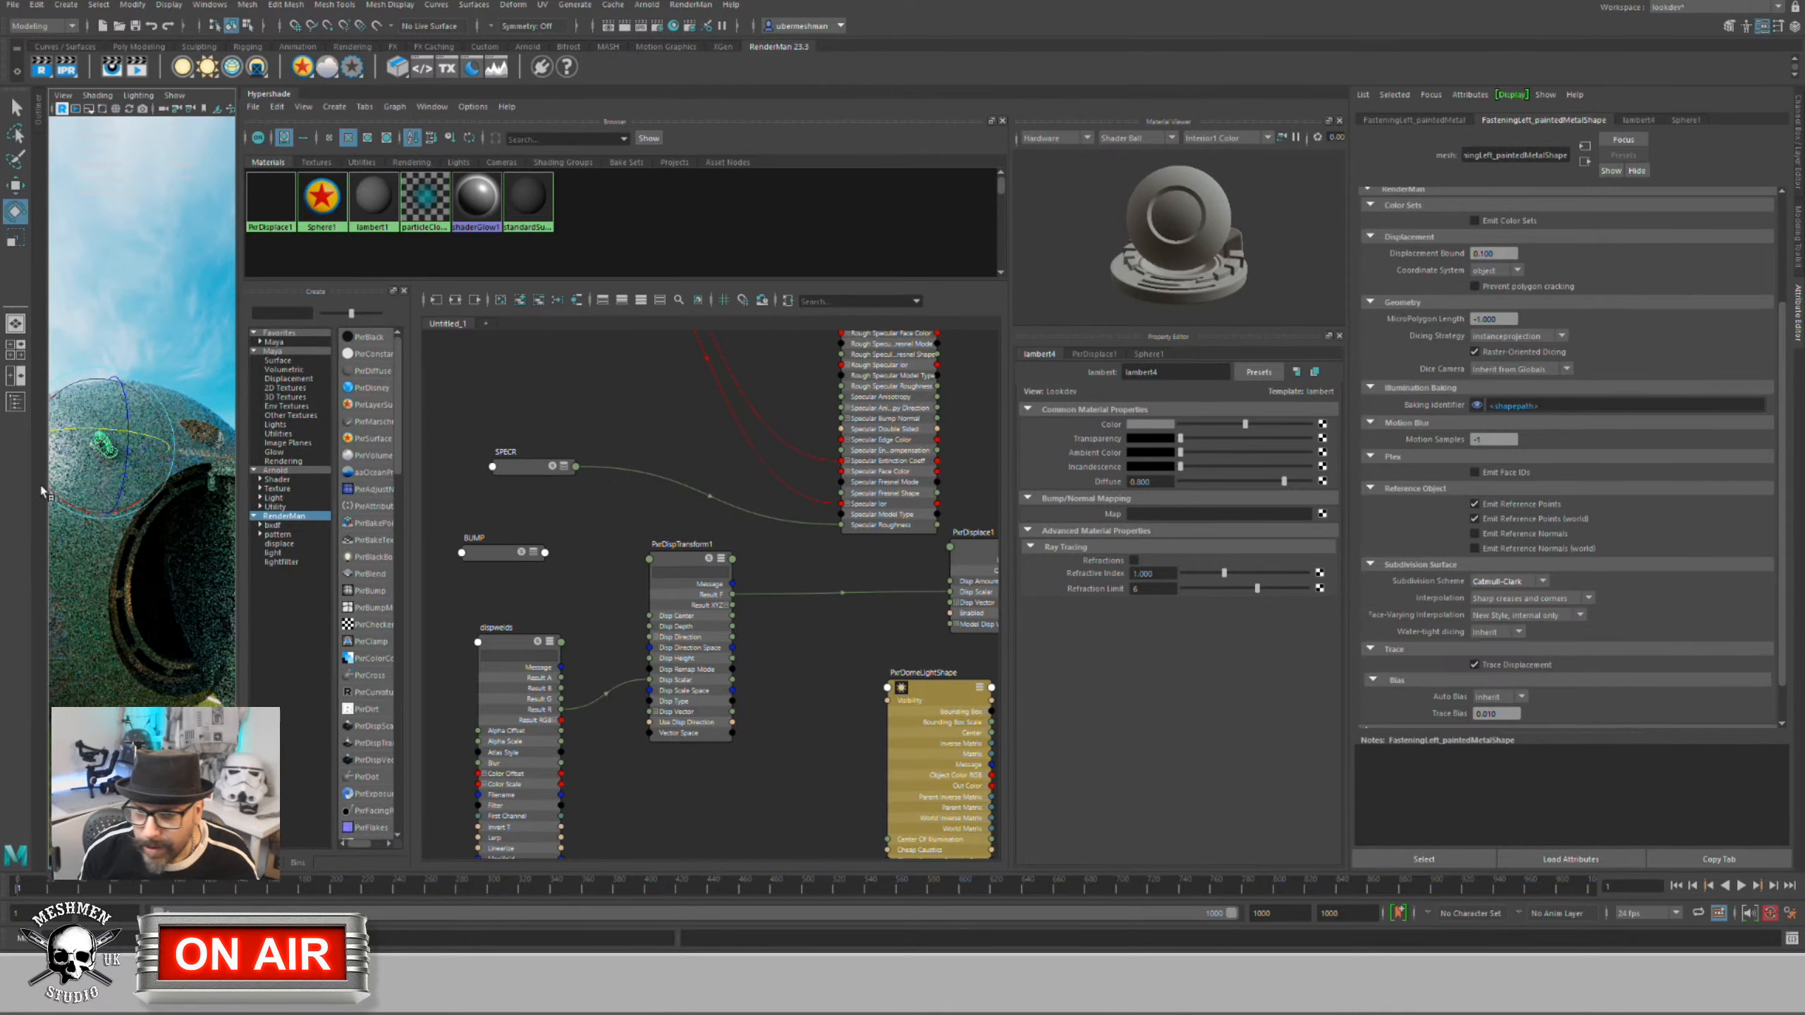
Step: Set the RenderMan Subdivision Scheme of the right painted metal fastening's shape to Catmull-Clark
{"action": "left_click_drag", "start_coordinate": [169, 485], "coordinate": [106, 493], "text": "alt"}
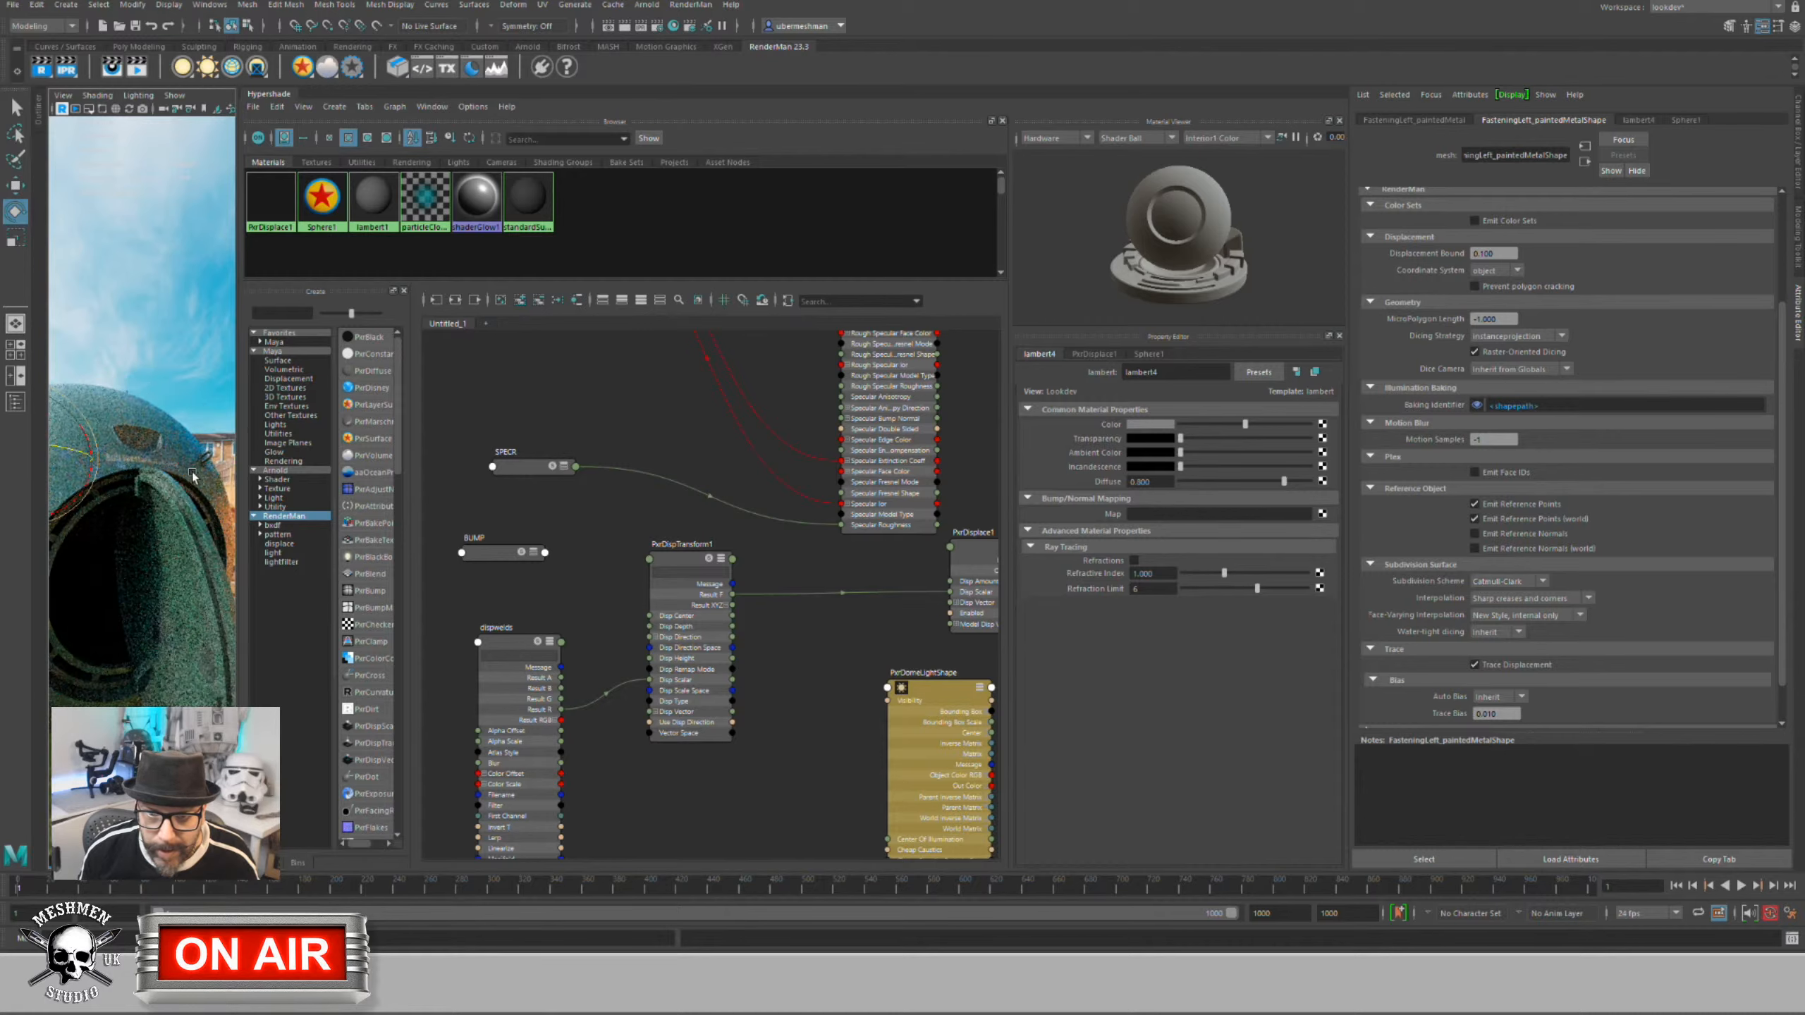
{"action": "left_click", "coordinate": [209, 482]}
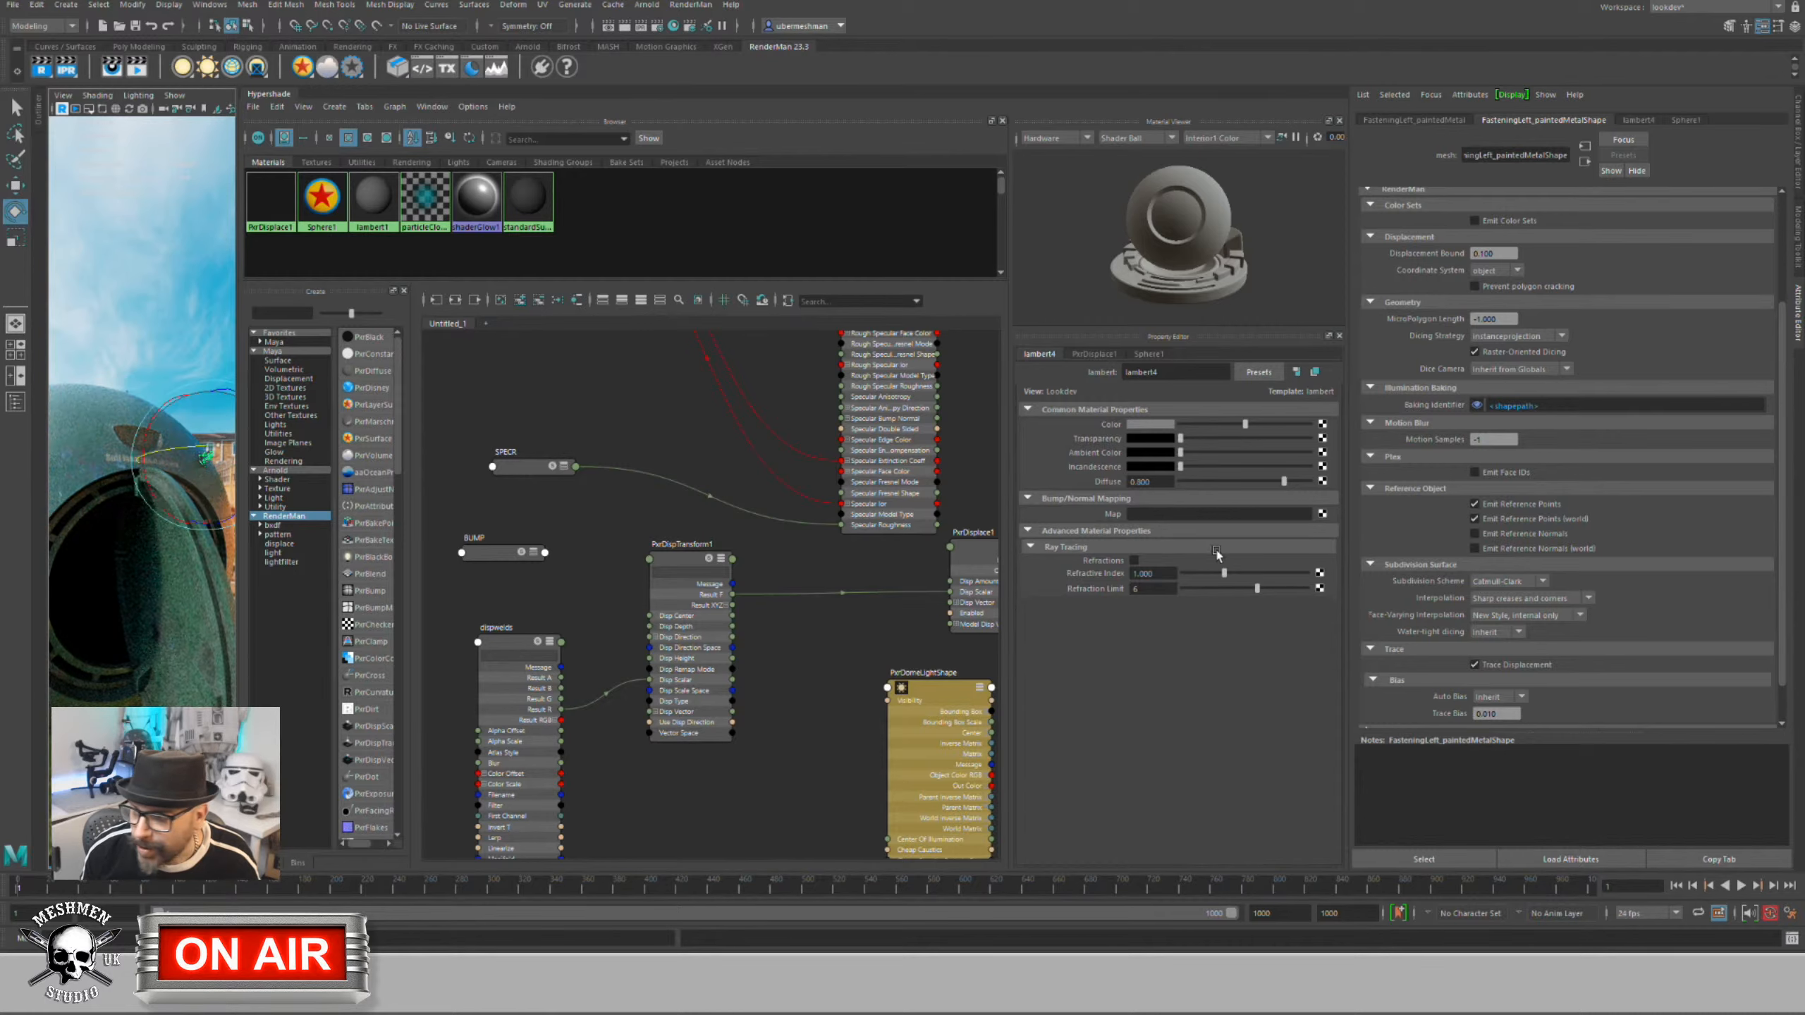
{"action": "left_click", "coordinate": [1508, 582]}
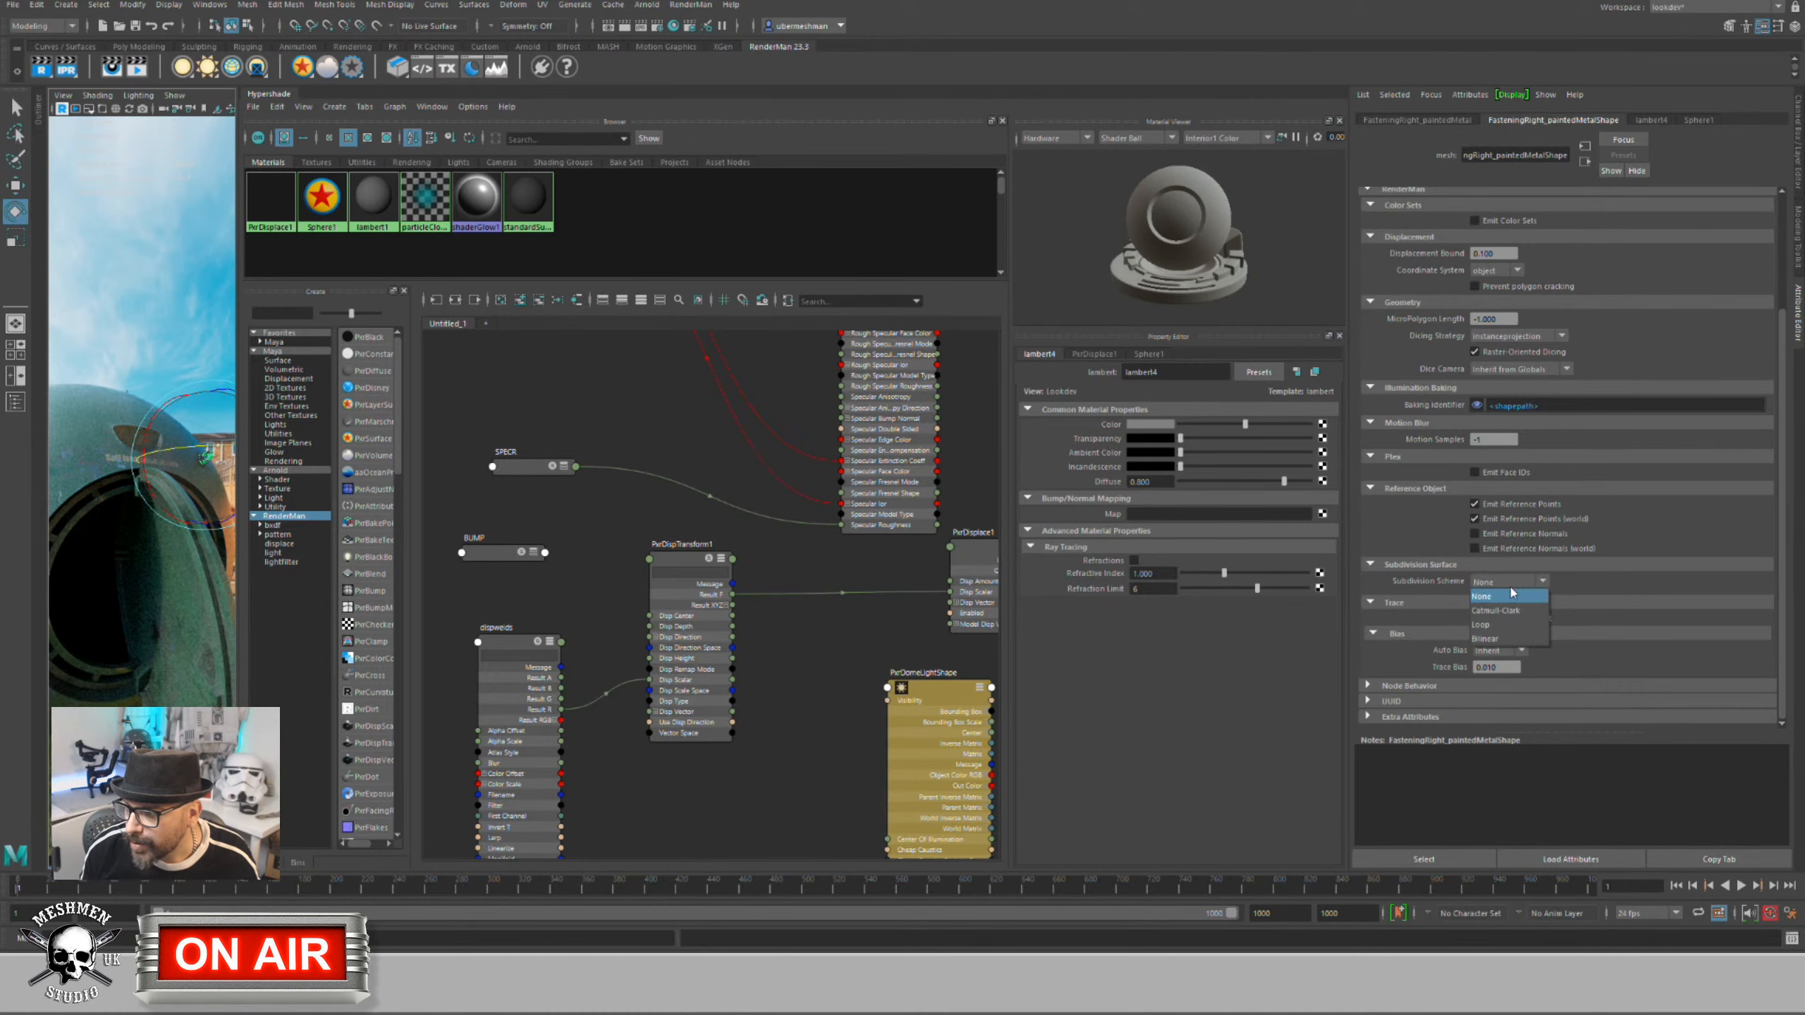
{"action": "left_click", "coordinate": [1508, 611]}
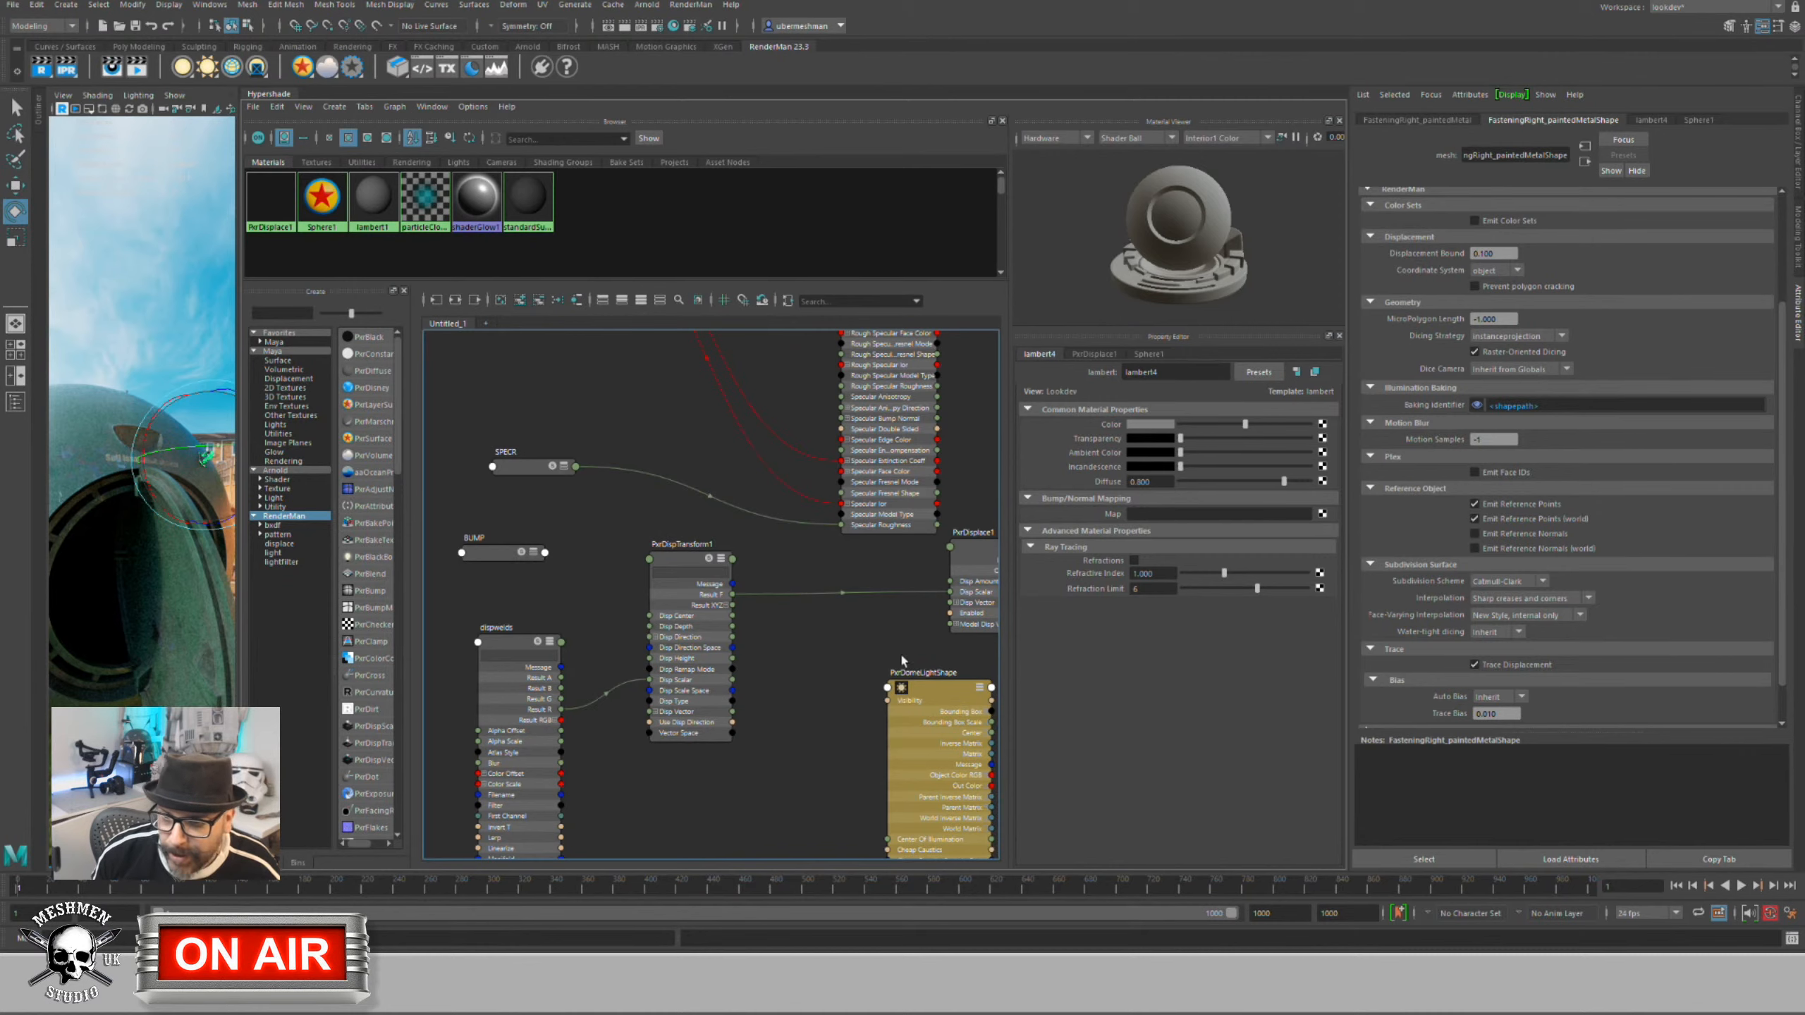
Step: Connect the BUMP texture's Result R to the Disp Scalar input of PxrDispTransform1, replacing the dispwelds connection, and collapse the BUMP node
{"action": "left_click", "coordinate": [500, 562]}
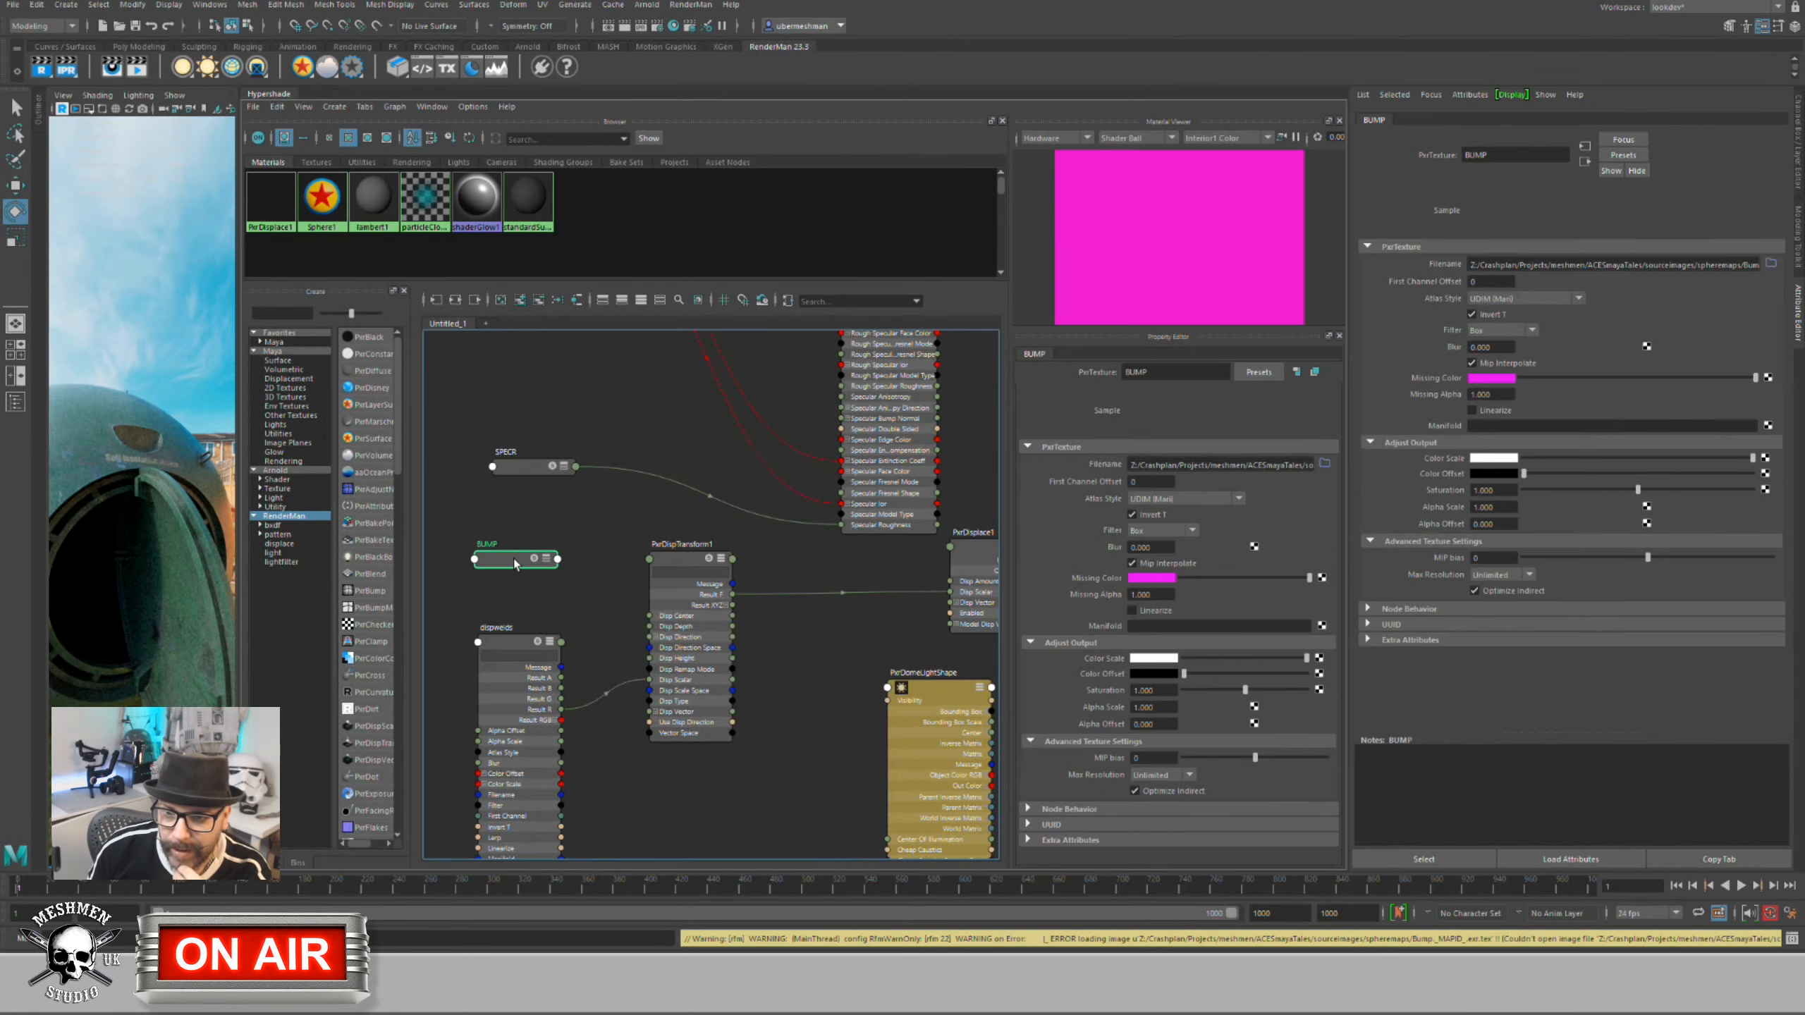
{"action": "mouse_move", "coordinate": [500, 562]}
{"action": "left_mouse_down"}
{"action": "mouse_move", "coordinate": [519, 534]}
{"action": "mouse_move", "coordinate": [514, 557]}
{"action": "left_mouse_up"}
{"action": "left_click", "coordinate": [546, 624]}
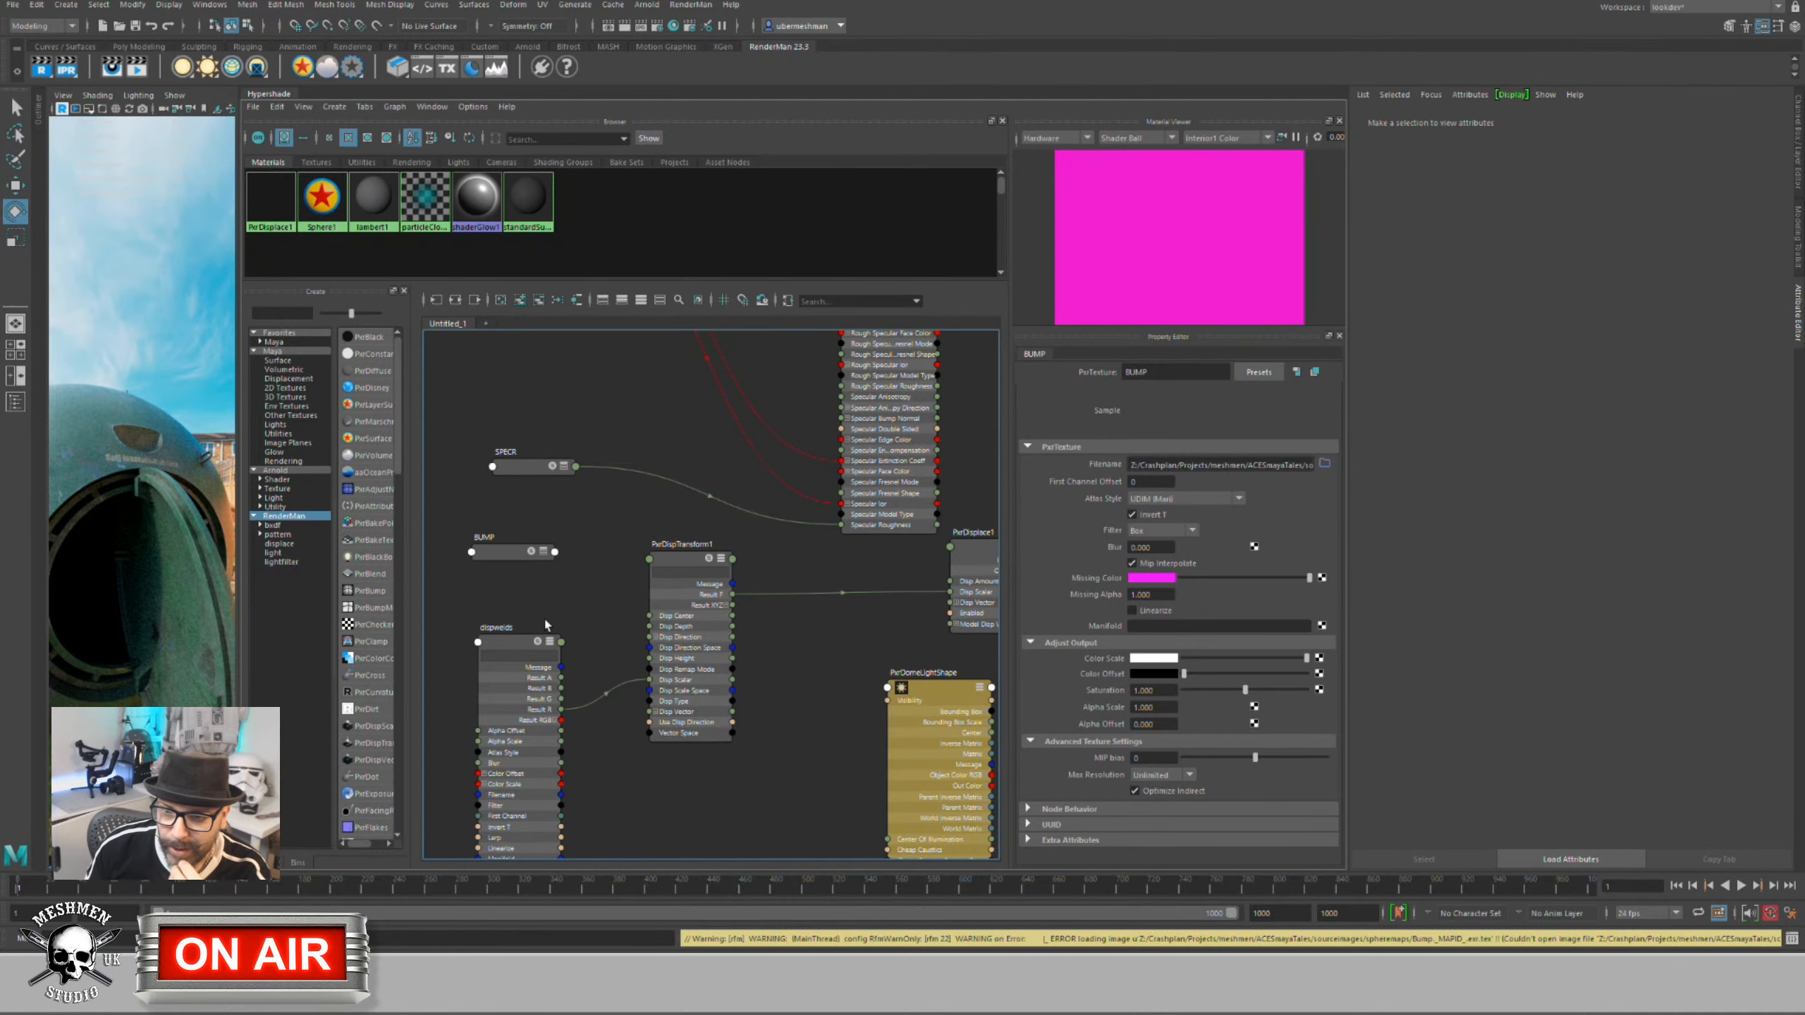
{"action": "left_click", "coordinate": [544, 555]}
{"action": "key", "text": "3"}
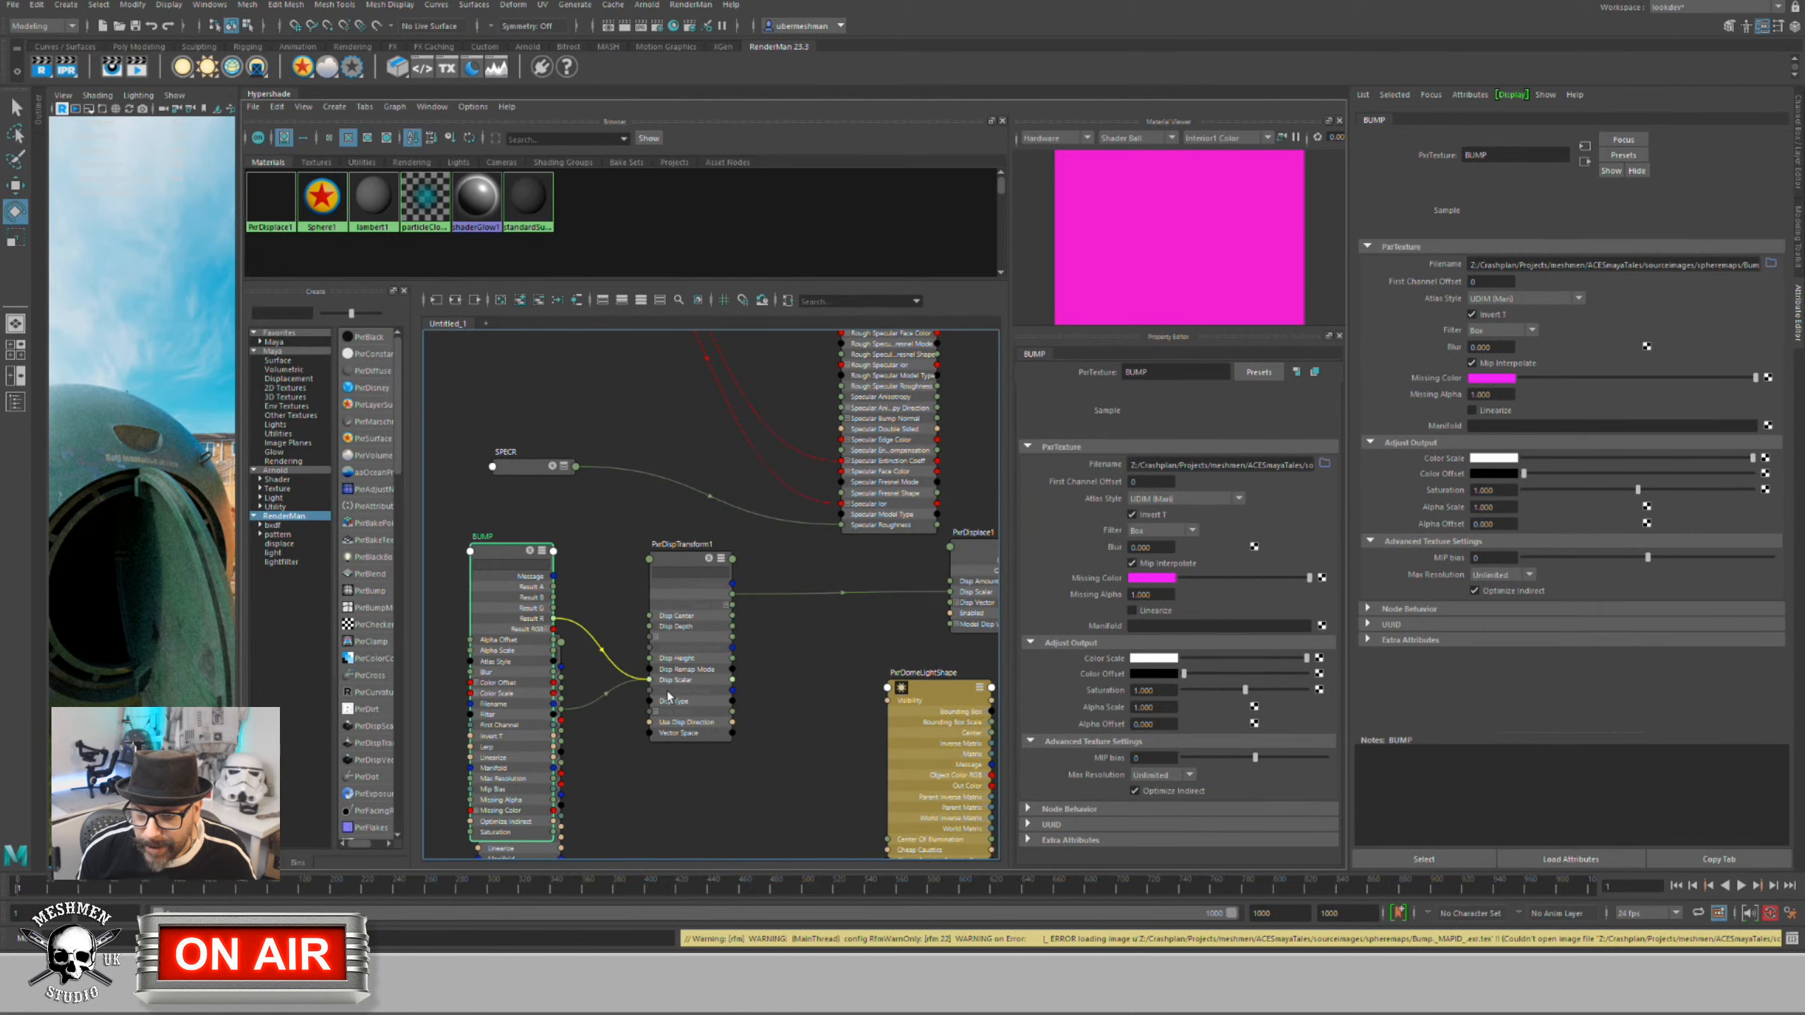
{"action": "left_click_drag", "start_coordinate": [517, 552], "coordinate": [517, 549]}
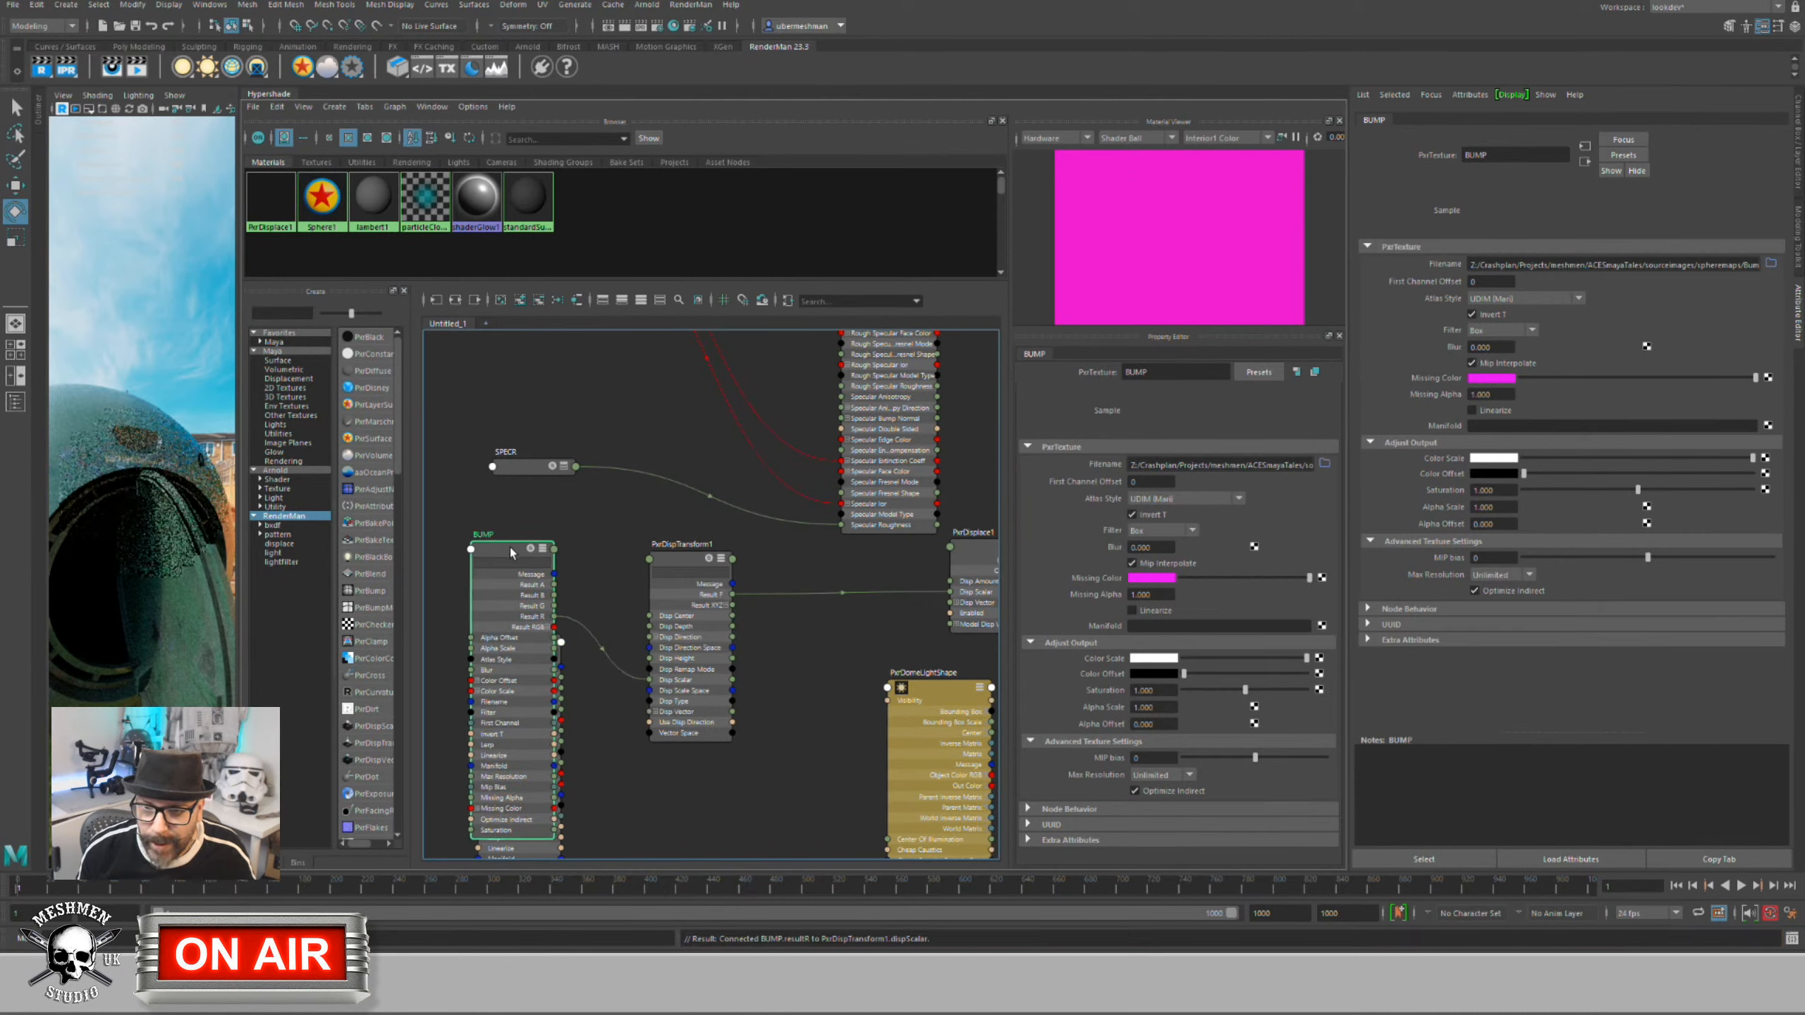
{"action": "key", "text": "1"}
Step: Collapse the PxrDispTransform1 node and arrange it beside BUMP, with the dispwelds node below
{"action": "left_click_drag", "start_coordinate": [511, 643], "coordinate": [520, 629]}
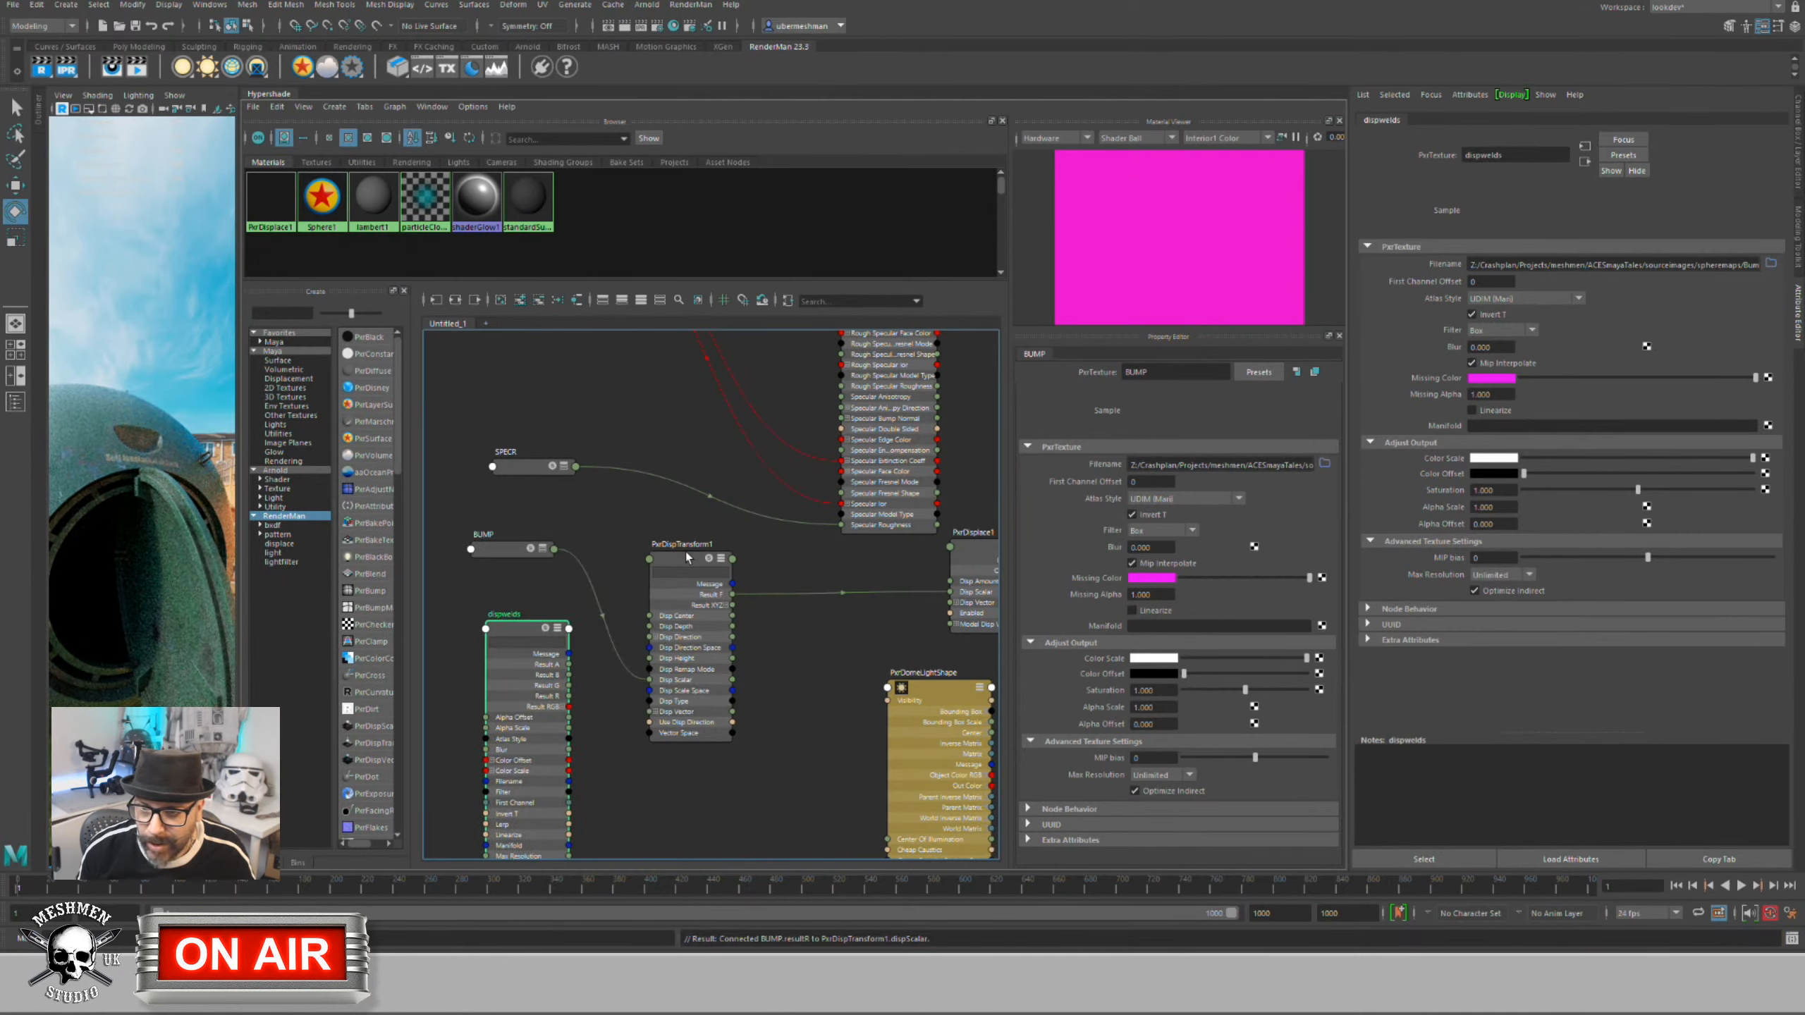
{"action": "left_click", "coordinate": [689, 560]}
{"action": "key", "text": "1"}
{"action": "left_click_drag", "start_coordinate": [690, 560], "coordinate": [648, 559]}
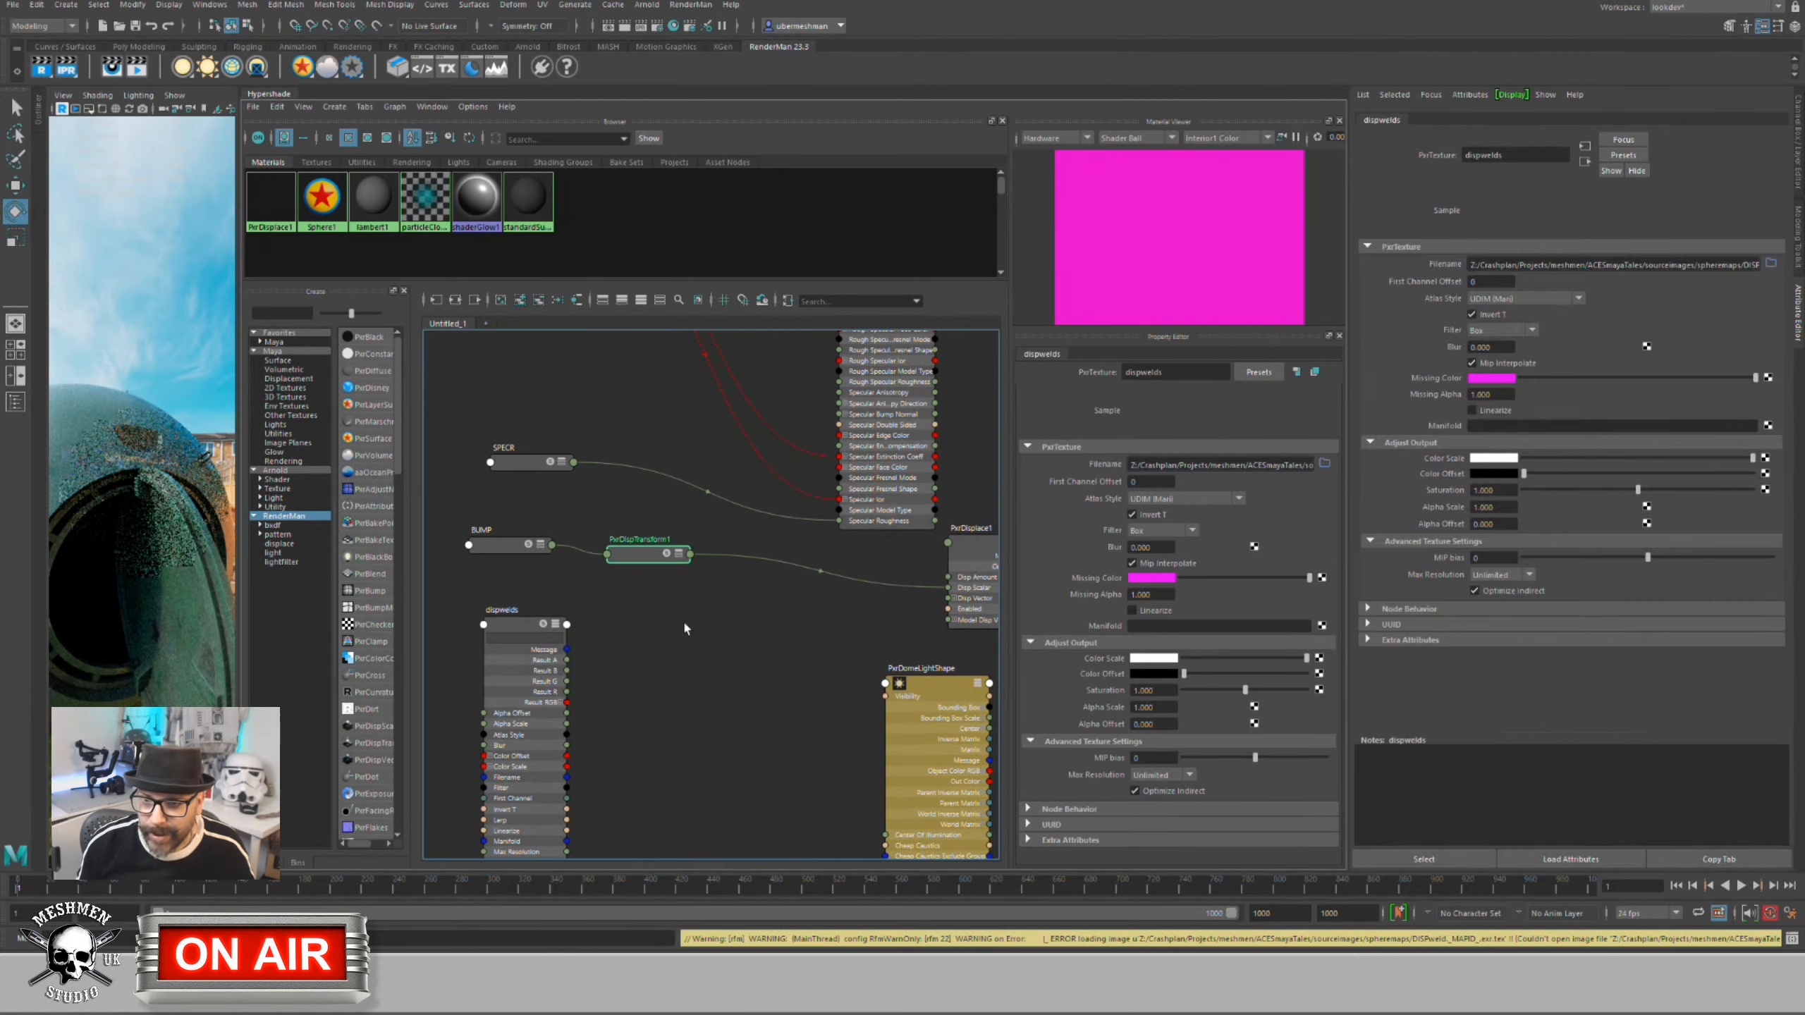
{"action": "left_click_drag", "start_coordinate": [525, 623], "coordinate": [521, 606]}
{"action": "middle_click_drag", "start_coordinate": [660, 609], "coordinate": [665, 606], "text": "alt"}
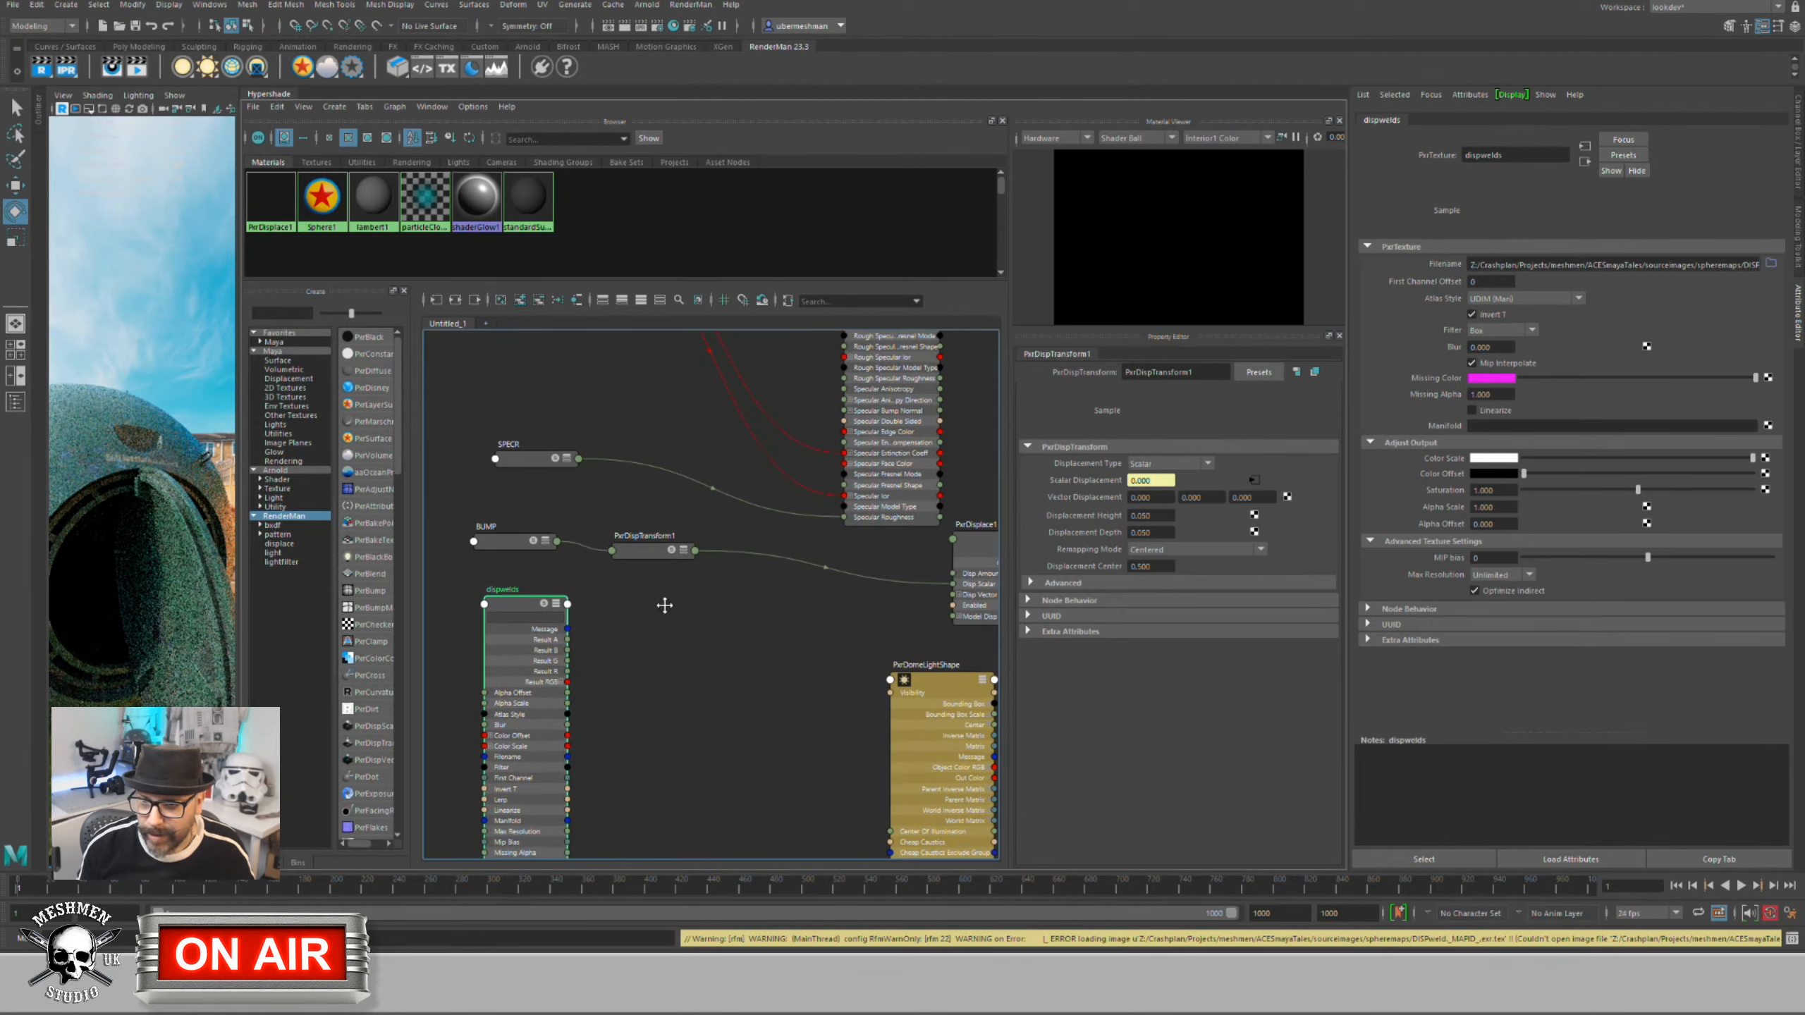
Step: Create a PxrDispScalarLayer node and place it beside the dispwelds texture node
{"action": "key", "text": "Tab"}
{"action": "type", "text": "pxrd"}
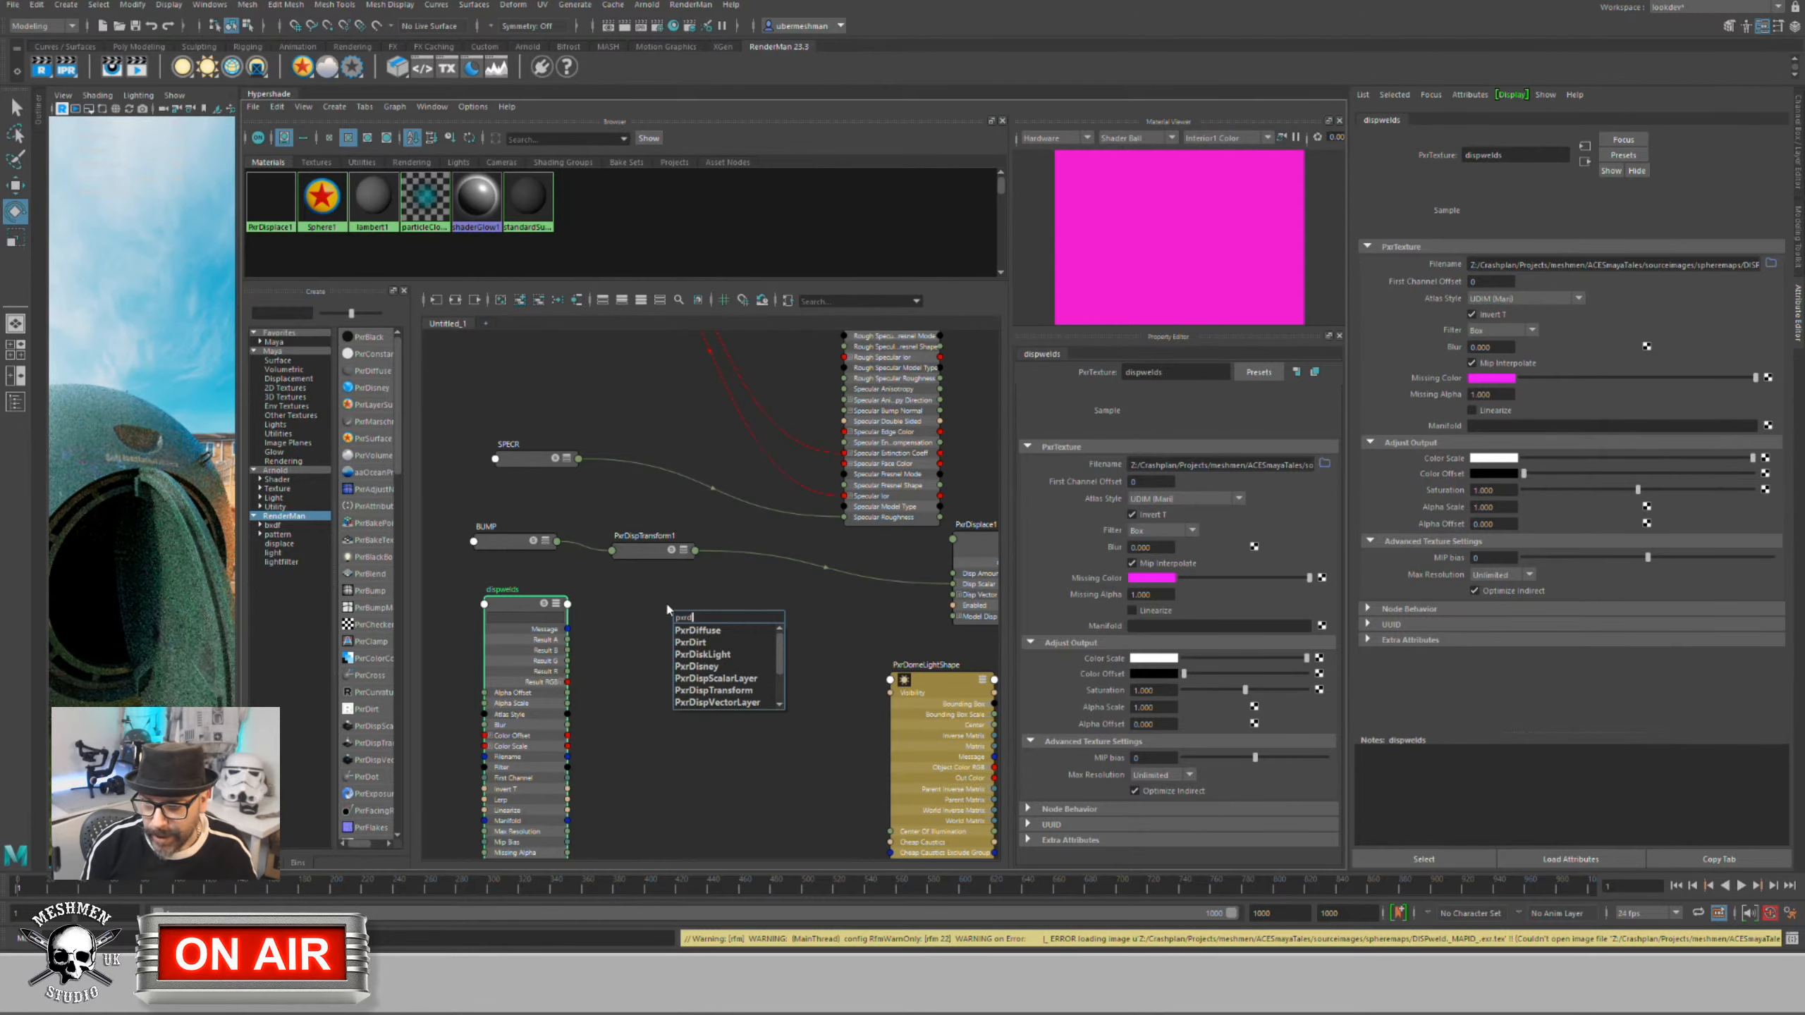
{"action": "key", "text": "Down"}
{"action": "key", "text": "Down"}
{"action": "key", "text": "Down"}
{"action": "key", "text": "Down"}
{"action": "key", "text": "Down"}
{"action": "key", "text": "Return"}
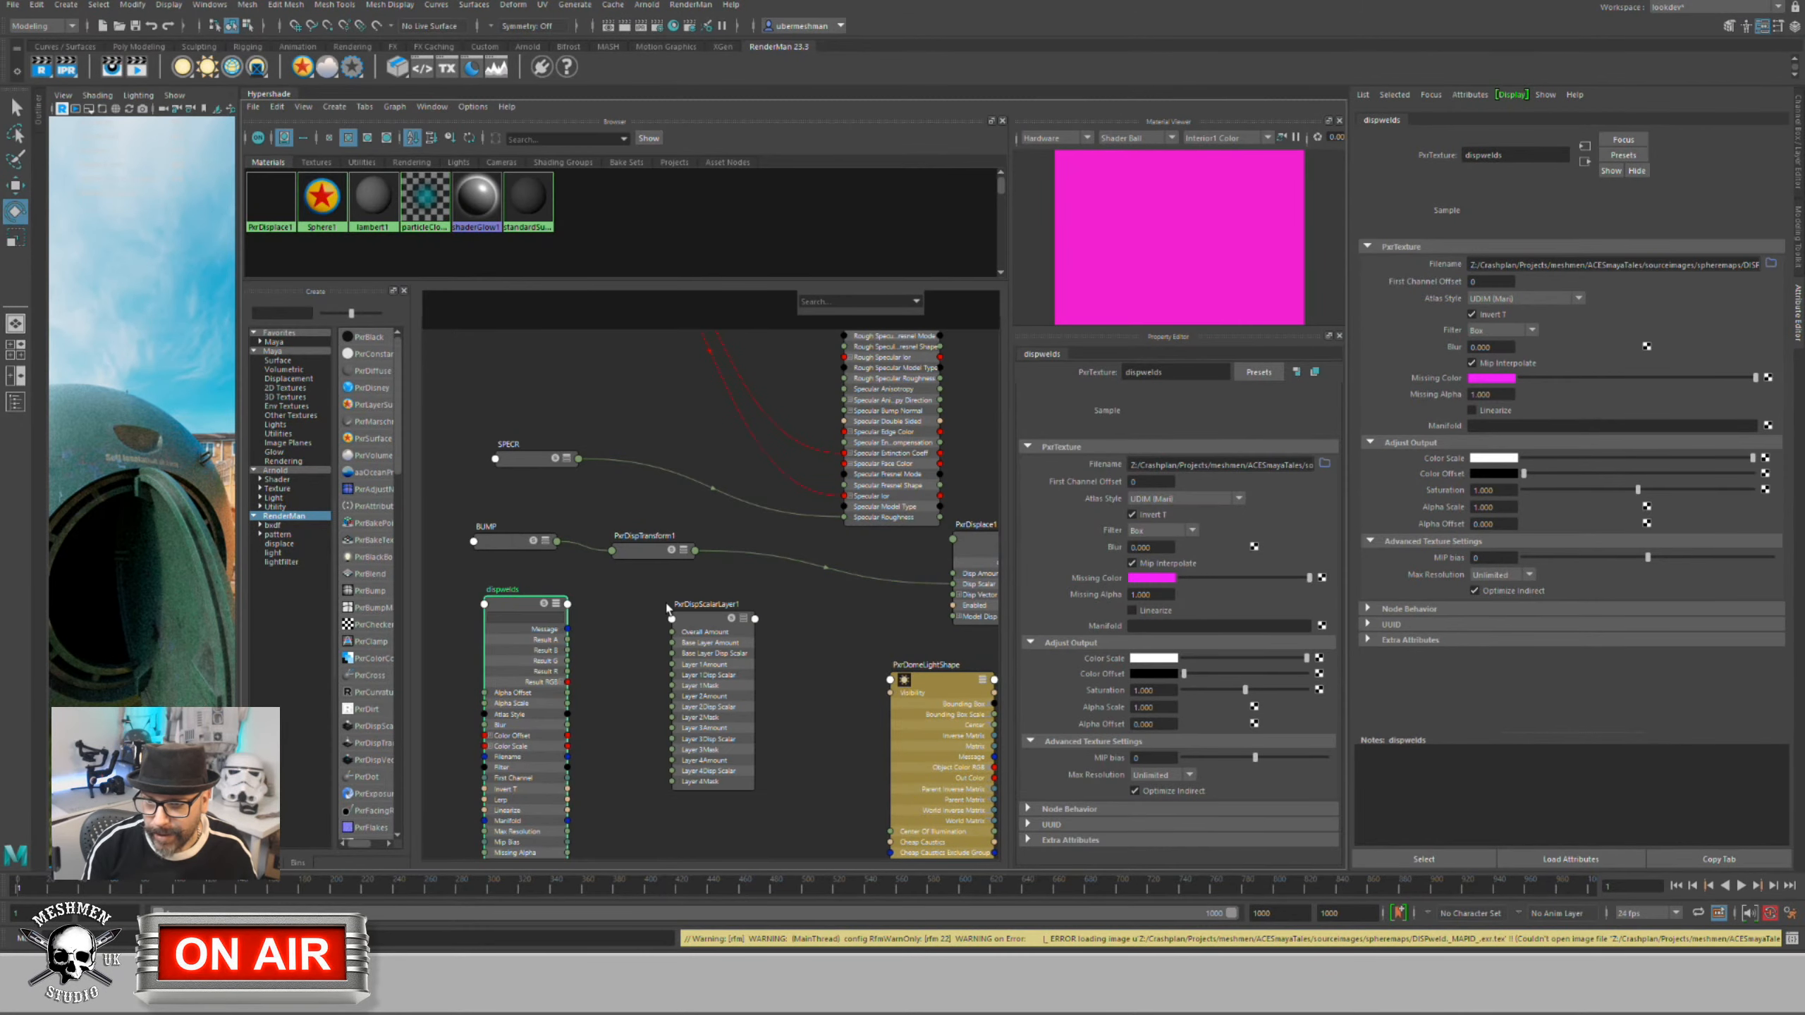
{"action": "left_click_drag", "start_coordinate": [707, 622], "coordinate": [714, 615]}
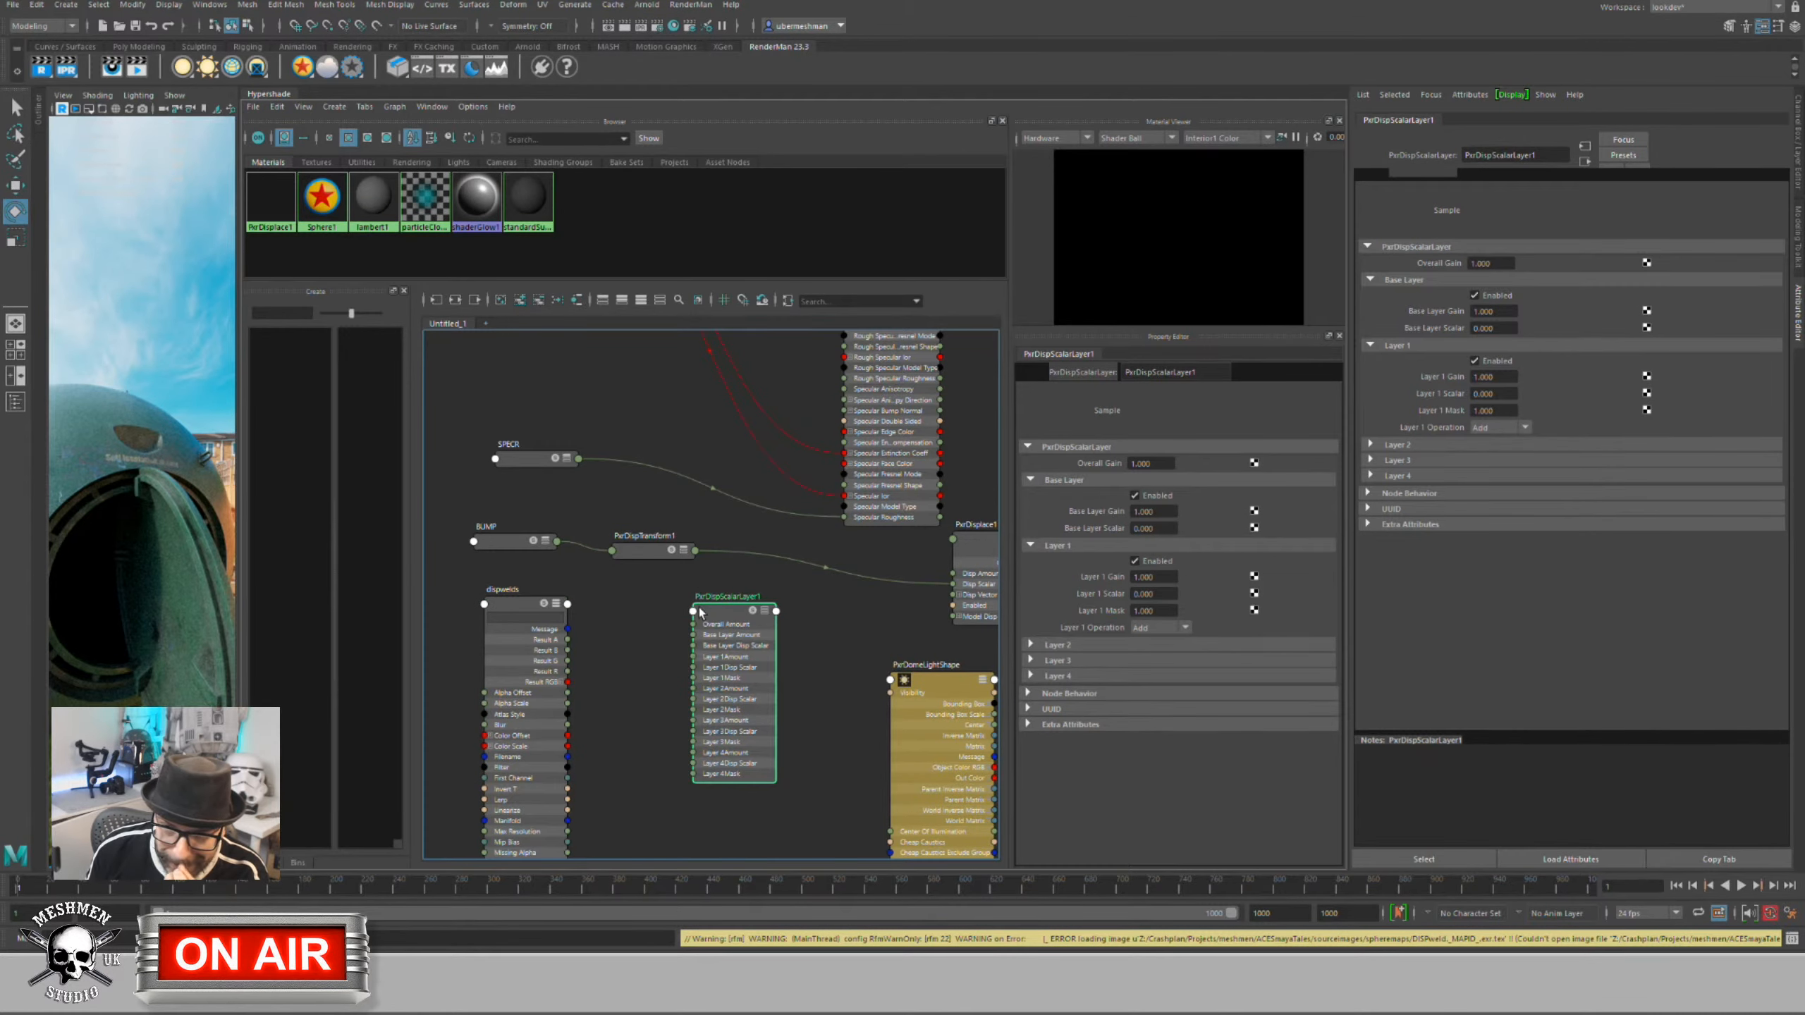
{"action": "left_click_drag", "start_coordinate": [499, 541], "coordinate": [495, 536]}
{"action": "left_click_drag", "start_coordinate": [532, 612], "coordinate": [533, 612]}
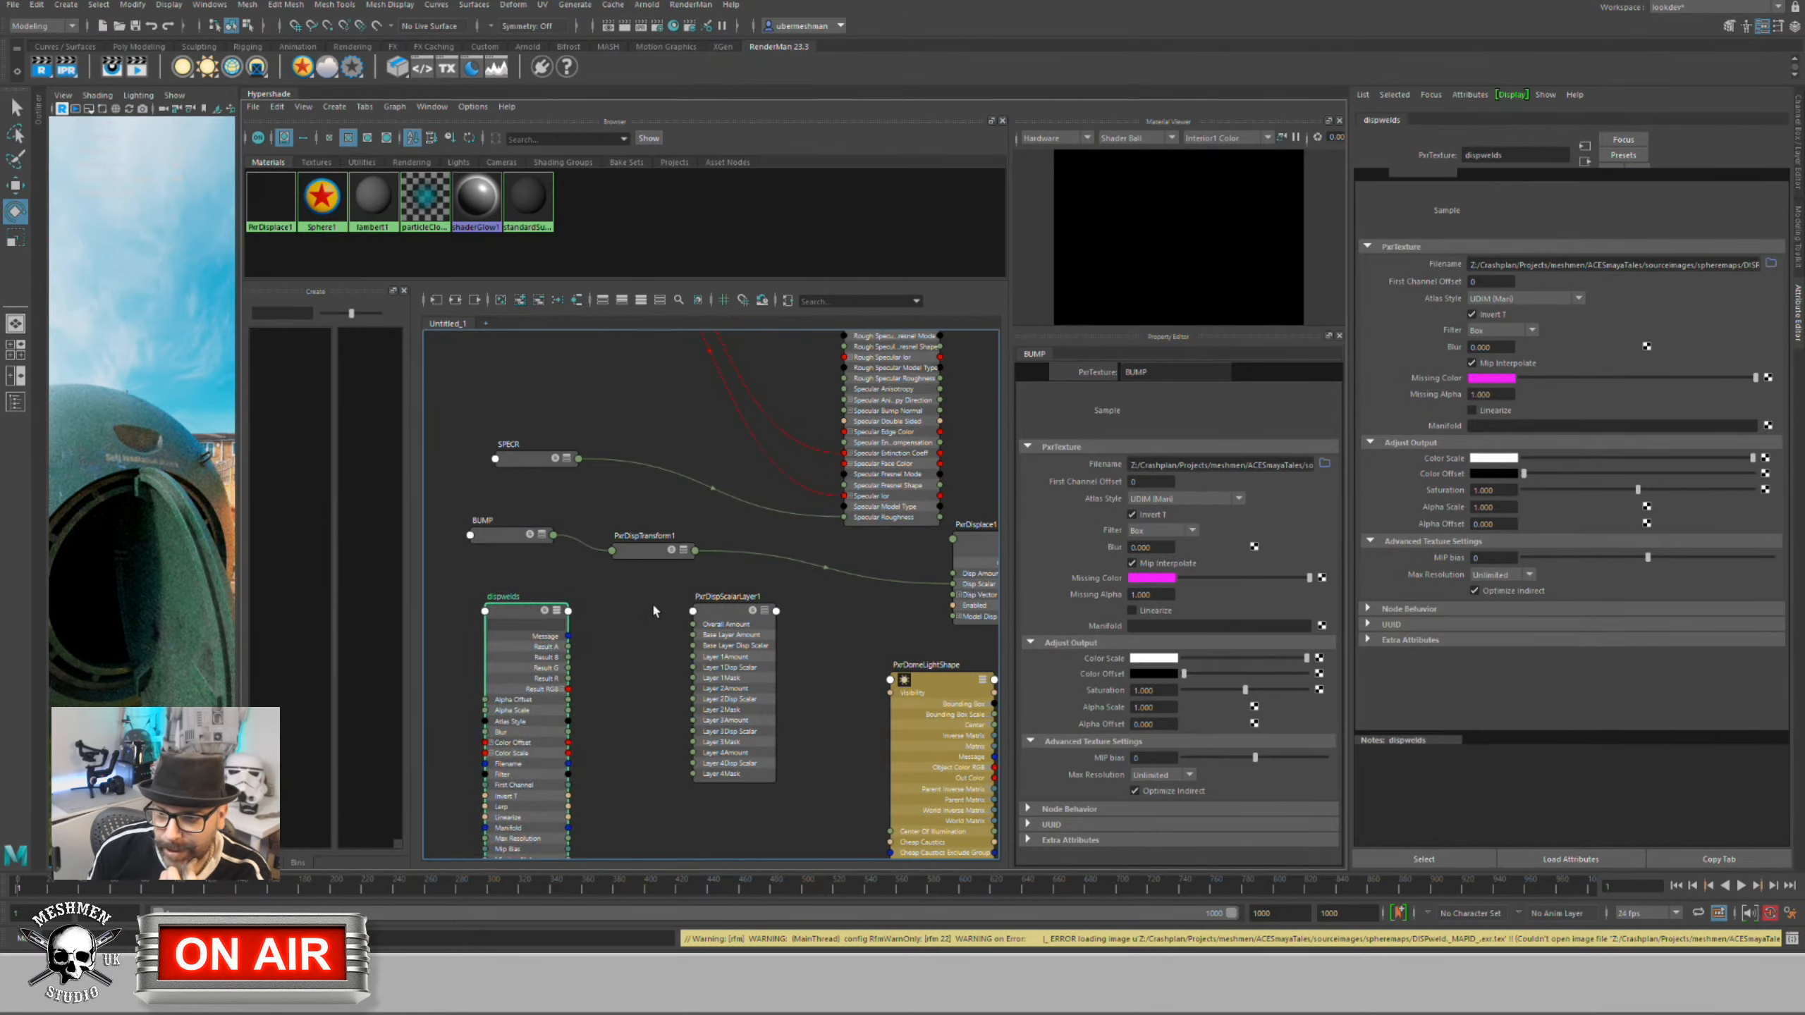
{"action": "left_click_drag", "start_coordinate": [732, 628], "coordinate": [727, 627]}
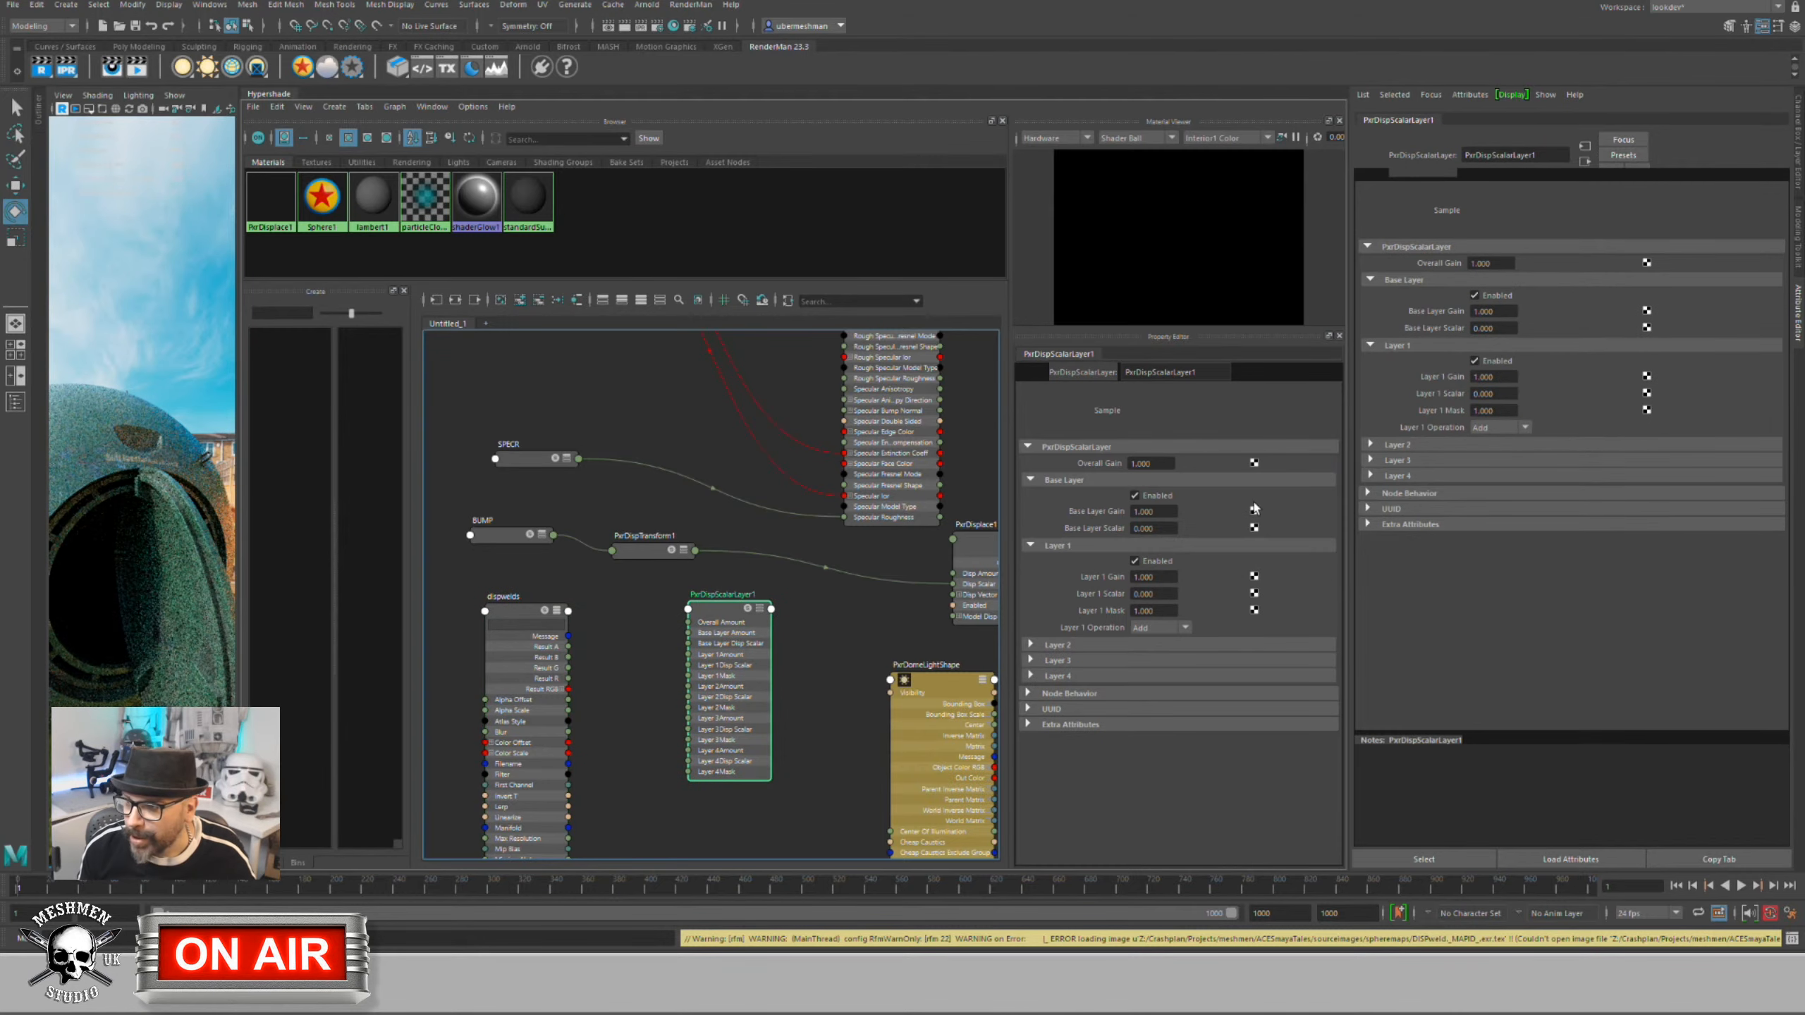
Step: Hide the Attribute Editor, widen the viewport and frame the whole pod in the render
{"action": "left_click", "coordinate": [1798, 313]}
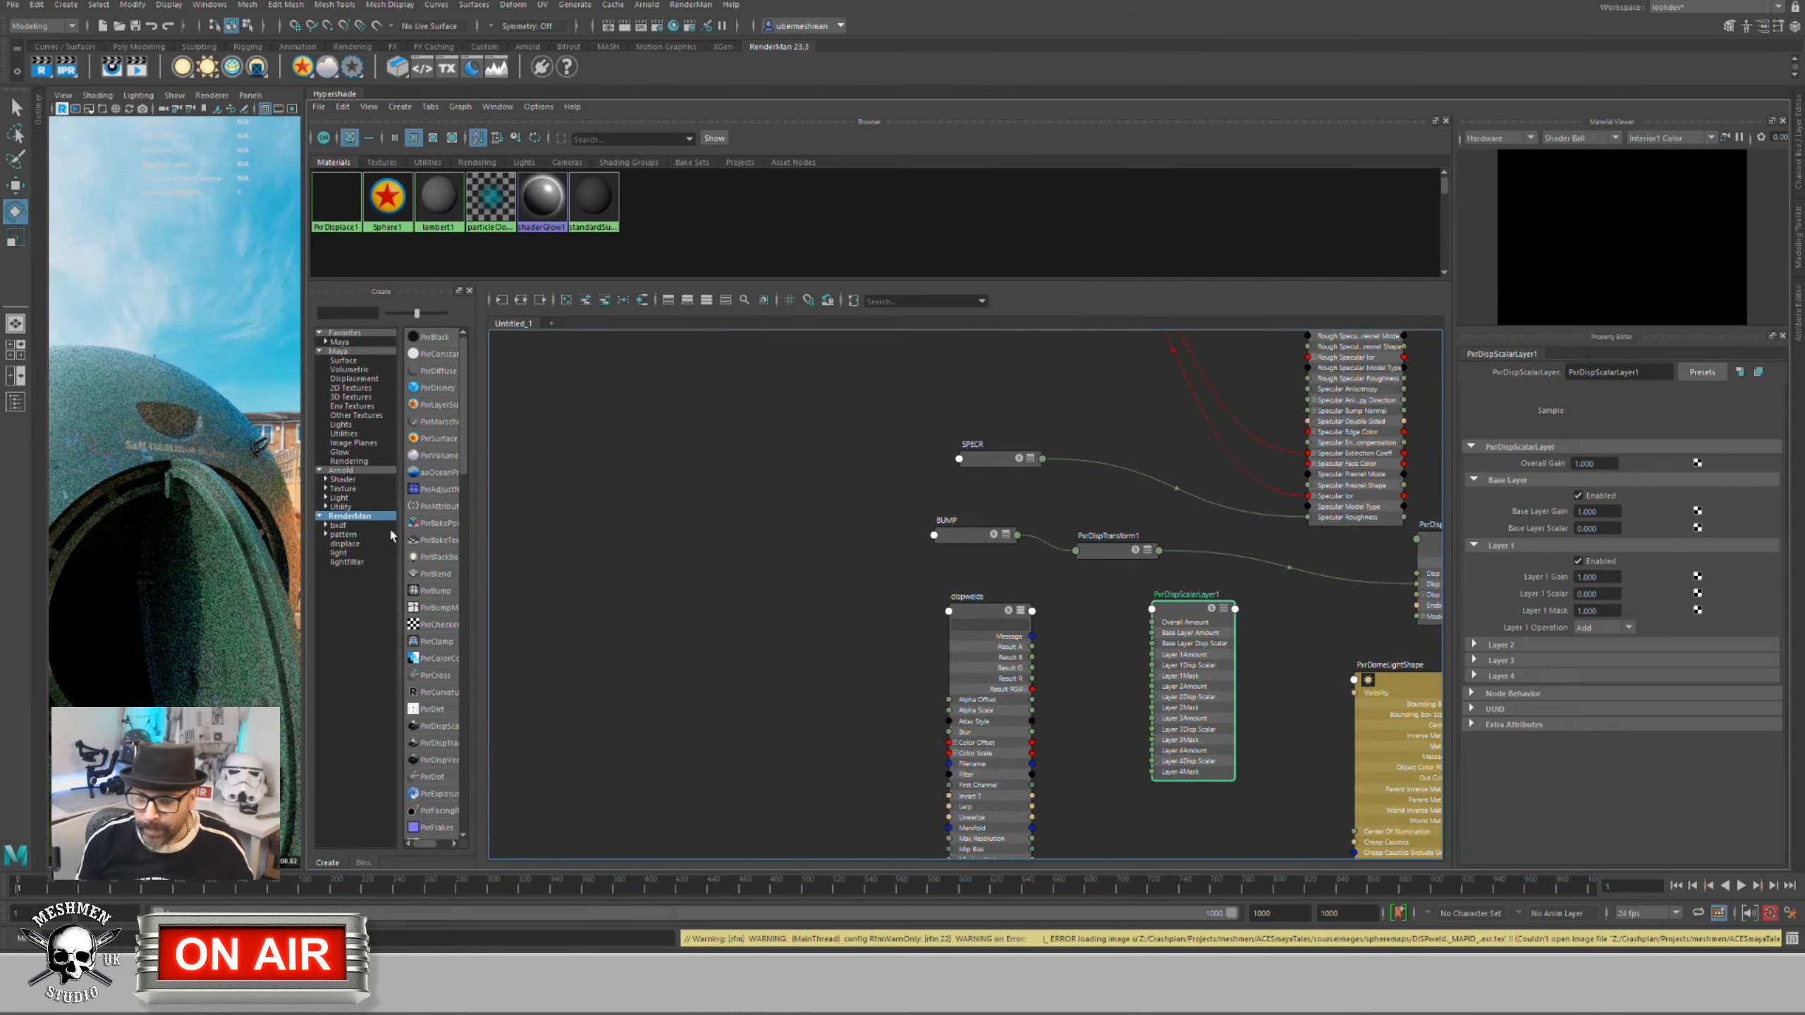
{"action": "left_click_drag", "start_coordinate": [305, 508], "coordinate": [725, 513]}
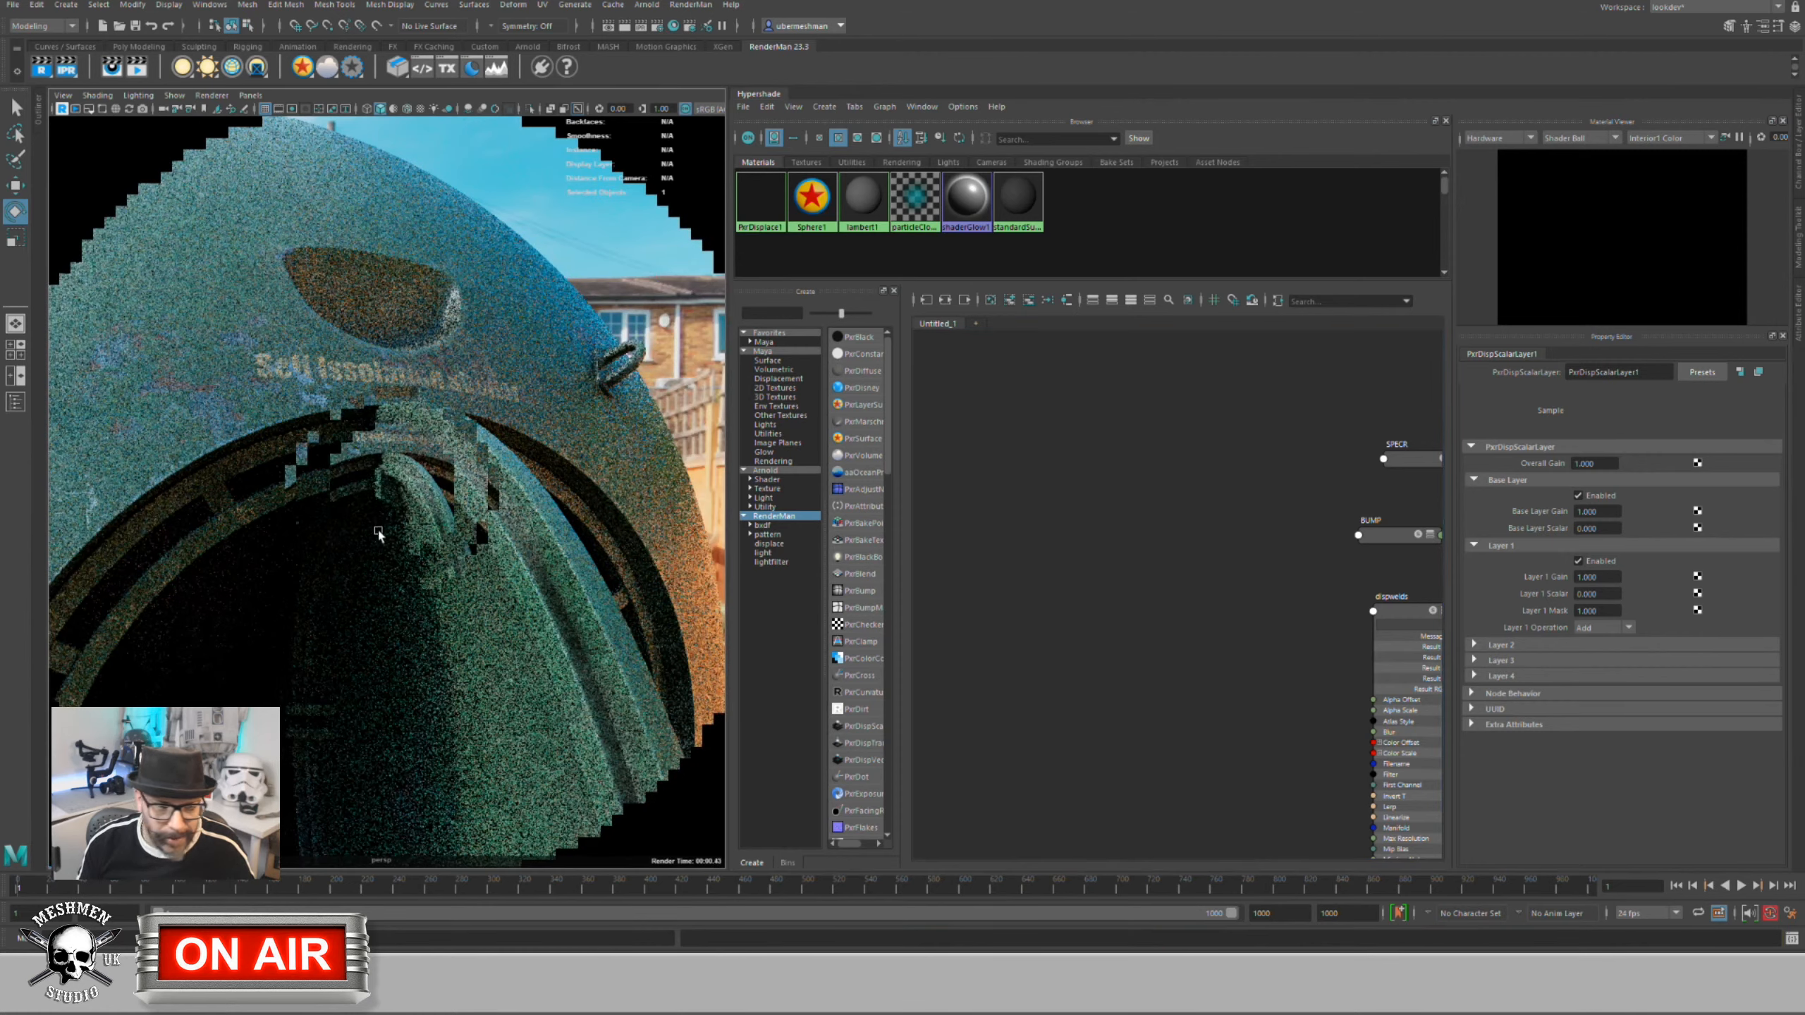
{"action": "scroll", "coordinate": [412, 529], "scroll_direction": "down", "scroll_amount": 5}
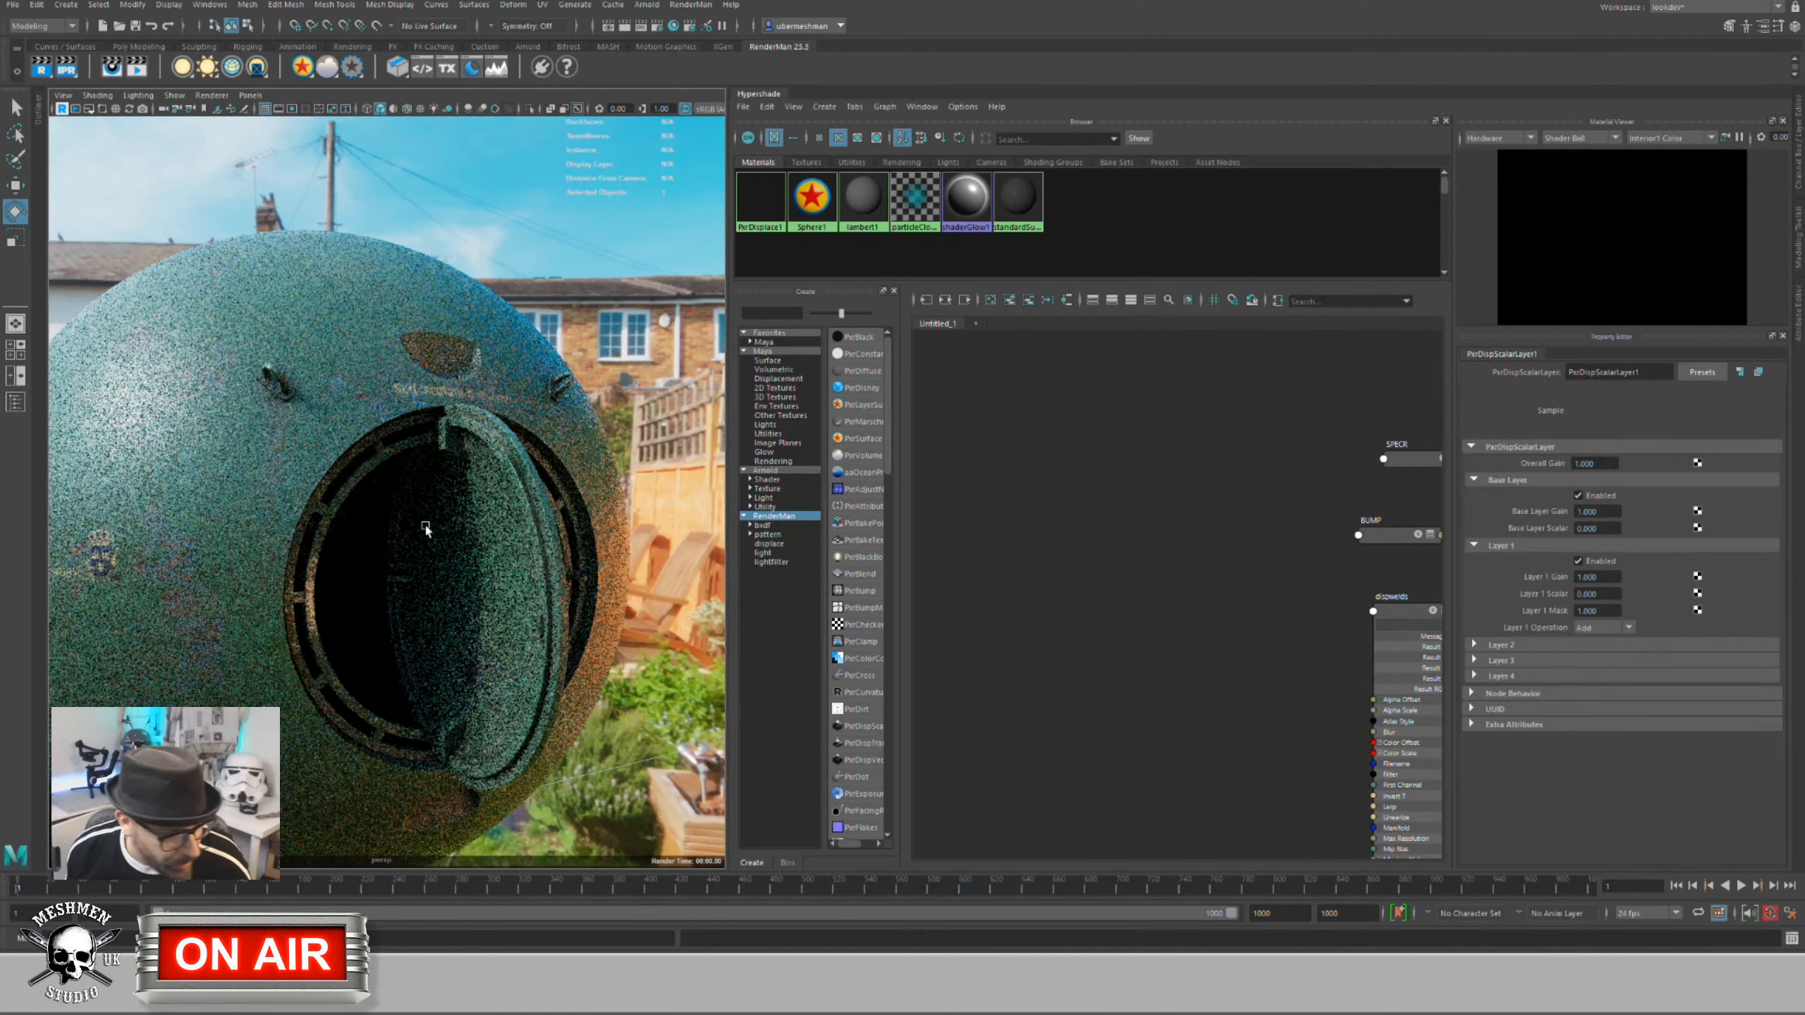
{"action": "right_click_drag", "start_coordinate": [429, 527], "coordinate": [414, 522], "text": "alt"}
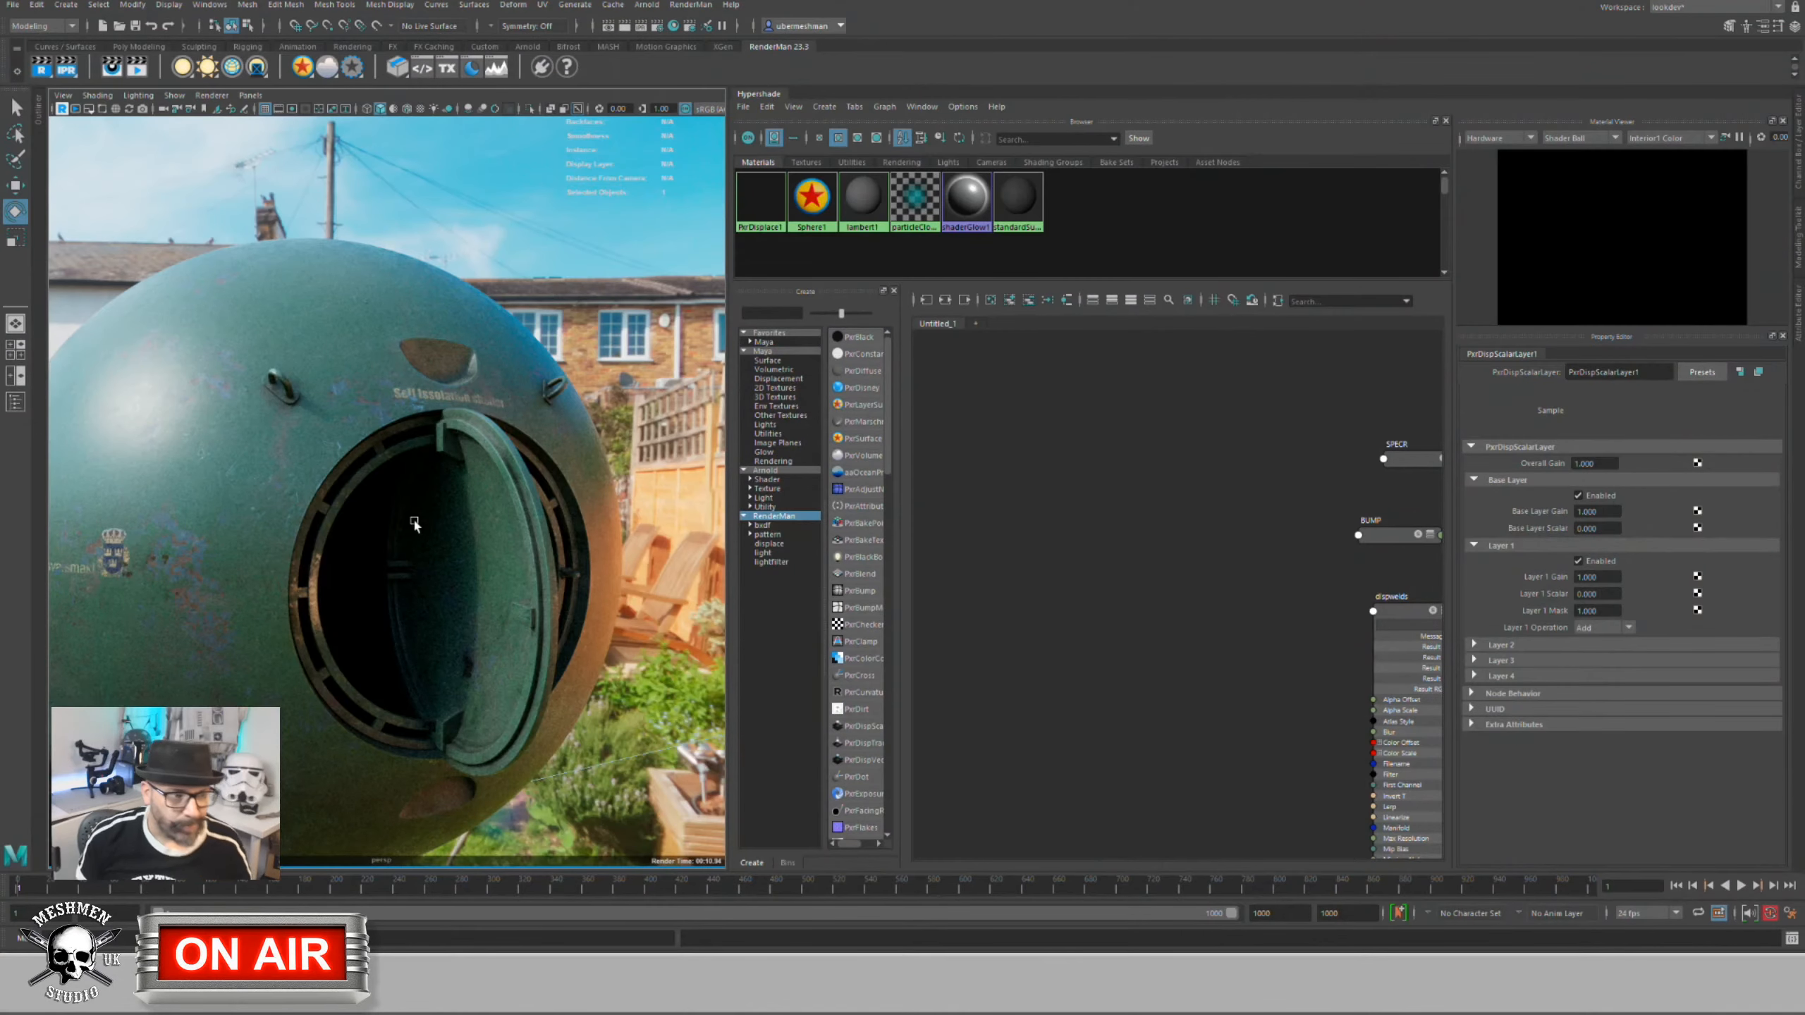
Step: Connect Result F of PxrDispScalarLayer1 to the Disp Scalar input of PxrDisplace1, replacing the PxrDispTransform1 connection
{"action": "middle_click_drag", "start_coordinate": [1243, 615], "coordinate": [1089, 586], "text": "alt"}
{"action": "middle_click_drag", "start_coordinate": [1253, 568], "coordinate": [1113, 557], "text": "alt"}
{"action": "left_click_drag", "start_coordinate": [1347, 577], "coordinate": [1355, 578]}
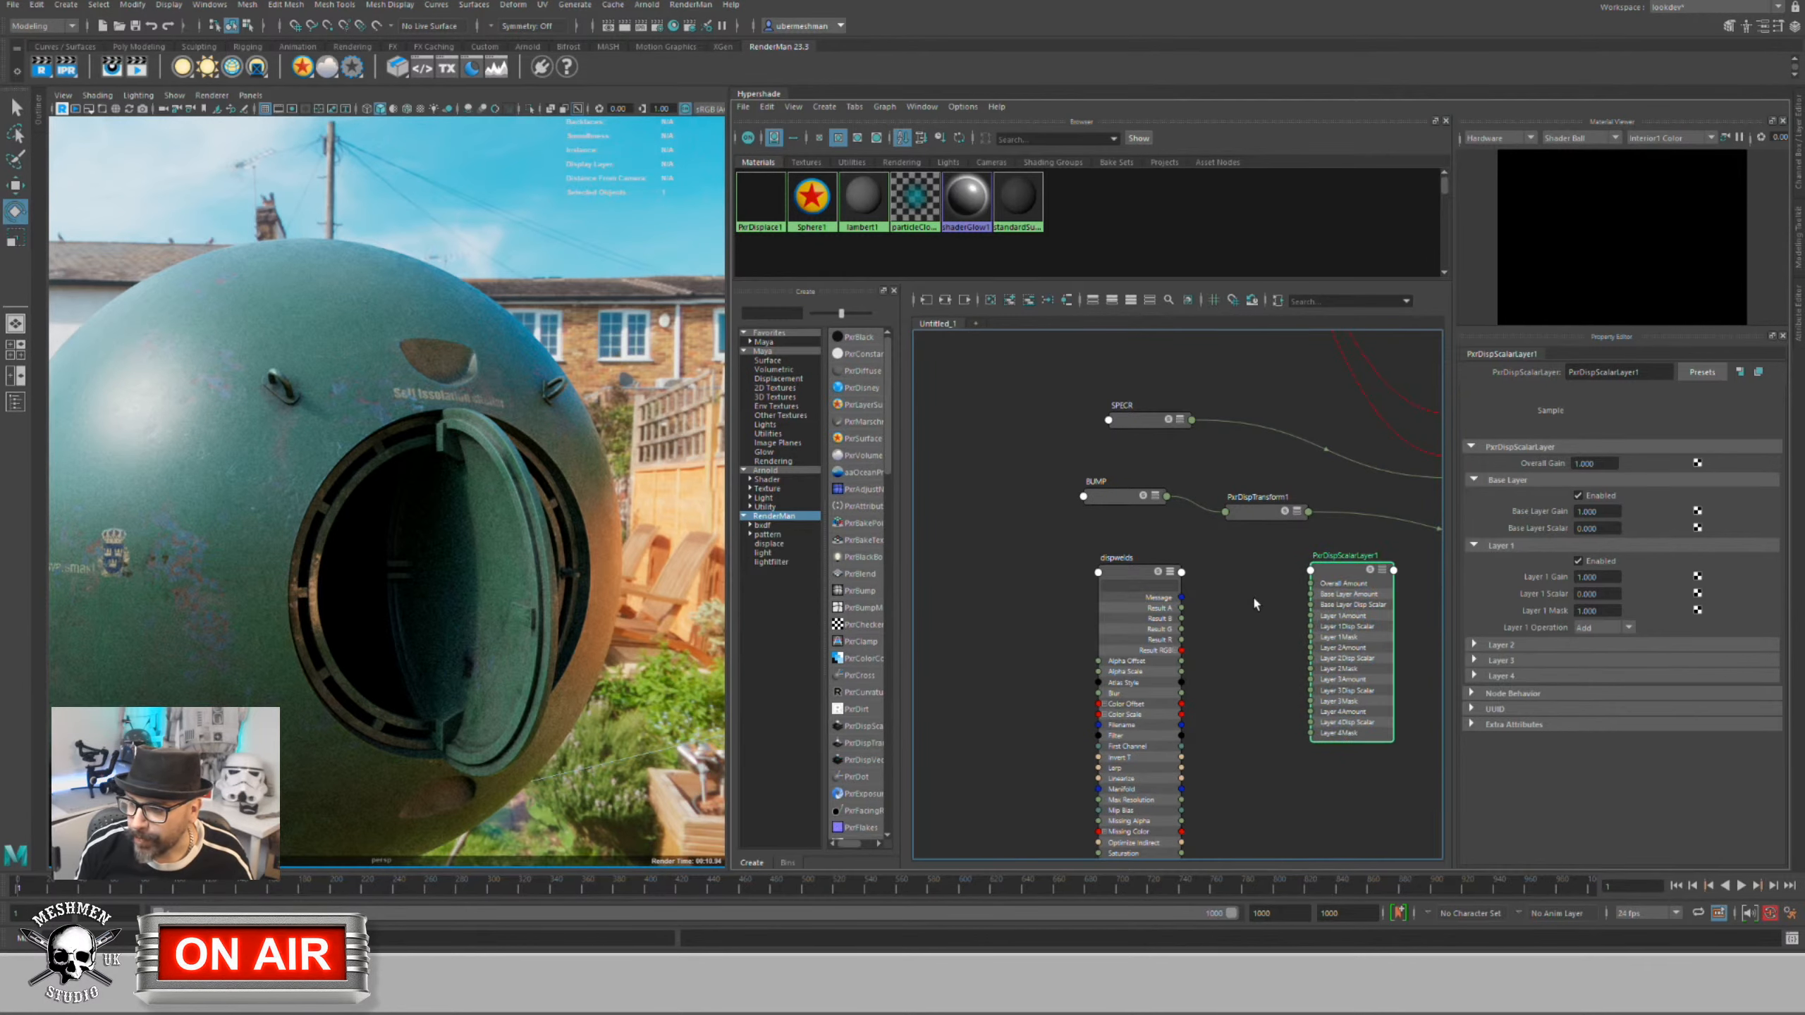
{"action": "middle_click_drag", "start_coordinate": [1253, 597], "coordinate": [1085, 590], "text": "alt"}
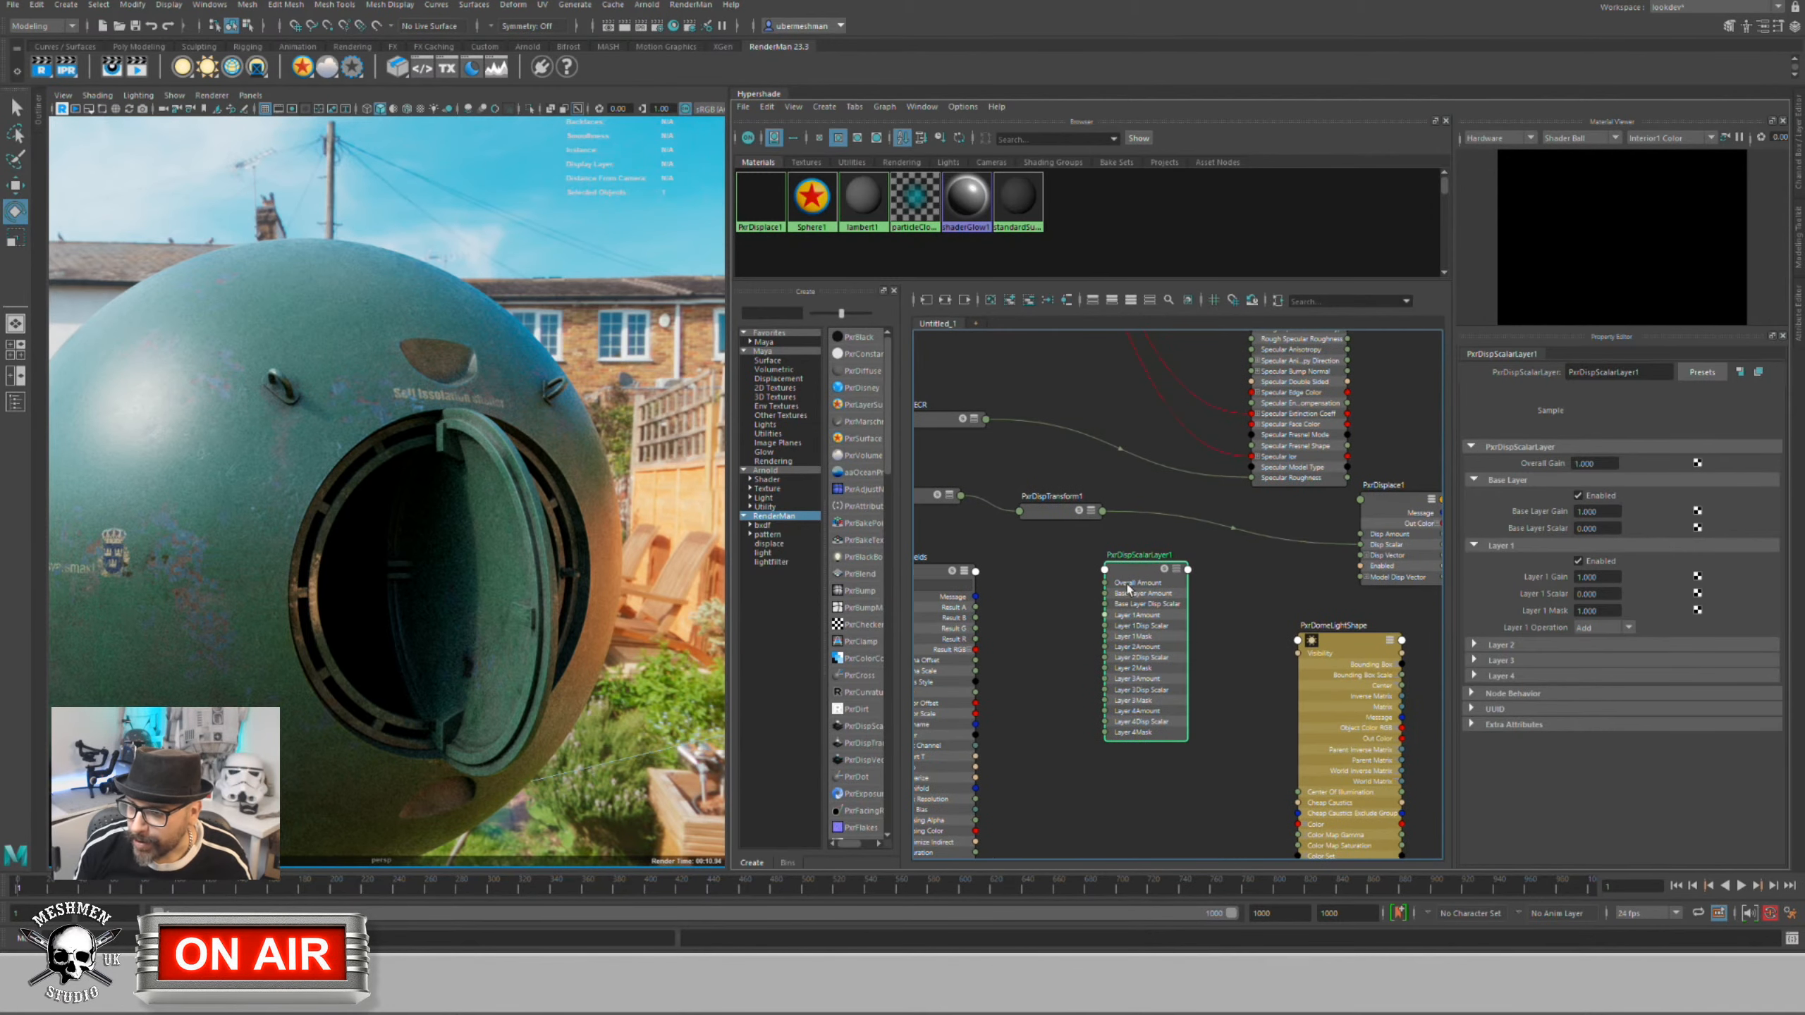
{"action": "key", "text": "3"}
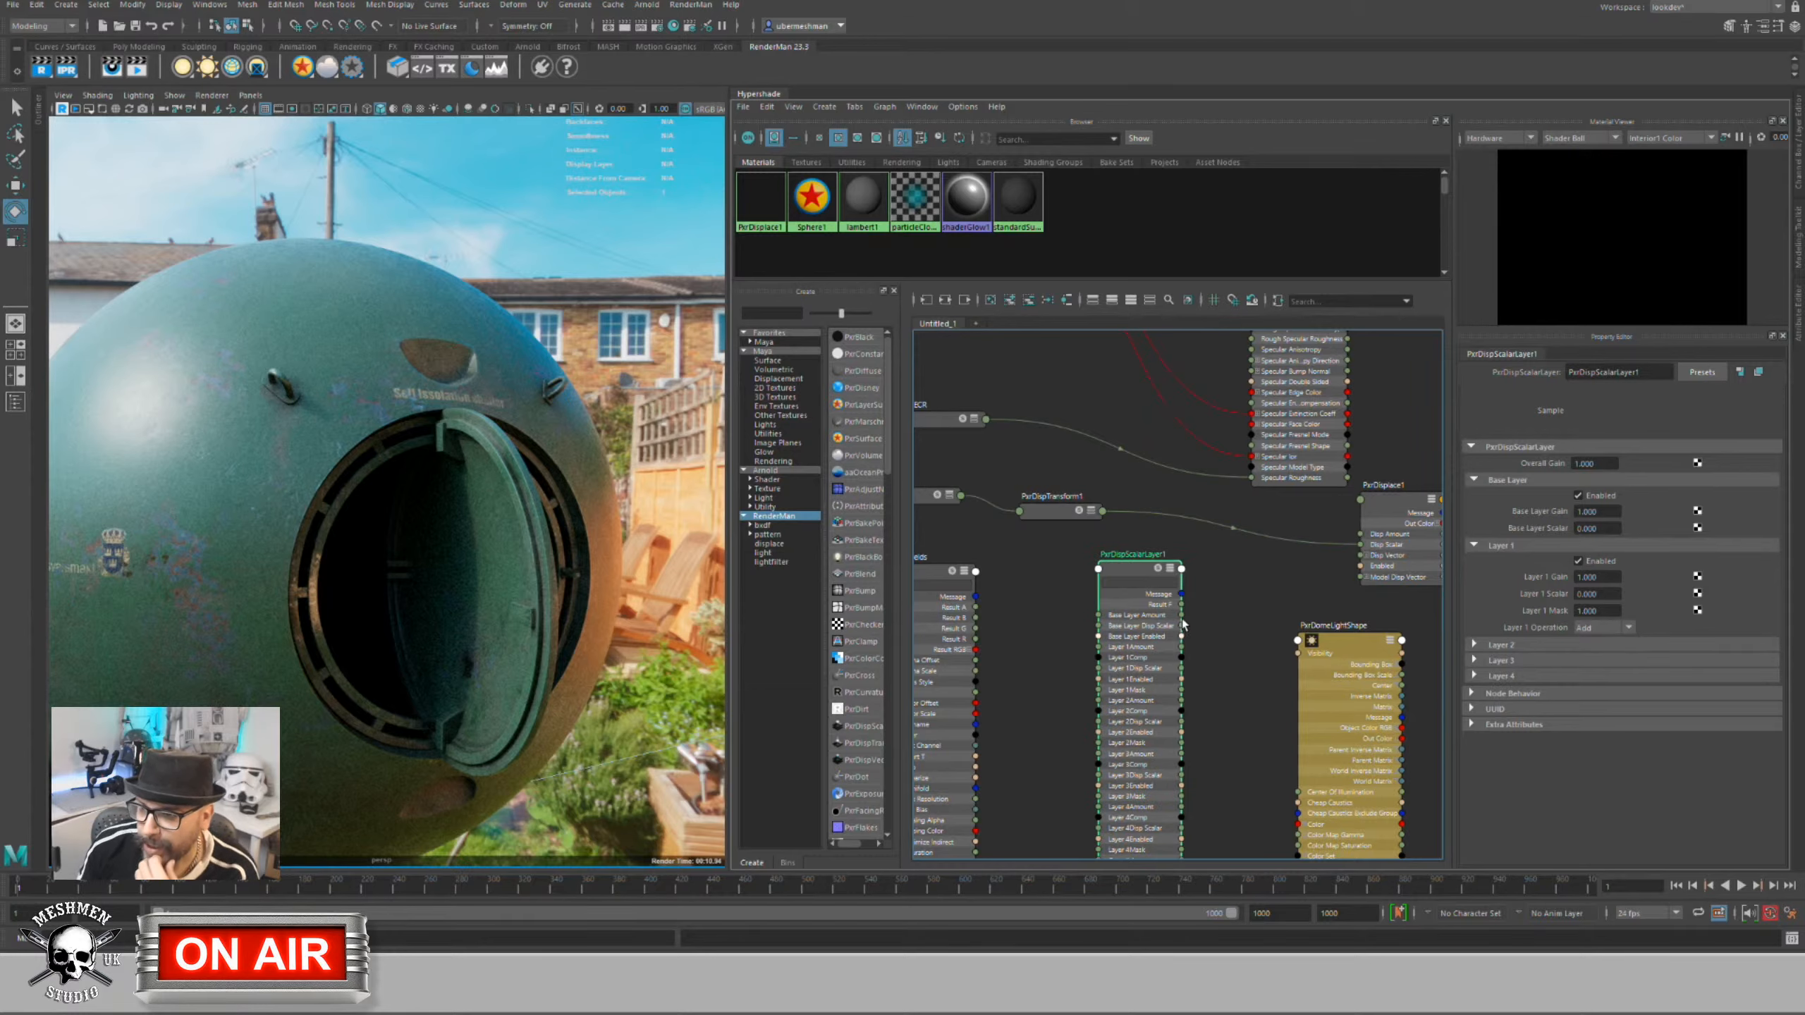
{"action": "left_click_drag", "start_coordinate": [1183, 606], "coordinate": [1363, 545]}
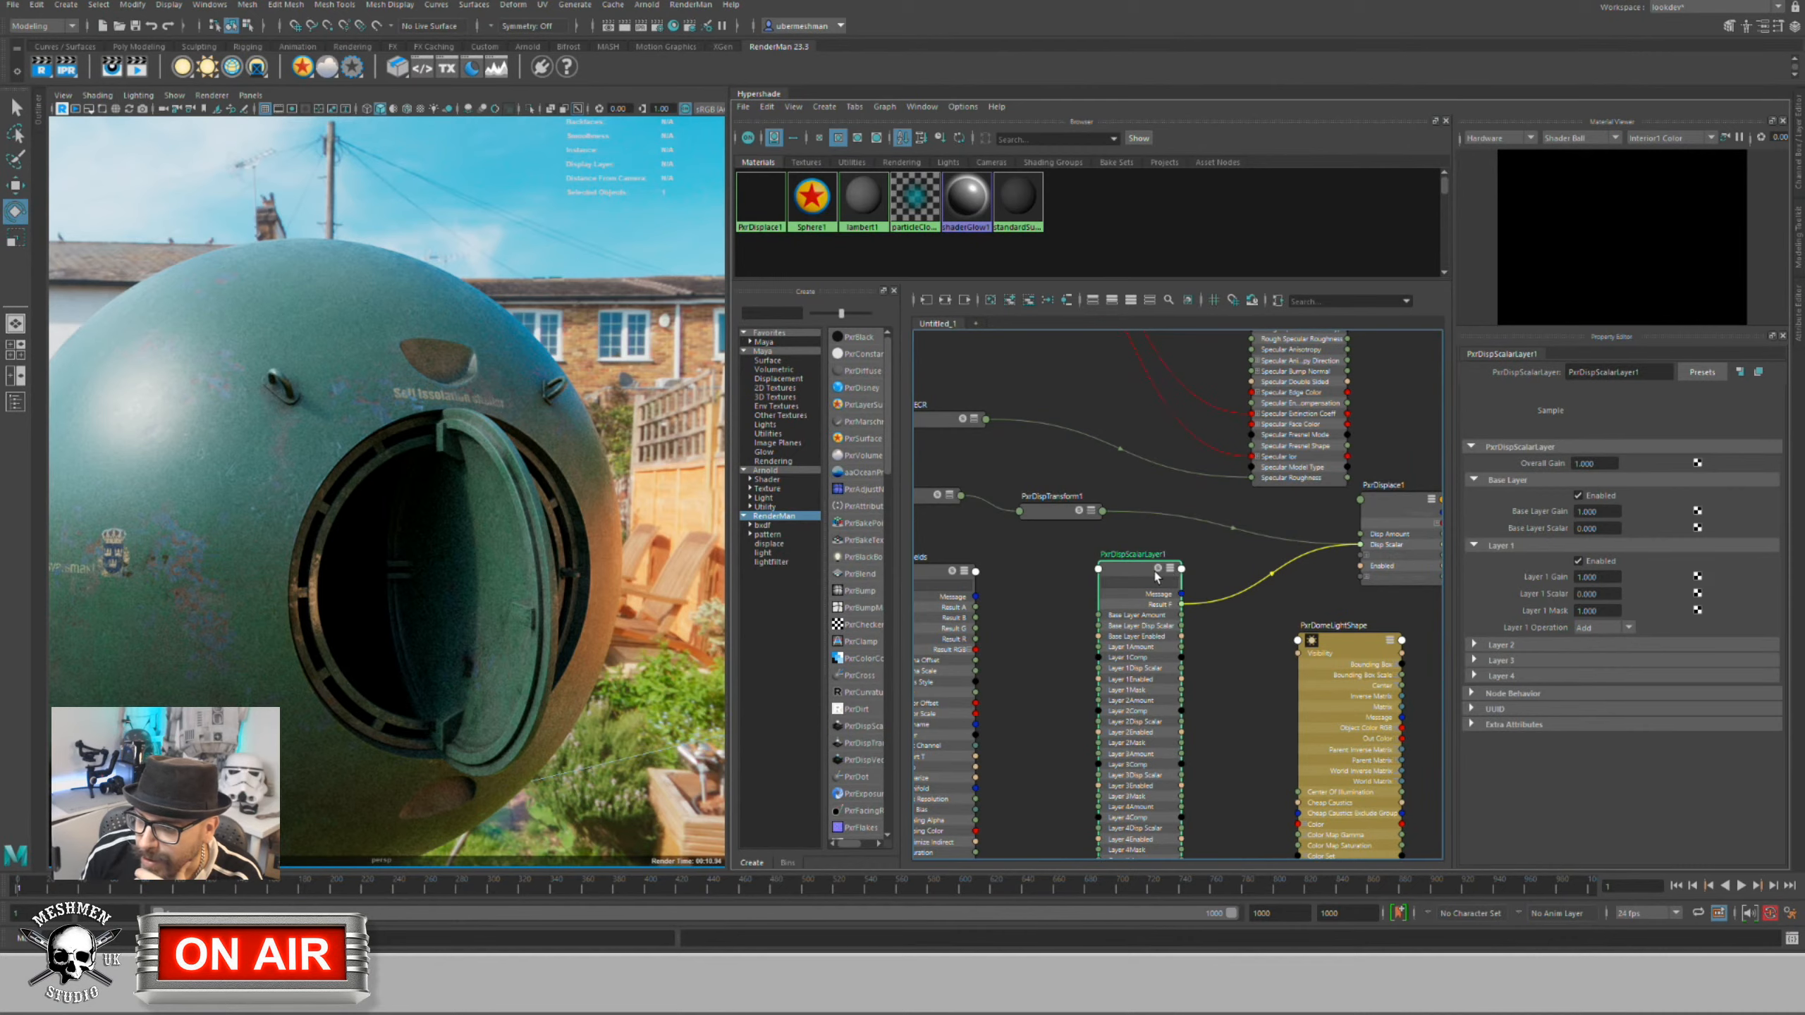
{"action": "left_click_drag", "start_coordinate": [1145, 569], "coordinate": [1180, 542]}
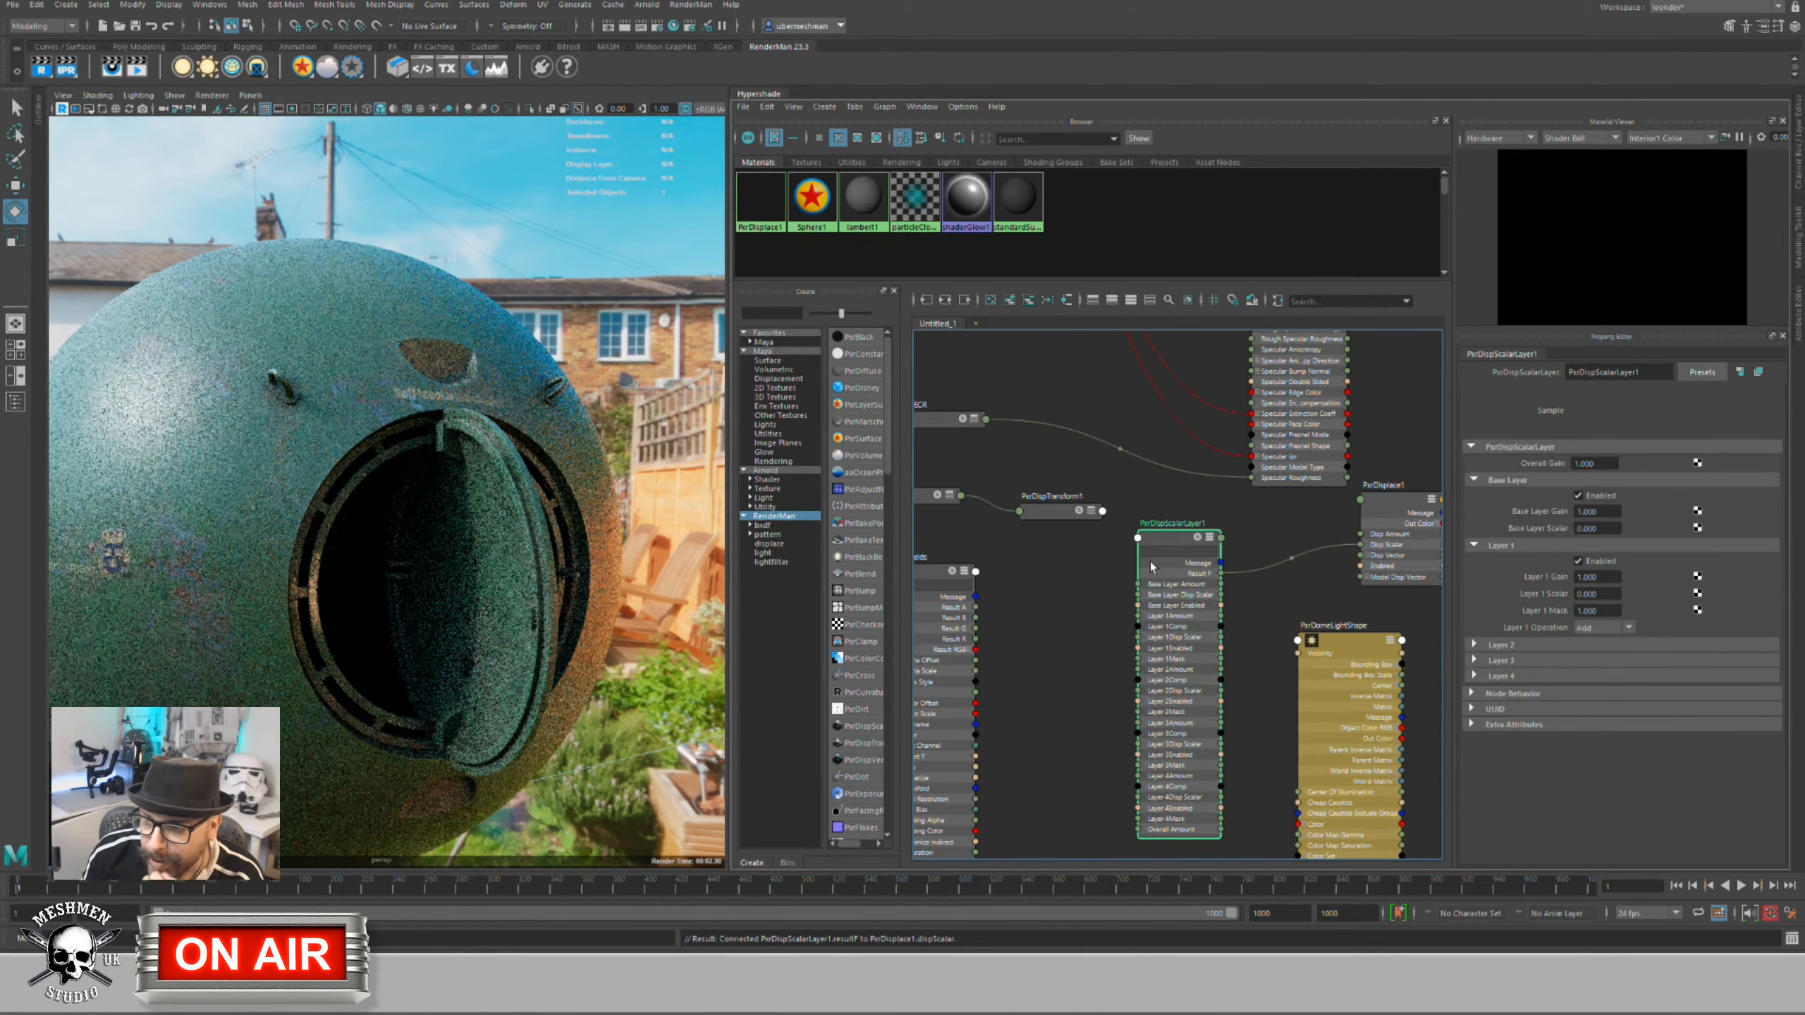
{"action": "left_click_drag", "start_coordinate": [1170, 540], "coordinate": [1190, 525]}
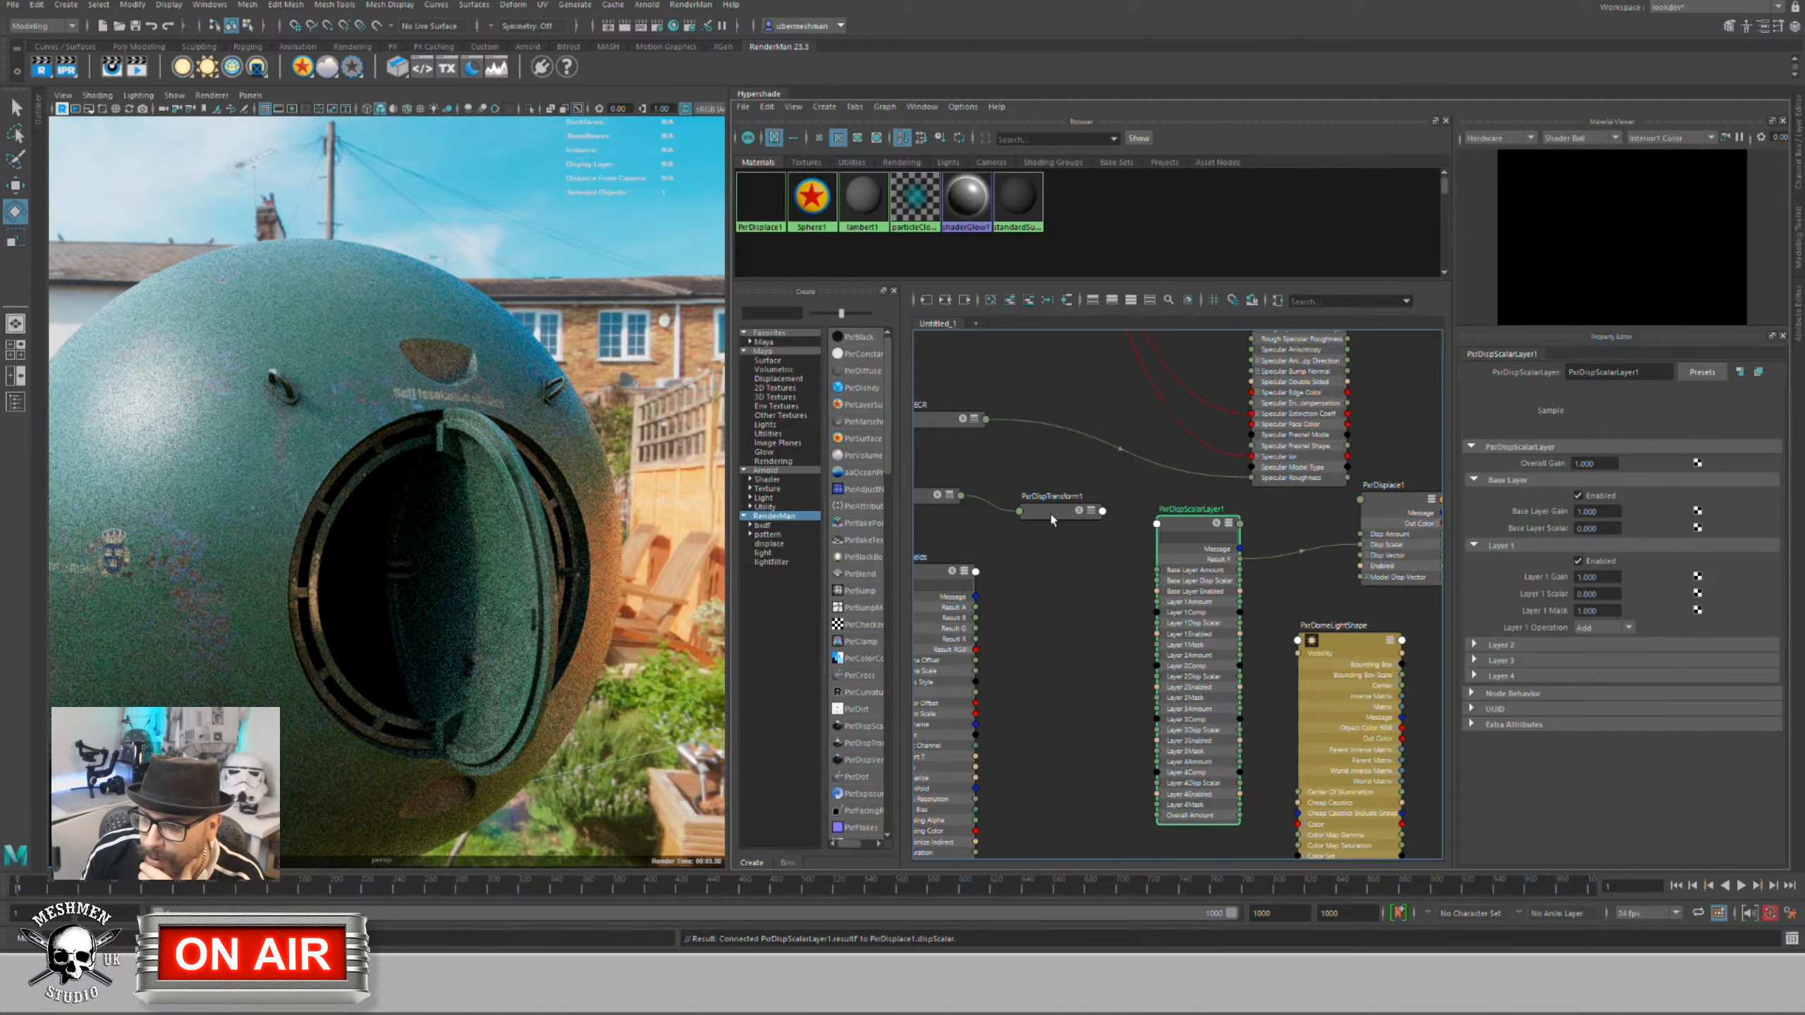
Step: Connect Result F of PxrDispTransform1 to the Base Layer Disp Scalar input of PxrDispScalarLayer1 and collapse the transform node
{"action": "left_click_drag", "start_coordinate": [1051, 519], "coordinate": [1053, 519]}
{"action": "key", "text": "3"}
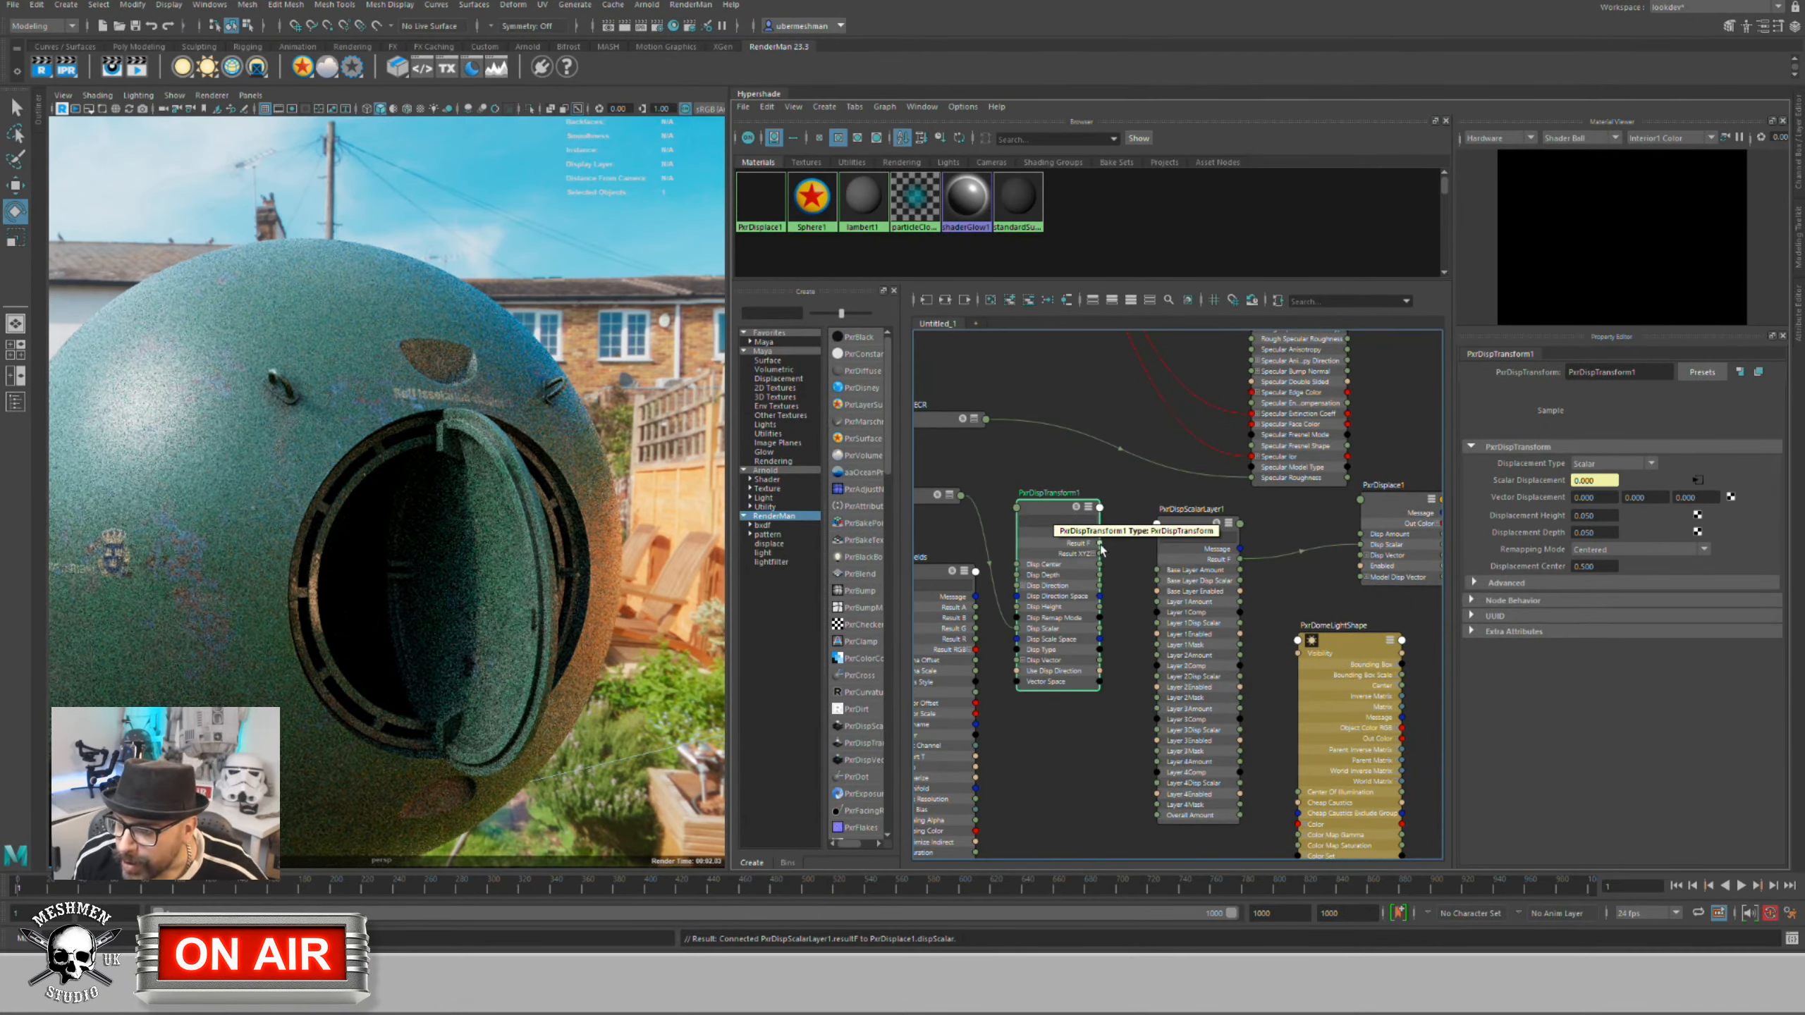
{"action": "left_click_drag", "start_coordinate": [1108, 553], "coordinate": [1158, 588]}
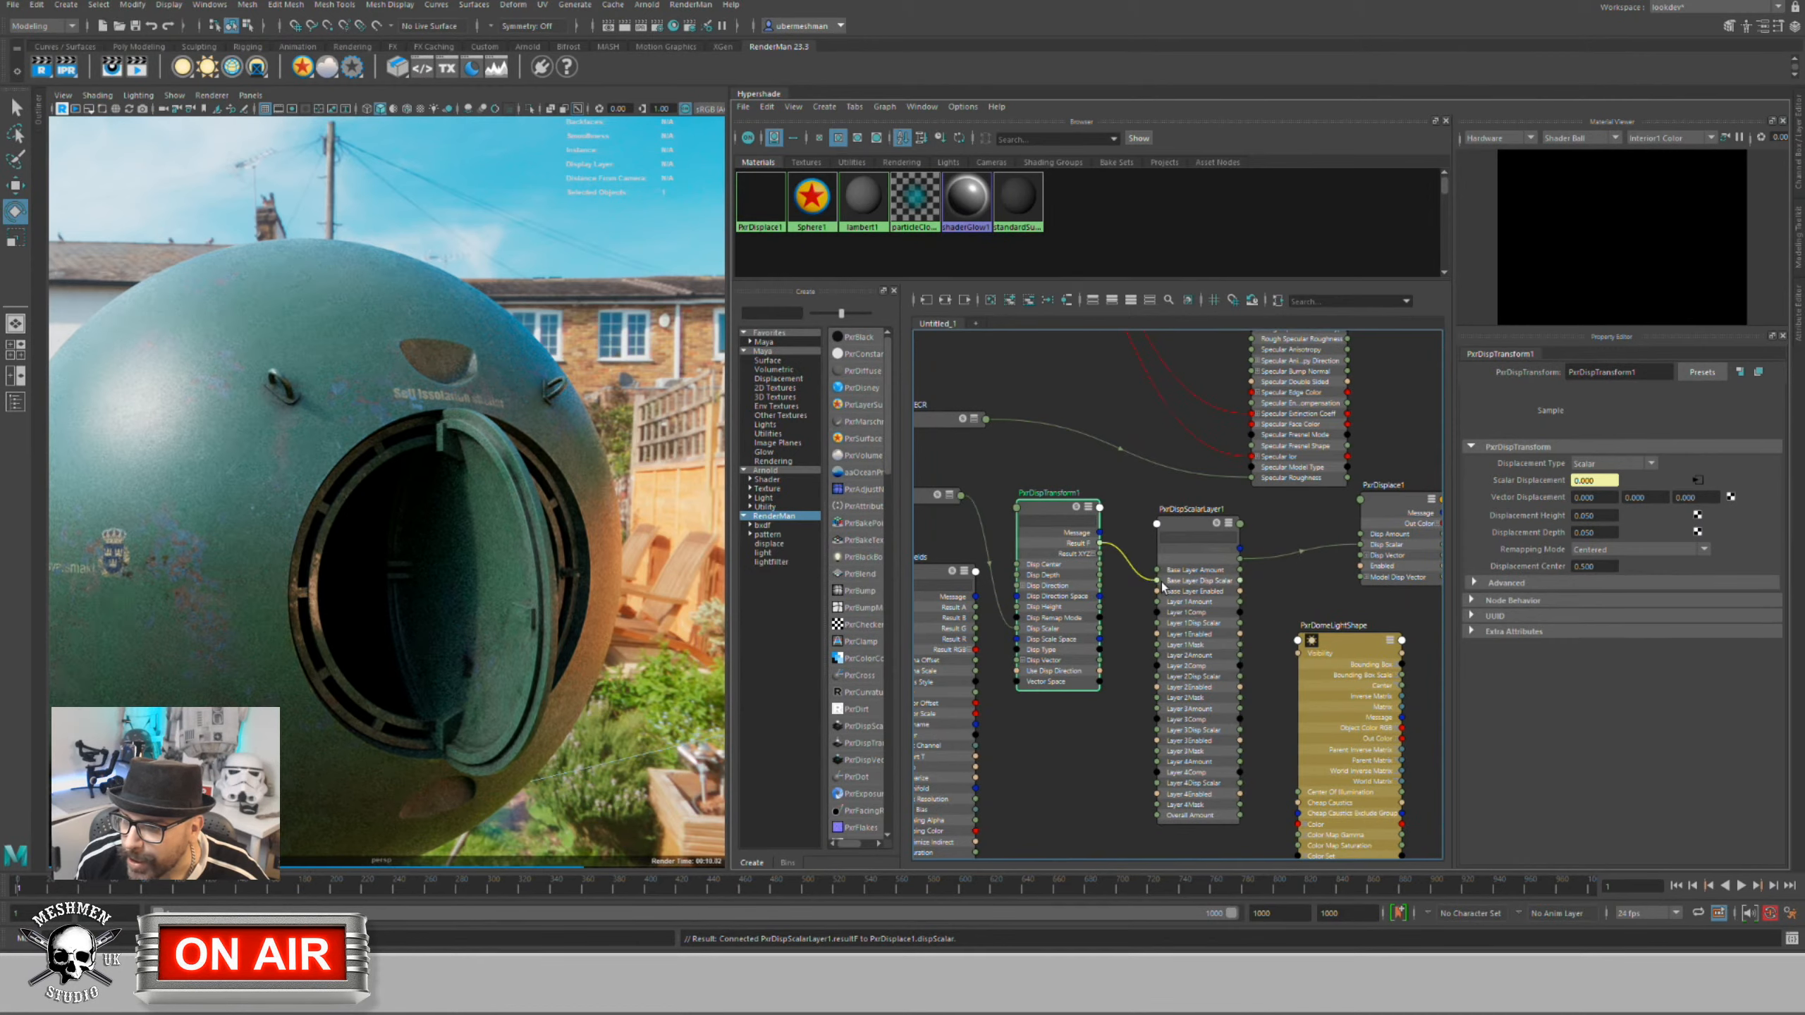
{"action": "left_click_drag", "start_coordinate": [1162, 581], "coordinate": [1162, 581]}
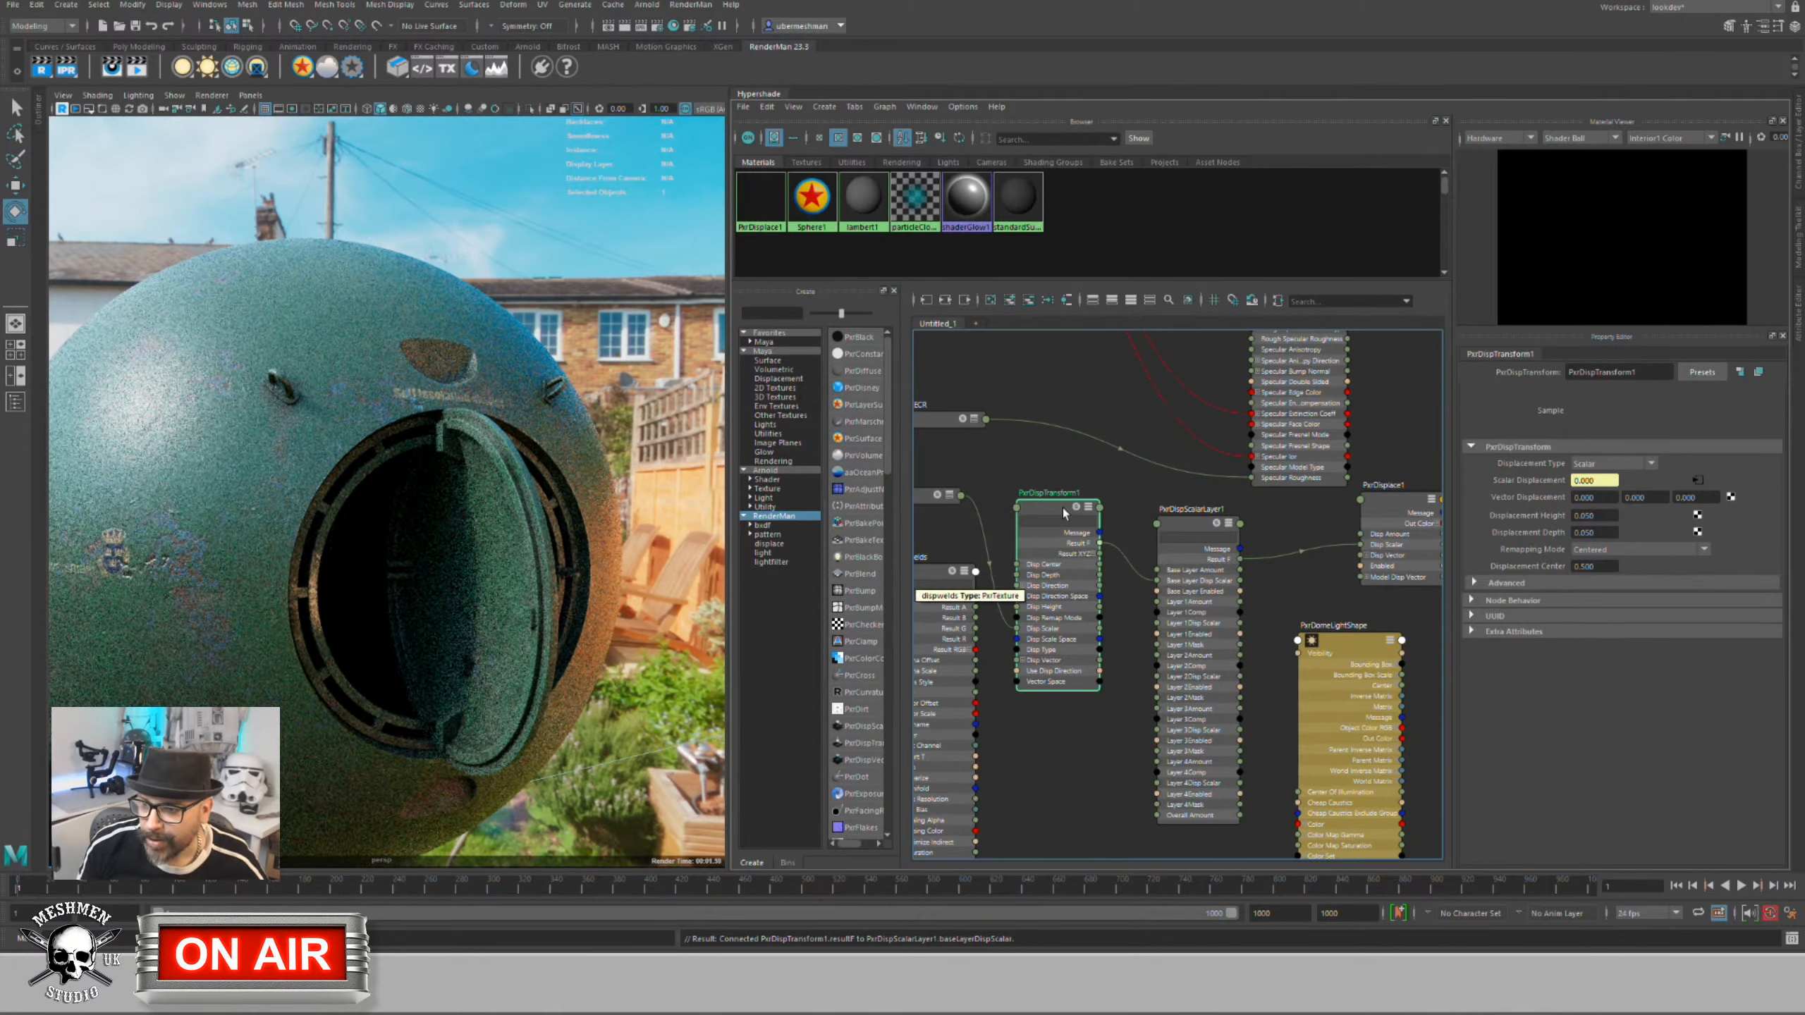
{"action": "left_click_drag", "start_coordinate": [1063, 511], "coordinate": [1075, 512]}
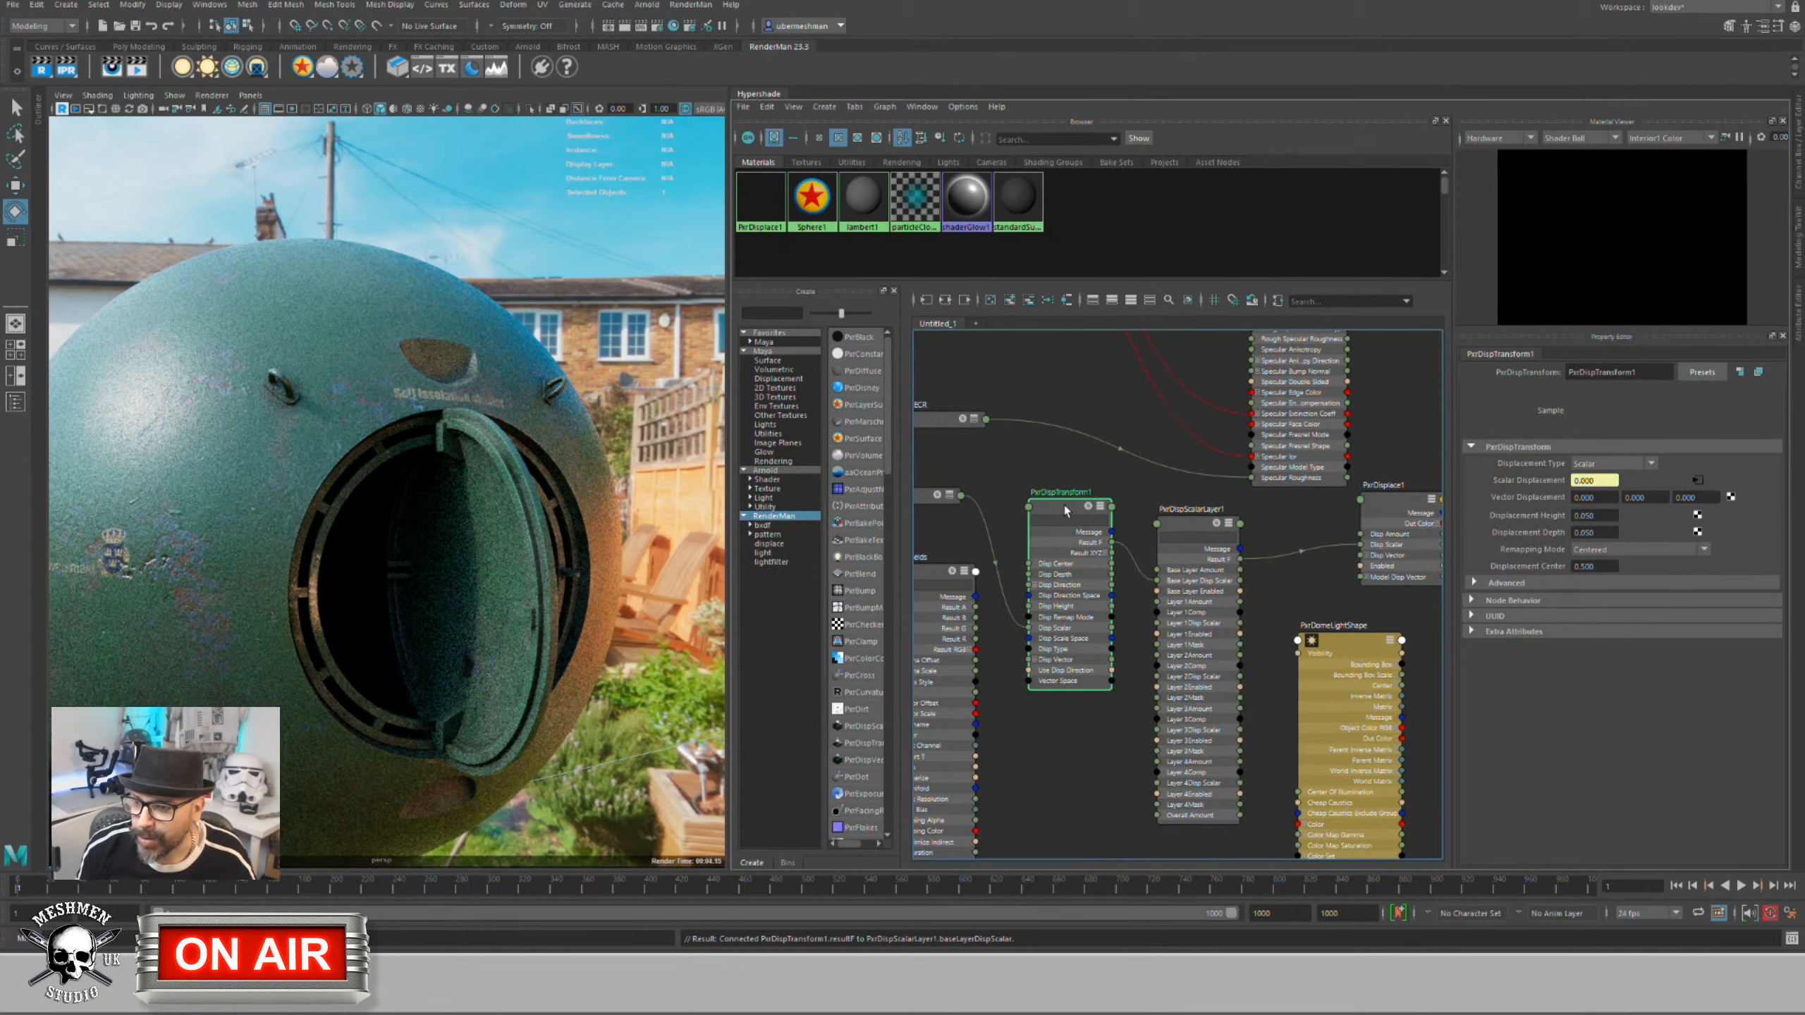
{"action": "key", "text": "1"}
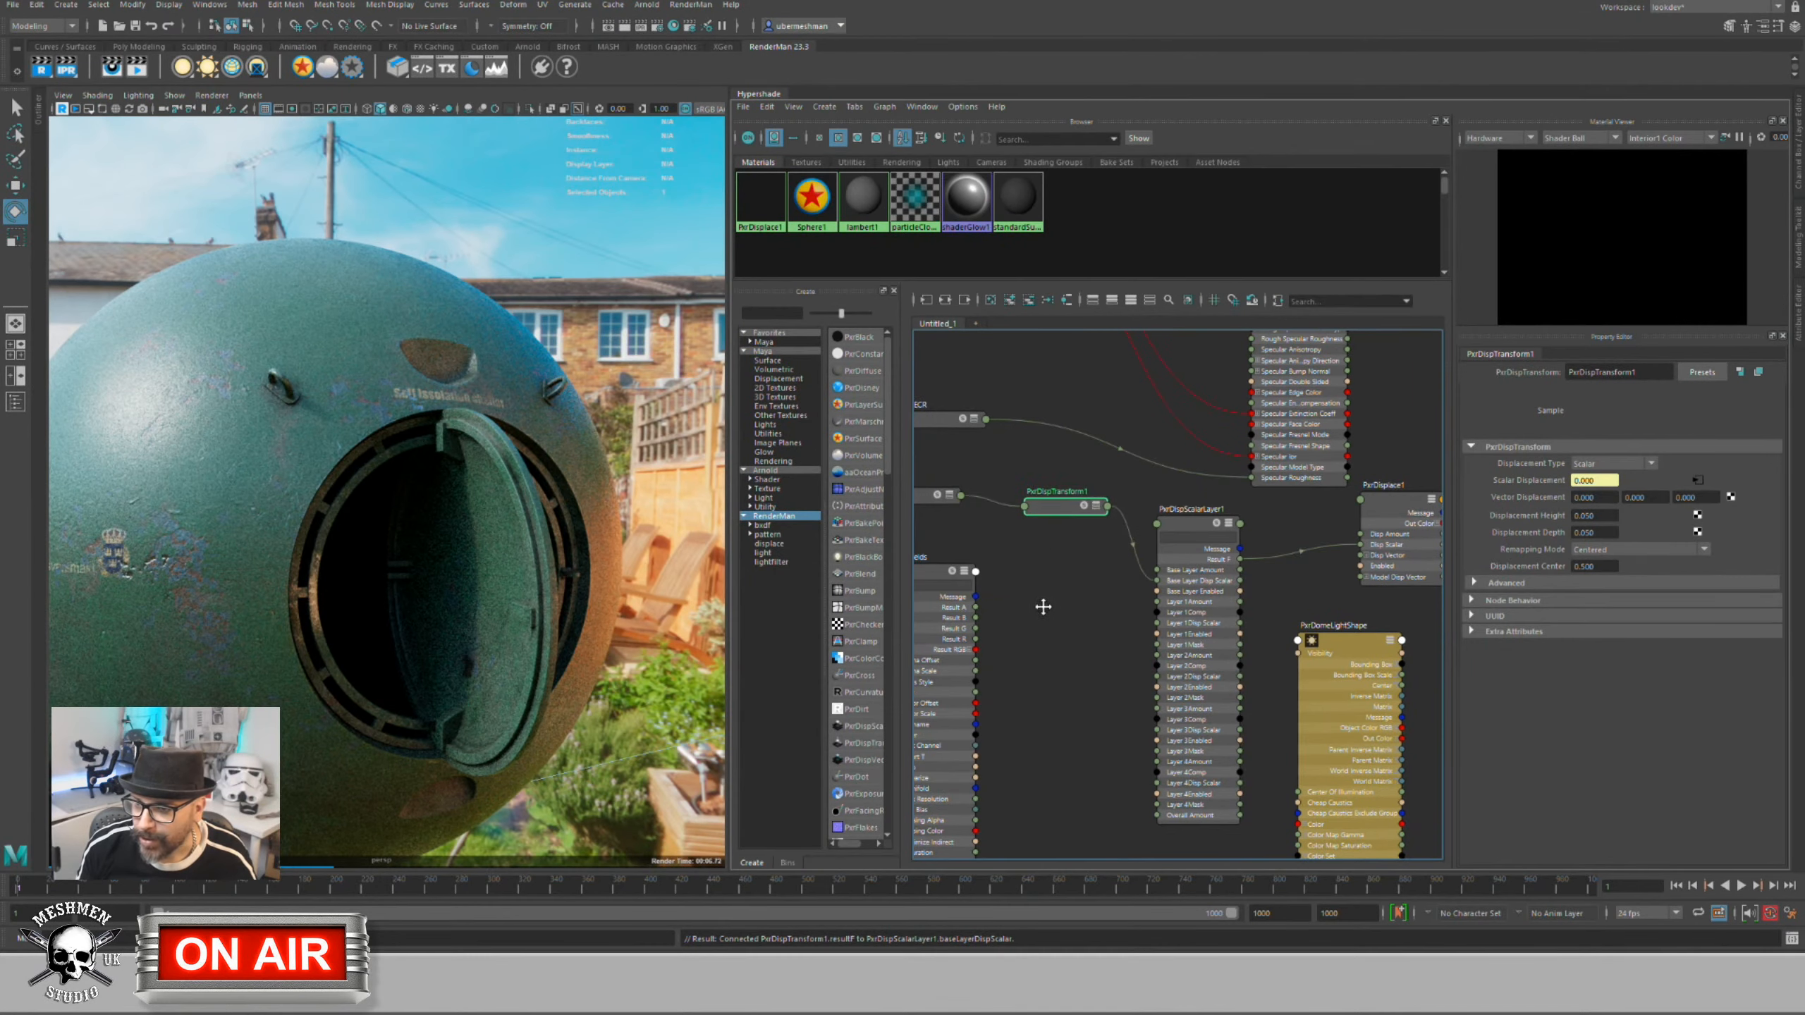
Step: Rearrange the dispwelds and PxrDispTransform1 nodes to make room in front of the scalar layer node
{"action": "middle_click_drag", "start_coordinate": [1043, 606], "coordinate": [1154, 592]}
{"action": "left_click_drag", "start_coordinate": [1020, 567], "coordinate": [965, 560]}
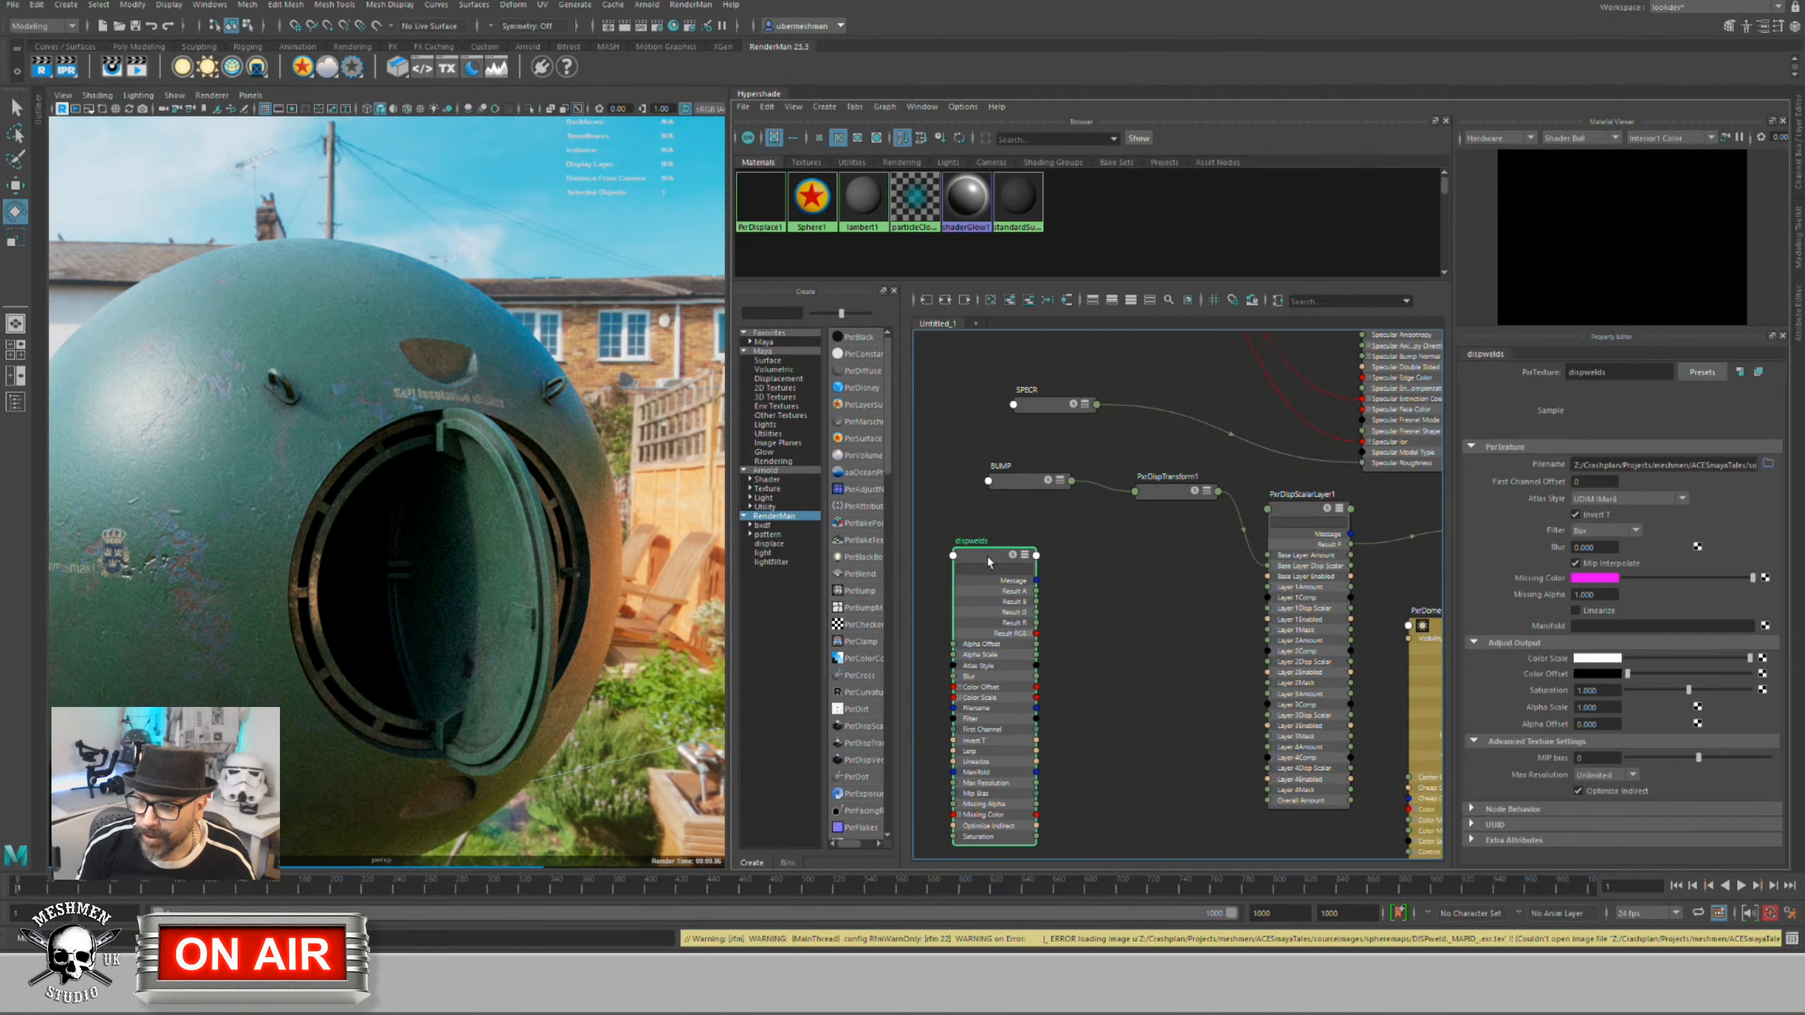
{"action": "left_click", "coordinate": [1098, 601]}
{"action": "left_click_drag", "start_coordinate": [1169, 500], "coordinate": [1162, 498]}
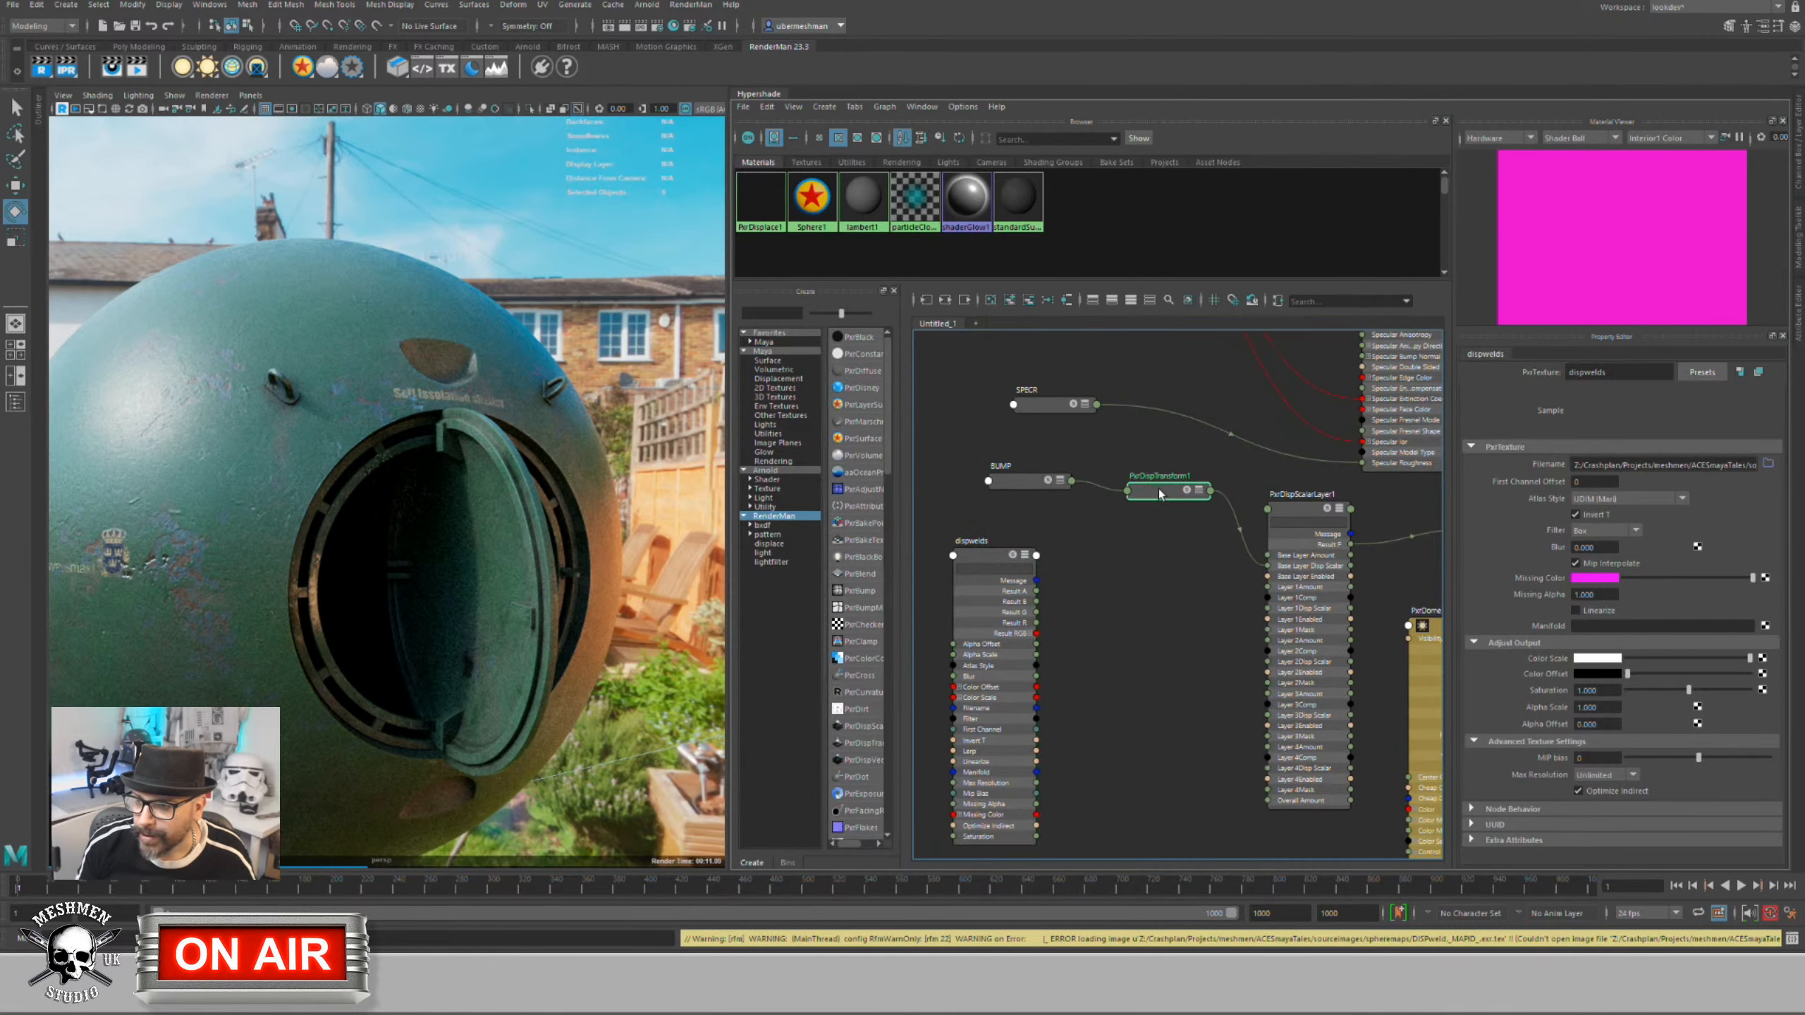
{"action": "left_click", "coordinate": [1022, 562]}
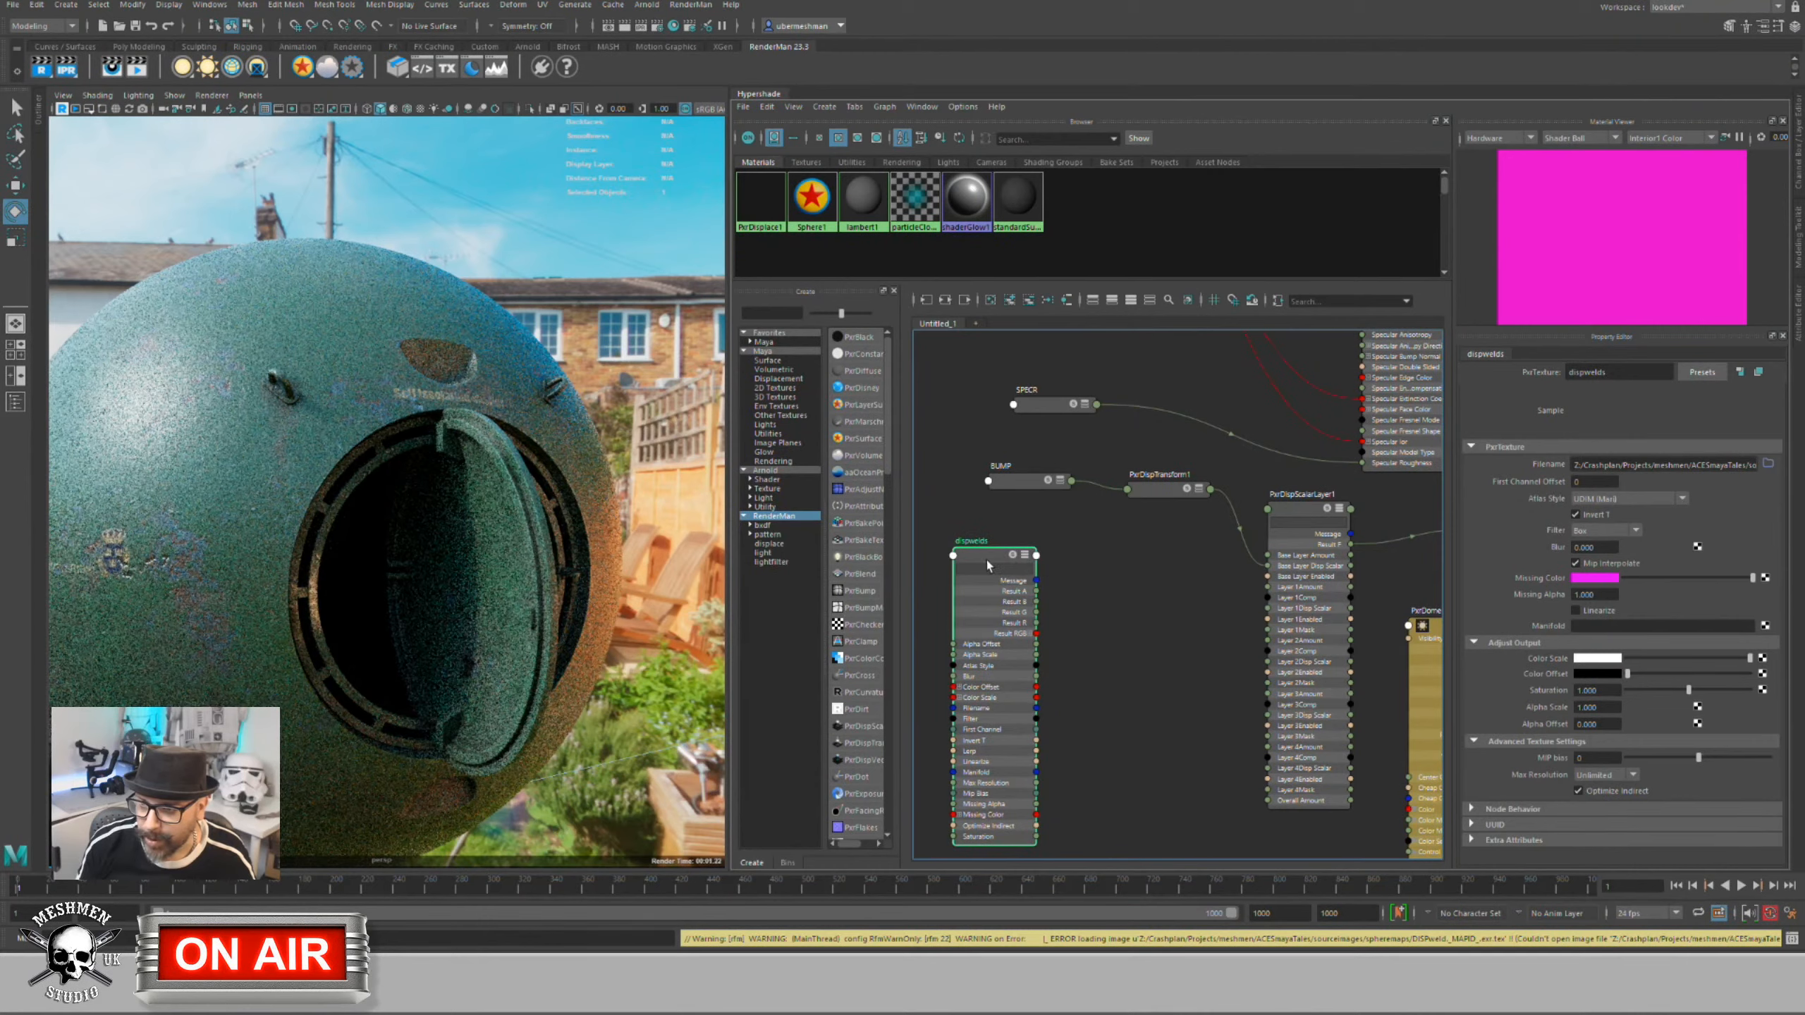
Step: Create a second PxrDispTransform node and connect the dispwelds texture's Result R to its Disp Scalar input
{"action": "key", "text": "Tab"}
{"action": "left_click", "coordinate": [1108, 541]}
{"action": "key", "text": "Tab"}
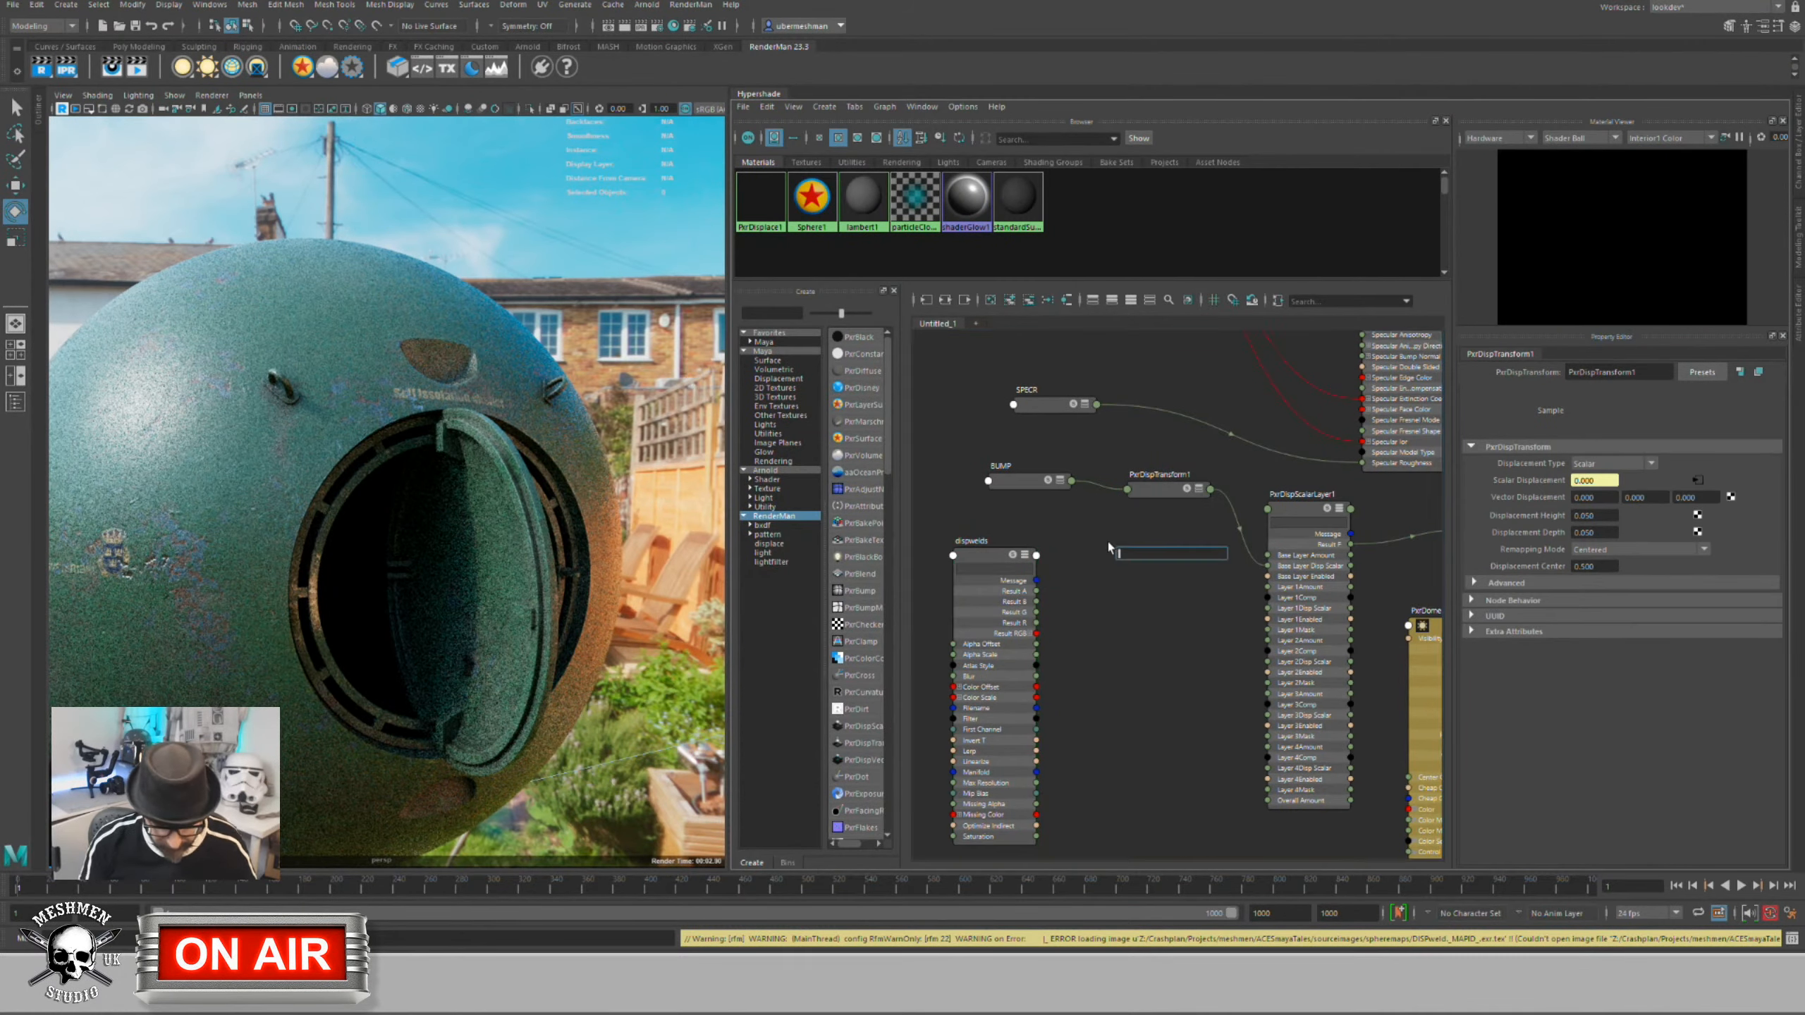
{"action": "type", "text": "pxrdis"}
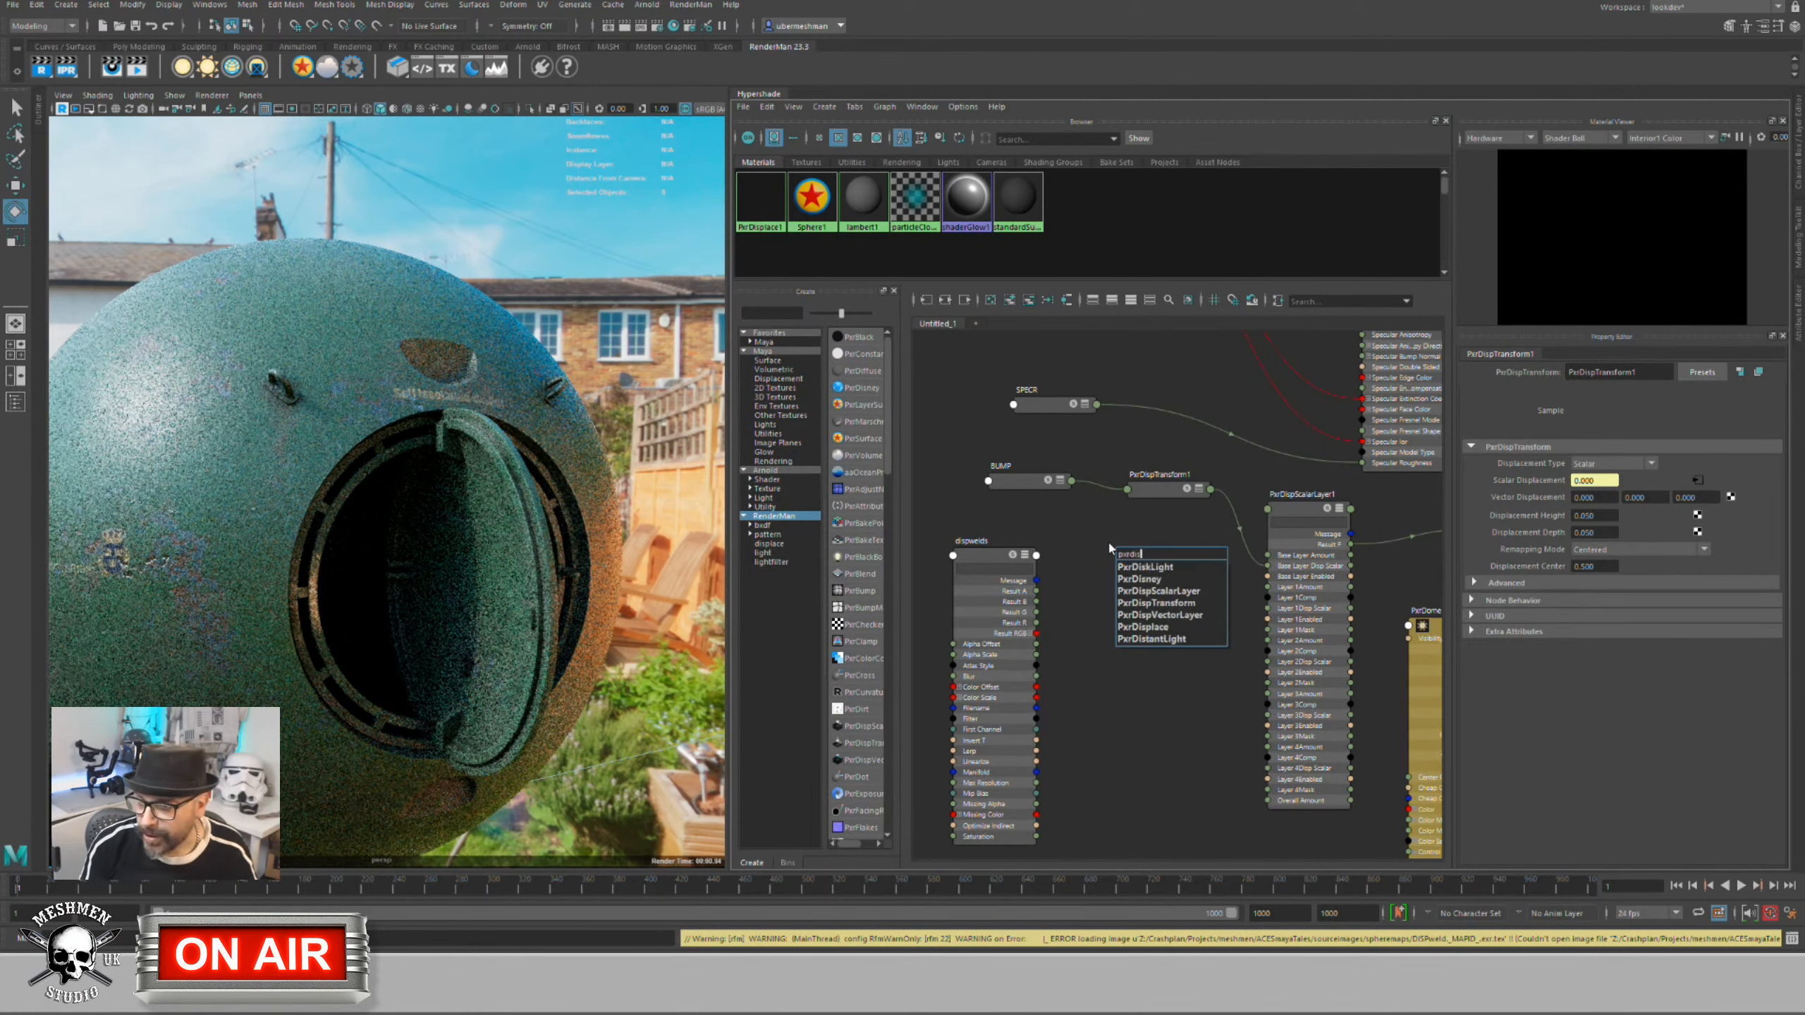
{"action": "key", "text": "Down"}
{"action": "key", "text": "Down"}
{"action": "key", "text": "Down"}
{"action": "key", "text": "Down"}
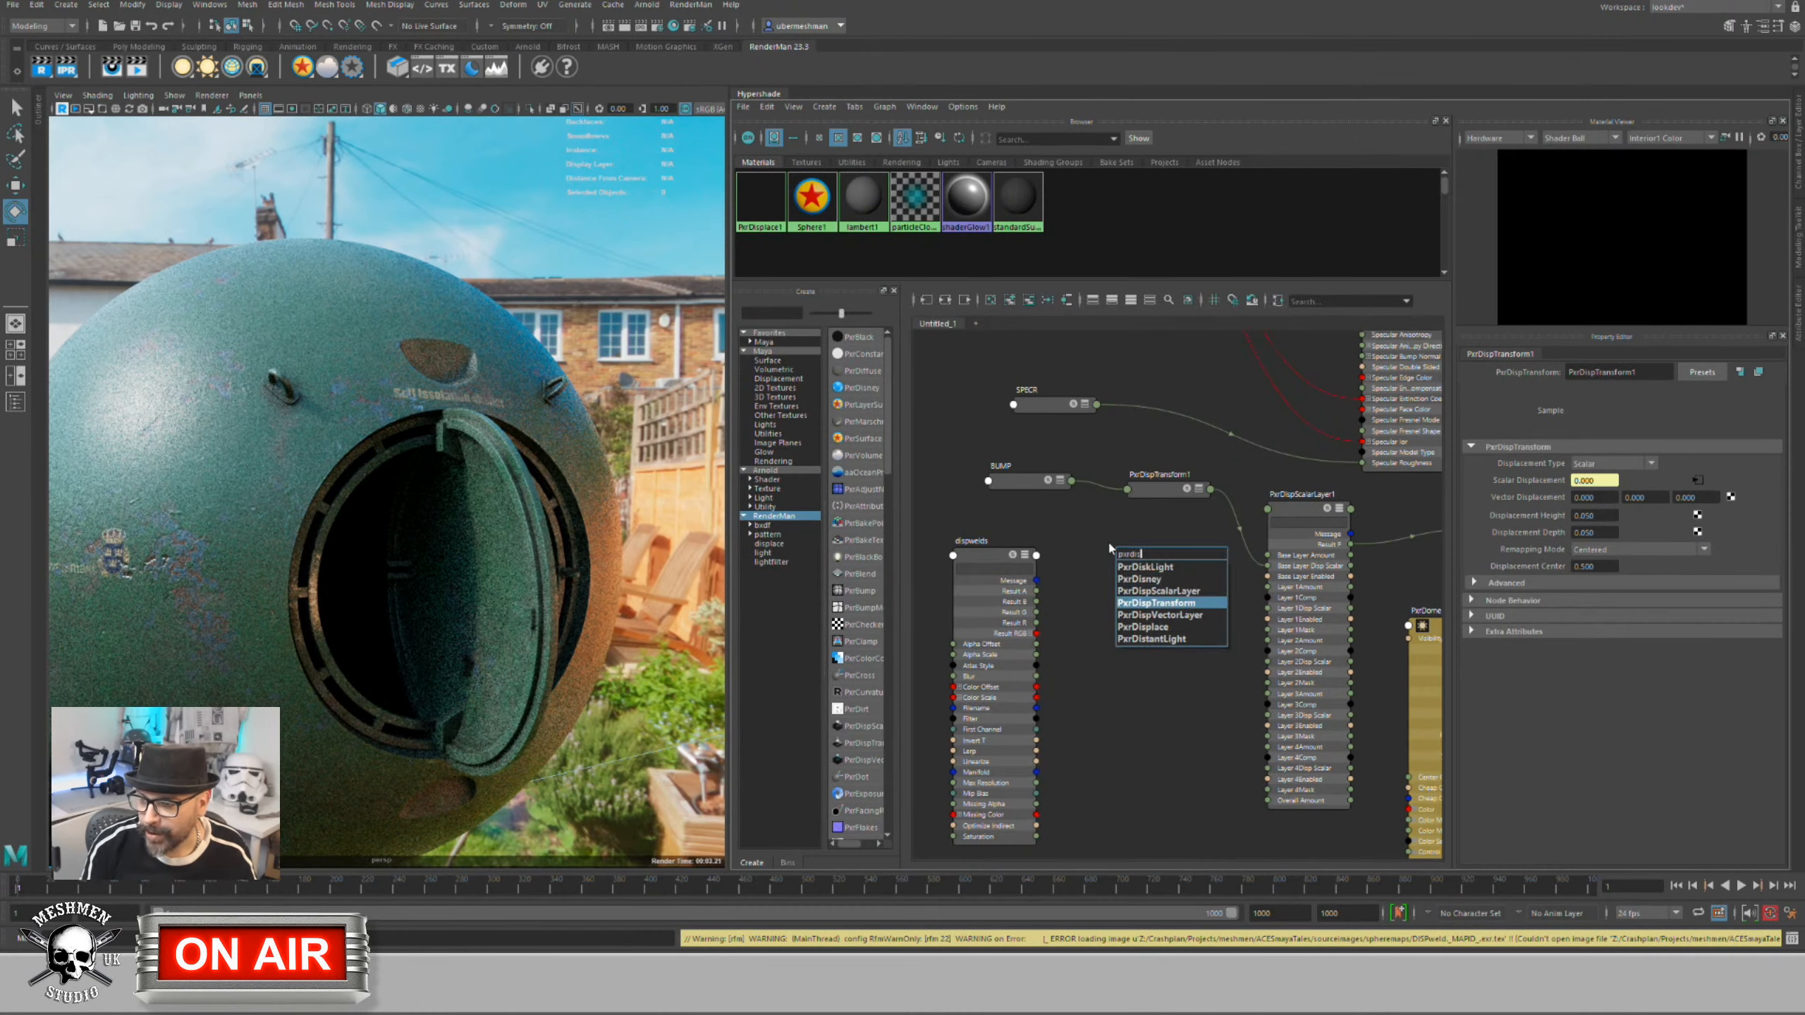
{"action": "key", "text": "Return"}
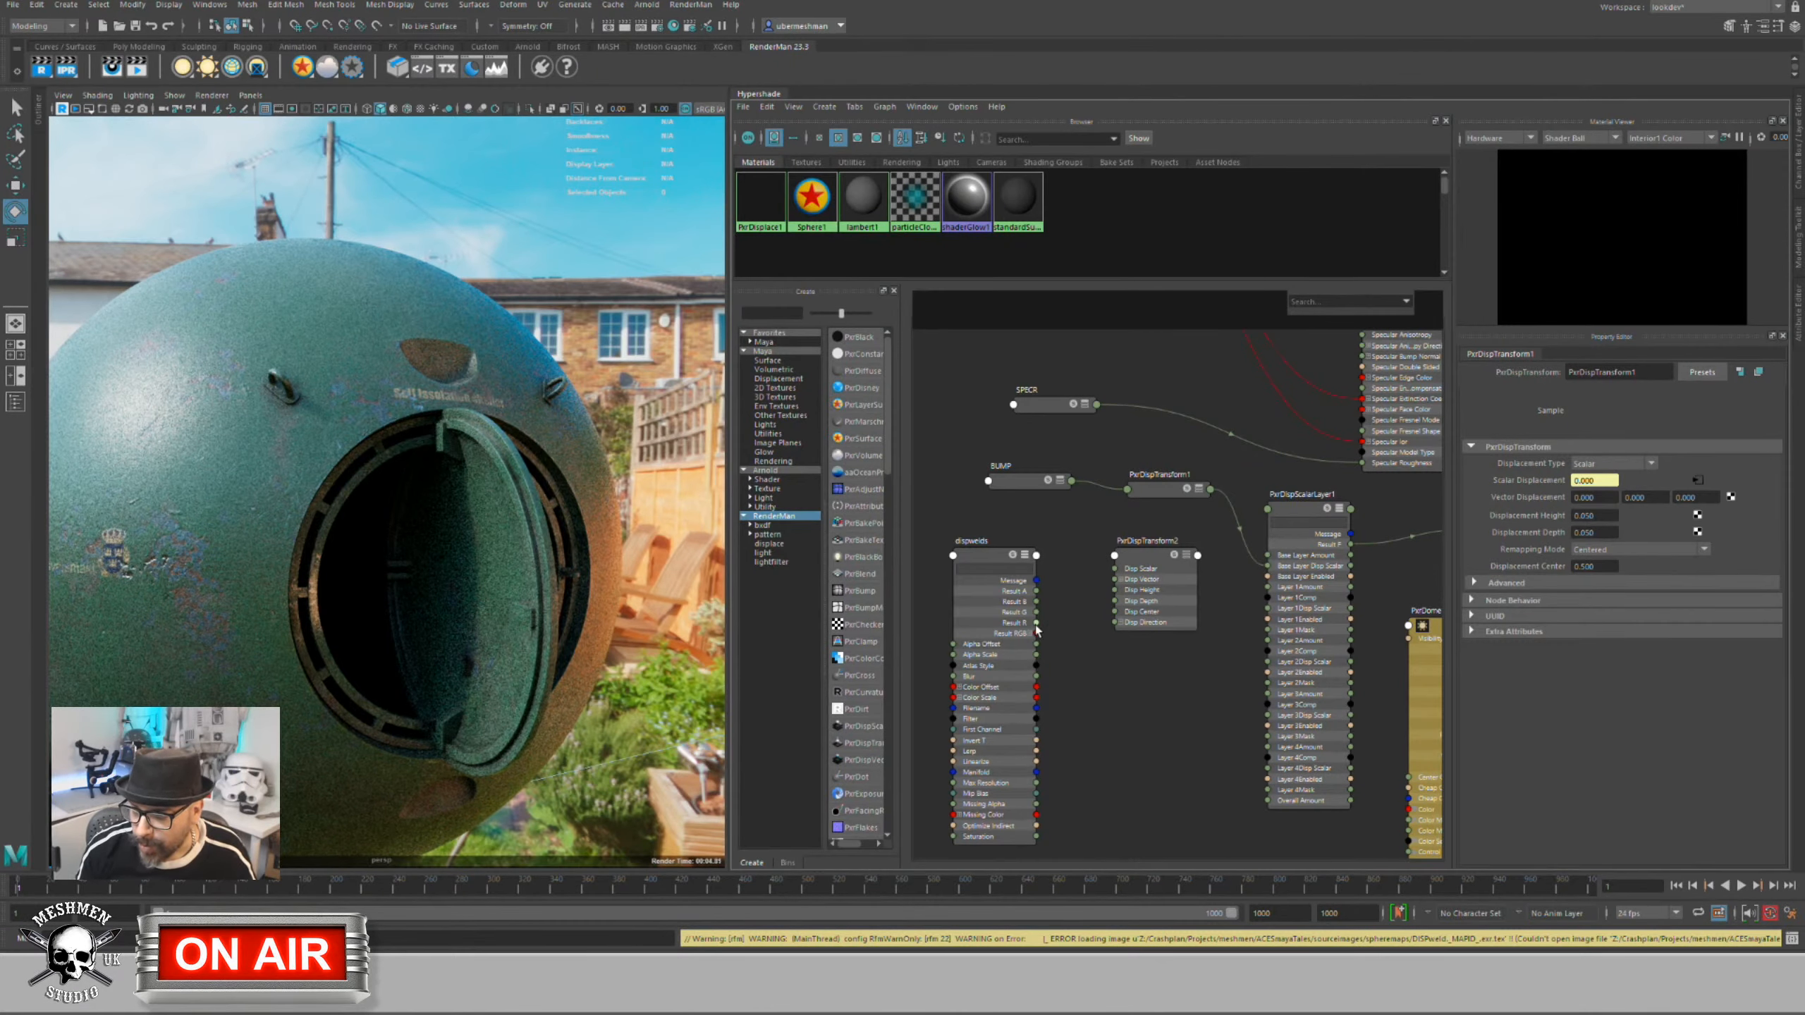
{"action": "left_click_drag", "start_coordinate": [1036, 627], "coordinate": [1137, 561]}
{"action": "left_click", "coordinate": [1145, 555]}
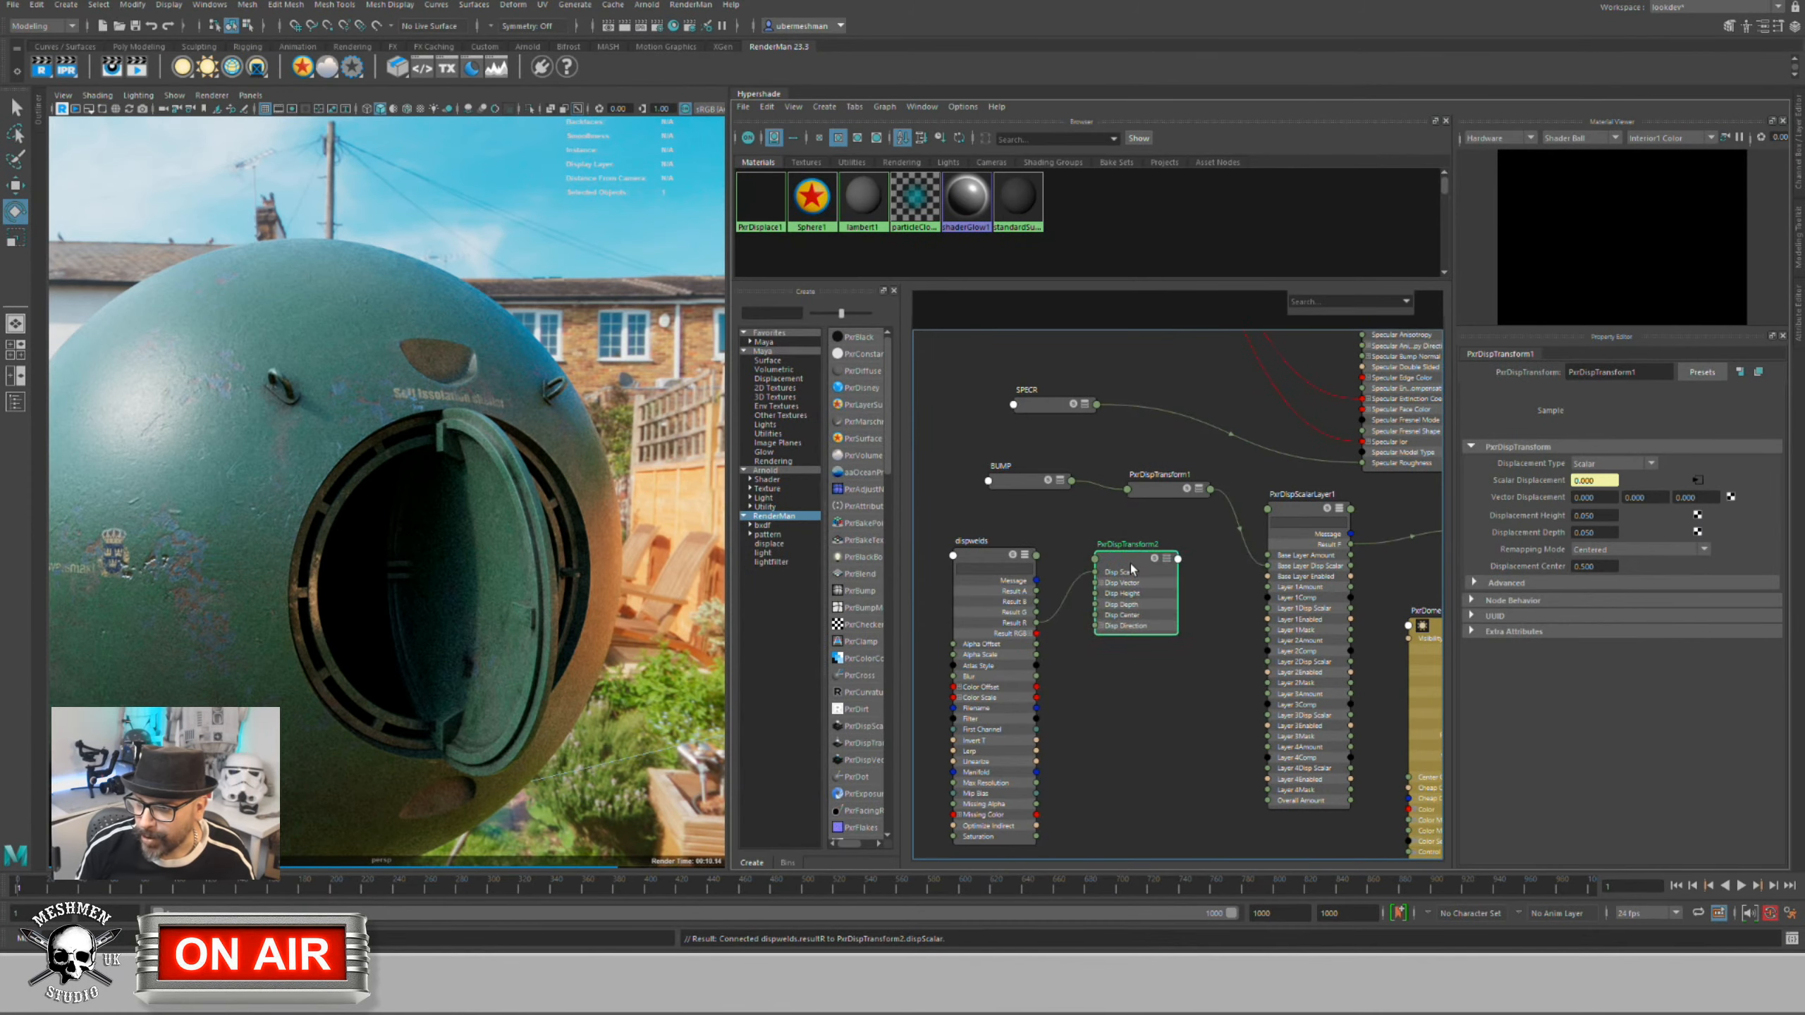
Step: Connect Result F of PxrDispTransform2 to the Layer 1 Disp Scalar input of PxrDispScalarLayer1 and space out the weld nodes
{"action": "left_click_drag", "start_coordinate": [1205, 615], "coordinate": [1268, 609]}
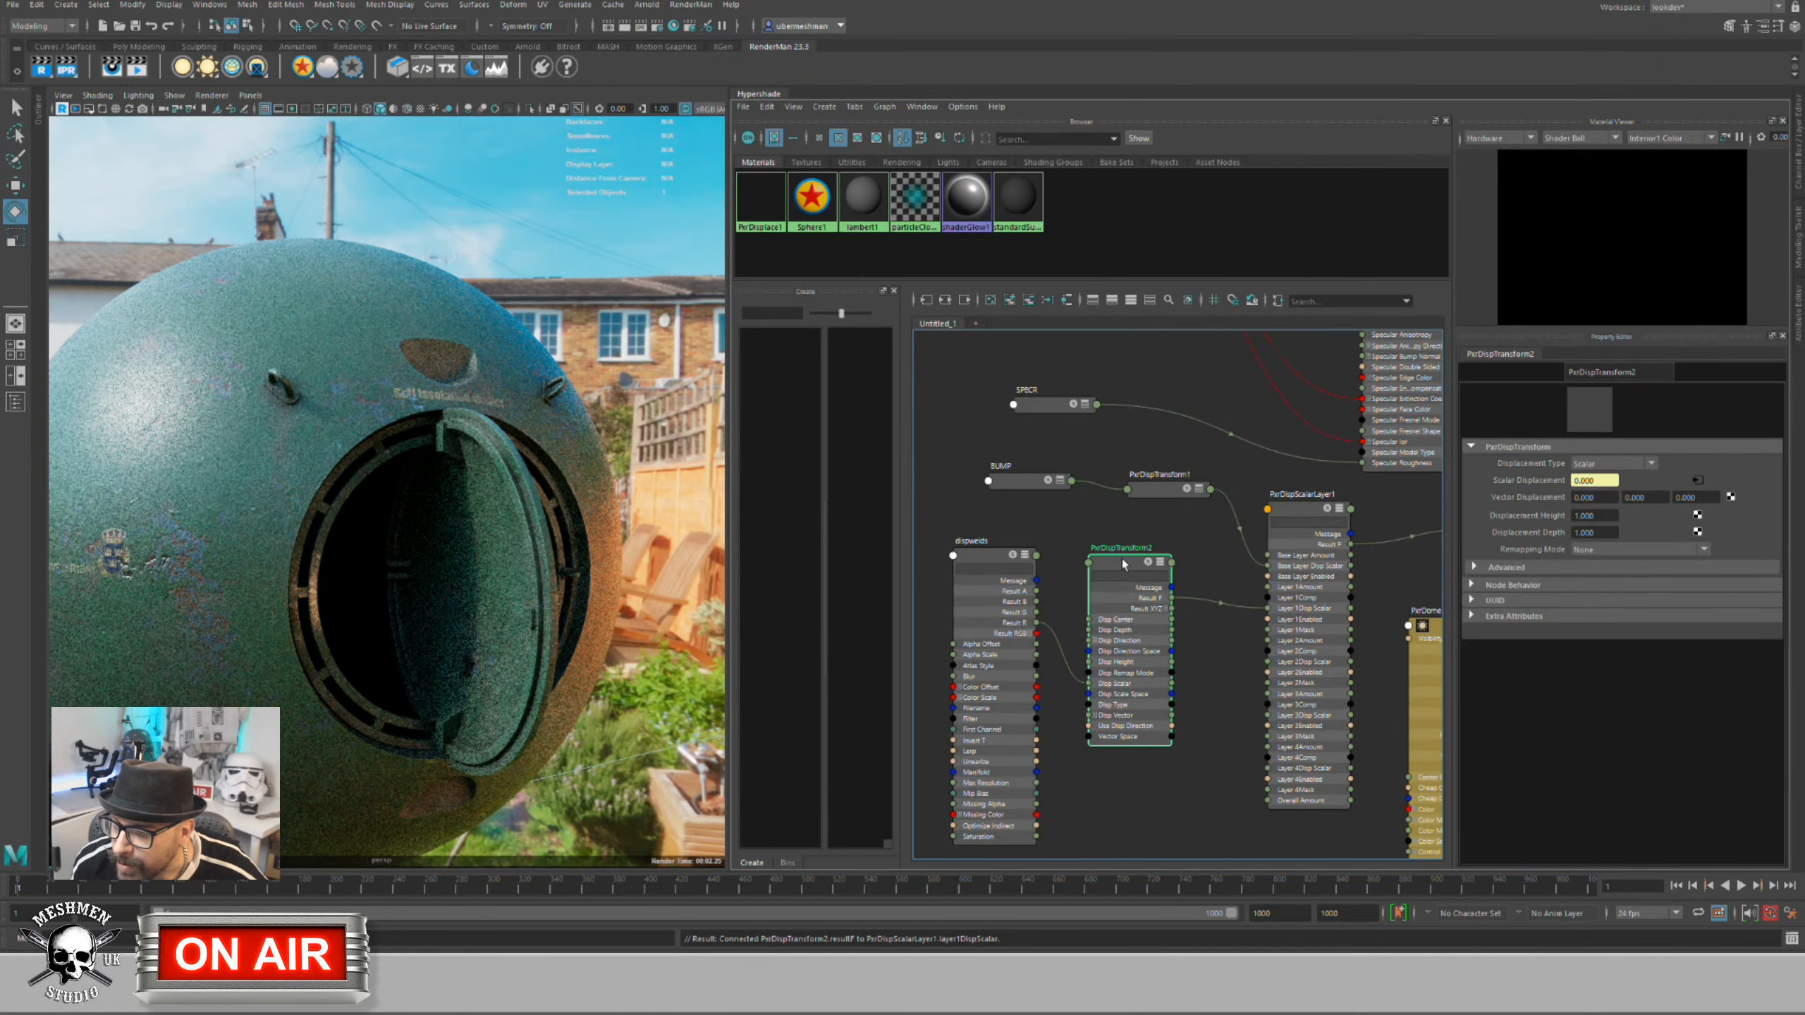
{"action": "left_click_drag", "start_coordinate": [1123, 563], "coordinate": [1133, 561]}
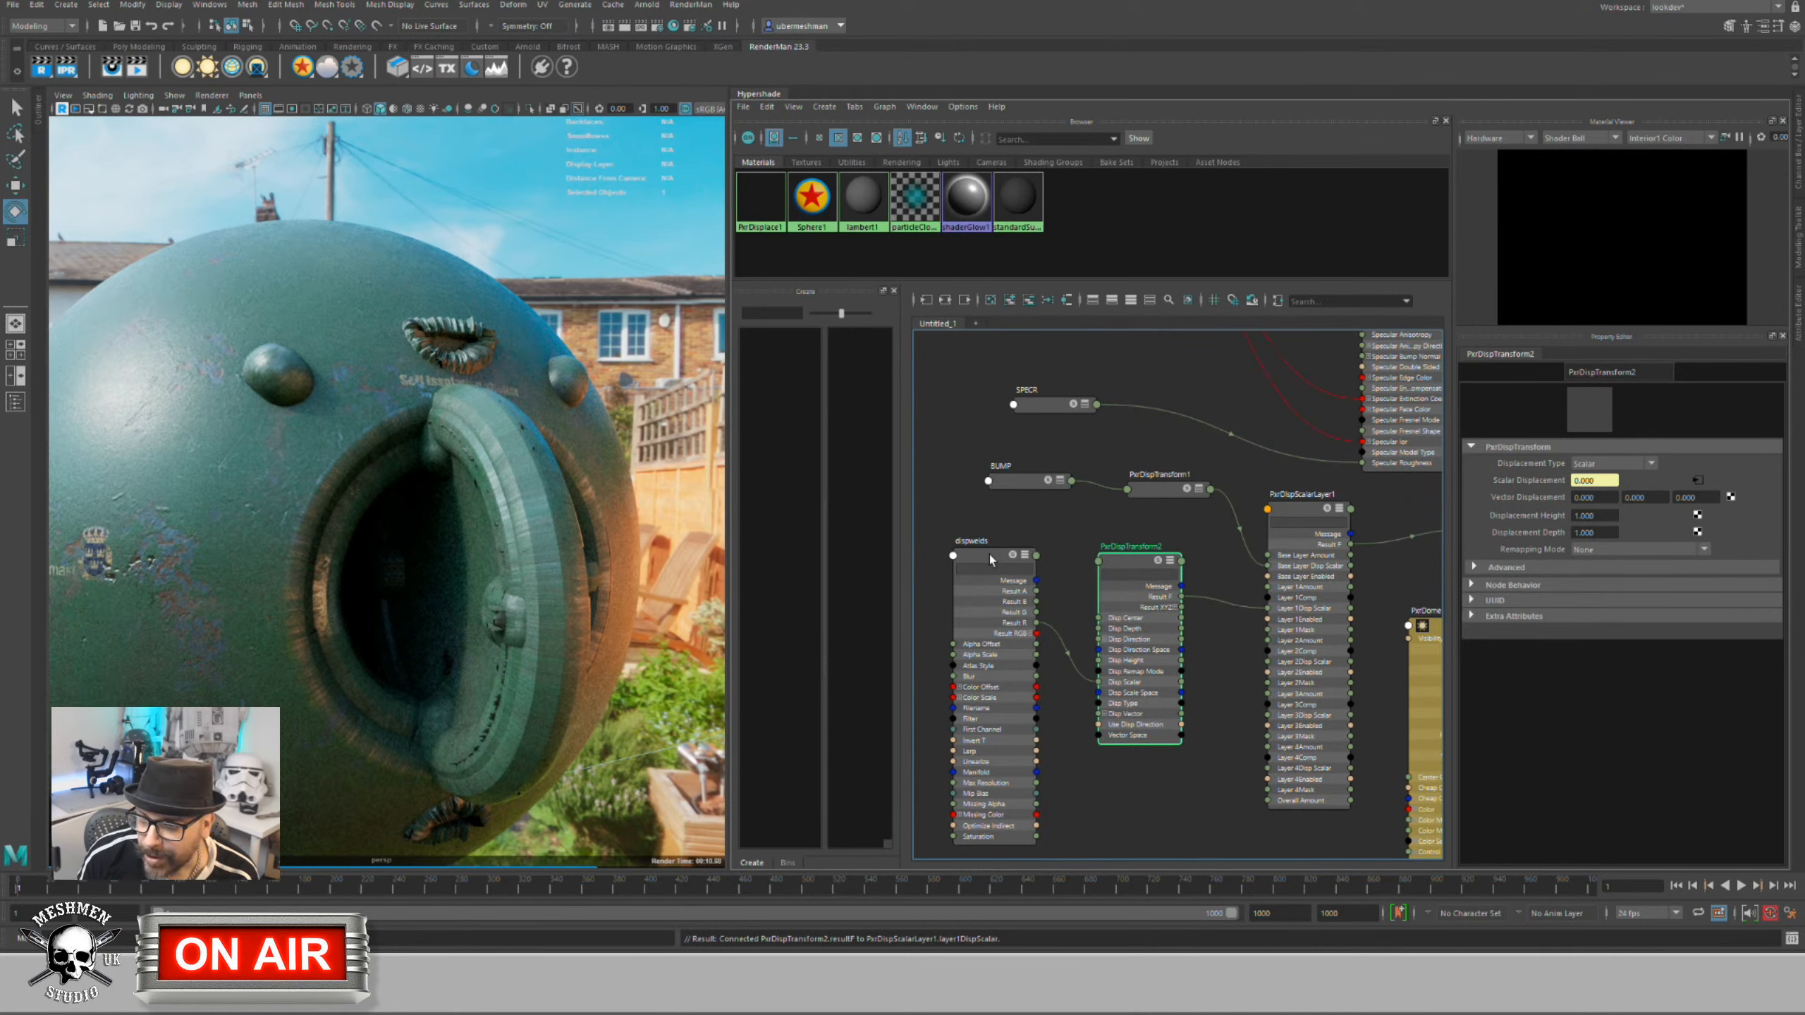
{"action": "left_click_drag", "start_coordinate": [991, 560], "coordinate": [982, 562]}
{"action": "left_click", "coordinate": [1124, 561]}
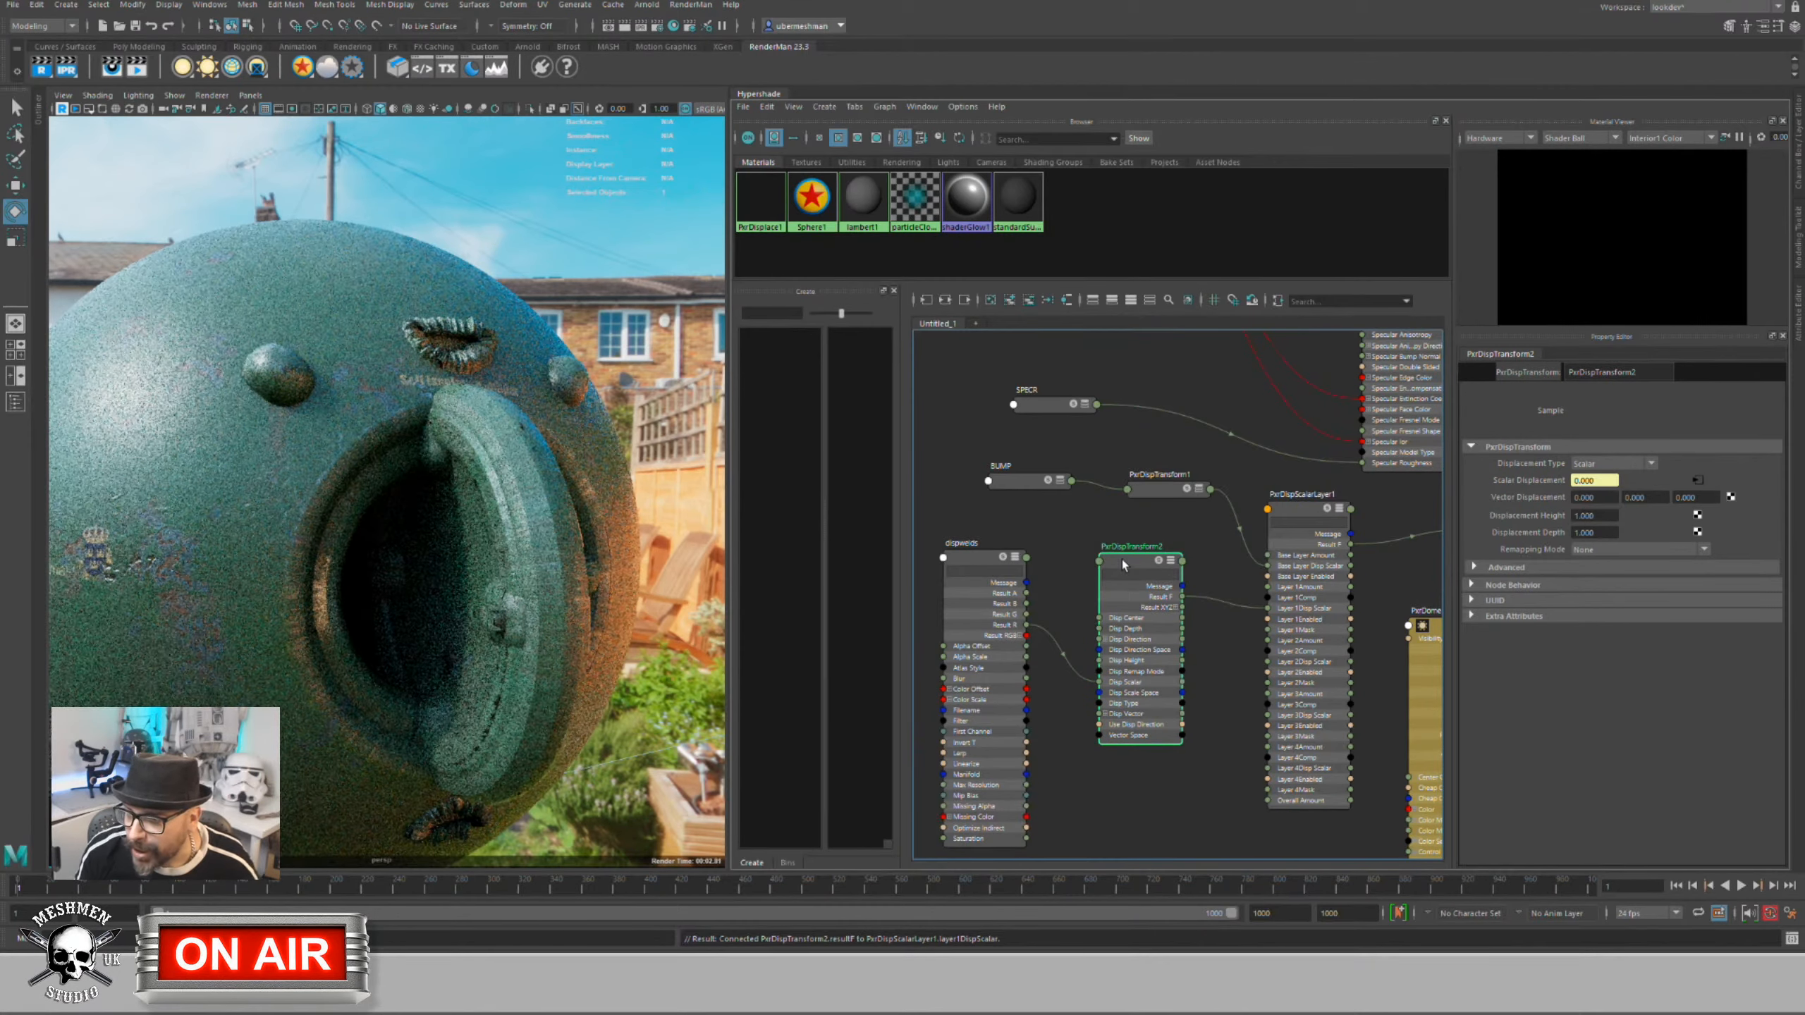
{"action": "left_click_drag", "start_coordinate": [1122, 564], "coordinate": [1115, 564]}
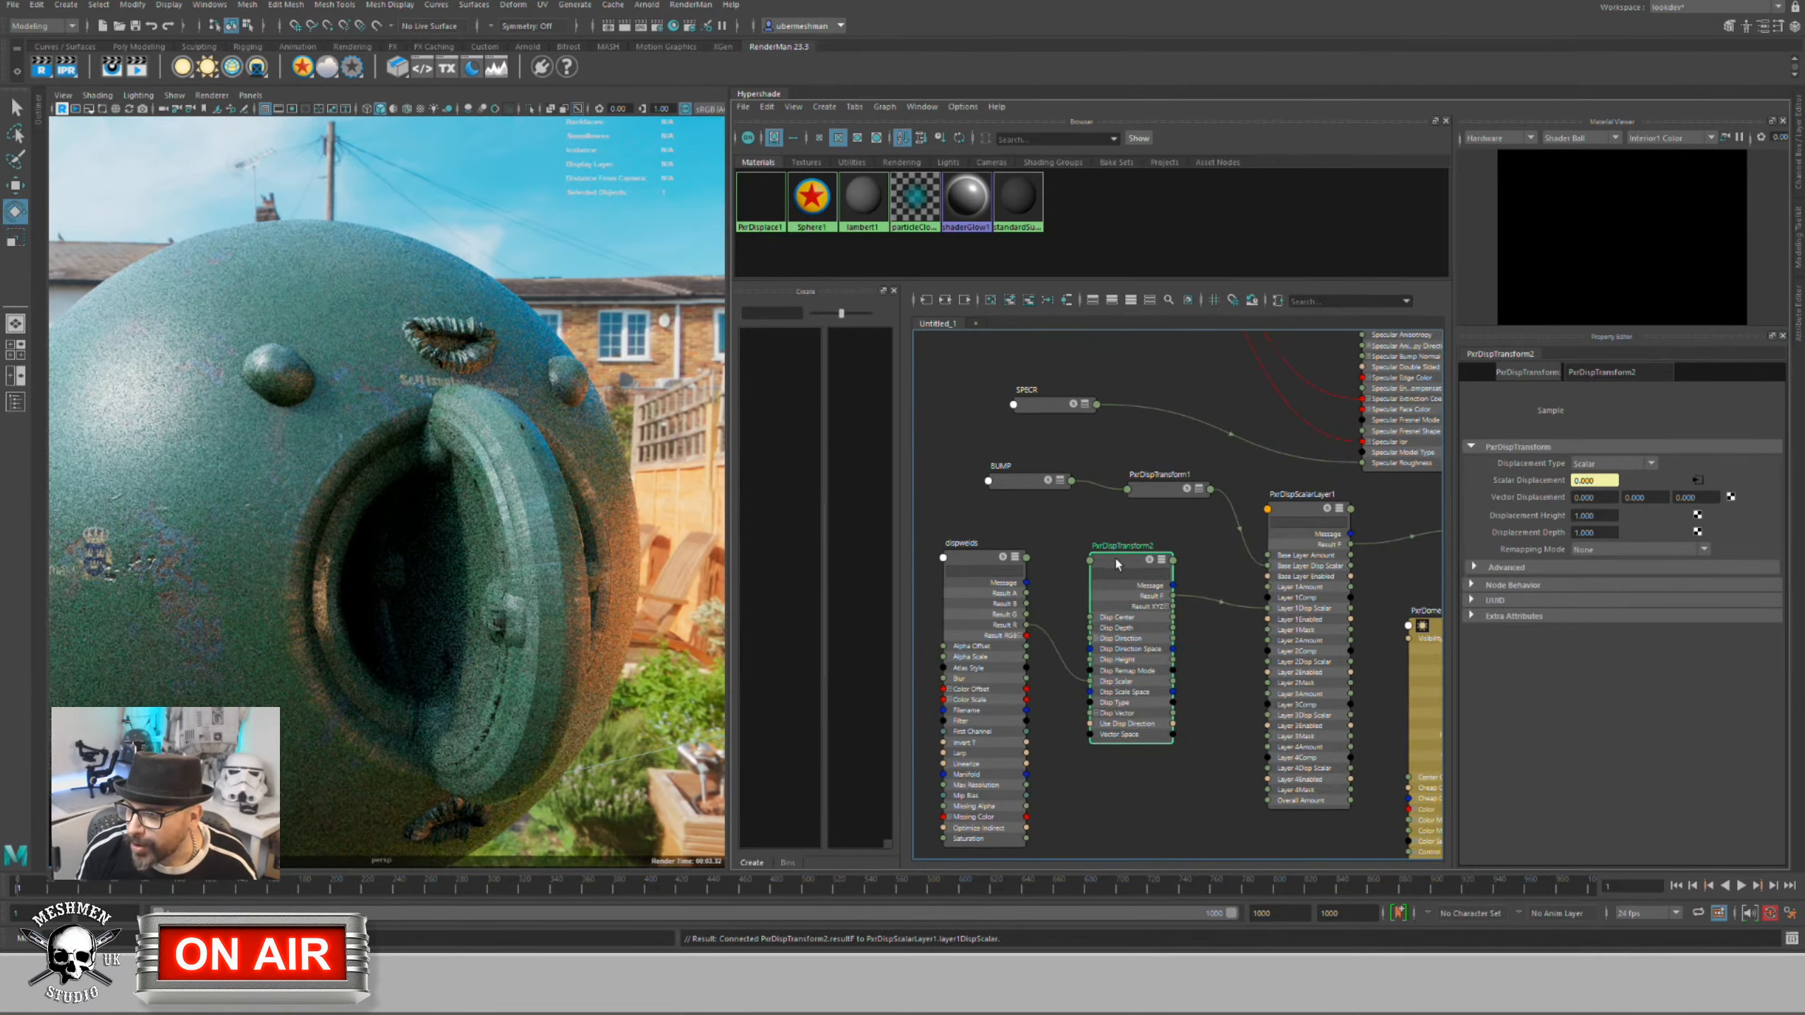
Step: Set PxrDispTransform2's remapping mode to Centered and its displacement height and depth to 0.05
{"action": "left_click", "coordinate": [1611, 554]}
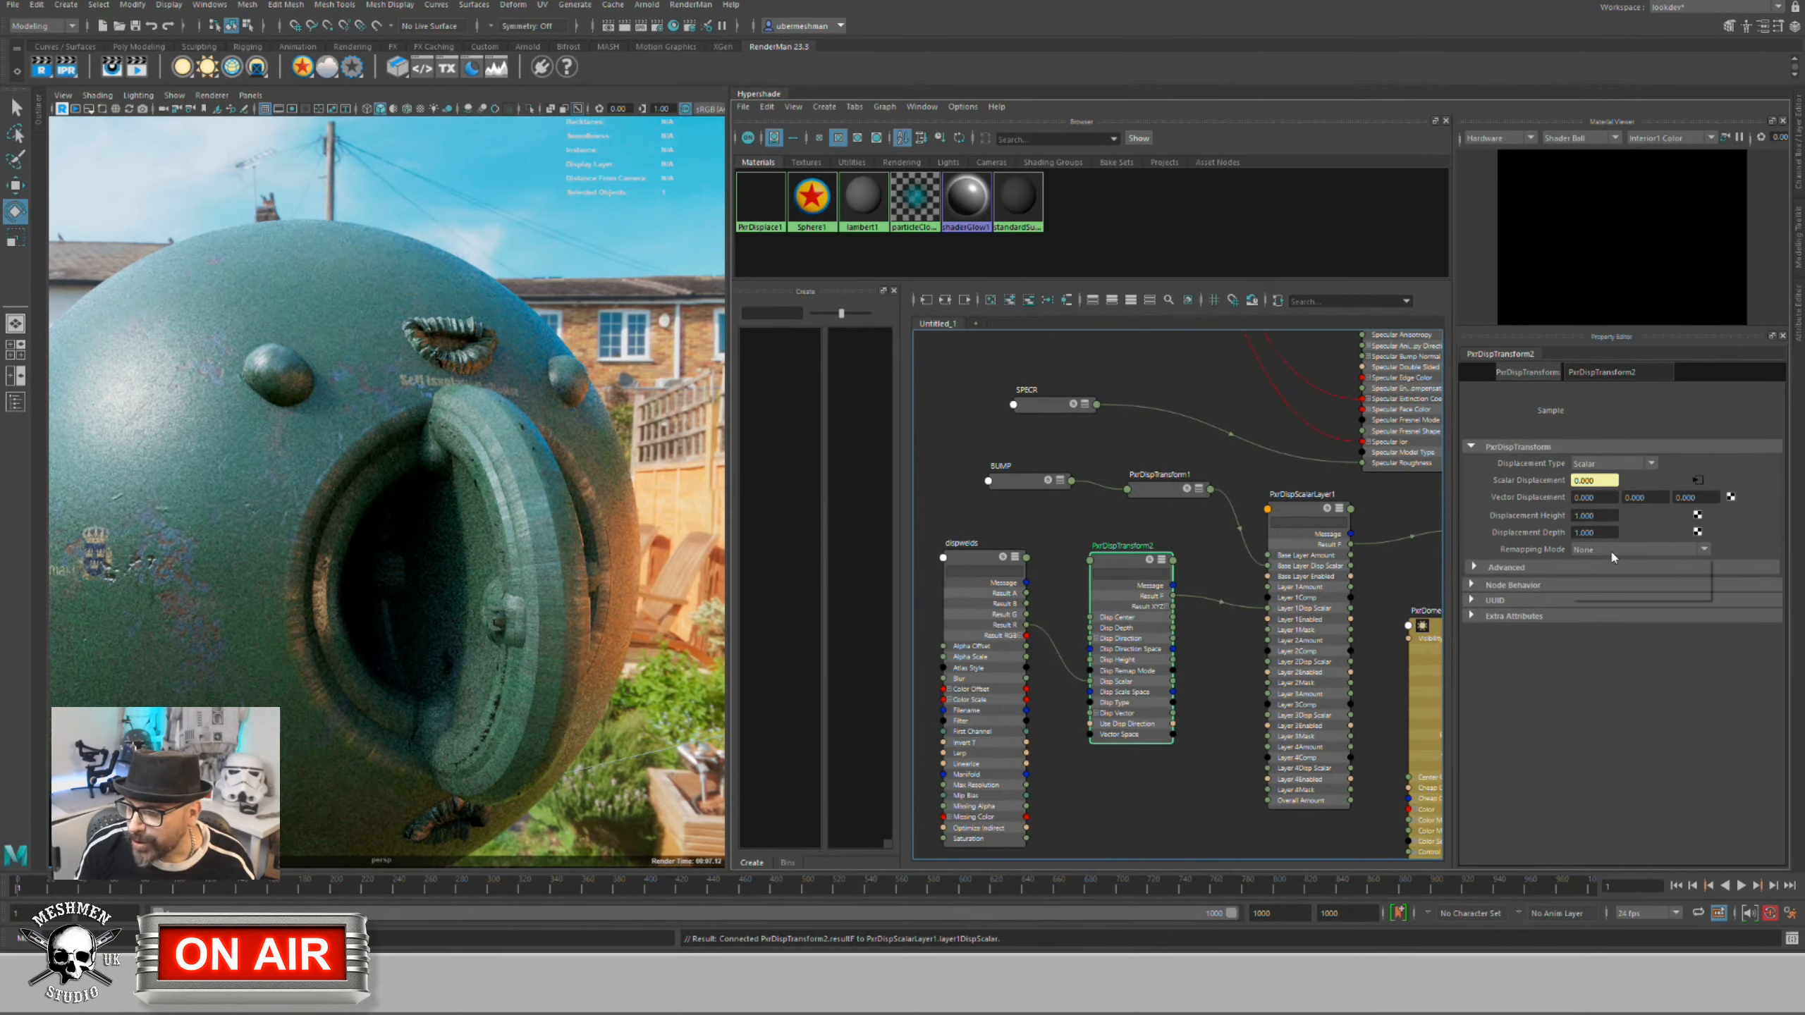
{"action": "left_click", "coordinate": [1591, 583]}
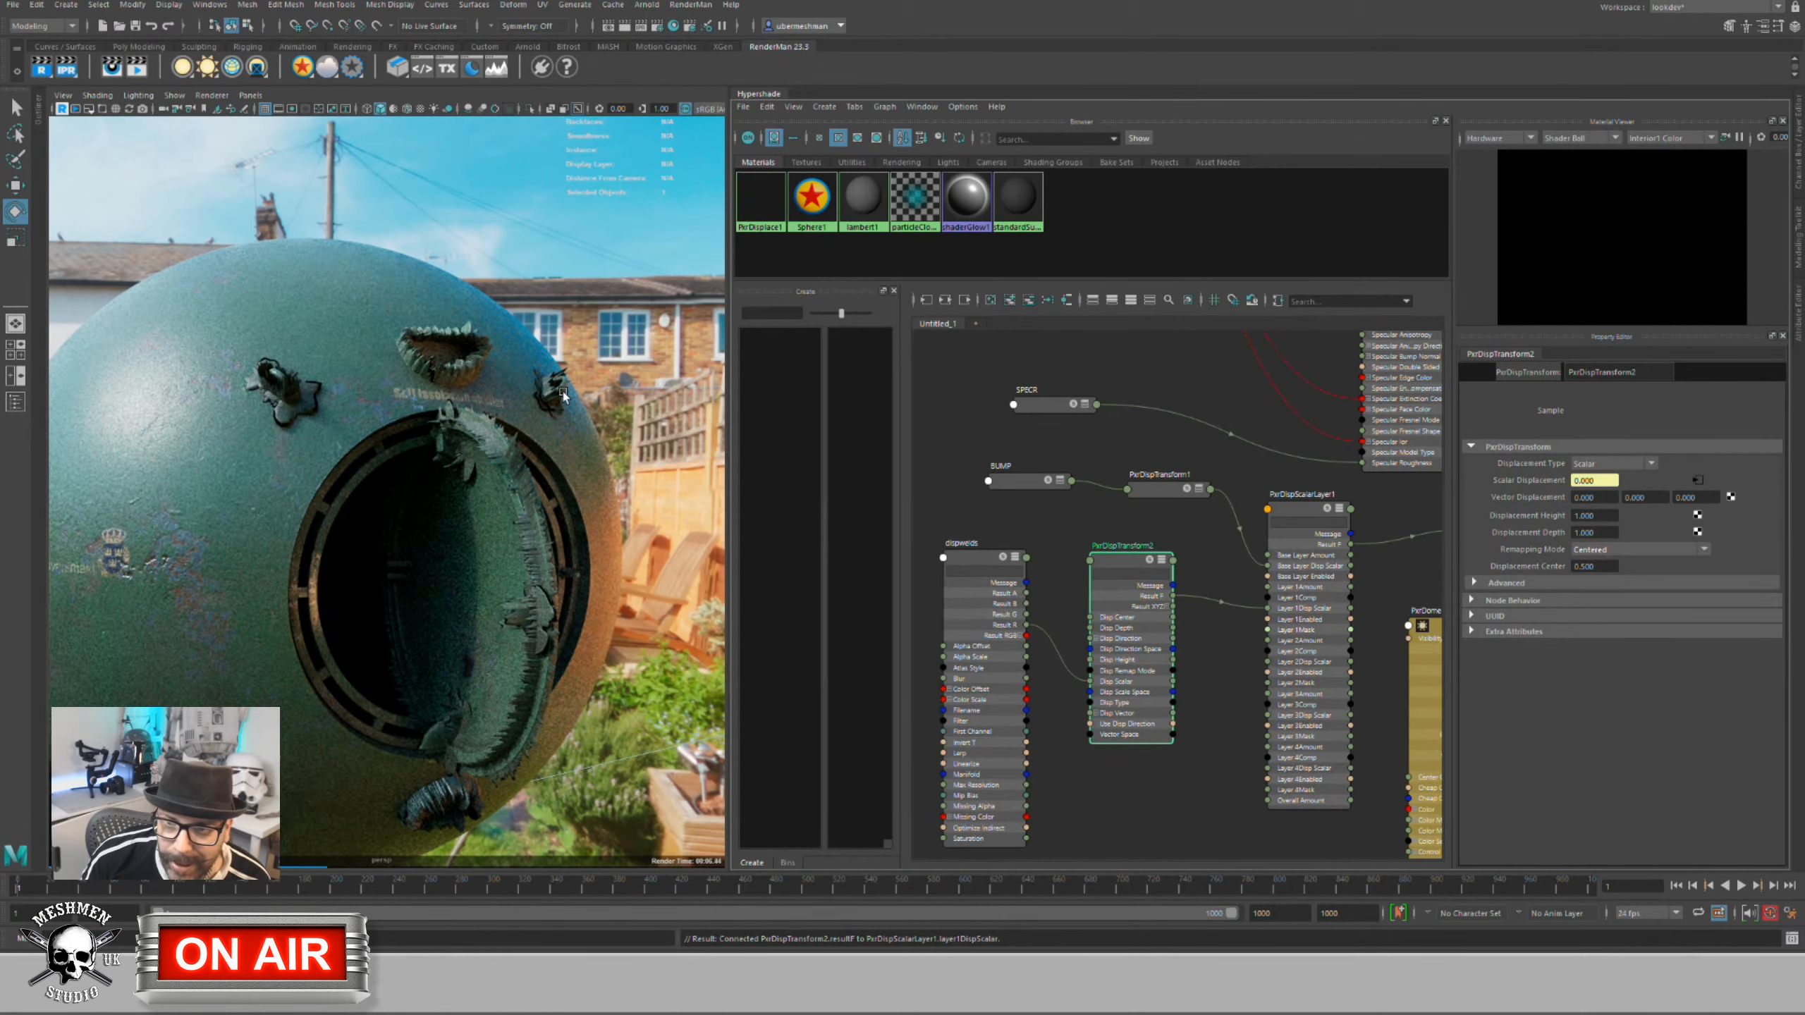
{"action": "left_click", "coordinate": [1120, 564]}
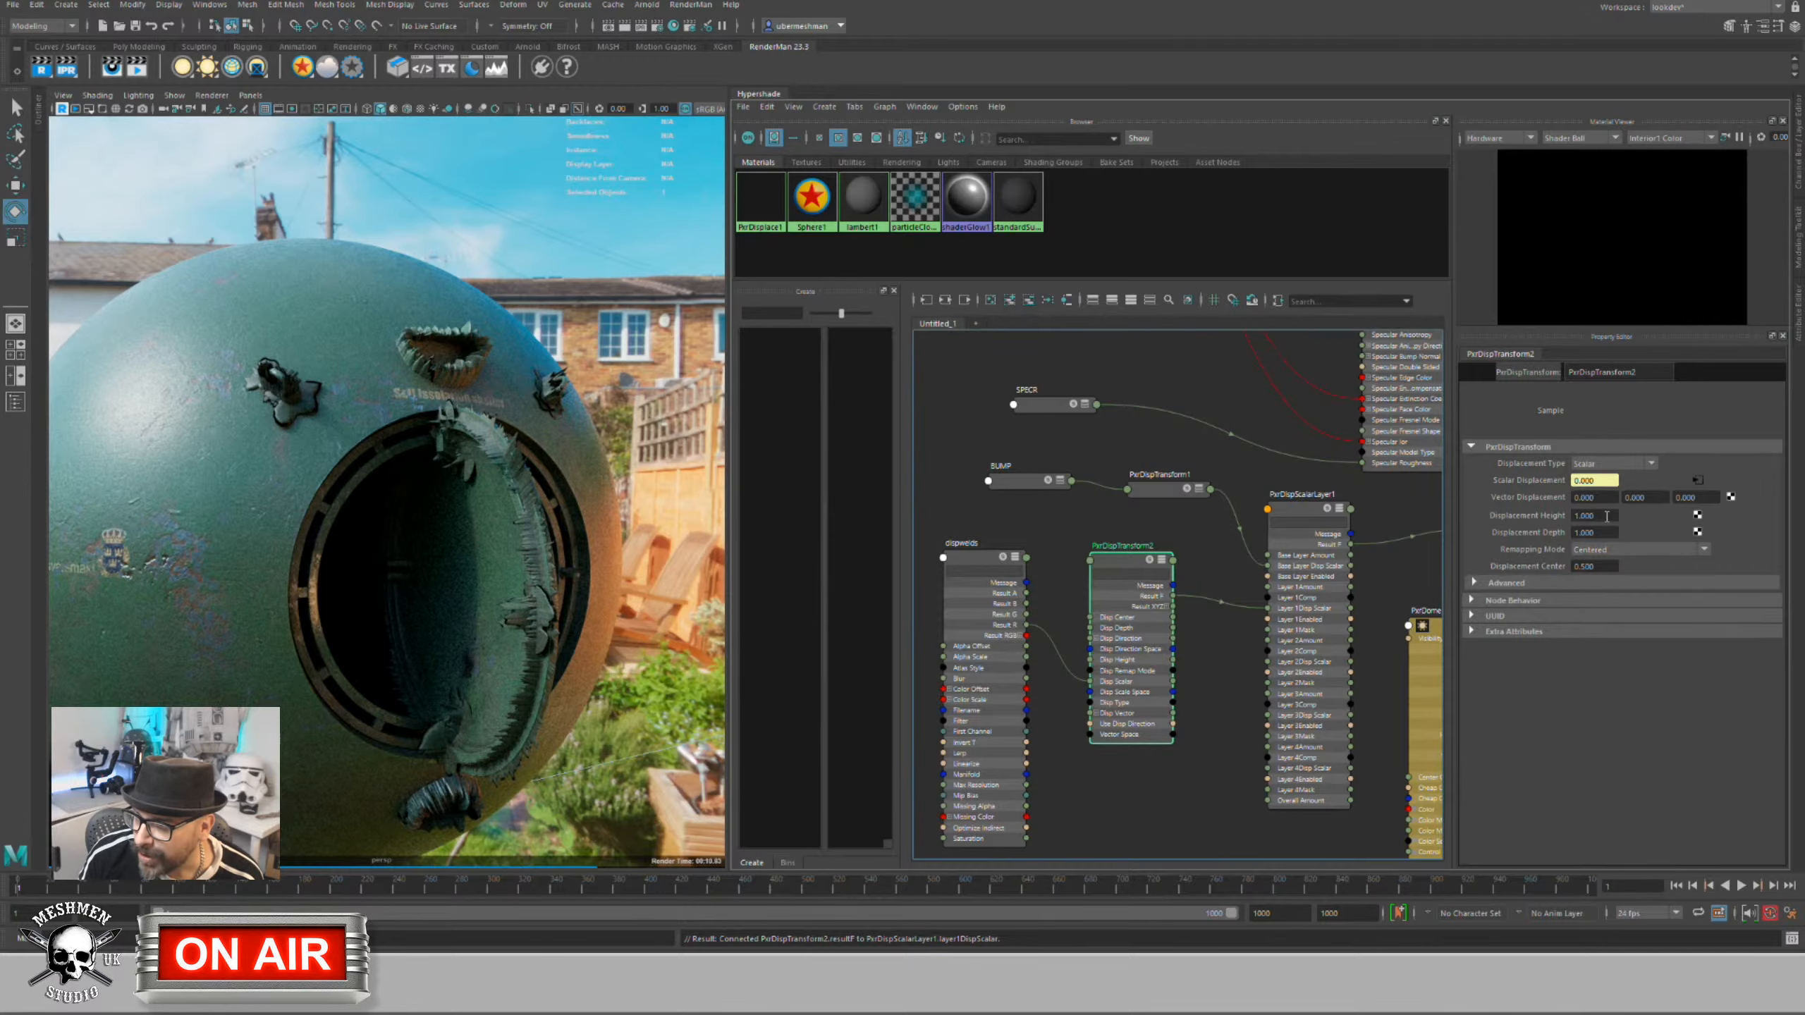
{"action": "left_click_drag", "start_coordinate": [1599, 516], "coordinate": [1543, 510]}
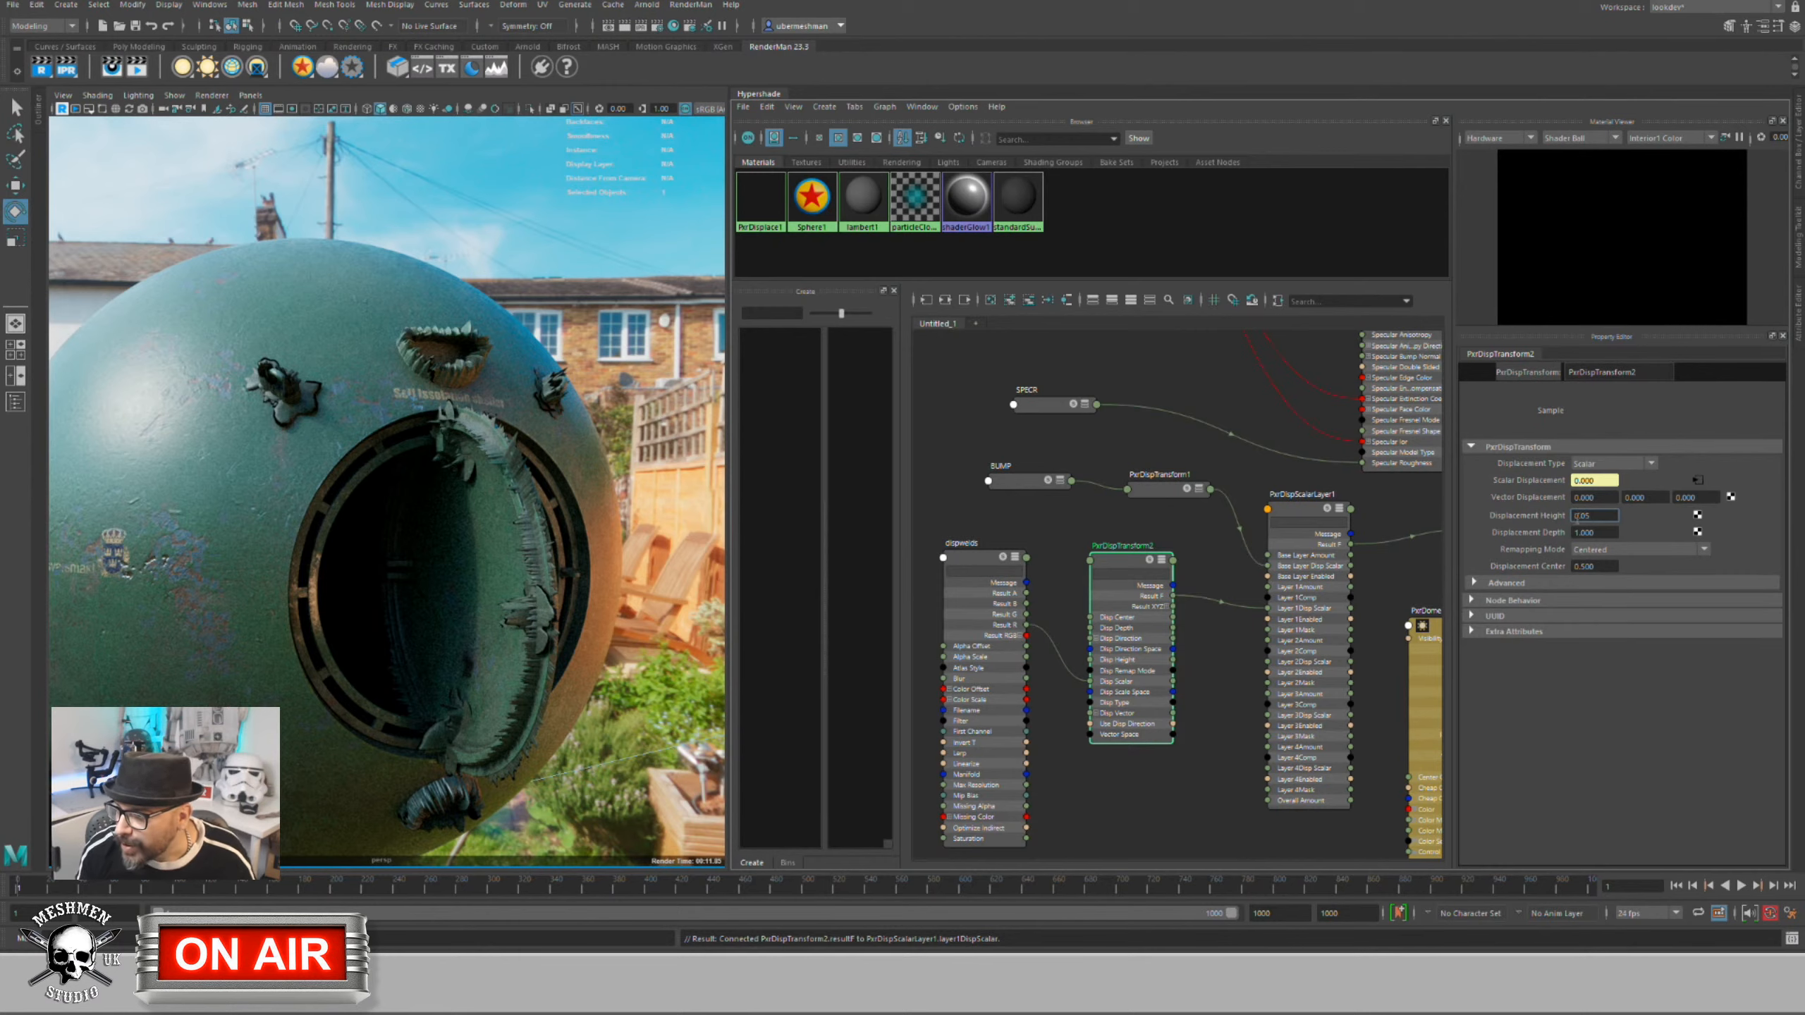
{"action": "key", "text": "Tab"}
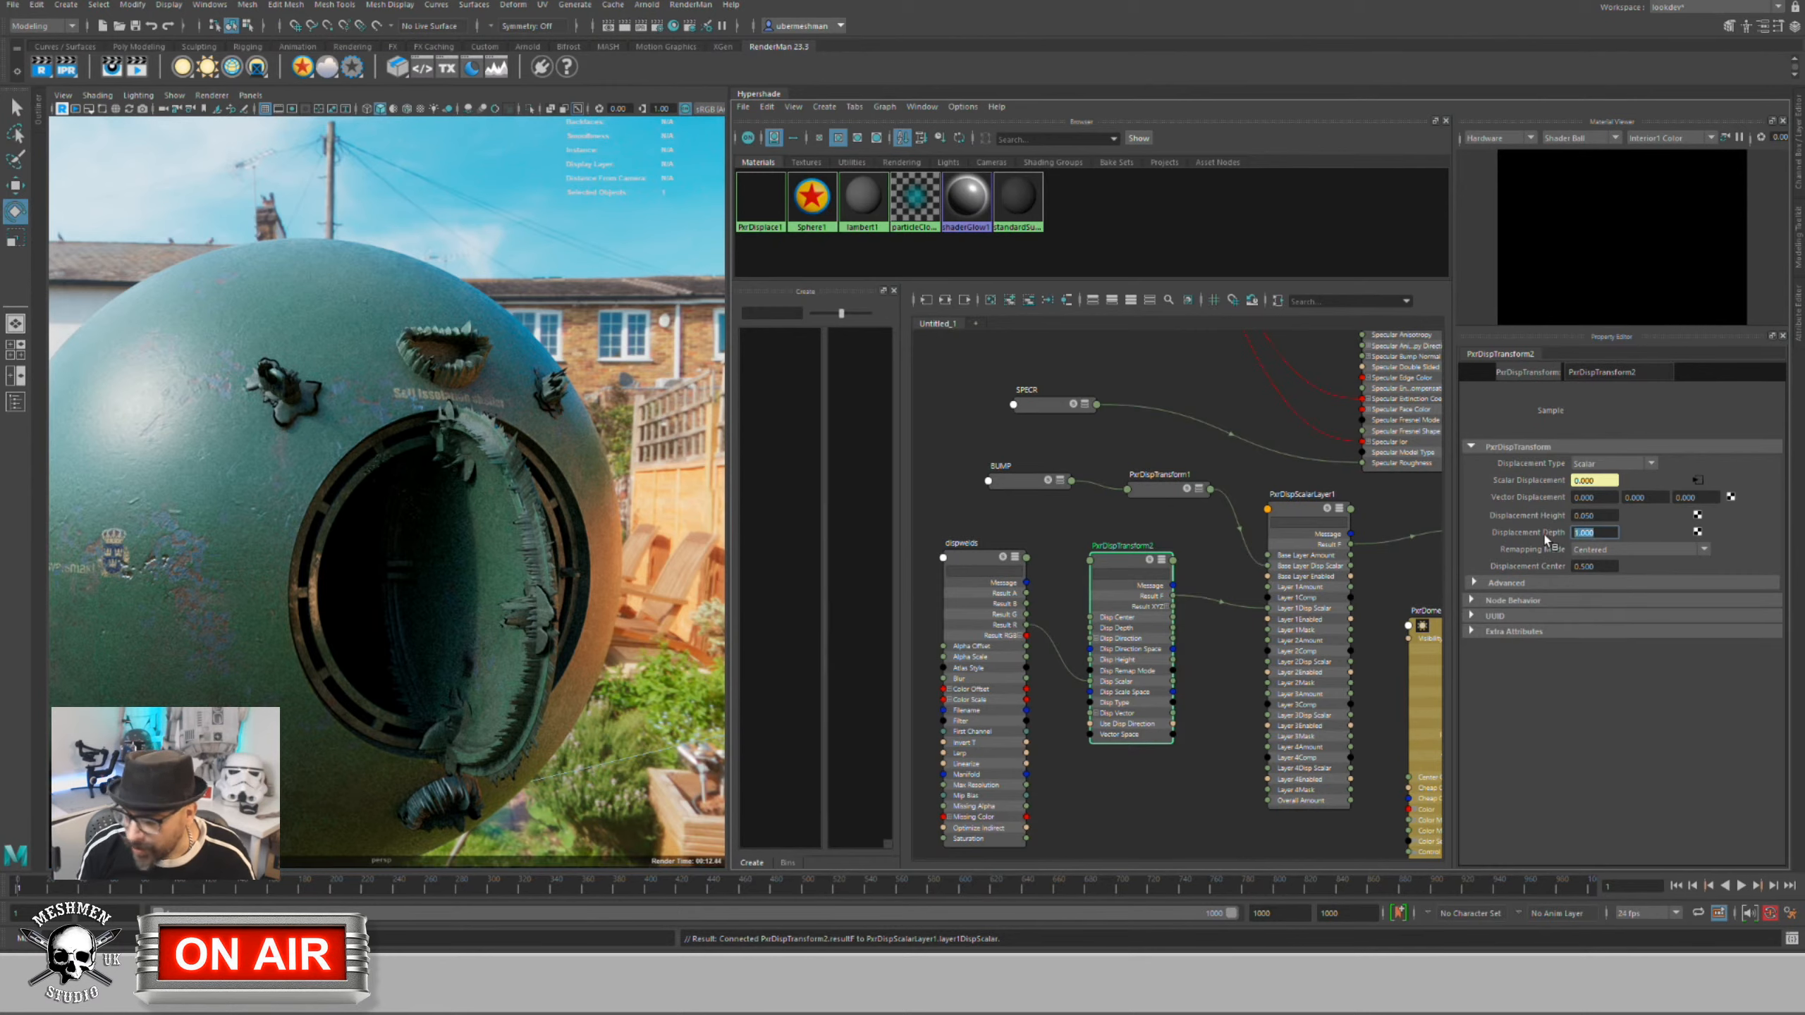
{"action": "type", "text": "0.05"}
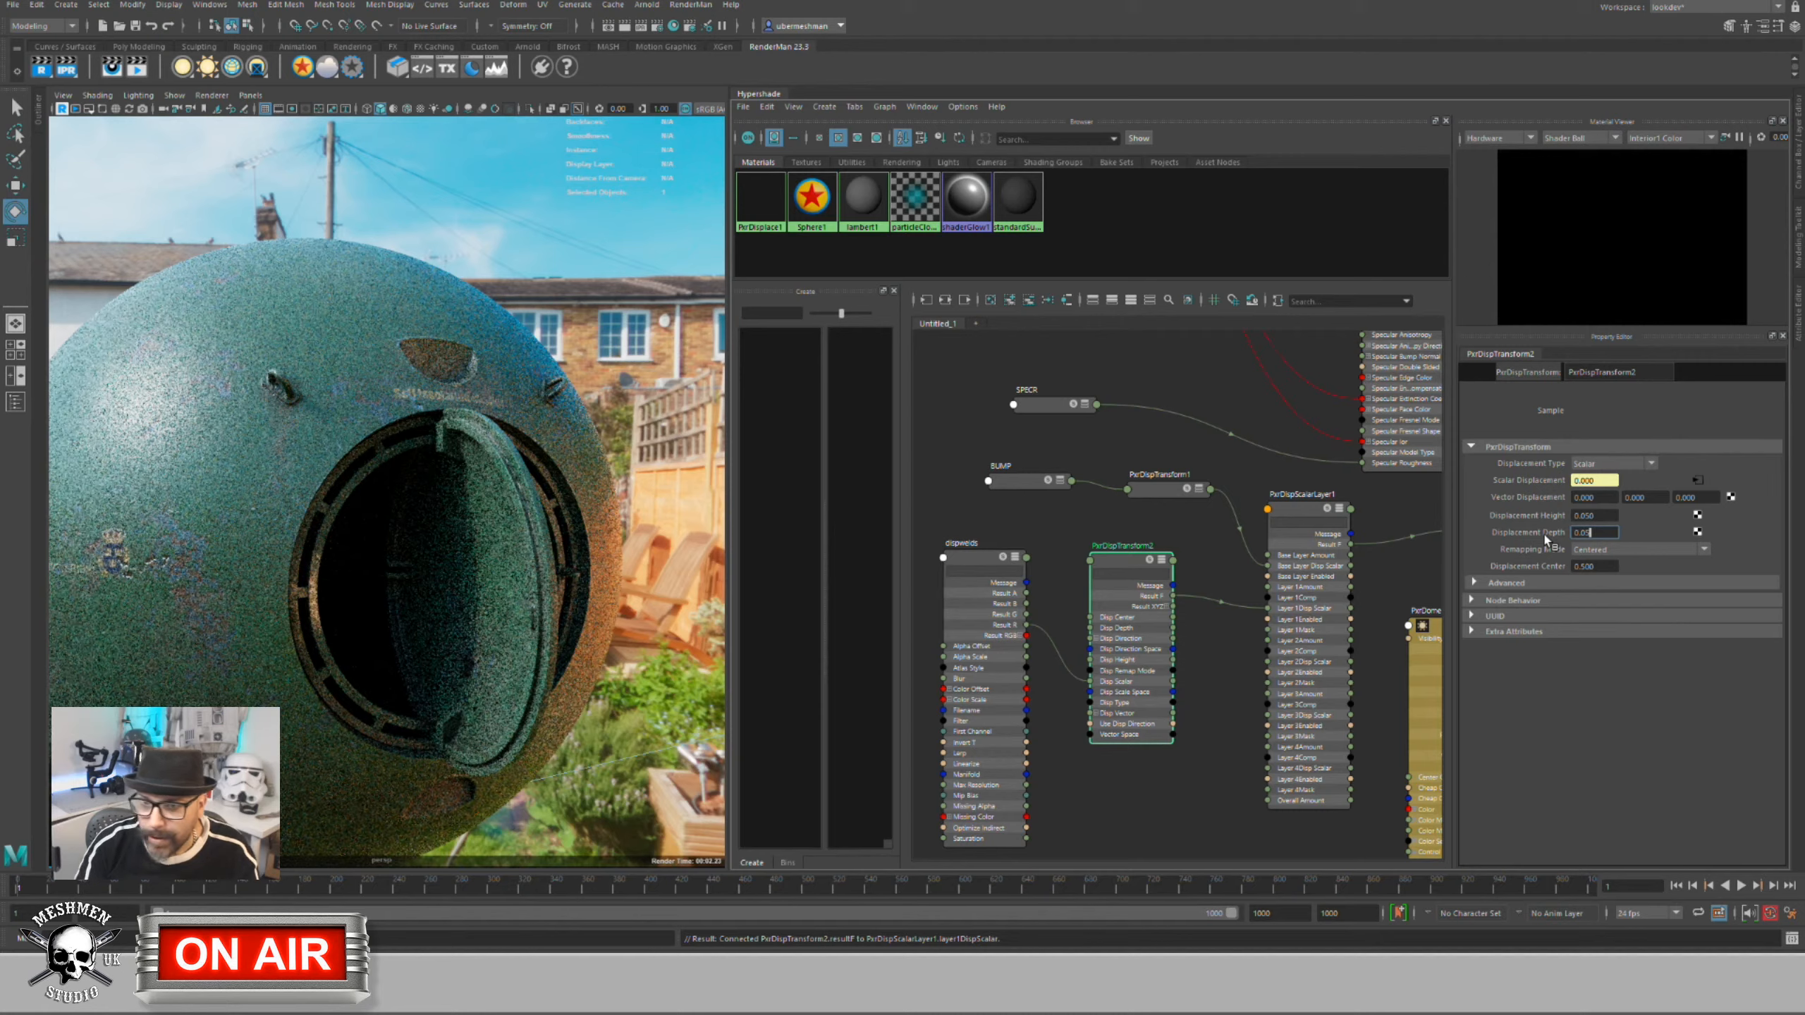
{"action": "key", "text": "Return"}
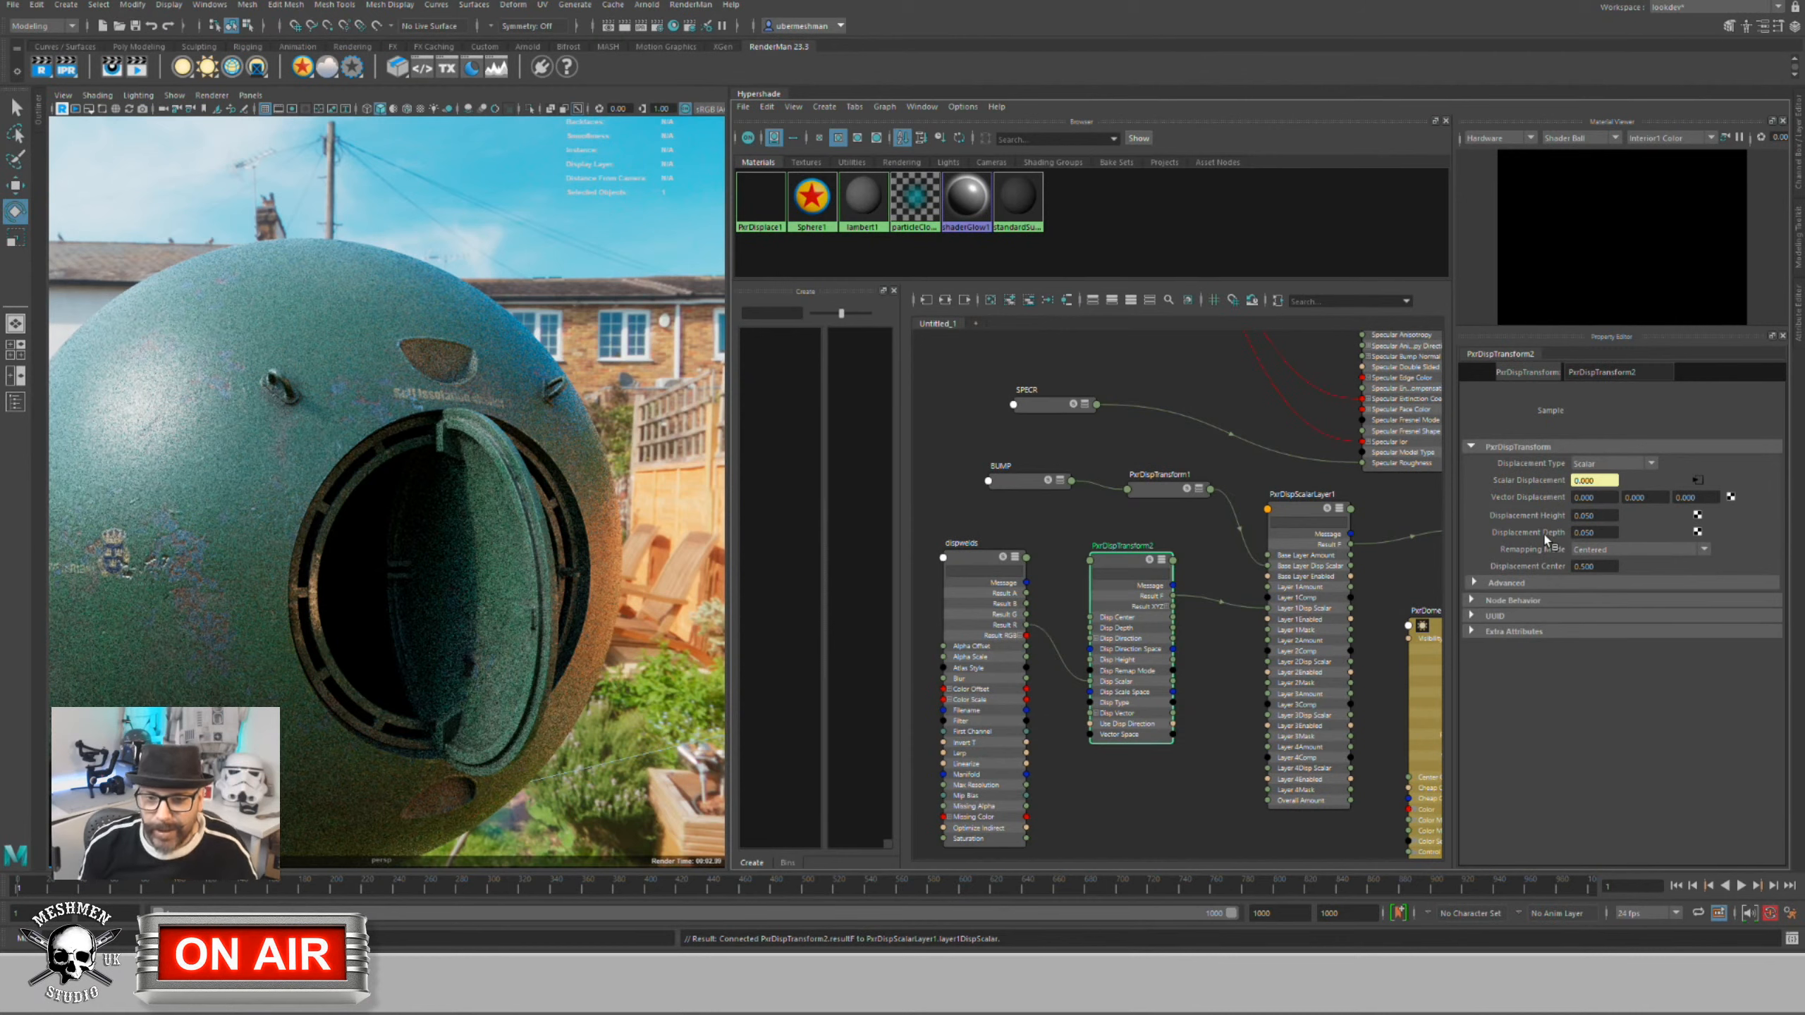
Step: Collapse the dispwelds and PxrDispTransform2 nodes to their compact form
{"action": "left_click", "coordinate": [980, 561]}
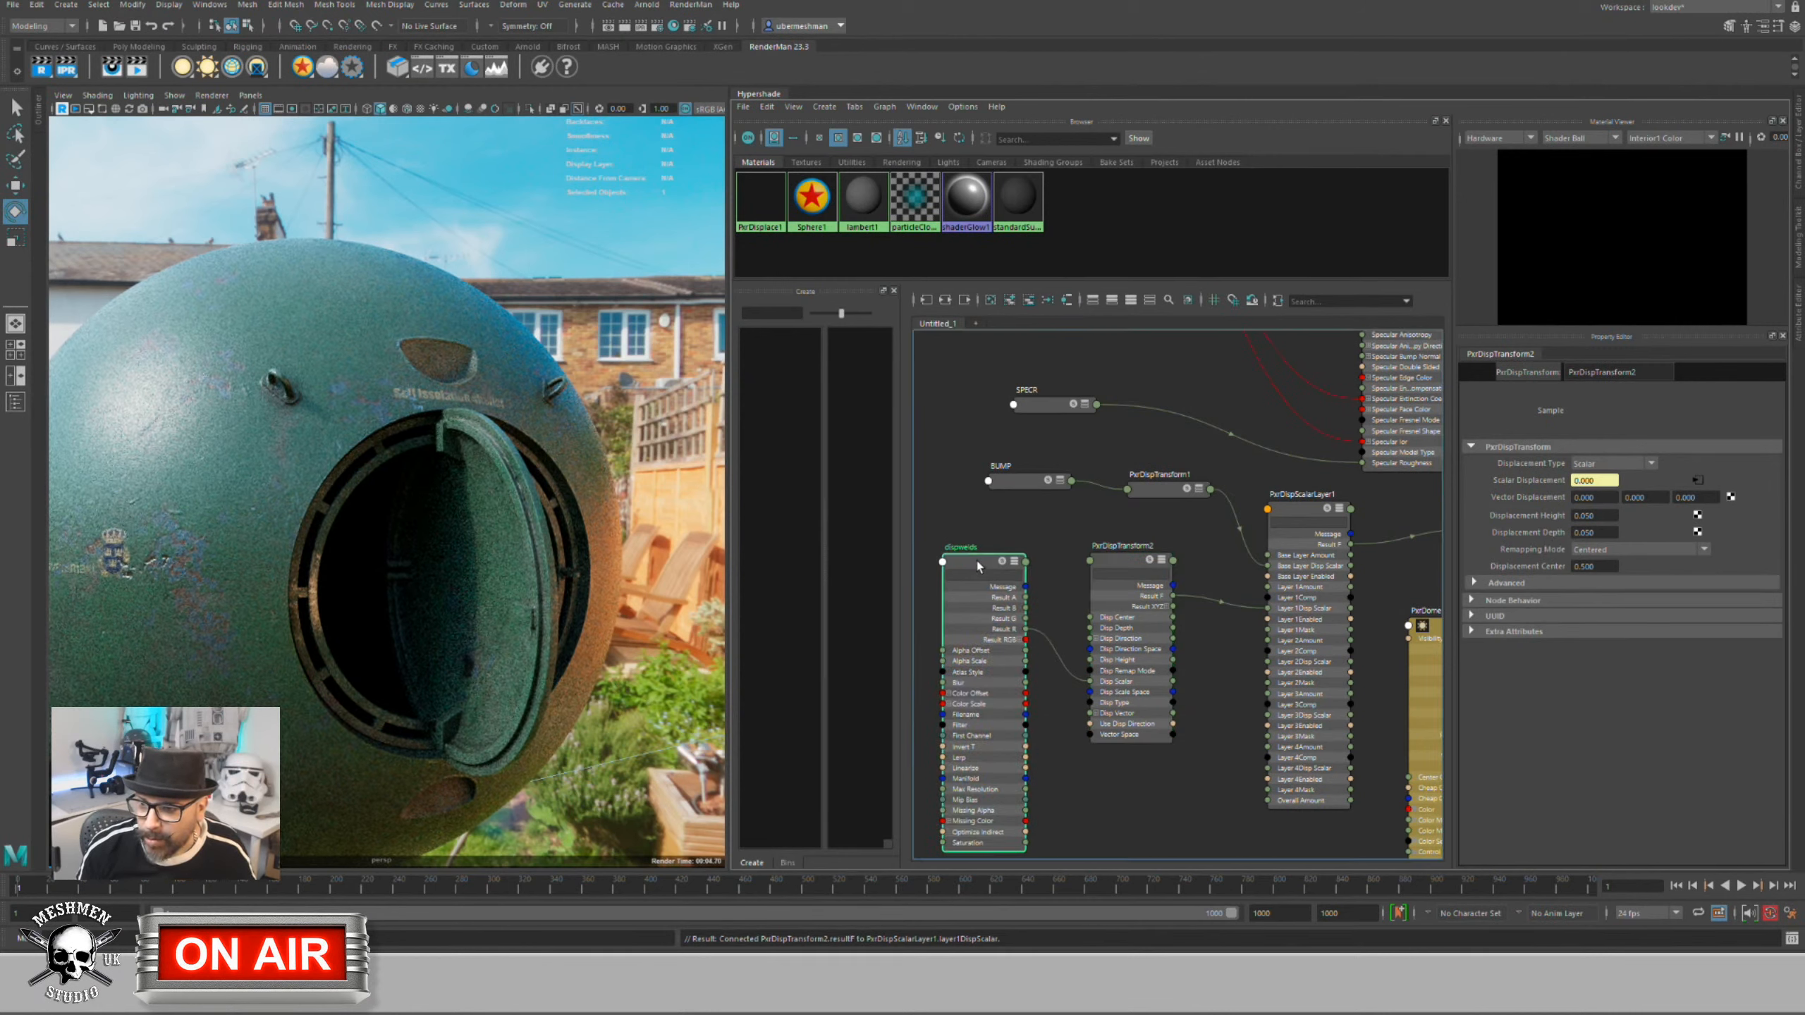
{"action": "key", "text": "1"}
{"action": "left_click", "coordinate": [1121, 561]}
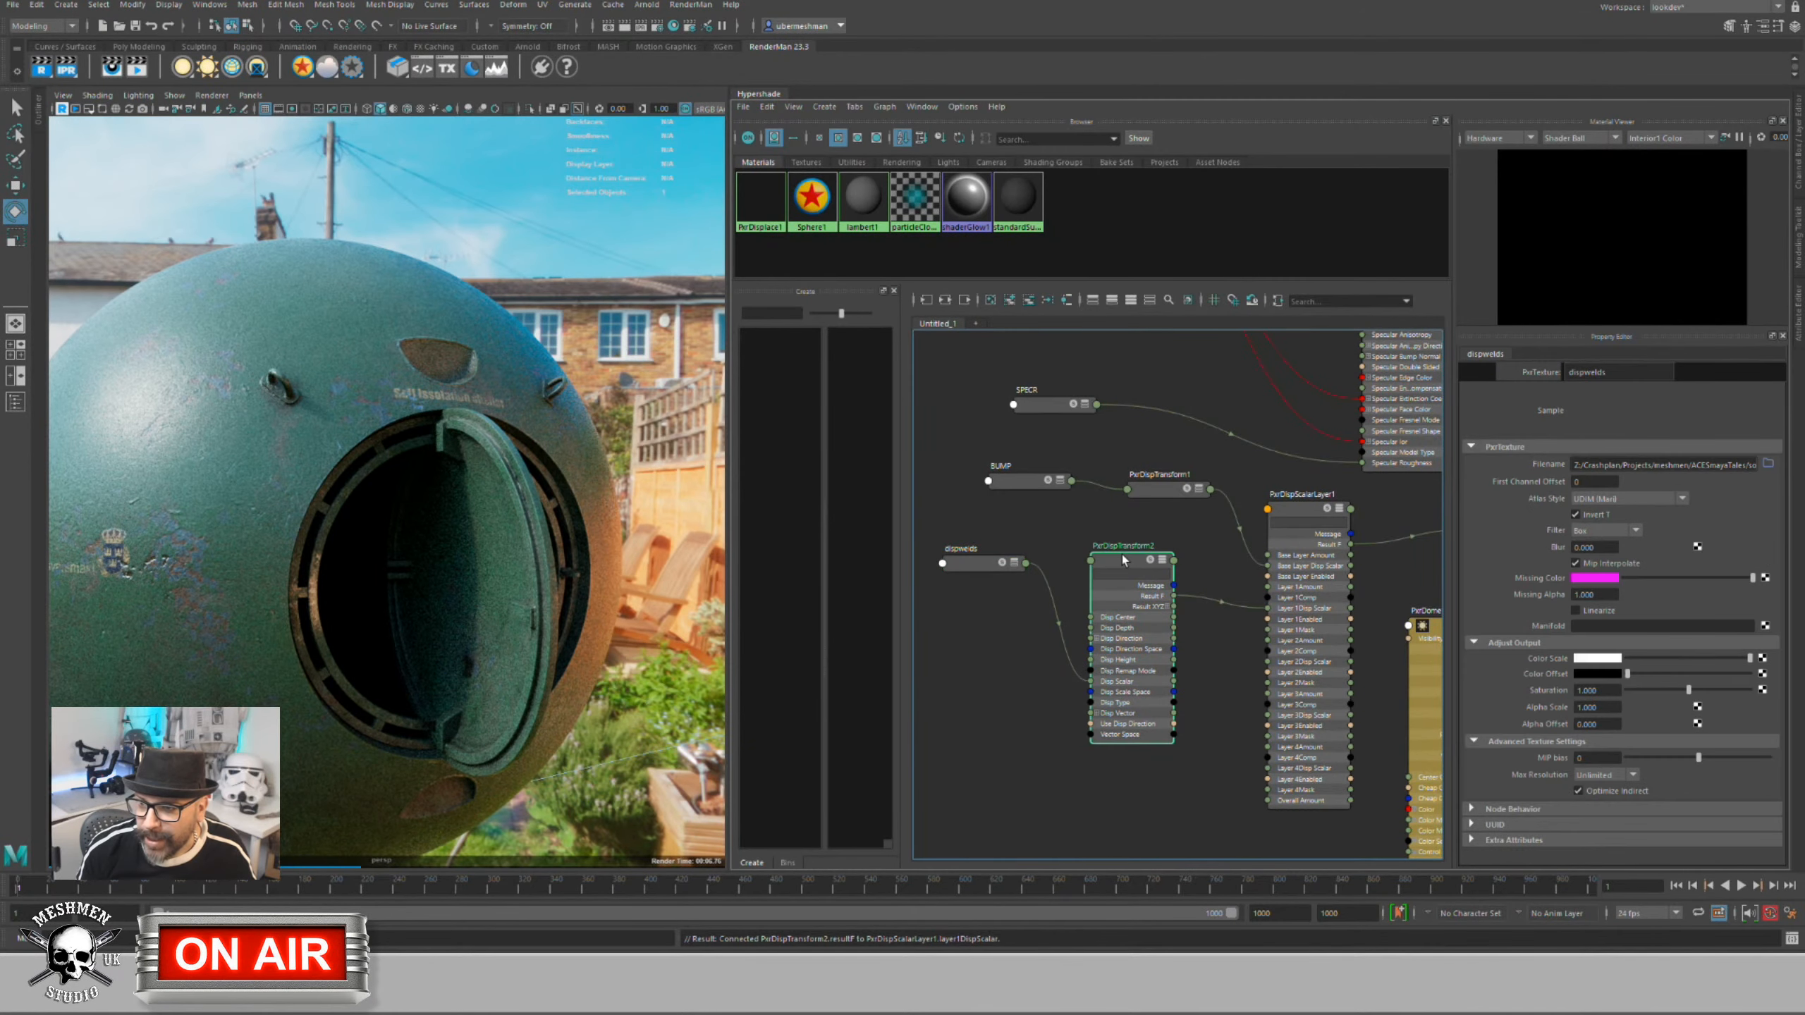
{"action": "key", "text": "1"}
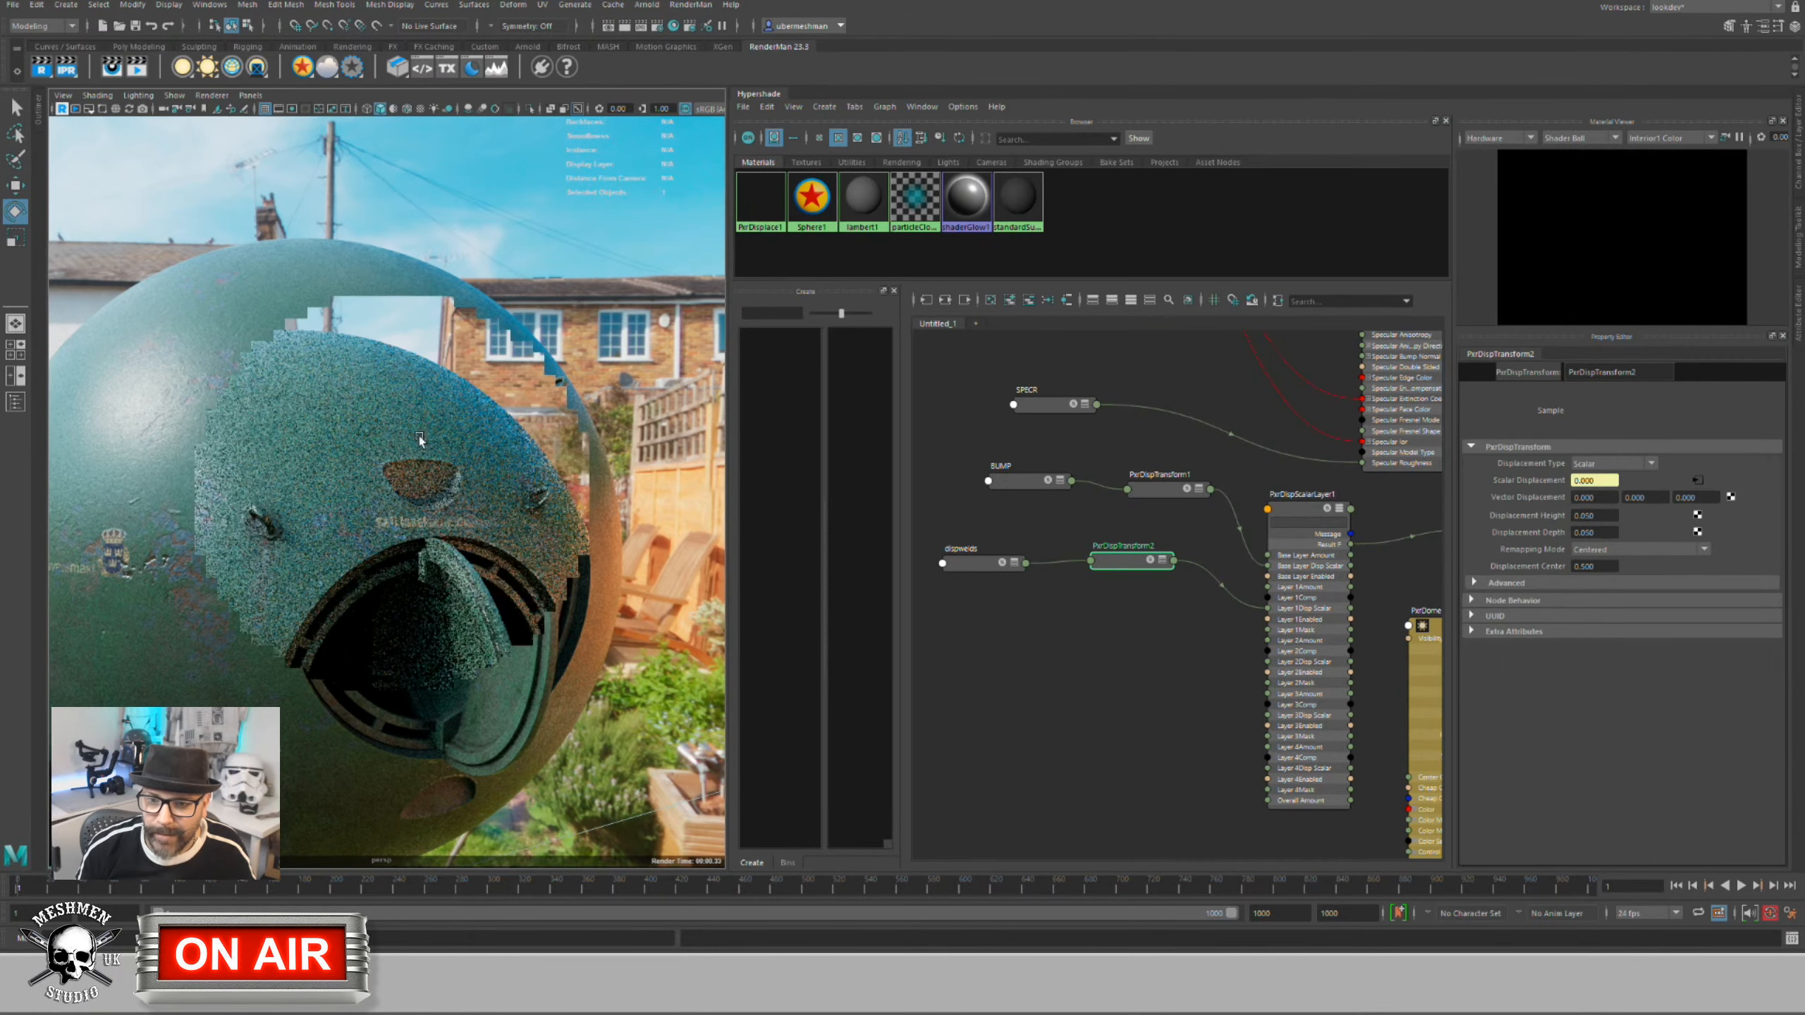
Step: Set the Layer 1 Gain of PxrDispScalarLayer1 to 0.5 to soften the weld displacement
{"action": "scroll", "coordinate": [455, 462], "scroll_direction": "up", "scroll_amount": 3}
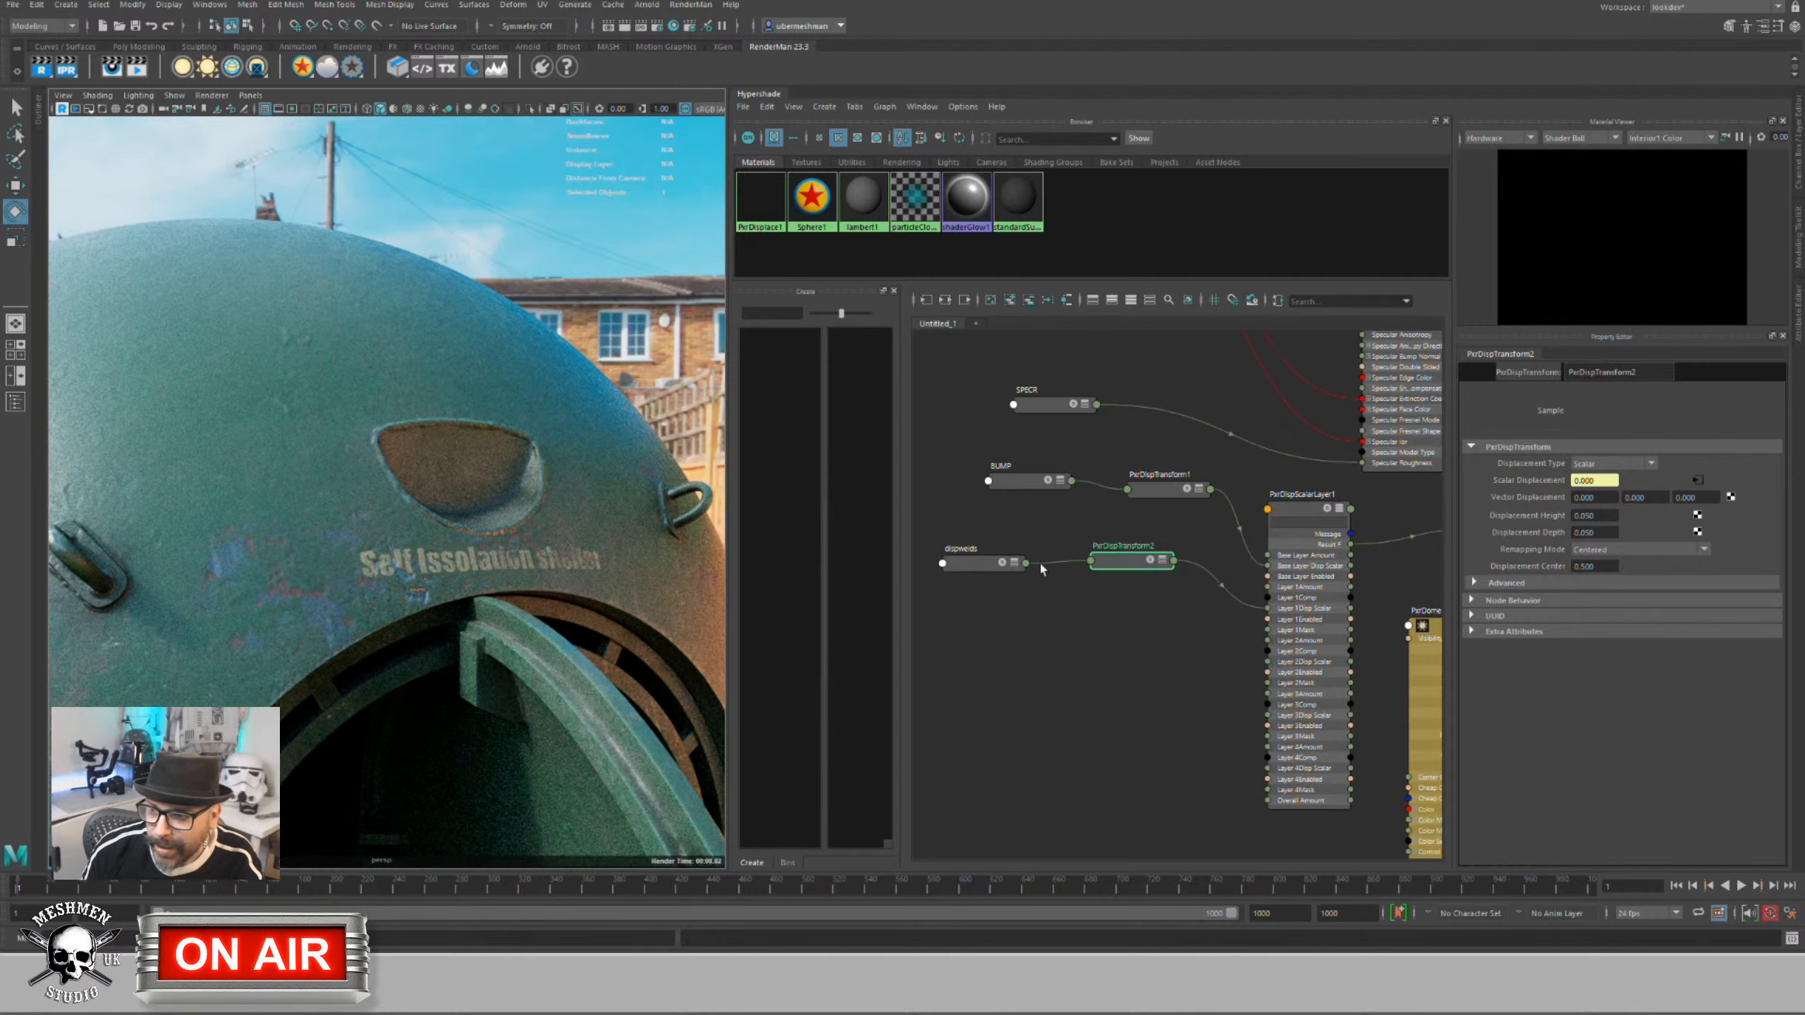
{"action": "left_click_drag", "start_coordinate": [1118, 562], "coordinate": [1121, 568]}
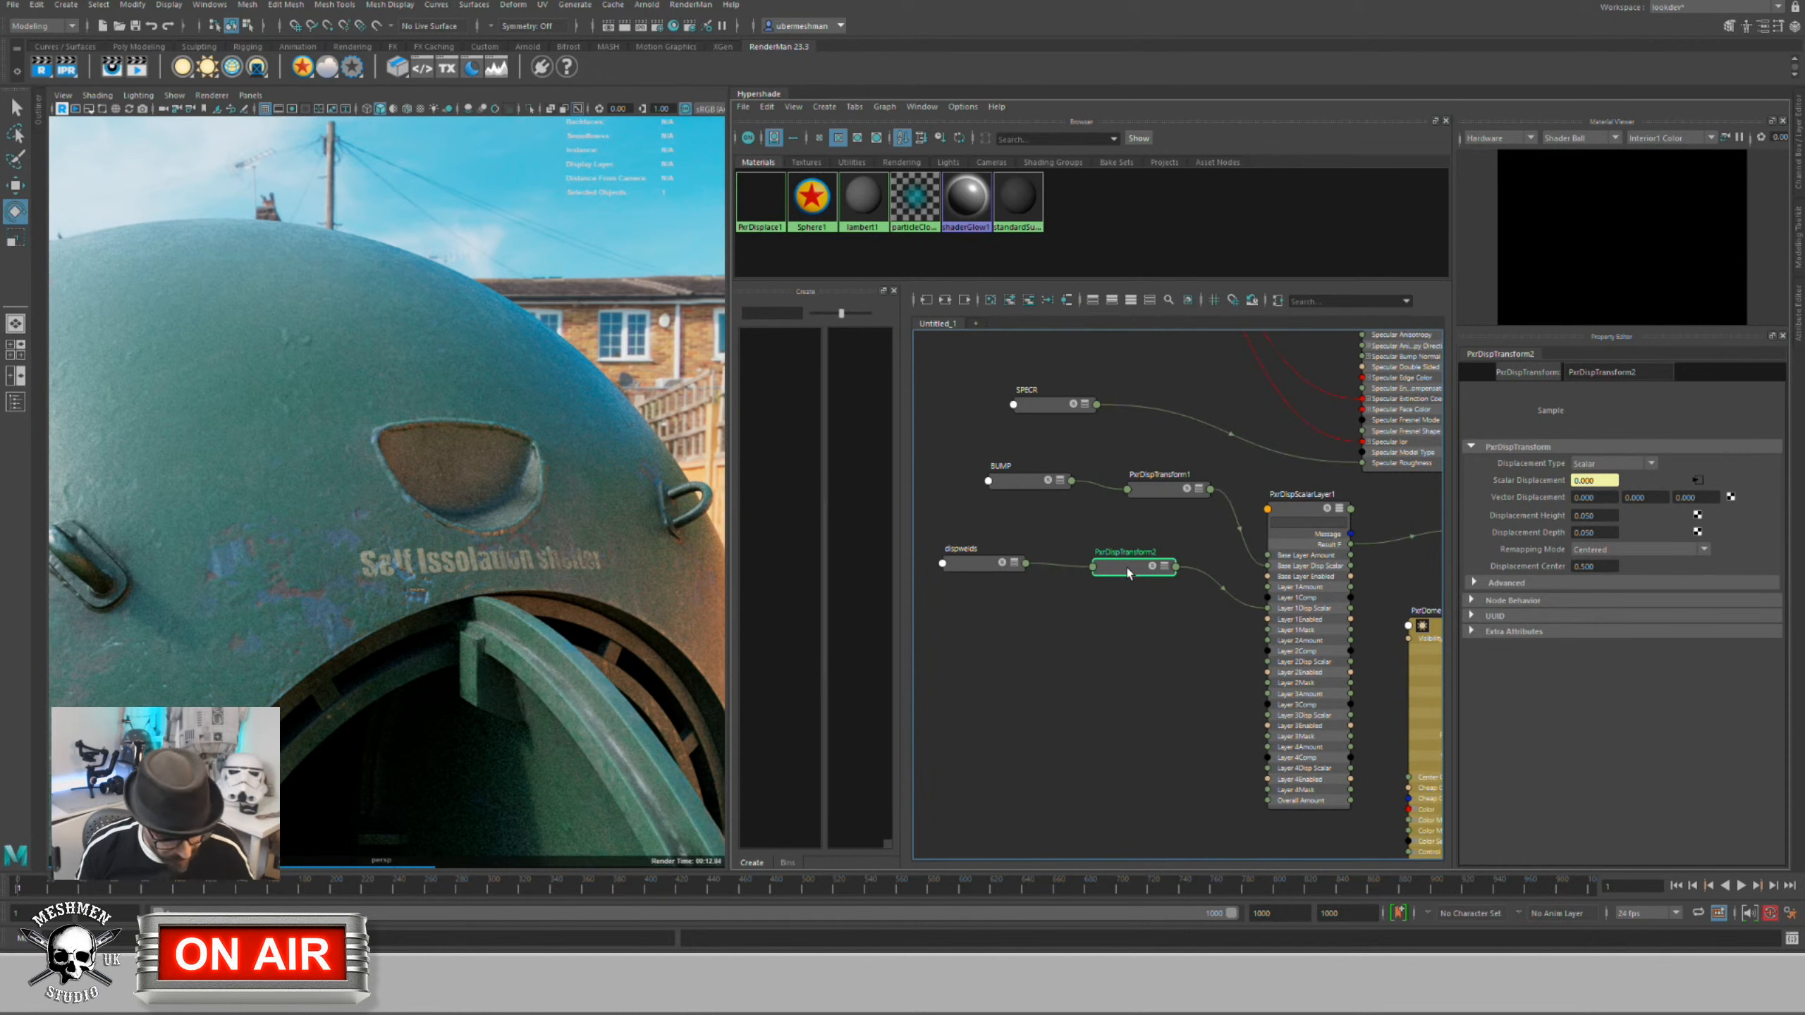
{"action": "key", "text": "3"}
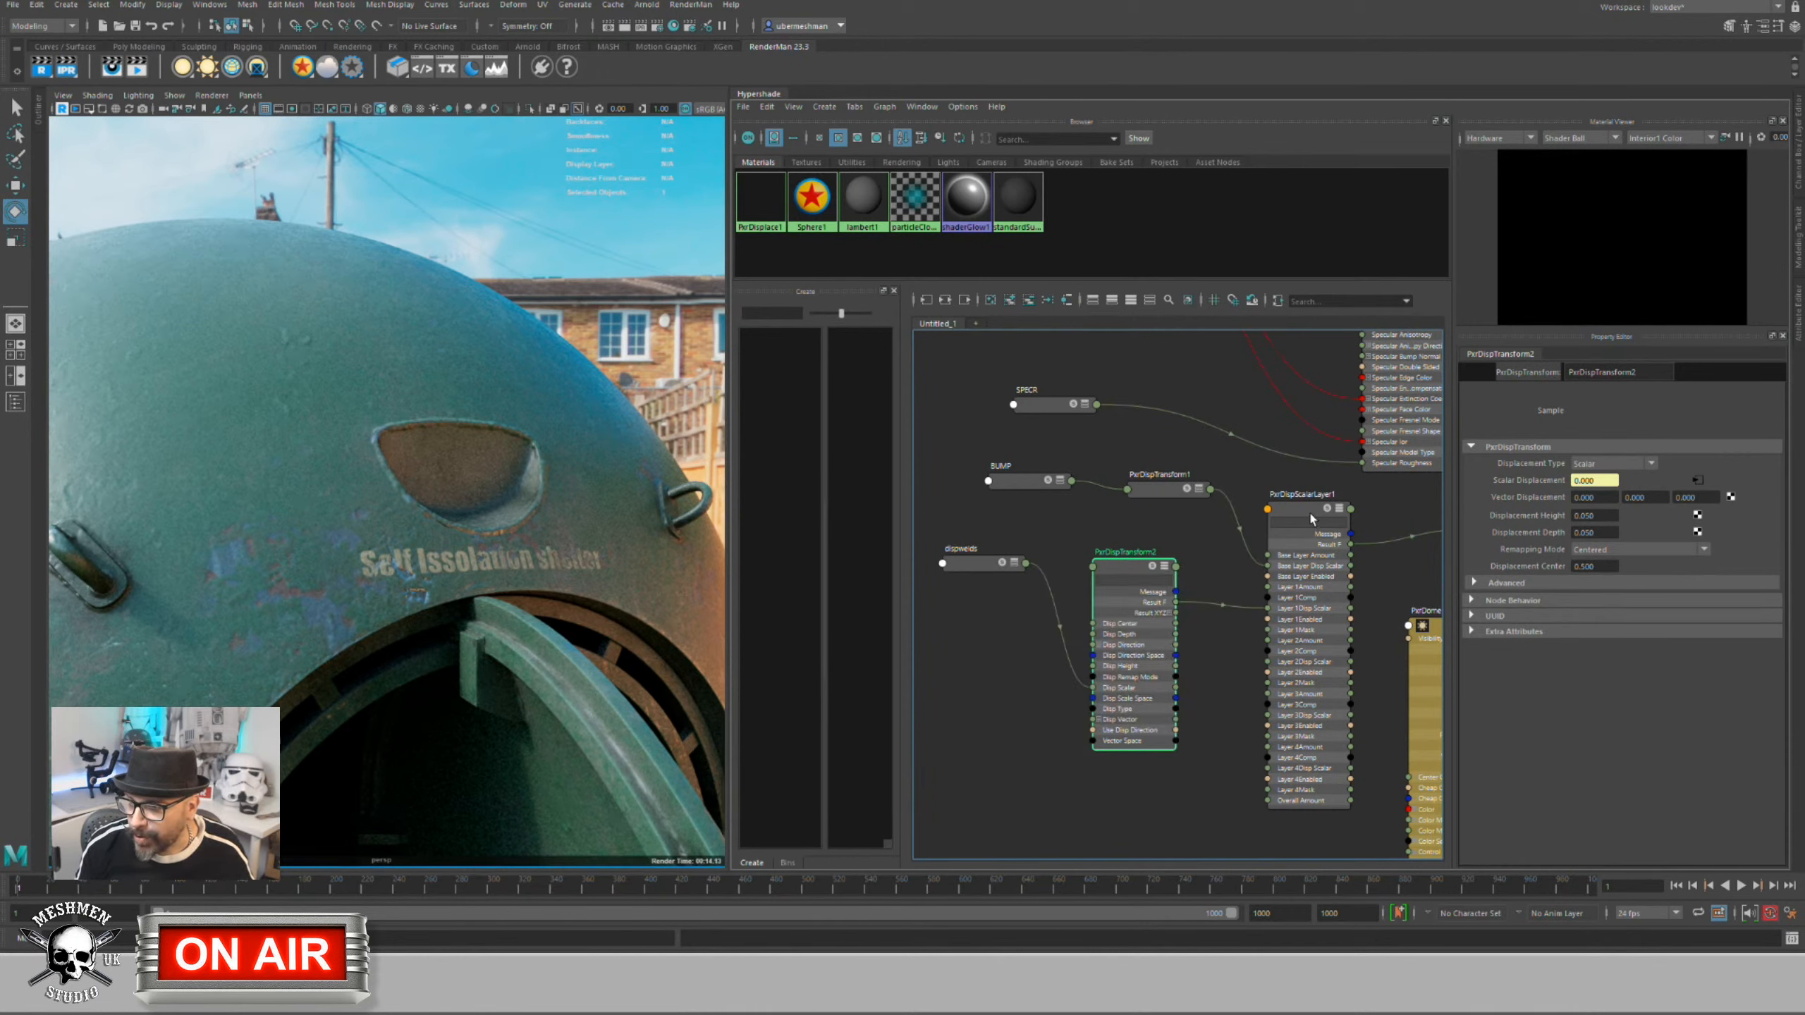
{"action": "left_click", "coordinate": [1308, 510]}
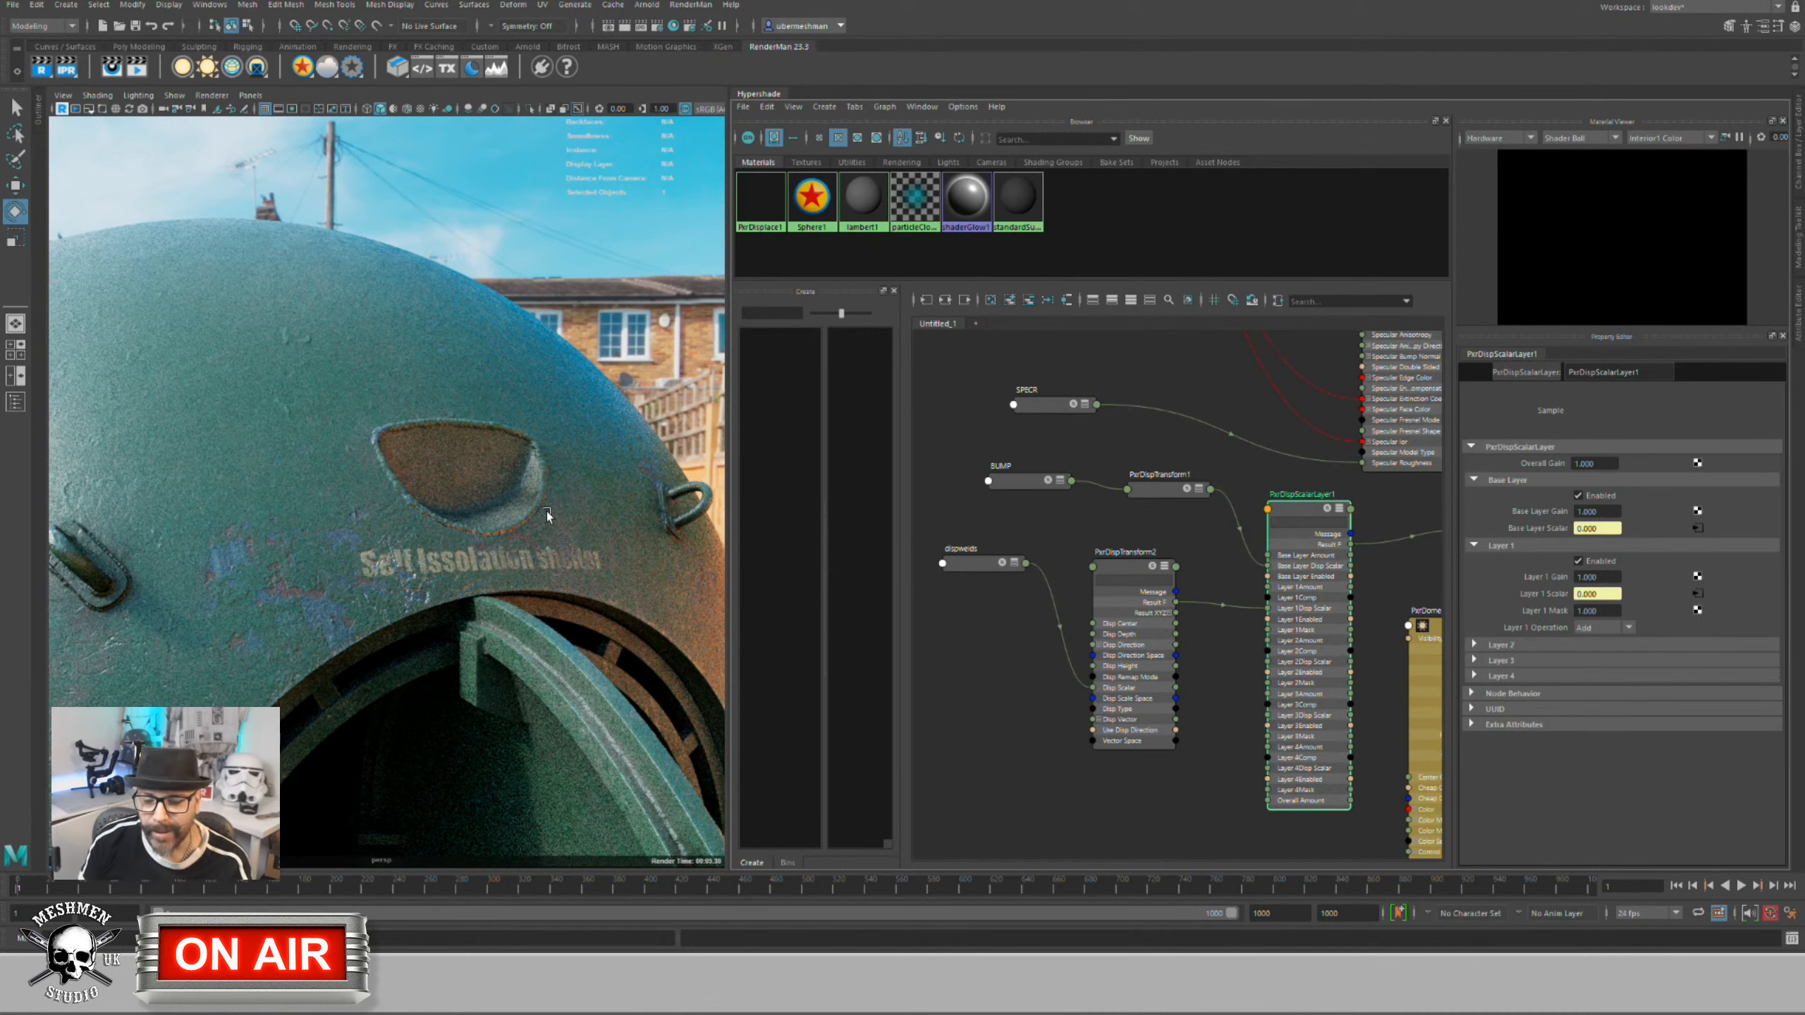
{"action": "left_click", "coordinate": [1598, 576]}
{"action": "double_click", "coordinate": [1598, 577]}
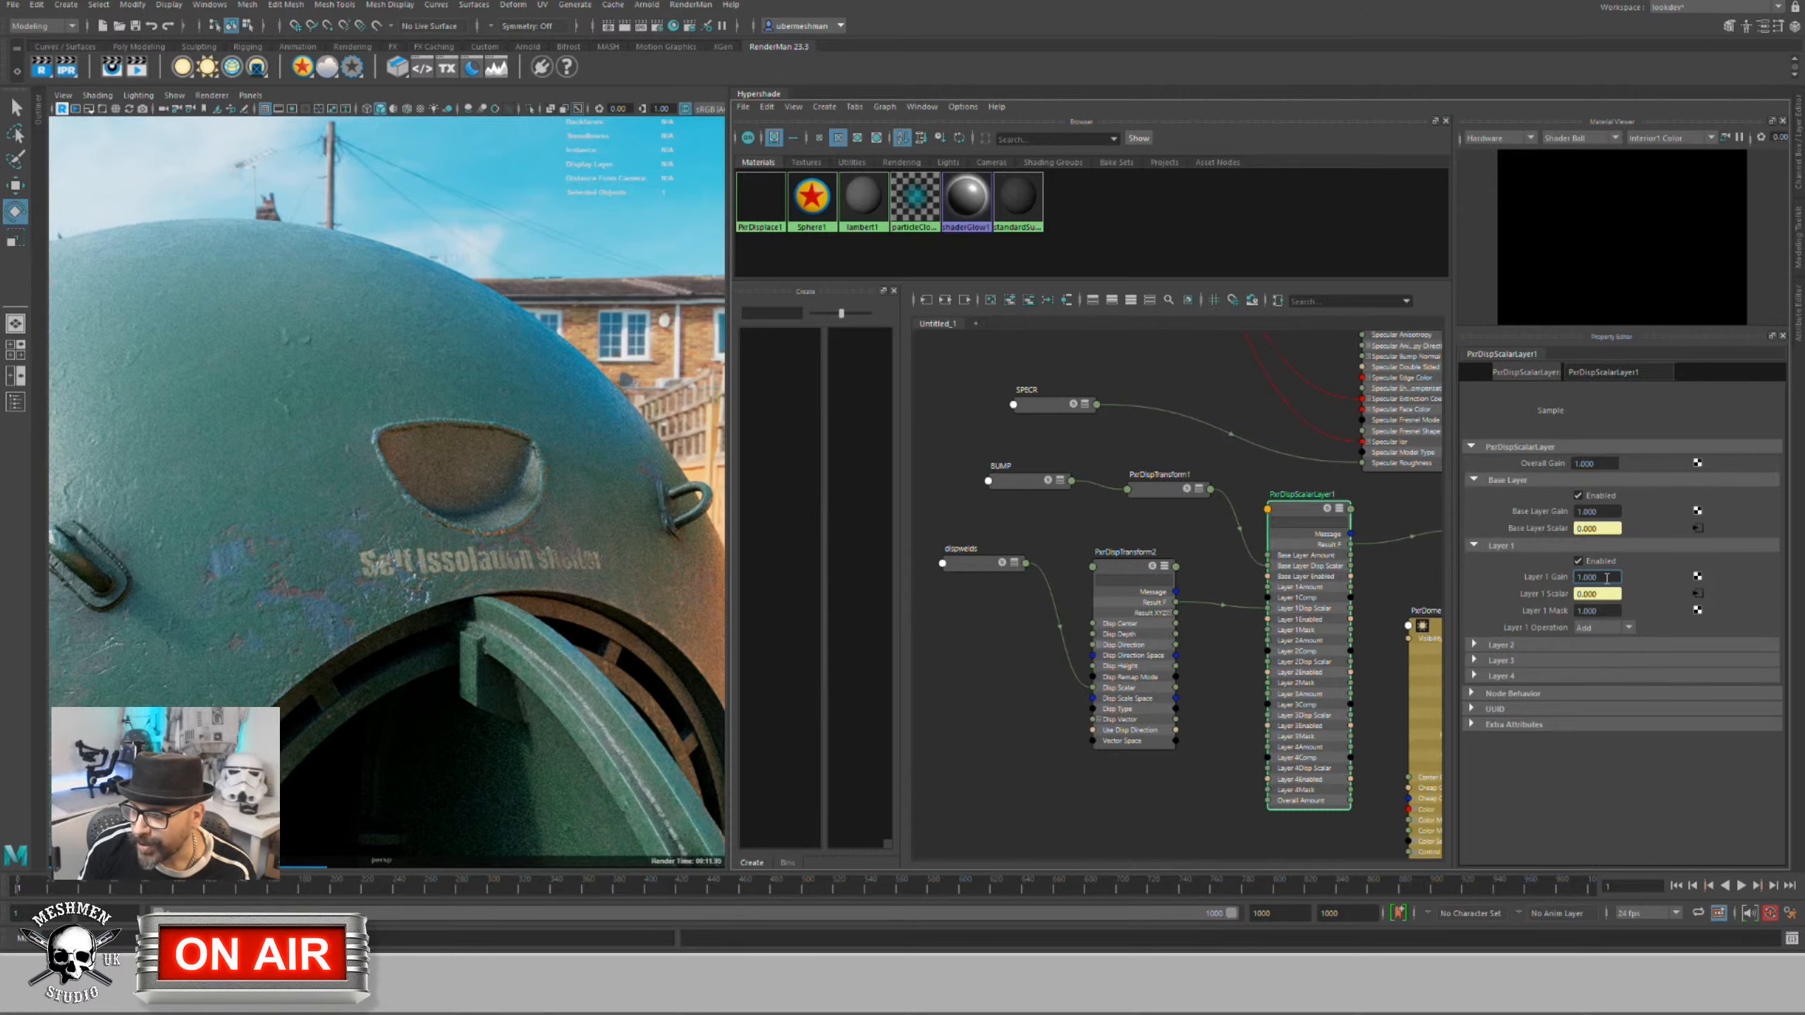
{"action": "type", "text": "0.5"}
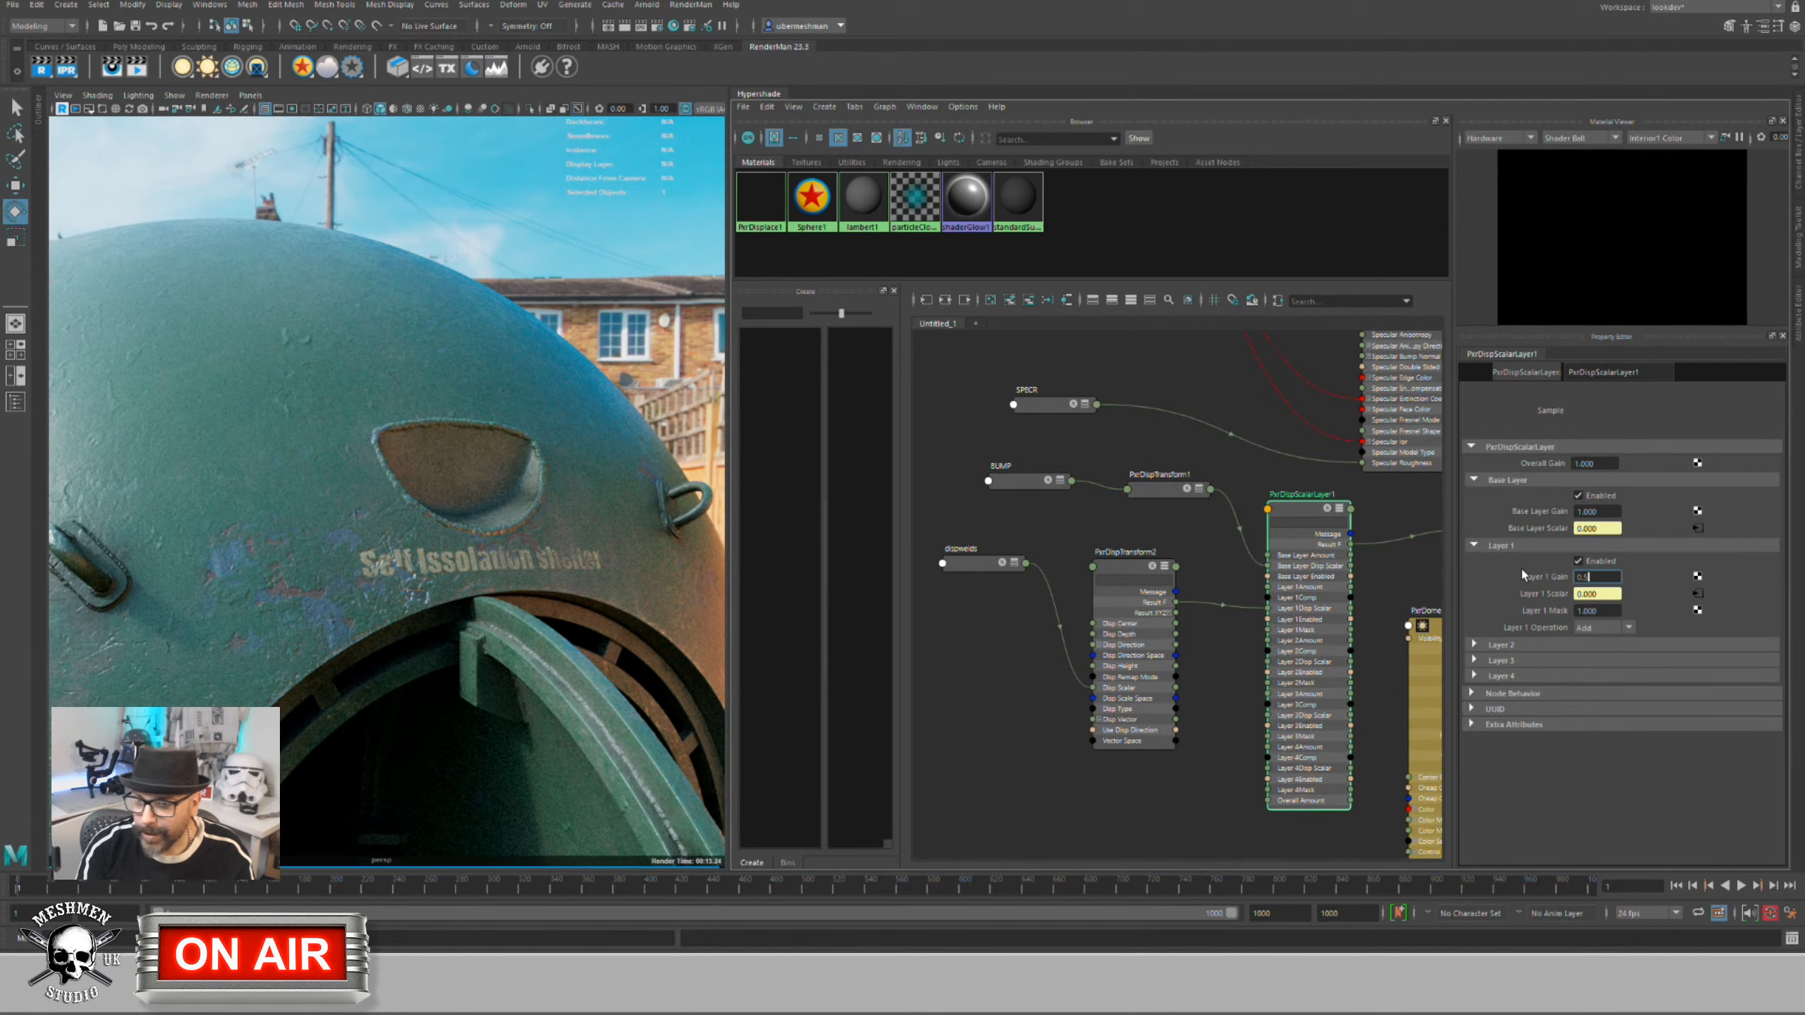
{"action": "key", "text": "Return"}
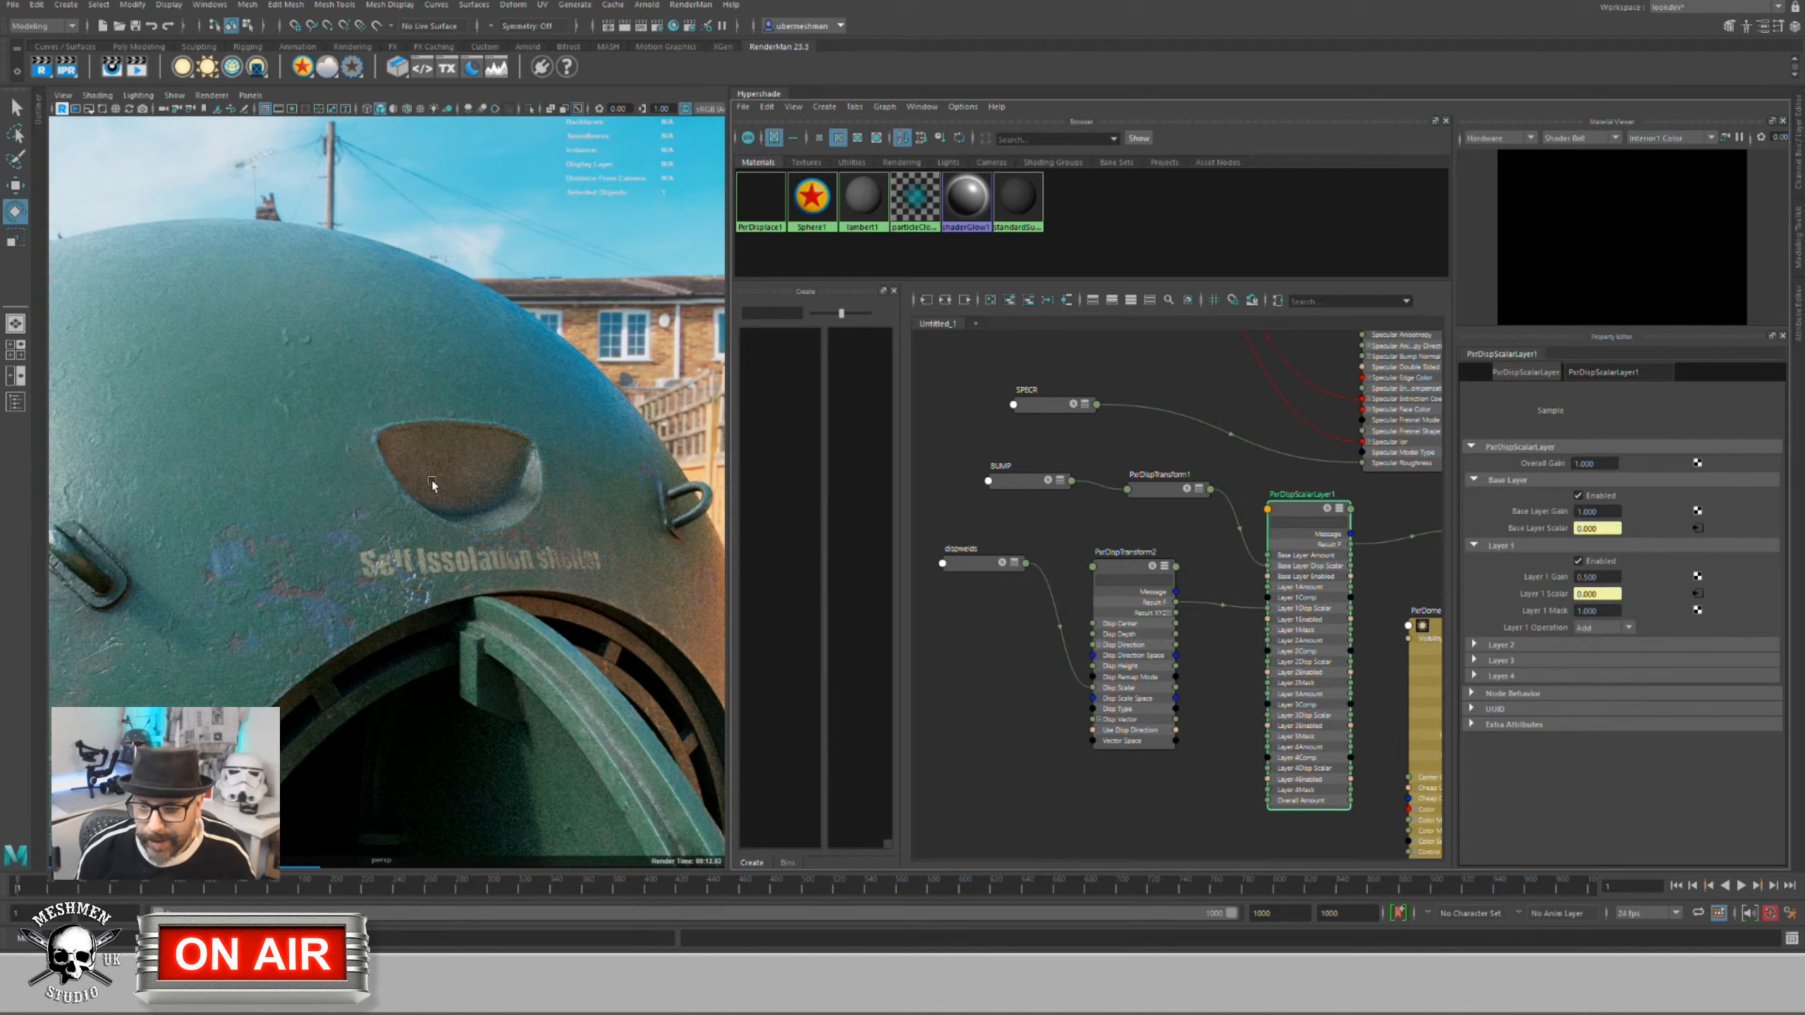
Step: Collapse the PxrDispTransform2 node again and line it up with the dispwelds node, farther from the scalar layer
{"action": "right_click_drag", "start_coordinate": [428, 480], "coordinate": [344, 492], "text": "alt"}
{"action": "left_click_drag", "start_coordinate": [376, 526], "coordinate": [324, 547], "text": "alt"}
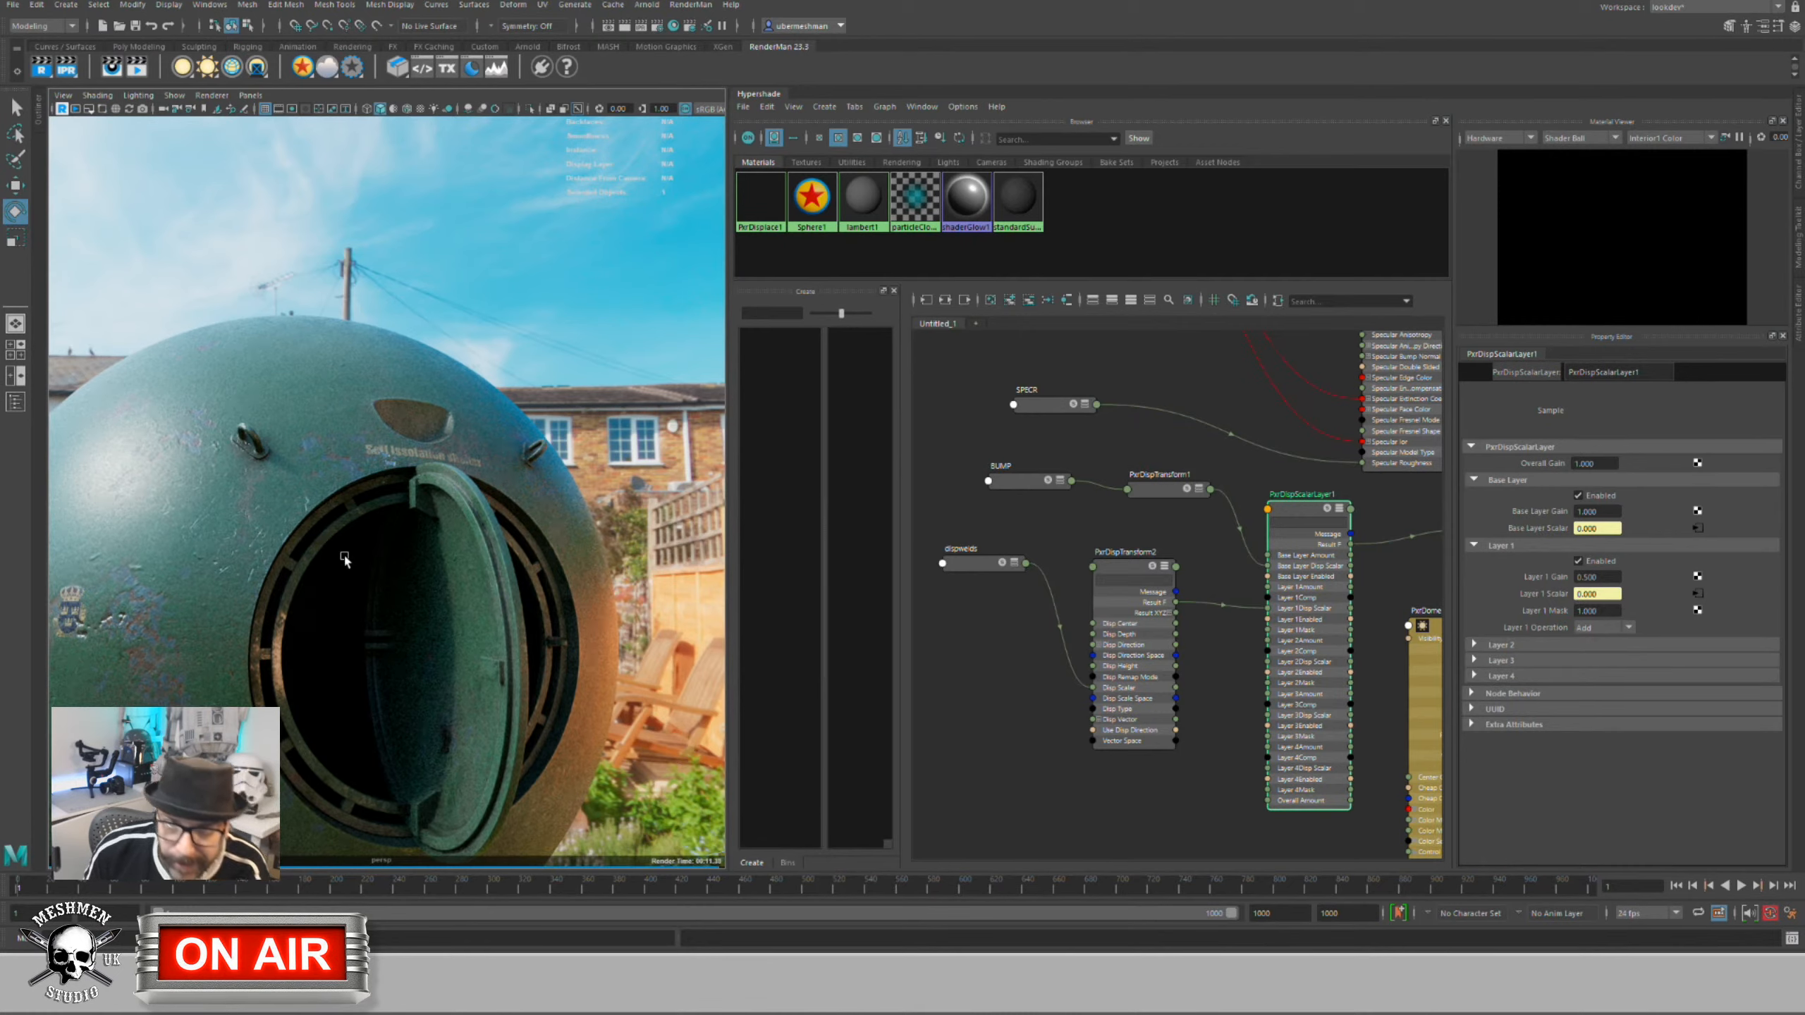
{"action": "mouse_move", "coordinate": [385, 558]}
{"action": "left_mouse_down", "text": "alt"}
{"action": "mouse_move", "coordinate": [344, 554]}
{"action": "mouse_move", "coordinate": [363, 584]}
{"action": "left_mouse_up", "text": "alt"}
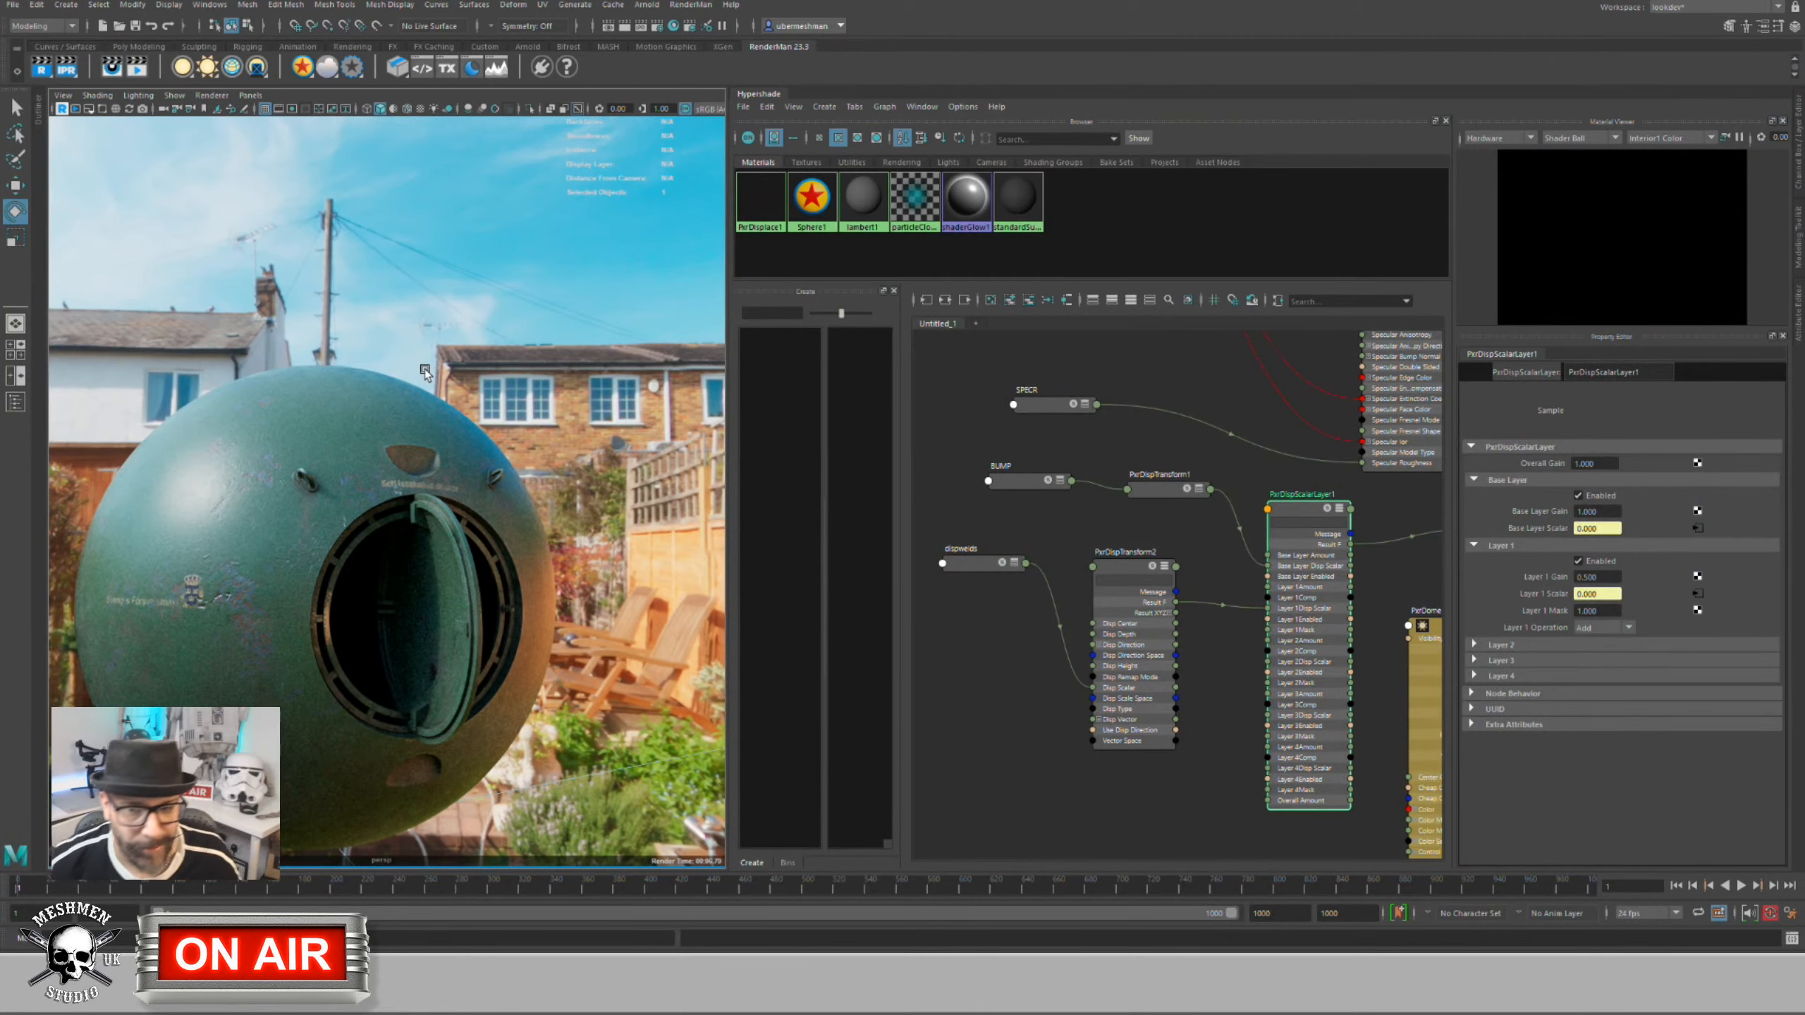
{"action": "right_click_drag", "start_coordinate": [292, 543], "coordinate": [389, 552], "text": "alt"}
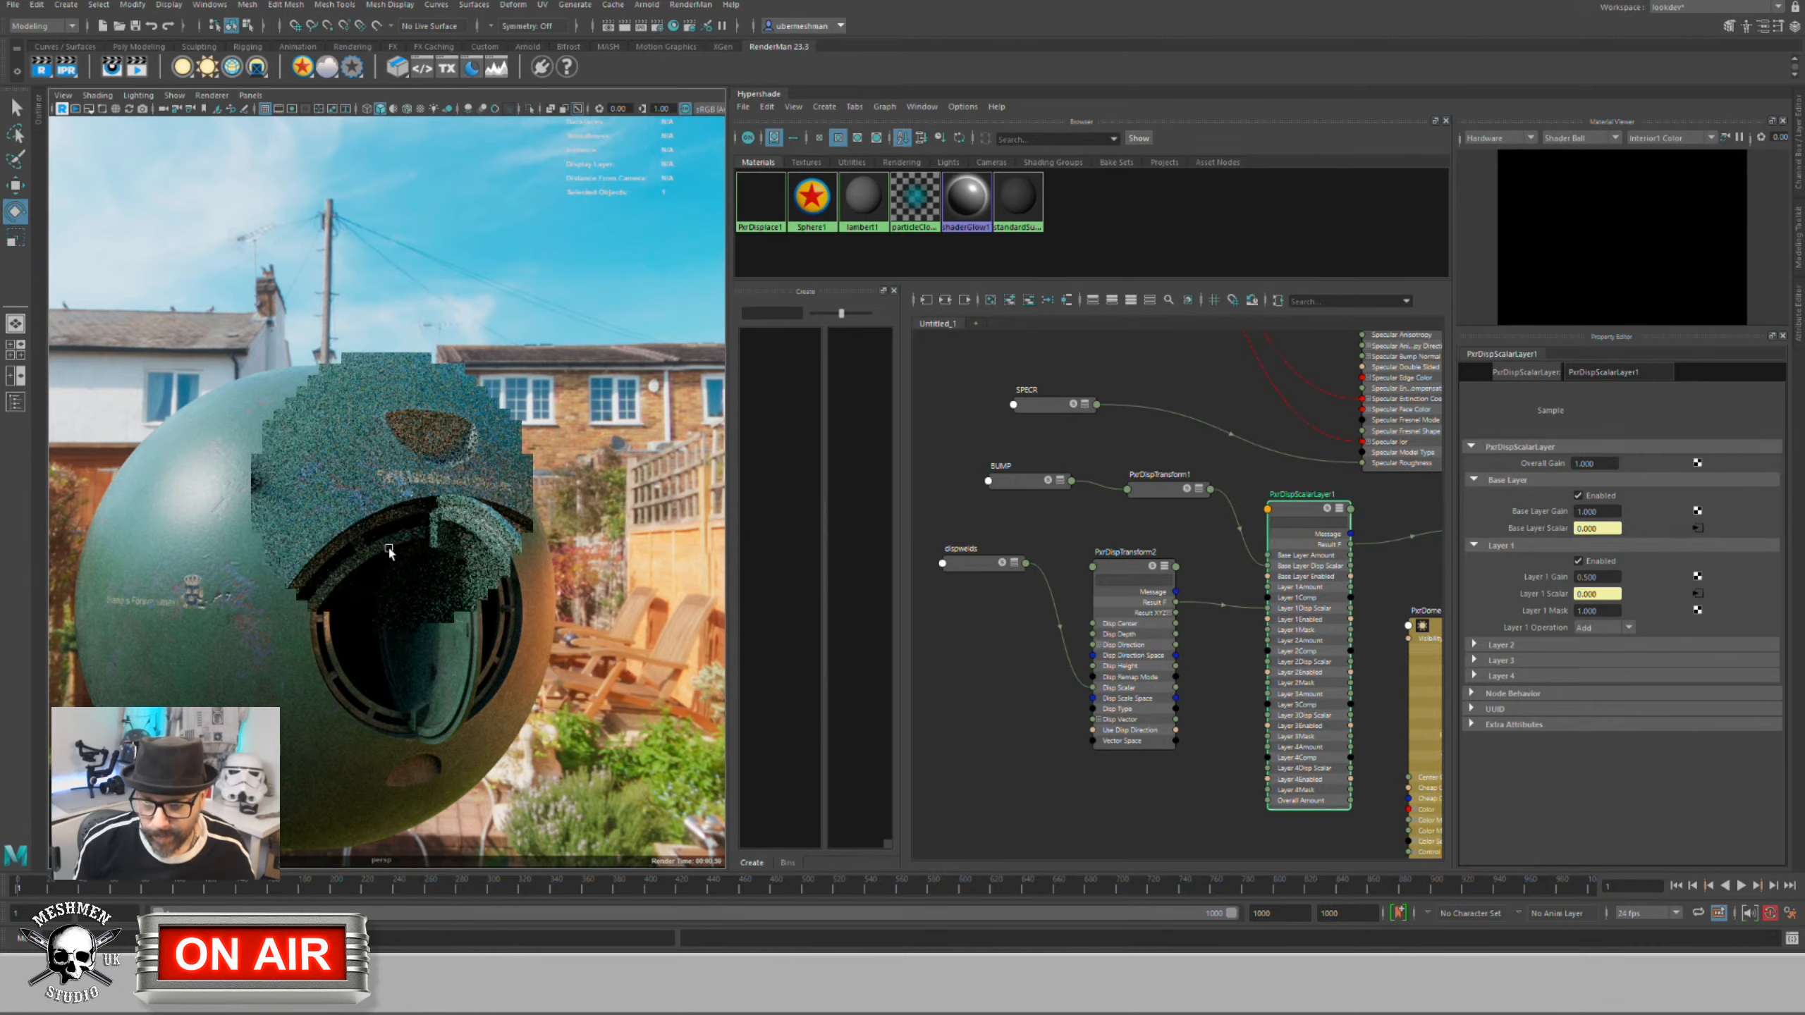
{"action": "middle_click_drag", "start_coordinate": [383, 601], "coordinate": [428, 478], "text": "alt"}
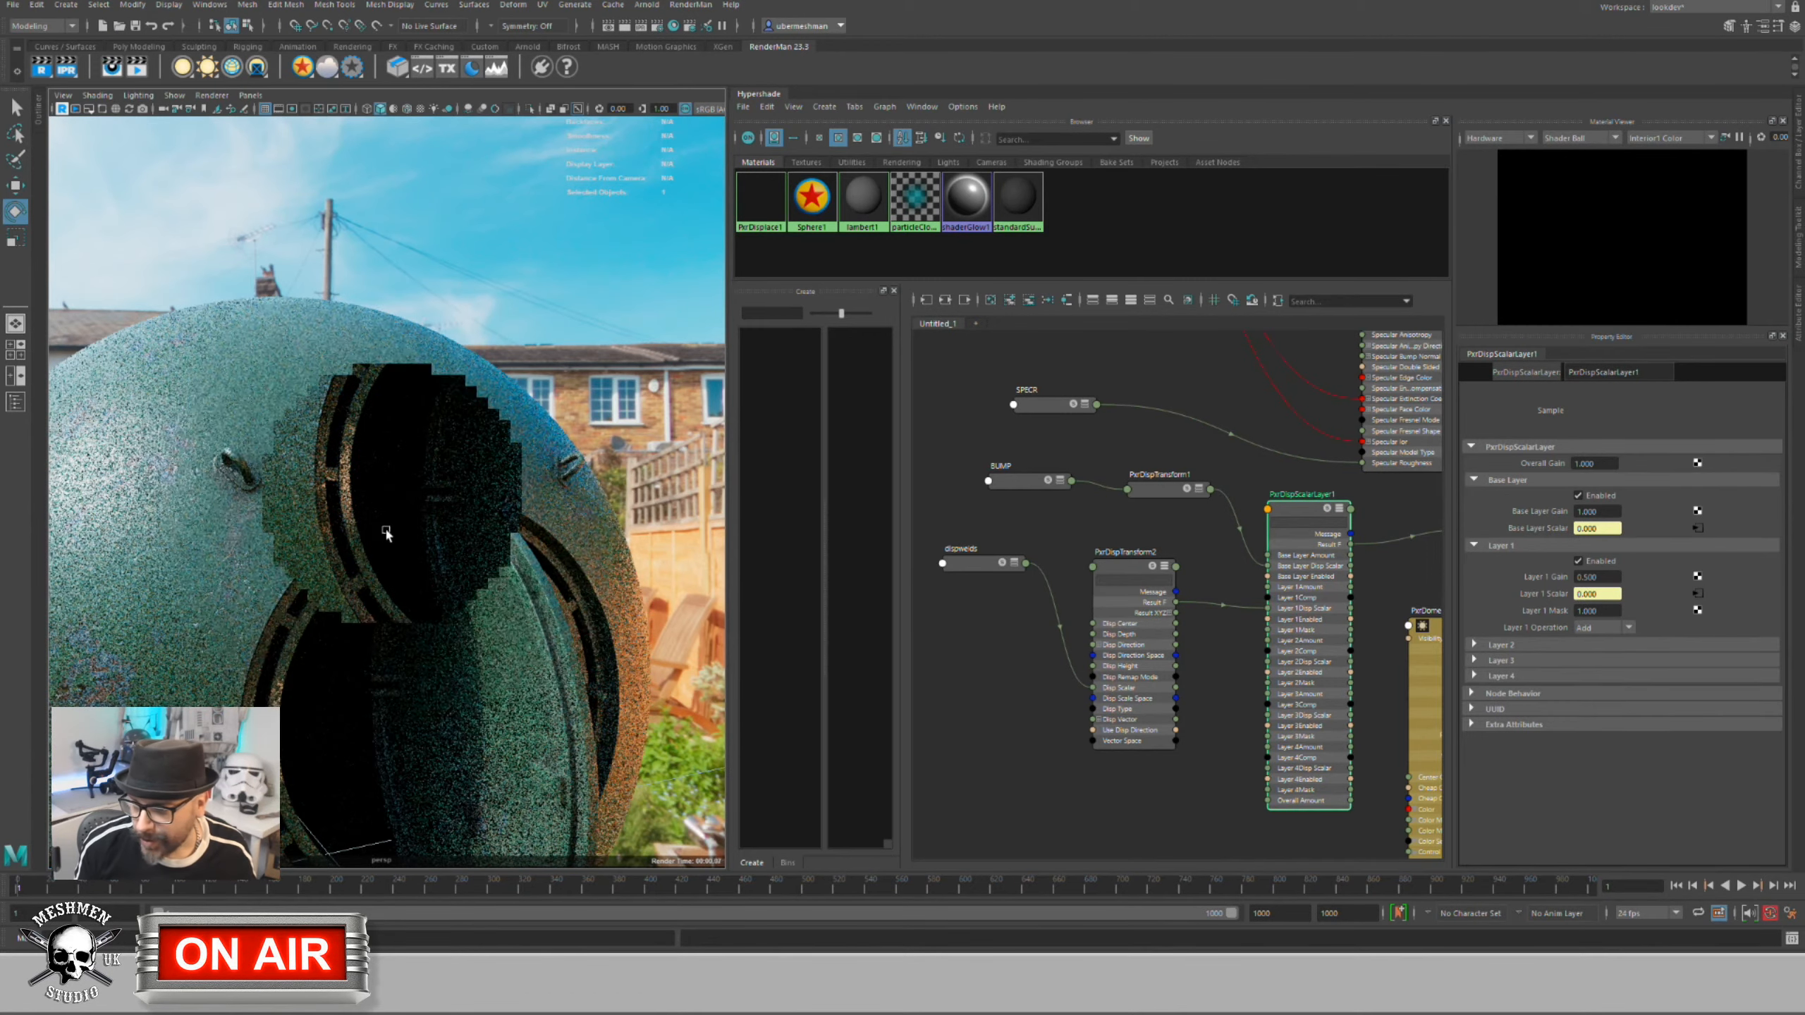
{"action": "left_click", "coordinate": [1129, 567]}
{"action": "key", "text": "1"}
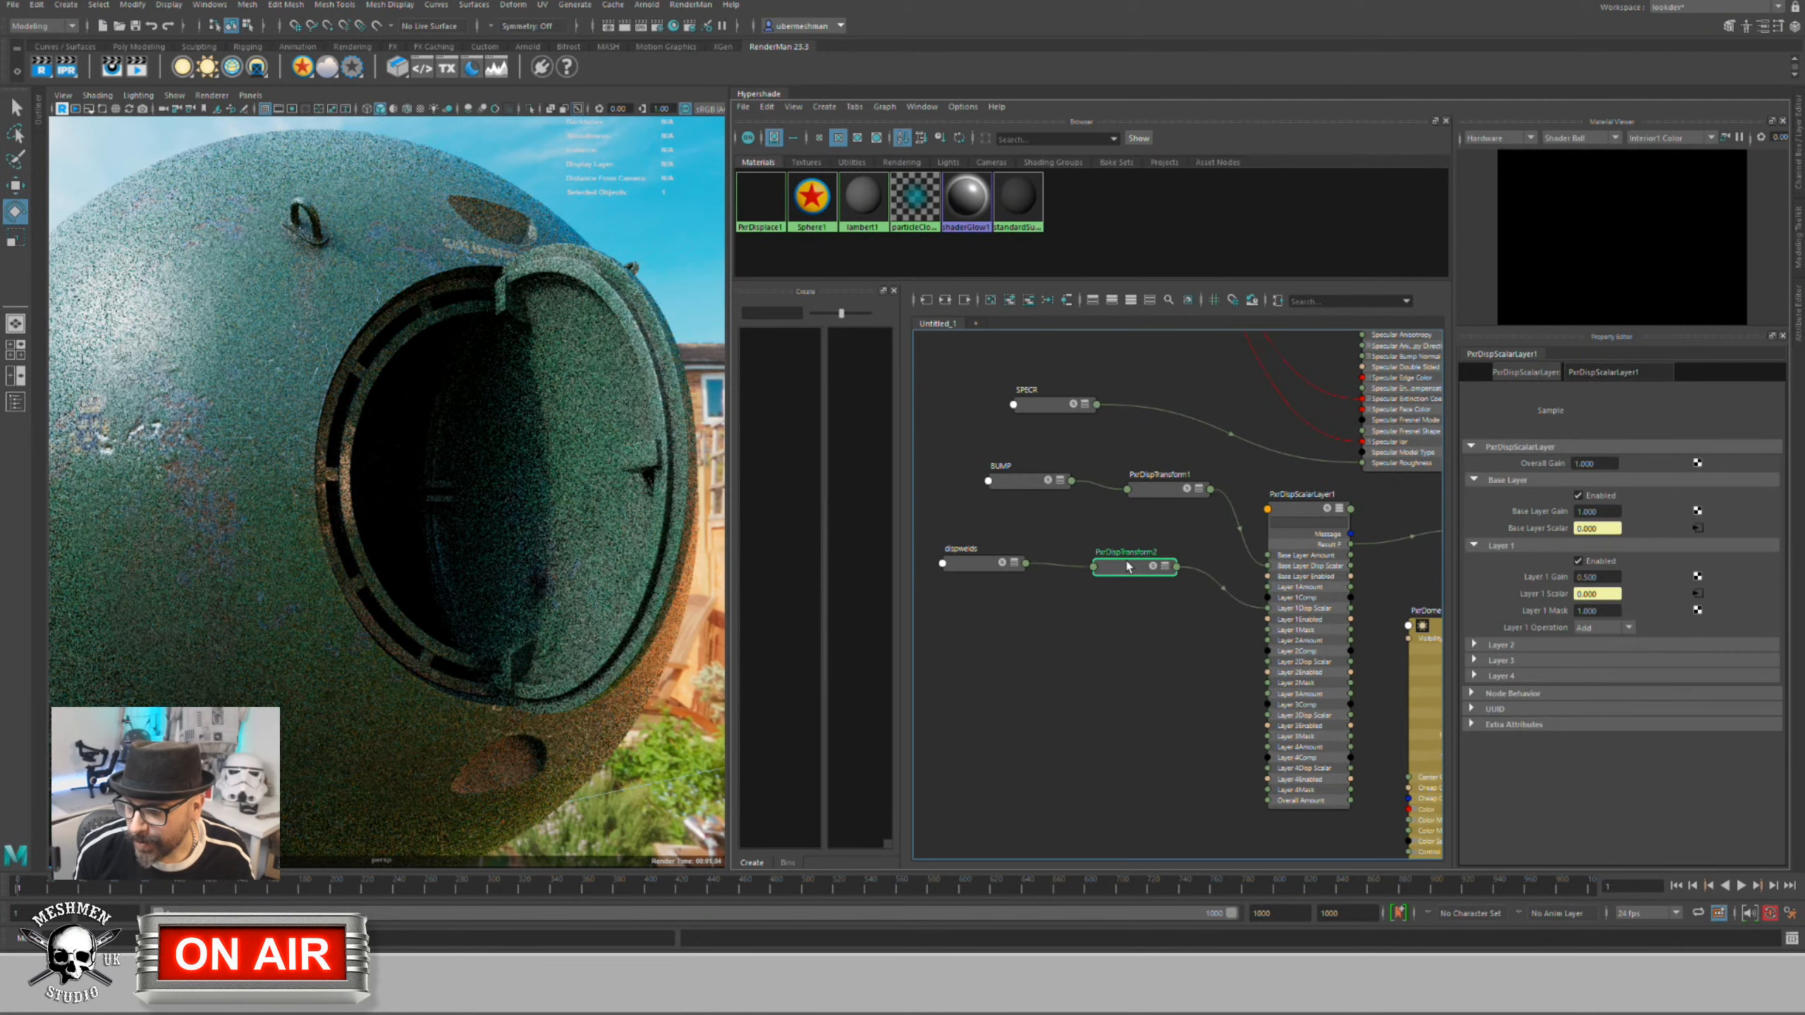
{"action": "left_click", "coordinate": [983, 567]}
{"action": "left_click_drag", "start_coordinate": [978, 569], "coordinate": [968, 573]}
{"action": "left_click_drag", "start_coordinate": [1154, 566], "coordinate": [1135, 569]}
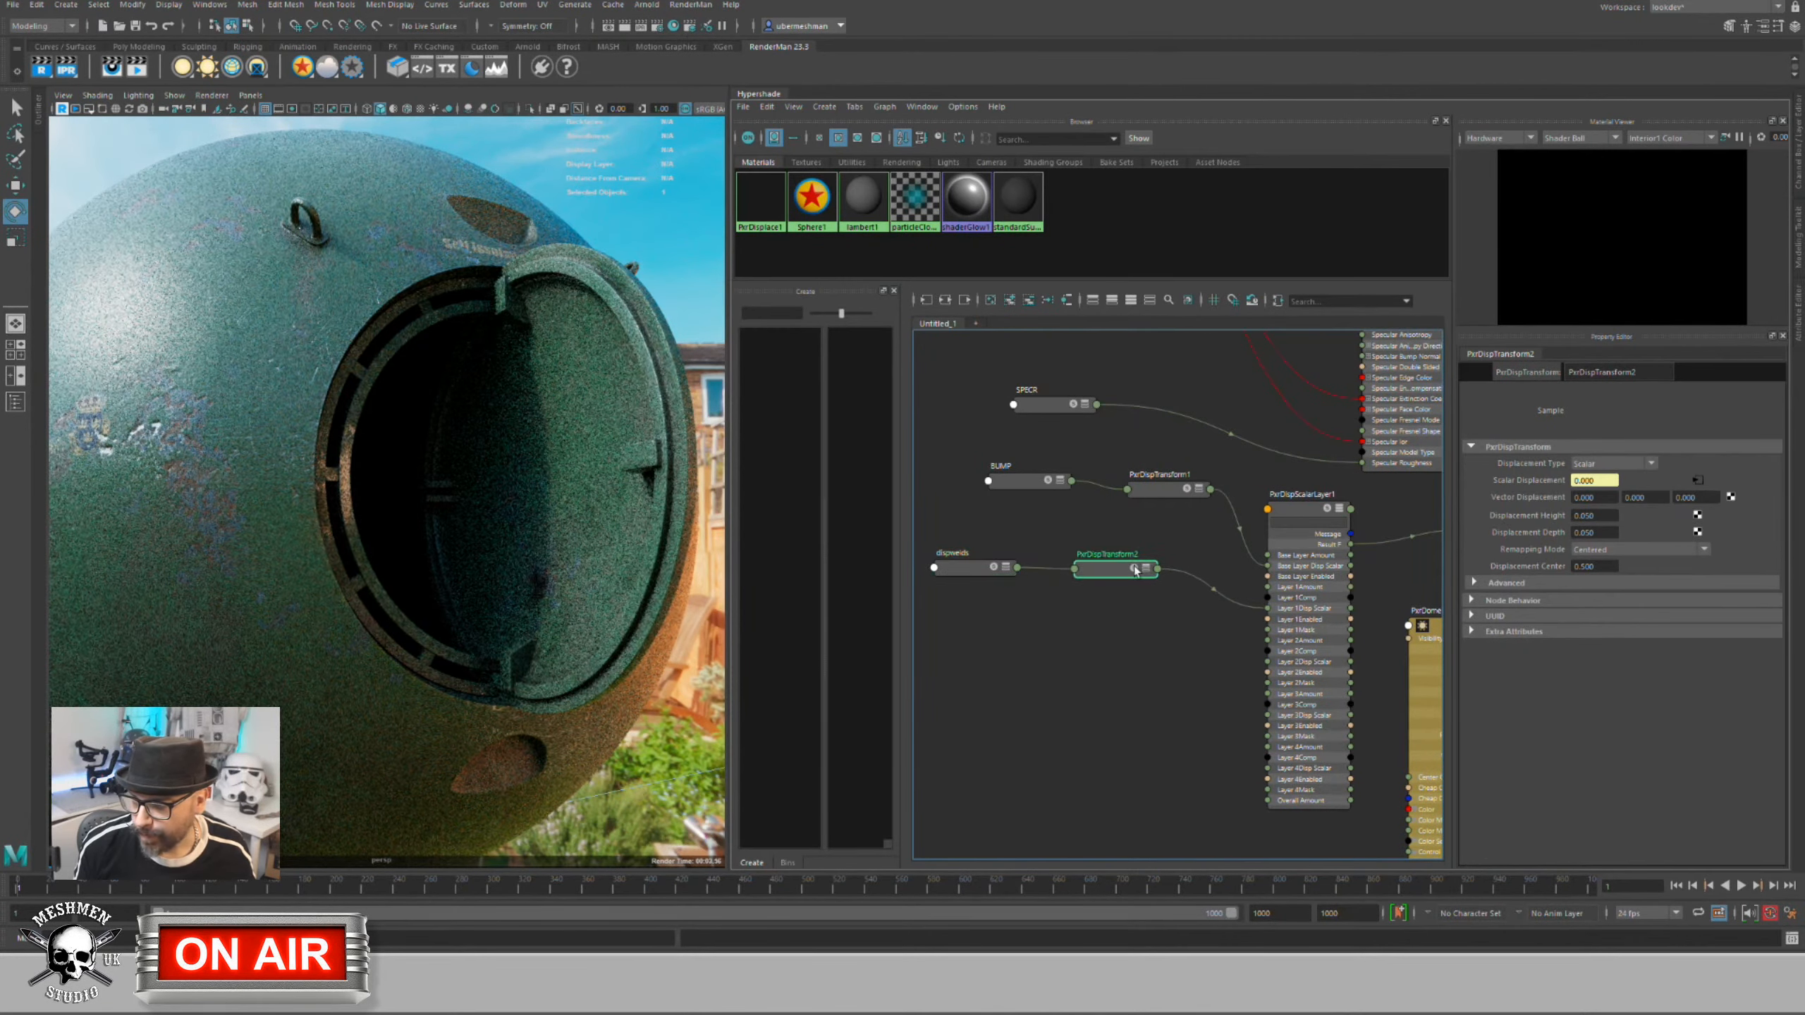
Step: Collapse the PxrDispScalarLayer1 node and tidy the positions of the scalar layer, PxrDispTransform1, BUMP and SPECR nodes
{"action": "left_click", "coordinate": [1313, 511]}
{"action": "key", "text": "1"}
{"action": "left_click_drag", "start_coordinate": [1312, 511], "coordinate": [1350, 507]}
{"action": "left_click_drag", "start_coordinate": [1173, 493], "coordinate": [1169, 492]}
{"action": "left_click_drag", "start_coordinate": [1032, 482], "coordinate": [981, 486]}
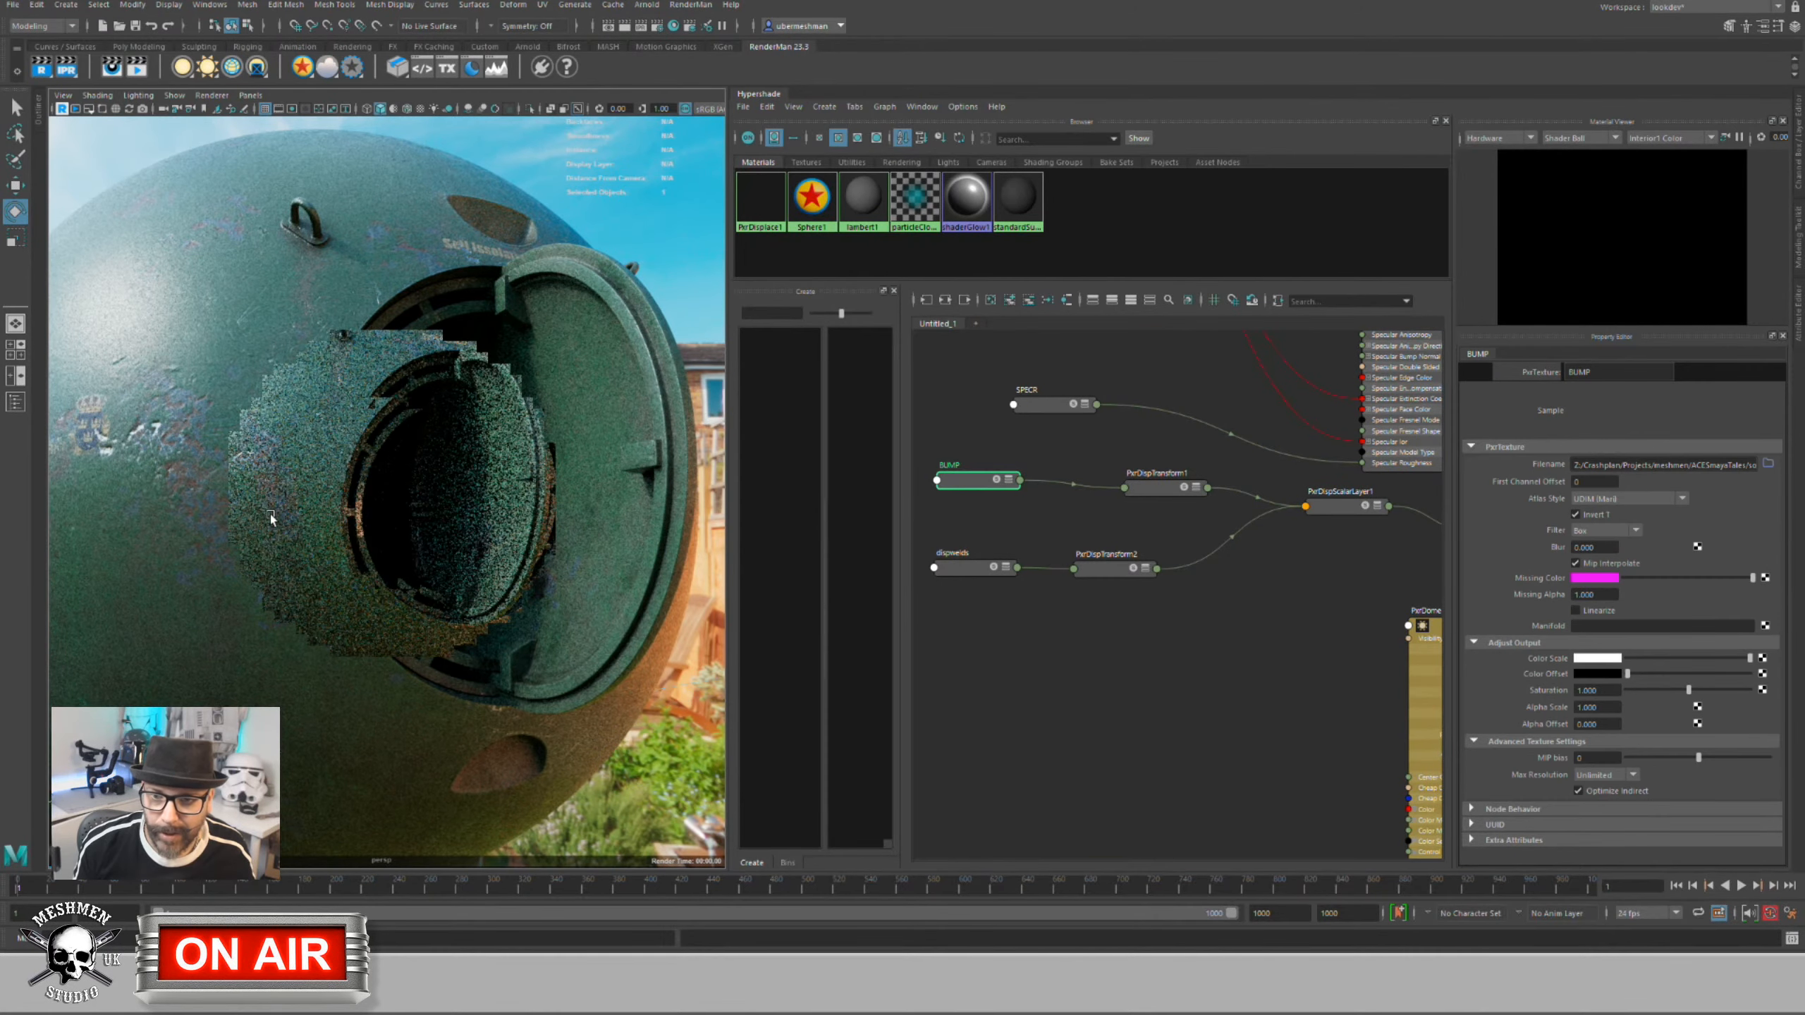
{"action": "mouse_move", "coordinate": [270, 519]}
{"action": "left_mouse_down", "text": "alt"}
{"action": "mouse_move", "coordinate": [316, 500]}
{"action": "mouse_move", "coordinate": [347, 513]}
{"action": "left_mouse_up", "text": "alt"}
{"action": "mouse_move", "coordinate": [341, 514]}
{"action": "right_mouse_down", "text": "alt"}
{"action": "mouse_move", "coordinate": [276, 504]}
{"action": "mouse_move", "coordinate": [295, 502]}
{"action": "right_mouse_up", "text": "alt"}
{"action": "left_click", "coordinate": [1166, 489]}
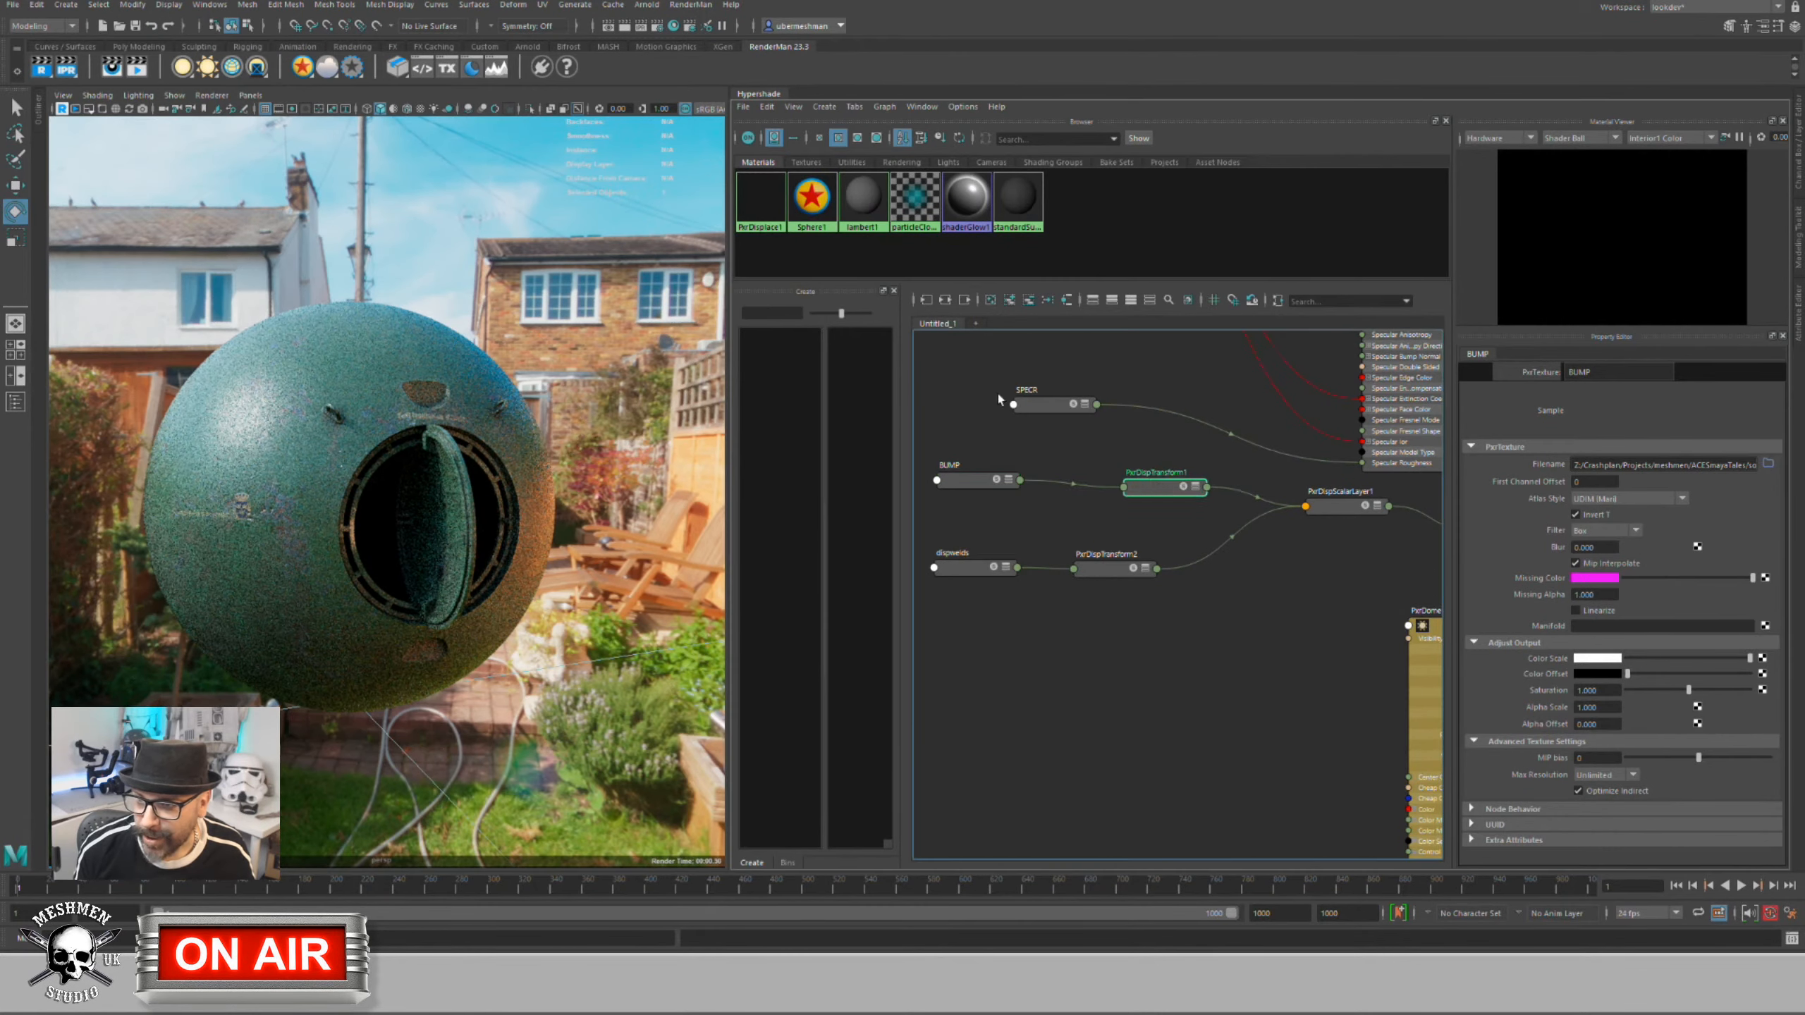
{"action": "left_click_drag", "start_coordinate": [1059, 403], "coordinate": [997, 397]}
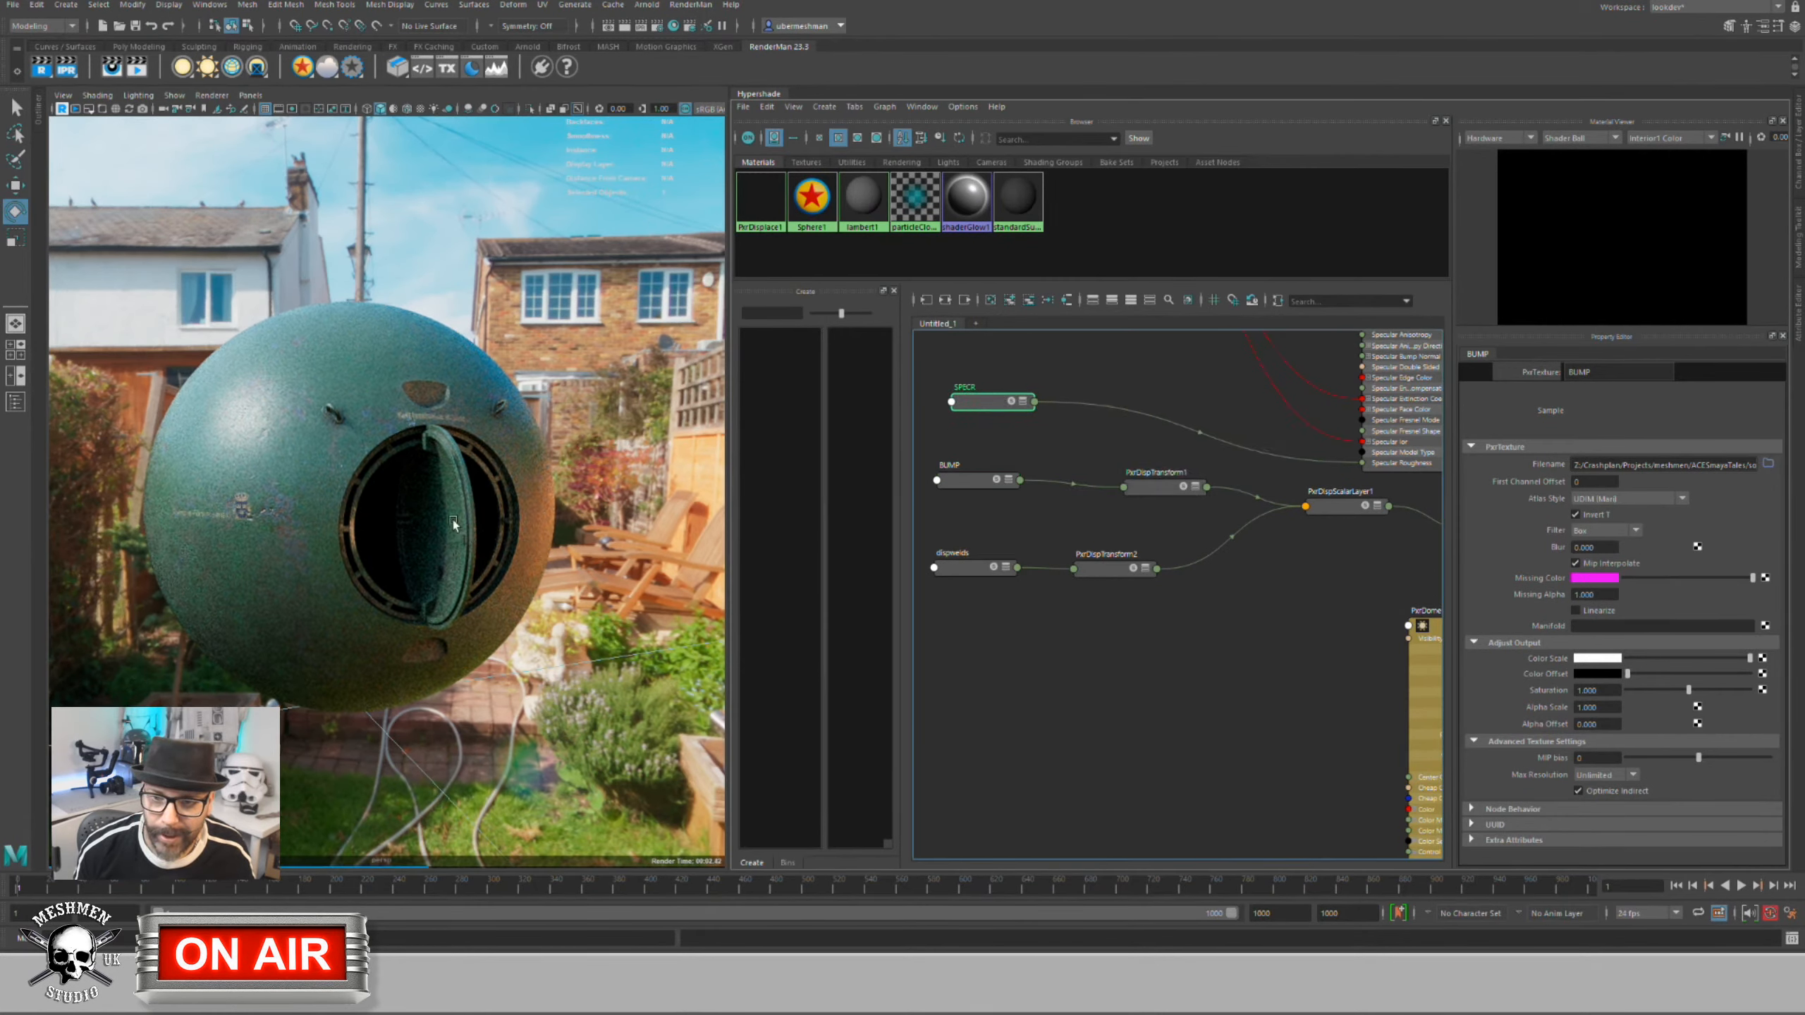
{"action": "mouse_move", "coordinate": [478, 502]}
{"action": "left_mouse_down", "text": "alt"}
{"action": "mouse_move", "coordinate": [394, 521]}
{"action": "mouse_move", "coordinate": [382, 545]}
{"action": "left_mouse_up", "text": "alt"}
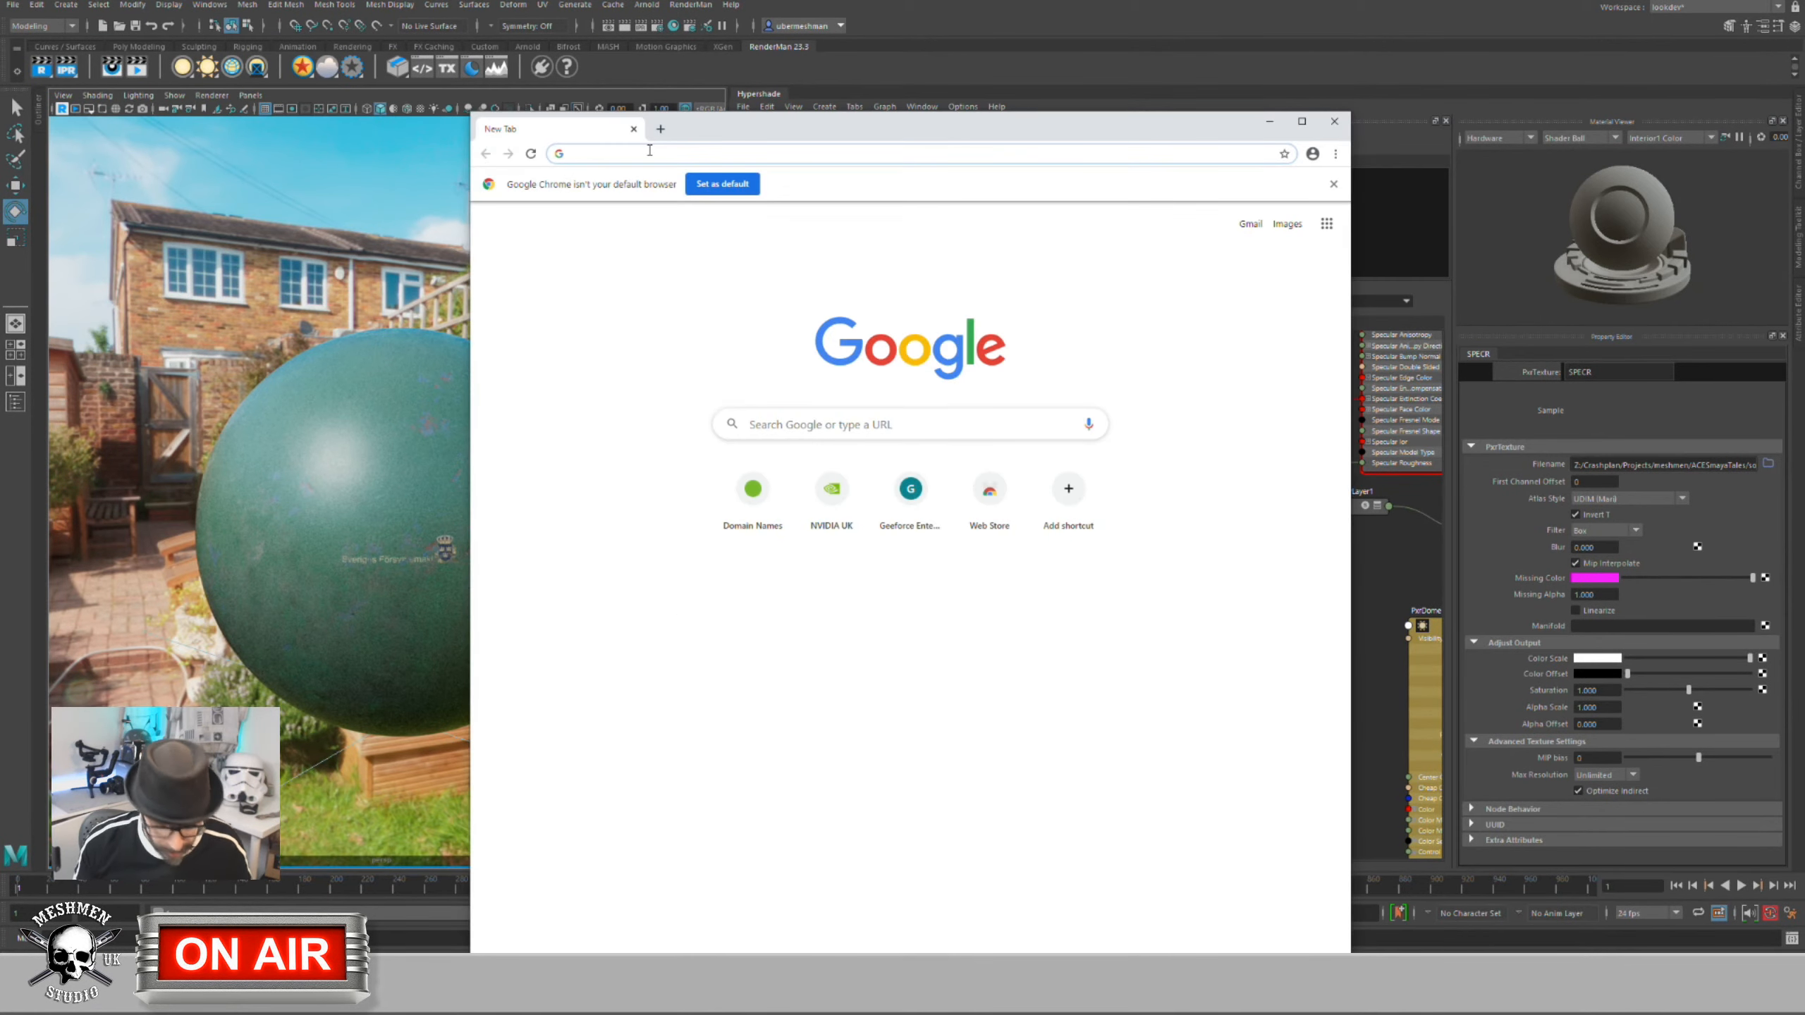
Step: Switch to Chrome, search Google for "opencolor io" and open the OpenColorIO website
{"action": "type", "text": "ope"}
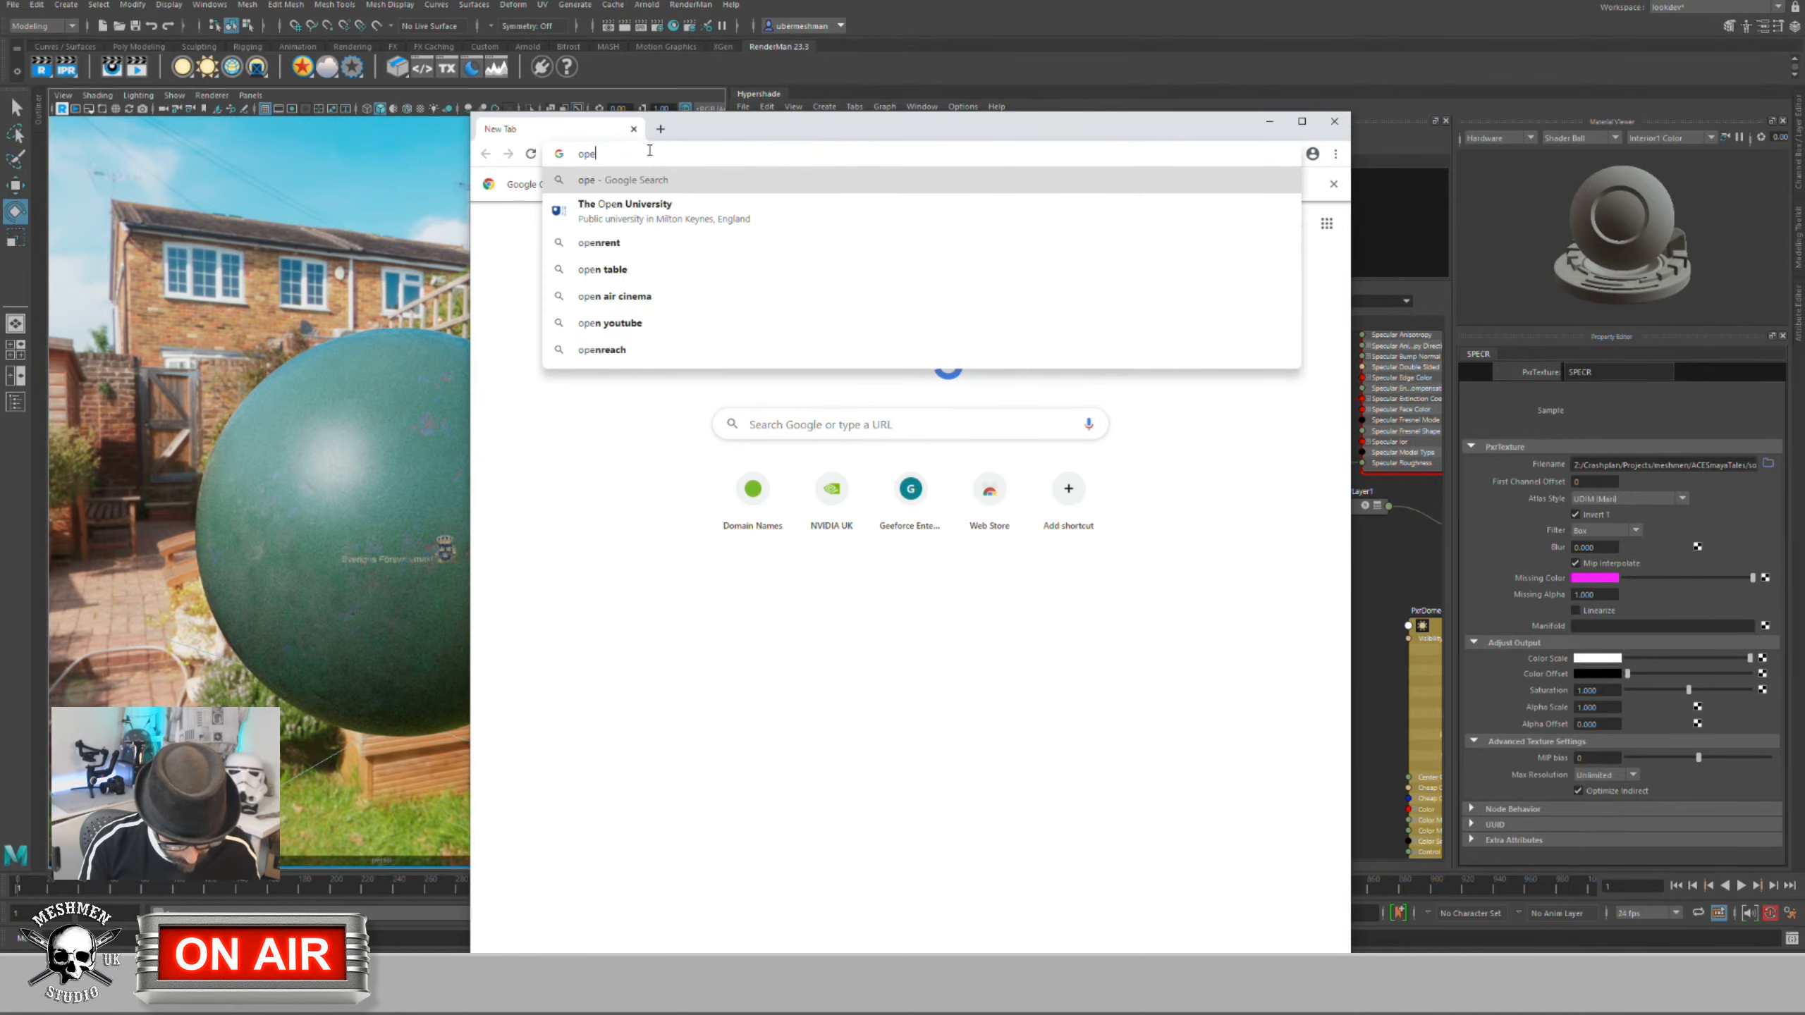
{"action": "type", "text": "ncolor io"}
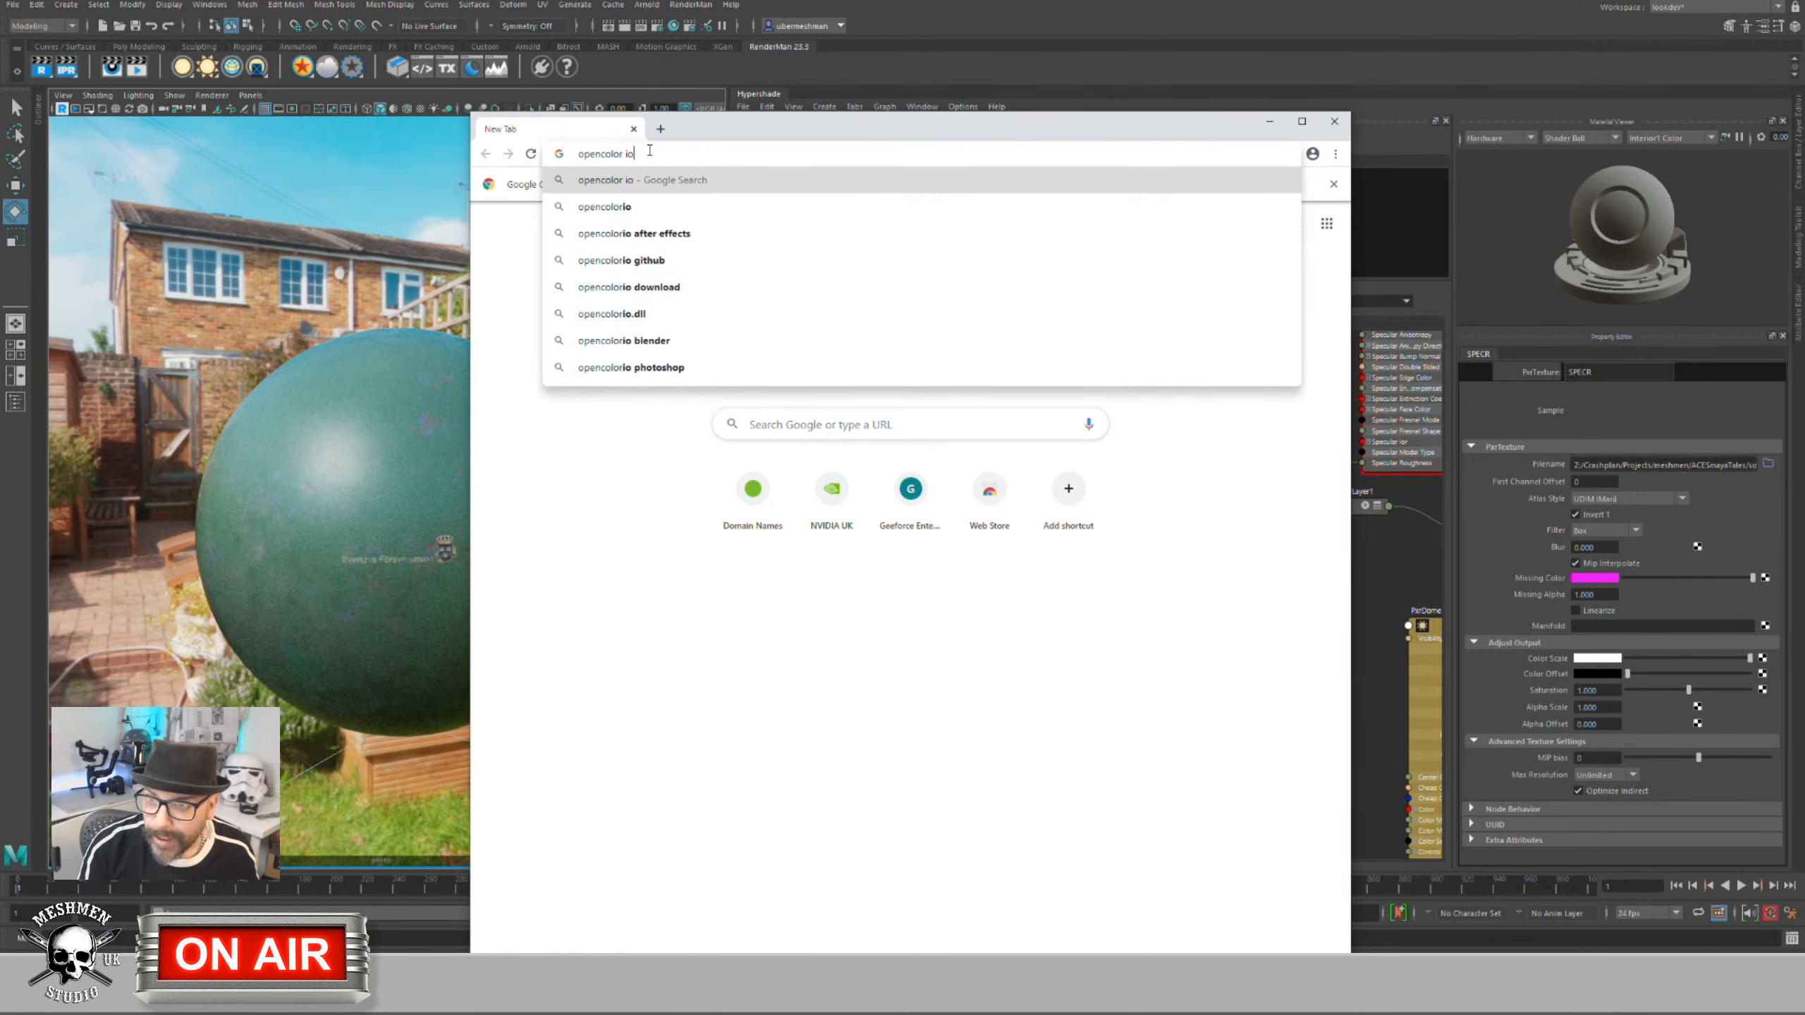
{"action": "key", "text": "Return"}
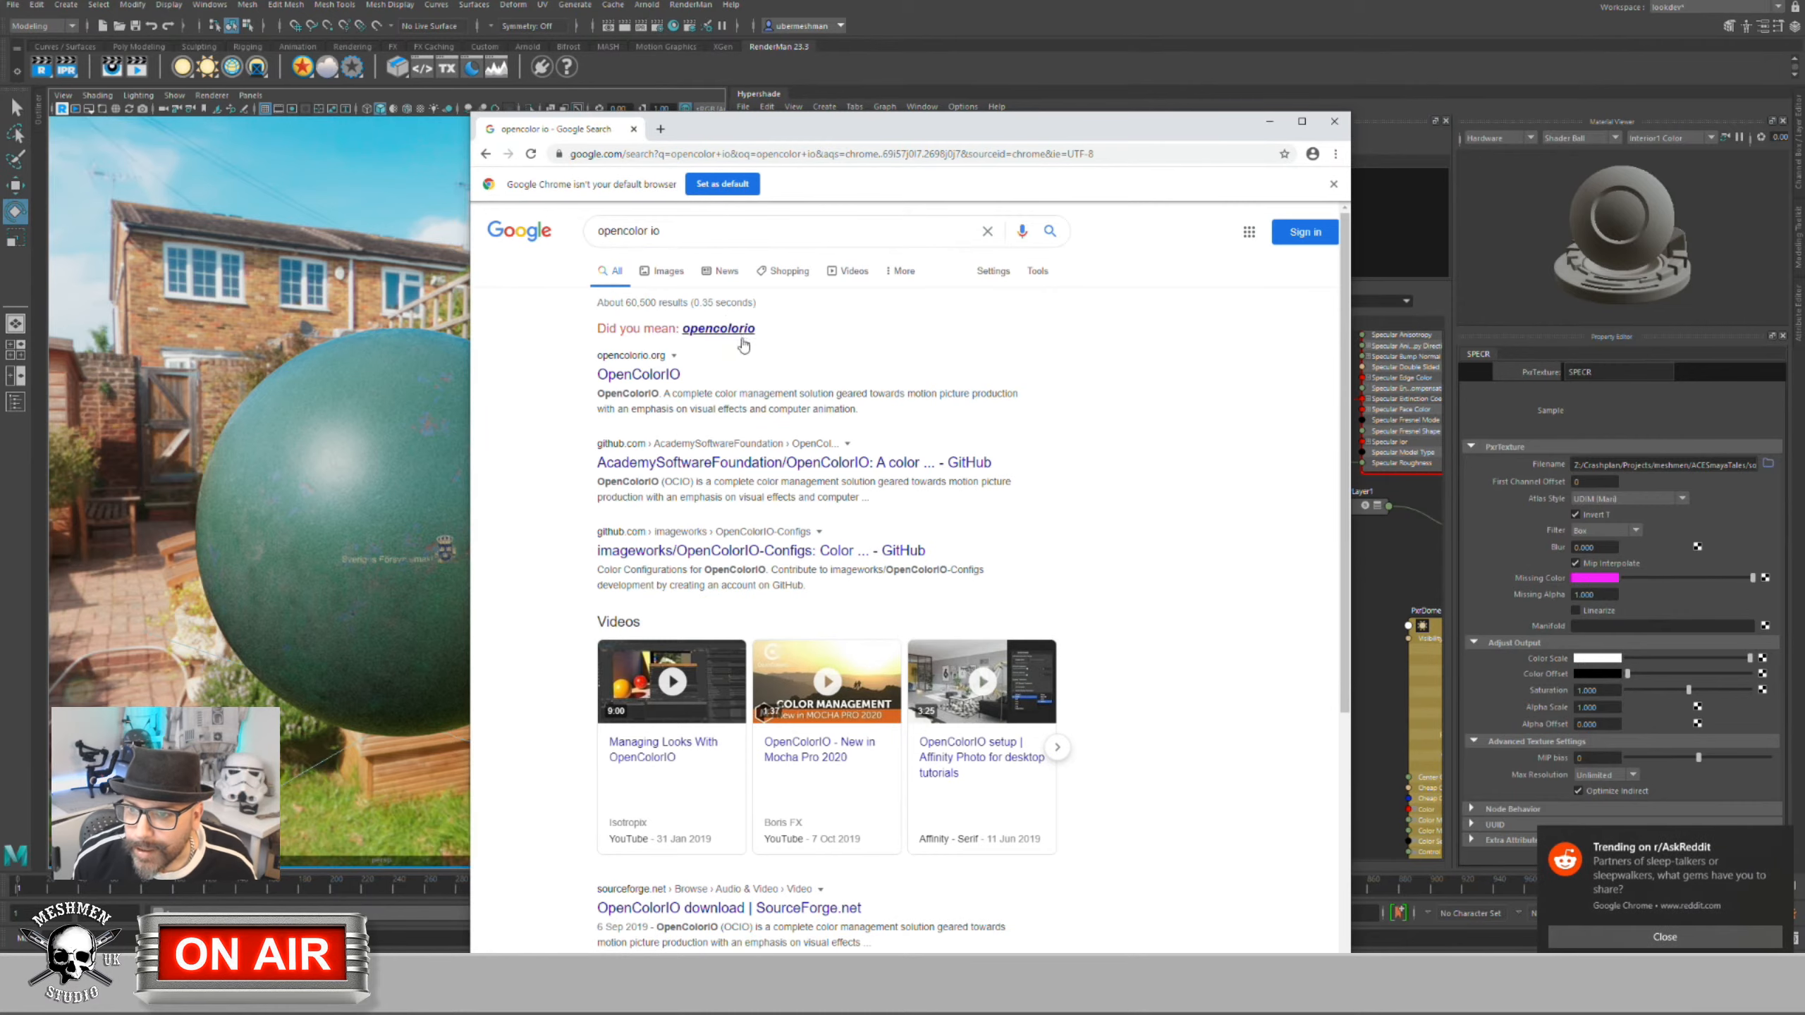
{"action": "left_click", "coordinate": [658, 375]}
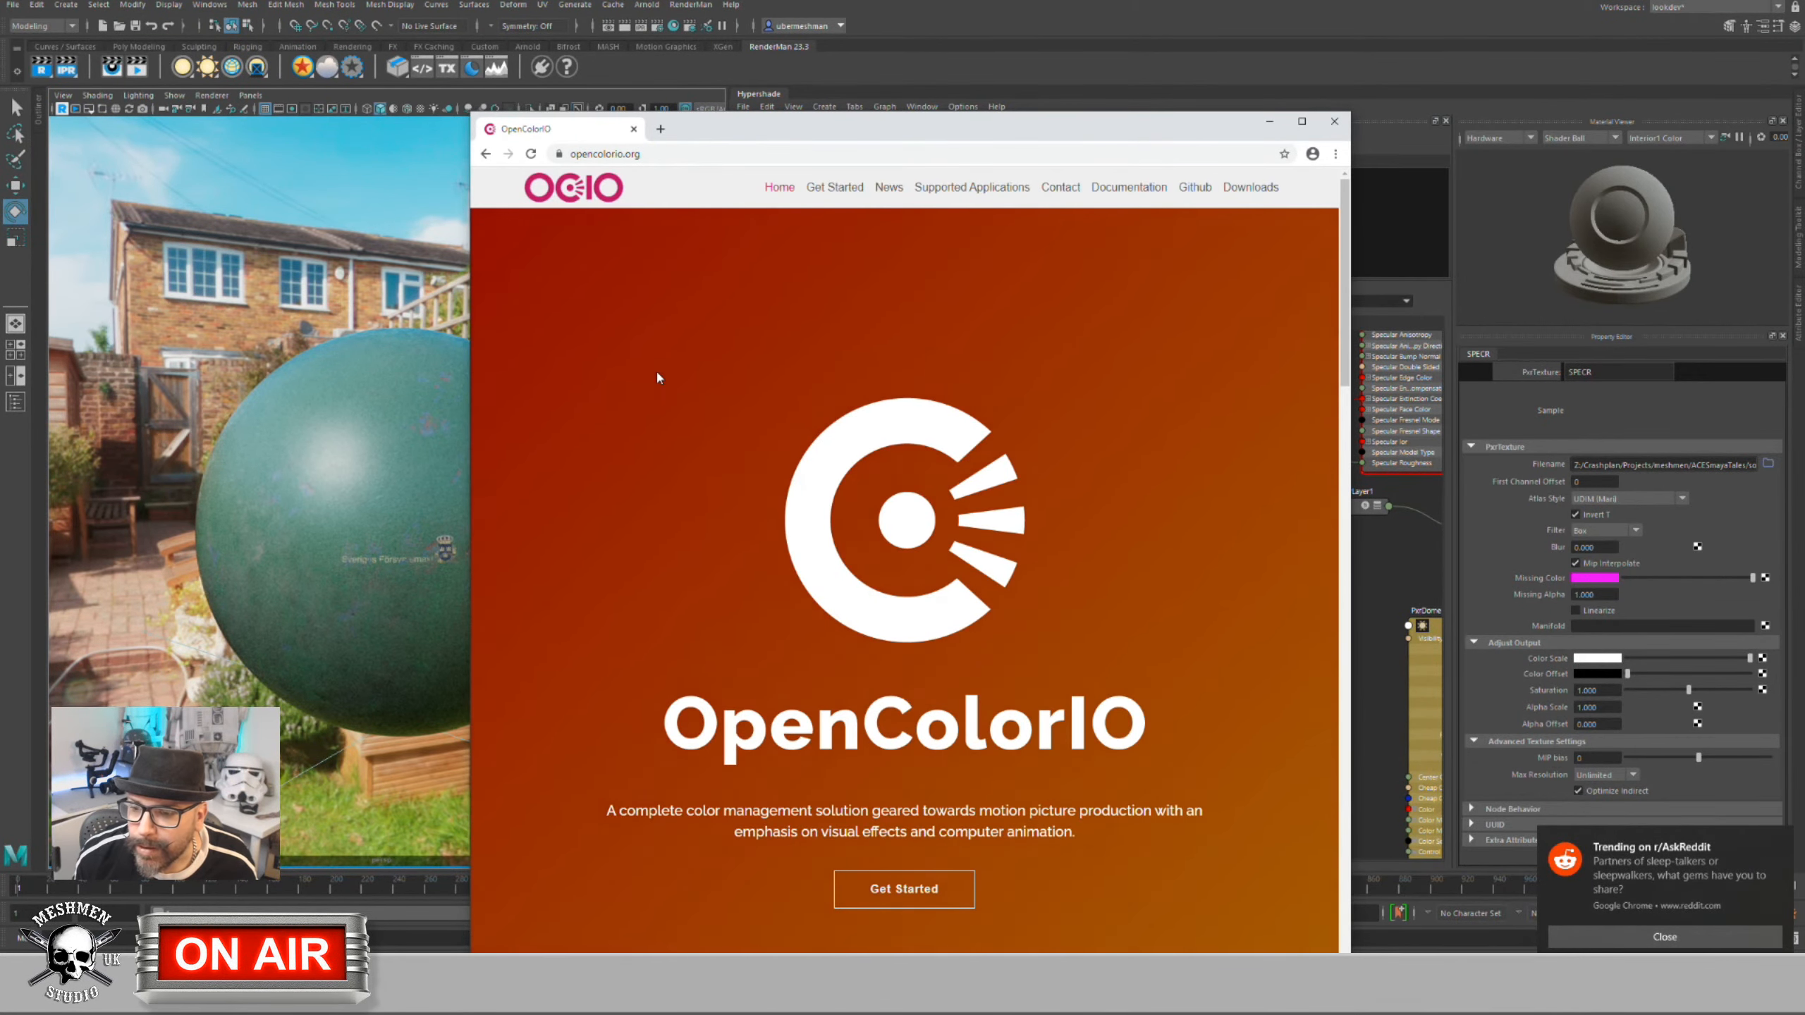
Step: Return to the Google results, search for the suggested spelling "opencolorio" and open the AcademySoftwareFoundation/OpenColorIO GitHub repository
{"action": "left_click", "coordinate": [487, 157]}
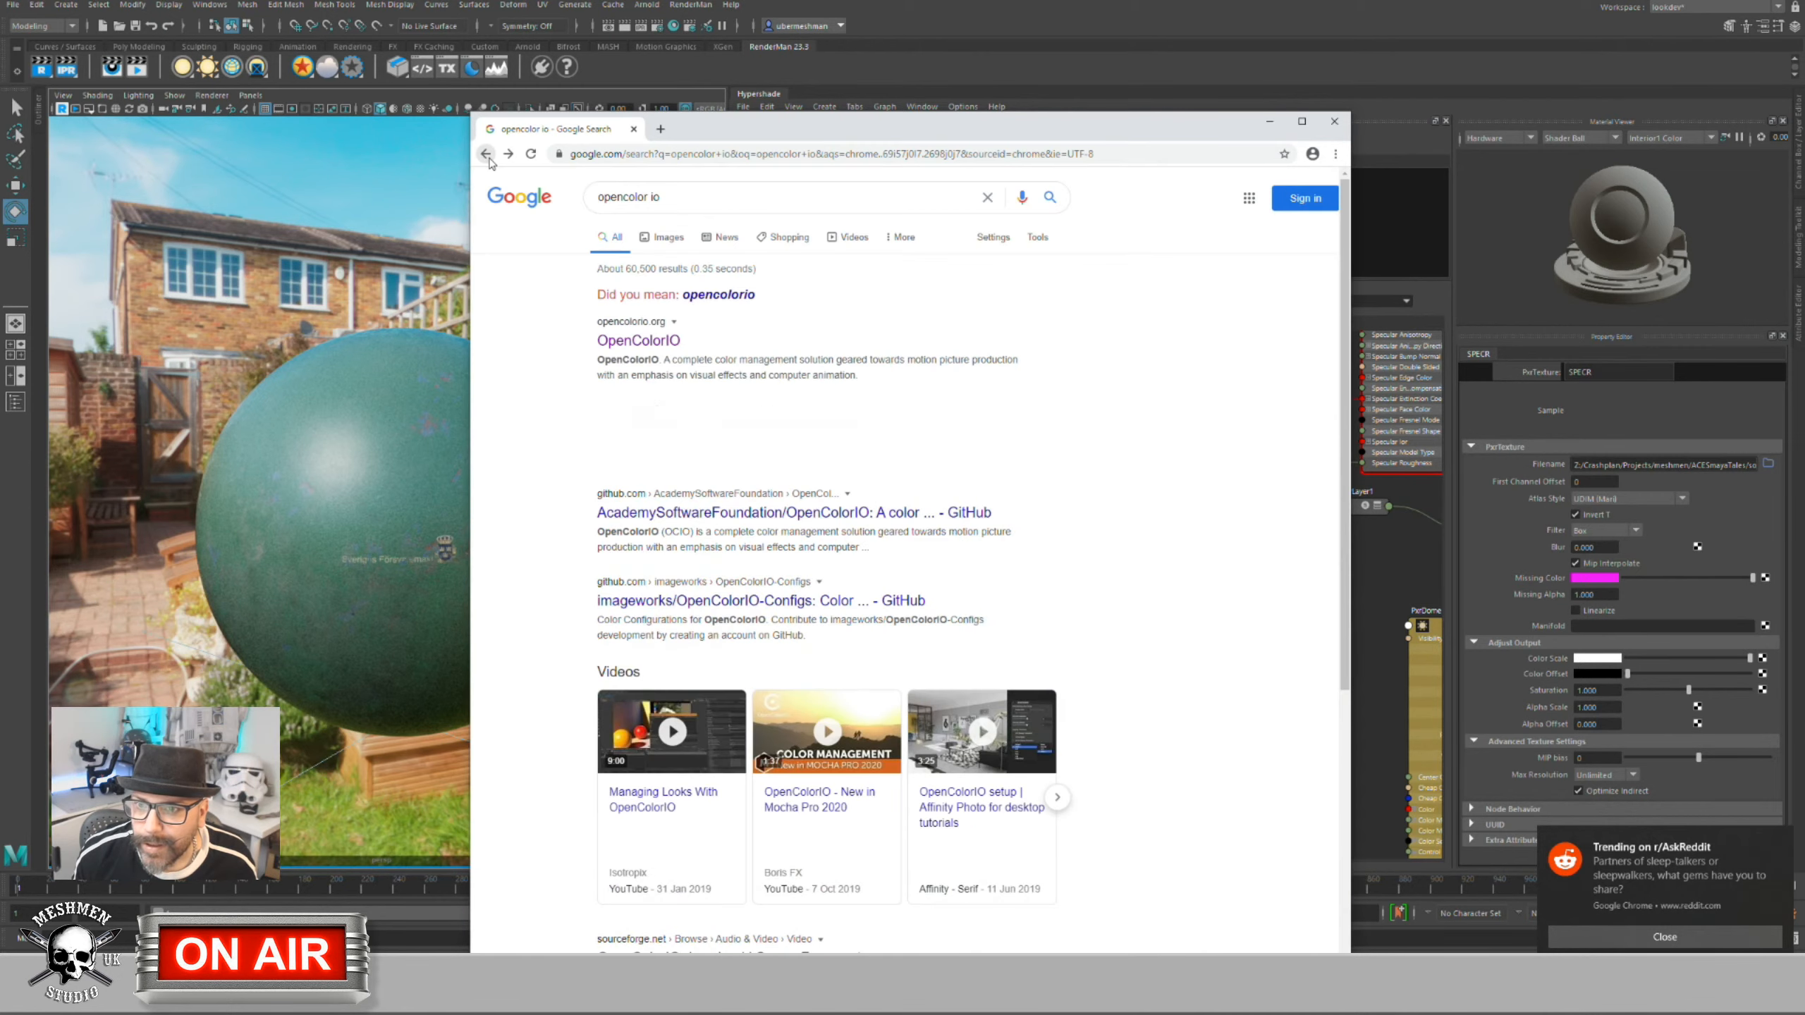
{"action": "left_click", "coordinate": [711, 299]}
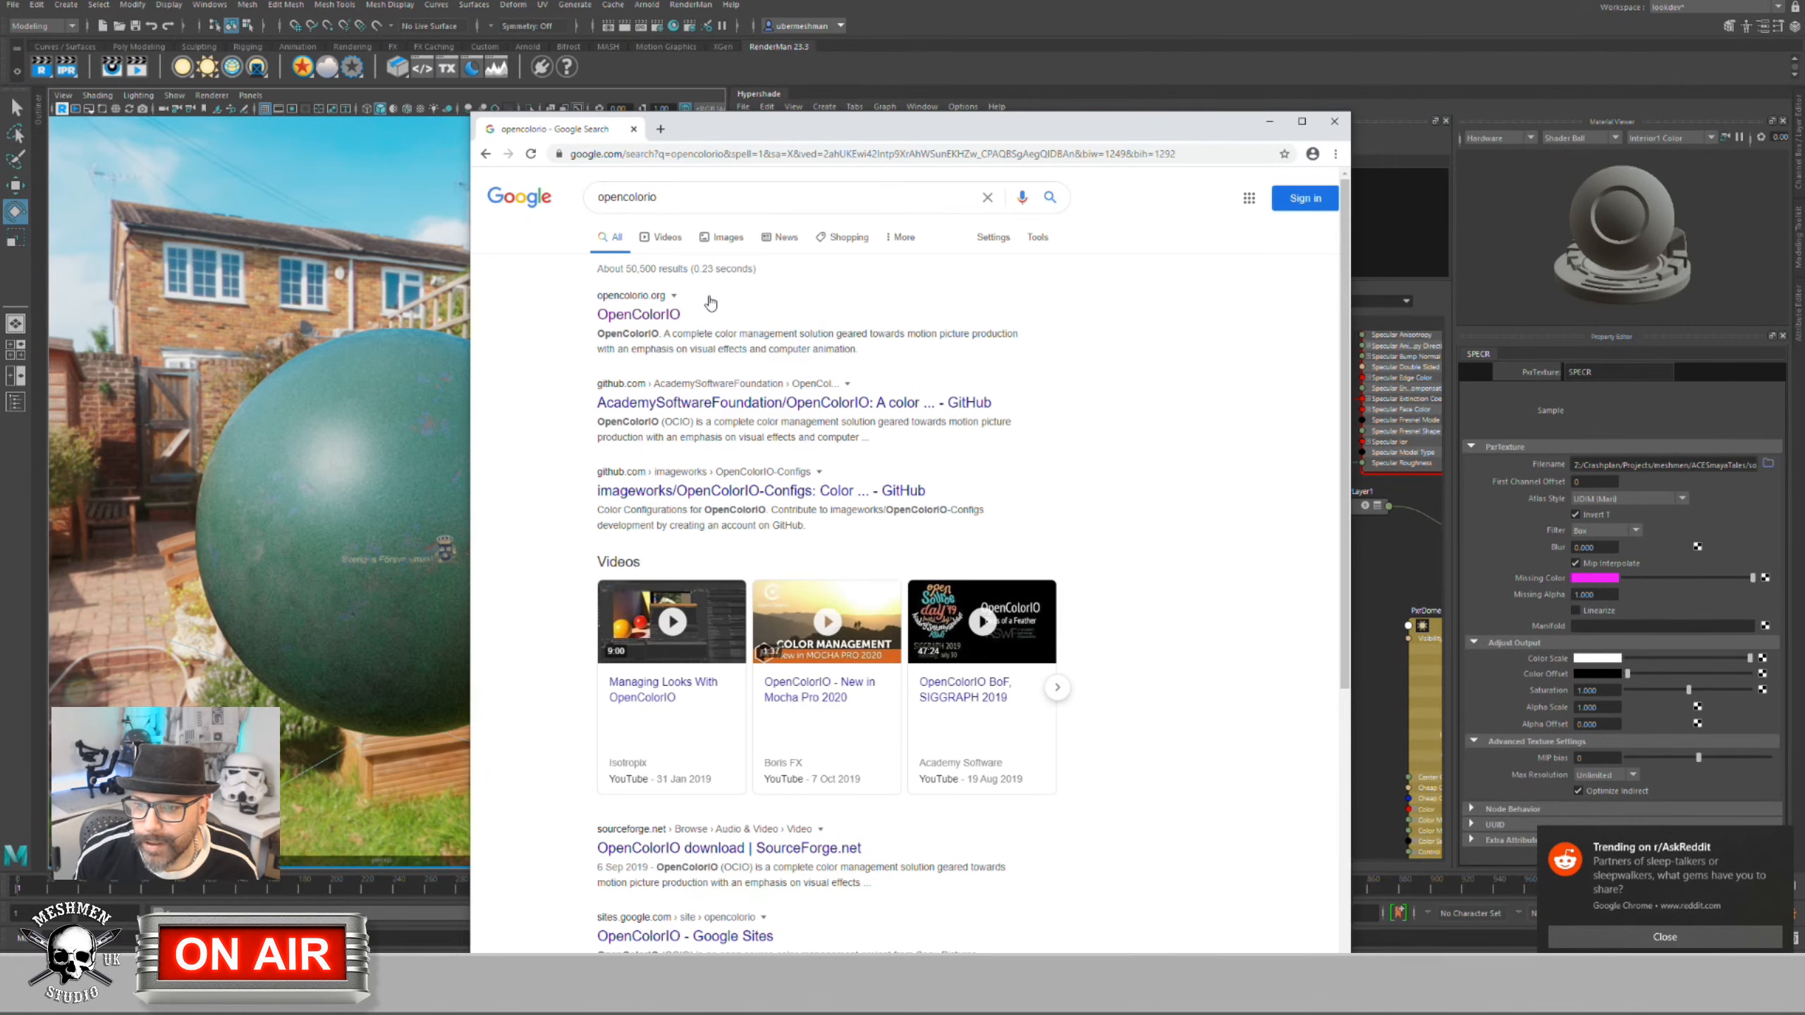
{"action": "left_click", "coordinate": [662, 404]}
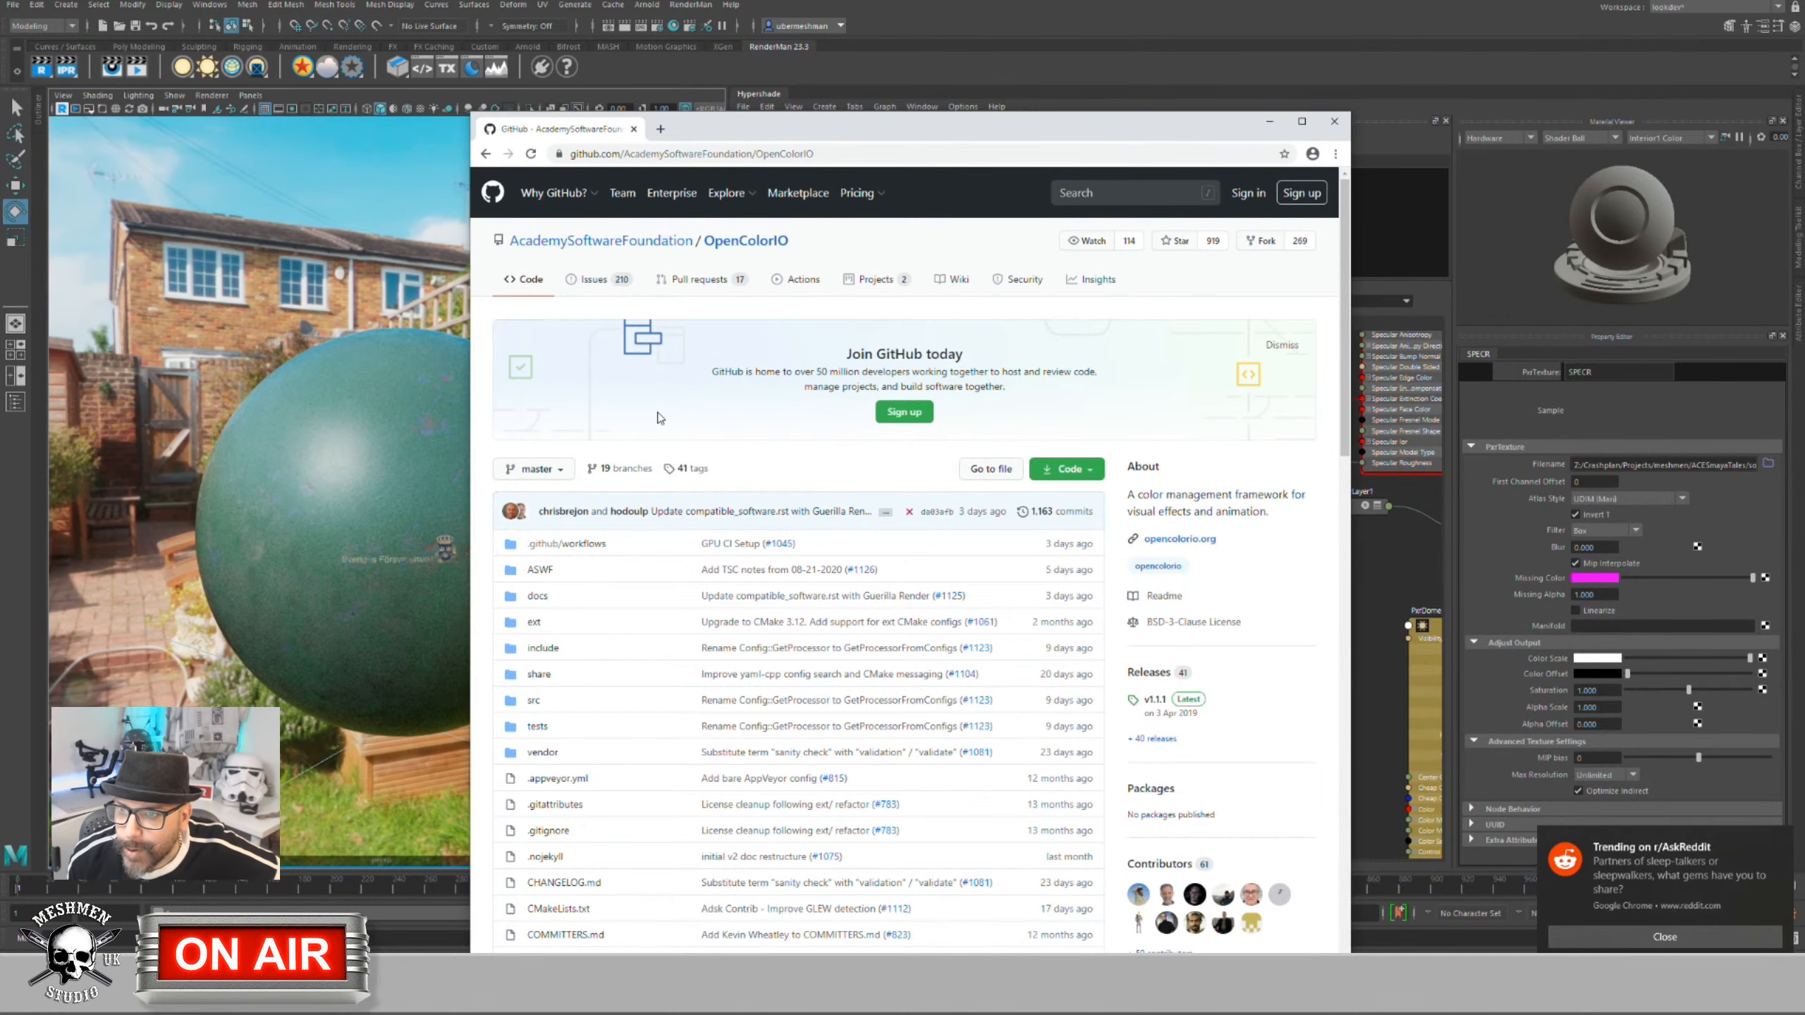
Step: Look through the OpenColorIO repository's file list and README introduction, and return to the search results
{"action": "scroll", "coordinate": [658, 418], "scroll_direction": "down", "scroll_amount": 2}
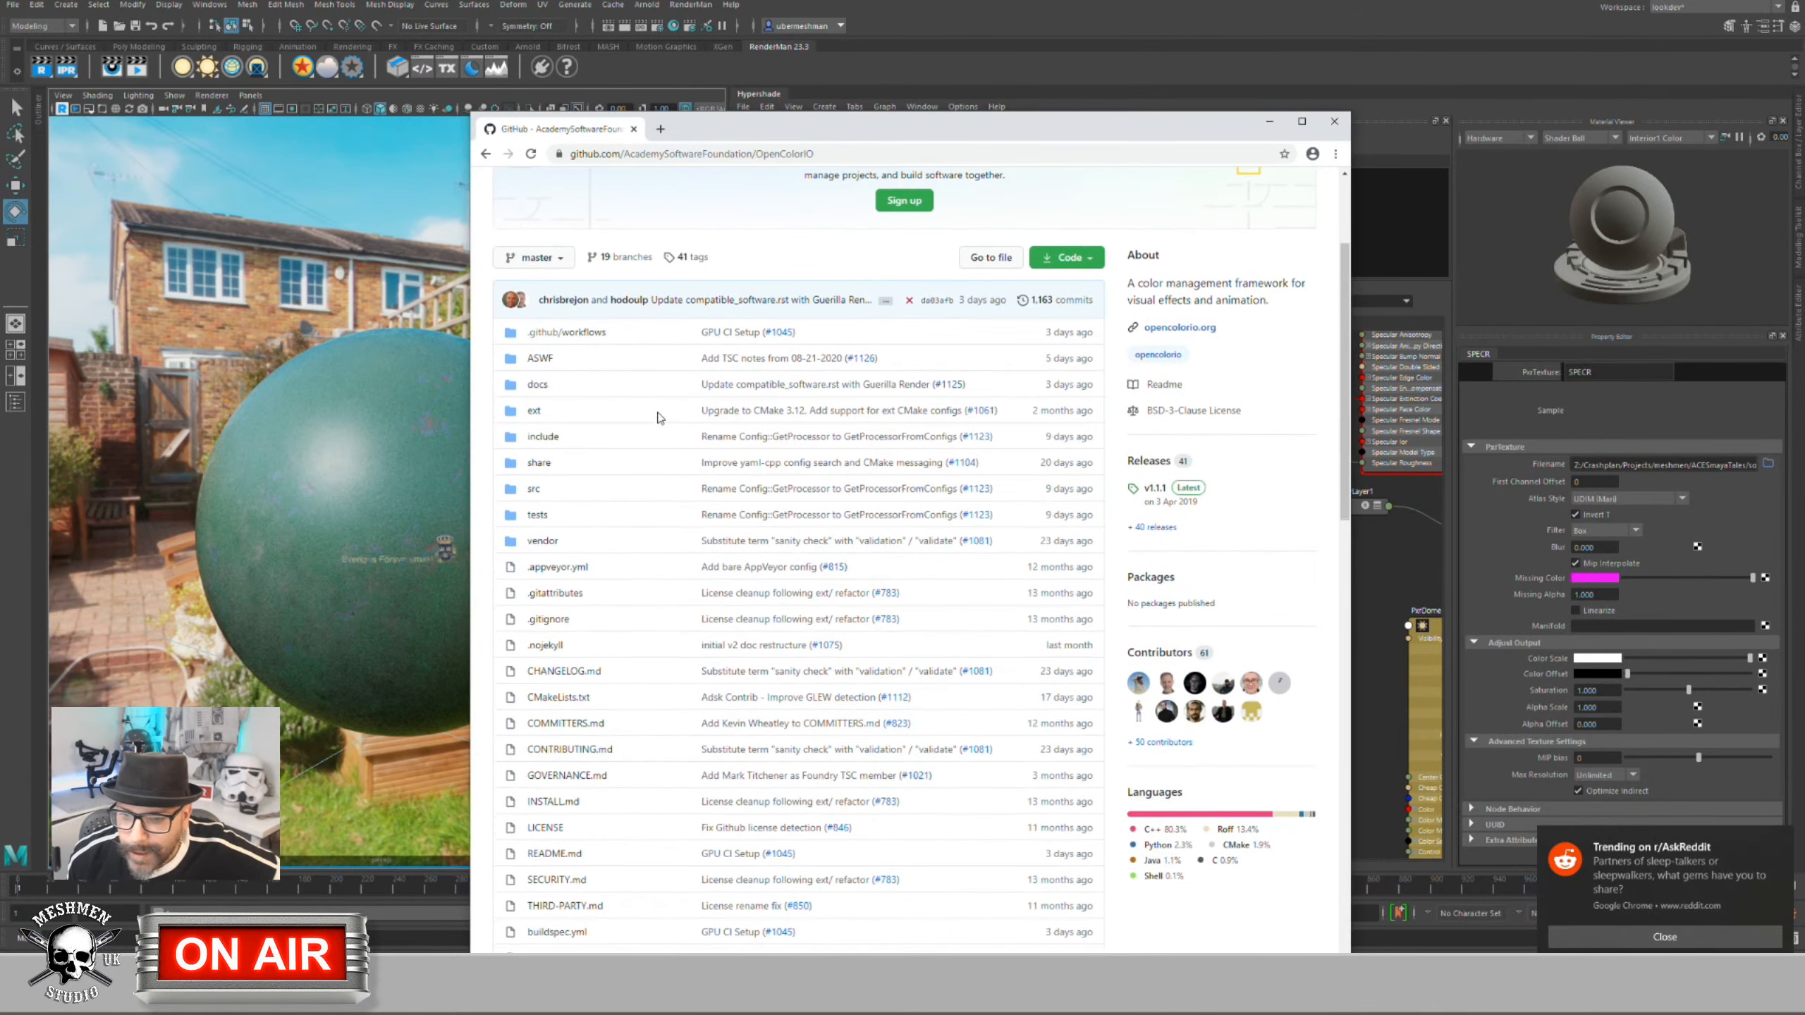
{"action": "scroll", "coordinate": [659, 417], "scroll_direction": "down", "scroll_amount": 3}
{"action": "scroll", "coordinate": [659, 418], "scroll_direction": "down", "scroll_amount": 2}
{"action": "scroll", "coordinate": [659, 418], "scroll_direction": "up", "scroll_amount": 5}
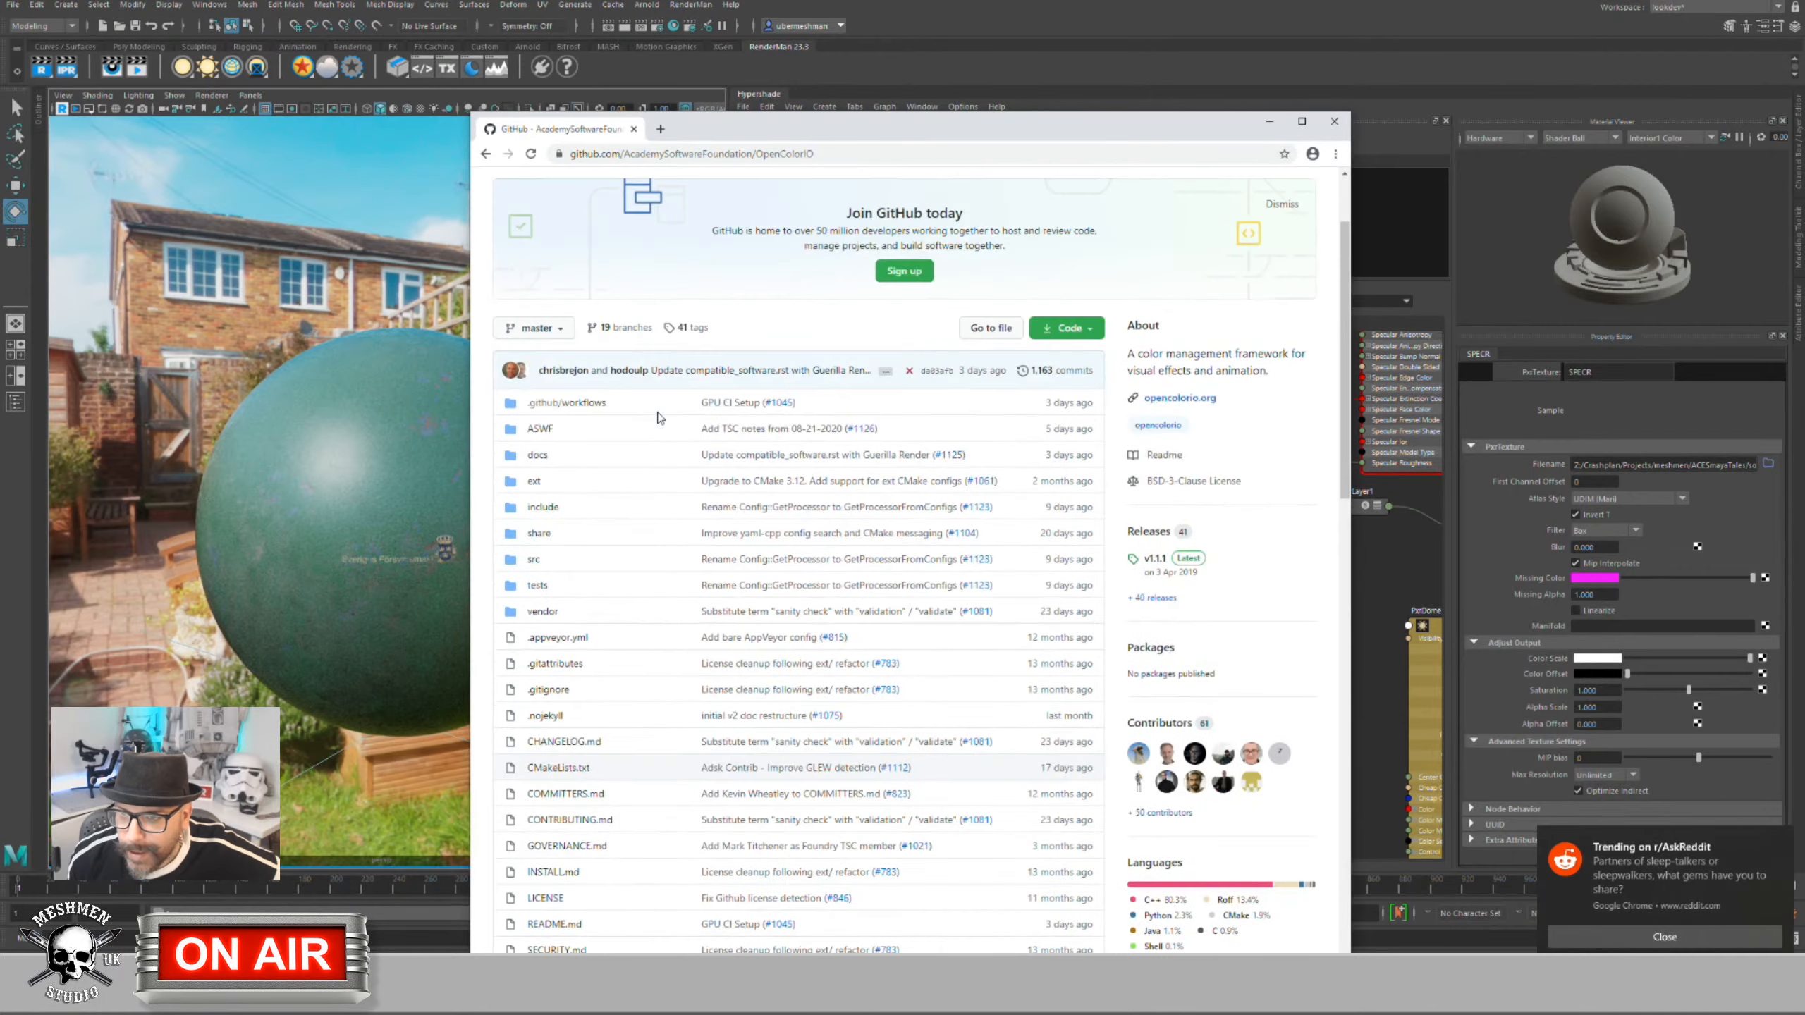
{"action": "scroll", "coordinate": [658, 417], "scroll_direction": "down", "scroll_amount": 8}
{"action": "scroll", "coordinate": [658, 418], "scroll_direction": "down", "scroll_amount": 5}
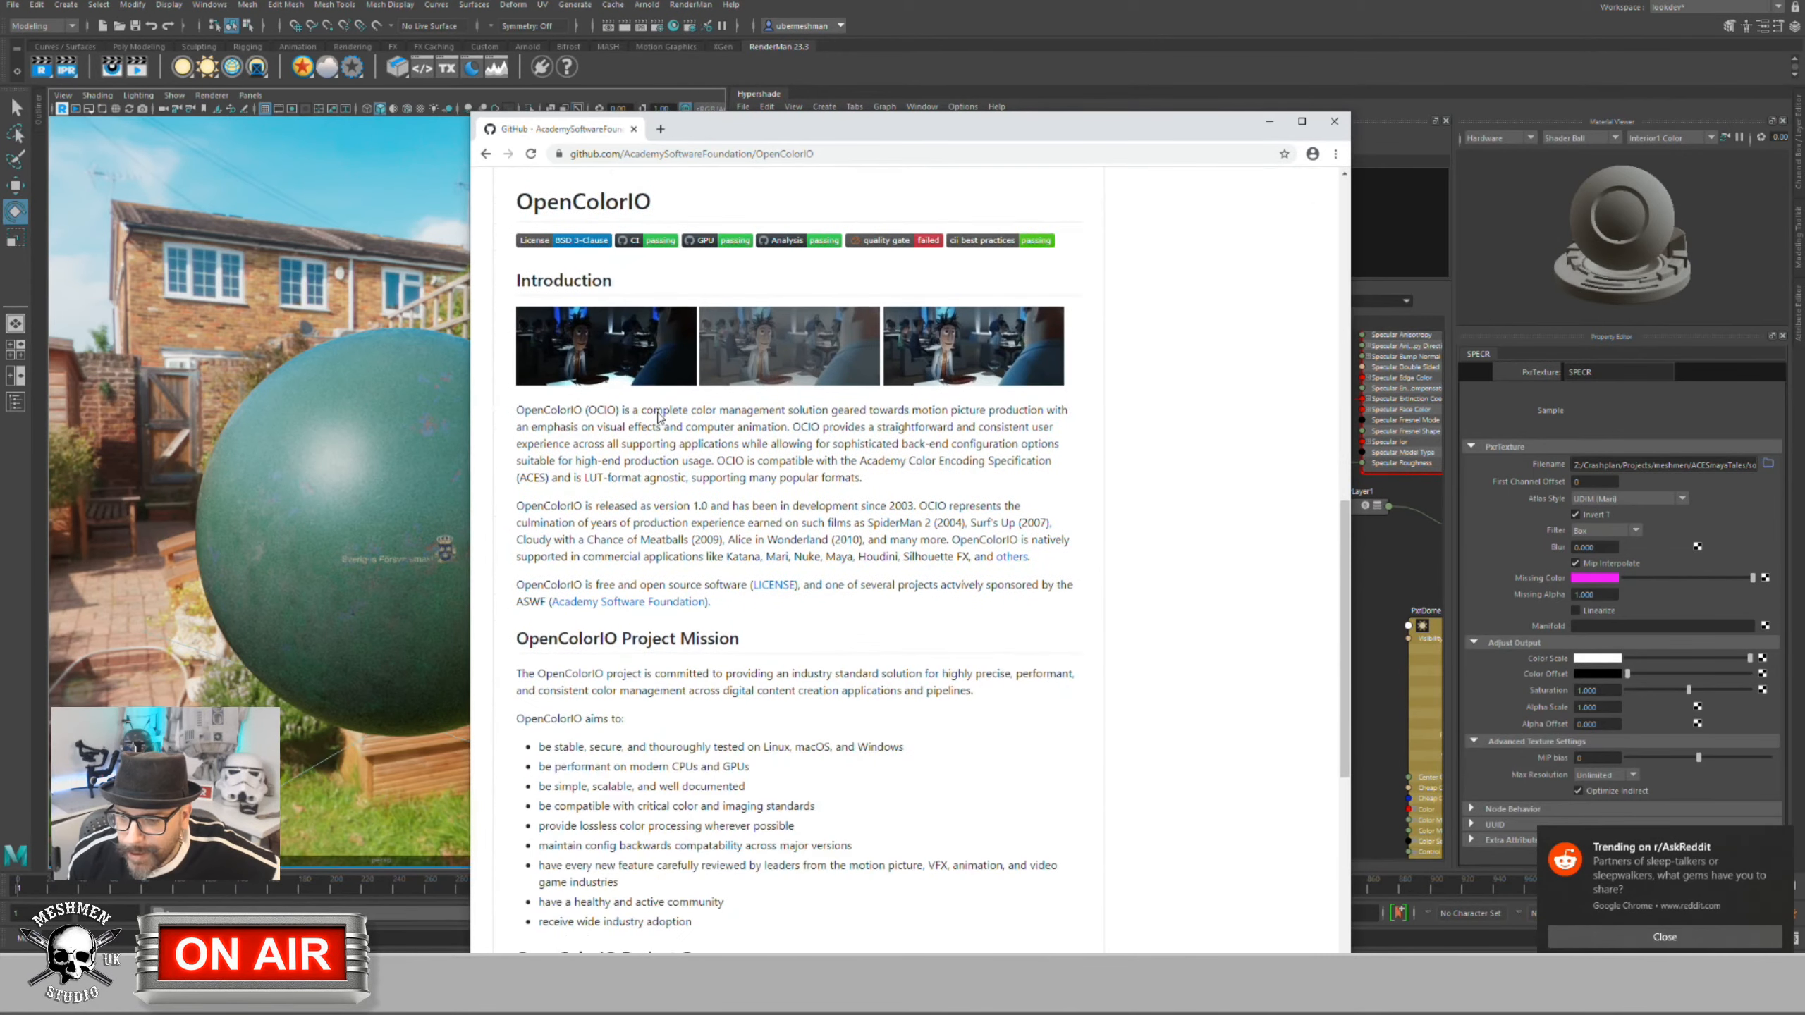
{"action": "scroll", "coordinate": [658, 414], "scroll_direction": "up", "scroll_amount": 11}
{"action": "scroll", "coordinate": [659, 412], "scroll_direction": "up", "scroll_amount": 4}
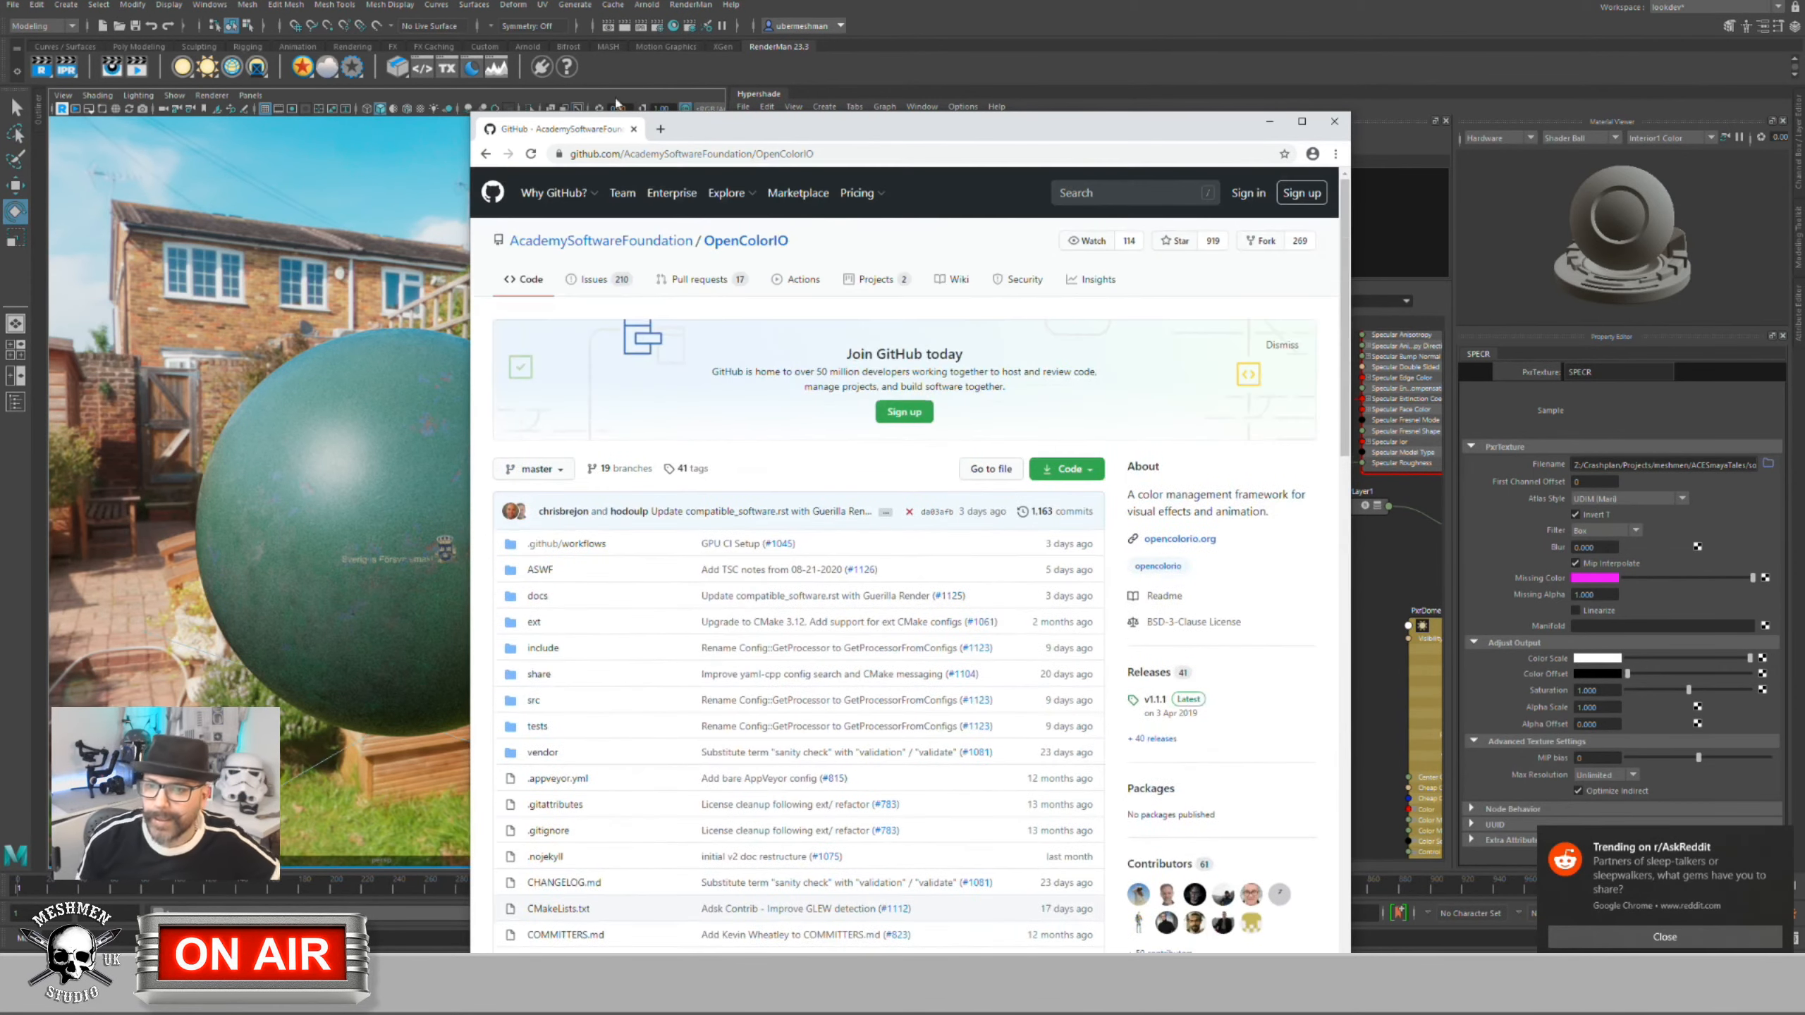
{"action": "left_click", "coordinate": [486, 155]}
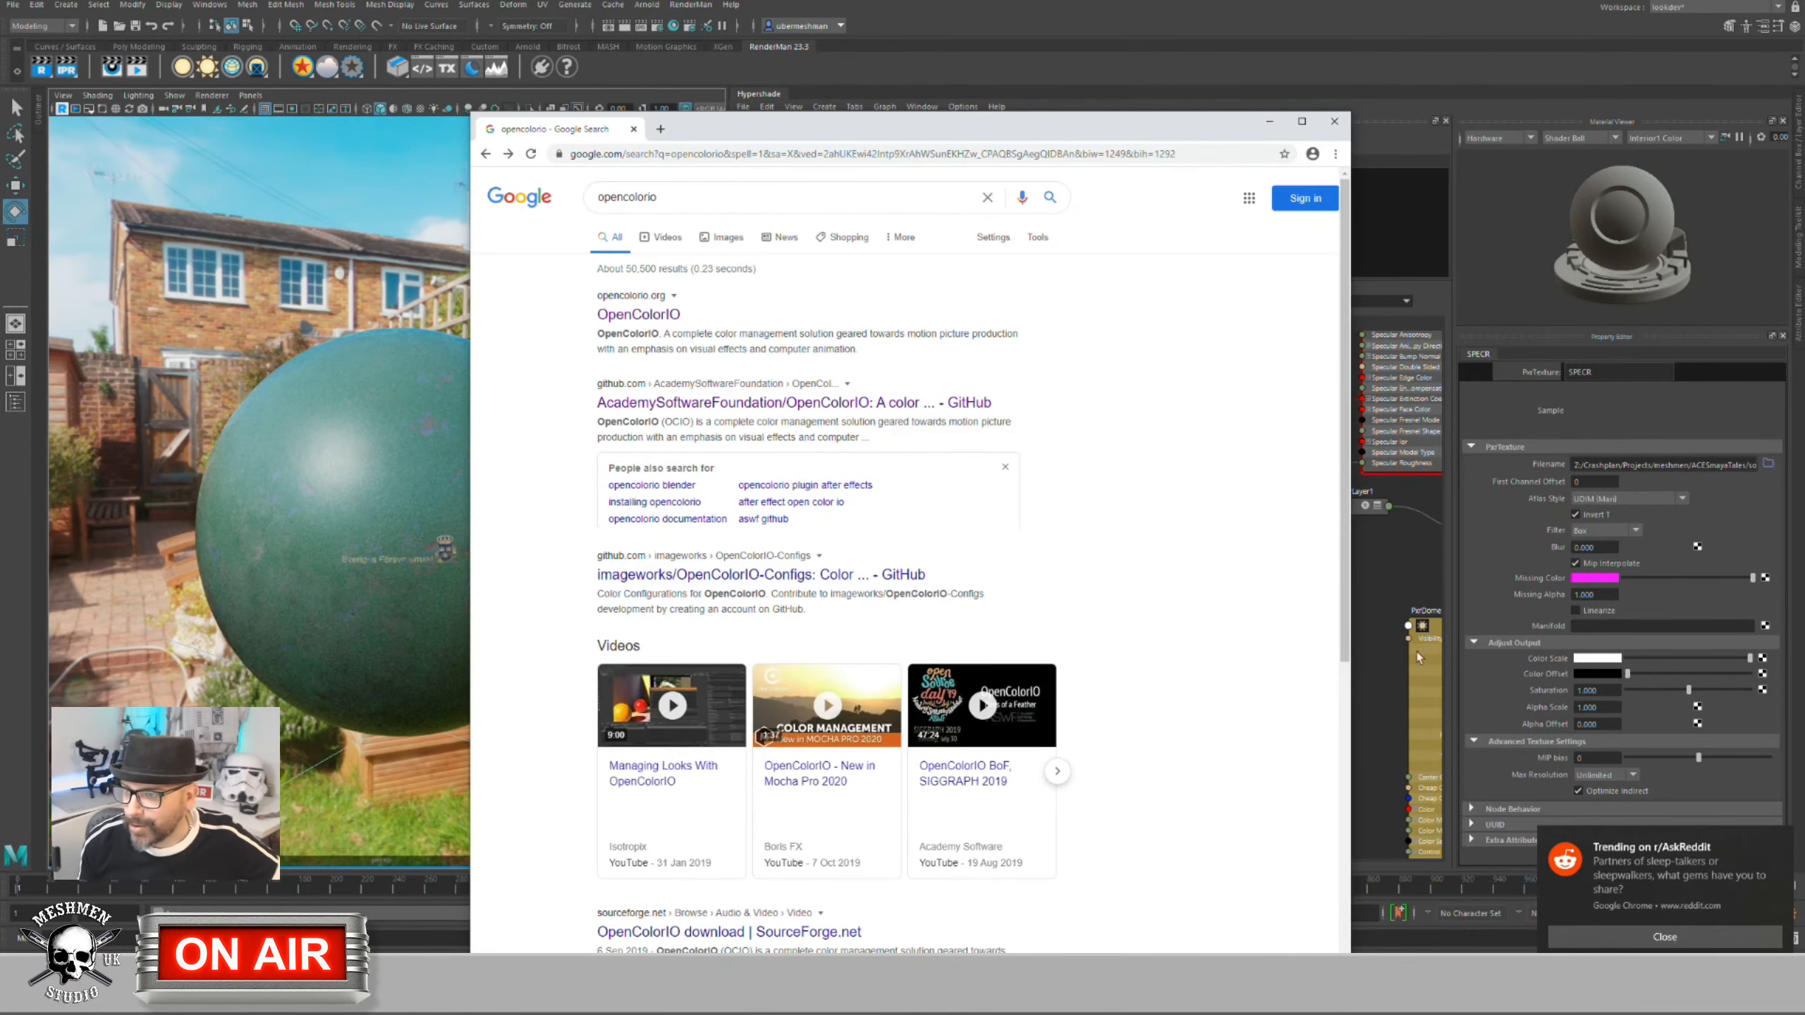
Step: Close the browser to return to Maya, dismiss the desktop notifications and view the rendered pod from another angle
{"action": "left_click", "coordinate": [1334, 121]}
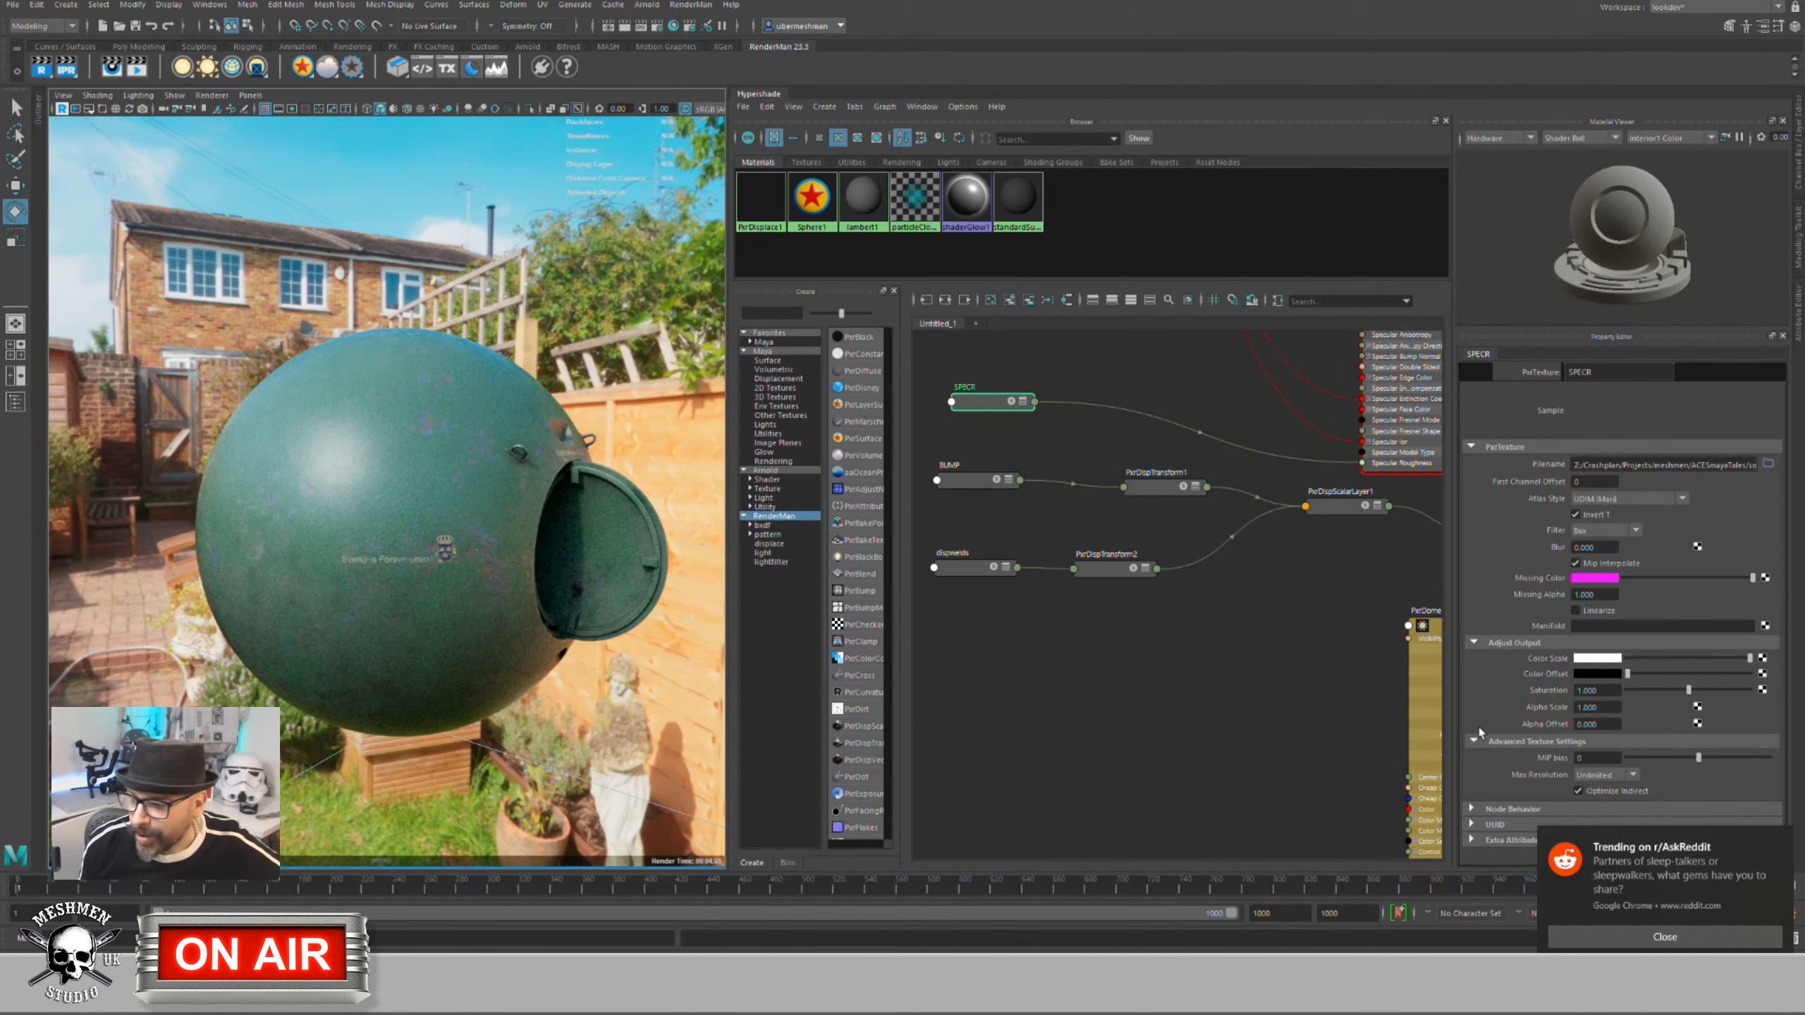
{"action": "left_click", "coordinate": [1613, 933]}
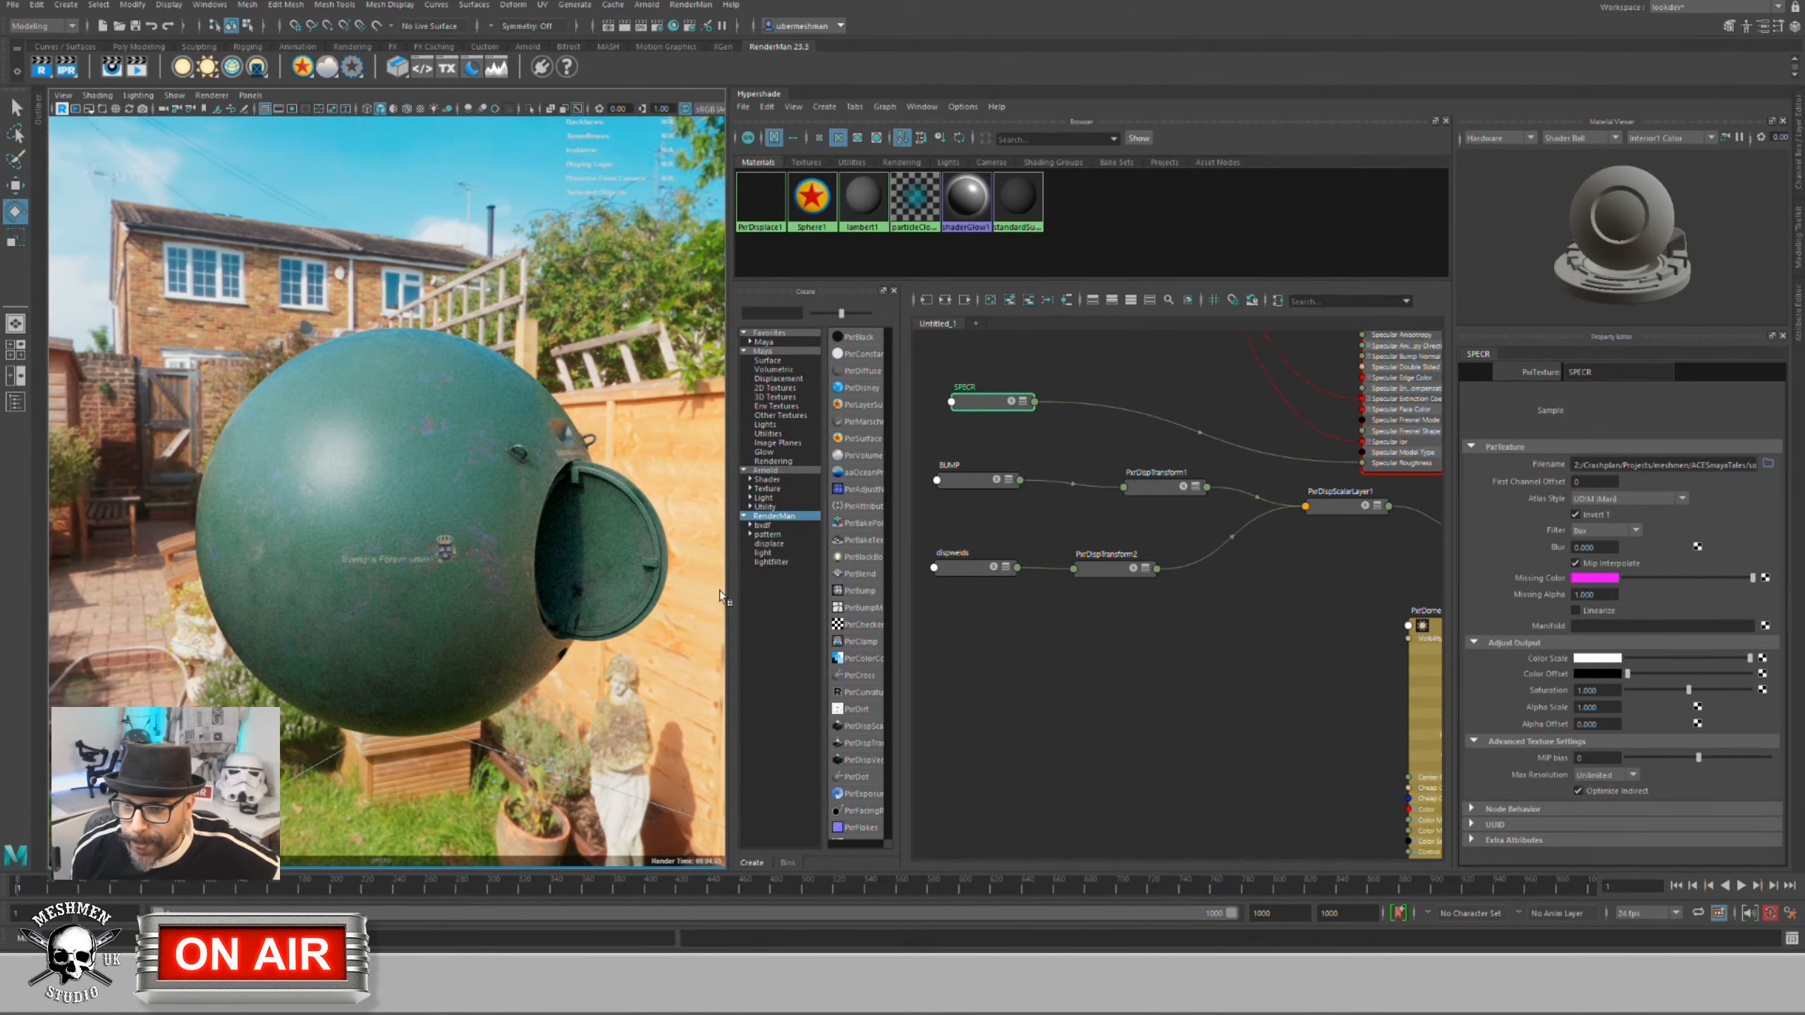
{"action": "left_click_drag", "start_coordinate": [481, 556], "coordinate": [463, 557], "text": "alt"}
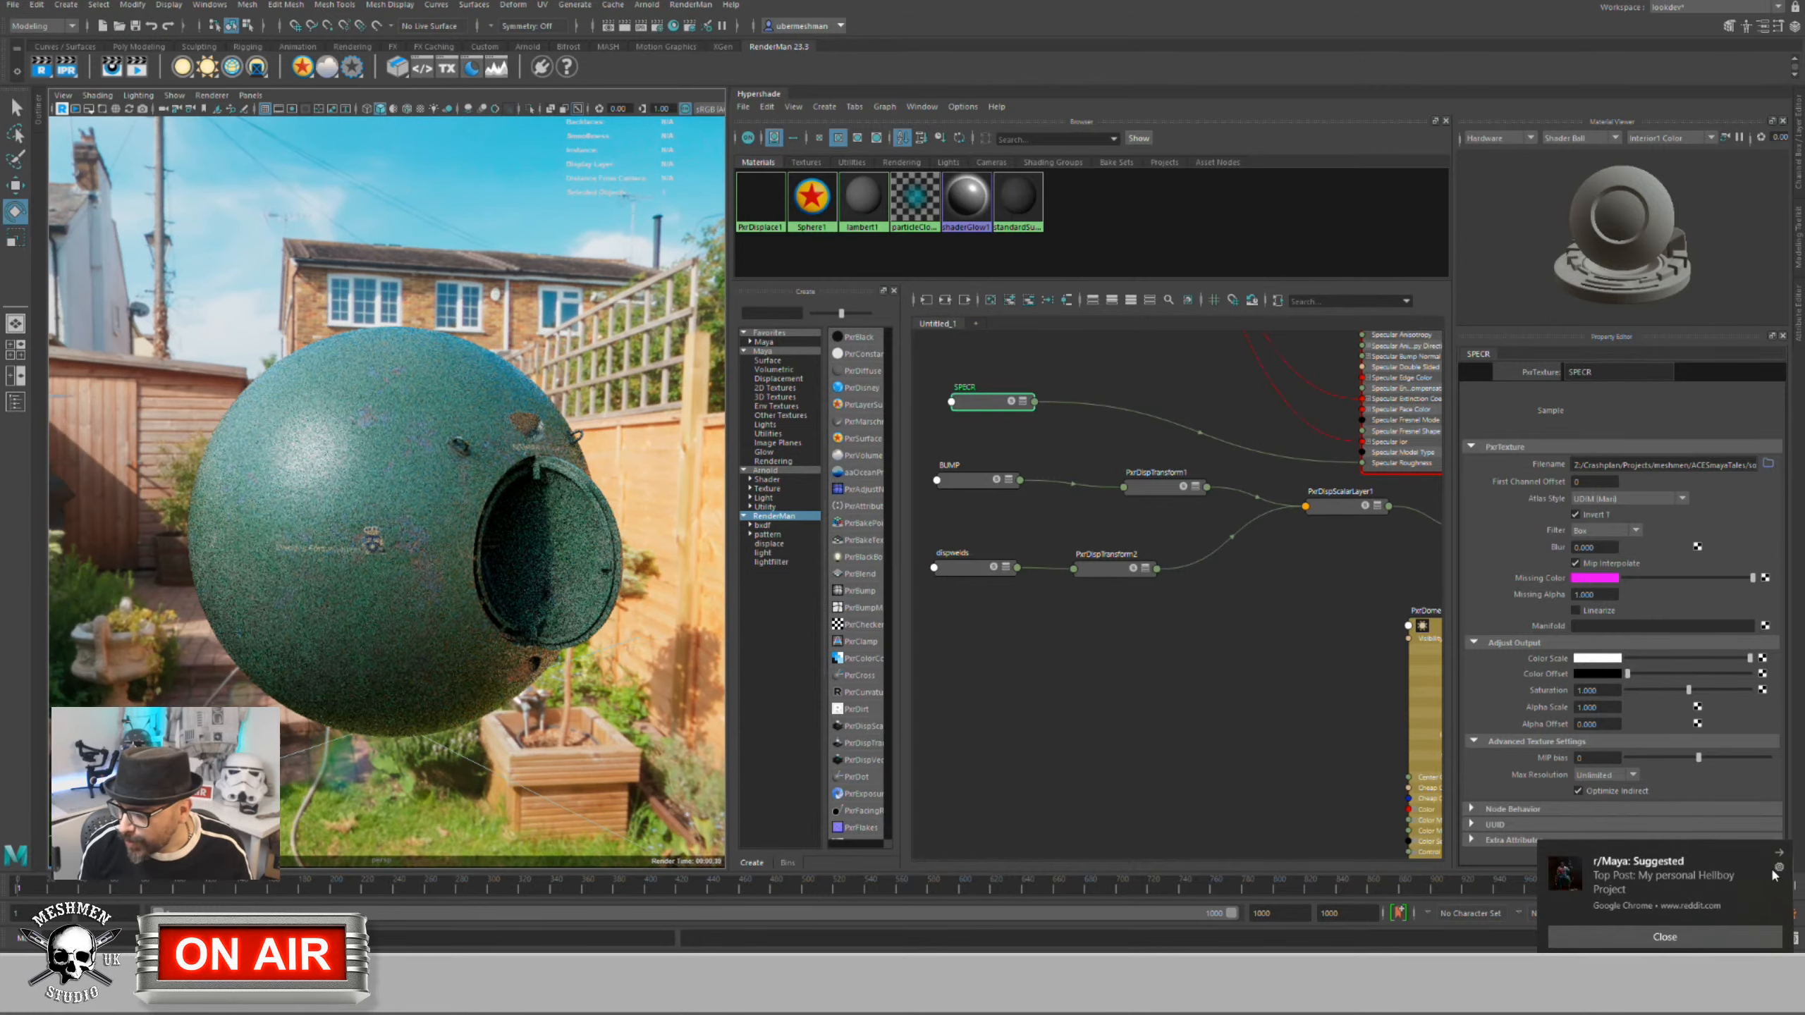
{"action": "left_click", "coordinate": [1779, 855]}
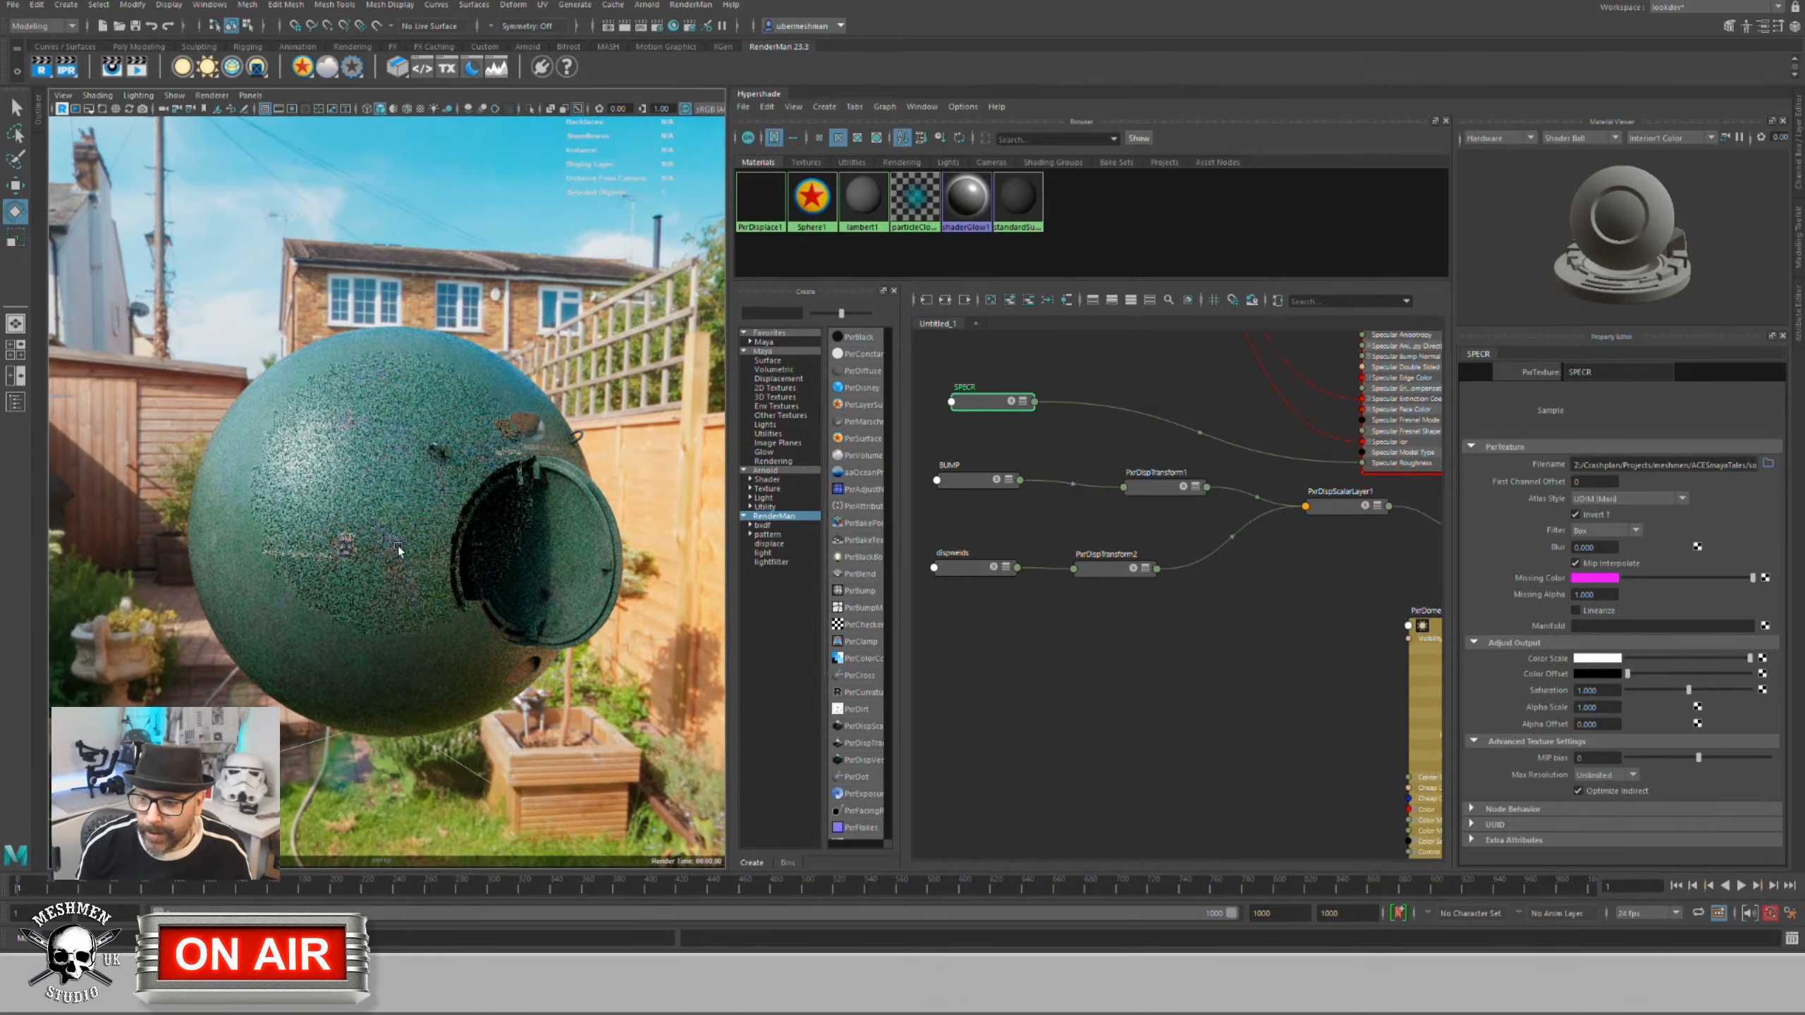
Step: Load nightACES4K.exr.tex as the Color Map of the PxrDomeLight to try night lighting on the pod
{"action": "middle_click_drag", "start_coordinate": [1180, 654], "coordinate": [1091, 649], "text": "alt"}
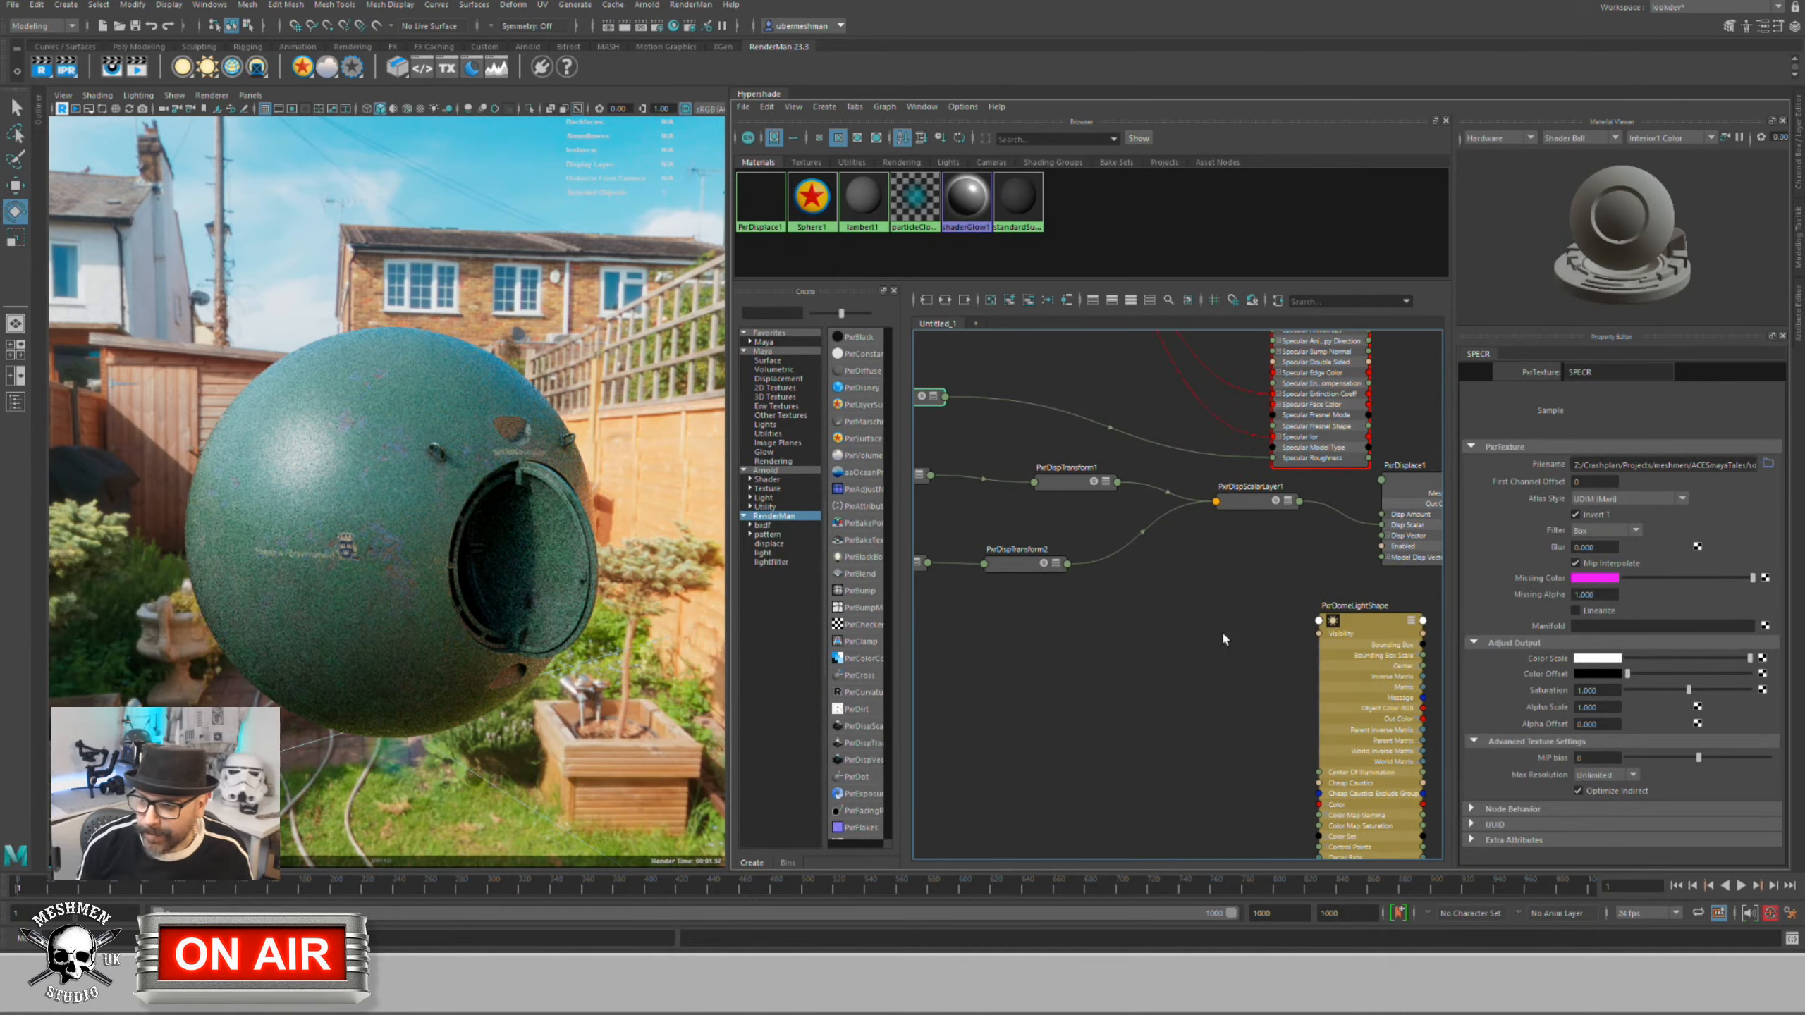
{"action": "left_click_drag", "start_coordinate": [560, 601], "coordinate": [551, 601], "text": "alt"}
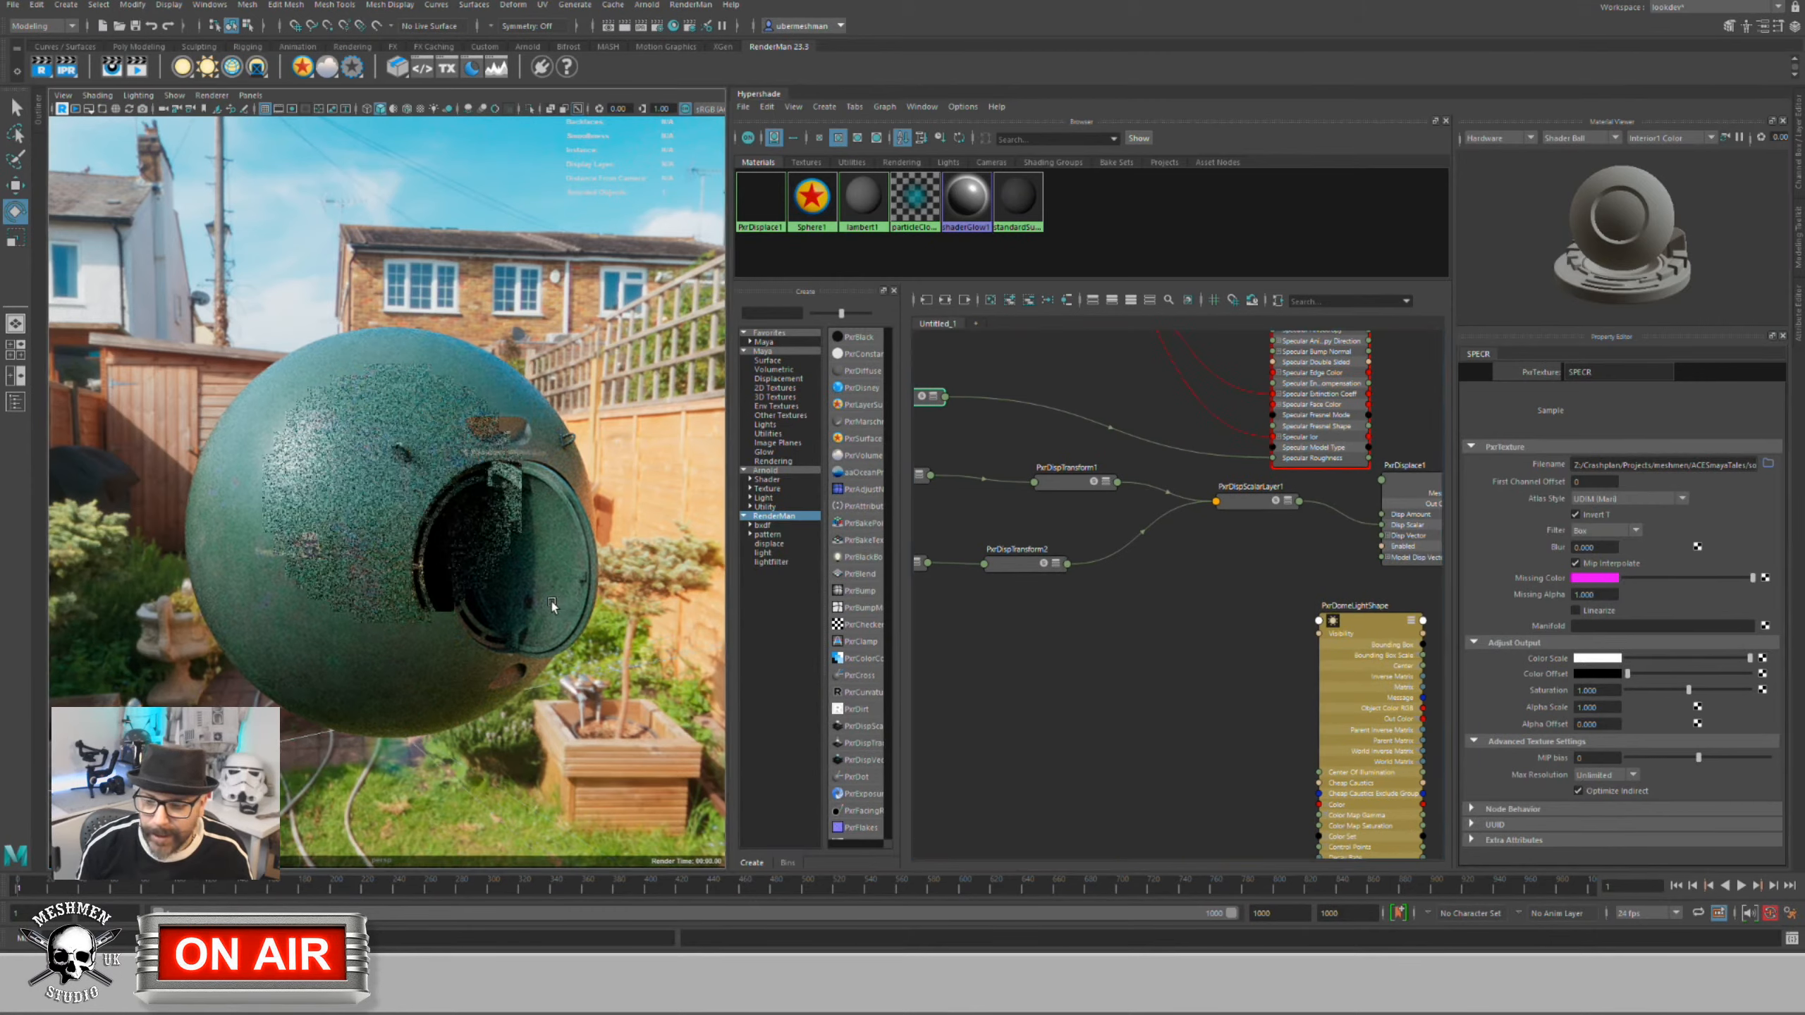
{"action": "left_click", "coordinate": [1350, 624]}
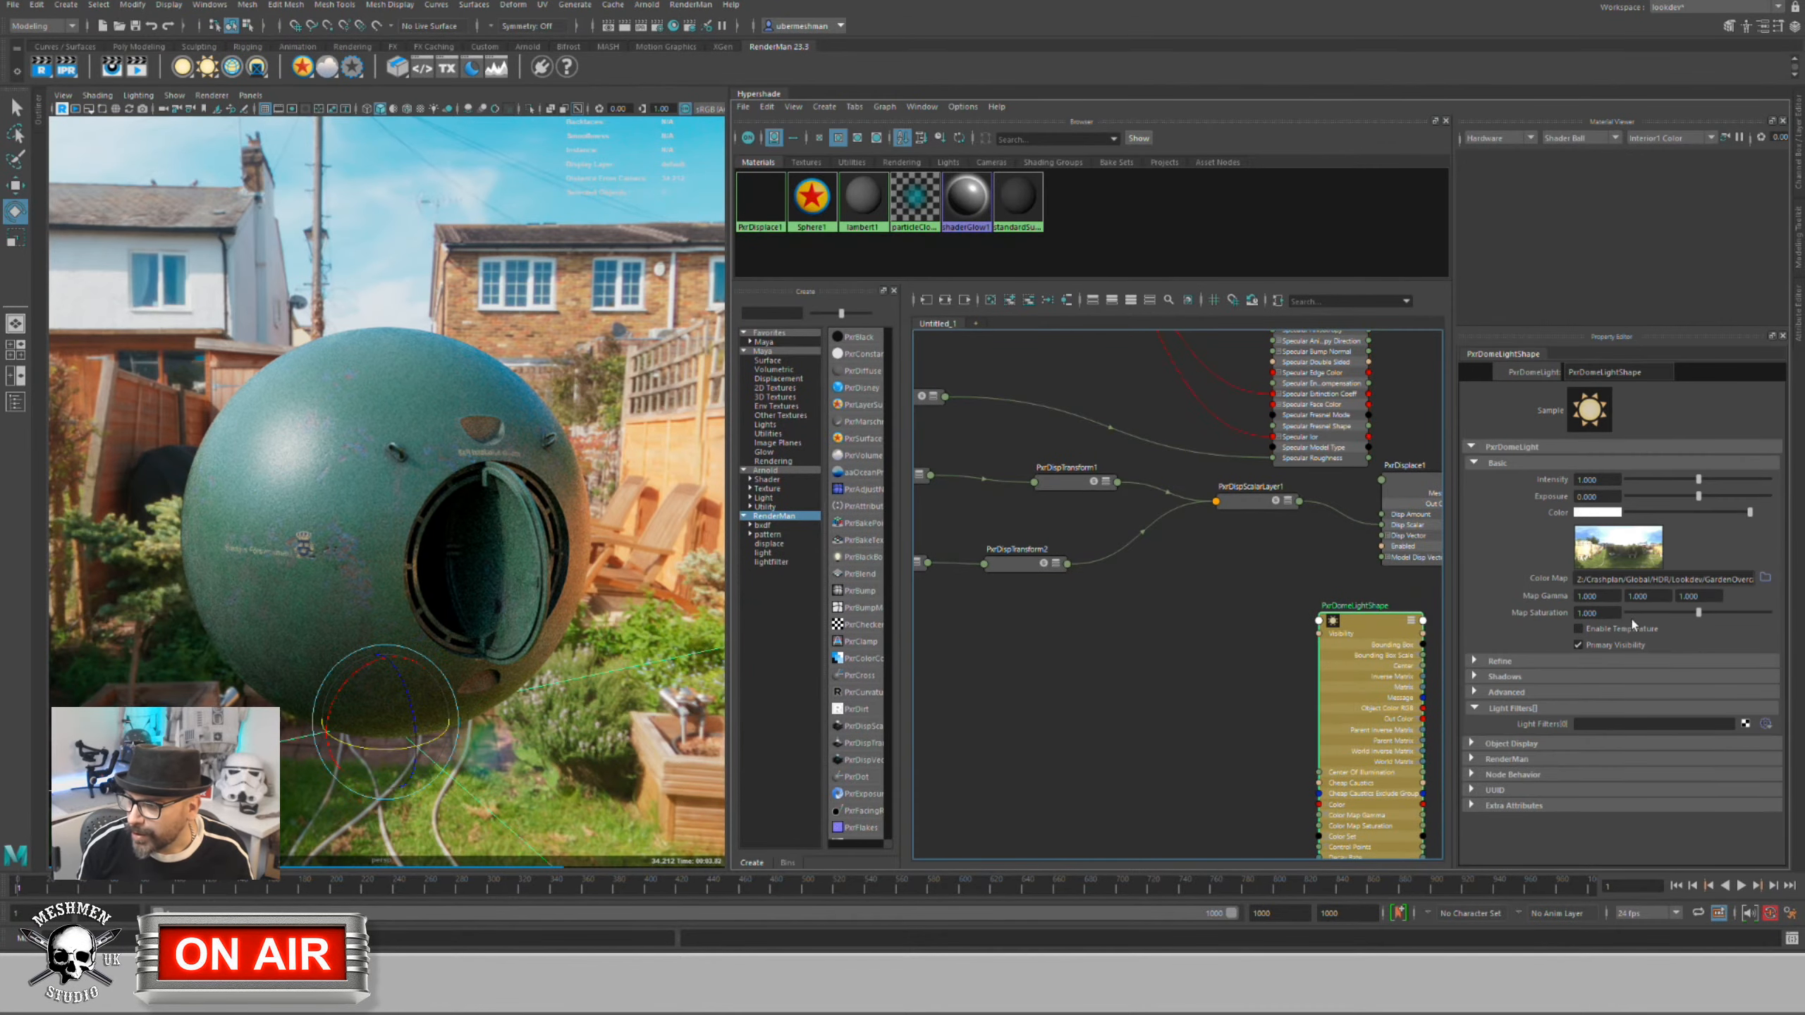
{"action": "left_click", "coordinate": [1766, 579]}
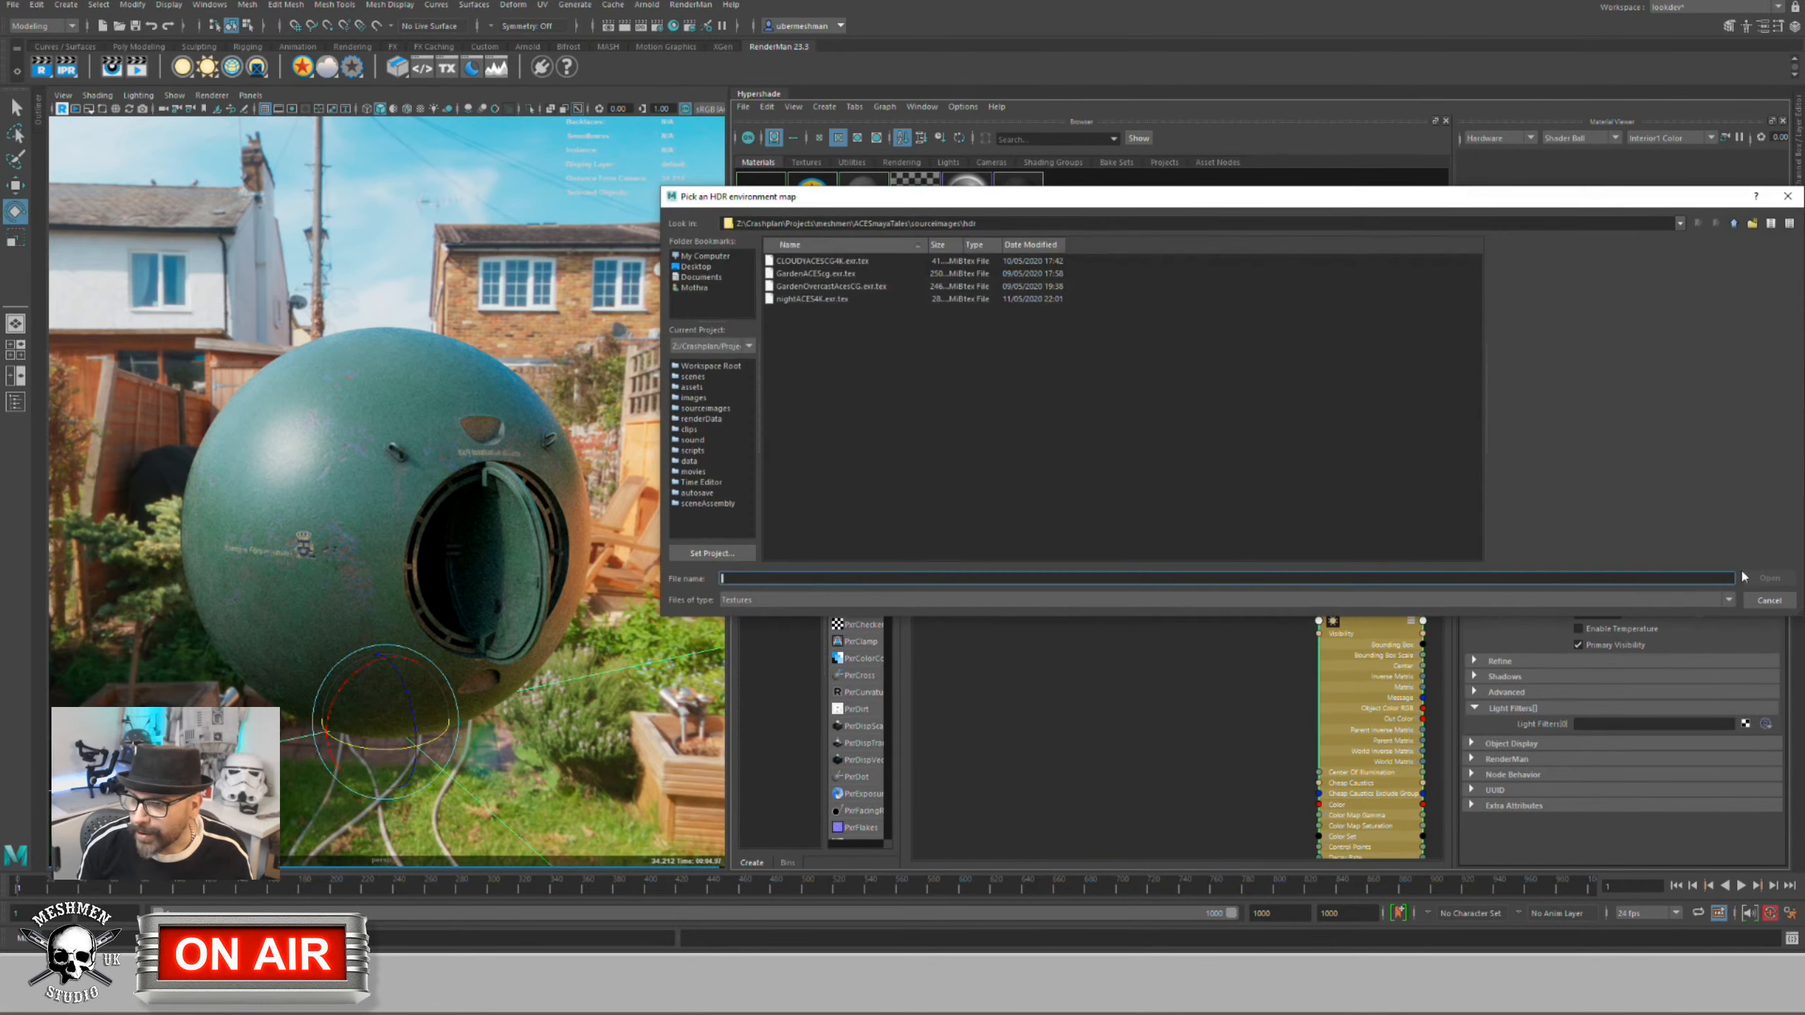
{"action": "left_click", "coordinate": [808, 300]}
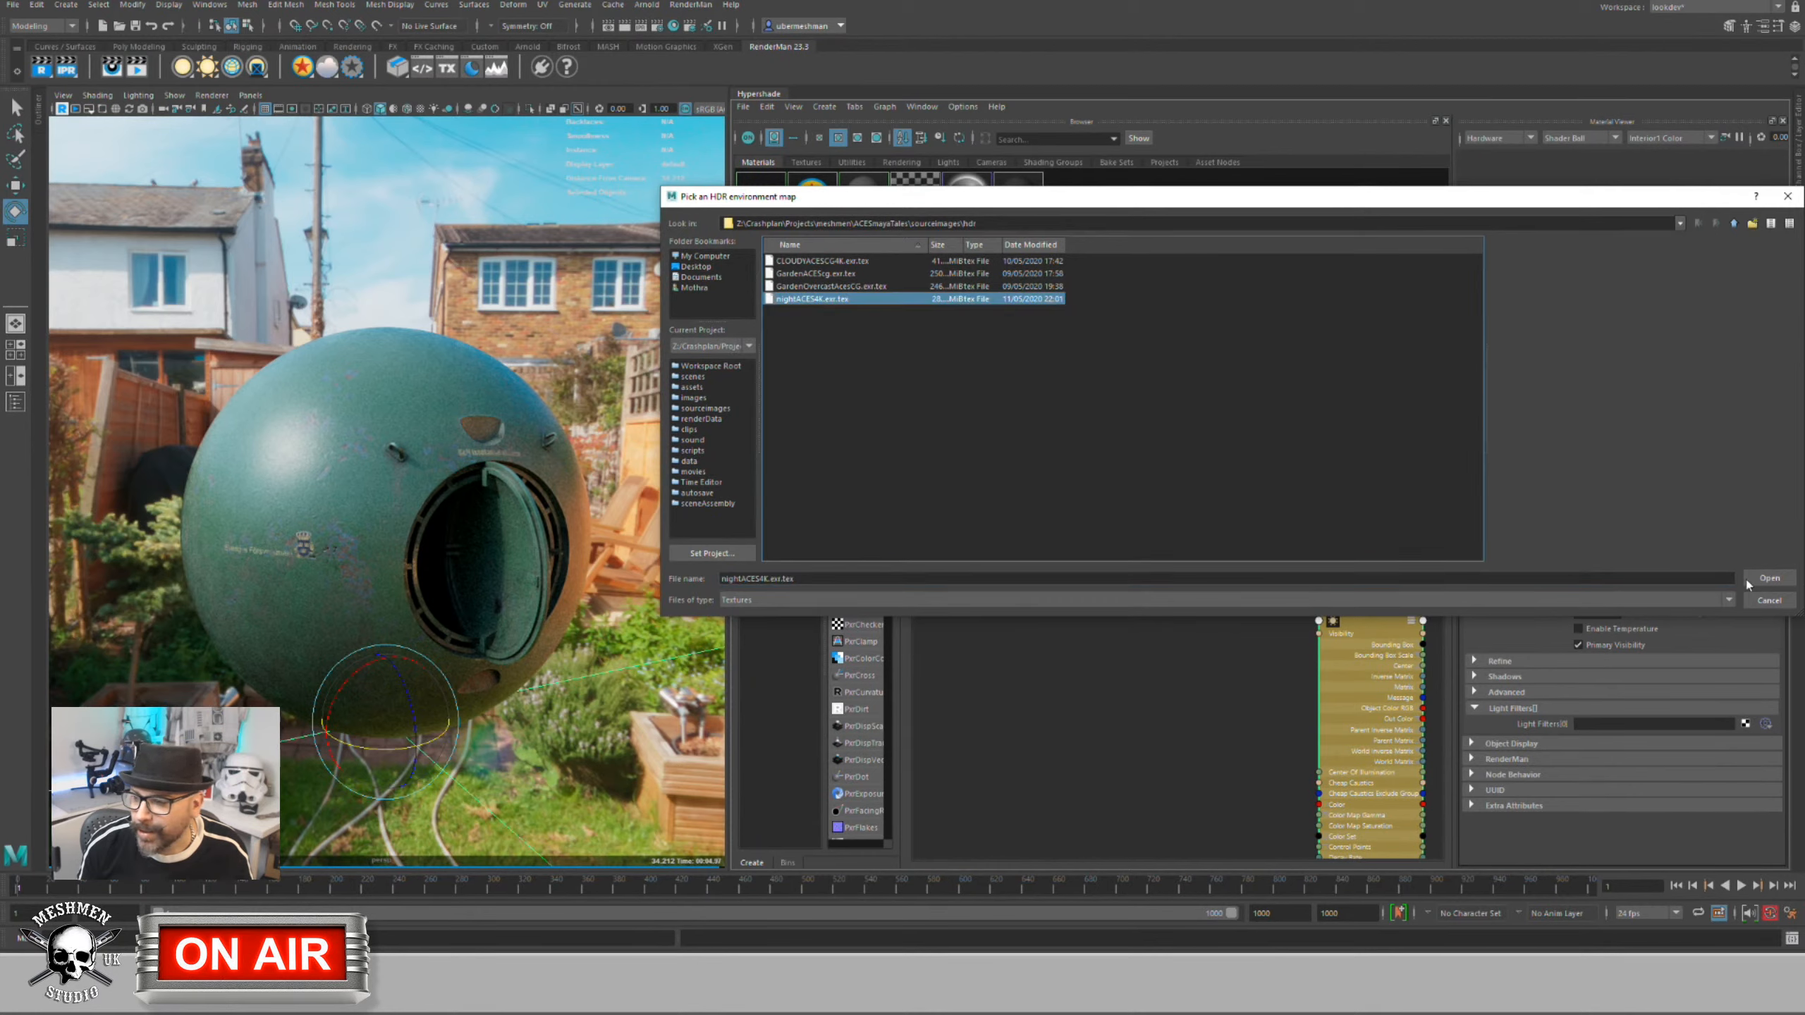
{"action": "left_click", "coordinate": [1768, 579]}
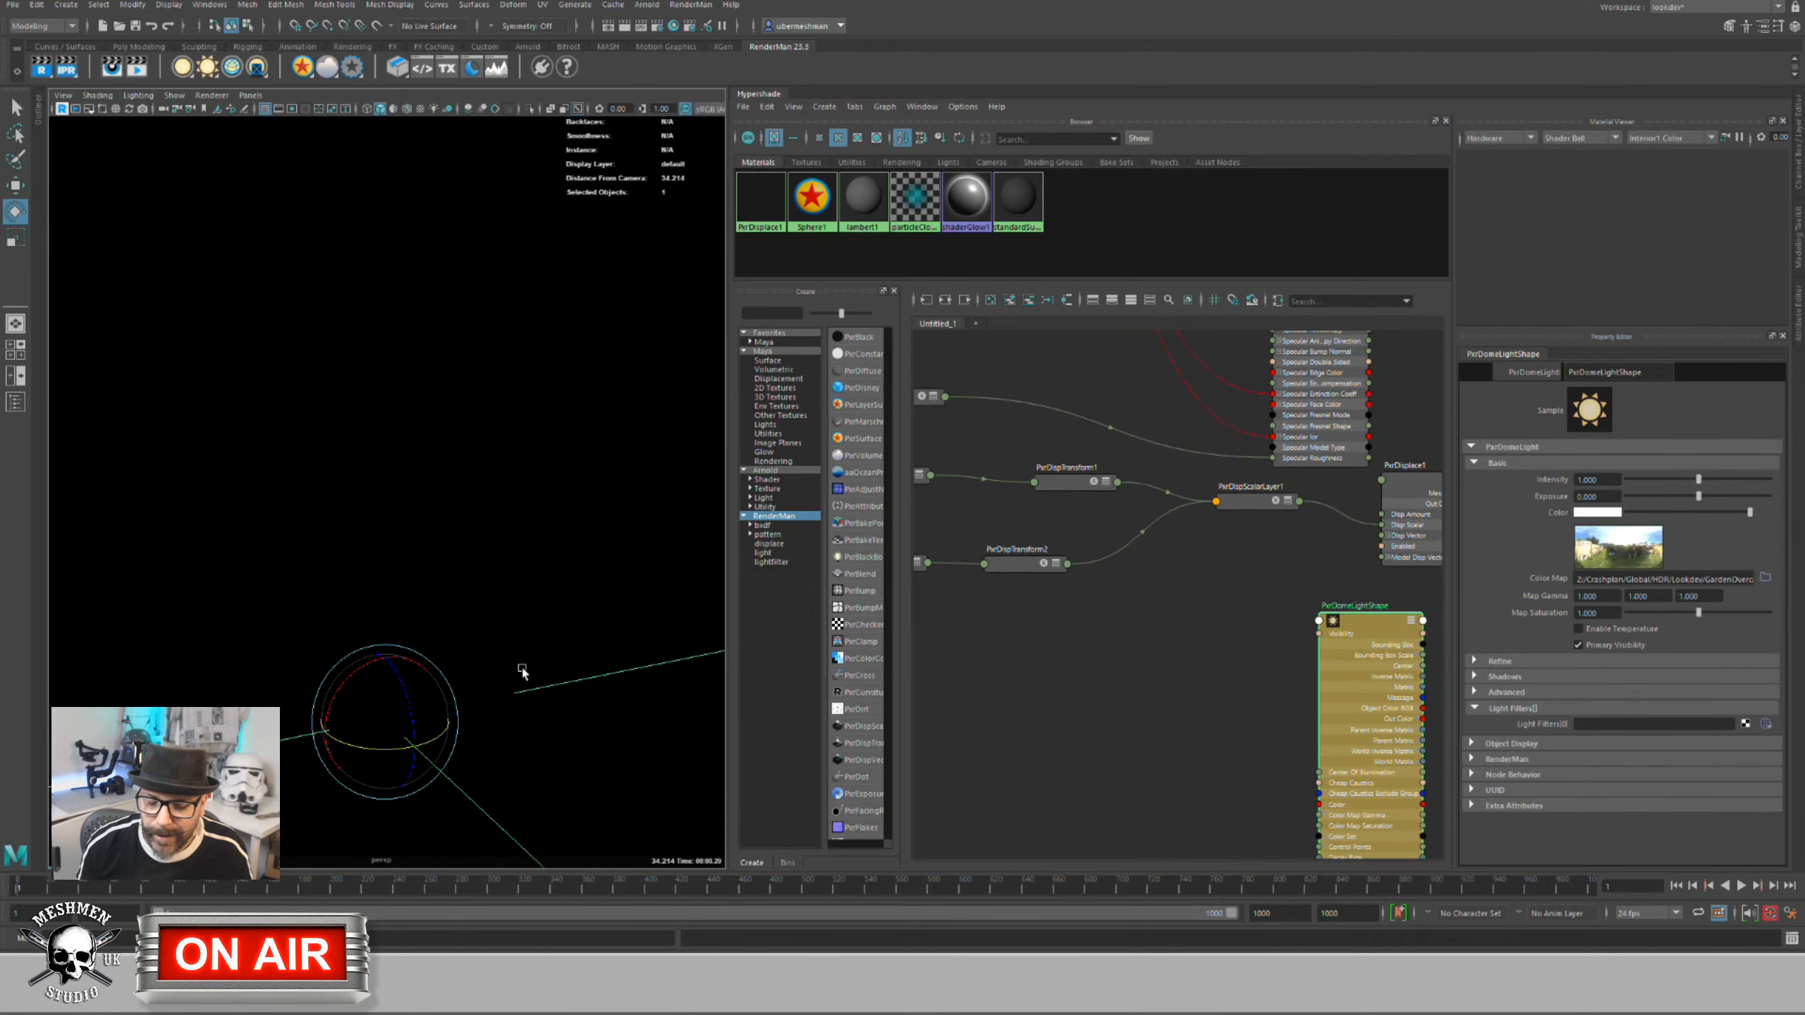
Step: Raise the PxrDomeLight's Exposure to 0.4 and show the Outliner
{"action": "left_click", "coordinate": [543, 577]}
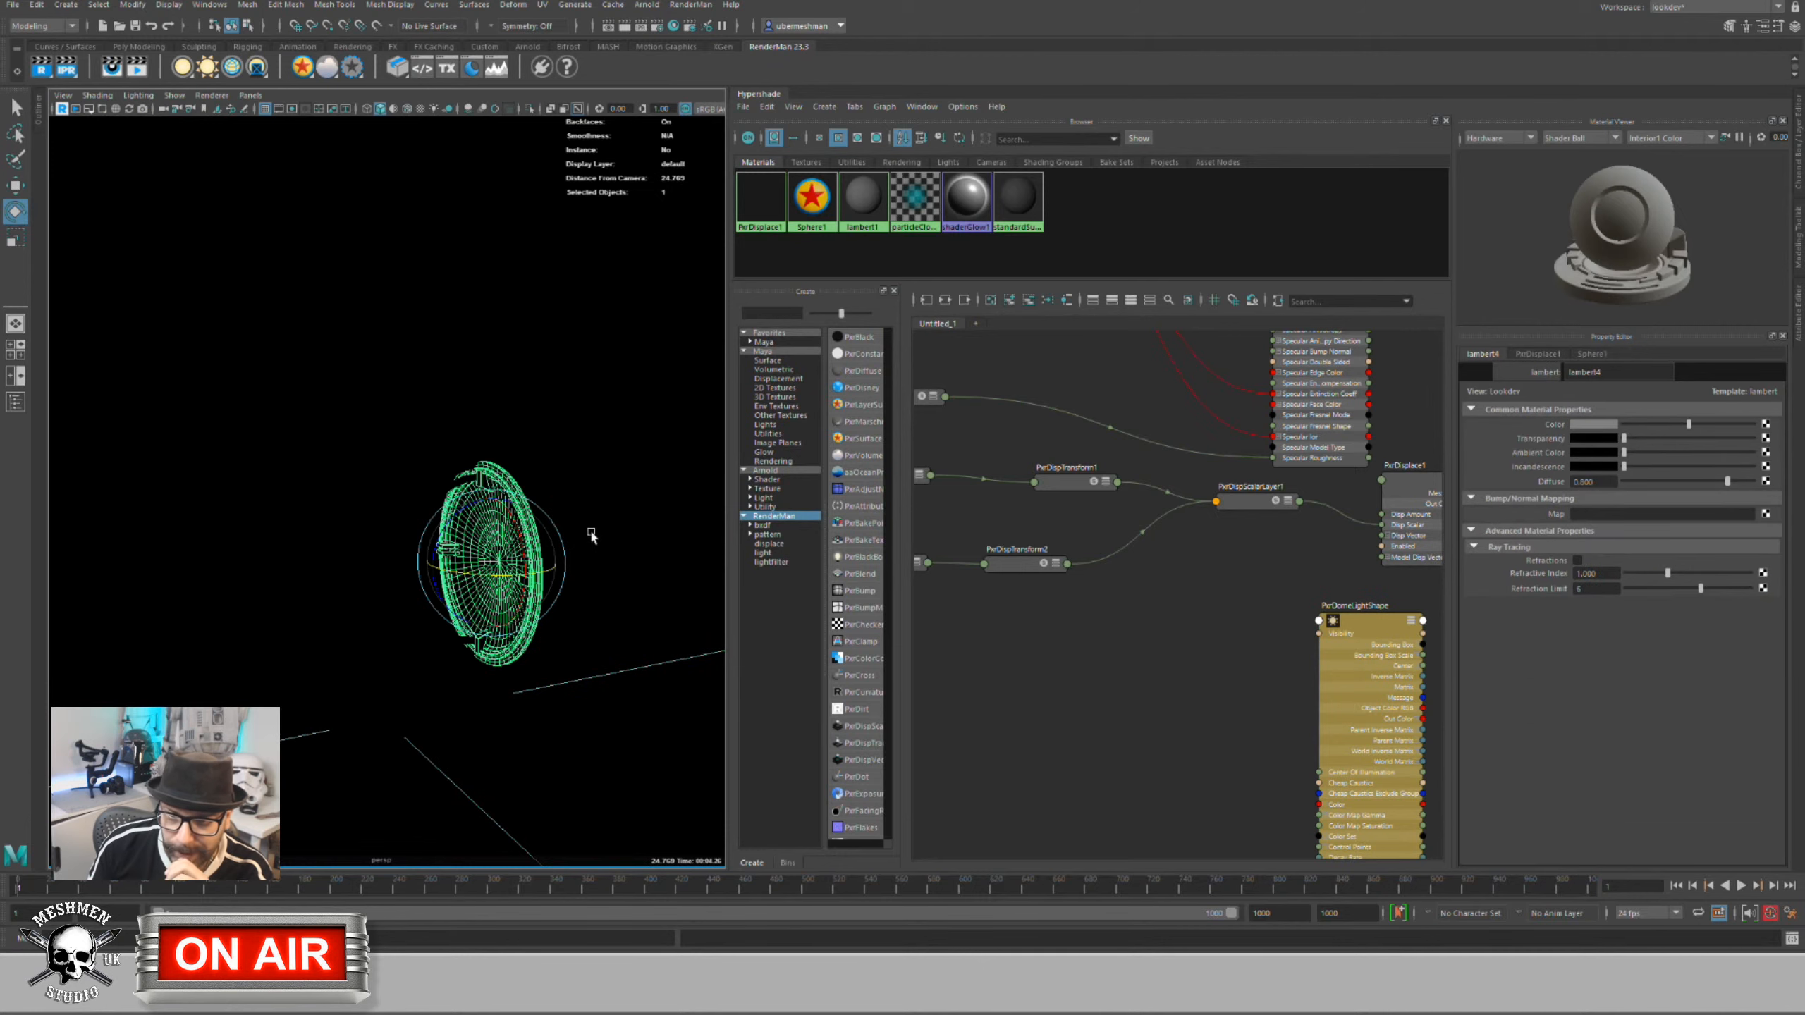
{"action": "left_click", "coordinate": [618, 472]}
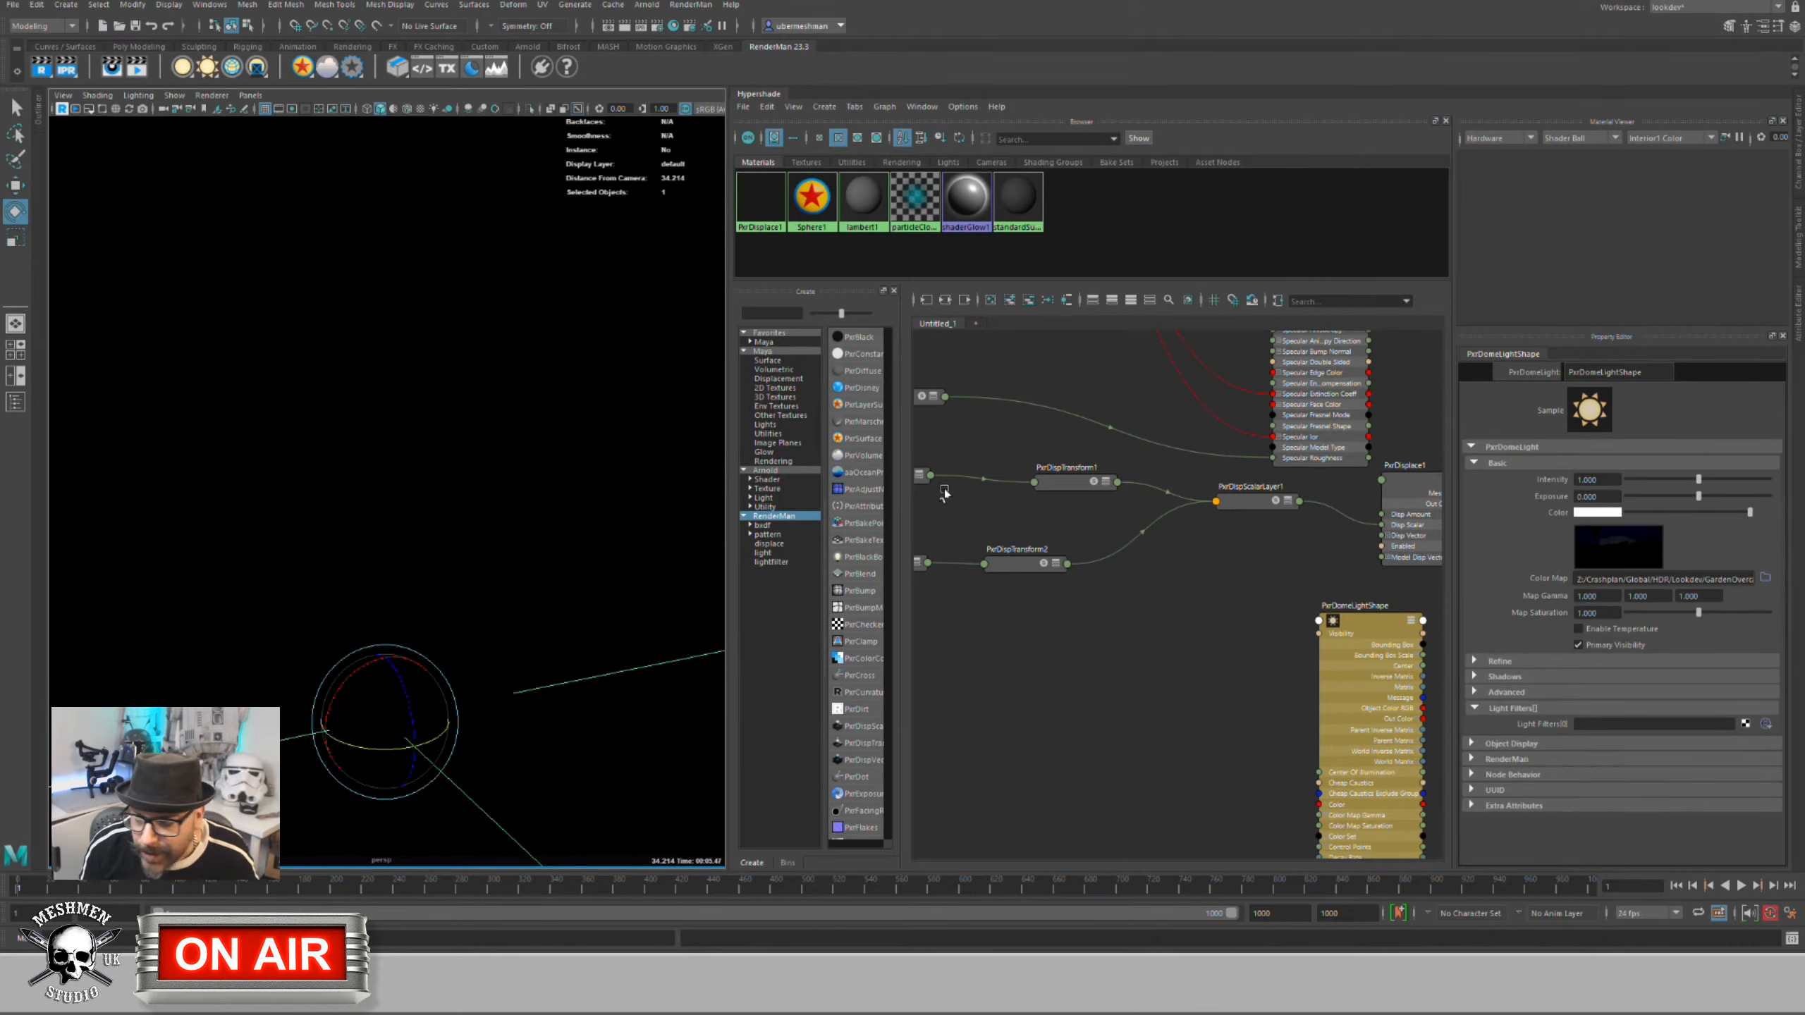
{"action": "mouse_move", "coordinate": [1697, 496]}
{"action": "left_mouse_down"}
{"action": "mouse_move", "coordinate": [1720, 496]}
{"action": "mouse_move", "coordinate": [1698, 499]}
{"action": "left_mouse_up"}
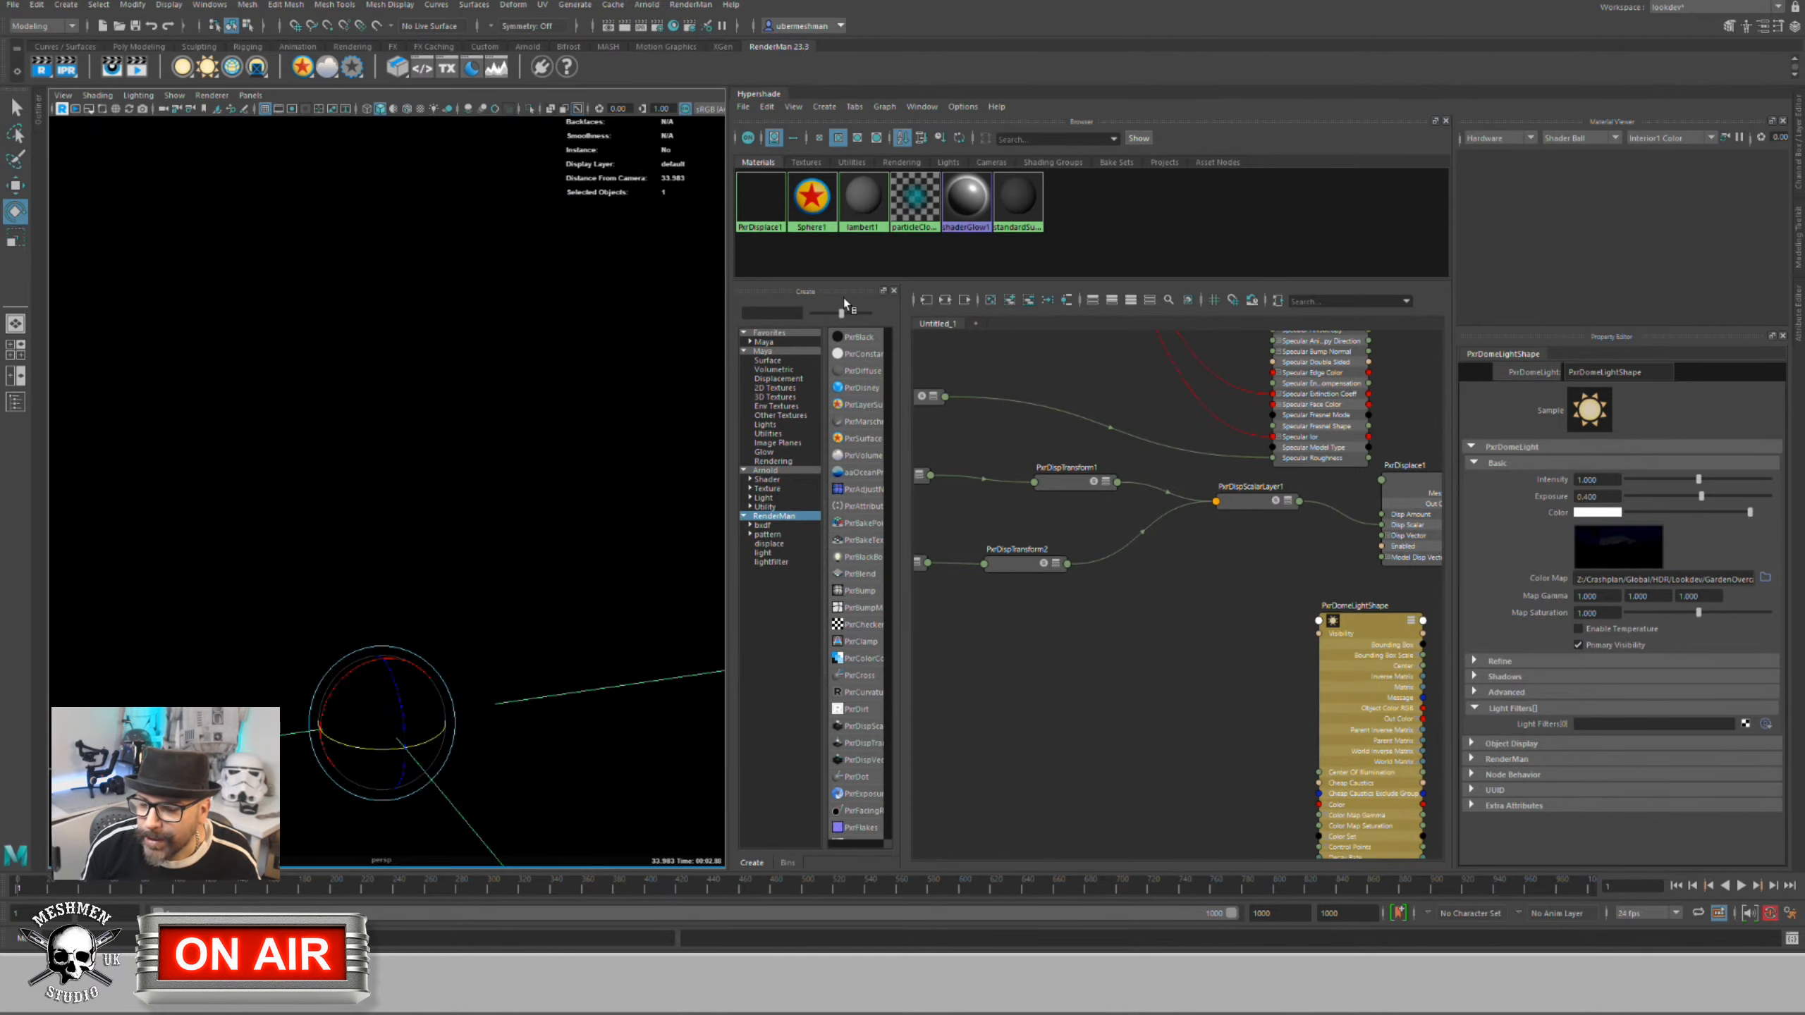
{"action": "left_click", "coordinate": [38, 116]}
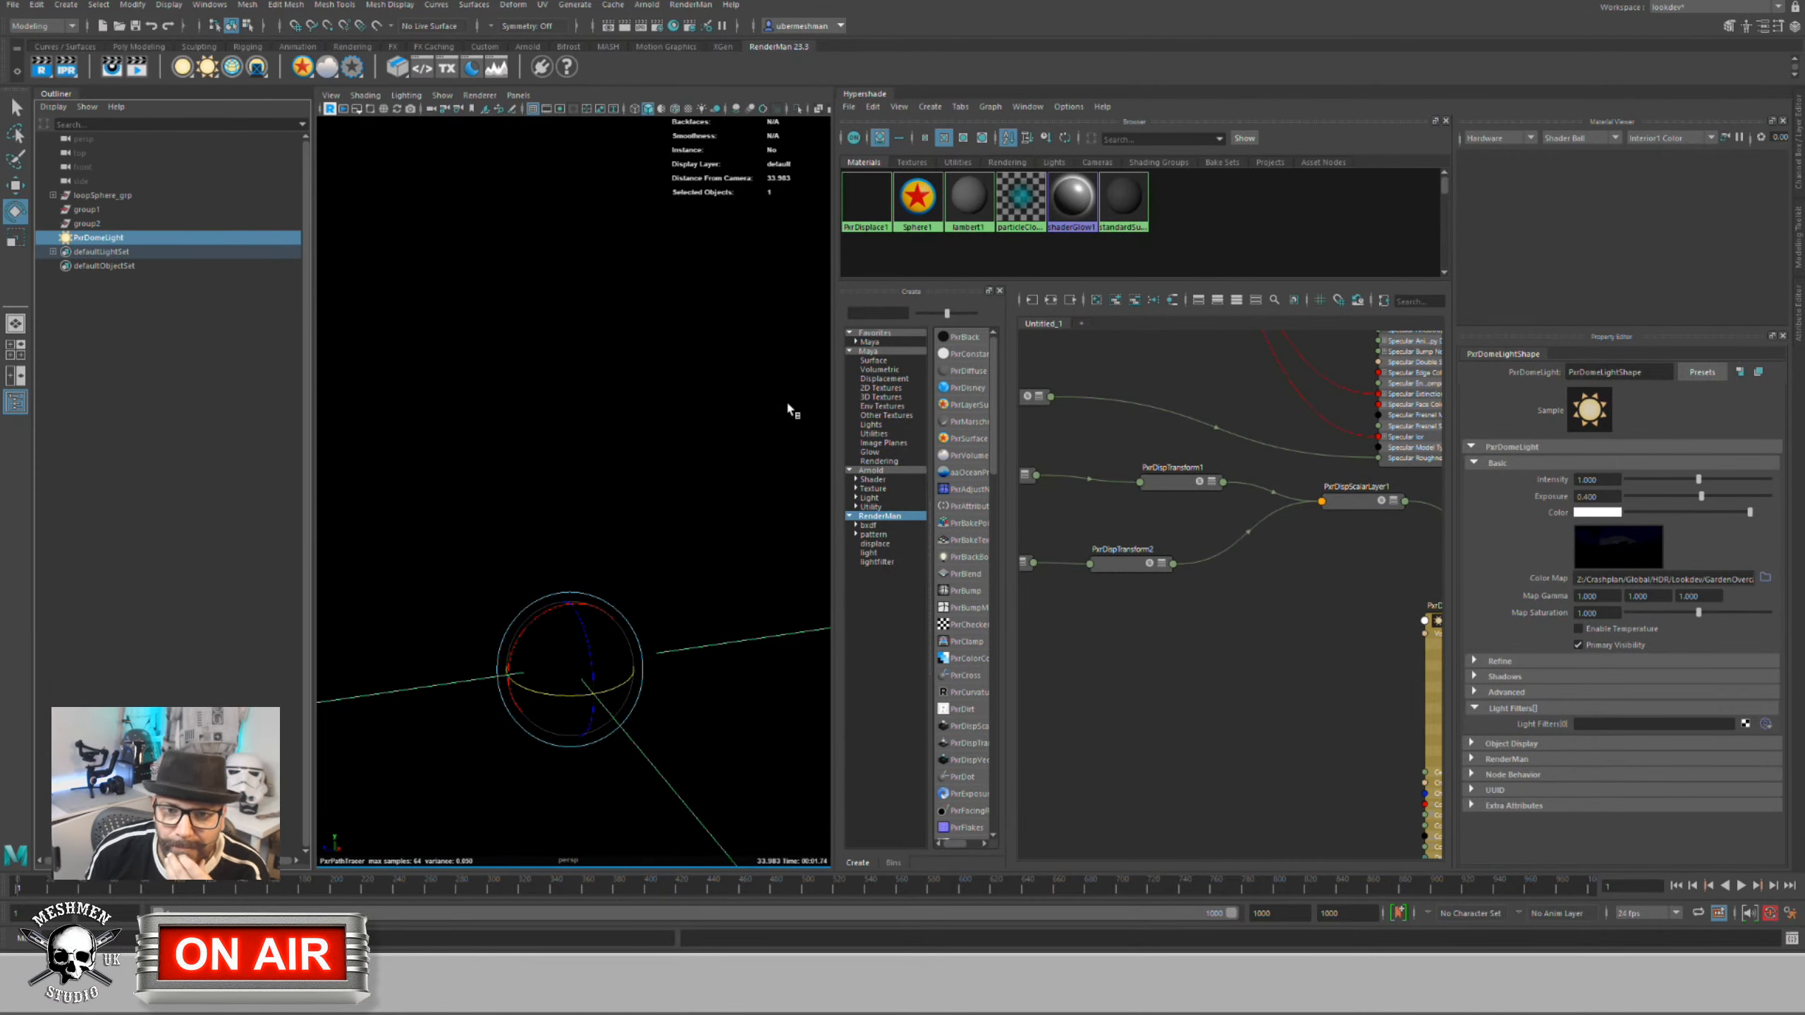
Step: Replace the dome light's Color Map with GardenOvercastAcesCG.exr.tex to try overcast garden lighting
{"action": "left_click", "coordinate": [1766, 577]}
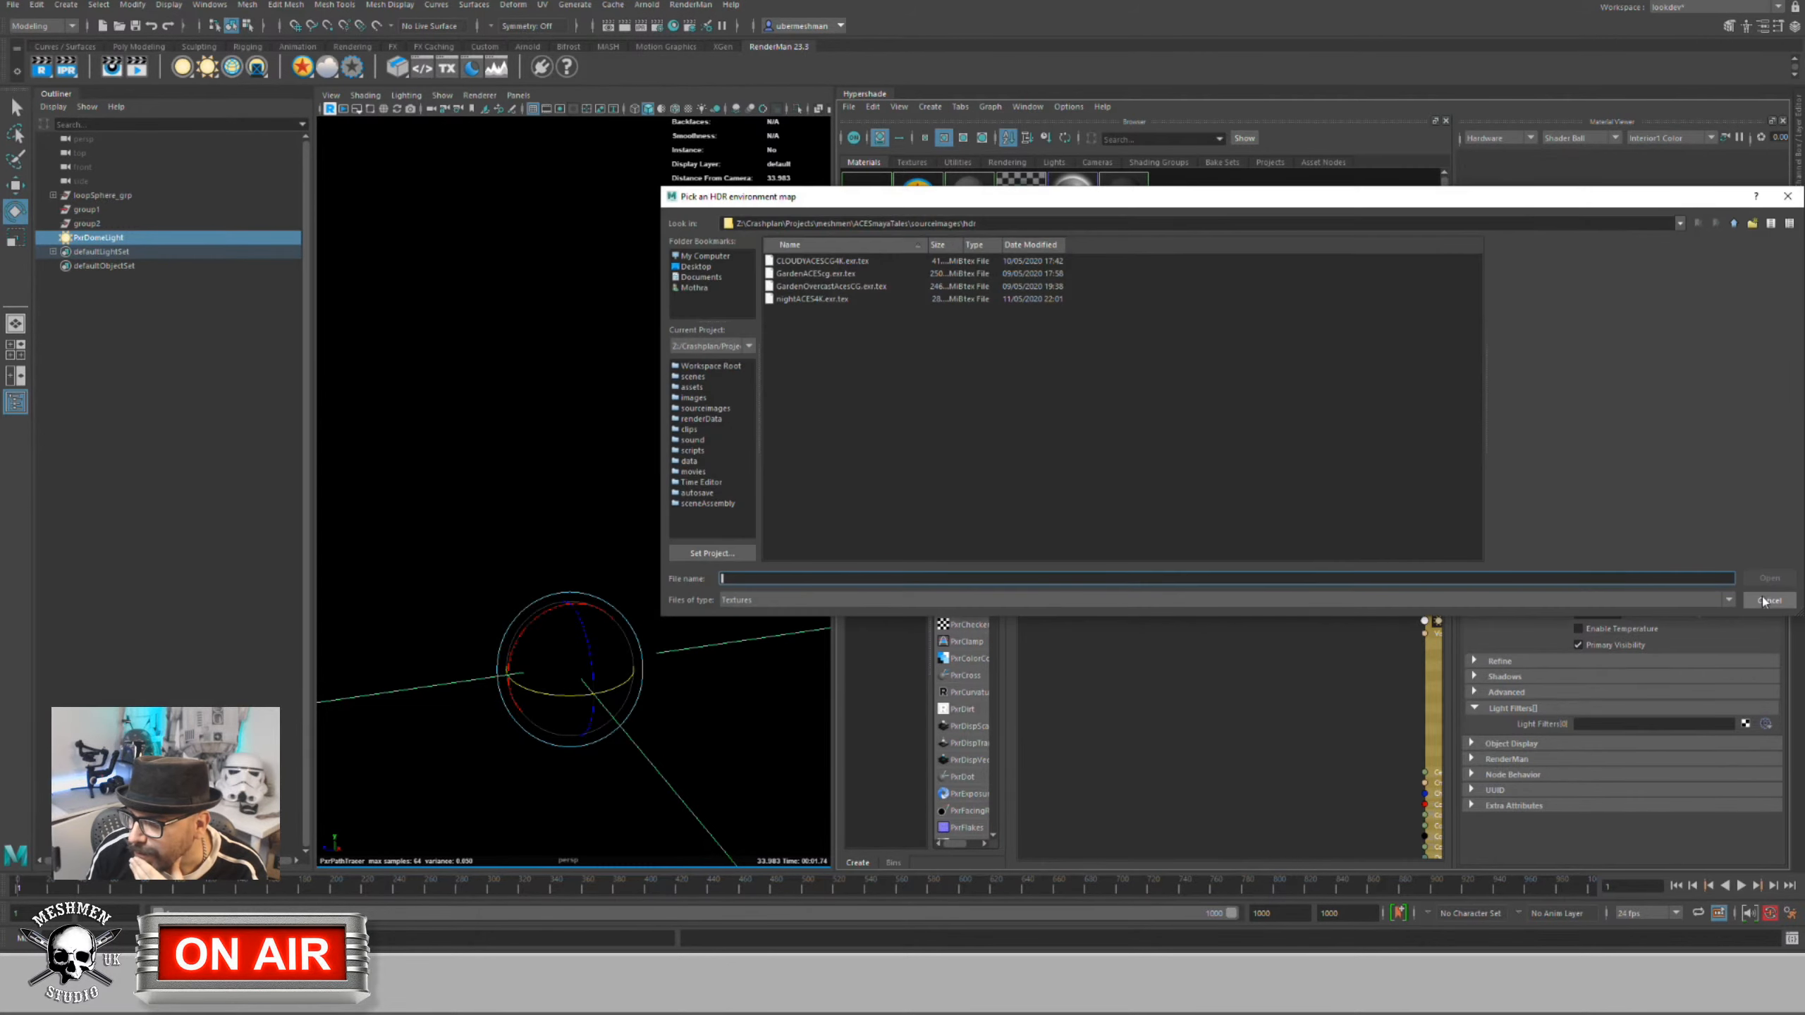
{"action": "left_click", "coordinate": [846, 287]}
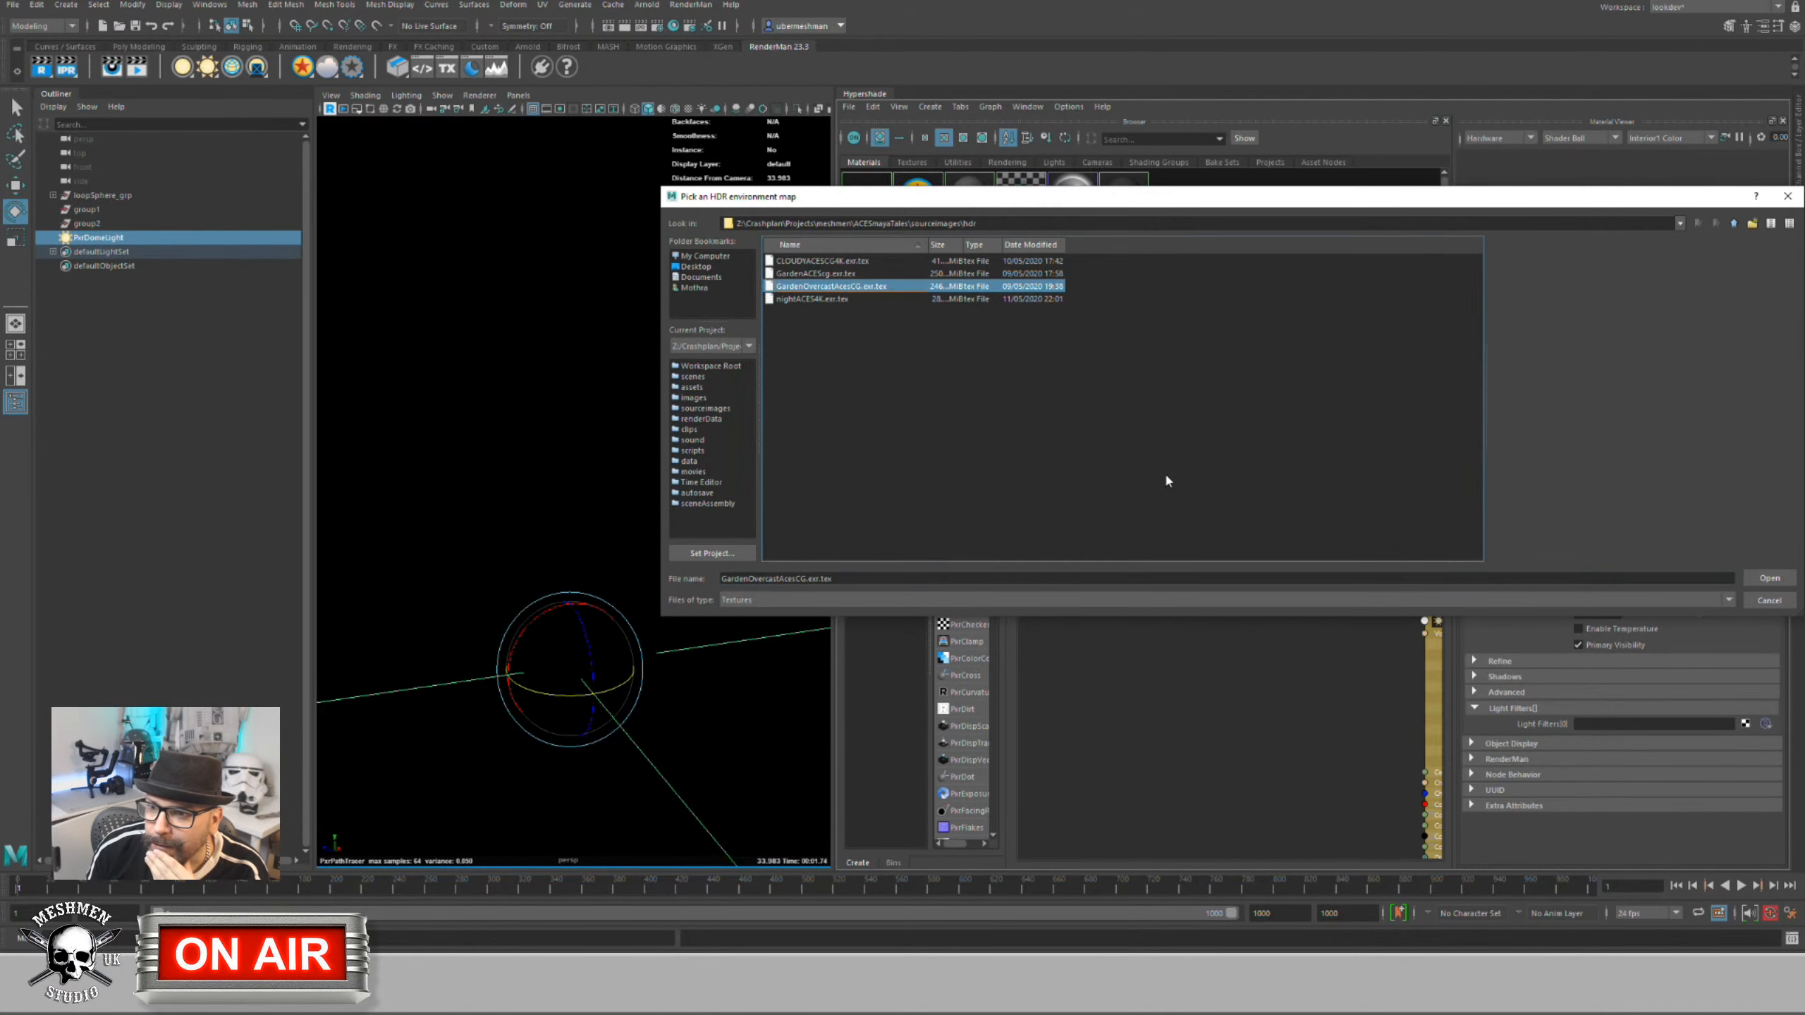
{"action": "left_click", "coordinate": [1763, 599]}
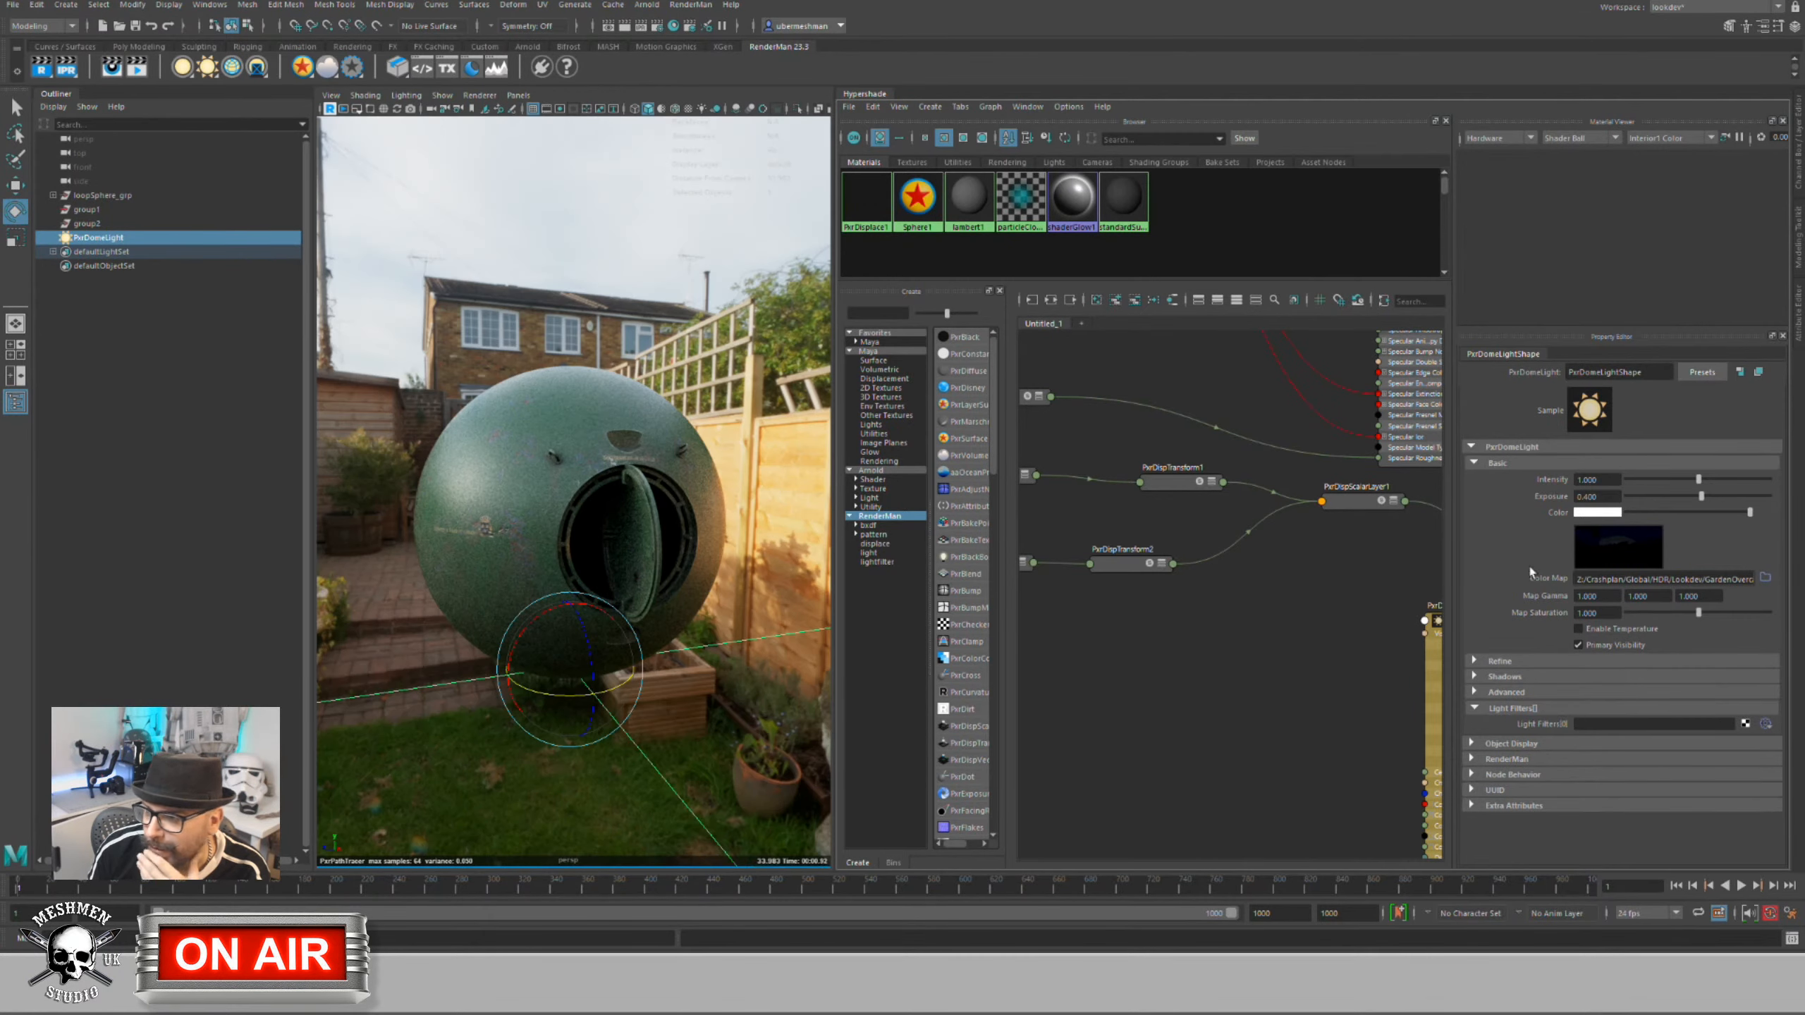
{"action": "left_click_drag", "start_coordinate": [866, 566], "coordinate": [718, 617]}
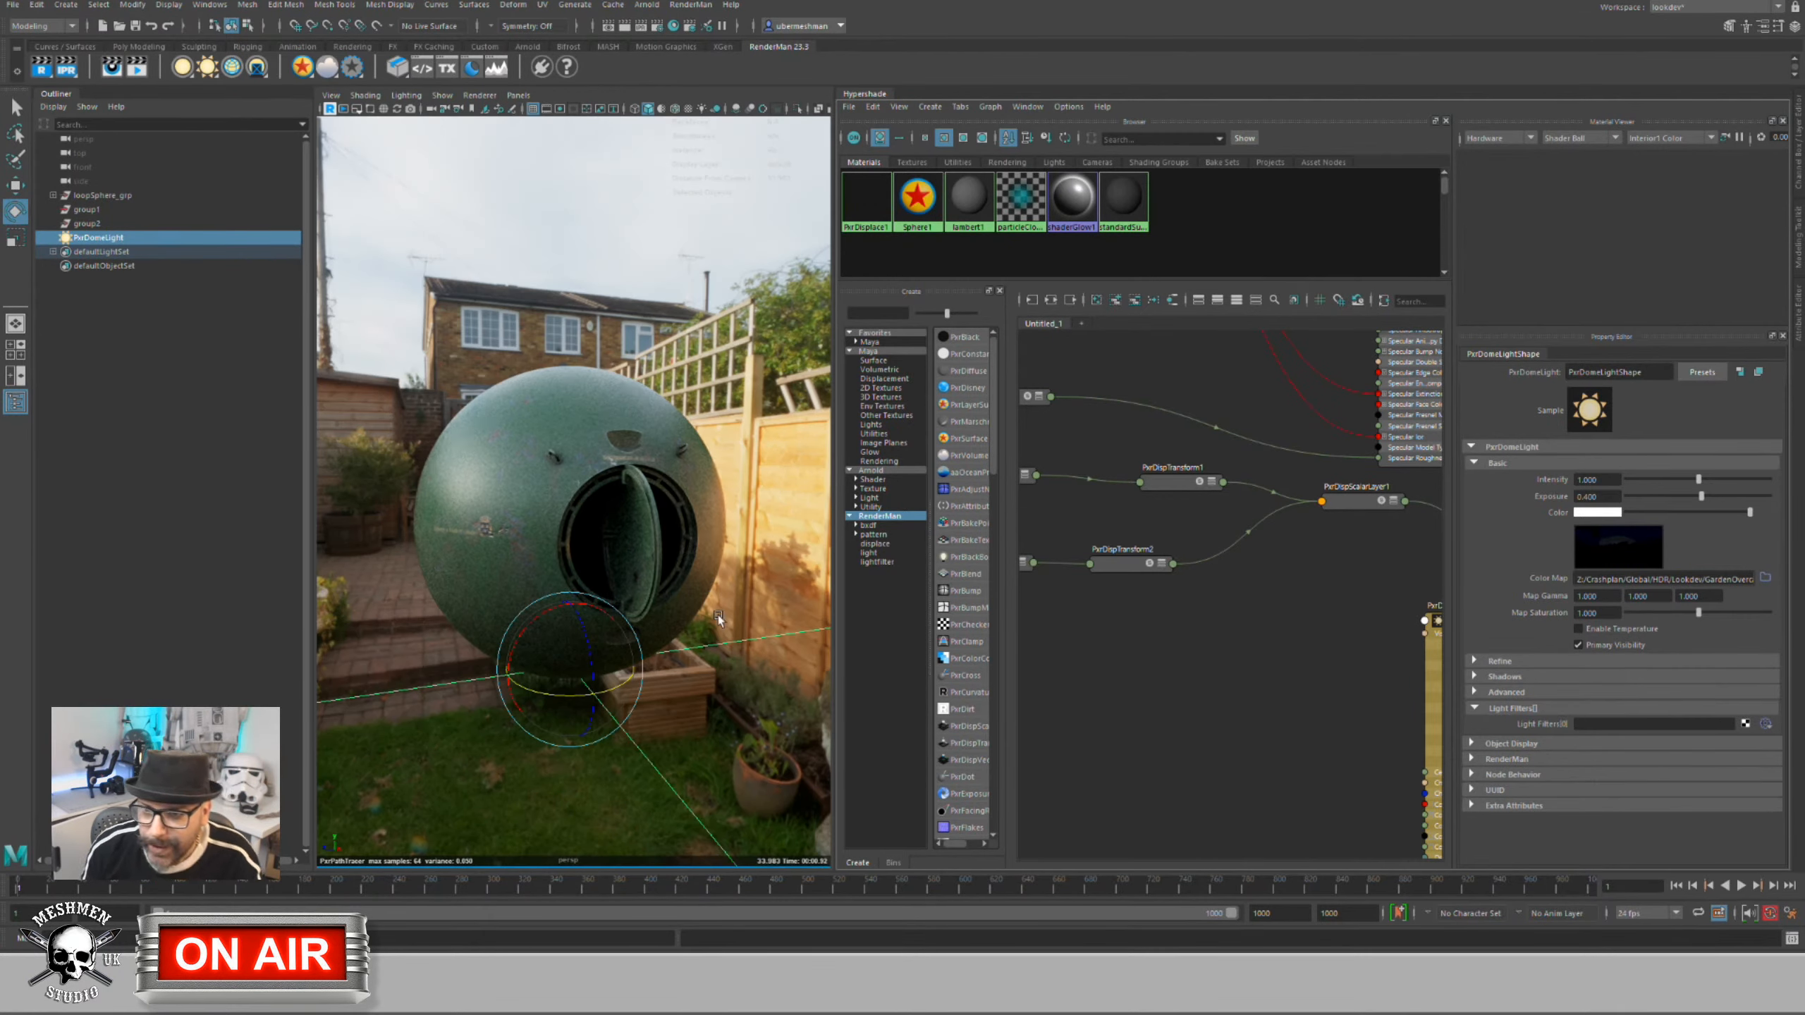
Step: Load CLOUDYACESCG4K.exr.tex as the Color Map of the PxrDomeLight
{"action": "left_click", "coordinate": [1766, 579]}
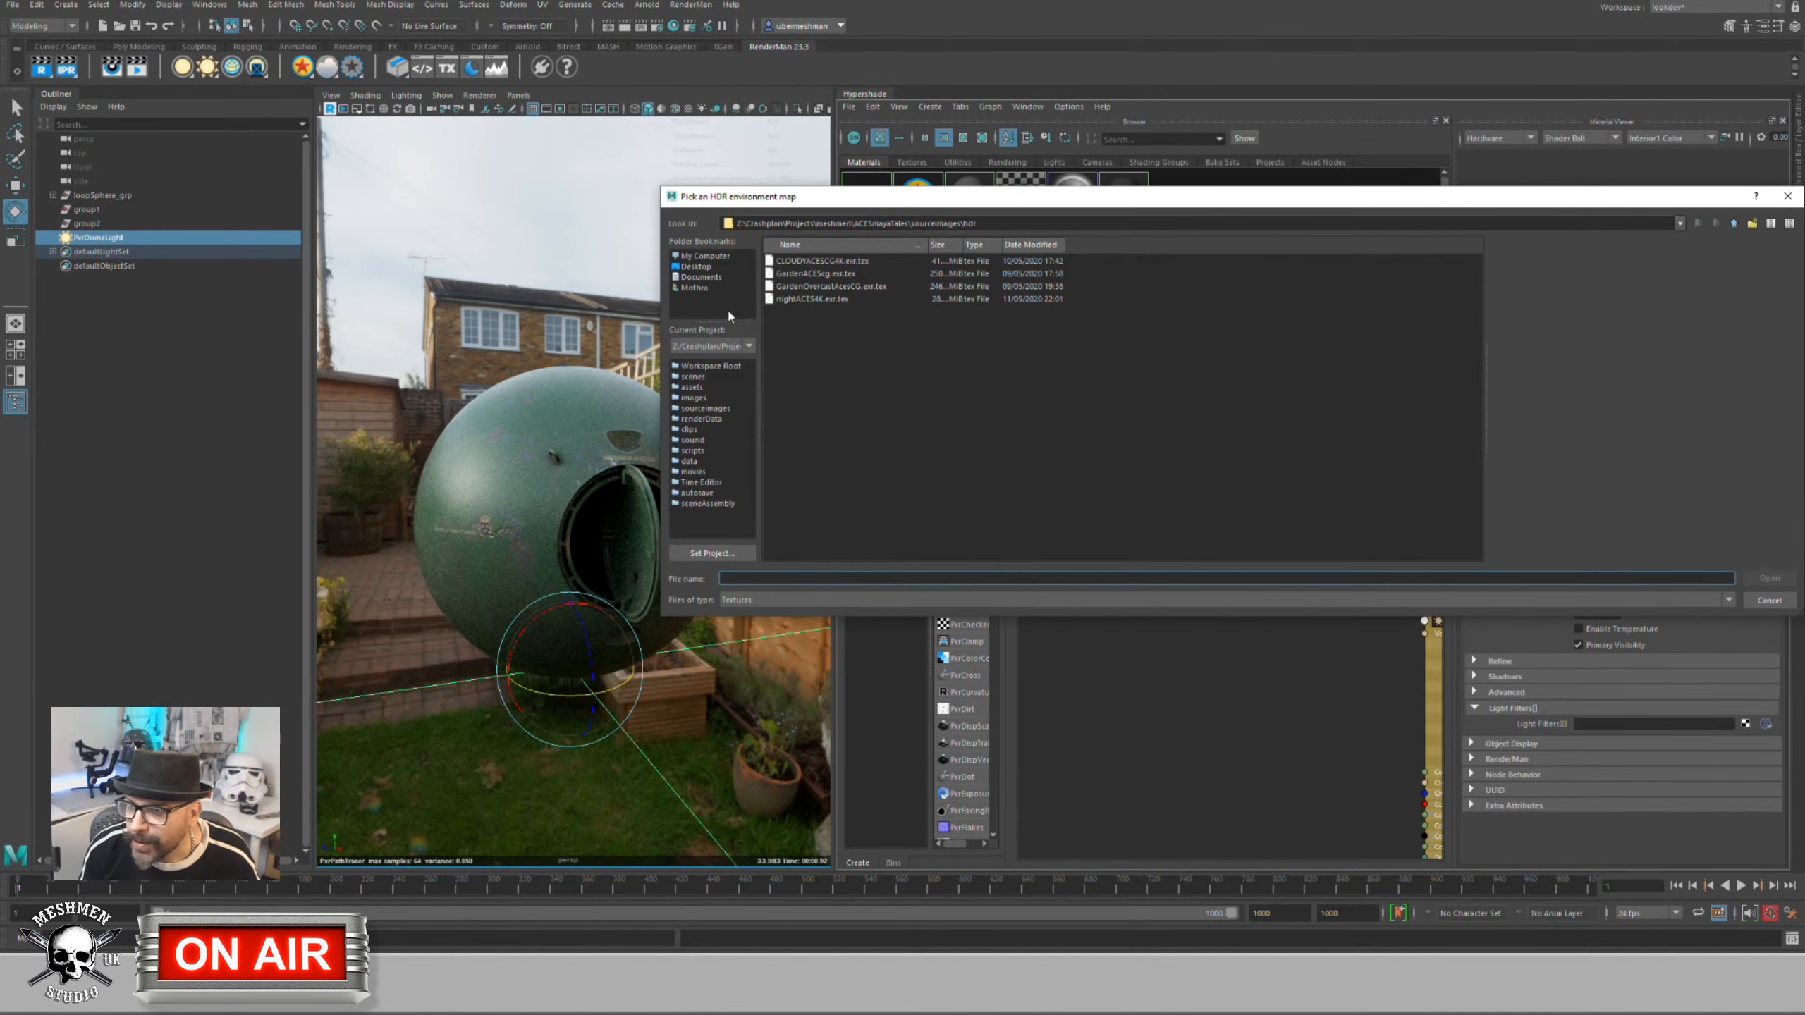
{"action": "left_click", "coordinate": [810, 262]}
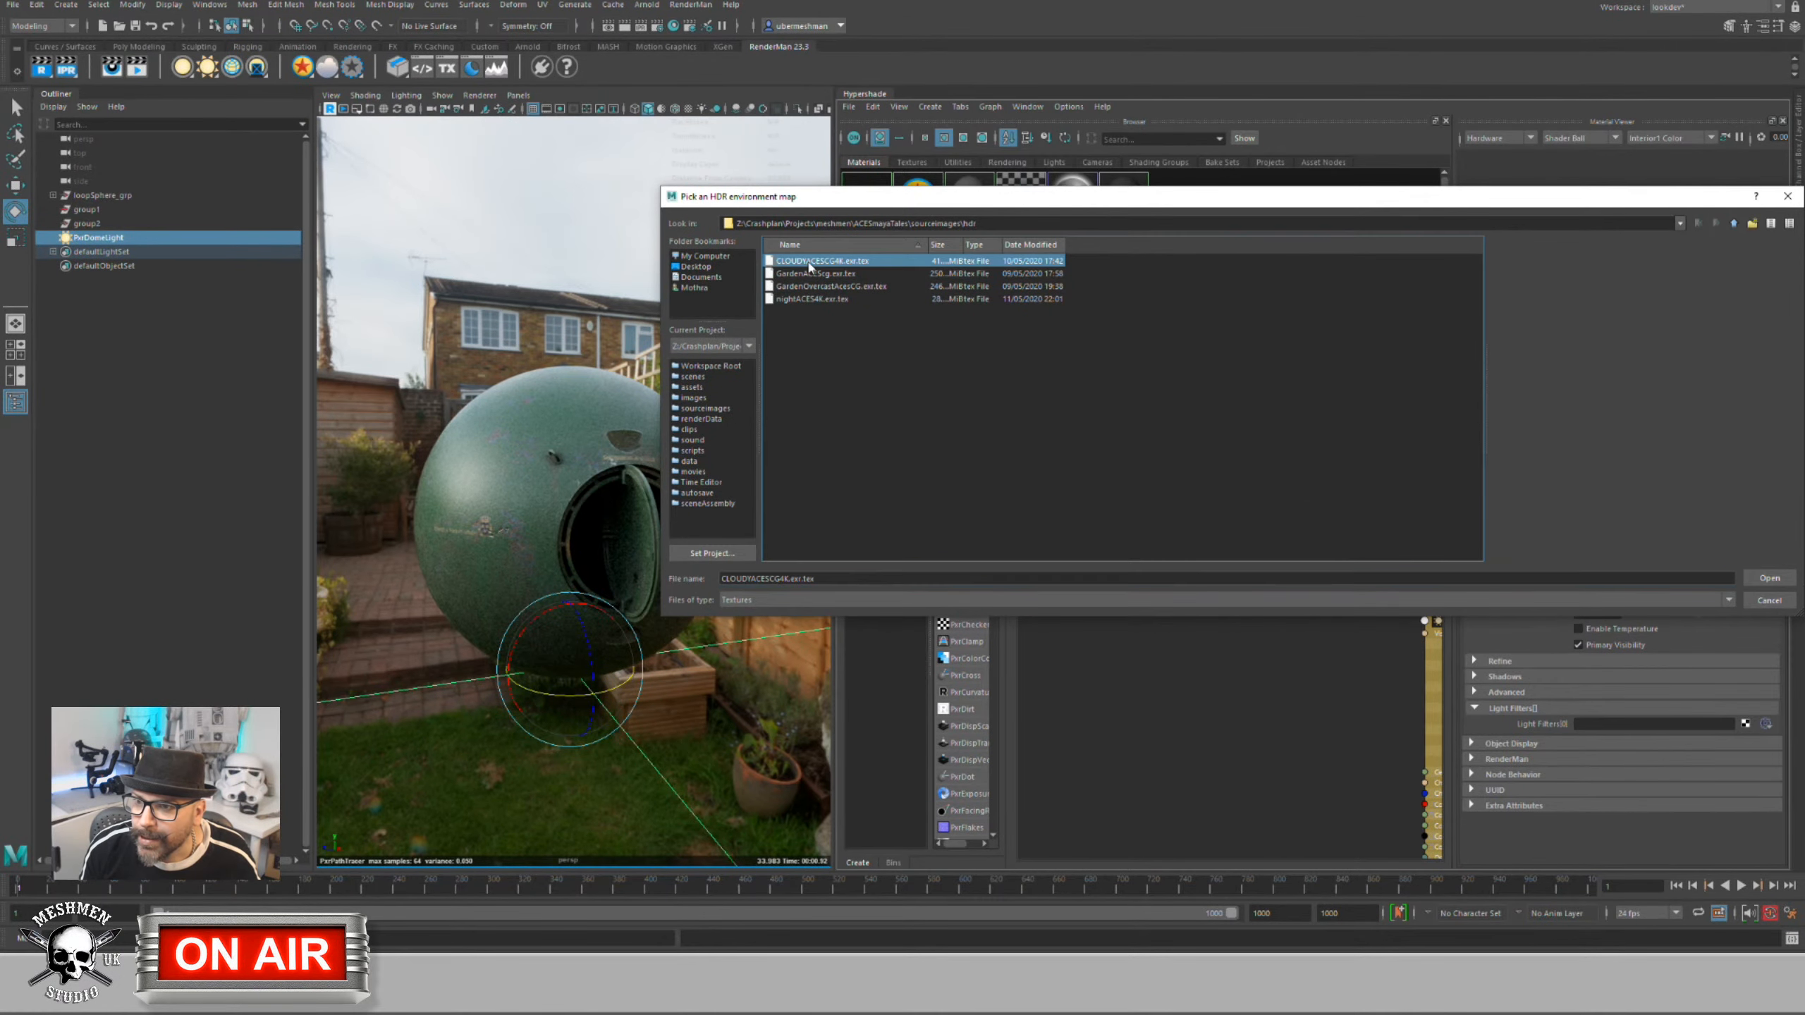
{"action": "left_click", "coordinate": [1765, 578]}
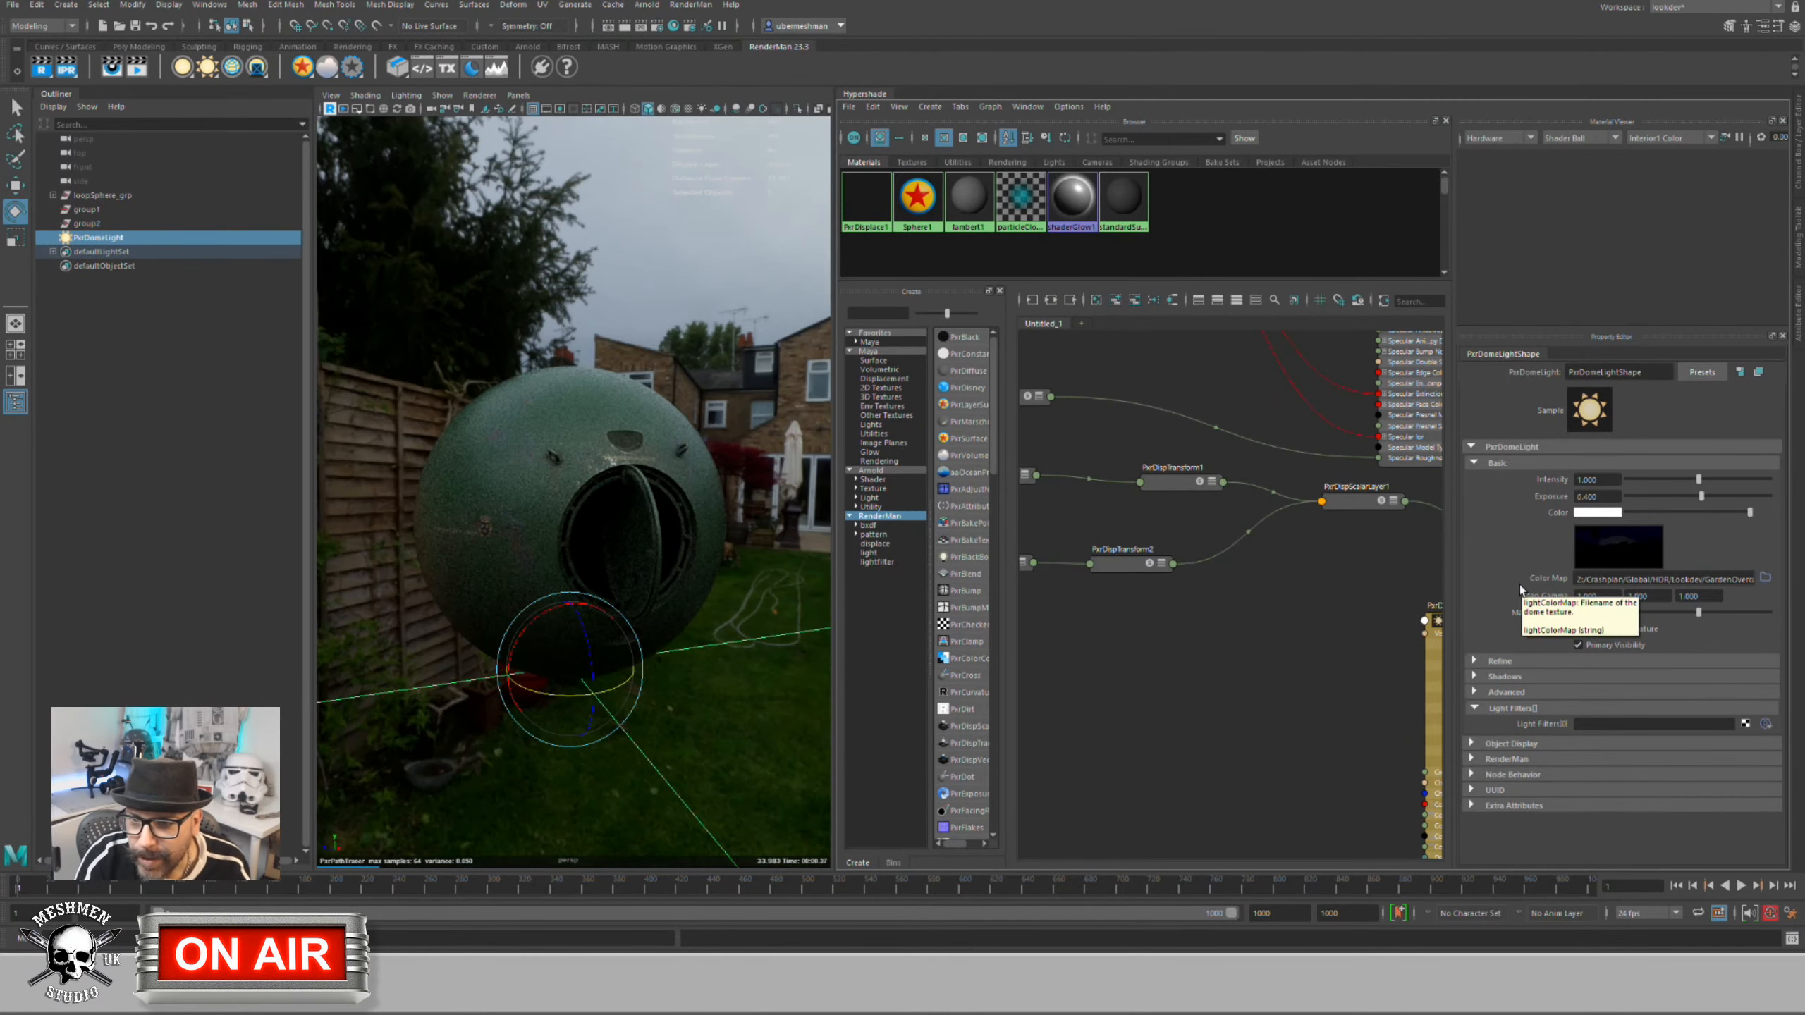
Step: Set the dome light's Exposure to 1, turn the view to face the hatch and hide the Outliner
{"action": "left_click", "coordinate": [1591, 497]}
{"action": "type", "text": "1"}
{"action": "key", "text": "Return"}
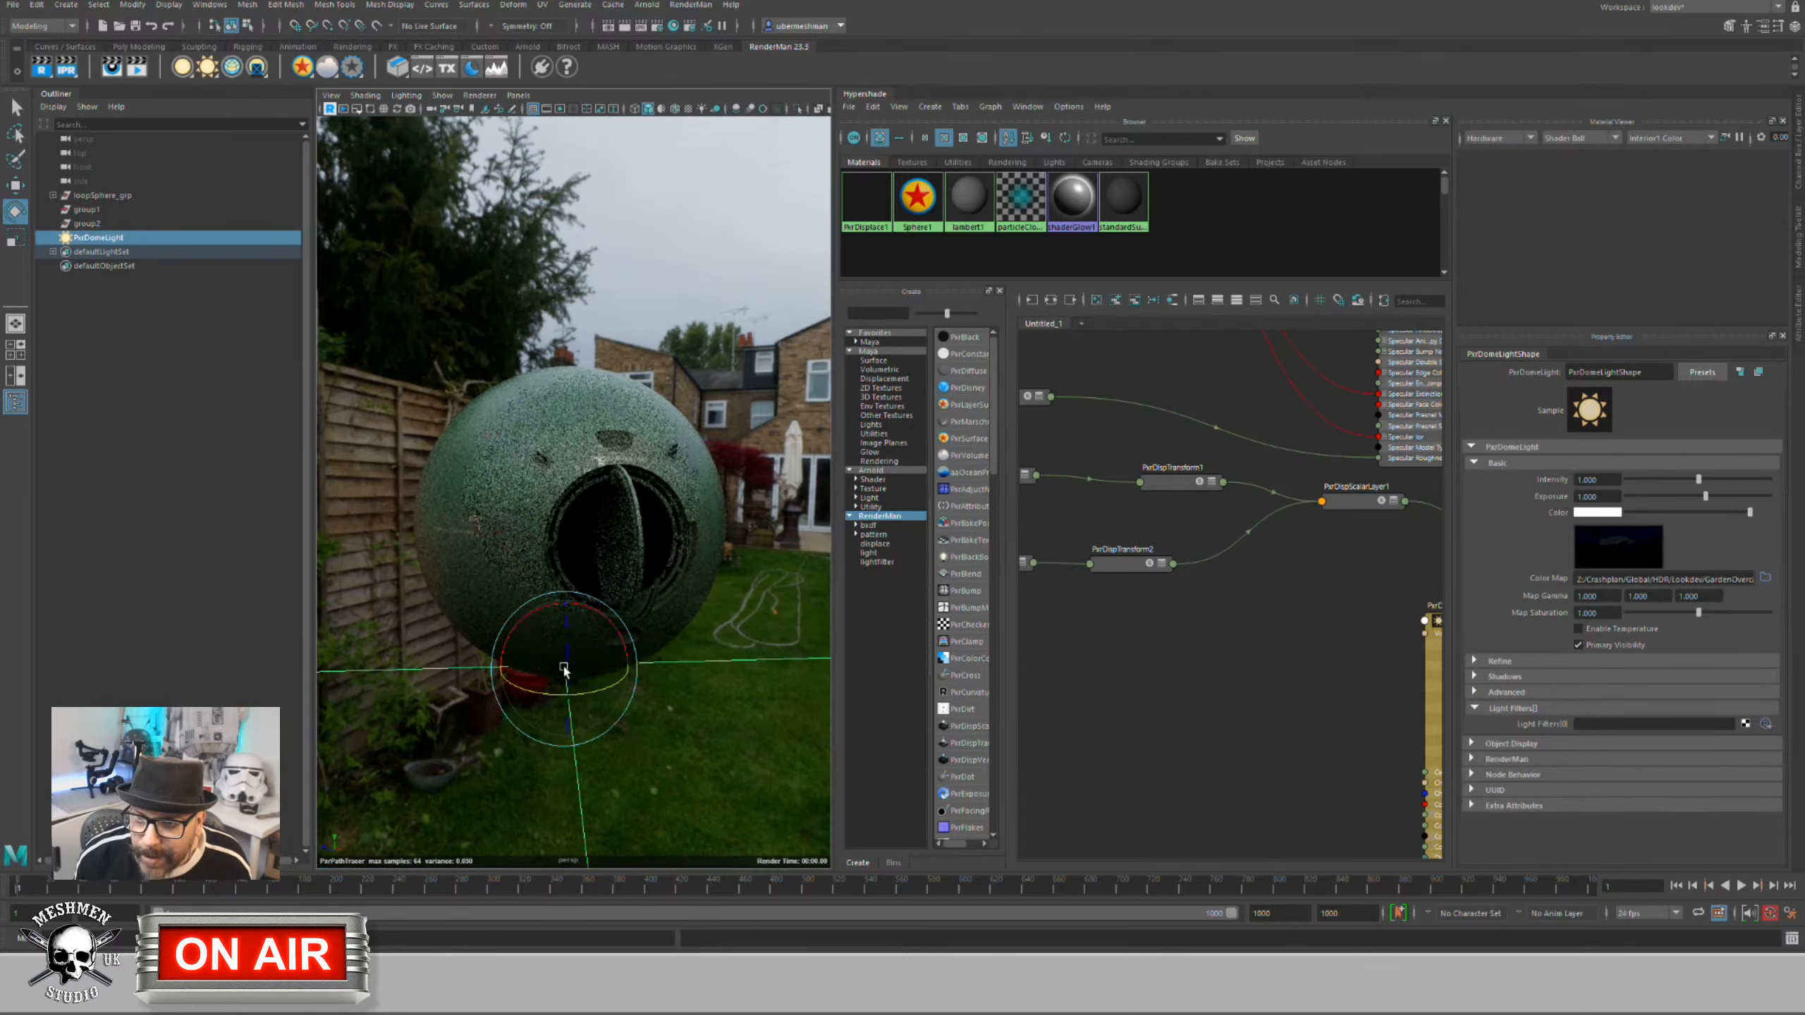
{"action": "left_click_drag", "start_coordinate": [639, 630], "coordinate": [762, 566], "text": "alt"}
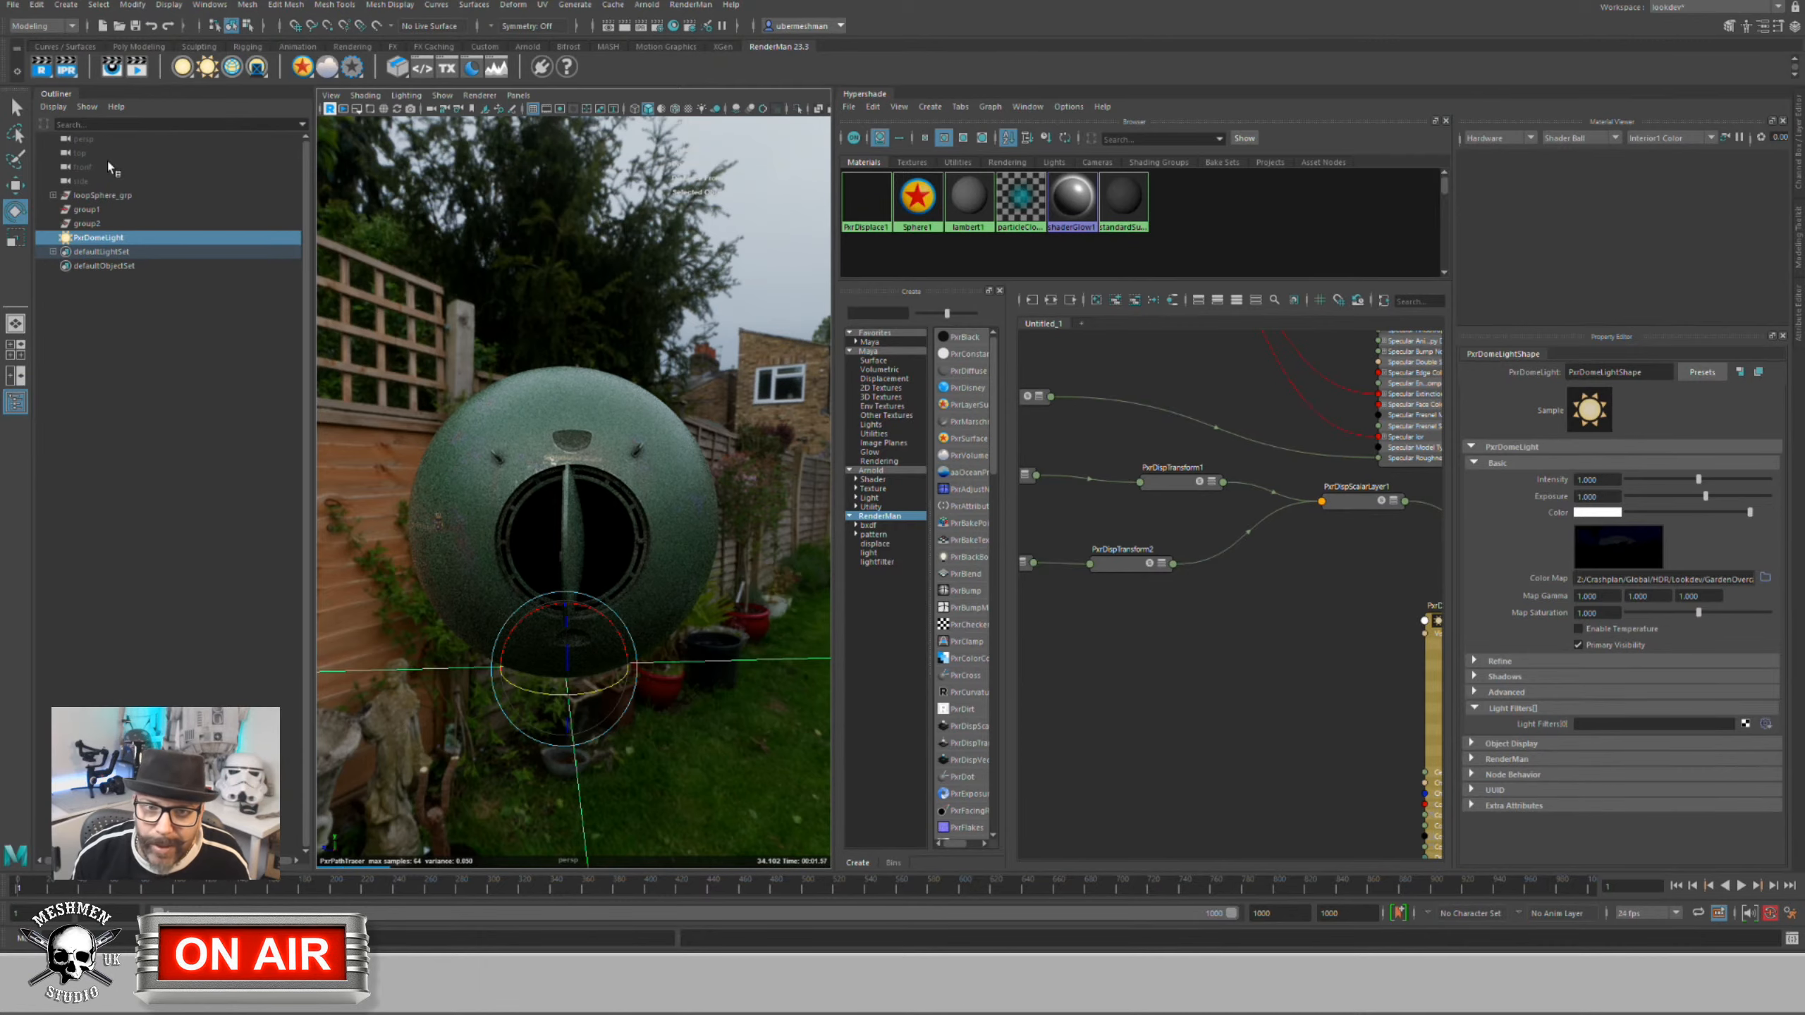
{"action": "left_click", "coordinate": [55, 95]}
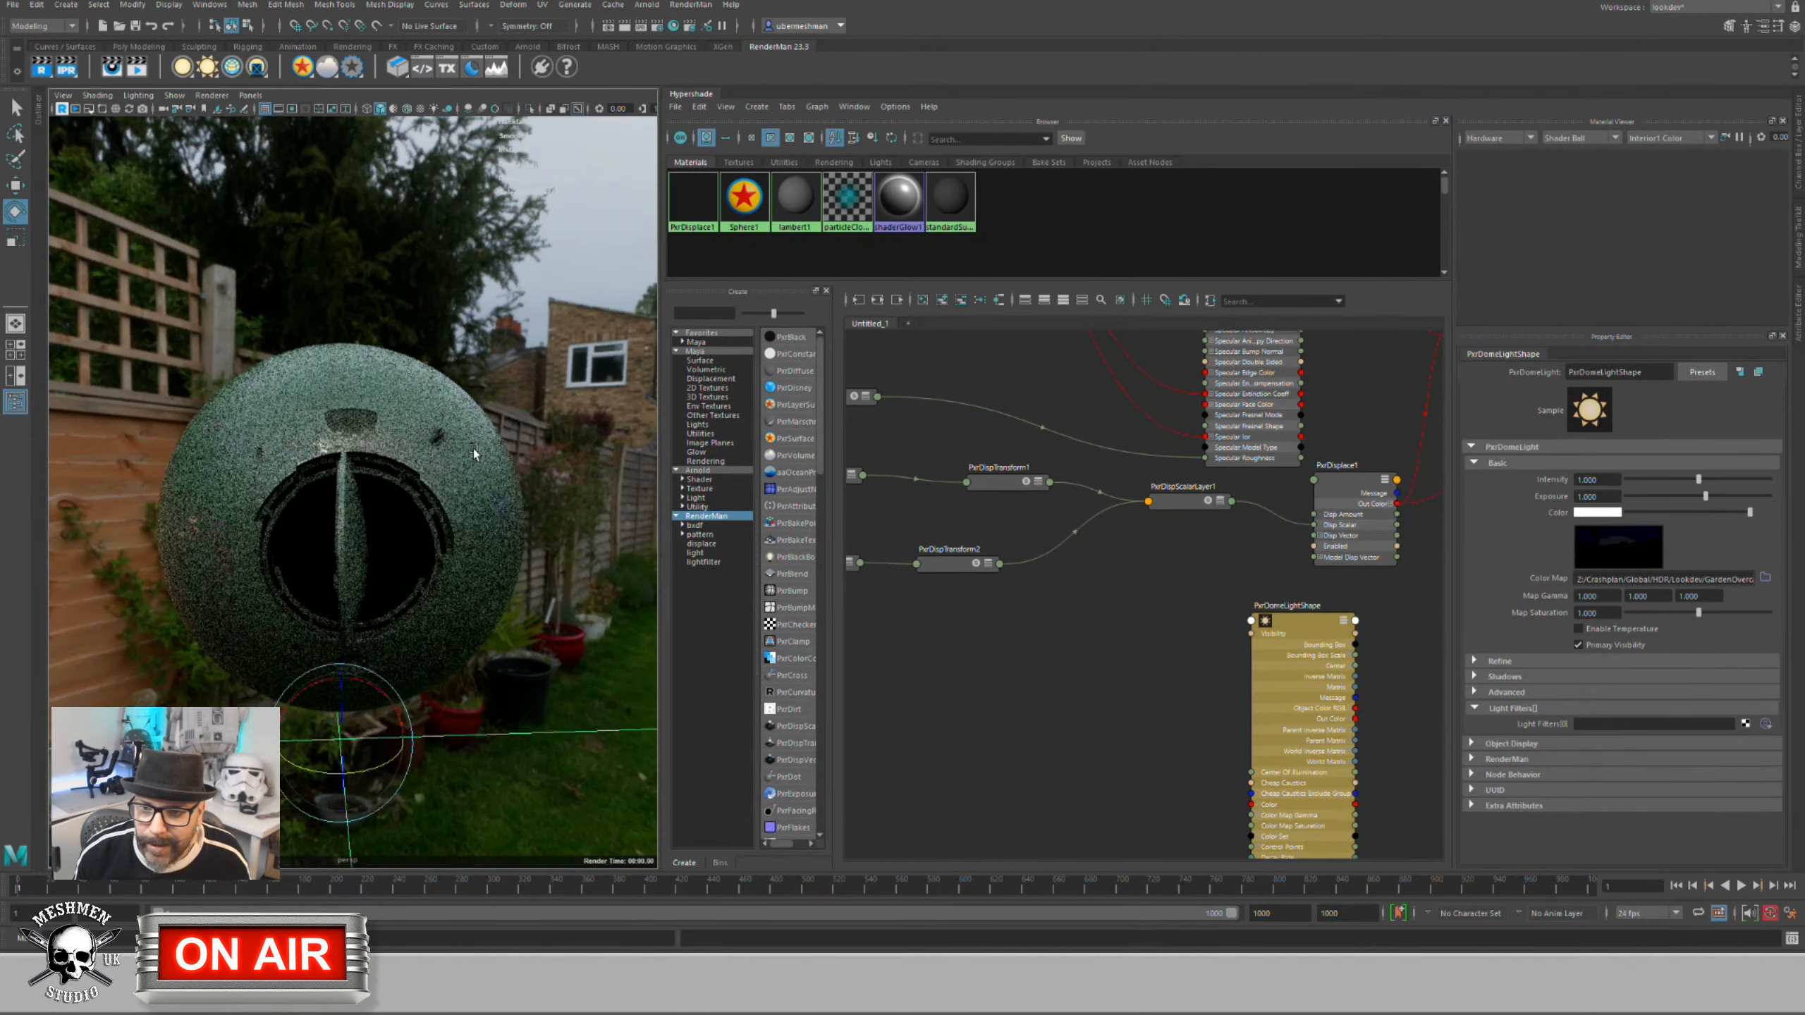
Step: Select the open hatch door and try to move it sideways out of the pod's opening
{"action": "left_click", "coordinate": [351, 552]}
{"action": "key", "text": "w"}
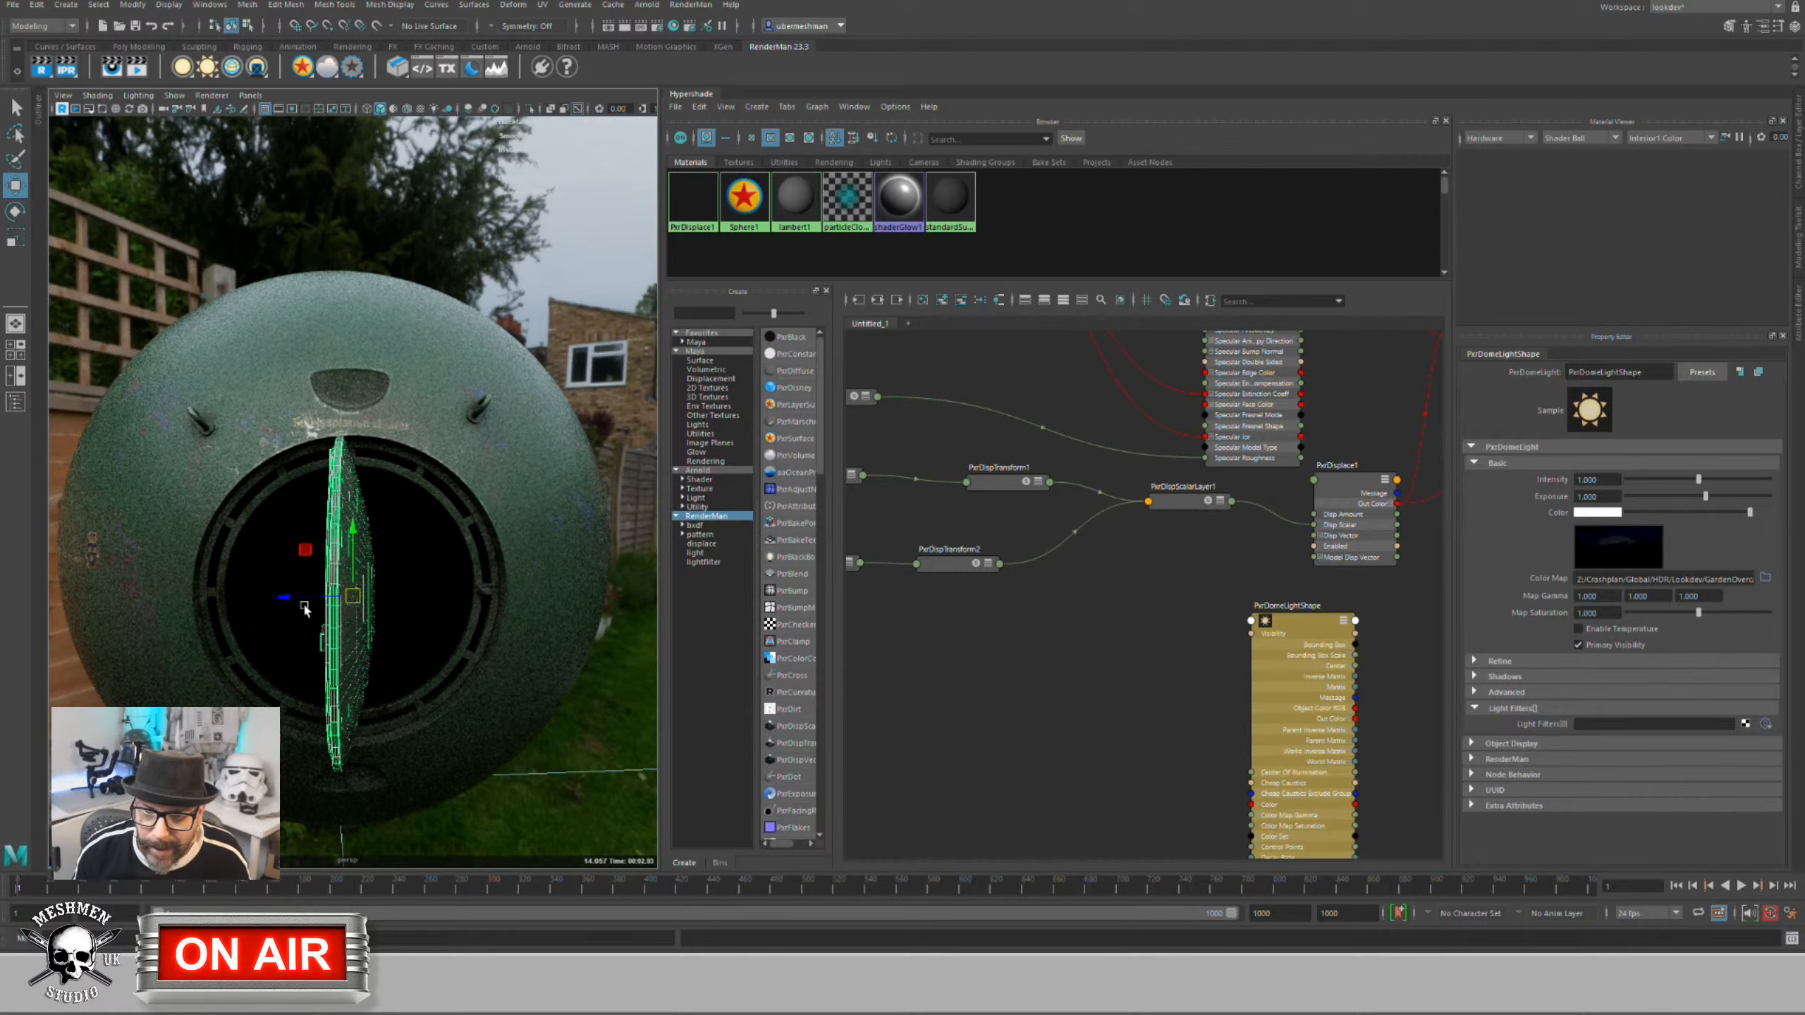
{"action": "left_click_drag", "start_coordinate": [286, 597], "coordinate": [523, 596]}
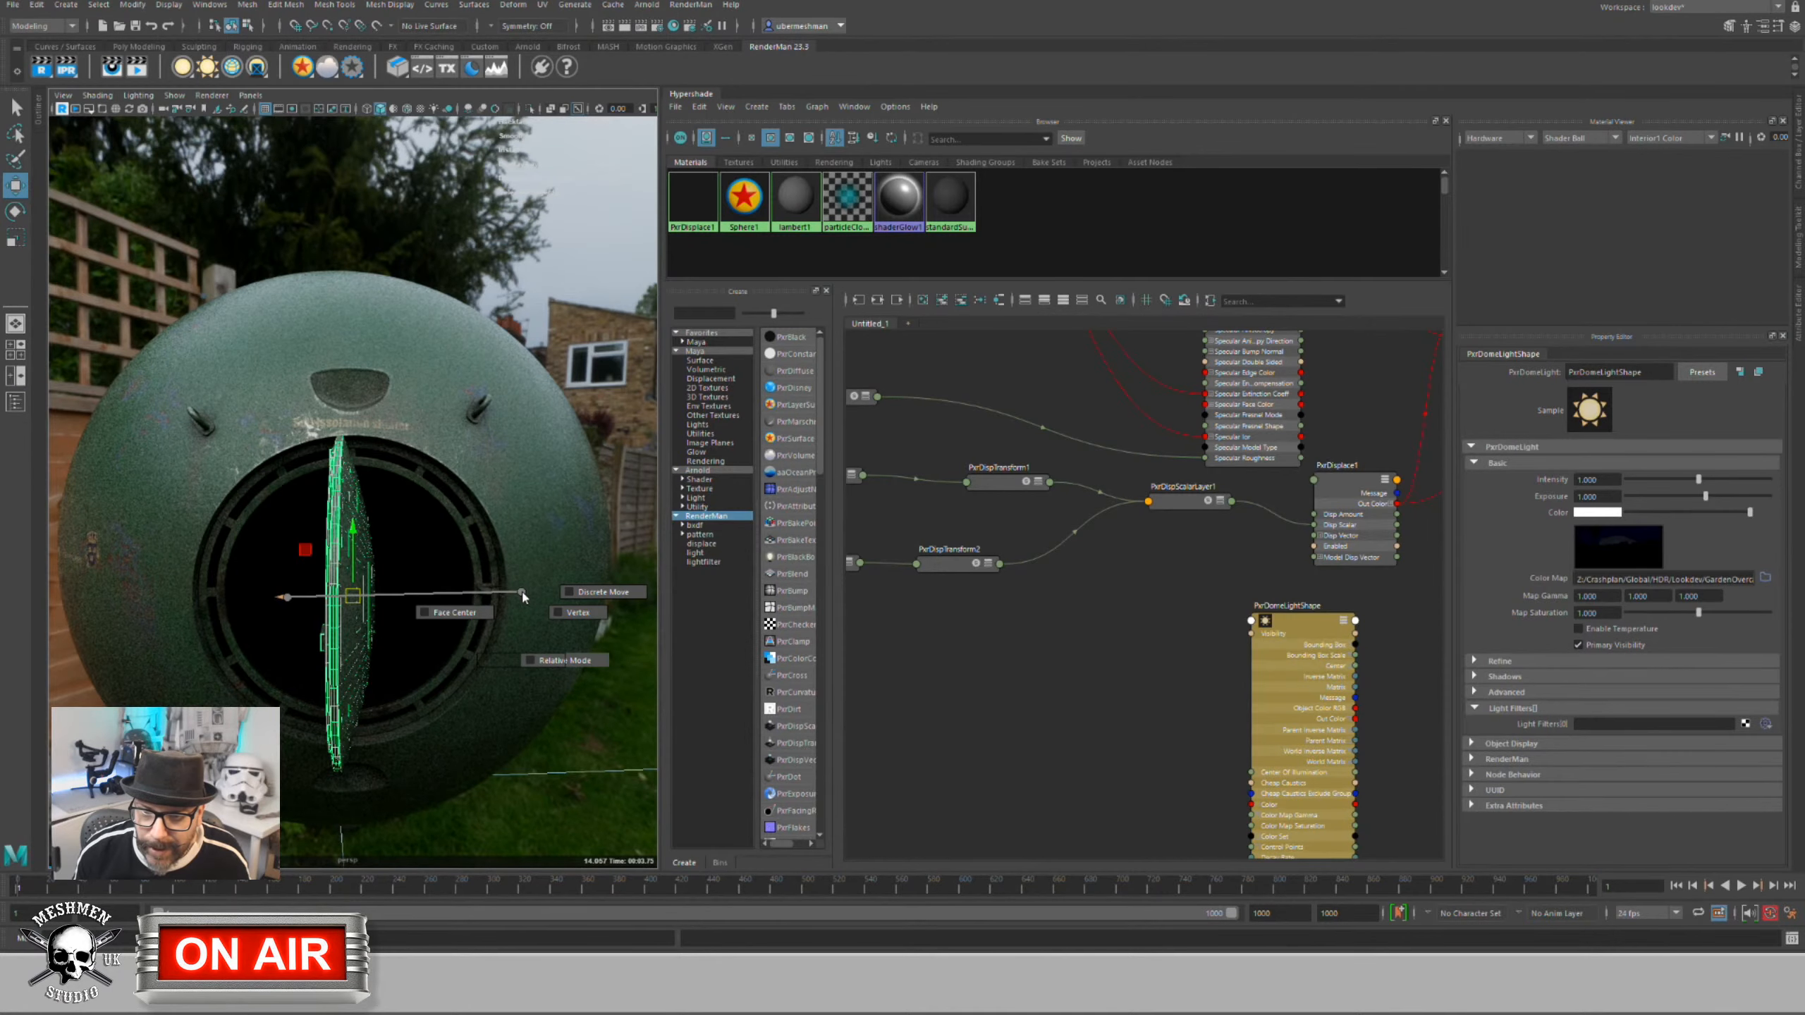
{"action": "key", "text": "w"}
{"action": "left_click", "coordinate": [287, 600]}
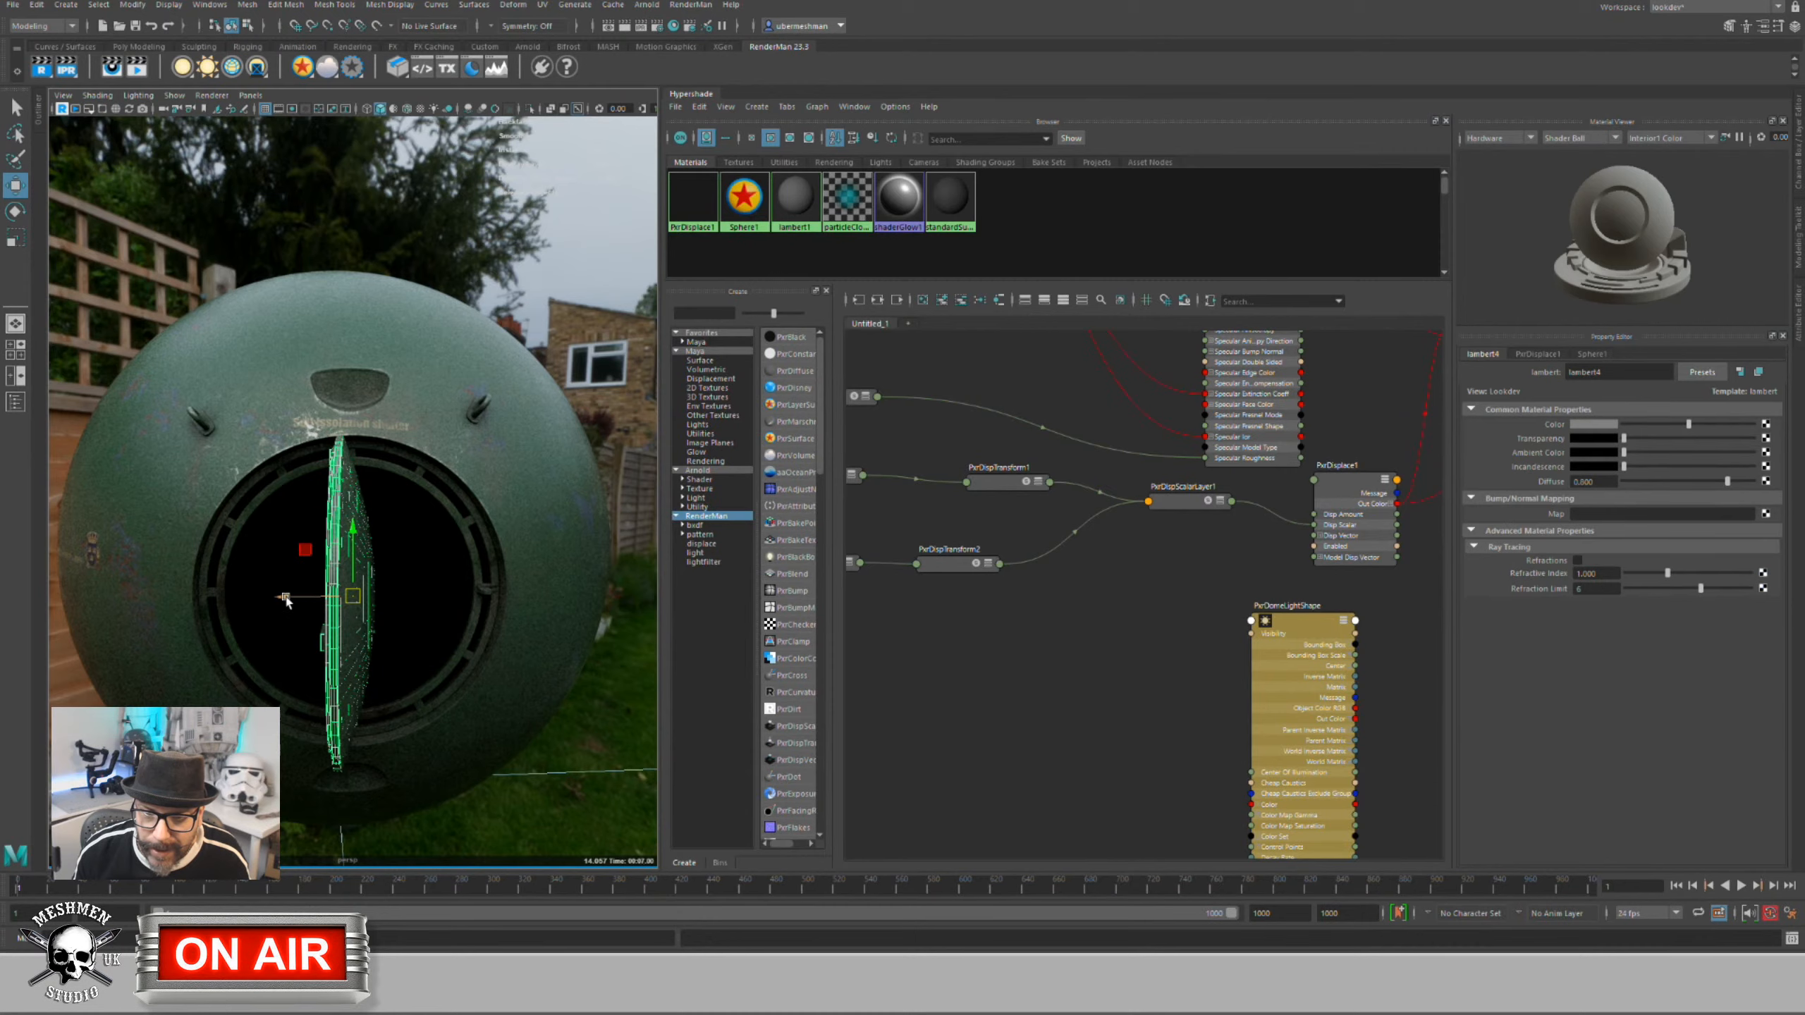
{"action": "key", "text": "w"}
{"action": "left_click", "coordinate": [287, 601]}
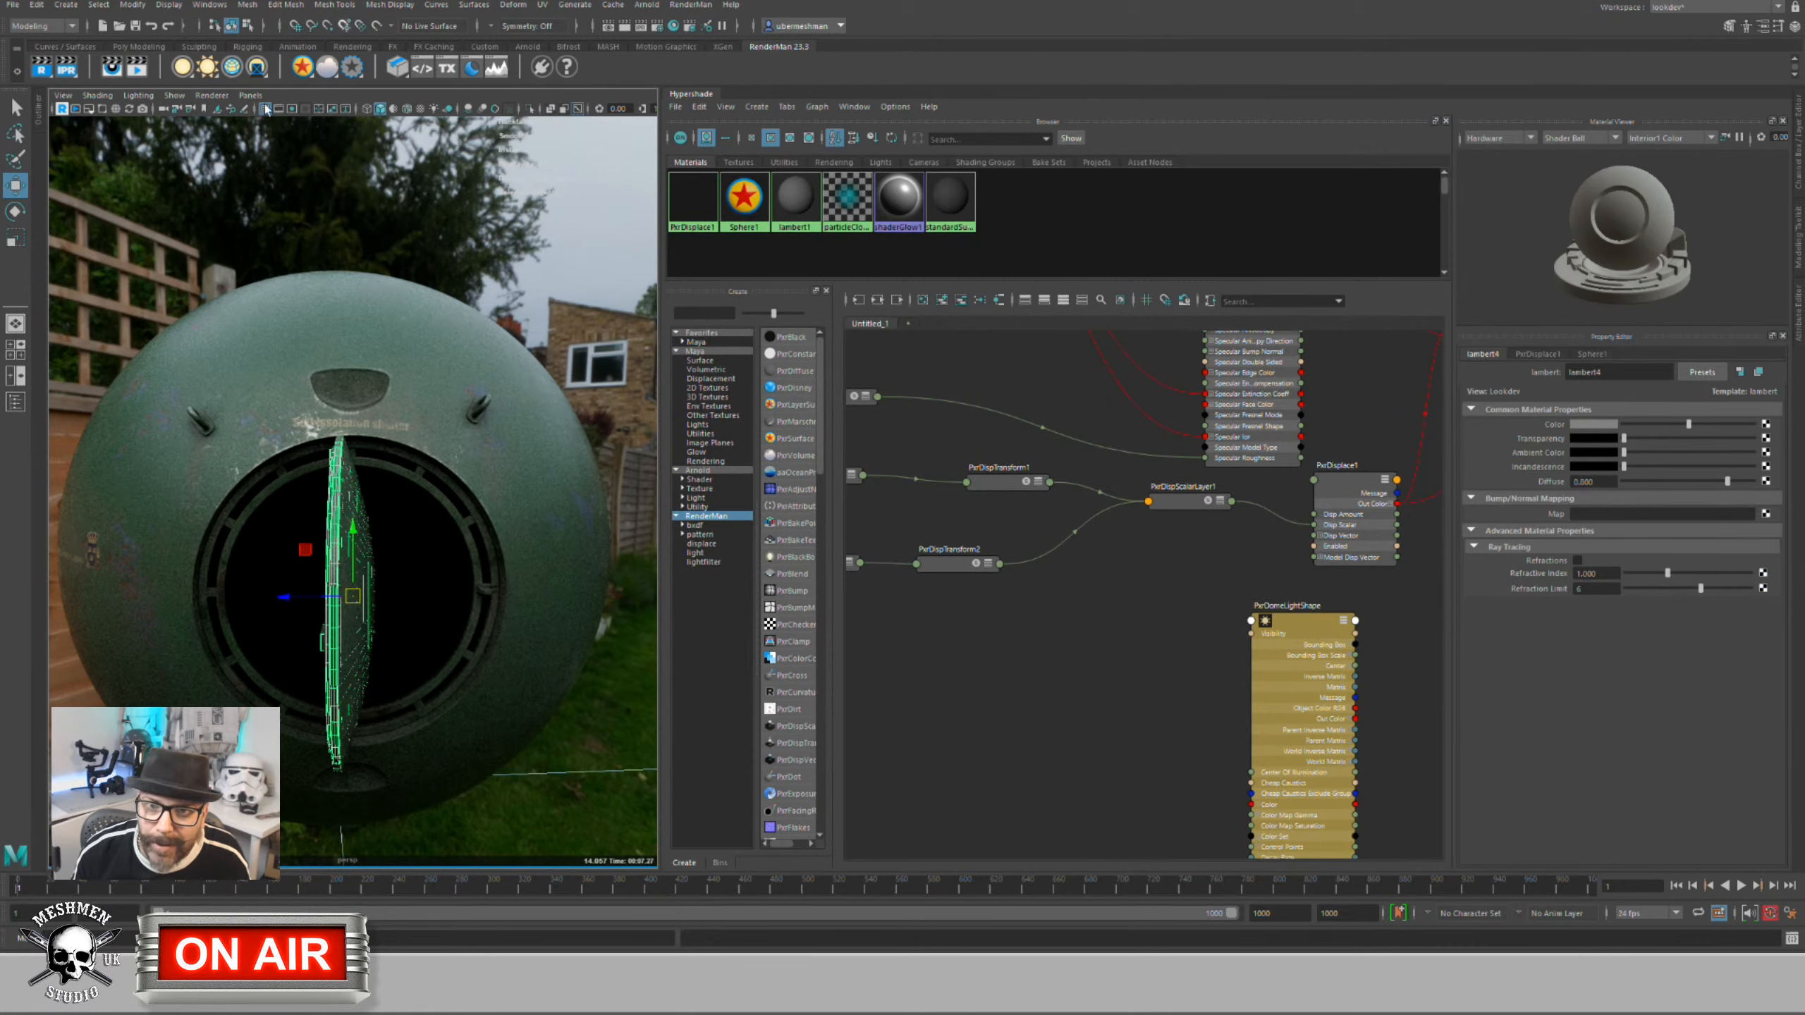
Step: Switch the viewport renderer to Viewport 2.0 and move the hatch door sideways until it is clear of the pod
{"action": "left_click", "coordinate": [213, 95]}
{"action": "left_click", "coordinate": [253, 120]}
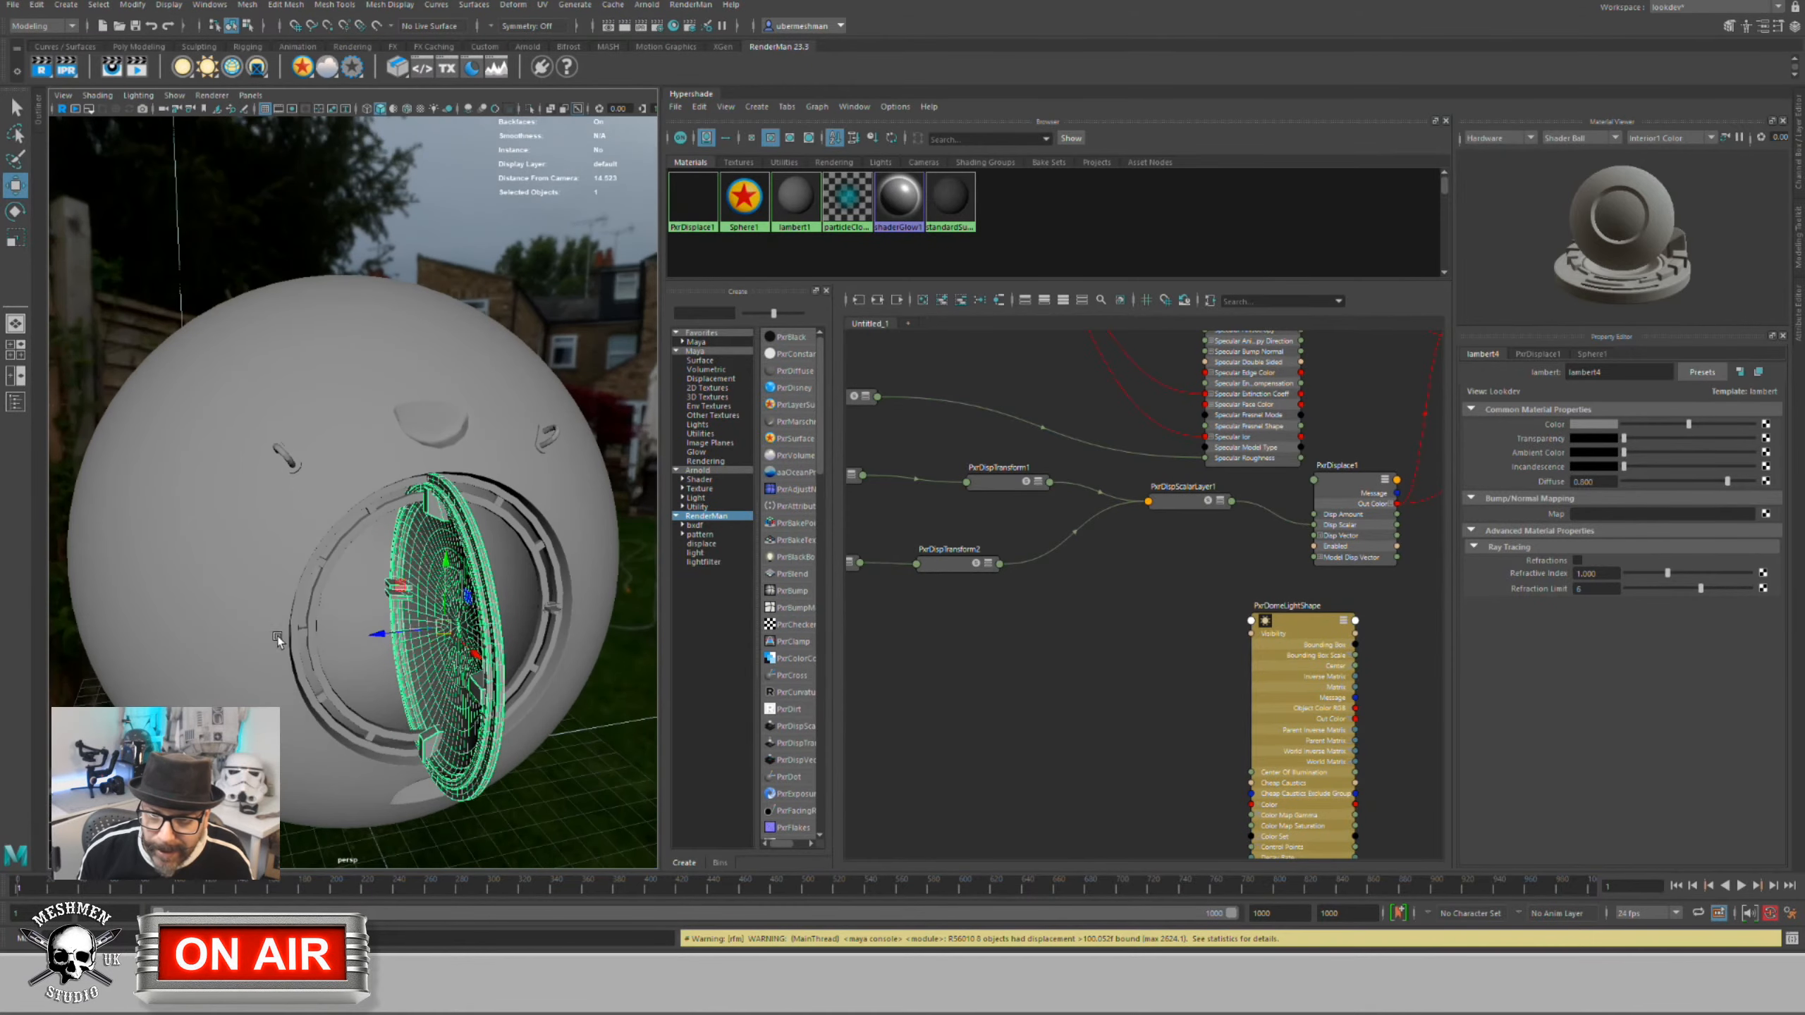
{"action": "left_click_drag", "start_coordinate": [376, 636], "coordinate": [571, 609]}
{"action": "key", "text": "ctrl+z"}
{"action": "middle_click_drag", "start_coordinate": [568, 609], "coordinate": [338, 613], "text": "alt"}
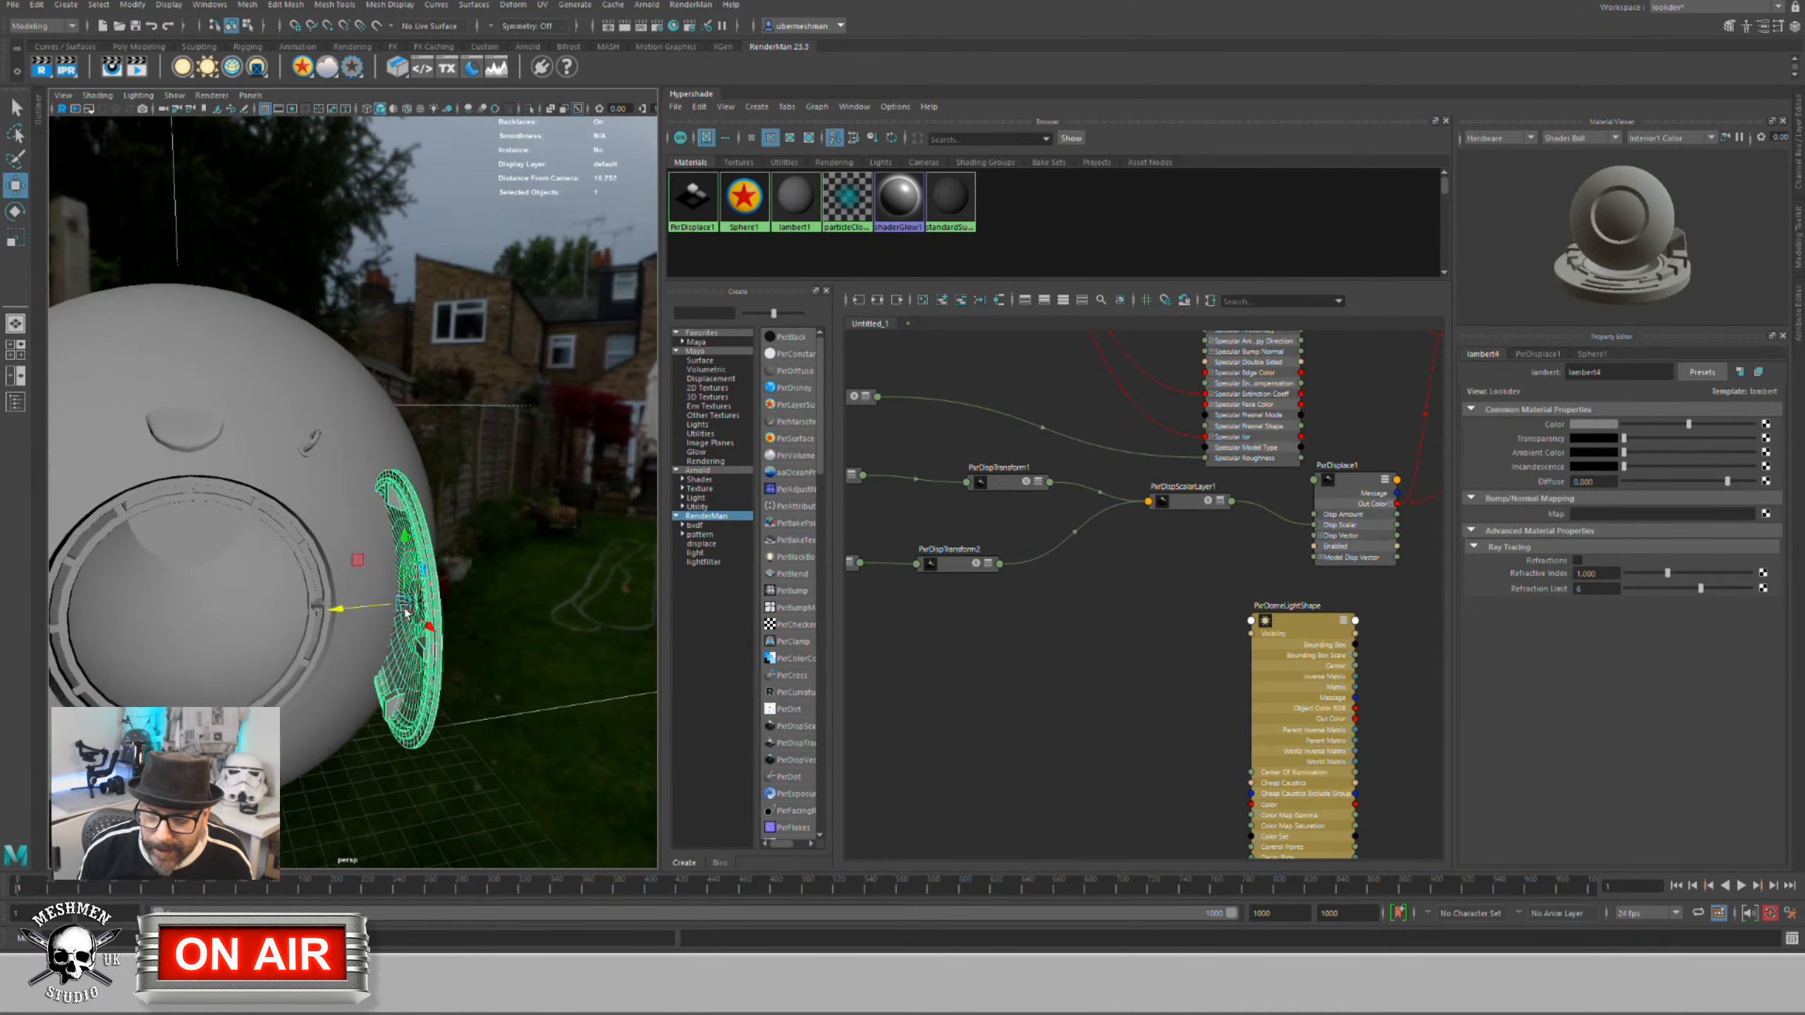
{"action": "left_click_drag", "start_coordinate": [338, 613], "coordinate": [435, 578], "text": "alt"}
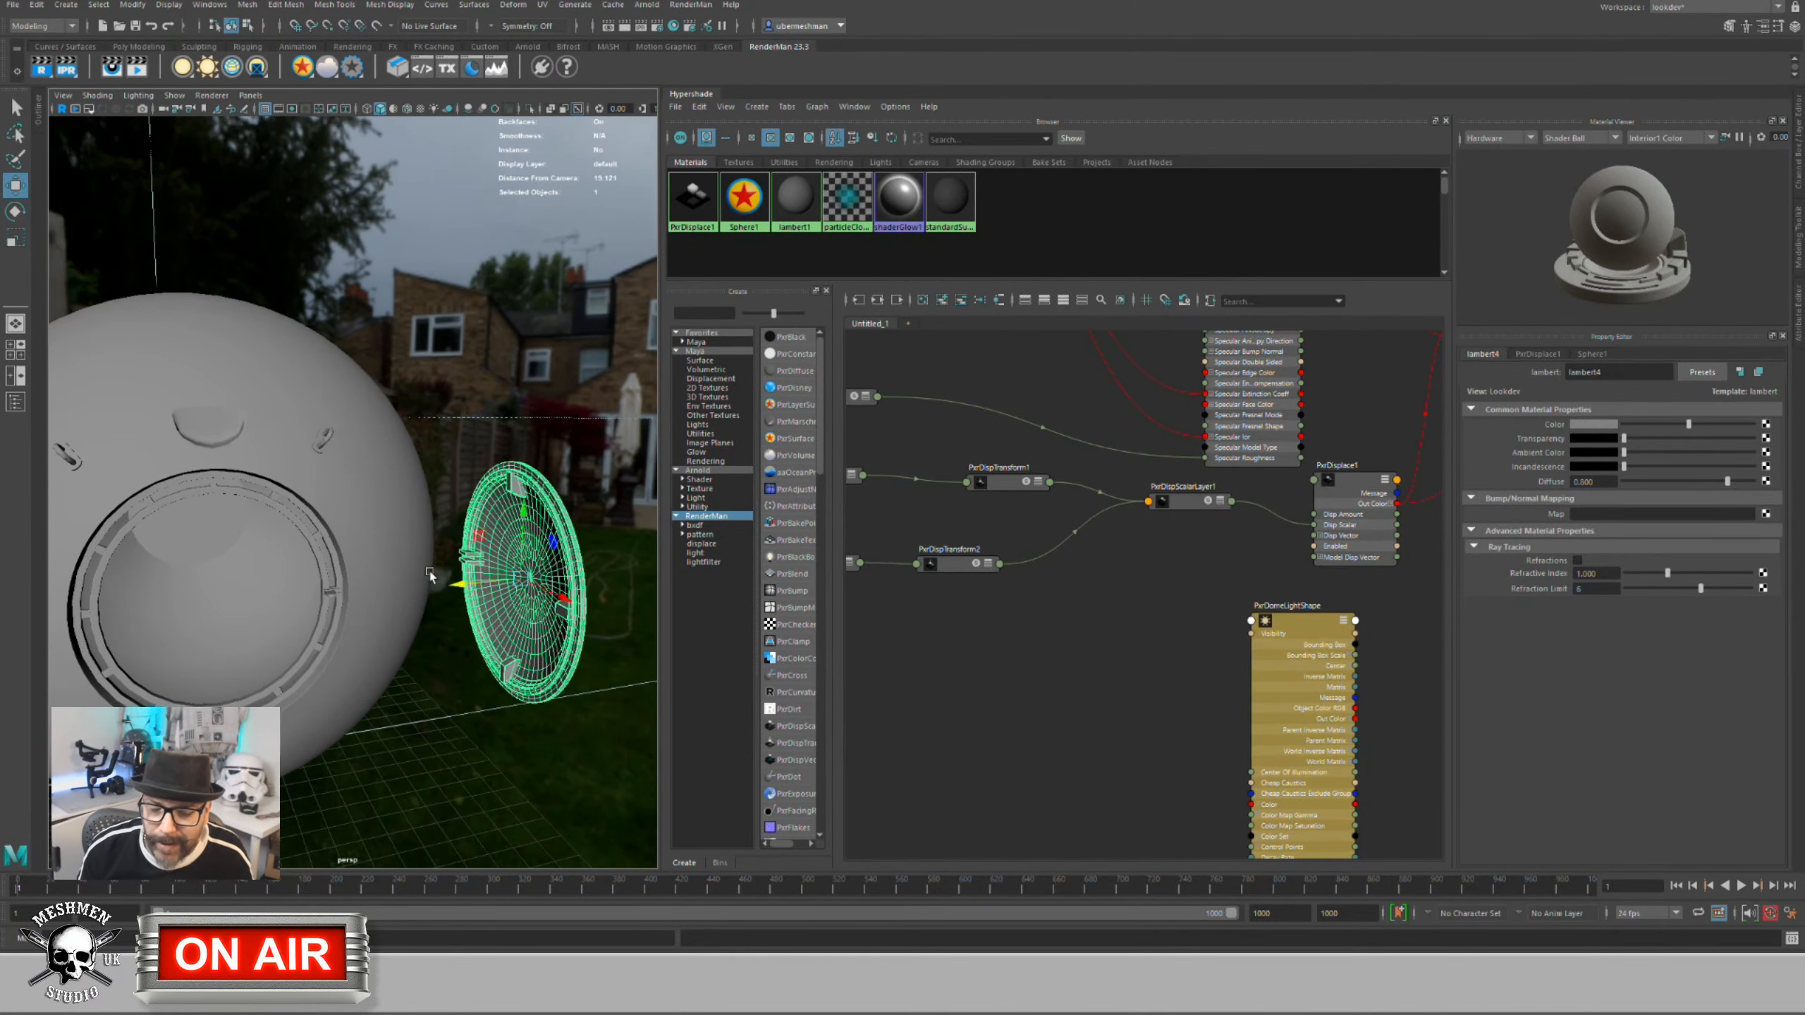
{"action": "middle_click_drag", "start_coordinate": [434, 578], "coordinate": [482, 577], "text": "alt"}
{"action": "right_click_drag", "start_coordinate": [482, 578], "coordinate": [433, 581], "text": "alt"}
Step: Switch the viewport renderer back to RenderMan, widen the viewport slightly and turn the view to face the pod's opening
{"action": "left_click", "coordinate": [211, 96]}
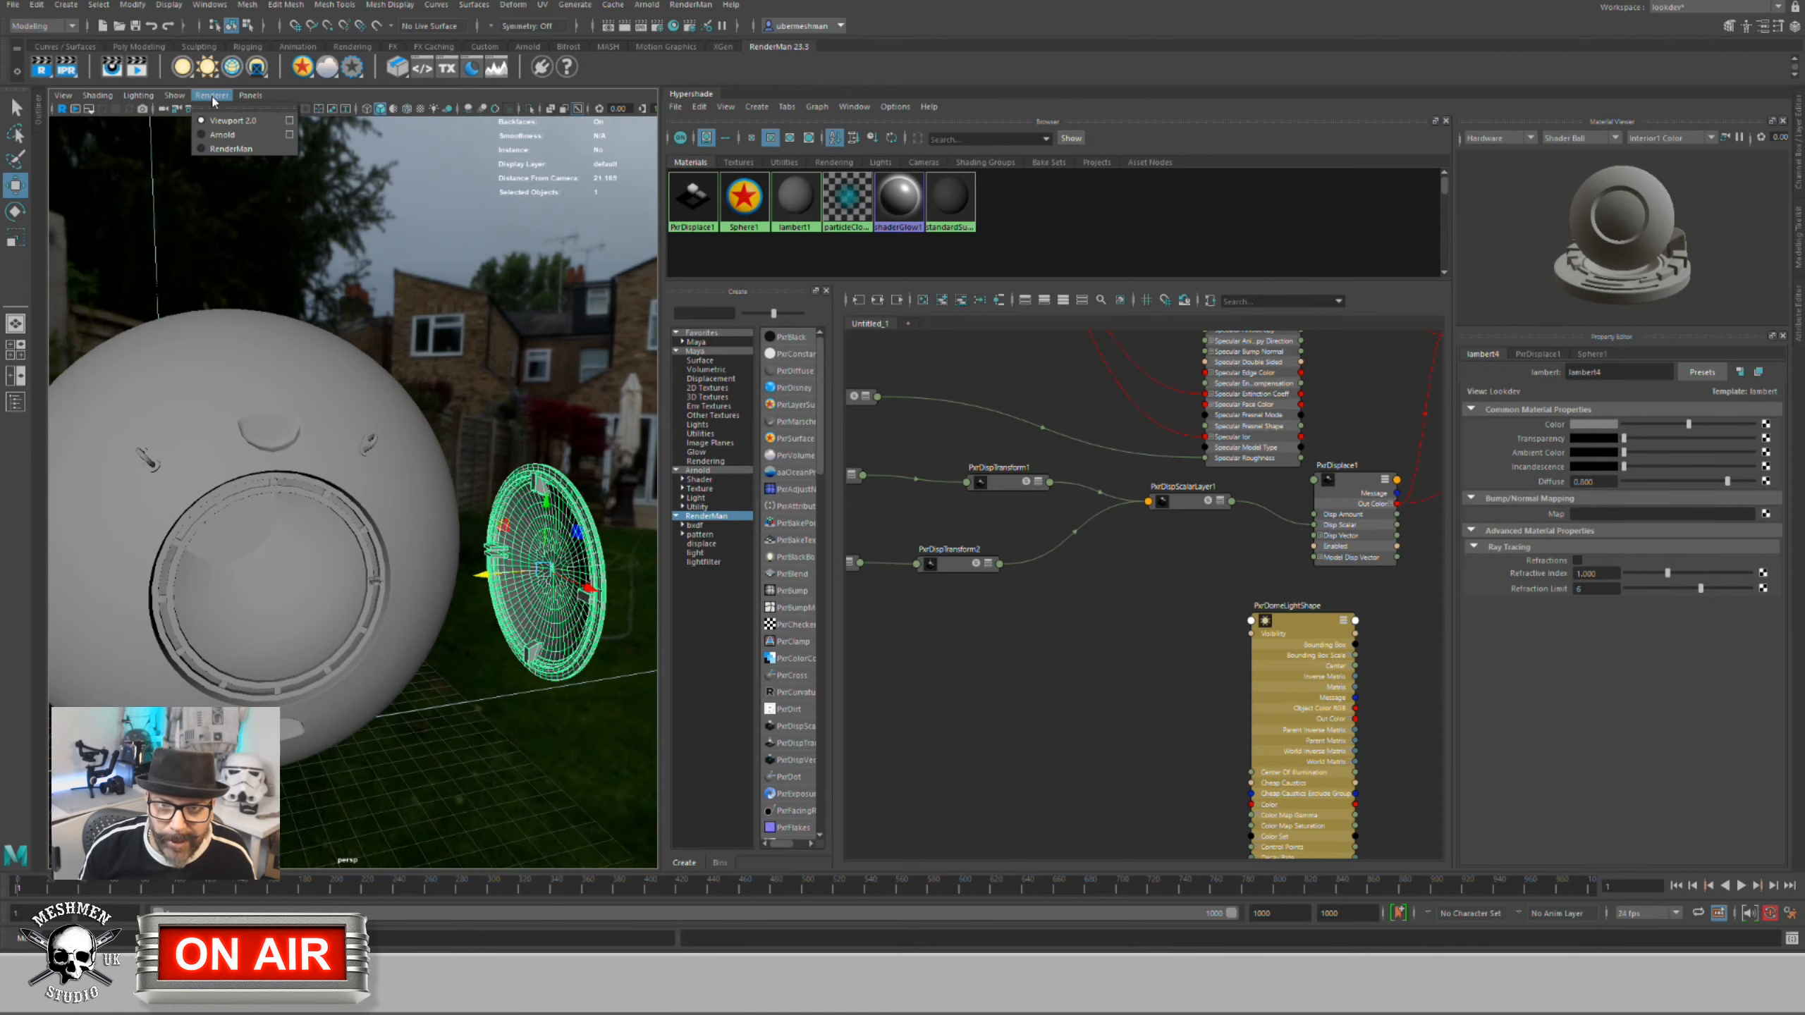
{"action": "left_click", "coordinate": [231, 152]}
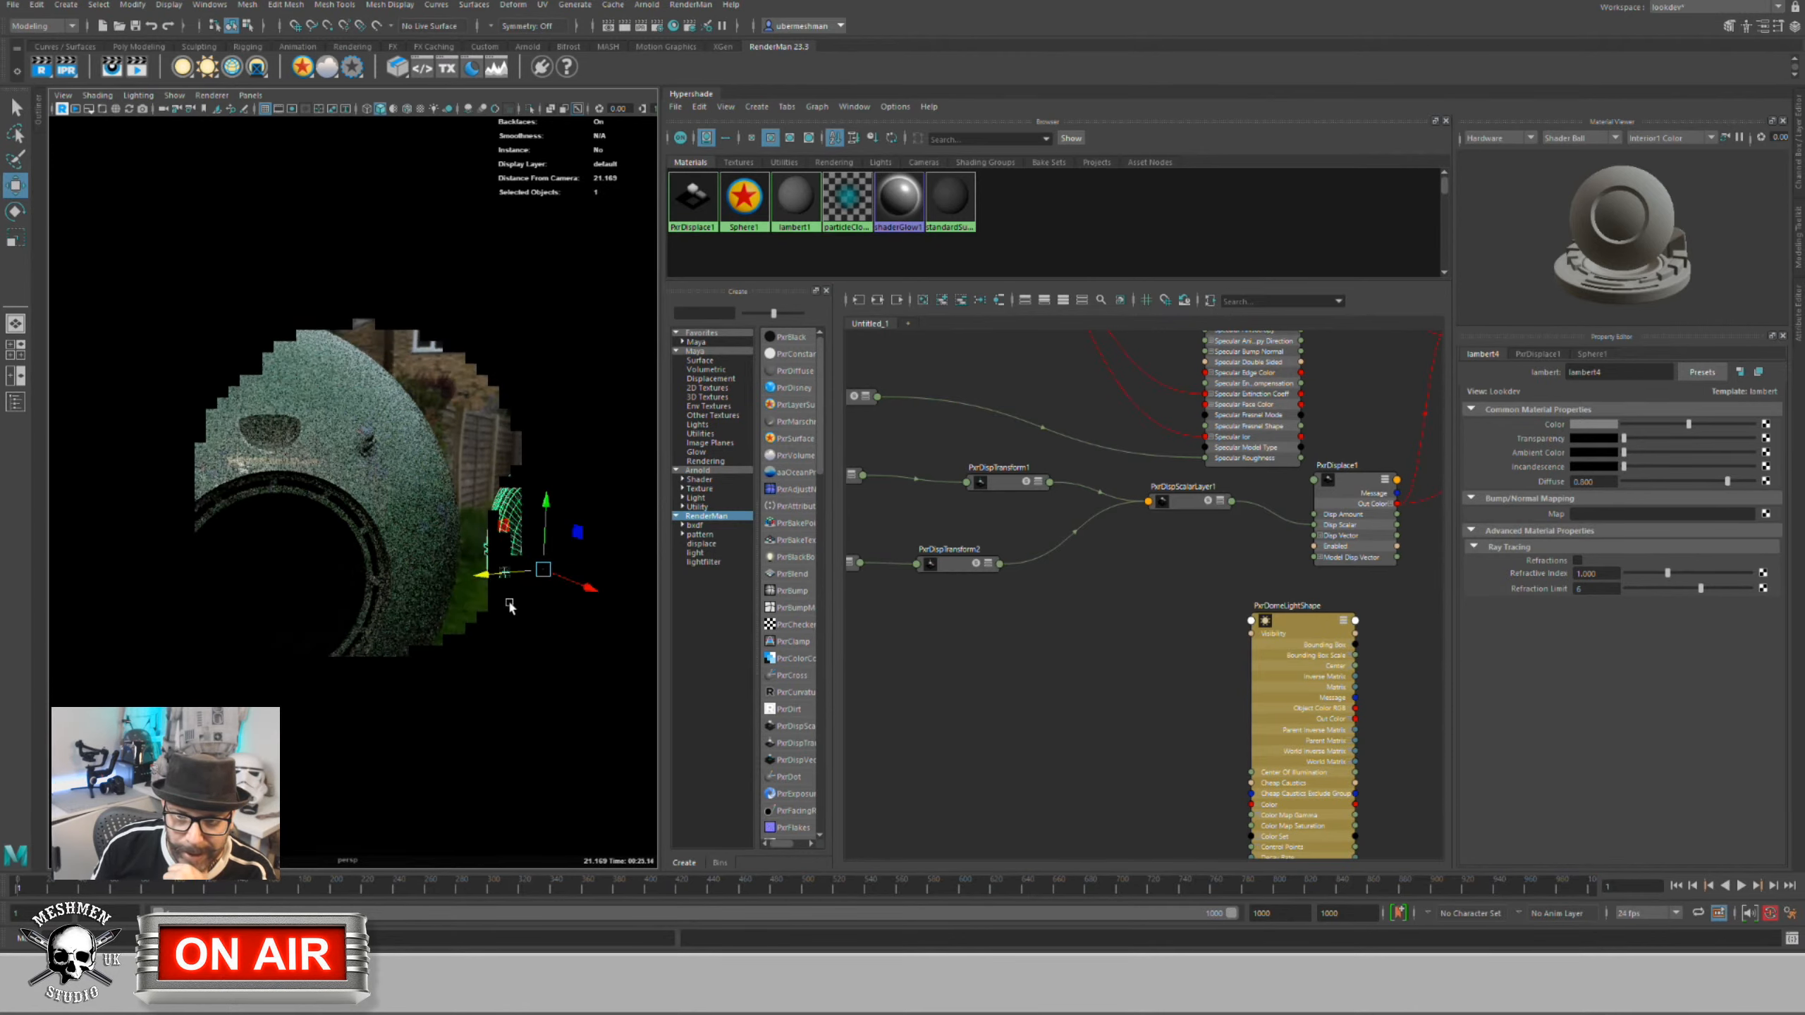
{"action": "left_click", "coordinate": [416, 619]}
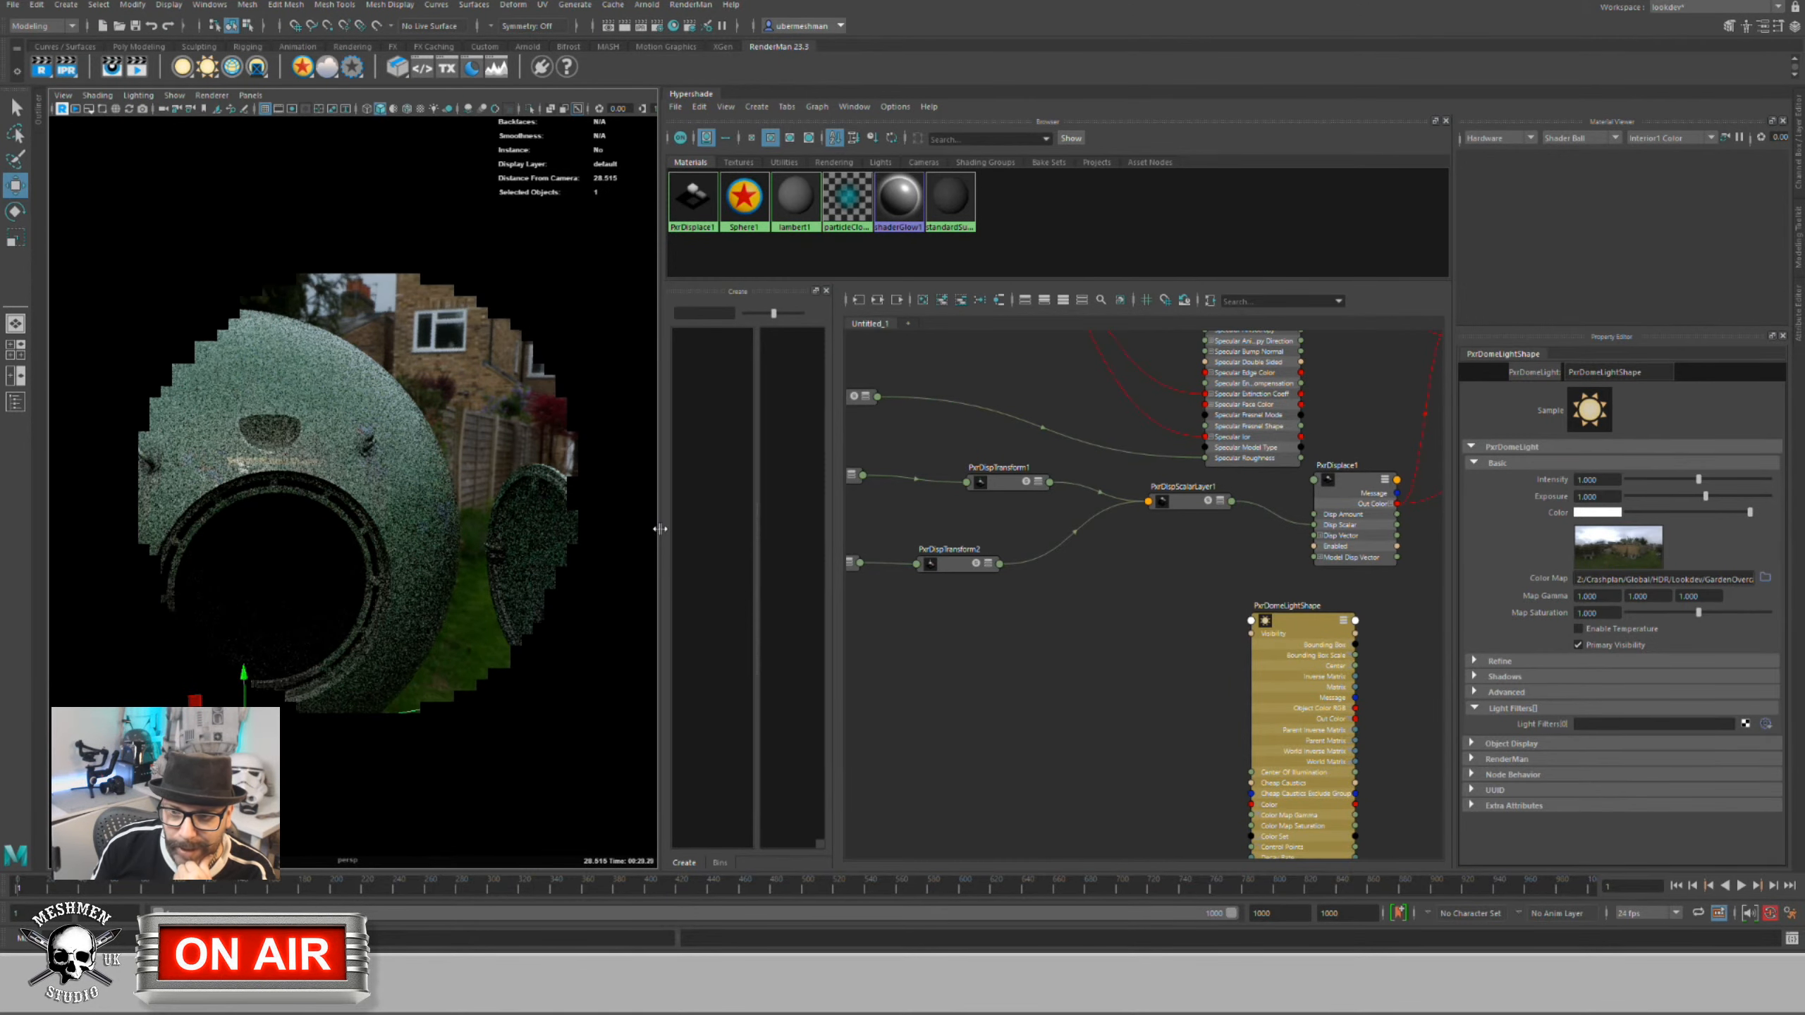
{"action": "left_click_drag", "start_coordinate": [658, 534], "coordinate": [691, 540]}
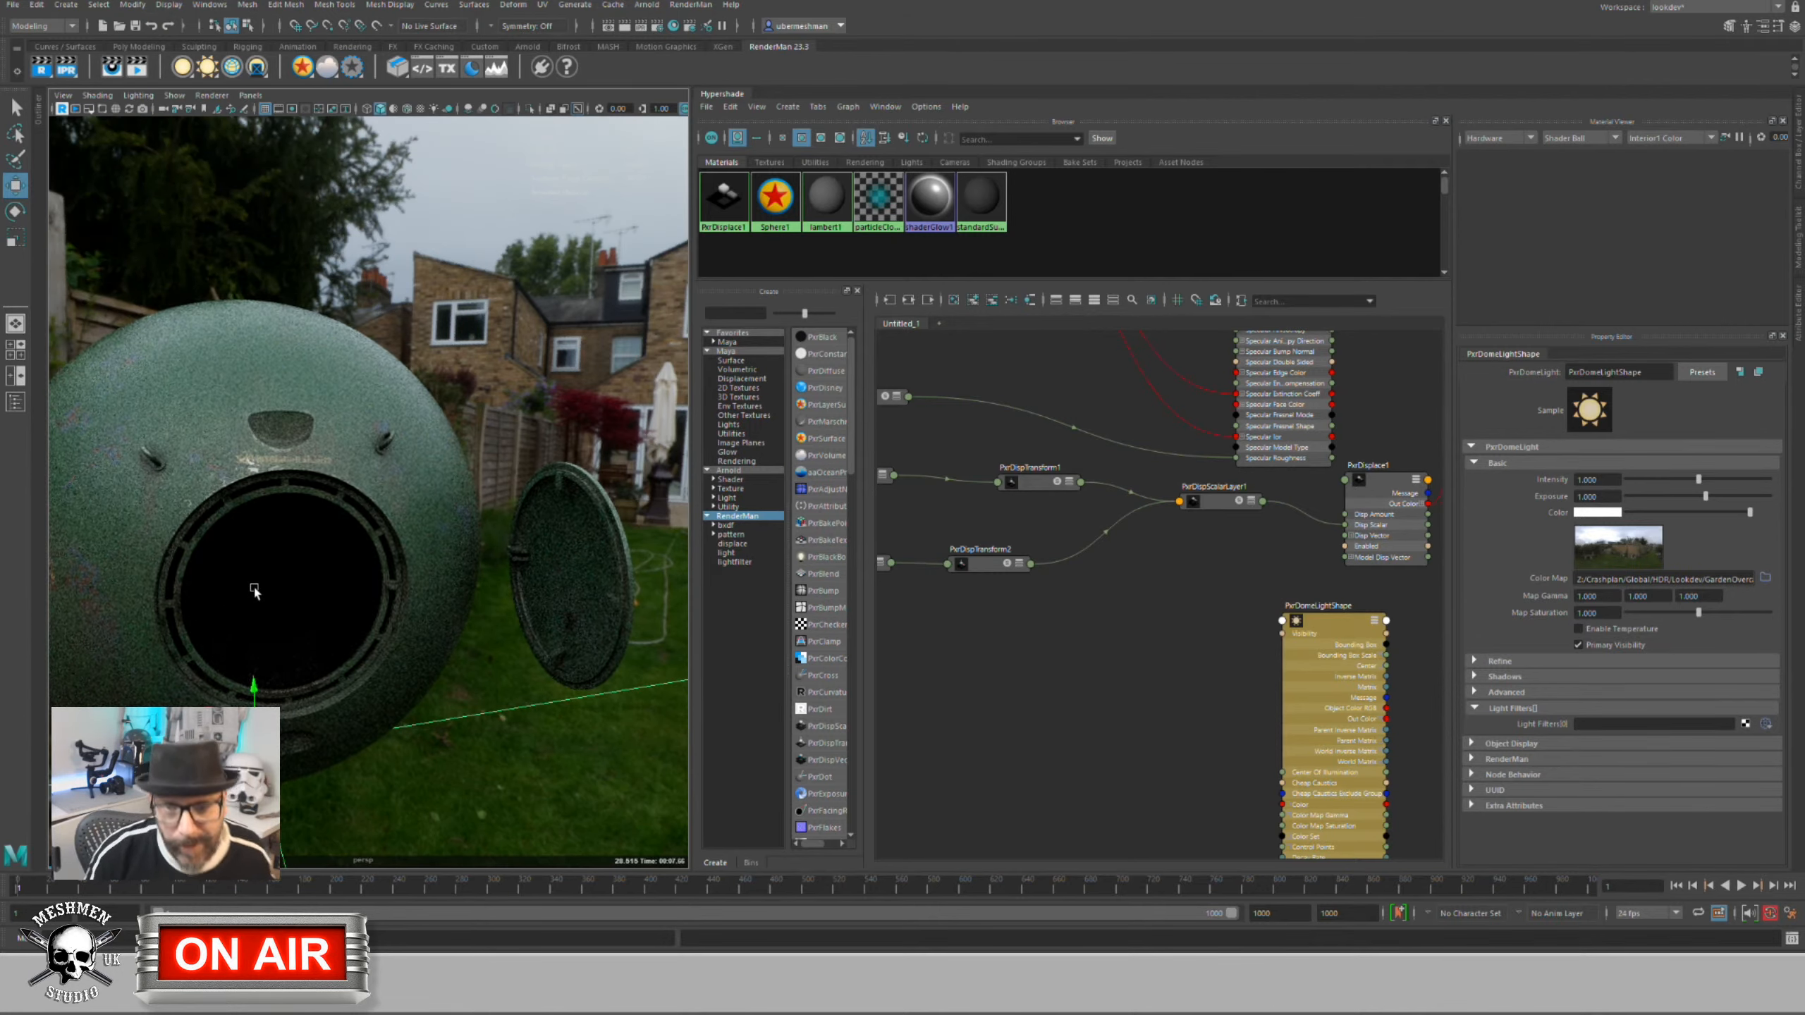
{"action": "left_click_drag", "start_coordinate": [241, 545], "coordinate": [370, 549], "text": "alt"}
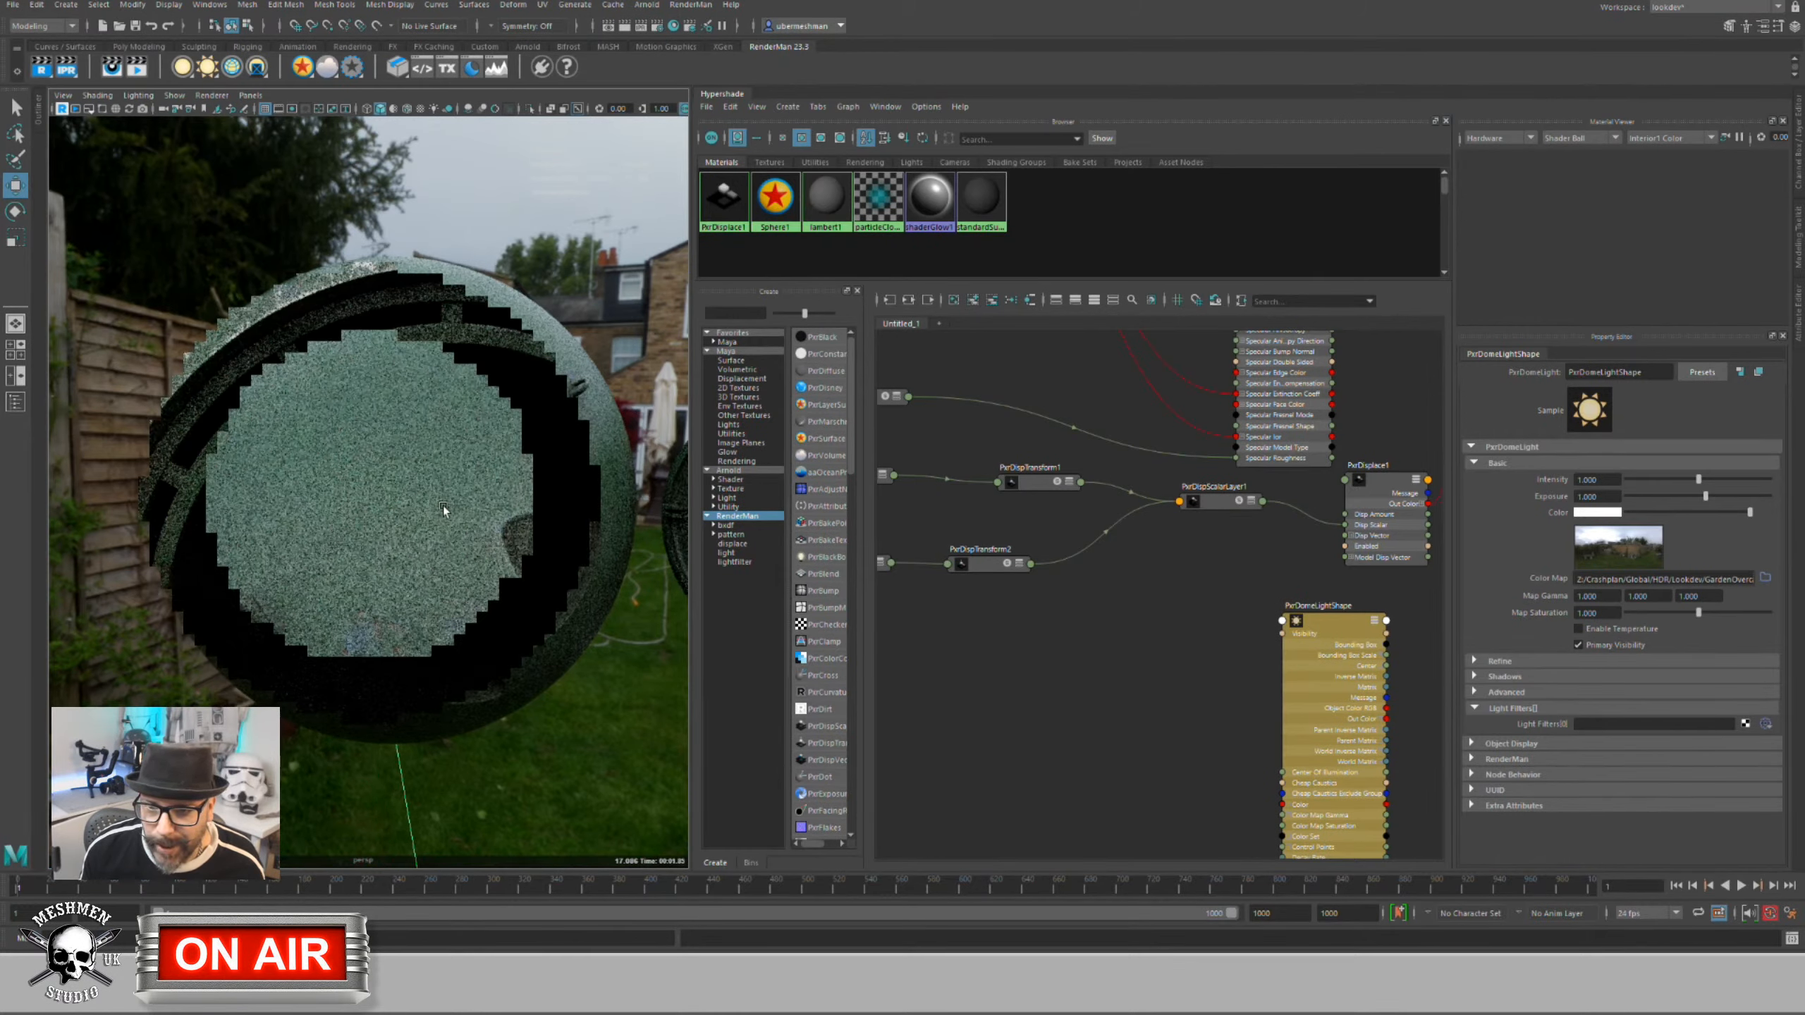
{"action": "left_click_drag", "start_coordinate": [356, 487], "coordinate": [344, 538], "text": "alt"}
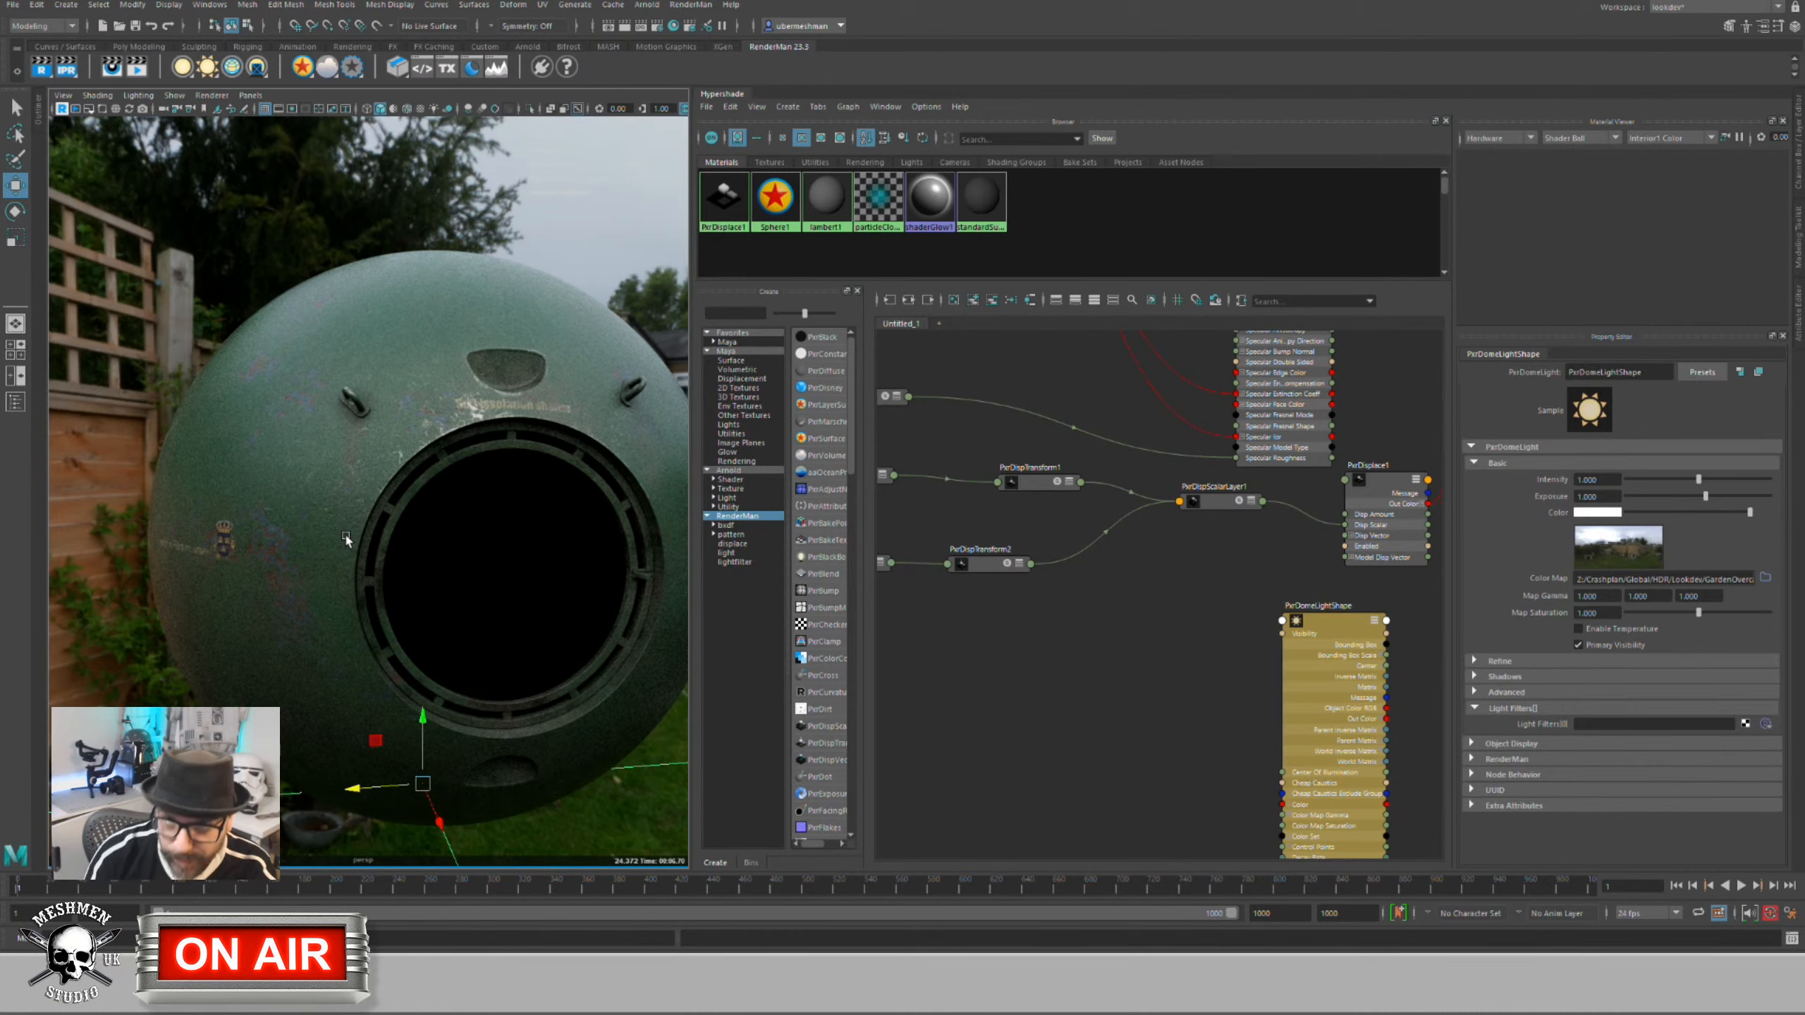
Step: Spread the COLMap, EXTcoeff and specular IOR texture nodes apart vertically in the shader graph
{"action": "middle_click_drag", "start_coordinate": [924, 709], "coordinate": [1027, 803], "text": "alt"}
{"action": "middle_click_drag", "start_coordinate": [1003, 366], "coordinate": [1023, 615], "text": "alt"}
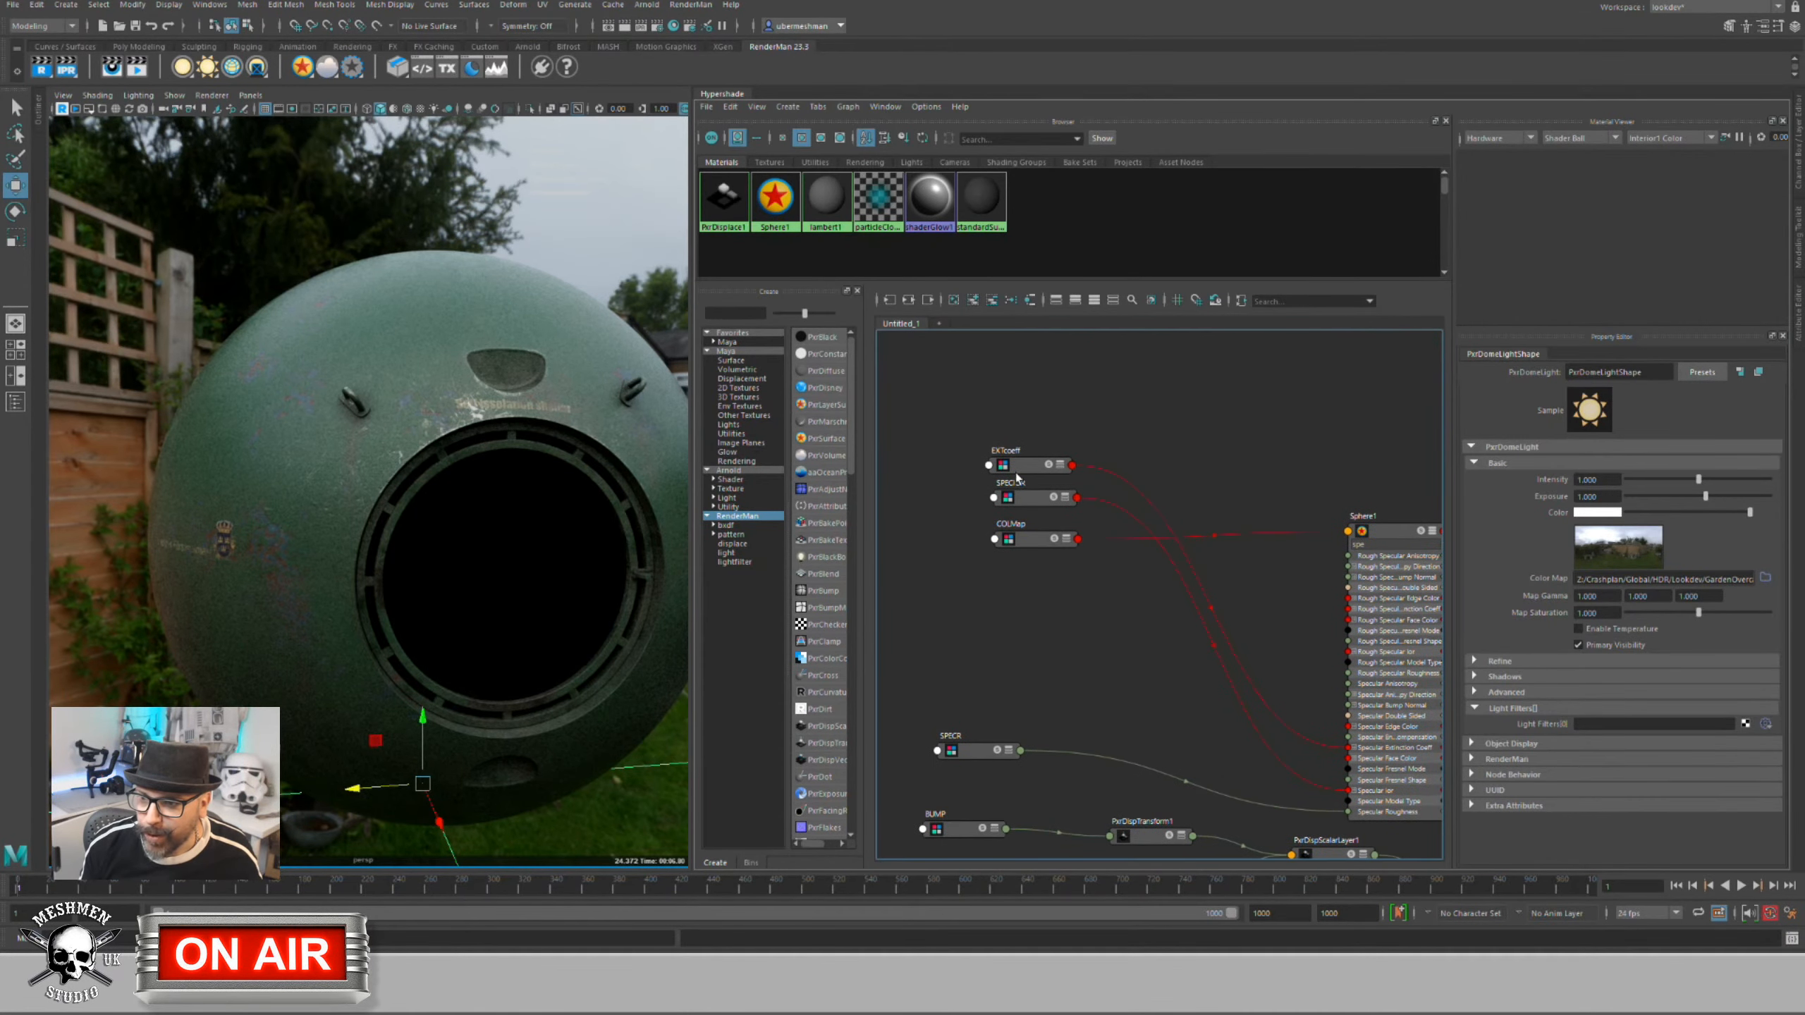
{"action": "left_click_drag", "start_coordinate": [1024, 539], "coordinate": [1008, 348]}
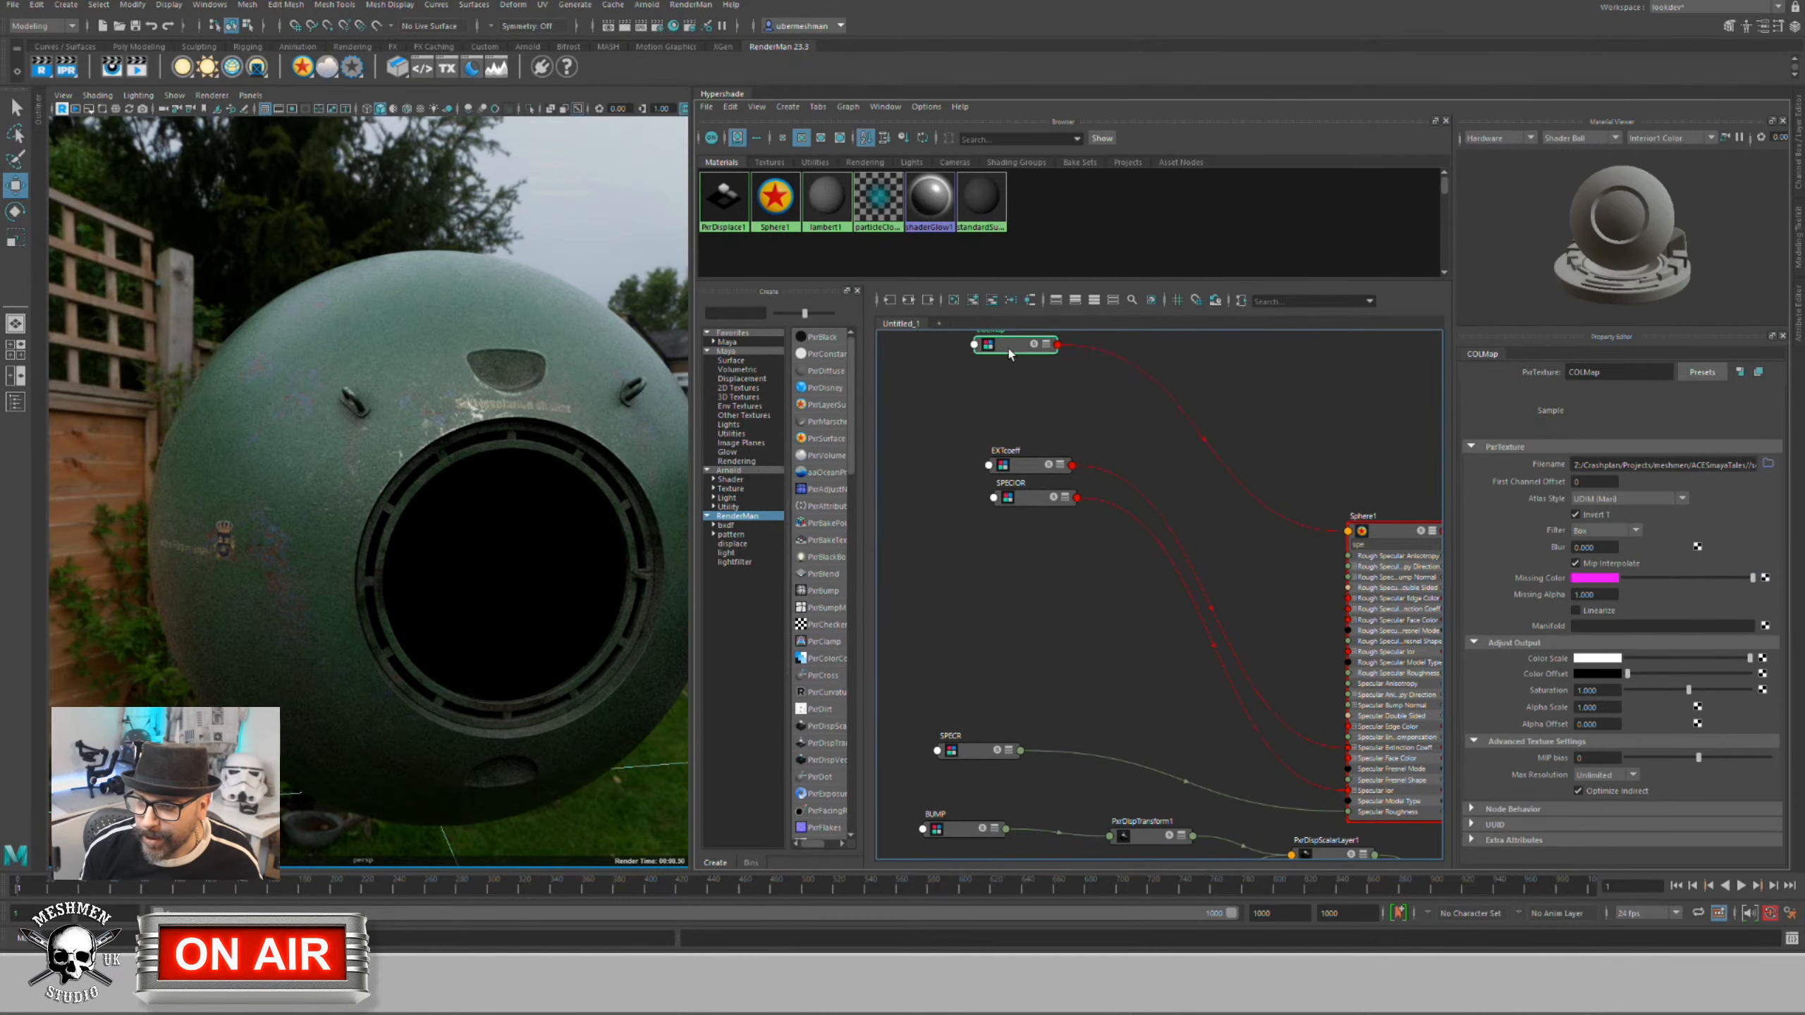
{"action": "left_click_drag", "start_coordinate": [1035, 499], "coordinate": [1033, 578]}
{"action": "left_click_drag", "start_coordinate": [1023, 466], "coordinate": [1023, 501]}
{"action": "left_click_drag", "start_coordinate": [1030, 363], "coordinate": [1023, 371]}
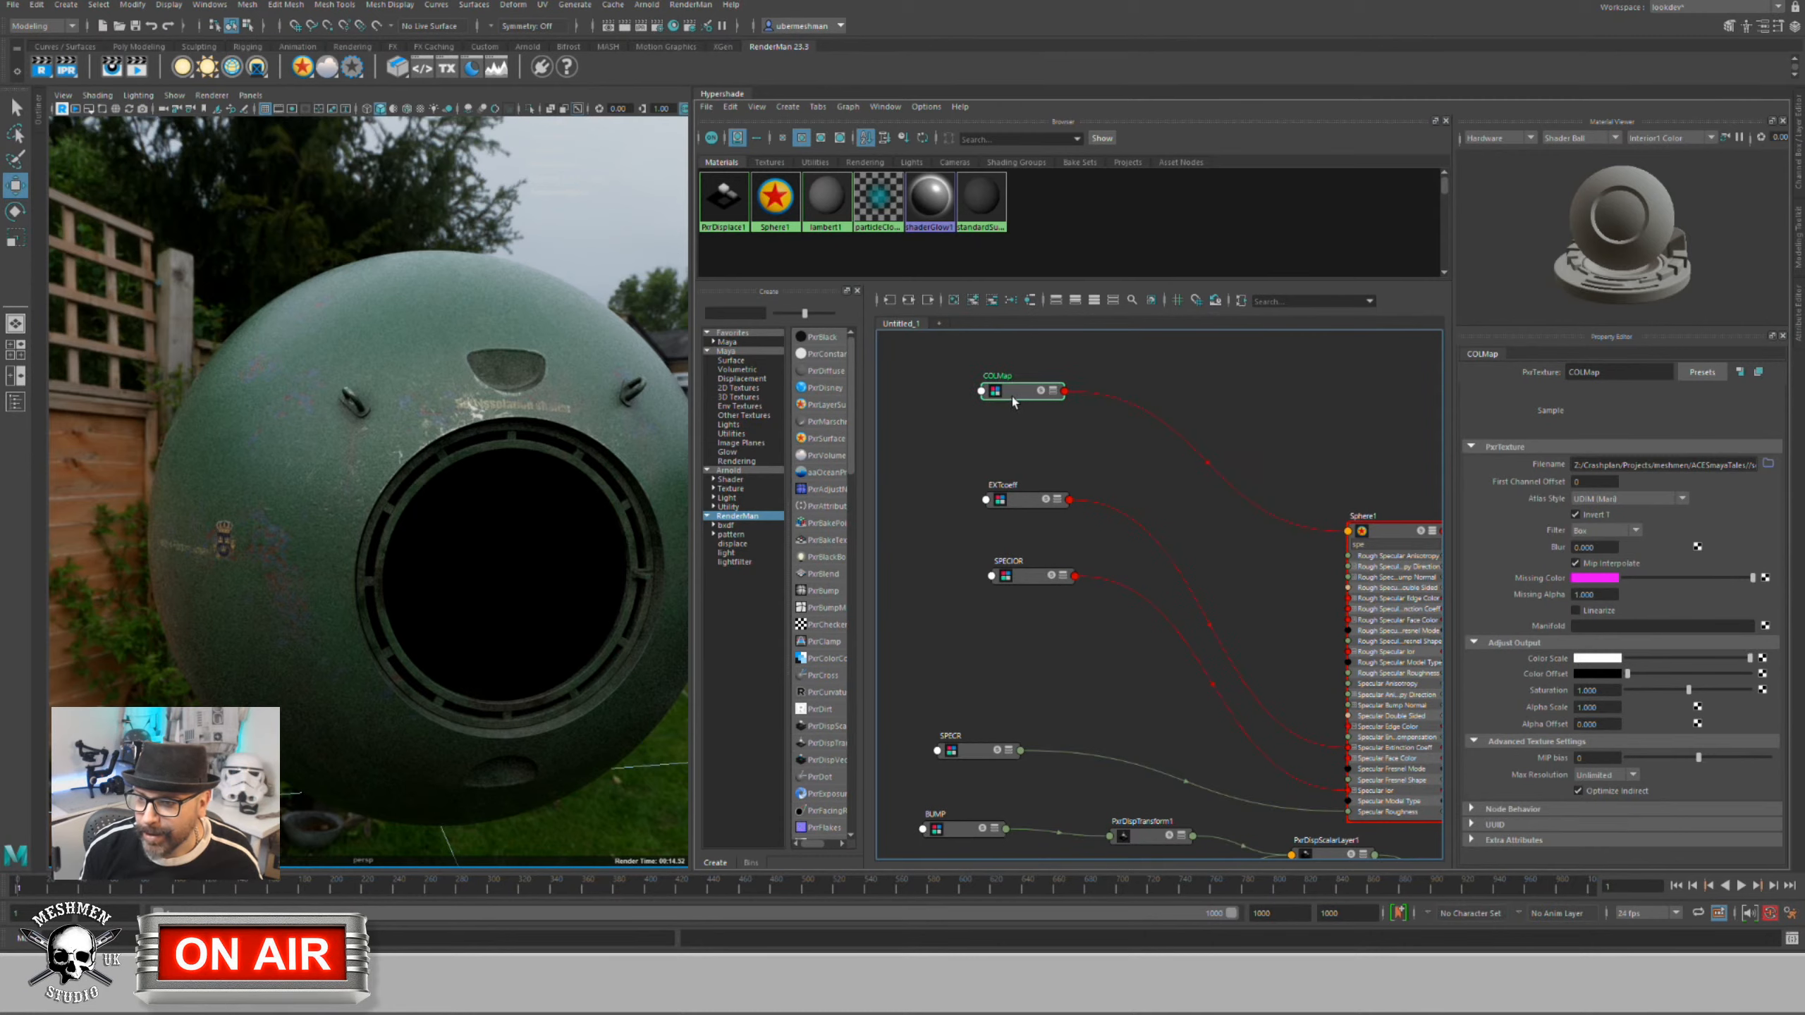
{"action": "left_click_drag", "start_coordinate": [1013, 397], "coordinate": [998, 401]}
Step: Create a PxrColorCorrect node in the empty graph area between COLMap and the Sphere1 material
{"action": "left_click", "coordinate": [1211, 355]}
{"action": "key", "text": "Tab"}
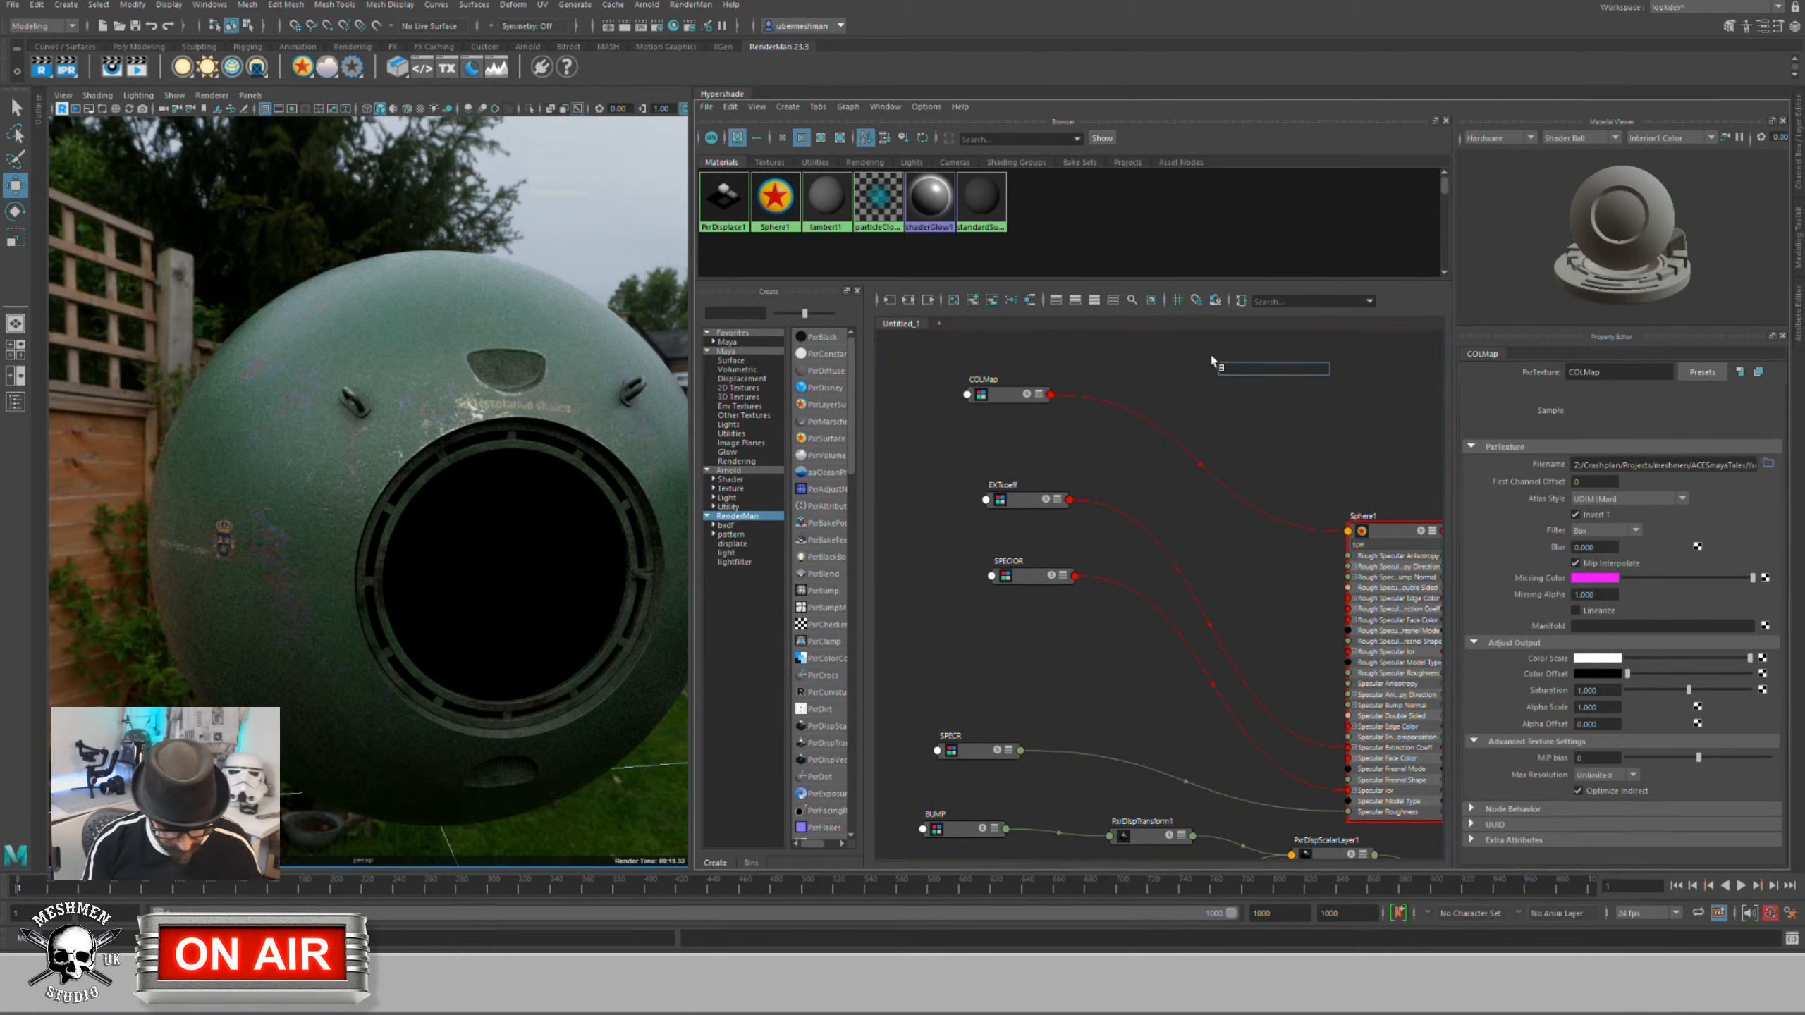
{"action": "type", "text": "p"}
{"action": "key", "text": "BackSpace"}
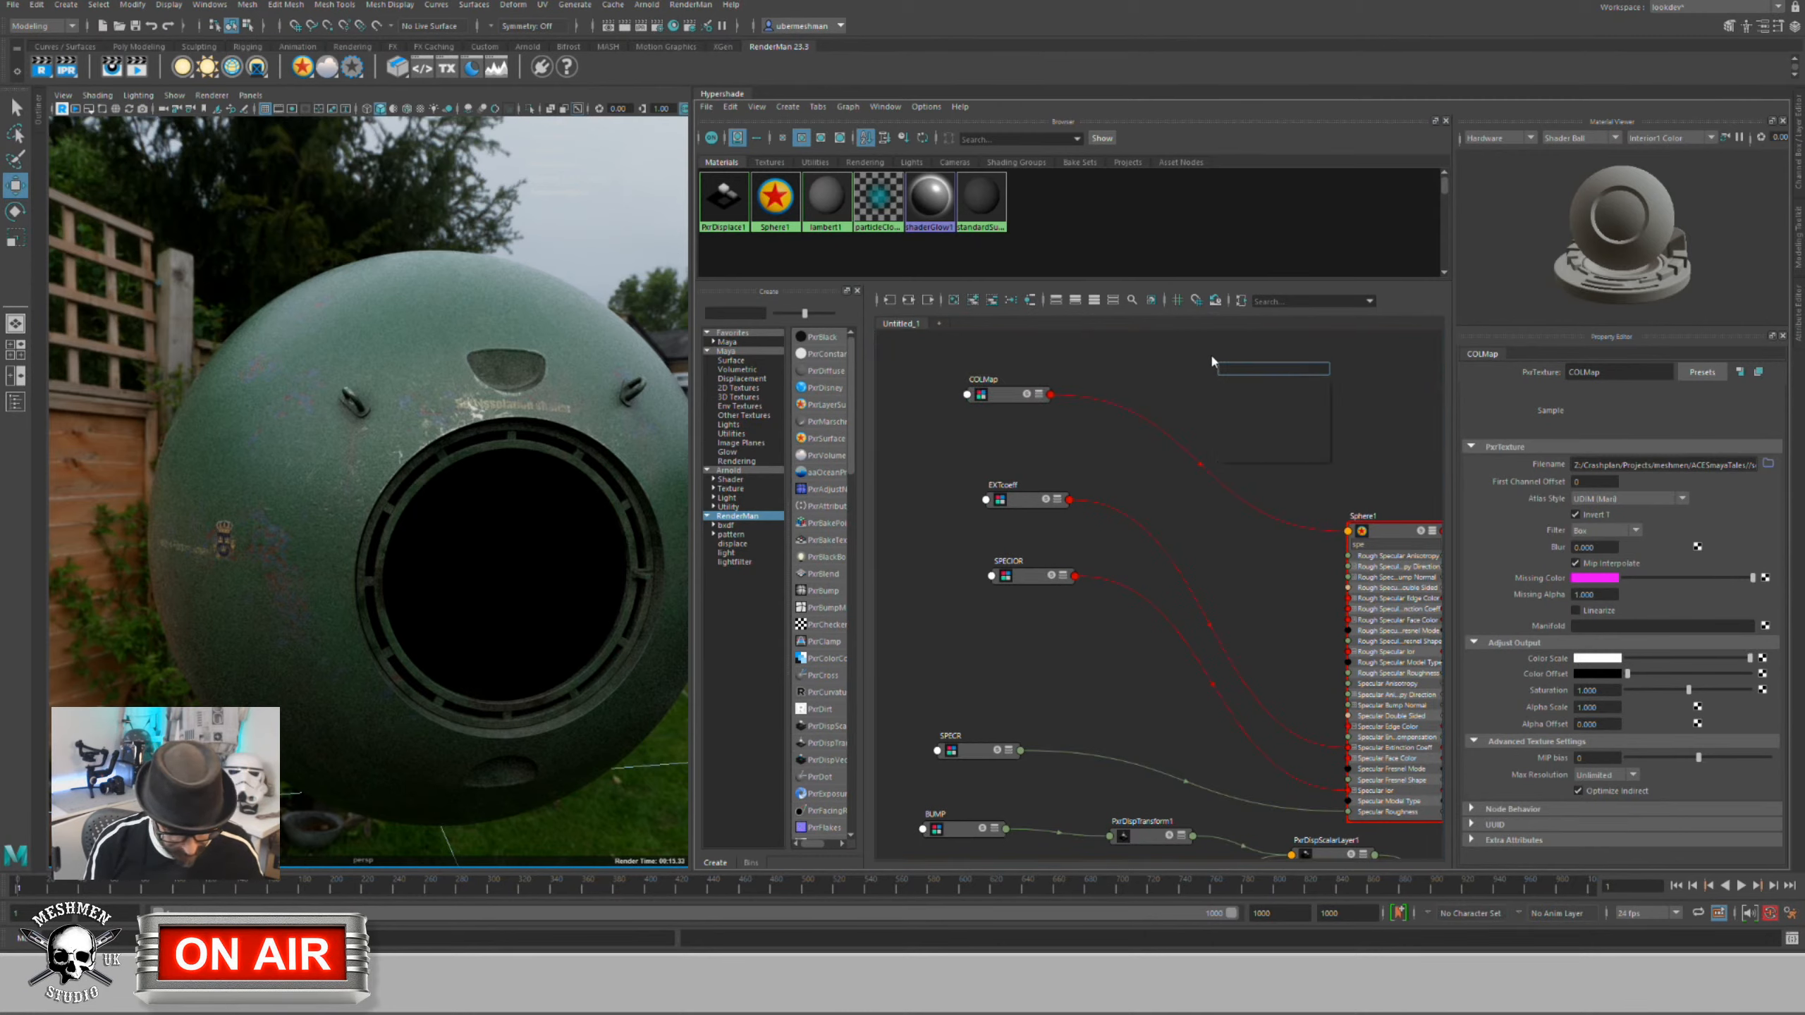
{"action": "type", "text": "pxrcol"}
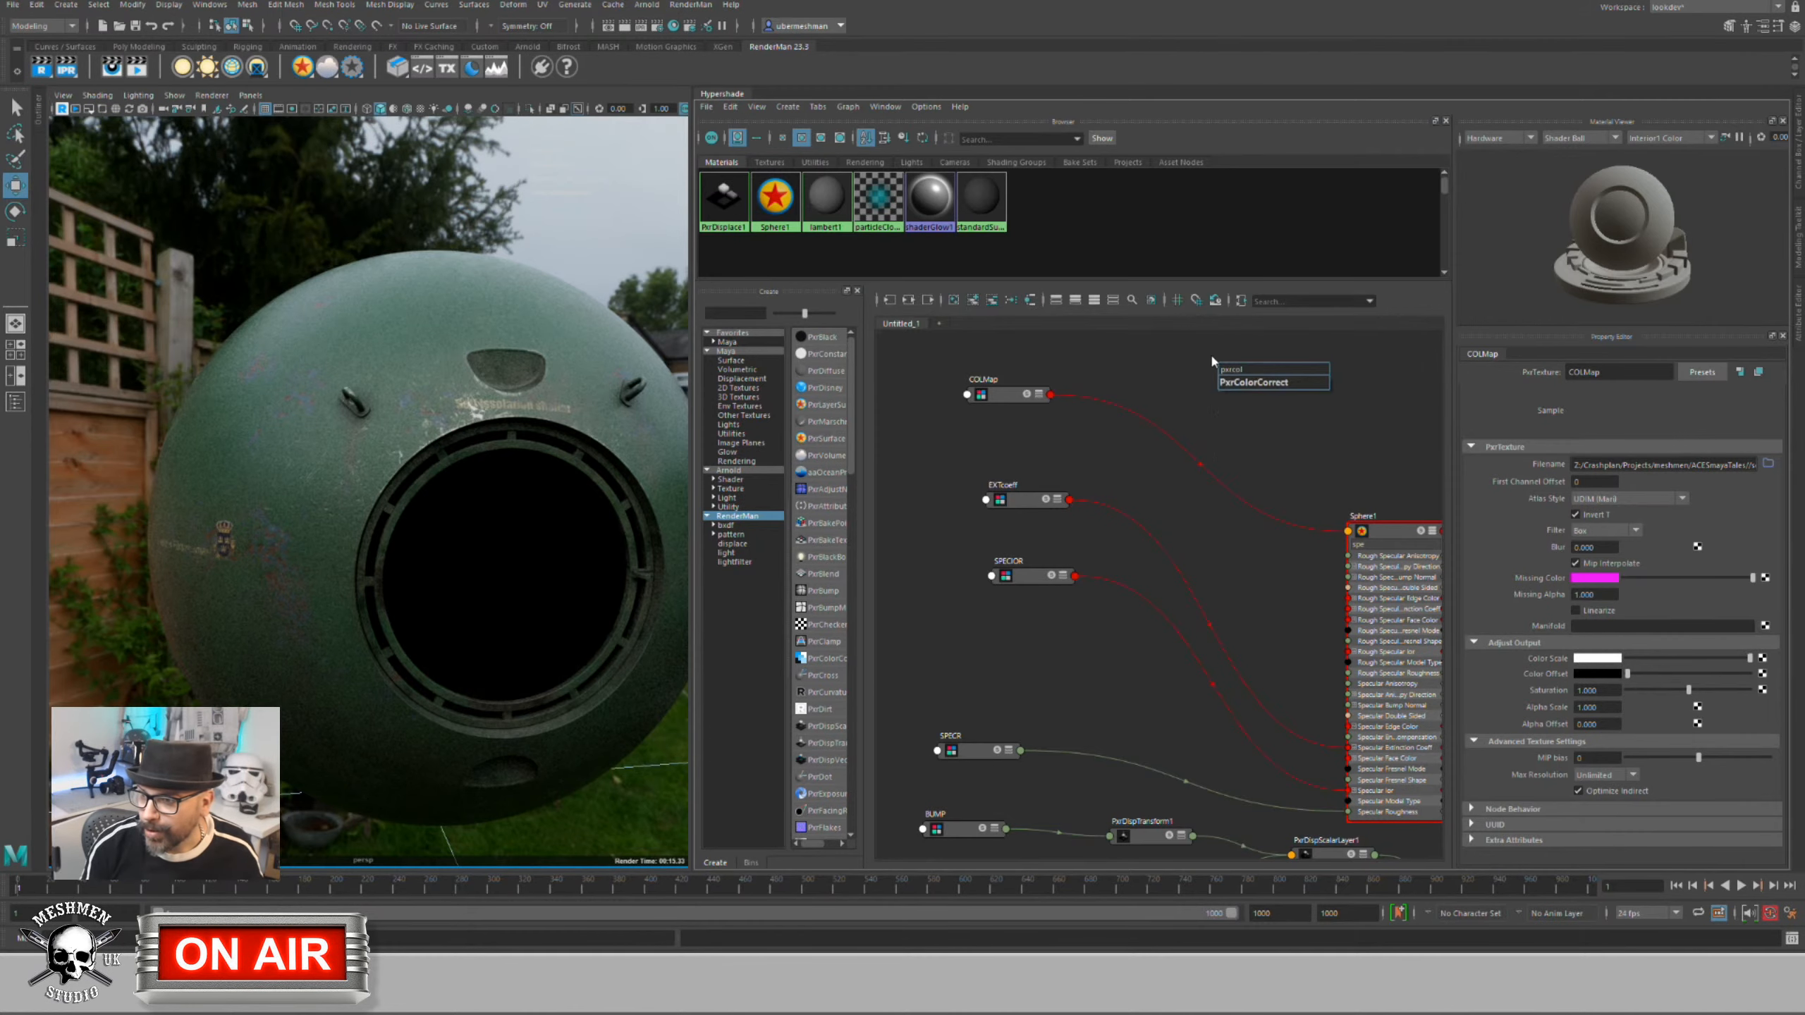
{"action": "key", "text": "Return"}
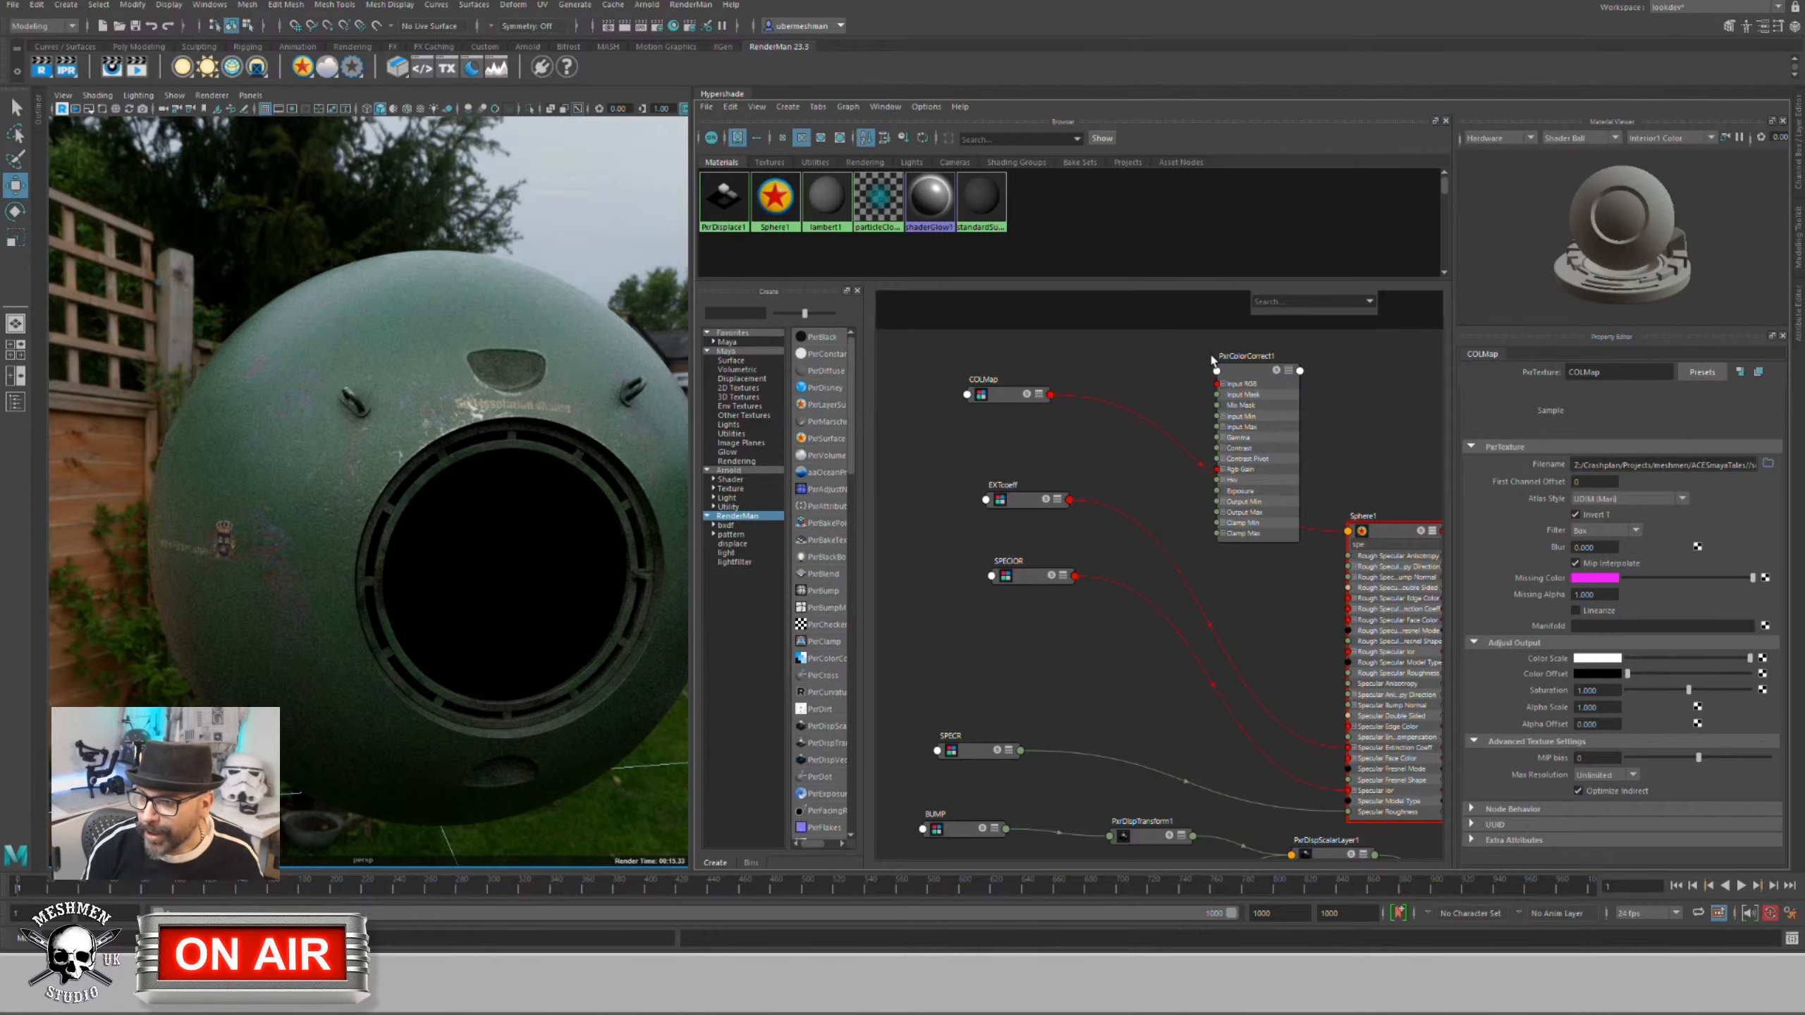
Step: Expand COLMap to show all its attributes and connect its Result RGB to the color correct node's Input RGB
{"action": "left_click", "coordinate": [1015, 400]}
{"action": "key", "text": "3"}
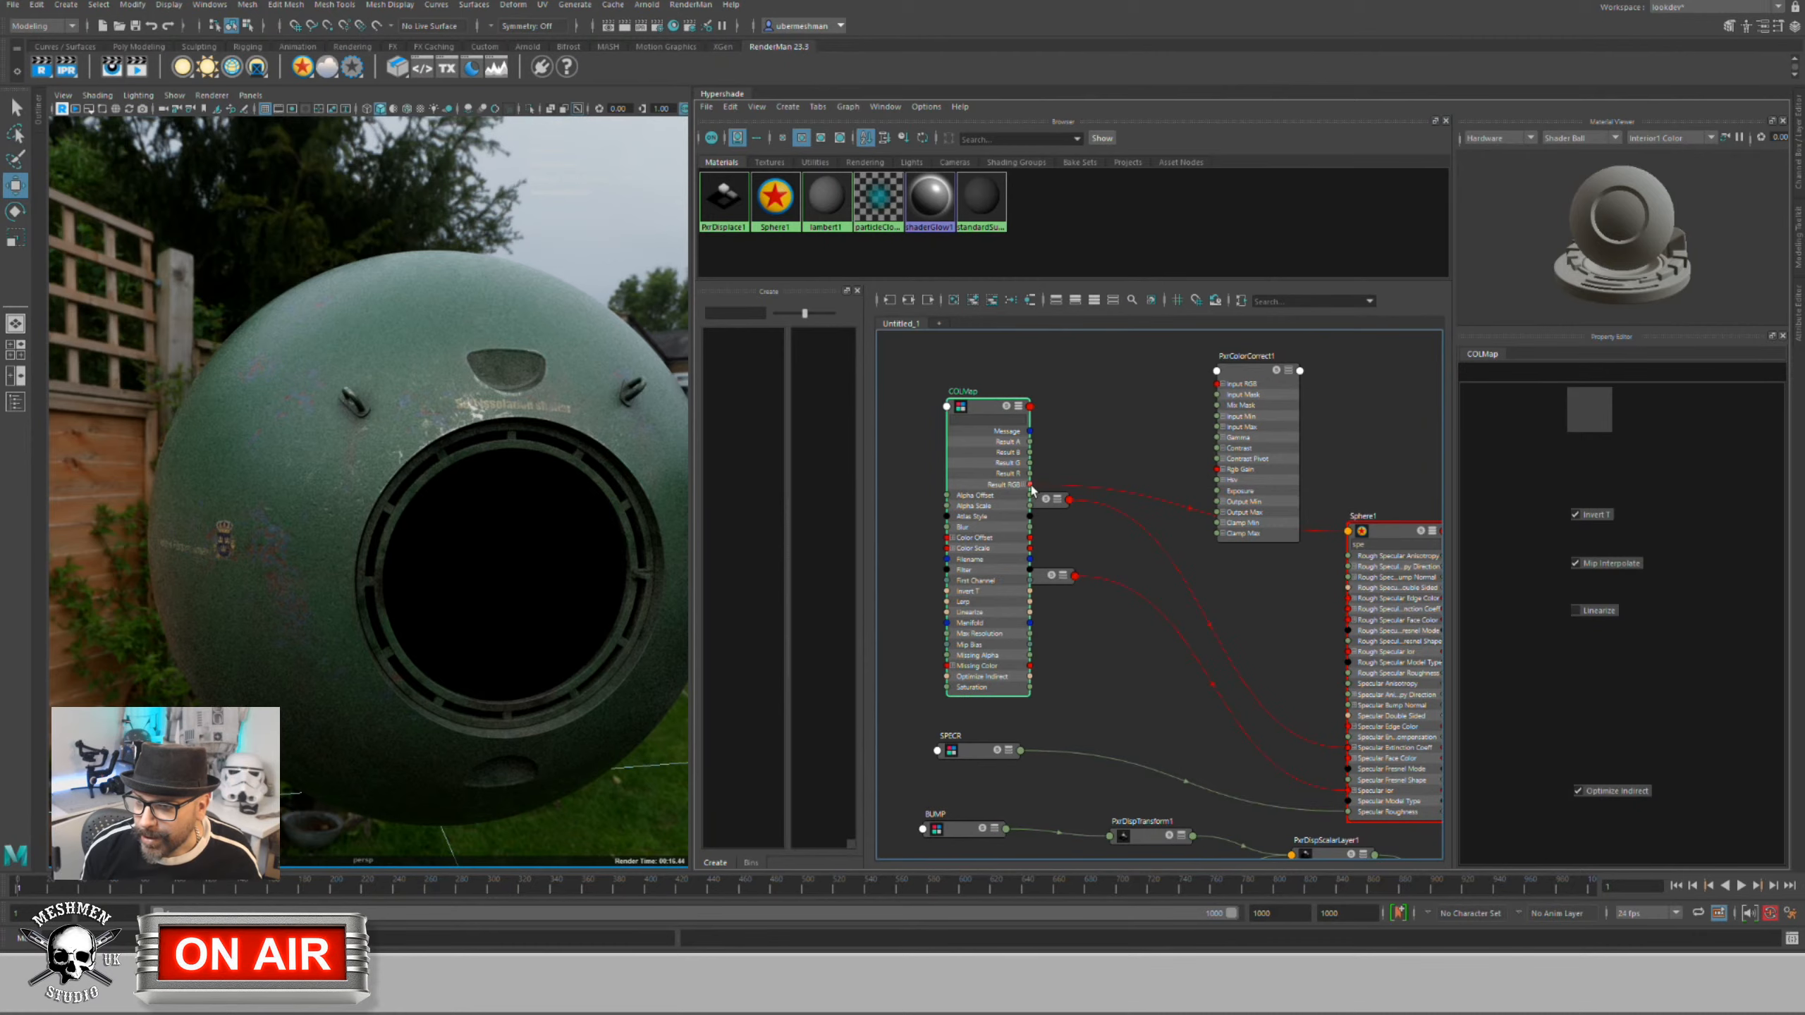
{"action": "left_click_drag", "start_coordinate": [1167, 448], "coordinate": [1199, 372]}
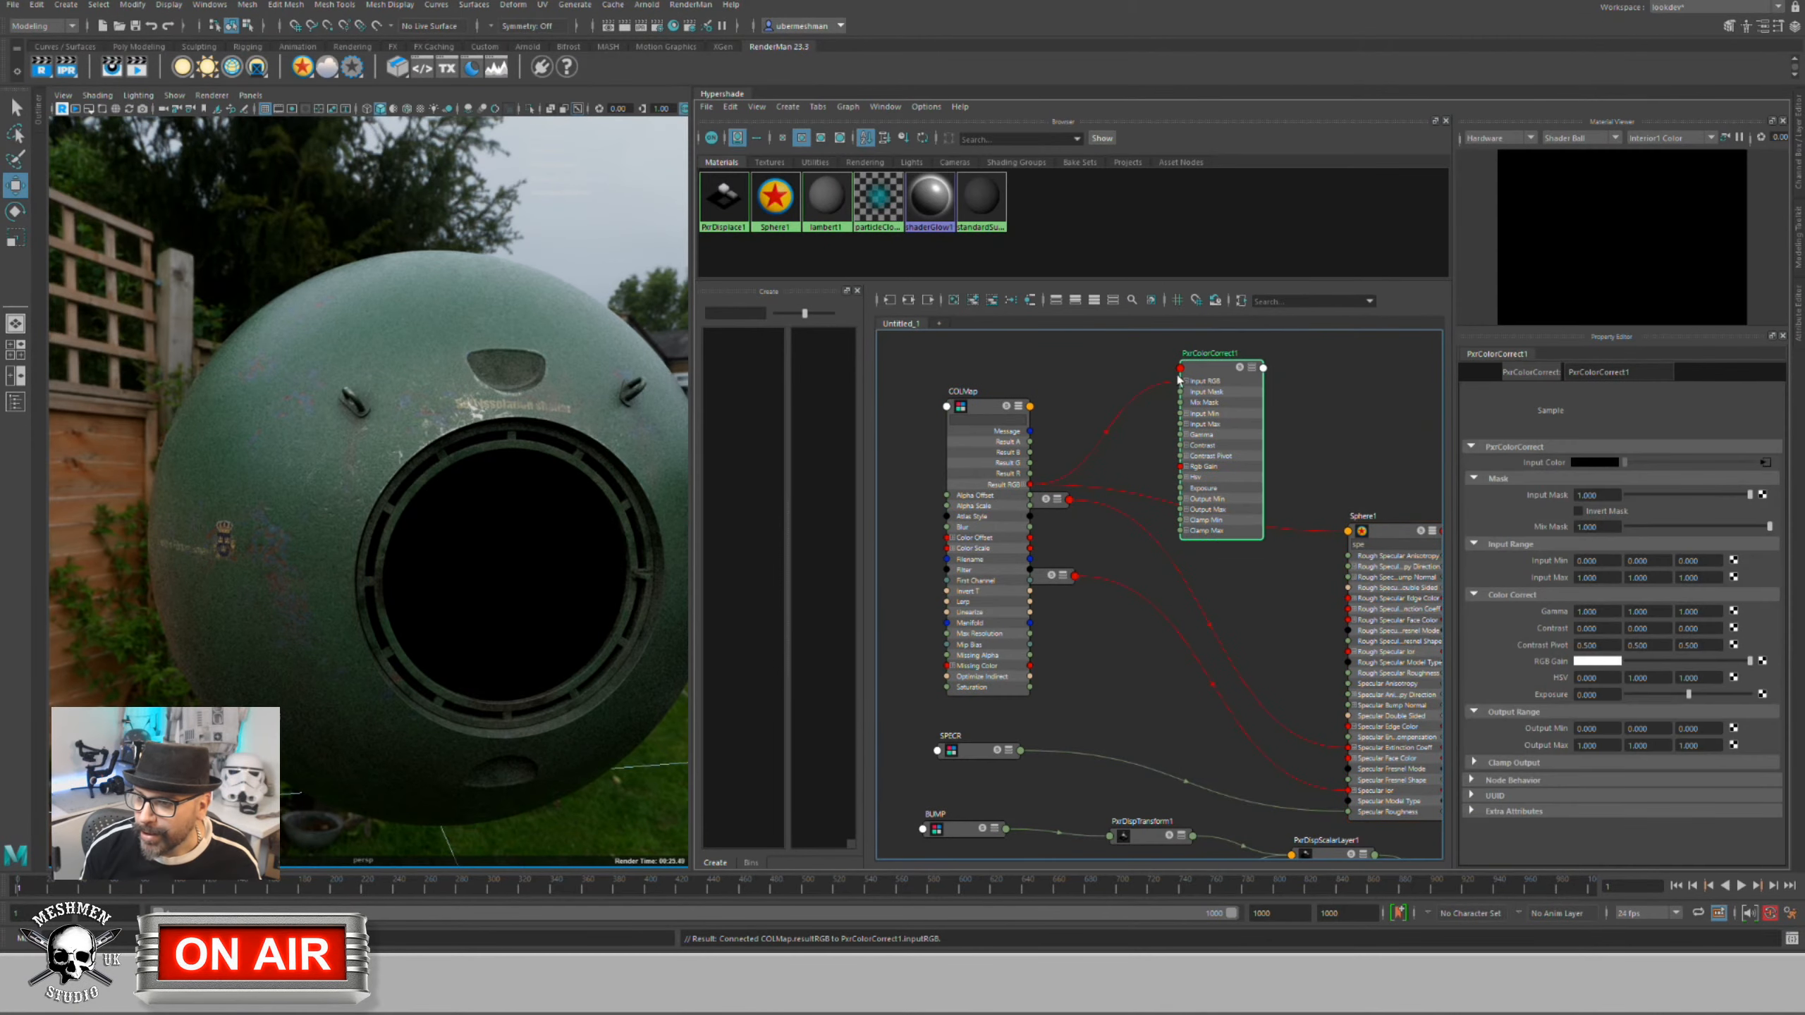
Step: Expand the PxrColorCorrect node's attributes and clear Sphere1's attribute filter to list all of its inputs
{"action": "key", "text": "3"}
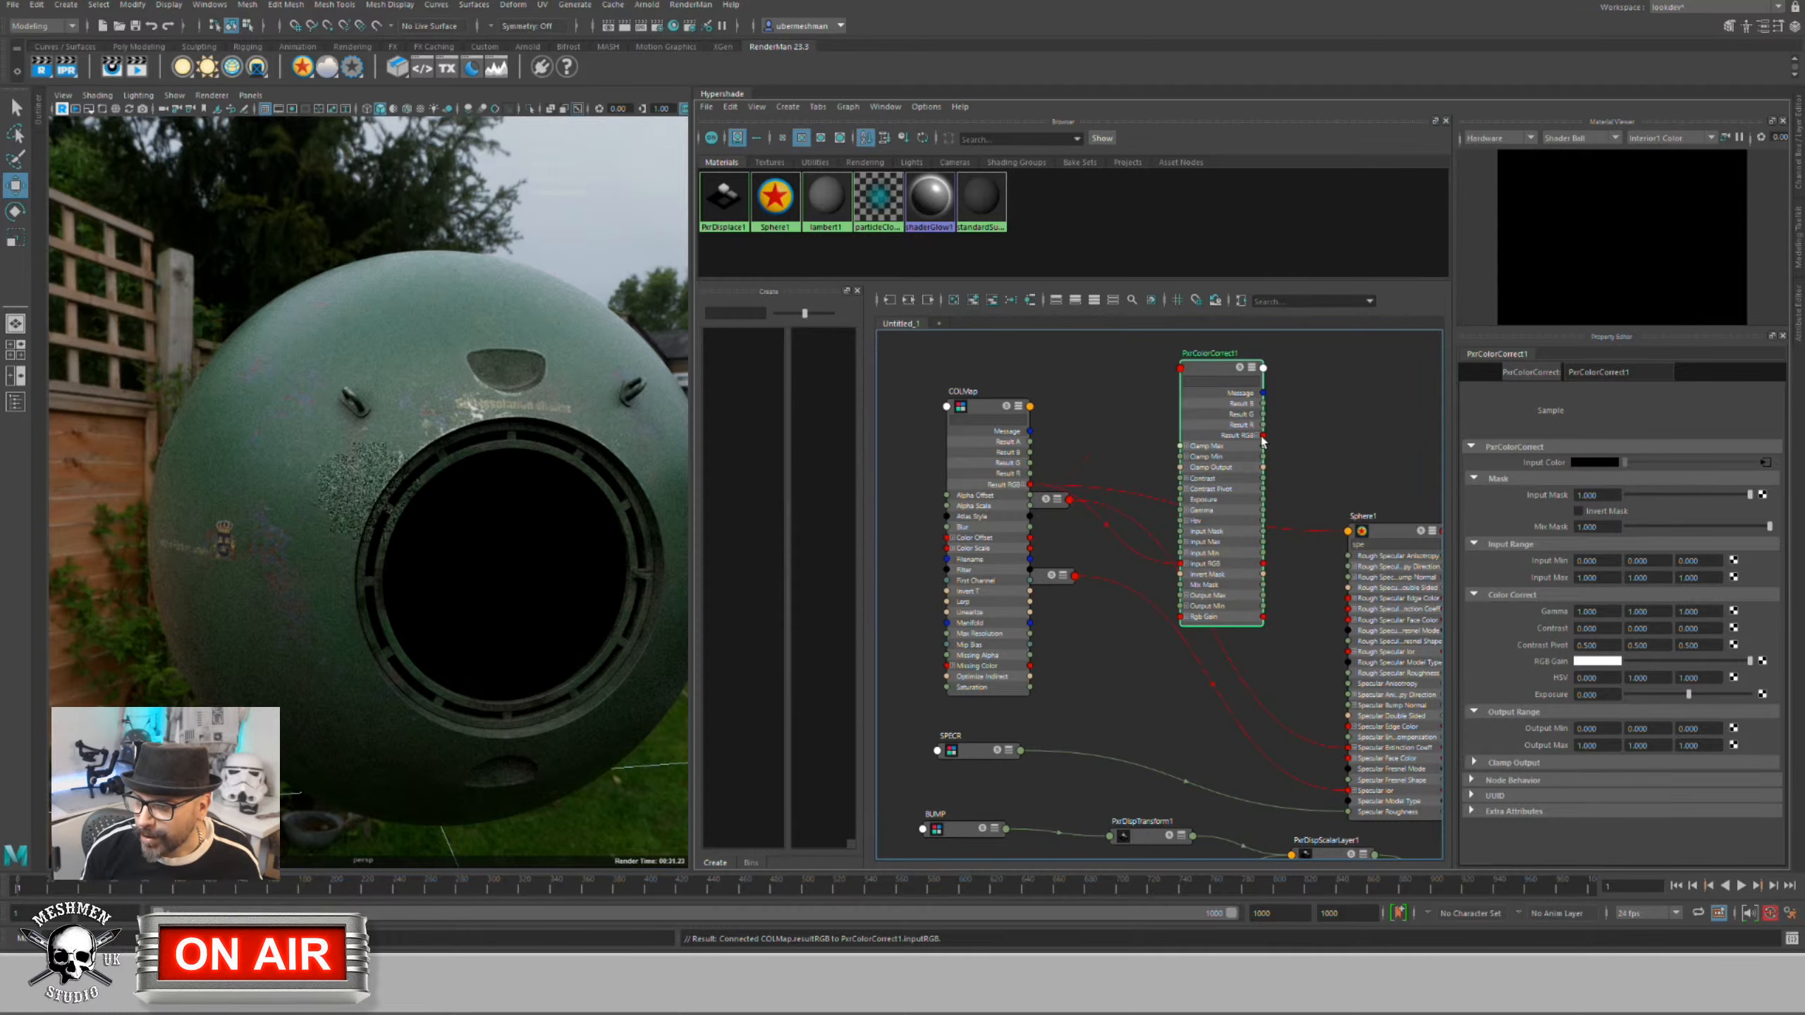
{"action": "mouse_move", "coordinate": [1331, 538]}
{"action": "left_mouse_down"}
{"action": "mouse_move", "coordinate": [1309, 543]}
{"action": "mouse_move", "coordinate": [1328, 528]}
{"action": "left_mouse_up"}
{"action": "left_click", "coordinate": [1375, 546]}
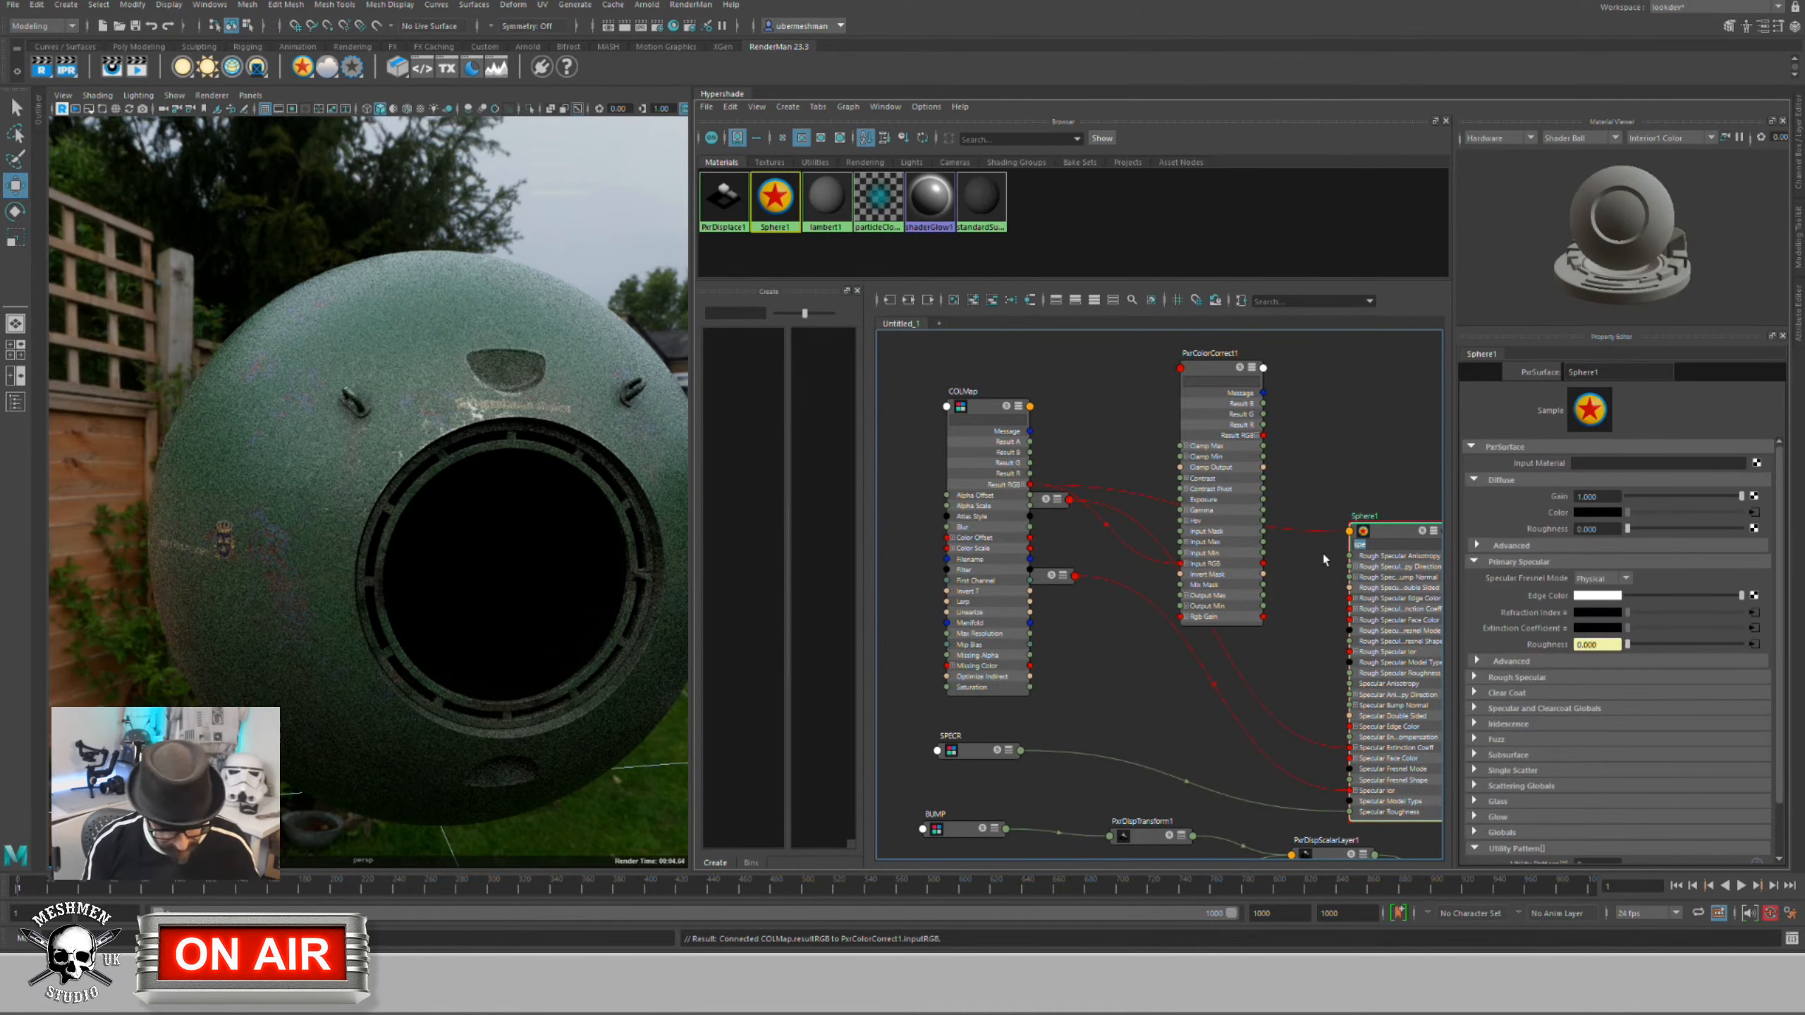
{"action": "key", "text": "BackSpace"}
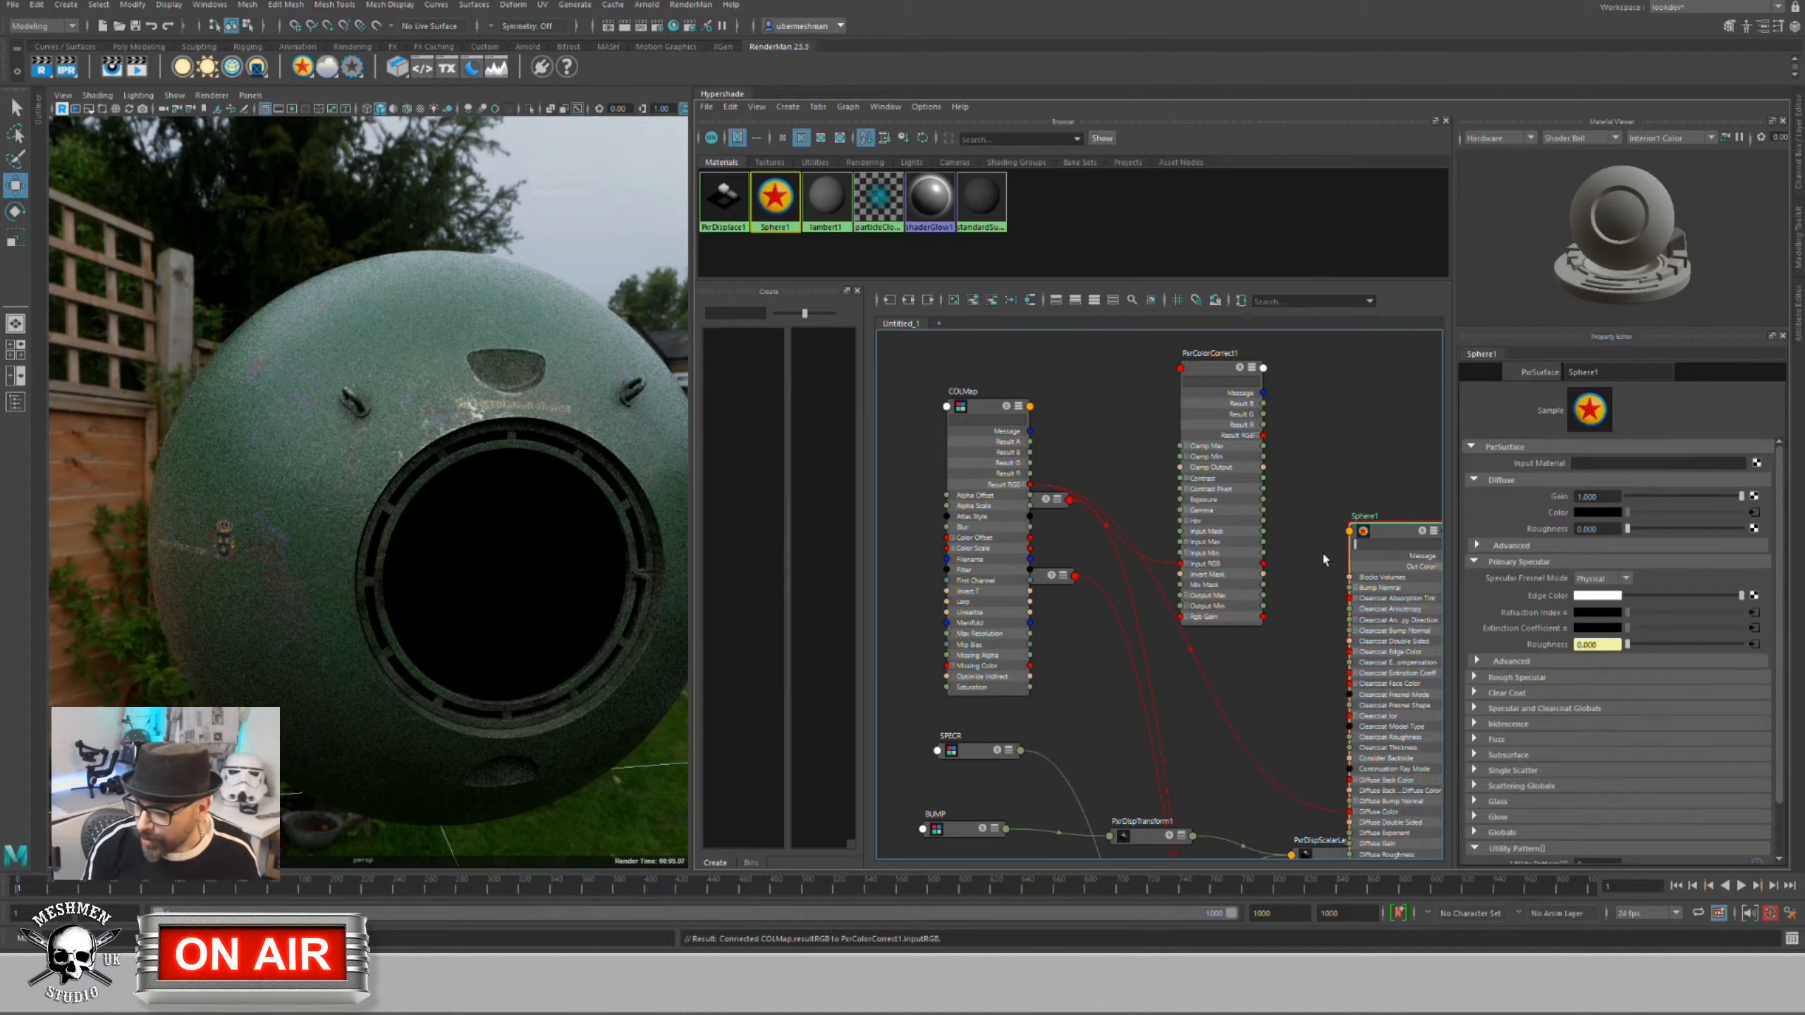
Step: Collapse the COLMap and PxrColorCorrect nodes and place the color correct node beside Sphere1
{"action": "left_click", "coordinate": [1016, 433]}
{"action": "key", "text": "1"}
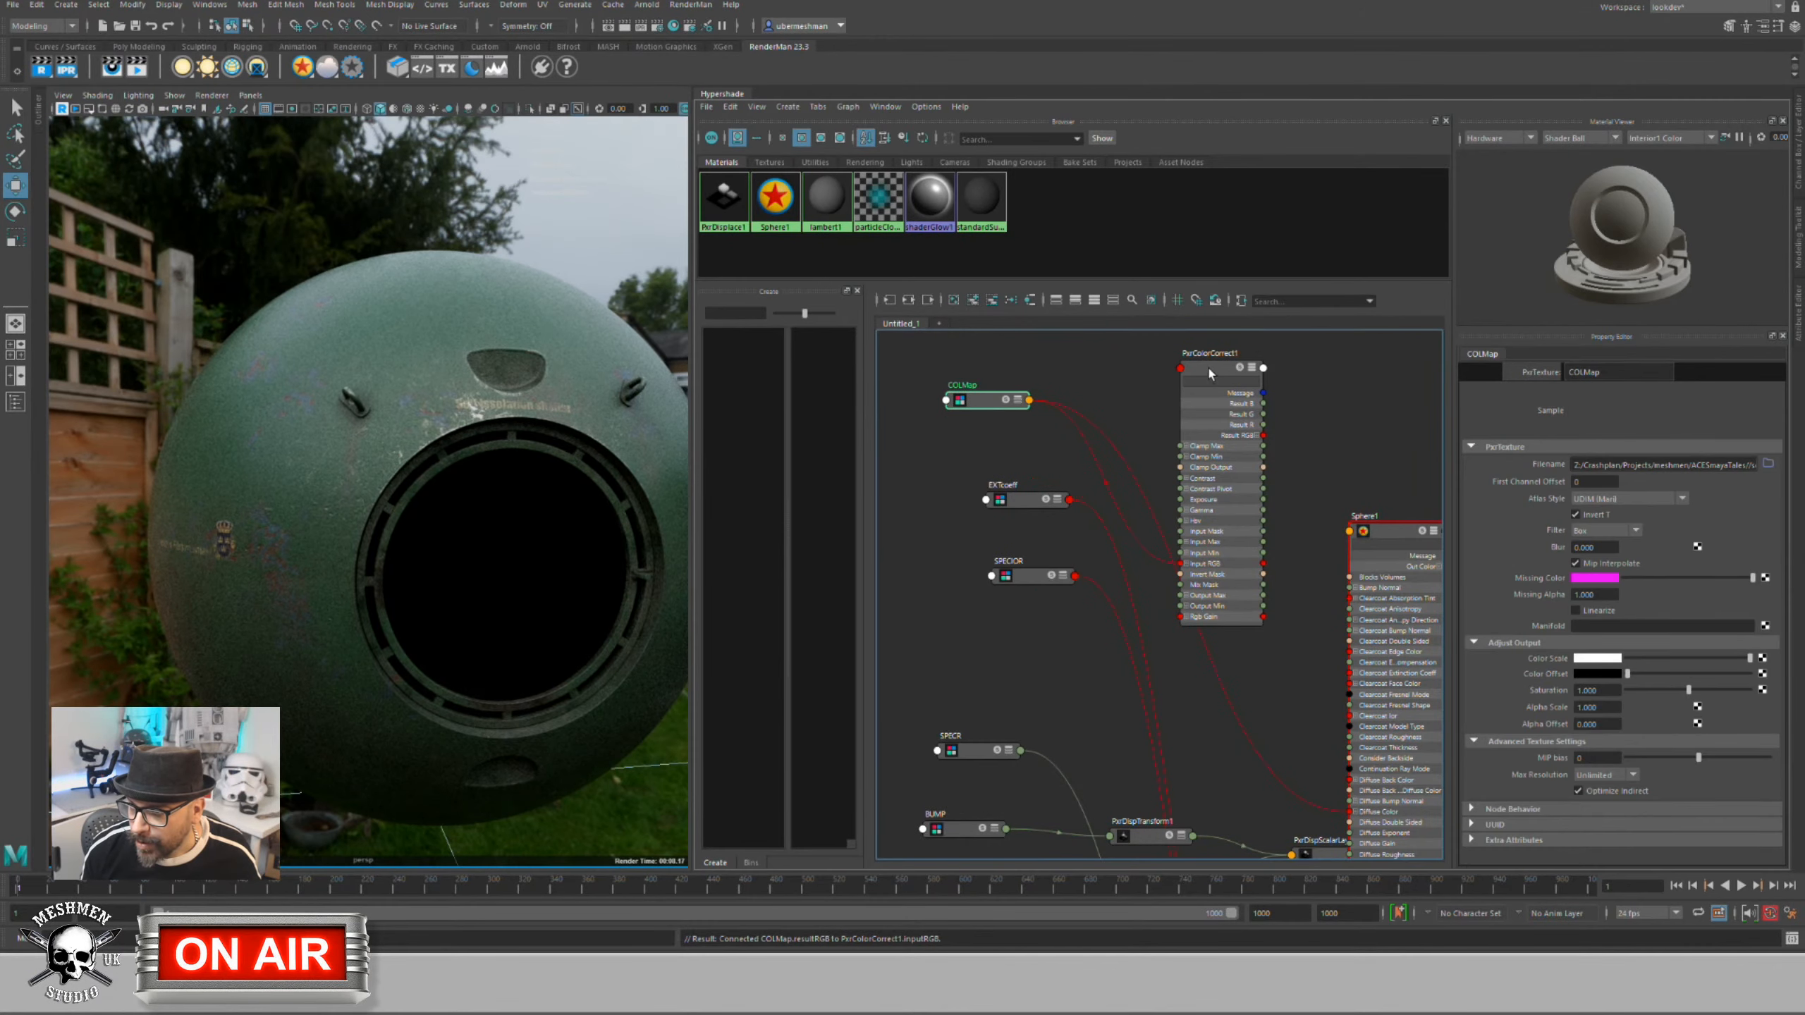
{"action": "left_click_drag", "start_coordinate": [1209, 373], "coordinate": [1228, 401]}
{"action": "key", "text": "1"}
{"action": "middle_click_drag", "start_coordinate": [1275, 497], "coordinate": [1201, 439]}
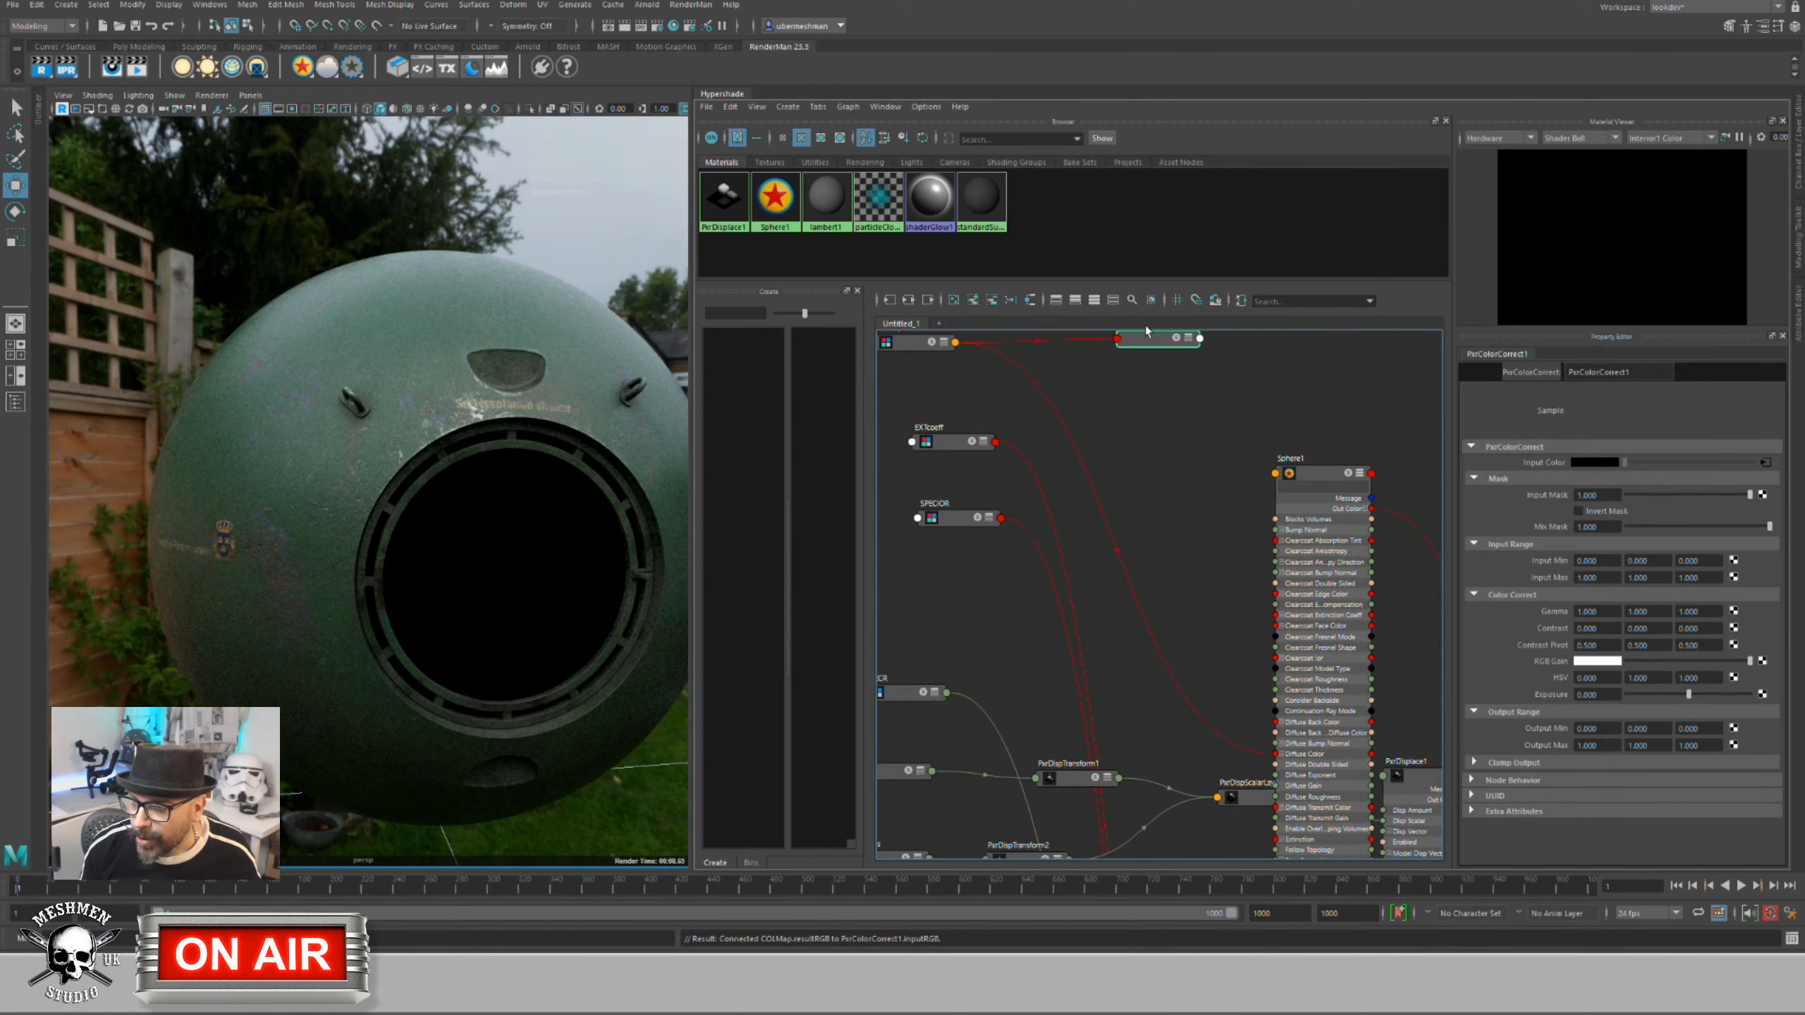
{"action": "left_click_drag", "start_coordinate": [1154, 353], "coordinate": [1167, 537]}
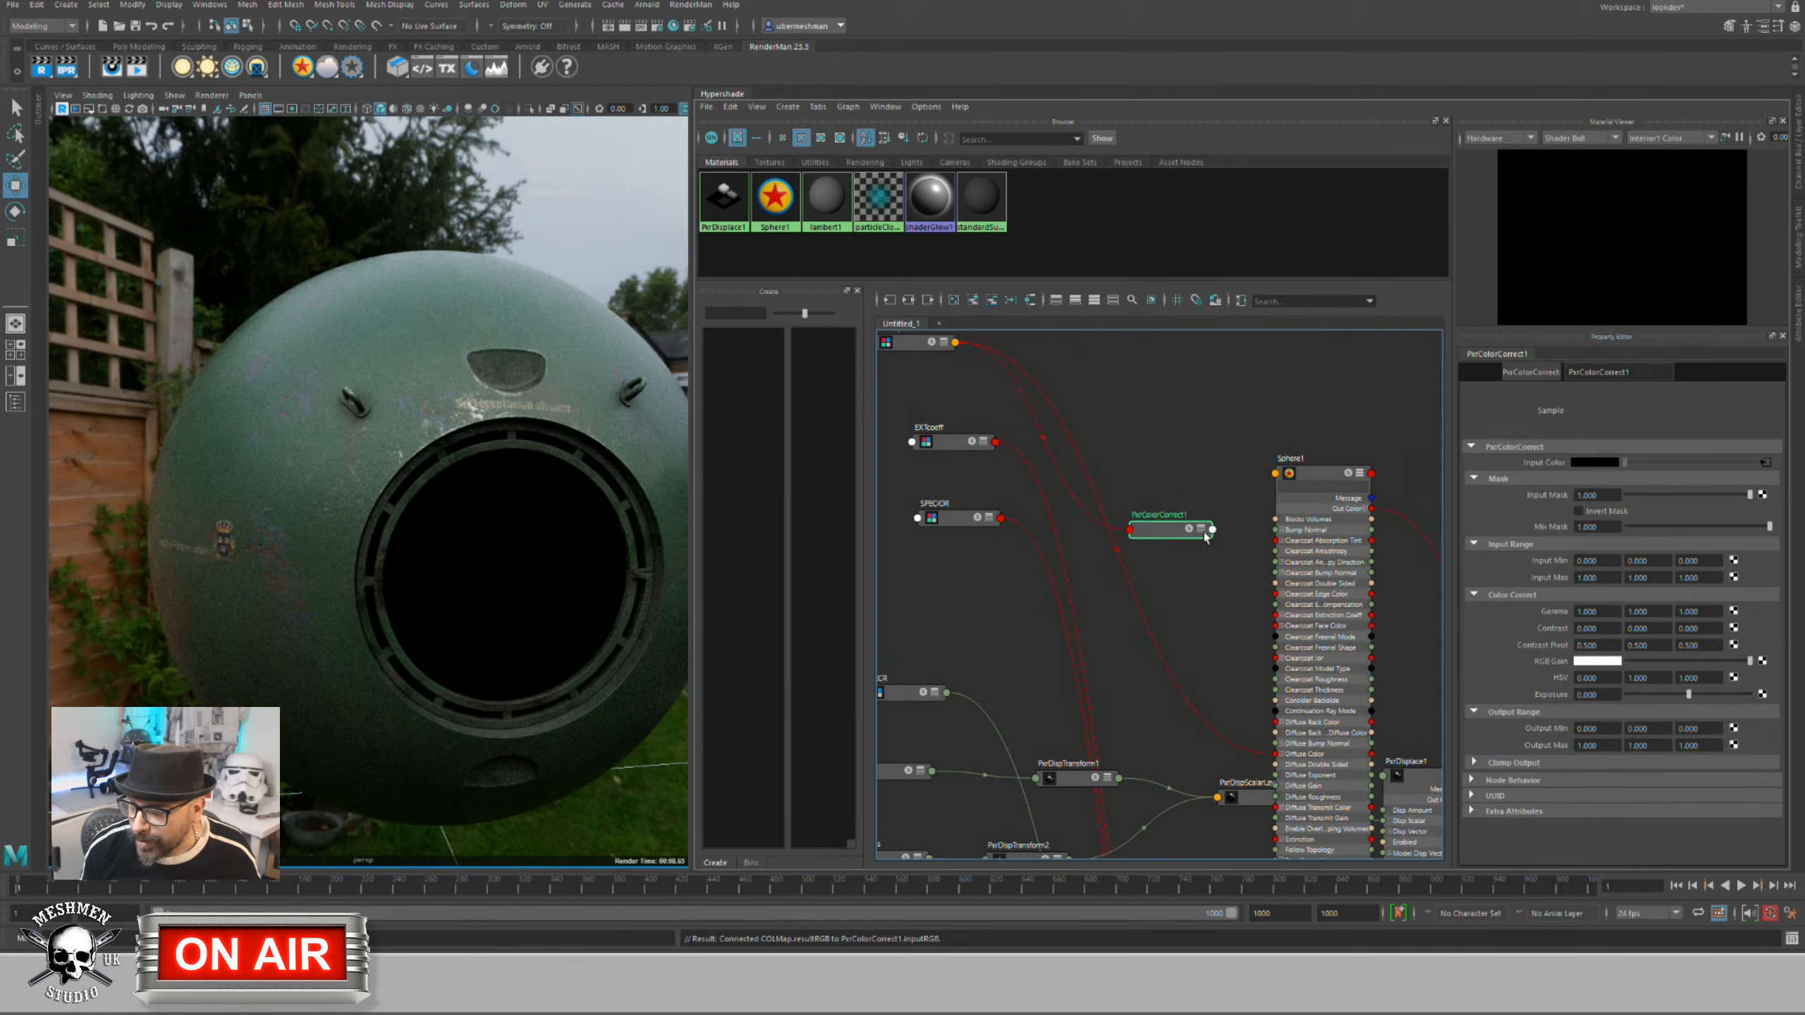
Step: Connect the color correct node's Result RGB to Sphere1's Diffuse Color, then move the node up beside COLMap and collapse it
{"action": "key", "text": "3"}
{"action": "left_click_drag", "start_coordinate": [1212, 597], "coordinate": [1281, 755]}
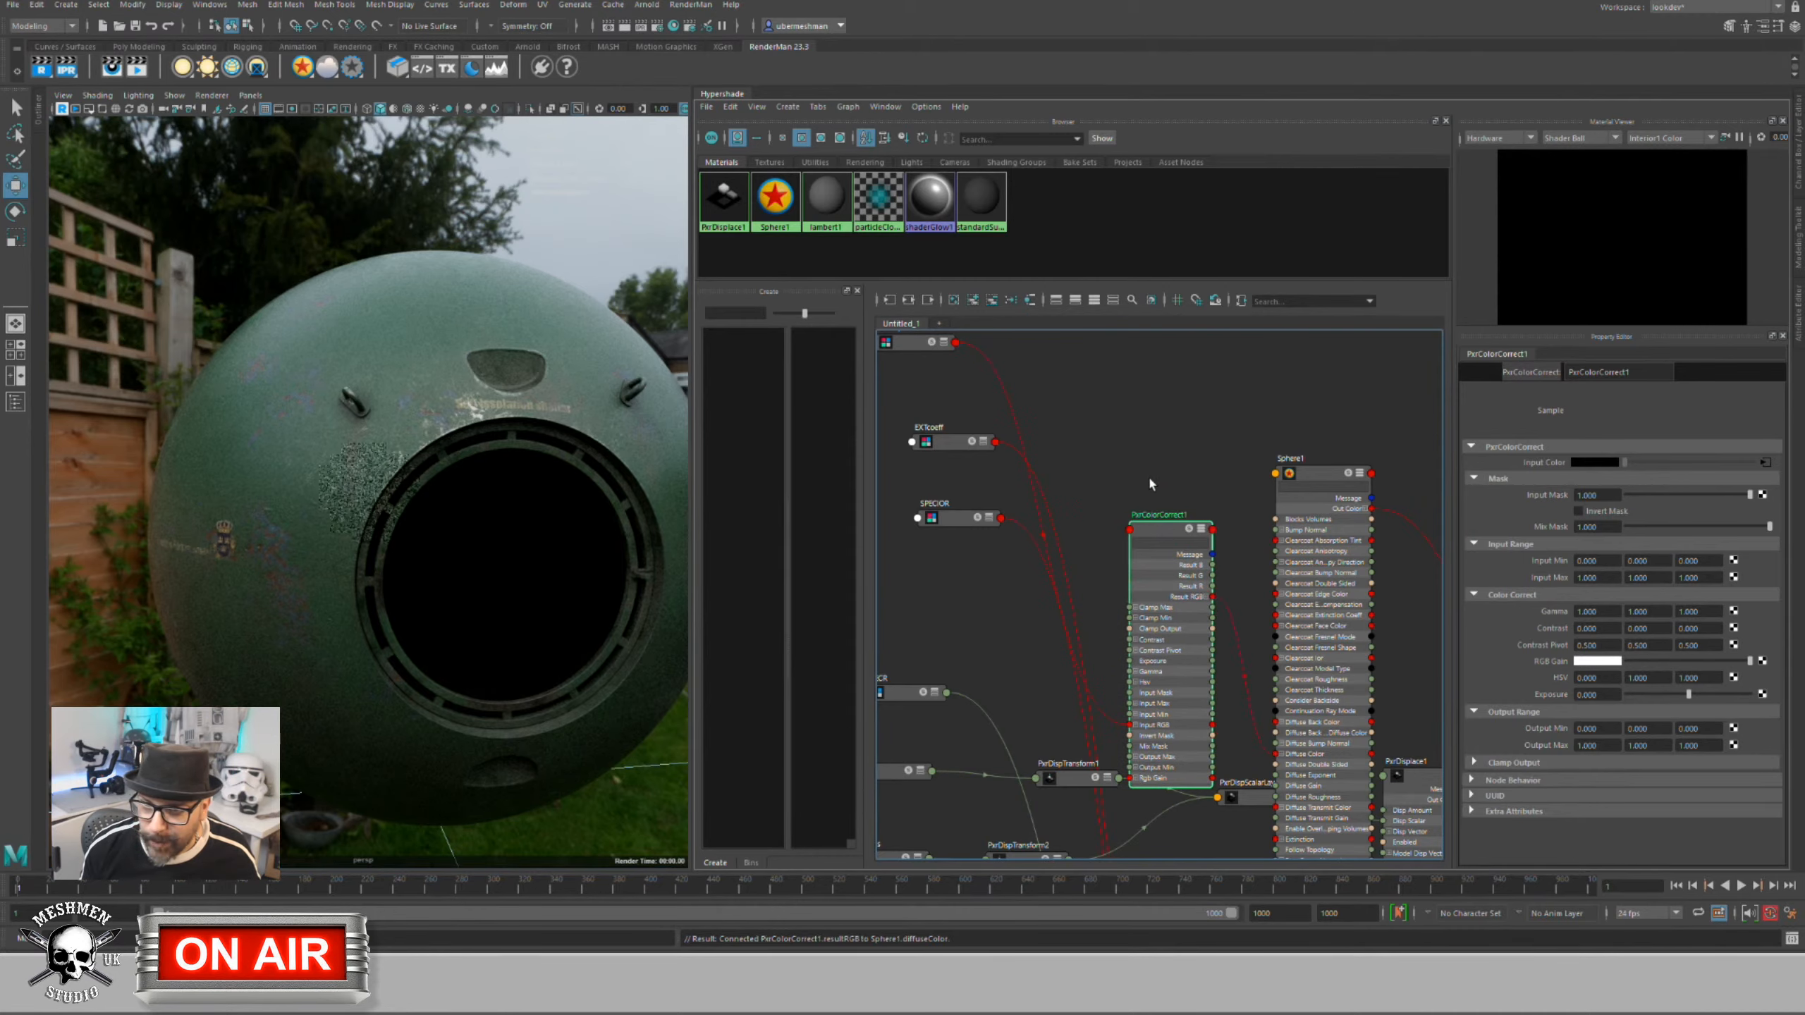
{"action": "left_click_drag", "start_coordinate": [1167, 528], "coordinate": [1132, 365]}
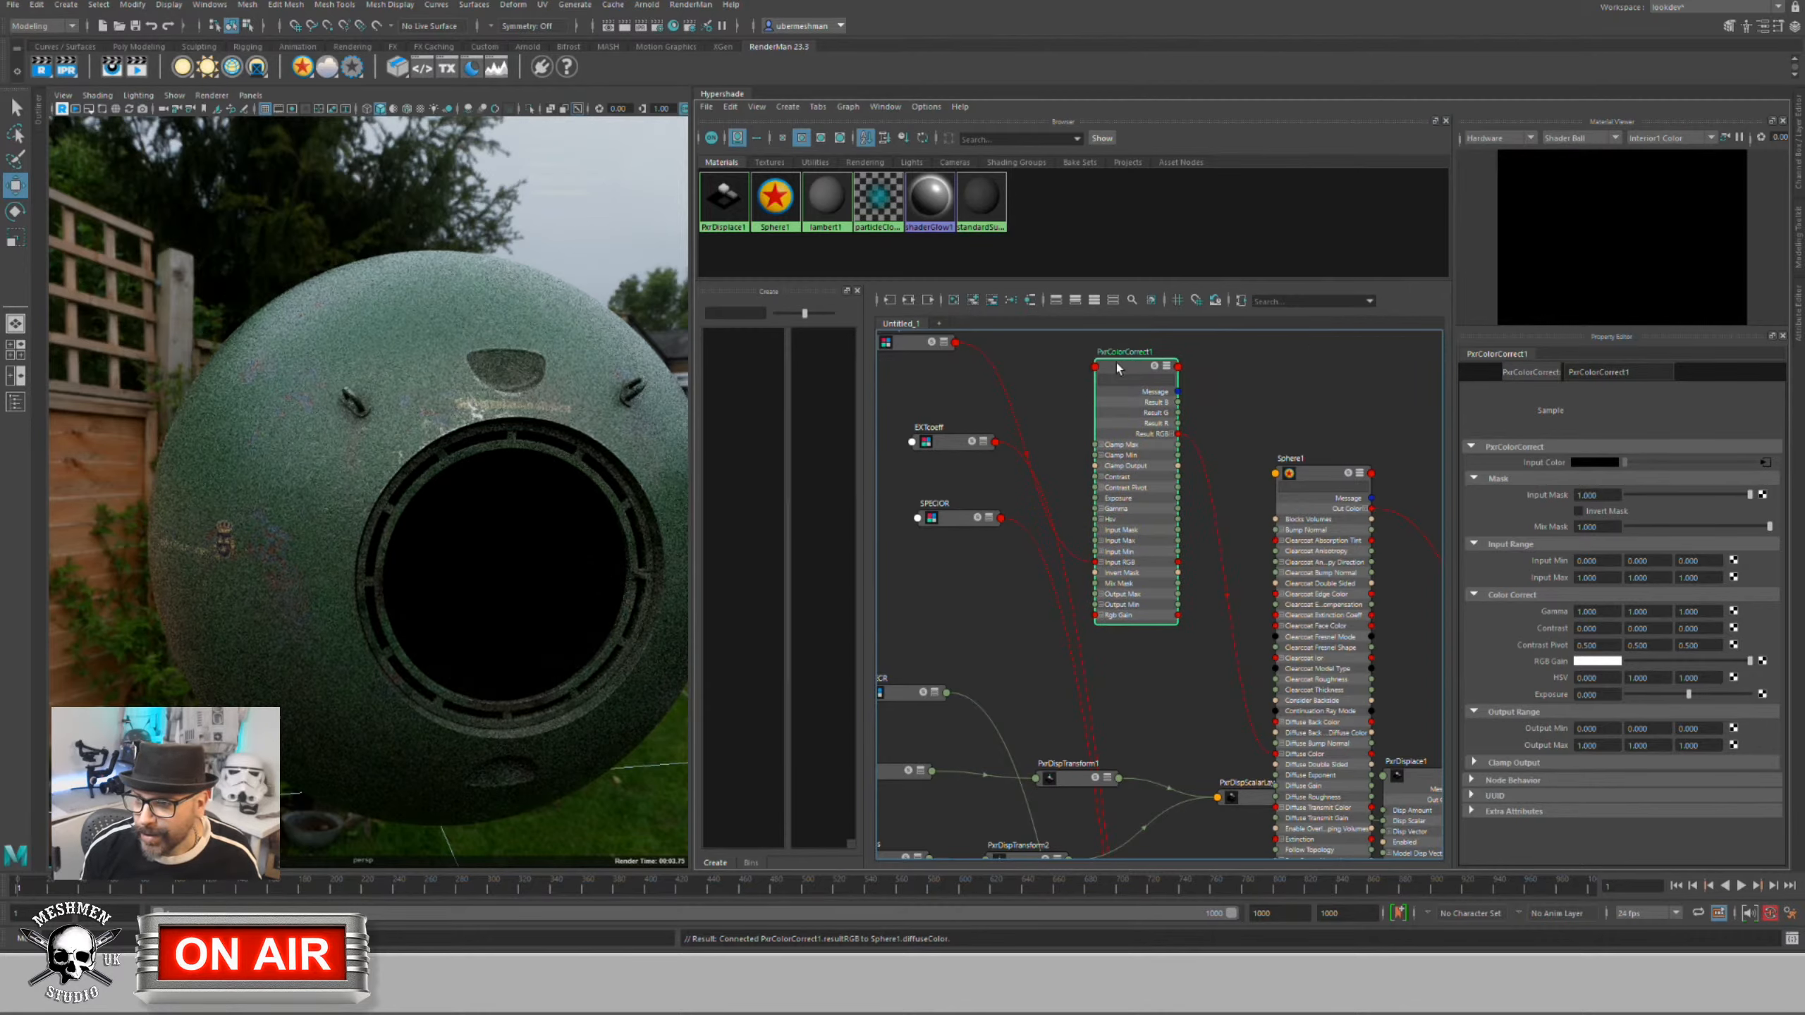
{"action": "key", "text": "1"}
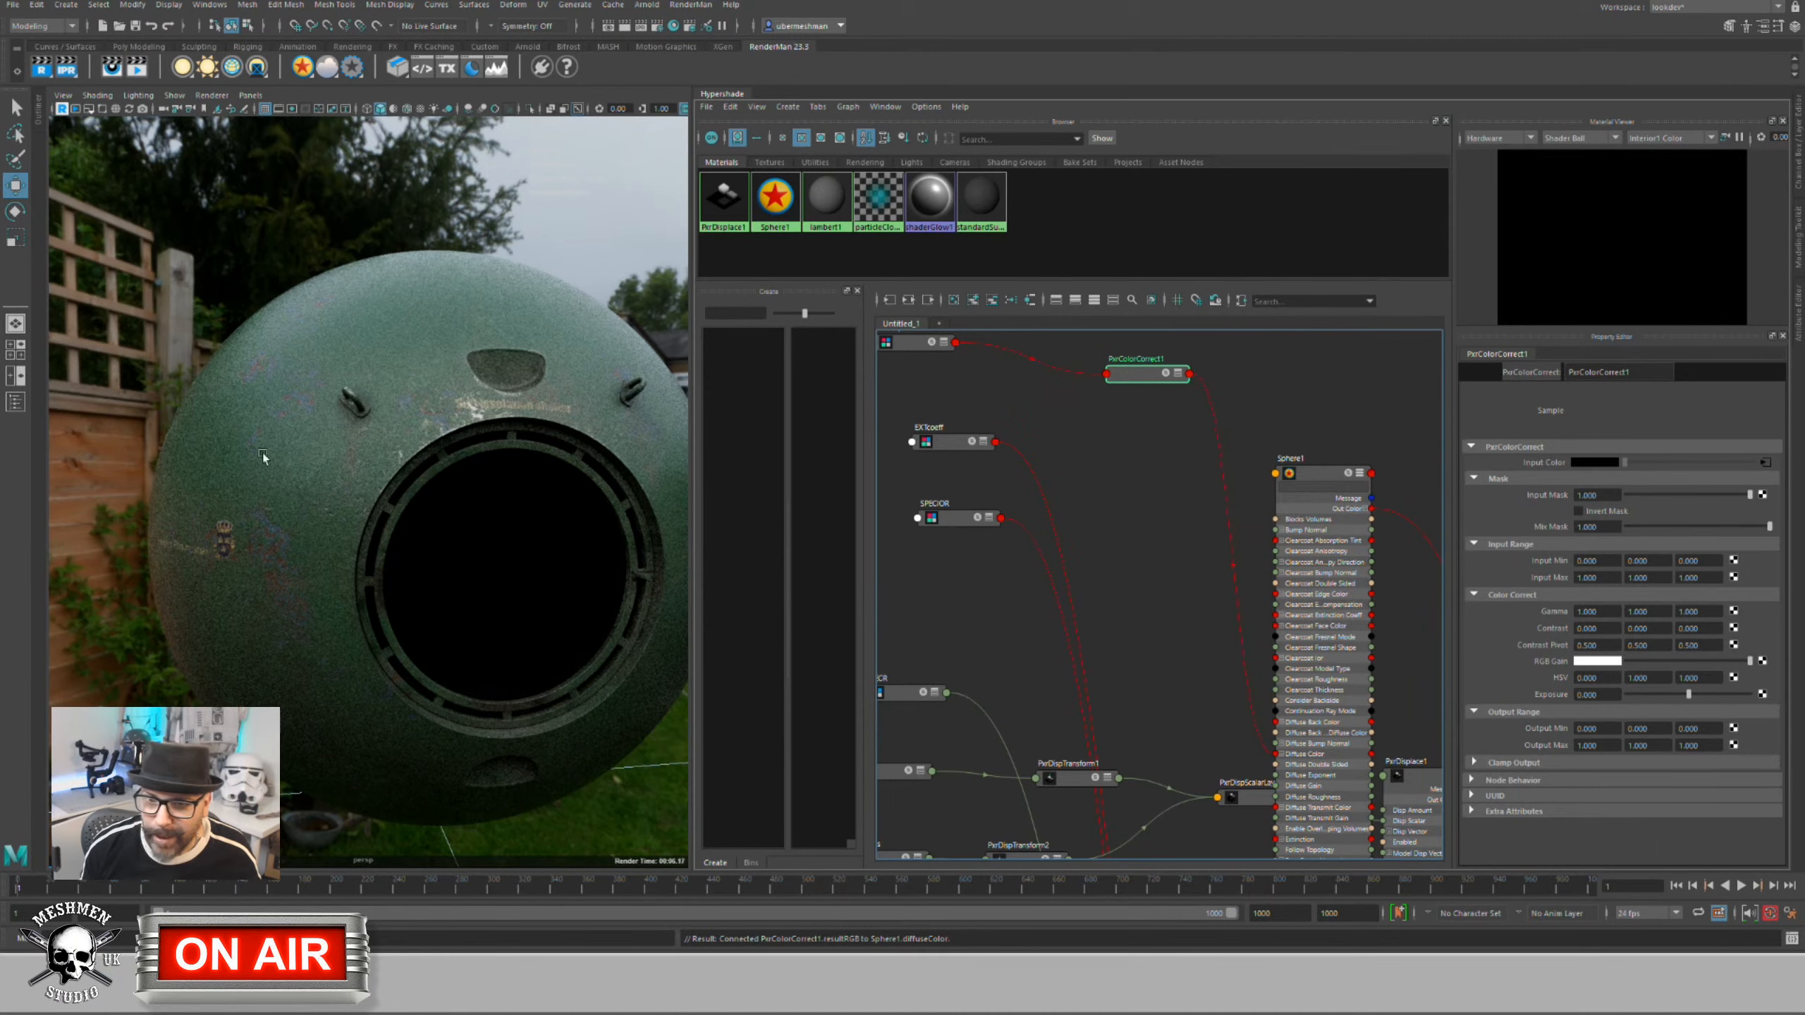
Step: Nudge the PxrColorCorrect1 node slightly in the graph and set its HSV saturation to 0.8
{"action": "right_click_drag", "start_coordinate": [188, 471], "coordinate": [222, 475], "text": "alt"}
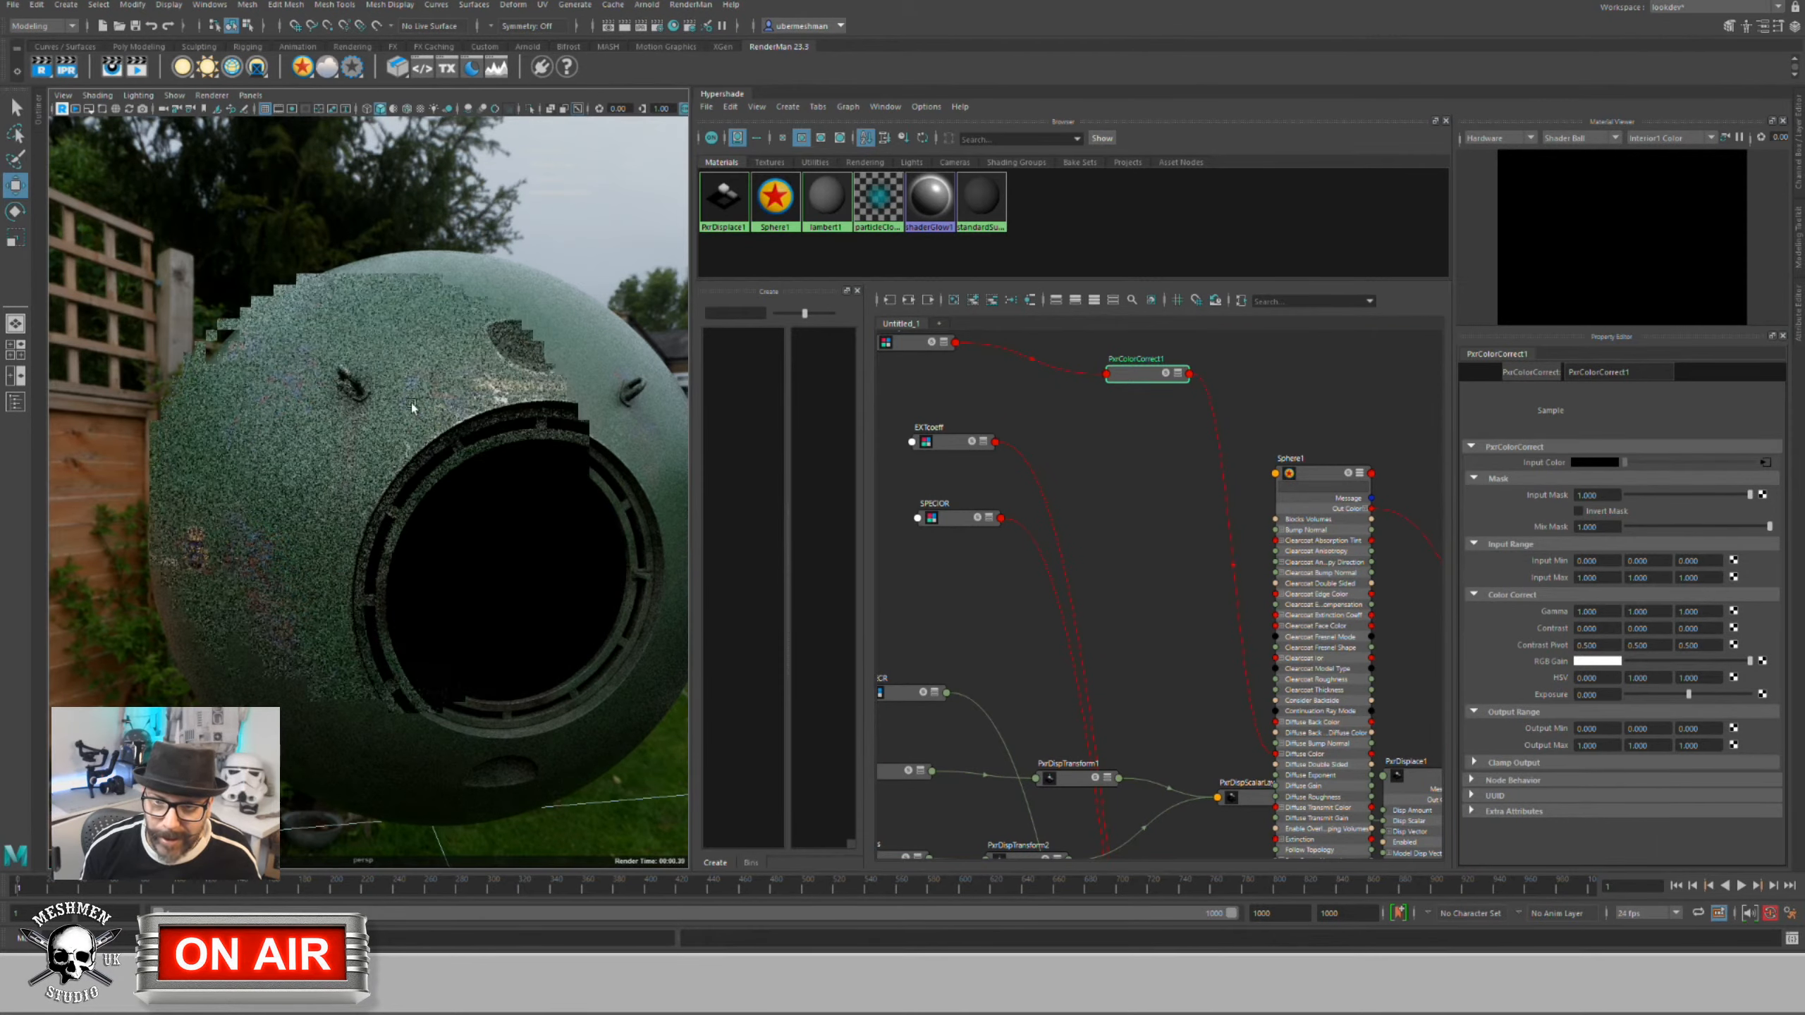
{"action": "left_click_drag", "start_coordinate": [295, 558], "coordinate": [313, 557], "text": "alt"}
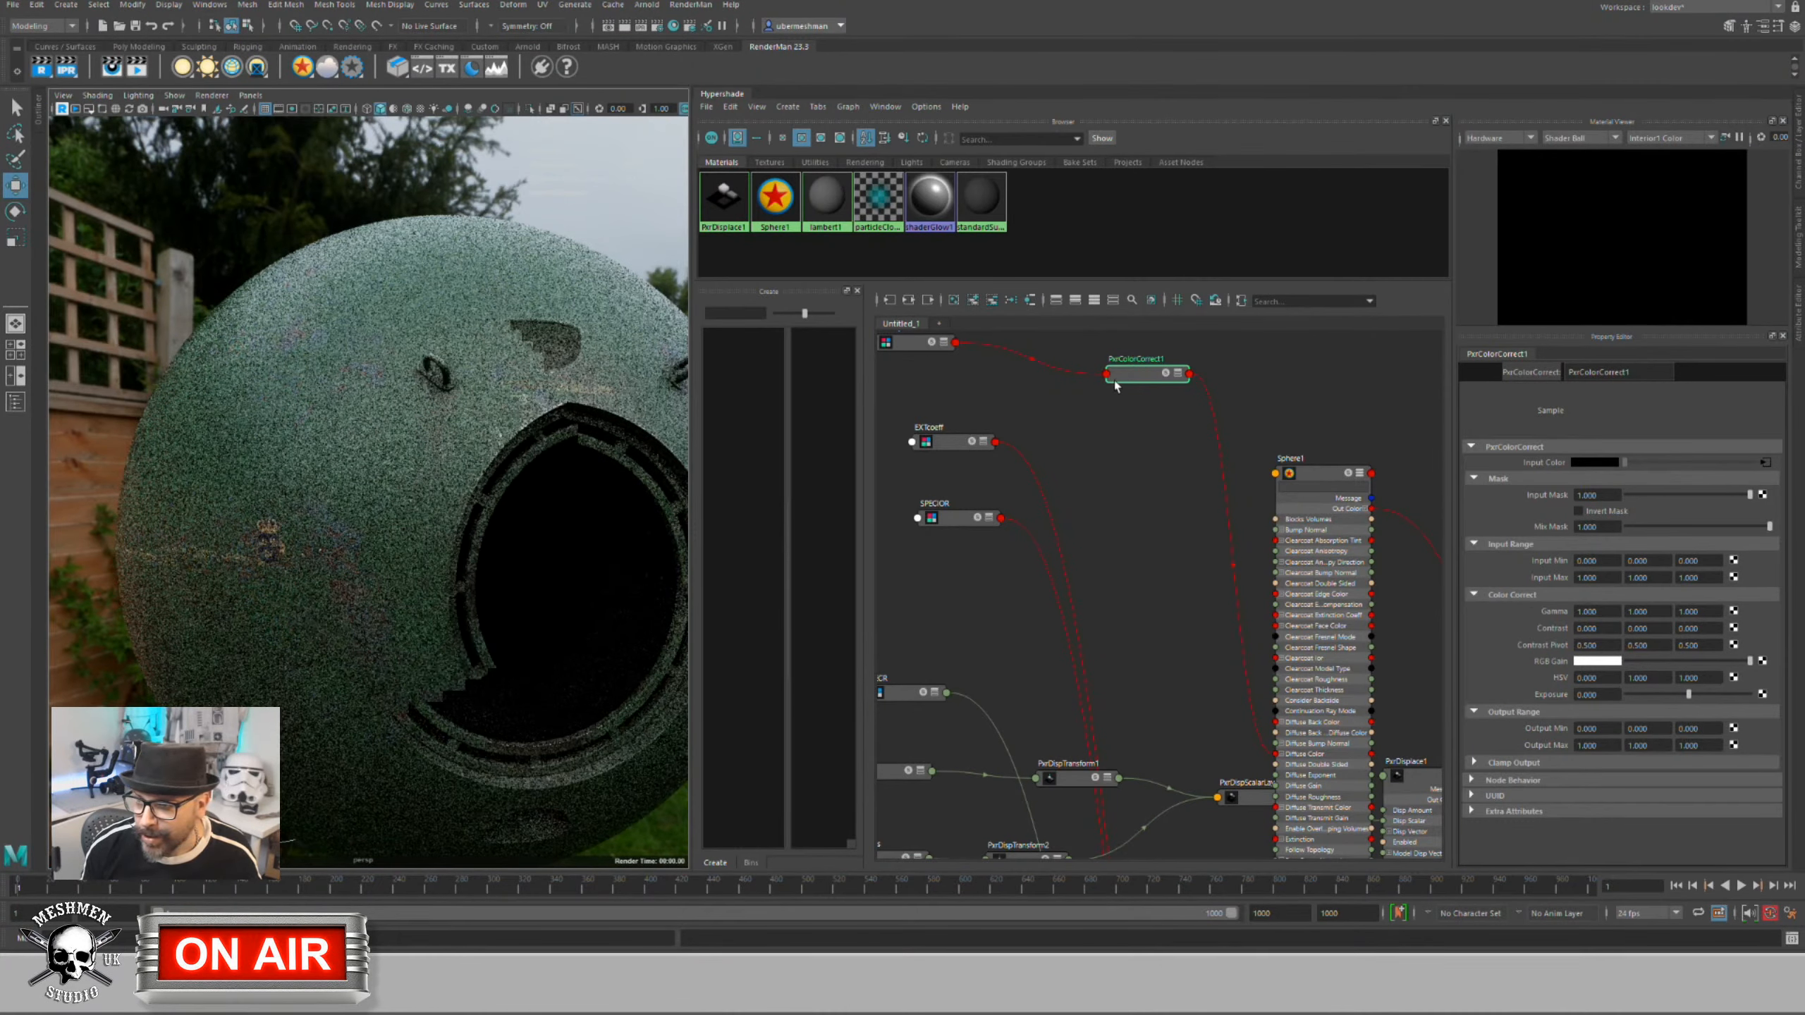
{"action": "left_click_drag", "start_coordinate": [1134, 375], "coordinate": [1120, 375]}
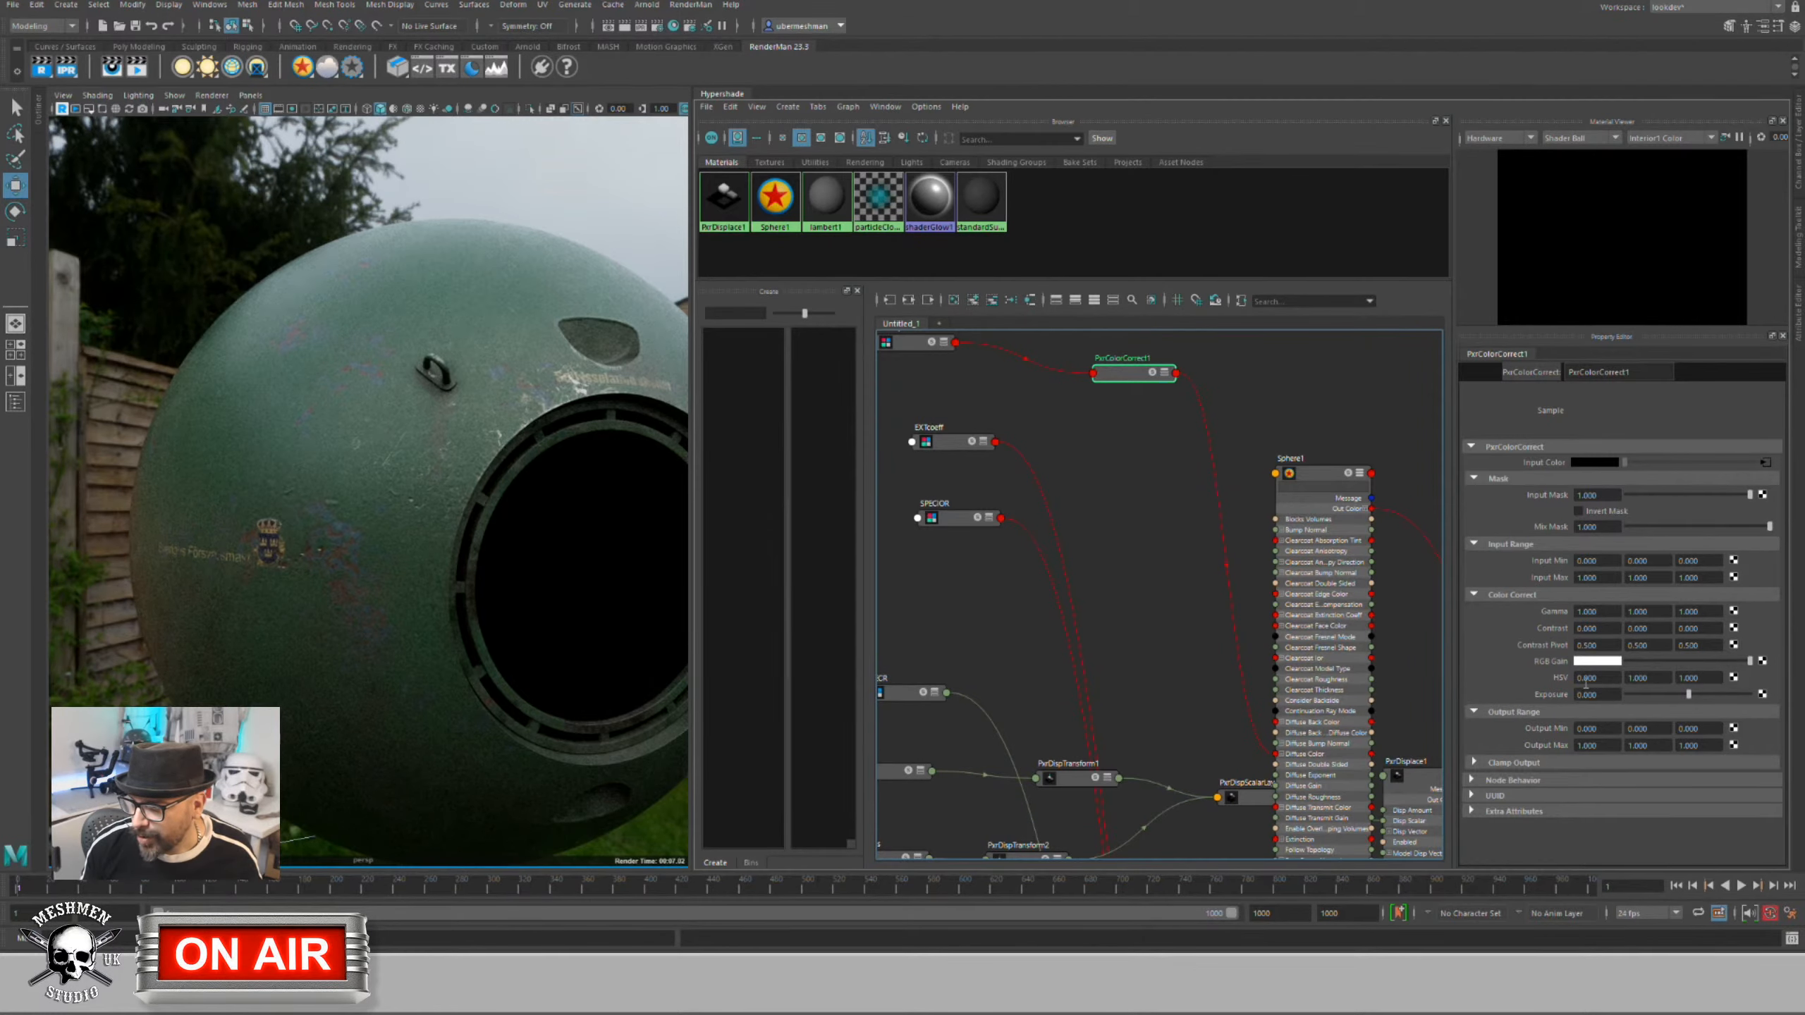
{"action": "double_click", "coordinate": [1643, 678]}
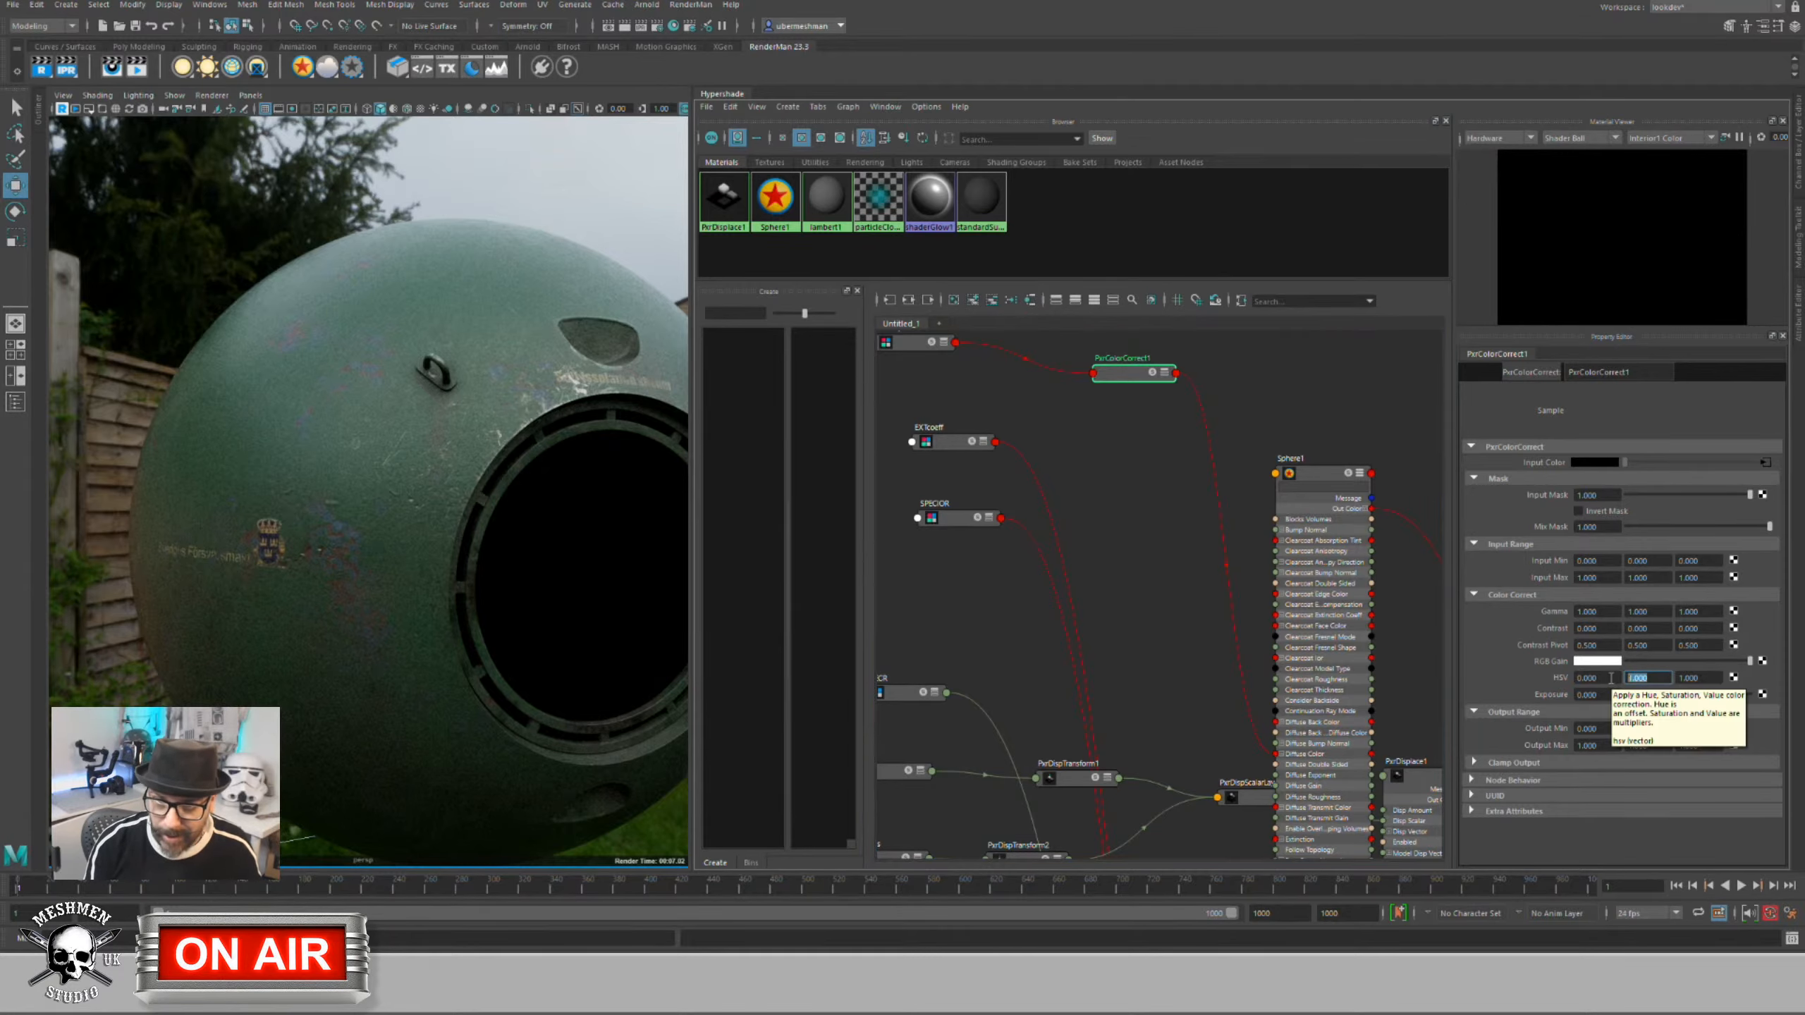
{"action": "type", "text": "0"}
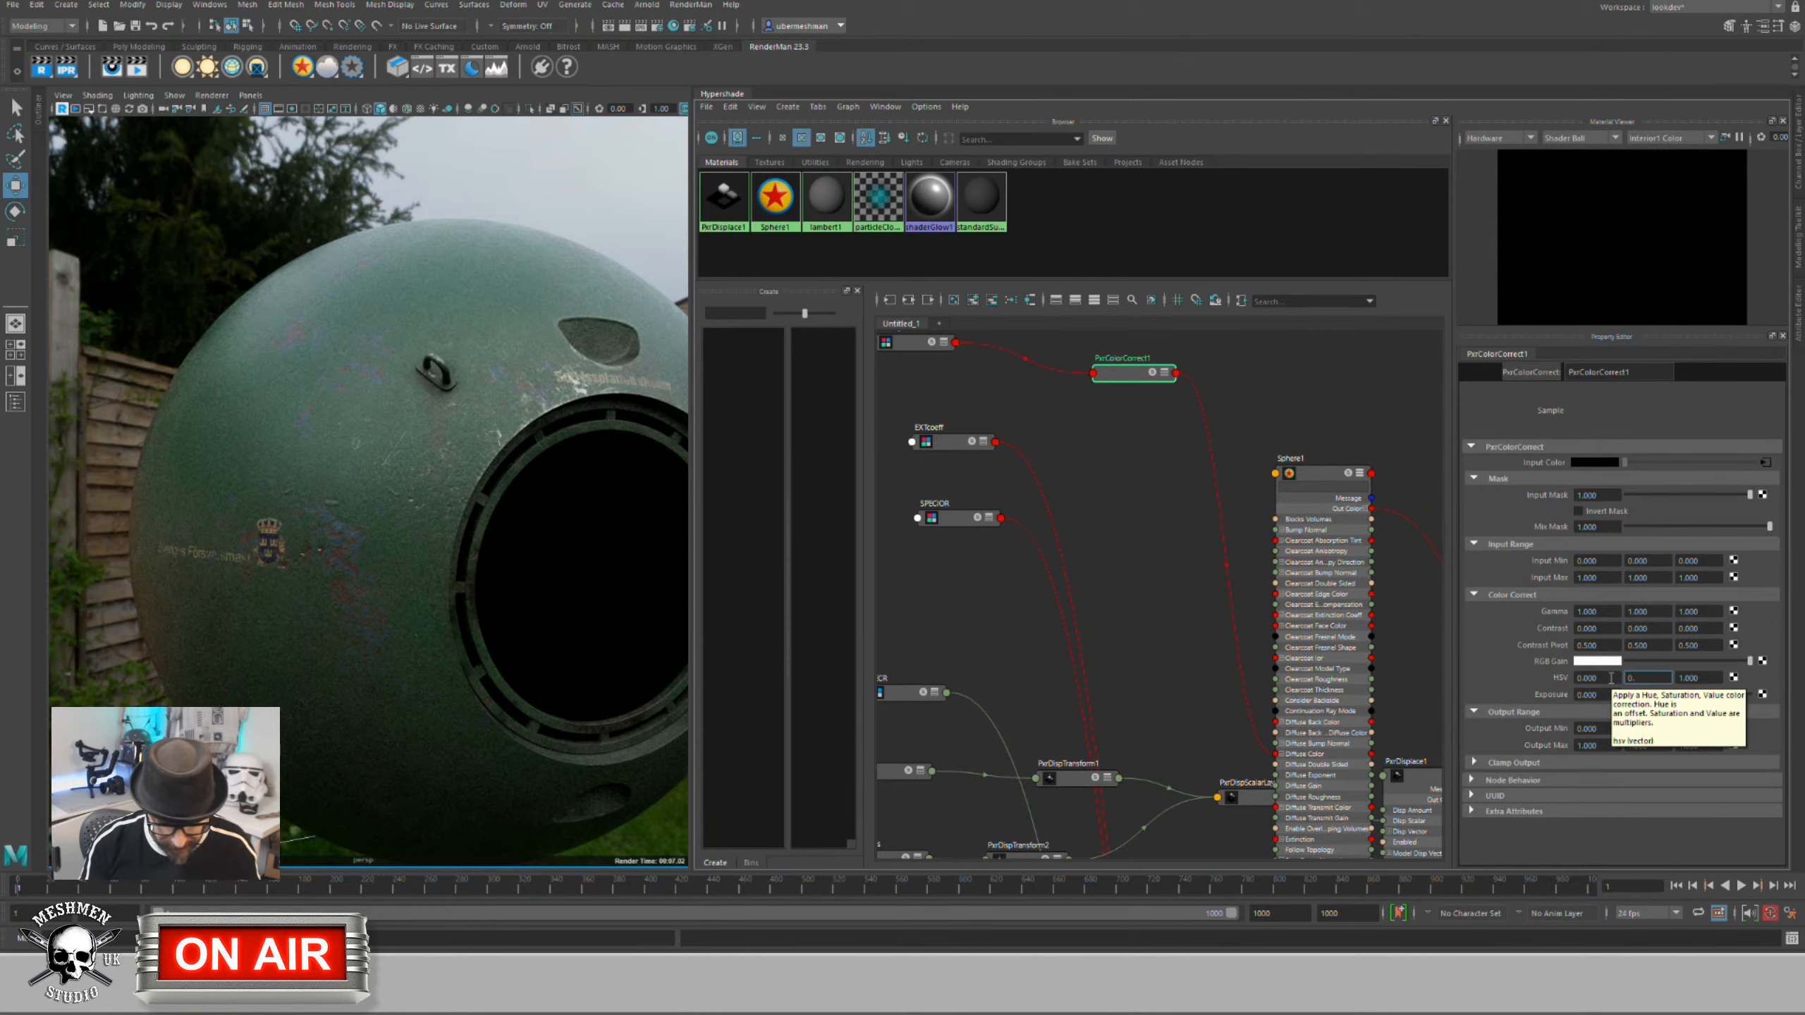
{"action": "type", "text": ".8"}
{"action": "key", "text": "Return"}
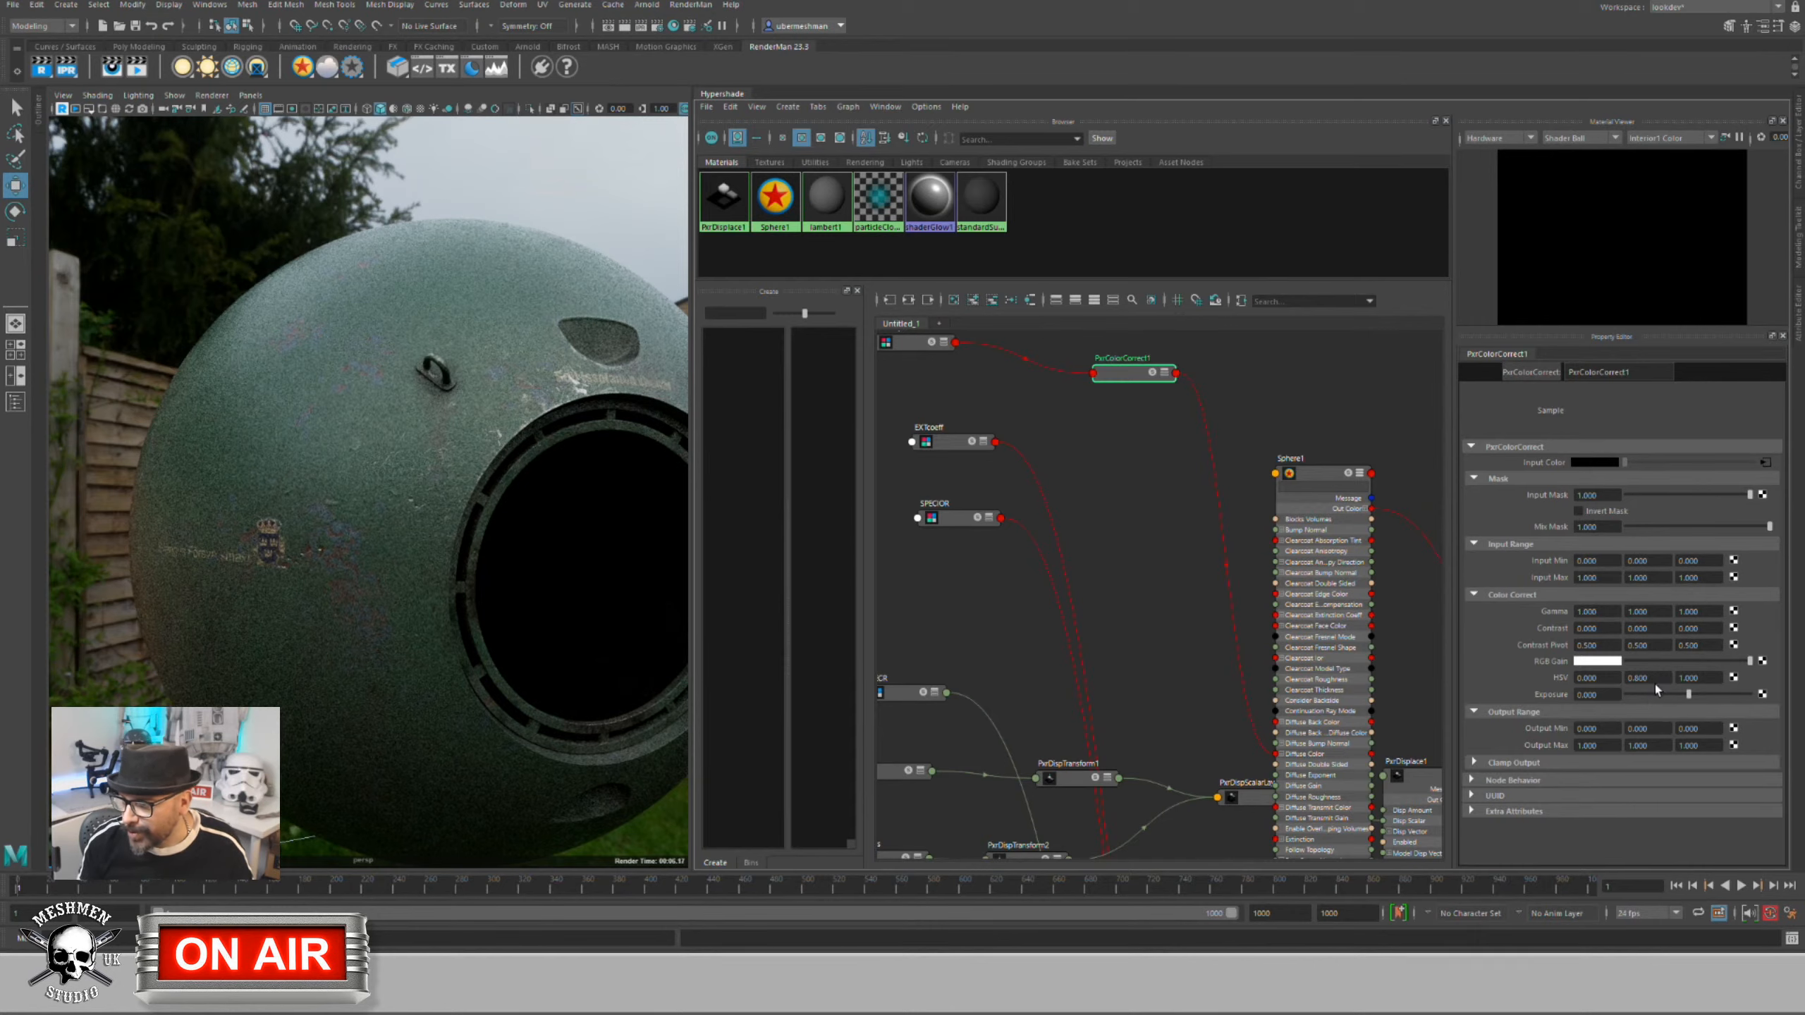
Step: Try an HSV saturation of 0 on the color correct node and return it to 0.8
{"action": "left_click", "coordinate": [1645, 677]}
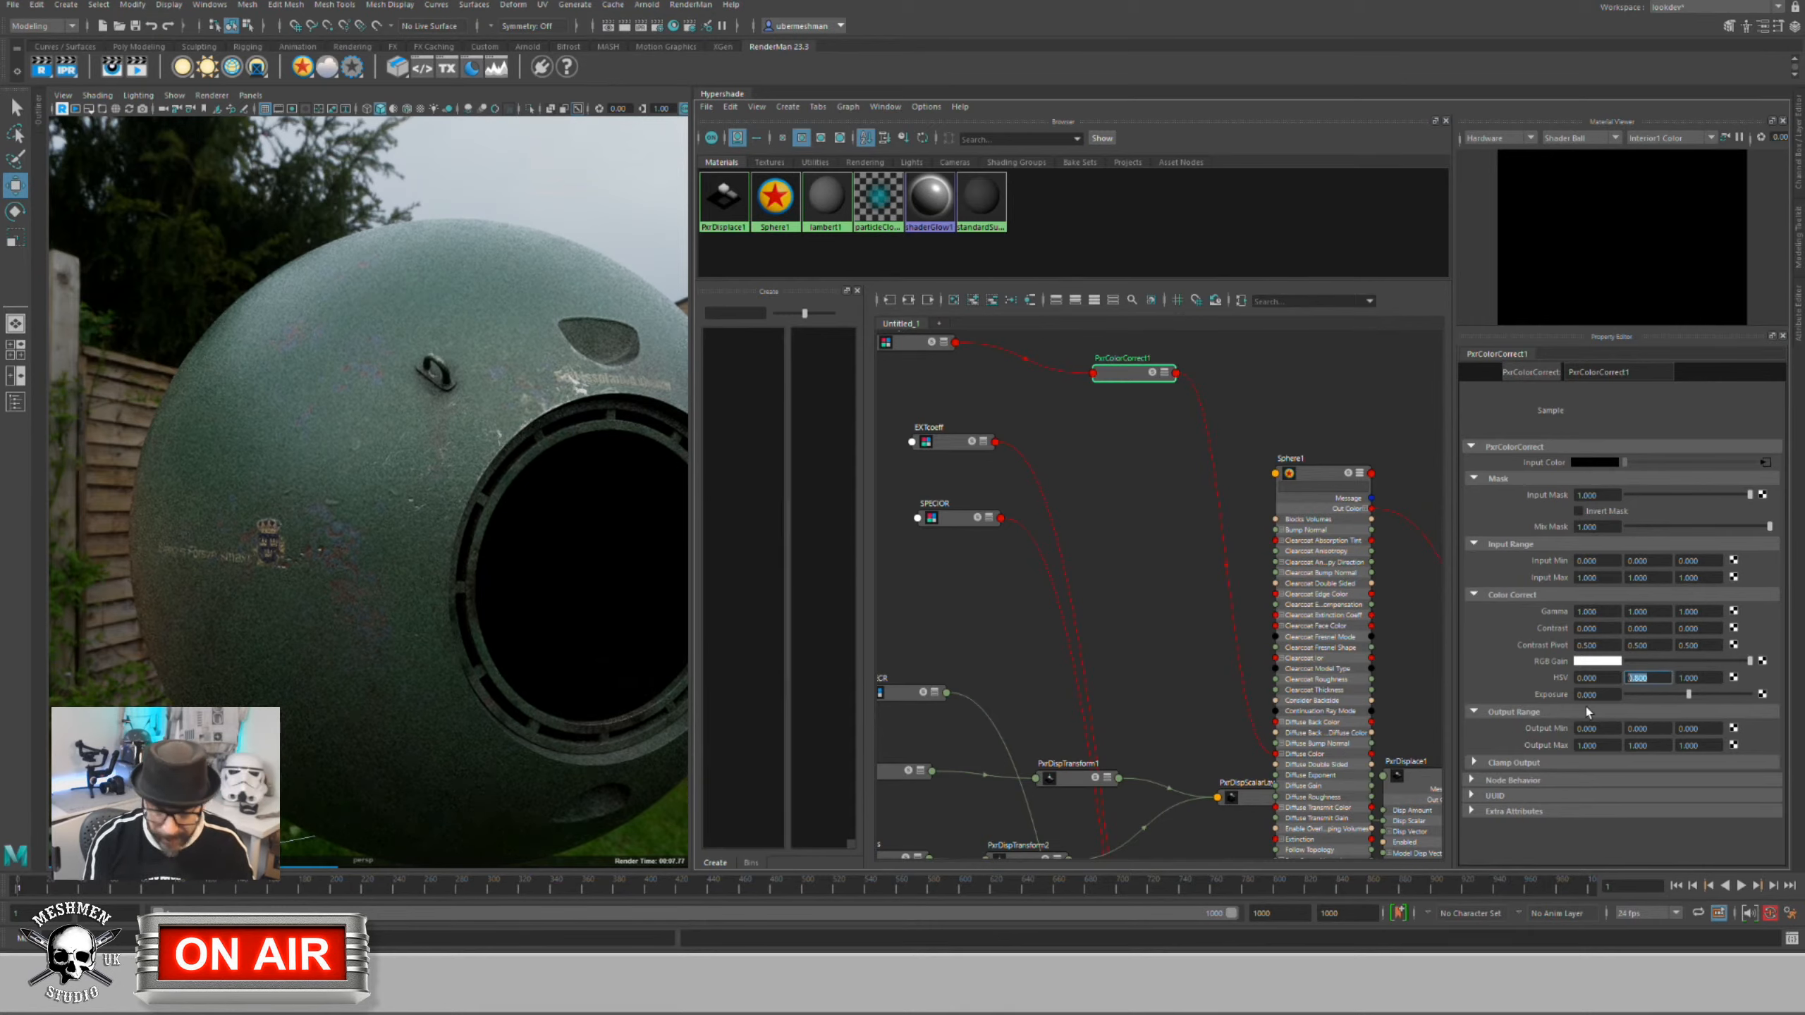
{"action": "type", "text": "0"}
{"action": "key", "text": "Return"}
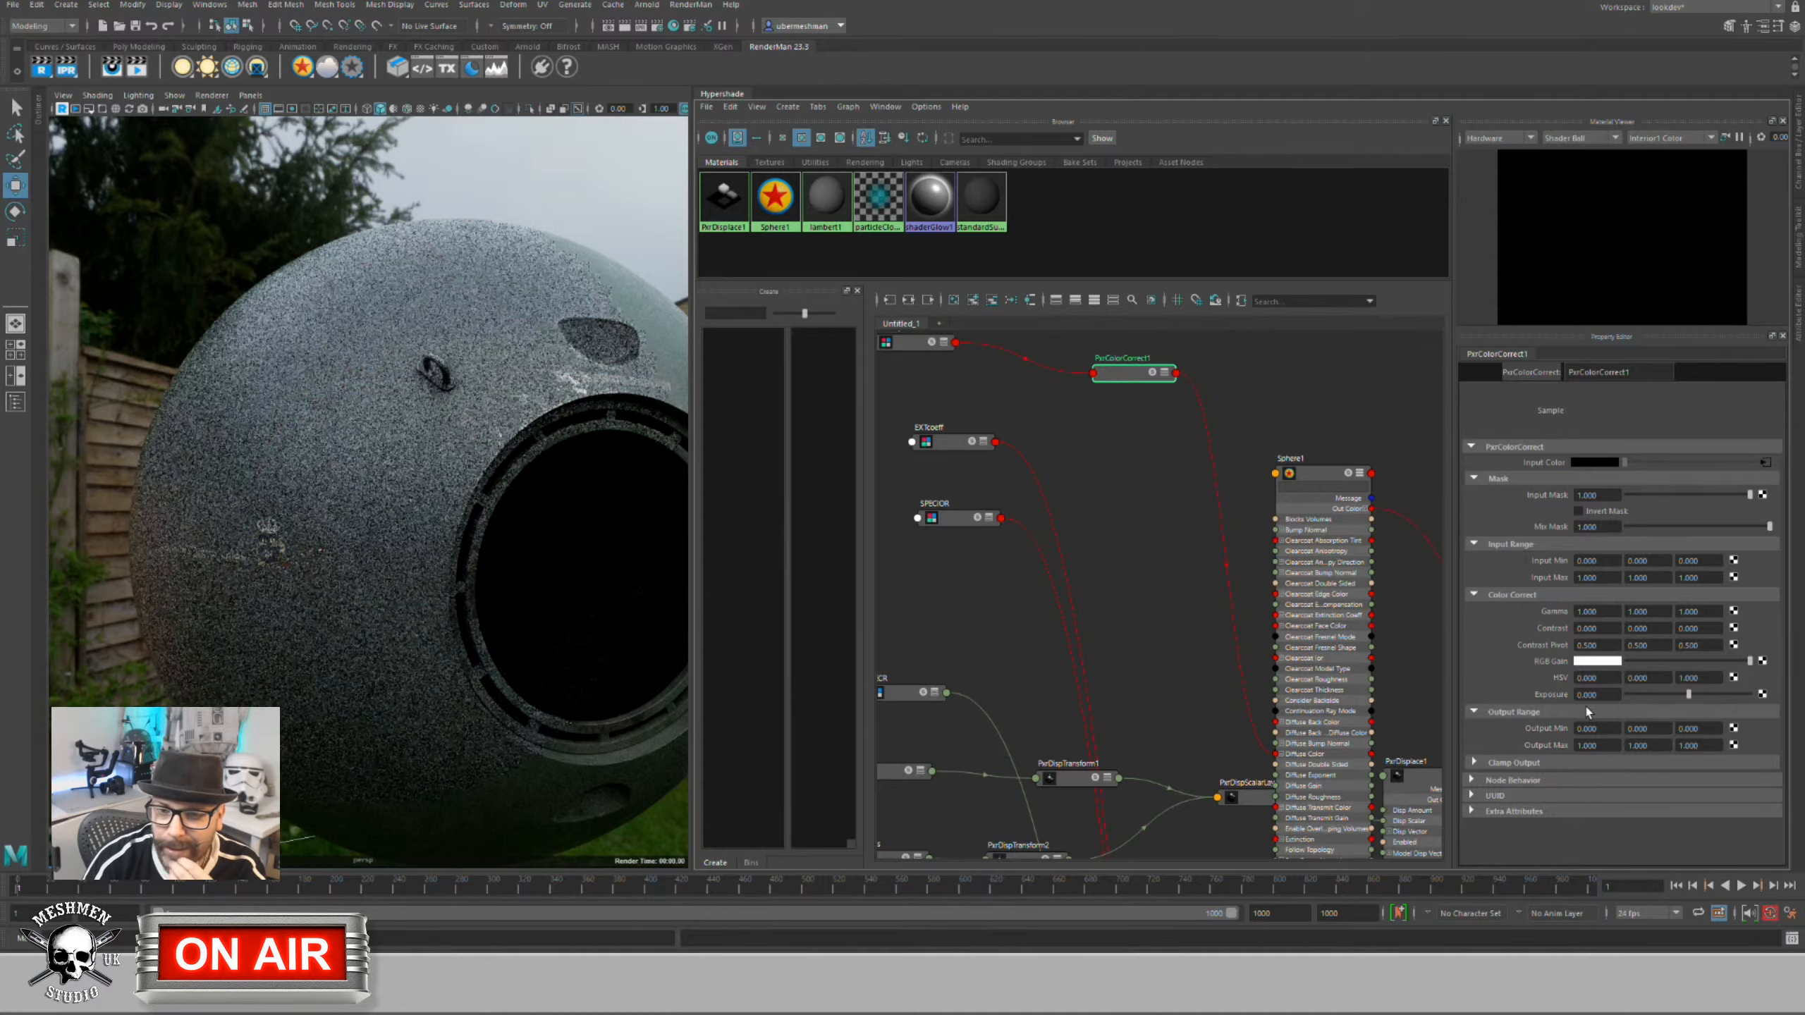
{"action": "left_click", "coordinate": [1647, 679]}
{"action": "type", "text": "0"}
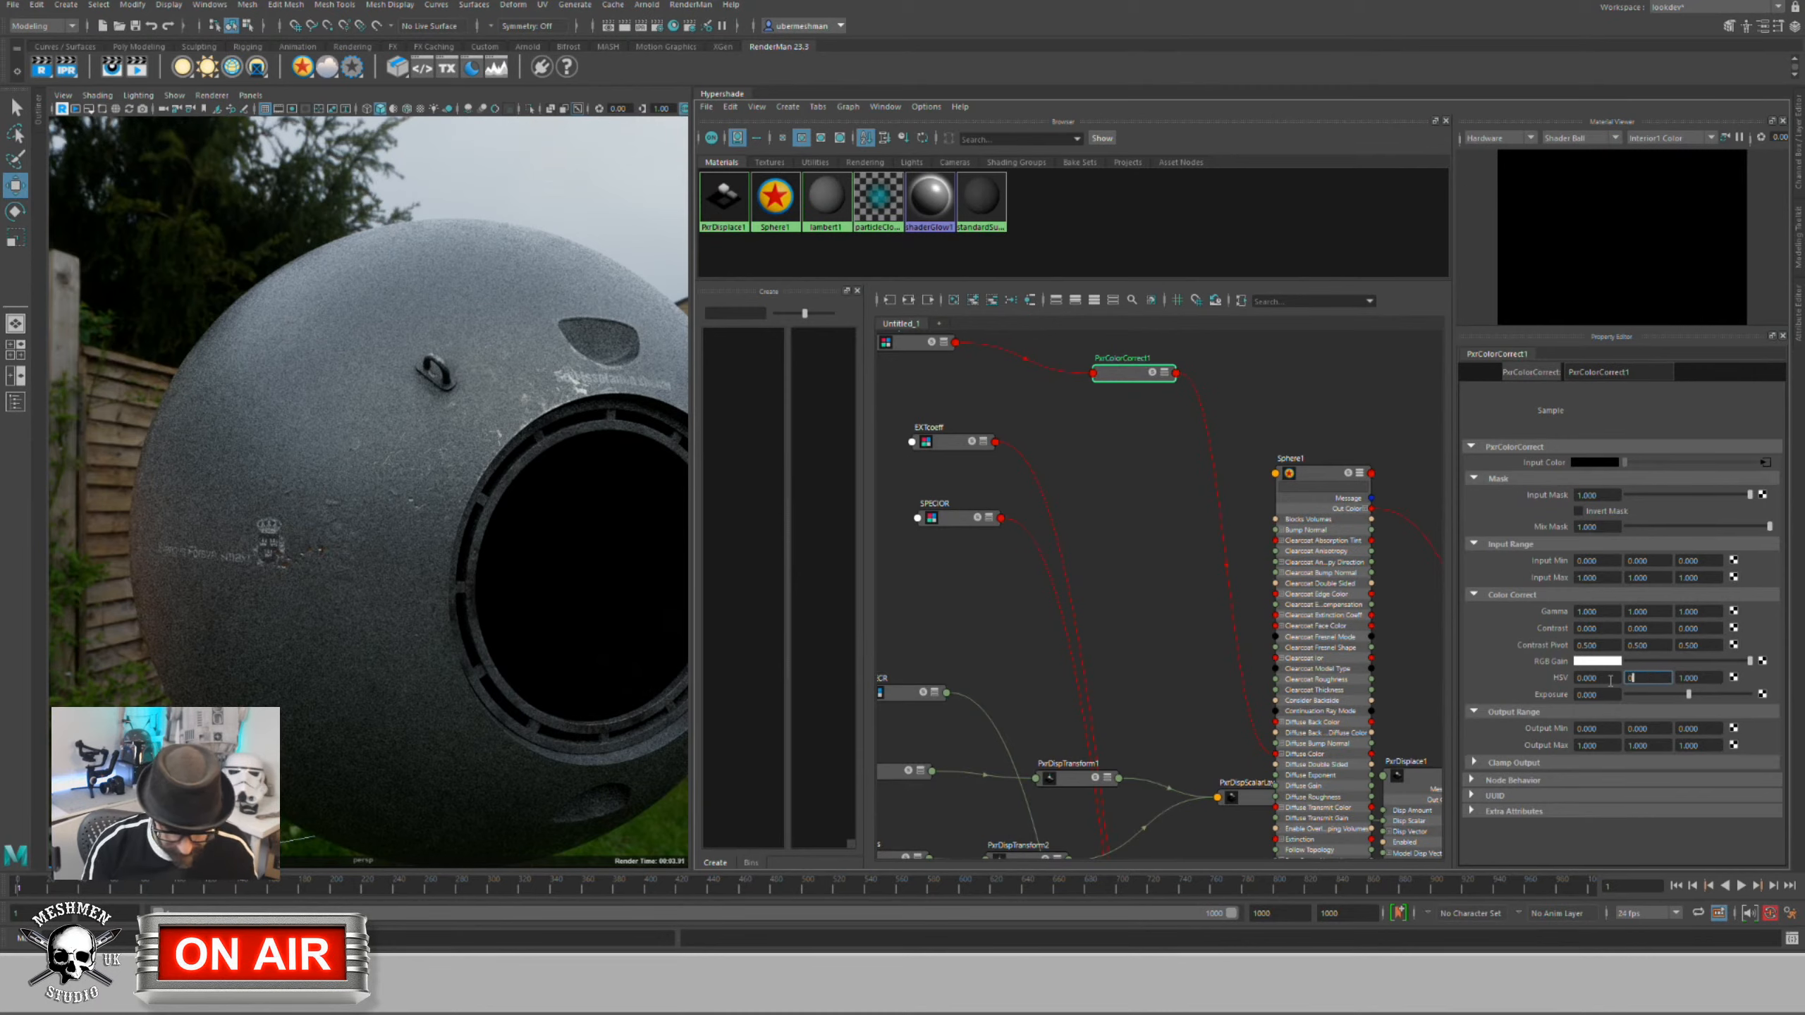
{"action": "type", "text": ".8"}
{"action": "key", "text": "Return"}
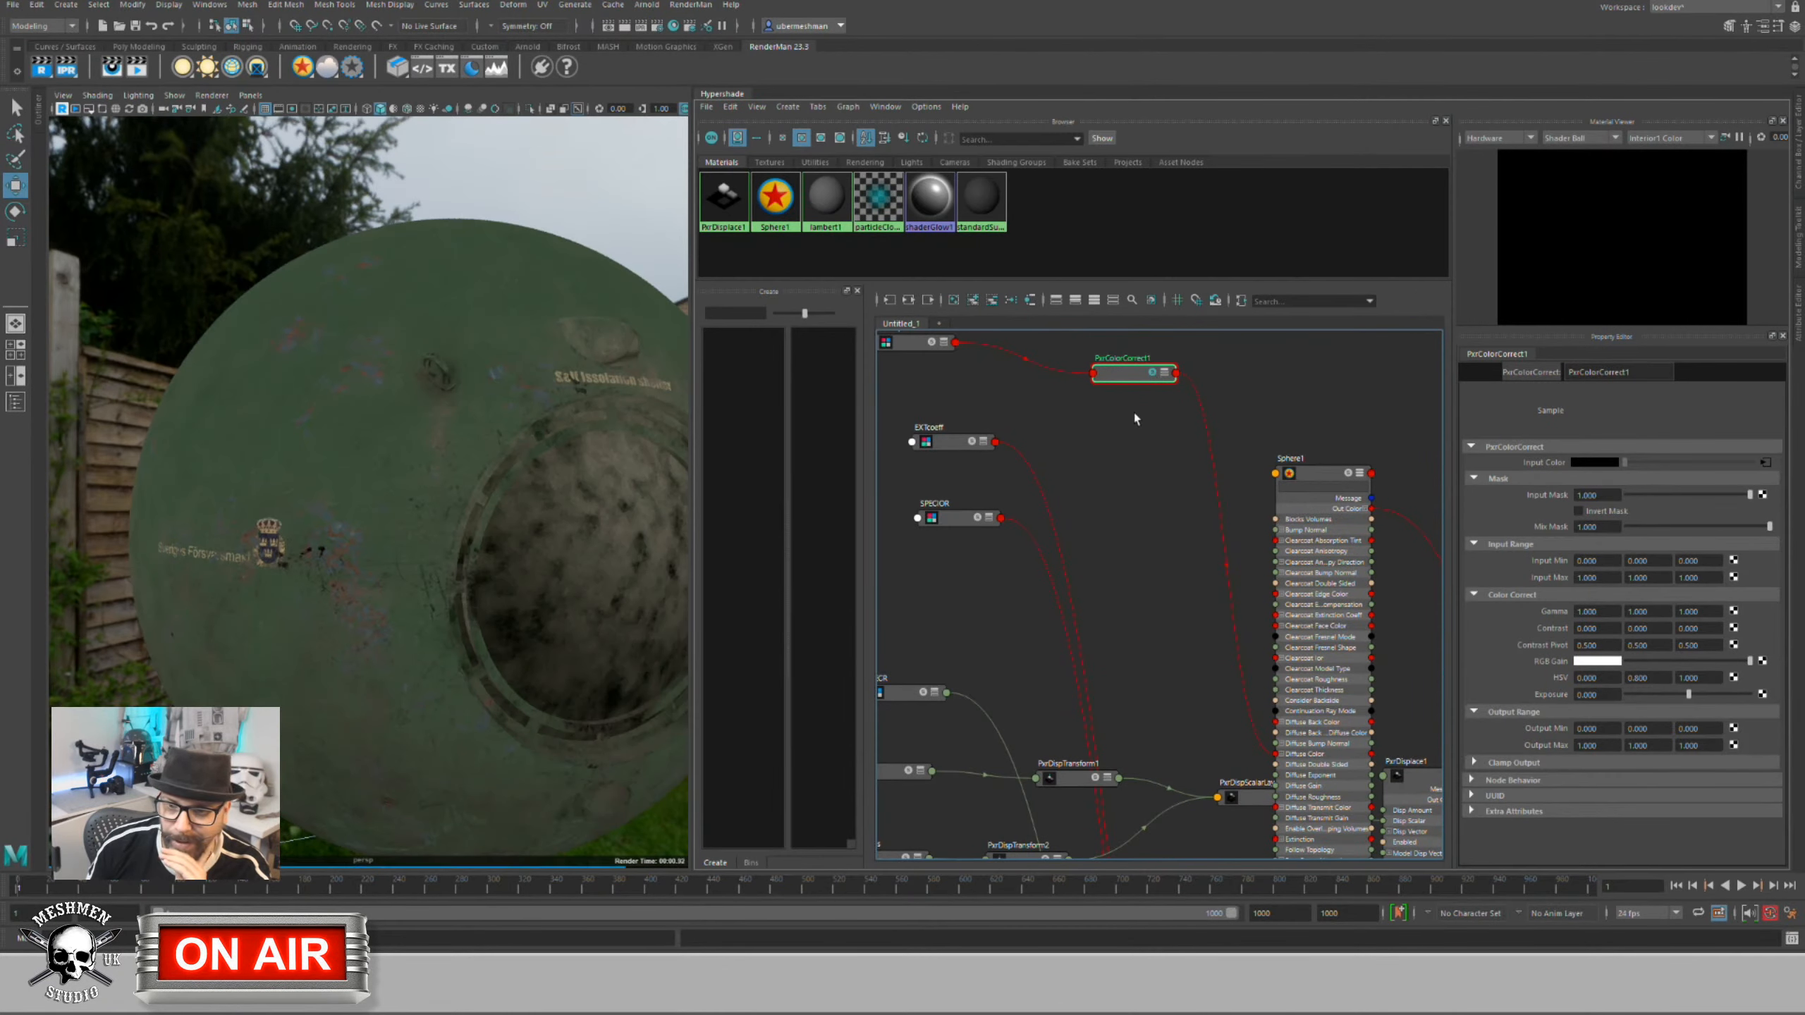
Step: Set the color correct node's HSV saturation to 0.7 and turn off its solo preview to render the full shader
{"action": "left_click_drag", "start_coordinate": [445, 591], "coordinate": [389, 554], "text": "alt"}
{"action": "scroll", "coordinate": [410, 555], "scroll_direction": "up", "scroll_amount": 6}
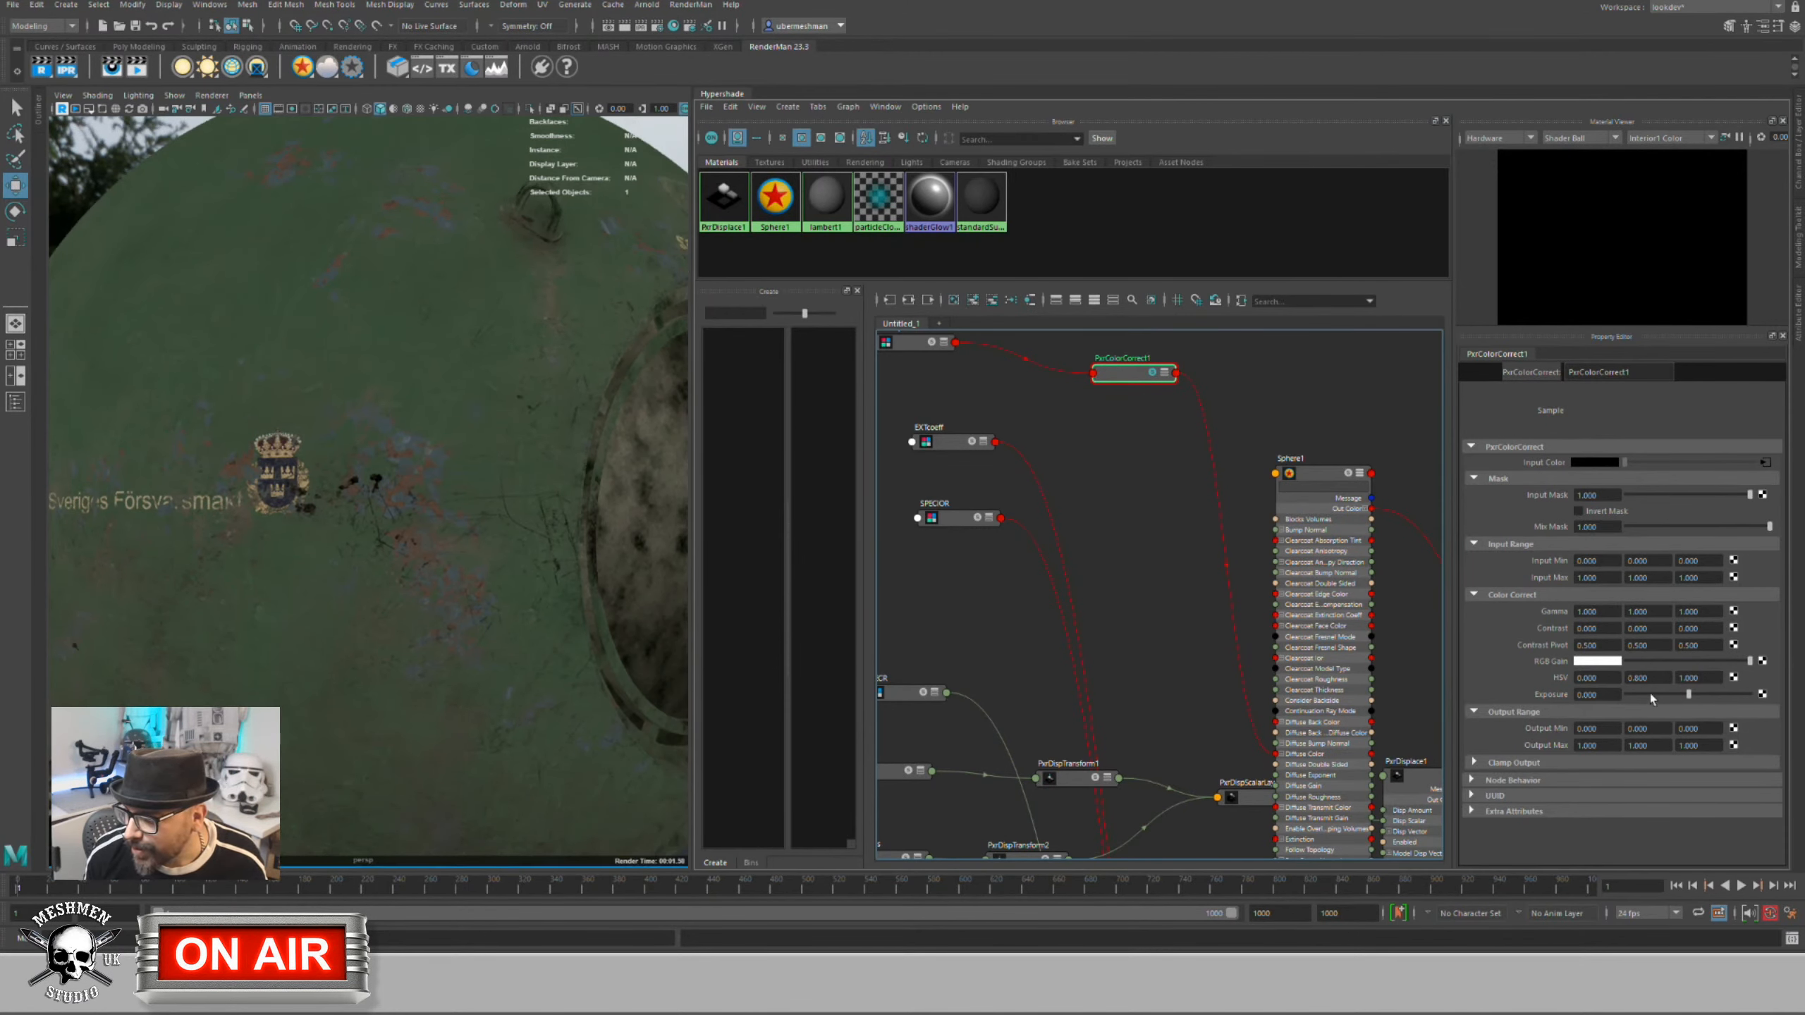
{"action": "double_click", "coordinate": [1635, 678]}
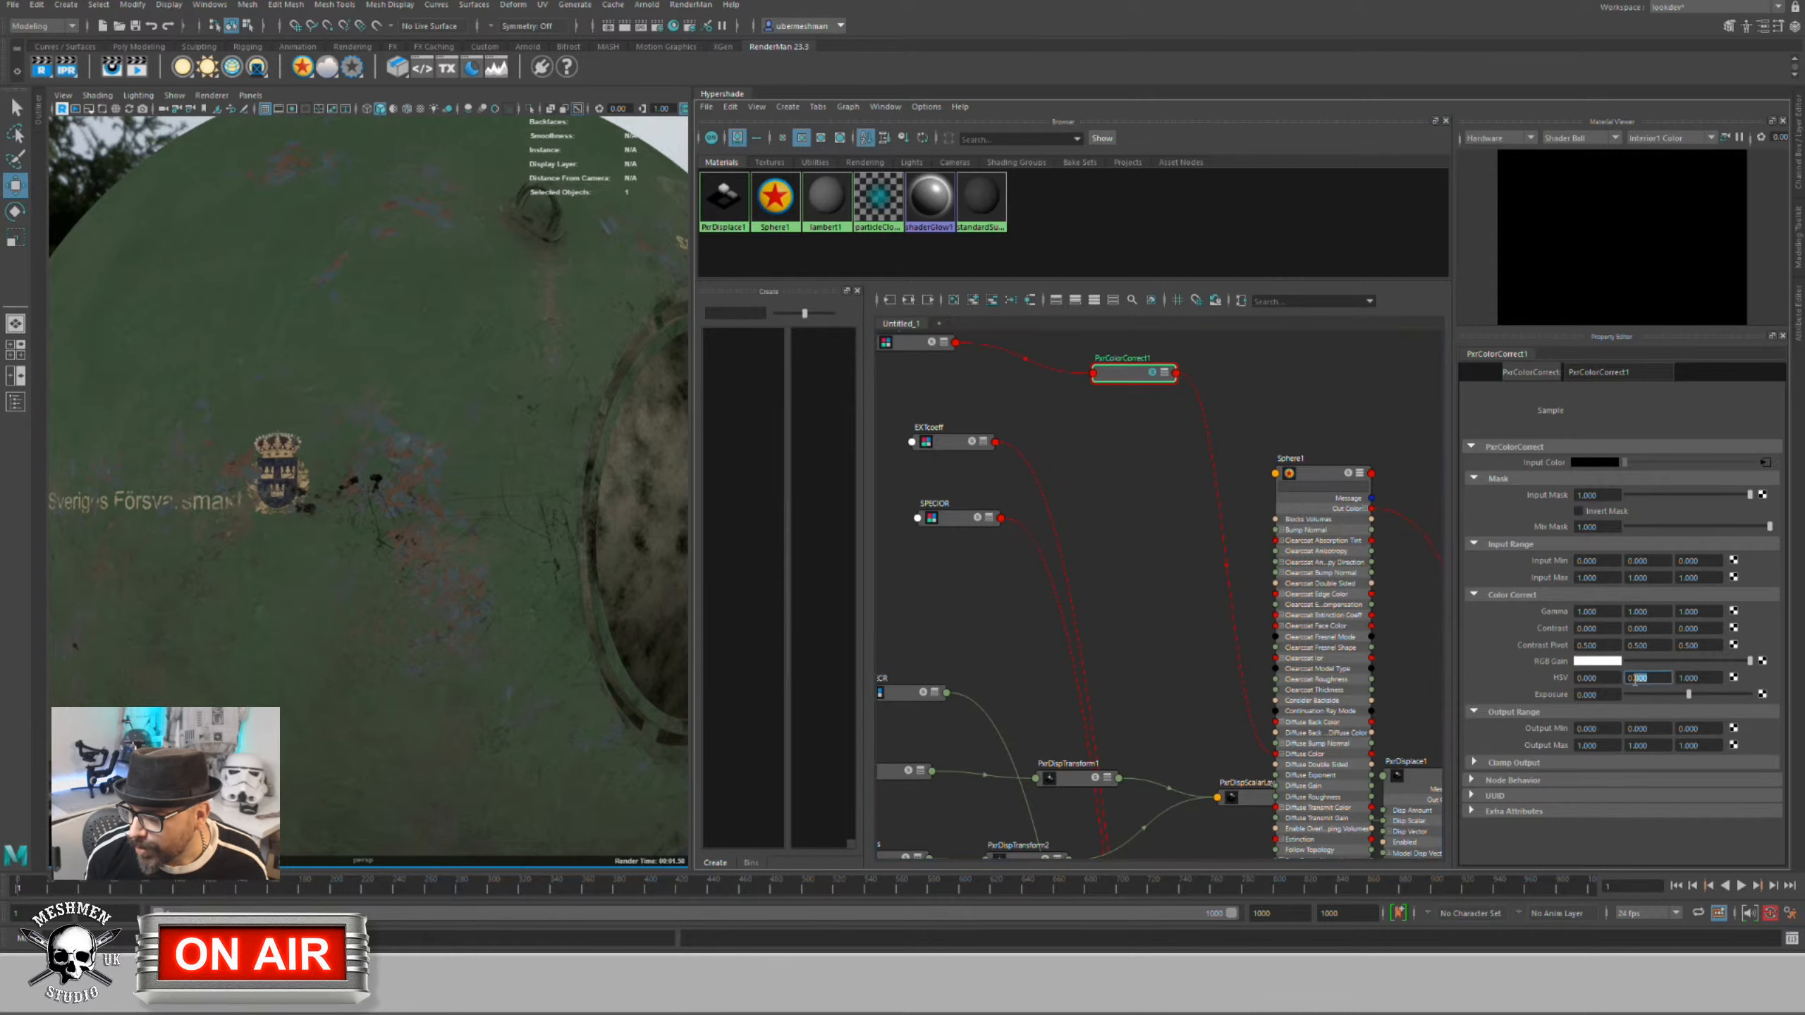
{"action": "type", "text": "7"}
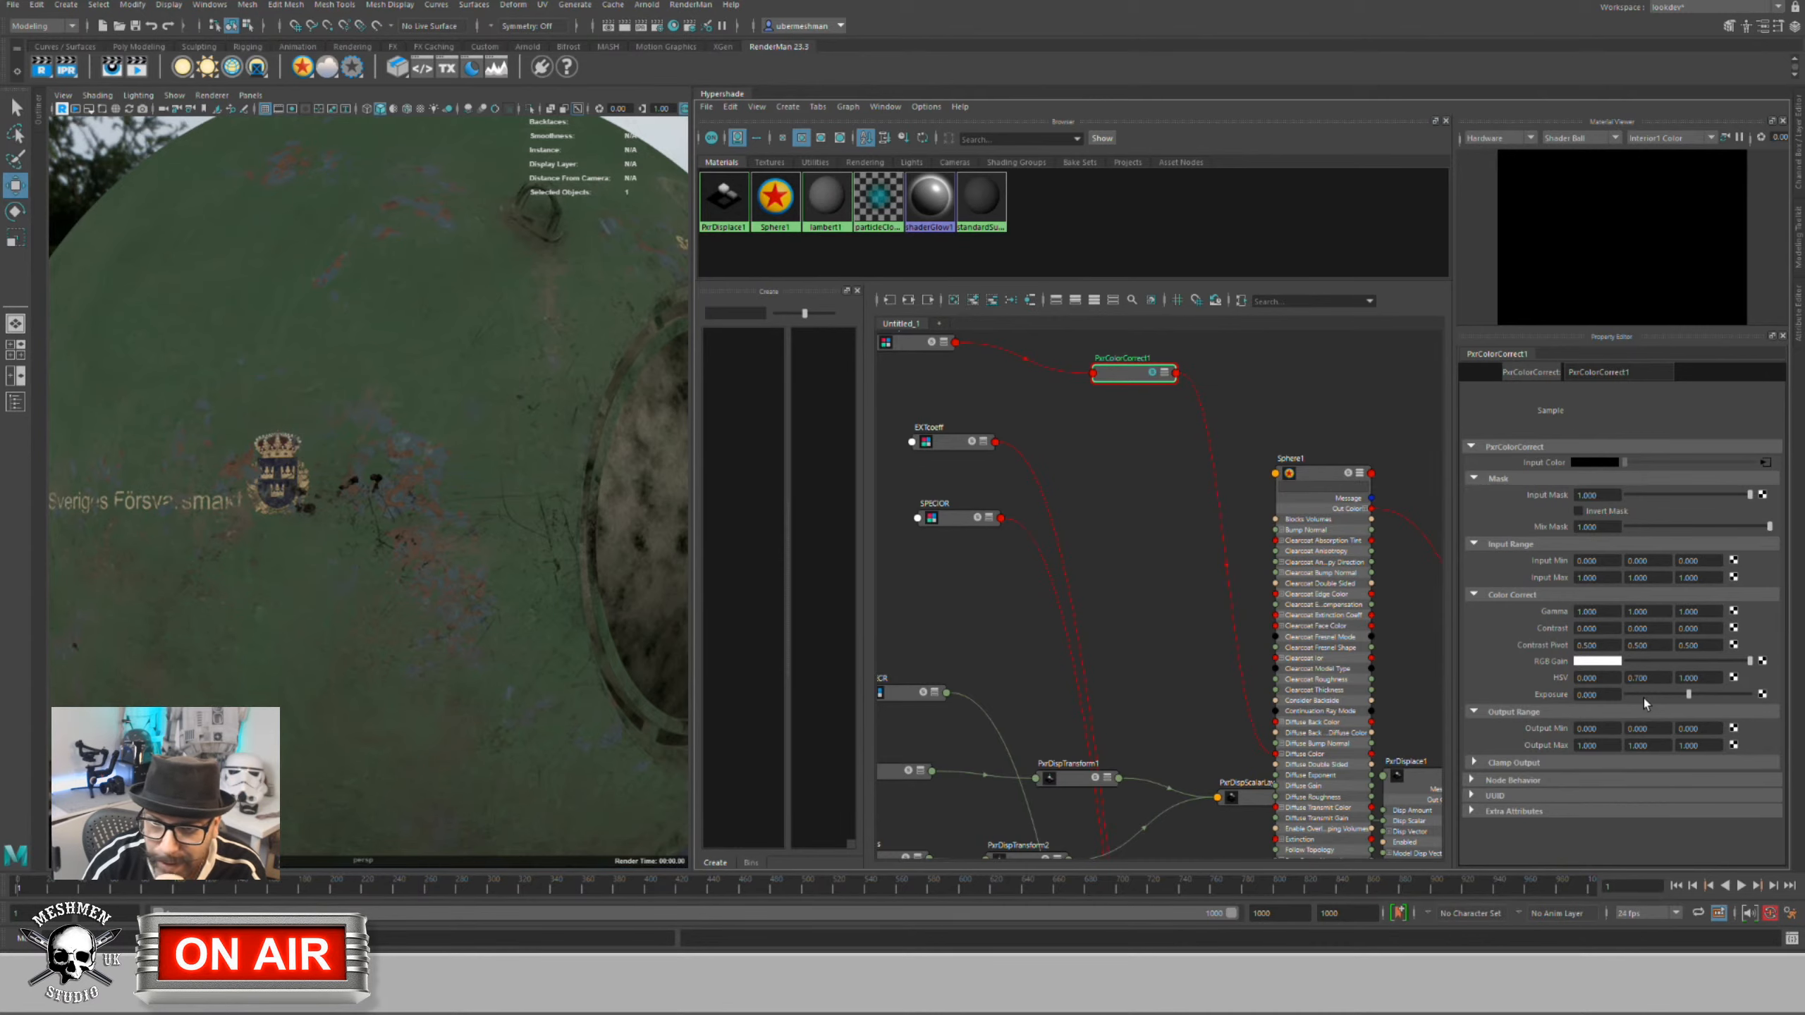
{"action": "left_click", "coordinate": [1152, 373]}
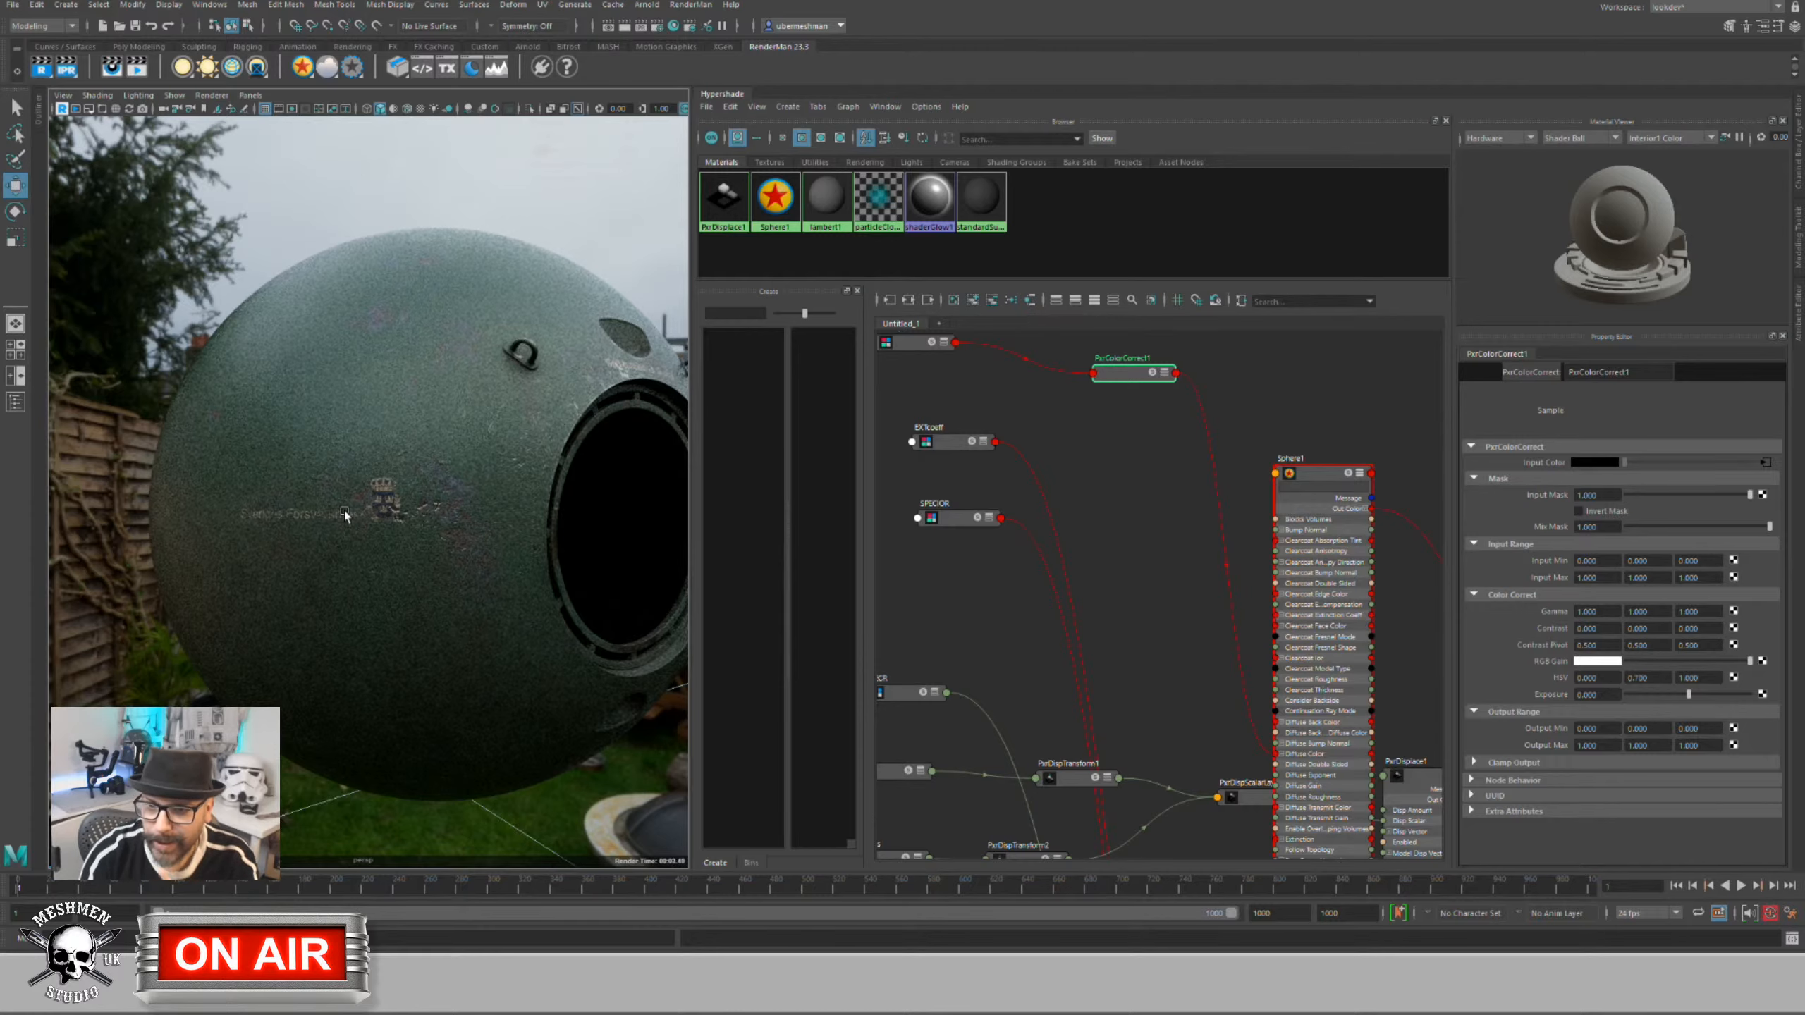
{"action": "left_click_drag", "start_coordinate": [403, 516], "coordinate": [363, 515], "text": "alt"}
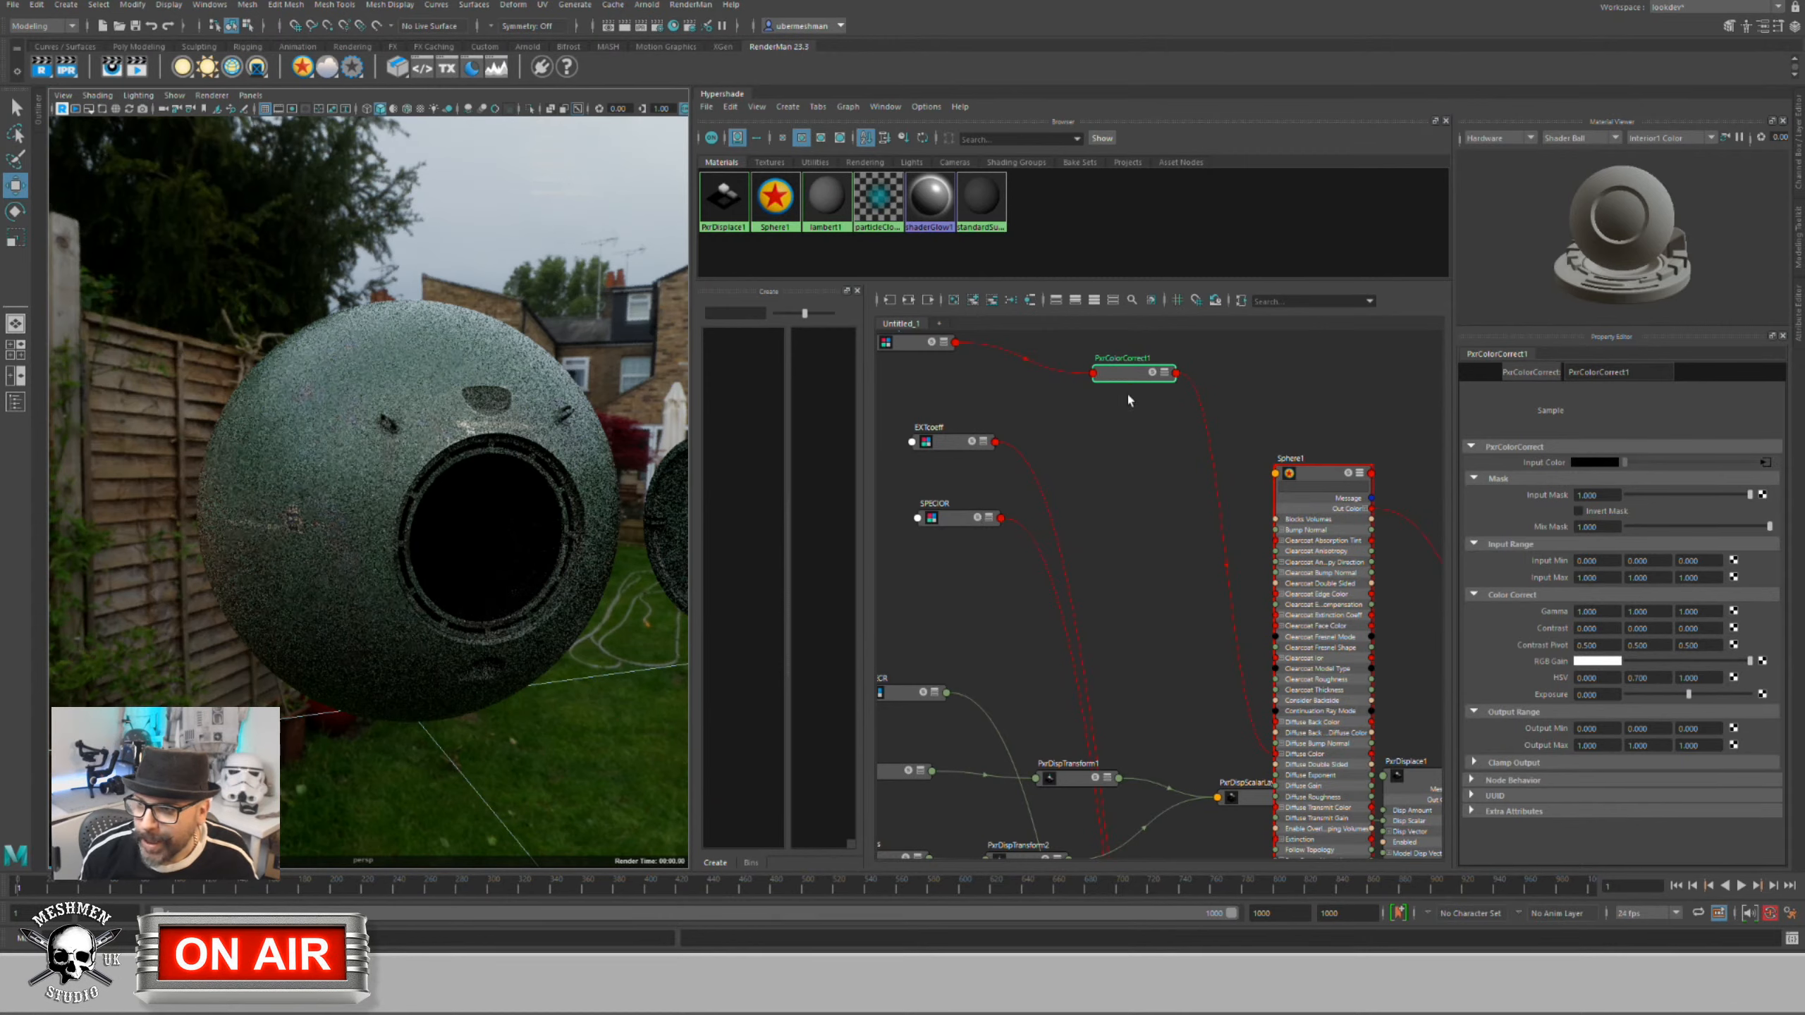
Step: Collapse the Sphere1 node and tidy the graph by repositioning it and its two specular texture nodes
{"action": "middle_click_drag", "start_coordinate": [1100, 459], "coordinate": [1119, 483], "text": "alt"}
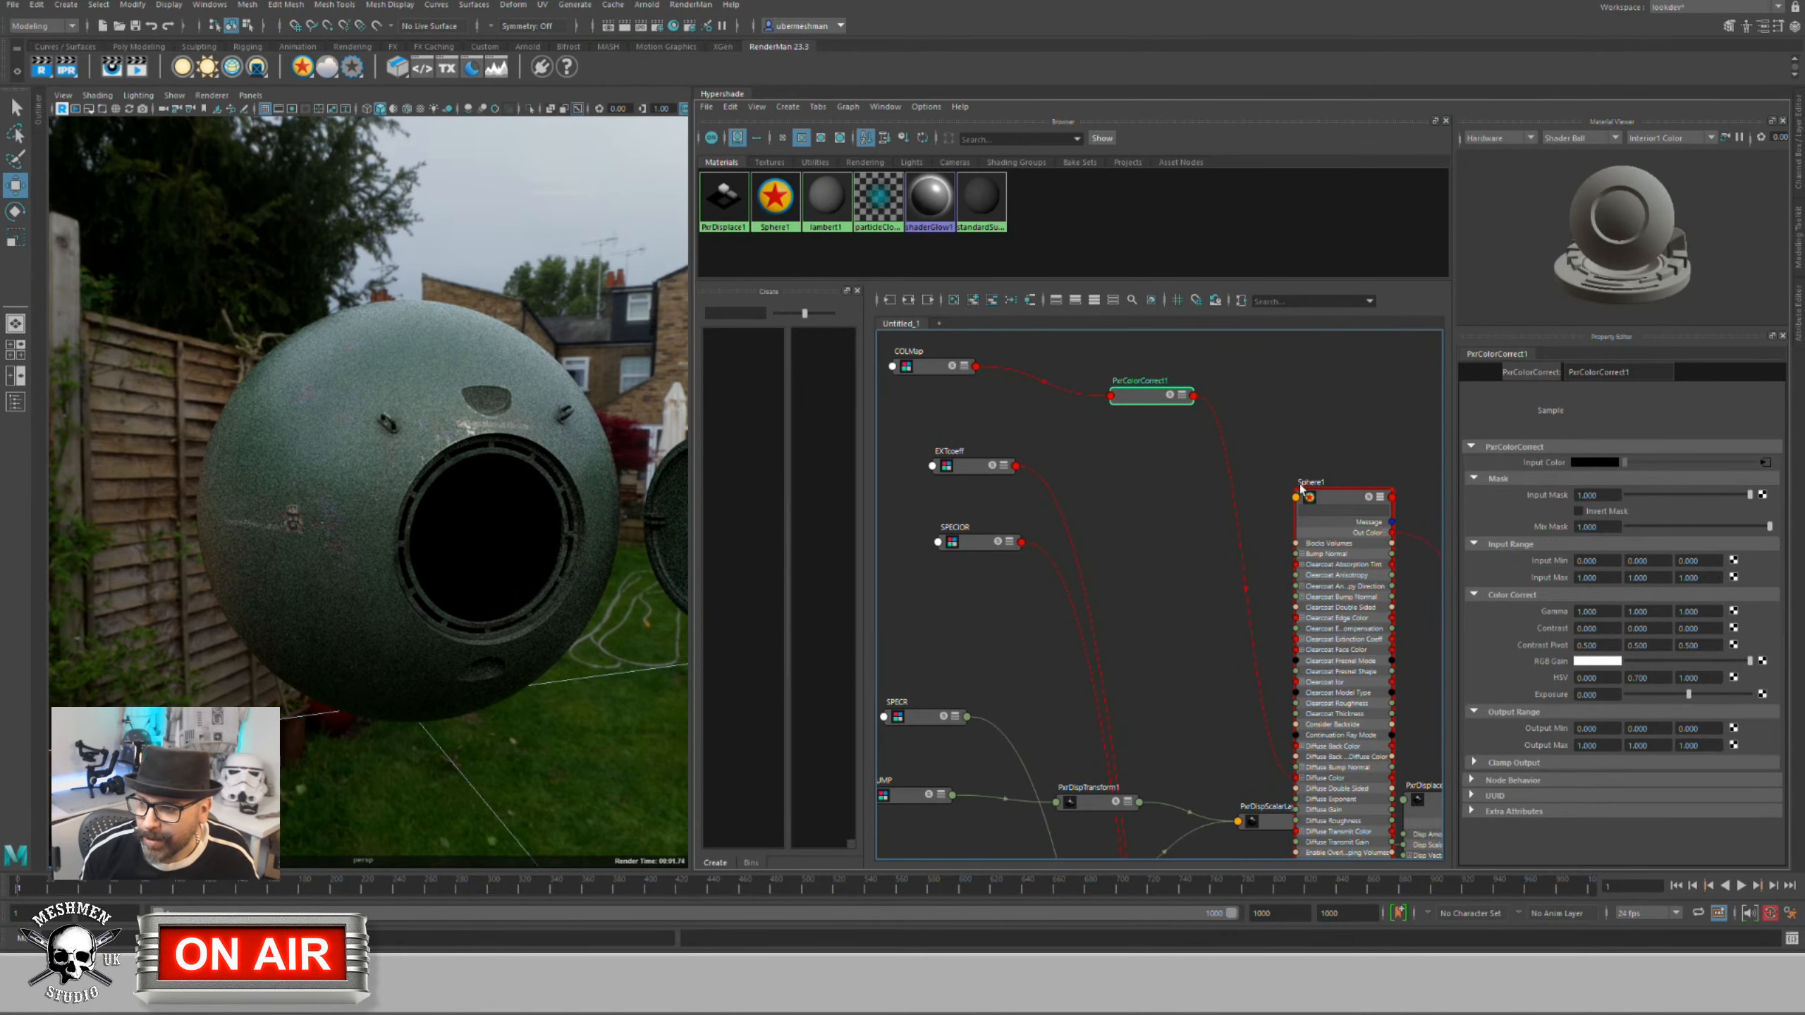
{"action": "left_click", "coordinate": [1348, 498]}
{"action": "key", "text": "1"}
{"action": "left_click_drag", "start_coordinate": [1348, 497], "coordinate": [1358, 472]}
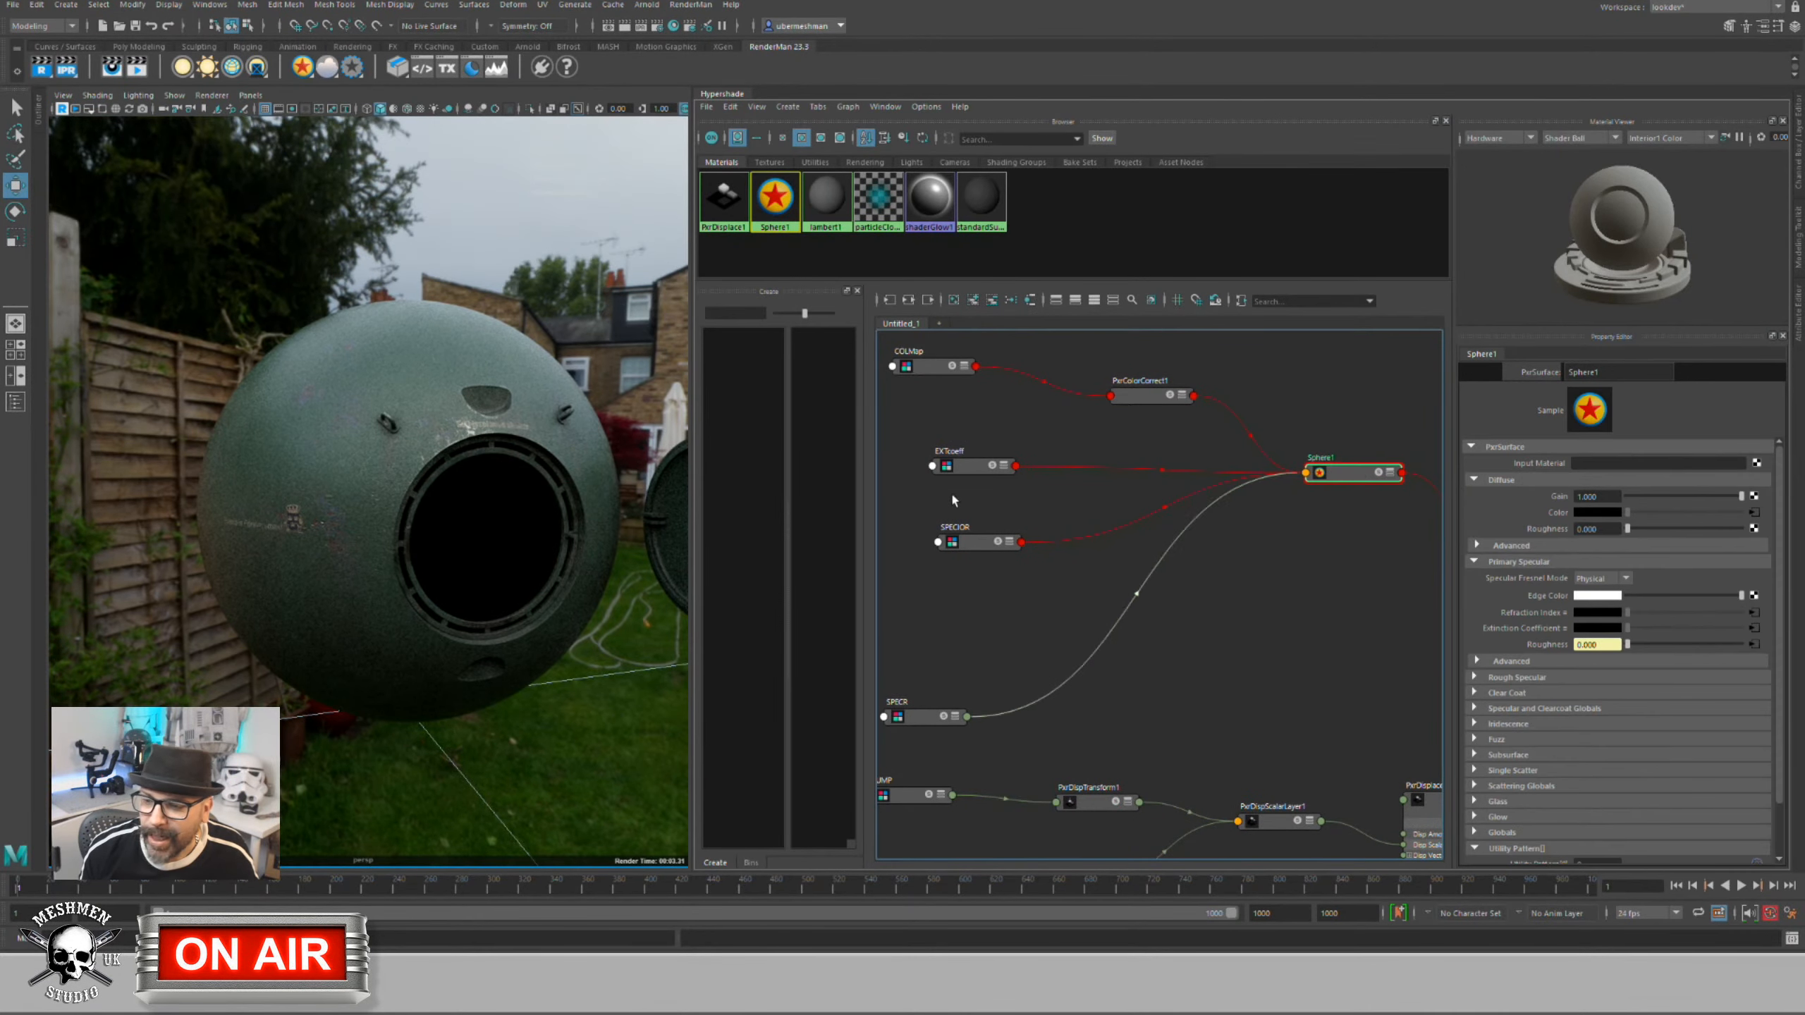
{"action": "left_click_drag", "start_coordinate": [965, 469], "coordinate": [944, 469]}
{"action": "left_click_drag", "start_coordinate": [990, 543], "coordinate": [975, 547]}
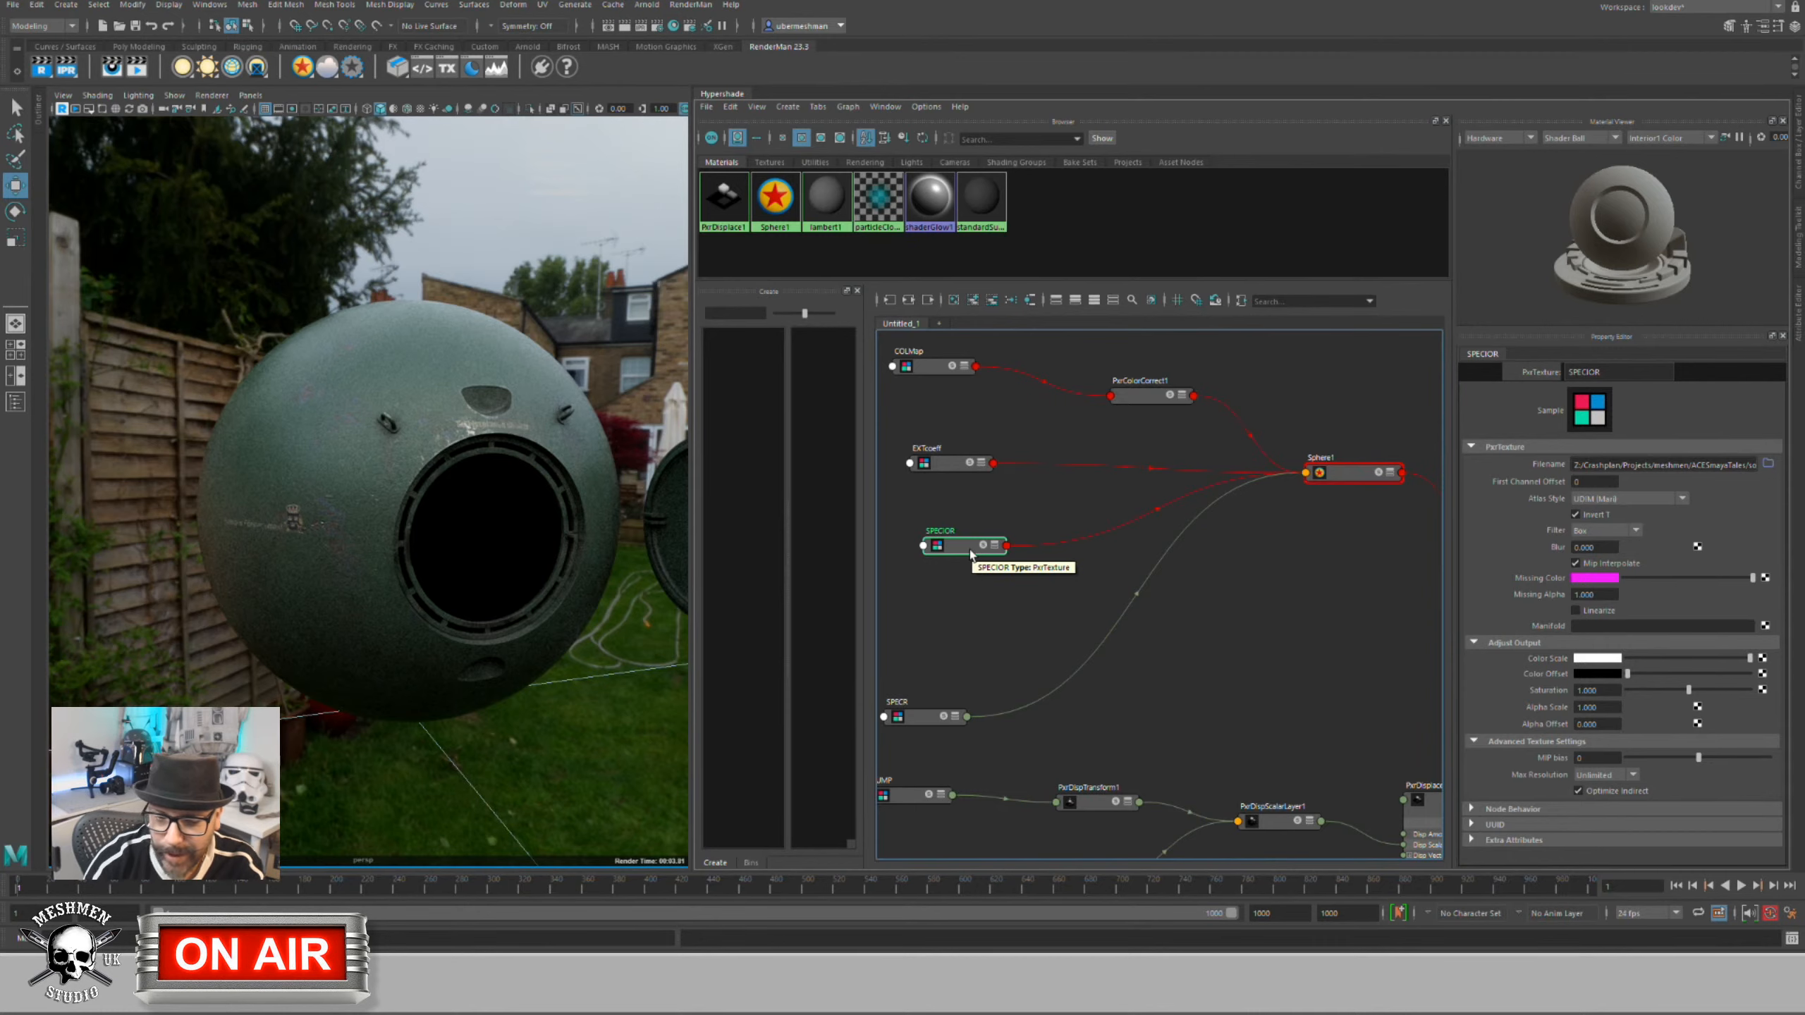
Step: Switch to the Windows System Properties by searching for "env" and open the list of environment variables
{"action": "key", "text": "super+s"}
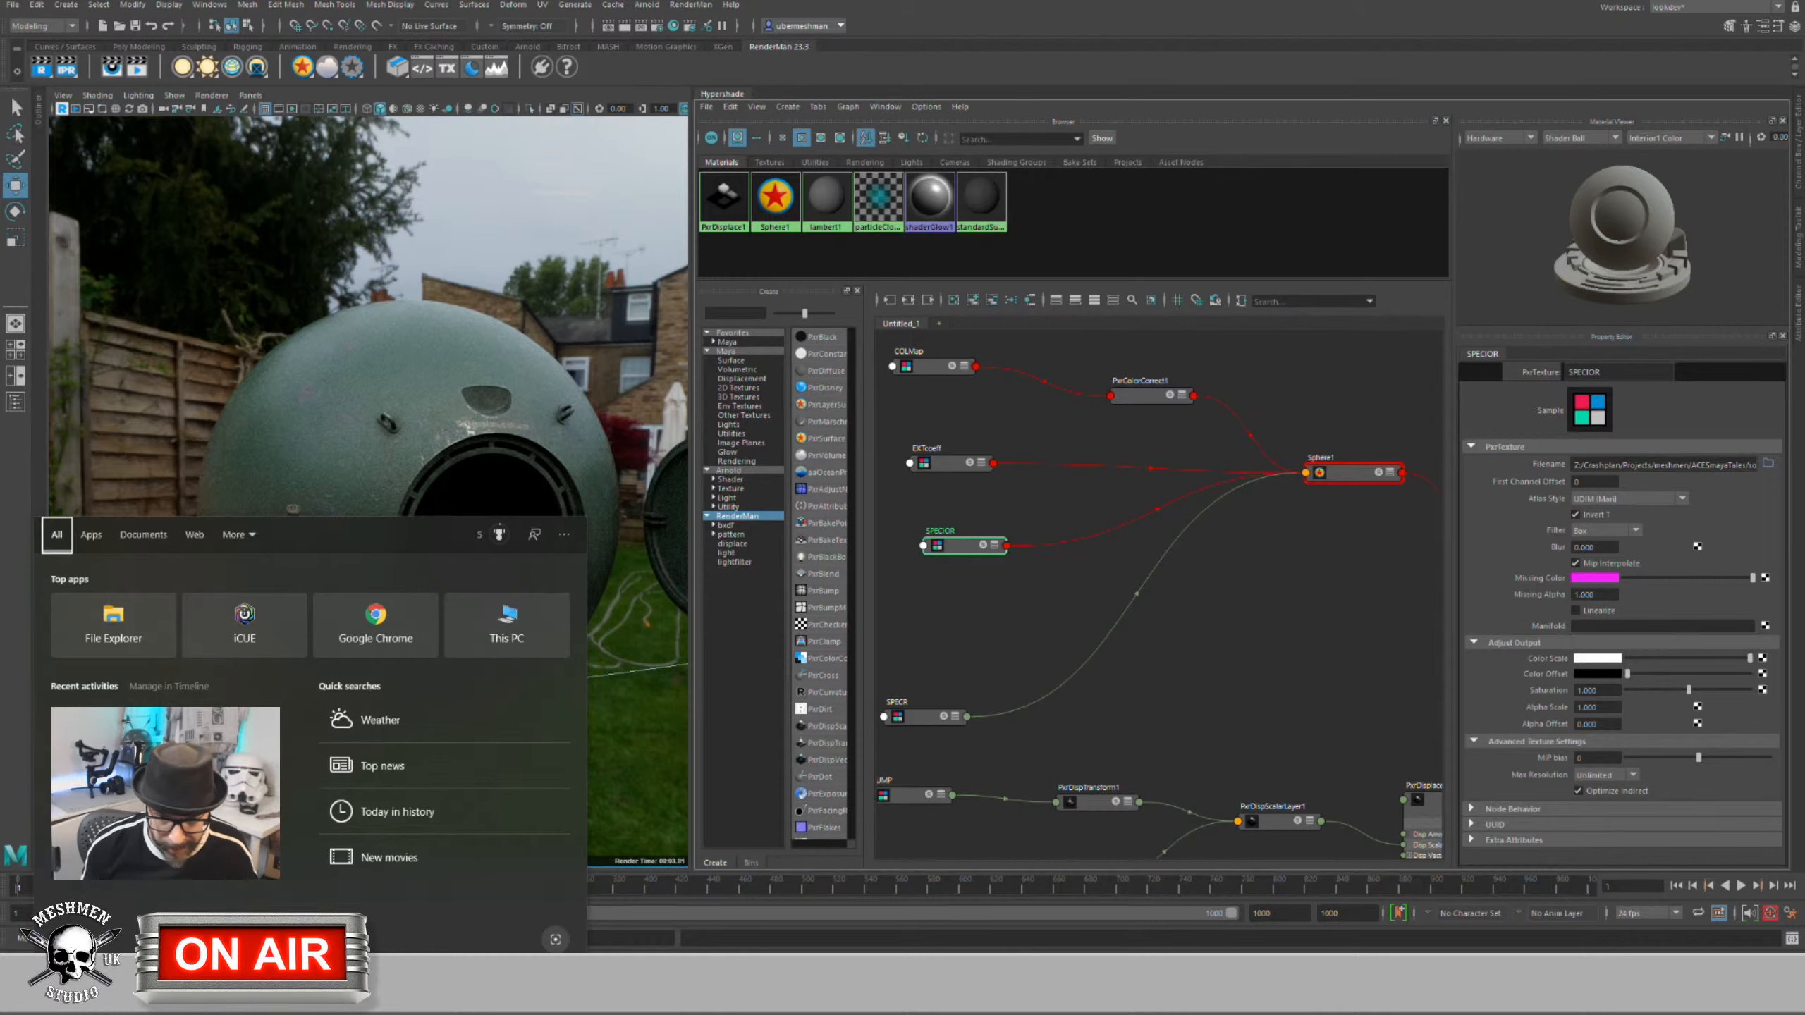
{"action": "type", "text": "env"}
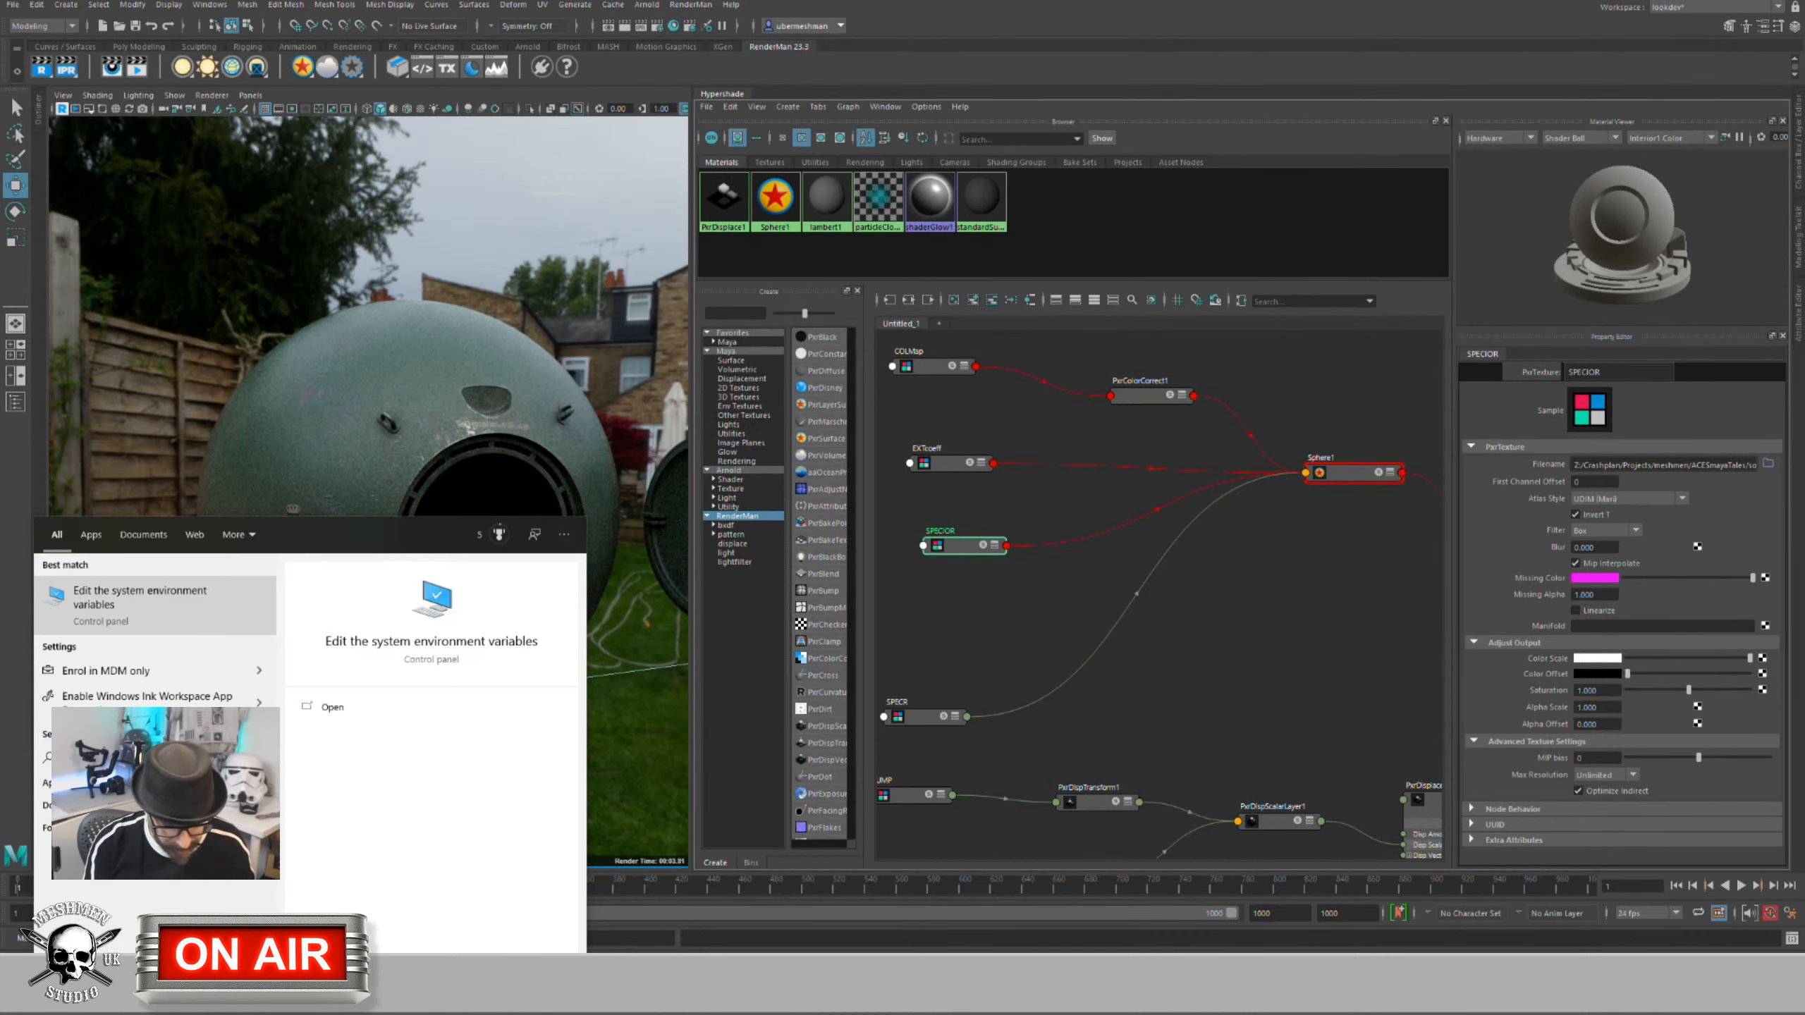
{"action": "key", "text": "Return"}
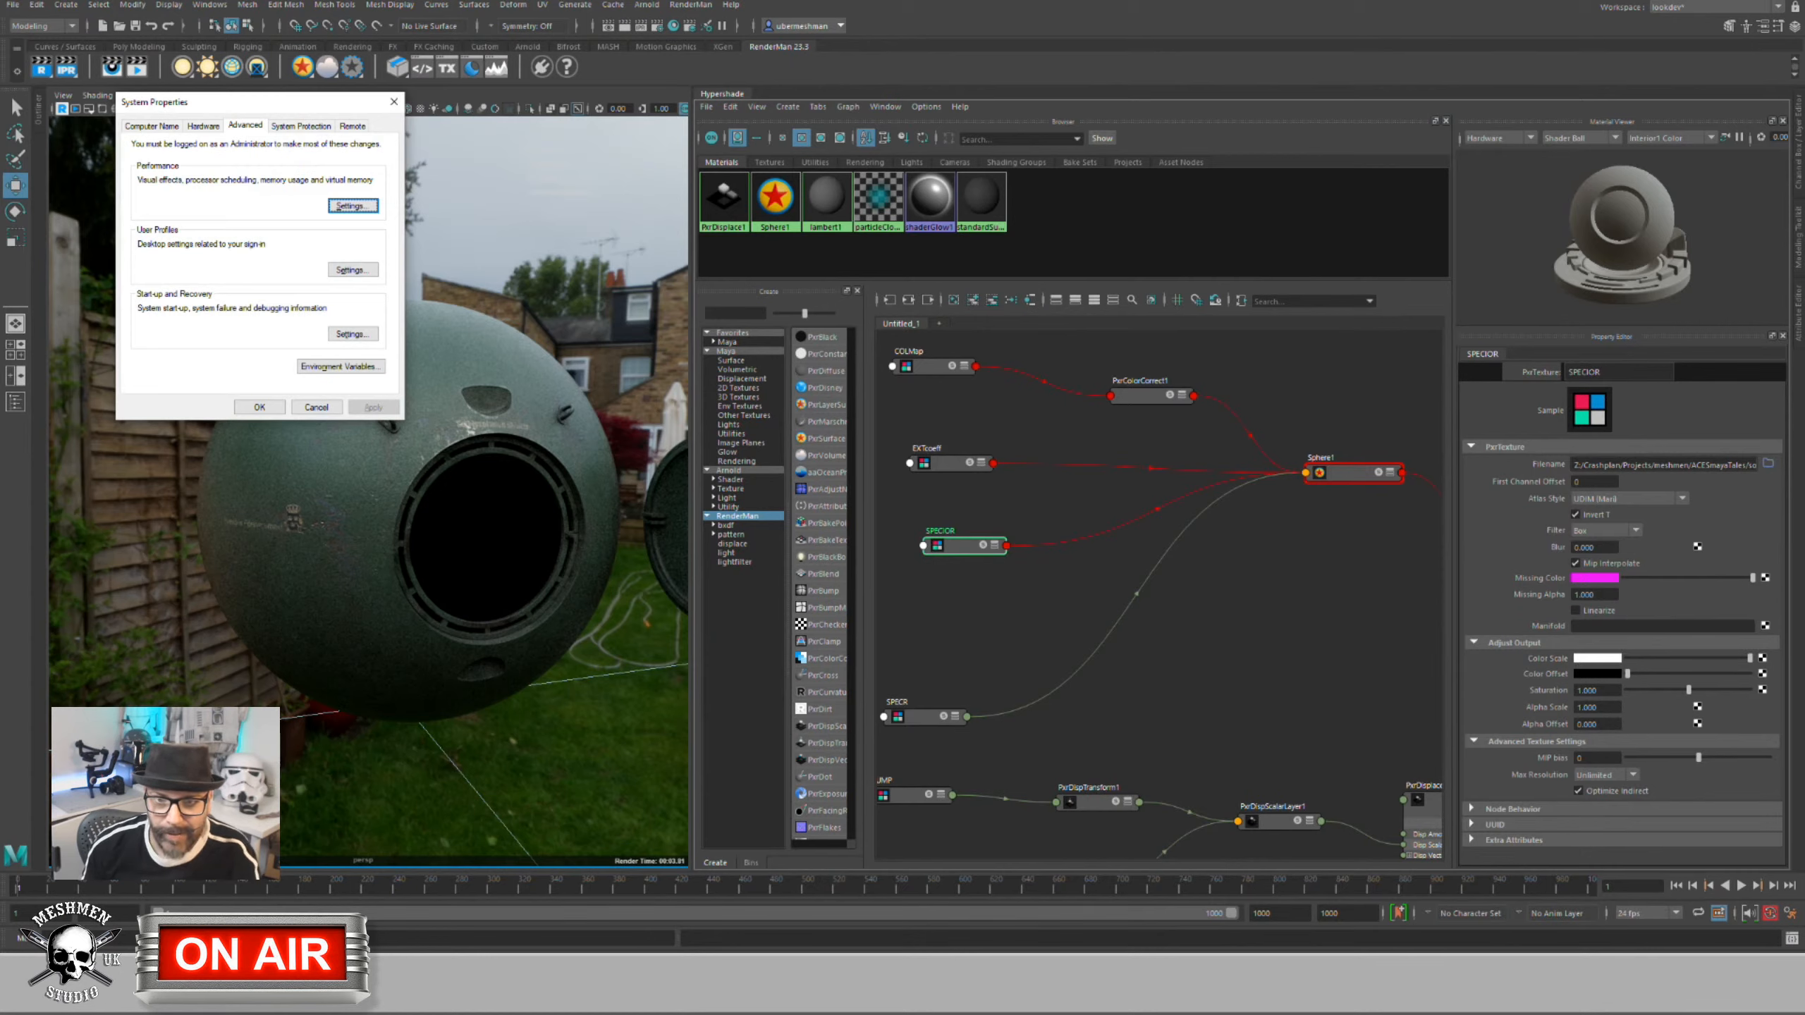
{"action": "left_click_drag", "start_coordinate": [280, 101], "coordinate": [300, 106]}
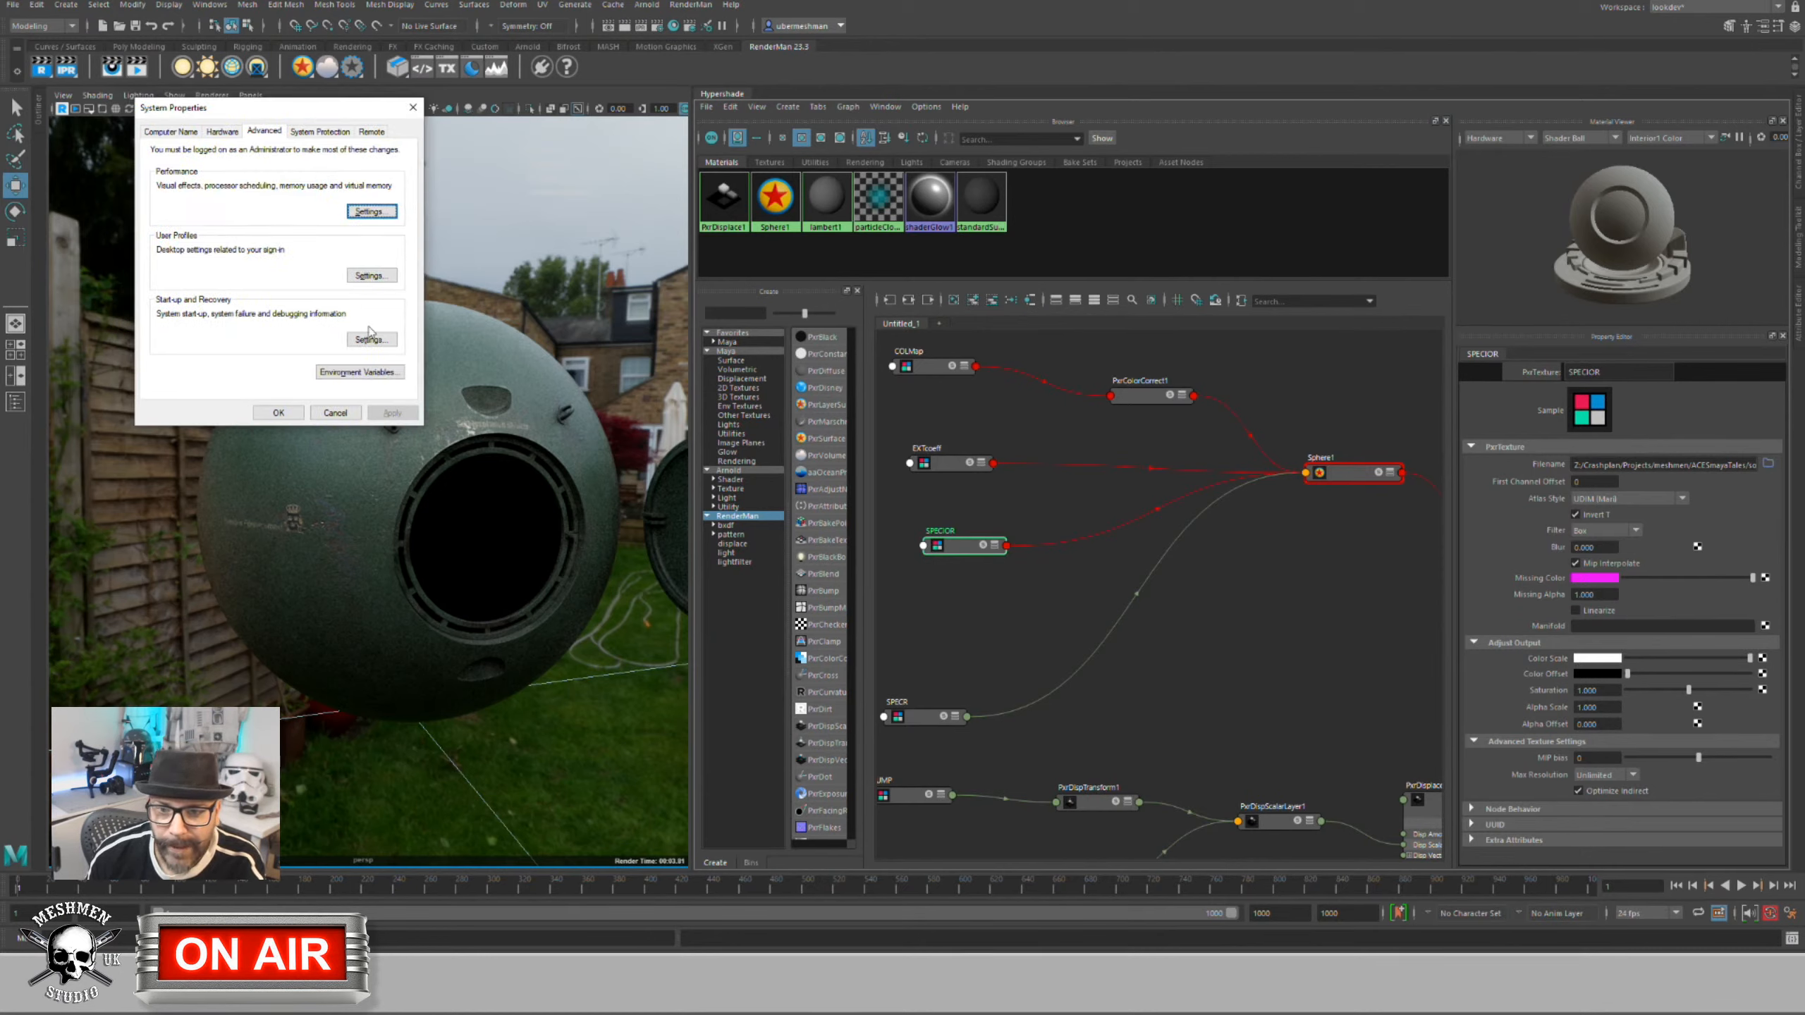
{"action": "left_click", "coordinate": [357, 372]}
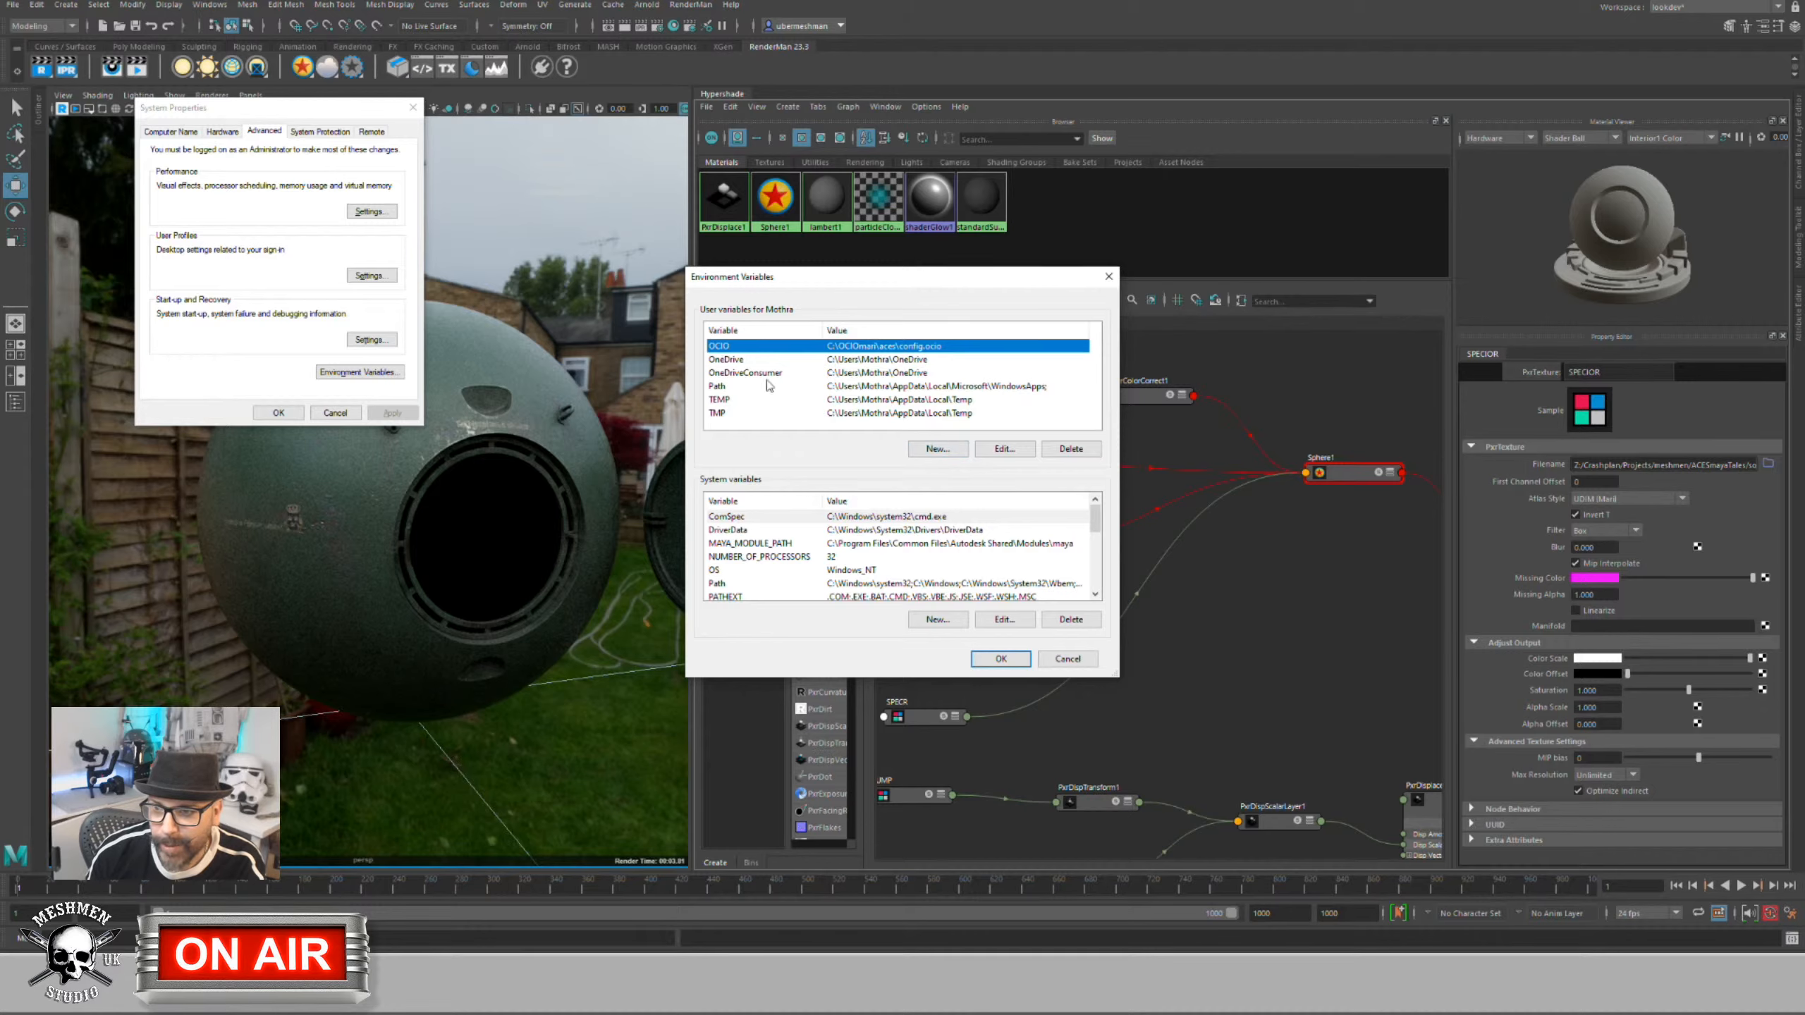
Step: Try out a new user variable named OCIO, browse to the aces folder inside C:\OCIOmari, and cancel out of the environment variables
{"action": "left_click", "coordinate": [936, 450]}
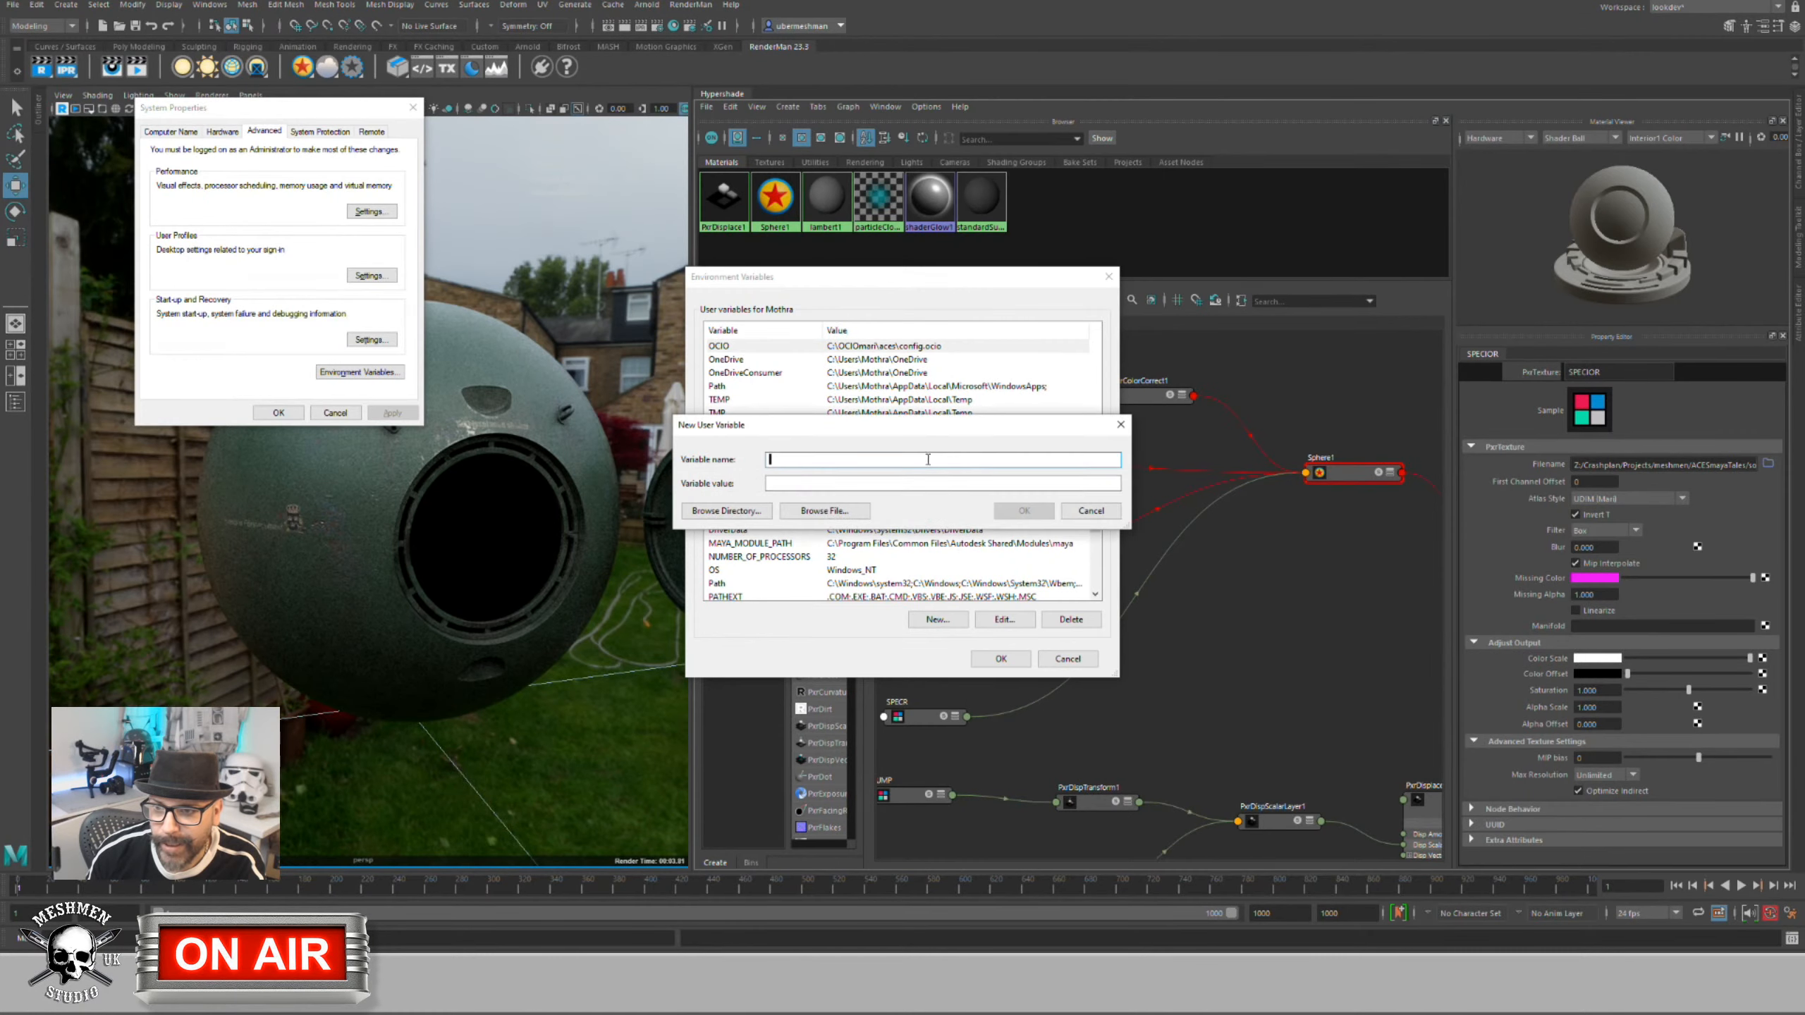
{"action": "type", "text": "OCIO"}
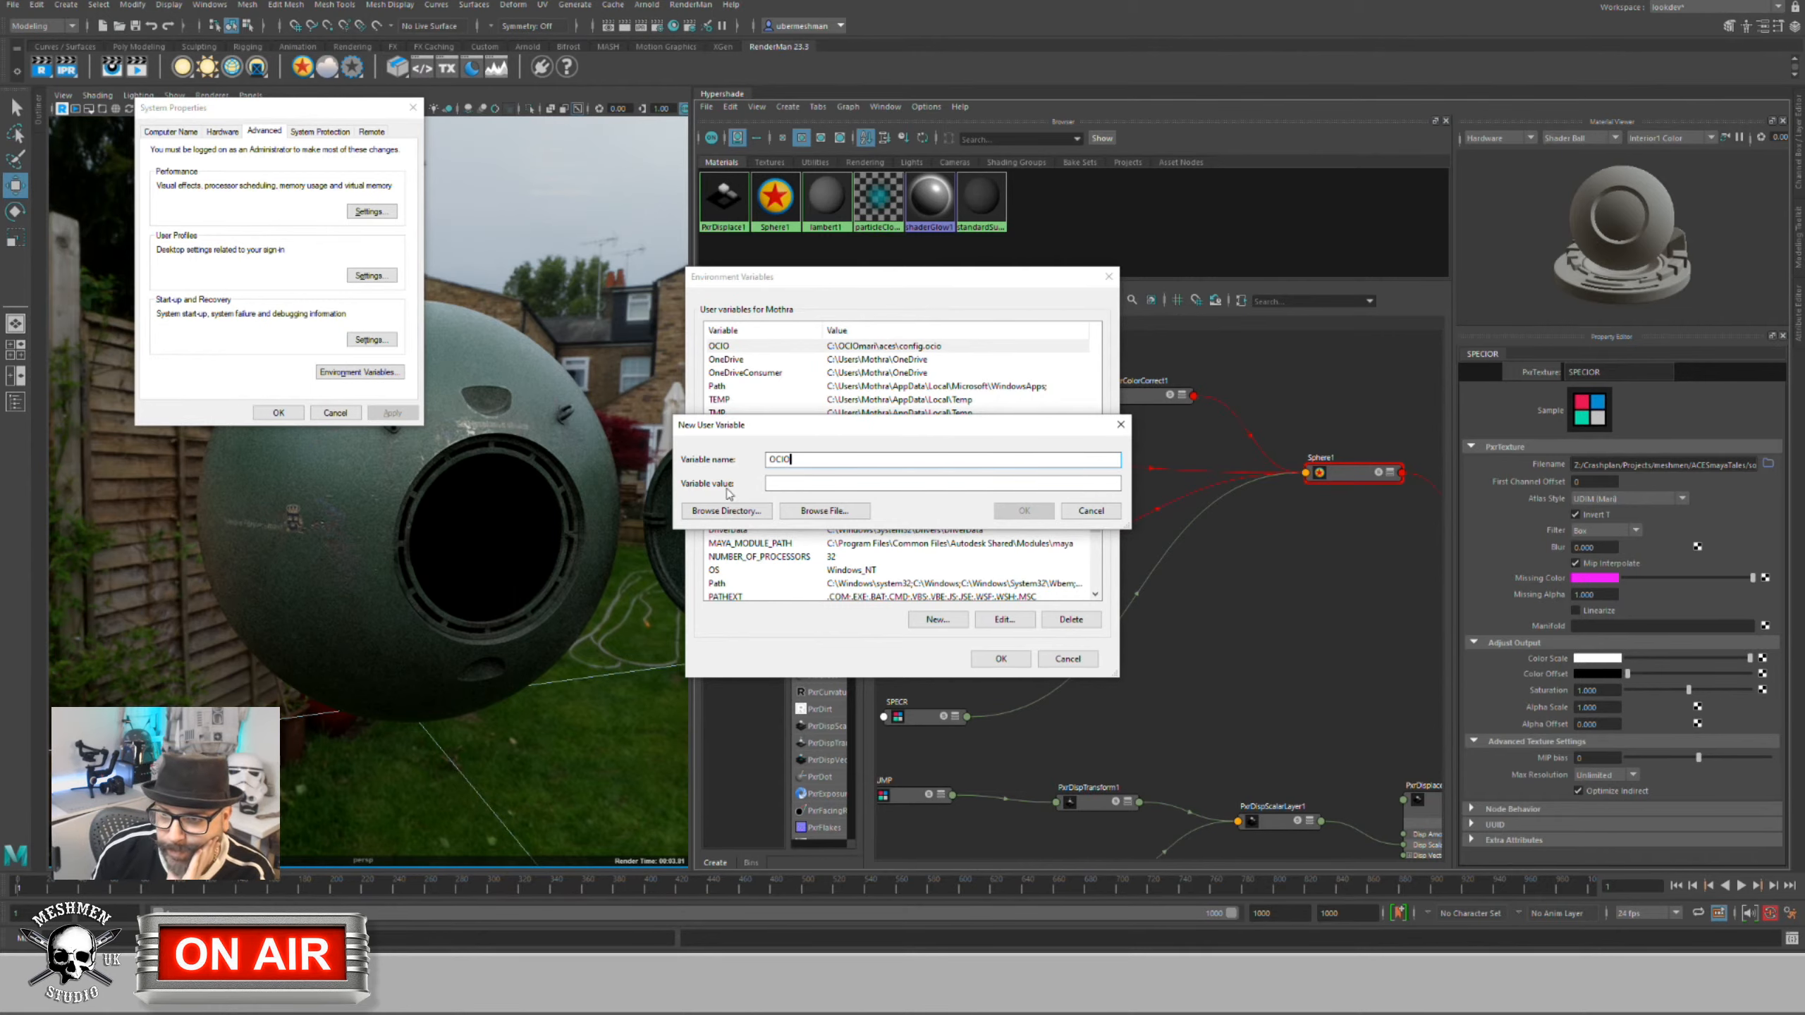
{"action": "left_click", "coordinate": [824, 511]}
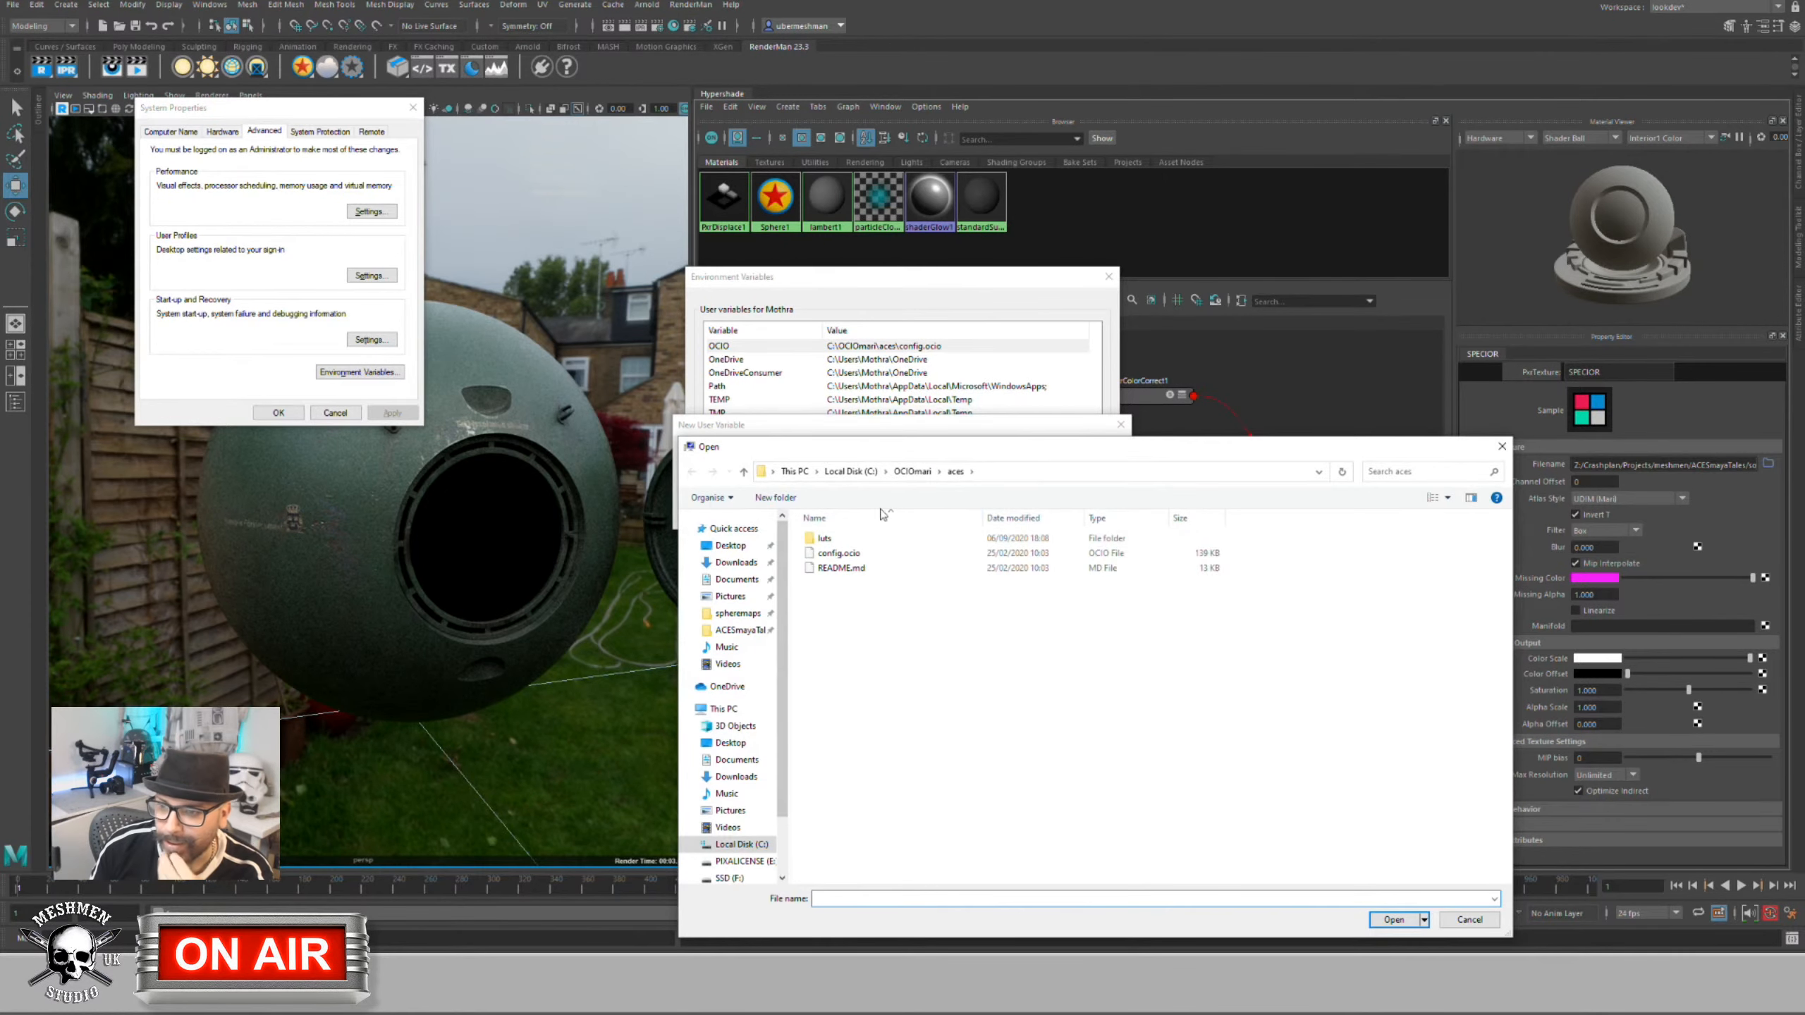
{"action": "left_click", "coordinate": [851, 471]}
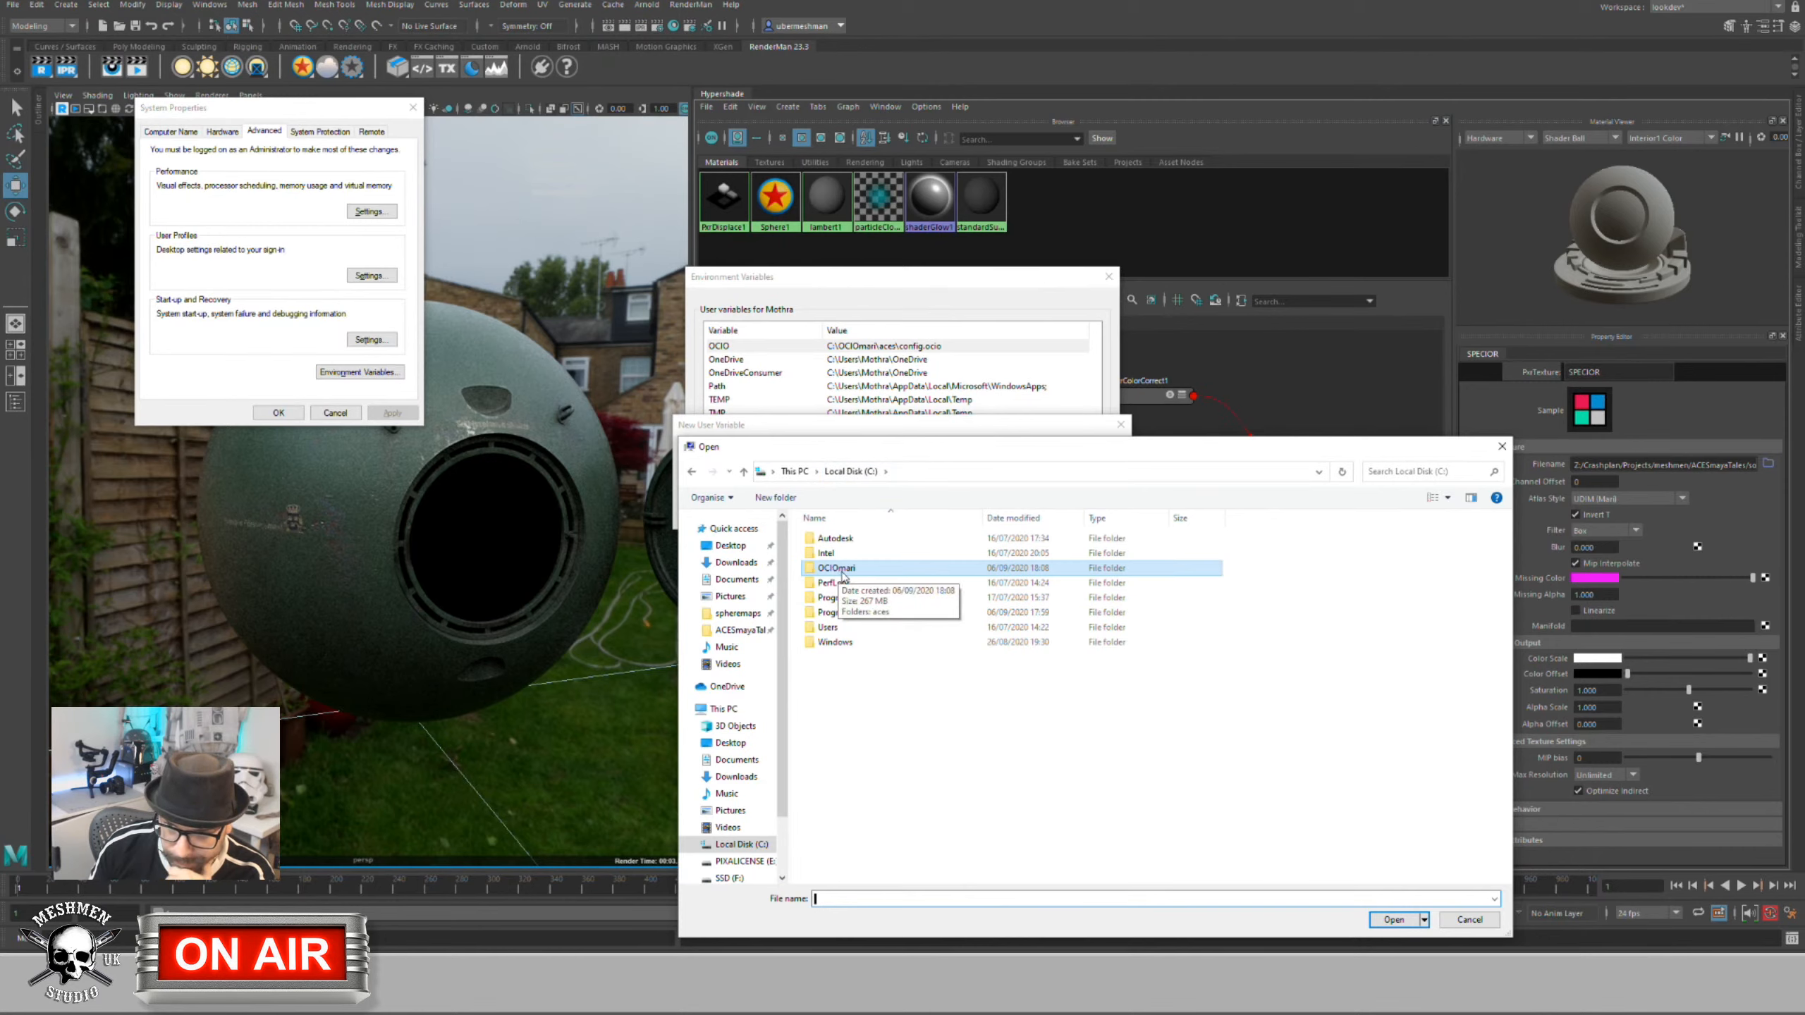
{"action": "double_click", "coordinate": [844, 574]}
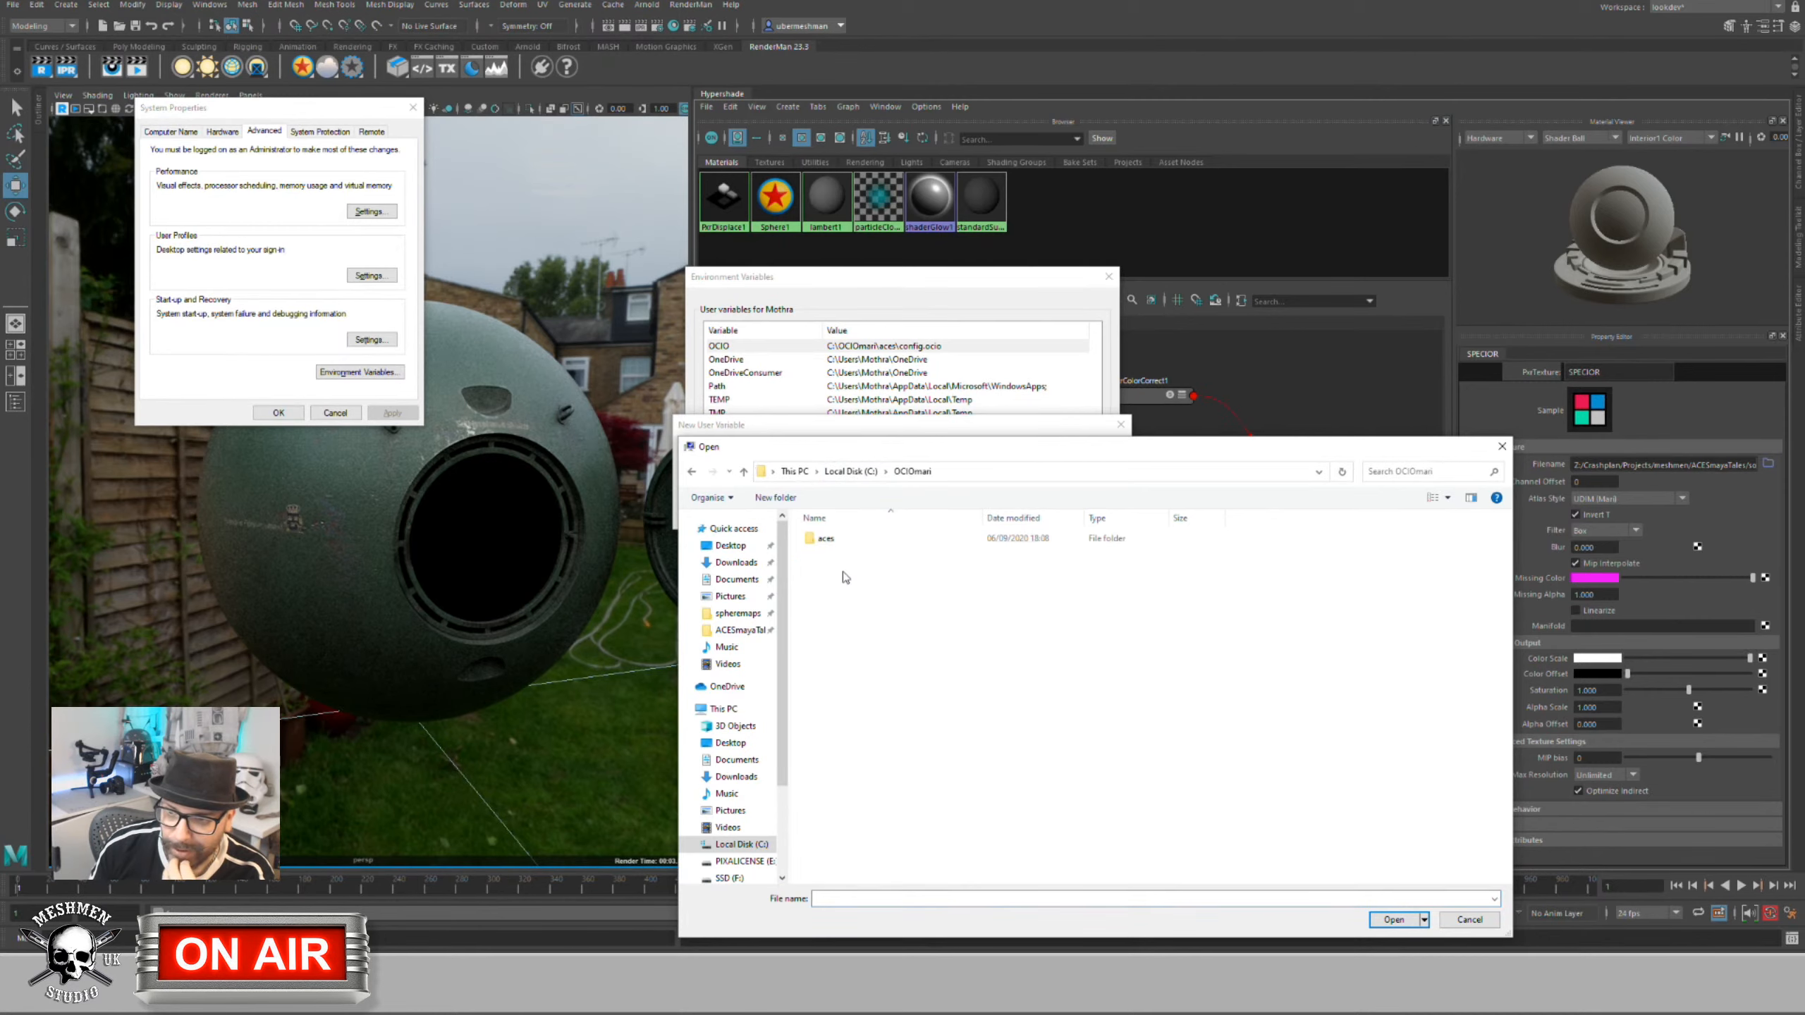
{"action": "double_click", "coordinate": [825, 542]}
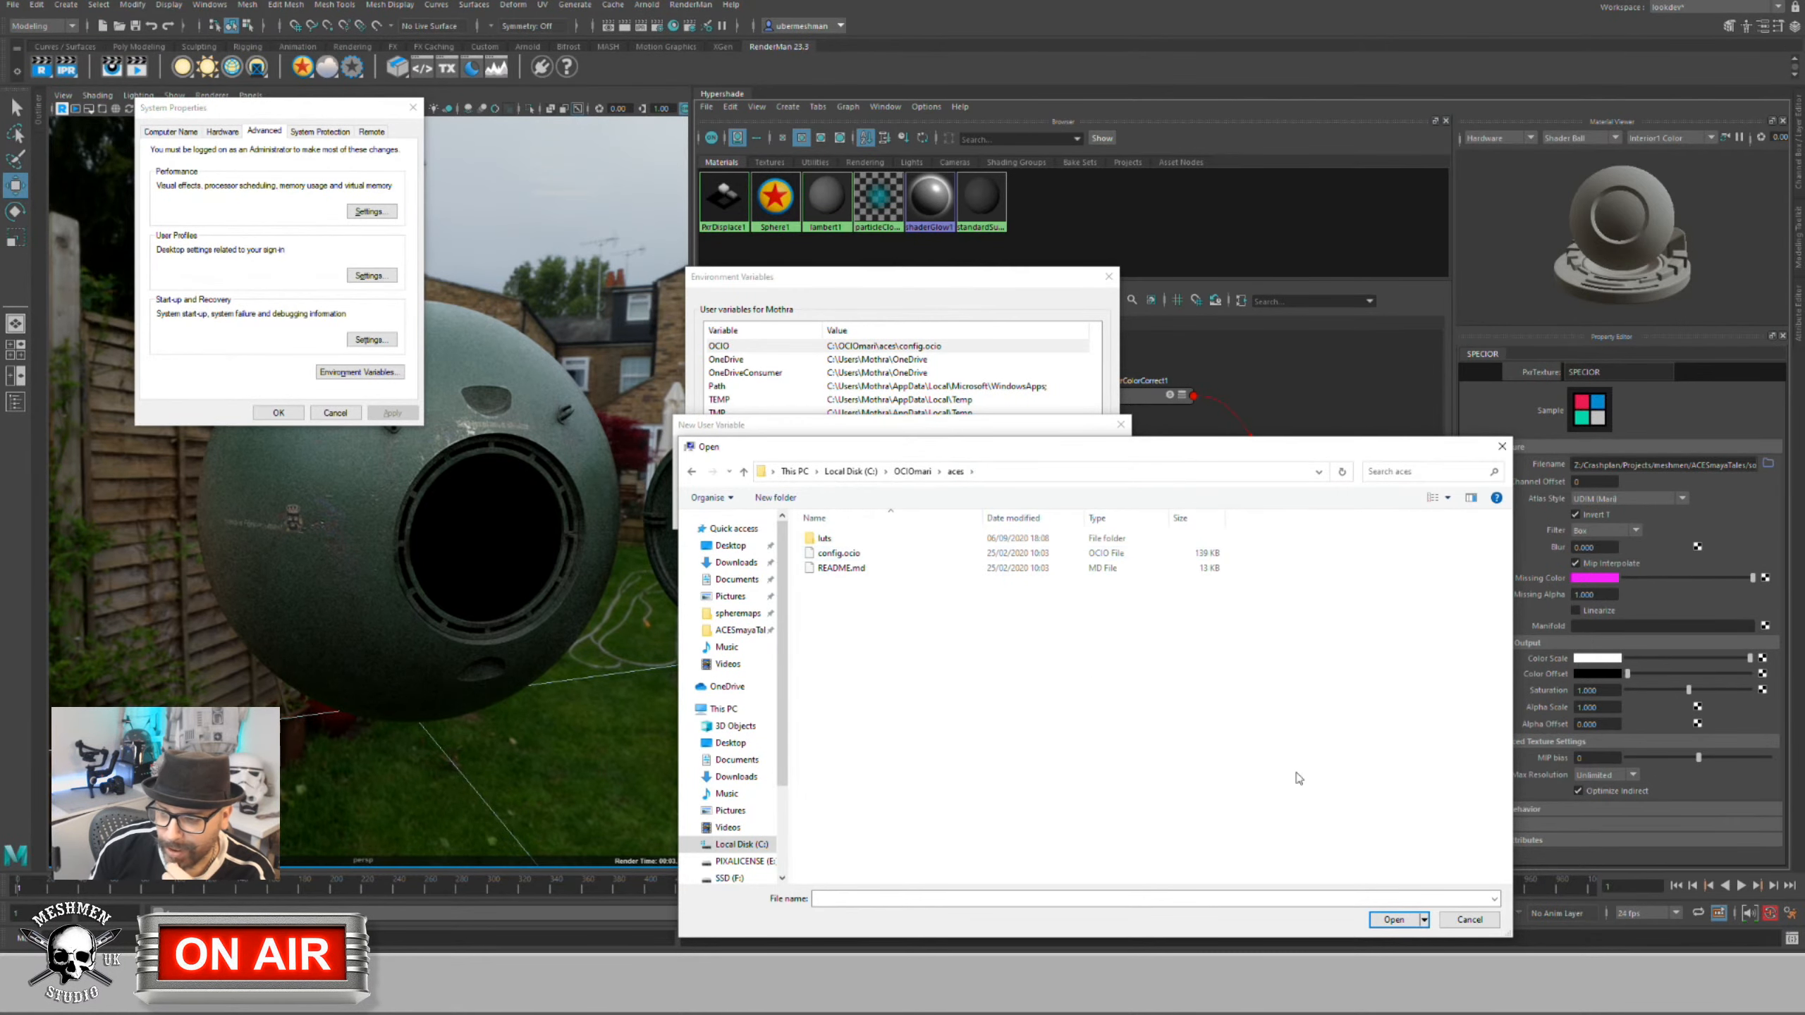
{"action": "left_click", "coordinate": [1470, 919]}
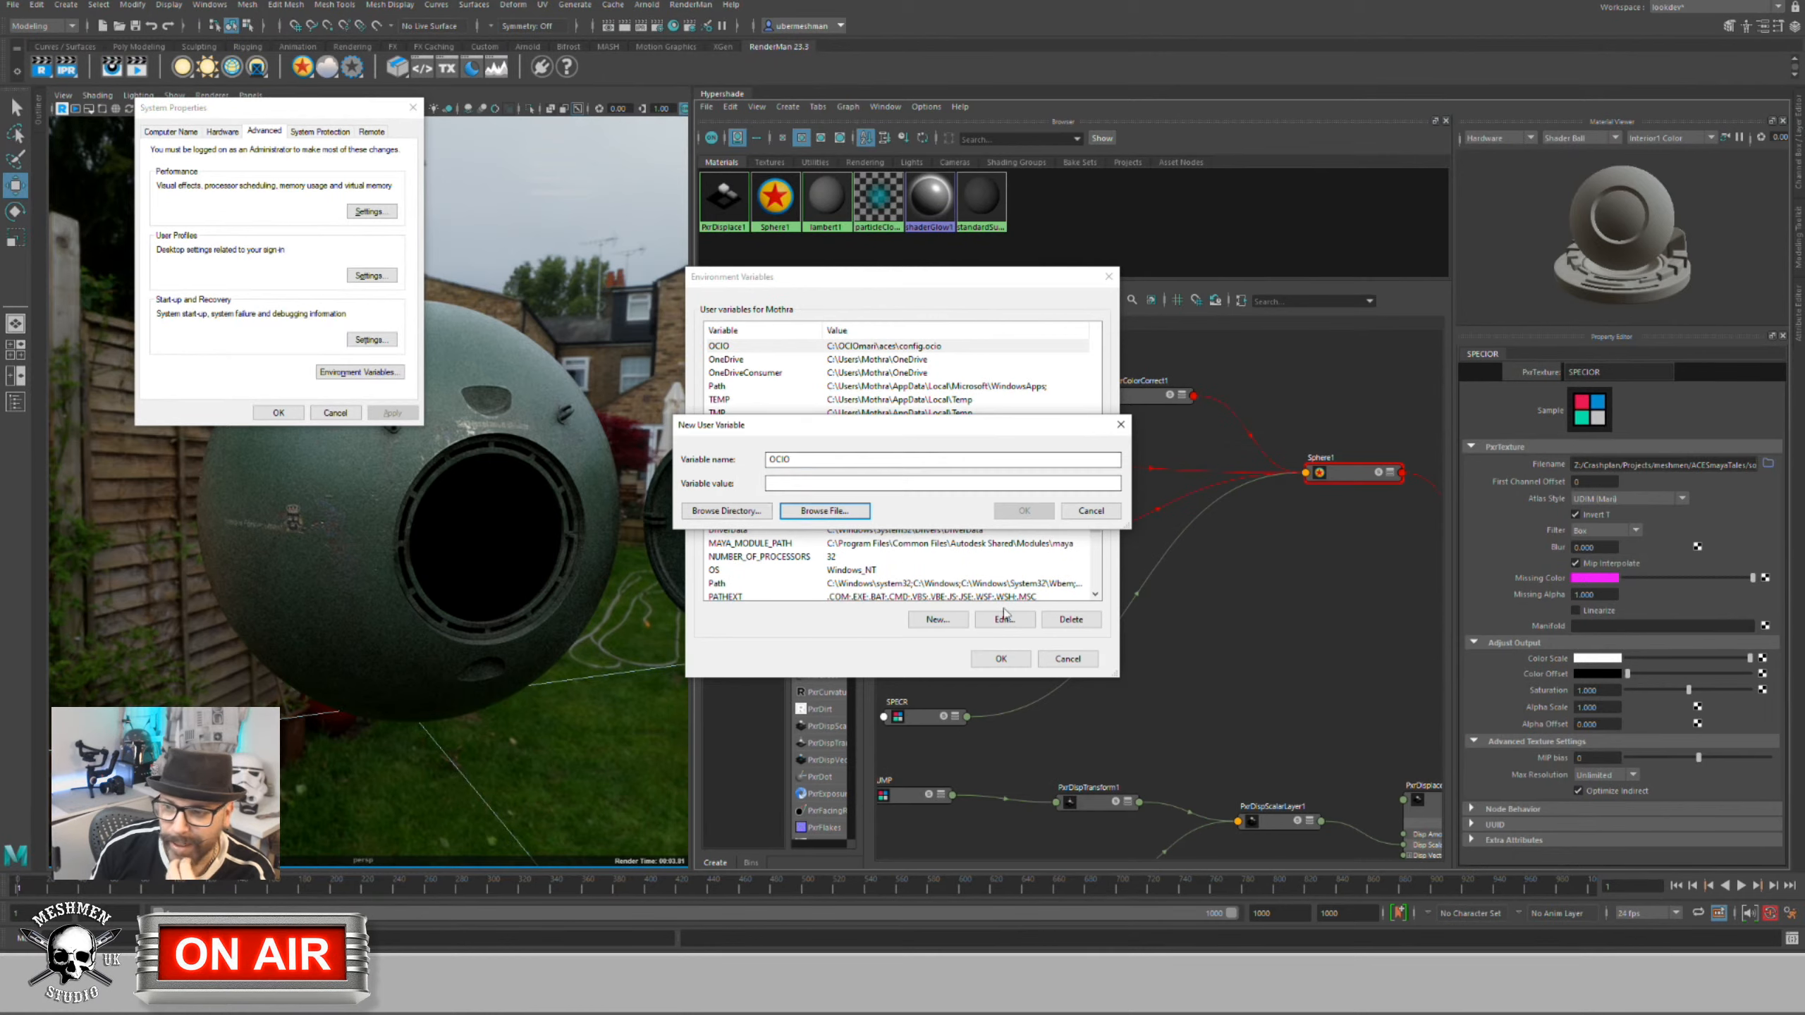
{"action": "left_click", "coordinate": [1092, 511]}
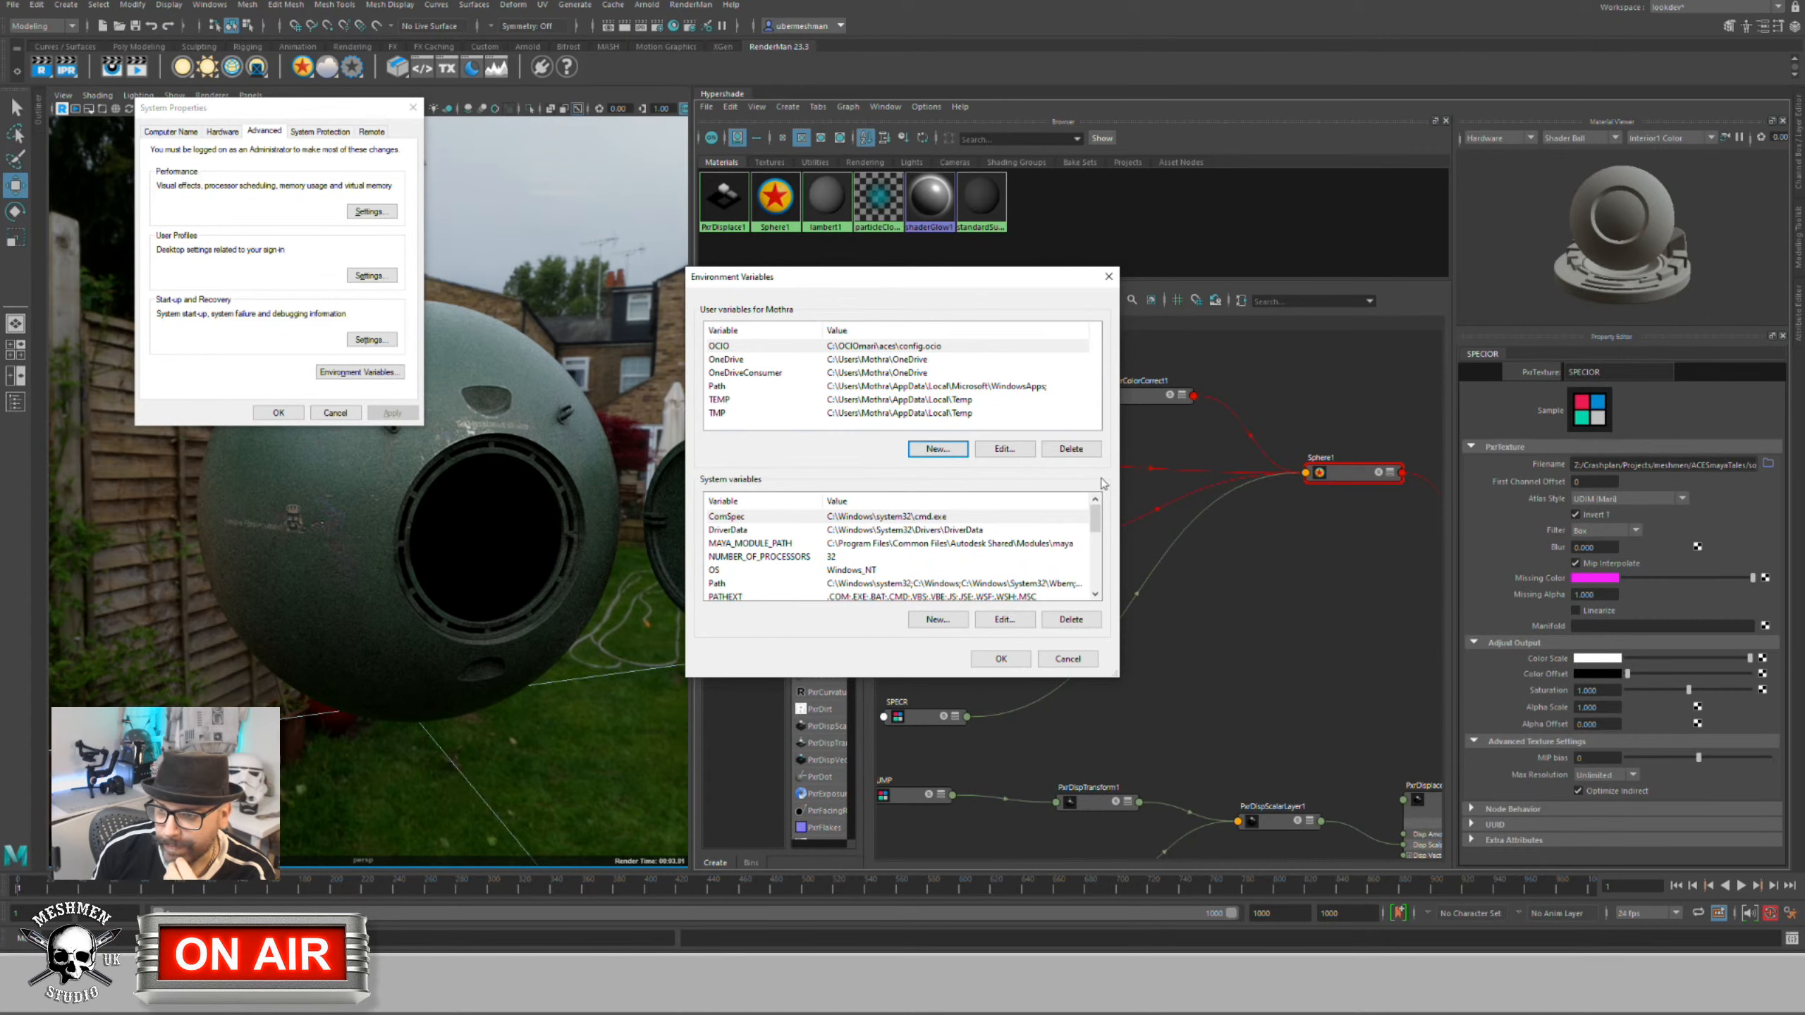
{"action": "left_click", "coordinate": [1066, 660]}
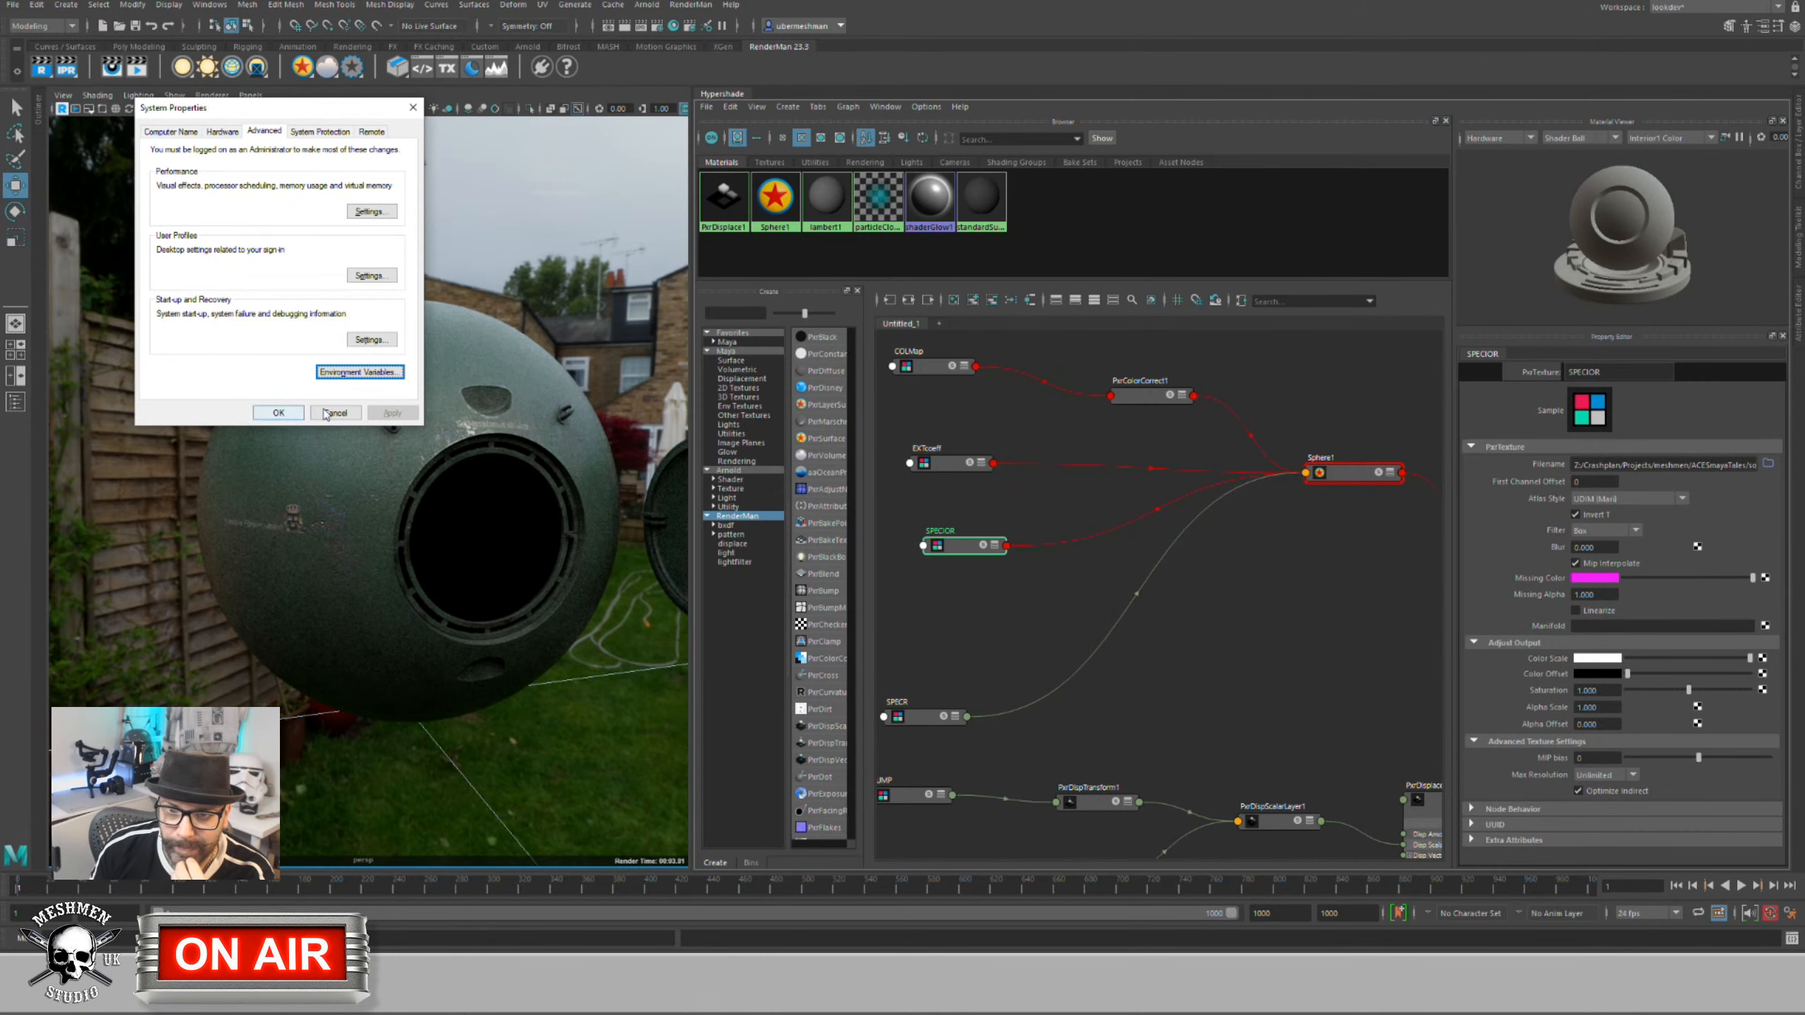